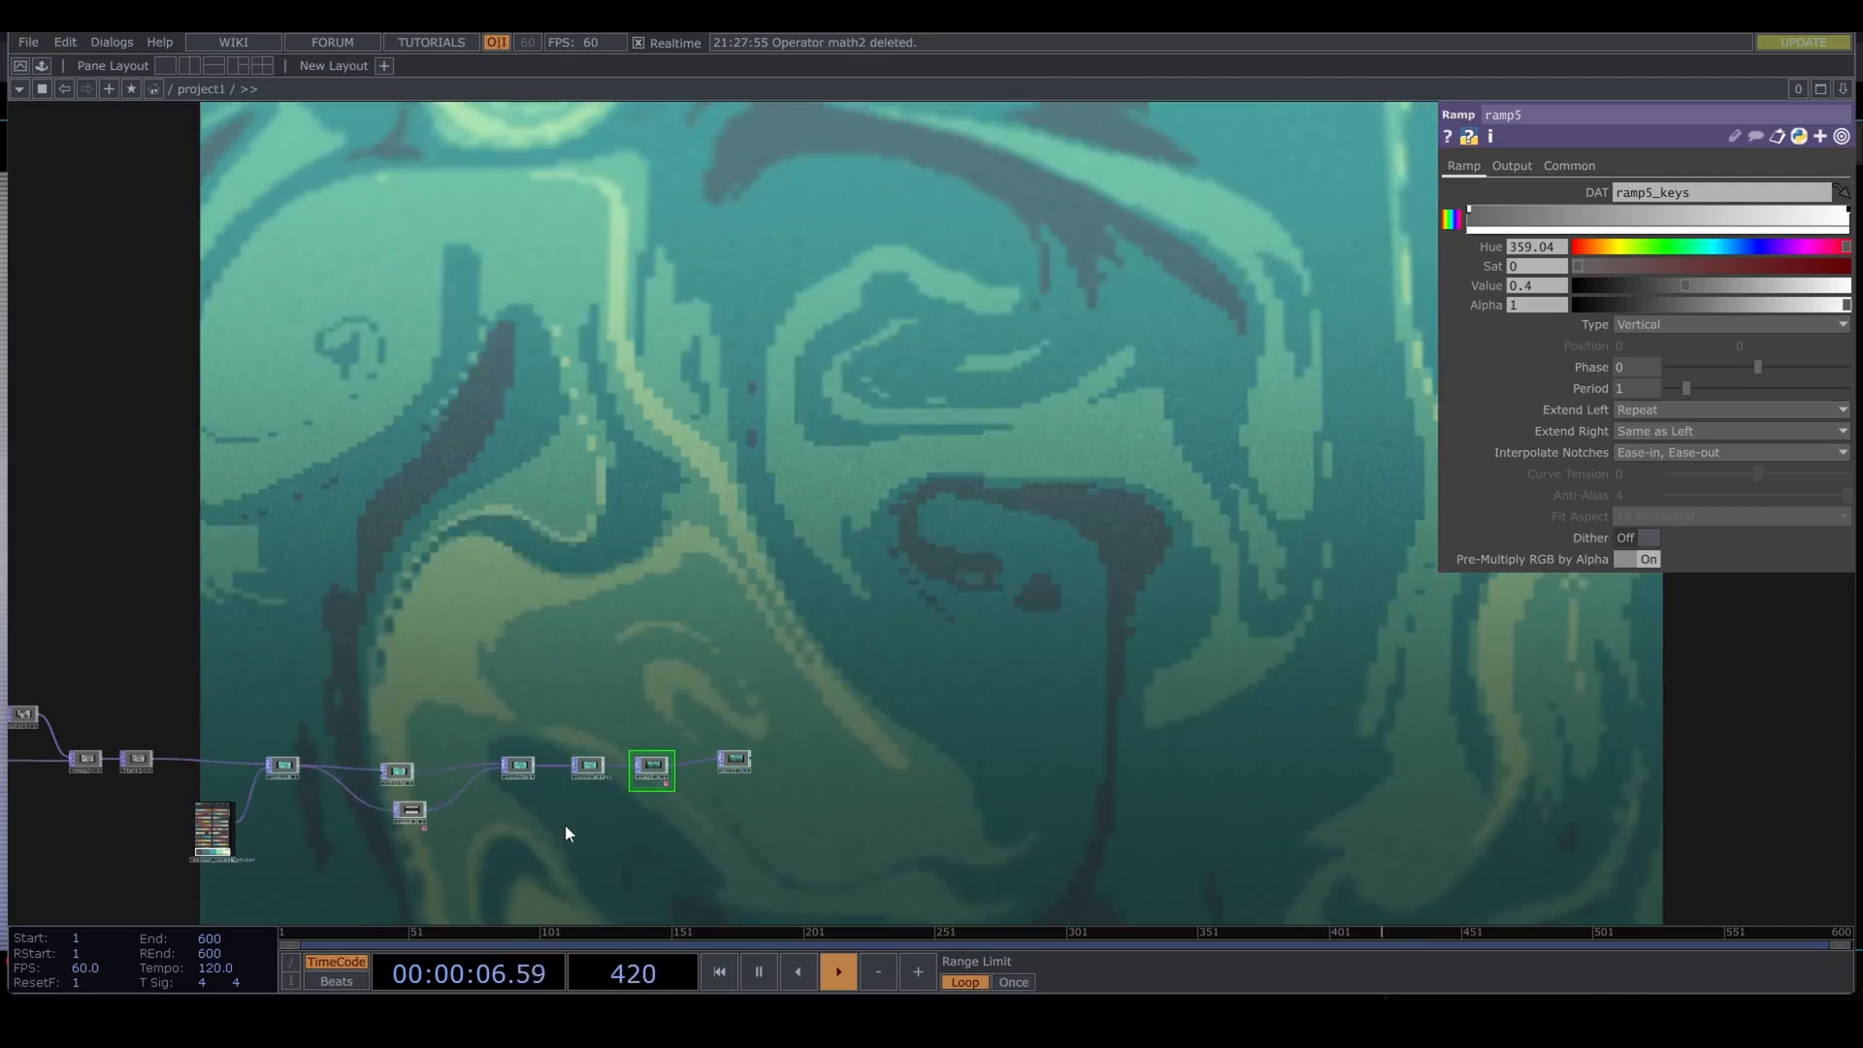
Step: Examine the finished operator network, including the transform, remap, limit and lookup chain and the noise1 parameters
drag(524, 852, 1278, 754)
scroll(648, 683, up, 5)
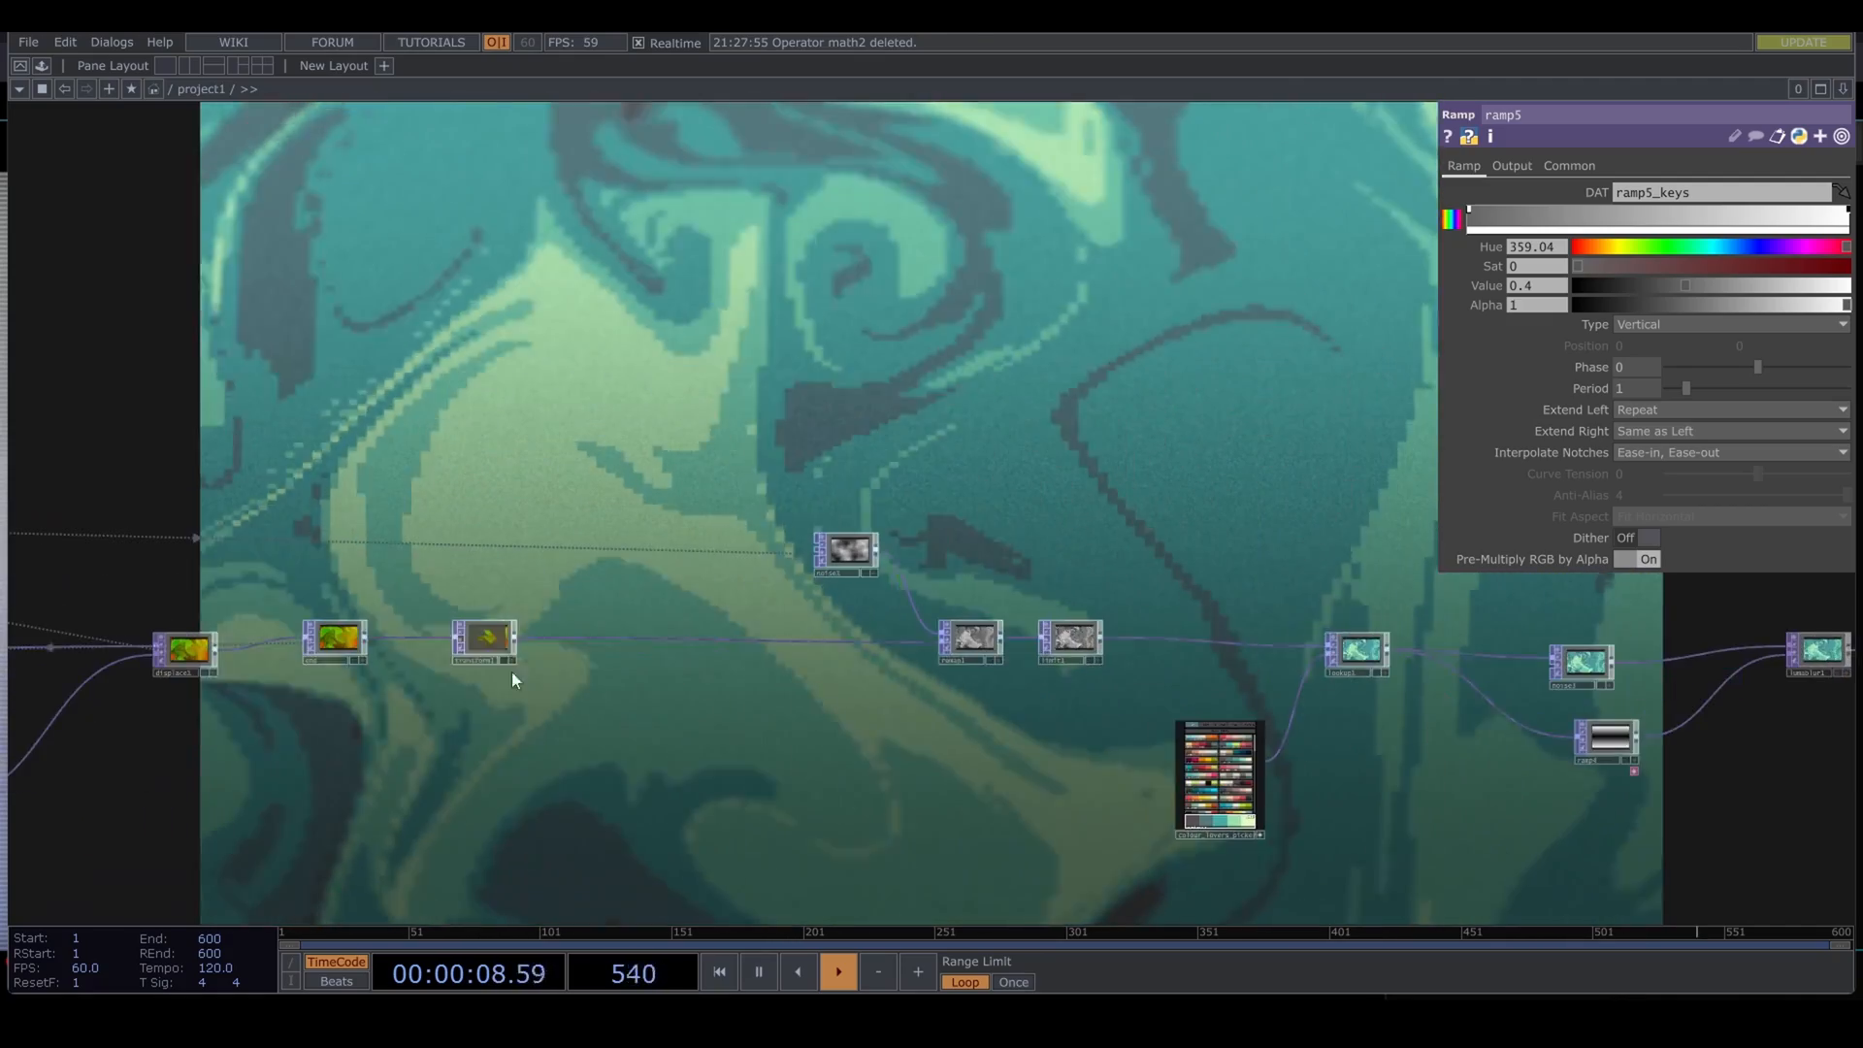
scroll(456, 647, up, 5)
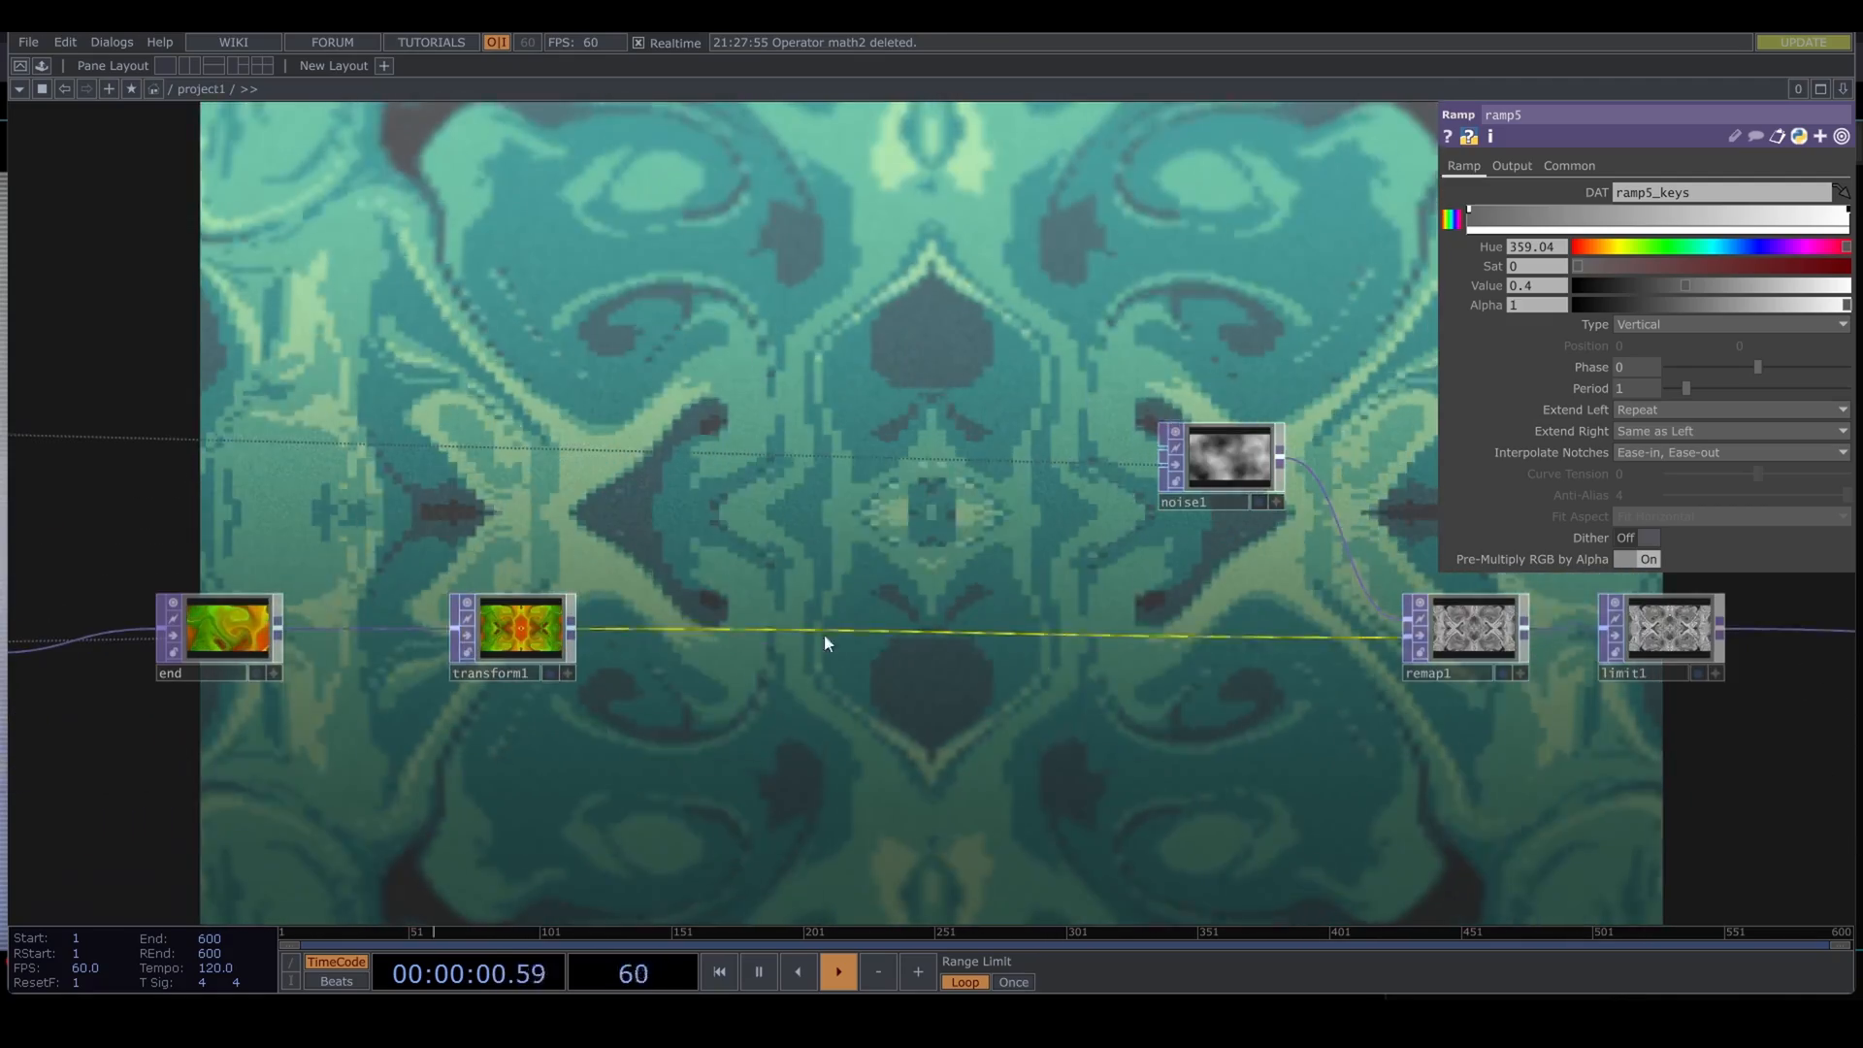
drag(824, 632, 353, 631)
click(777, 464)
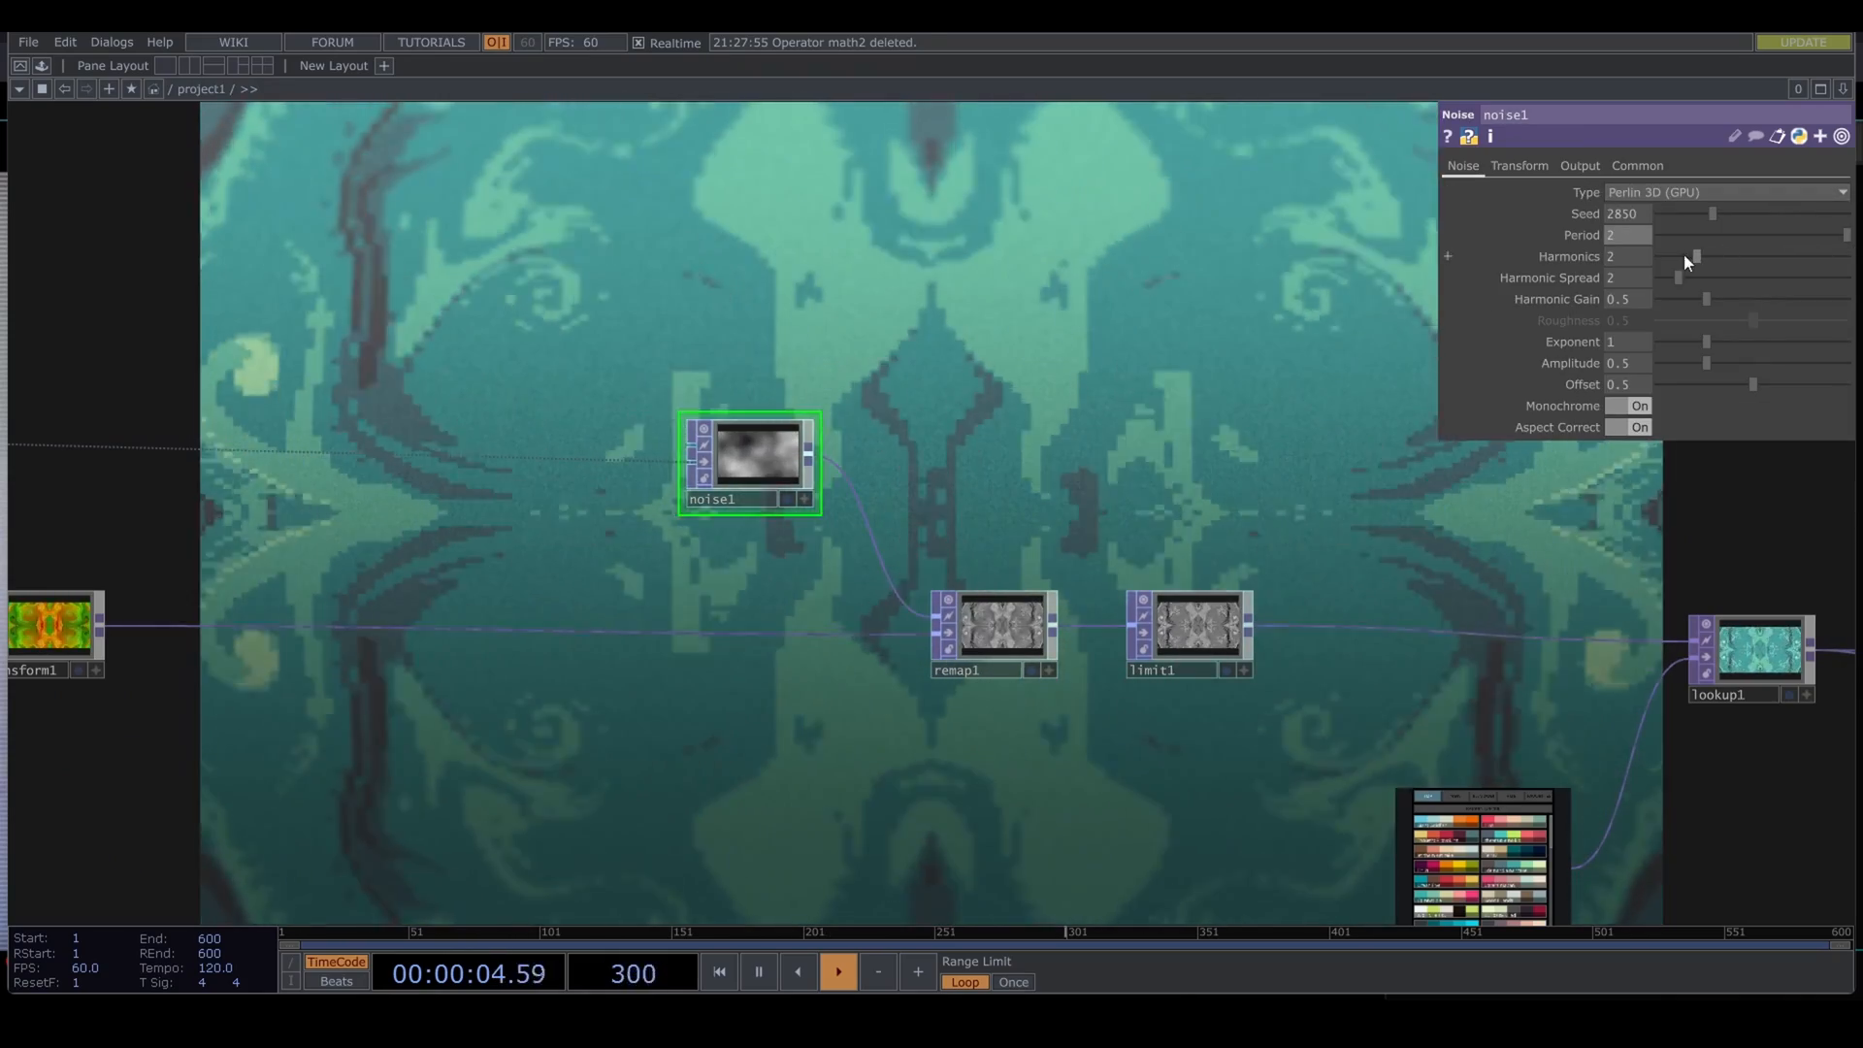
drag(1320, 534, 900, 516)
scroll(900, 509, down, 10)
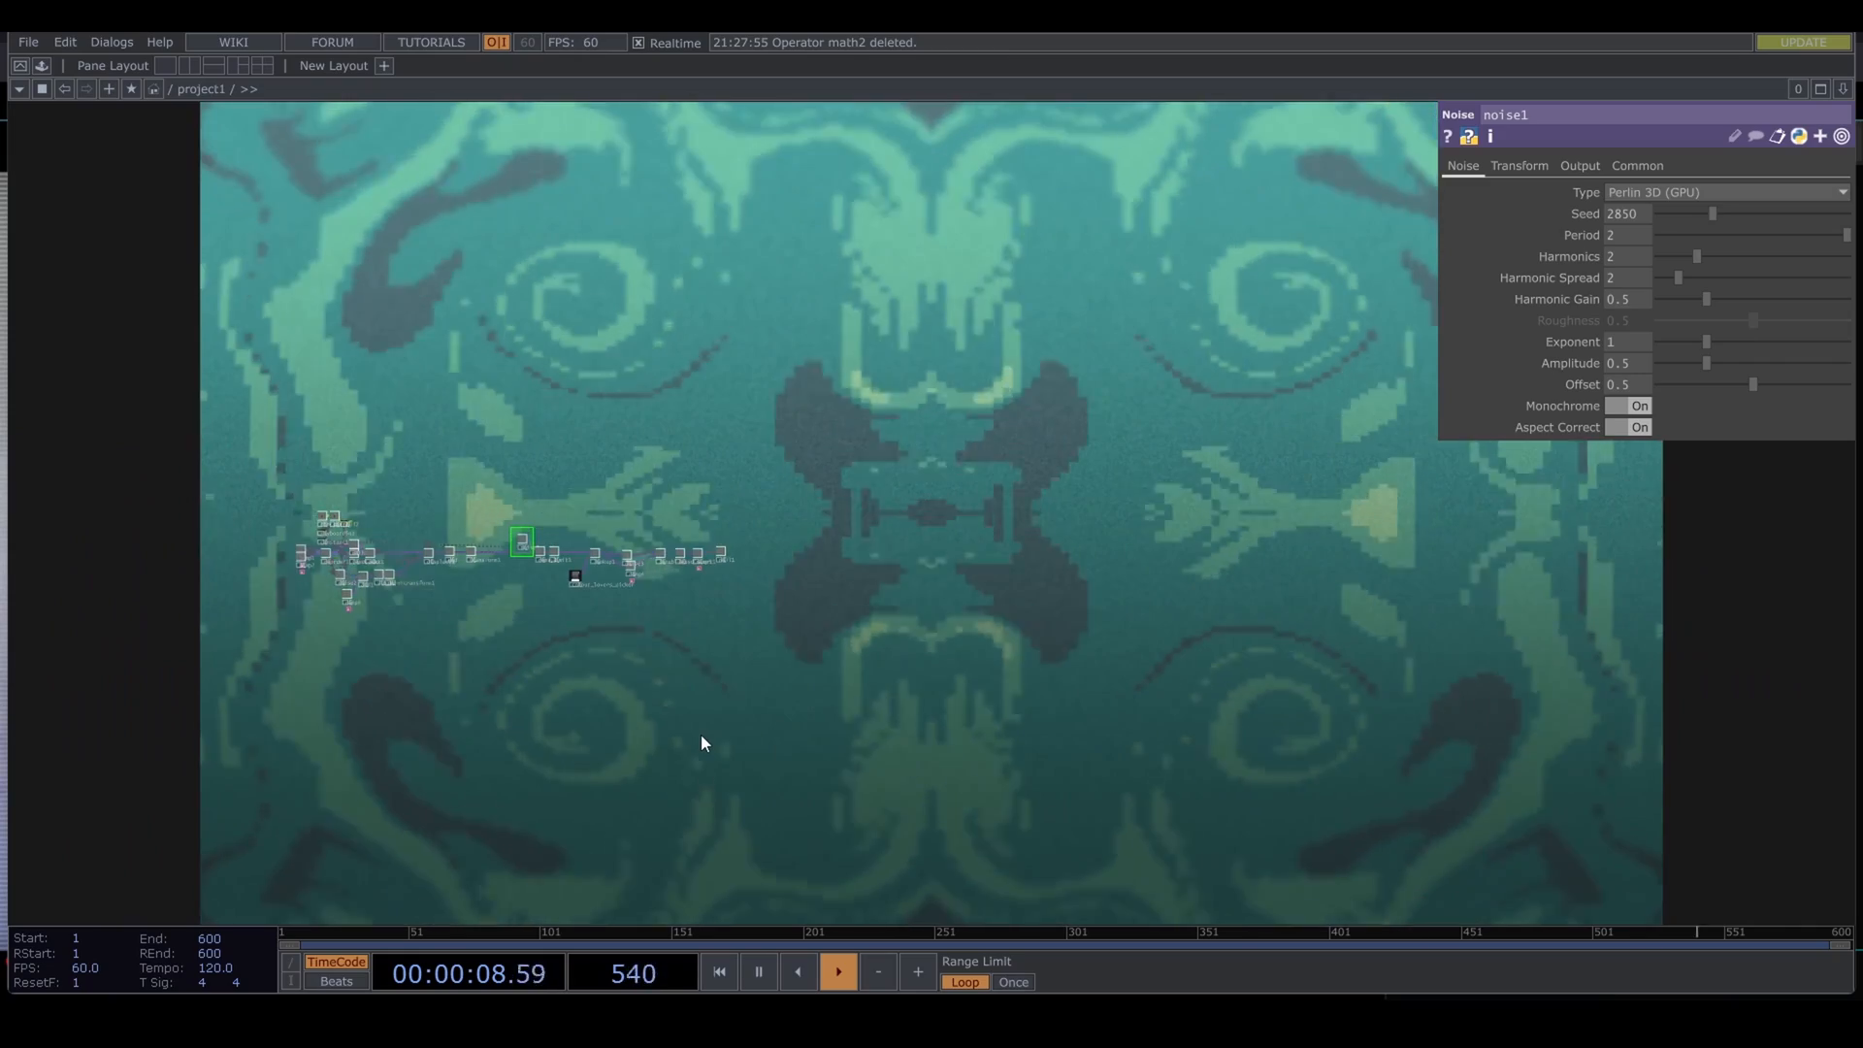
drag(703, 743, 980, 771)
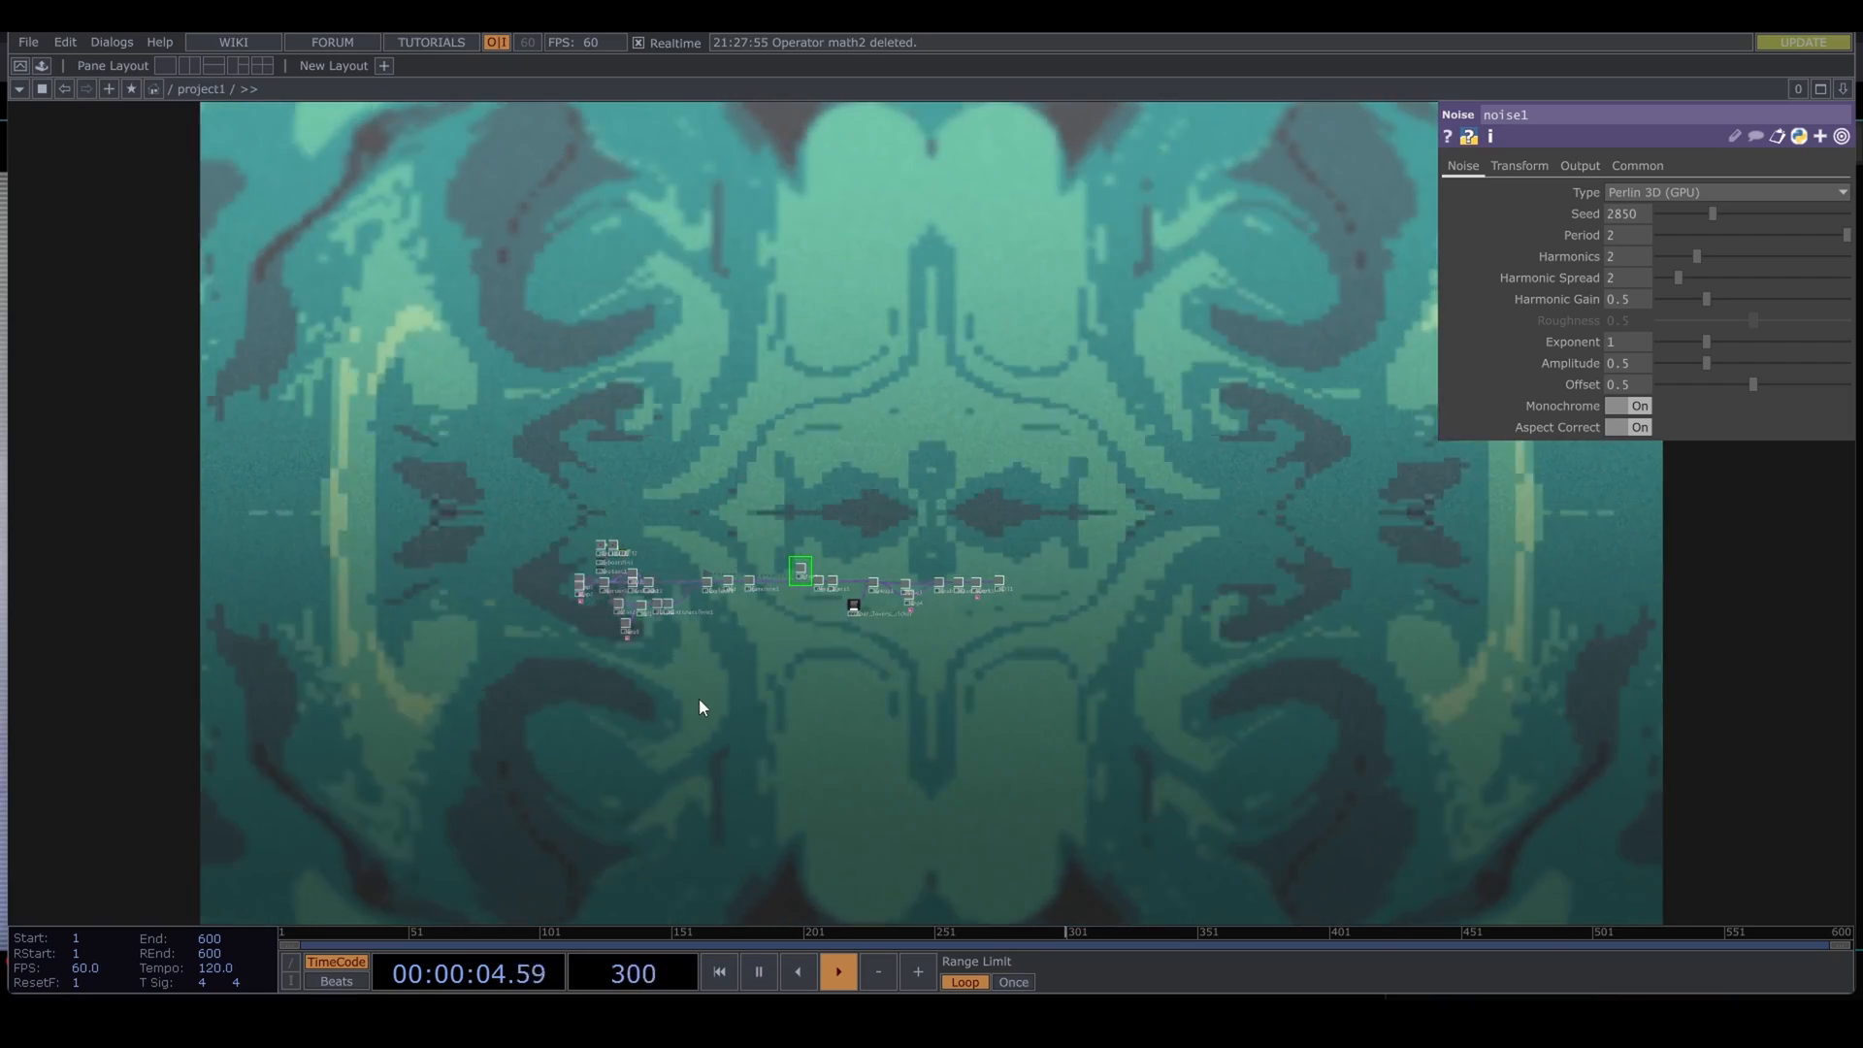
Step: Select all operators in the finished network and delete them to start from an empty project
drag(699, 699, 818, 636)
right_drag(821, 642, 660, 456)
right_drag(649, 350, 1372, 705)
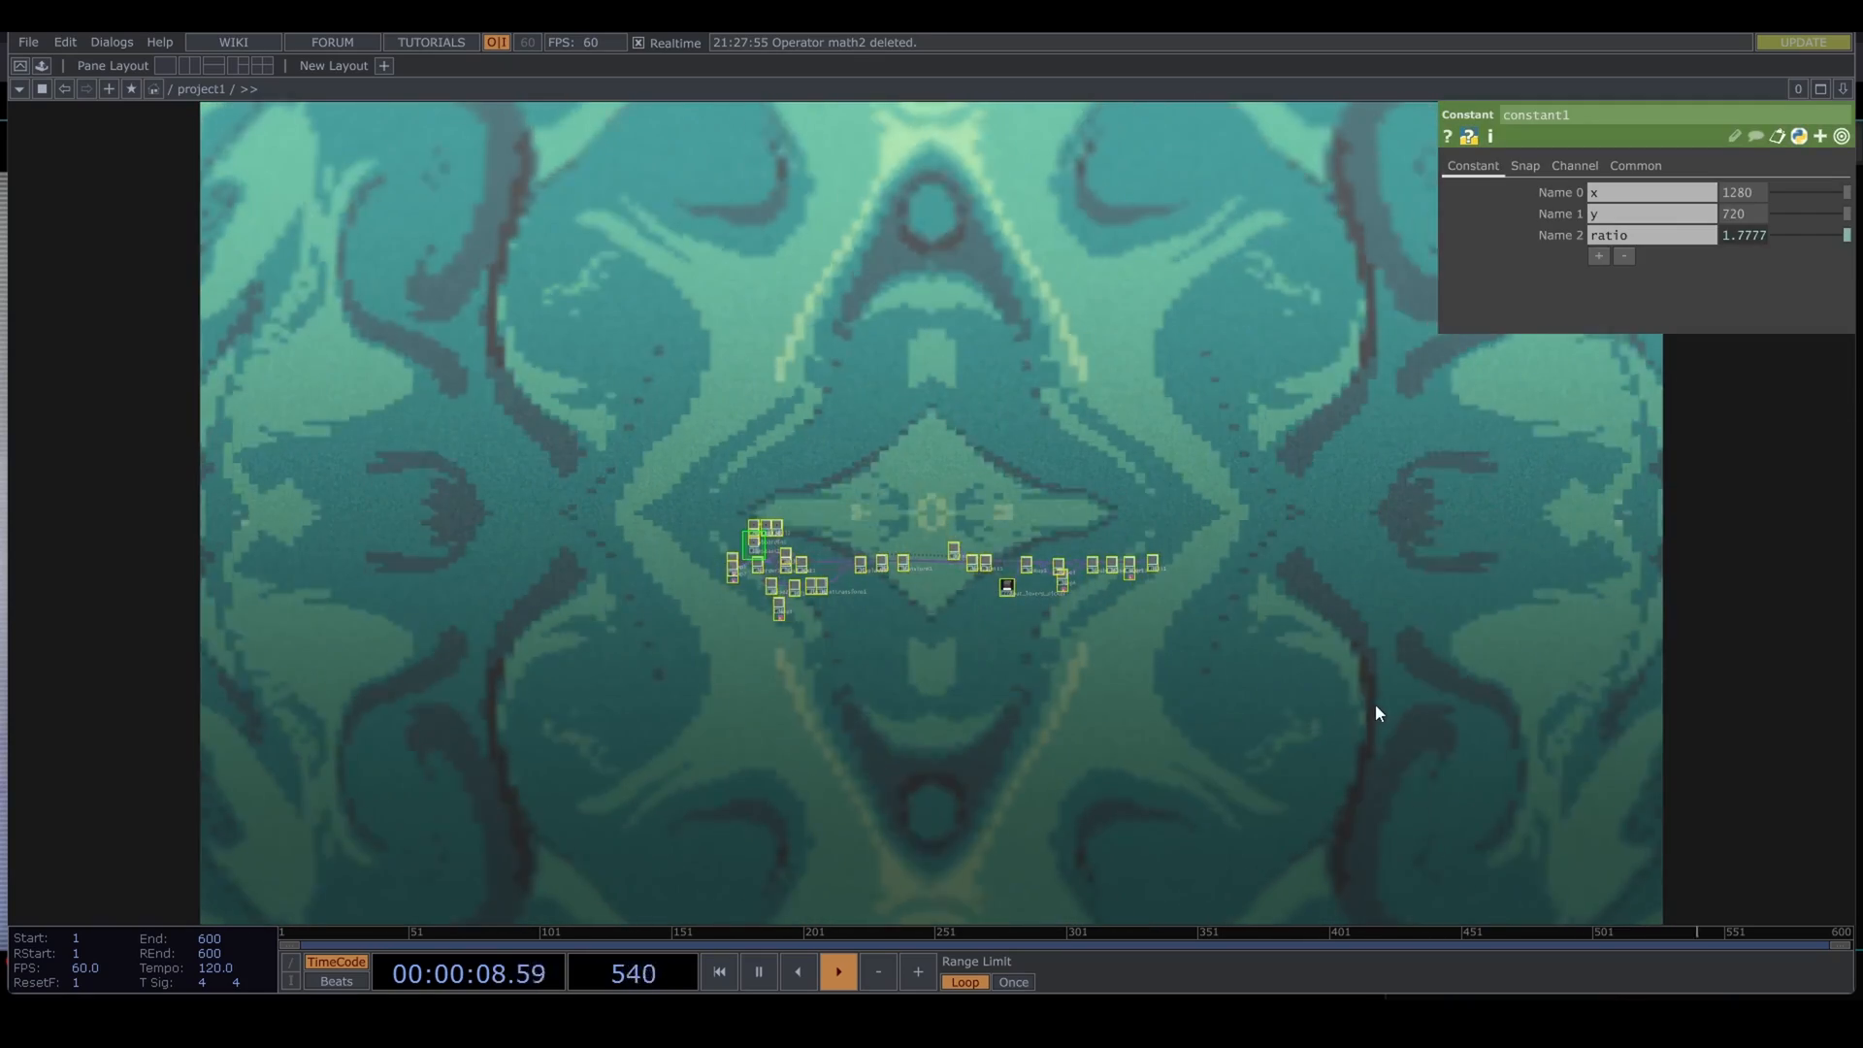
key(Delete)
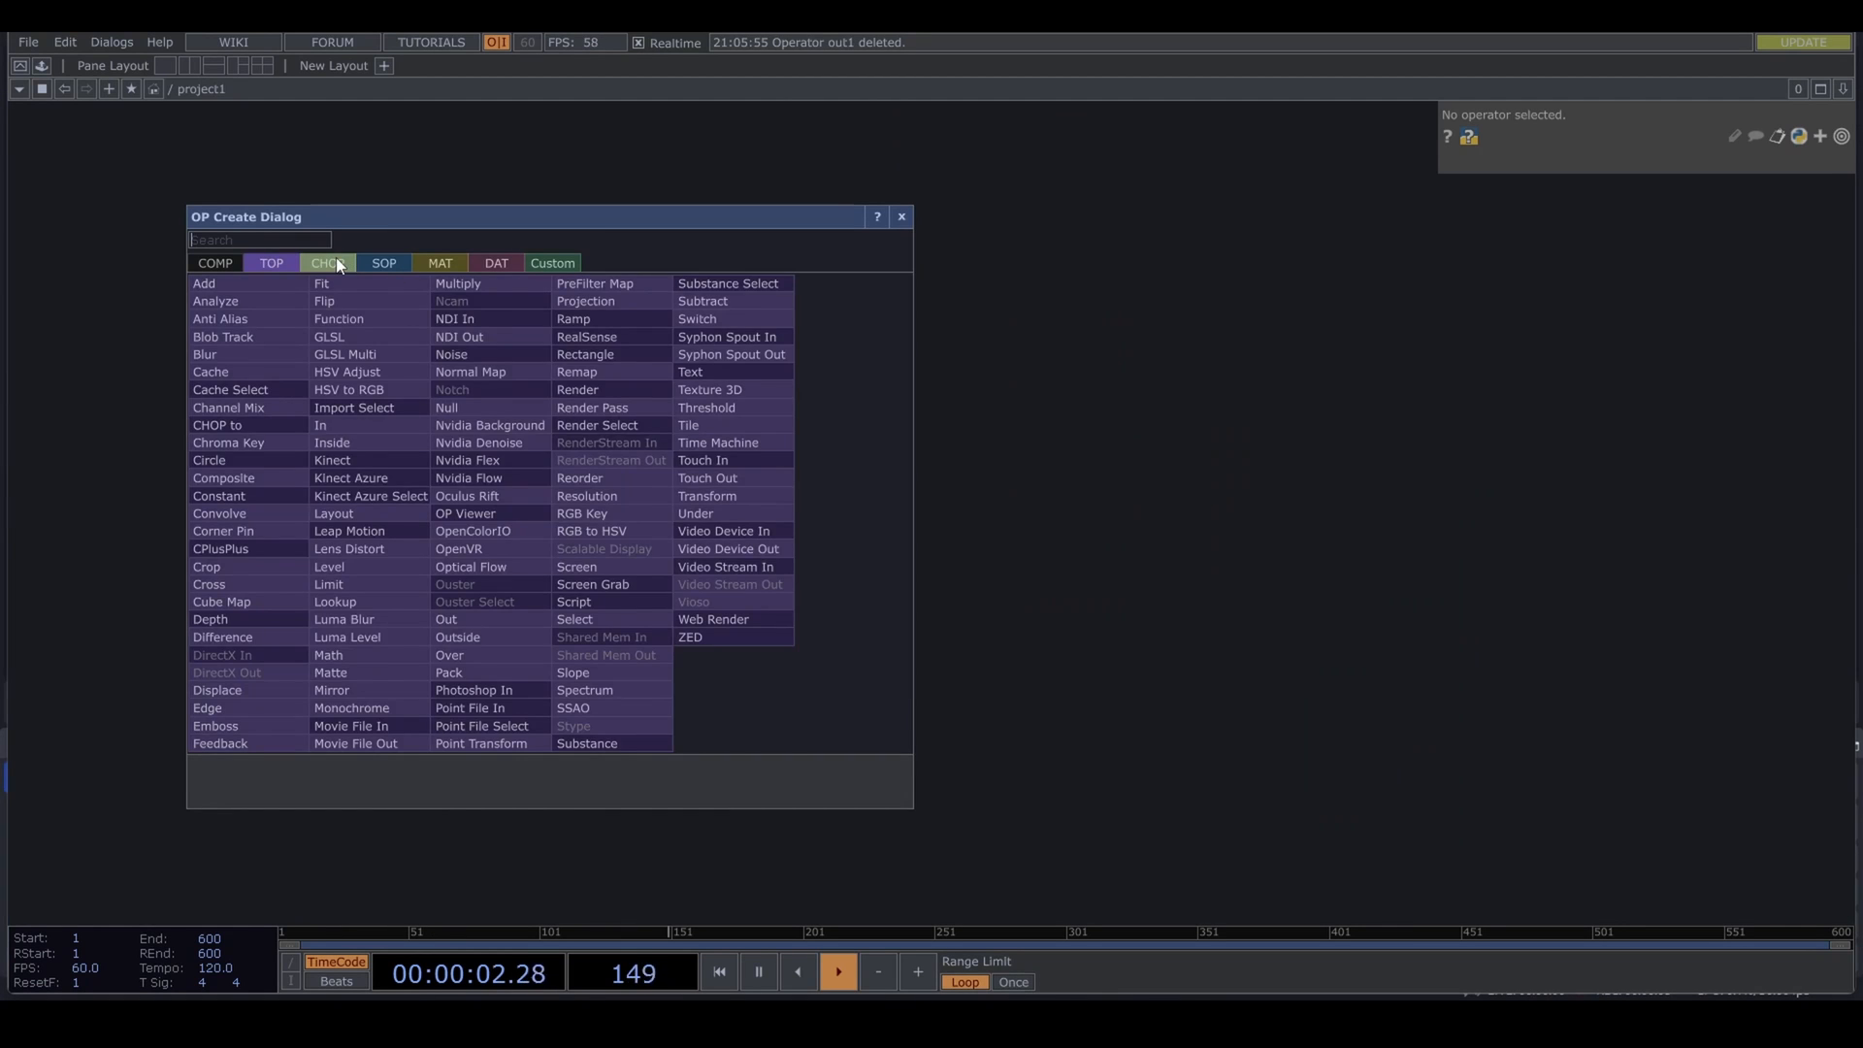
Step: Add a Constant CHOP to the empty network
click(338, 264)
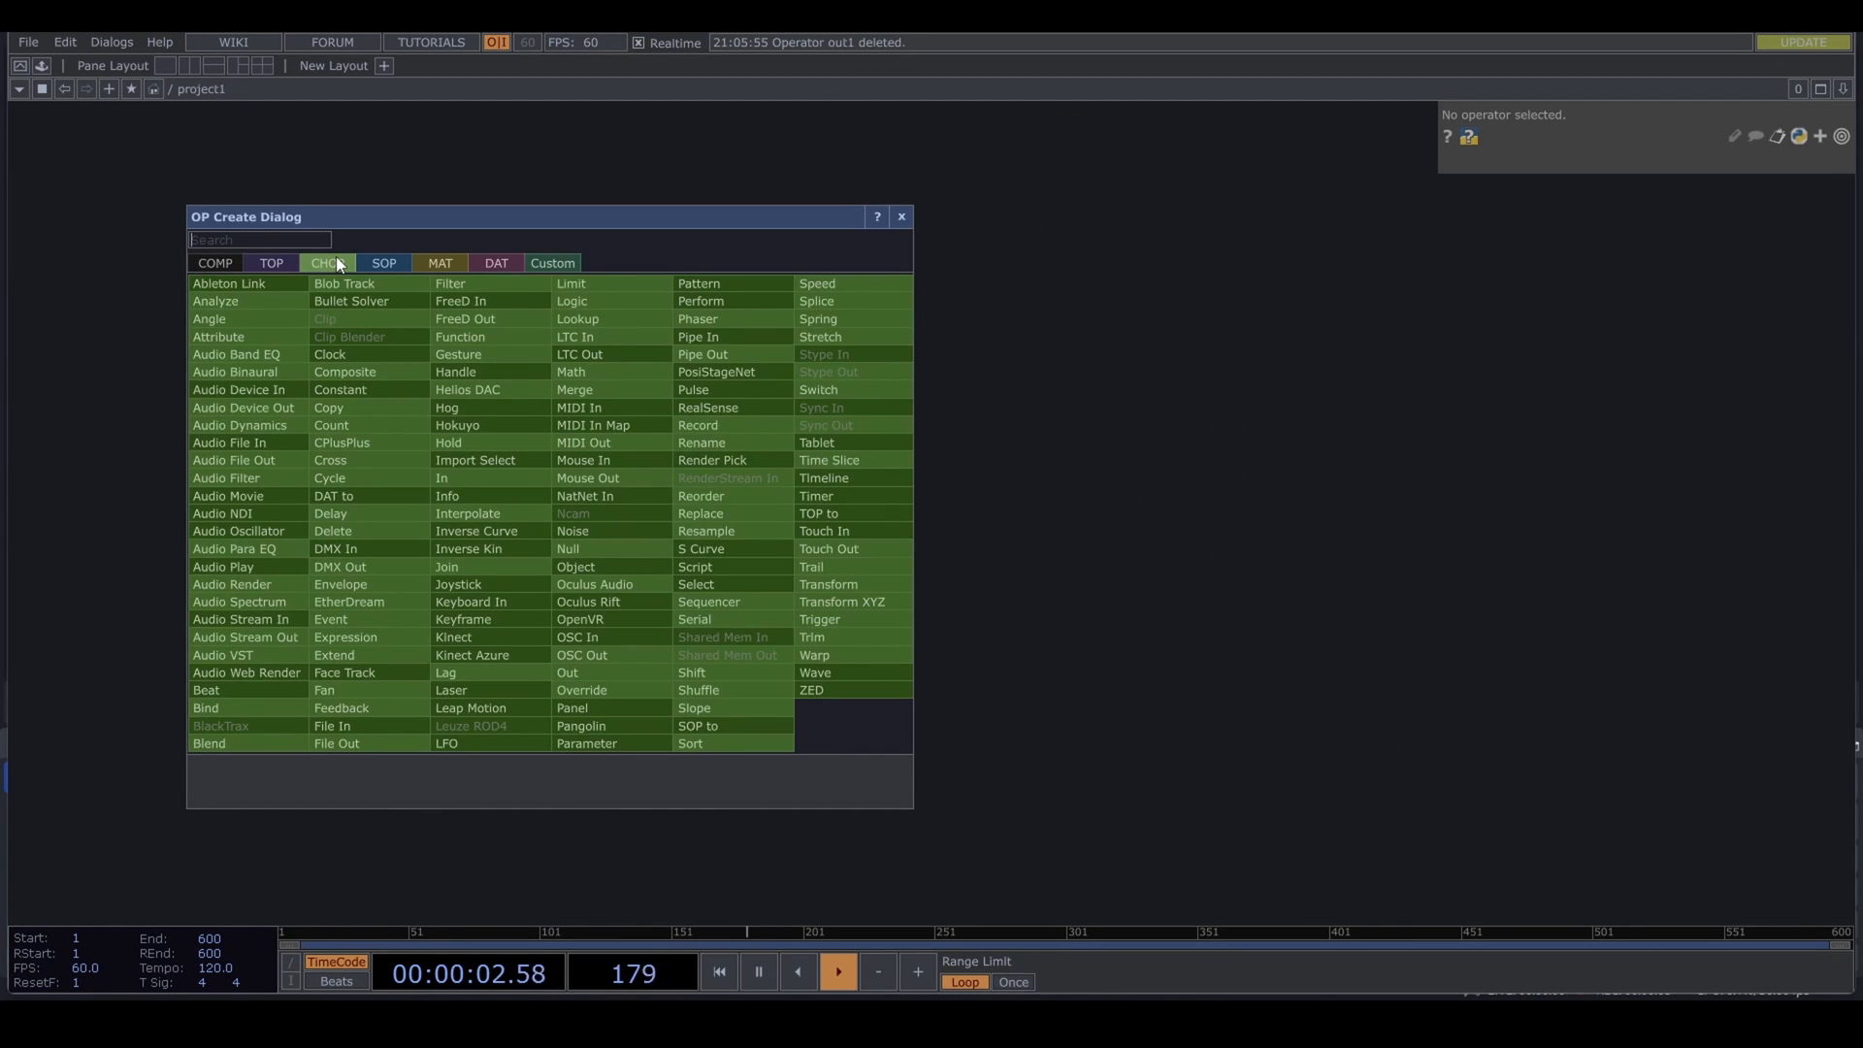
text(con)
key(Return)
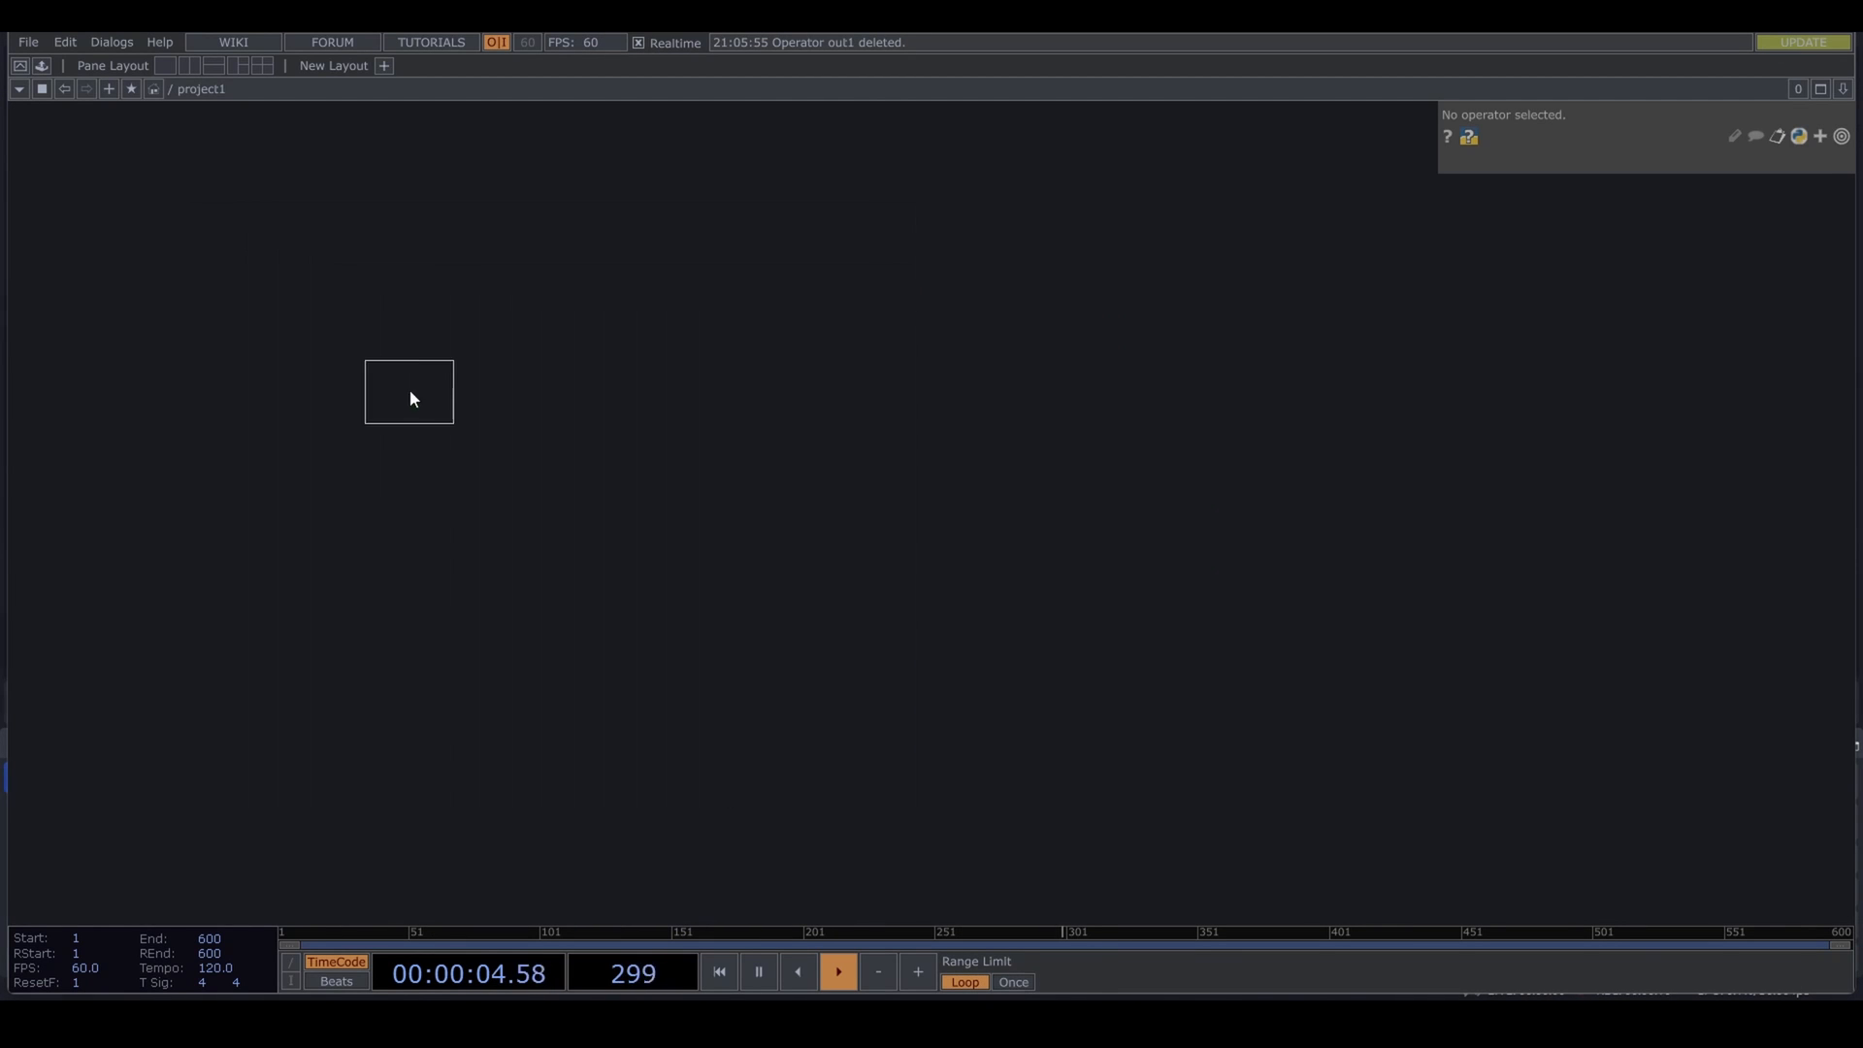
click(409, 388)
Step: Give the Constant CHOP three channels named x, y and ratio
click(1649, 192)
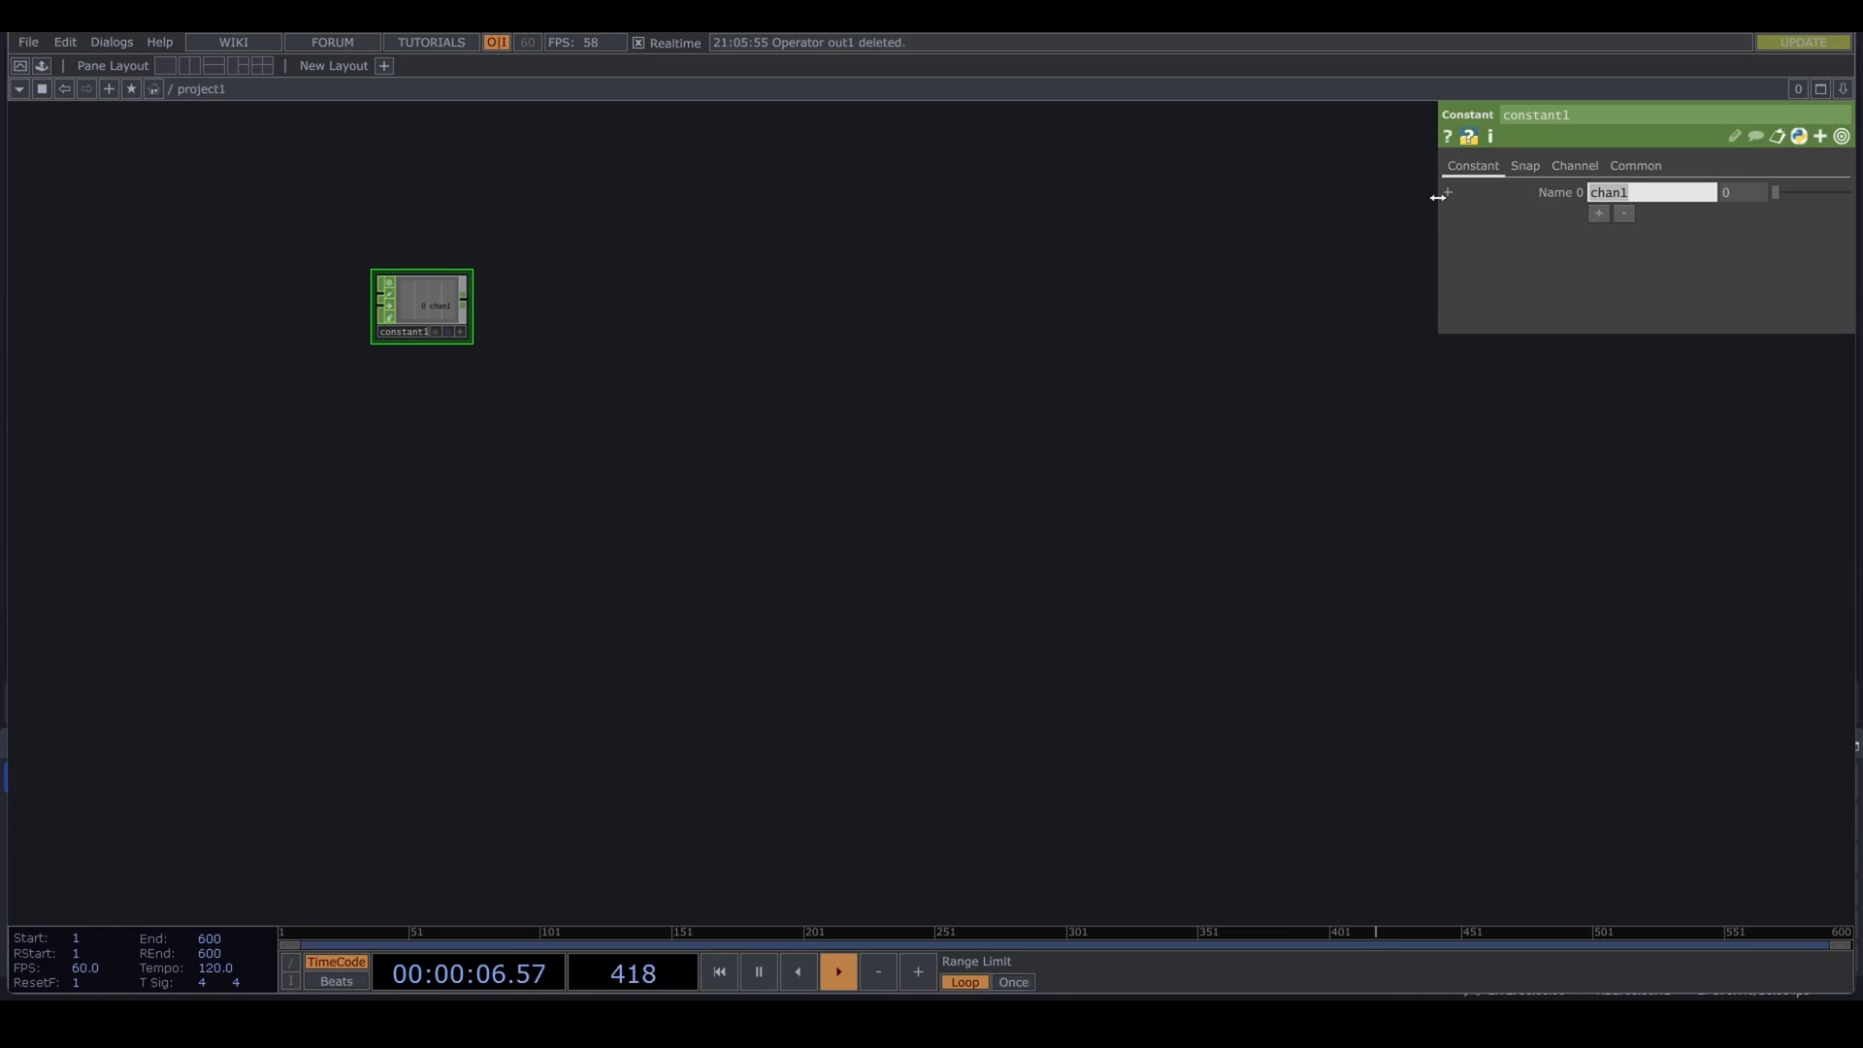
text(x)
key(Return)
click(1598, 214)
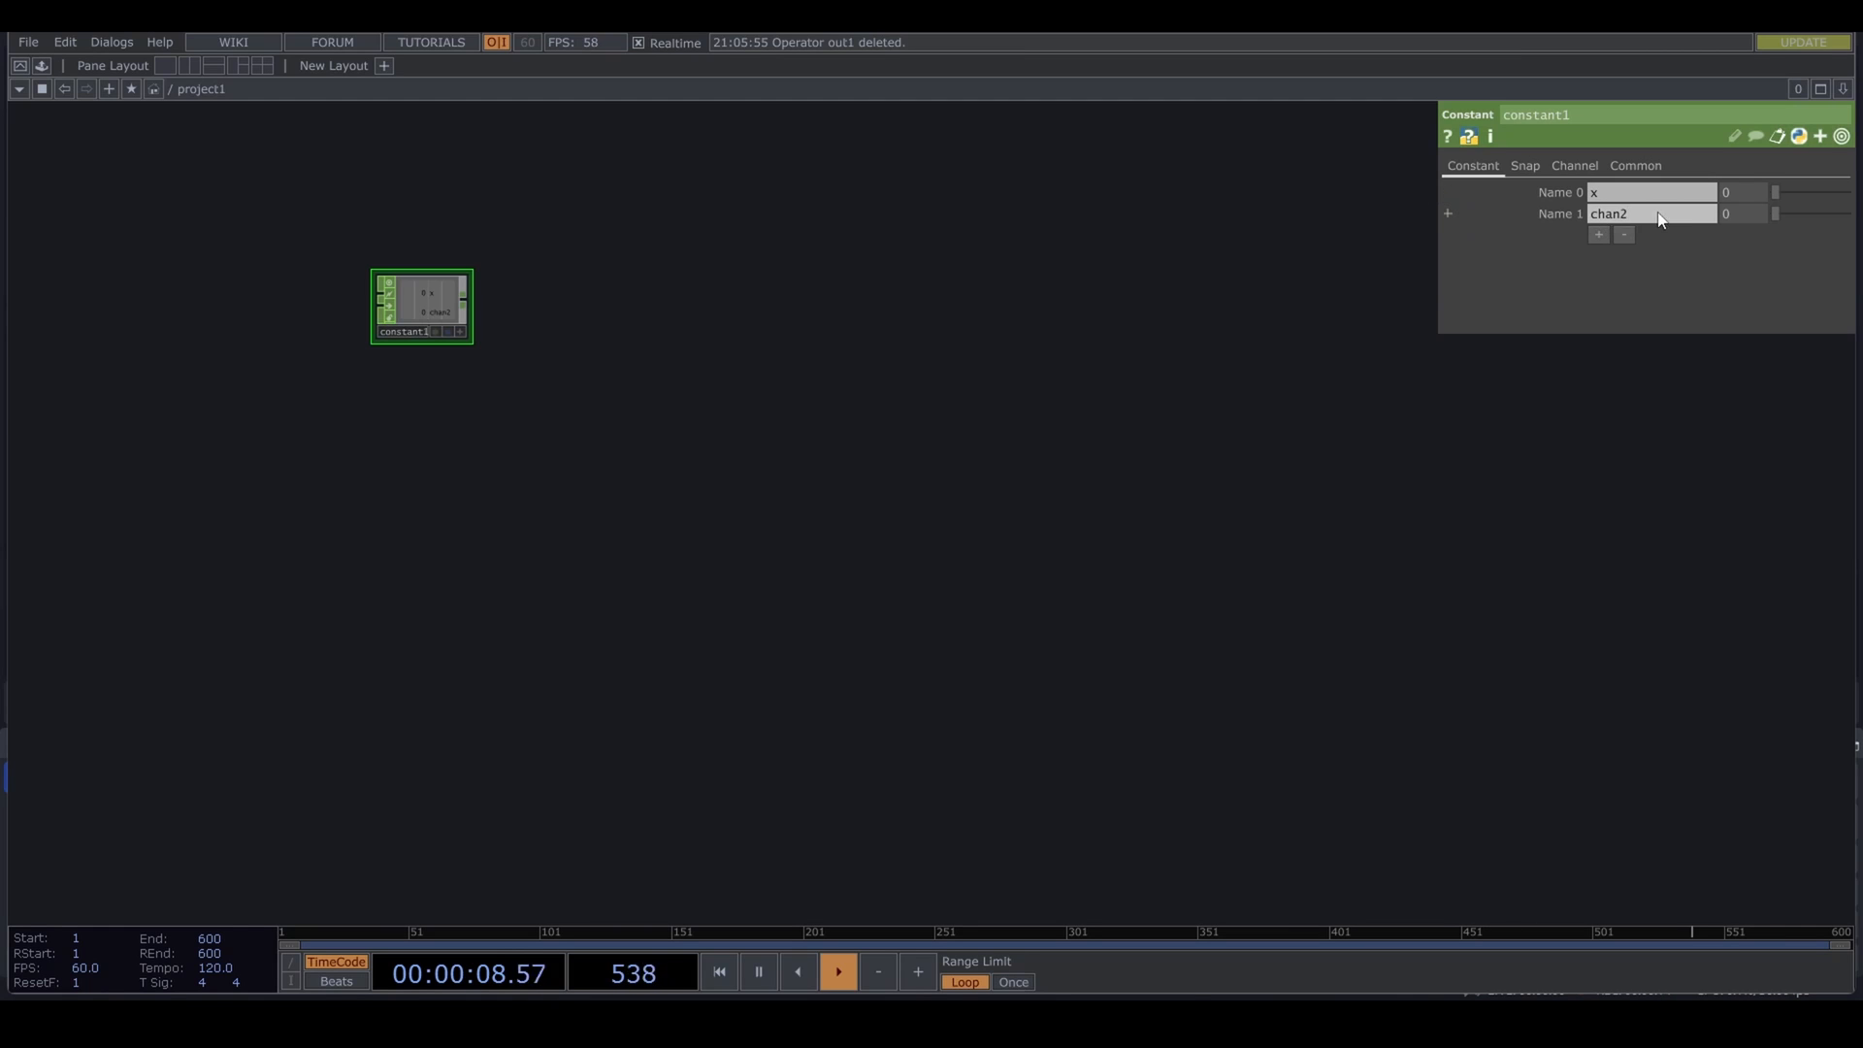
text(y)
click(1598, 235)
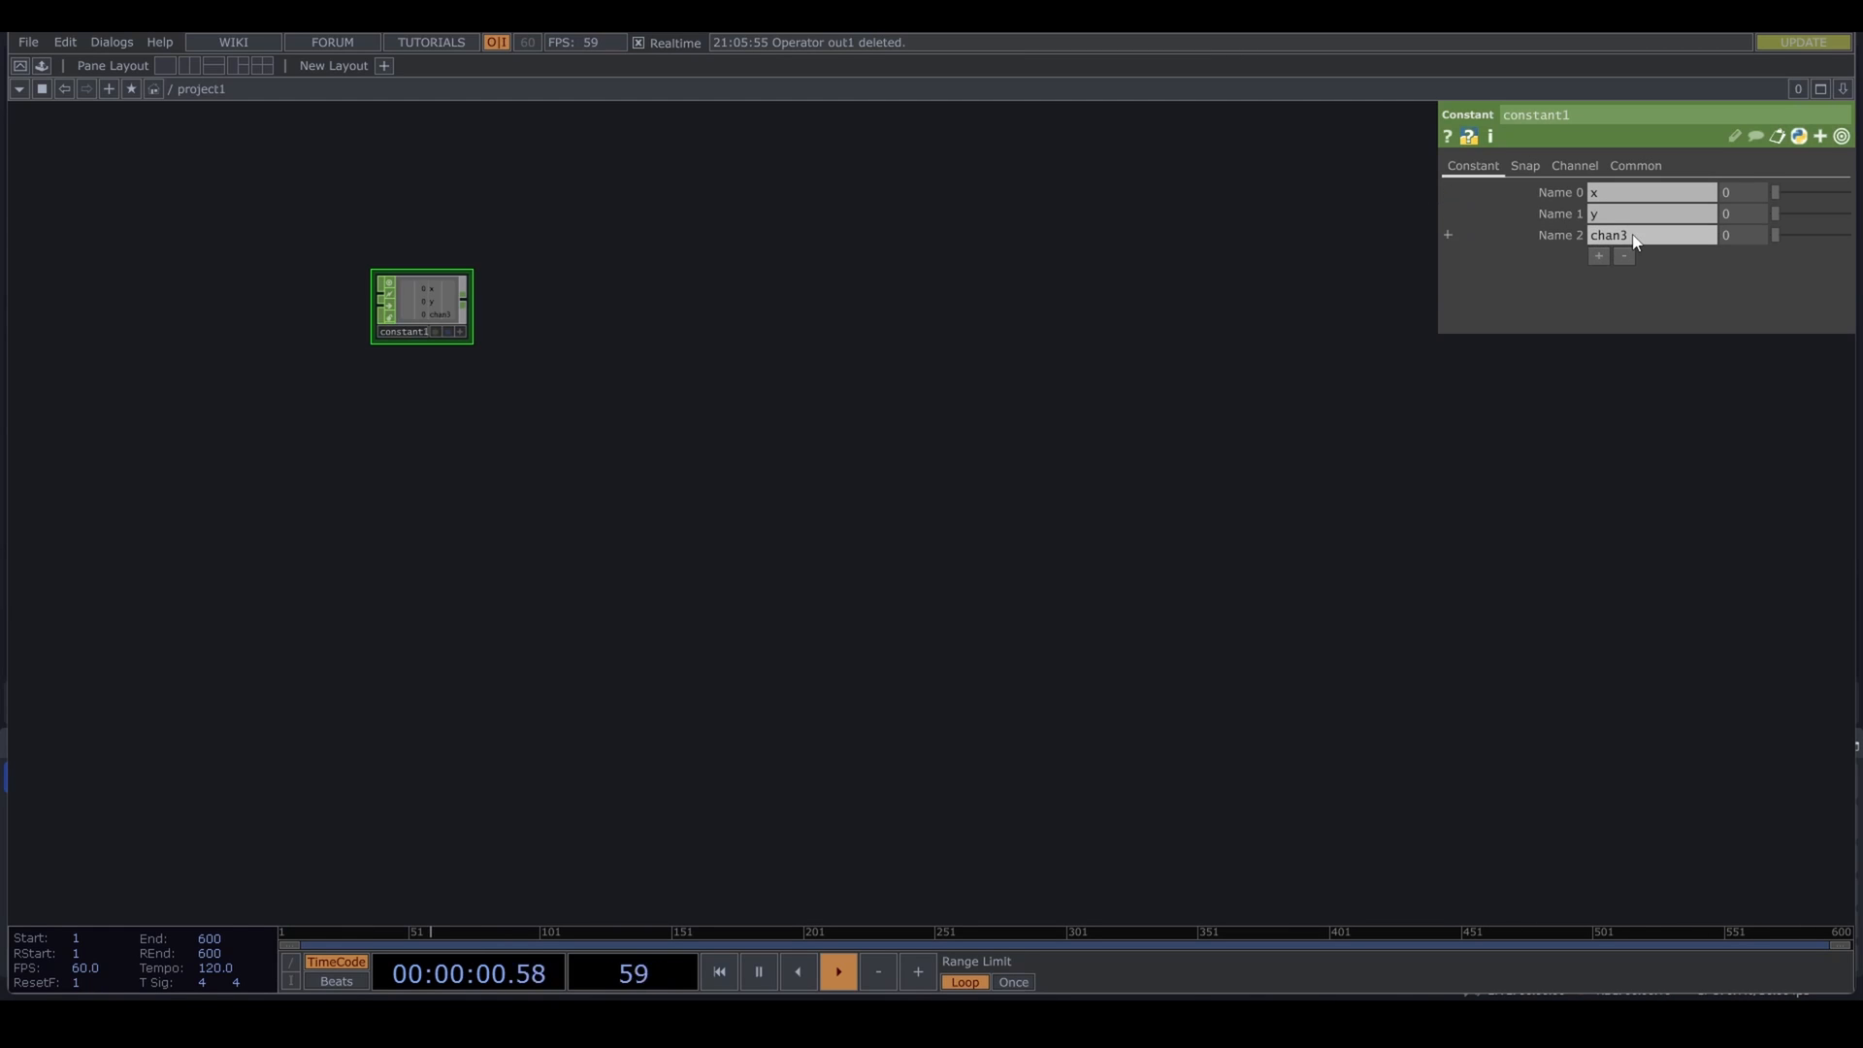
text(r)
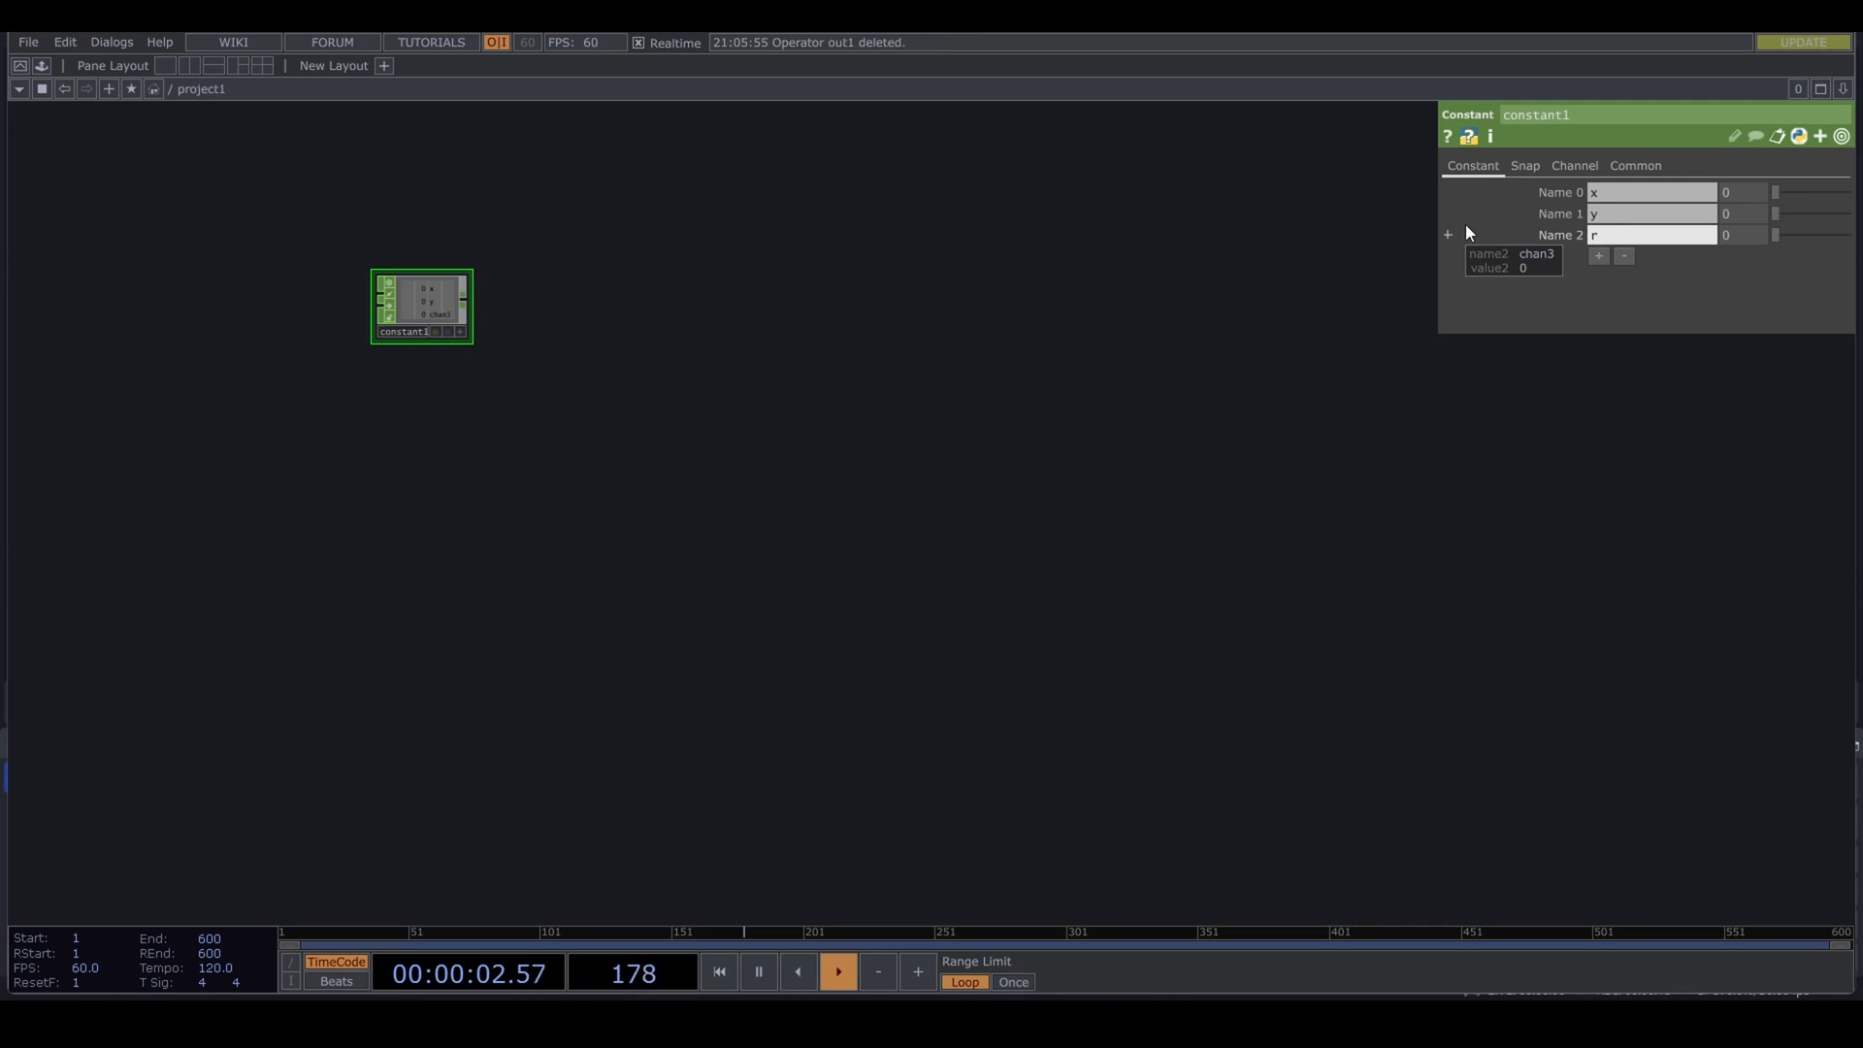
text(atio)
key(Return)
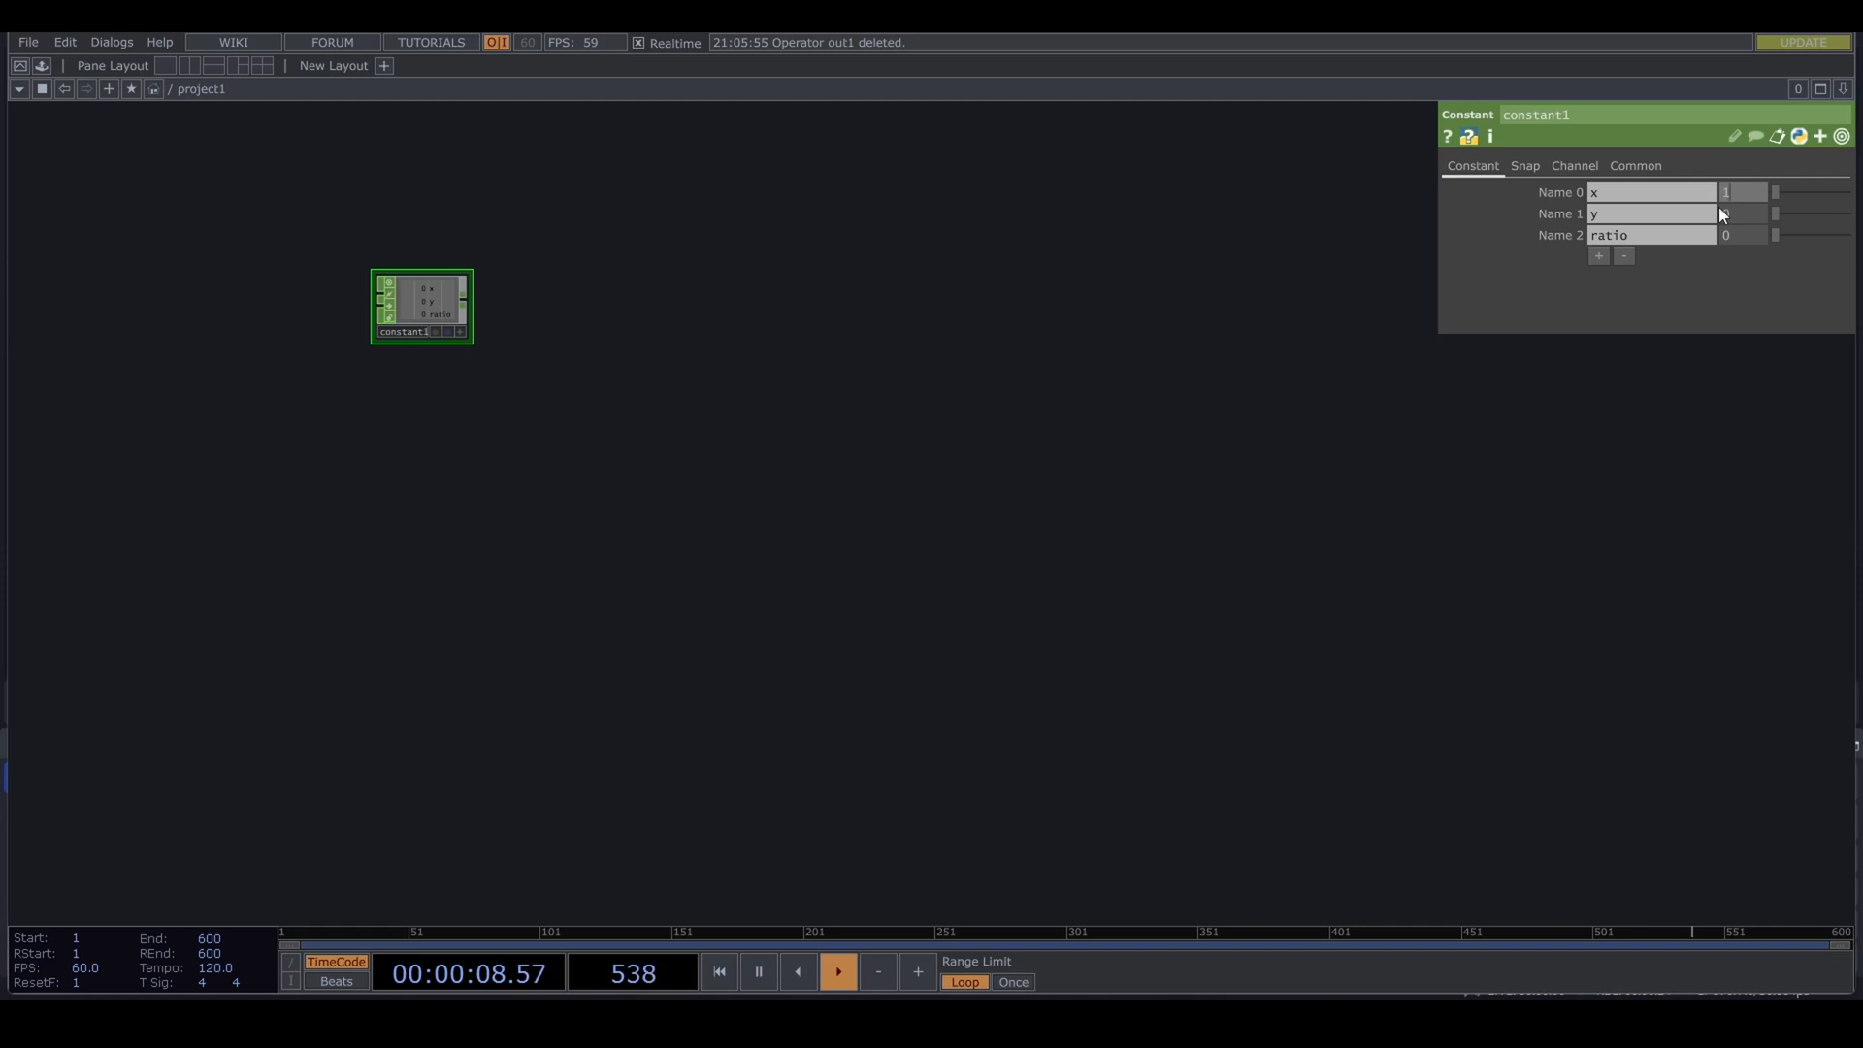
Step: Set the constant's x channel to 1280, y to 720 and ratio to the expression 16/9
text(2)
key(Return)
text(80)
click(1743, 211)
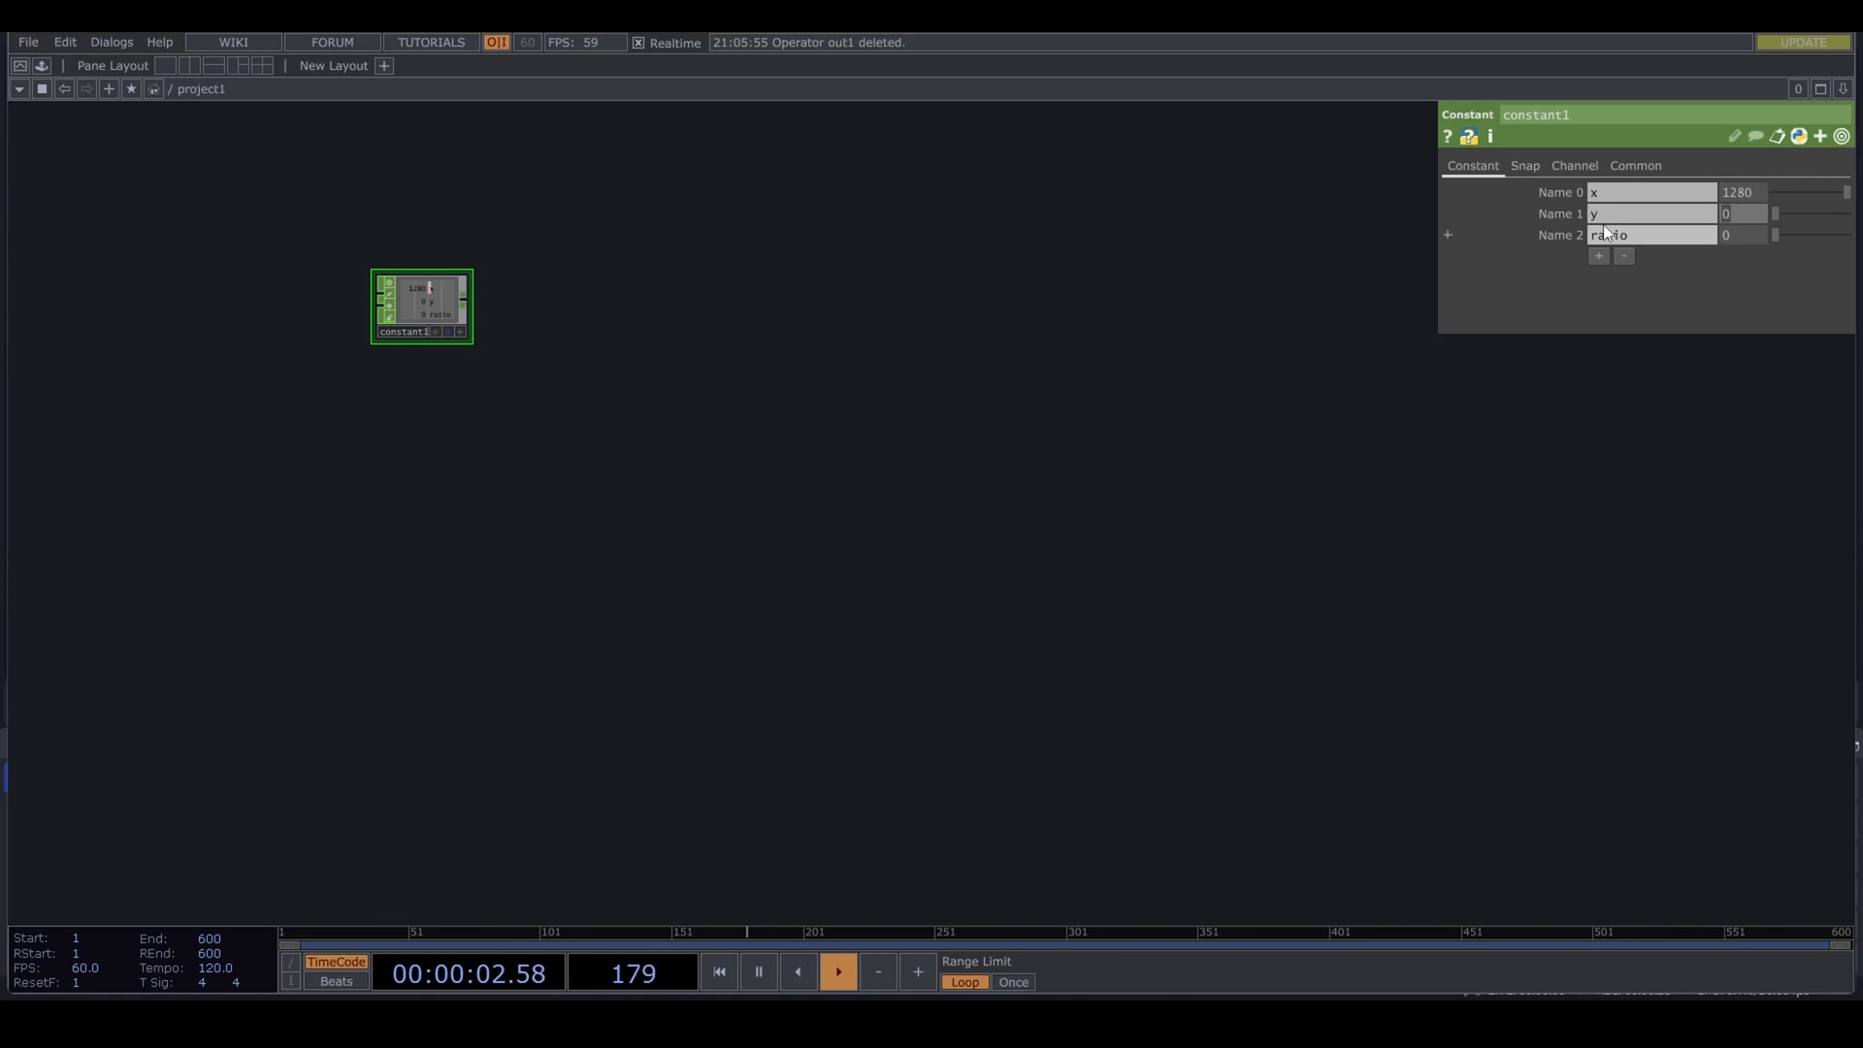
text(720)
key(Return)
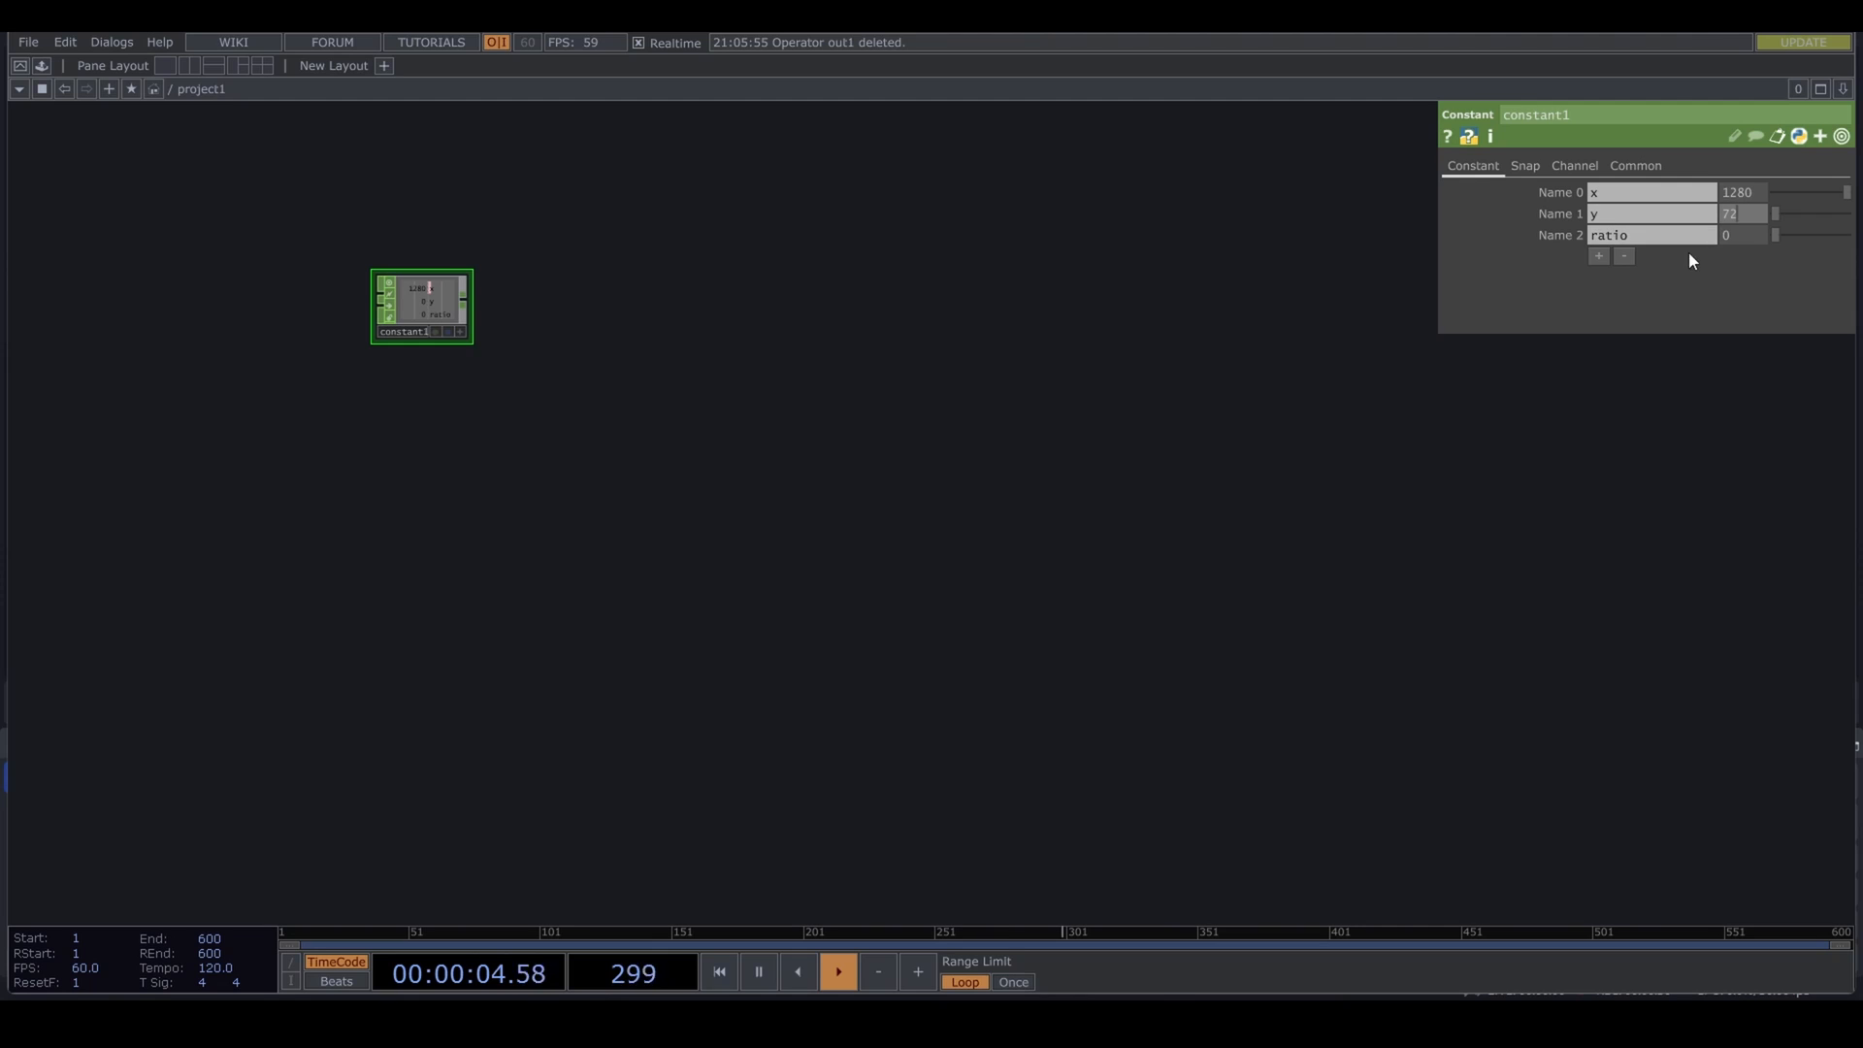
click(1749, 235)
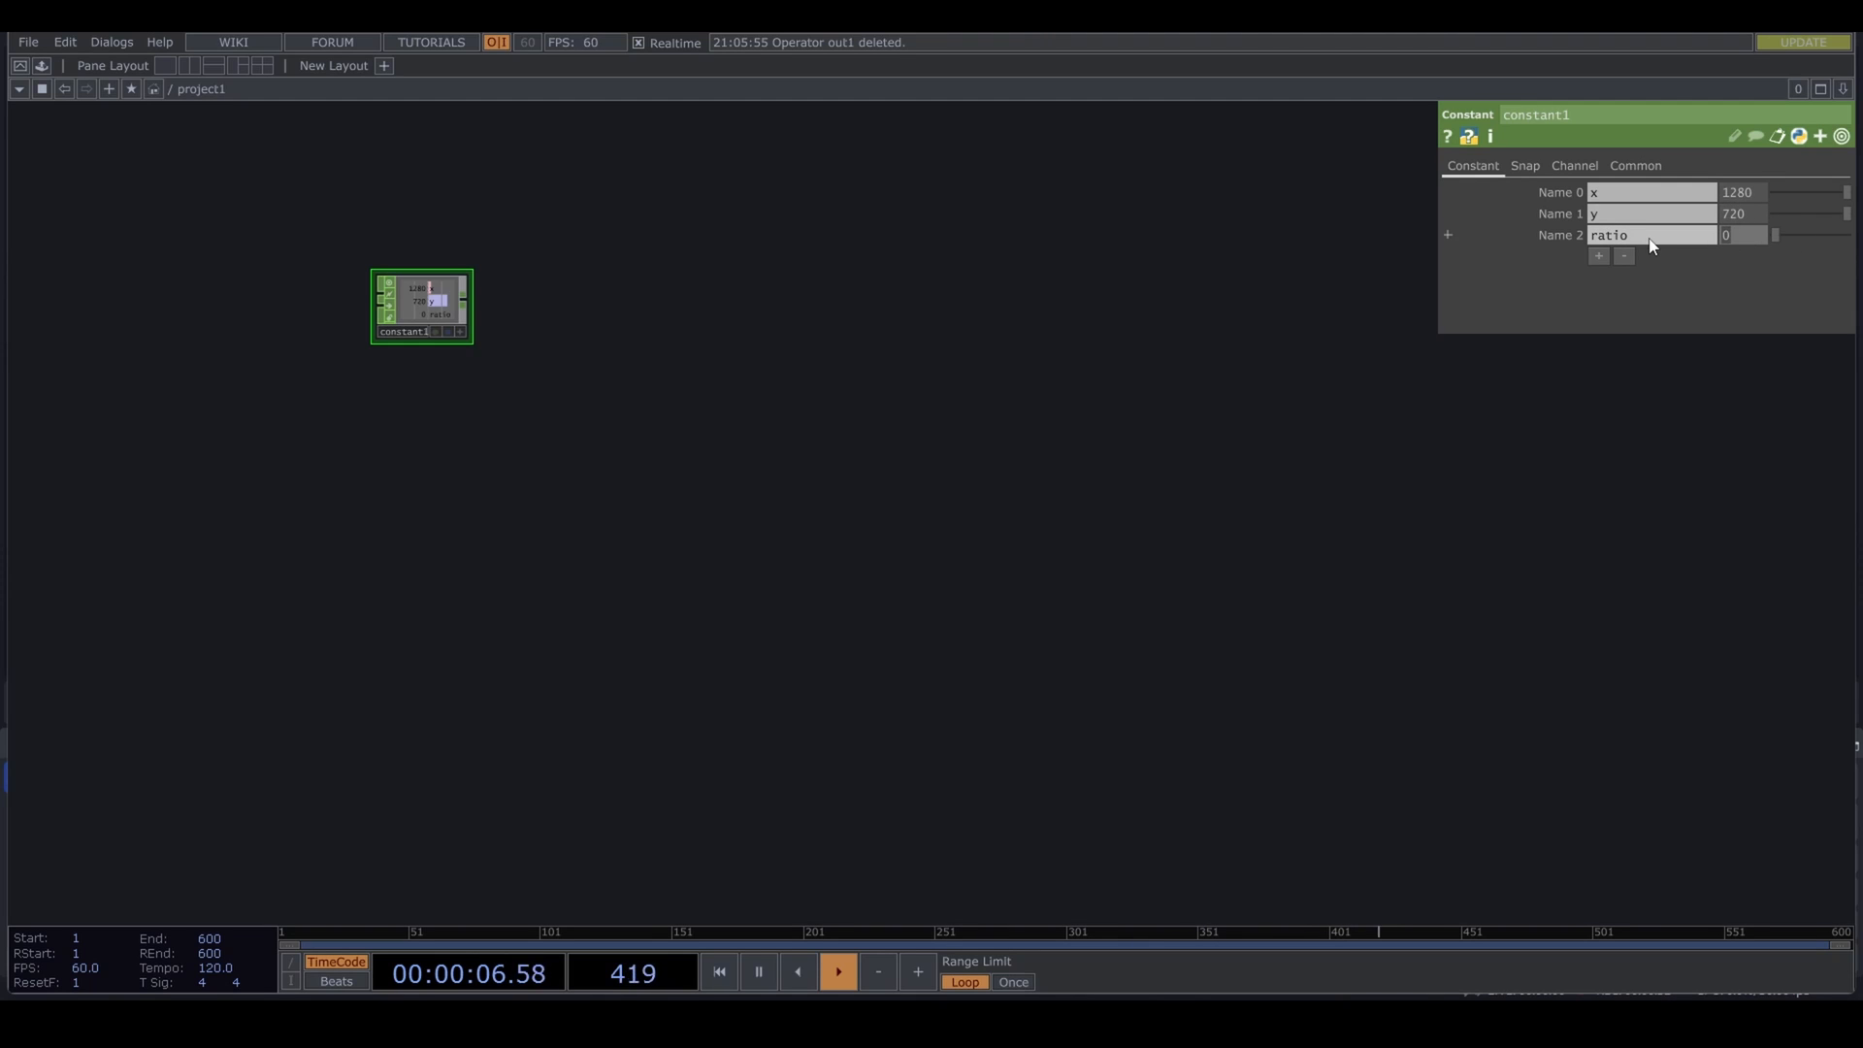
text(16/9)
key(Return)
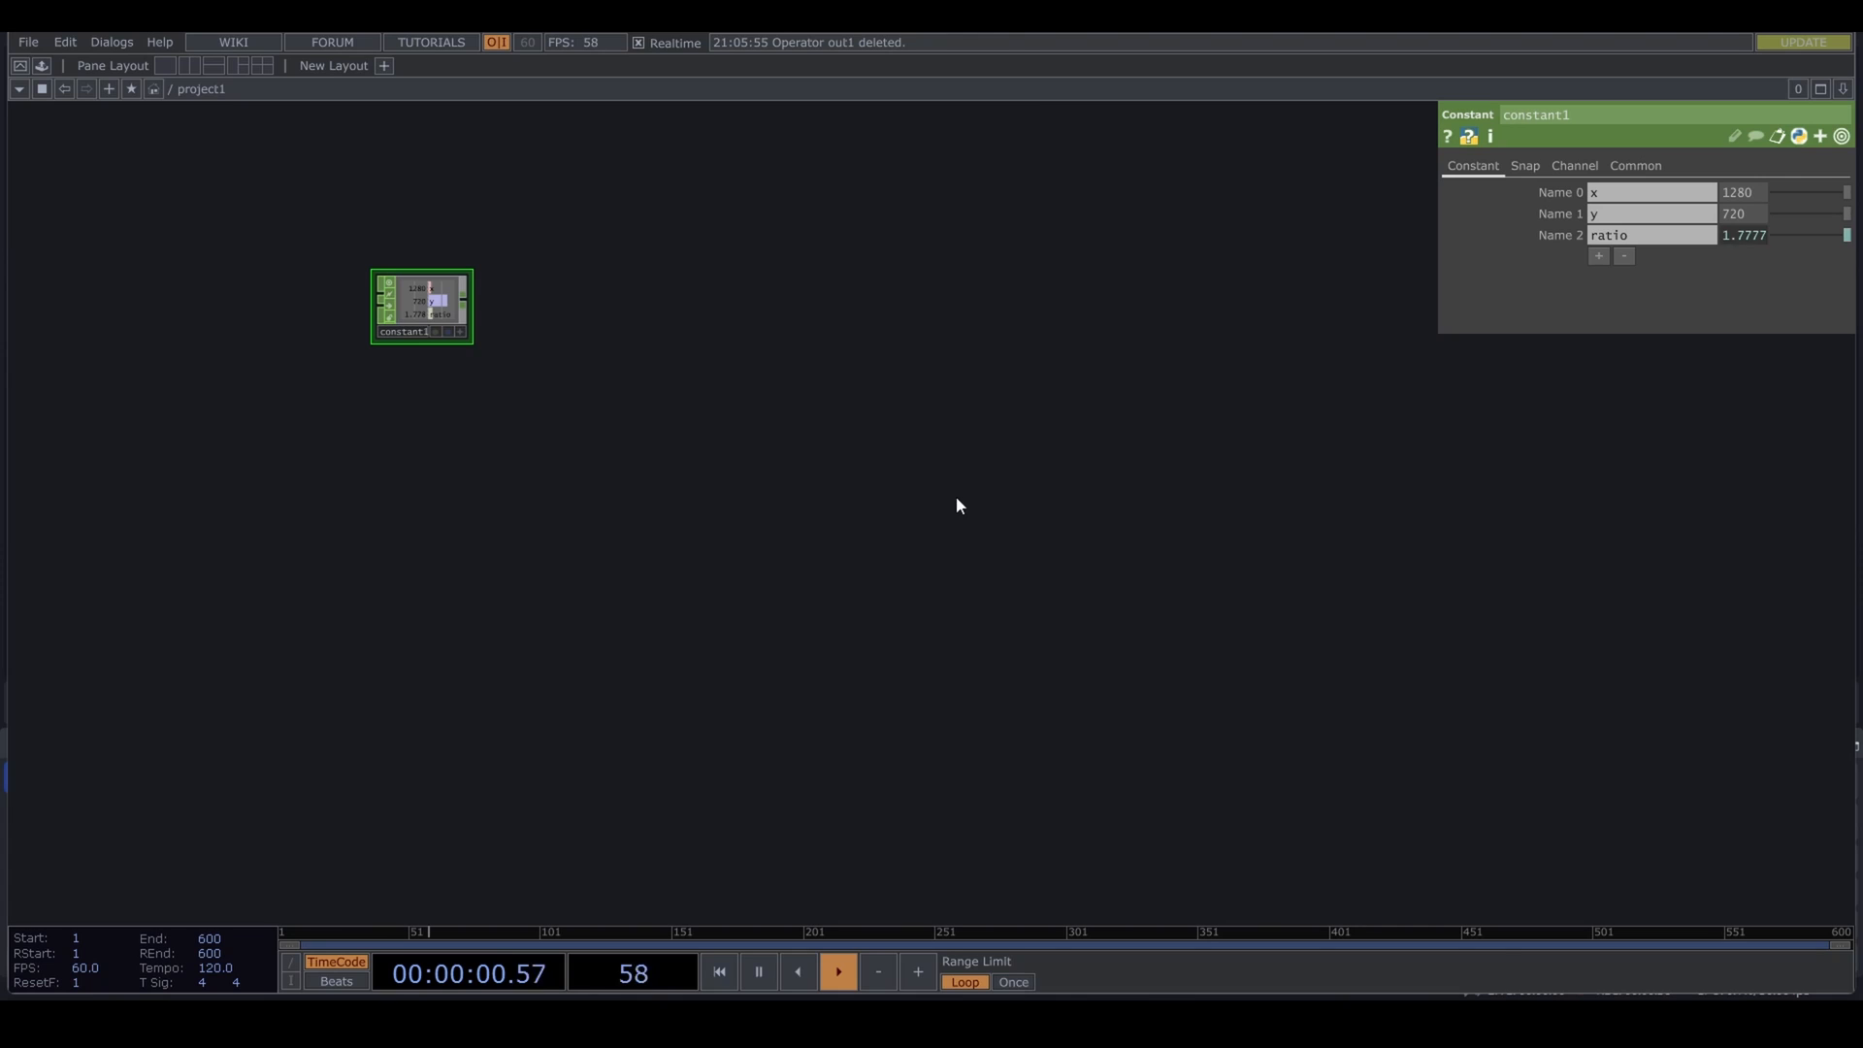
Step: Add a Ramp TOP below the Constant CHOP
key(Tab)
text(ra)
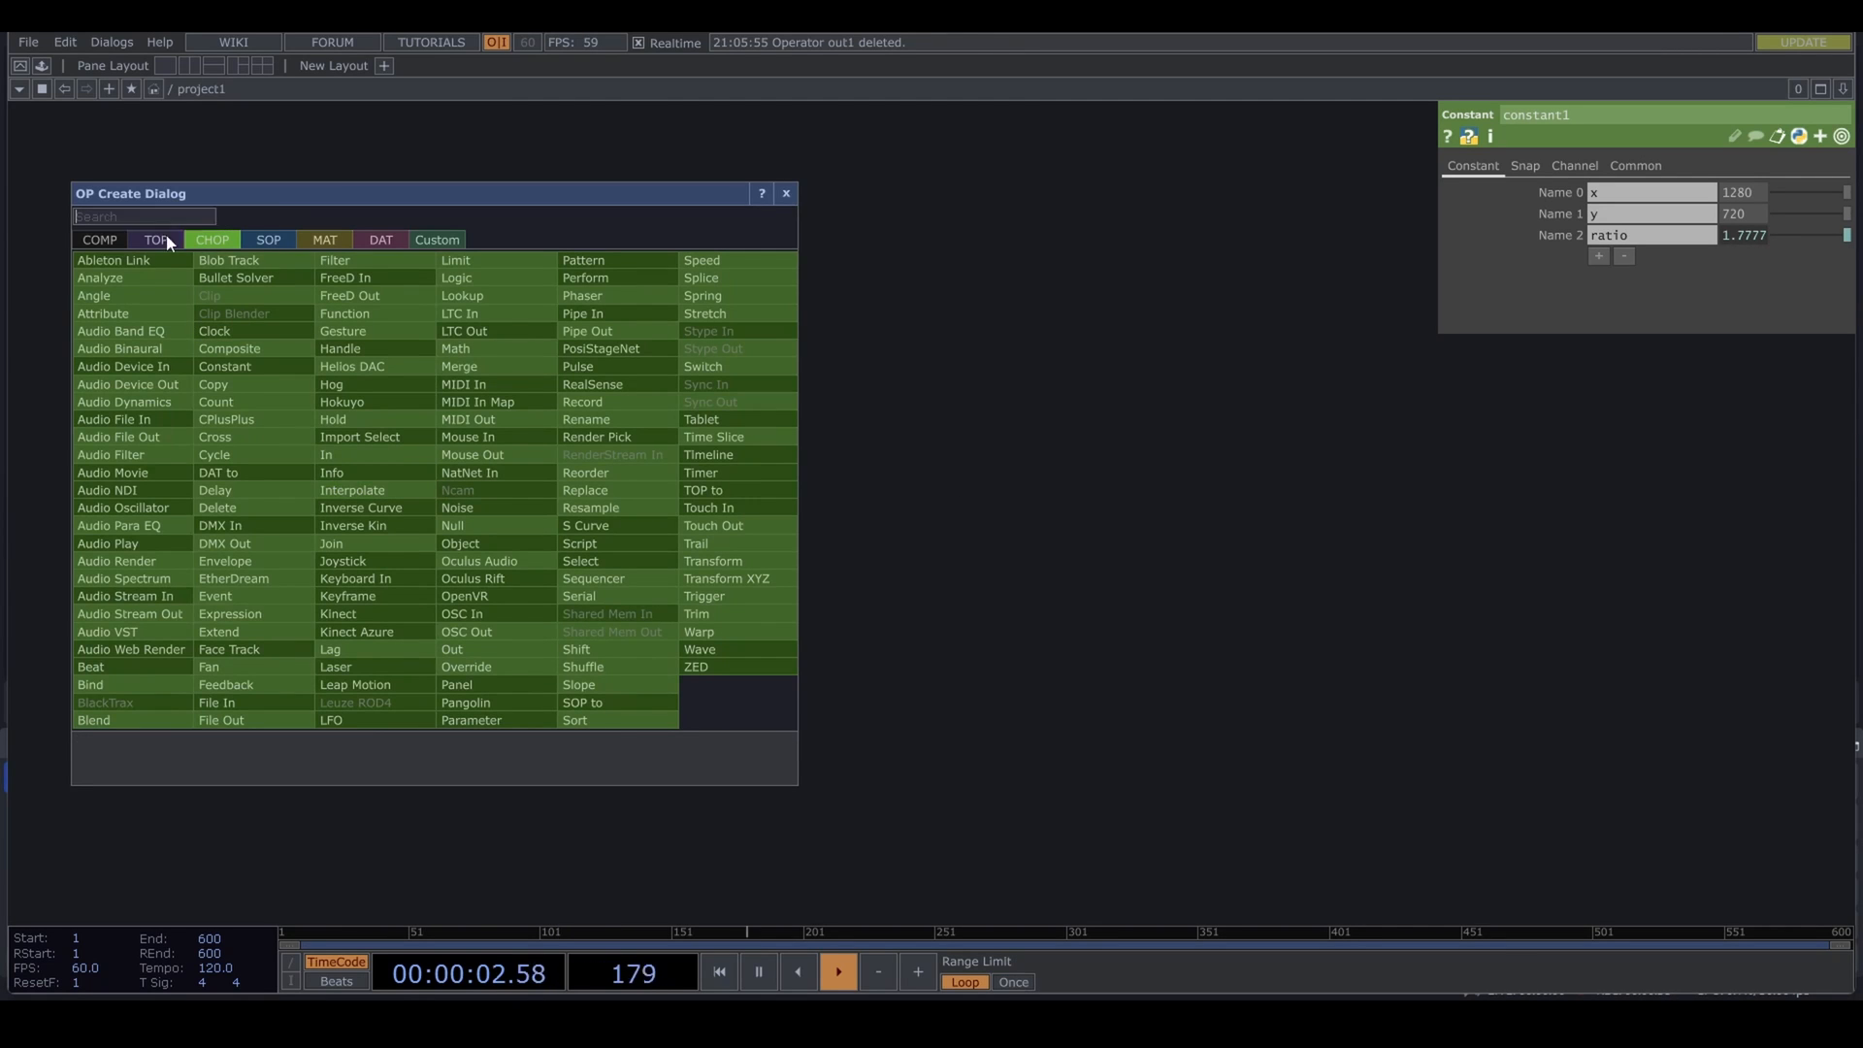
click(158, 240)
click(458, 297)
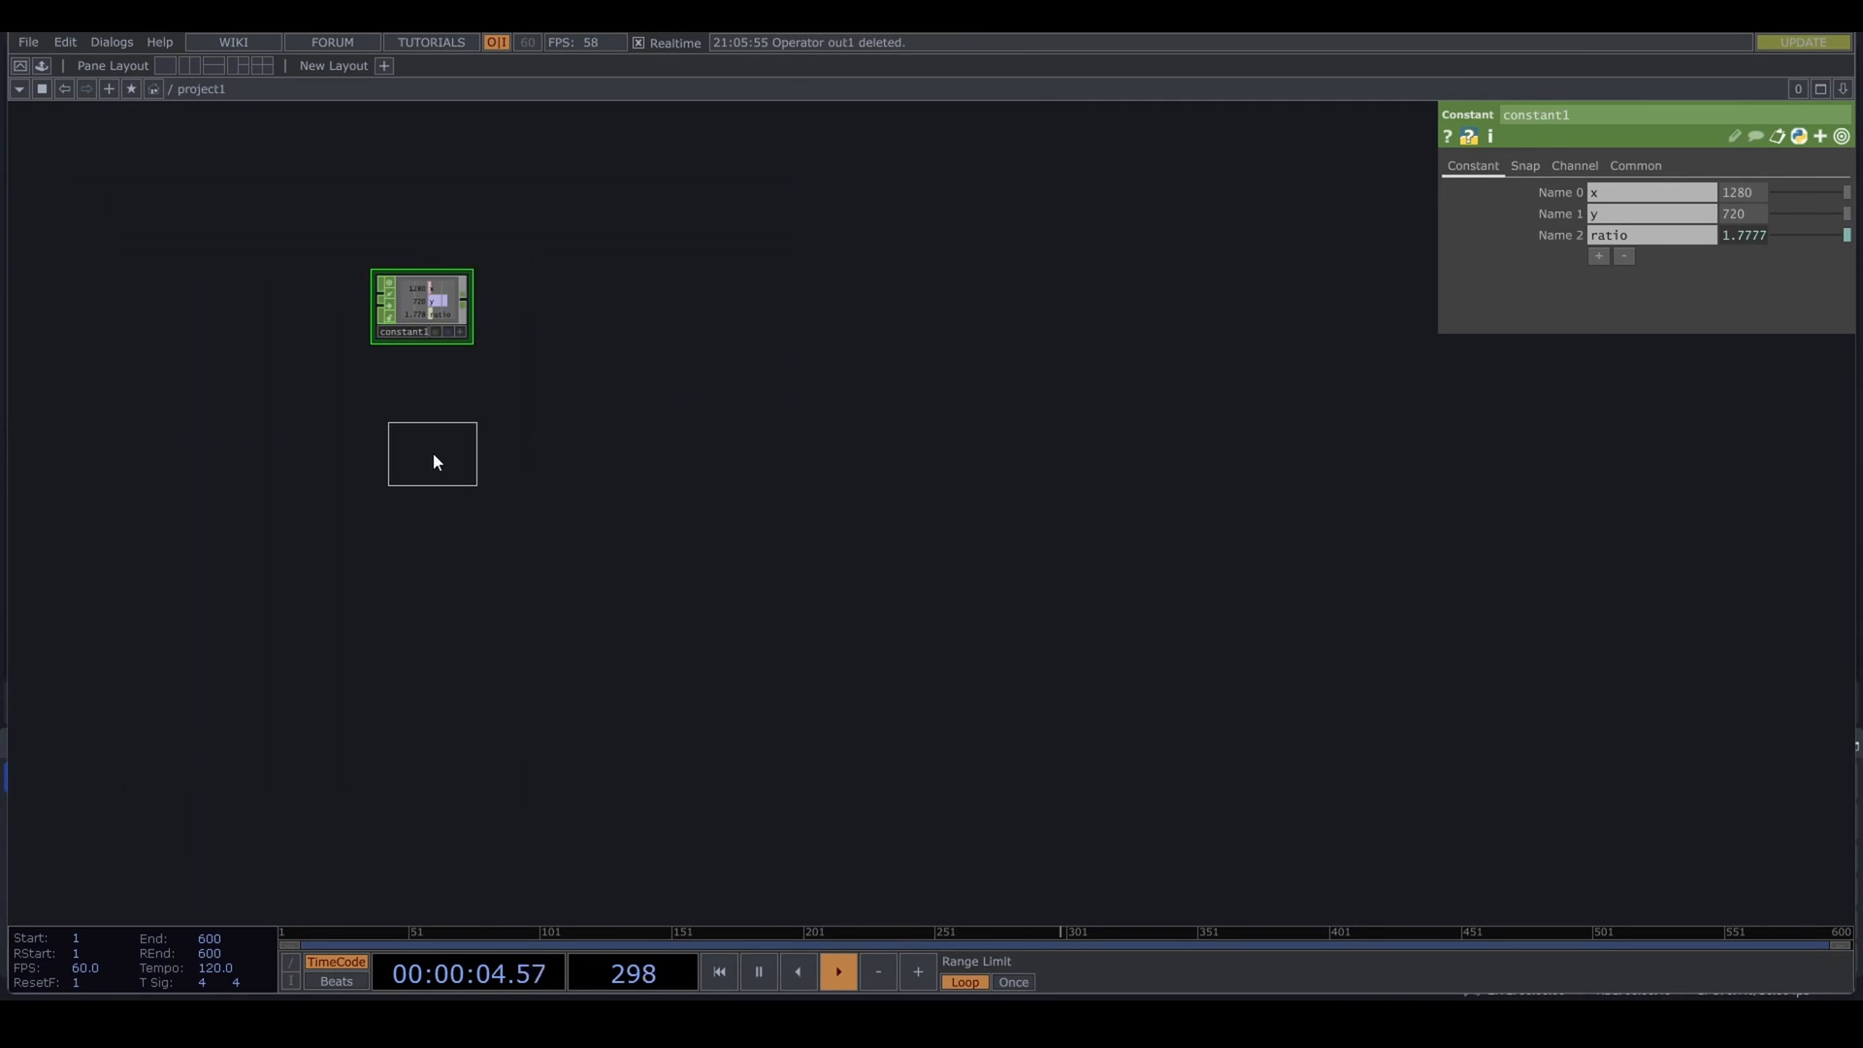
click(433, 453)
scroll(457, 333, up, 2)
Step: Link the ramp's resolution width to the constant's x channel and its height to the y channel
click(1569, 166)
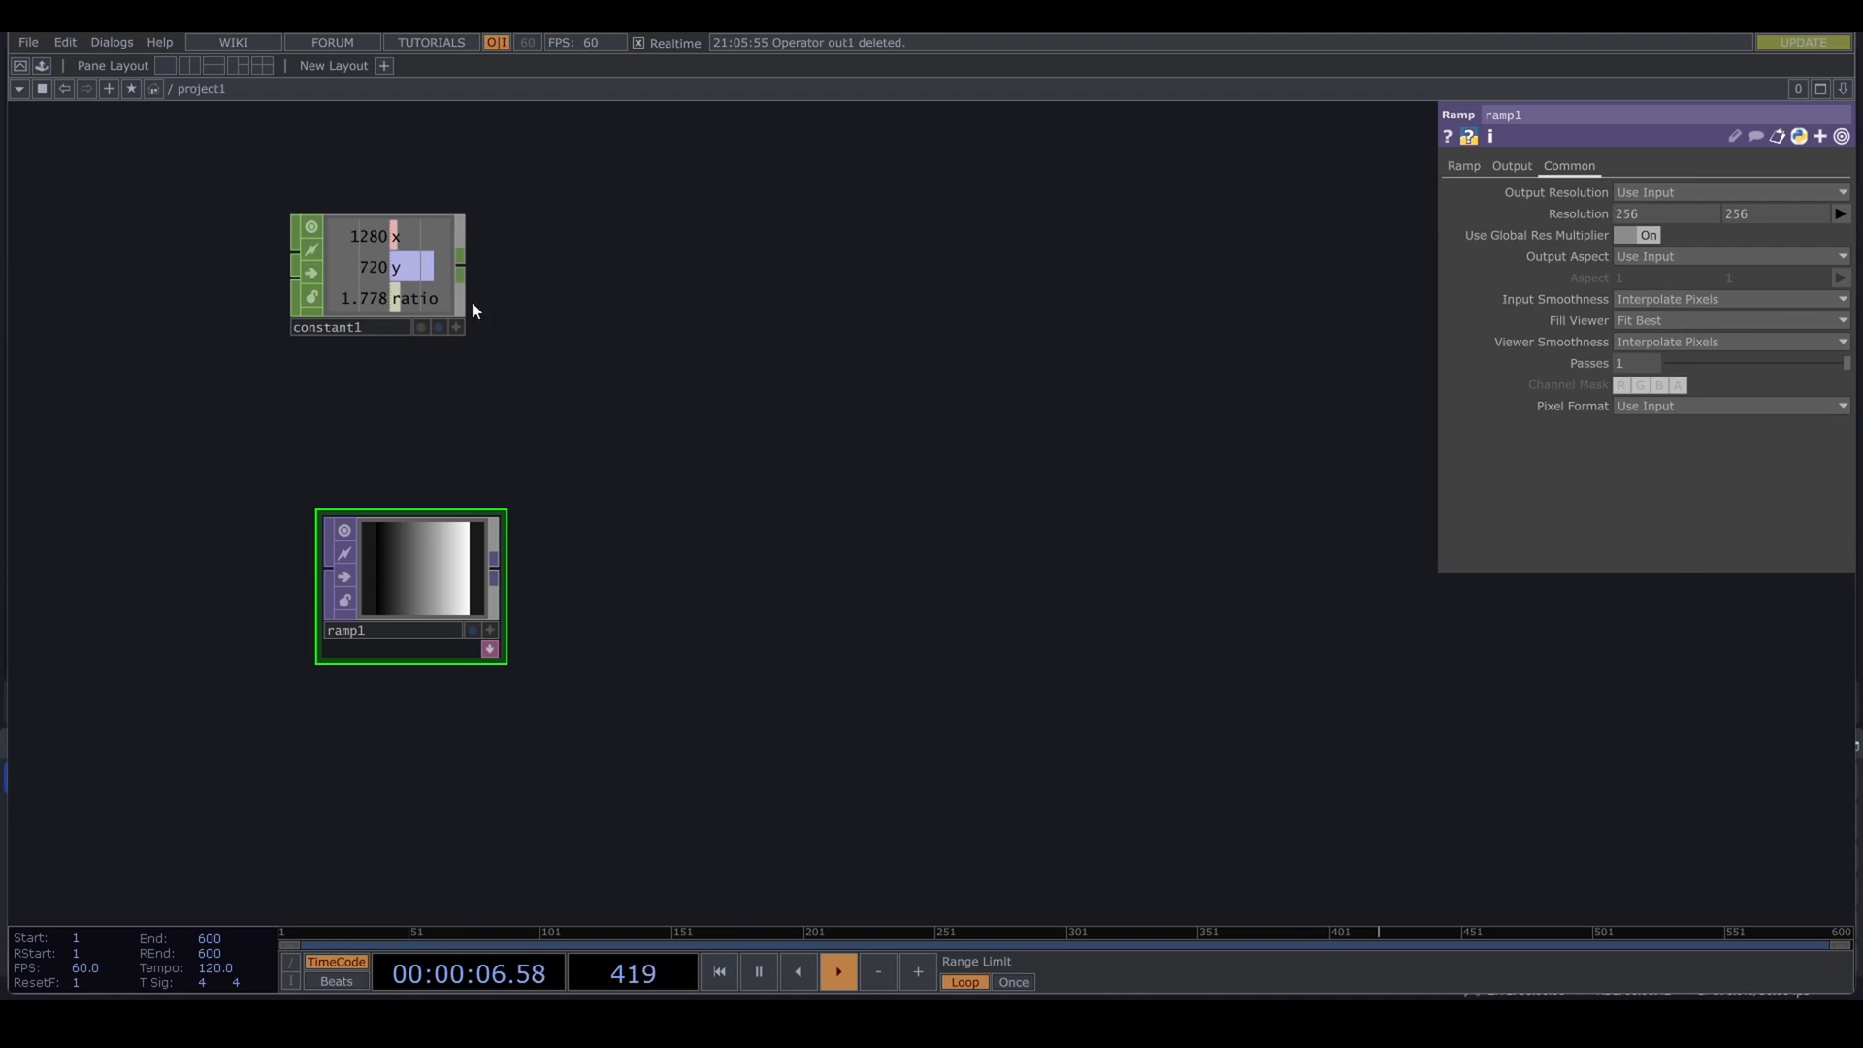
click(458, 327)
drag(393, 235, 1649, 215)
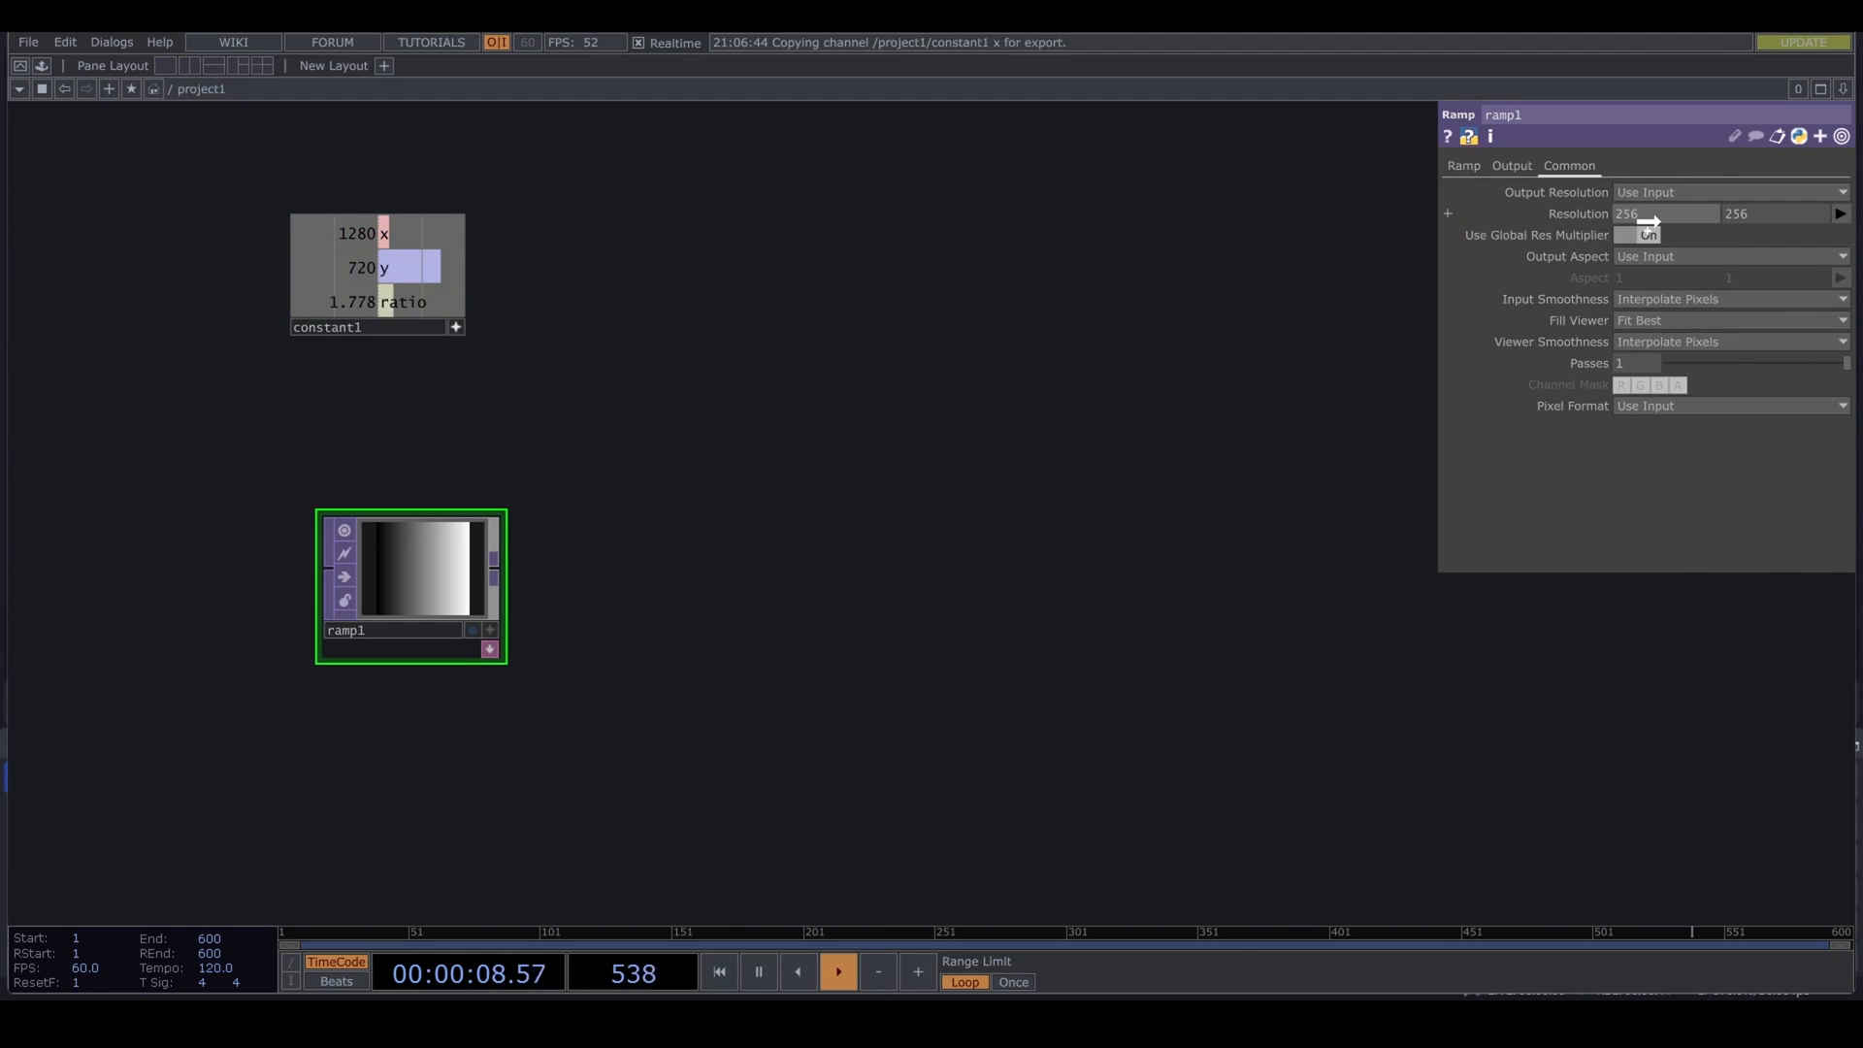
drag(377, 233, 1680, 207)
click(1680, 207)
drag(415, 282, 1775, 216)
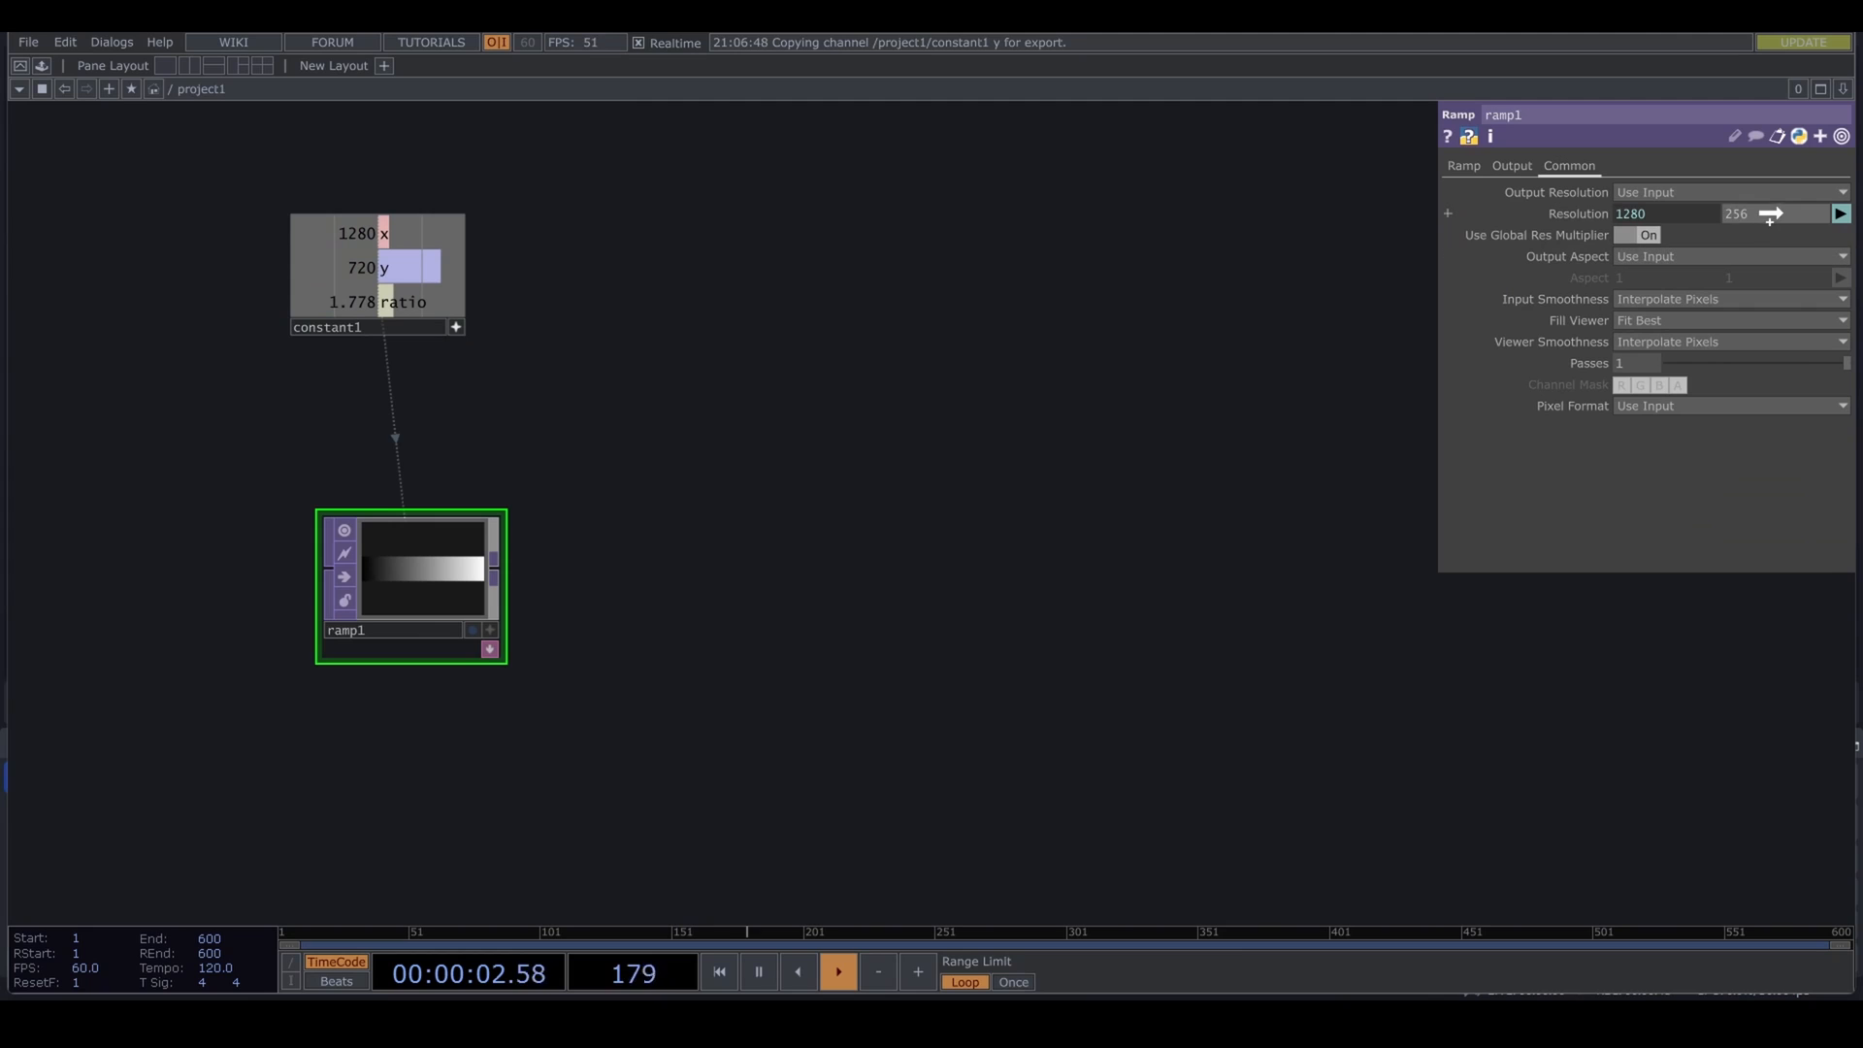
click(1779, 210)
Step: Set the ramp's pixel format to 32-bit float (RGBA)
click(1665, 406)
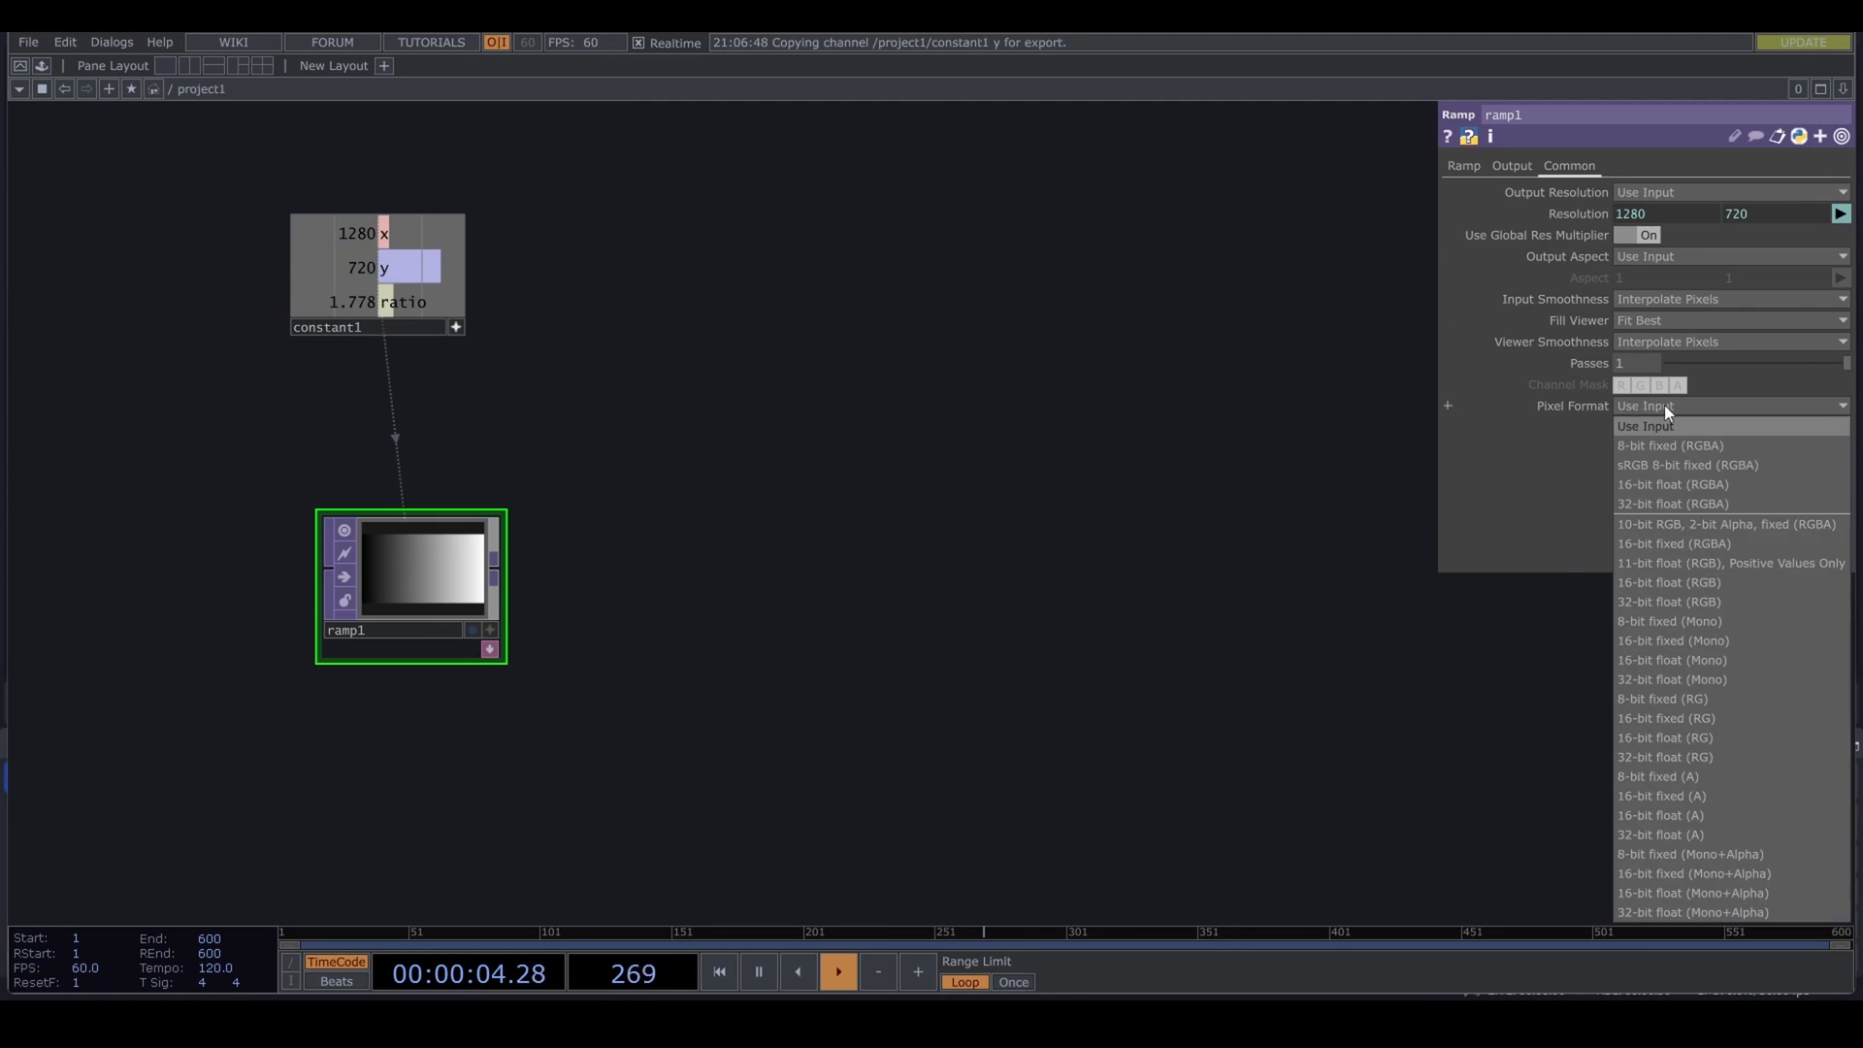
click(1669, 507)
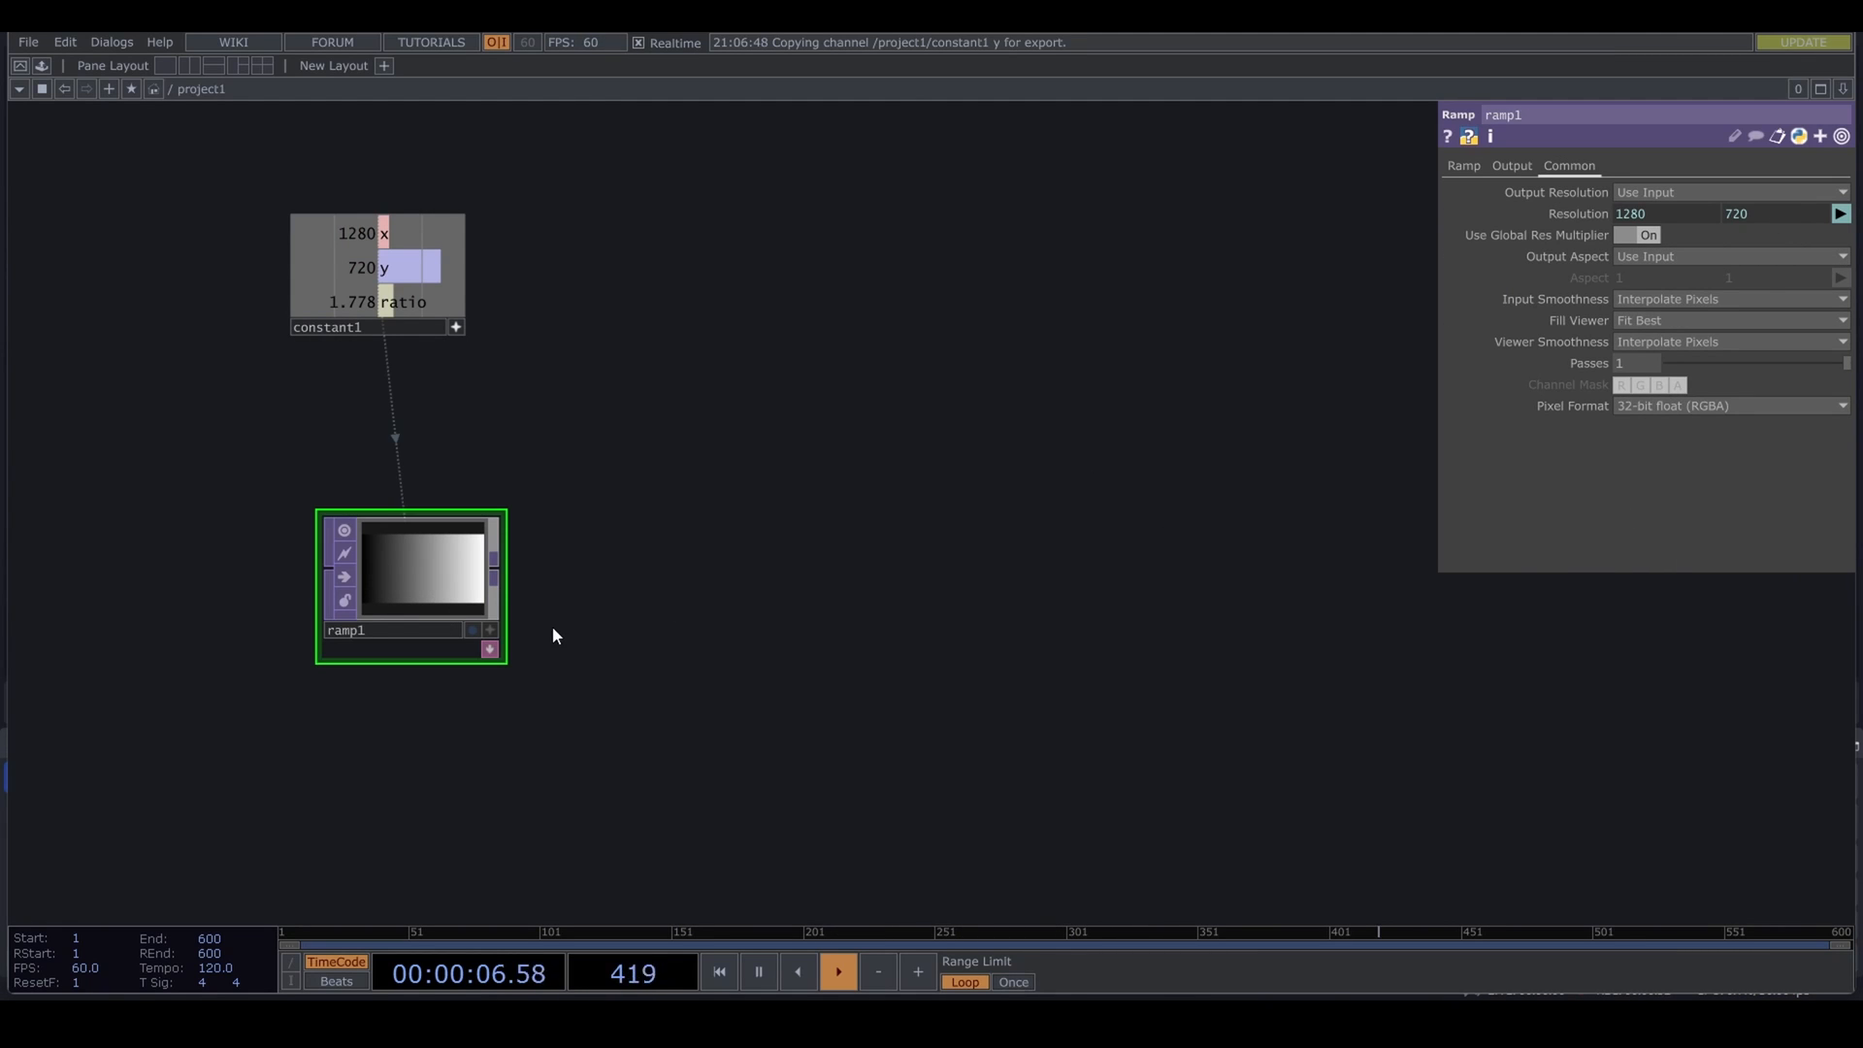
scroll(386, 587, up, 5)
scroll(402, 572, down, 5)
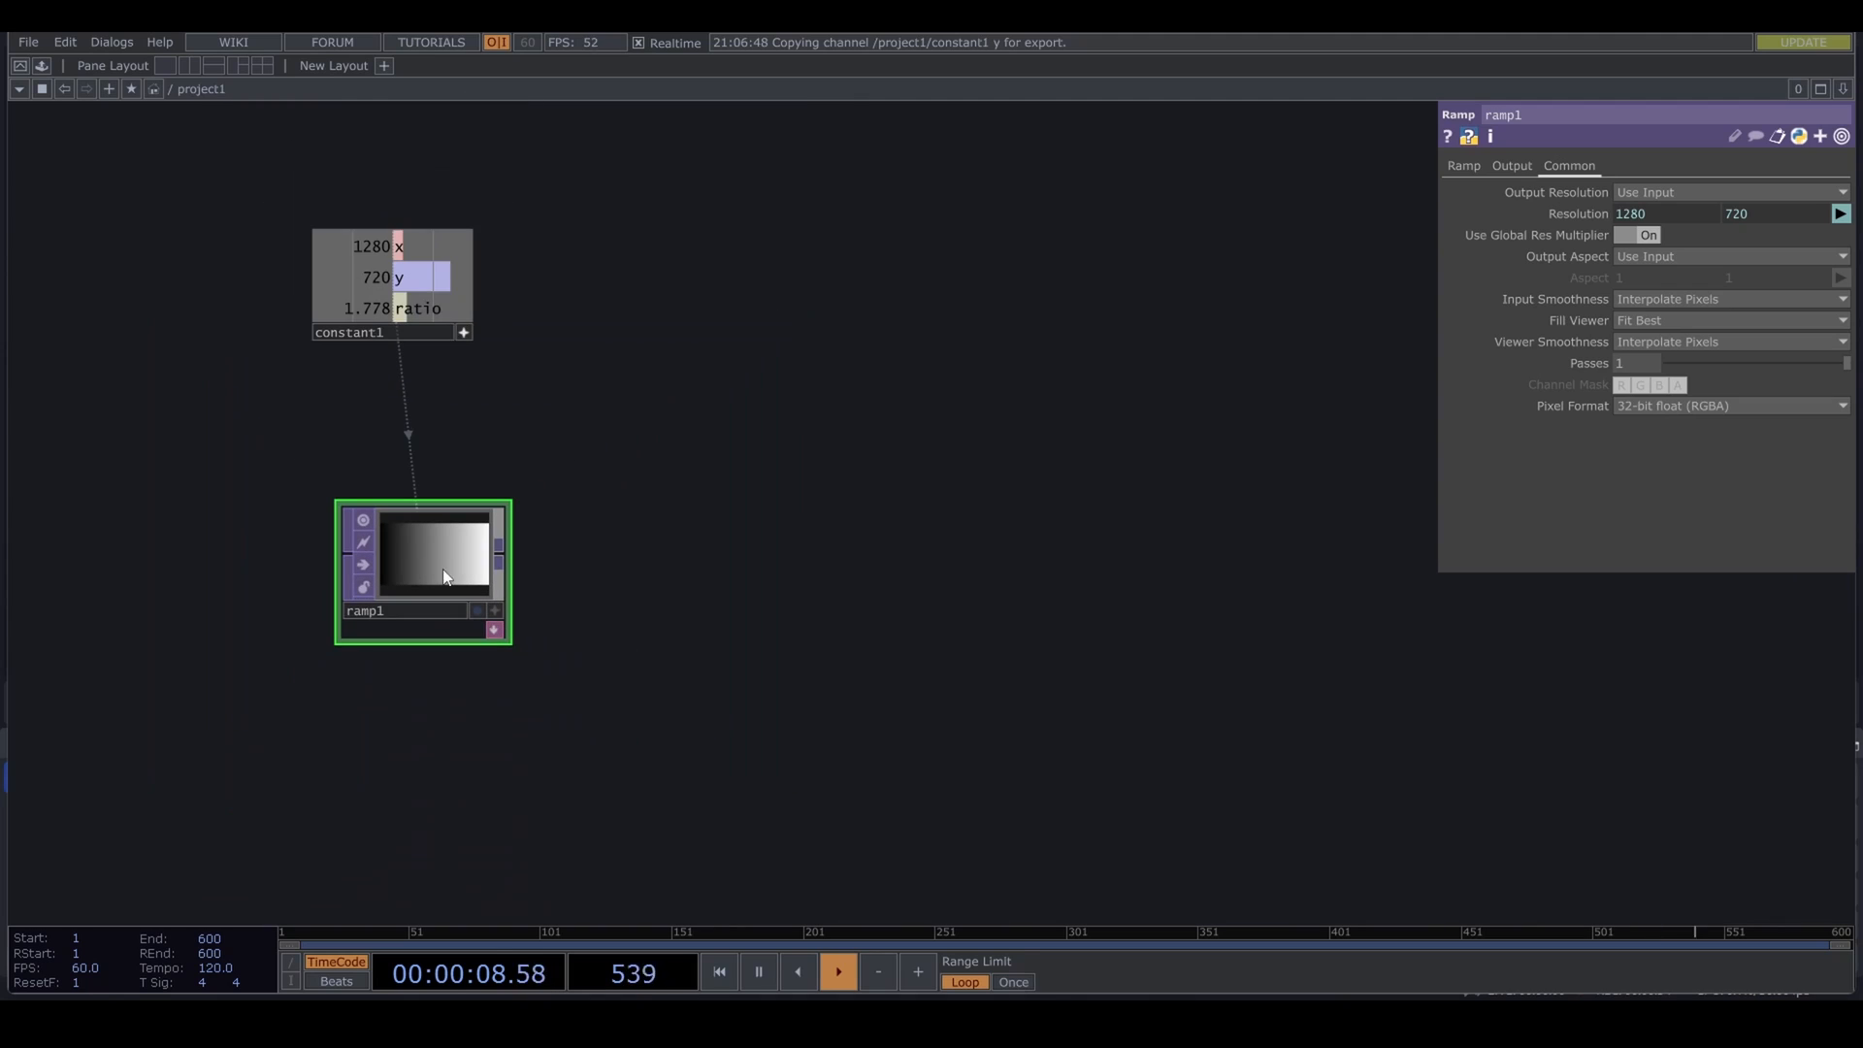
Step: Duplicate the ramp below the original and set the copy's type to Vertical
key(ctrl+c)
key(ctrl+v)
drag(402, 866, 418, 708)
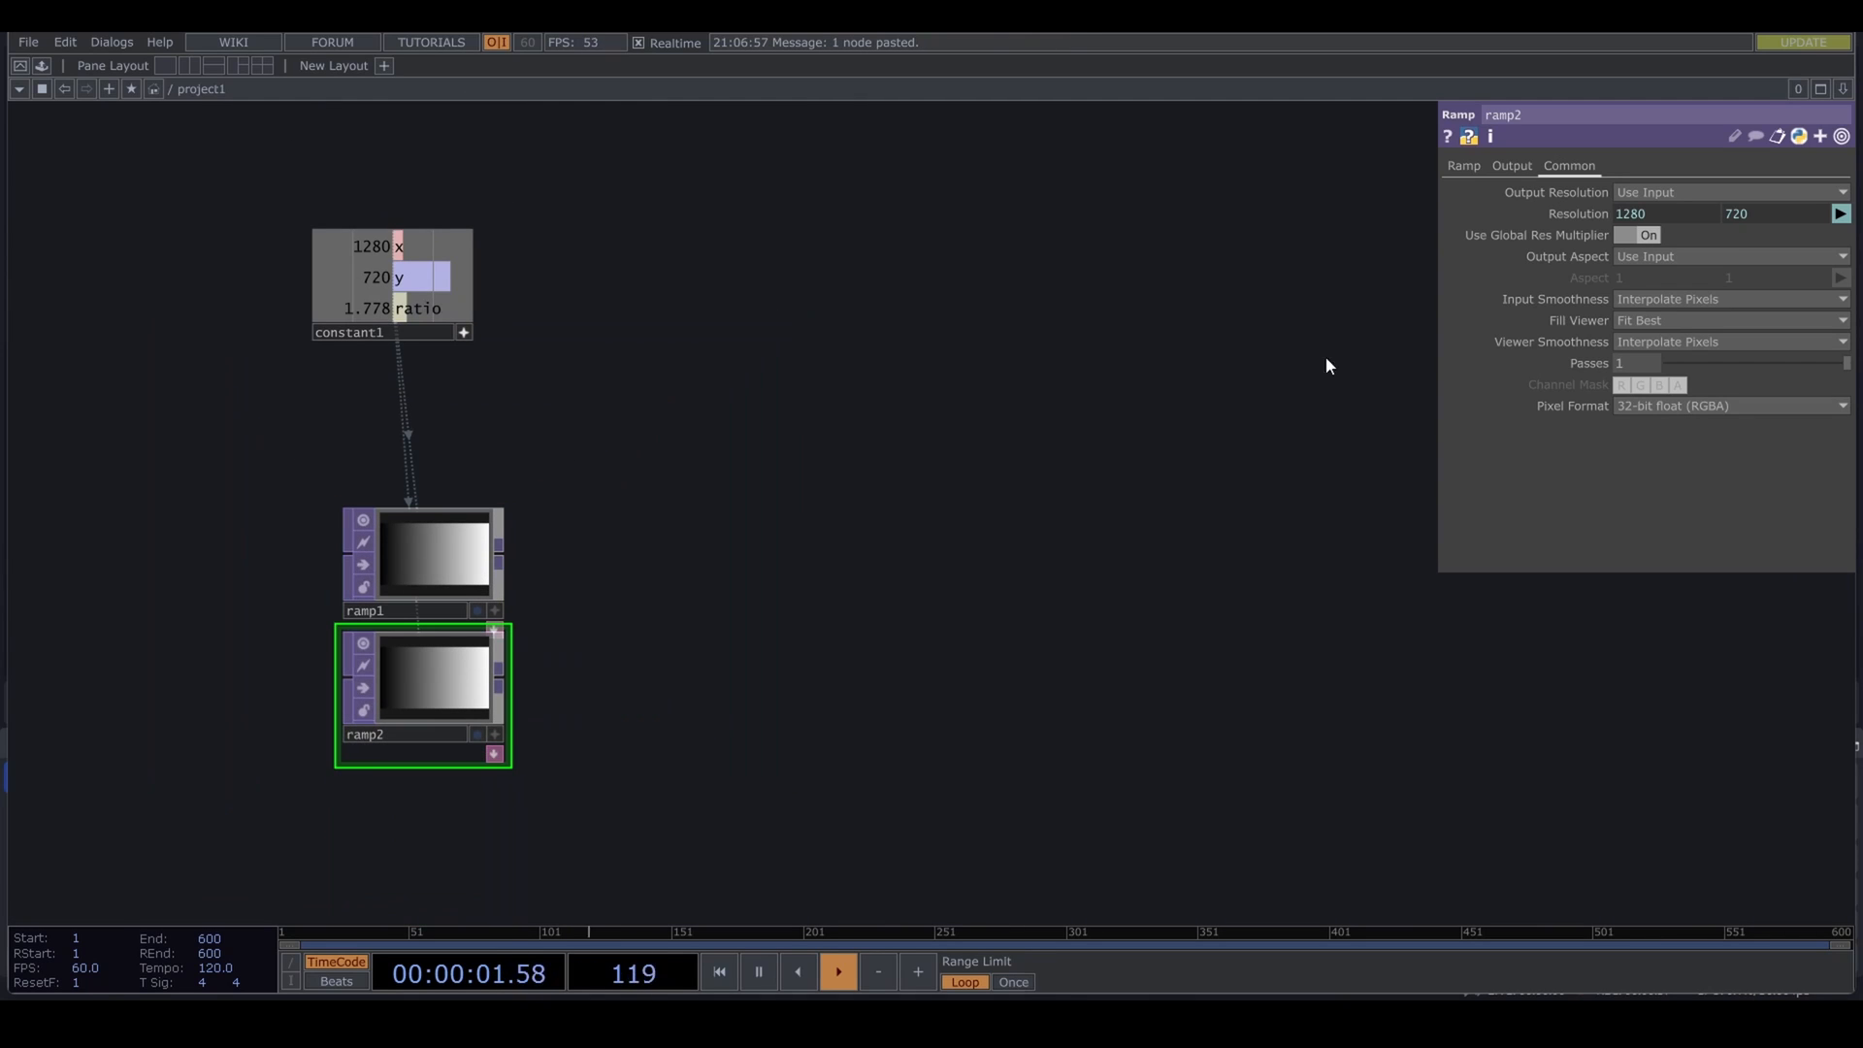
click(1460, 168)
click(1655, 323)
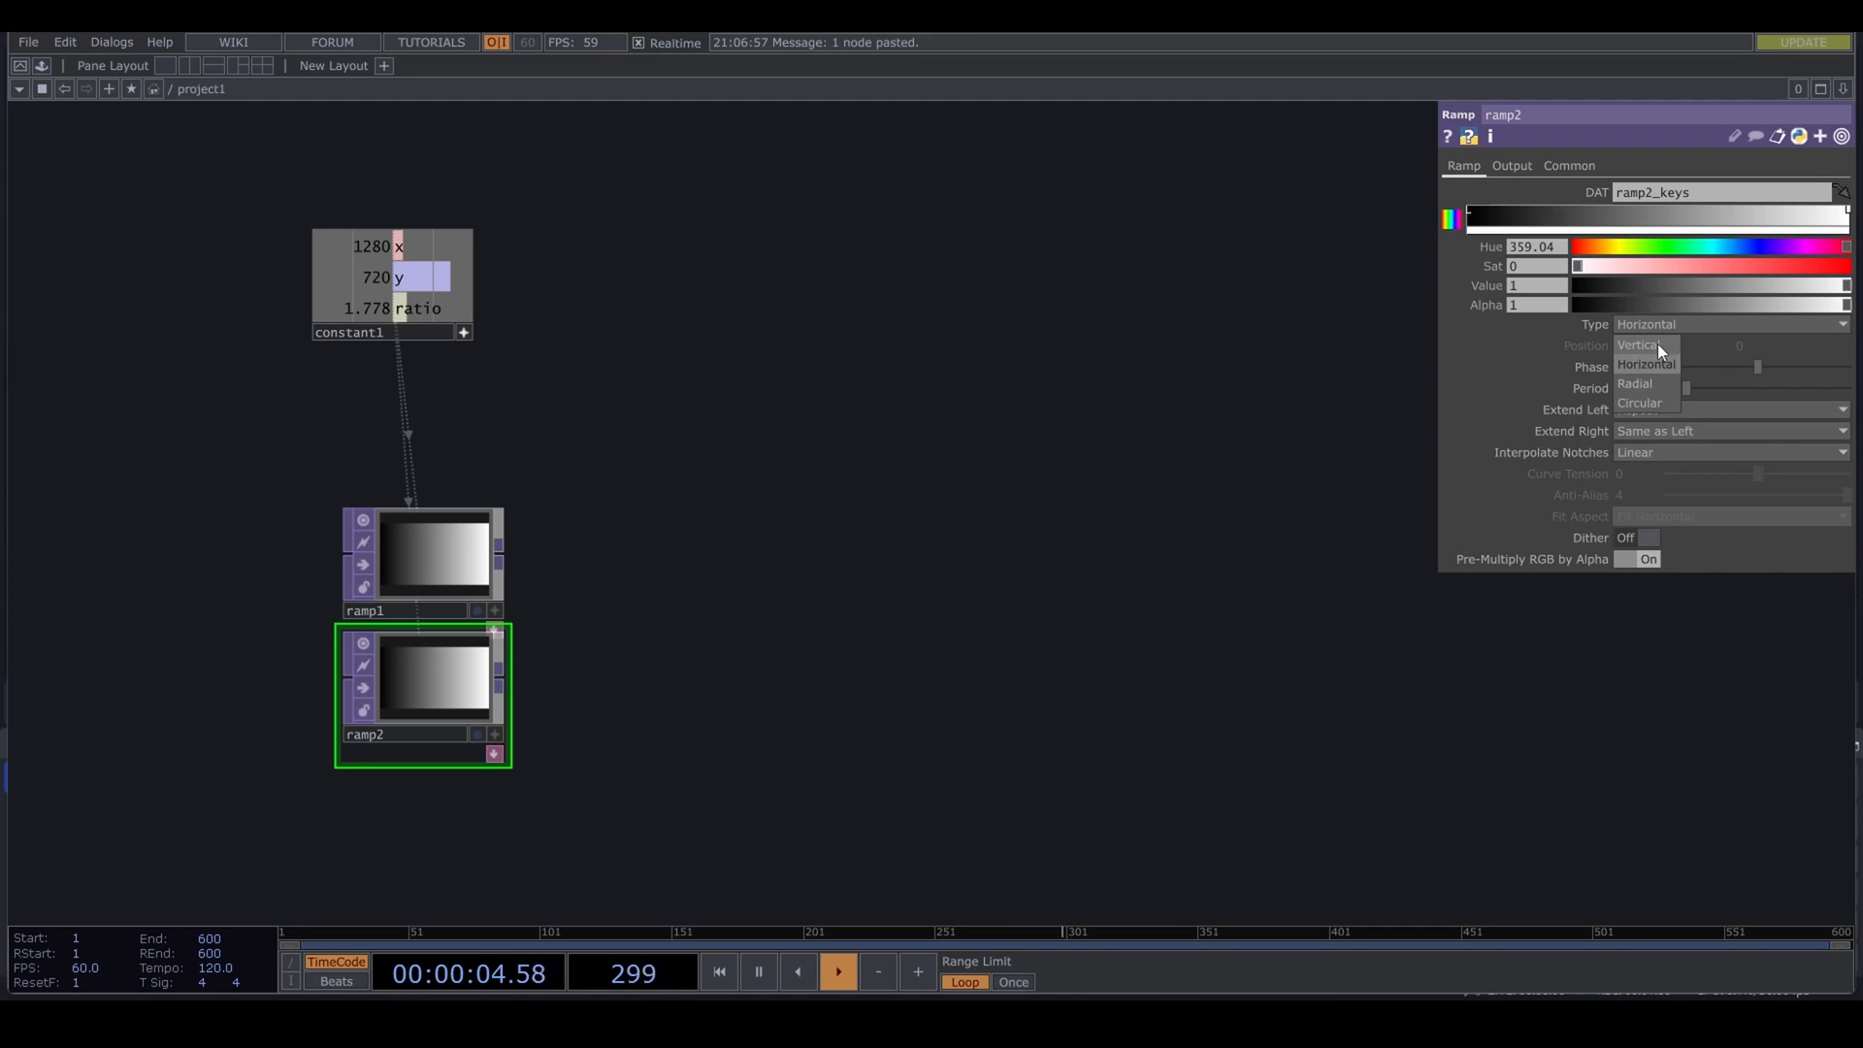
click(1657, 341)
Step: Add a Reorder TOP fed by the horizontal ramp as first input and the vertical ramp as second input
drag(514, 549, 608, 579)
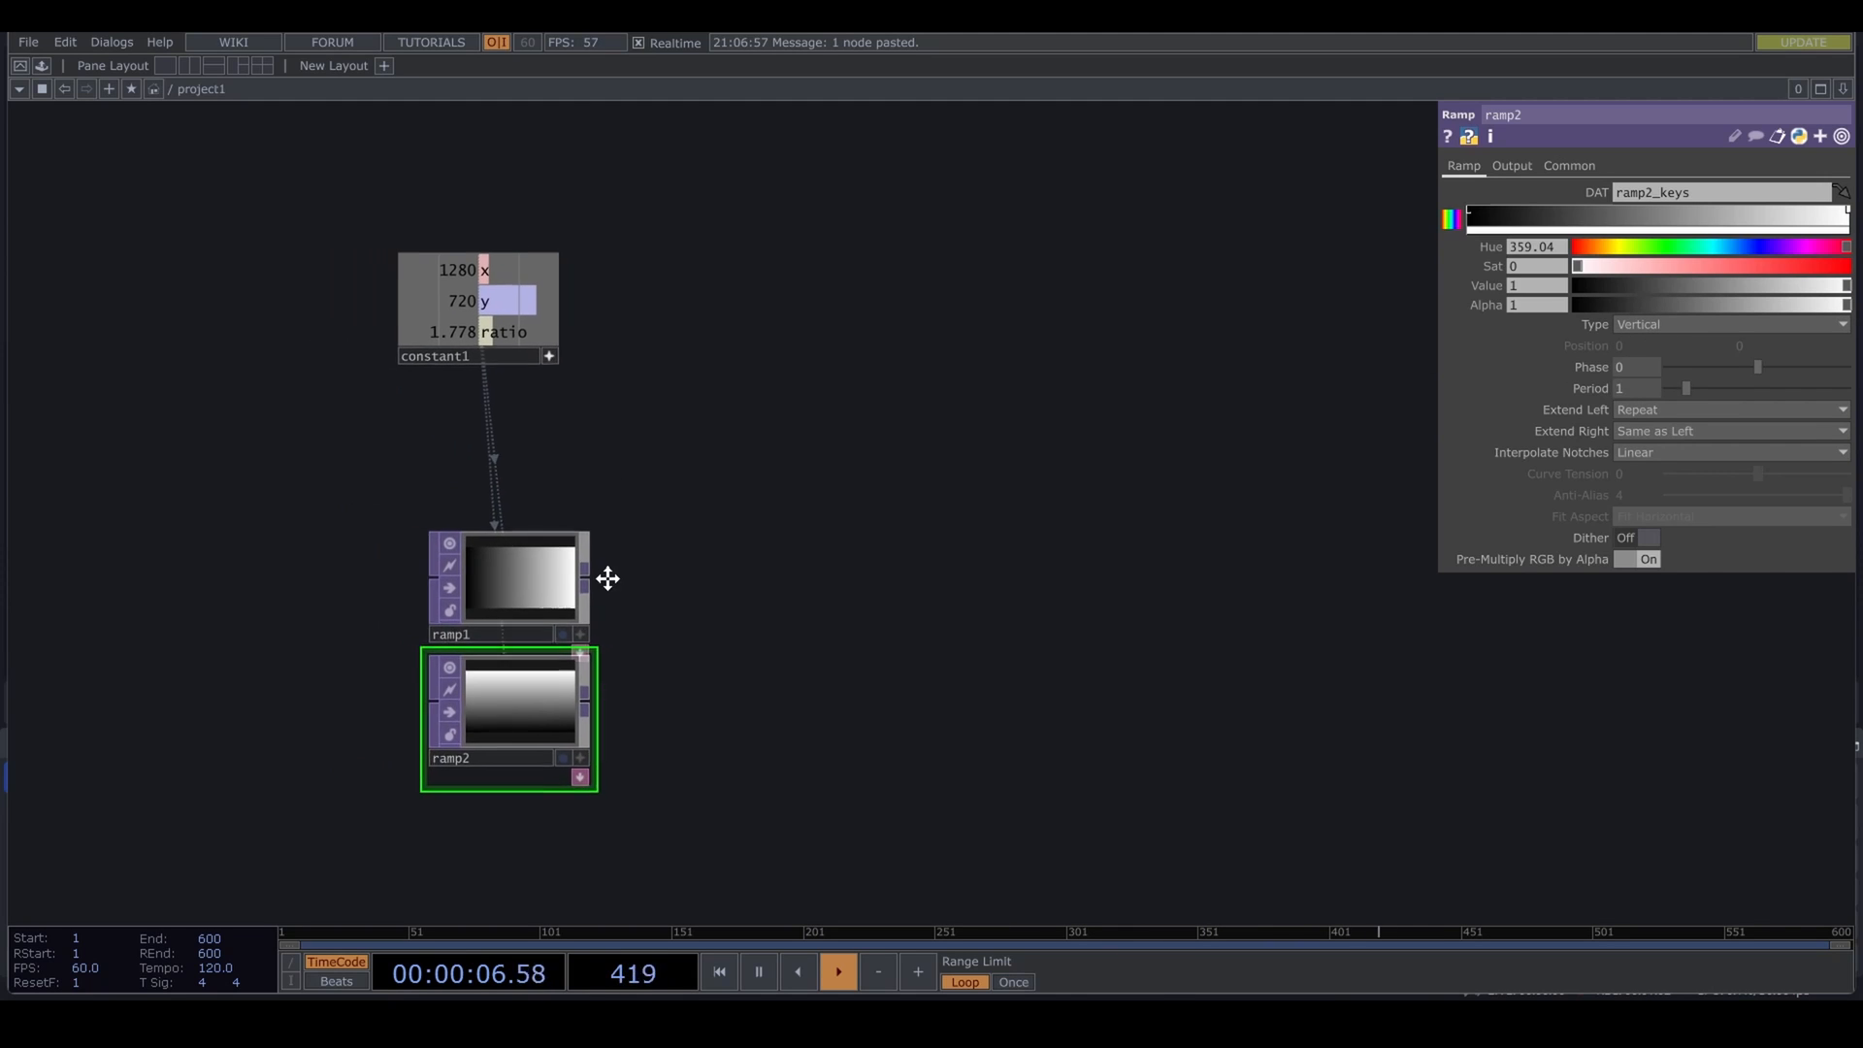
click(592, 583)
click(793, 620)
text(re)
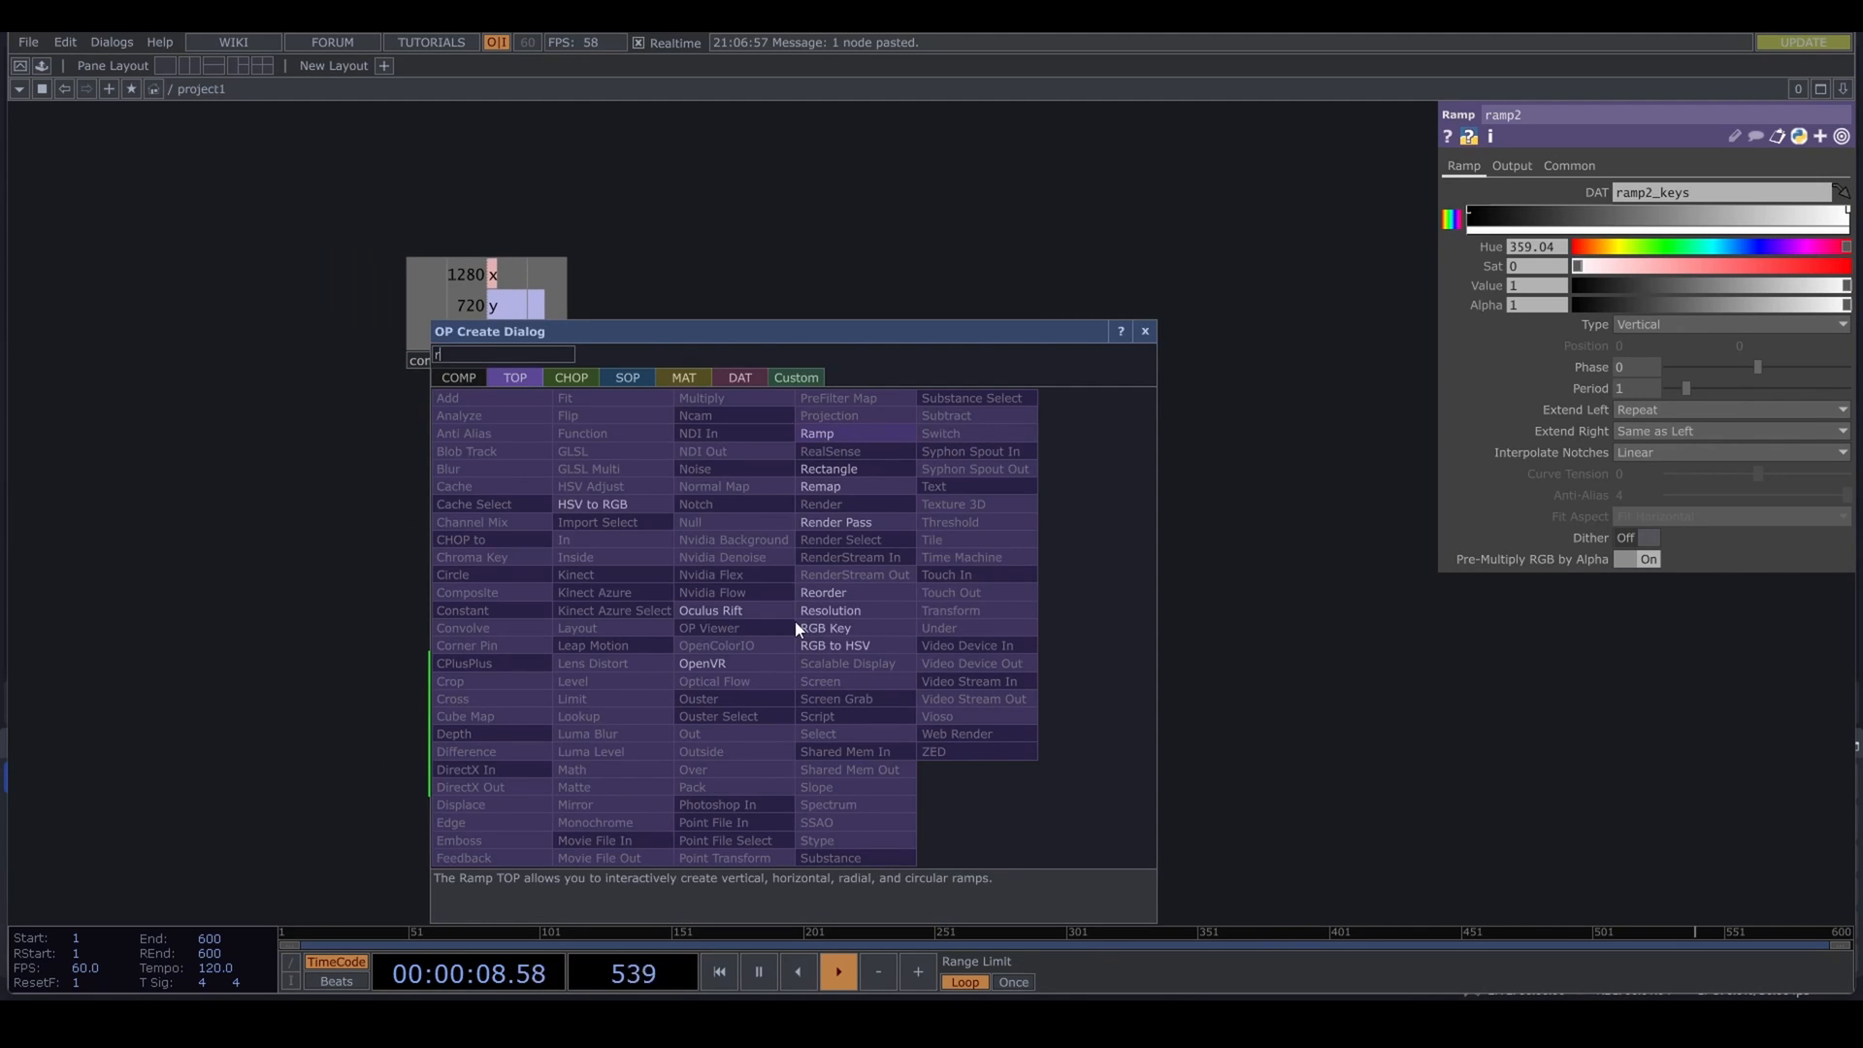
click(862, 471)
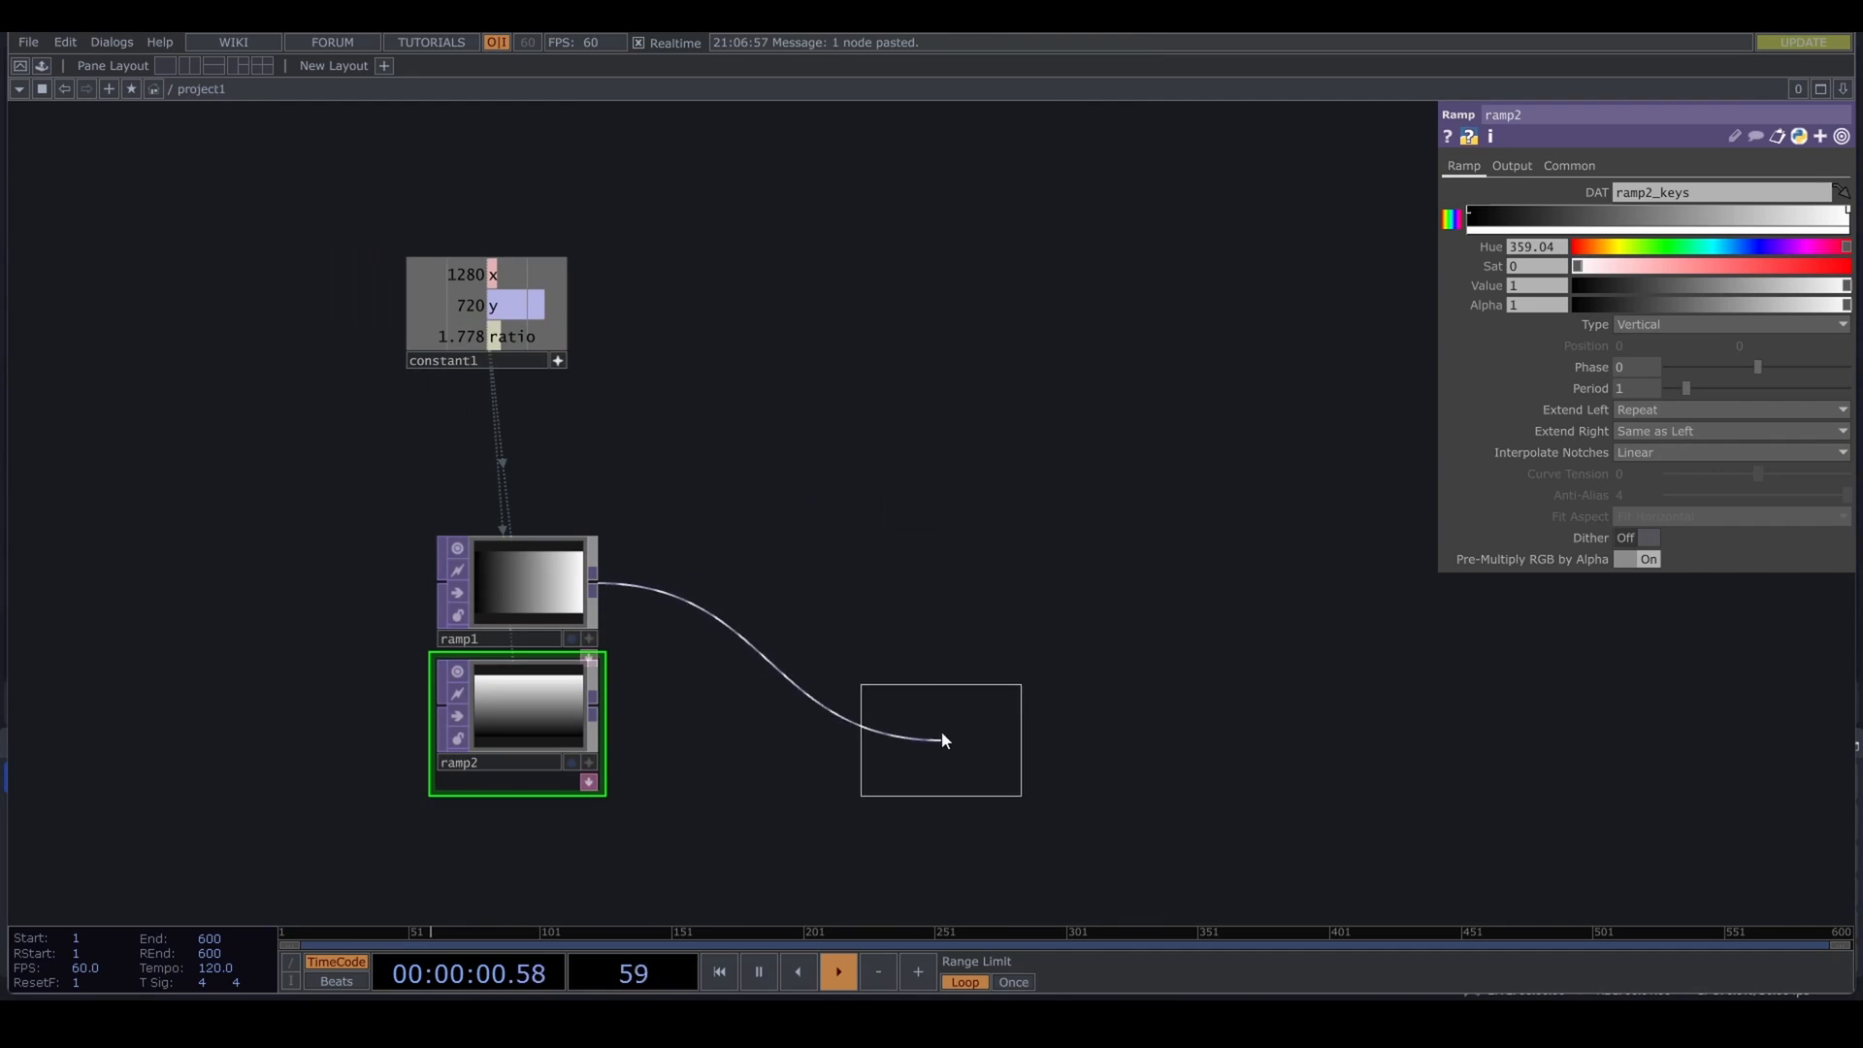
key(Tab)
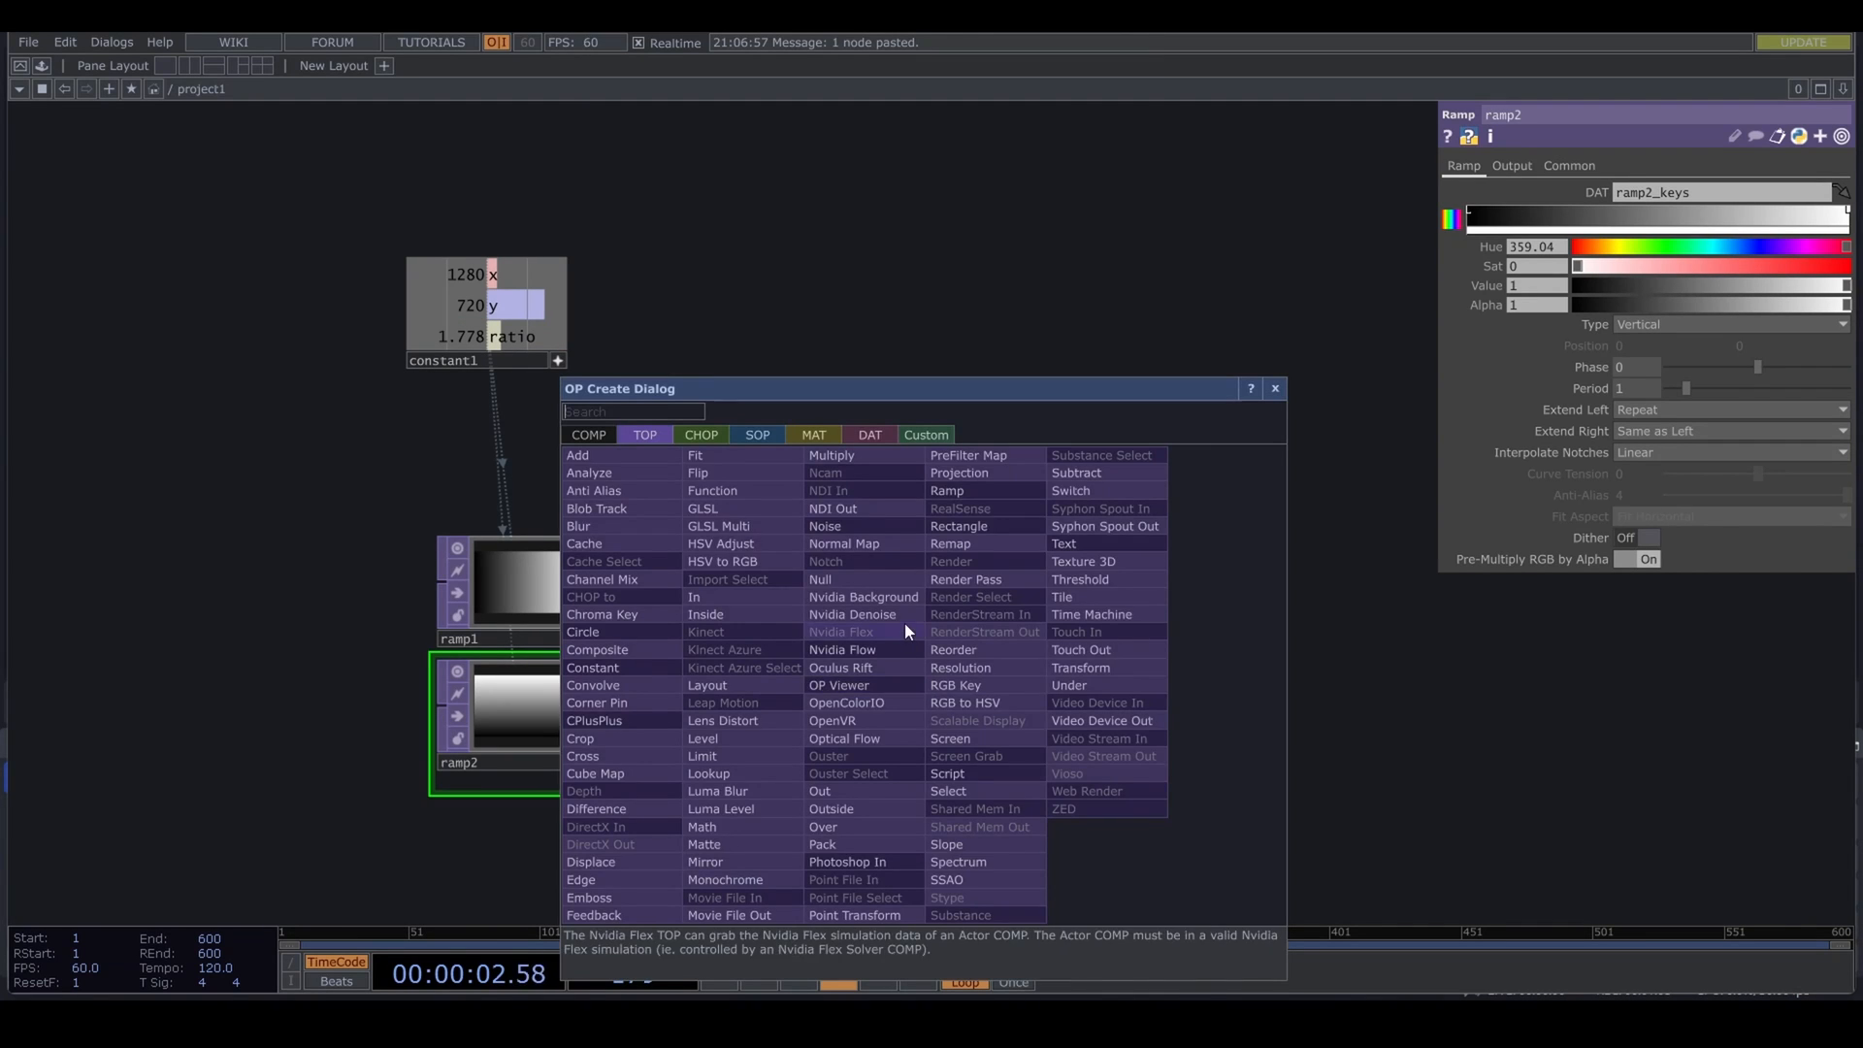
text(re)
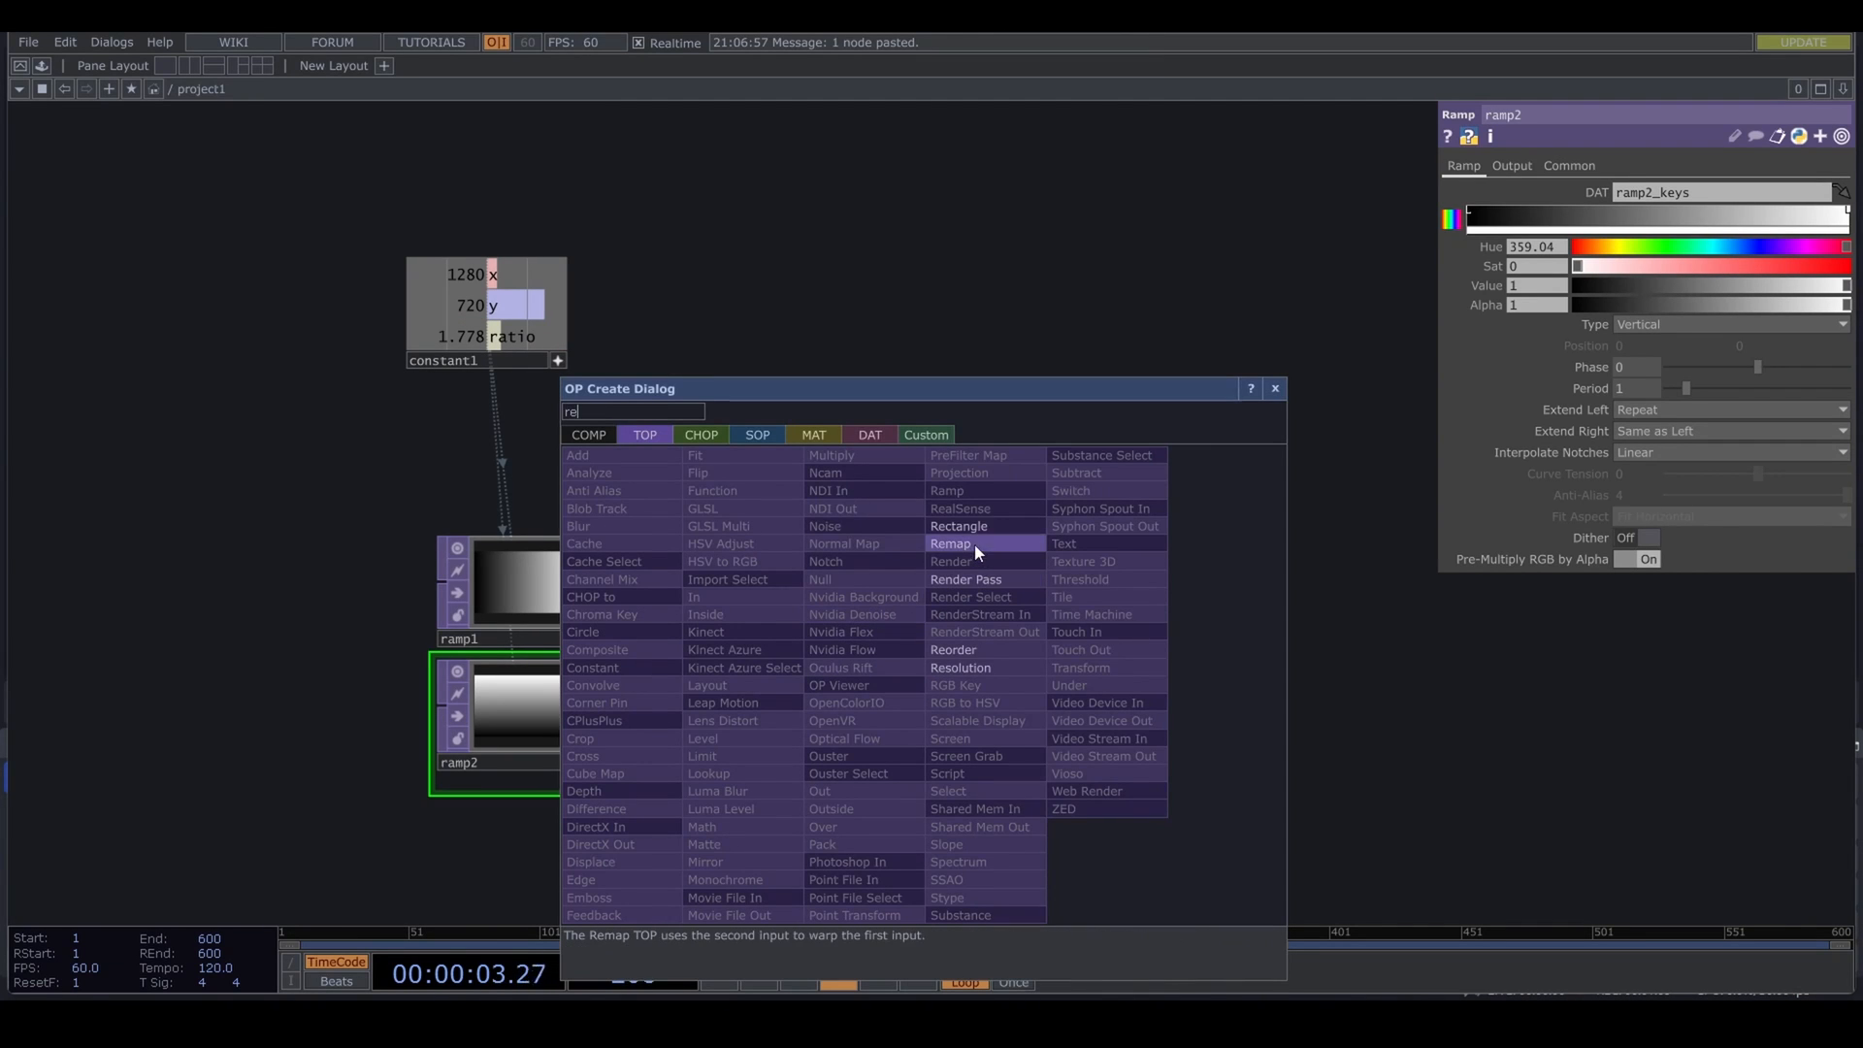
click(988, 651)
click(953, 655)
drag(593, 705, 961, 639)
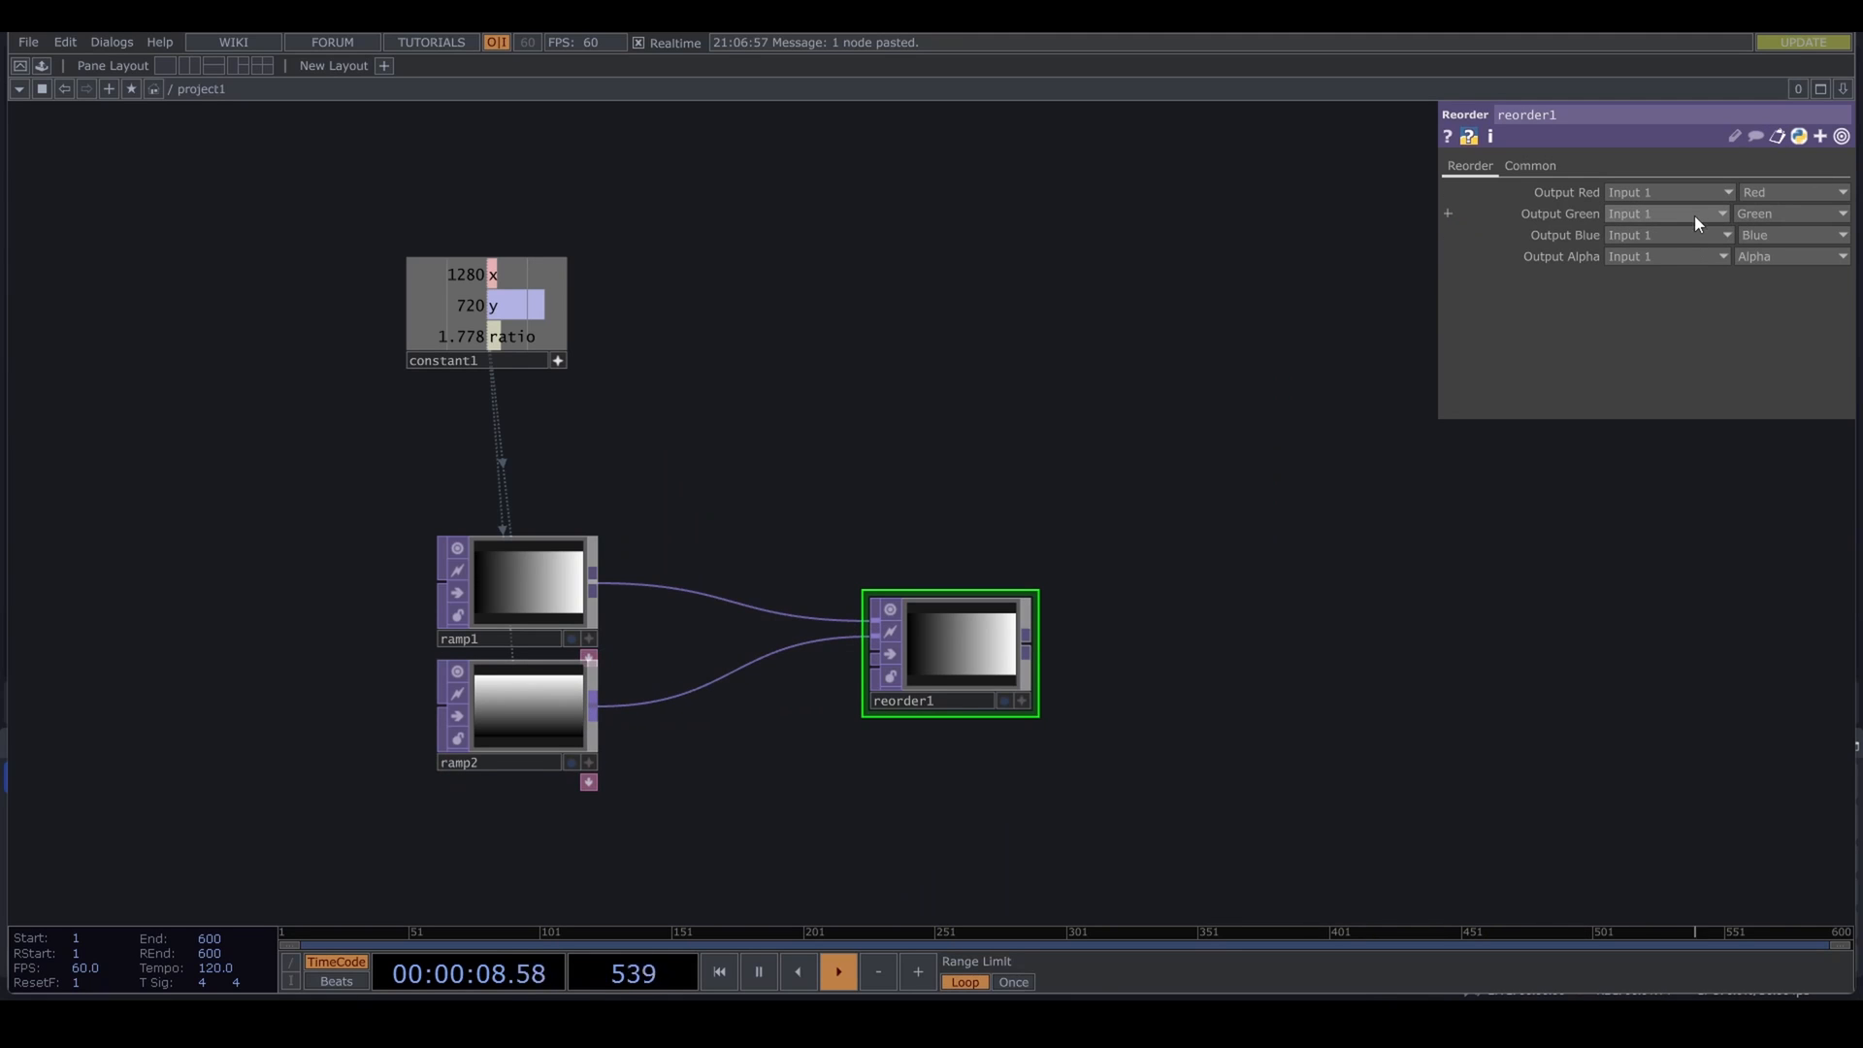
Step: Set the Reorder TOP's green output source to Input 2
click(1673, 236)
click(1638, 253)
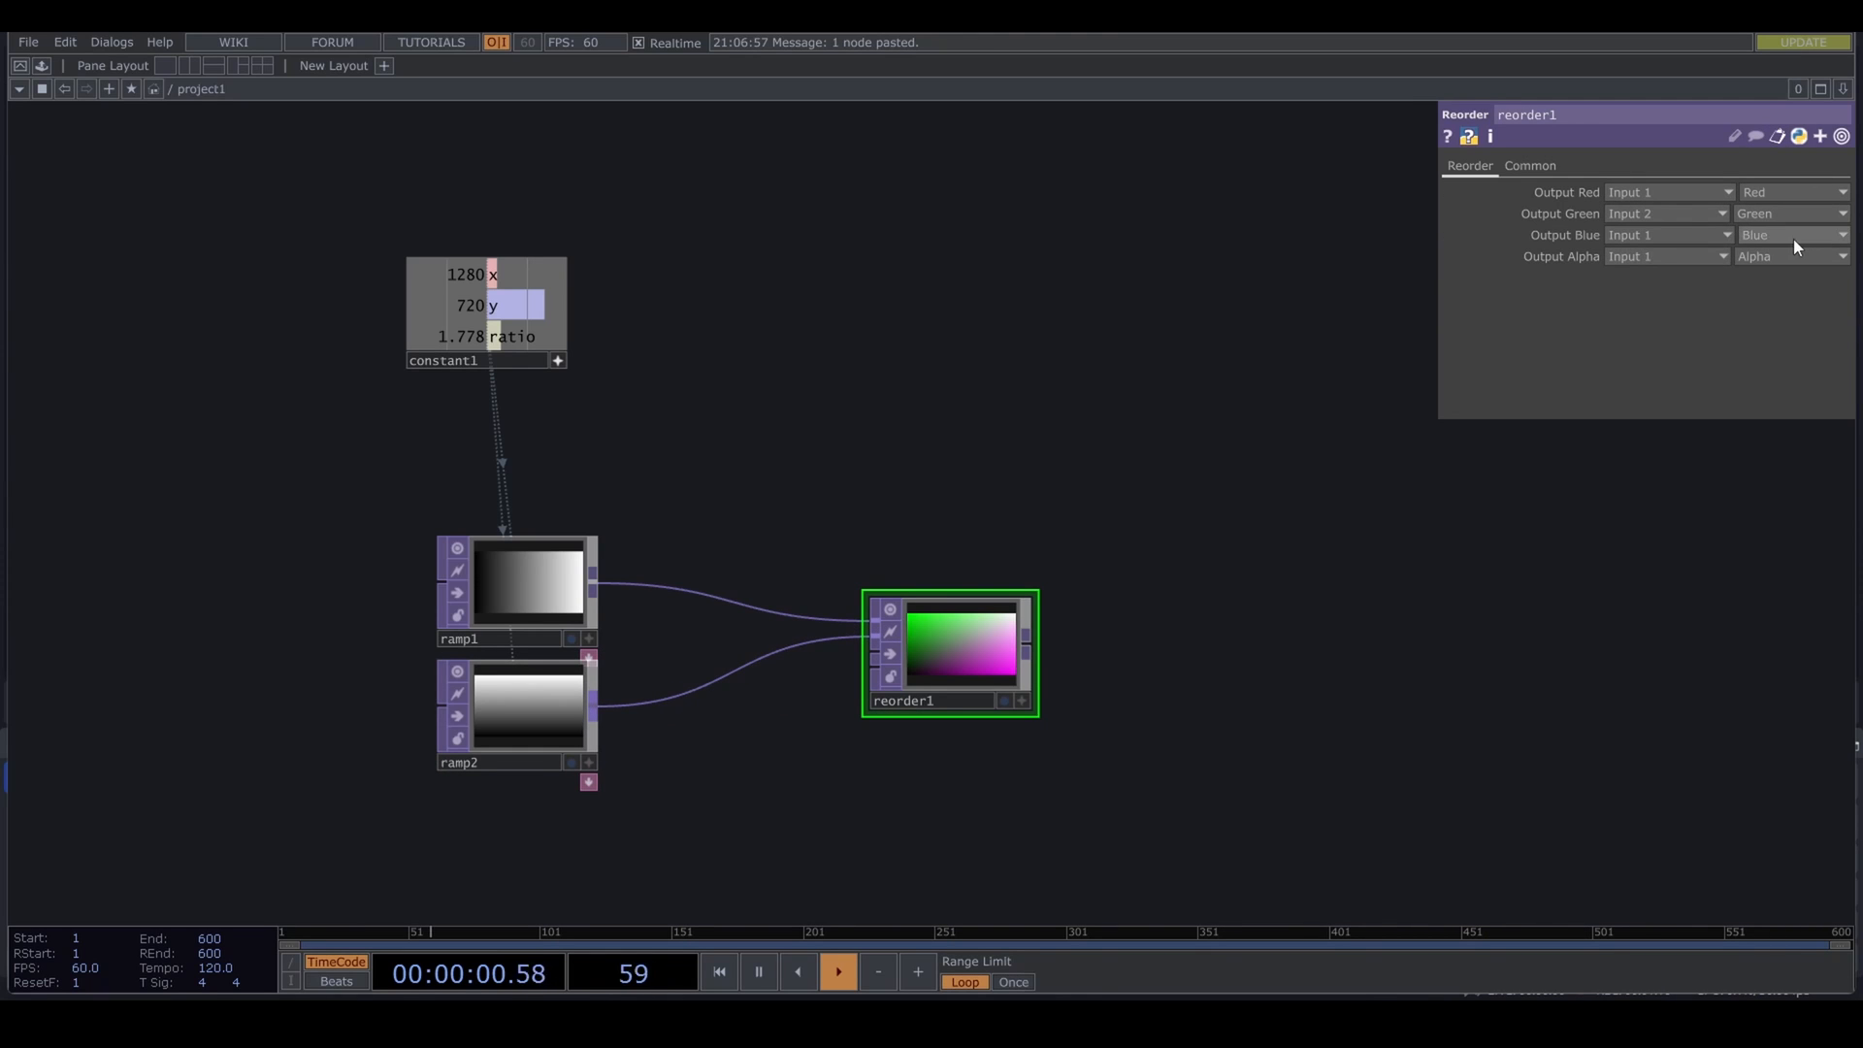
Step: Set the Reorder TOP's blue output channel to Zero
click(1793, 236)
click(1791, 429)
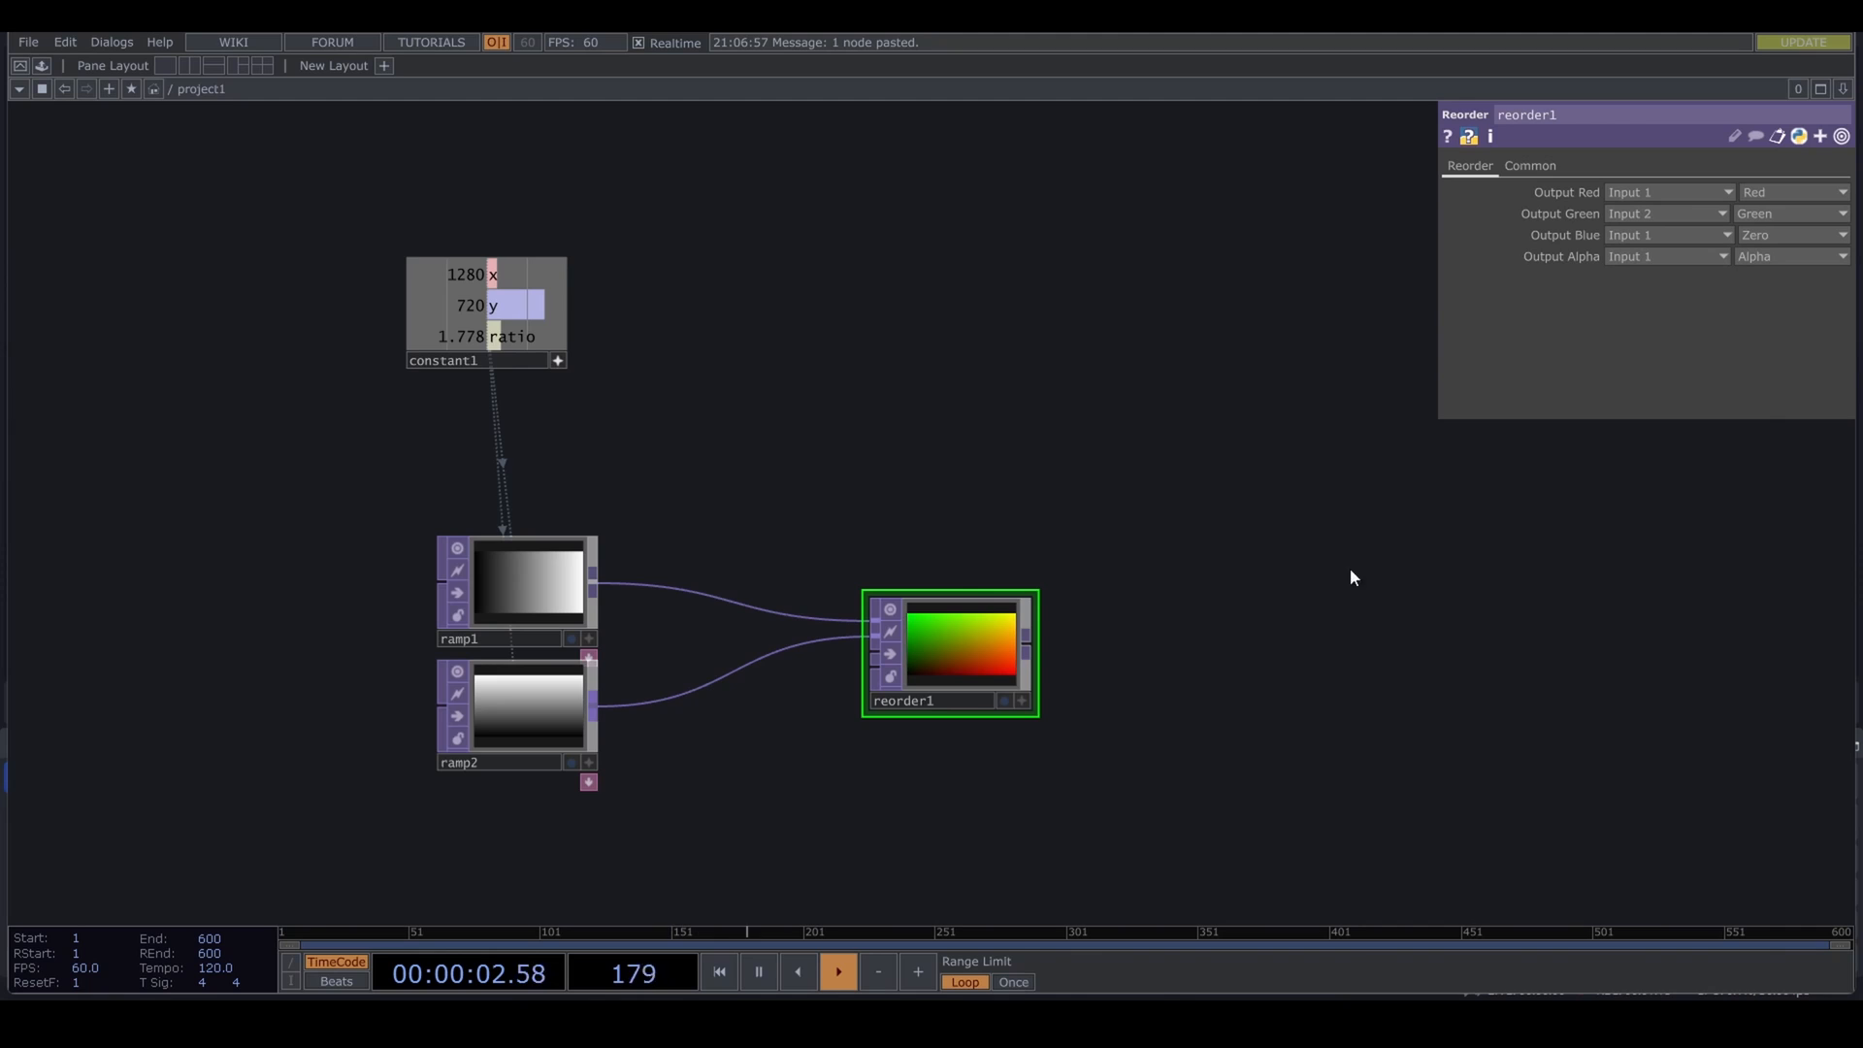
Step: Add a Null TOP fed by the Reorder TOP, placed far along the chain with room for more nodes between them
scroll(903, 726, down, 4)
scroll(876, 742, down, 2)
drag(955, 763, 733, 753)
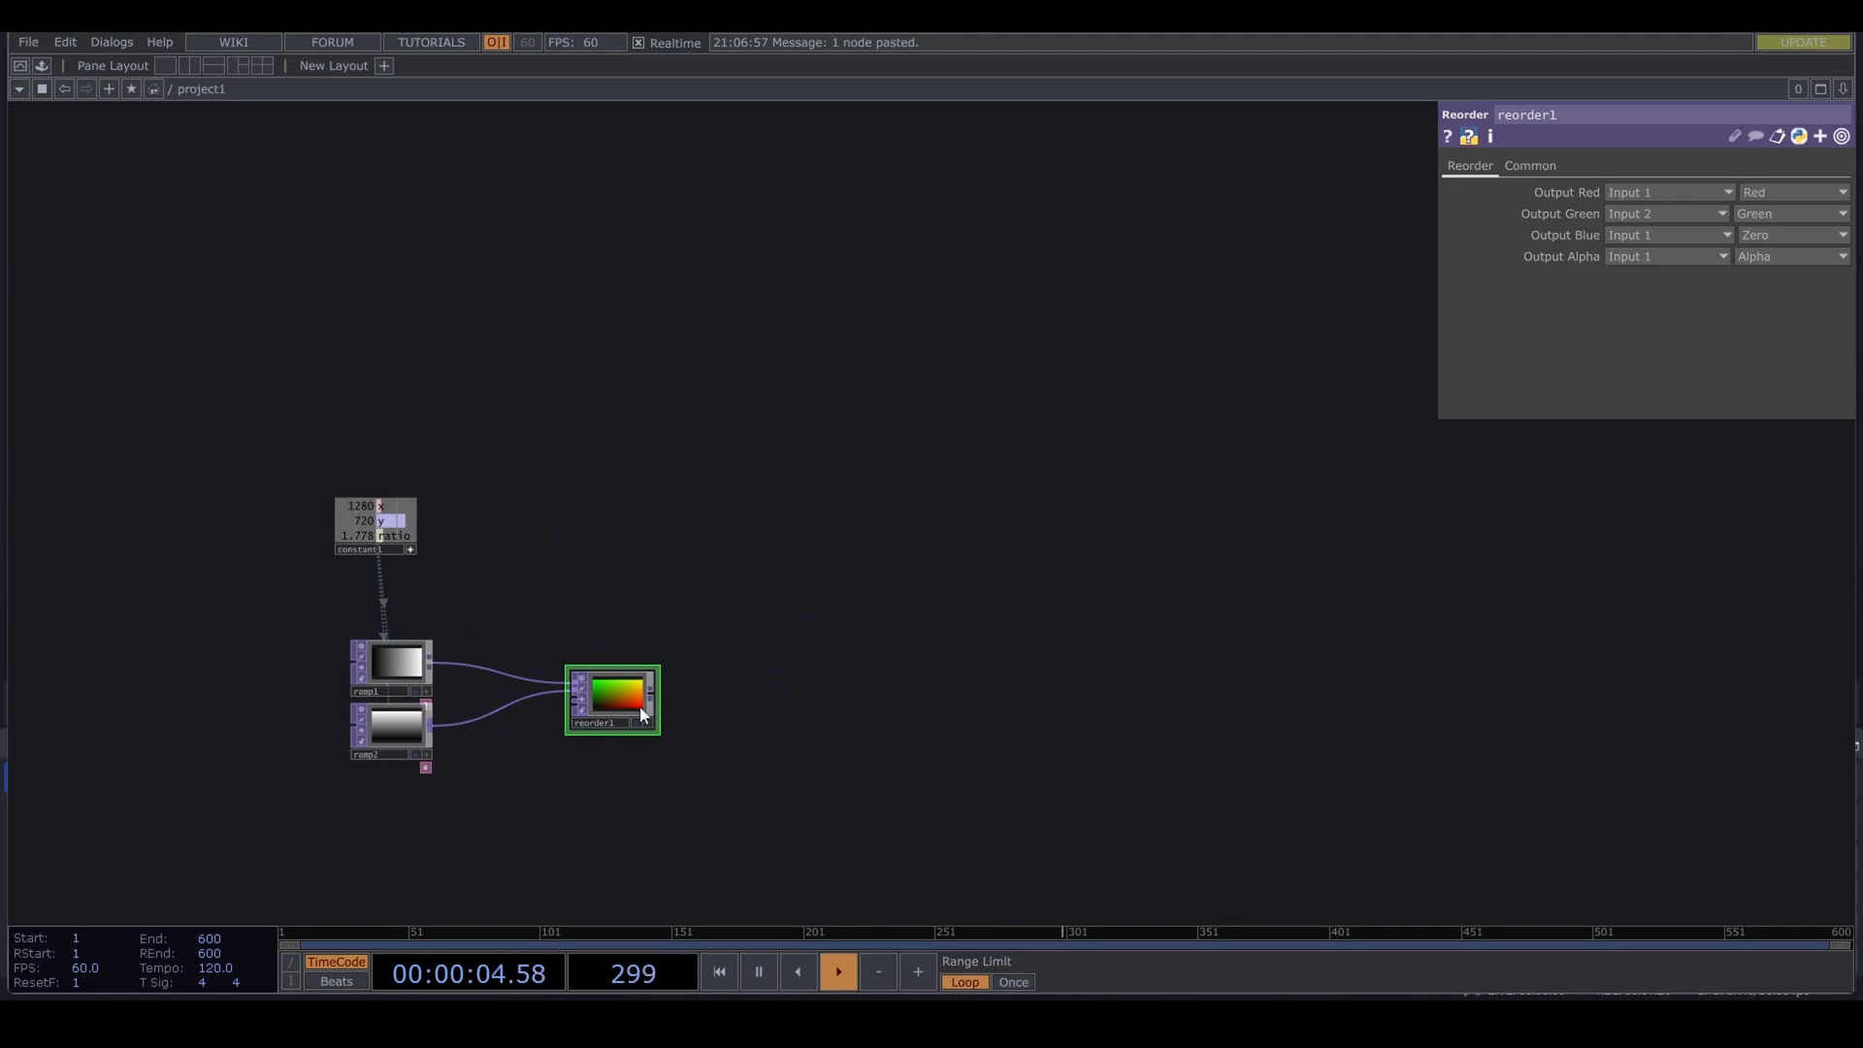
click(658, 700)
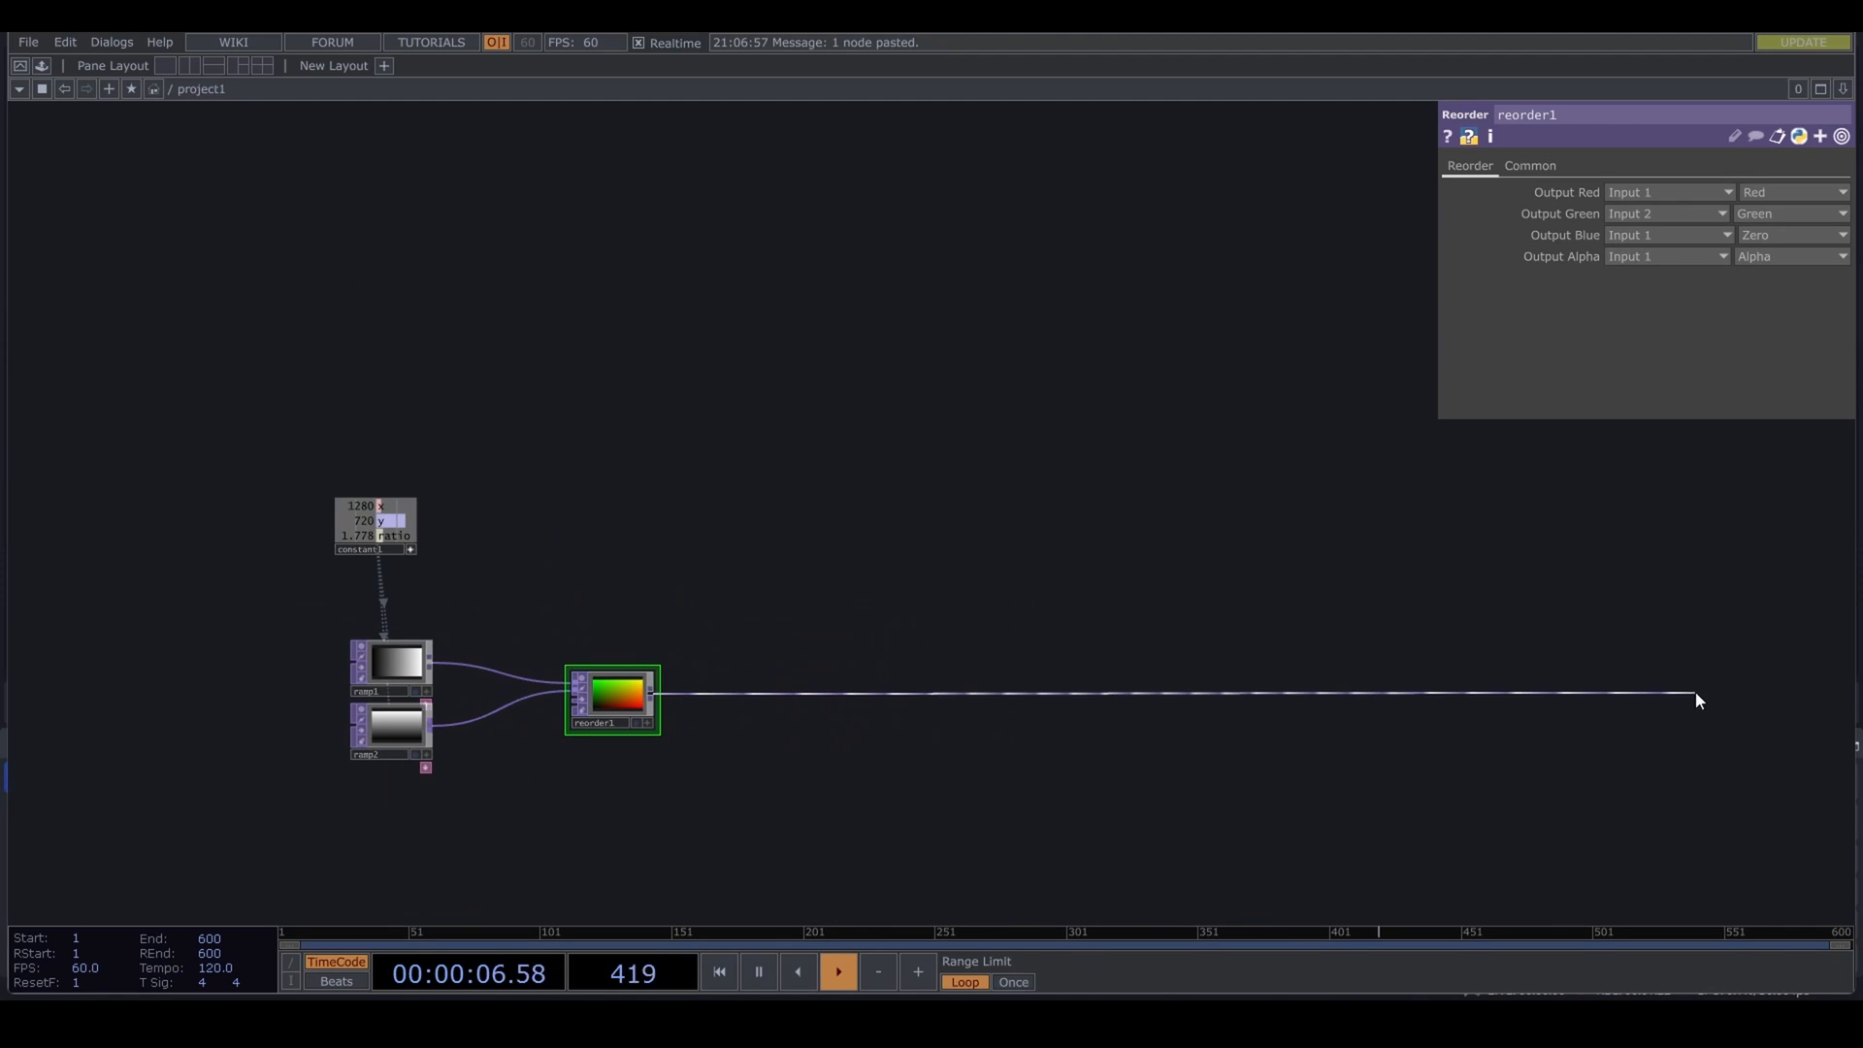
click(1668, 691)
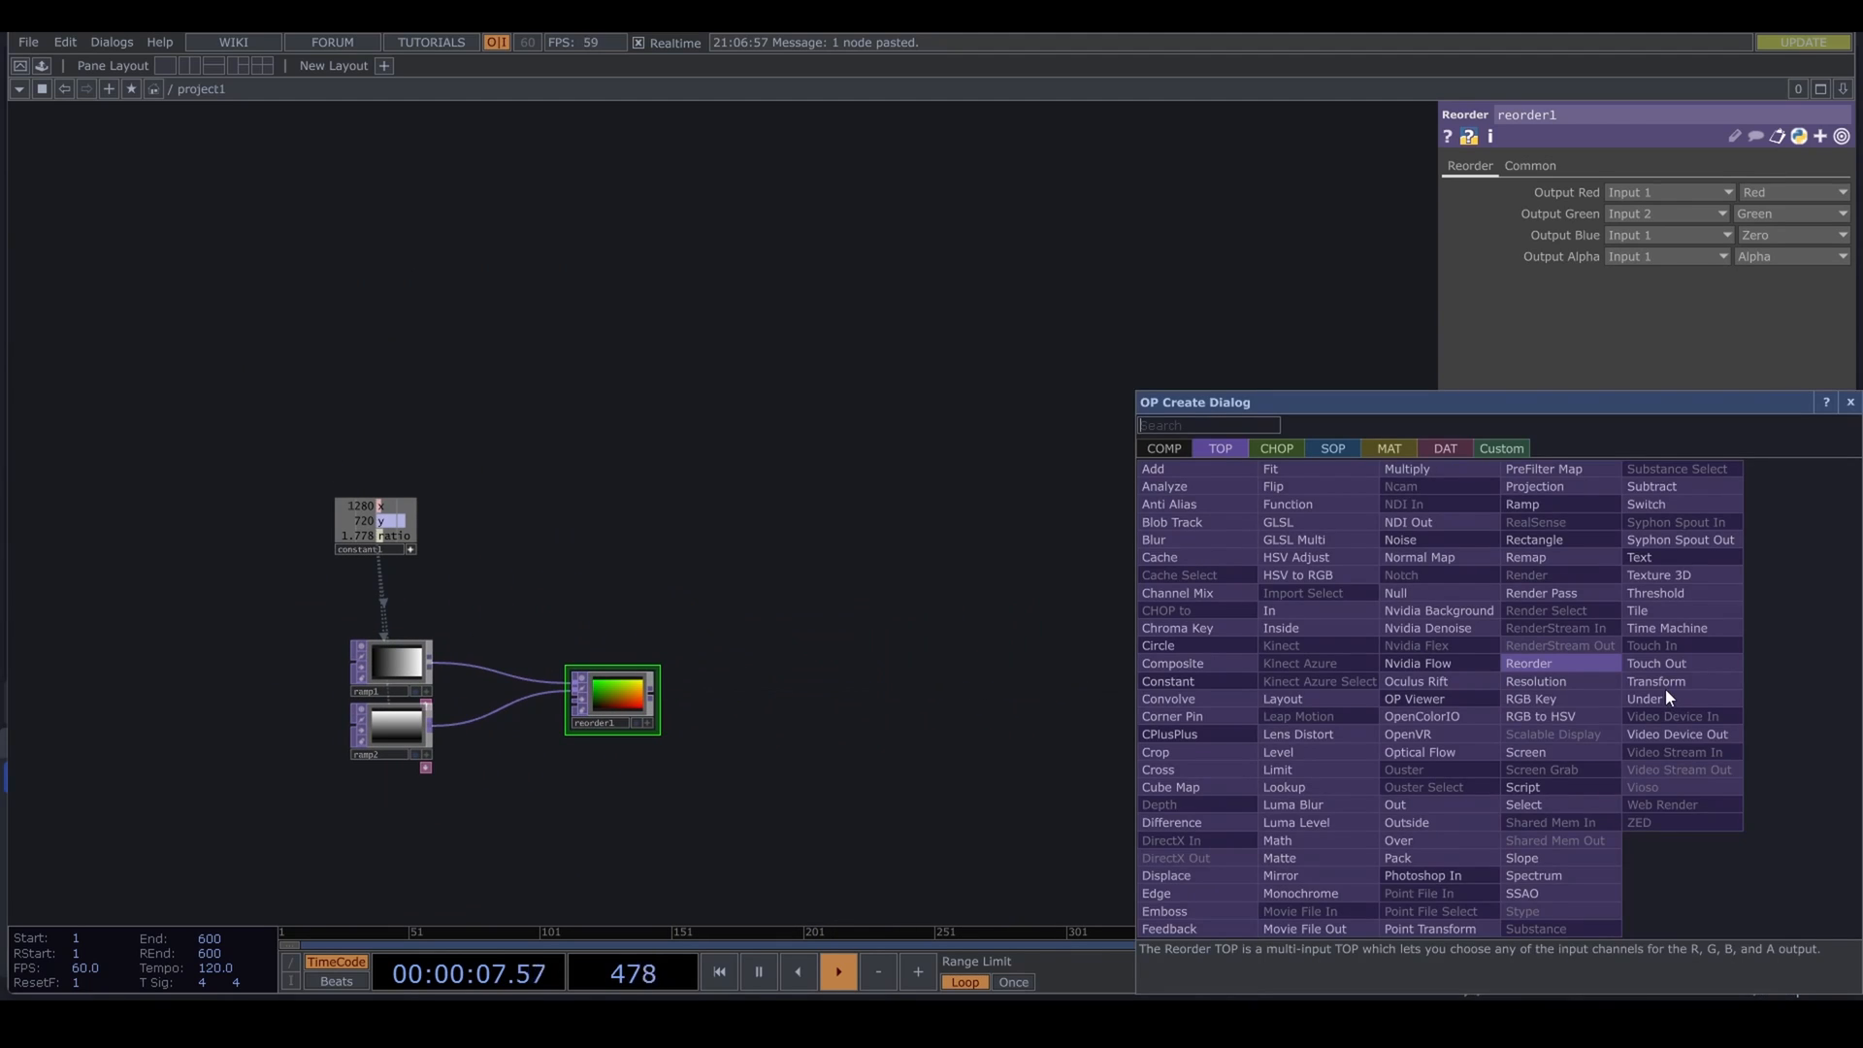
click(1405, 594)
click(1543, 723)
Step: Show the new Null TOP as the network background and rename it end
scroll(1542, 726, up, 3)
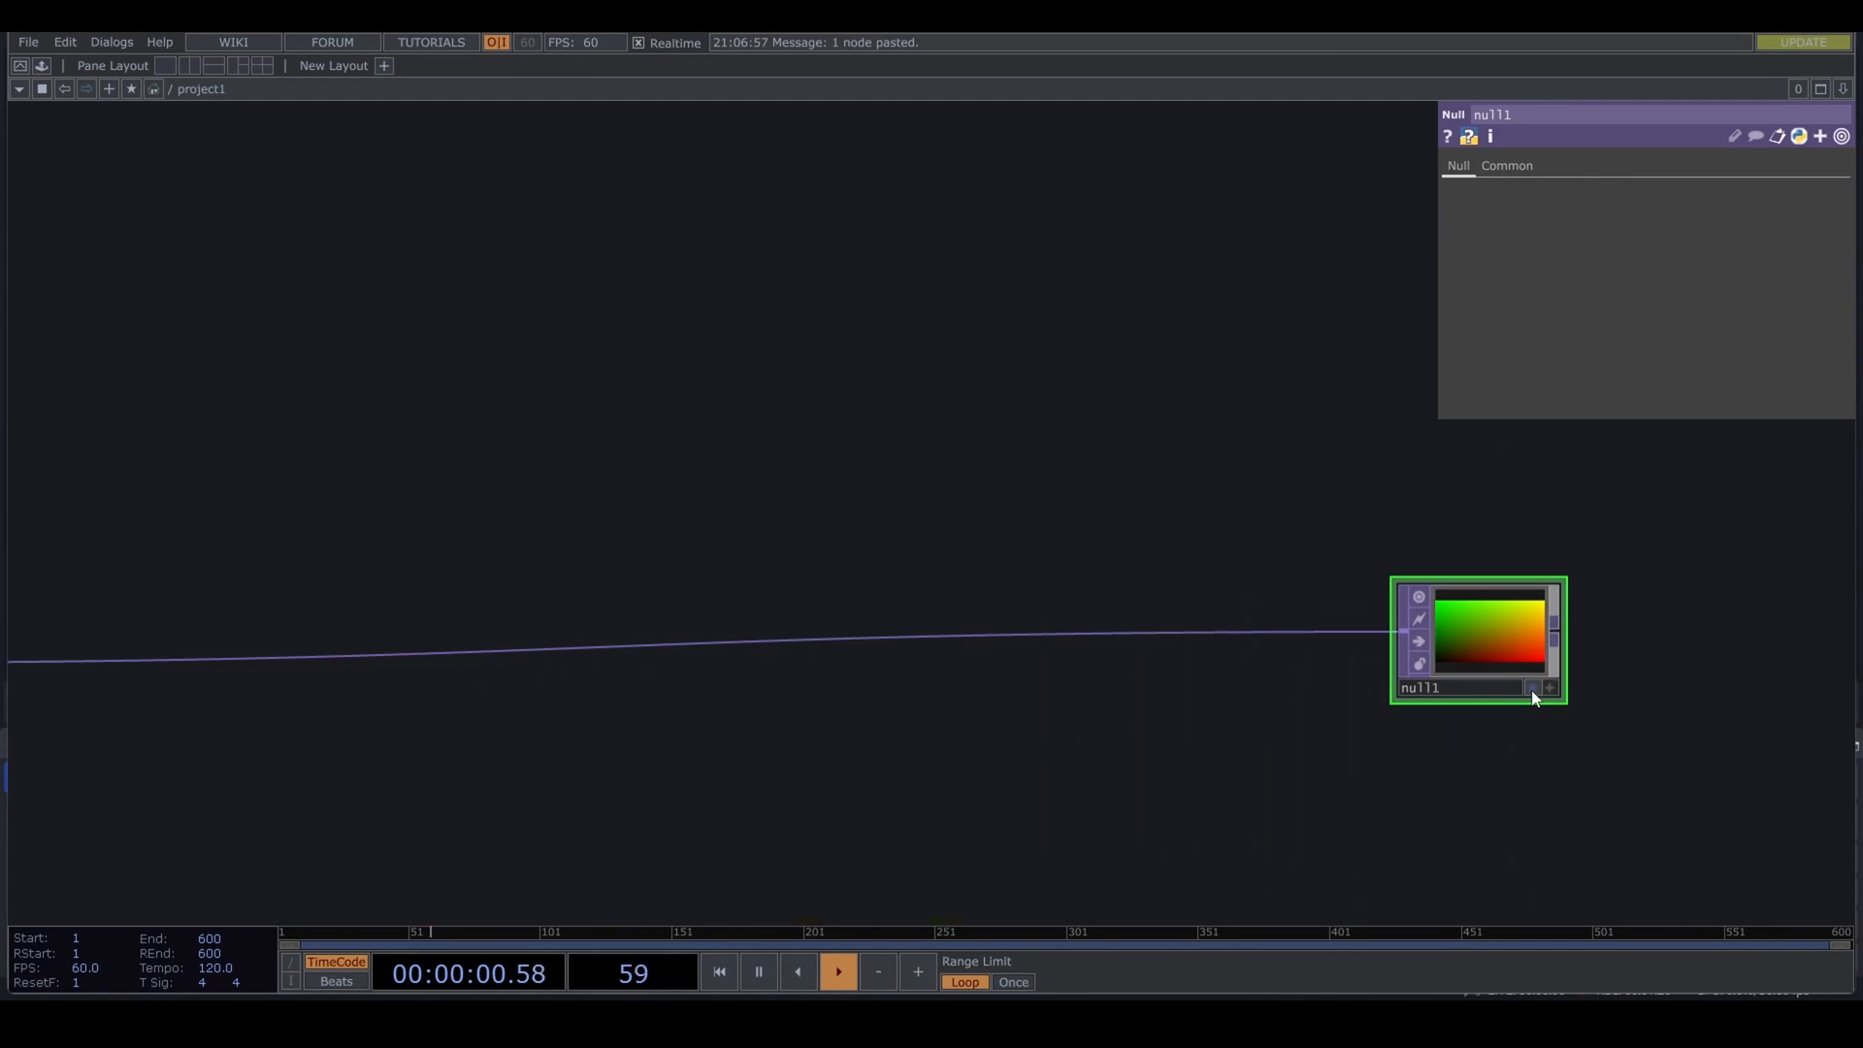
click(1532, 688)
text(end)
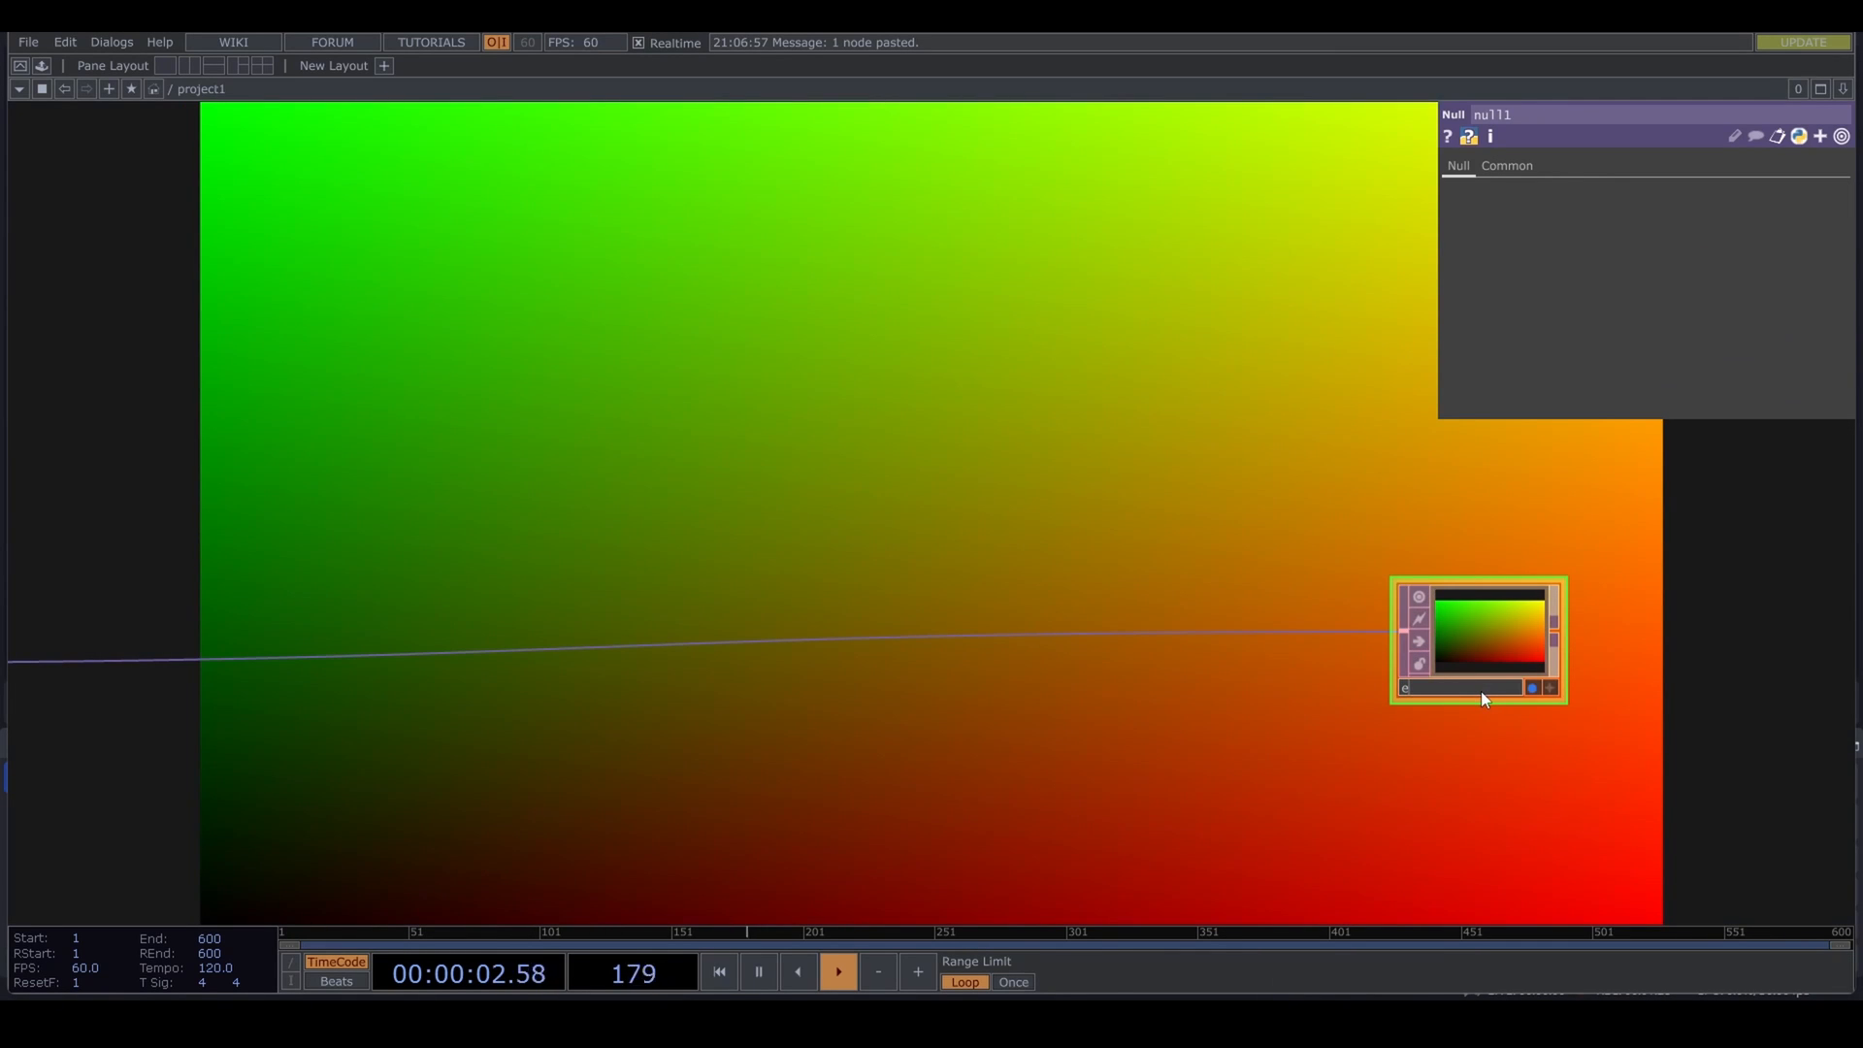
key(Return)
scroll(1378, 772, down, 3)
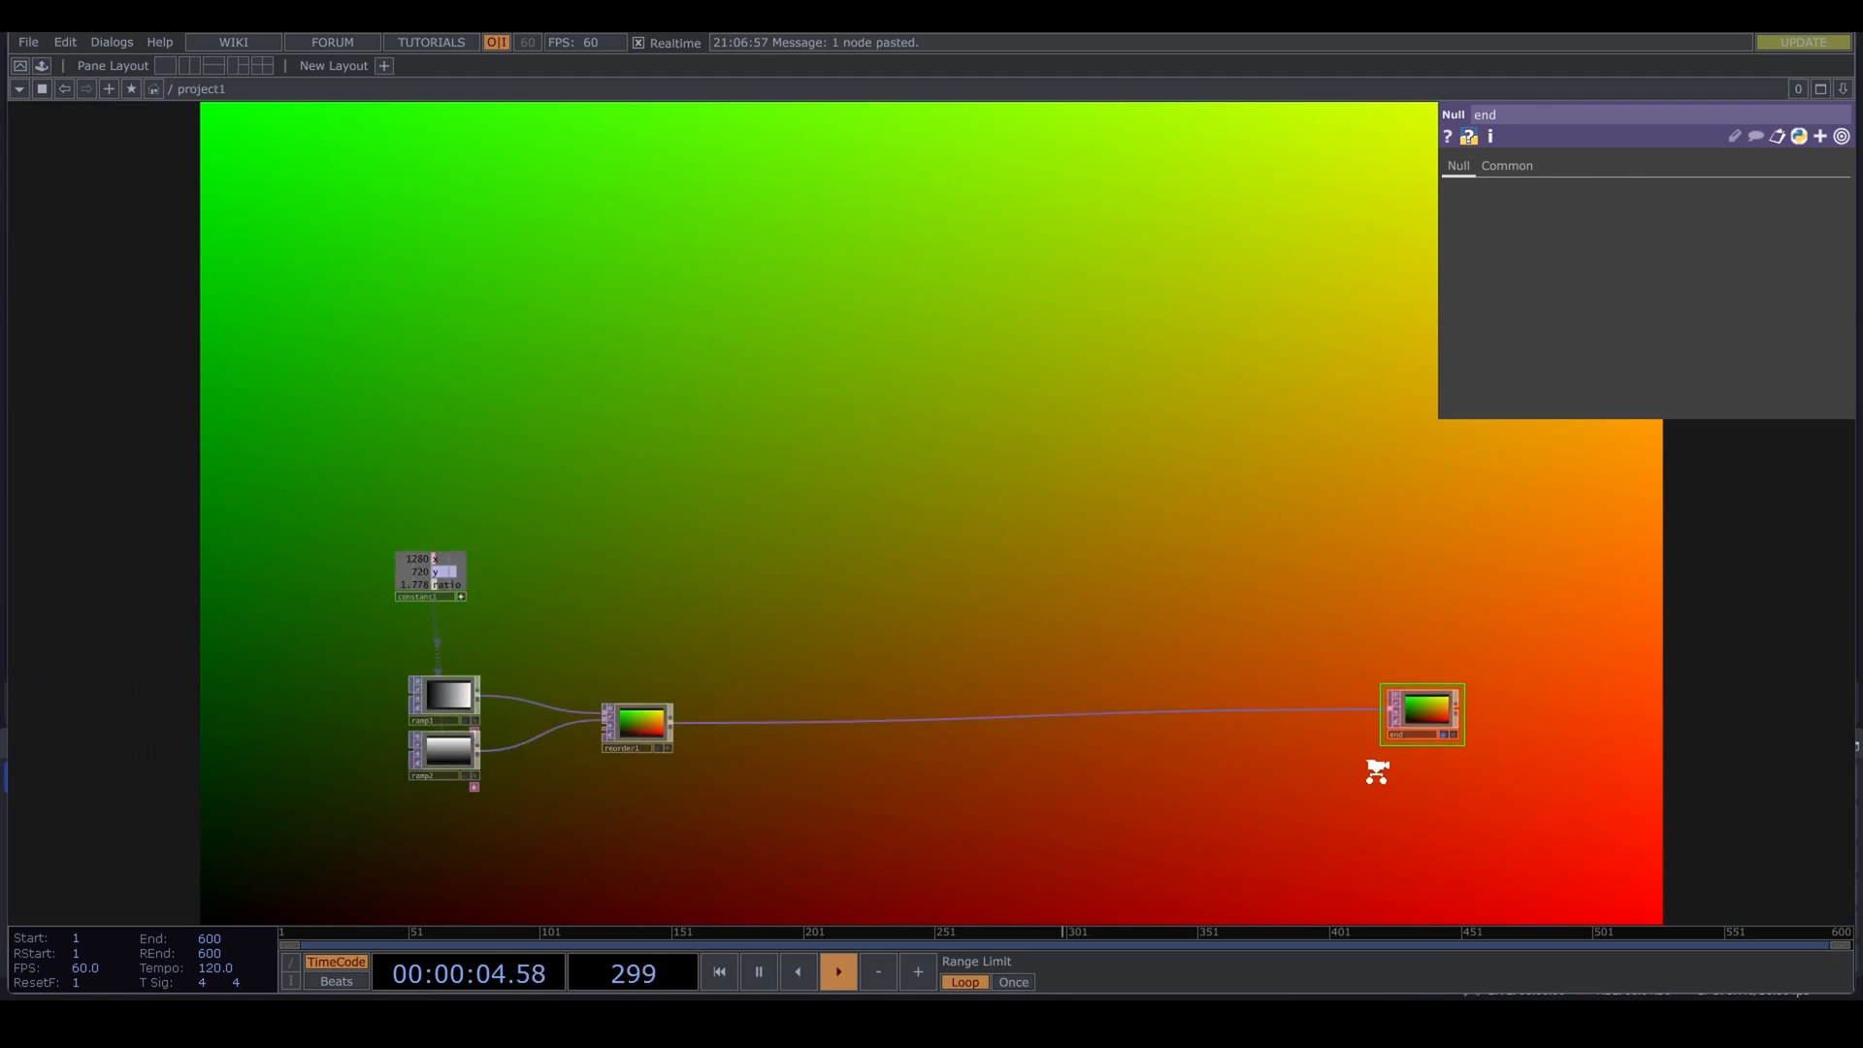
Step: Move both ramps and the Reorder TOP together farther away from the end null to widen the gap
drag(966, 810, 876, 771)
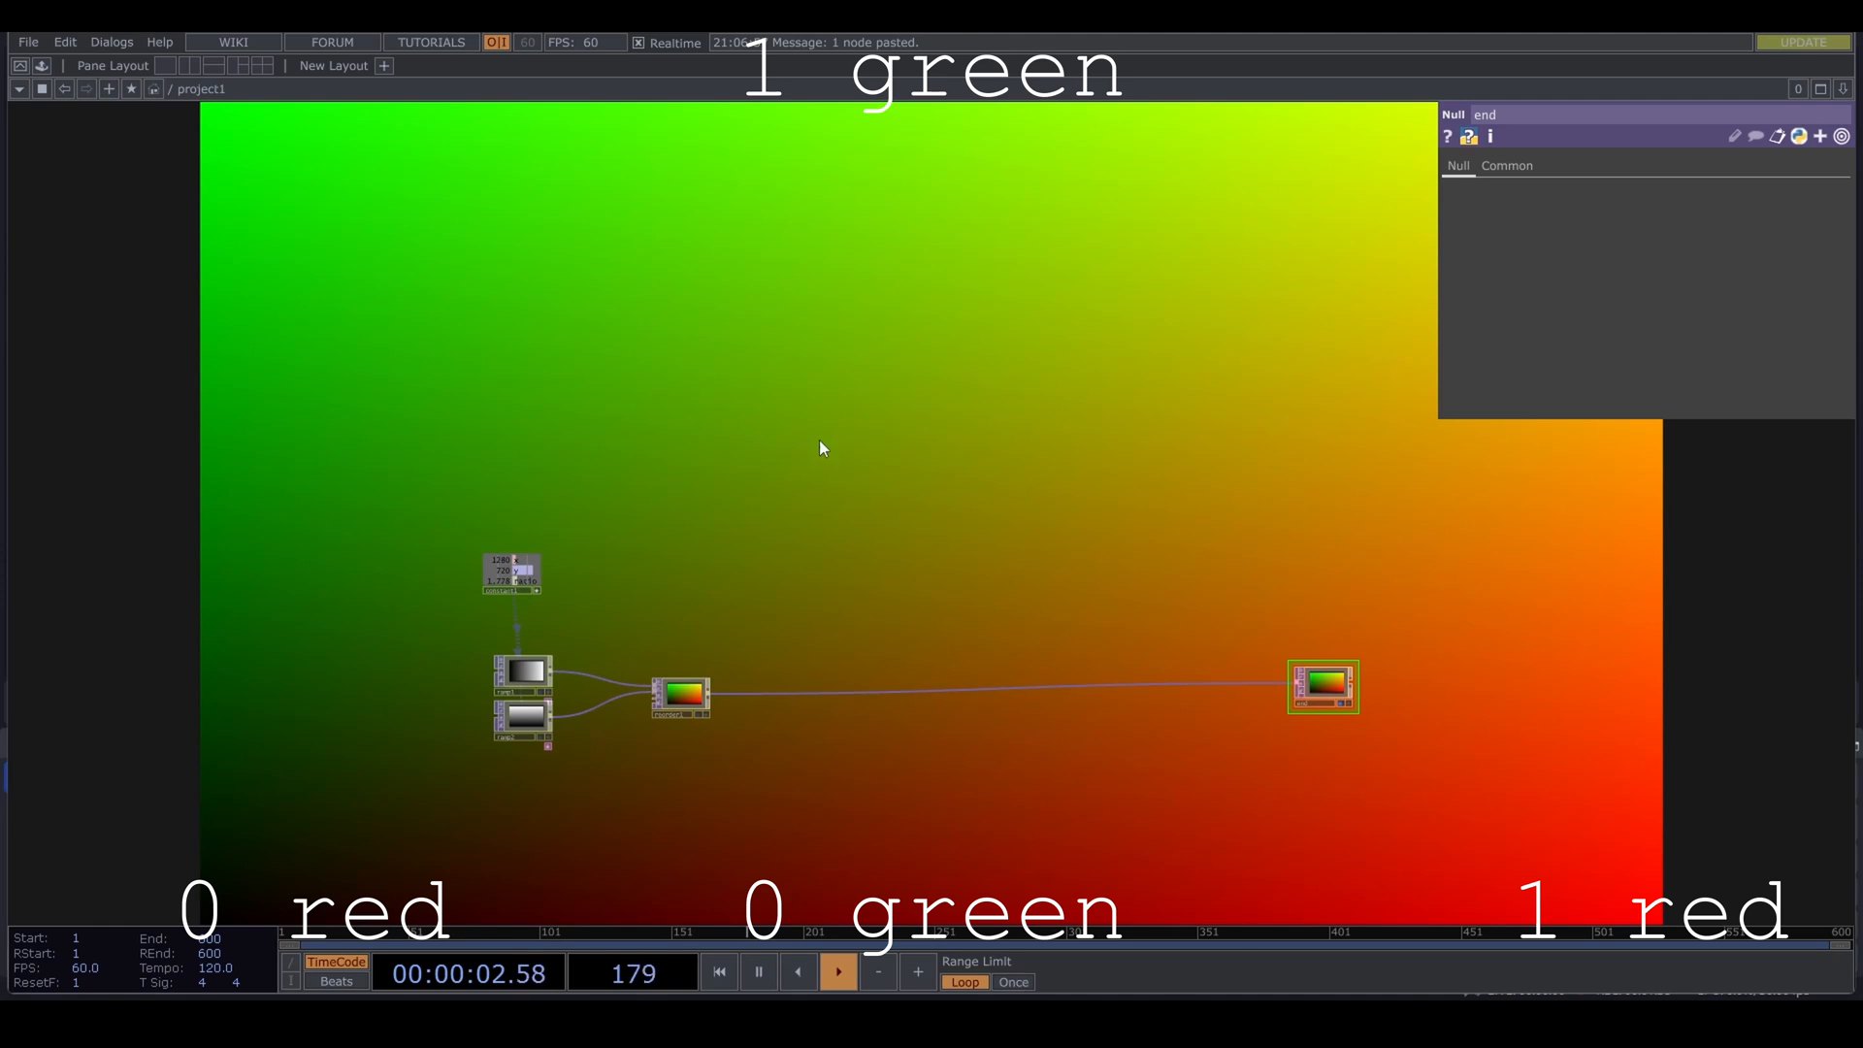
scroll(817, 722, up, 3)
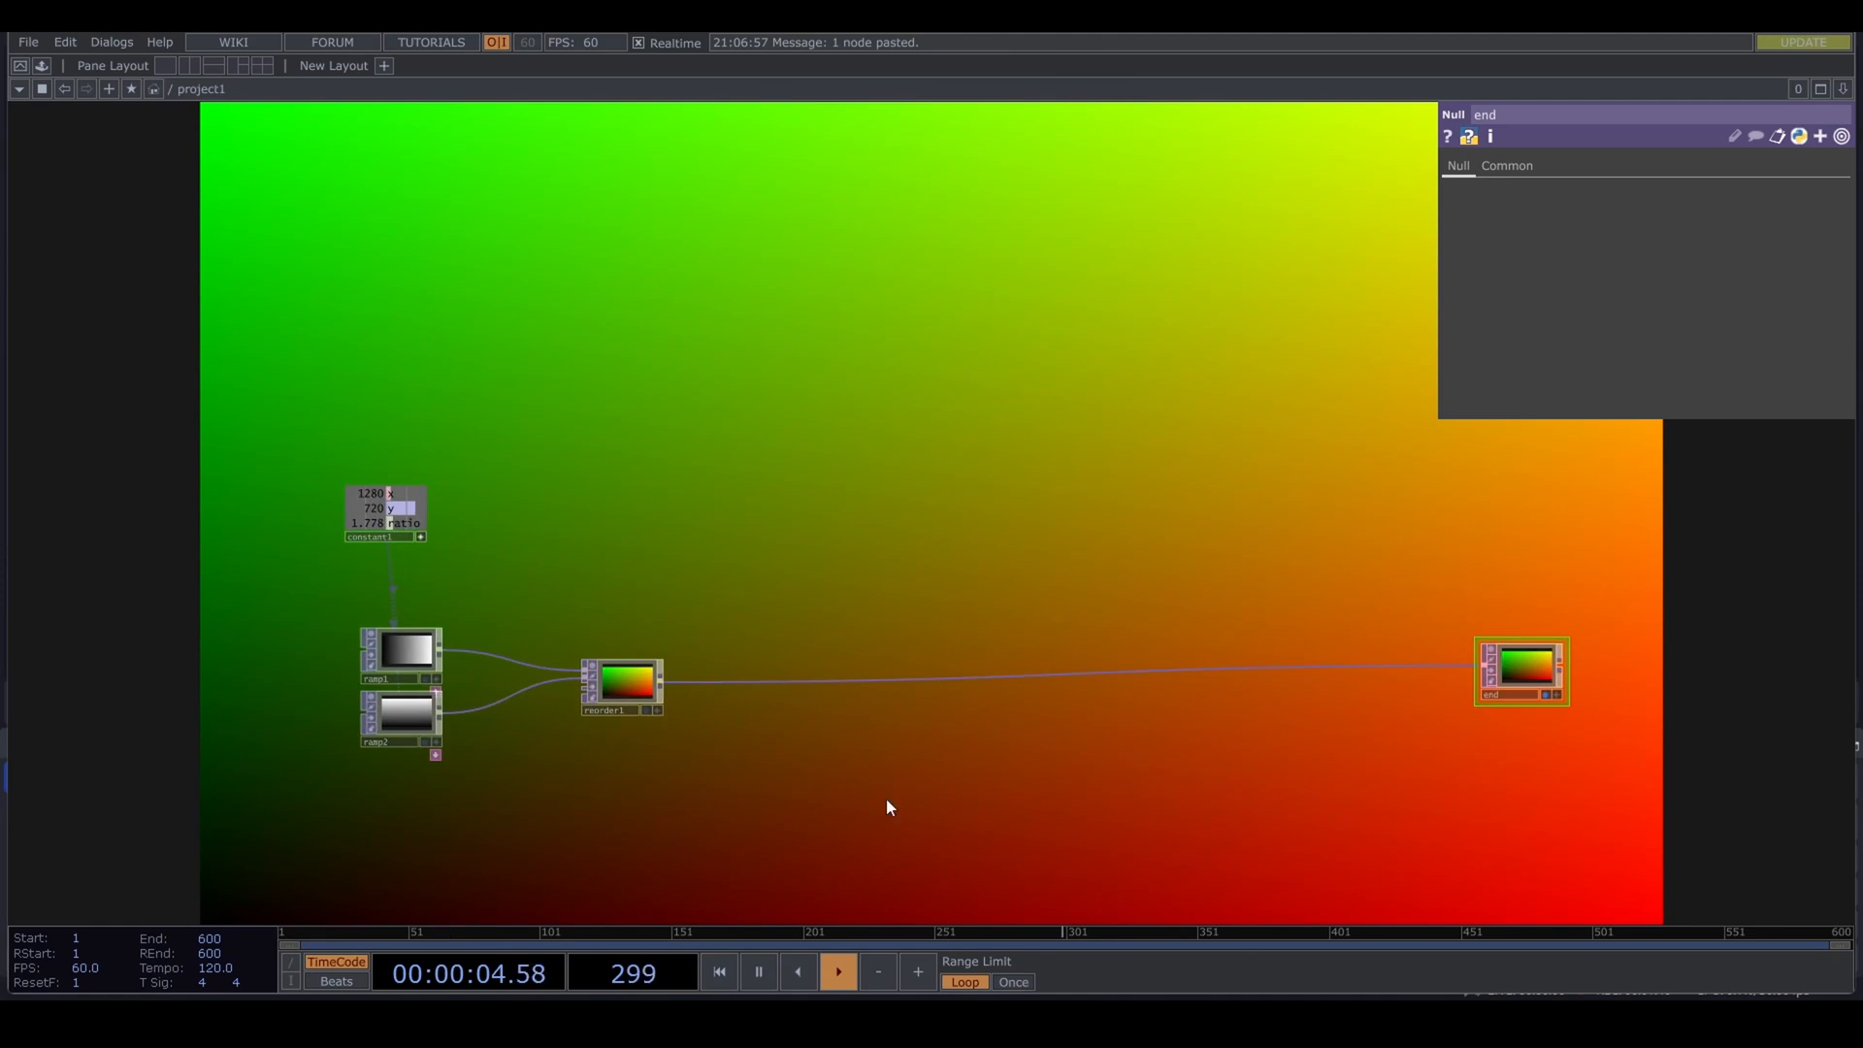
drag(887, 797, 729, 722)
drag(483, 751, 242, 576)
drag(481, 634, 275, 633)
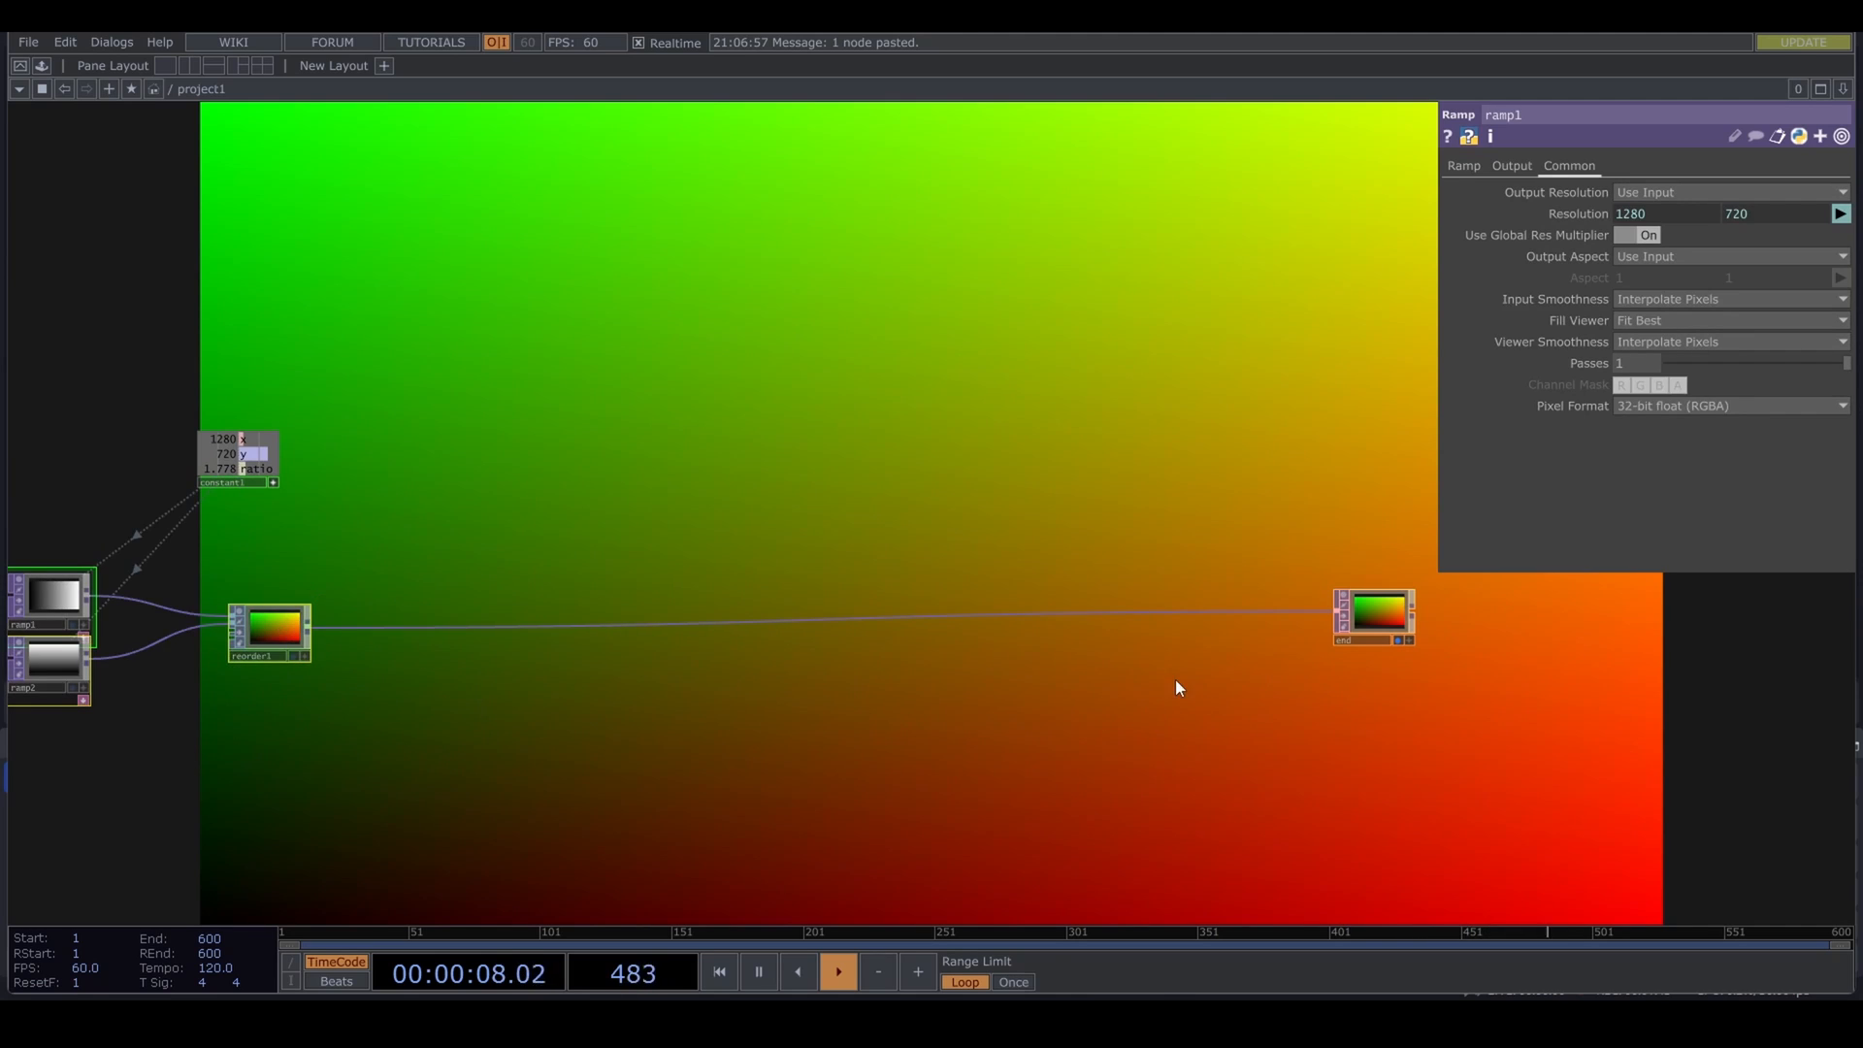
Step: Add a Noise TOP near the end null, just above its incoming wire
drag(1174, 680, 926, 679)
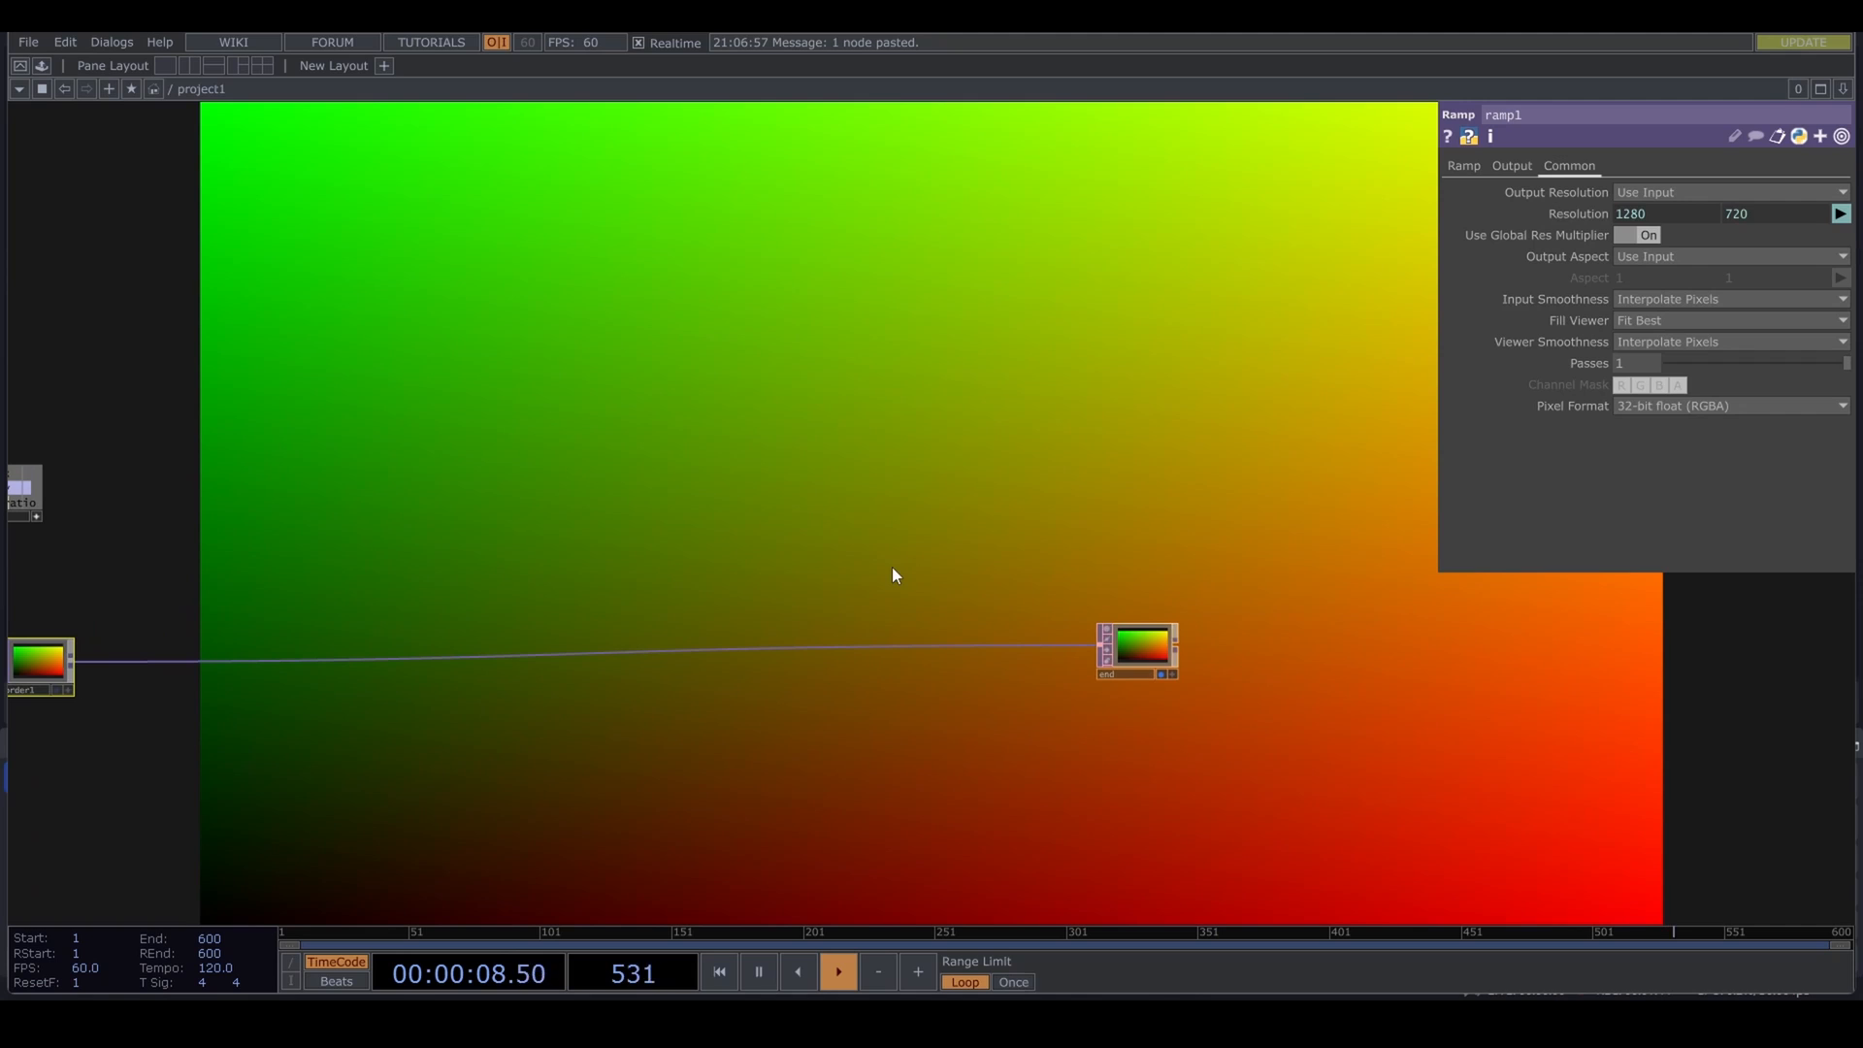
key(Tab)
text(no)
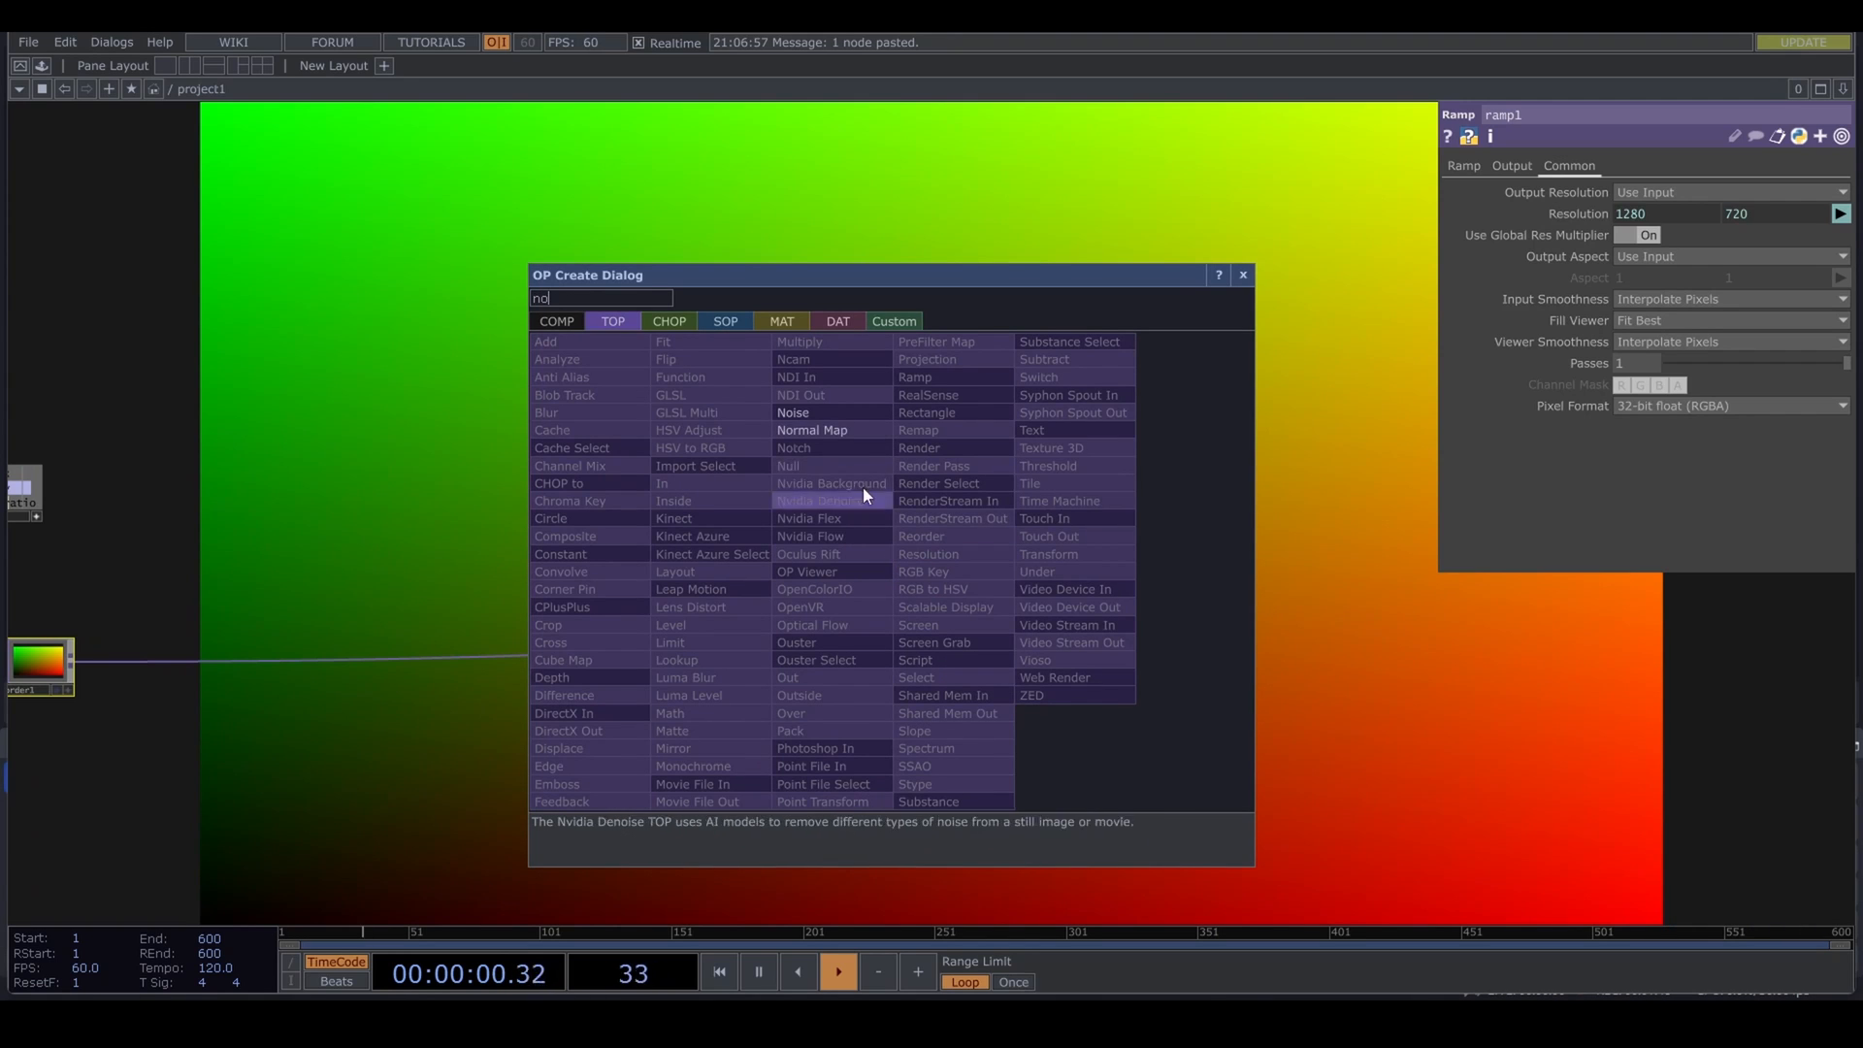
click(813, 415)
click(929, 553)
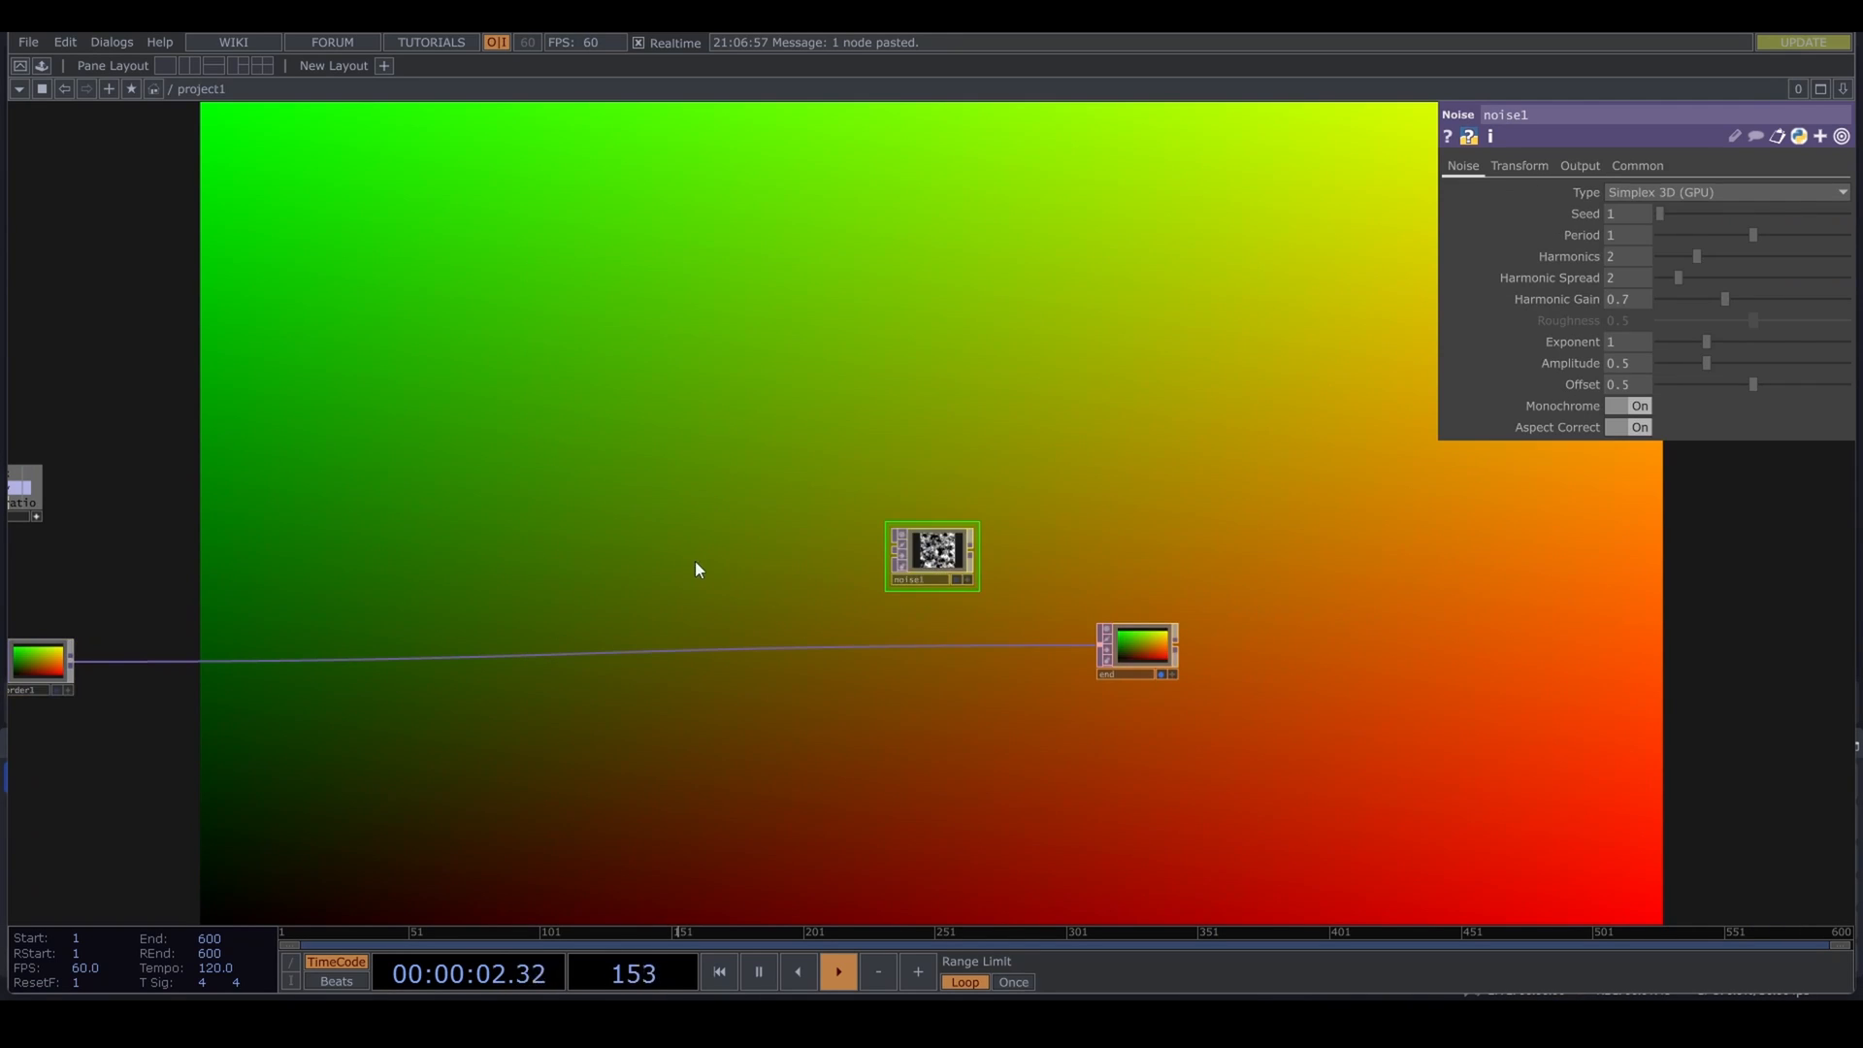
Step: Link the Noise TOP's resolution to the constant's x and y channels as CHOP references
drag(696, 570, 1227, 565)
click(1638, 165)
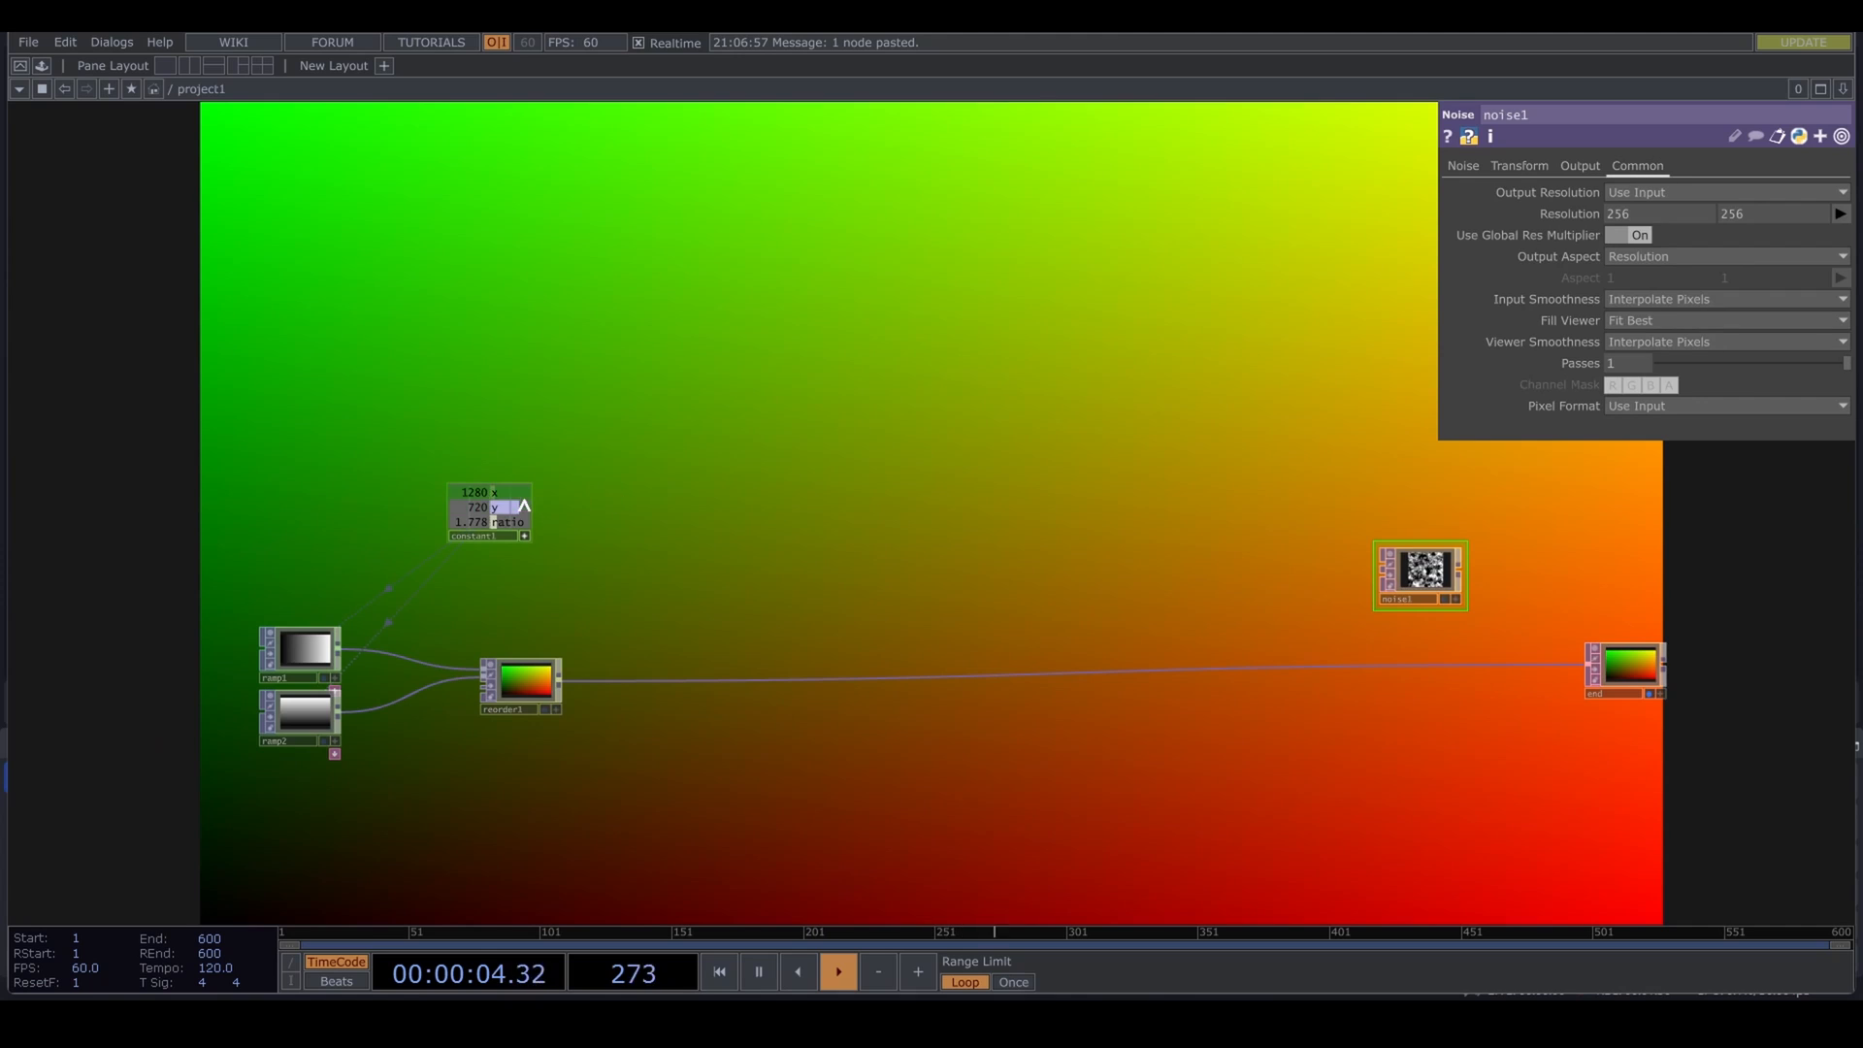
scroll(529, 499, up, 2)
drag(494, 493, 1656, 206)
click(1655, 202)
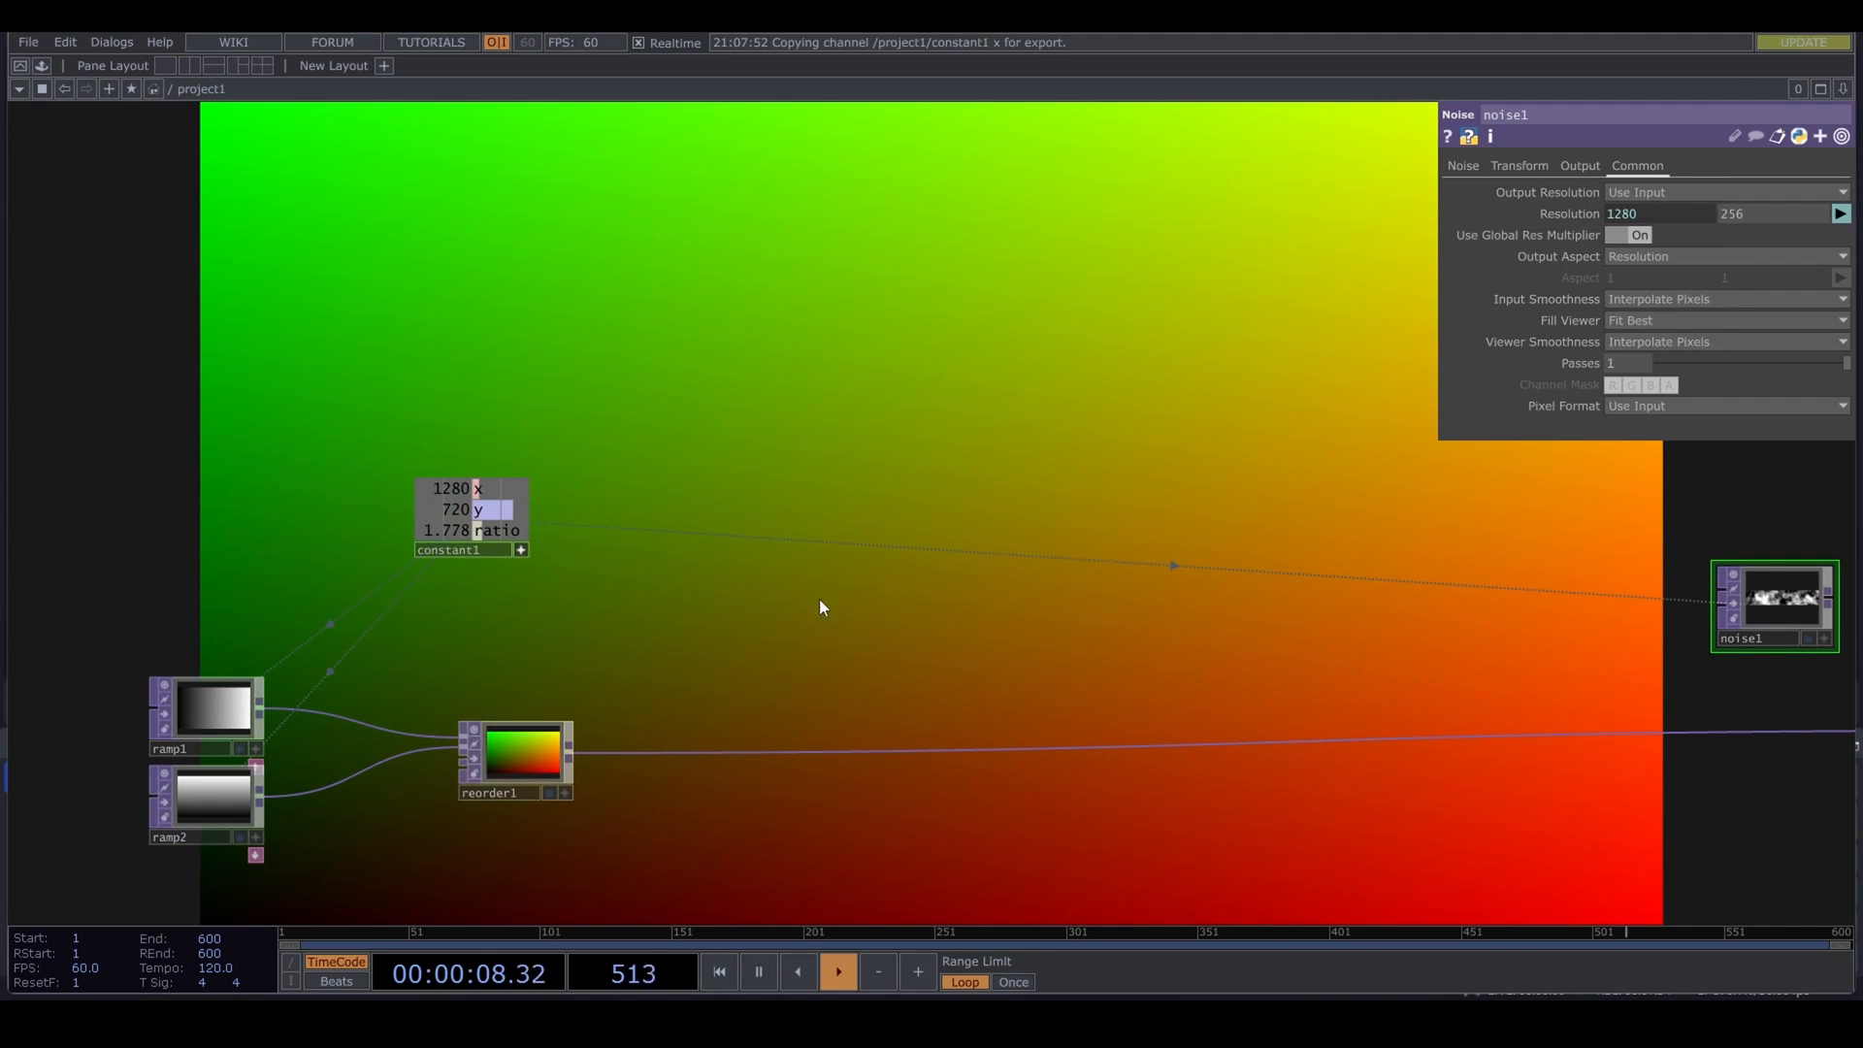
drag(487, 509, 1747, 215)
click(1746, 203)
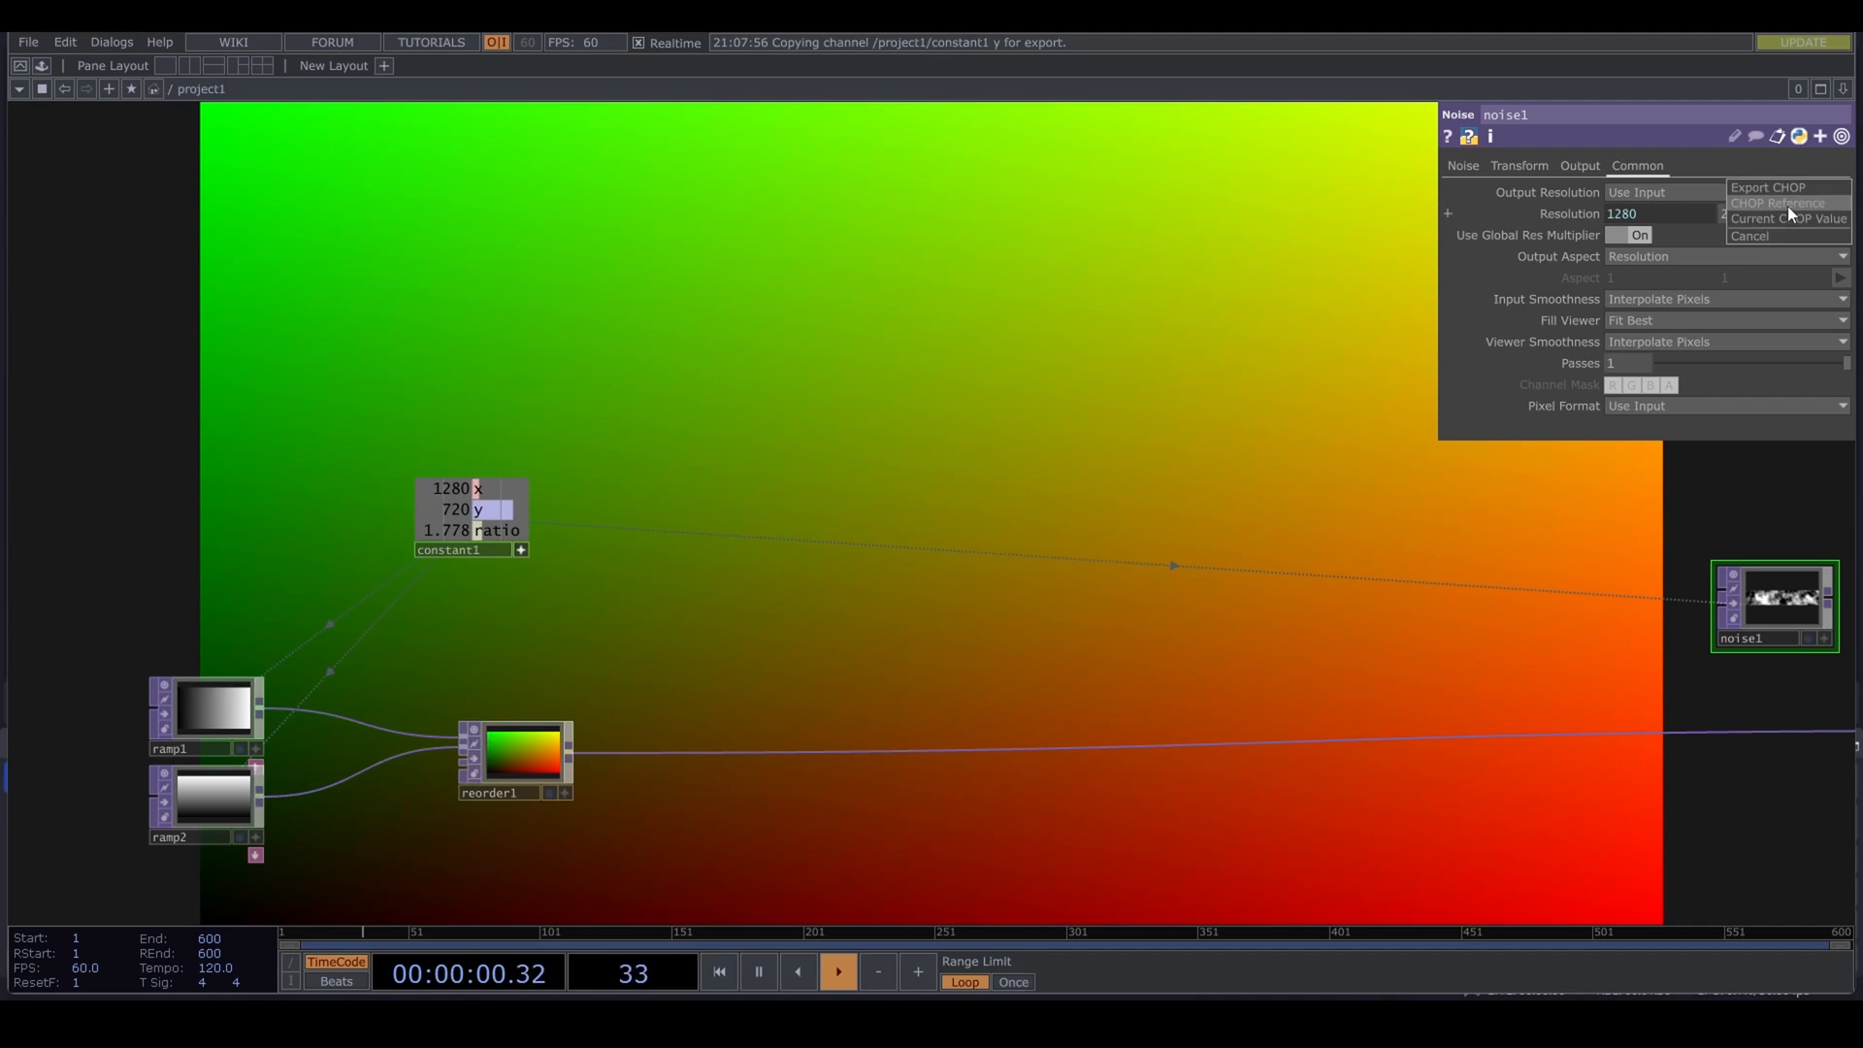
Step: Set the Noise TOP's pixel format to 32-bit float (RGBA) and move the node past the end null
click(1696, 402)
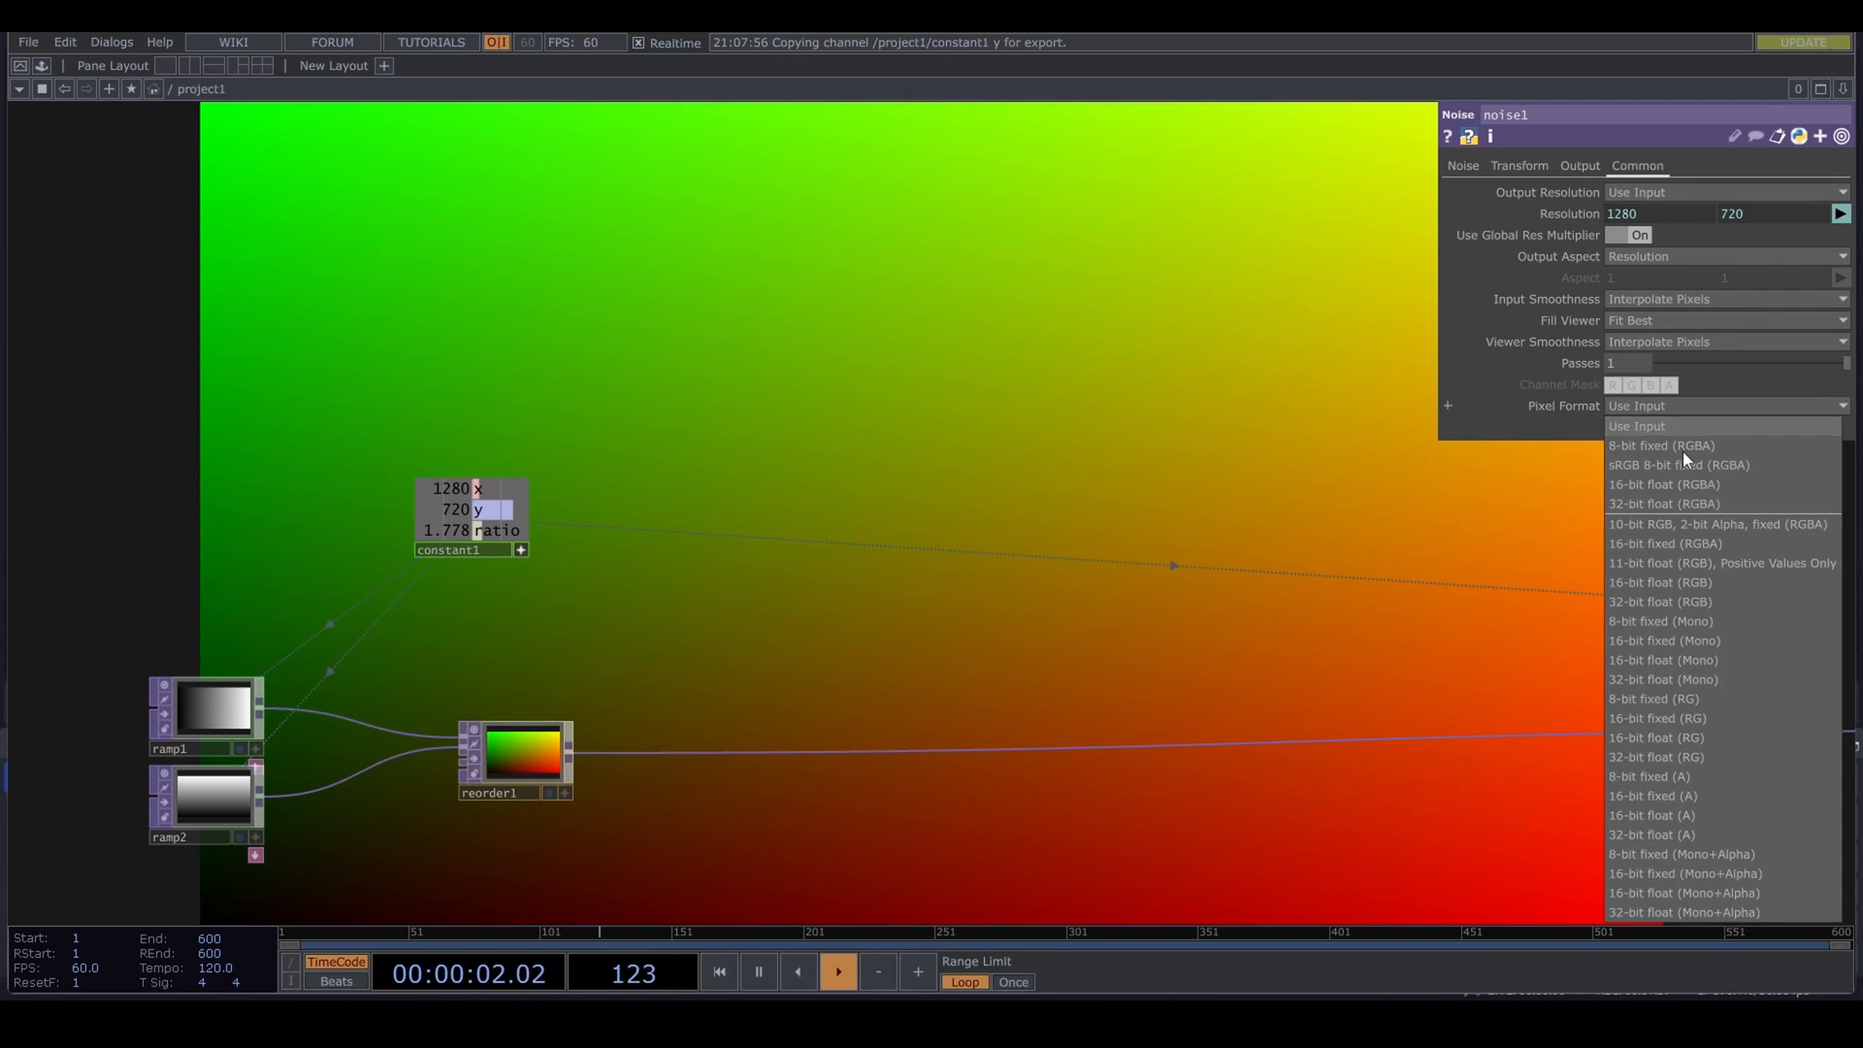
click(1667, 505)
drag(1667, 510, 491, 545)
drag(602, 613, 1110, 592)
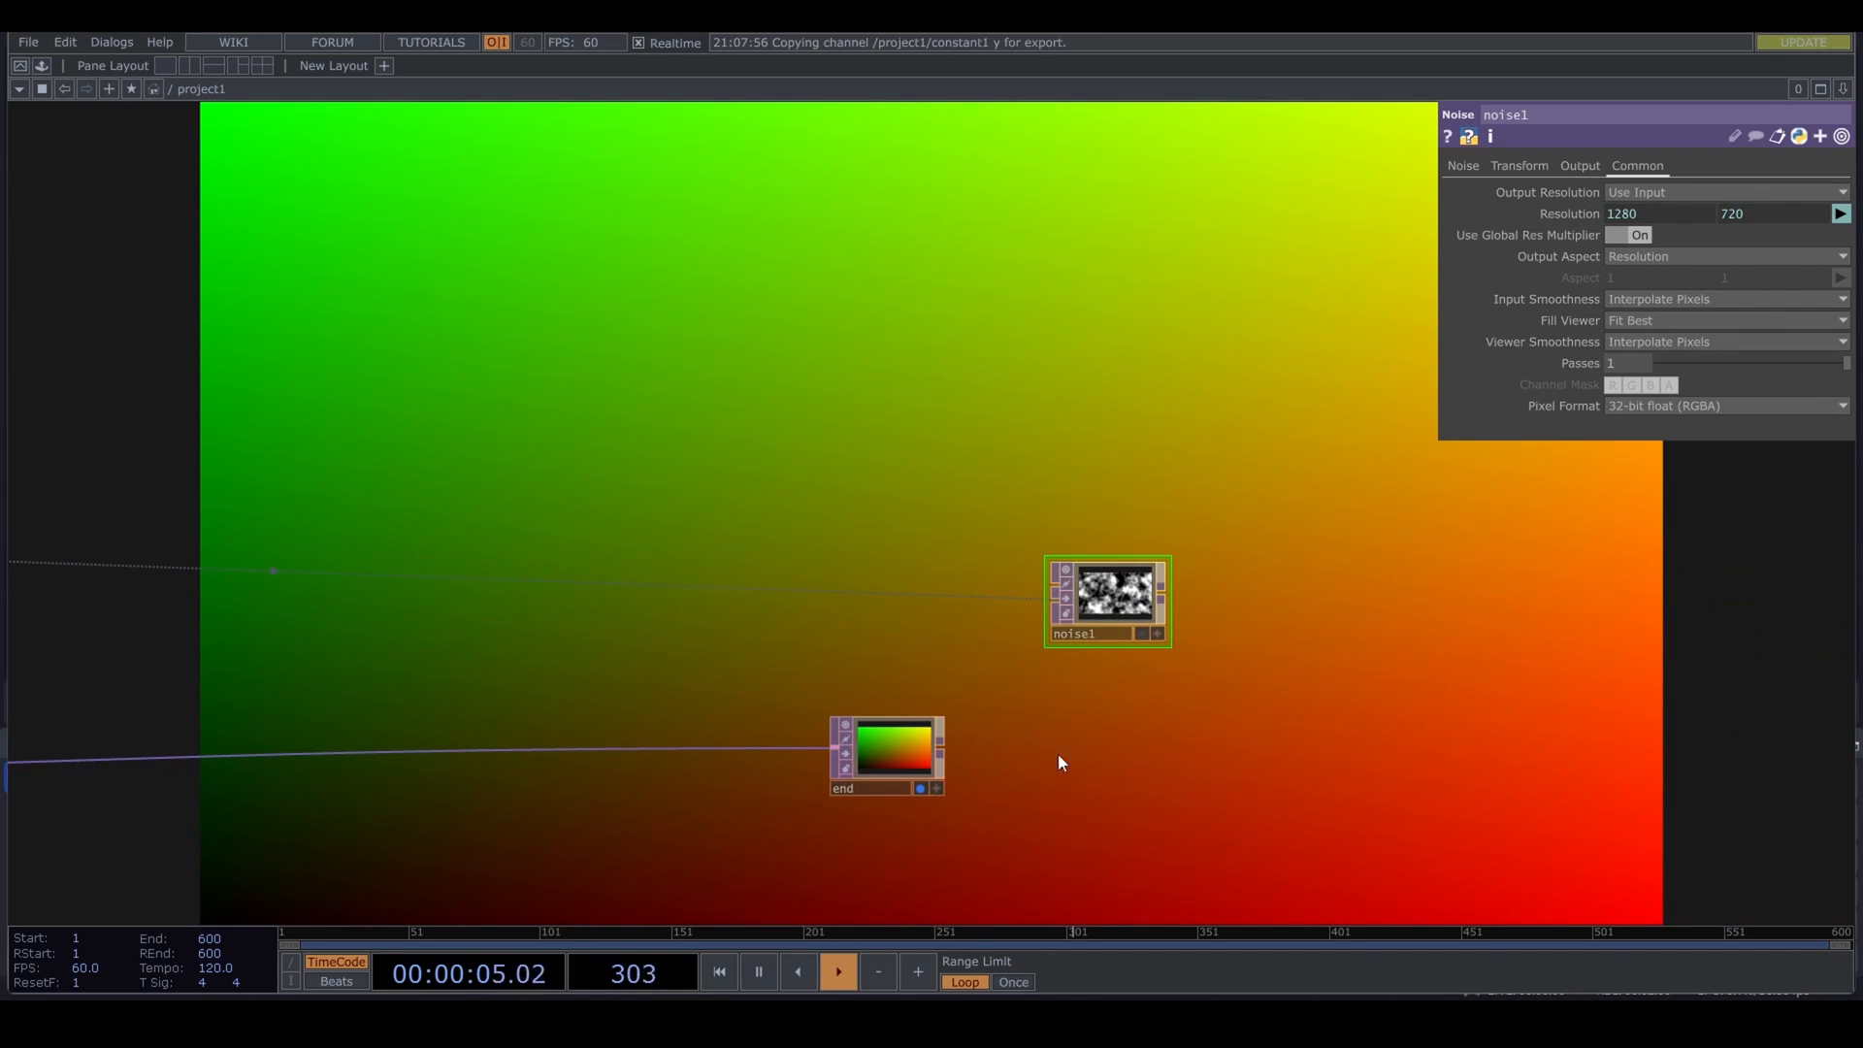
Step: Add a Remap TOP with the noise as its first input and the end null as its second
click(1163, 594)
click(1243, 664)
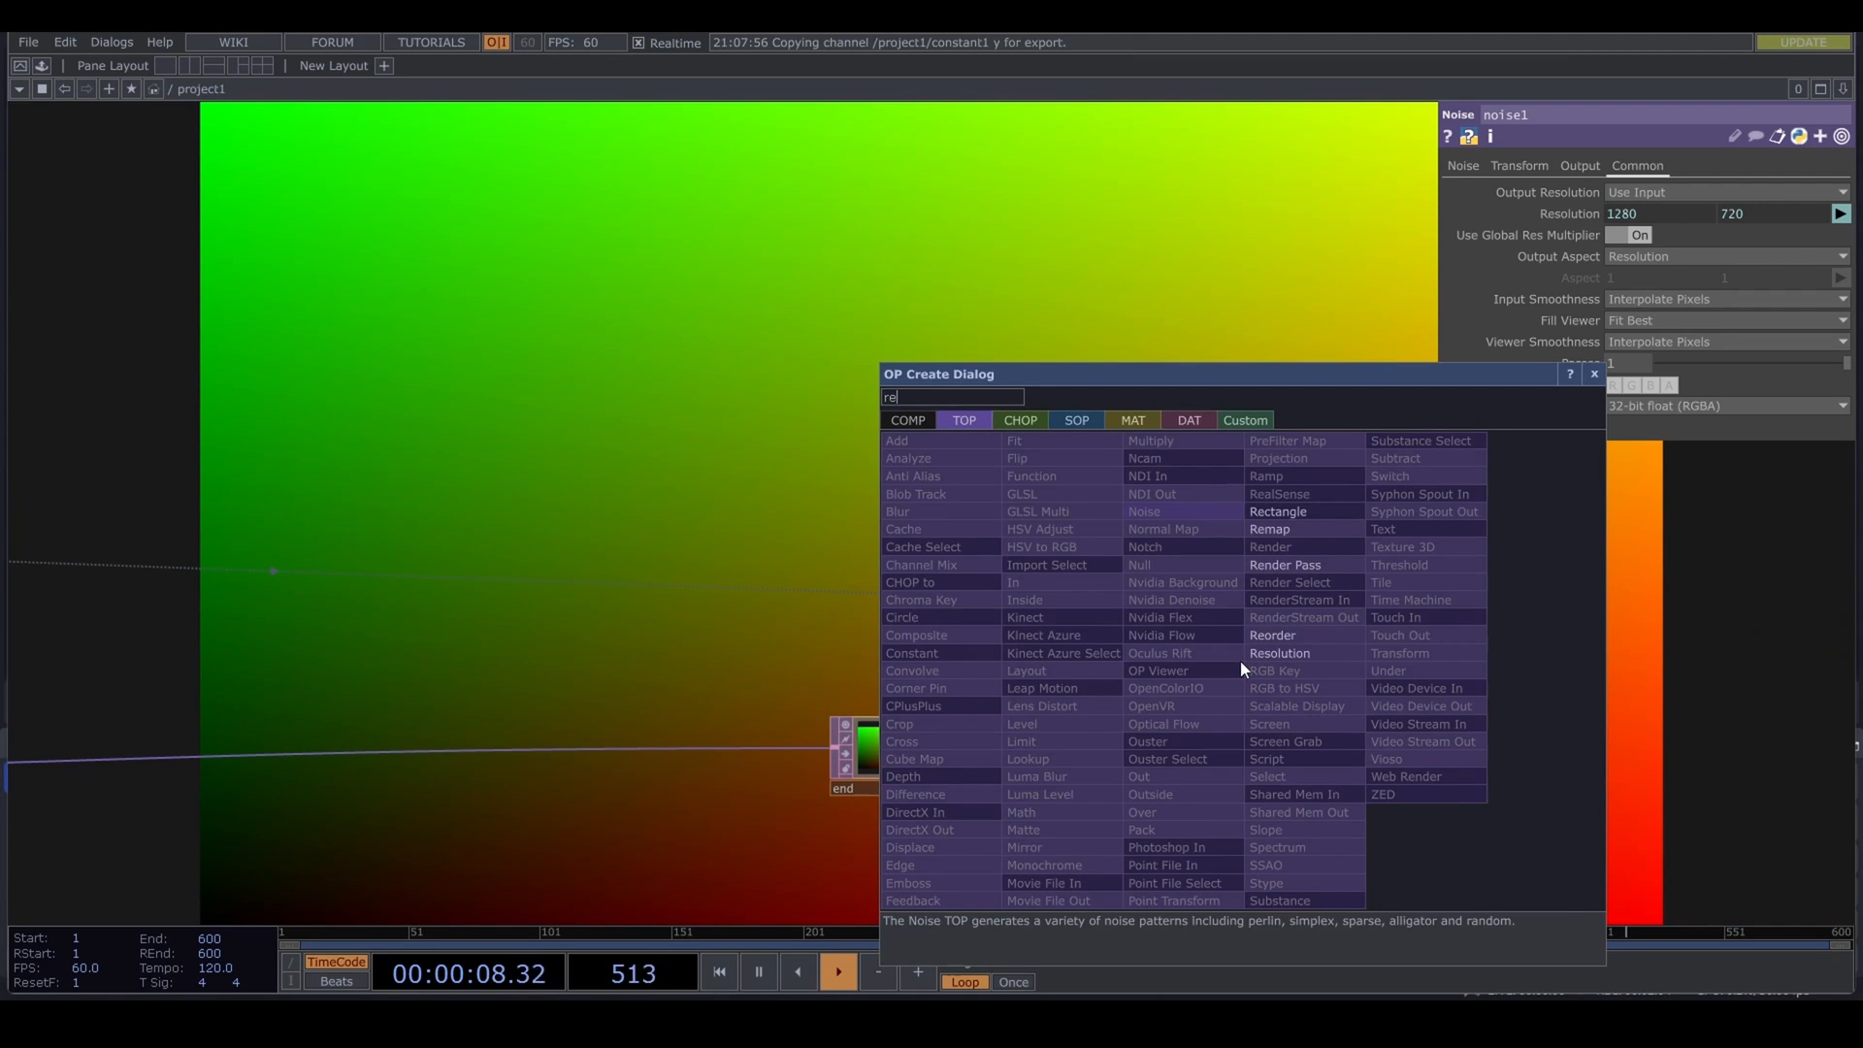
click(1331, 534)
click(1283, 781)
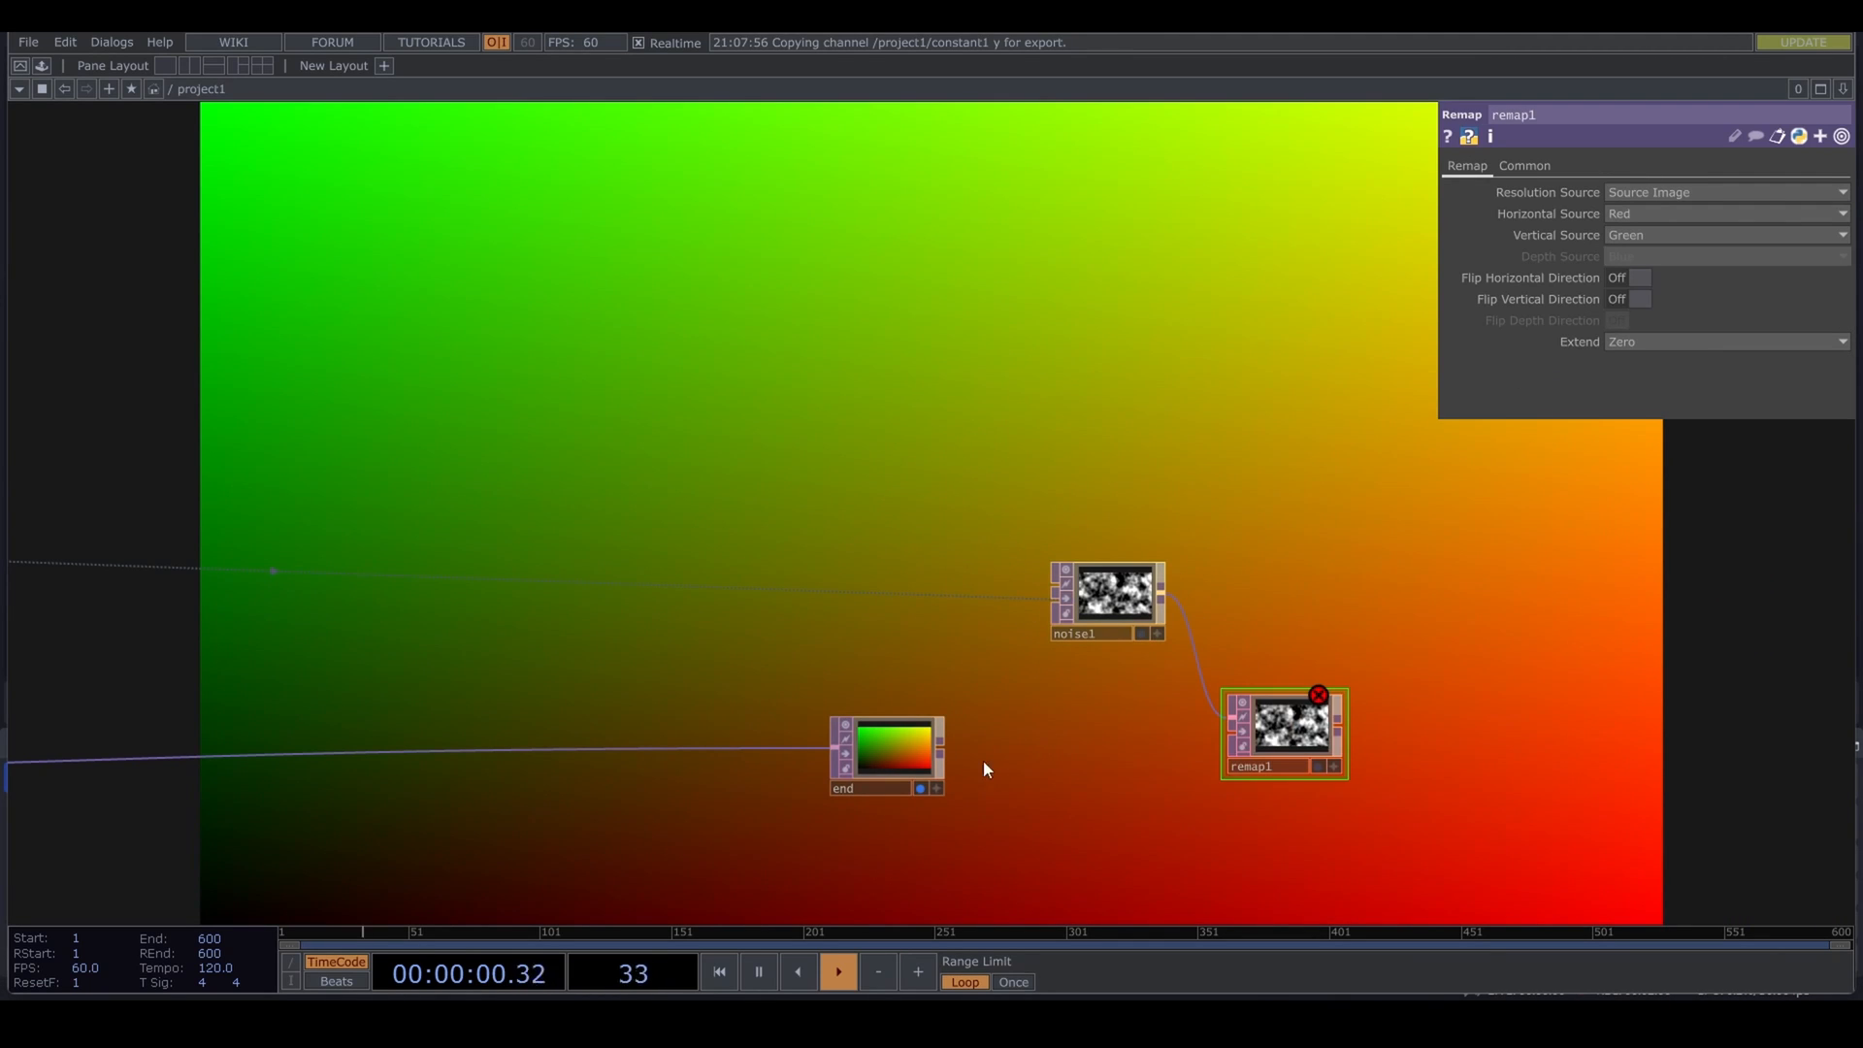
click(940, 748)
click(1228, 733)
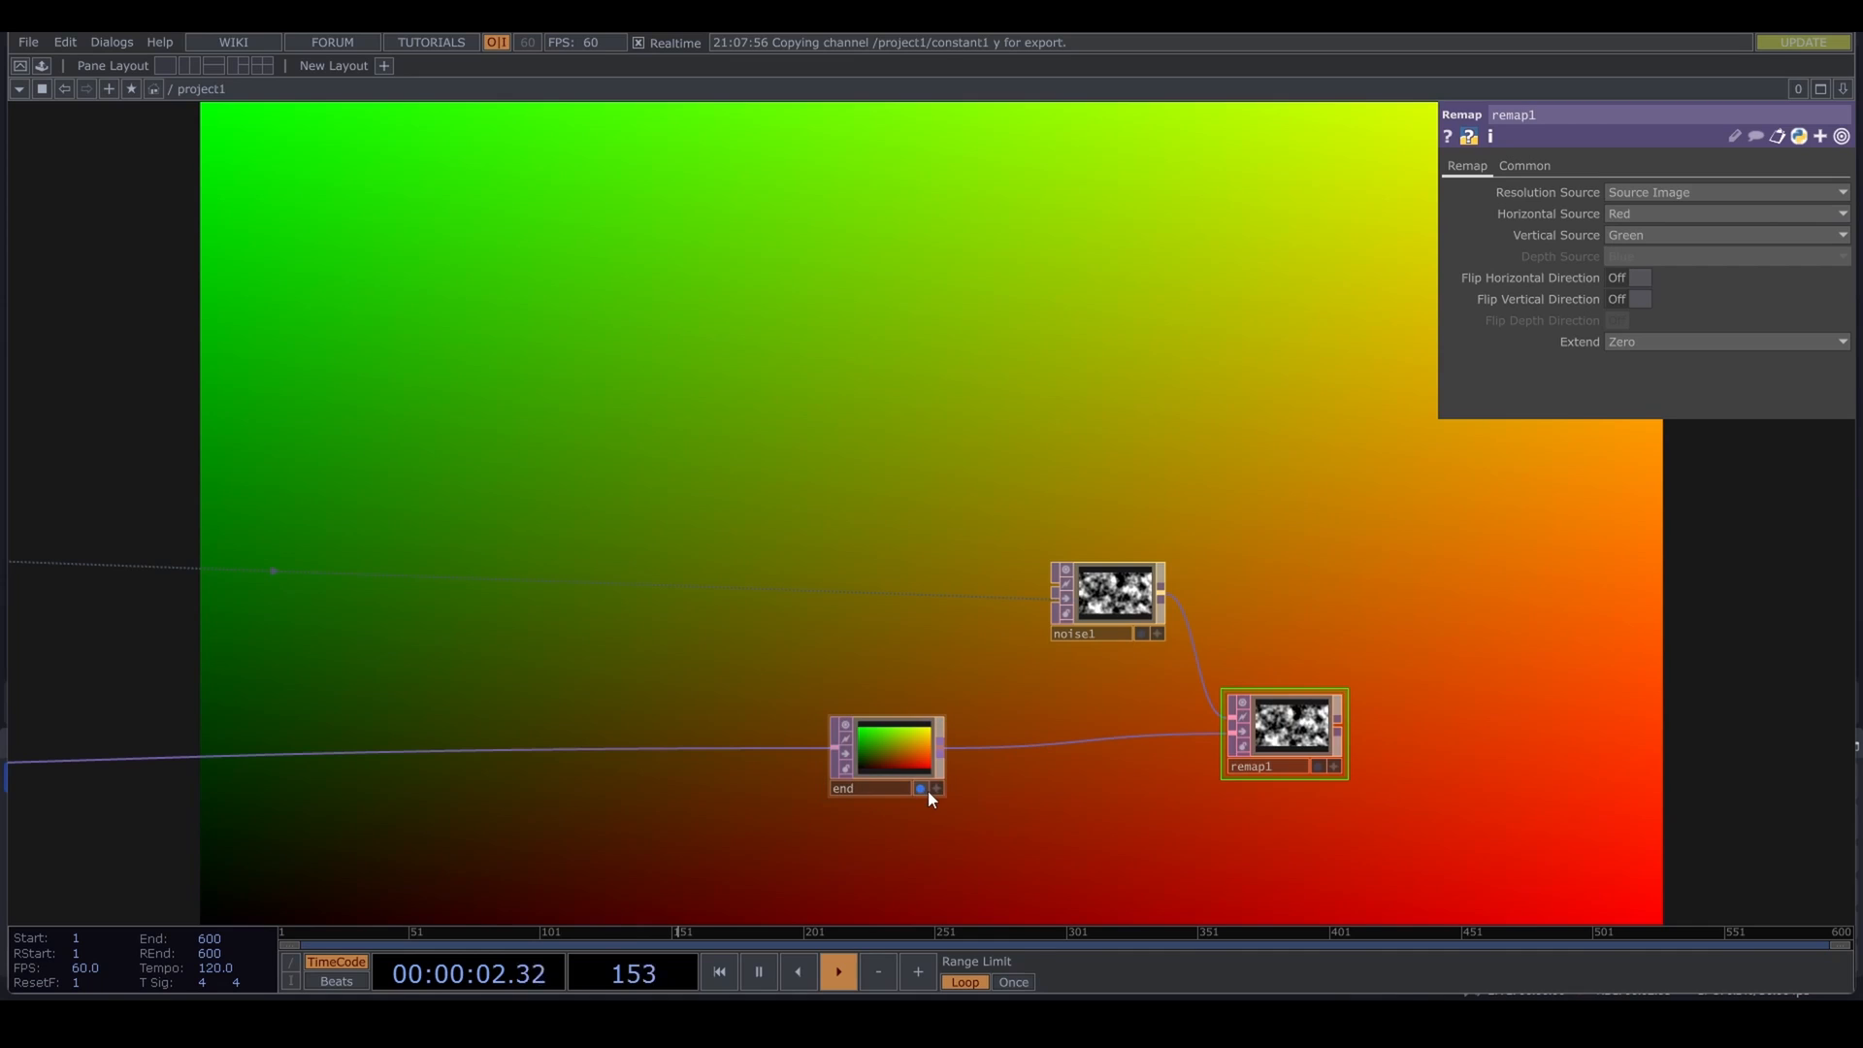
Step: Add a Null TOP after the Remap TOP and display it as the network background instead of the end null
click(920, 788)
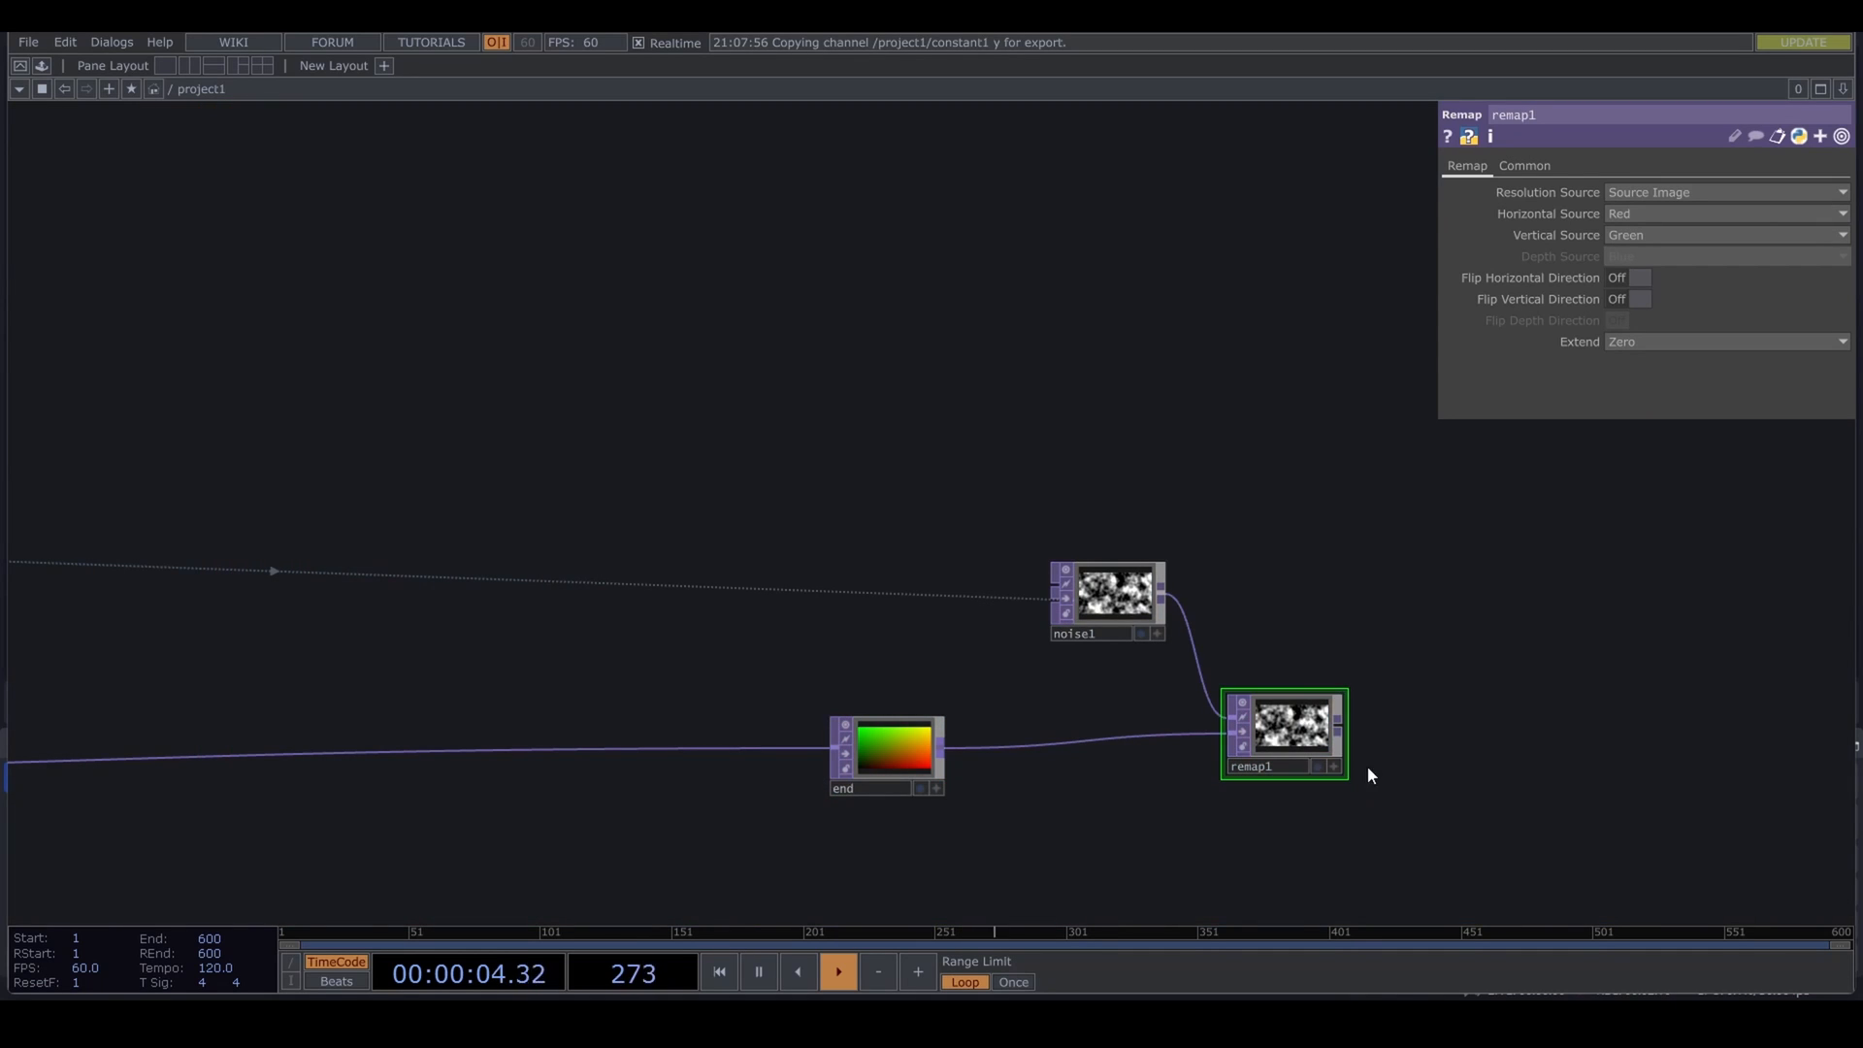
drag(1331, 722, 1370, 730)
click(1382, 730)
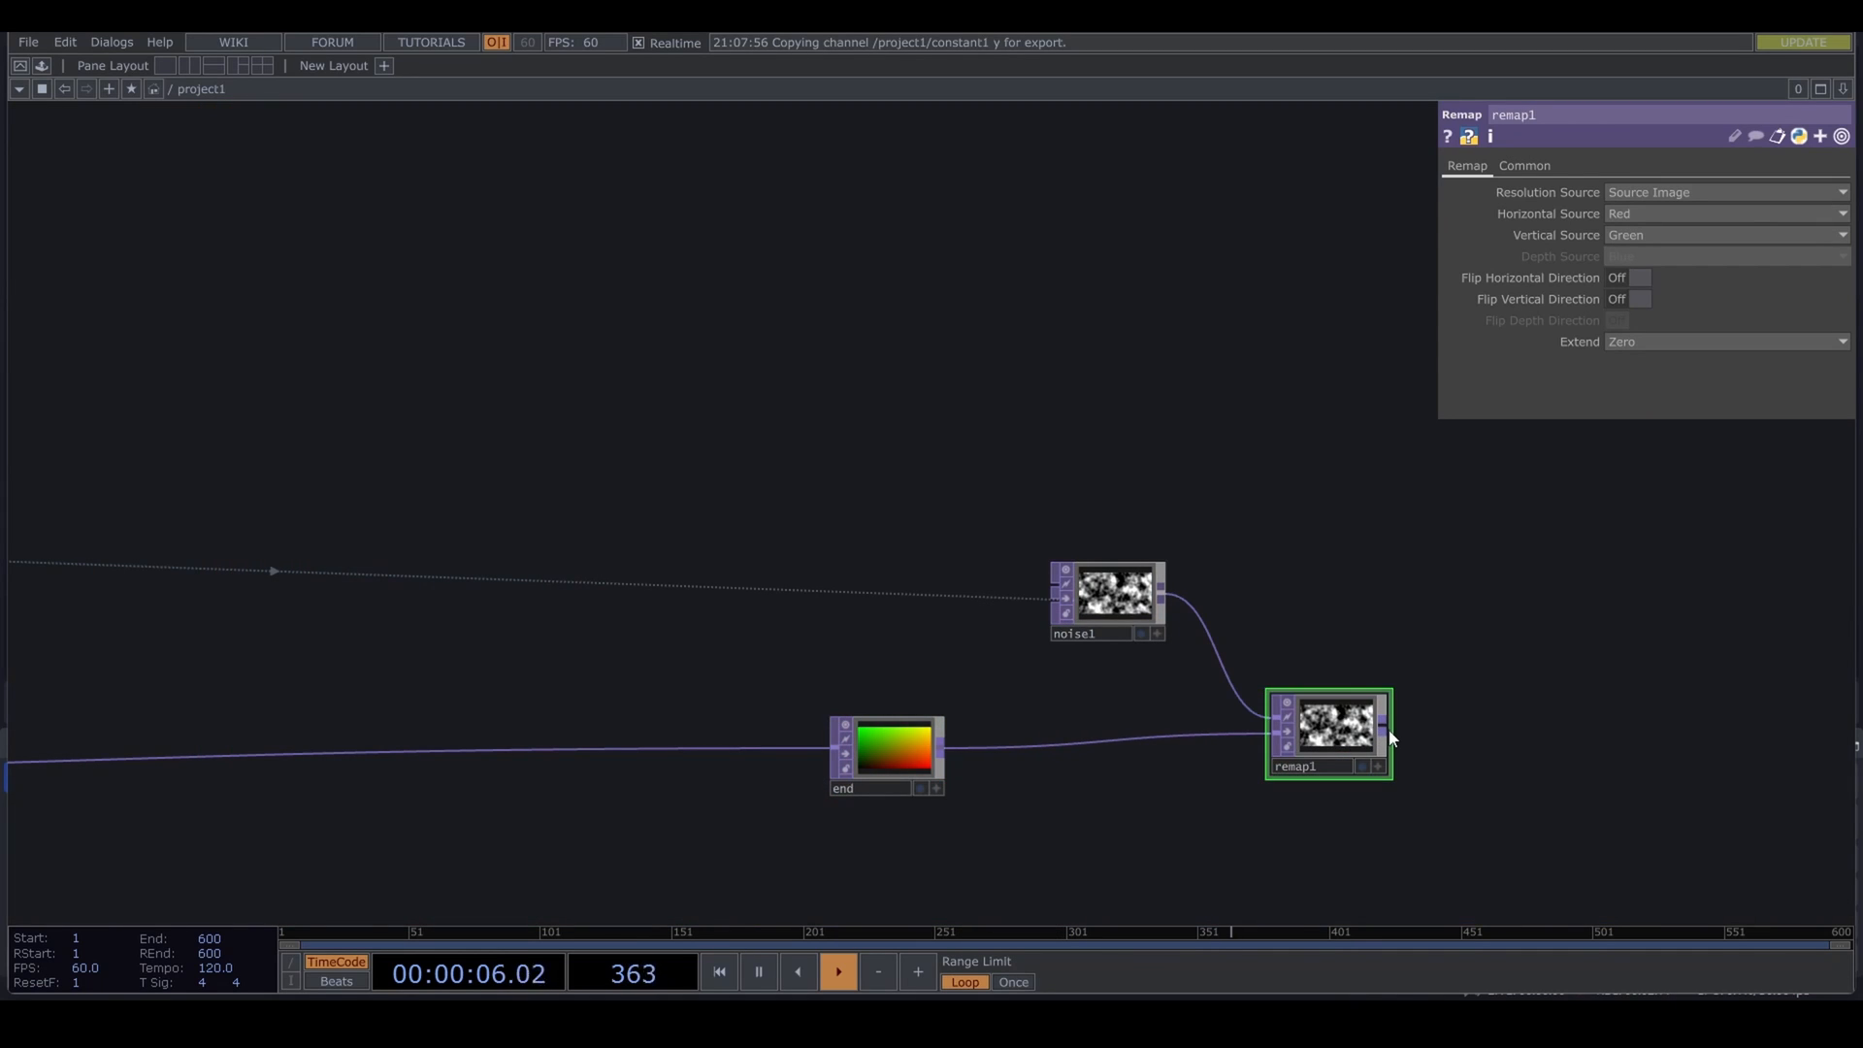
click(1475, 725)
text(nu)
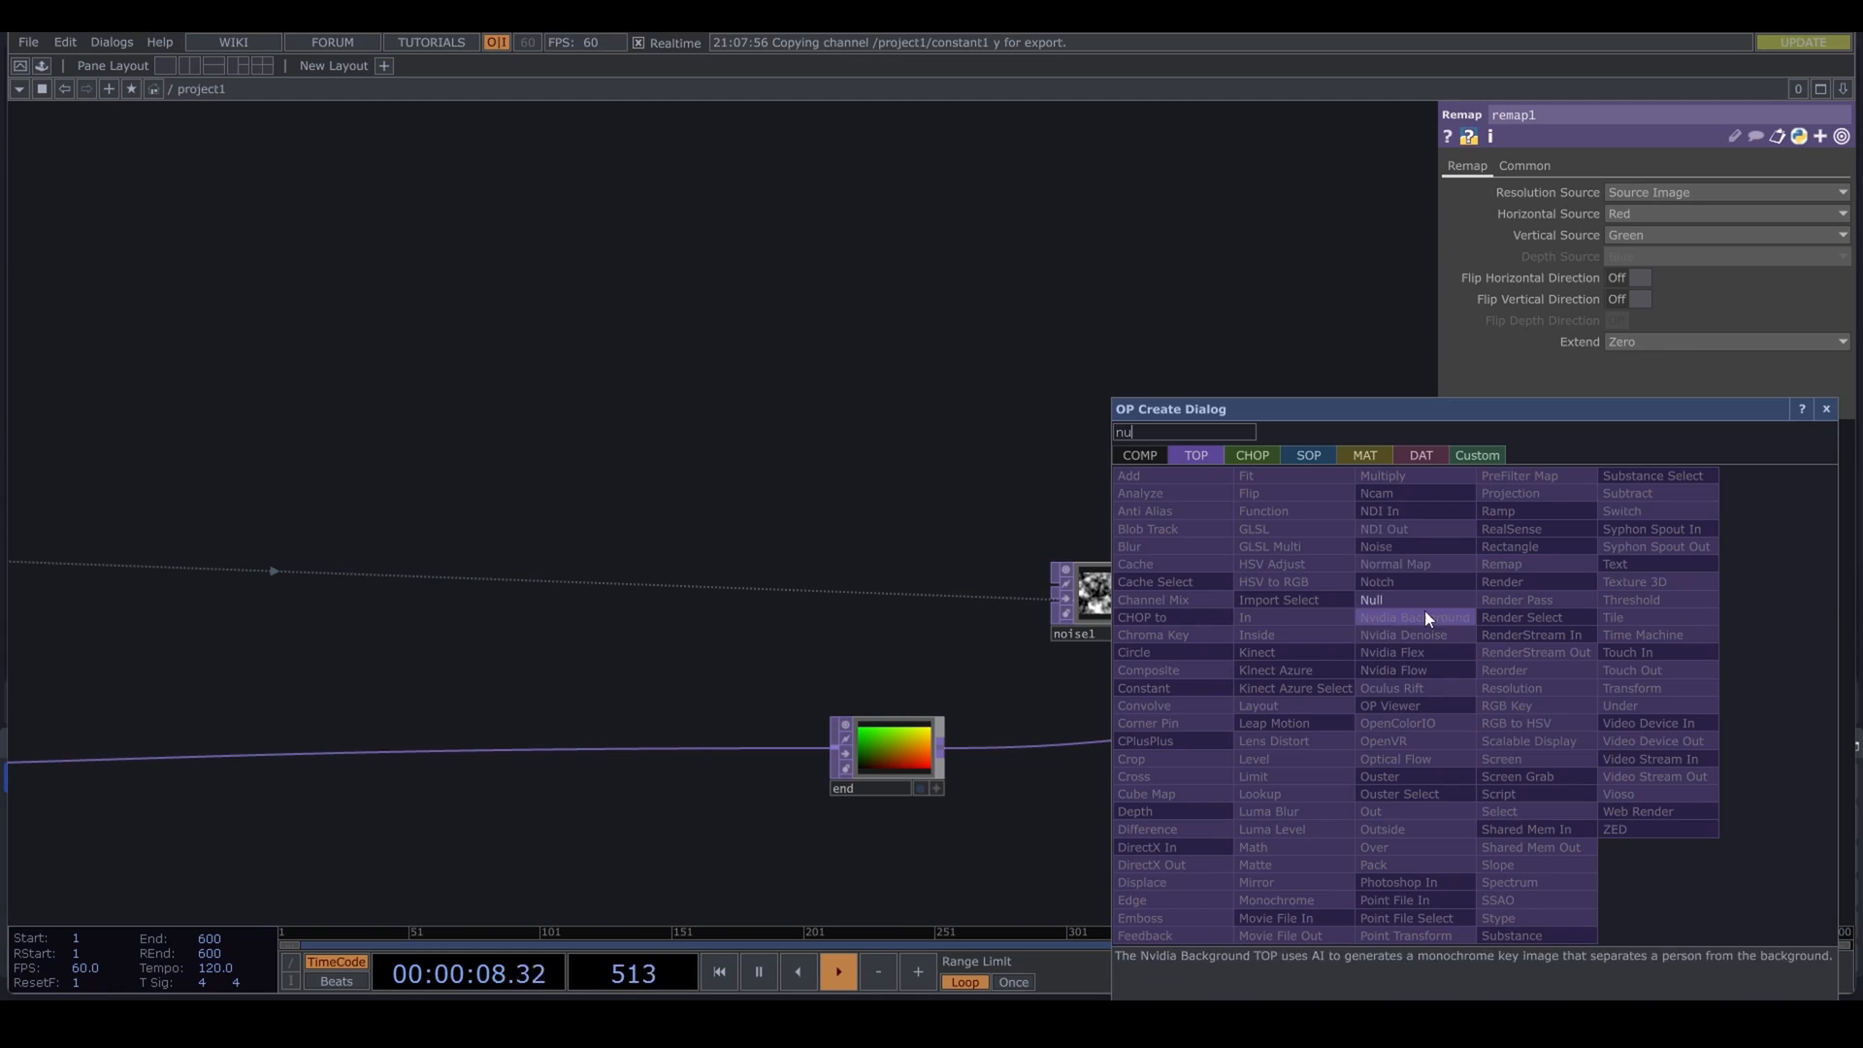
click(1423, 606)
click(1504, 741)
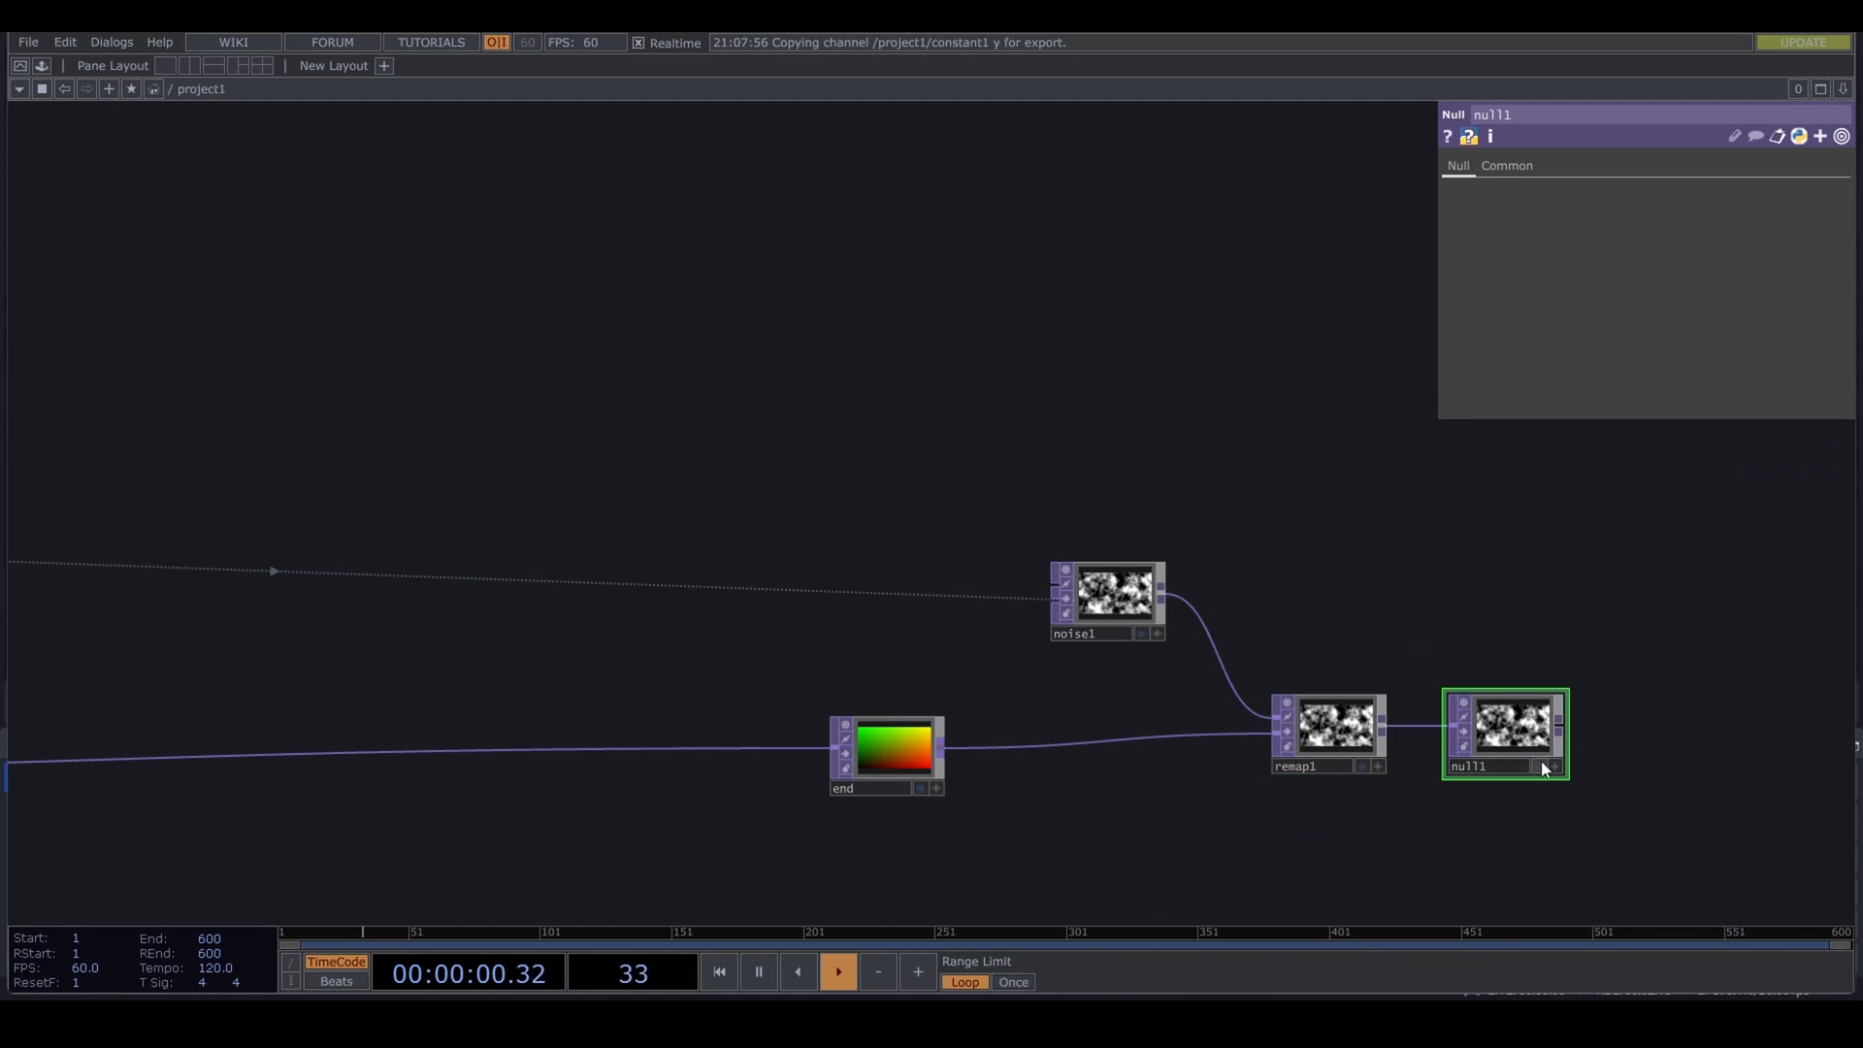
click(1539, 767)
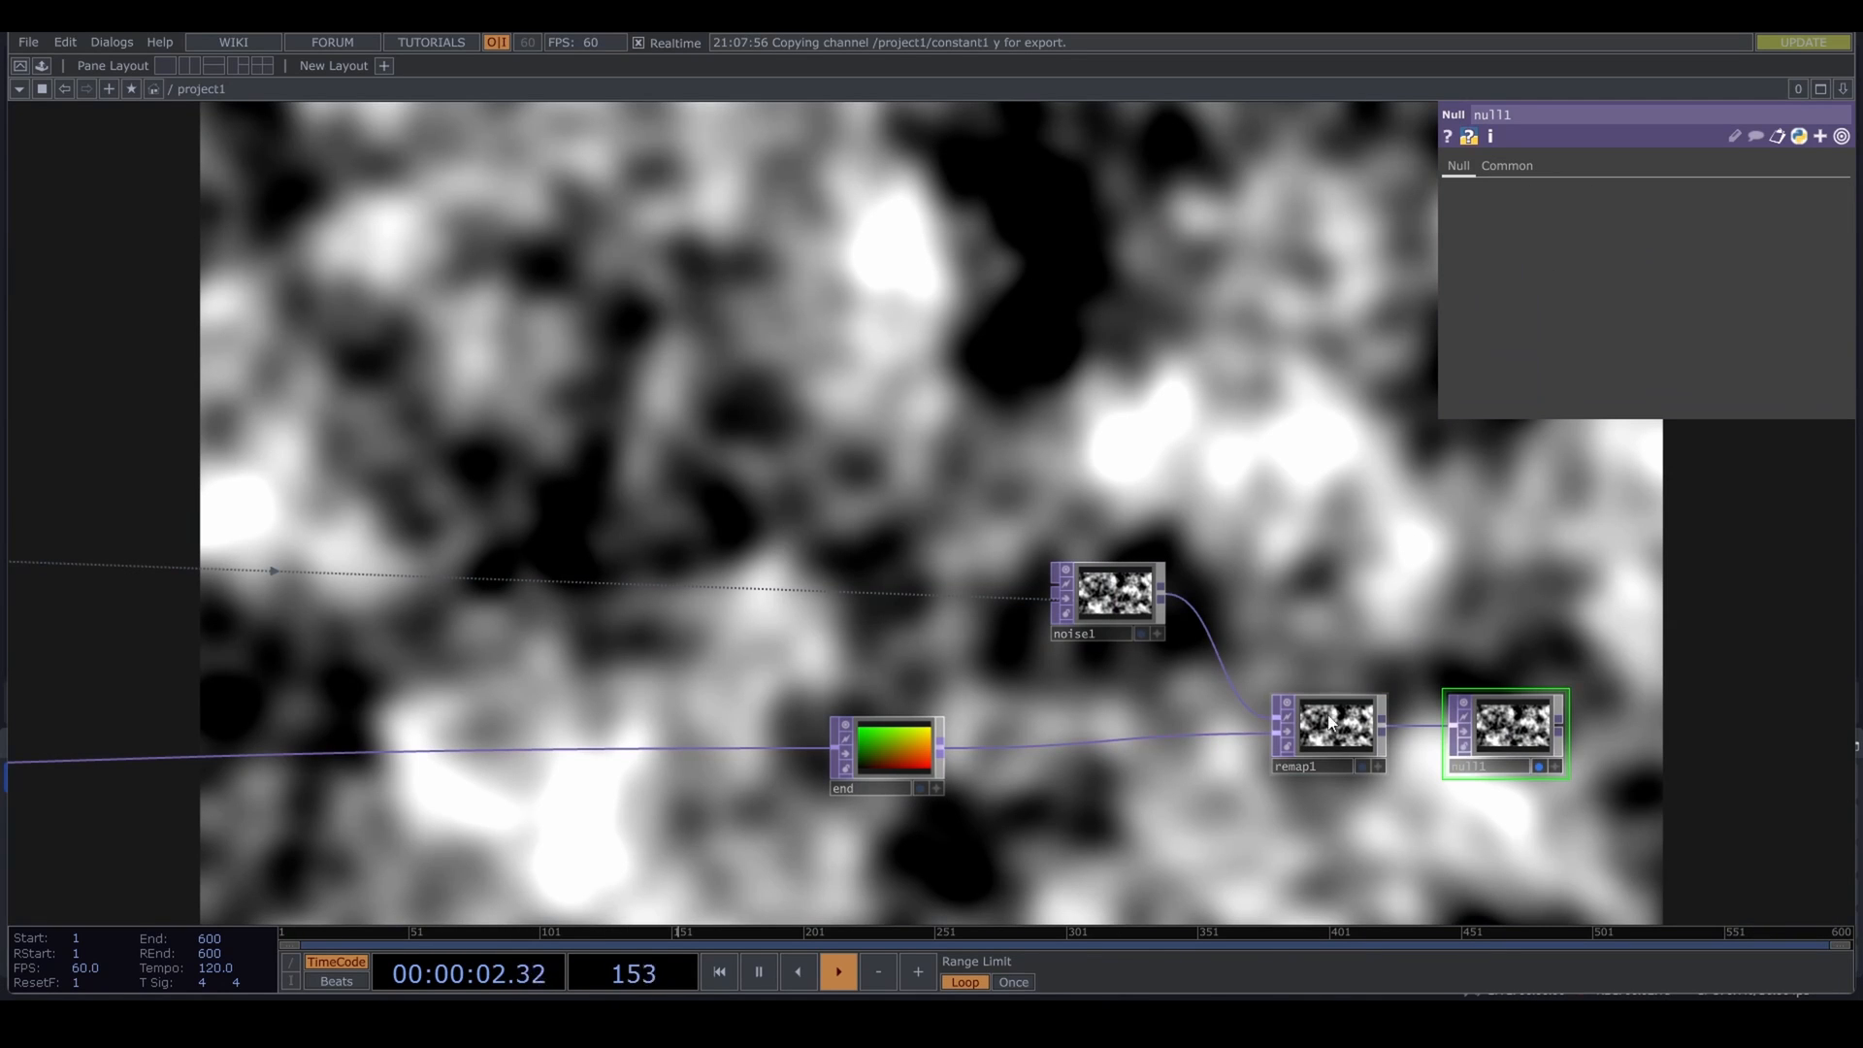
Step: Nudge the Noise TOP slightly upward and set its noise type to Perlin 3D (GPU)
drag(1151, 618, 1152, 595)
click(1139, 615)
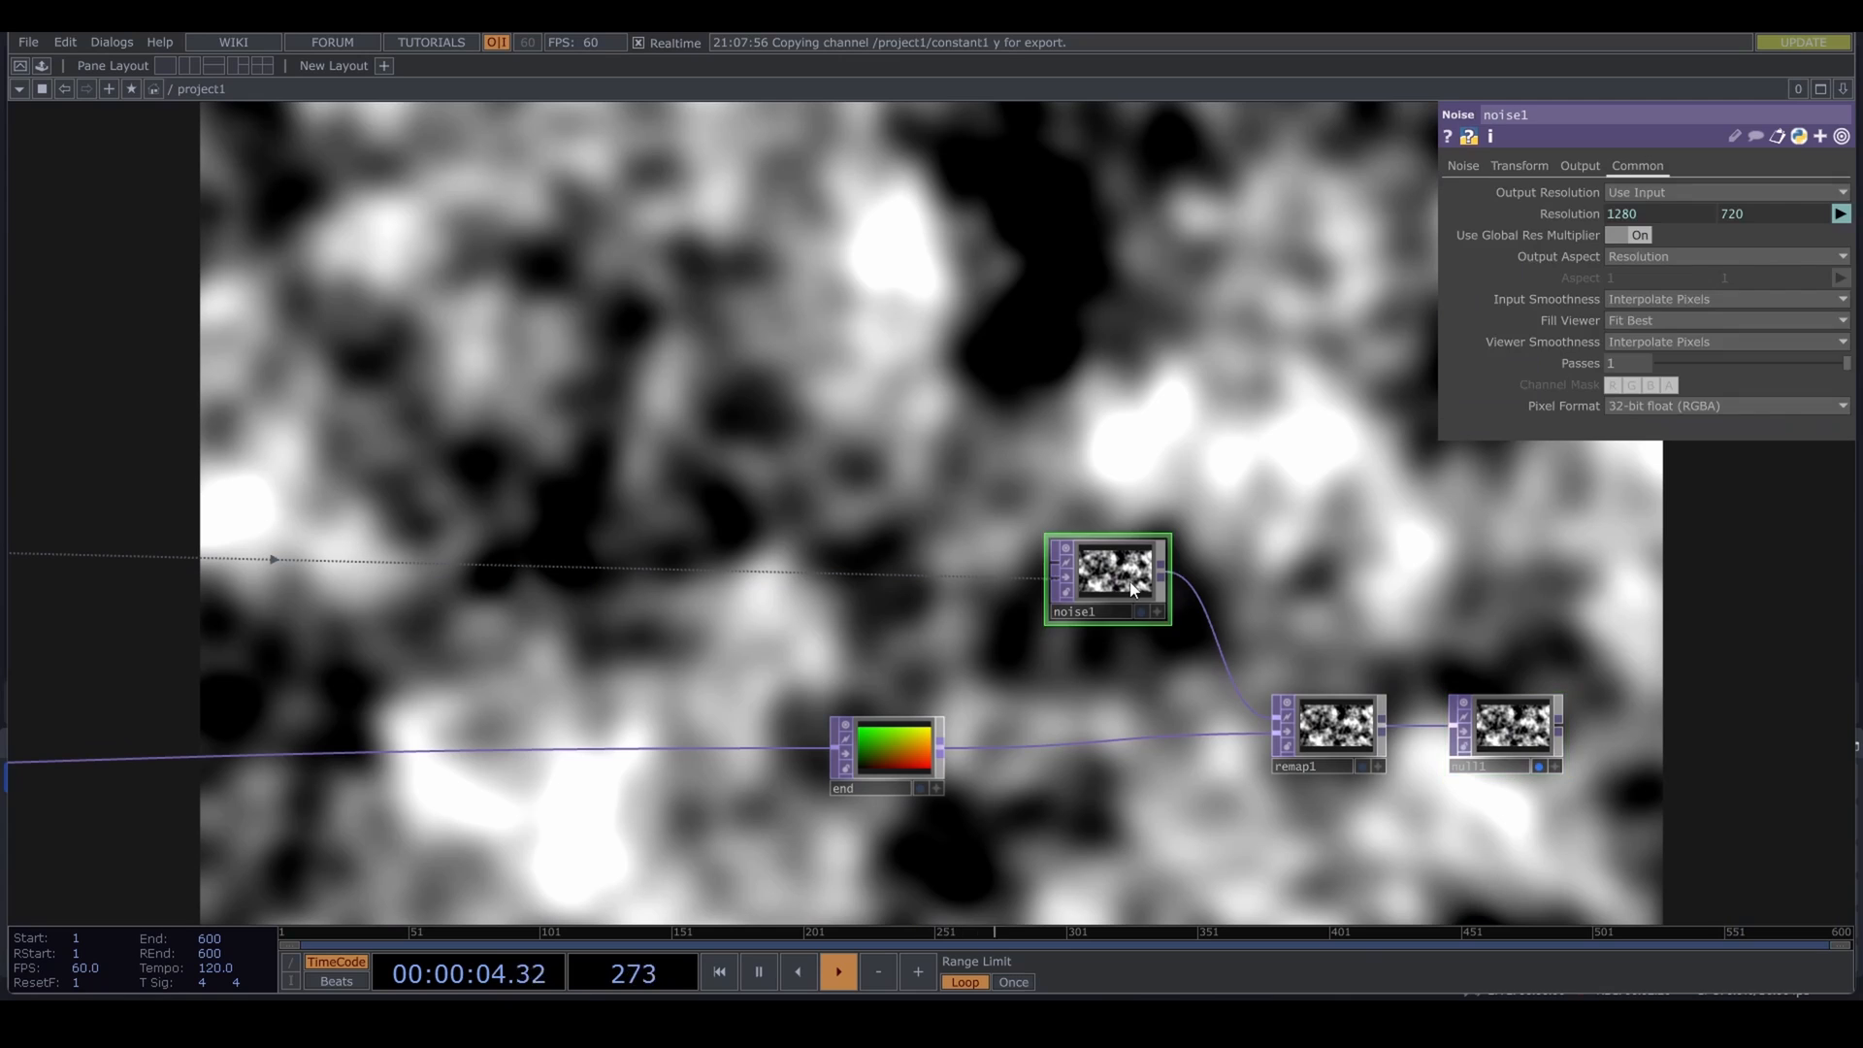
click(1459, 172)
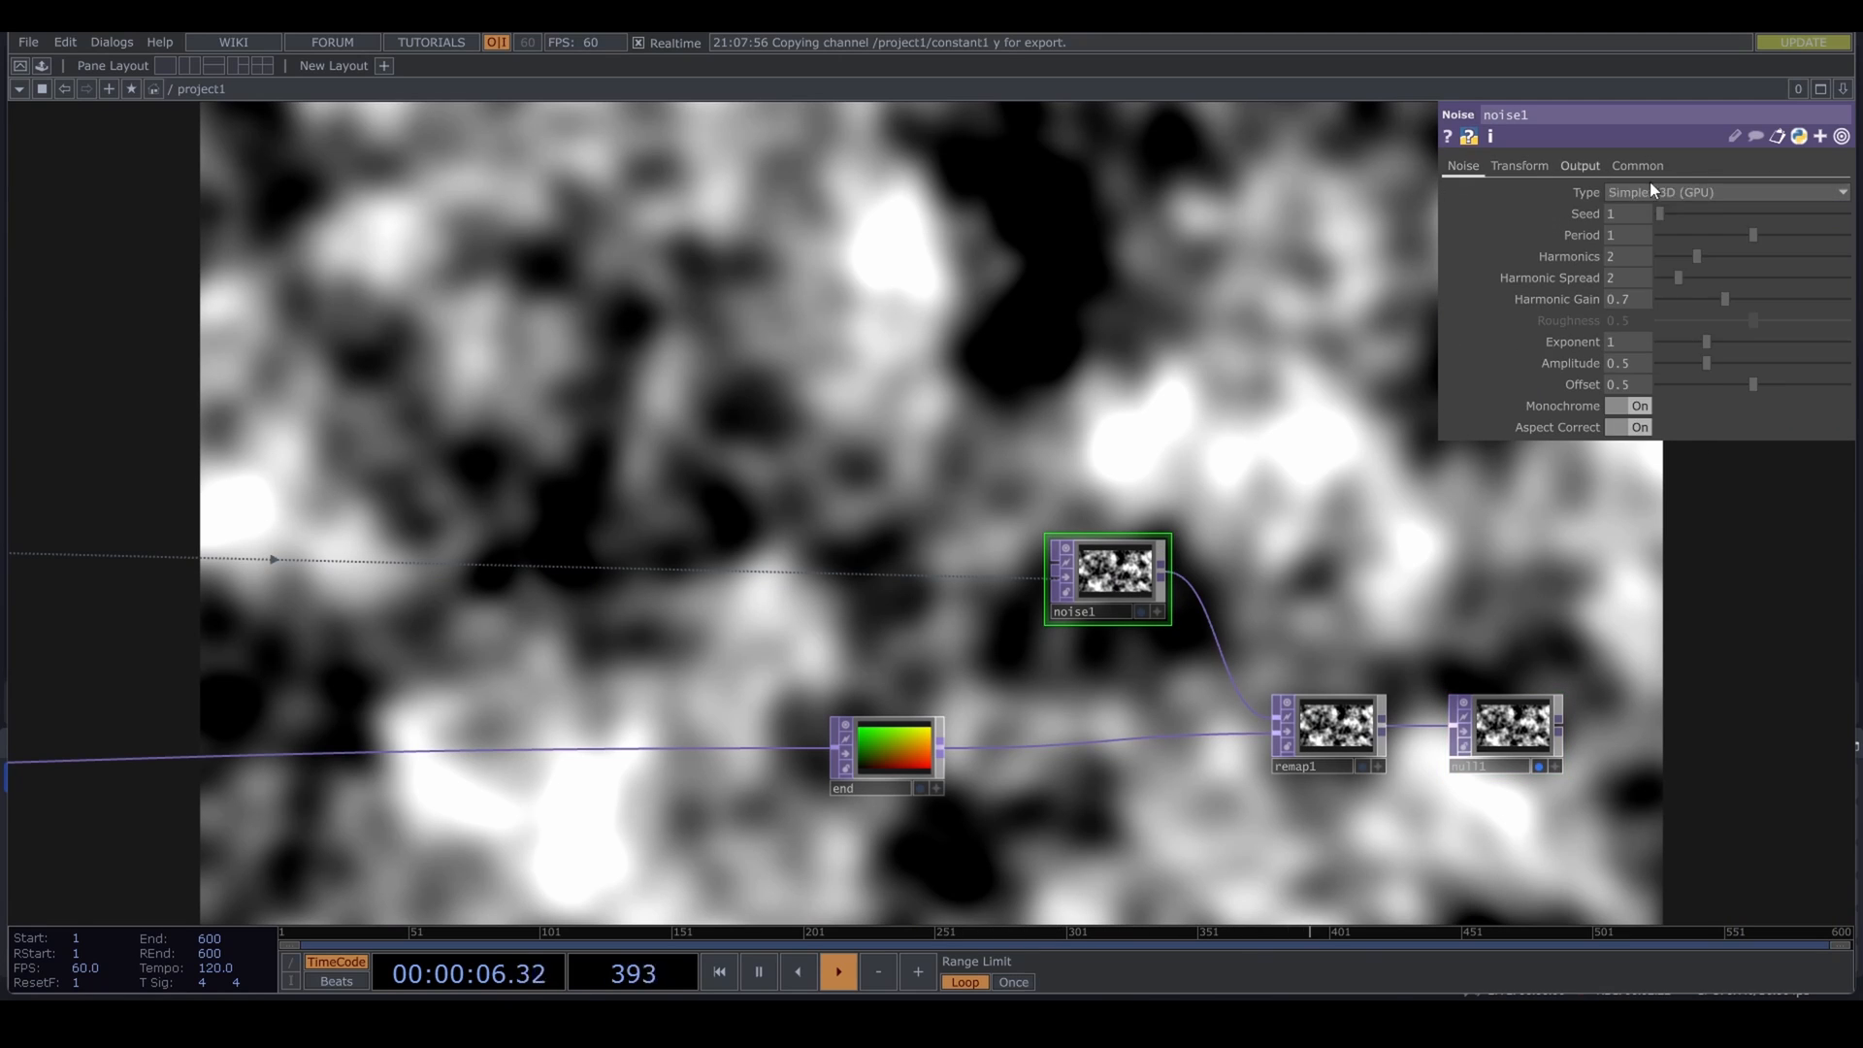
click(1663, 194)
click(1680, 232)
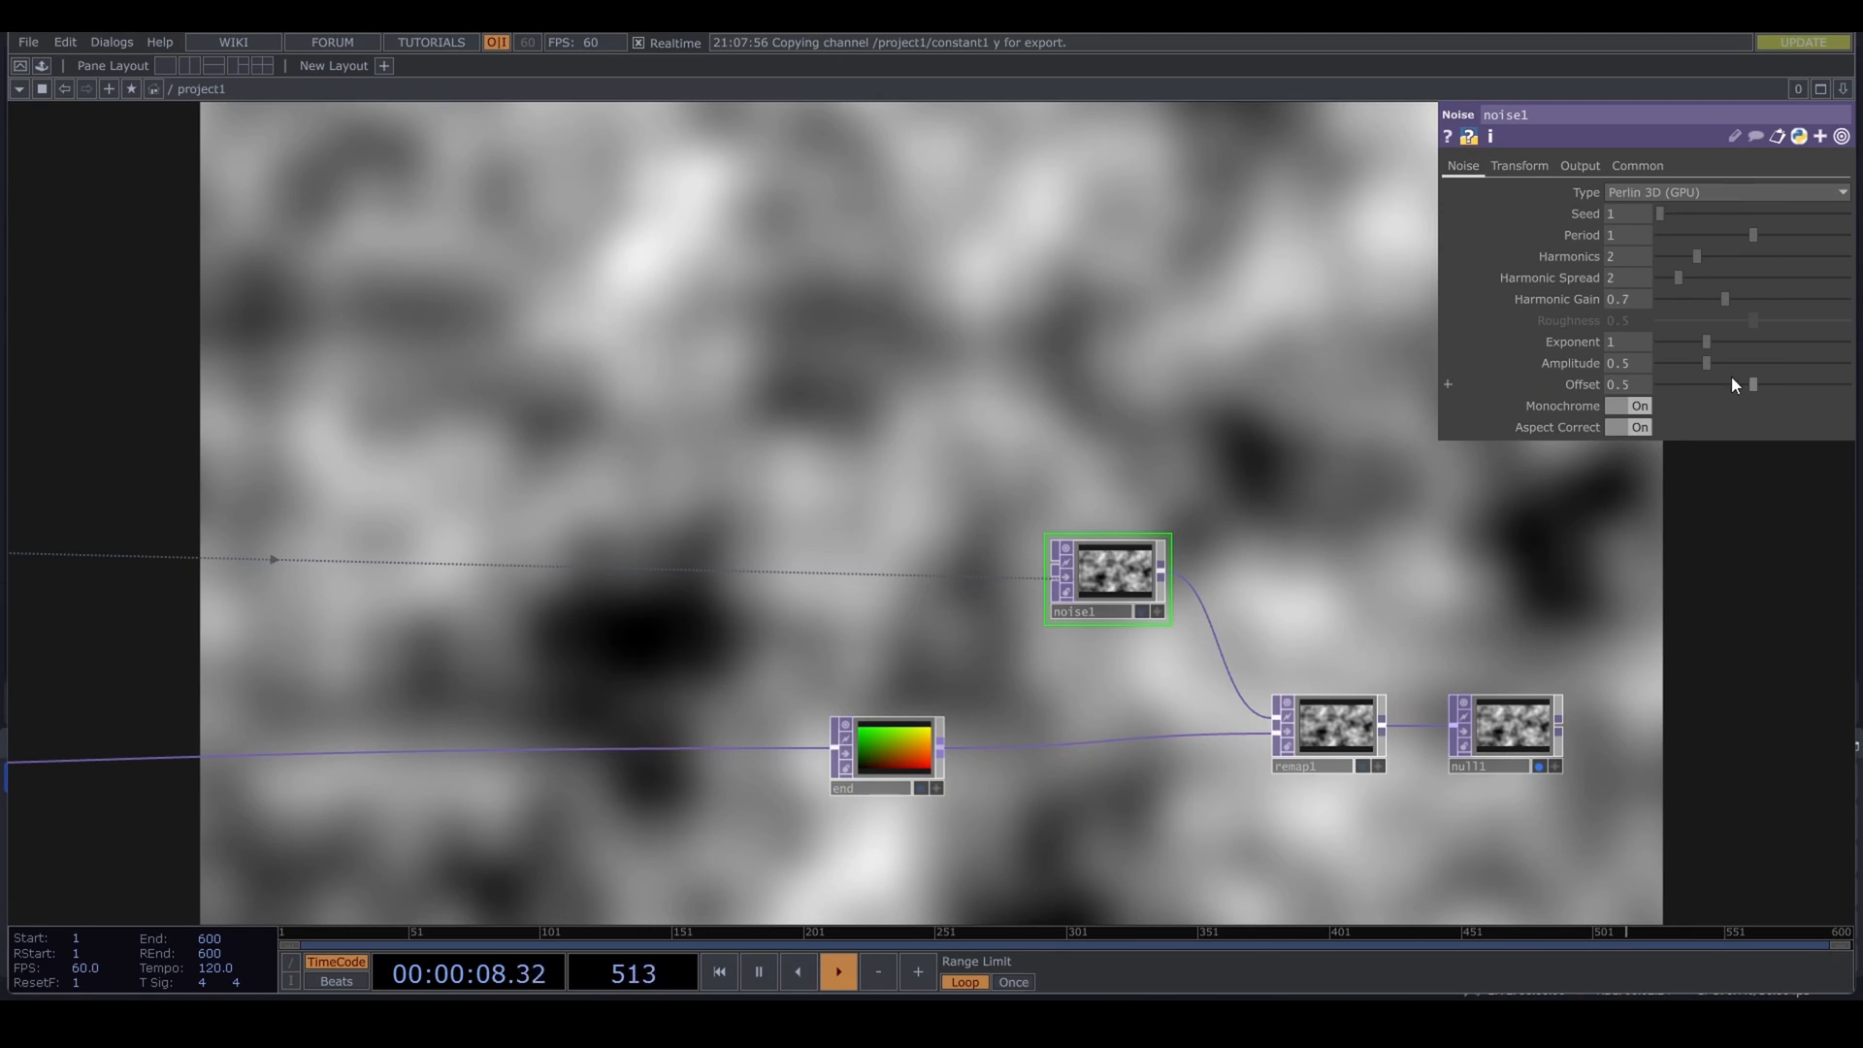
Step: Insert a Feedback TOP on the wire between the Reorder TOP and the end null
drag(1342, 595, 1419, 504)
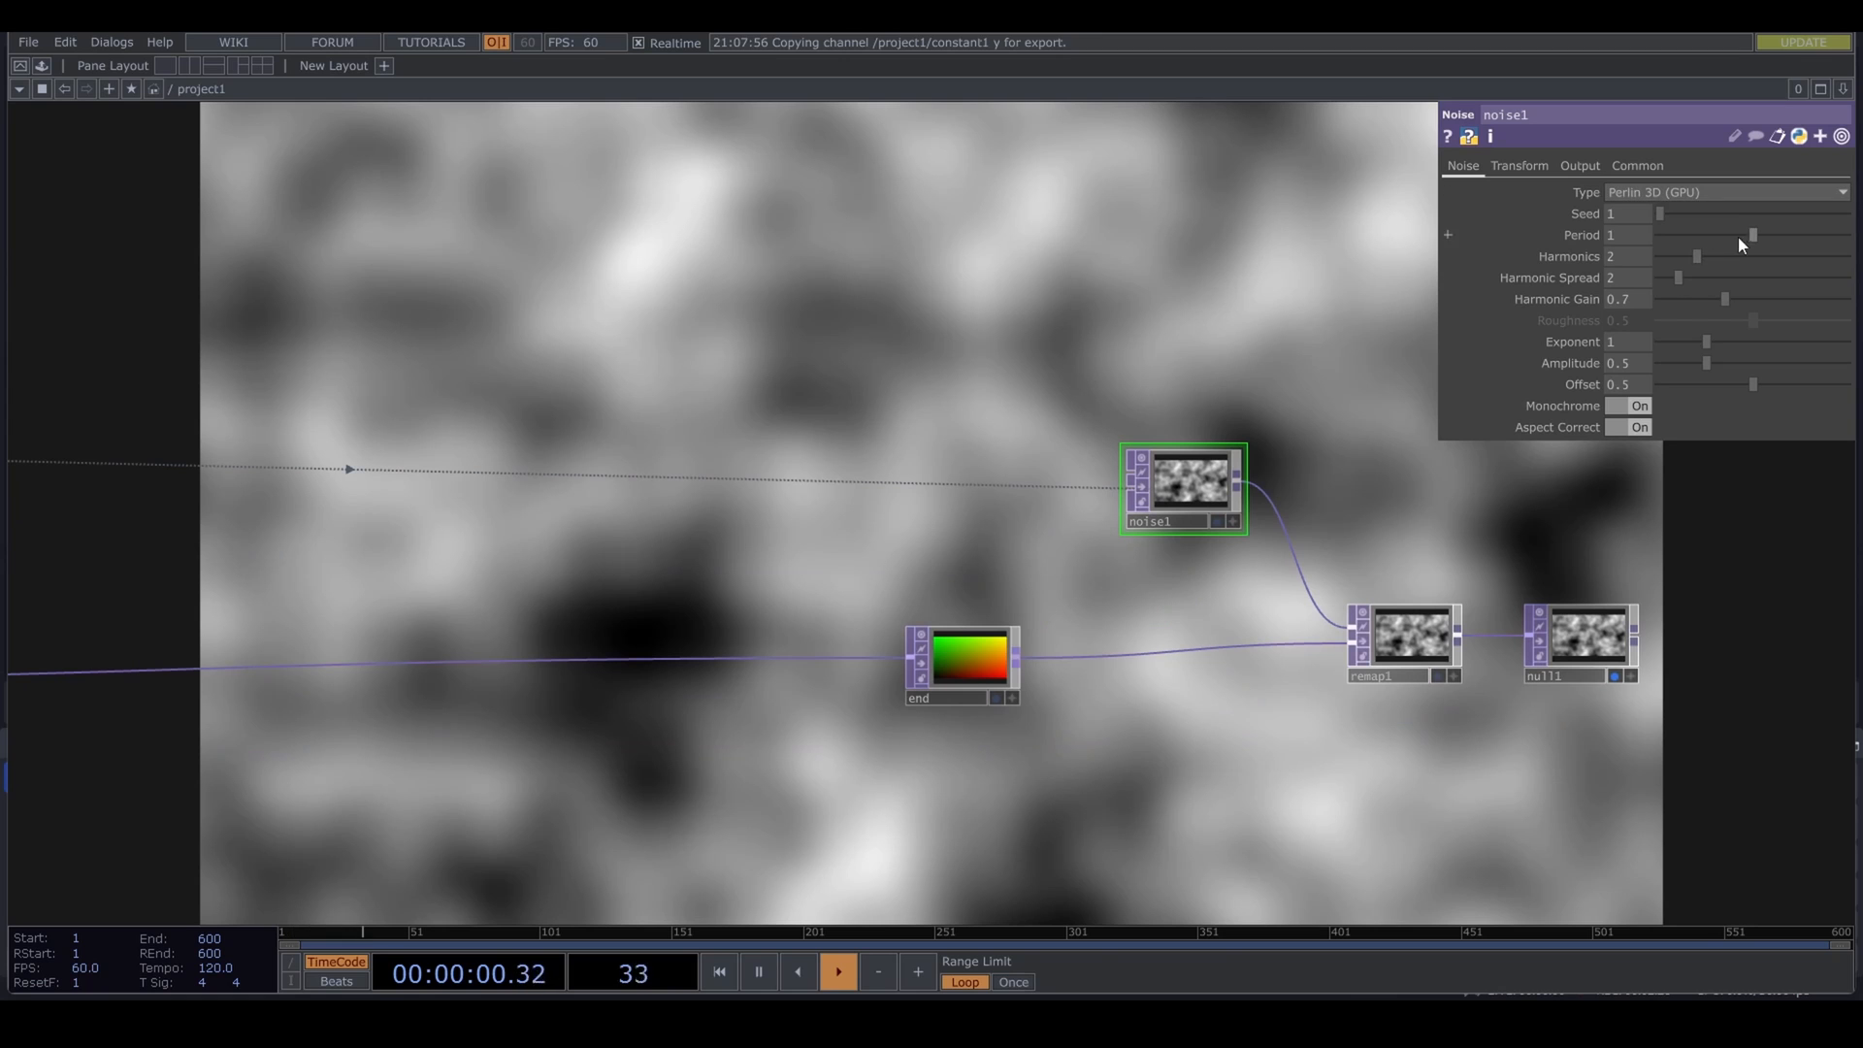
scroll(1407, 640, up, 5)
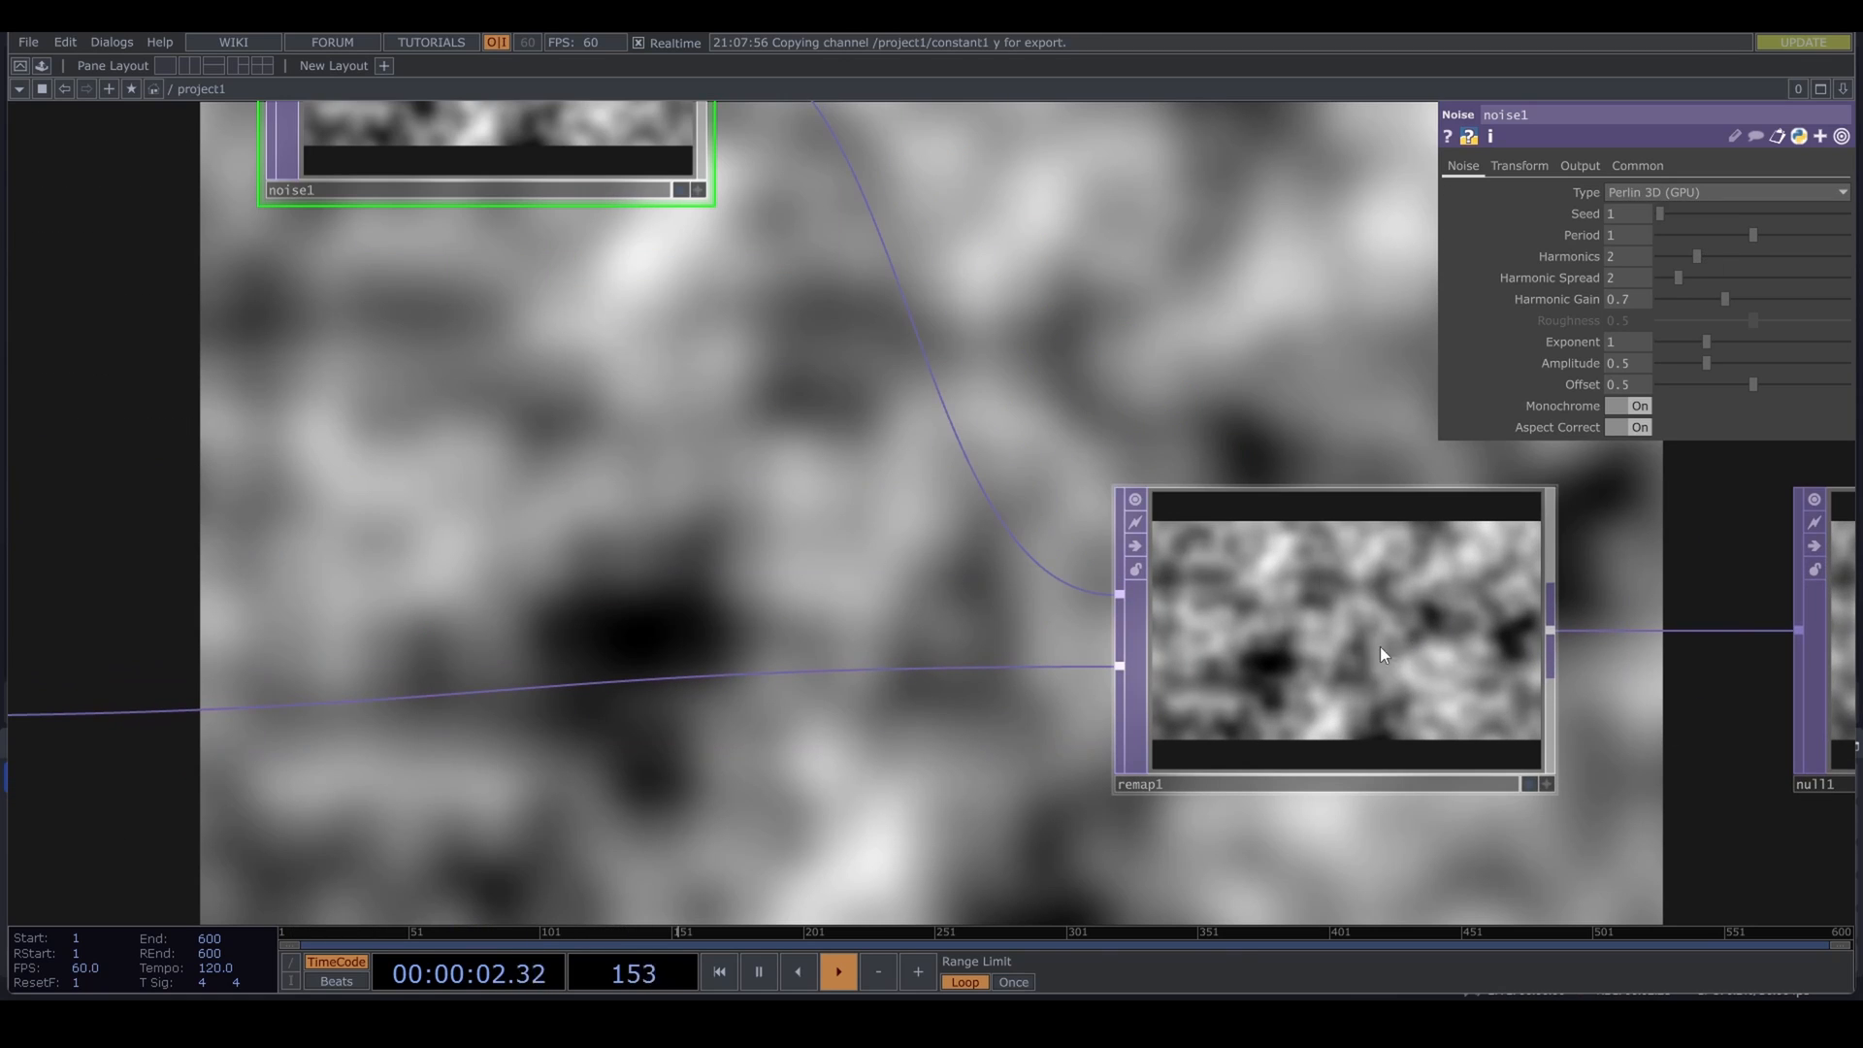
scroll(1347, 685, down, 10)
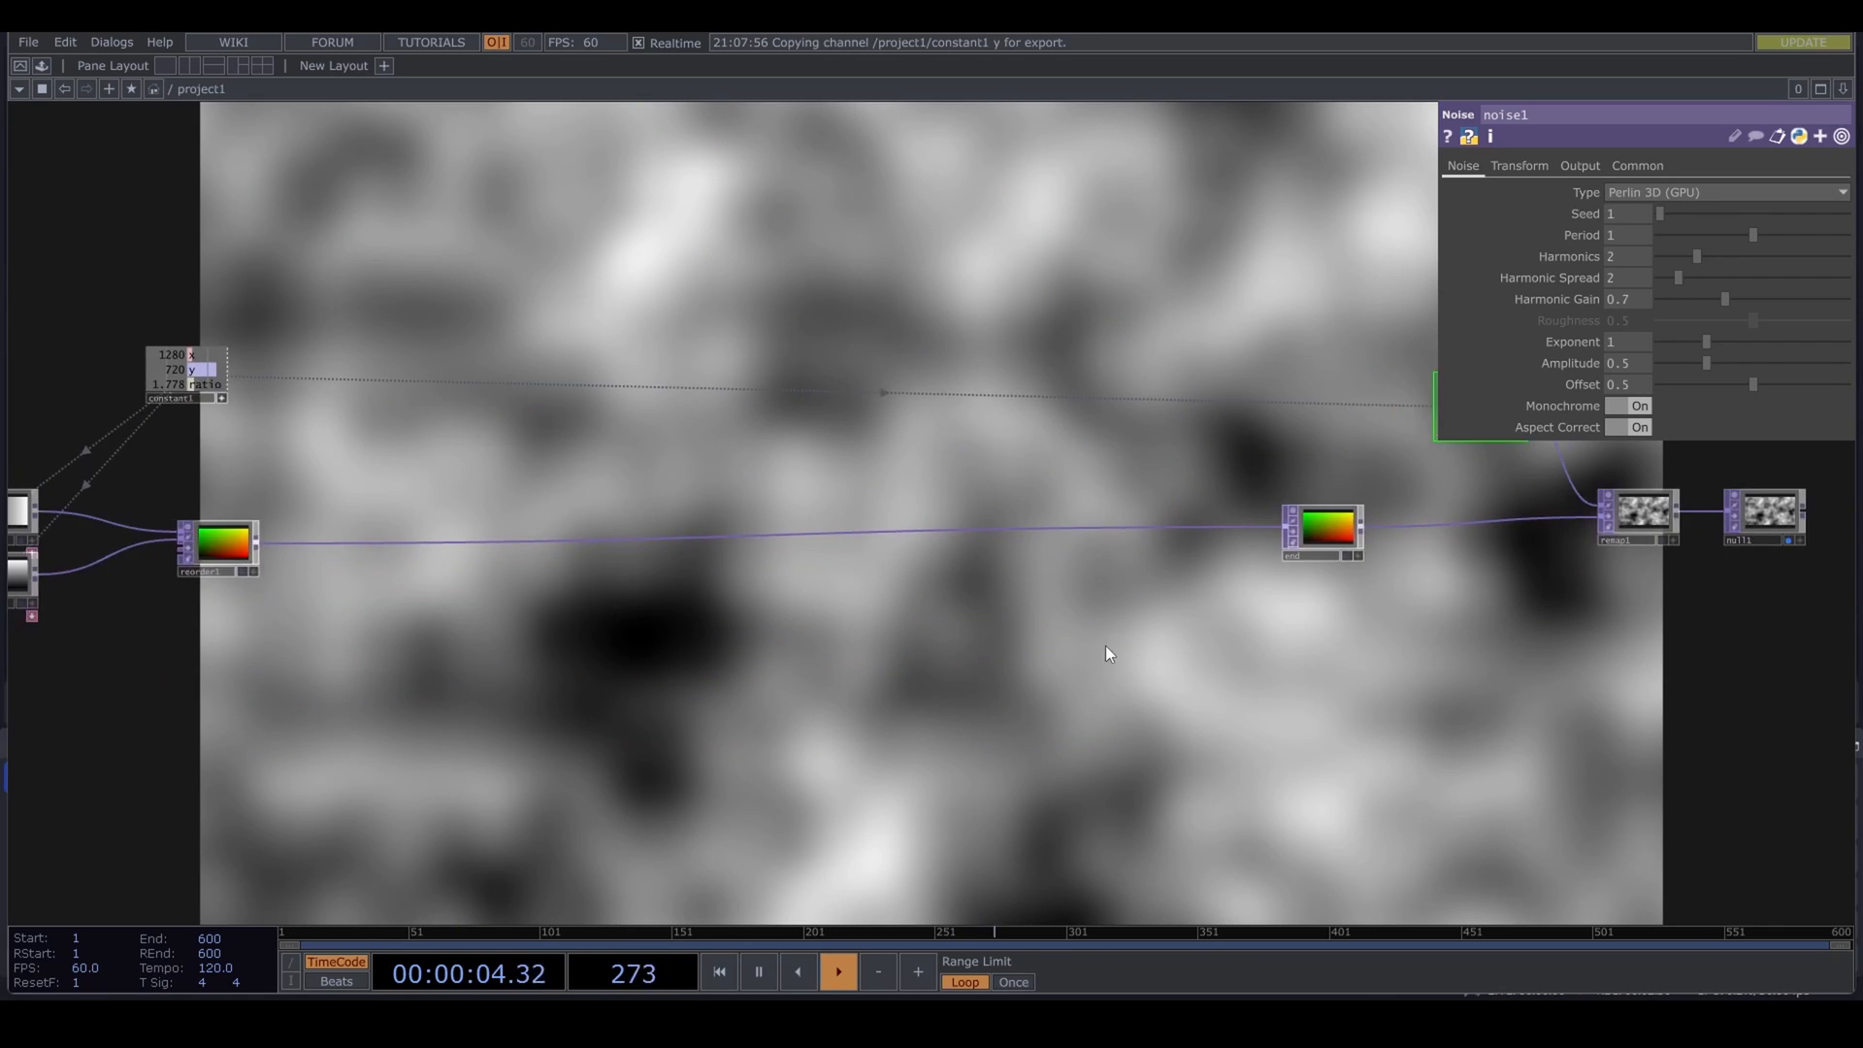
scroll(1104, 645, down, 3)
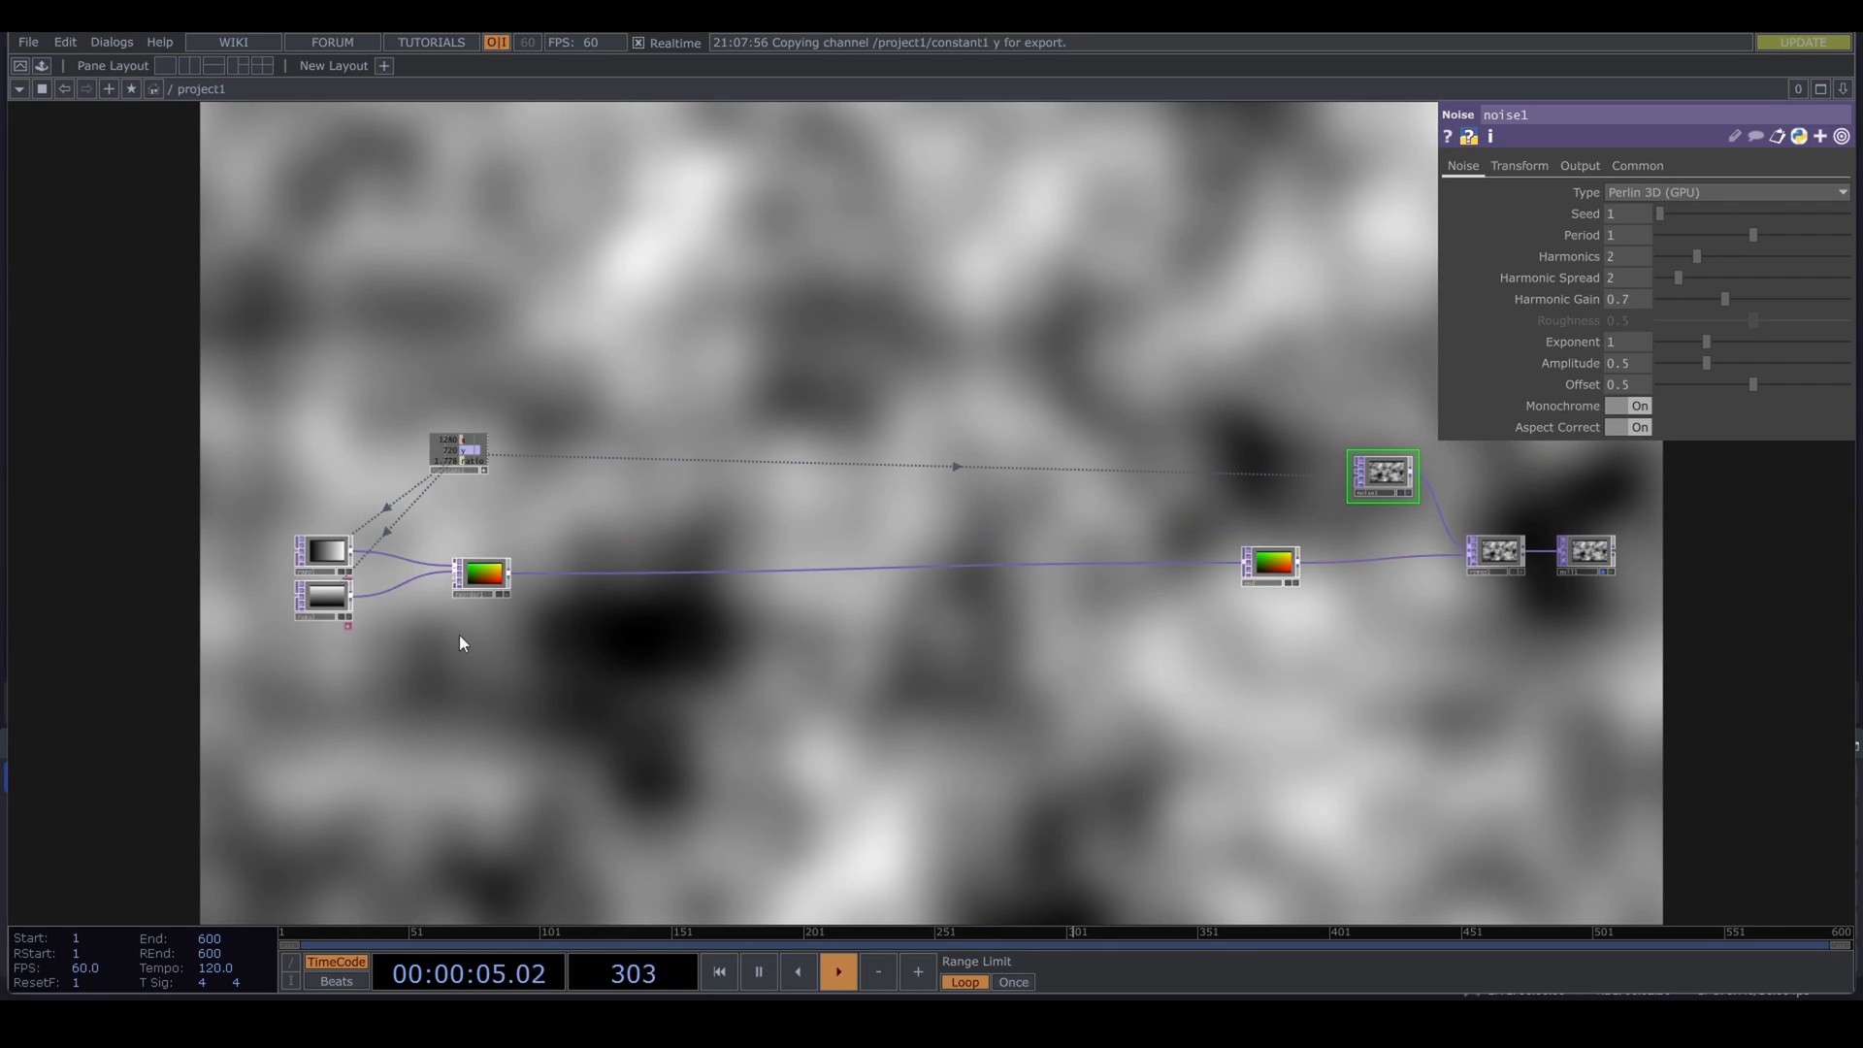
right_click(607, 575)
click(670, 553)
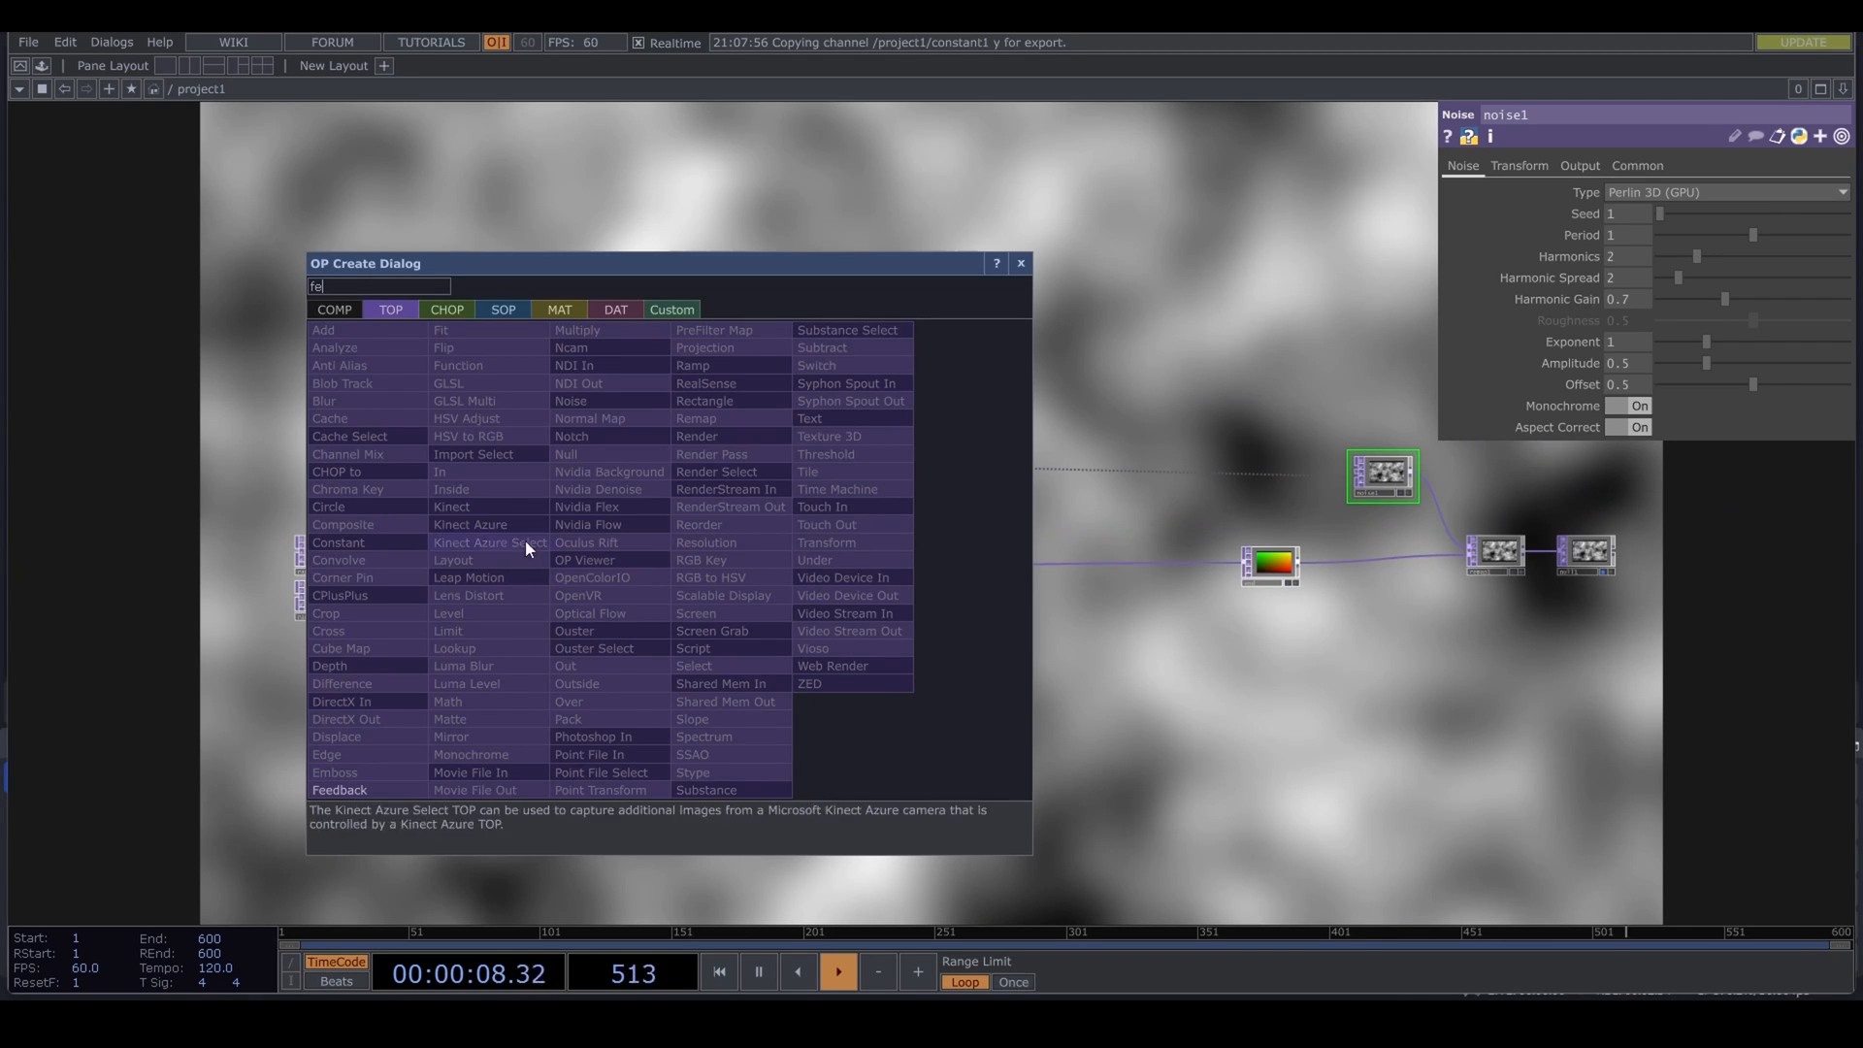
click(399, 803)
click(679, 563)
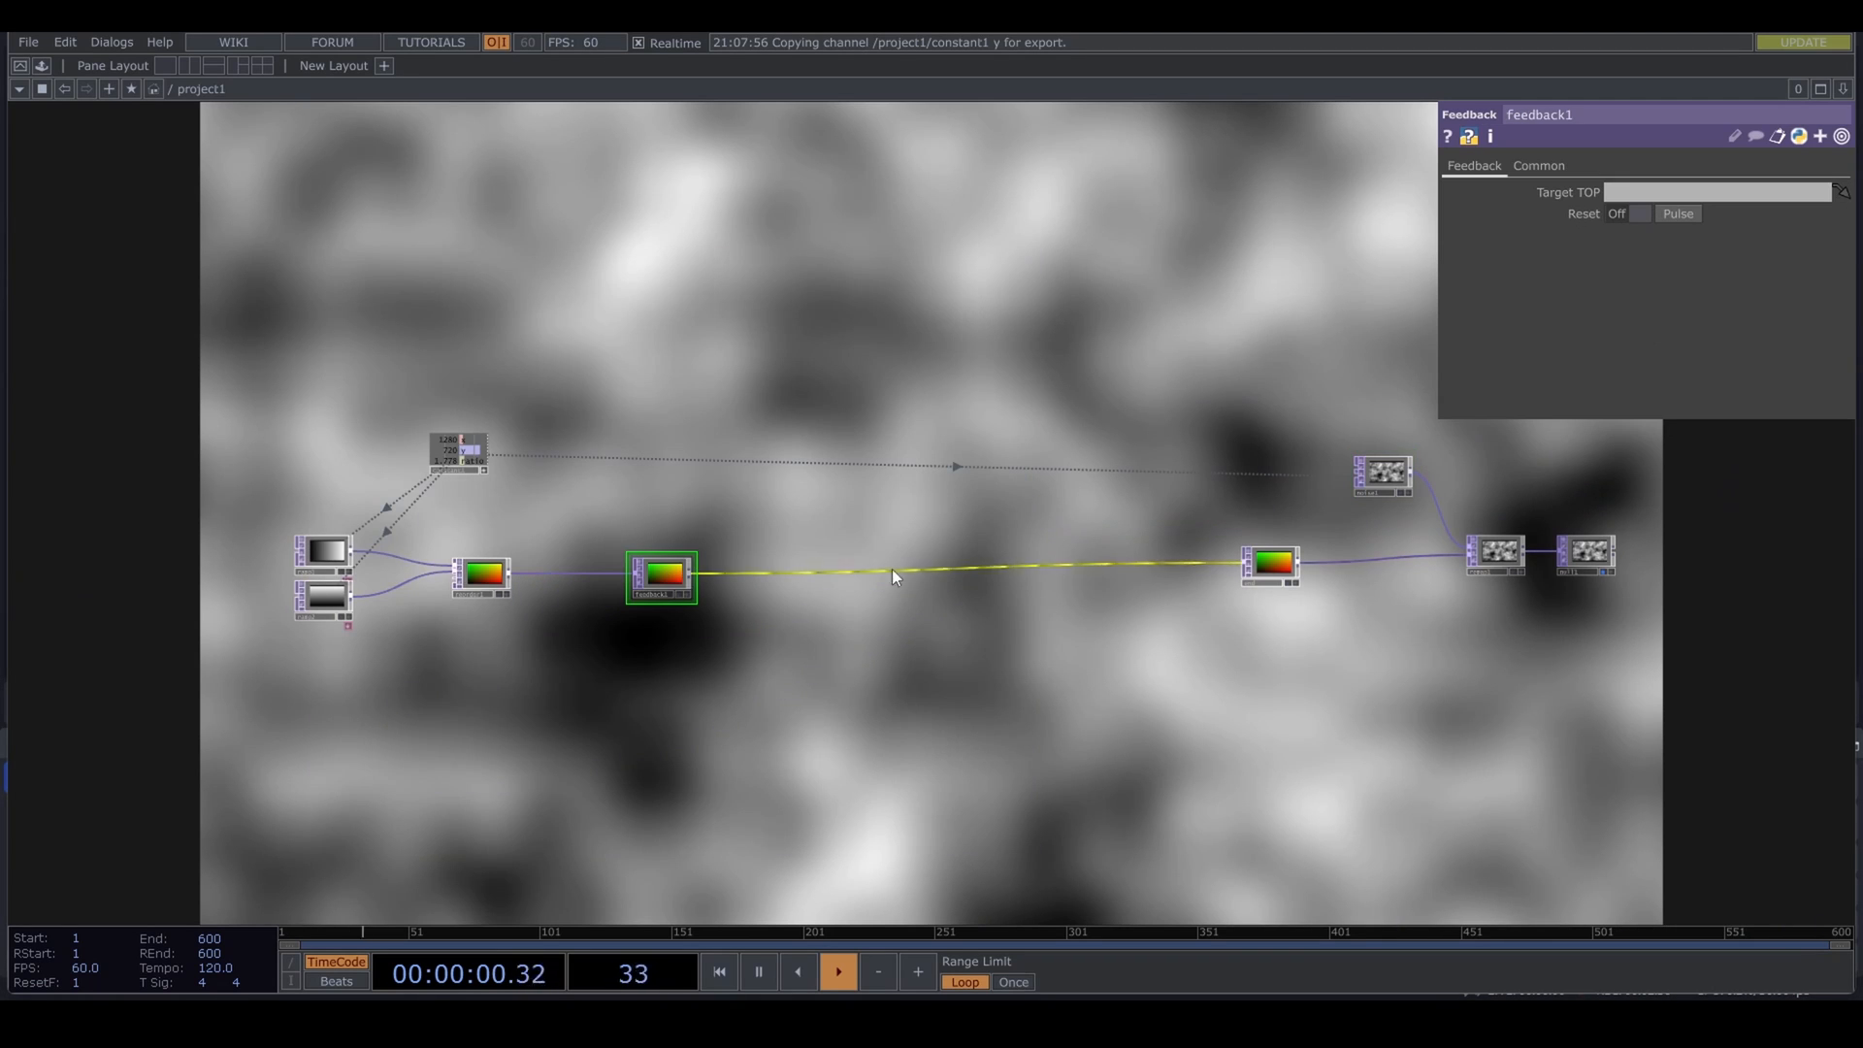
Step: Set the Feedback TOP's Target TOP to the end null
scroll(718, 635, up, 3)
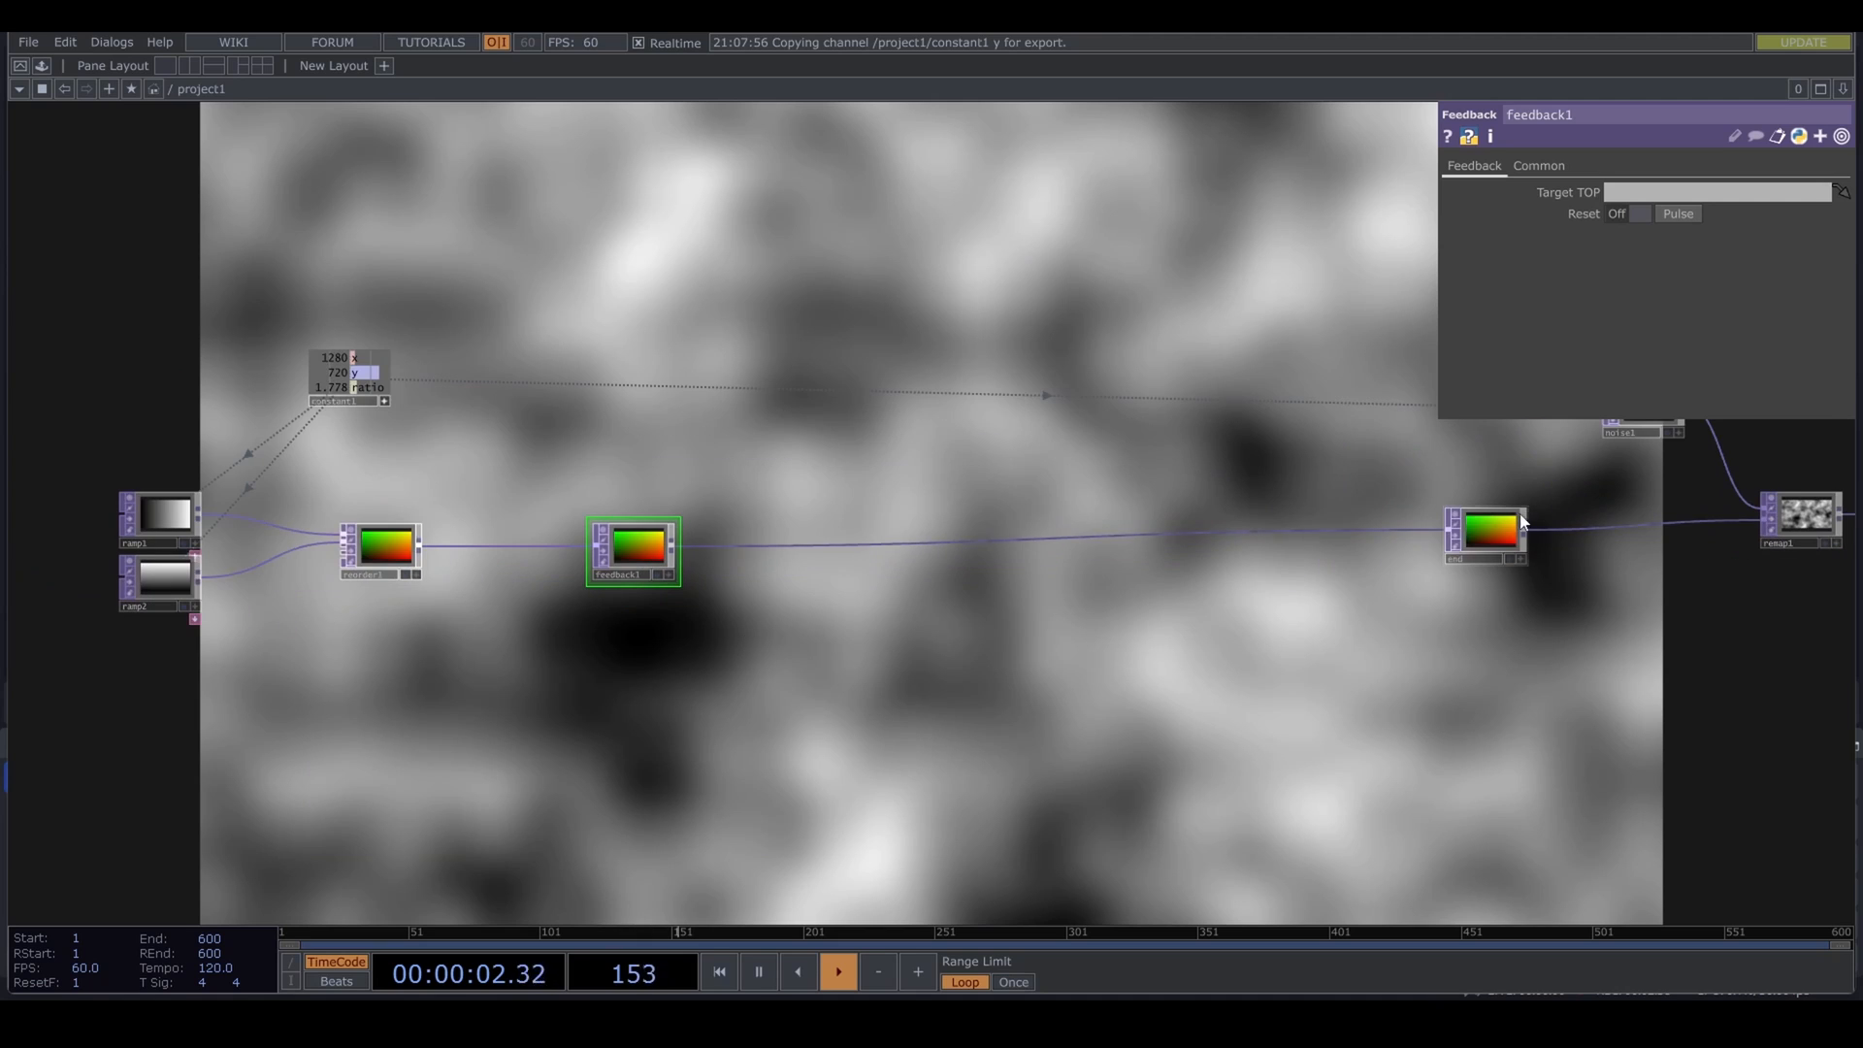
drag(1501, 537, 633, 548)
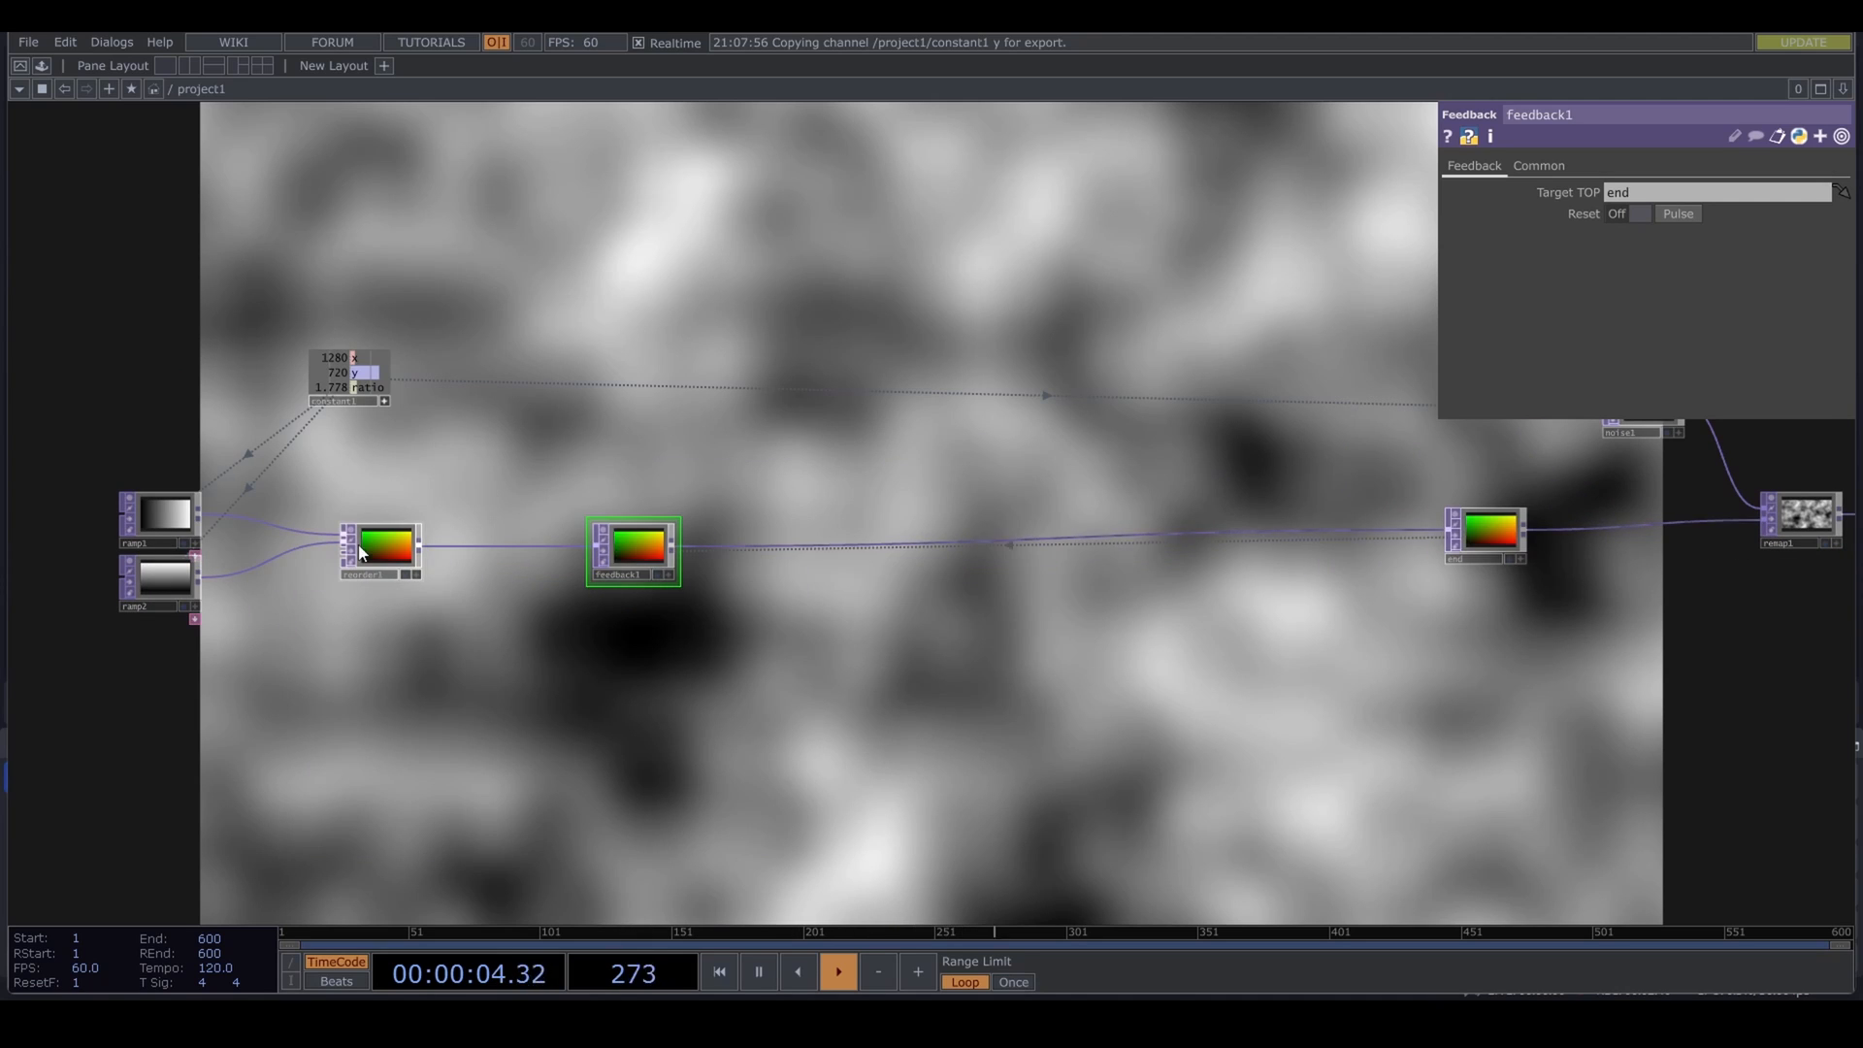
Step: Branch a Math TOP off the Reorder TOP, place it above the Feedback TOP, and set its Multiply to 0.008
click(418, 540)
click(621, 476)
text(m)
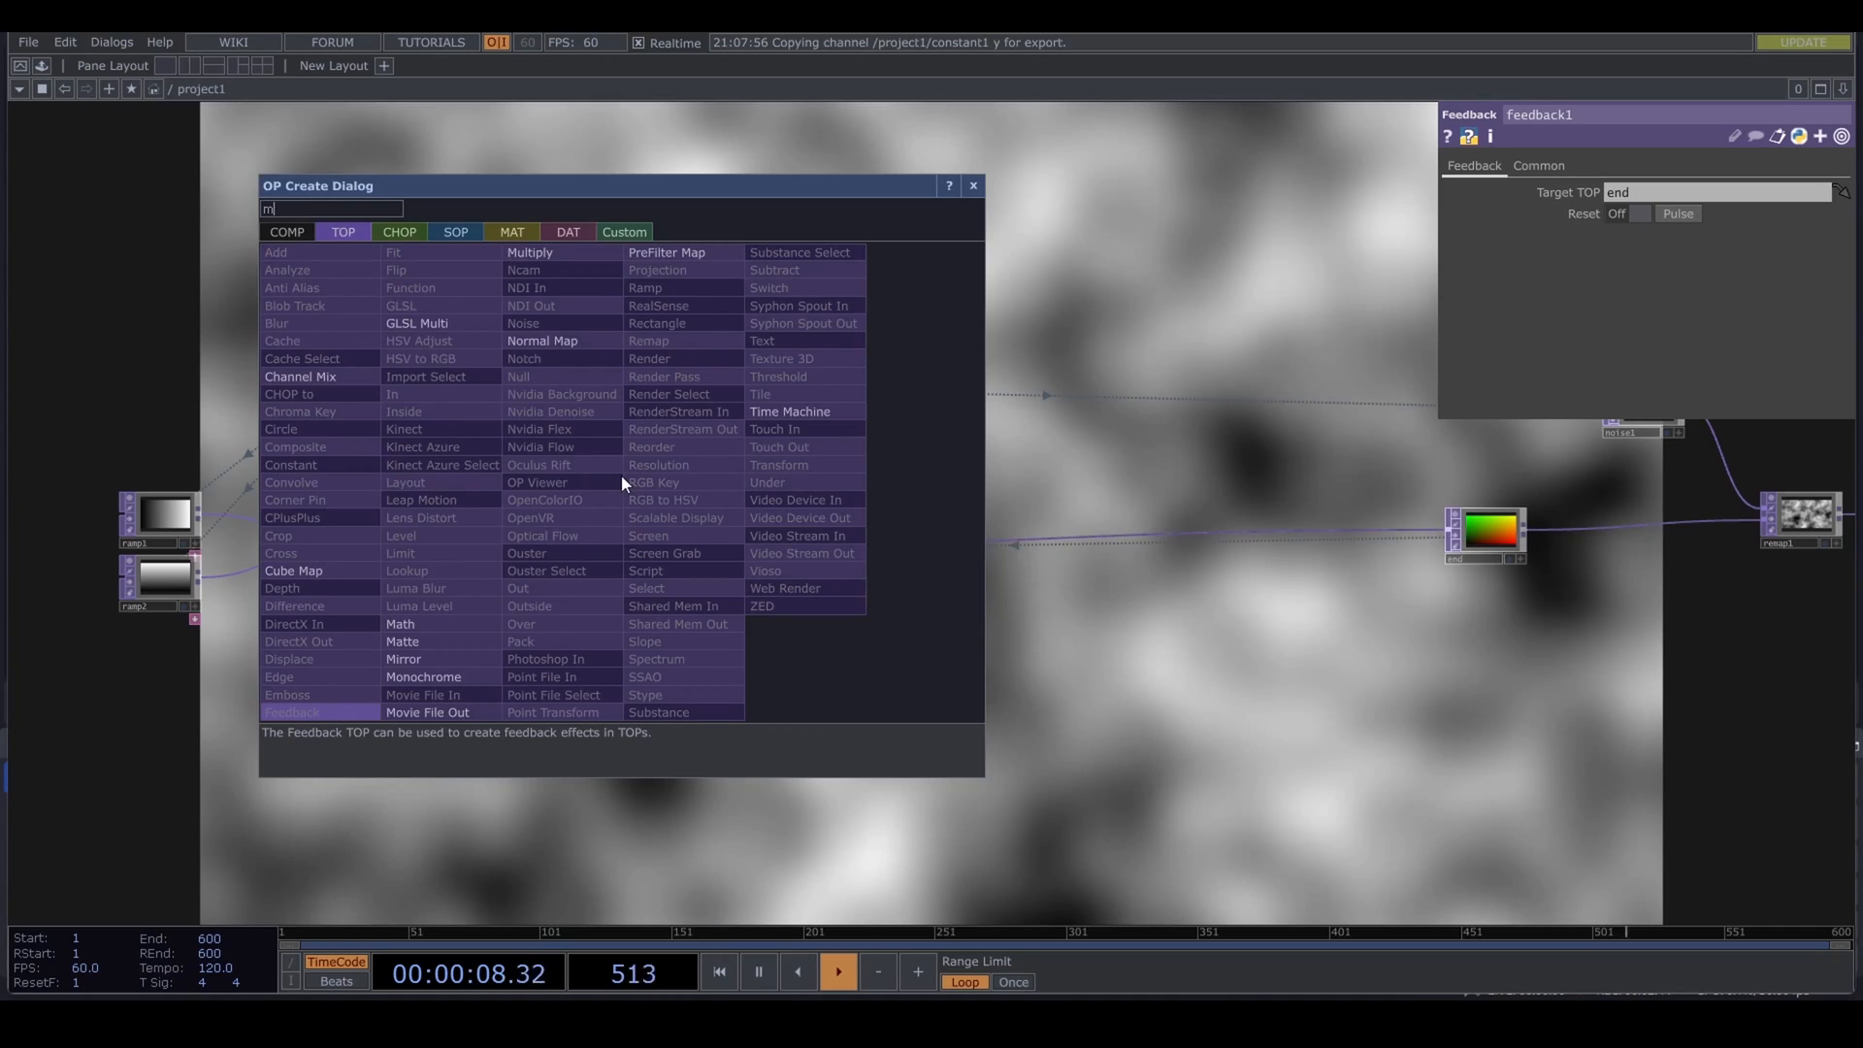
text(ath)
click(407, 623)
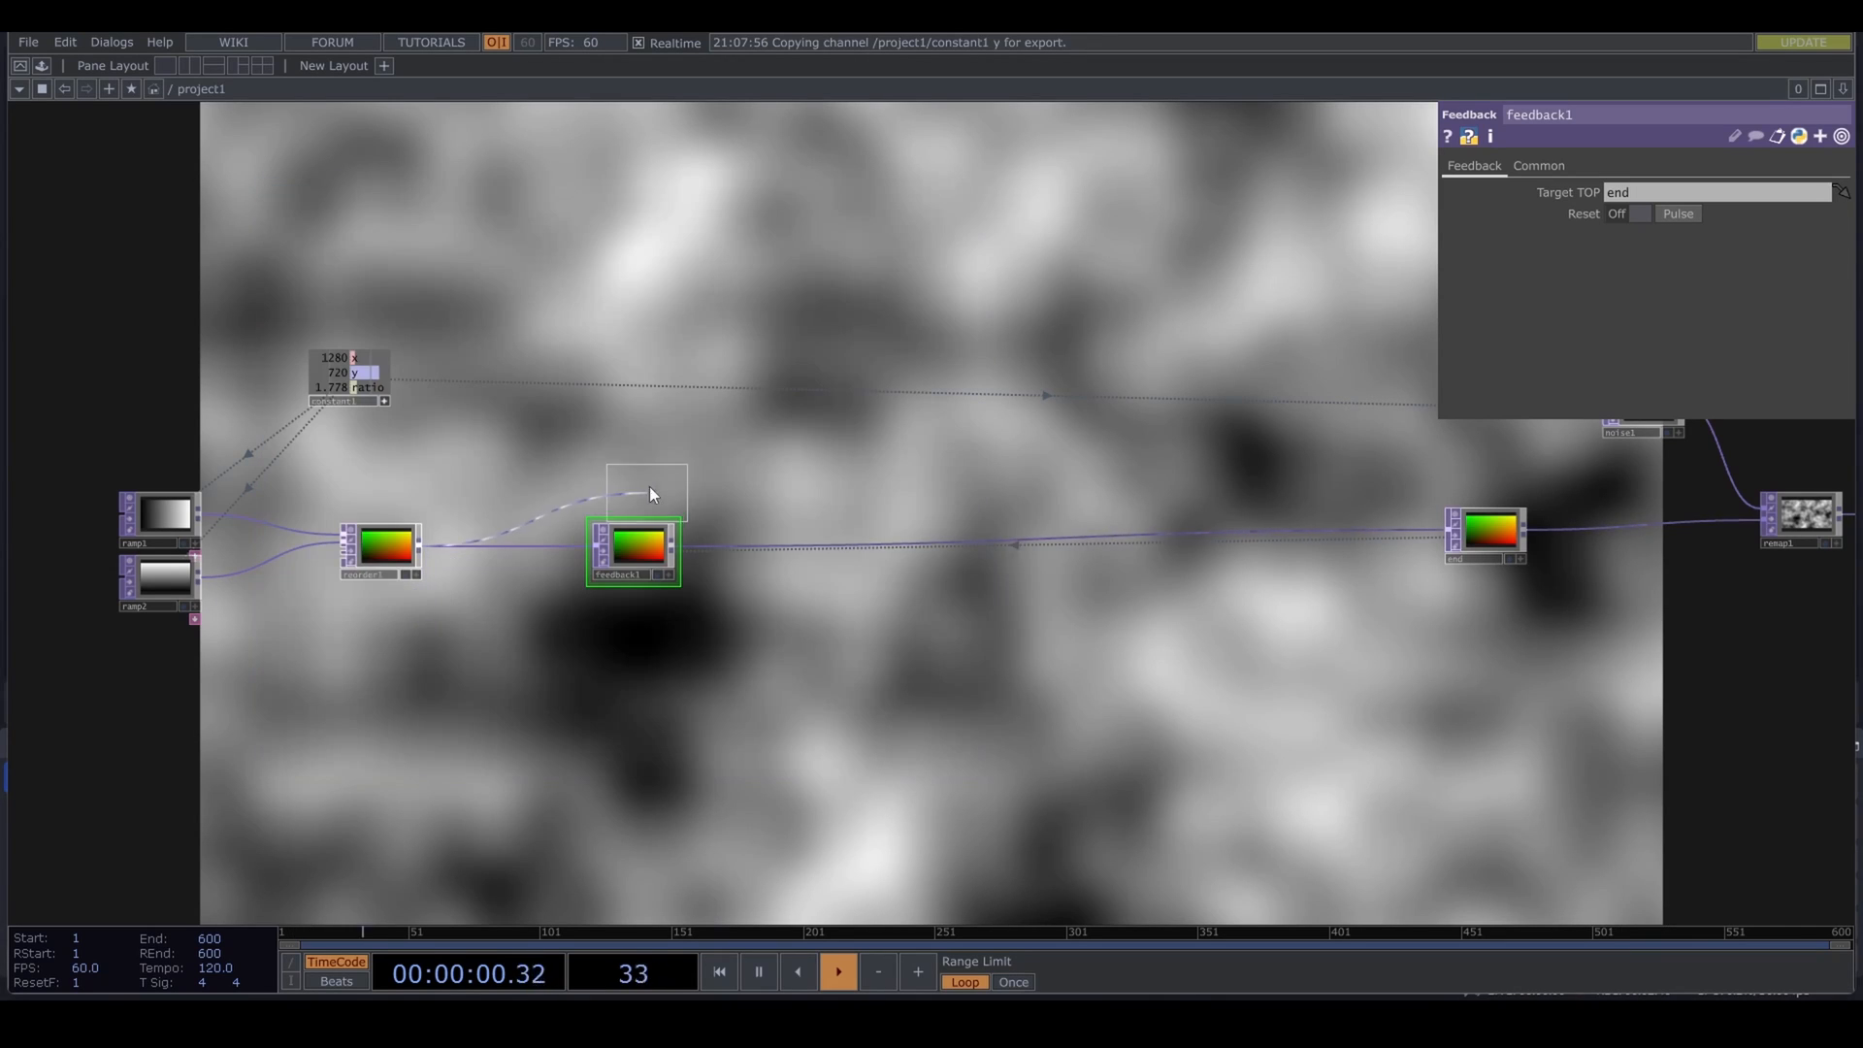
click(630, 485)
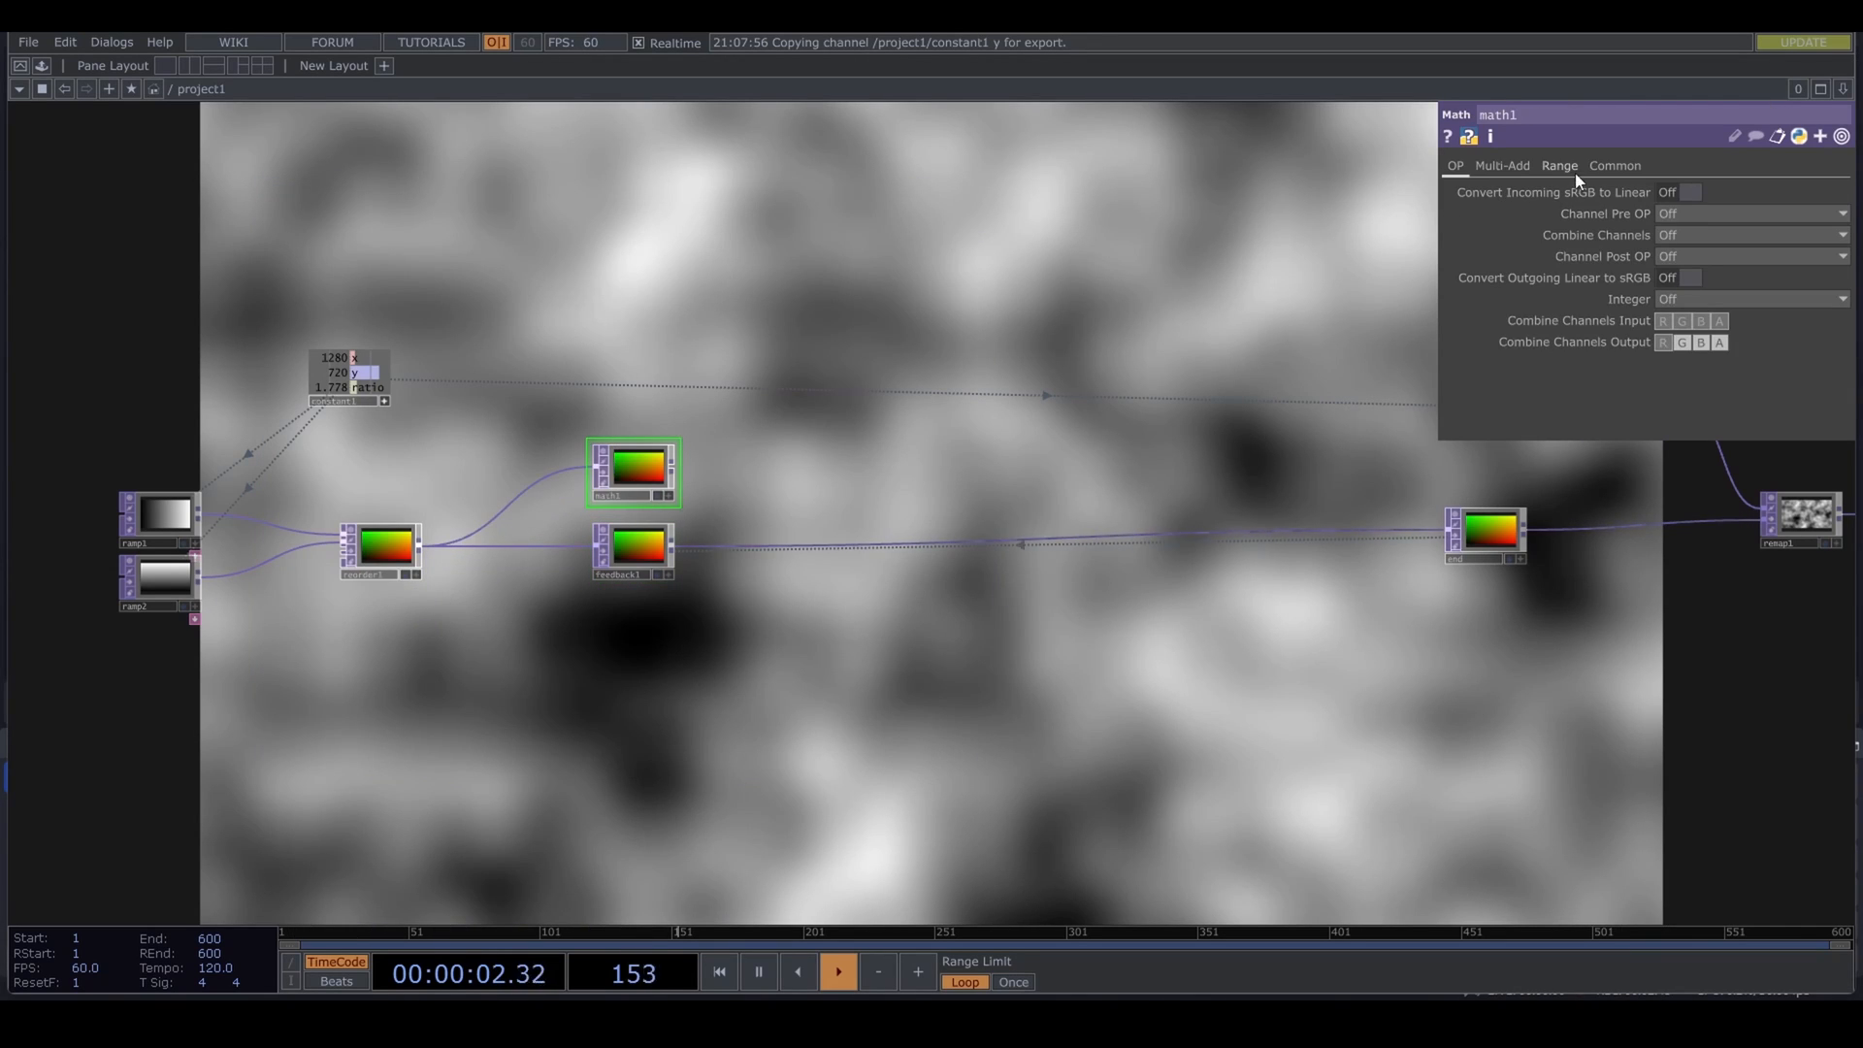
click(1530, 166)
middle_drag(1678, 214, 1665, 254)
Step: Insert an Over TOP after the Feedback TOP and wire the Math TOP in as its first input
scroll(776, 558, up, 5)
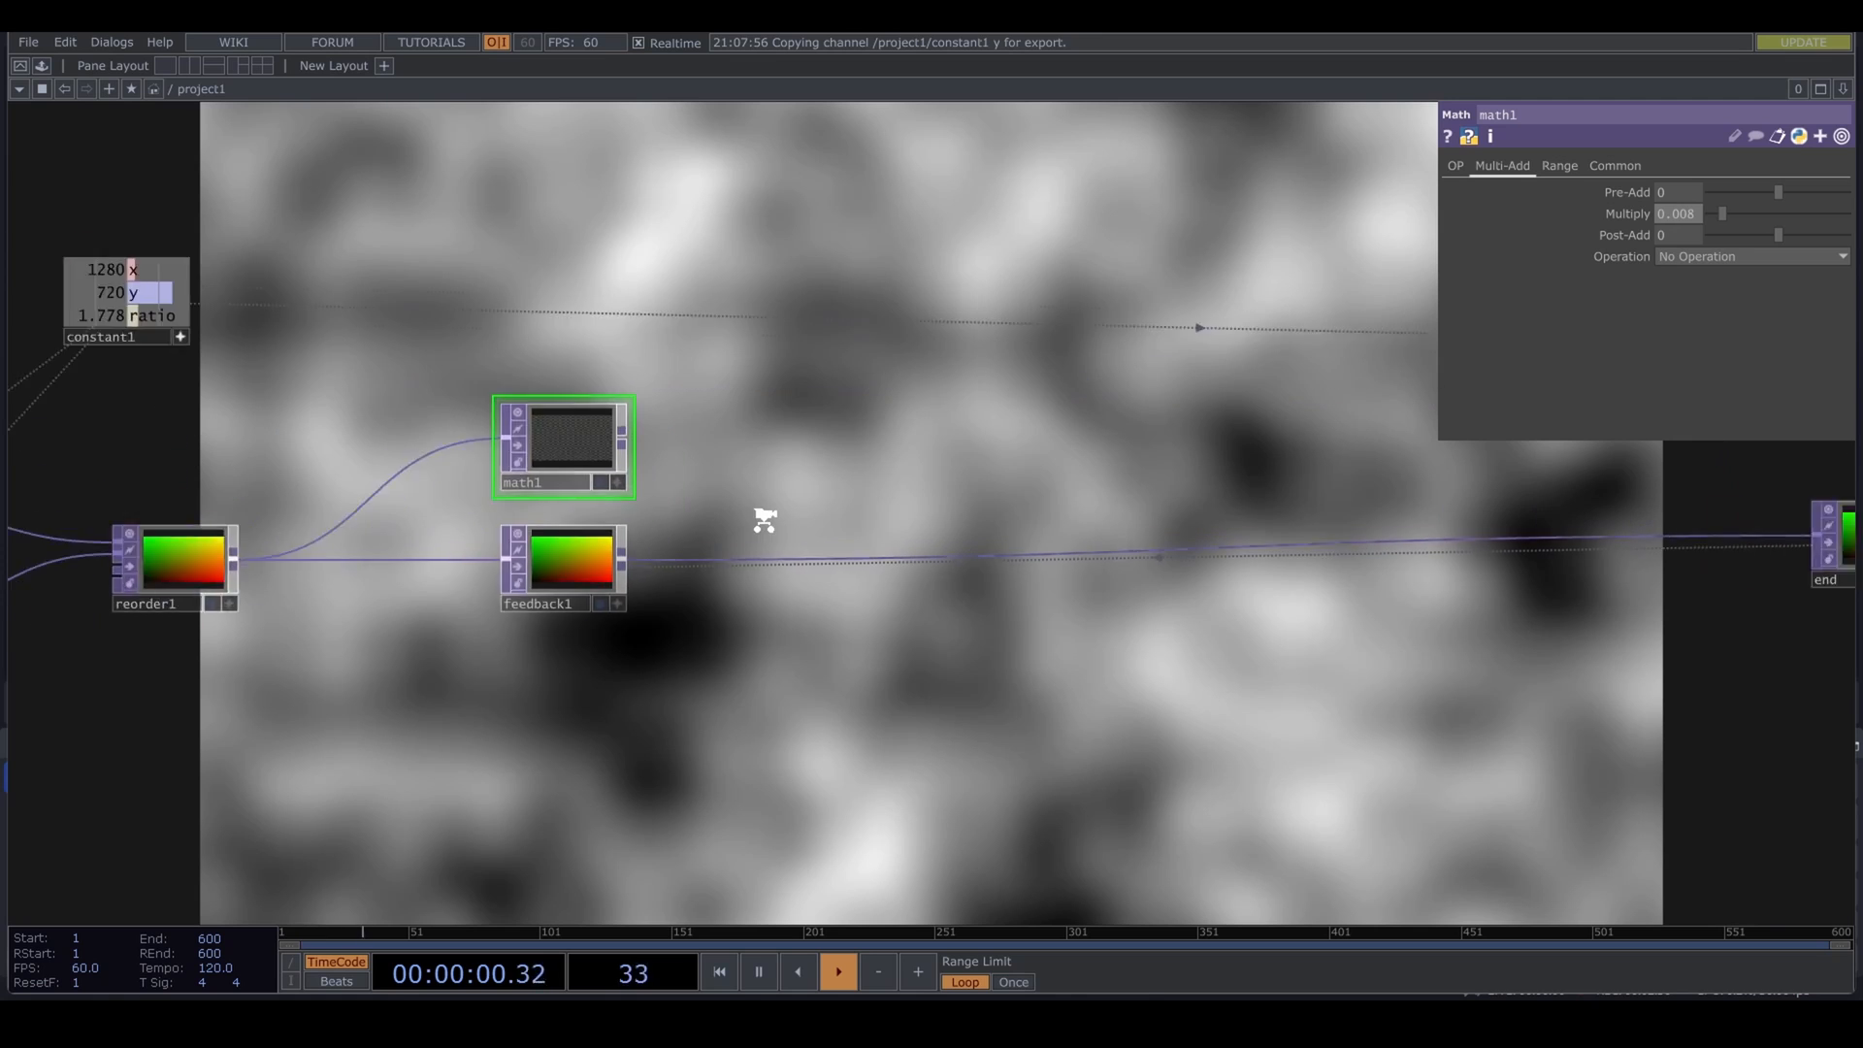
click(815, 549)
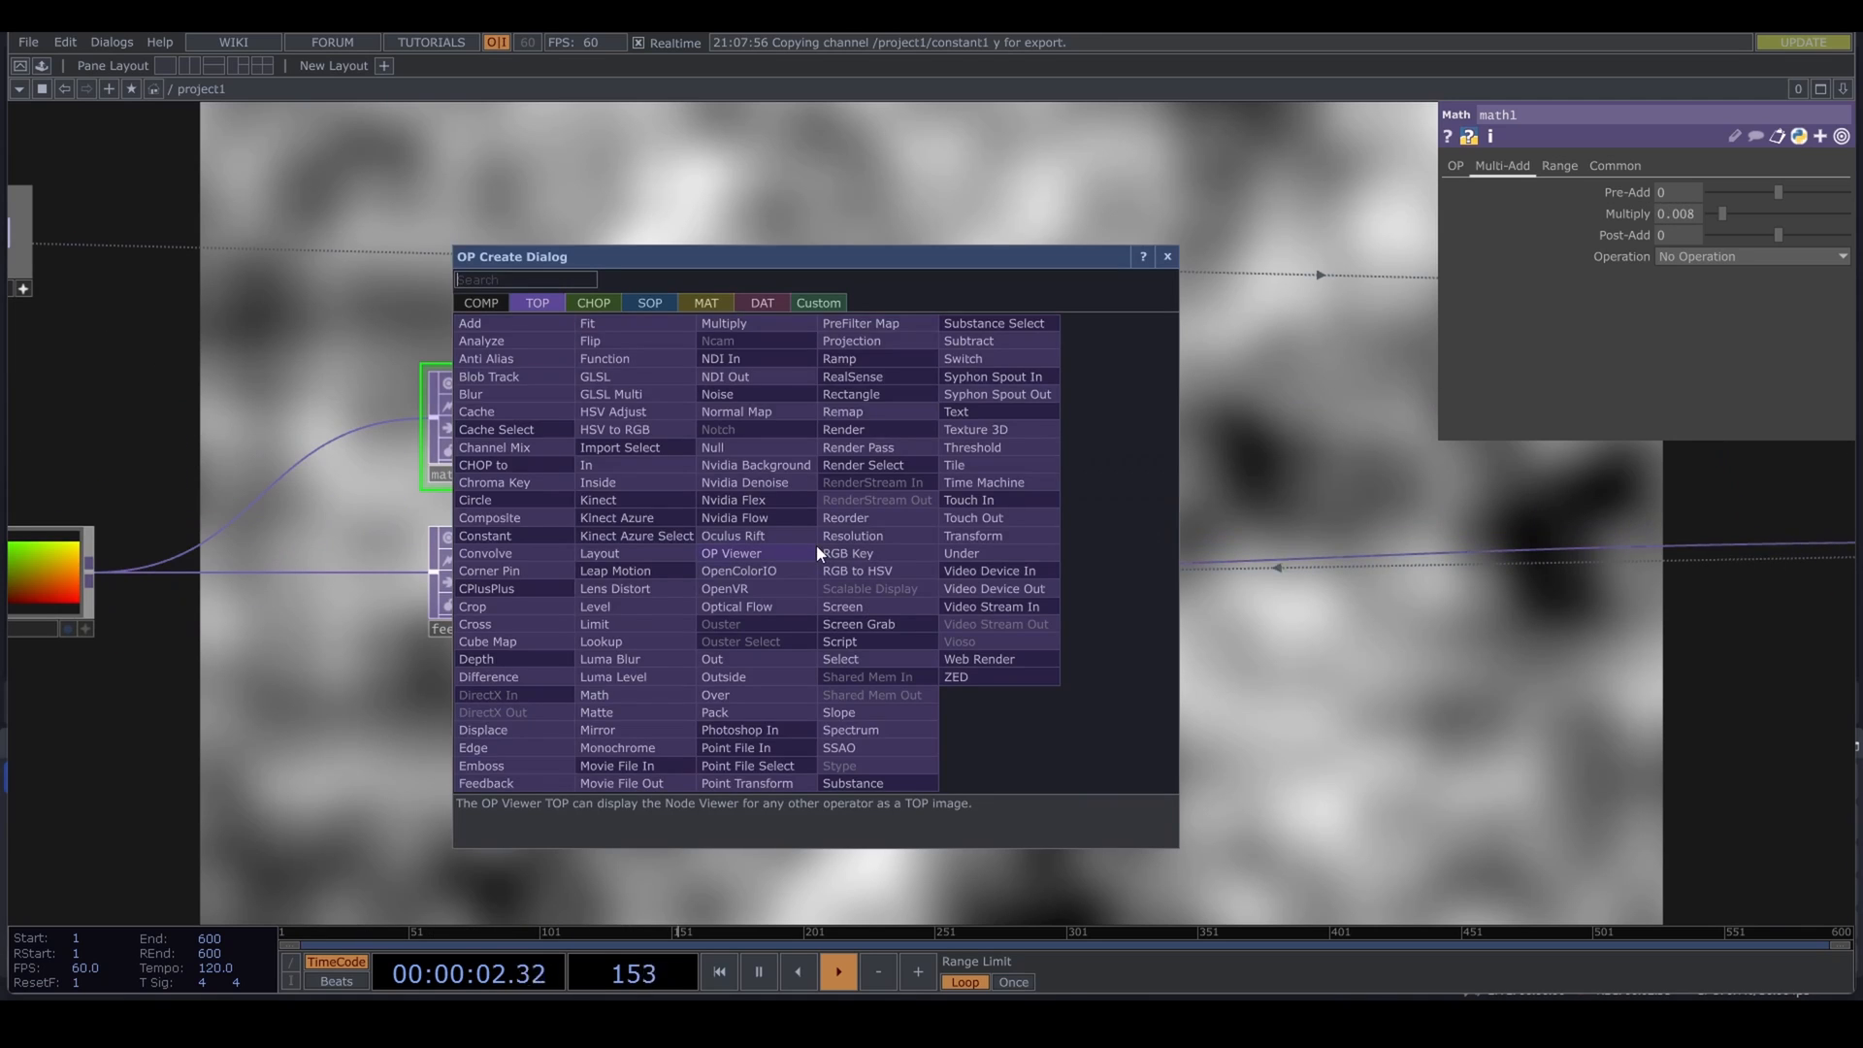
text(over)
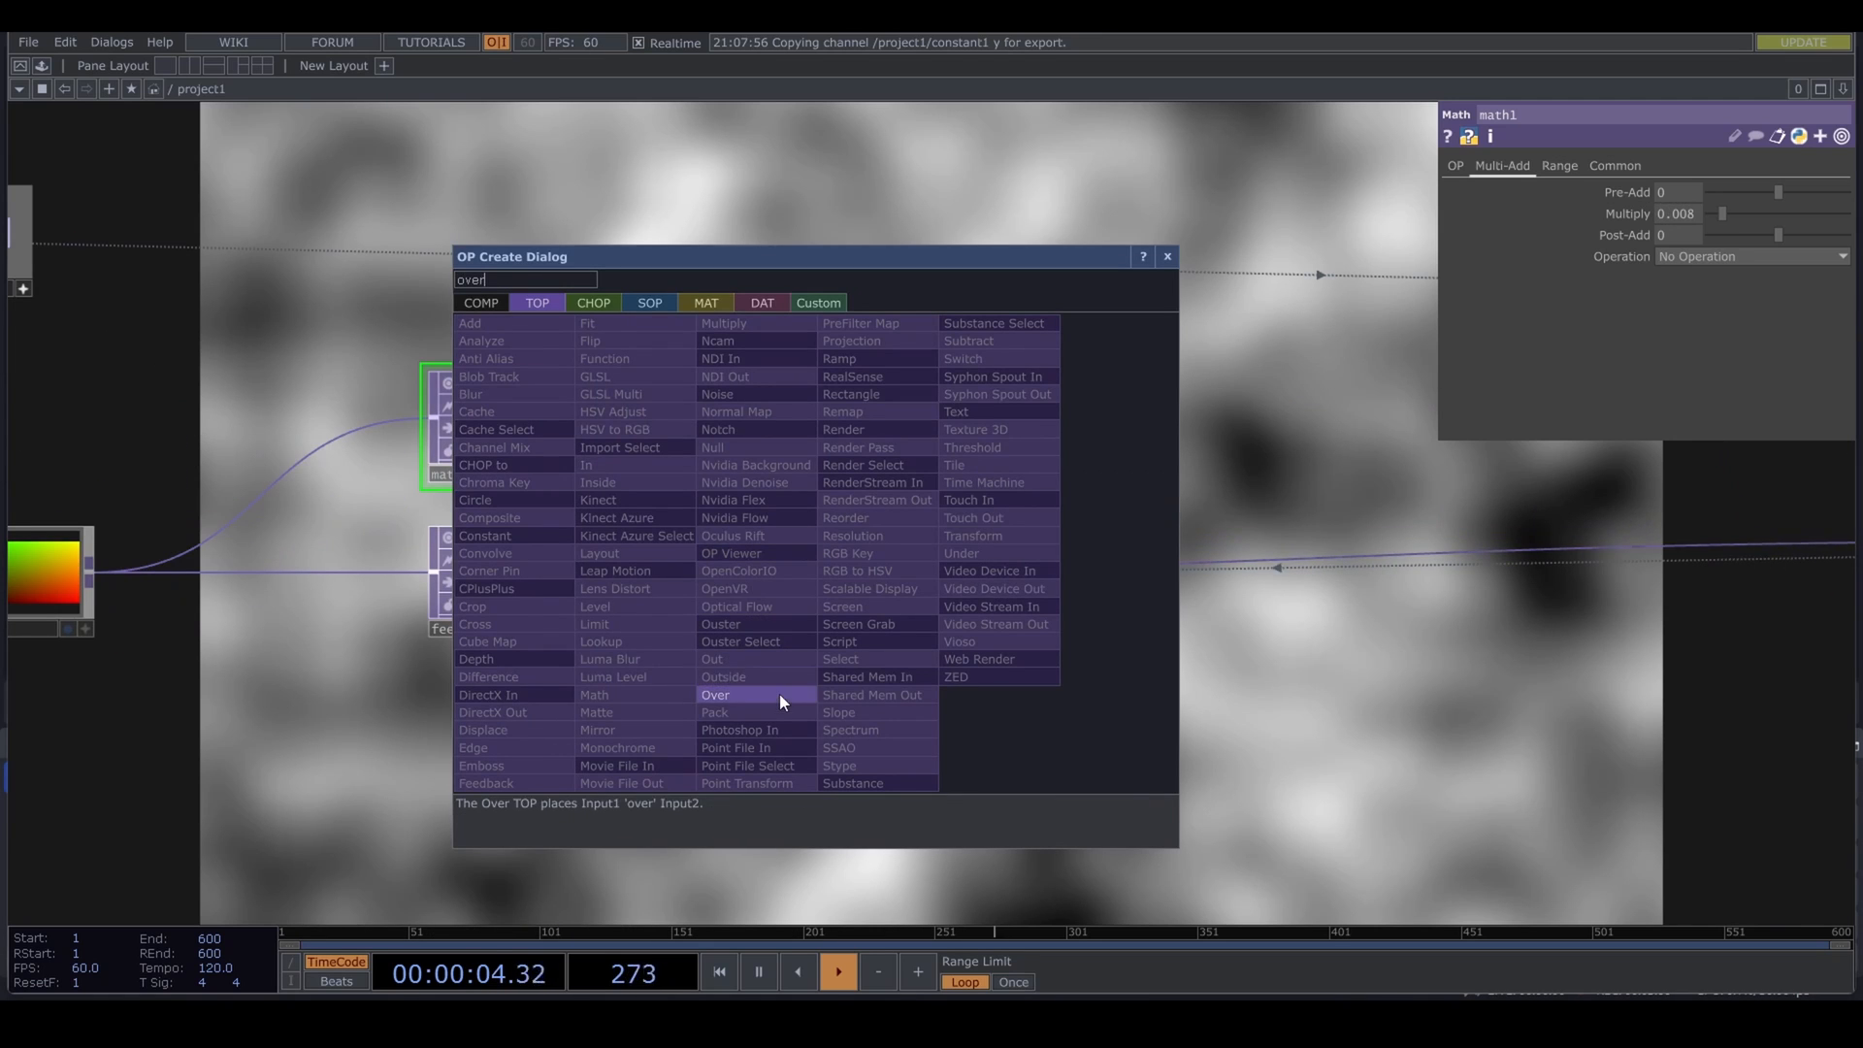
click(779, 695)
click(805, 578)
scroll(693, 561, up, 3)
scroll(688, 560, up, 1)
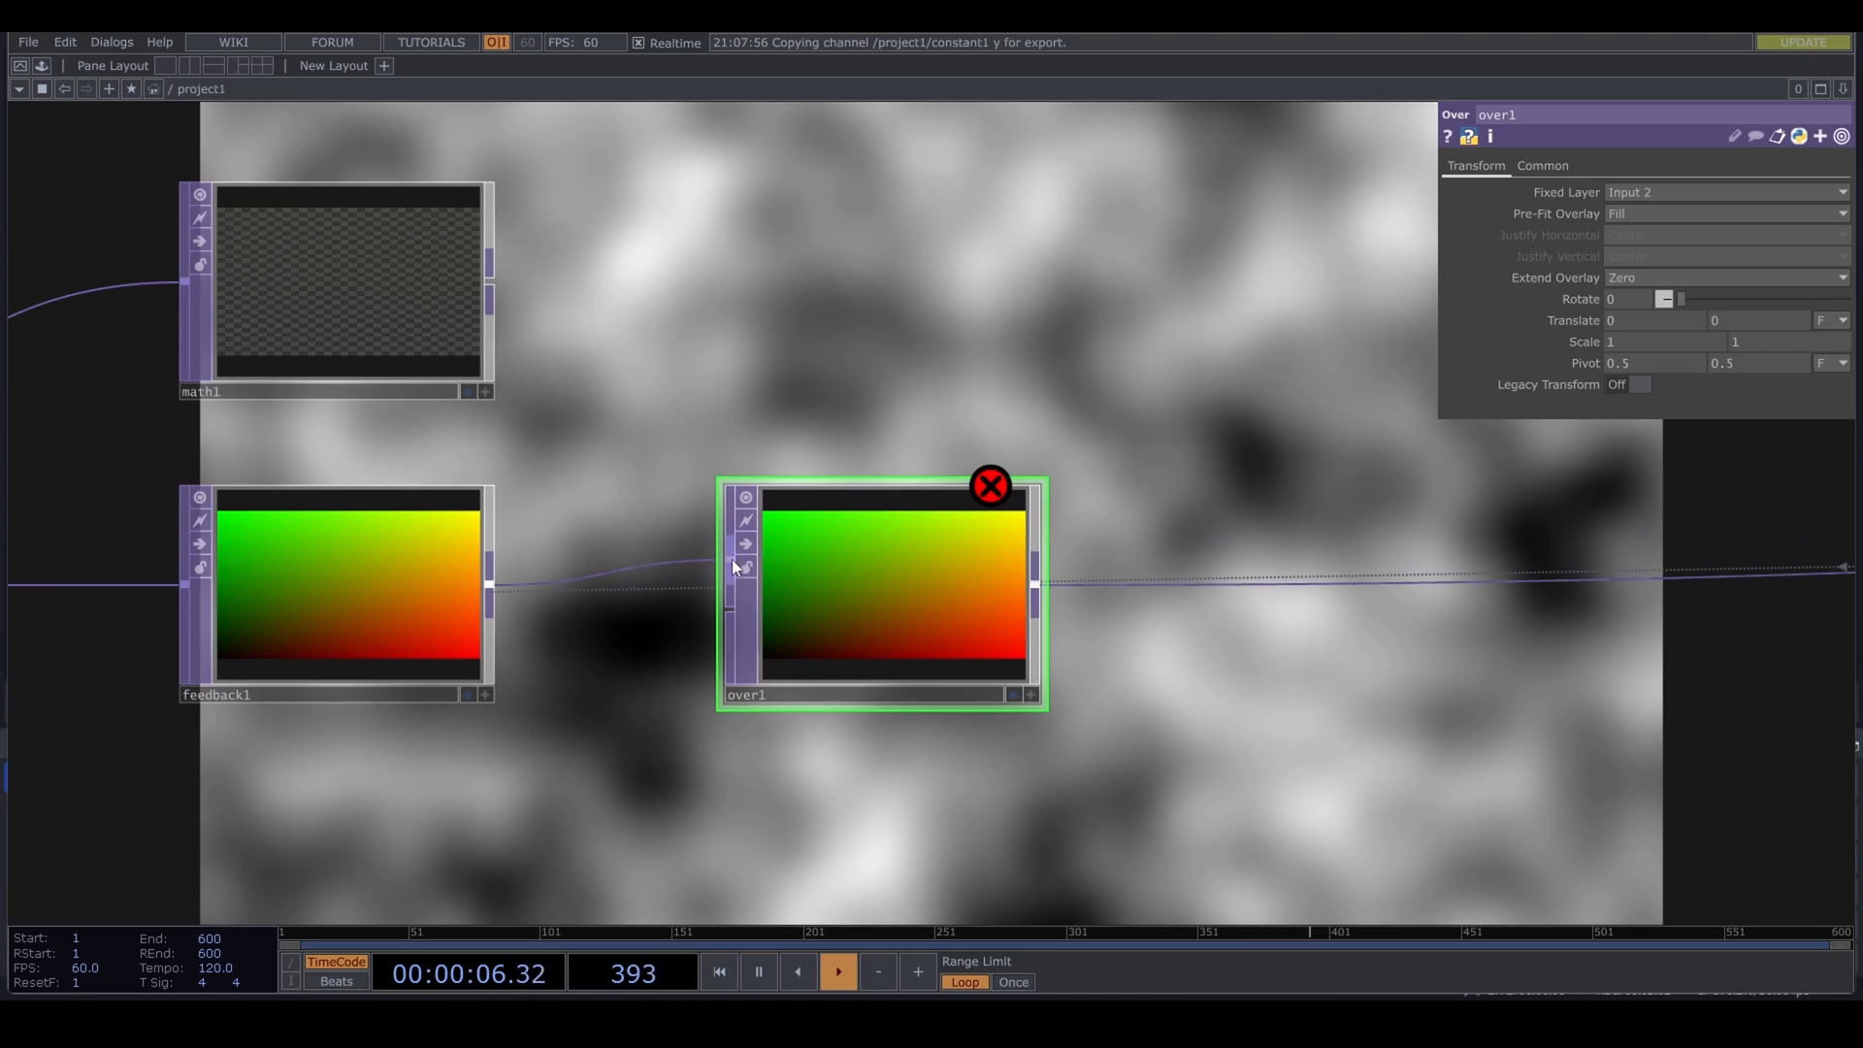
drag(730, 560, 527, 301)
Step: Set the Reorder TOP's pixel format to 32-bit float (RGBA)
scroll(790, 404, down, 5)
drag(990, 573, 912, 592)
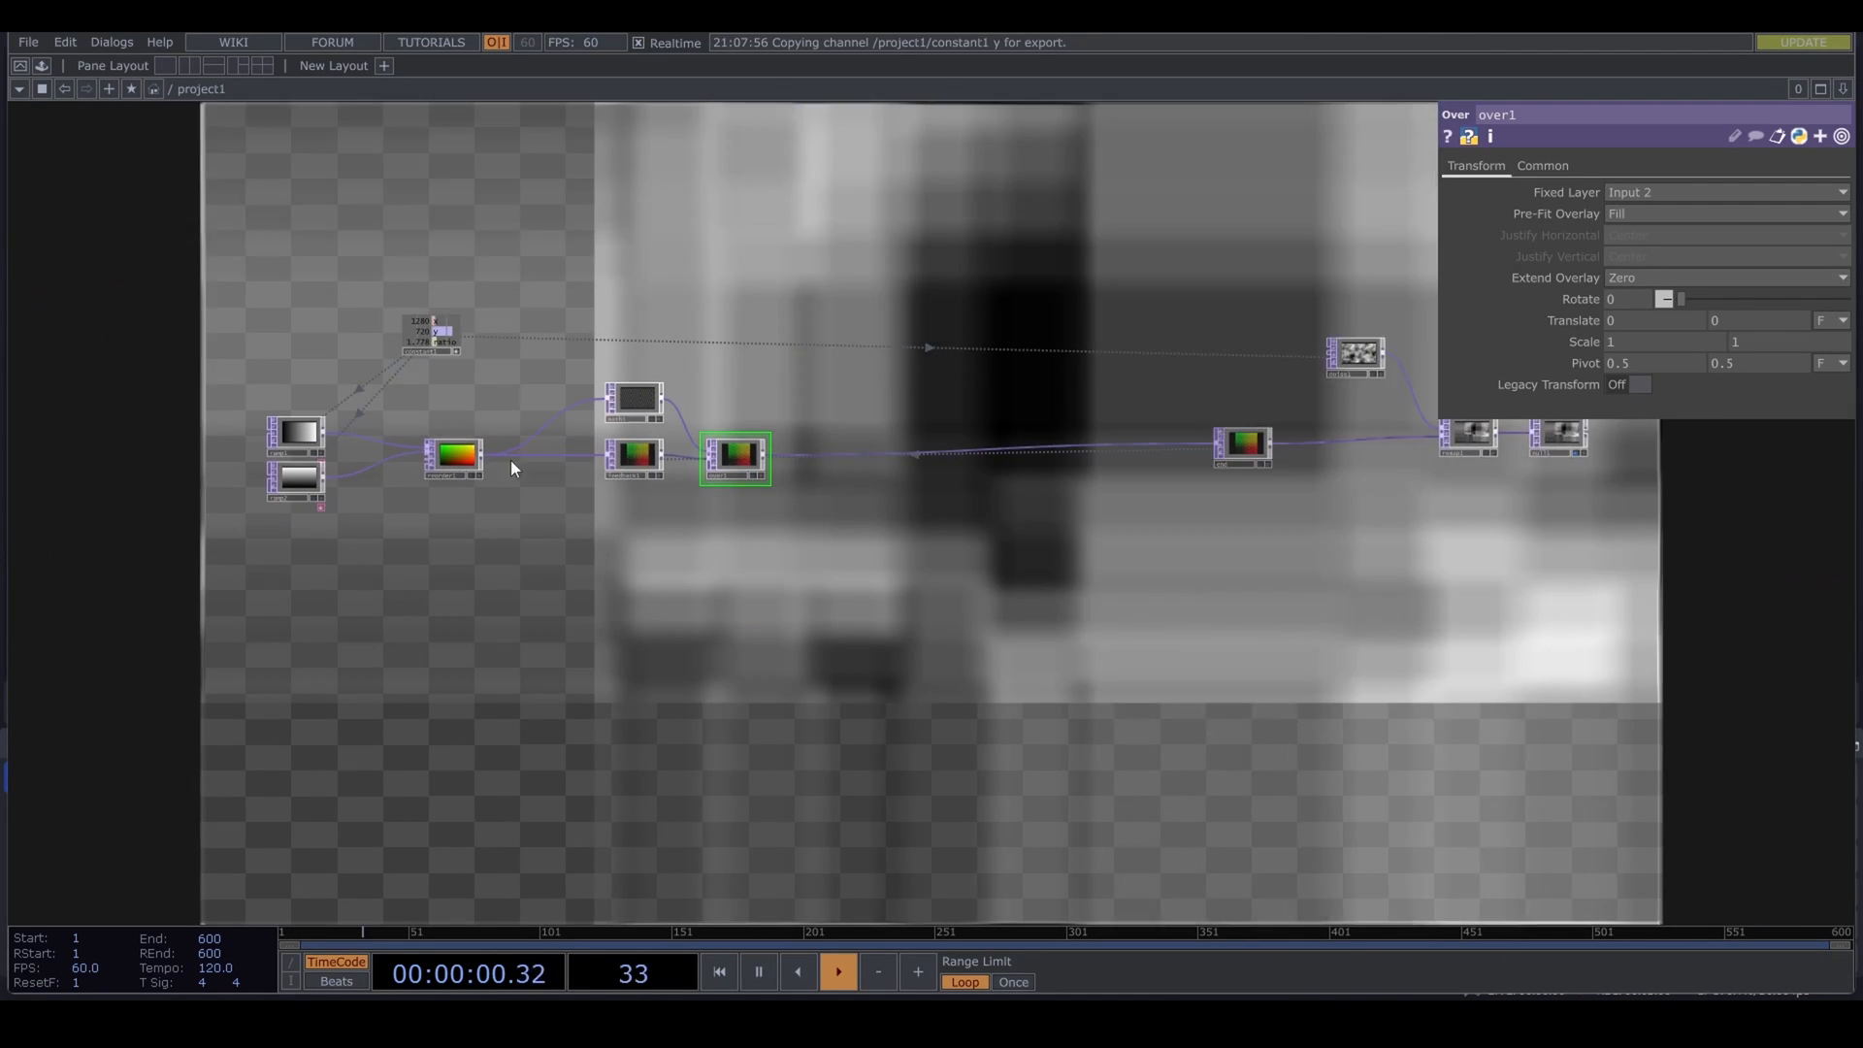
click(465, 451)
click(1539, 170)
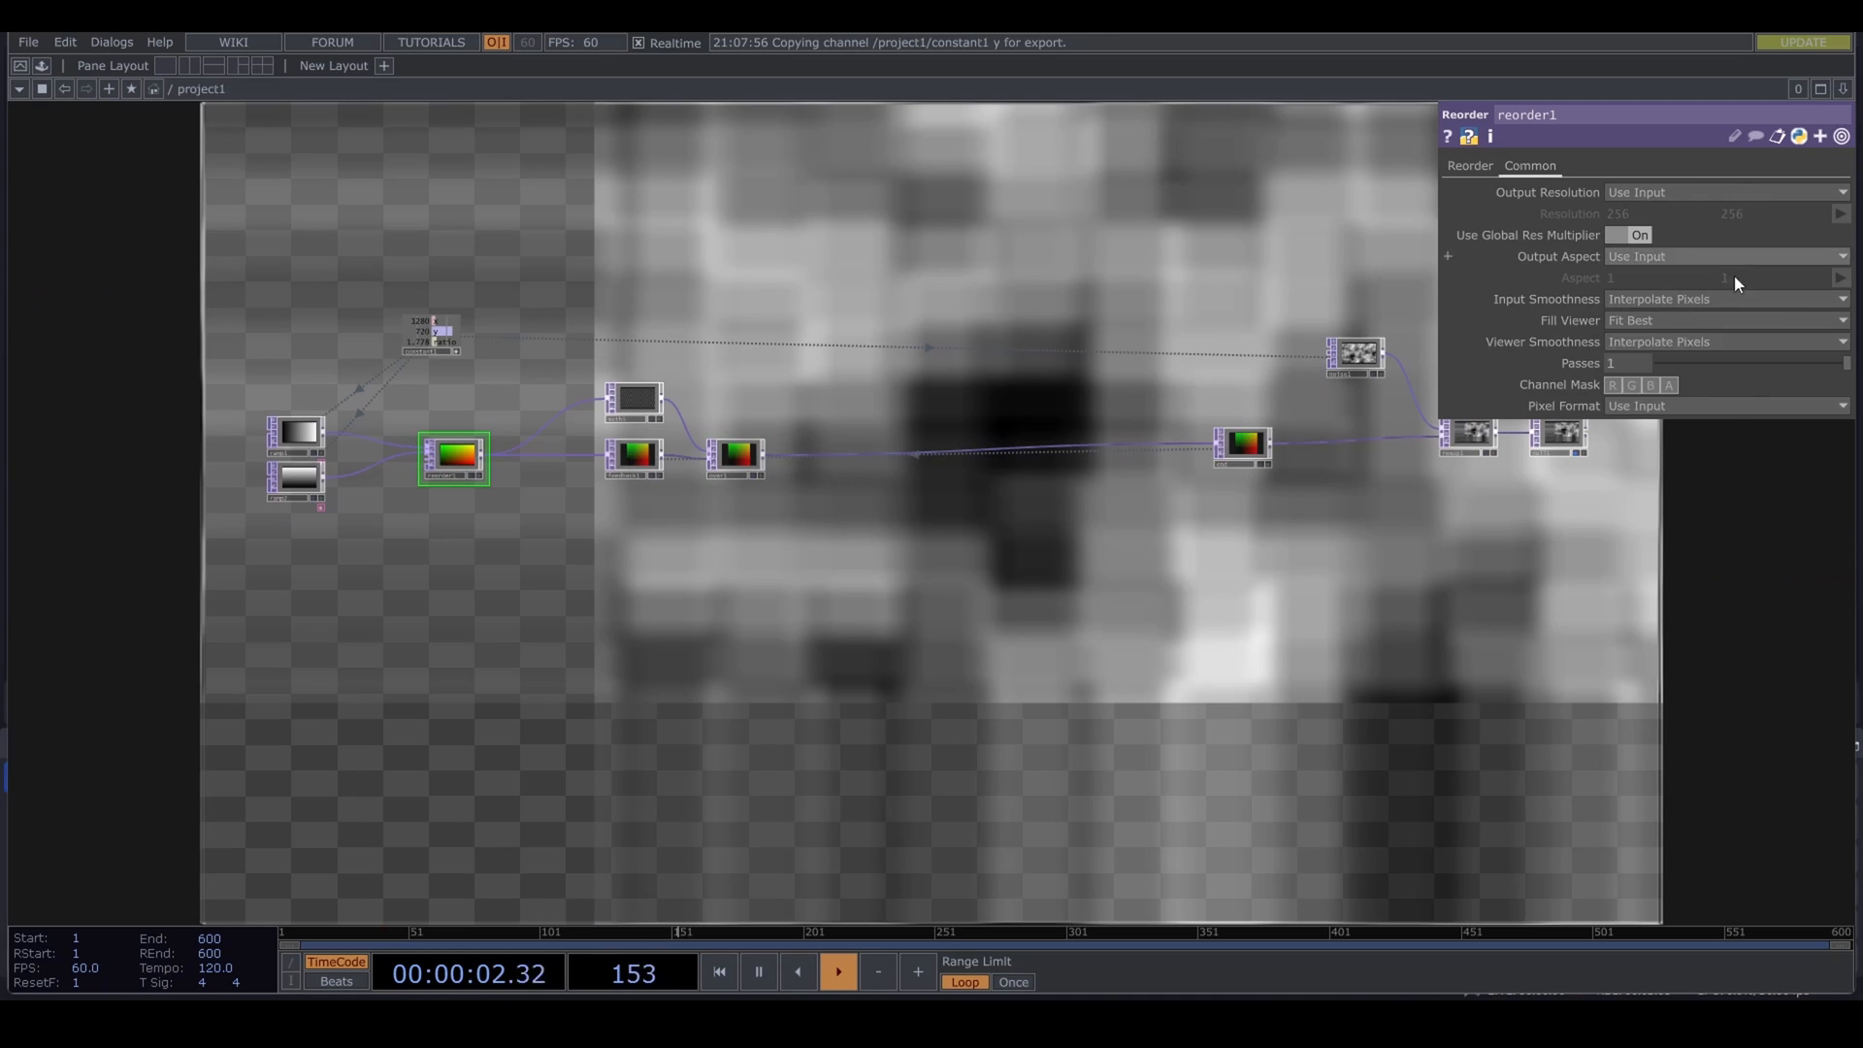
click(1727, 405)
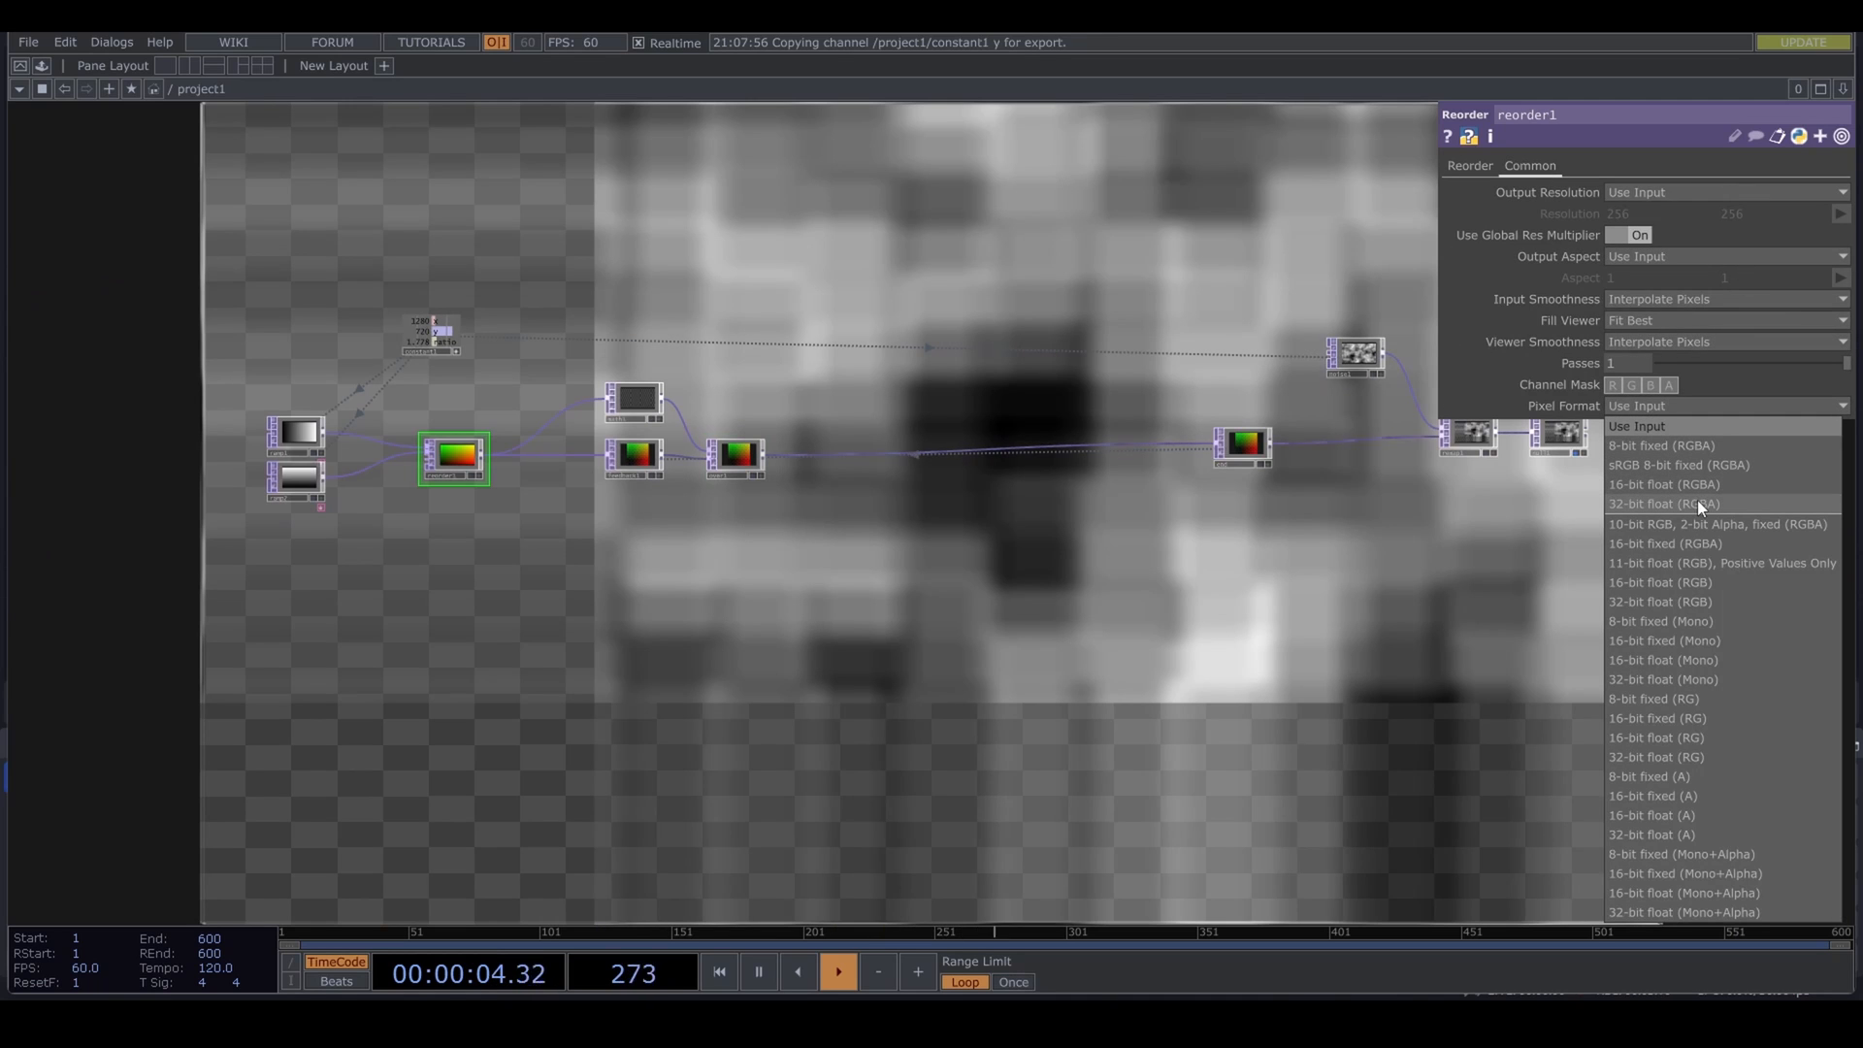
click(1697, 499)
Step: Pulse the Feedback TOP's reset to restart the feedback loop
drag(1061, 667, 929, 698)
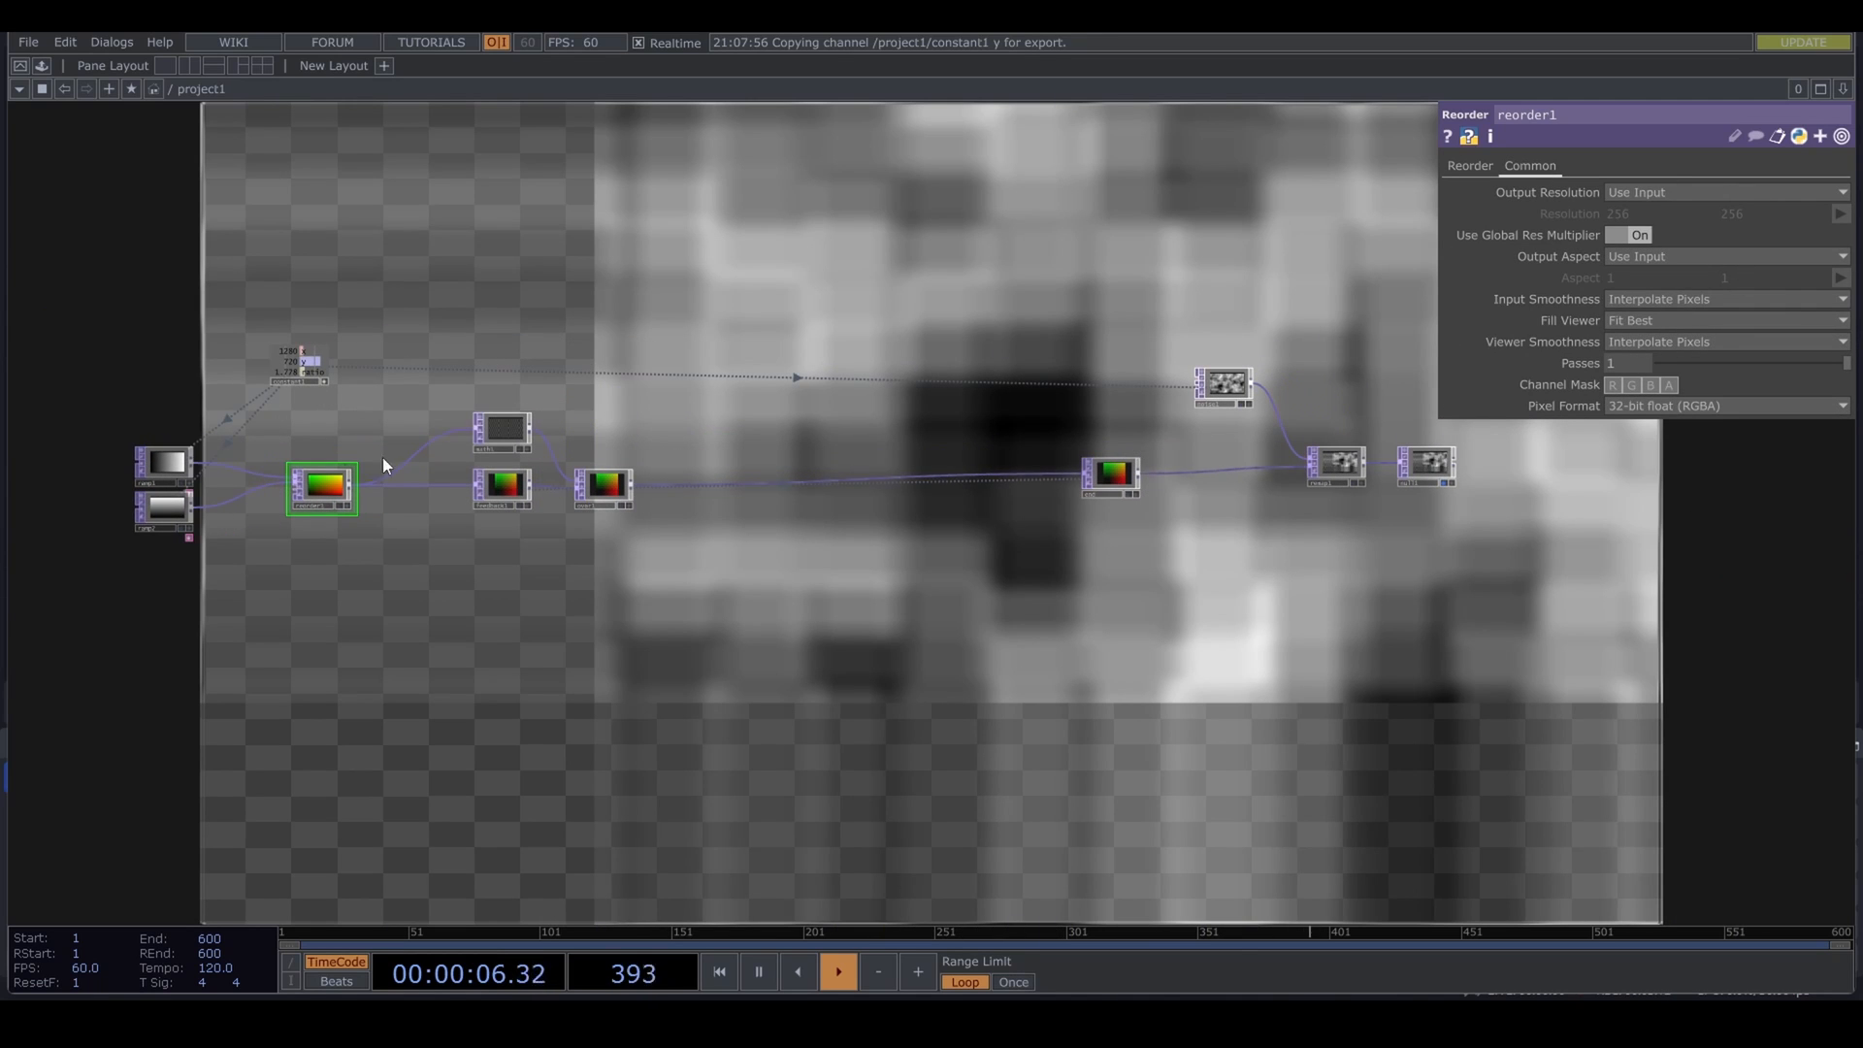
scroll(512, 495, up, 3)
click(506, 487)
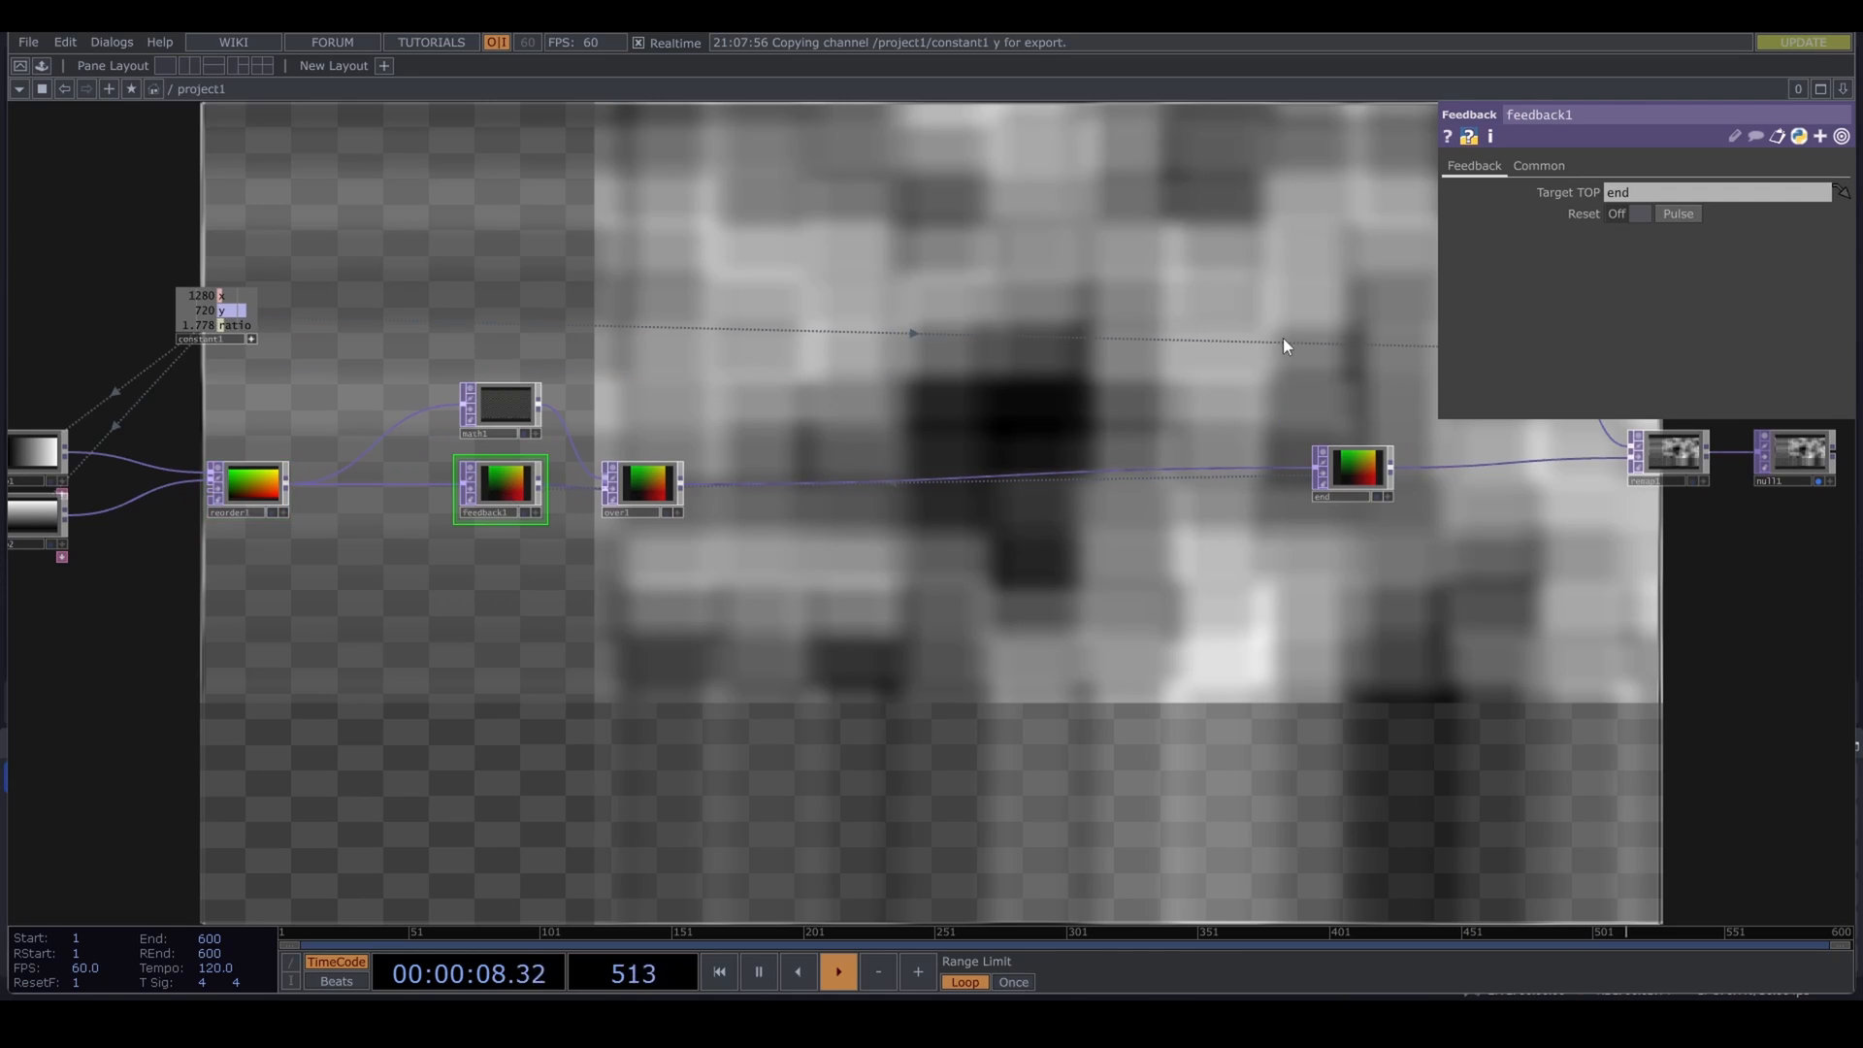
click(1680, 216)
Step: Add a Keyboard In CHOP above the Constant CHOP
scroll(516, 480, up, 3)
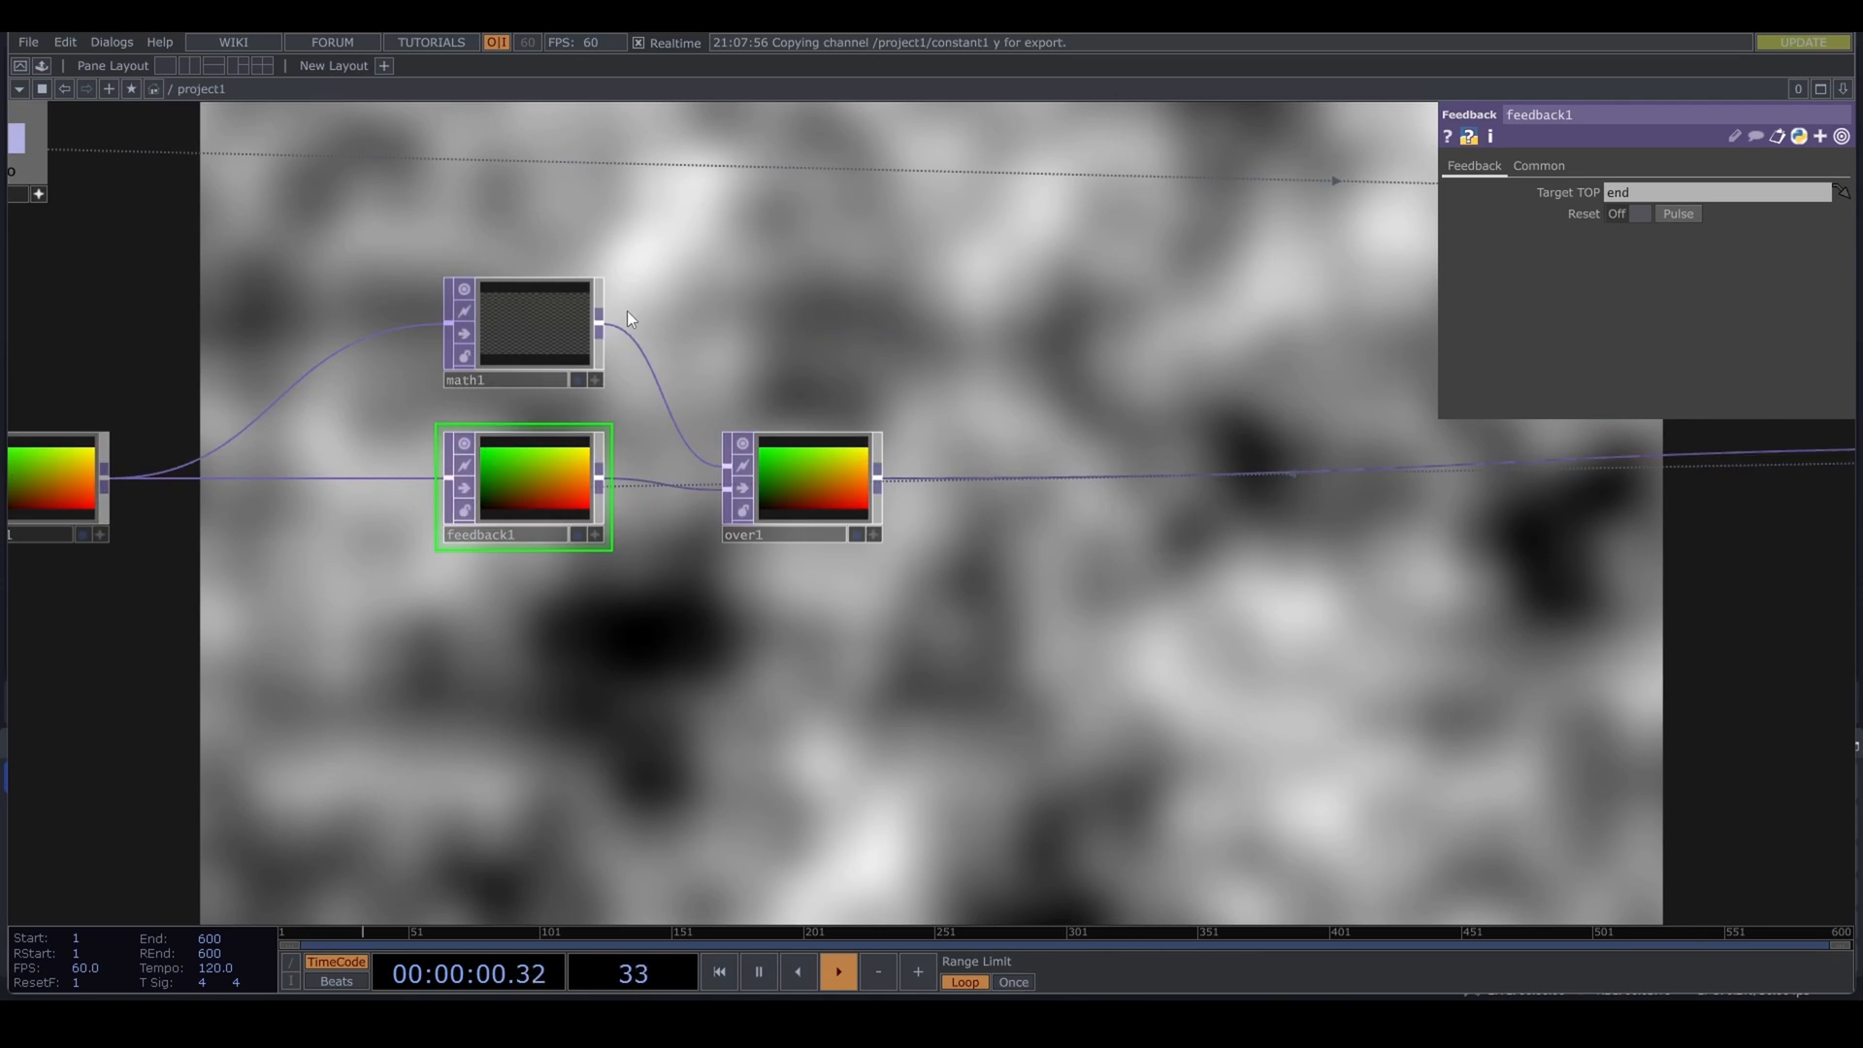
drag(704, 274, 724, 494)
key(Tab)
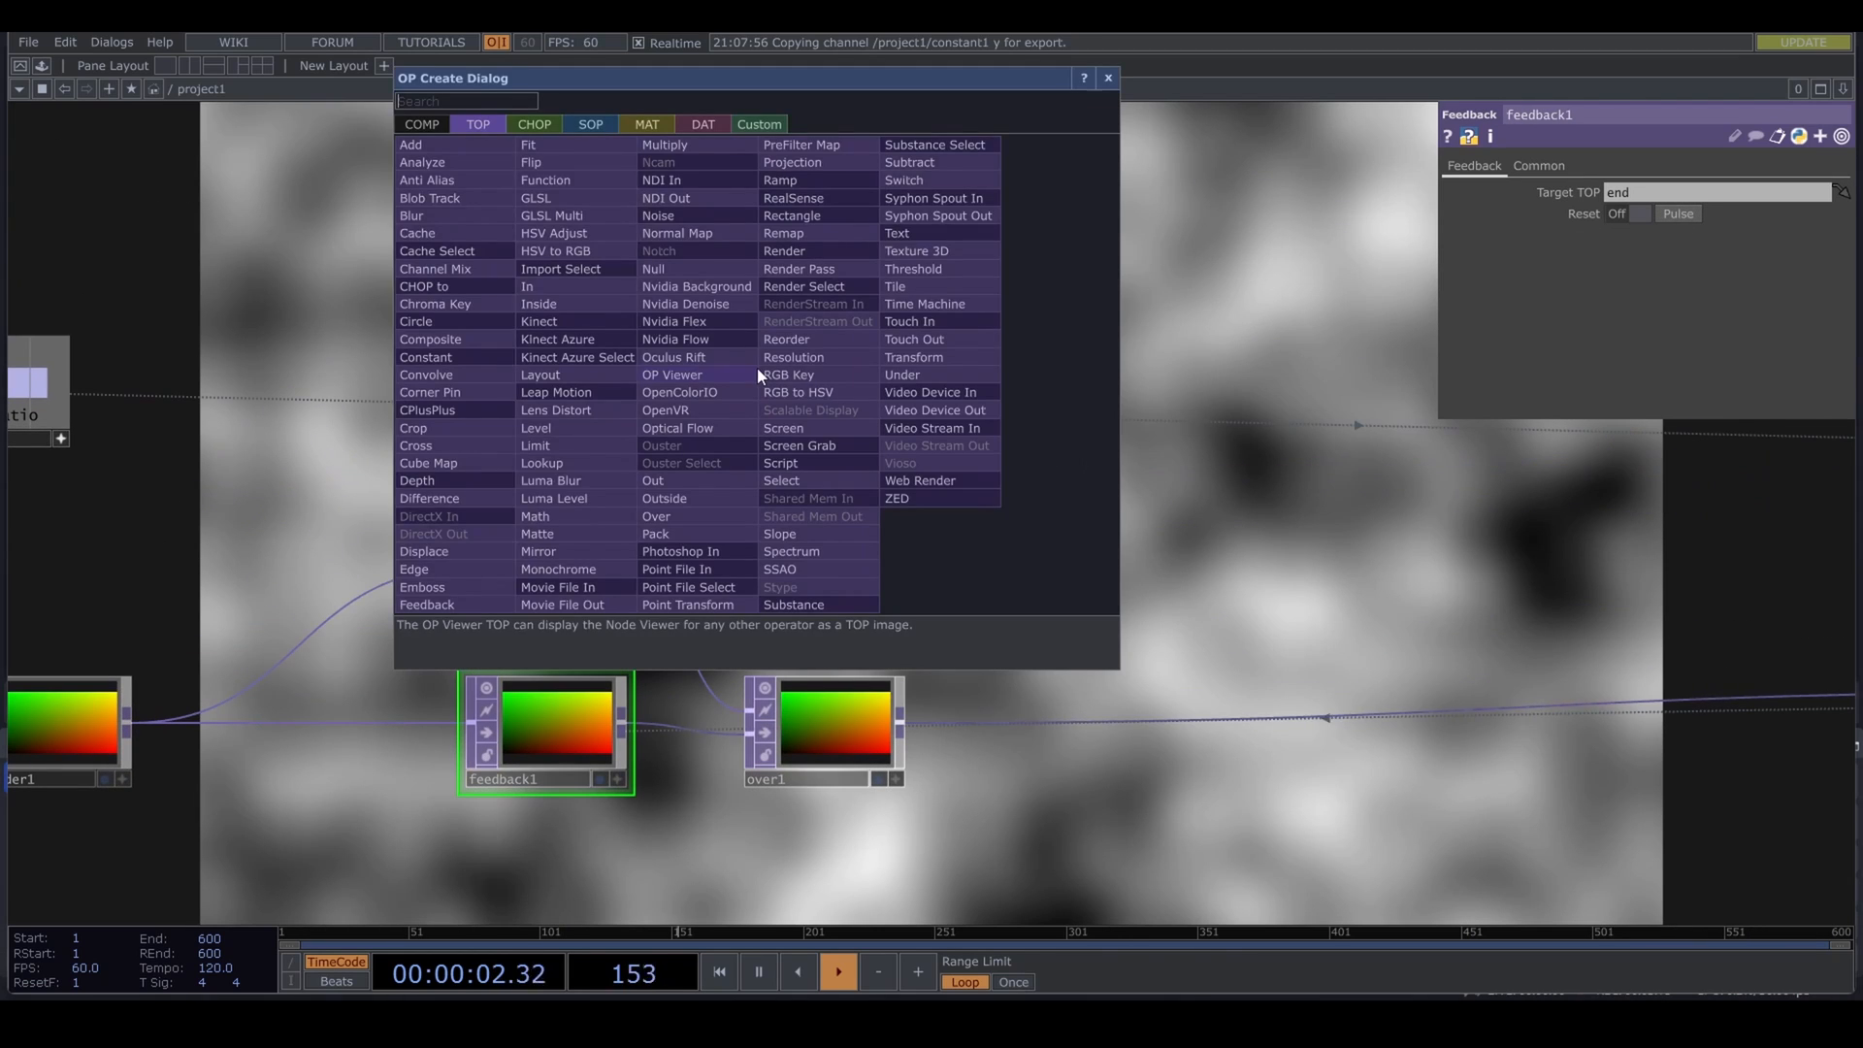
text(k)
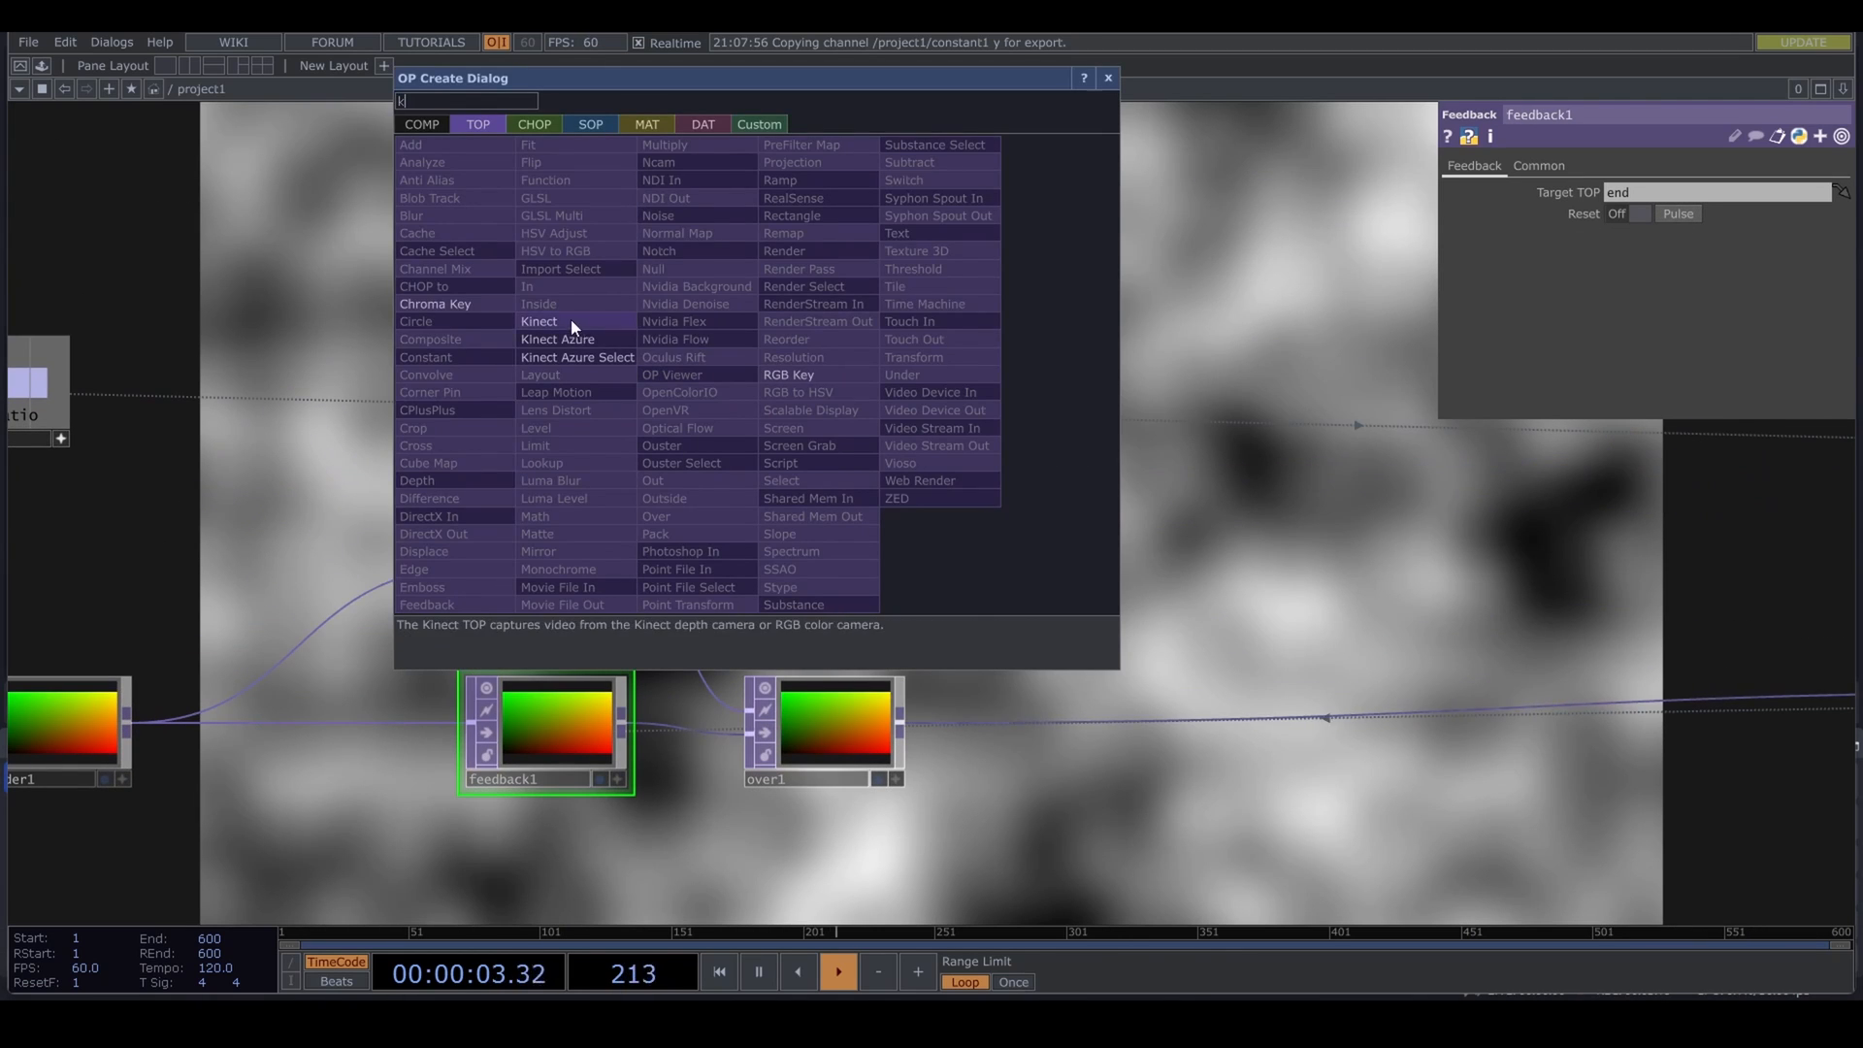
click(532, 124)
click(716, 458)
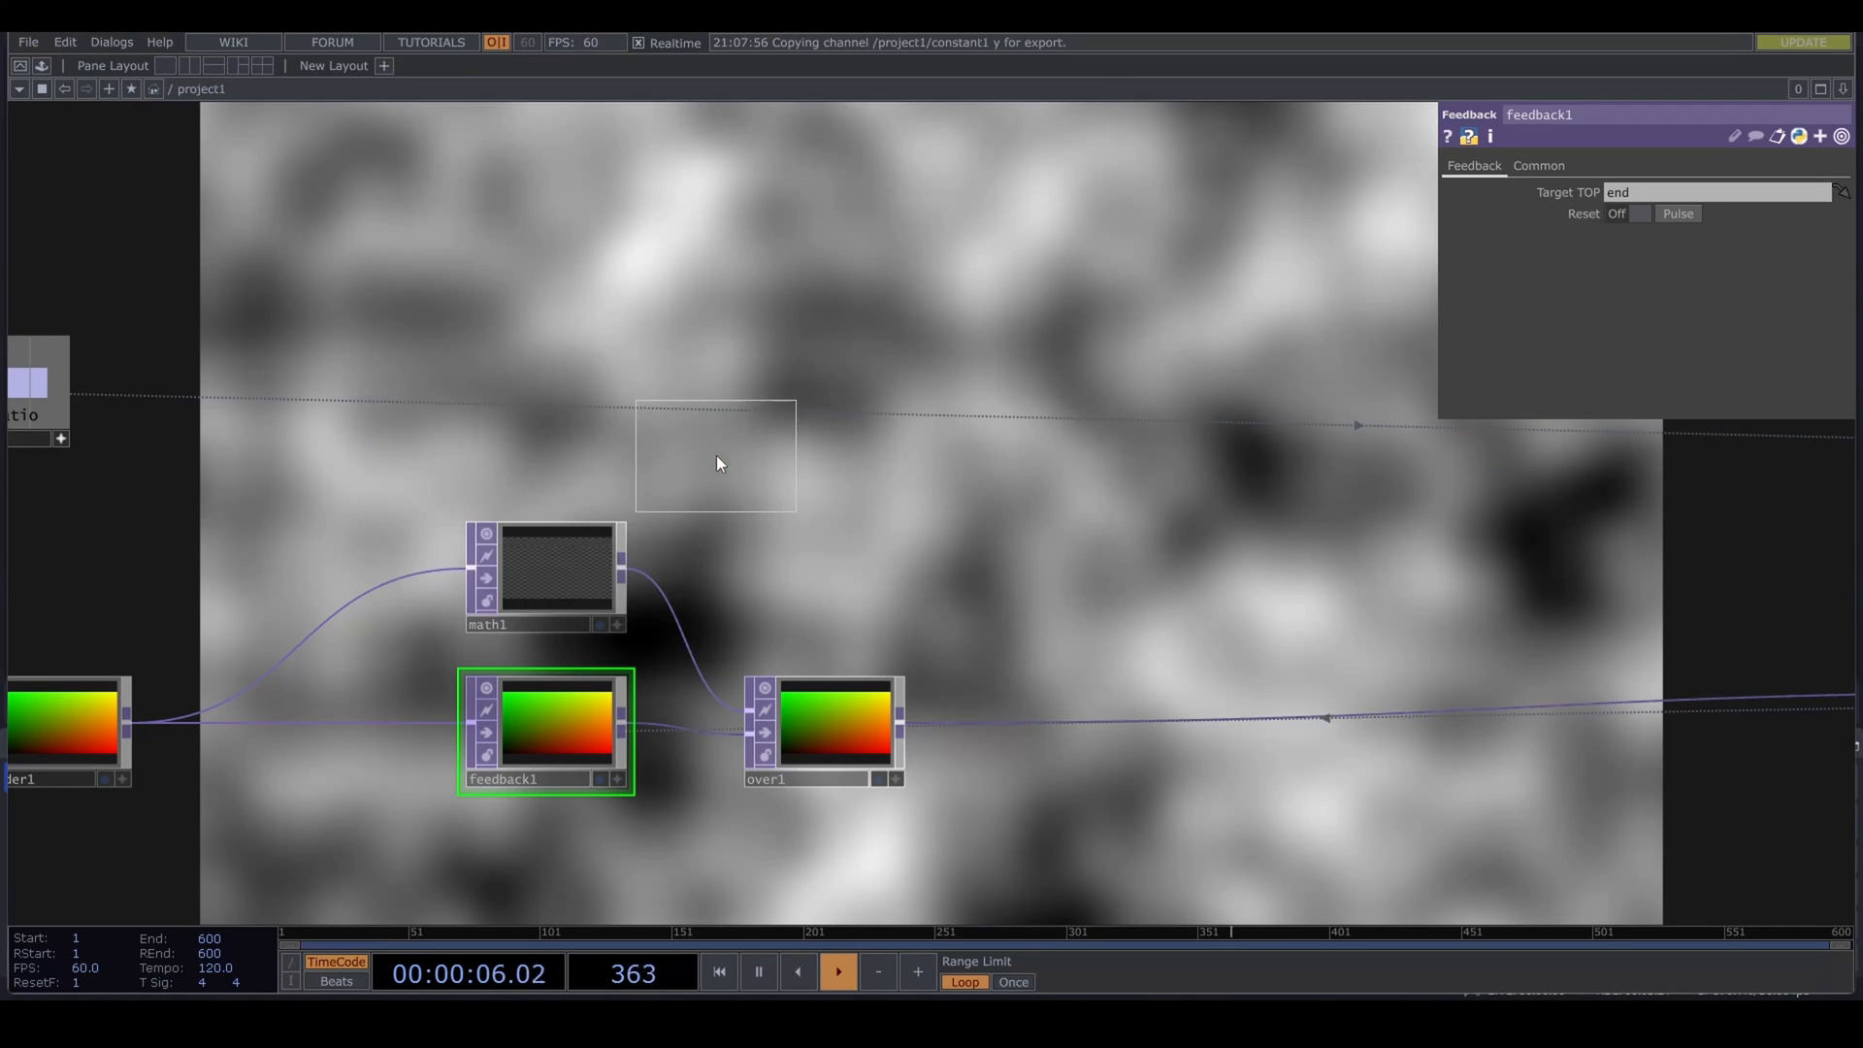
click(206, 233)
drag(293, 265, 887, 321)
Step: Export the Keyboard In CHOP's k1 channel to the Feedback TOP's Reset Pulse parameter
drag(700, 287, 1698, 213)
click(1131, 794)
click(595, 326)
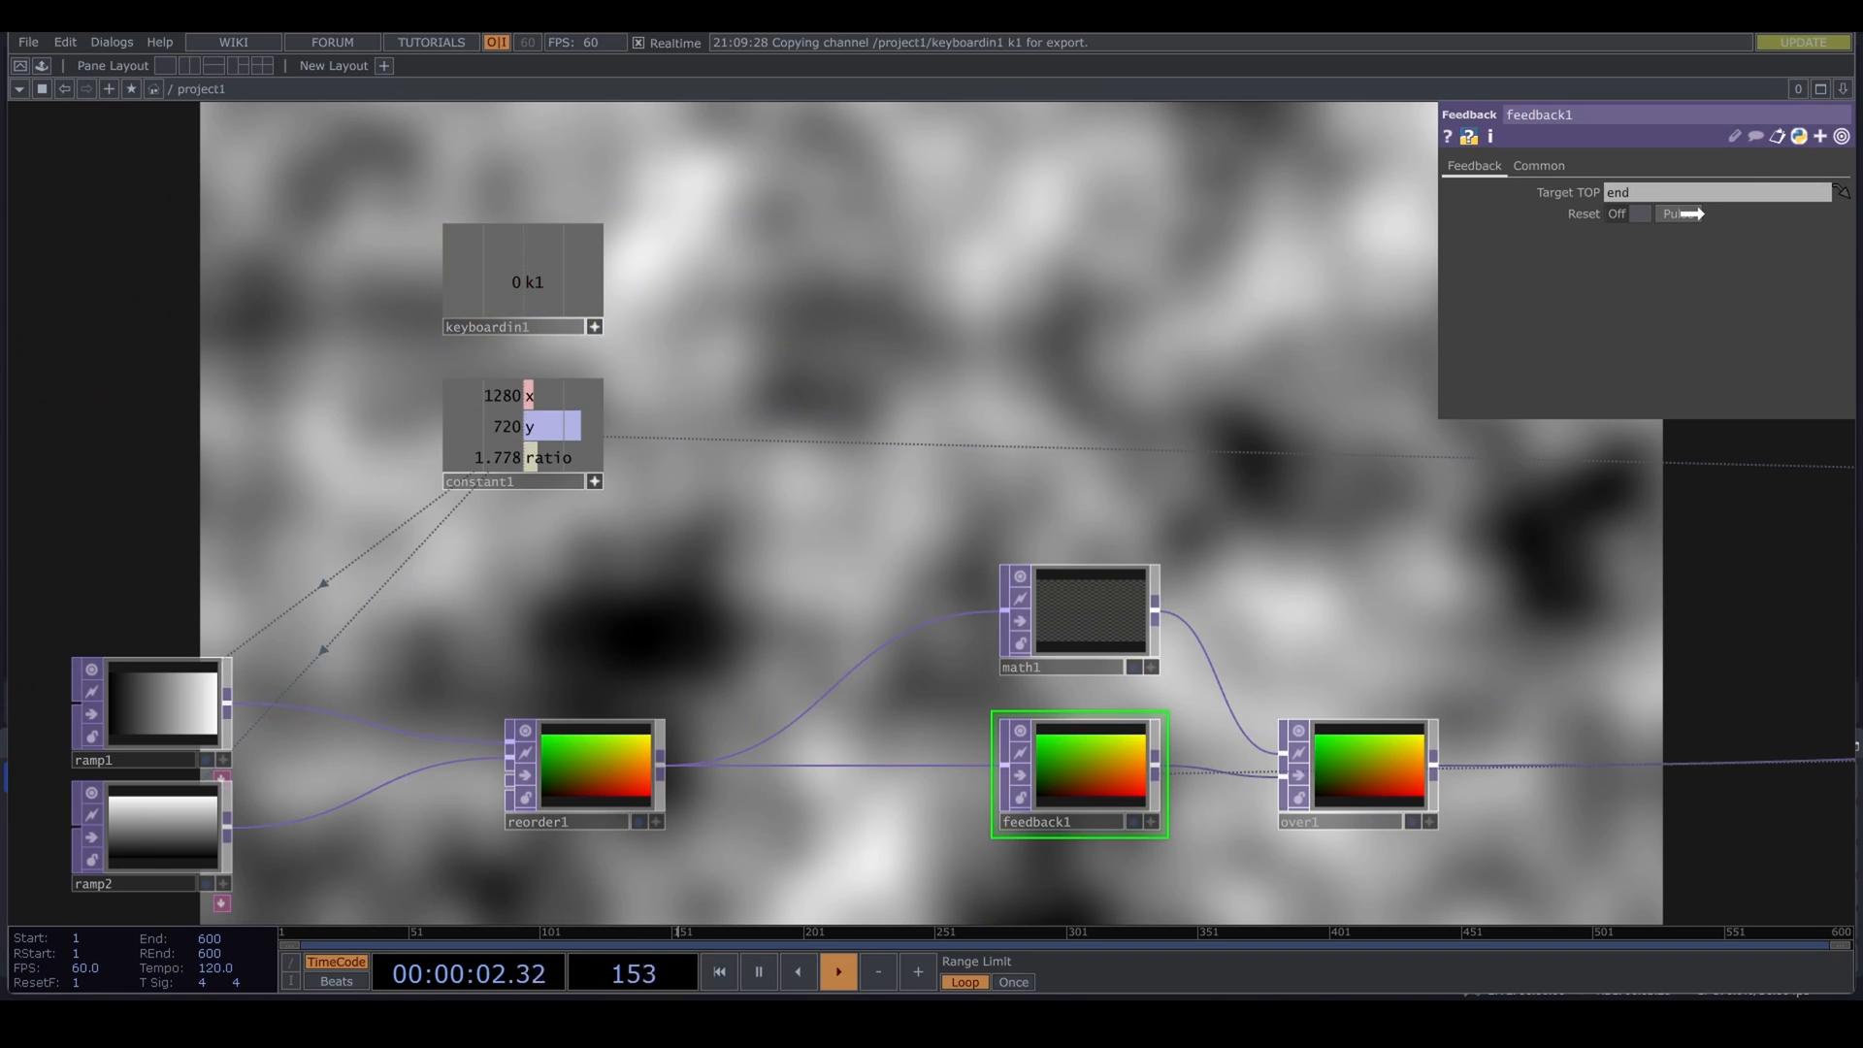
click(1692, 208)
Step: Insert a Displace TOP on the wire between the Over TOP and the end null
drag(1482, 562, 1182, 550)
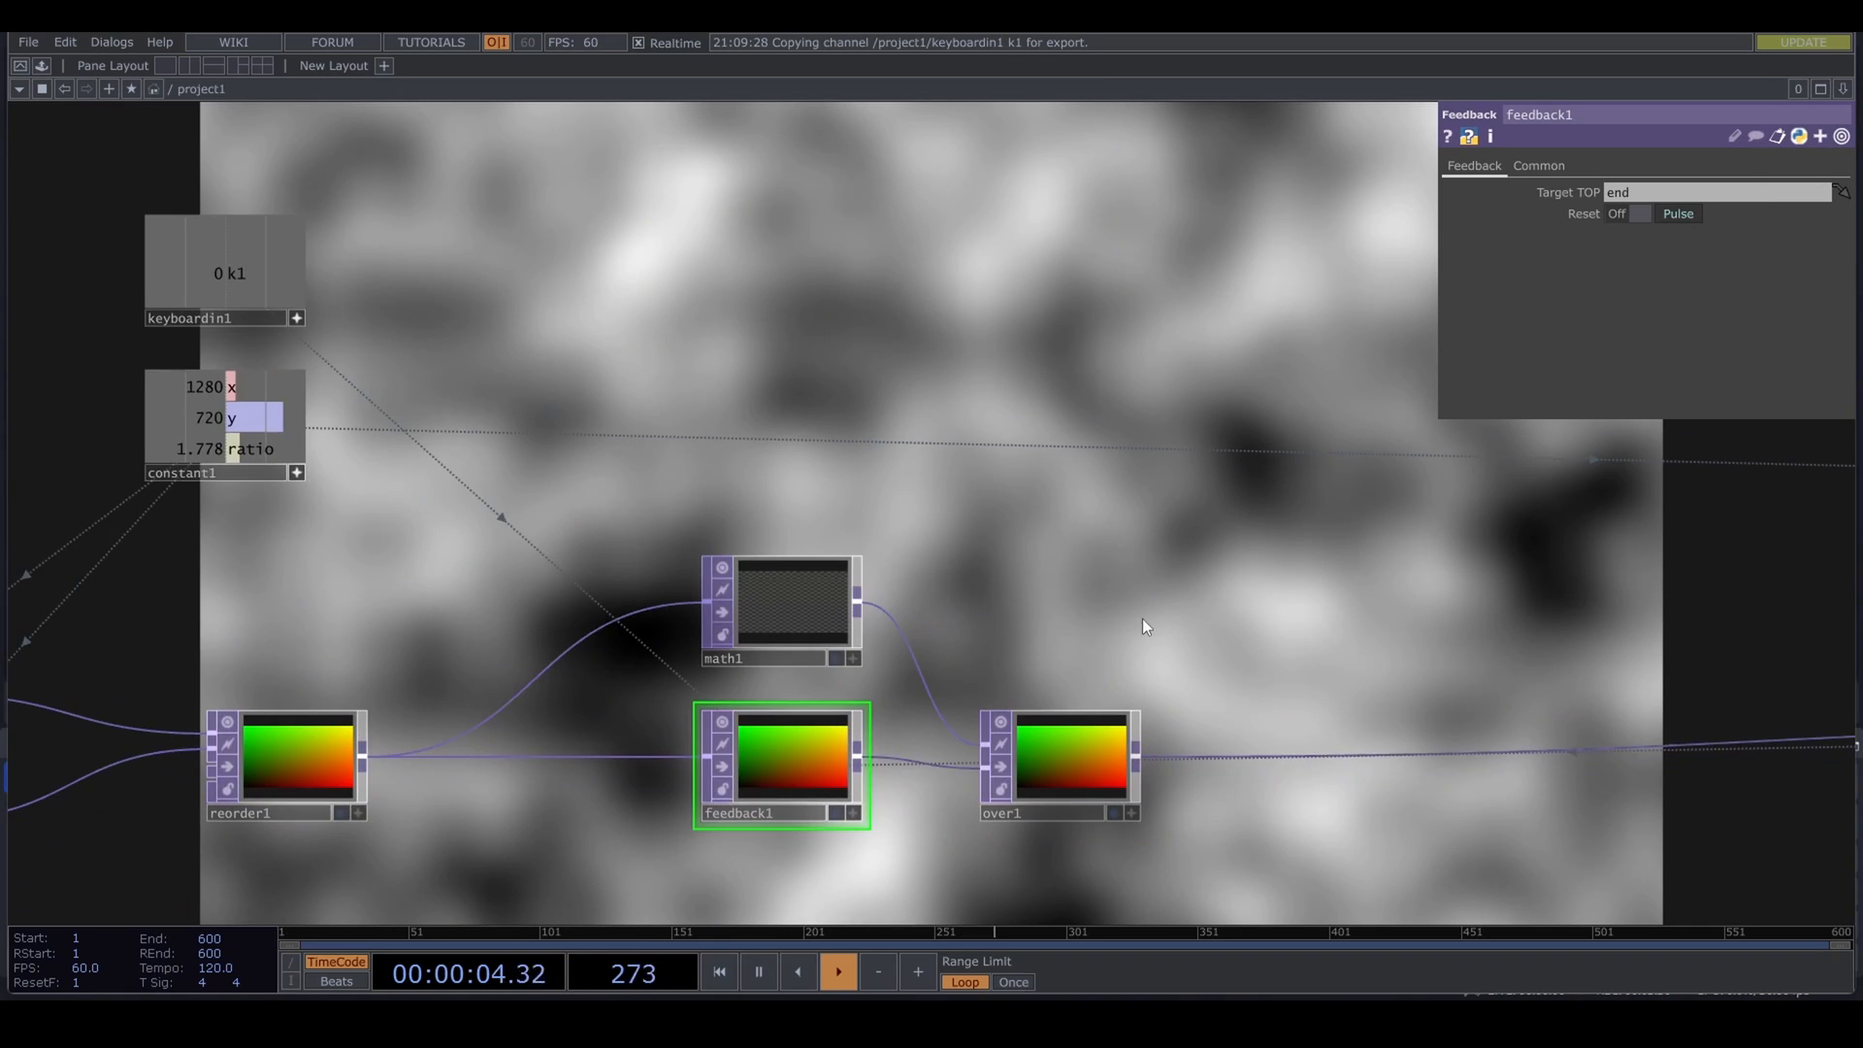
middle_drag(1135, 562, 1172, 541)
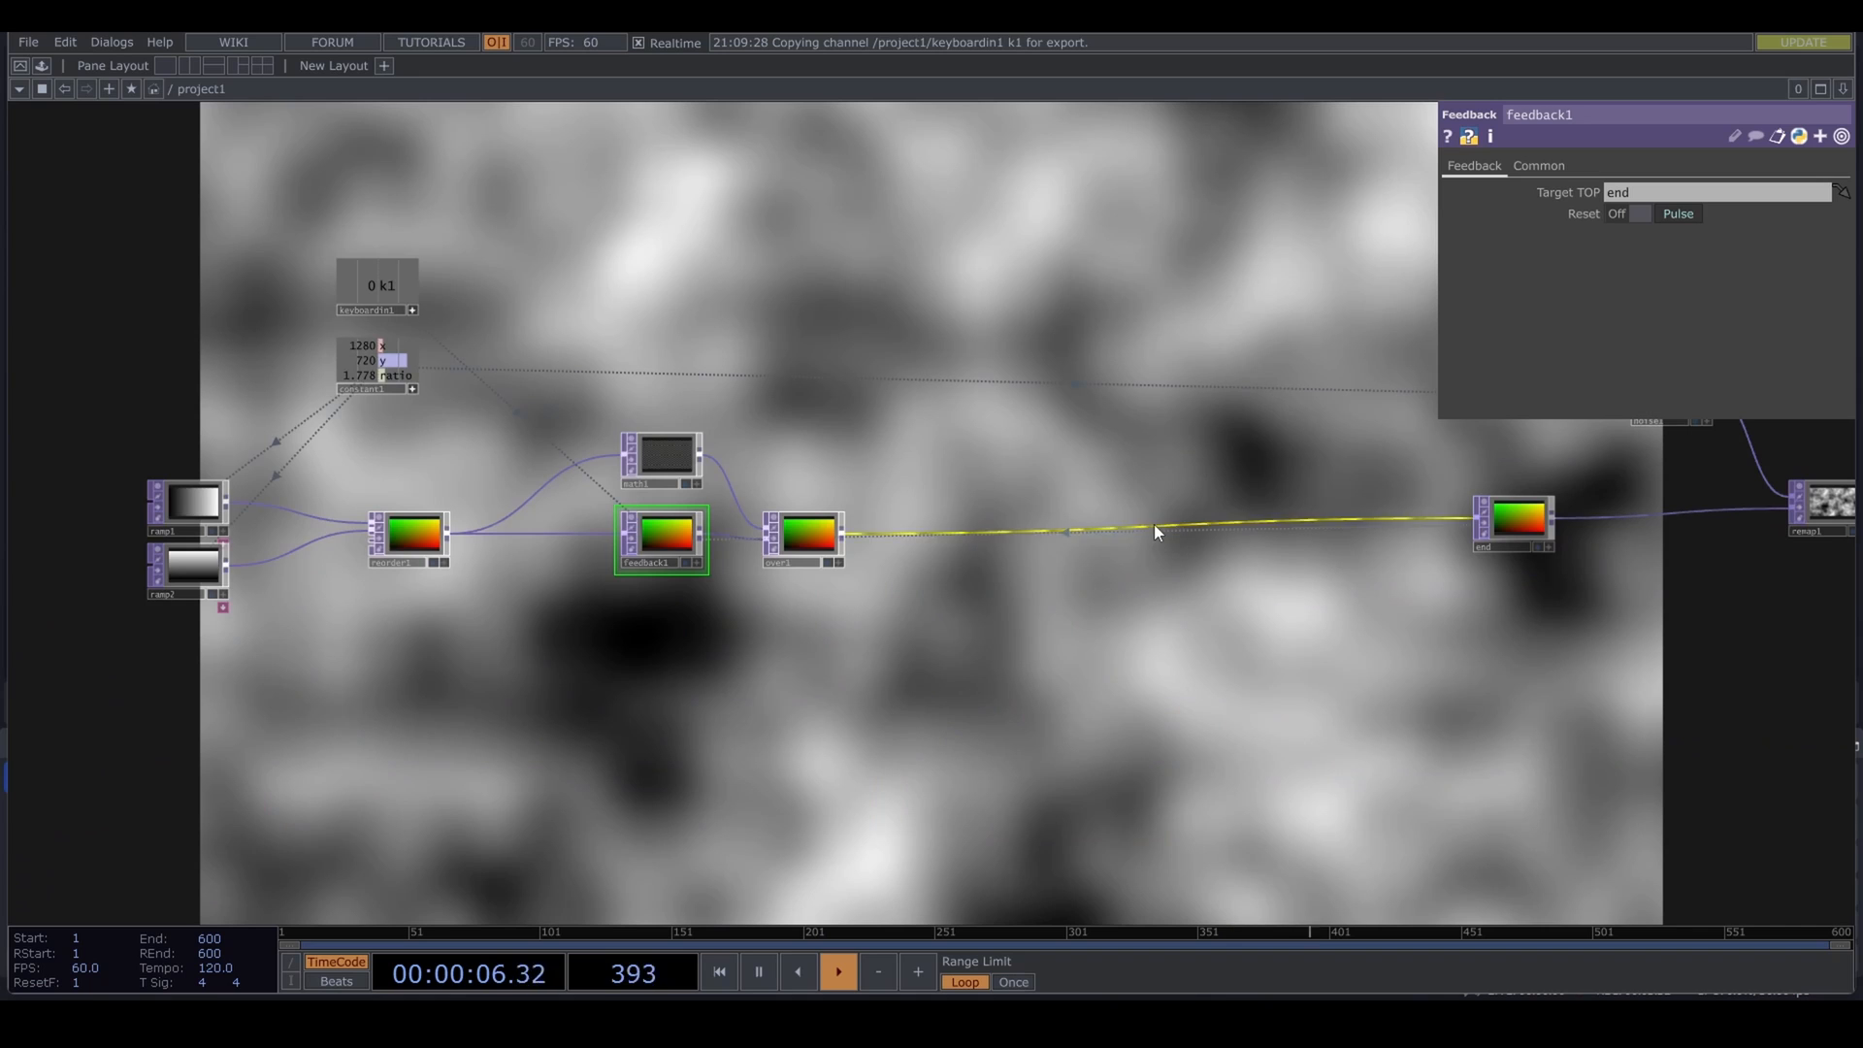
right_click(1155, 526)
click(1207, 502)
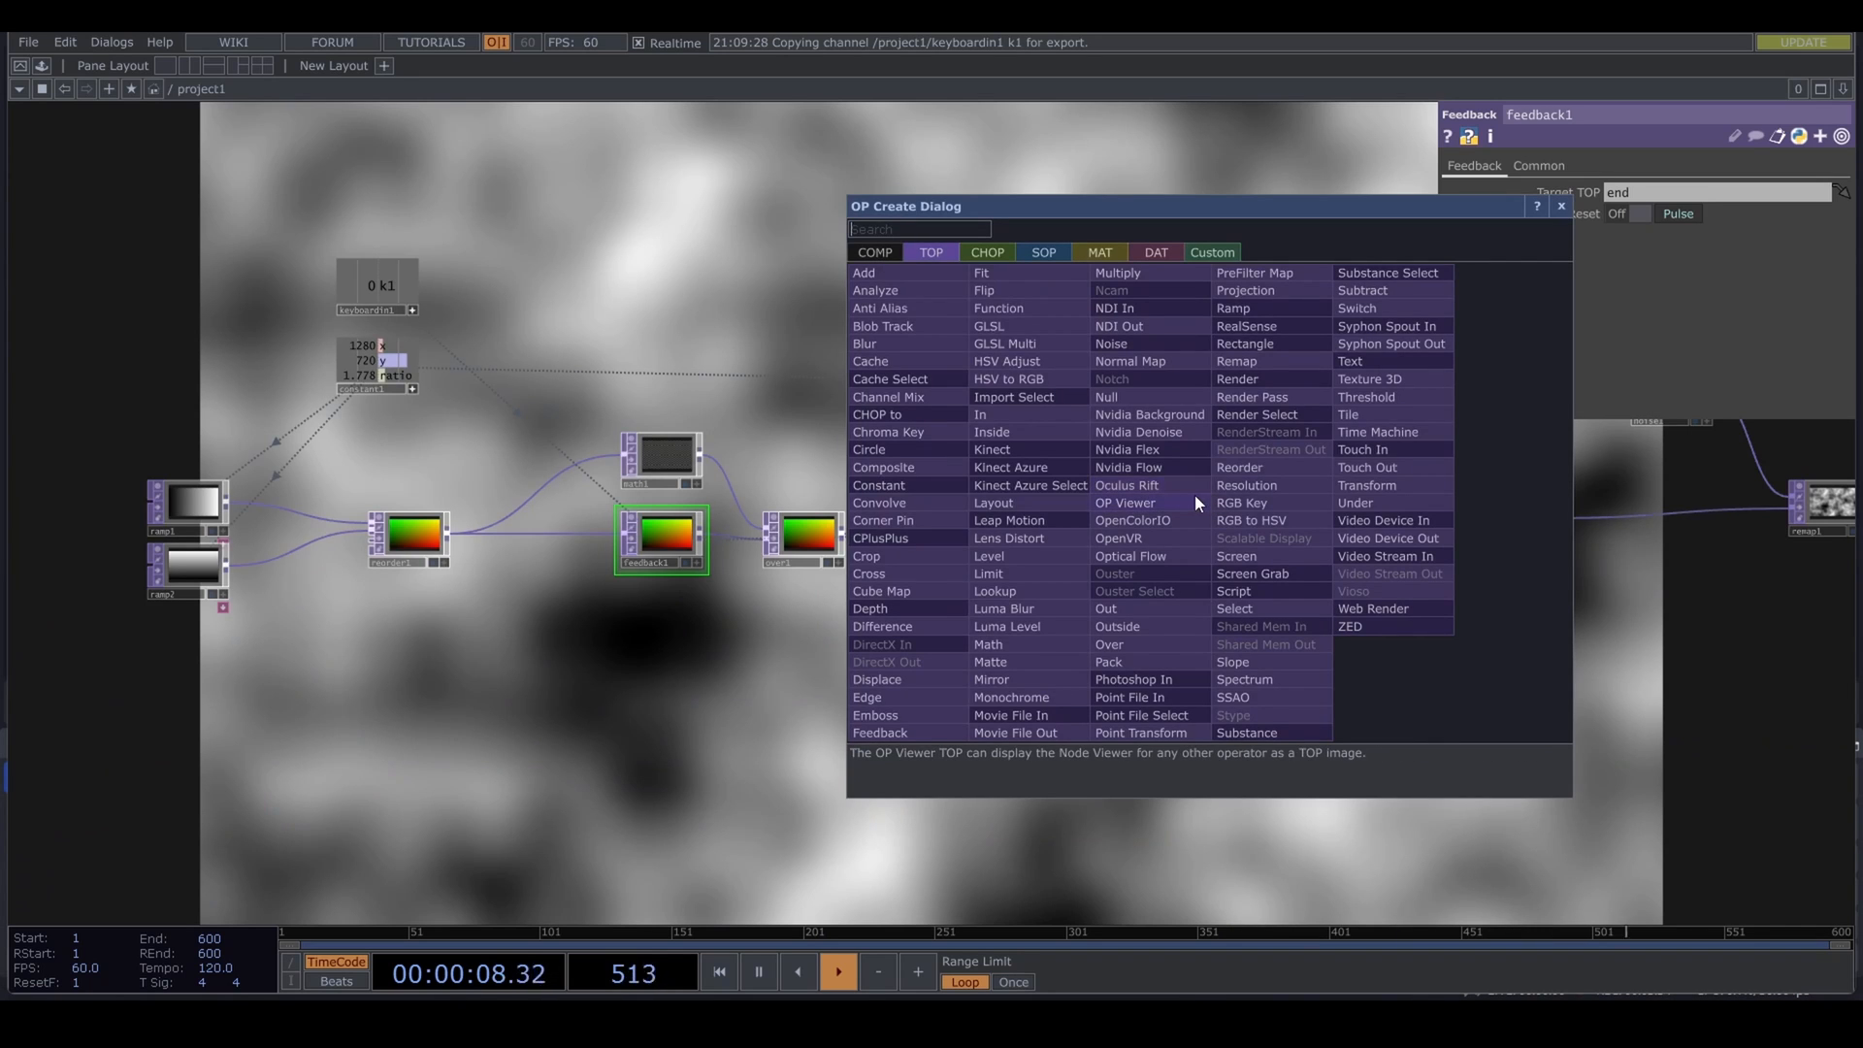
text(dis)
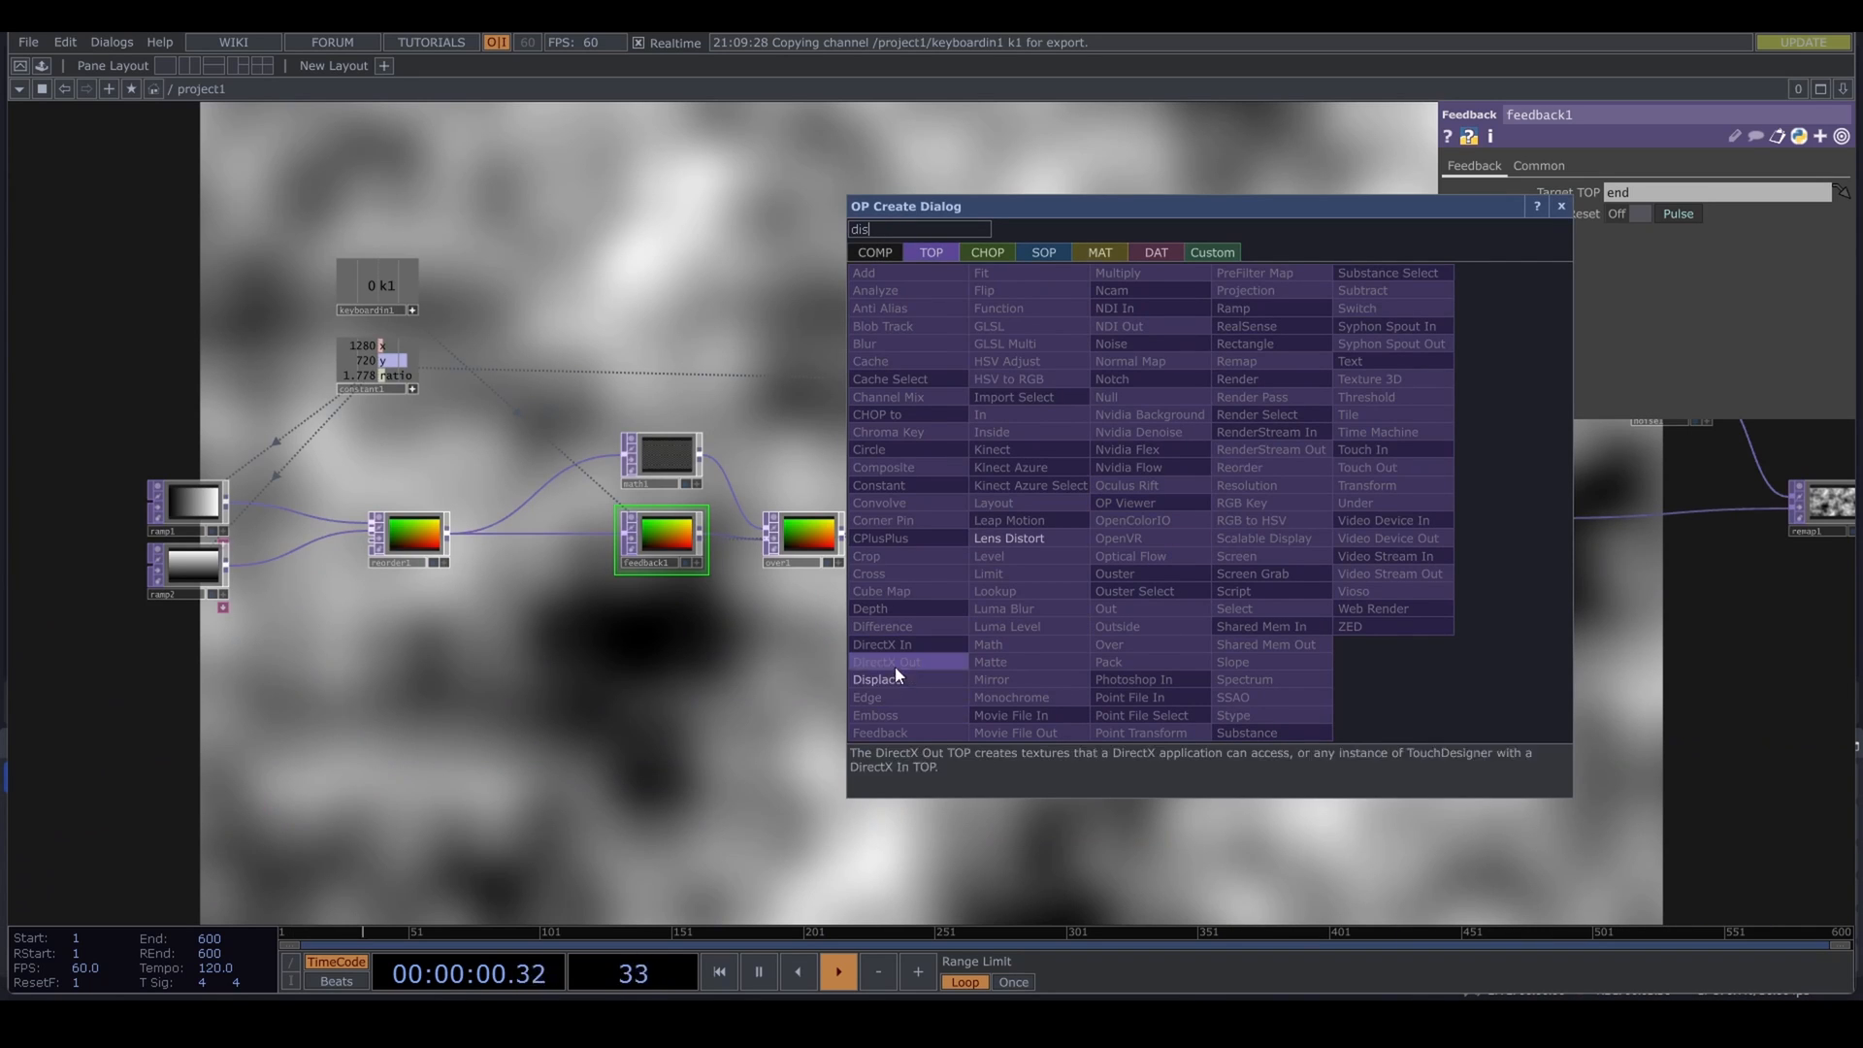
click(881, 679)
click(1191, 540)
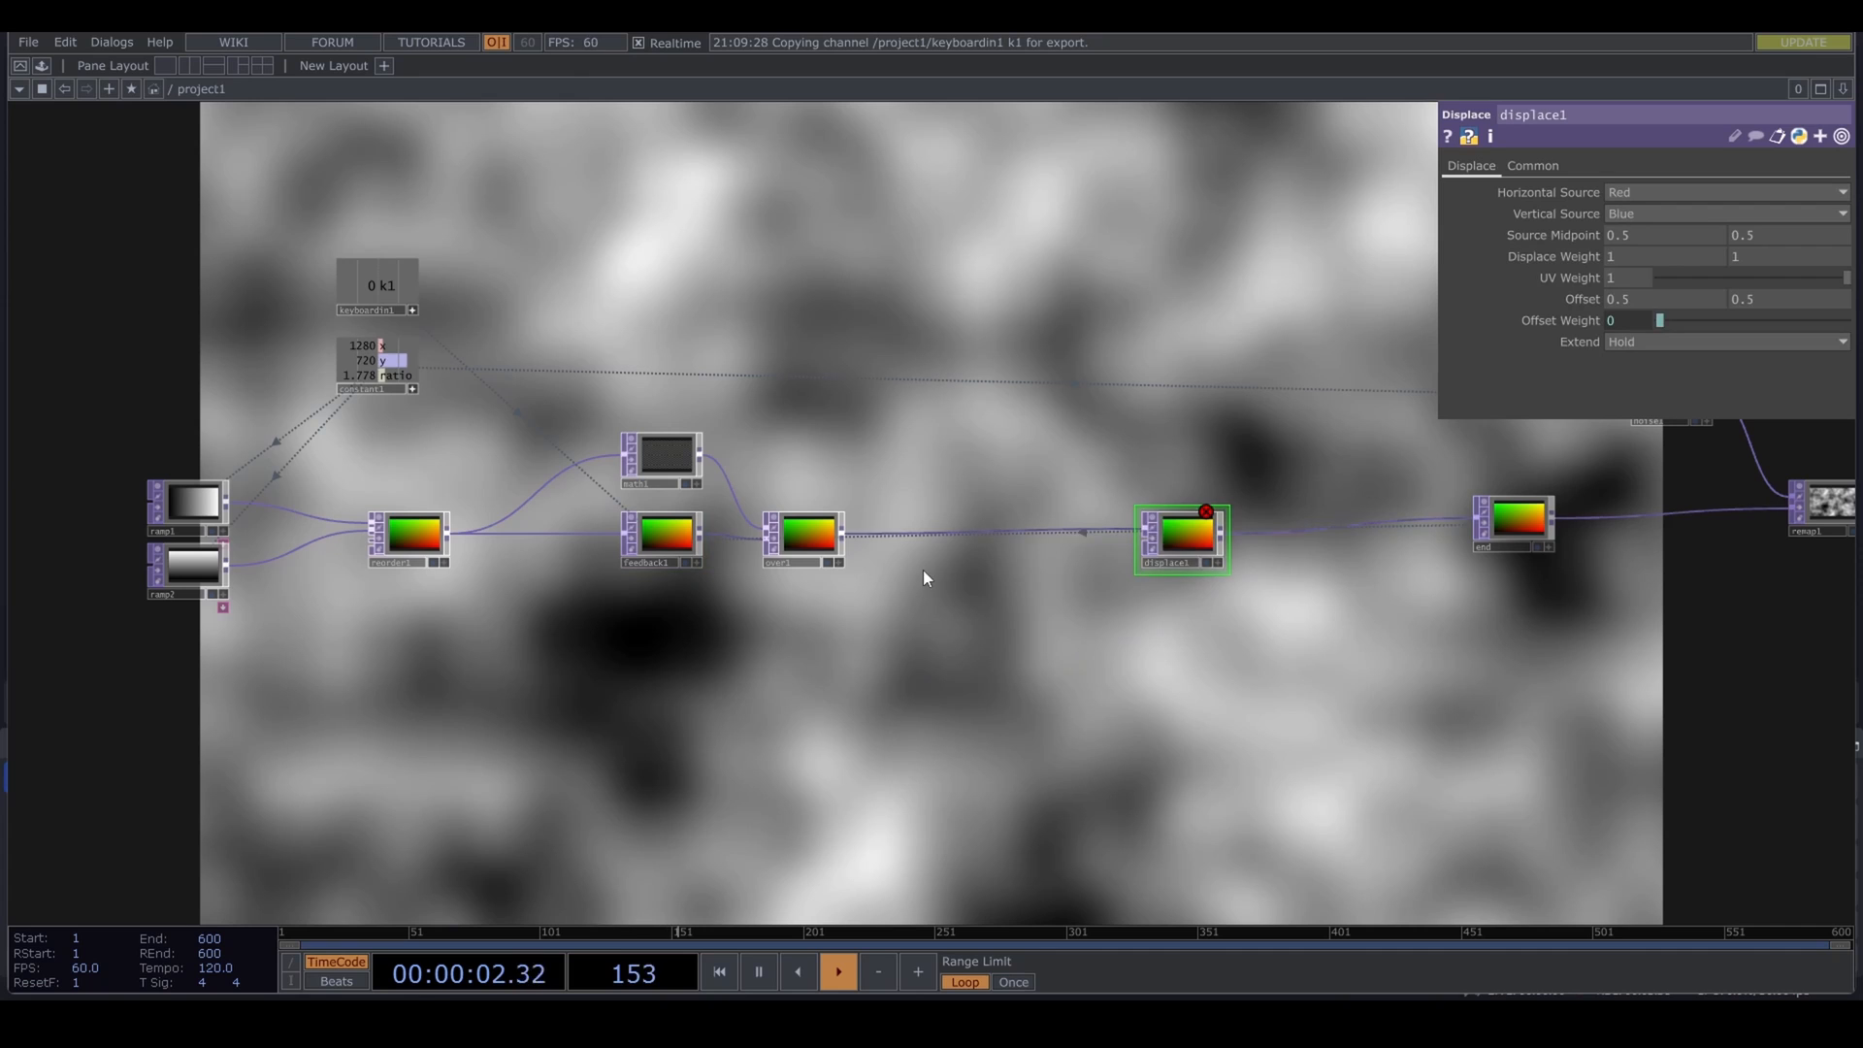
Step: Duplicate the Noise TOP, place the copy below the feedback chain, and connect it to the Displace TOP's second input
drag(982, 681, 608, 727)
click(1319, 433)
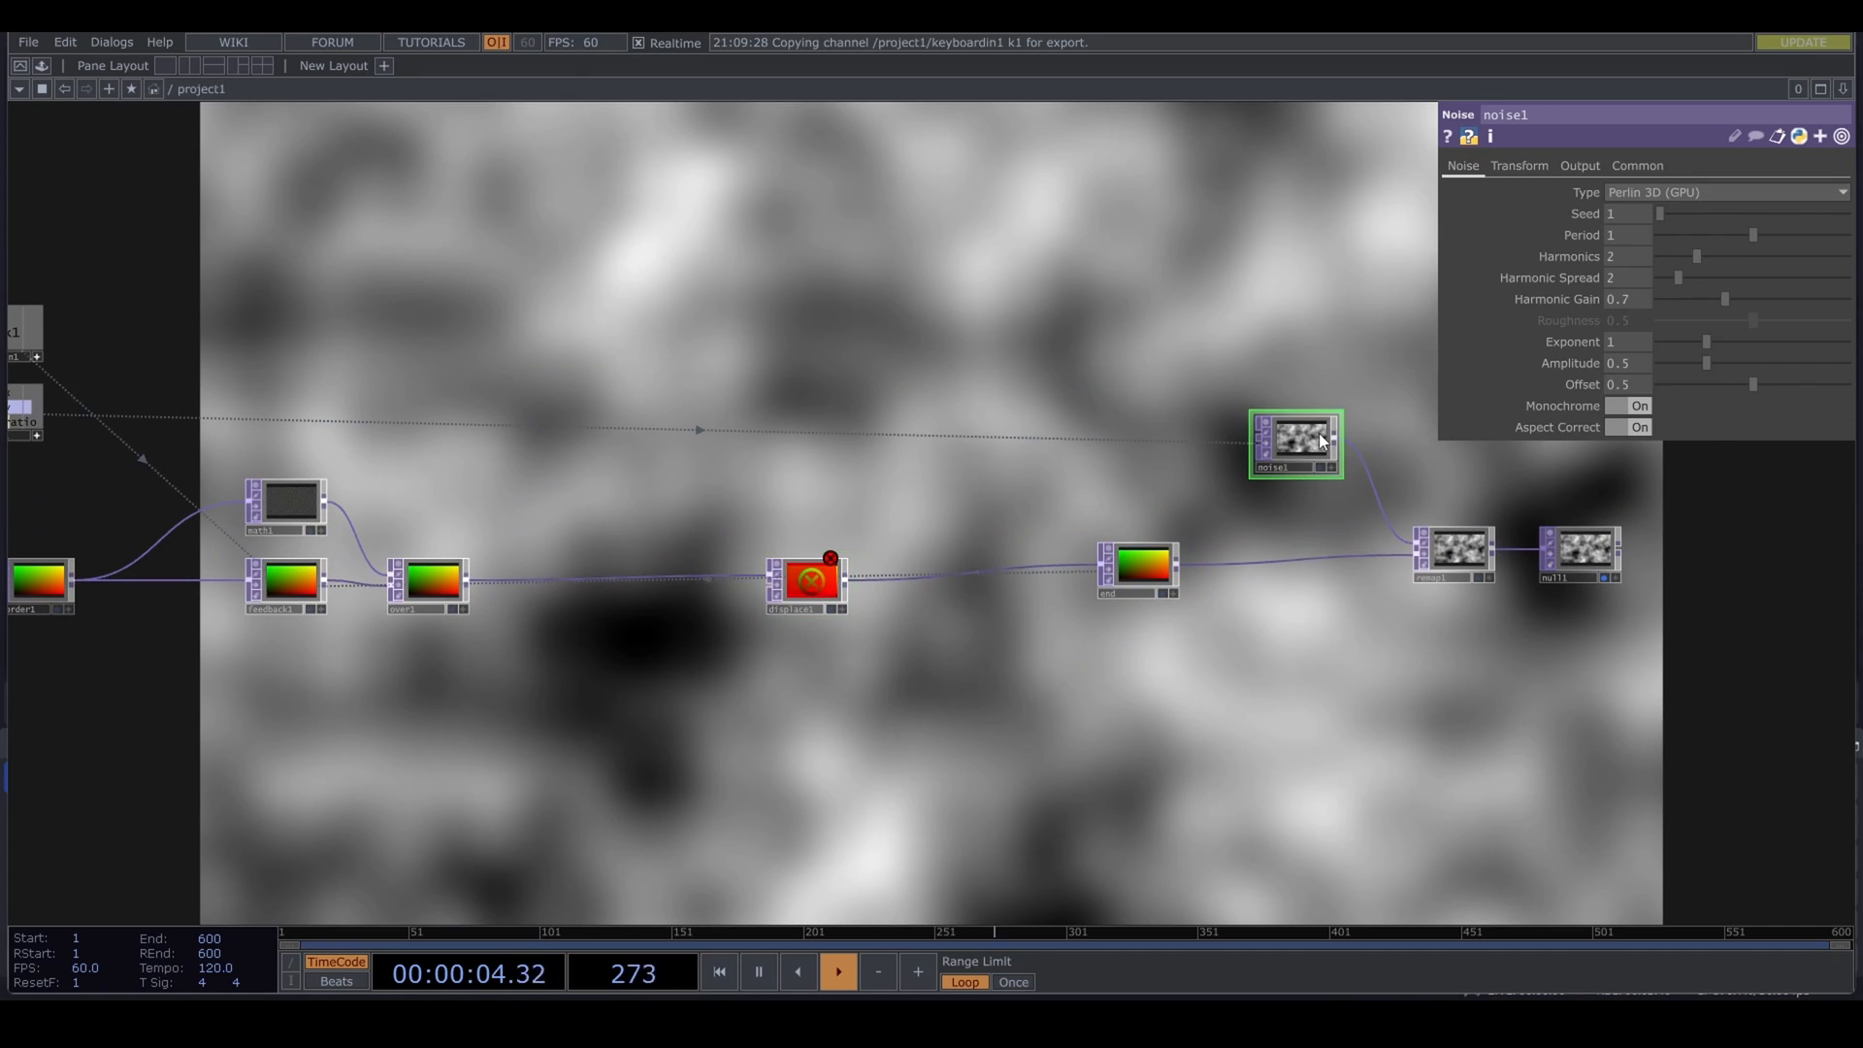
key(ctrl+c)
key(ctrl+v)
drag(1300, 524, 615, 747)
scroll(541, 737, up, 3)
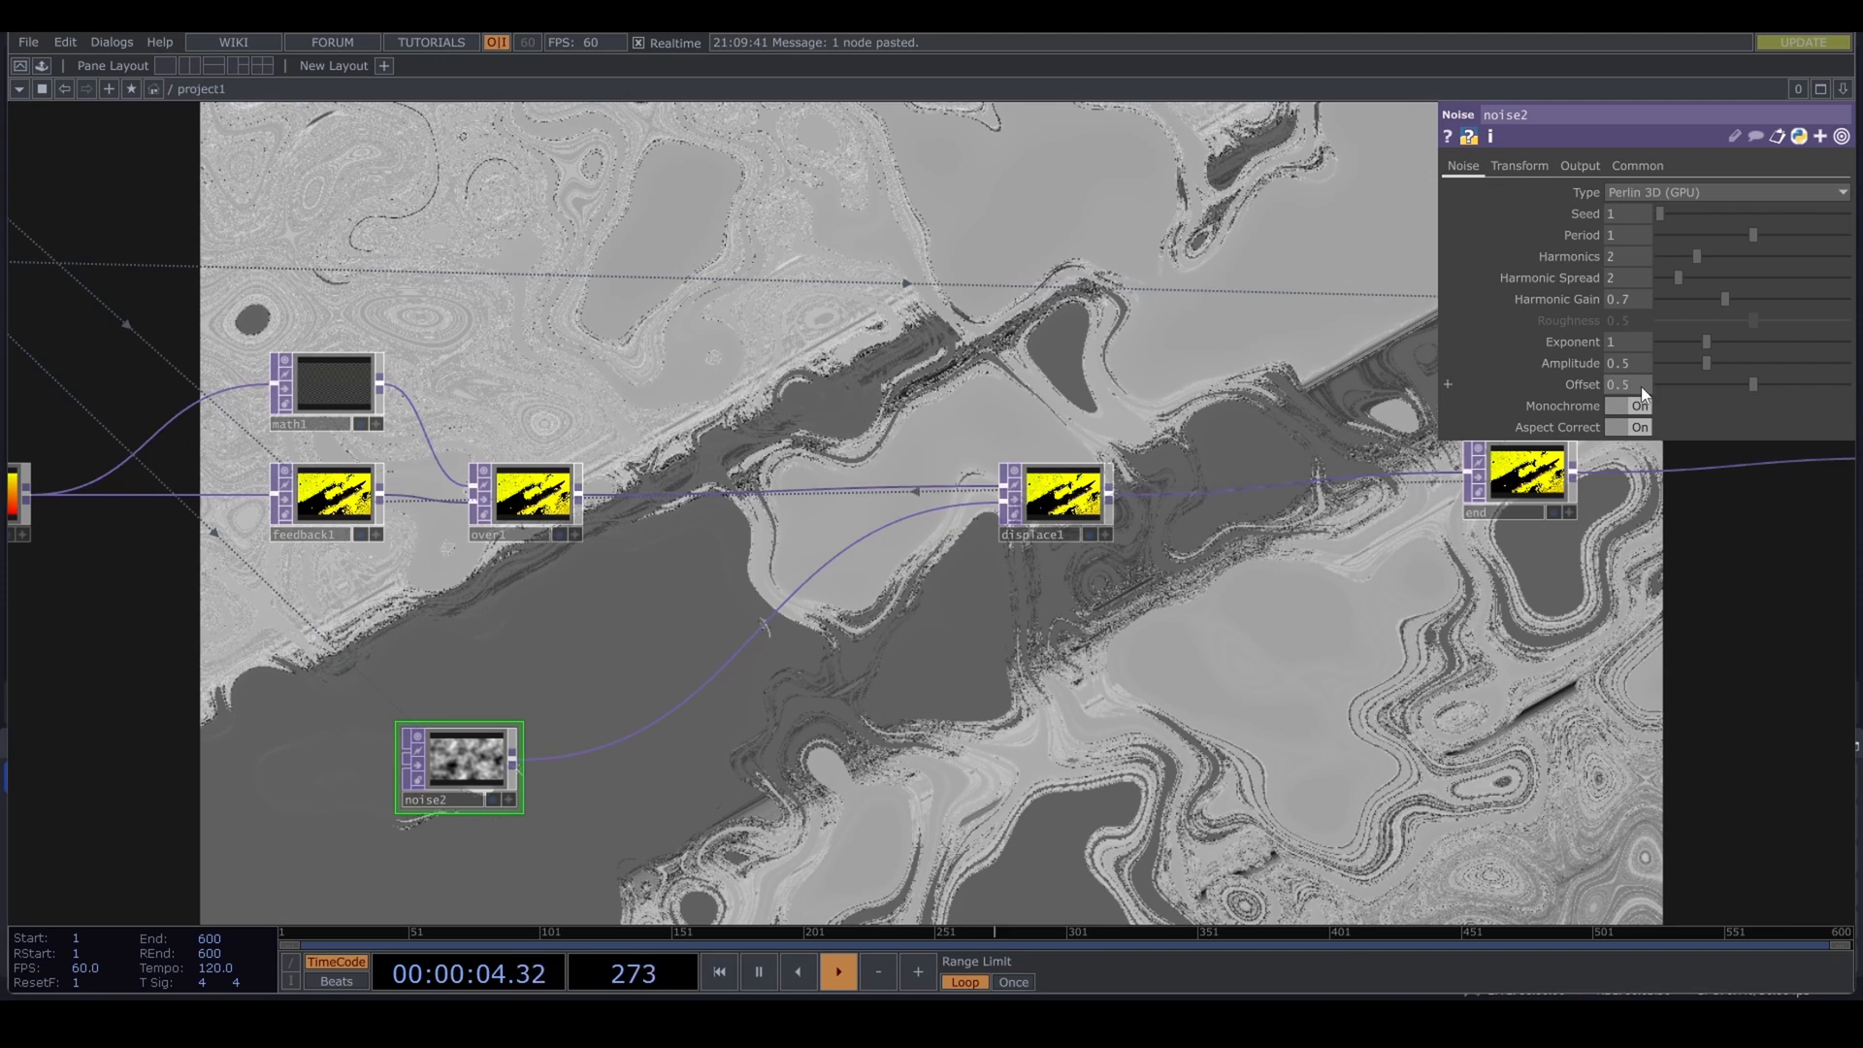
Step: Set the Displace TOP's Source Midpoint to 0, 0 and its Vertical Source to Green
click(1083, 490)
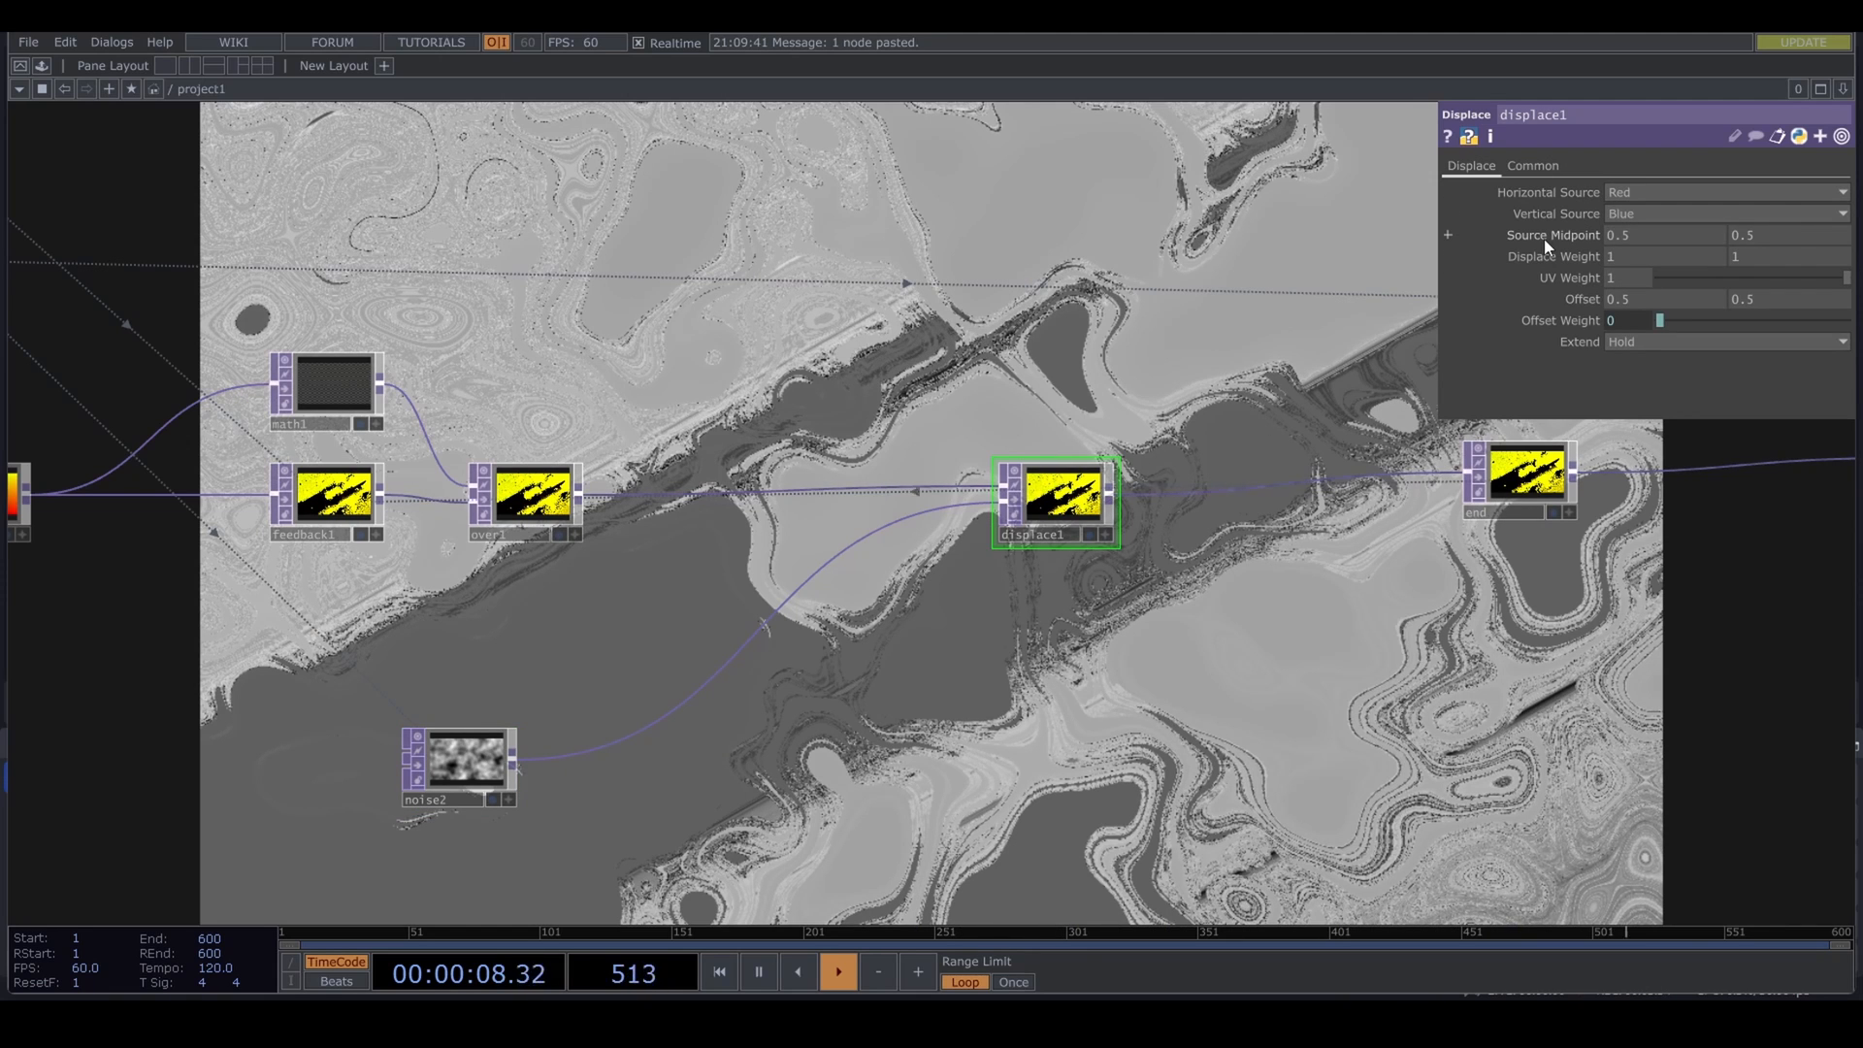
middle_drag(1545, 239, 1536, 199)
click(1633, 208)
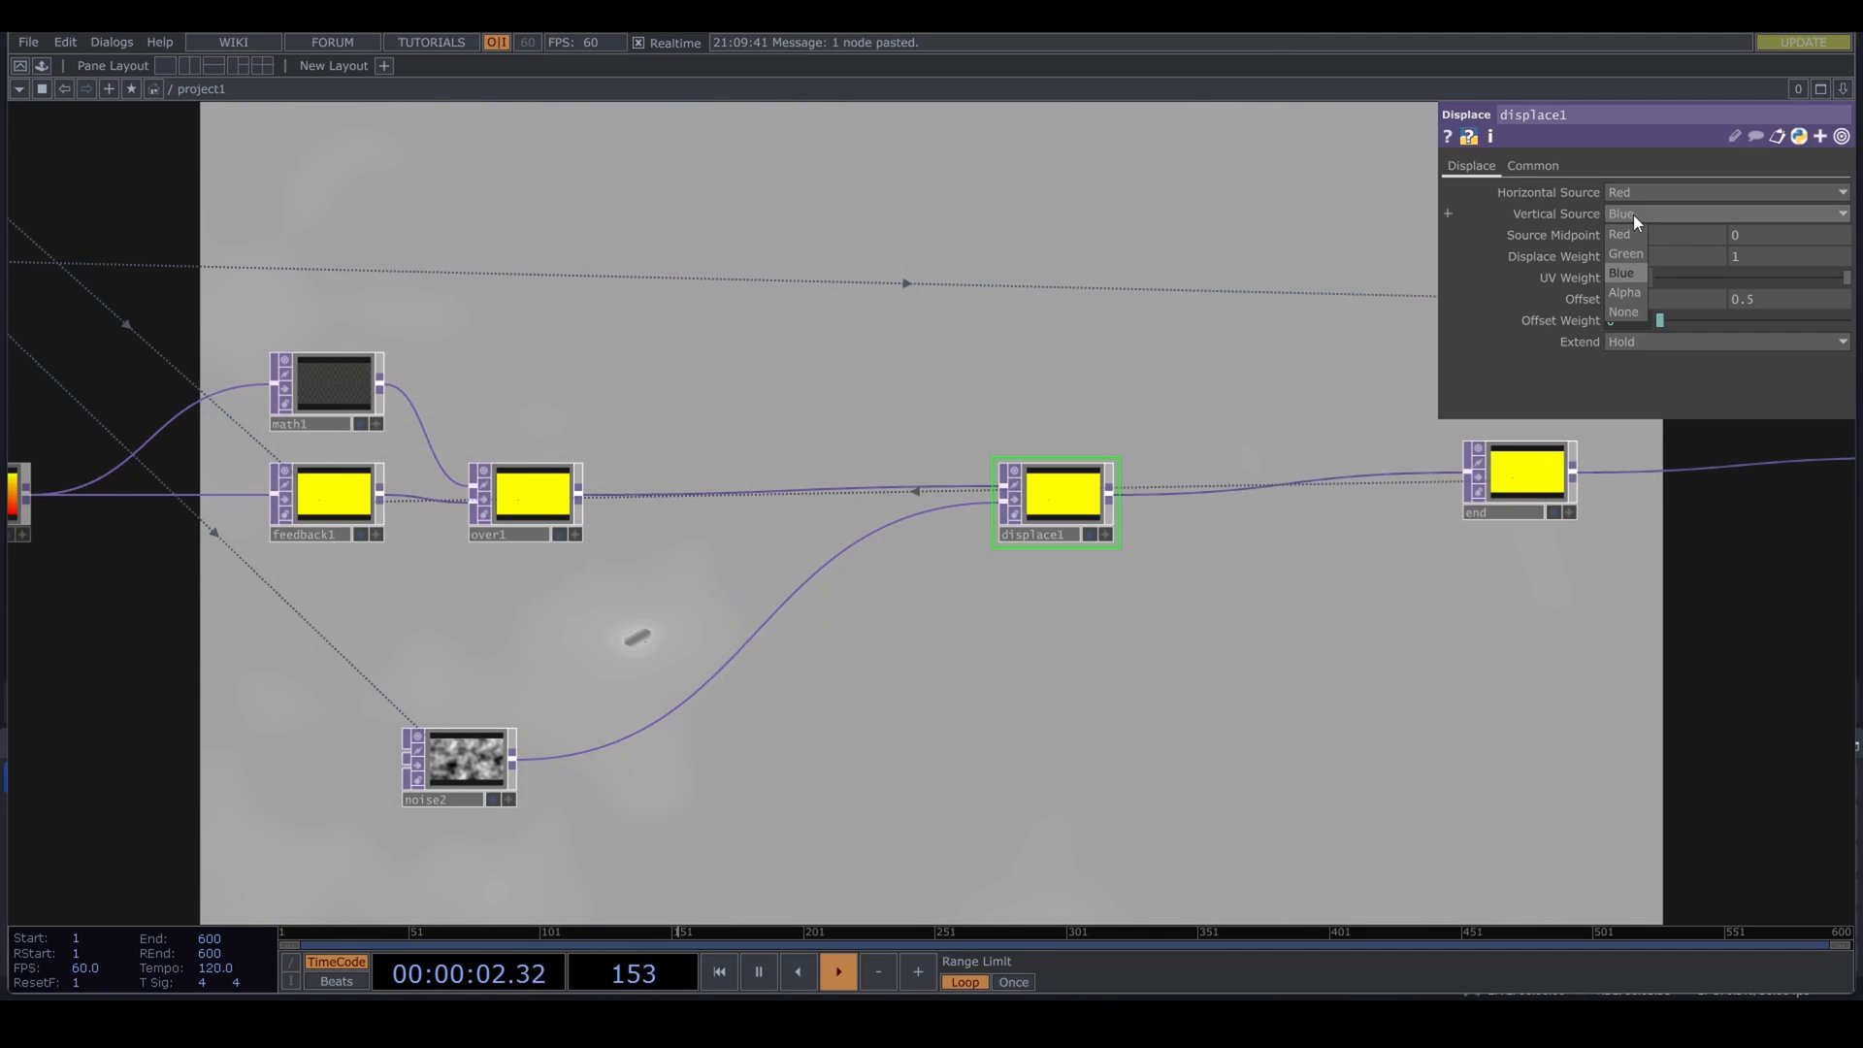
click(1624, 254)
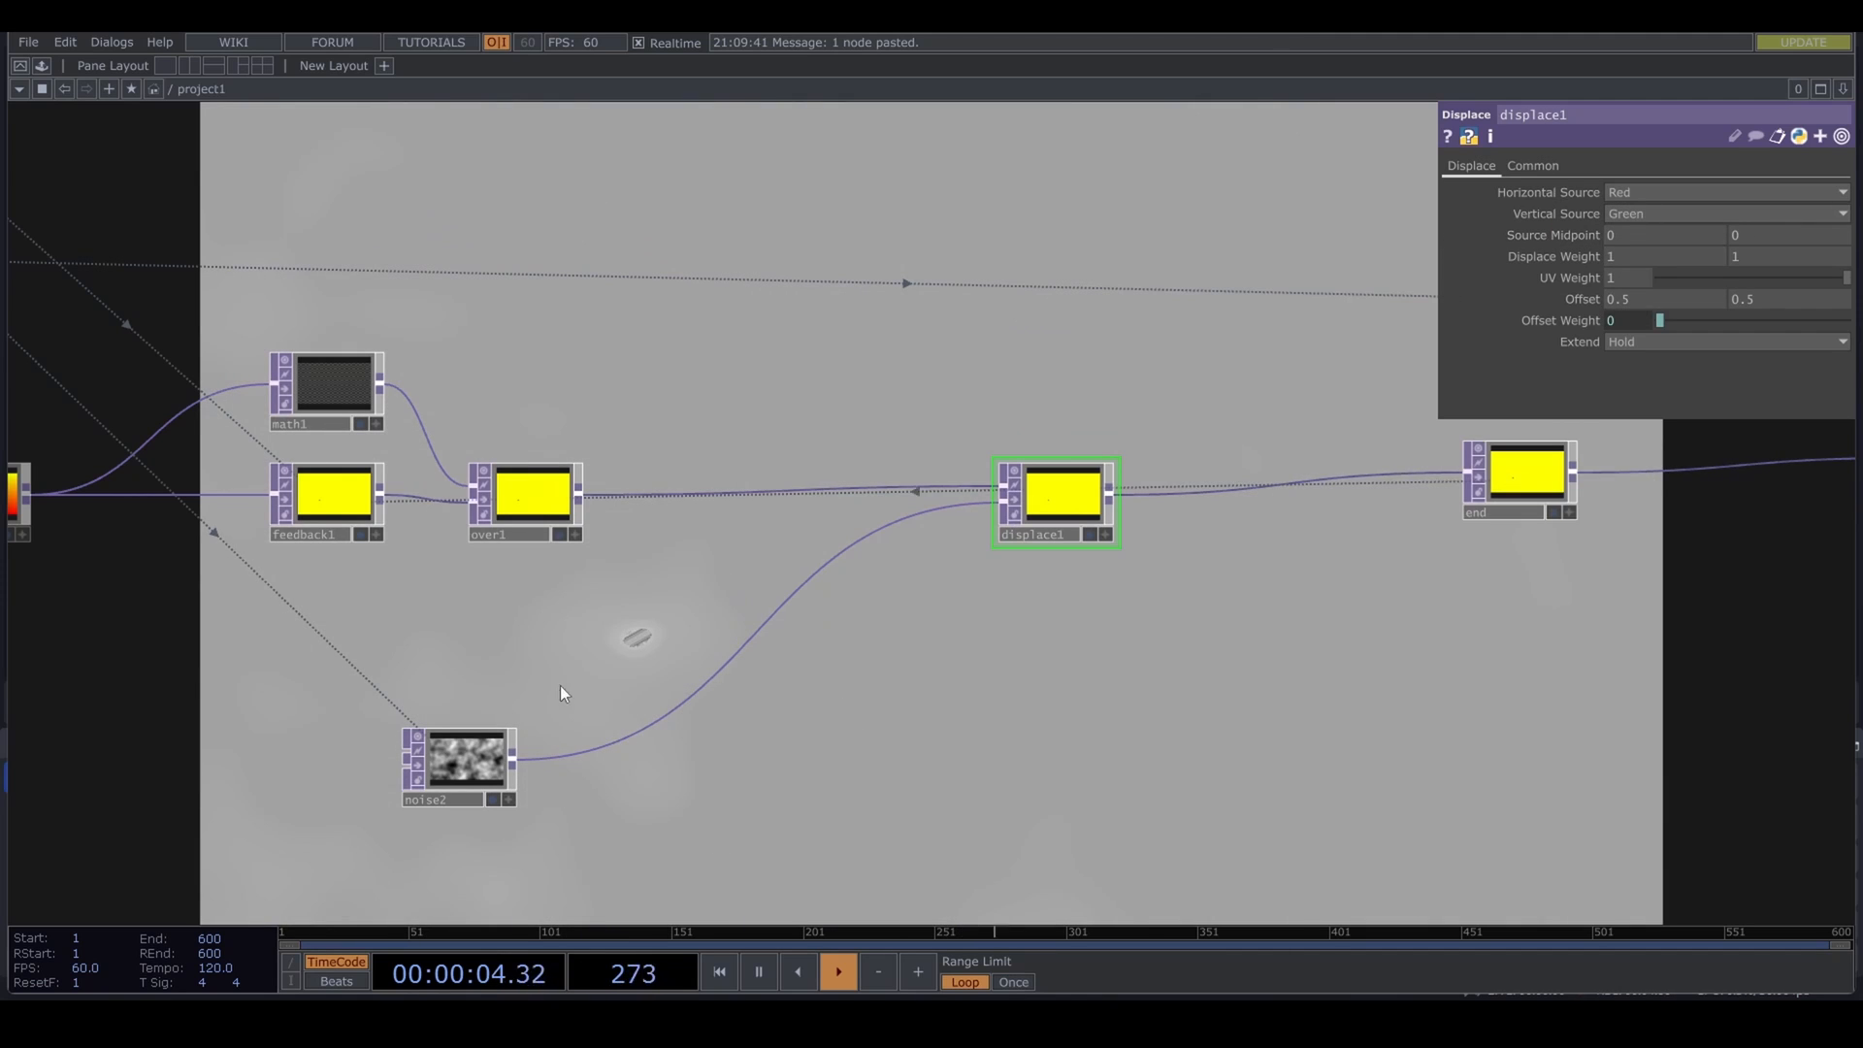
Step: Set the duplicated Noise TOP's Offset to 0 and its Amplitude to 0.001
click(467, 763)
drag(1698, 386, 1475, 404)
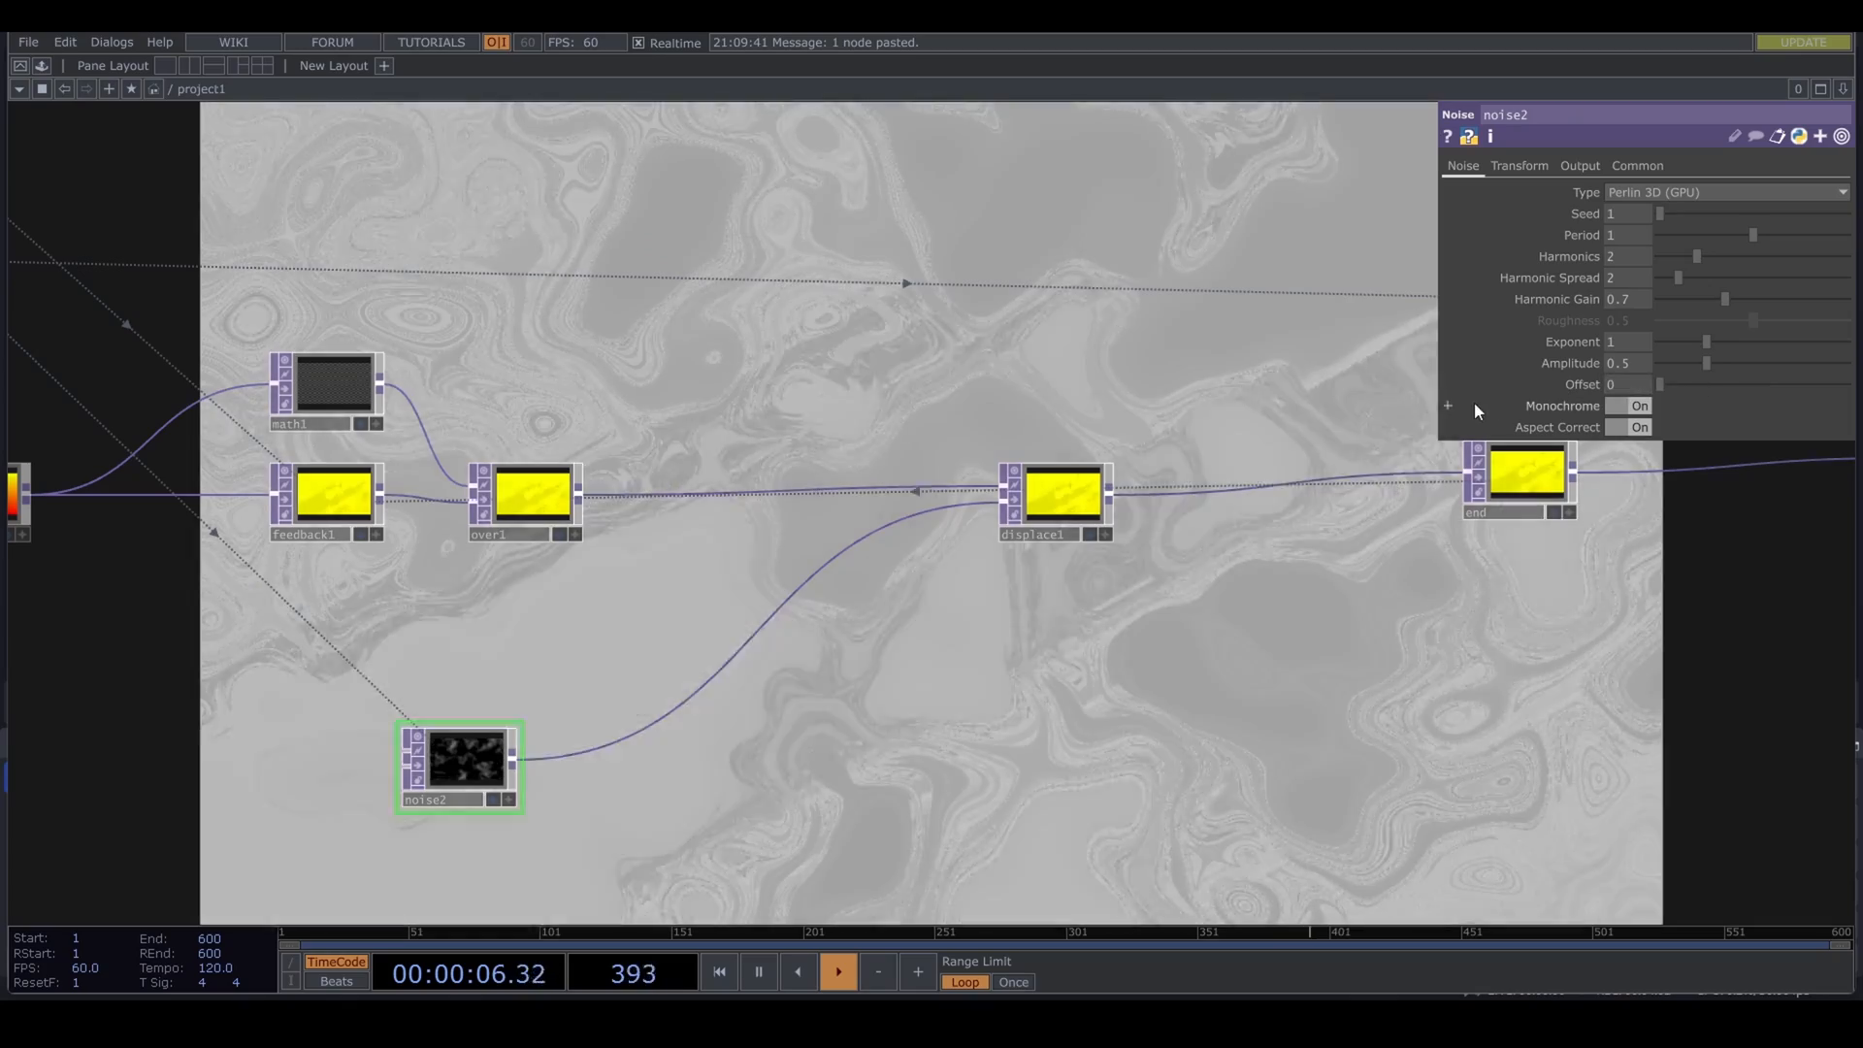
drag(1698, 365, 1592, 377)
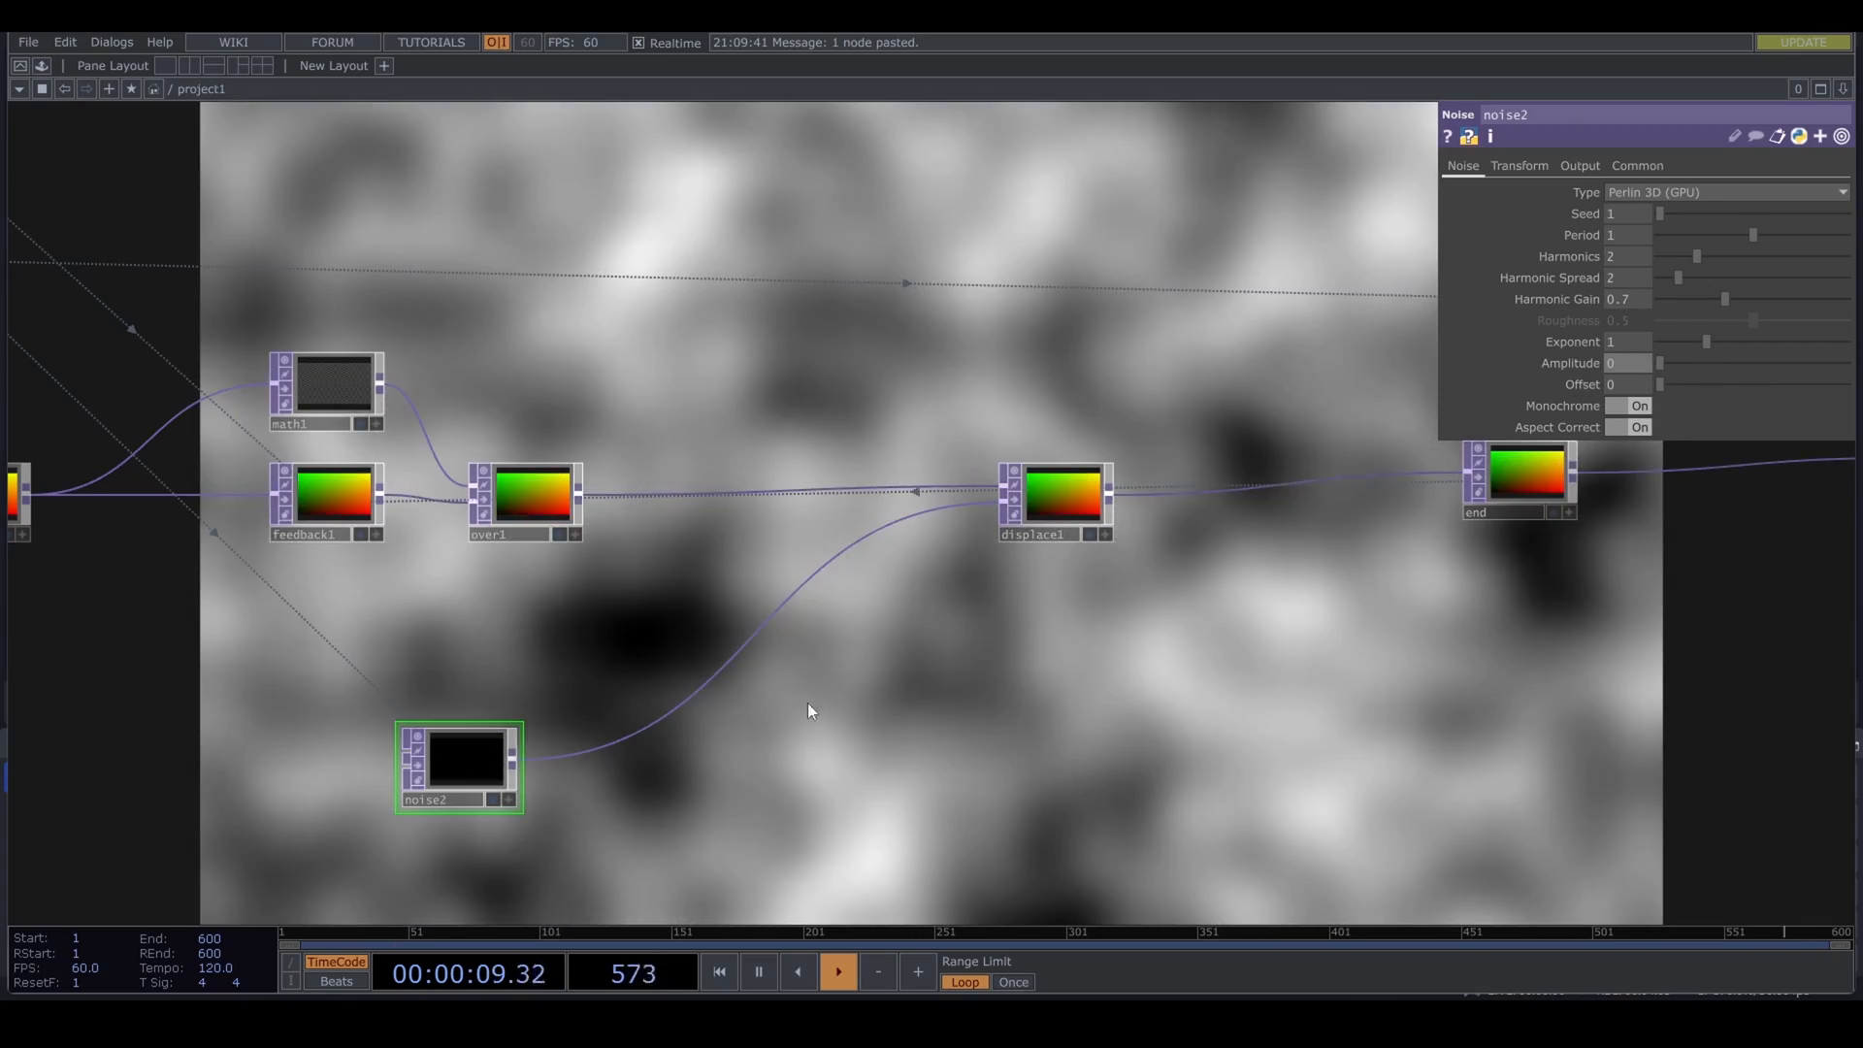
middle_drag(1678, 387, 1646, 406)
Step: Turn off Monochrome on the duplicated Noise TOP and raise its Amplitude to 0.004
drag(1430, 571, 1717, 470)
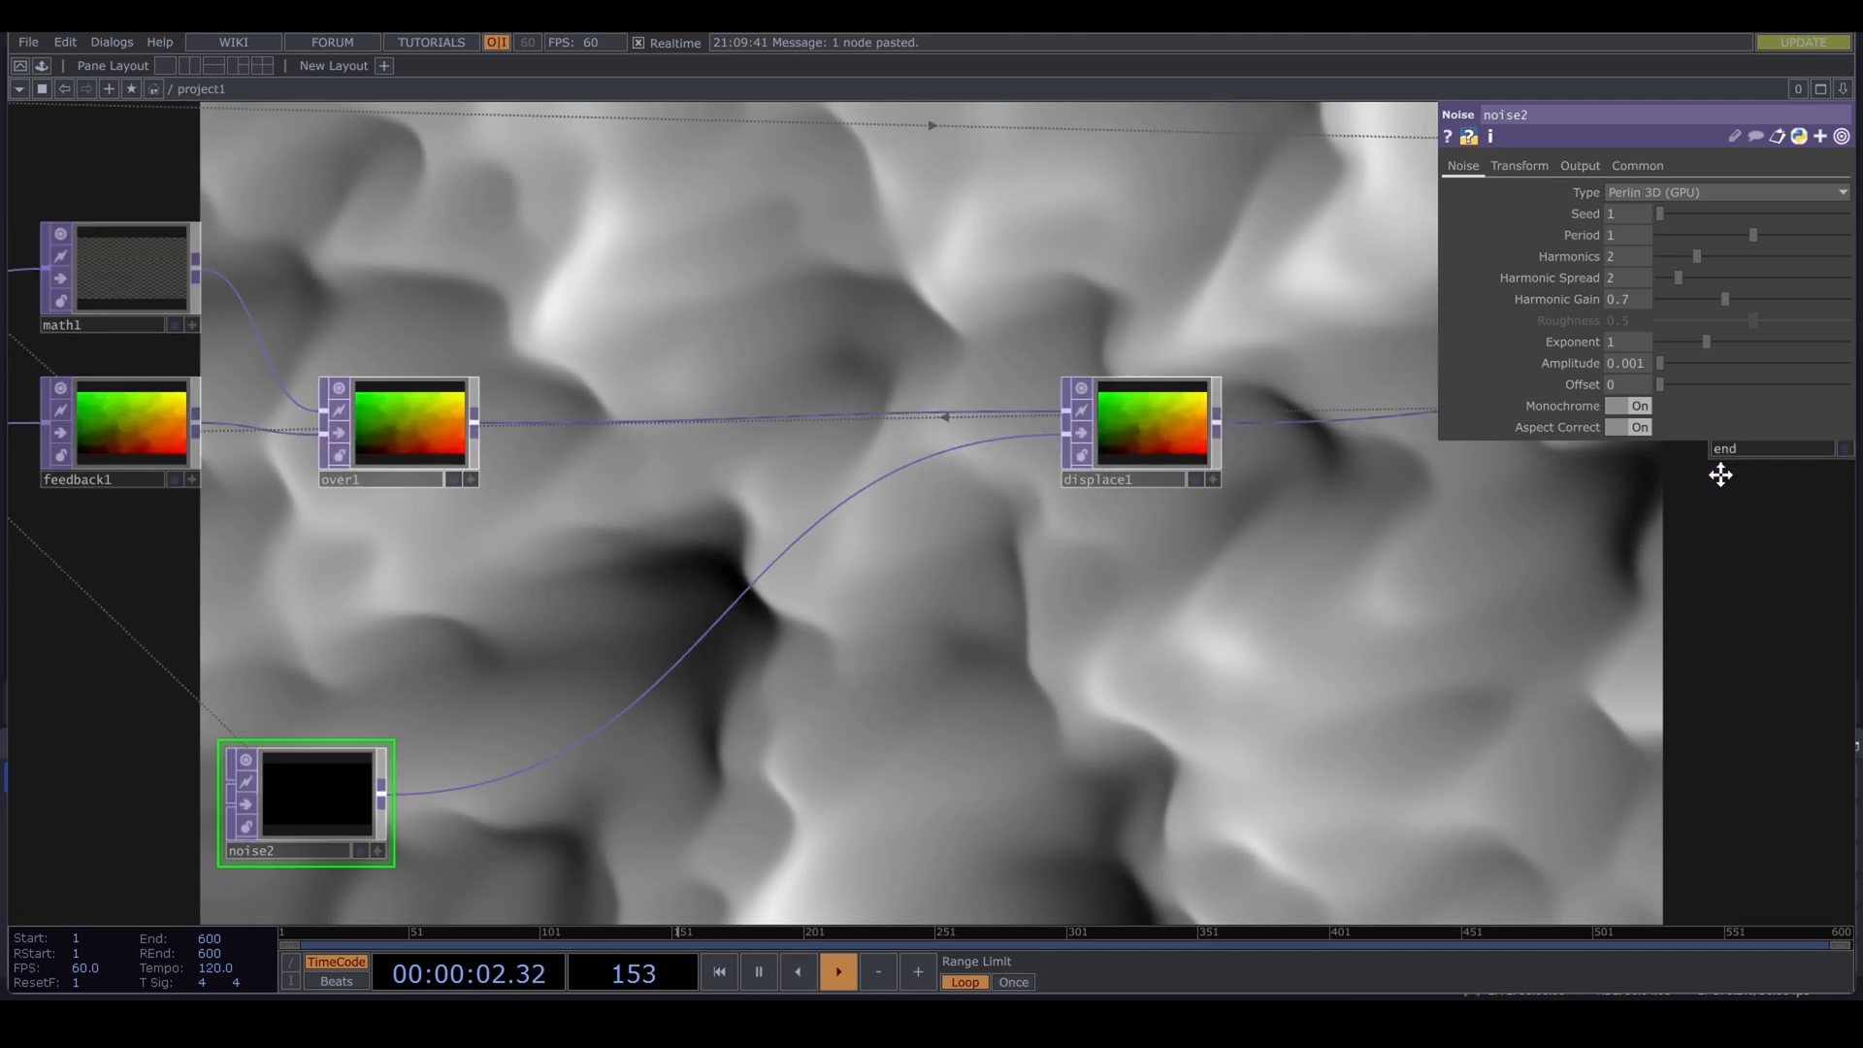
click(1613, 406)
drag(1417, 666, 1283, 633)
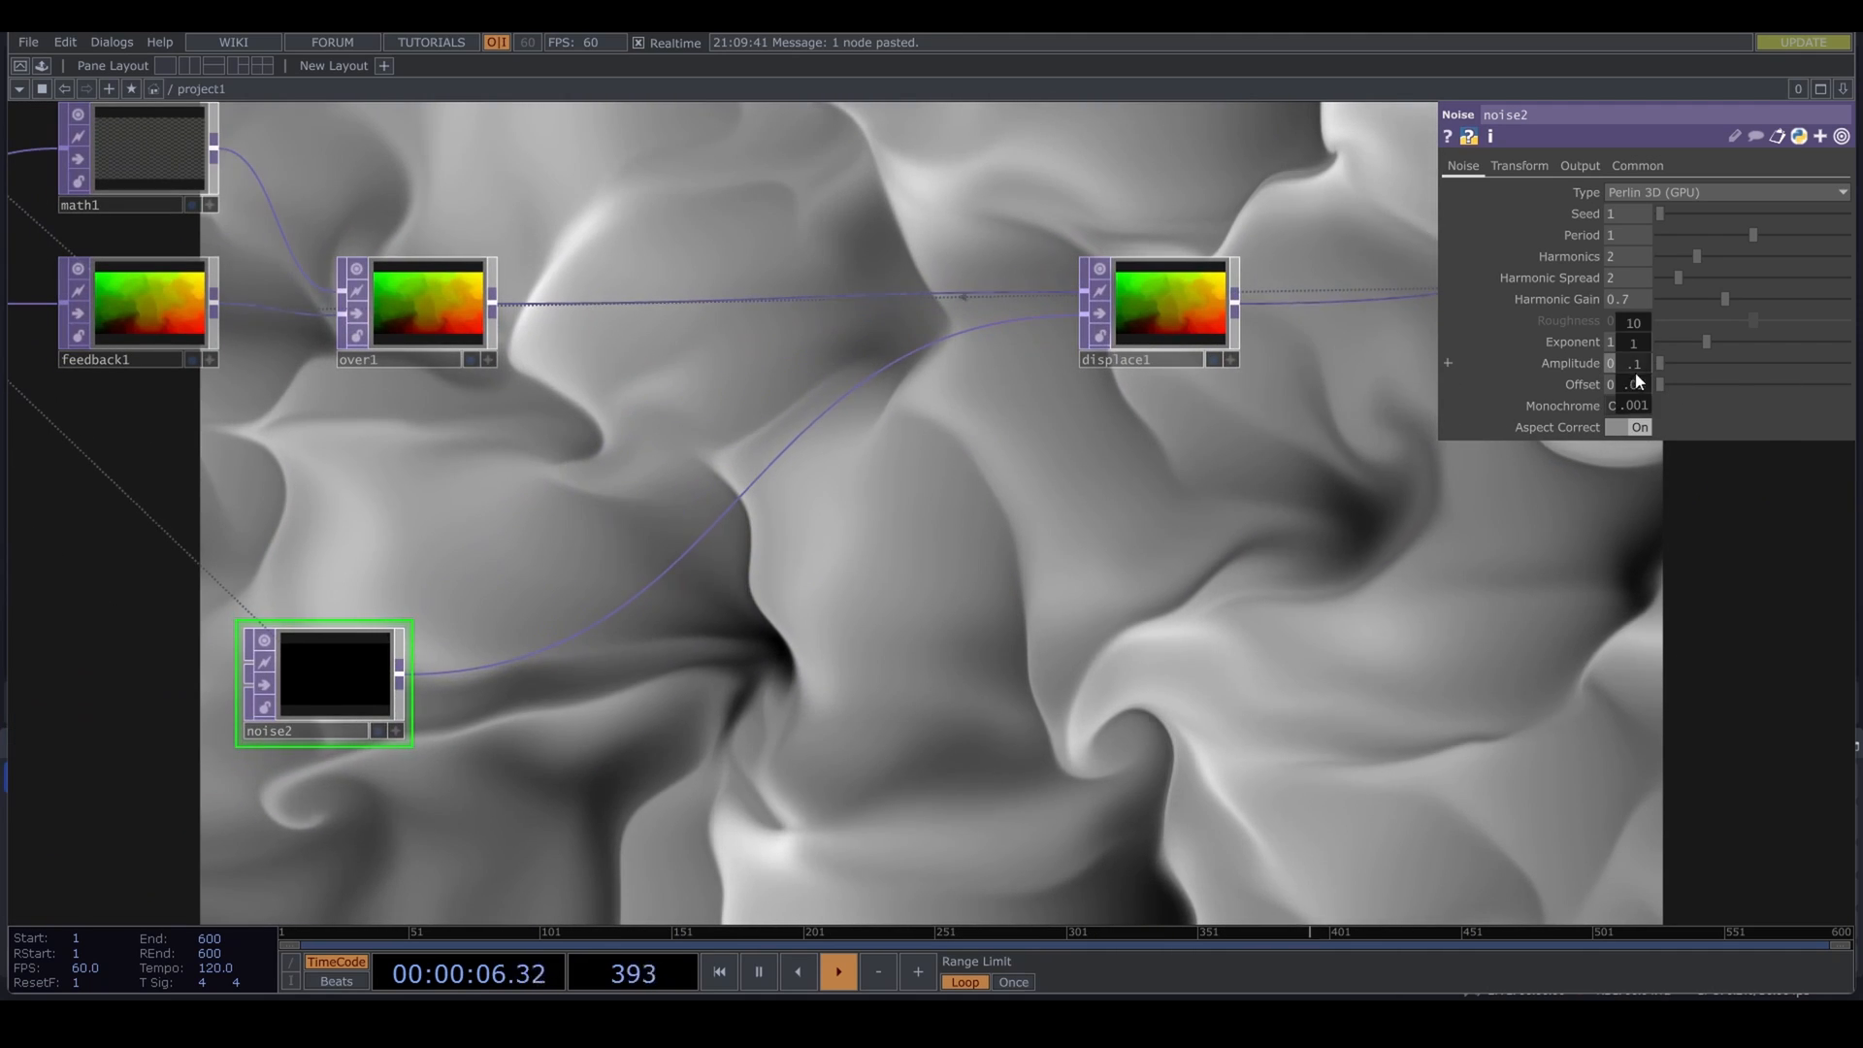
middle_drag(1654, 405, 1711, 405)
Step: Set the duplicated Noise TOP's Amplitude to 1
drag(1144, 703, 1464, 678)
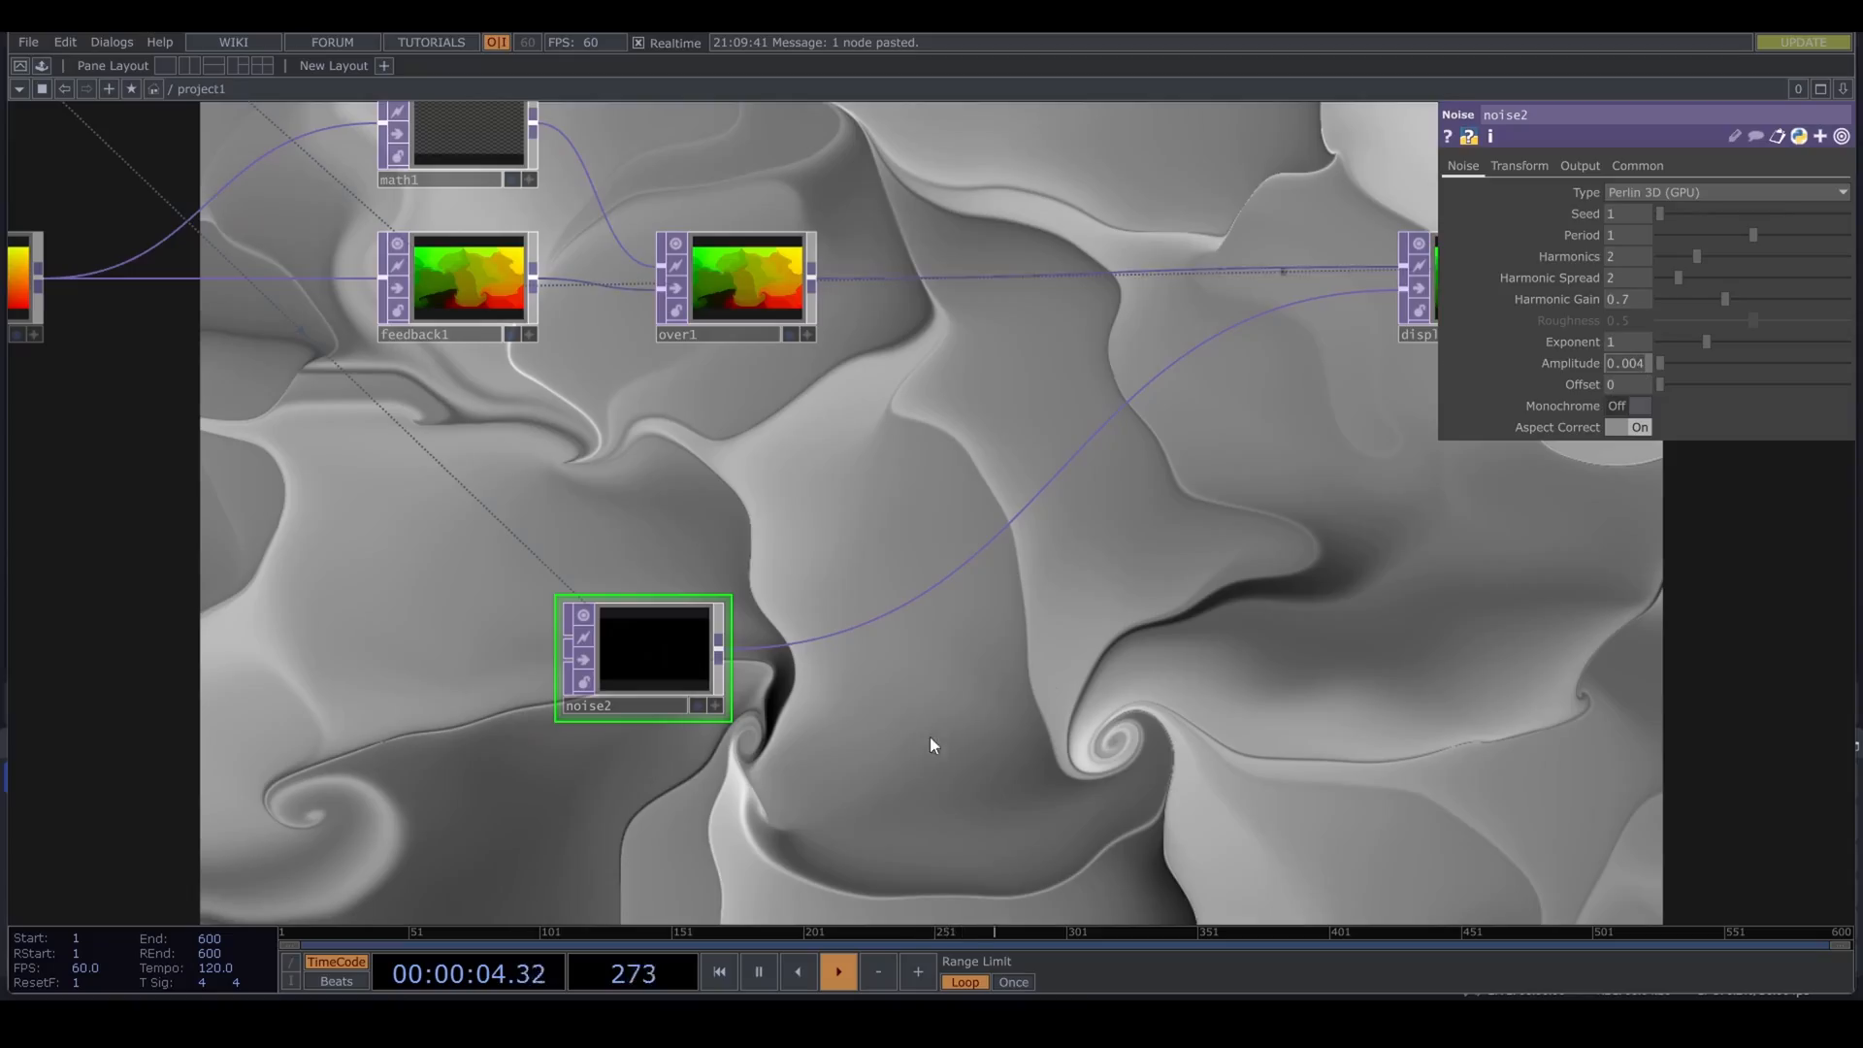
text(1)
key(Return)
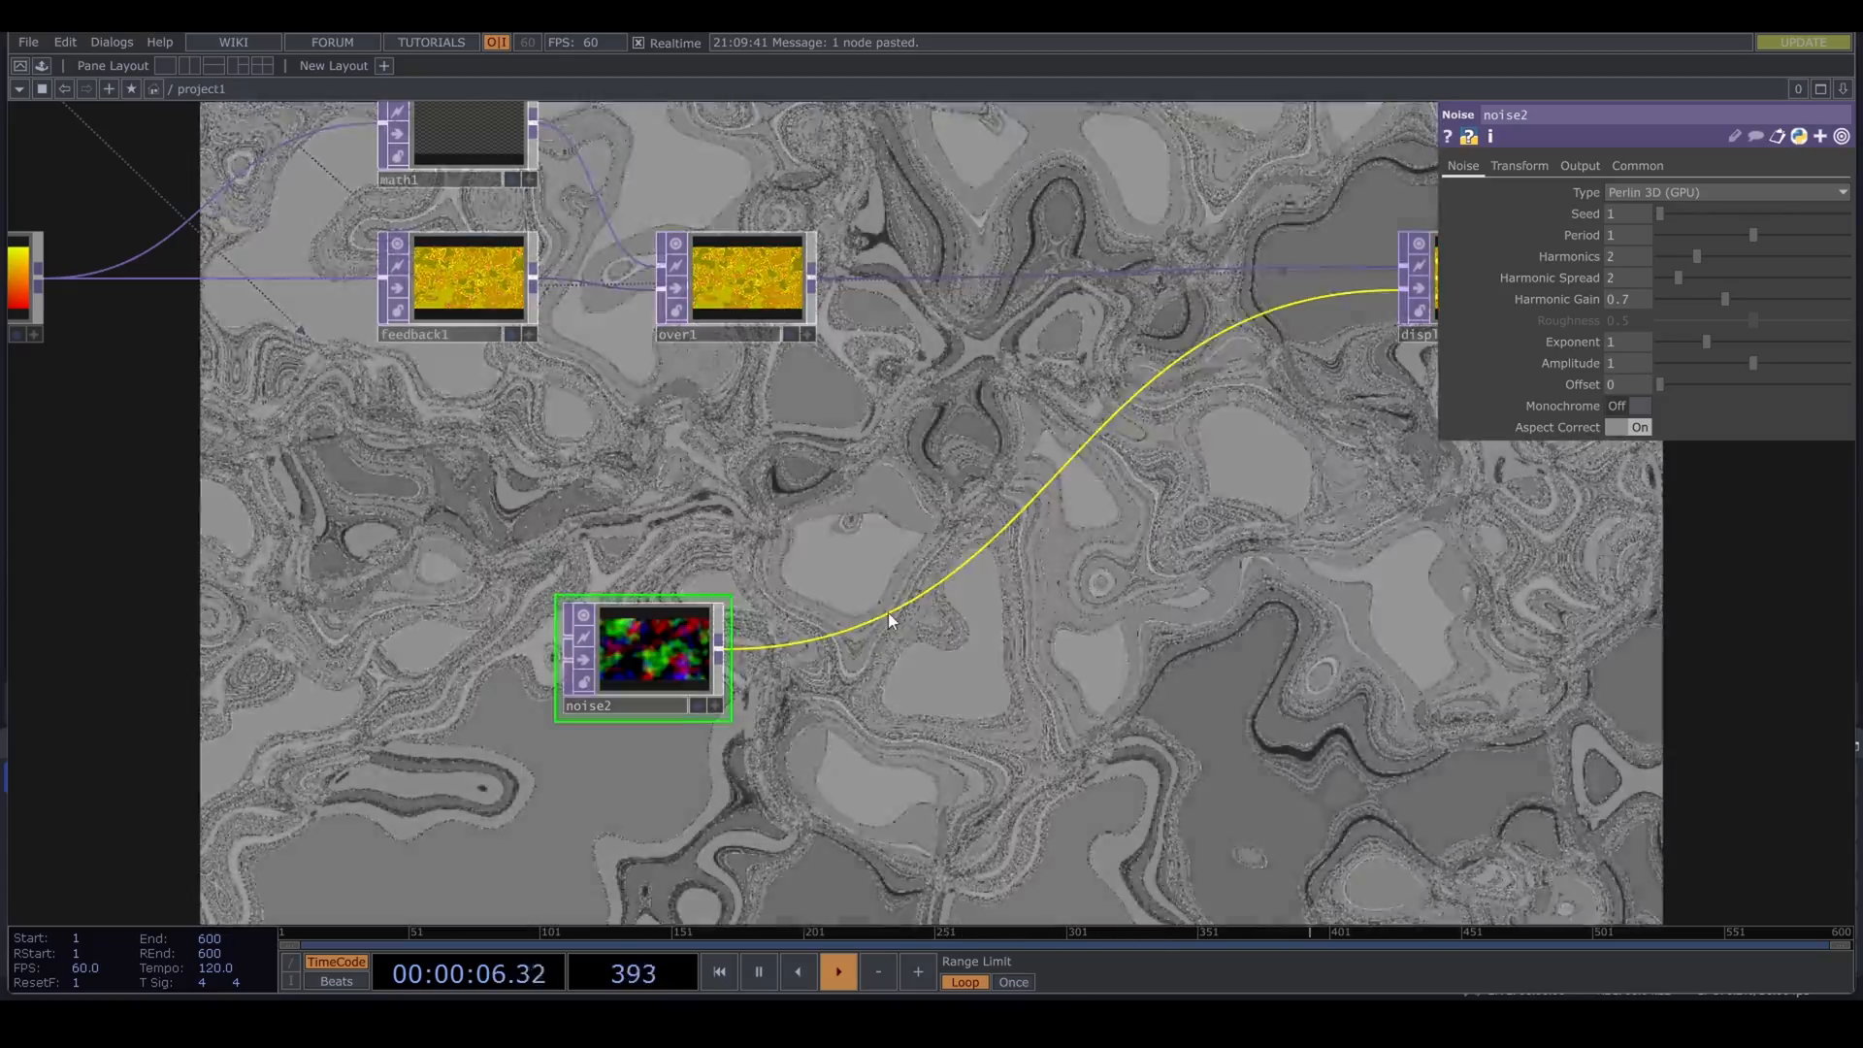
Step: Insert a Slope TOP between noise2 and displace1, and turn on Monochrome for noise2
right_click(887, 613)
click(953, 589)
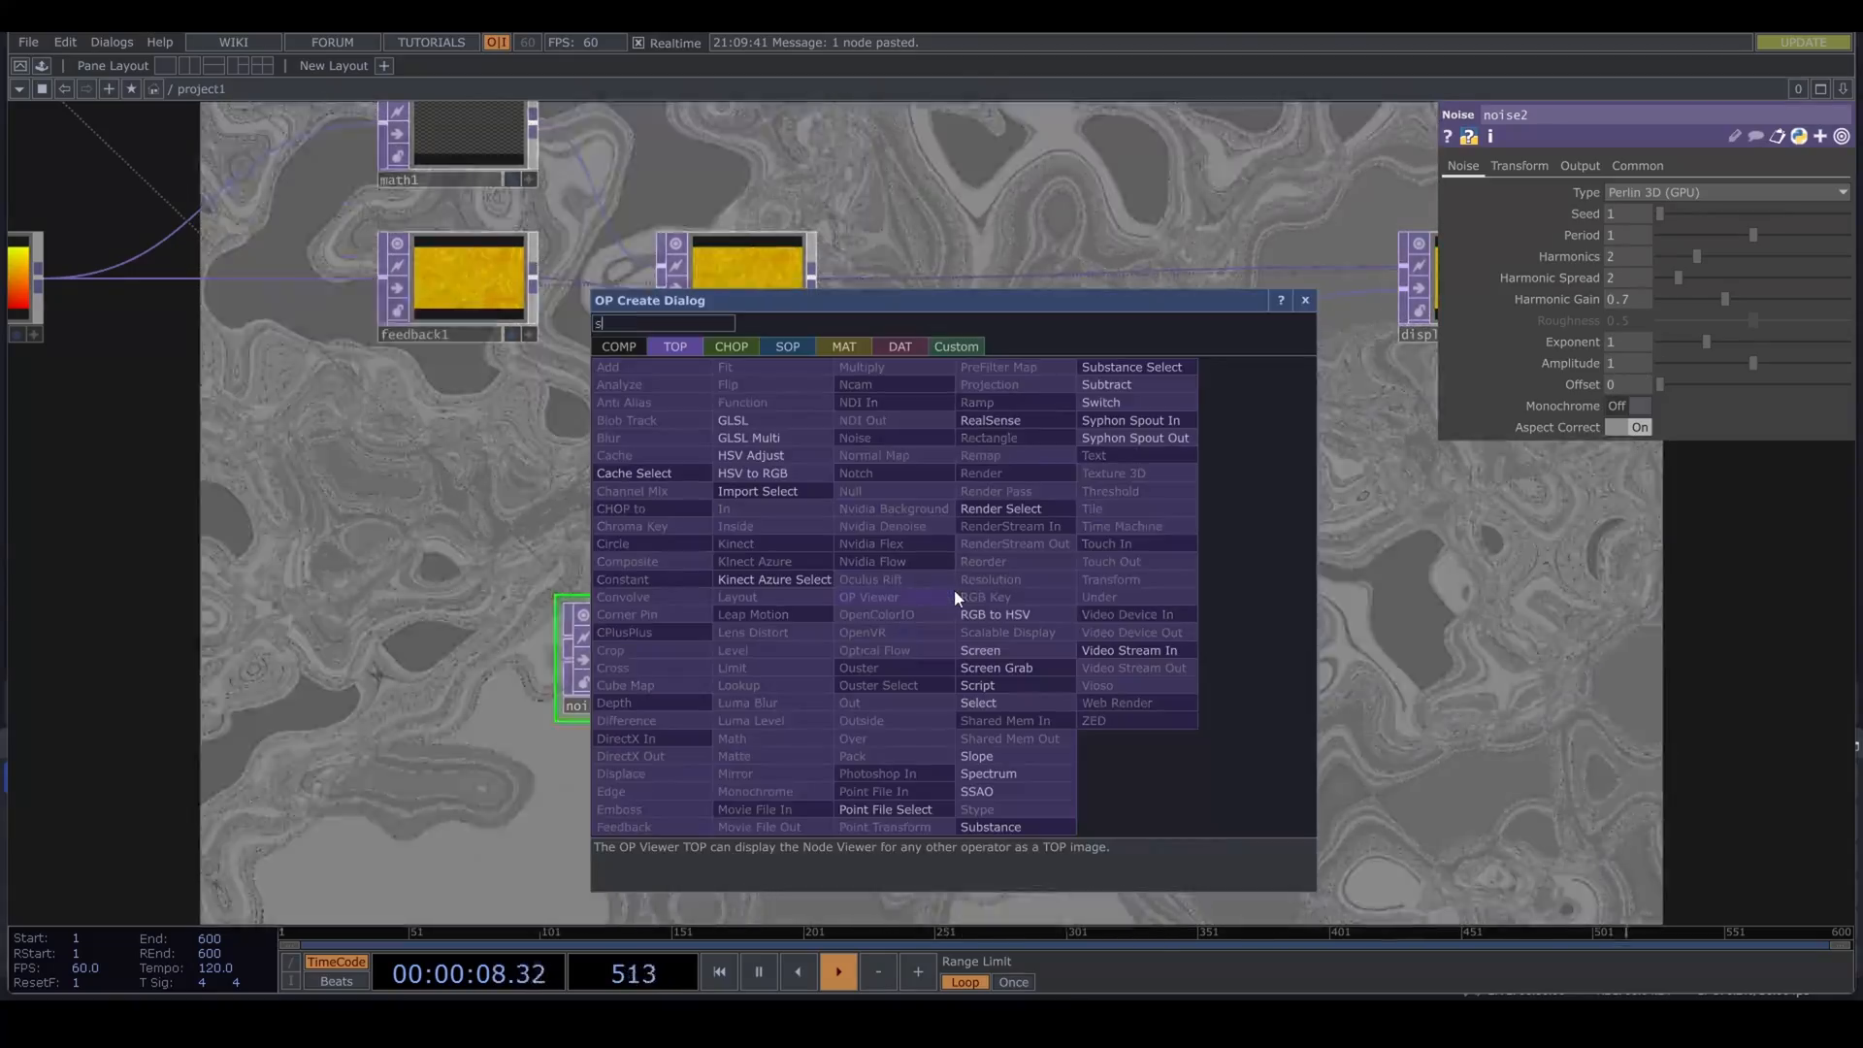
text(s)
click(980, 756)
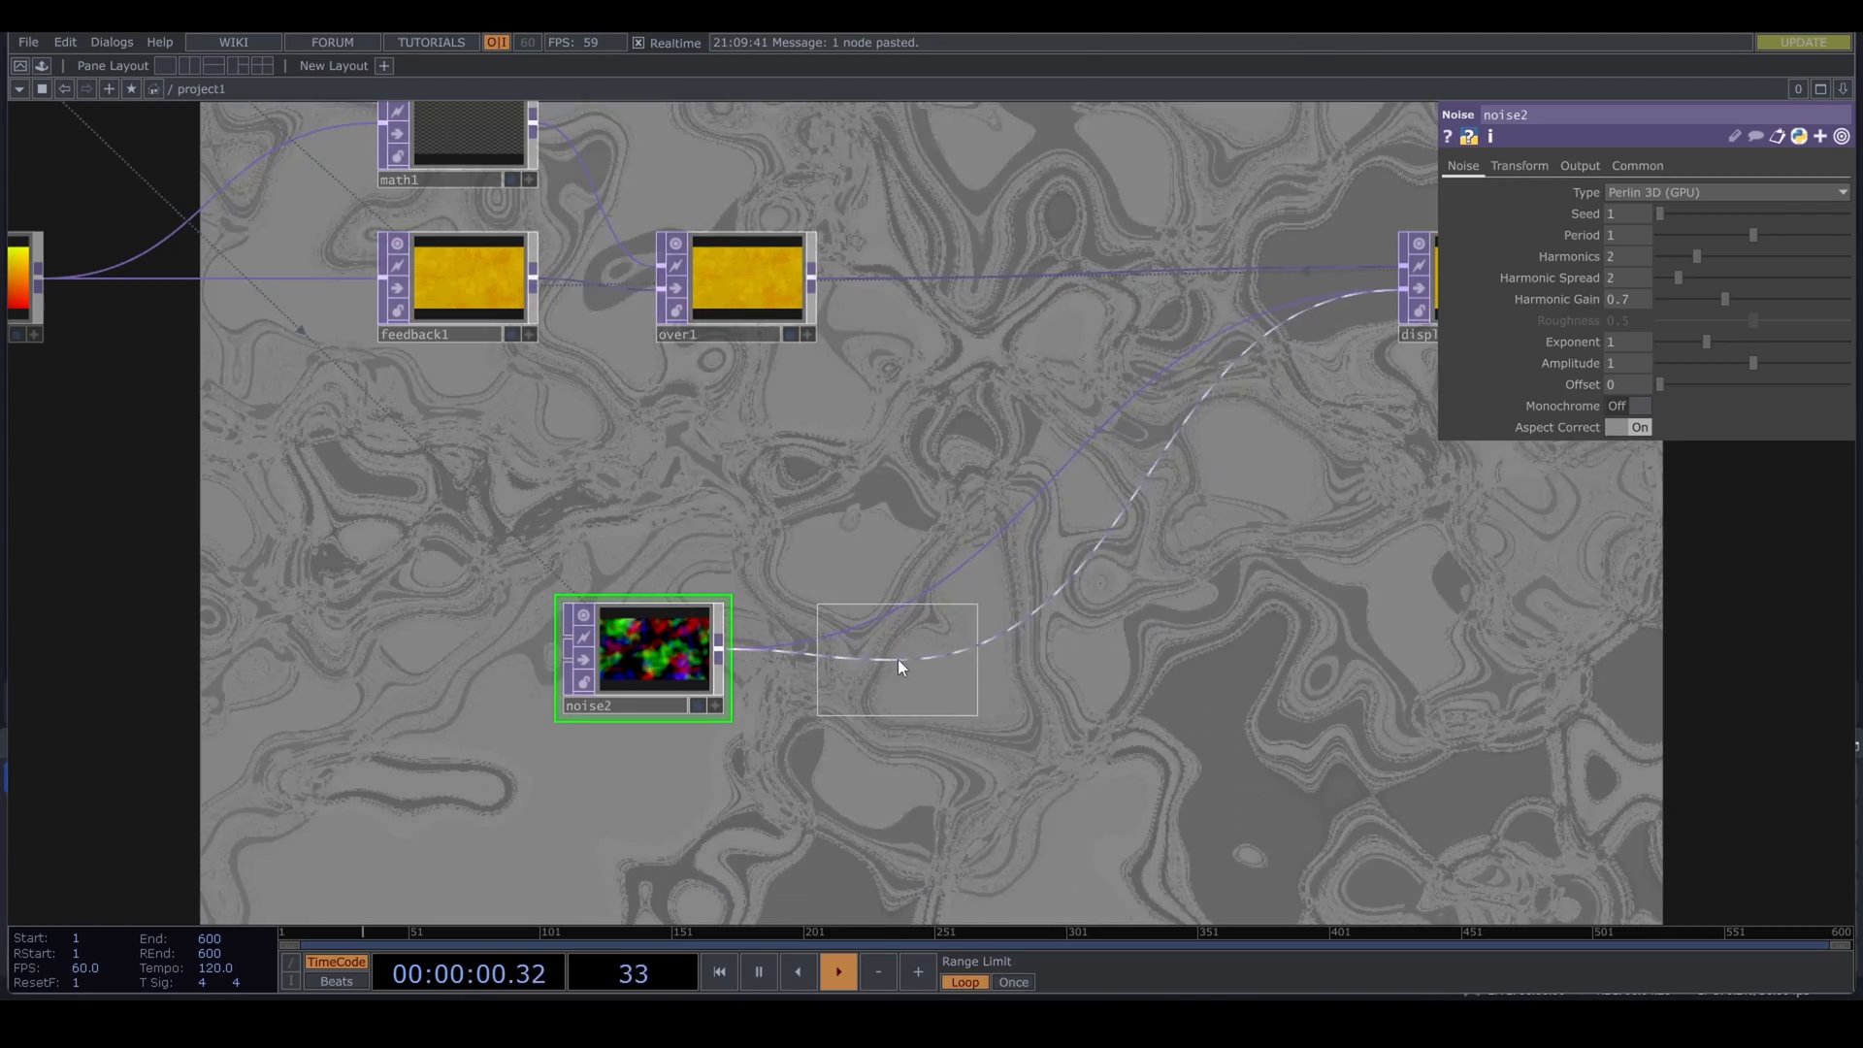
click(864, 660)
click(642, 655)
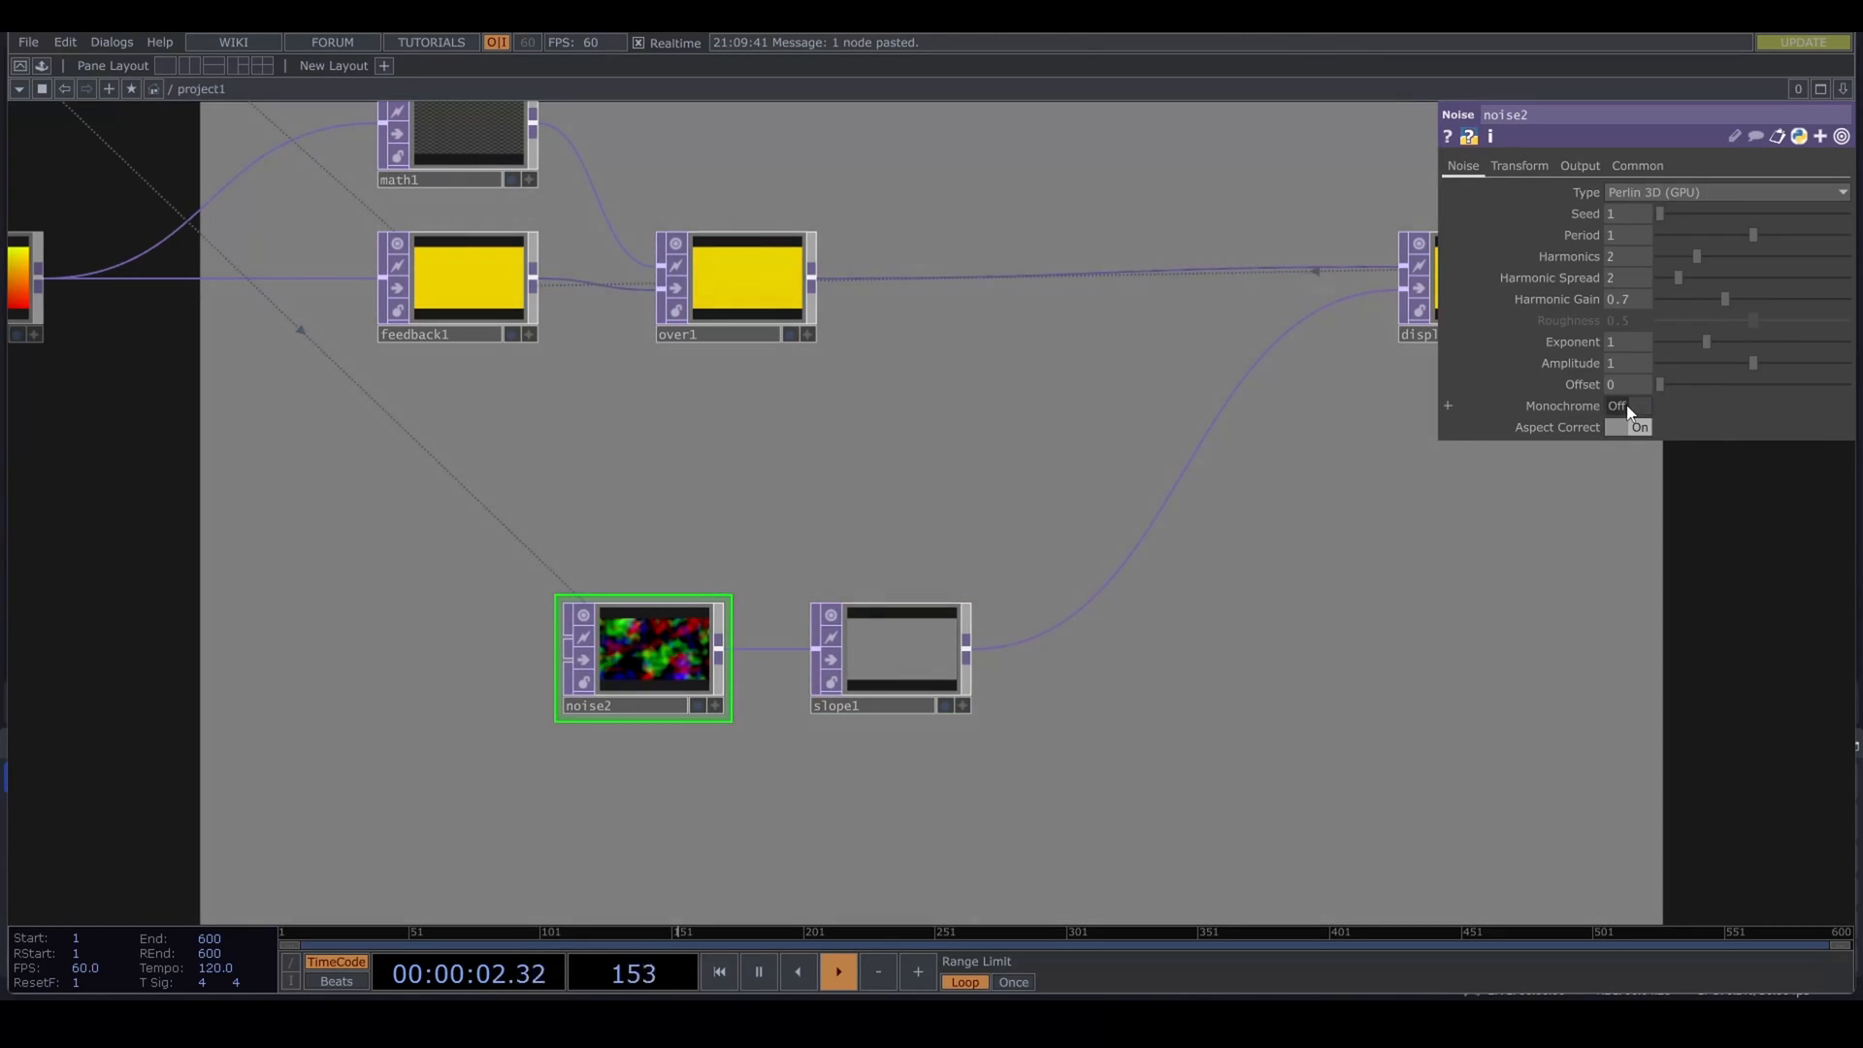
click(1638, 427)
Step: Set the Slope TOP's Zero Point to 0, Green to Vertical Luminance and Blue to Zero
click(927, 628)
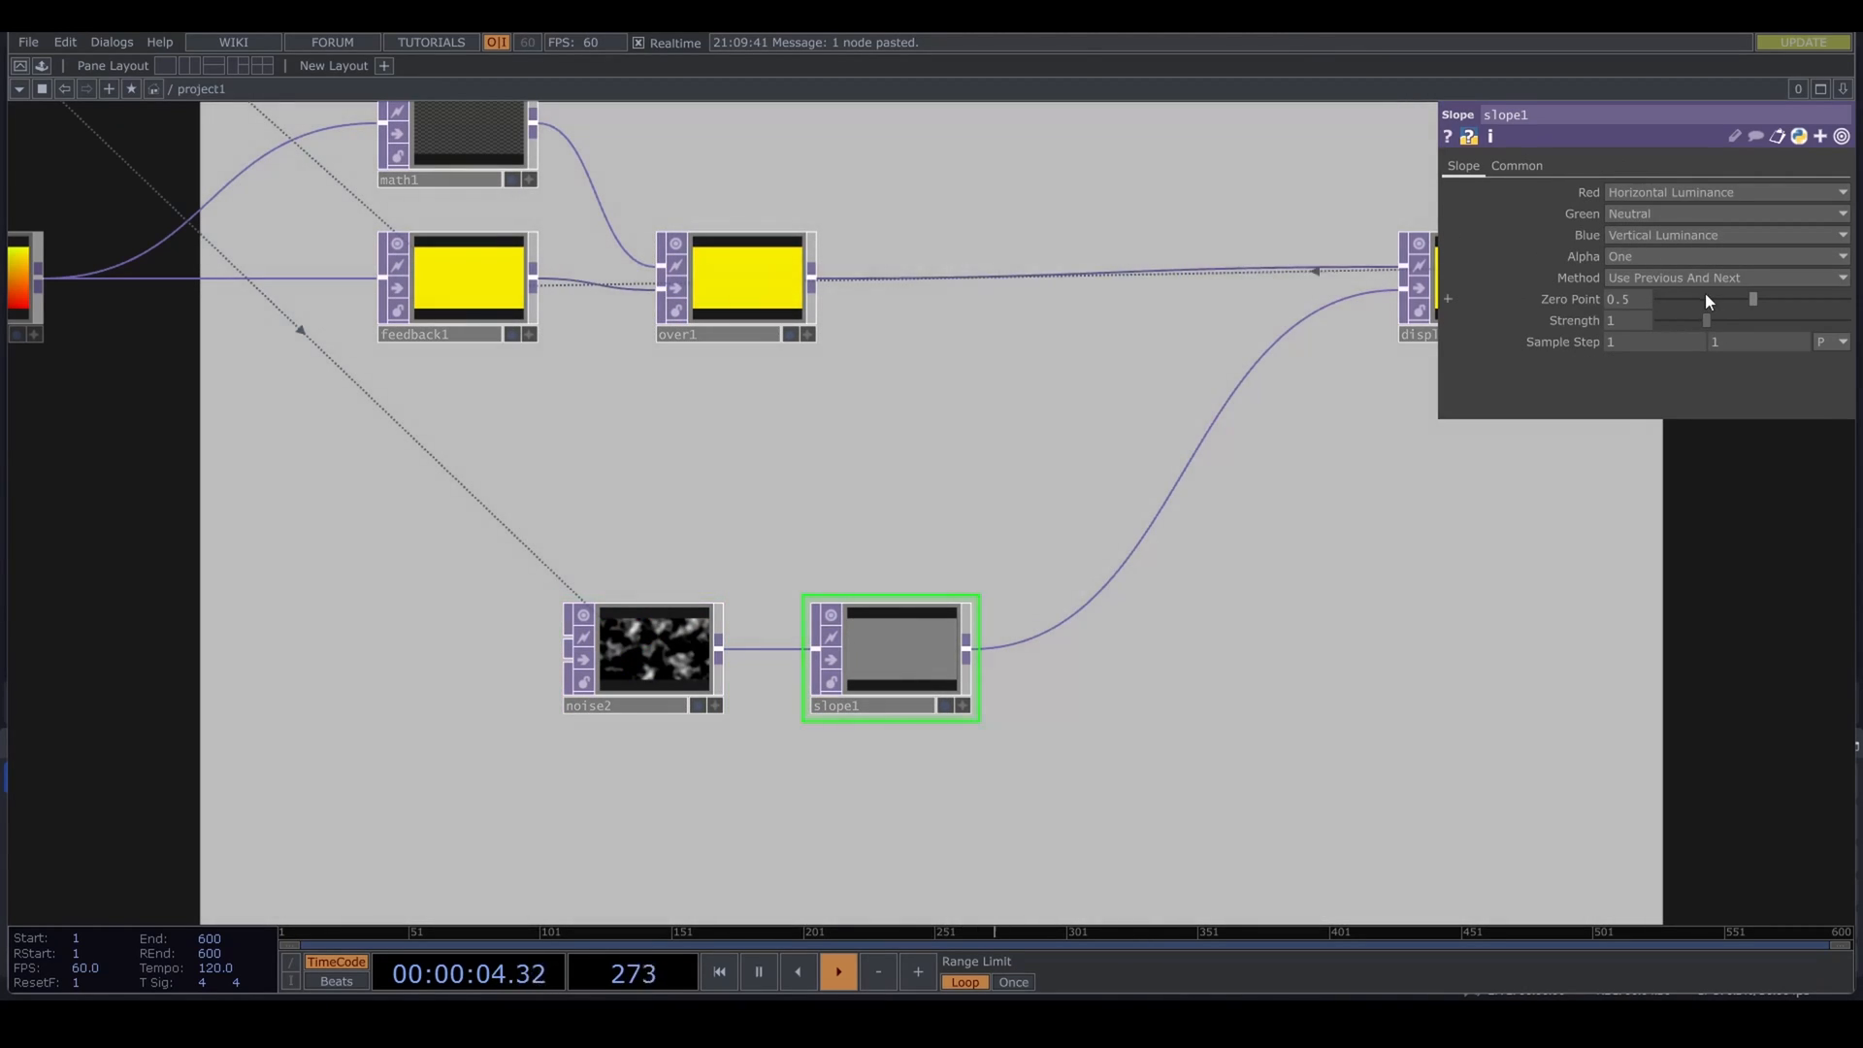
drag(1707, 297, 1616, 229)
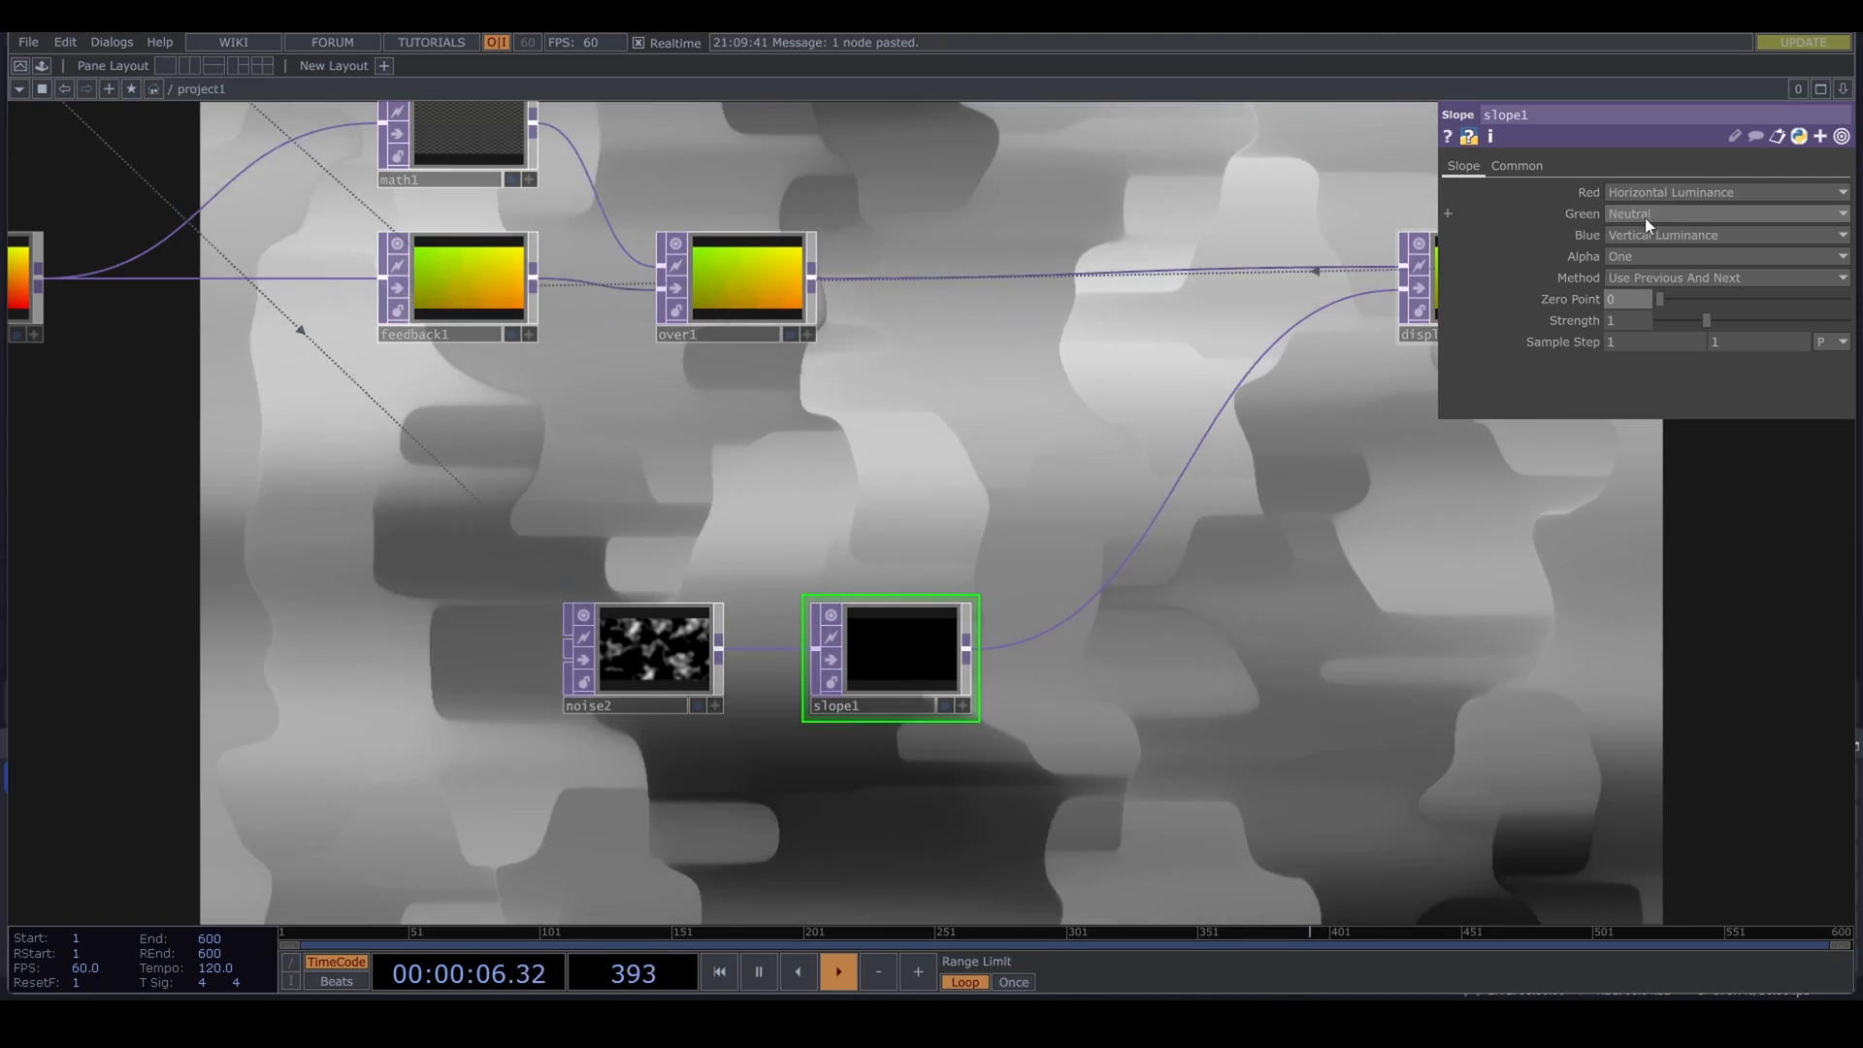
click(1646, 217)
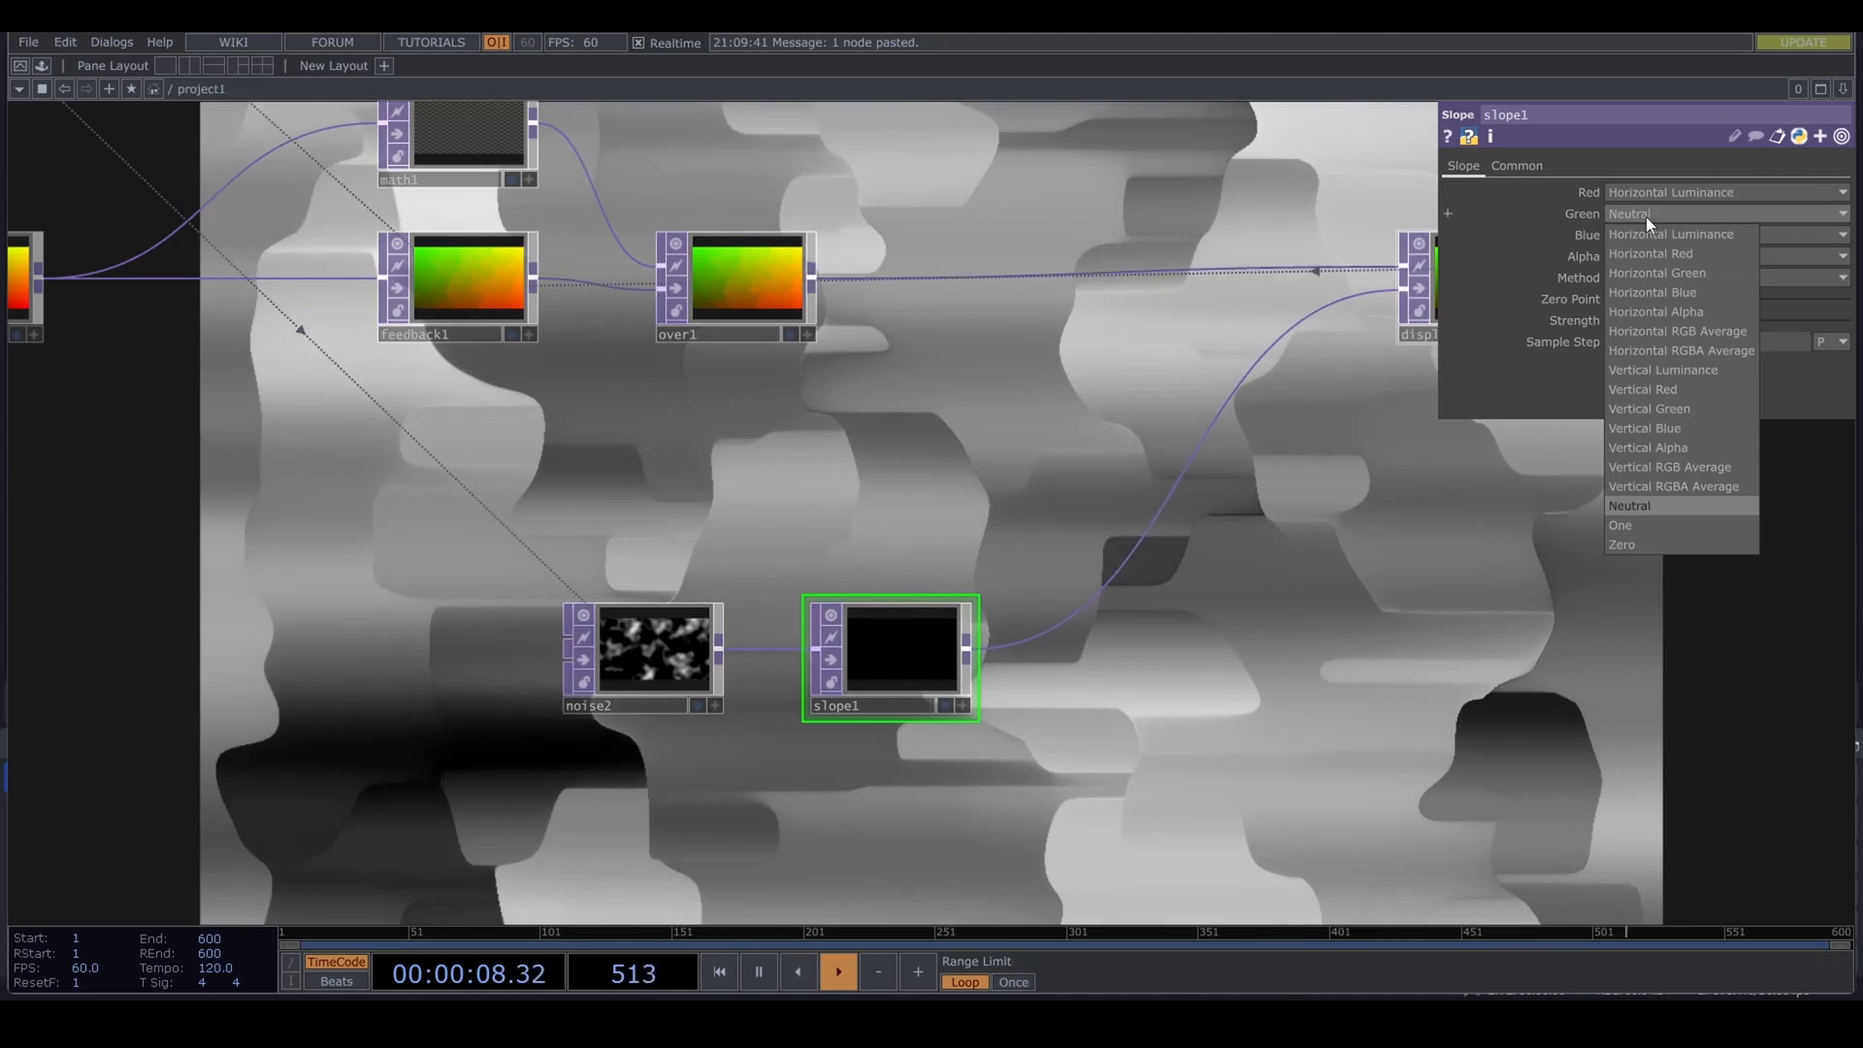
click(1684, 369)
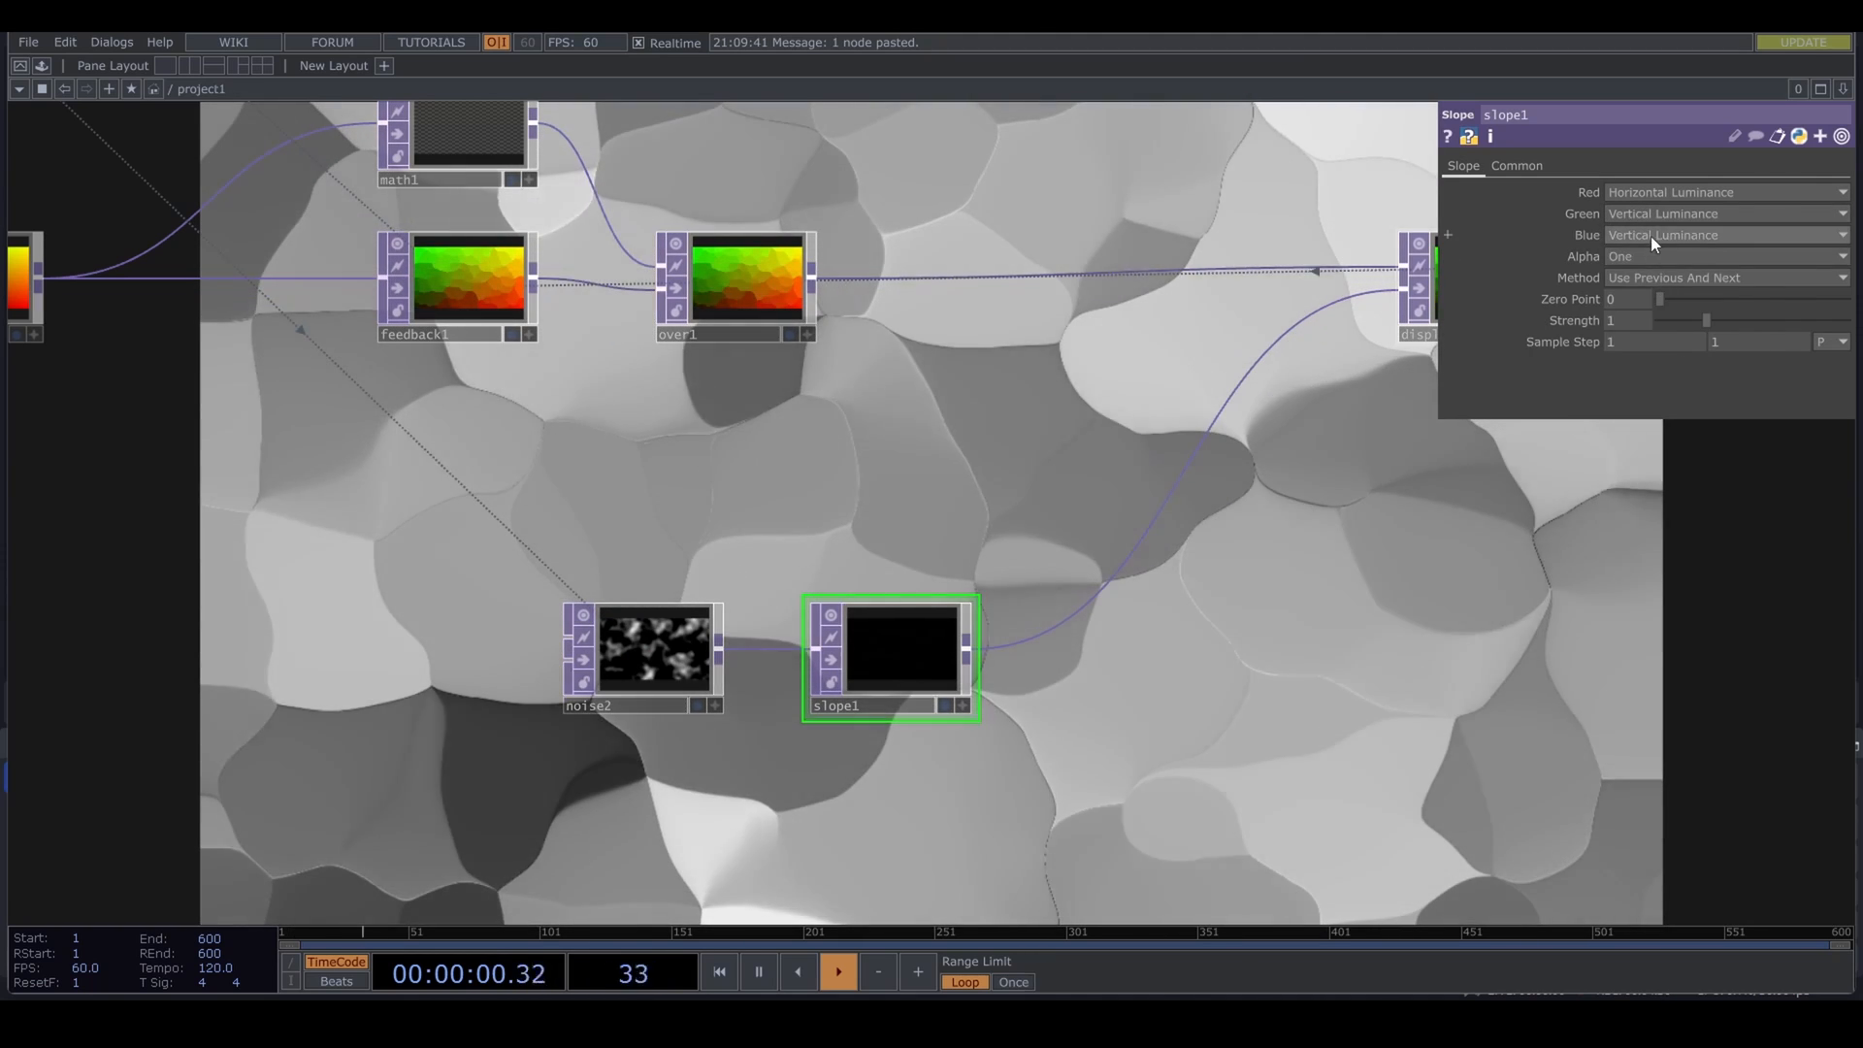
click(1650, 236)
click(1661, 559)
Step: Set noise2's Period to 2 and its Harmonics to 1
drag(958, 753, 886, 773)
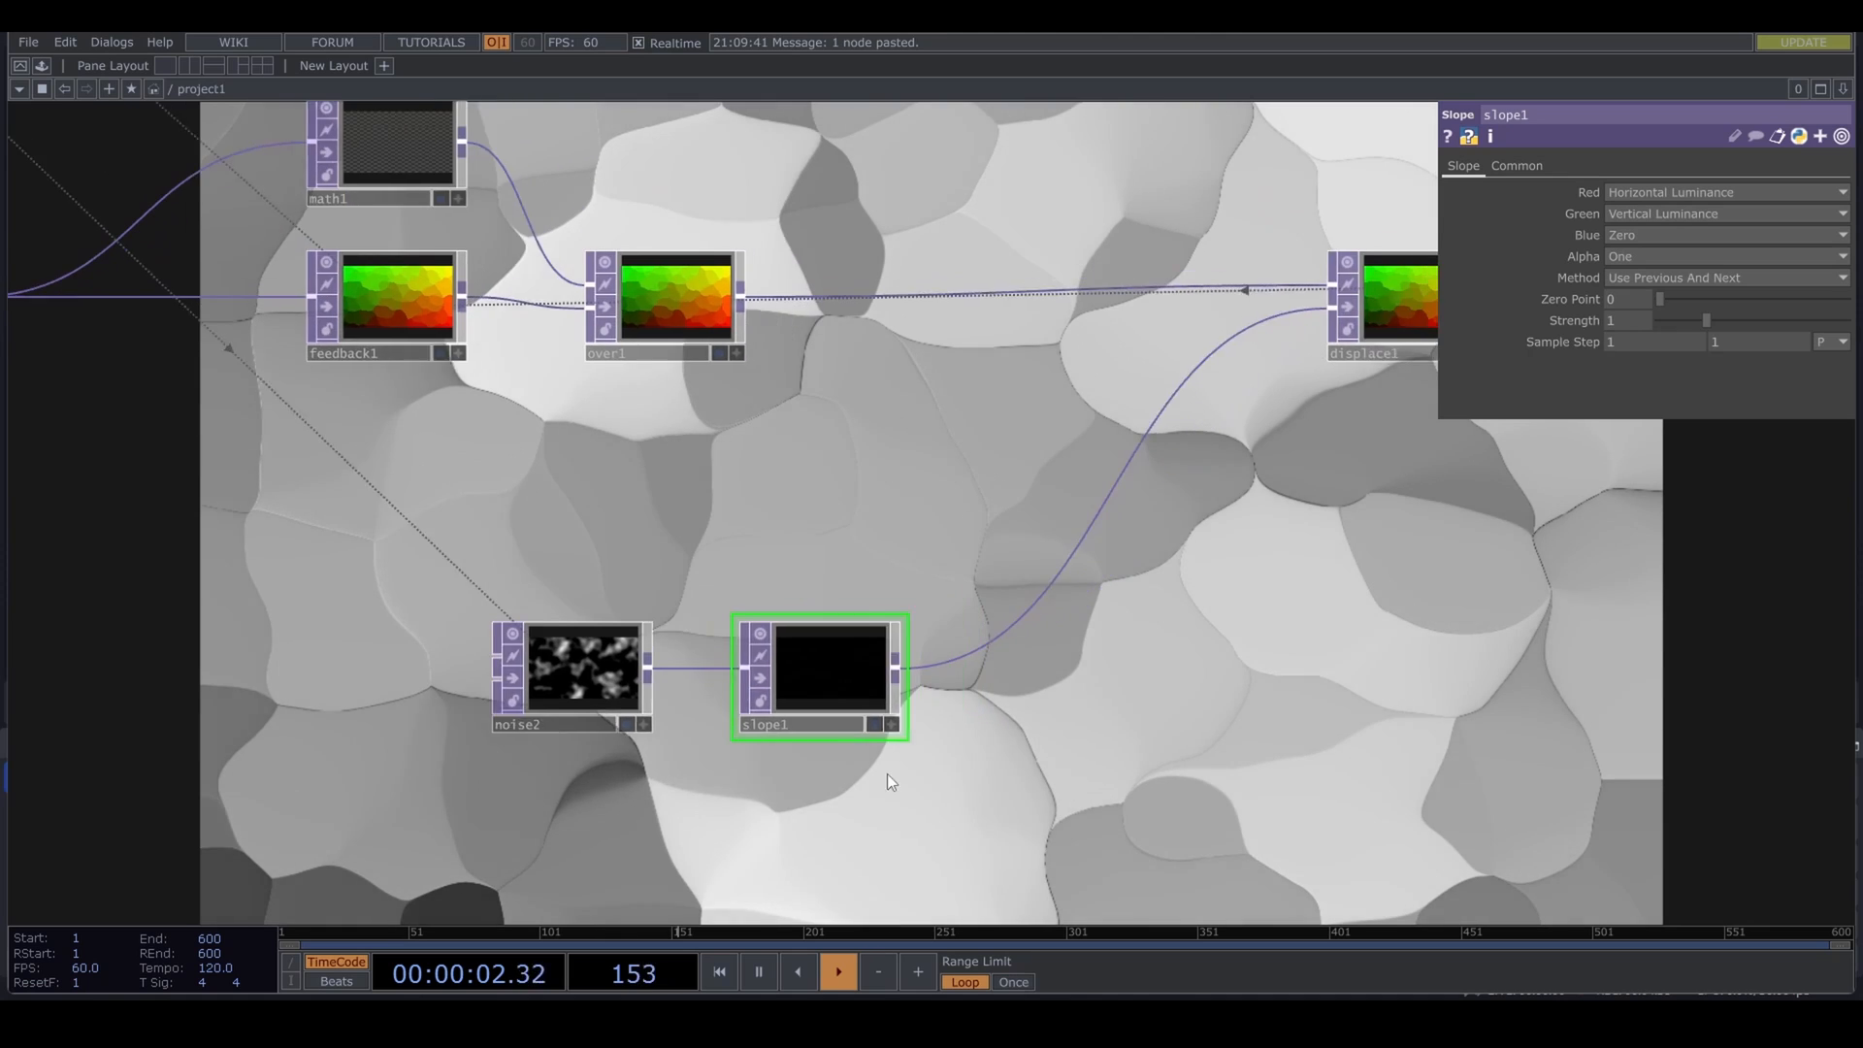
scroll(835, 680, up, 4)
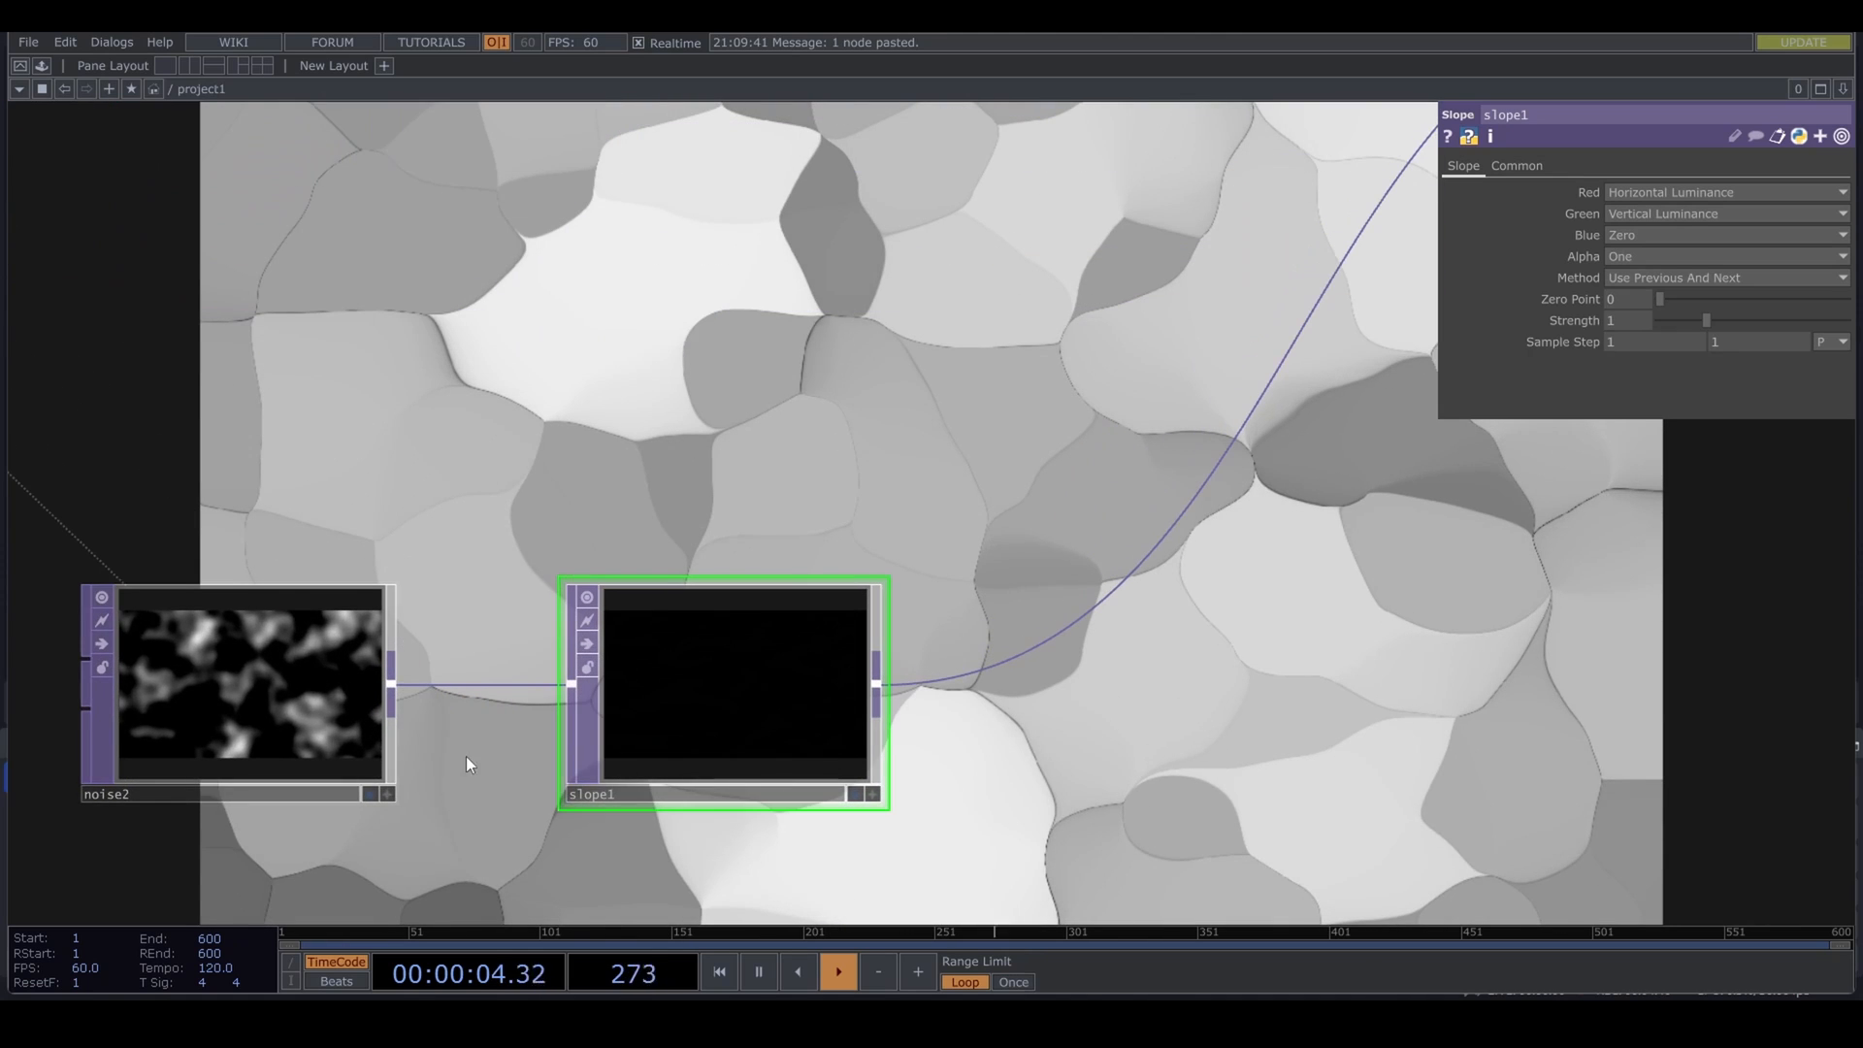
click(271, 691)
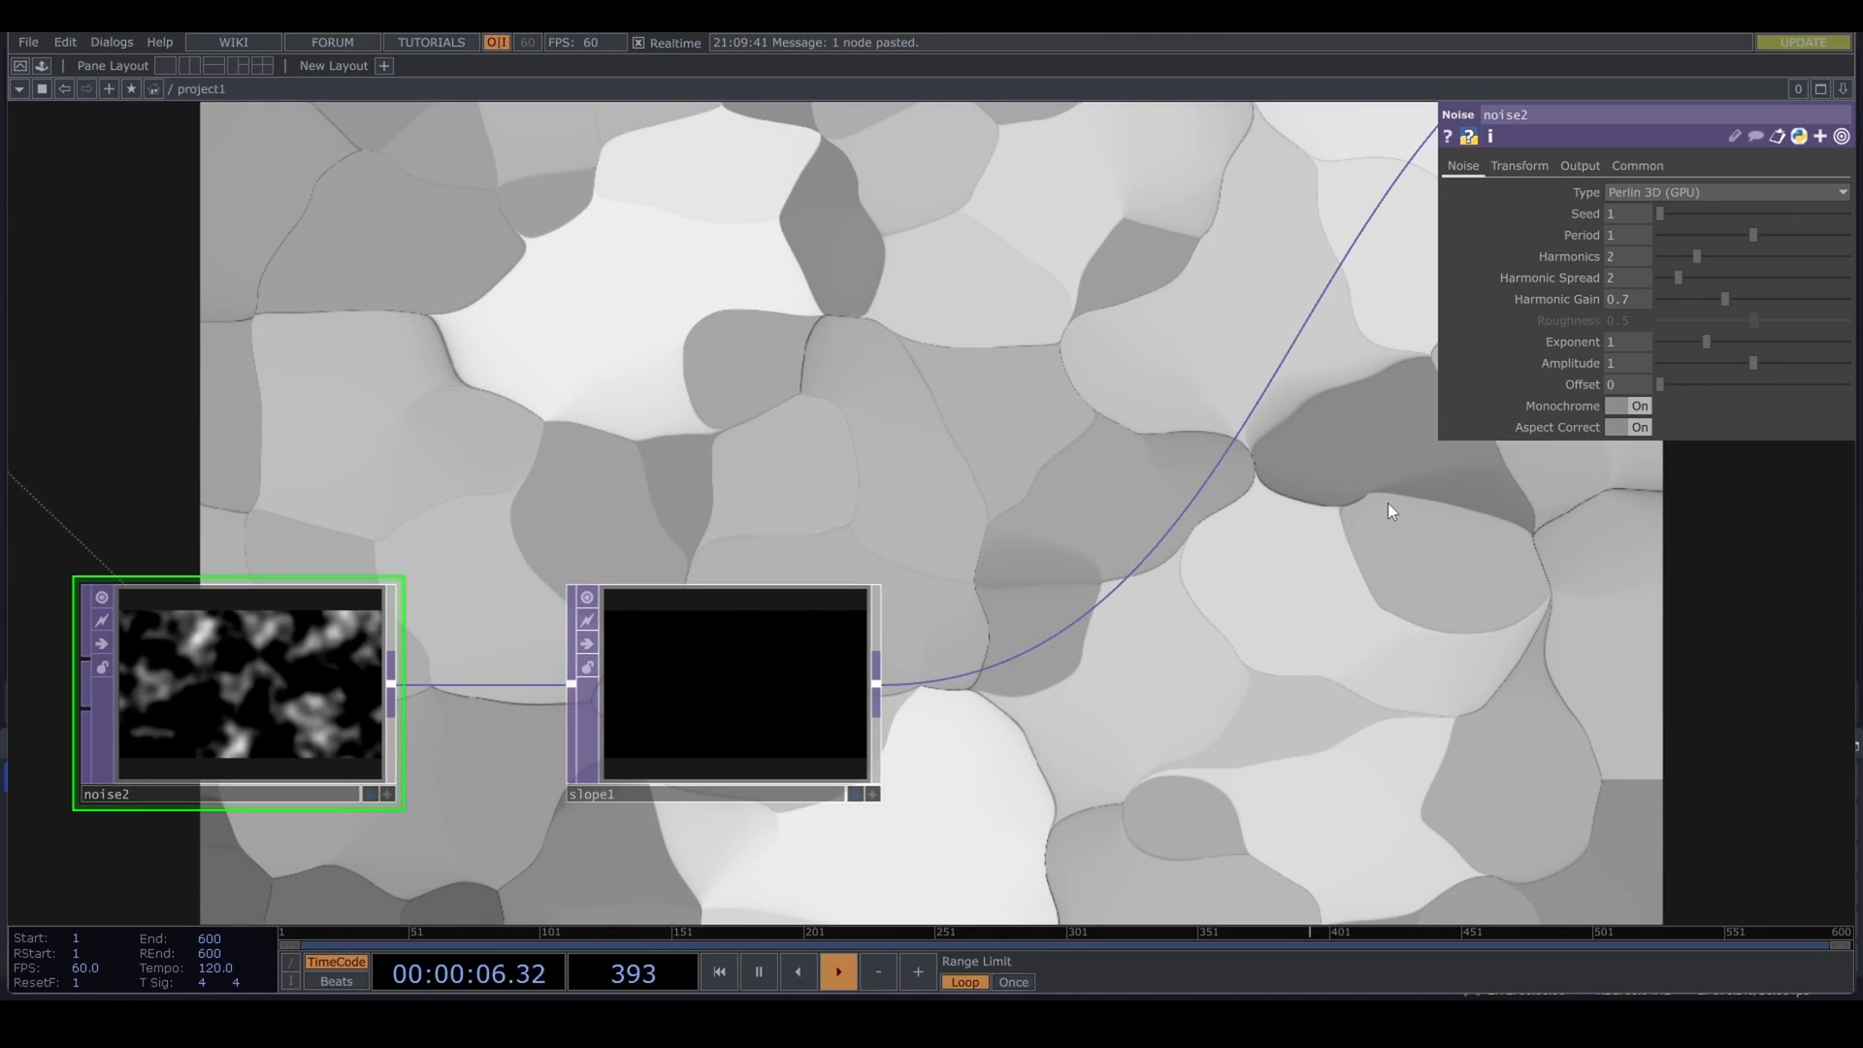
drag(1333, 652, 1075, 654)
drag(1766, 236, 1846, 236)
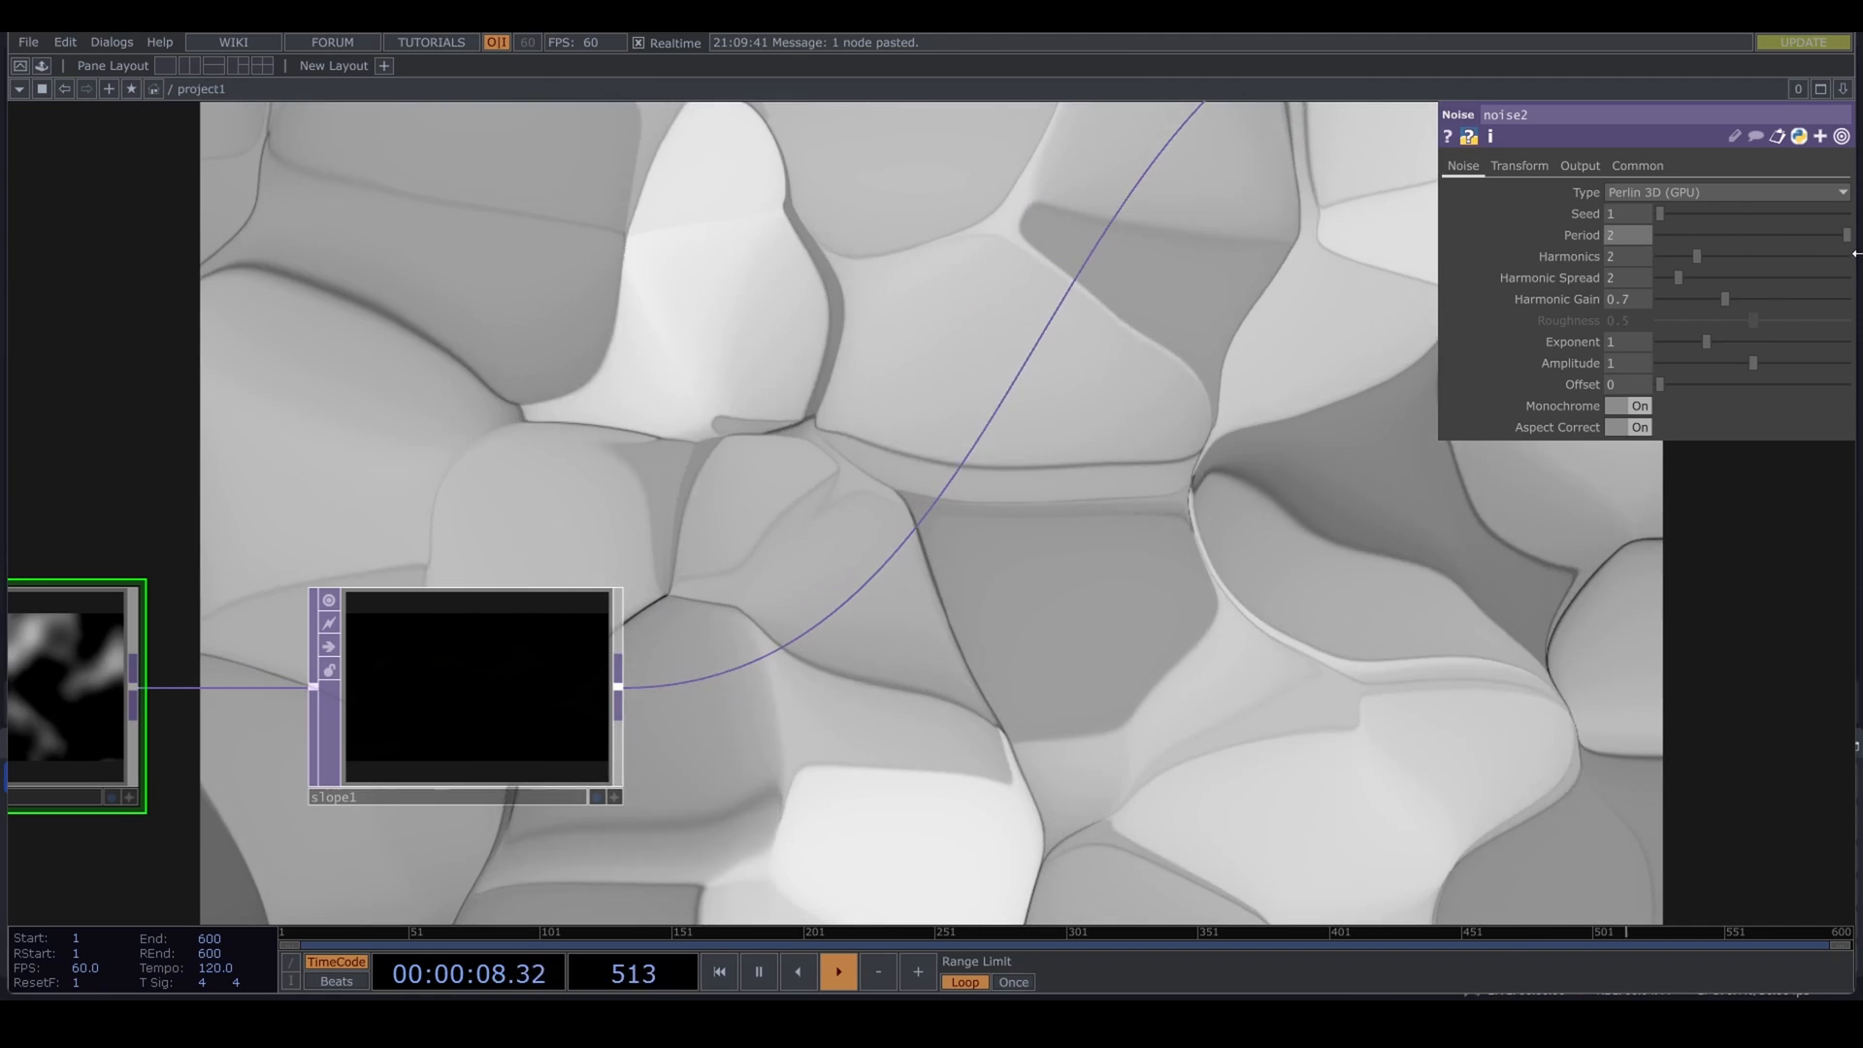
drag(934, 704, 1369, 631)
drag(1644, 252, 1628, 252)
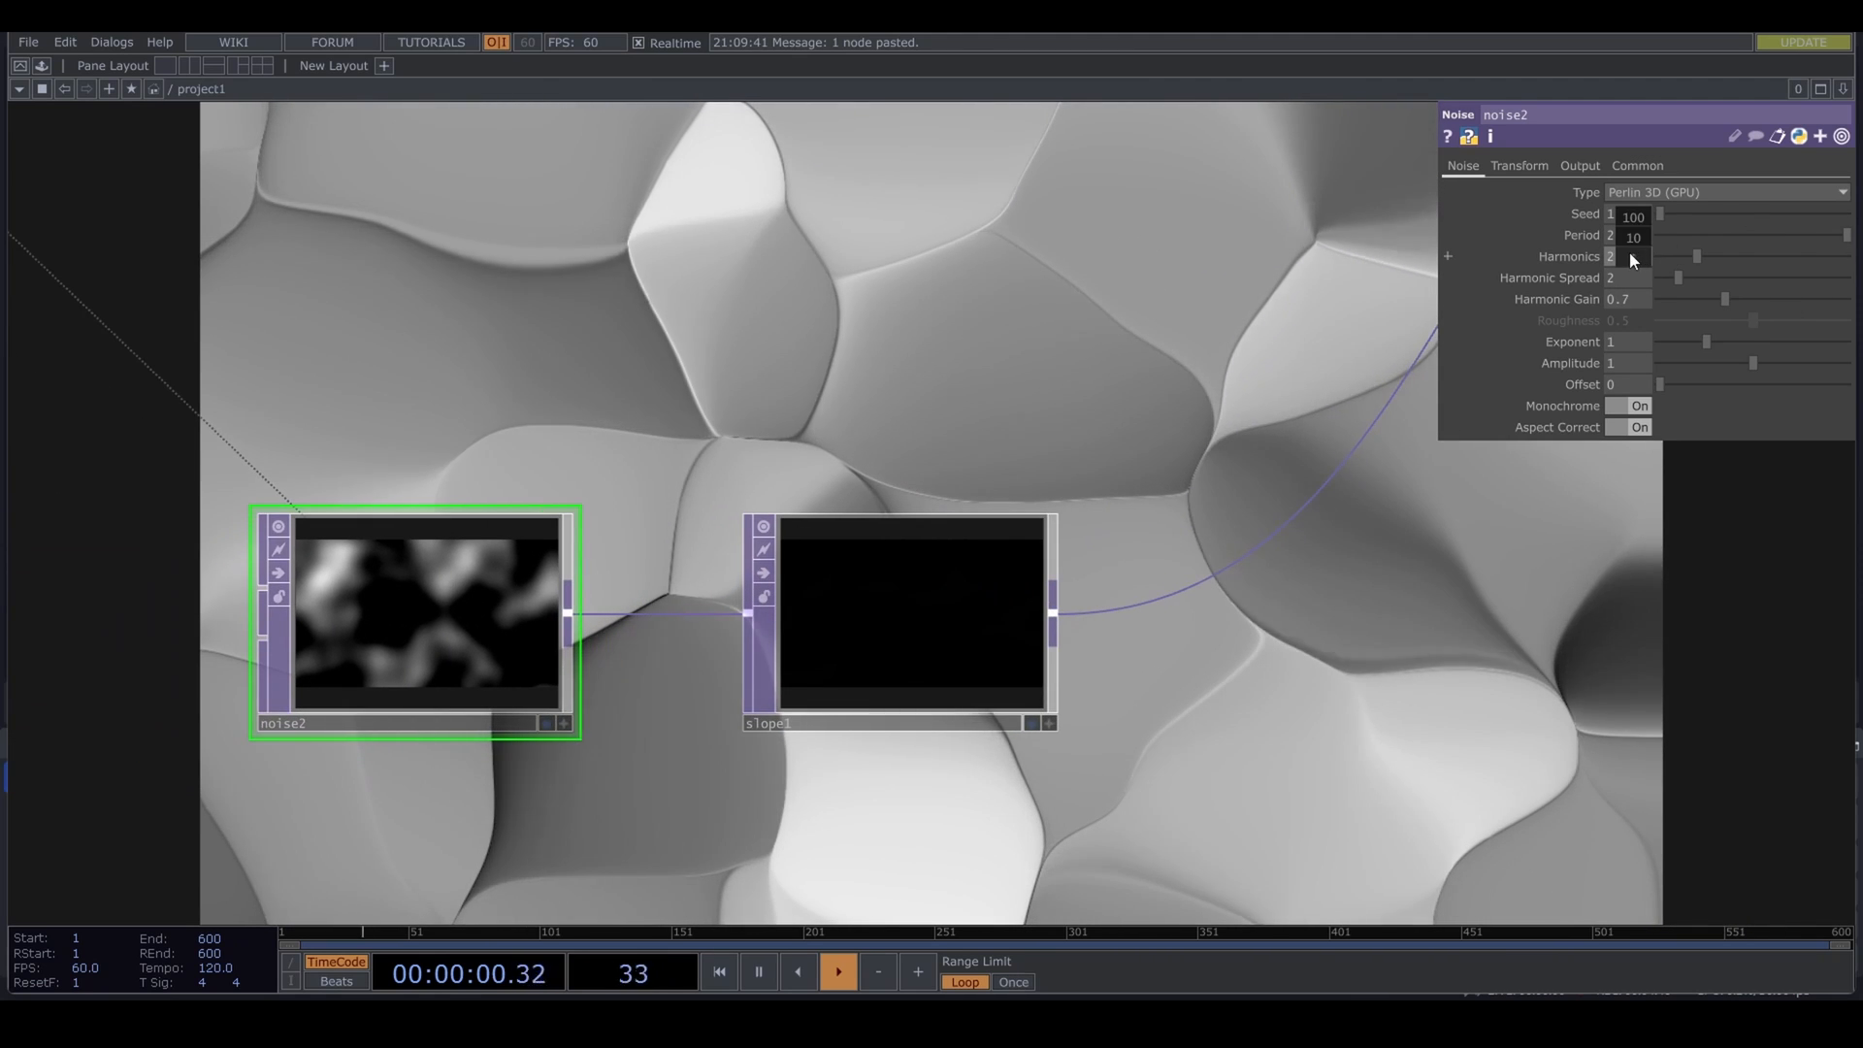
drag(1449, 620, 1045, 579)
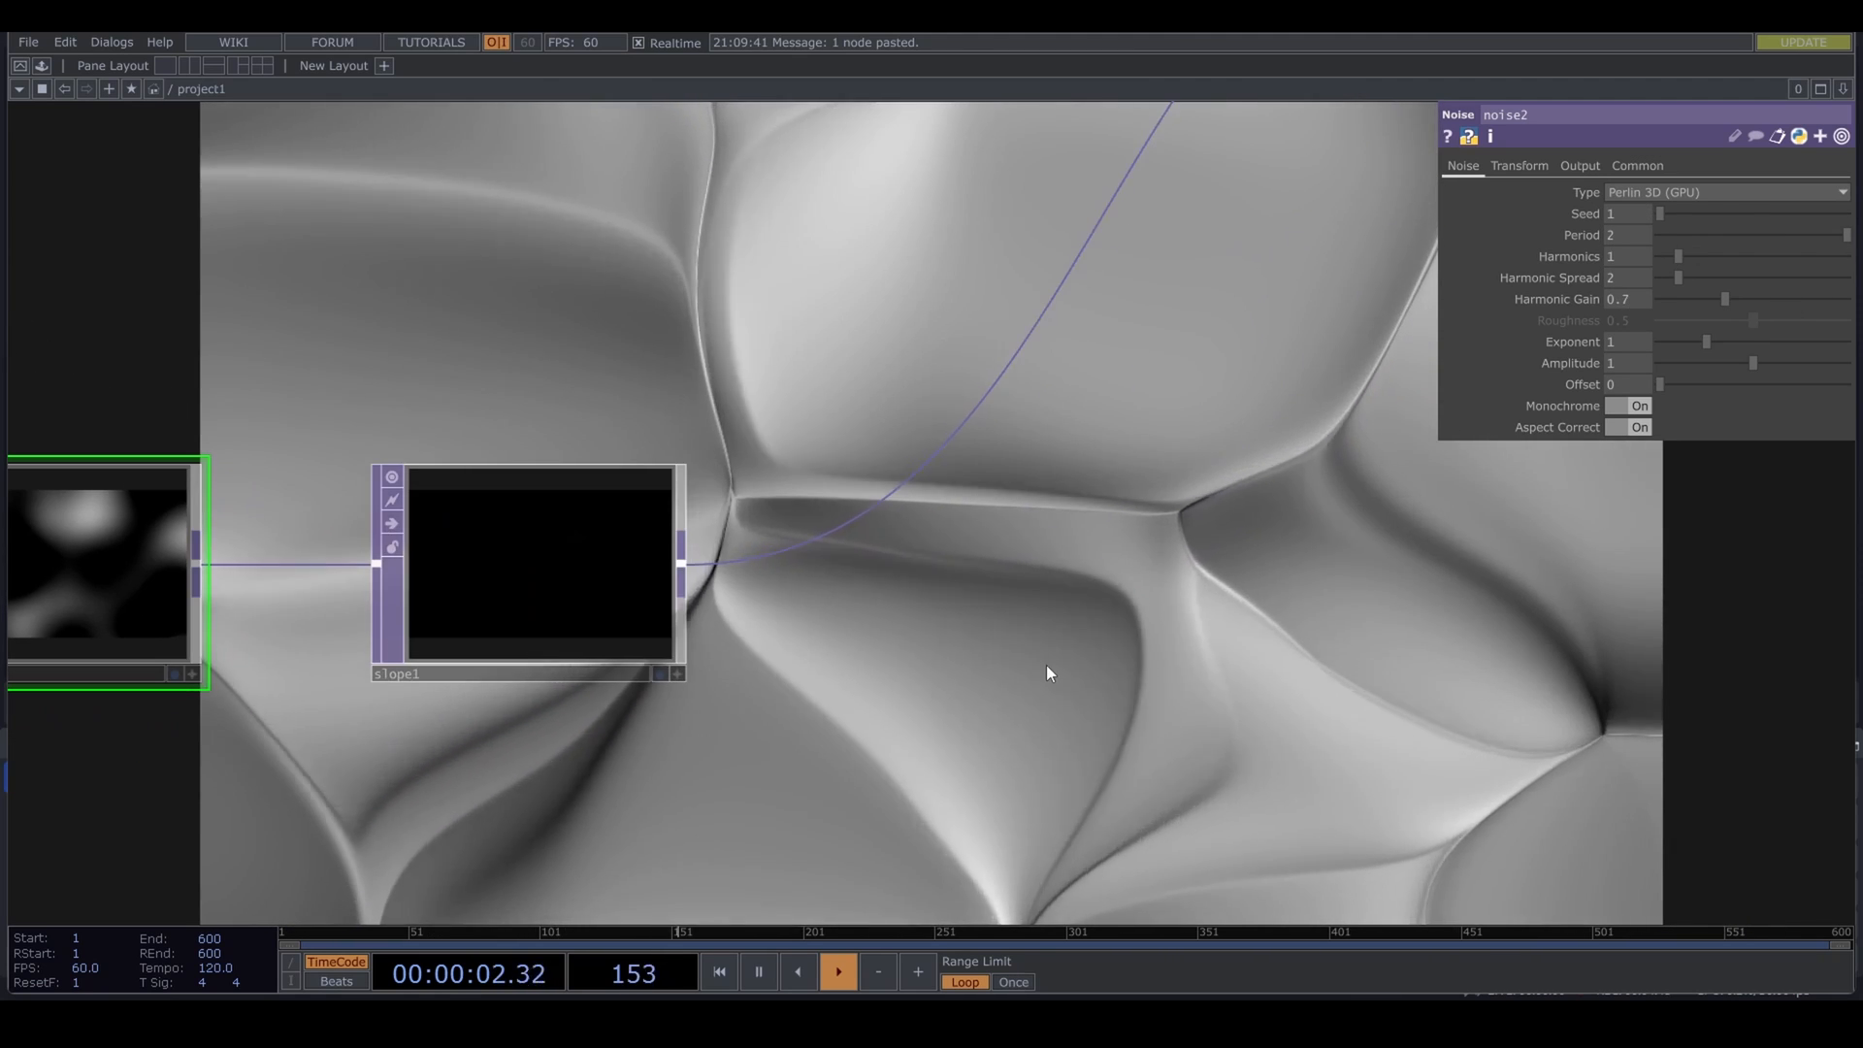
Step: Move noise2 farther away from slope1 and add a Circle TOP below it
scroll(1045, 665, down, 4)
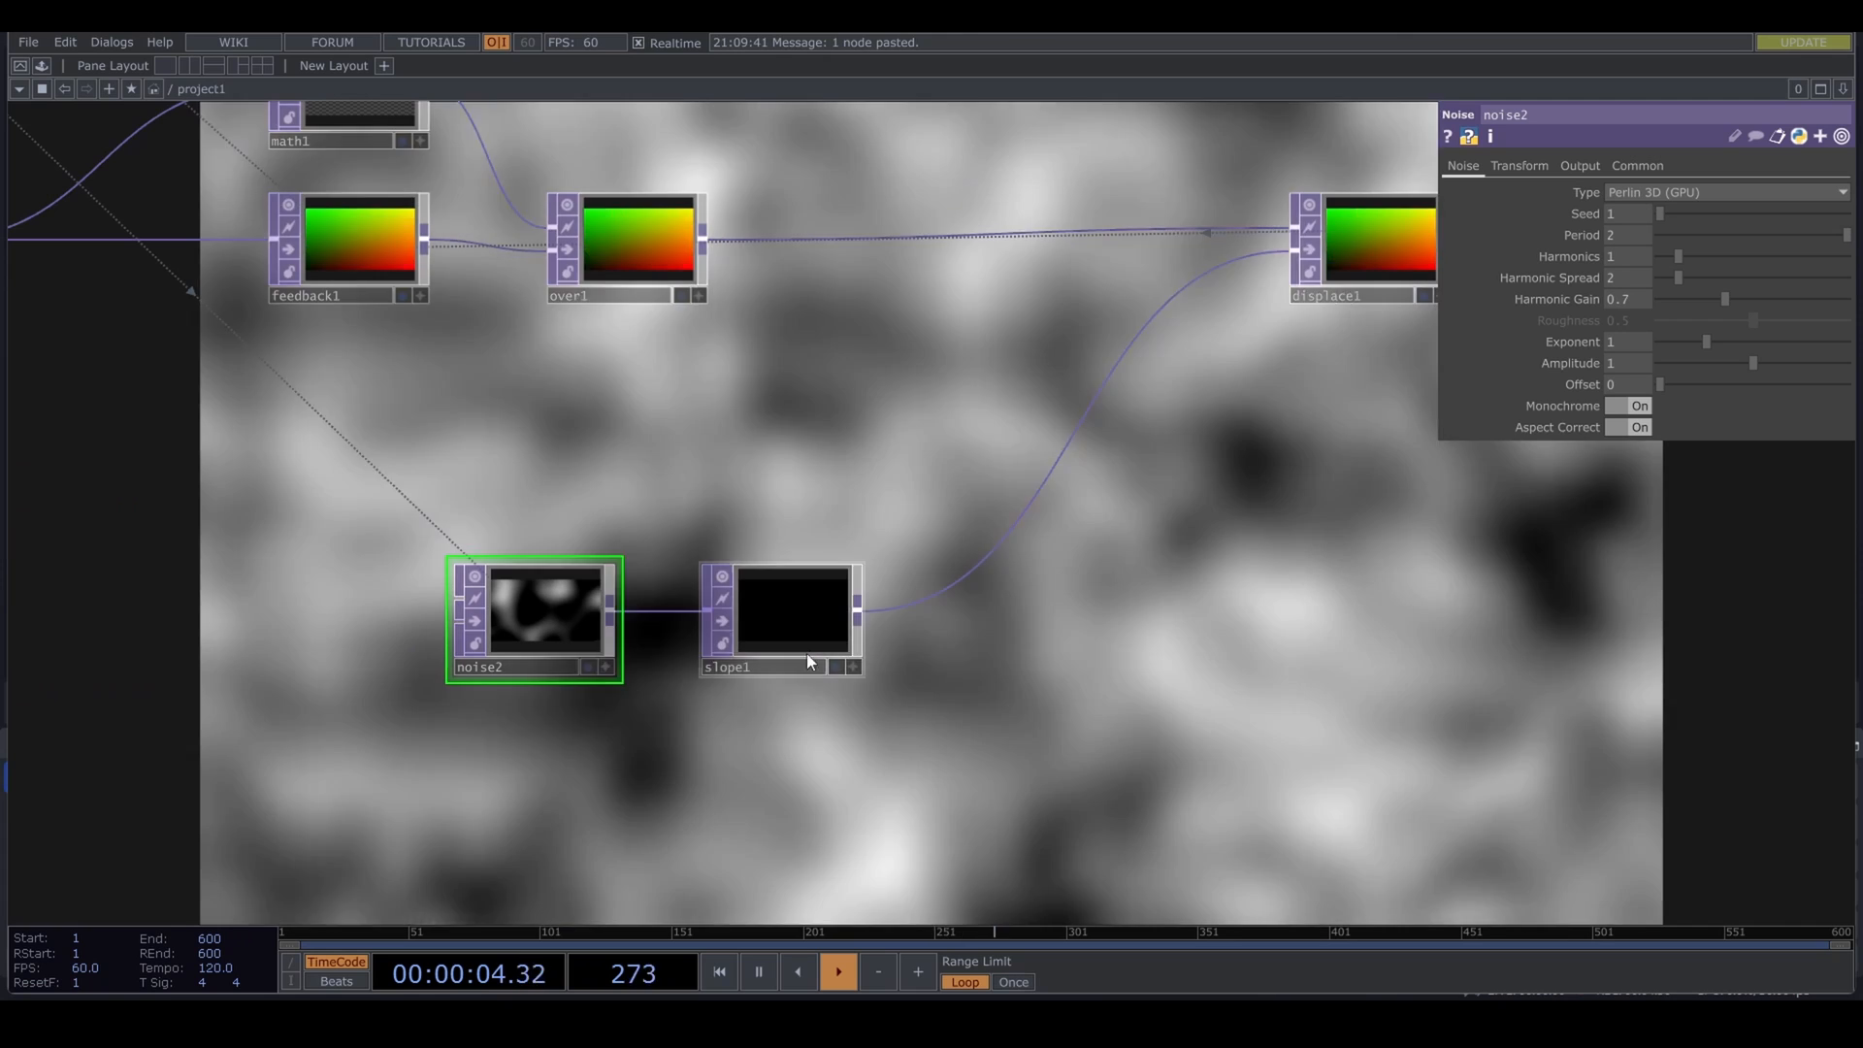
drag(1062, 733, 1479, 661)
drag(927, 545, 494, 545)
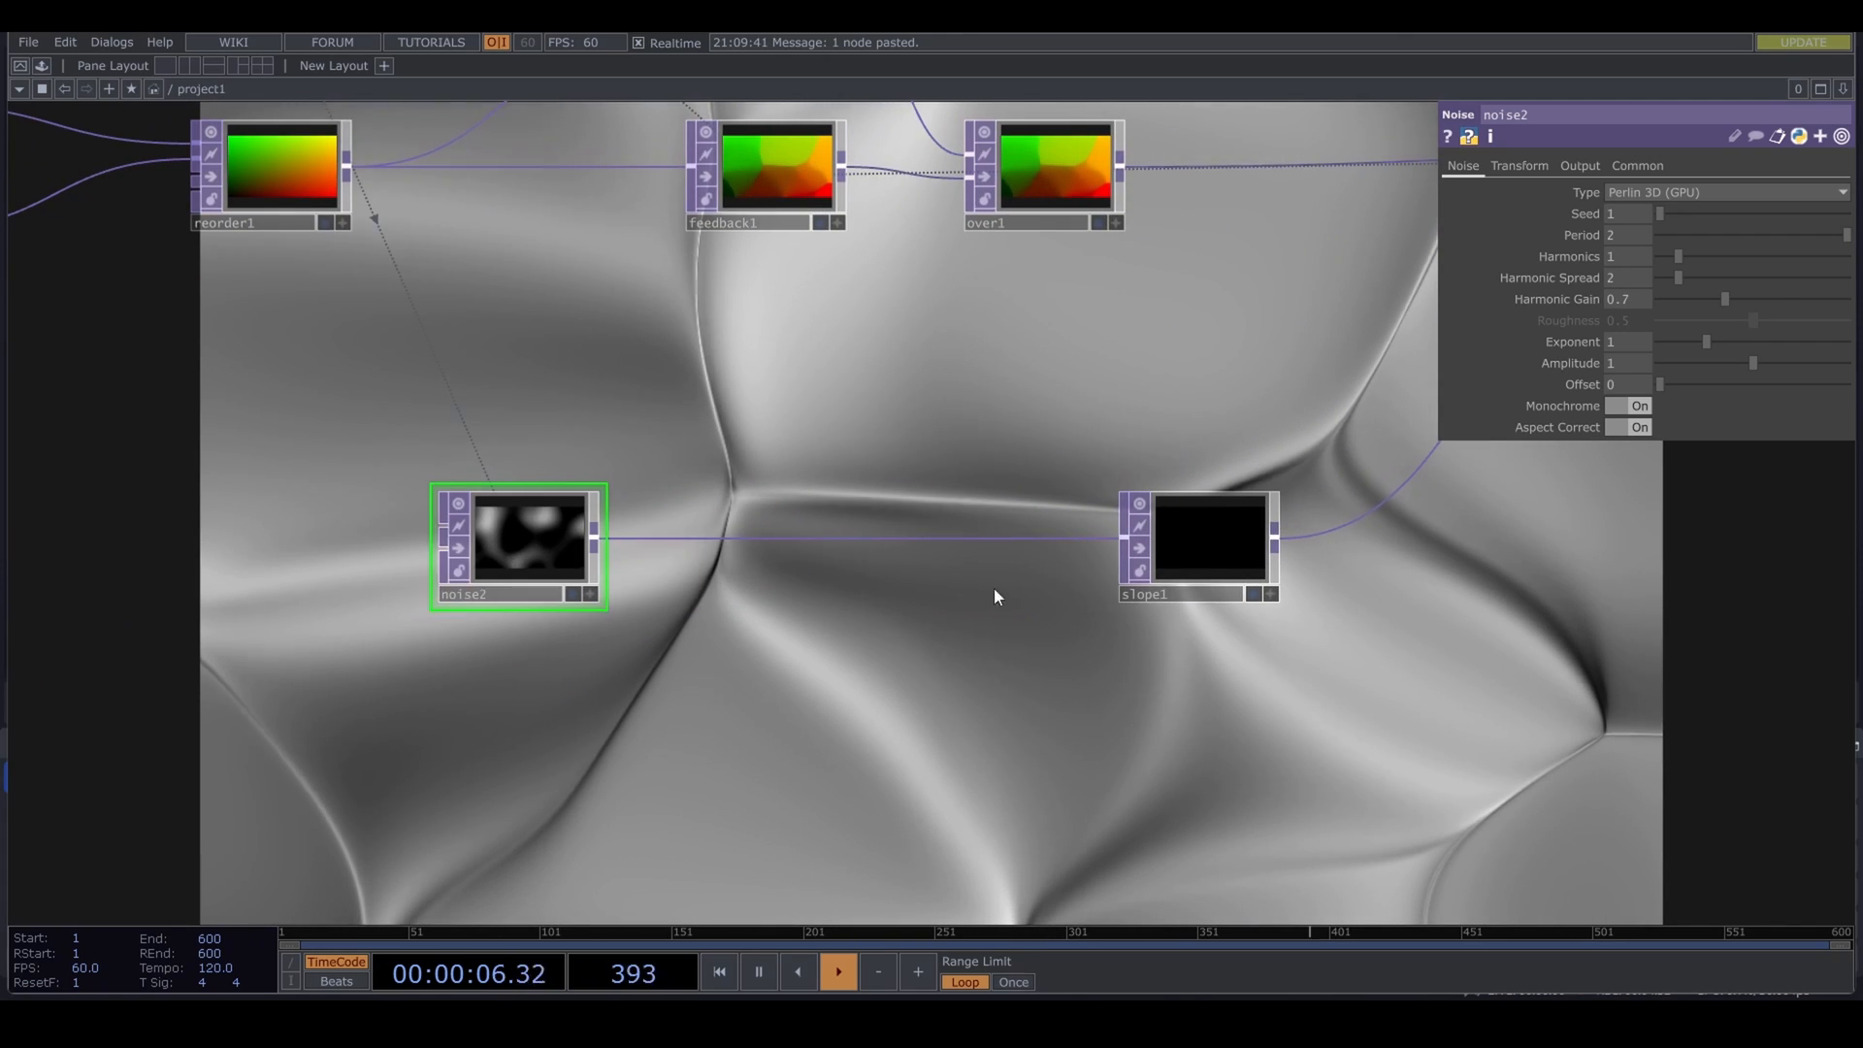
key(Tab)
text(c)
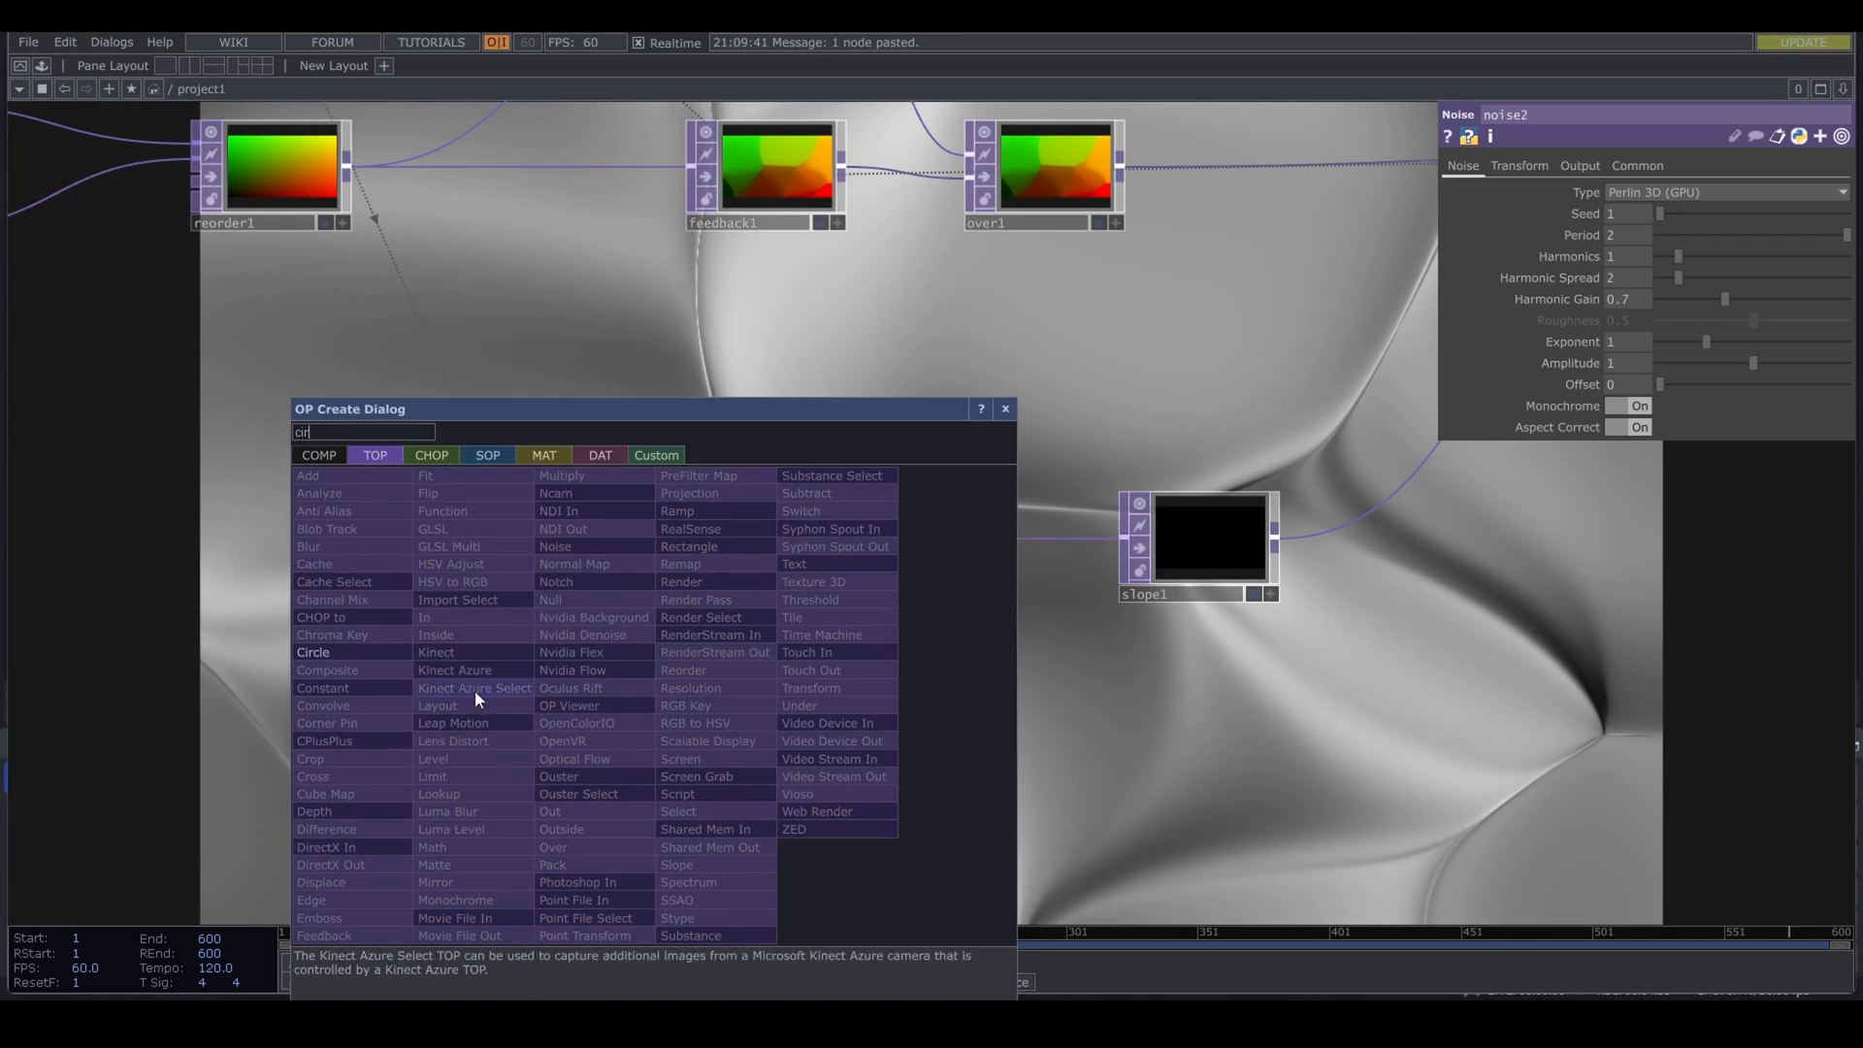
click(312, 652)
click(656, 733)
scroll(1064, 582, down, 5)
scroll(918, 404, up, 5)
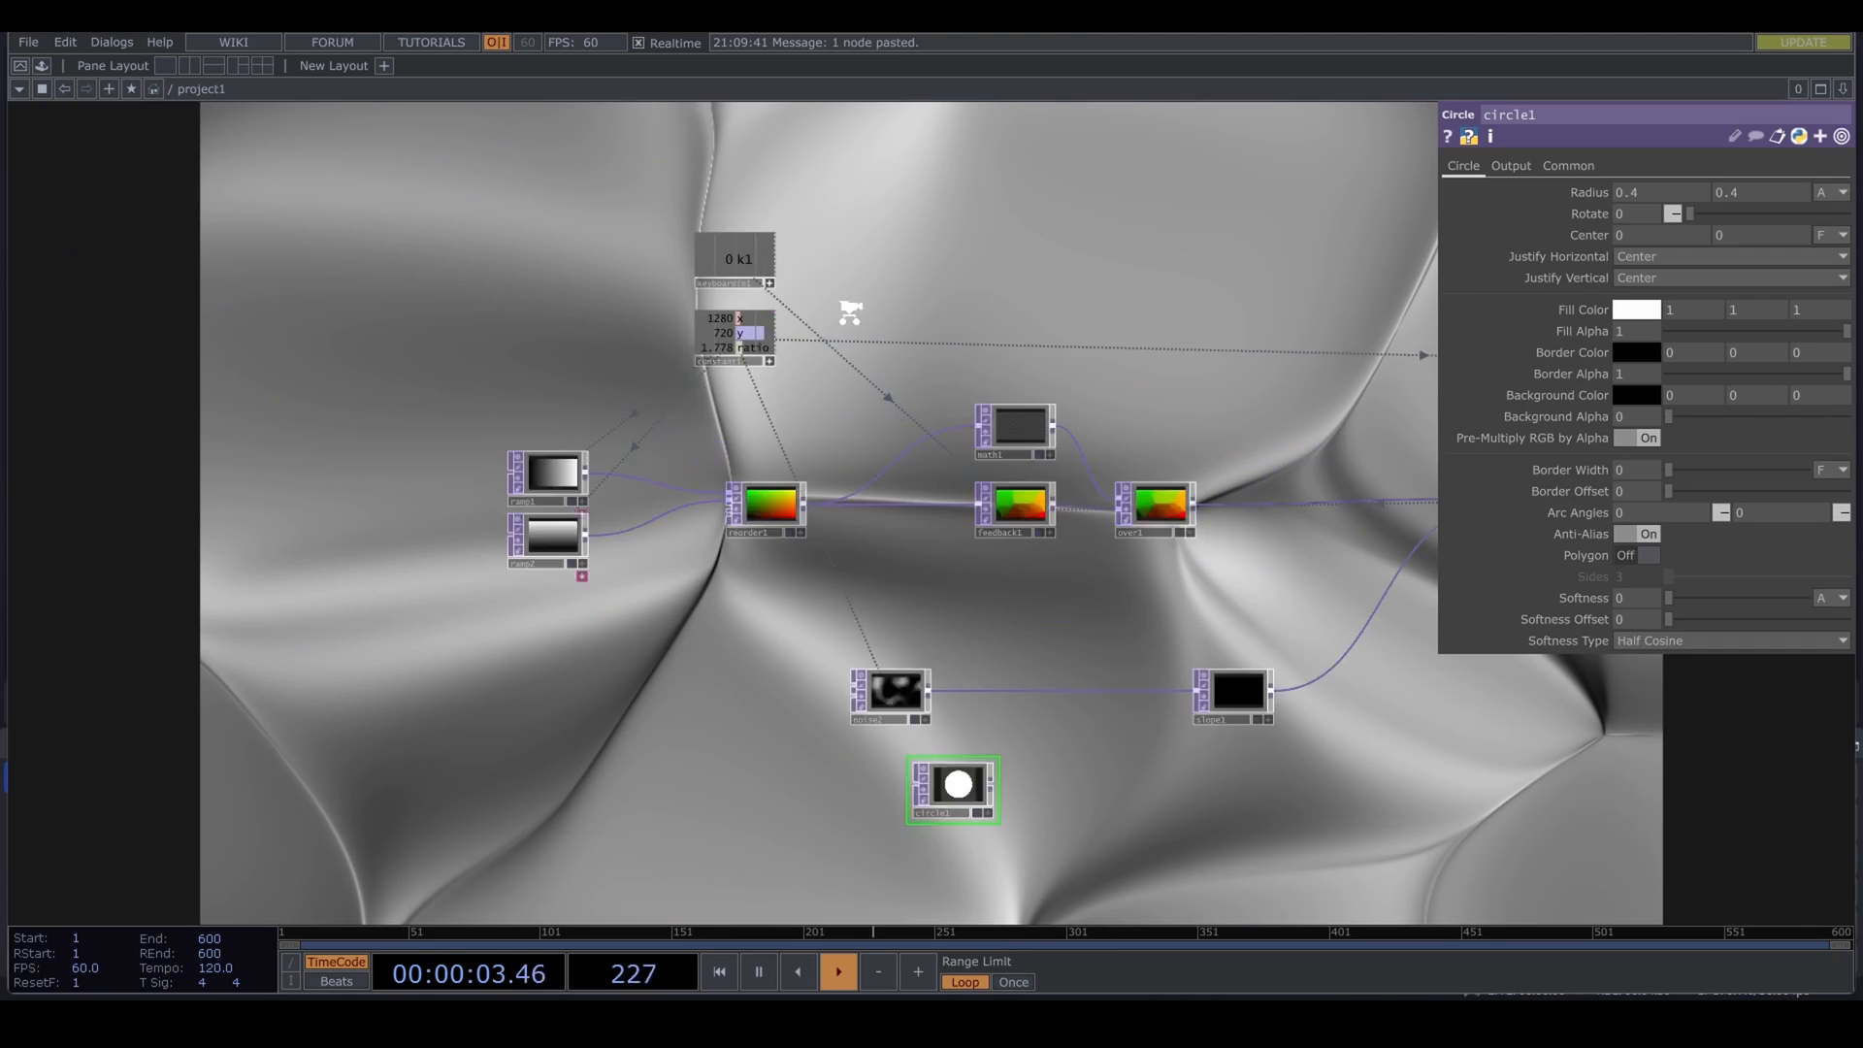
drag(707, 321, 709, 335)
drag(1629, 191, 1632, 192)
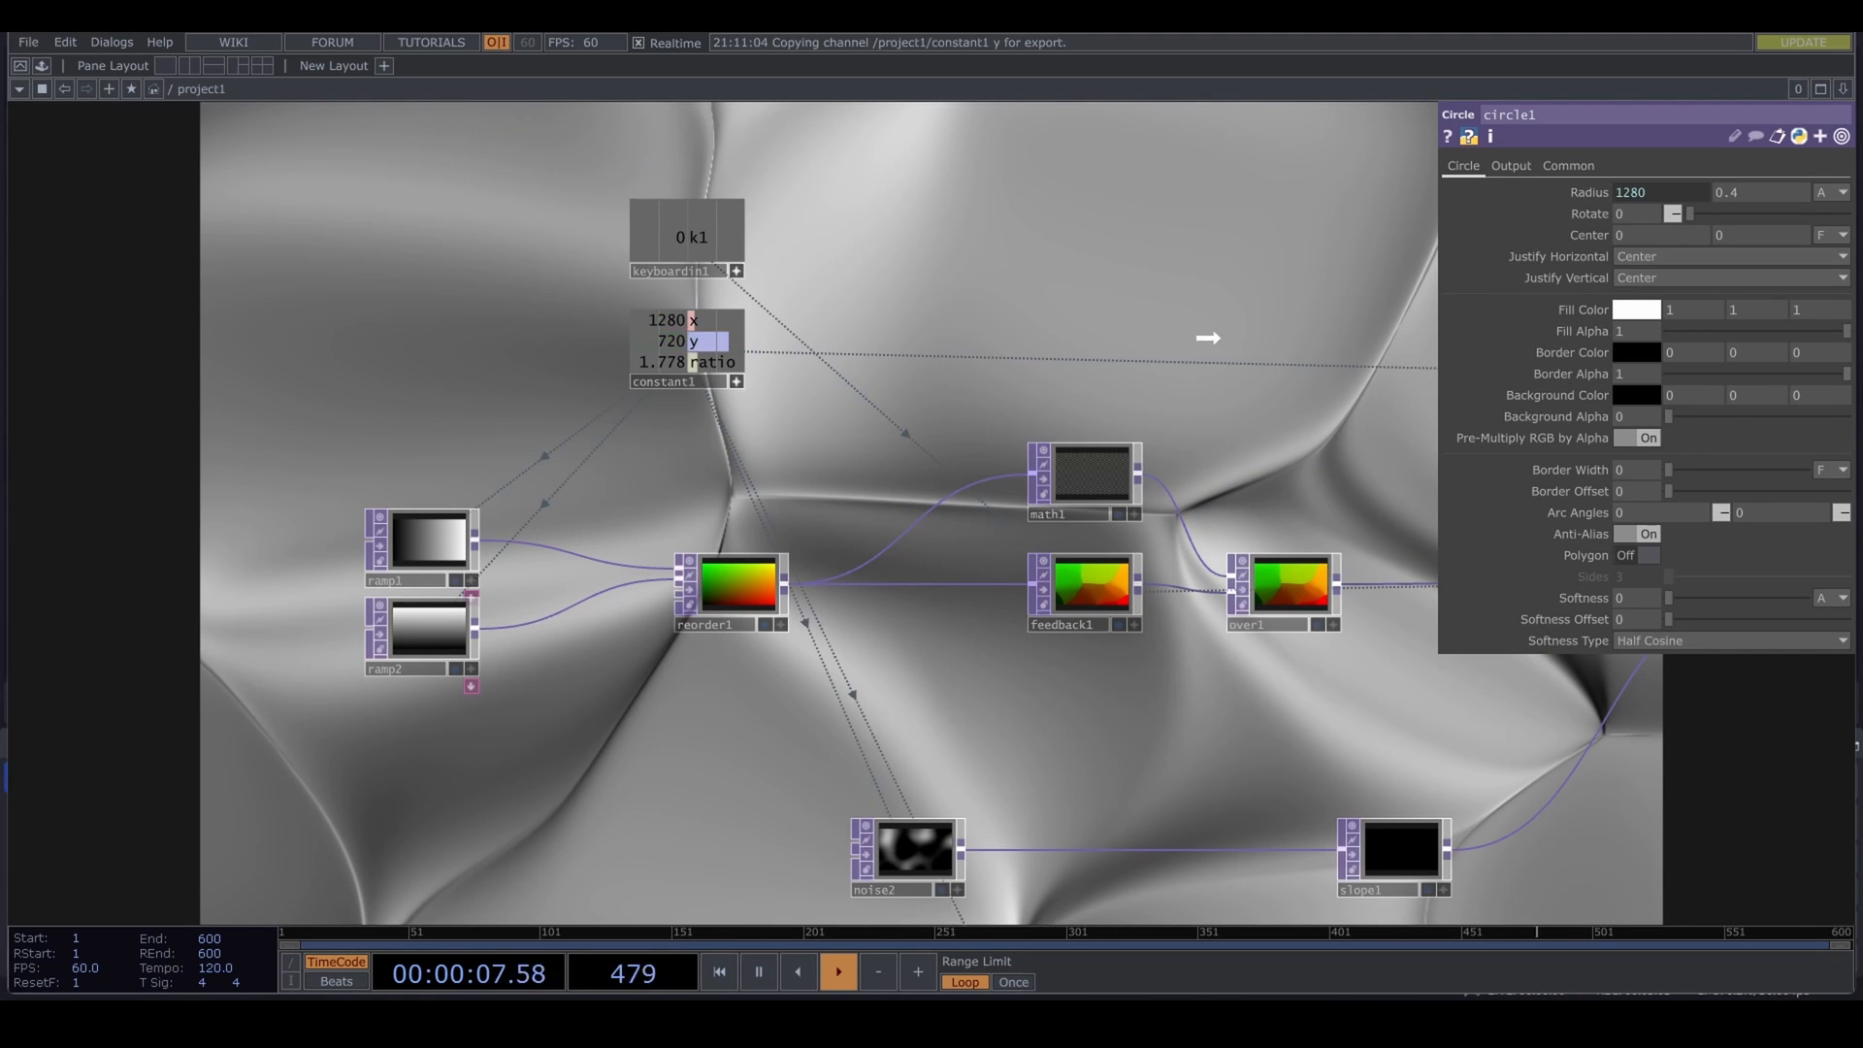
click(1746, 192)
drag(1014, 379, 817, 320)
click(1595, 193)
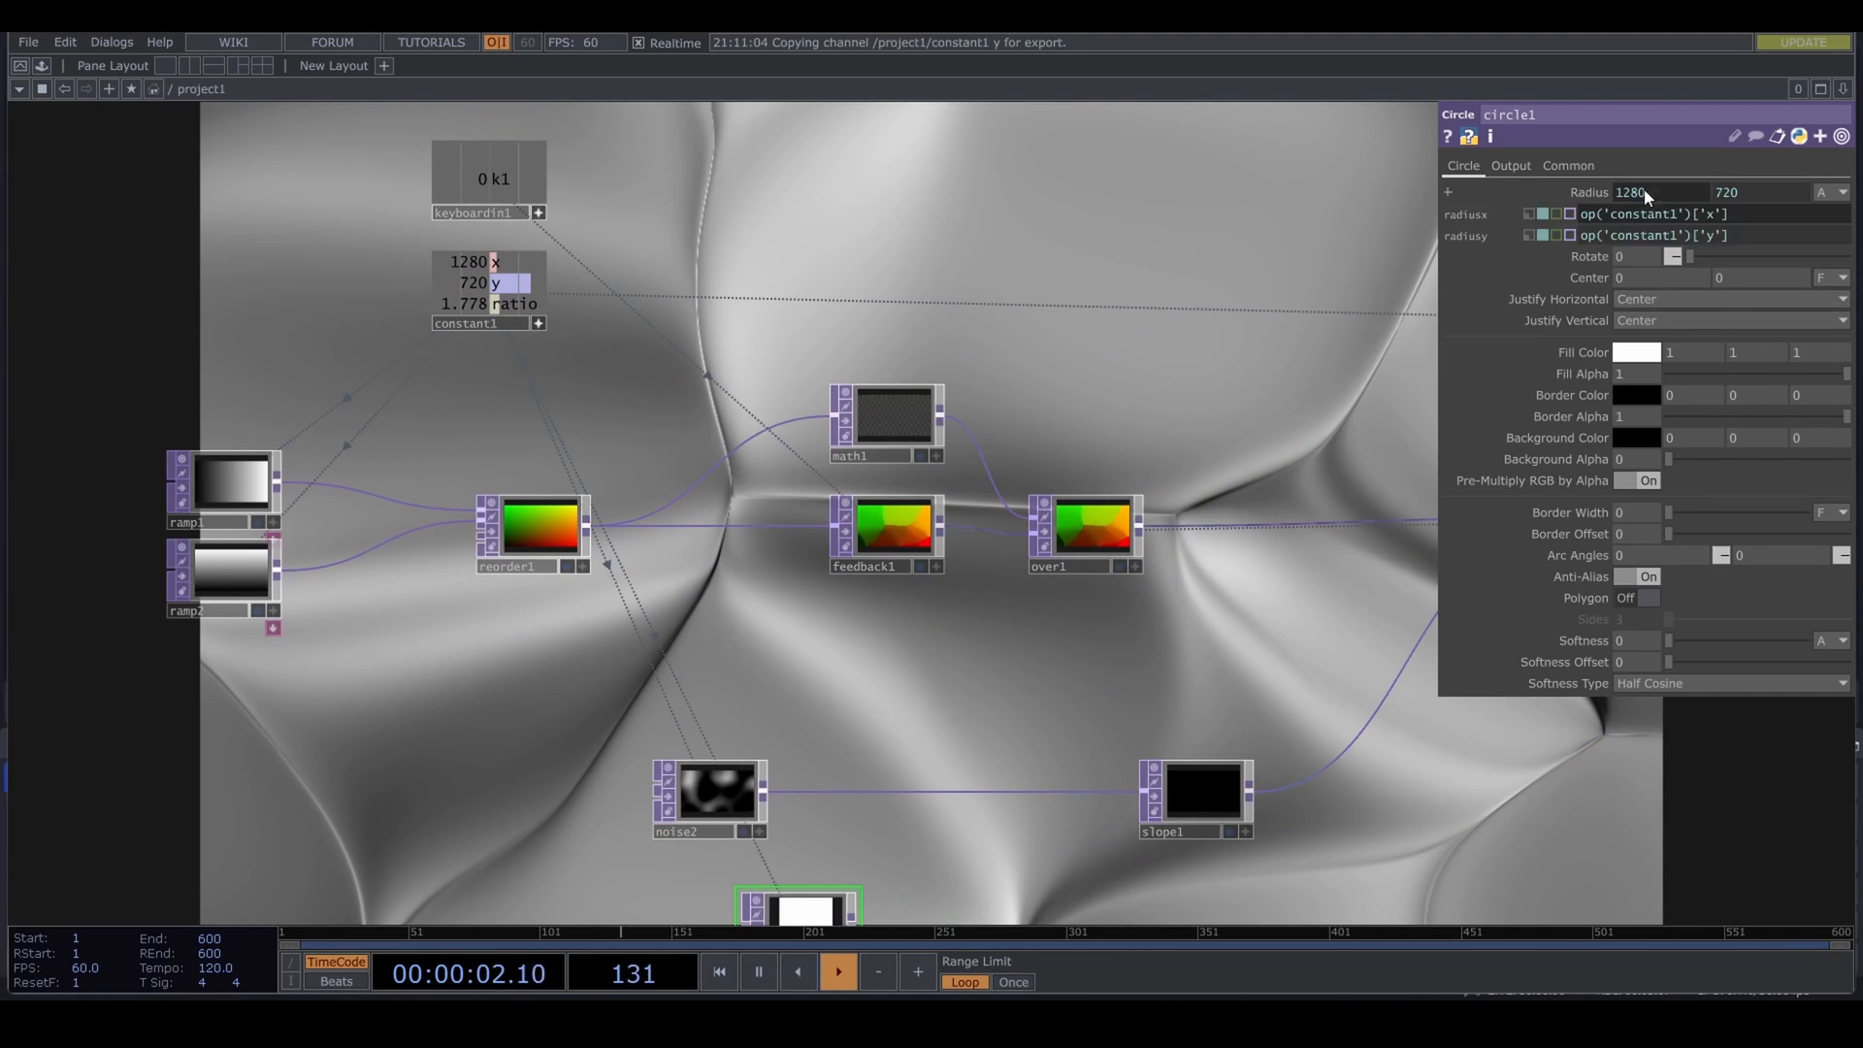
click(1530, 214)
click(1591, 192)
click(1591, 192)
click(1530, 234)
click(1591, 192)
Step: Link the Circle TOP's Resolution to constant1's x and y channels, with Pixel Format 32-bit float (RGBA) and Radius 0.2, 0.2
click(1567, 165)
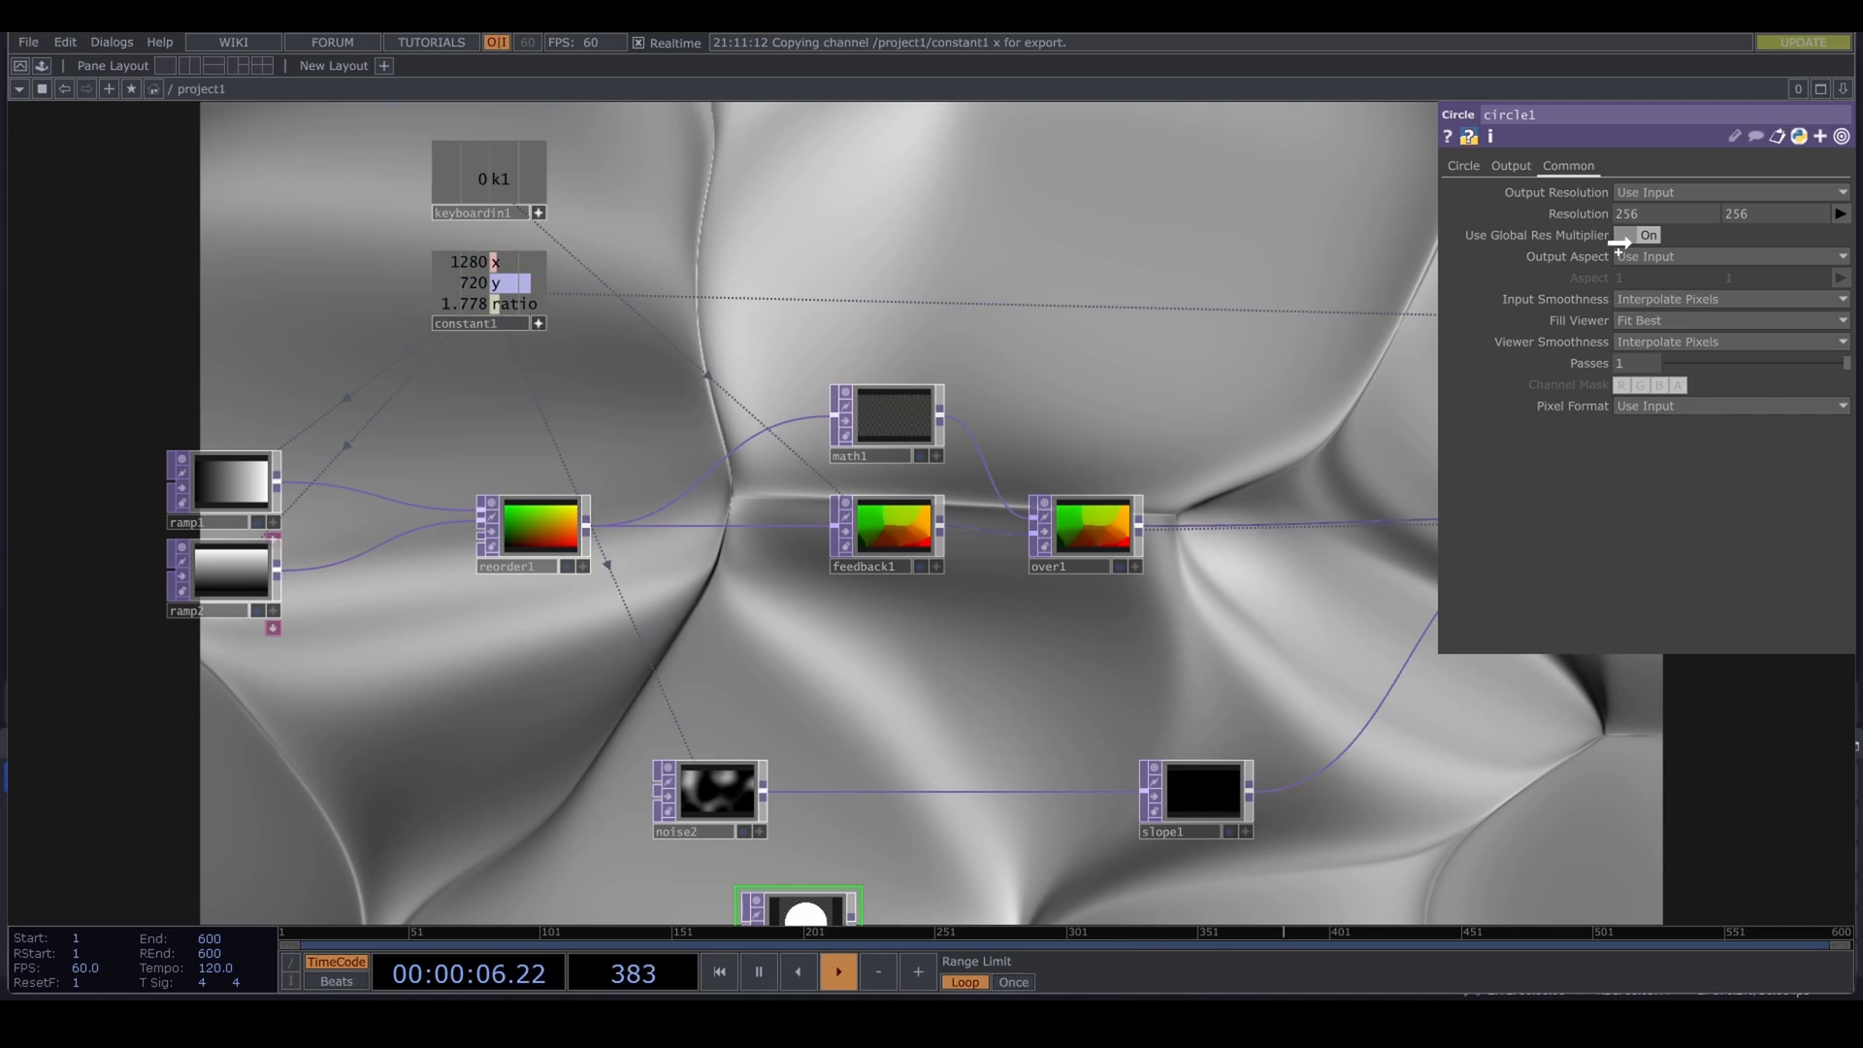
click(1771, 225)
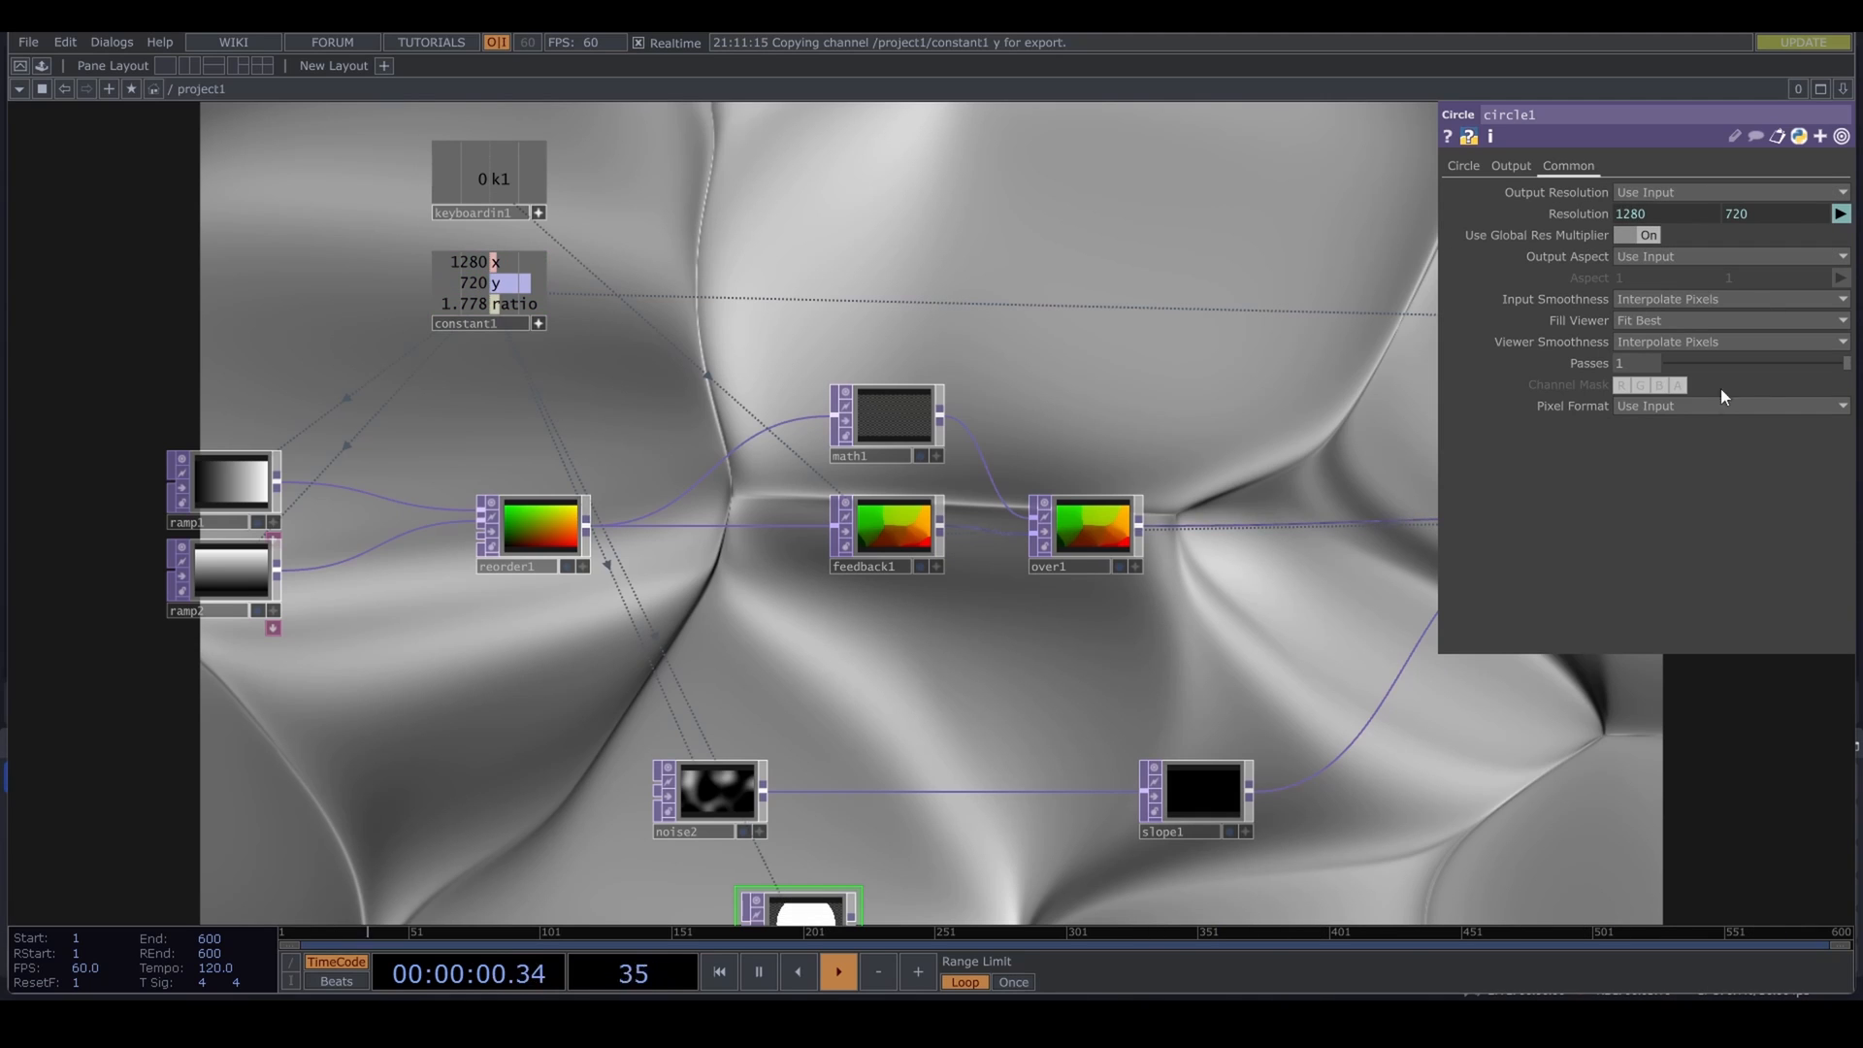
click(1720, 405)
click(1725, 512)
drag(1051, 761, 917, 530)
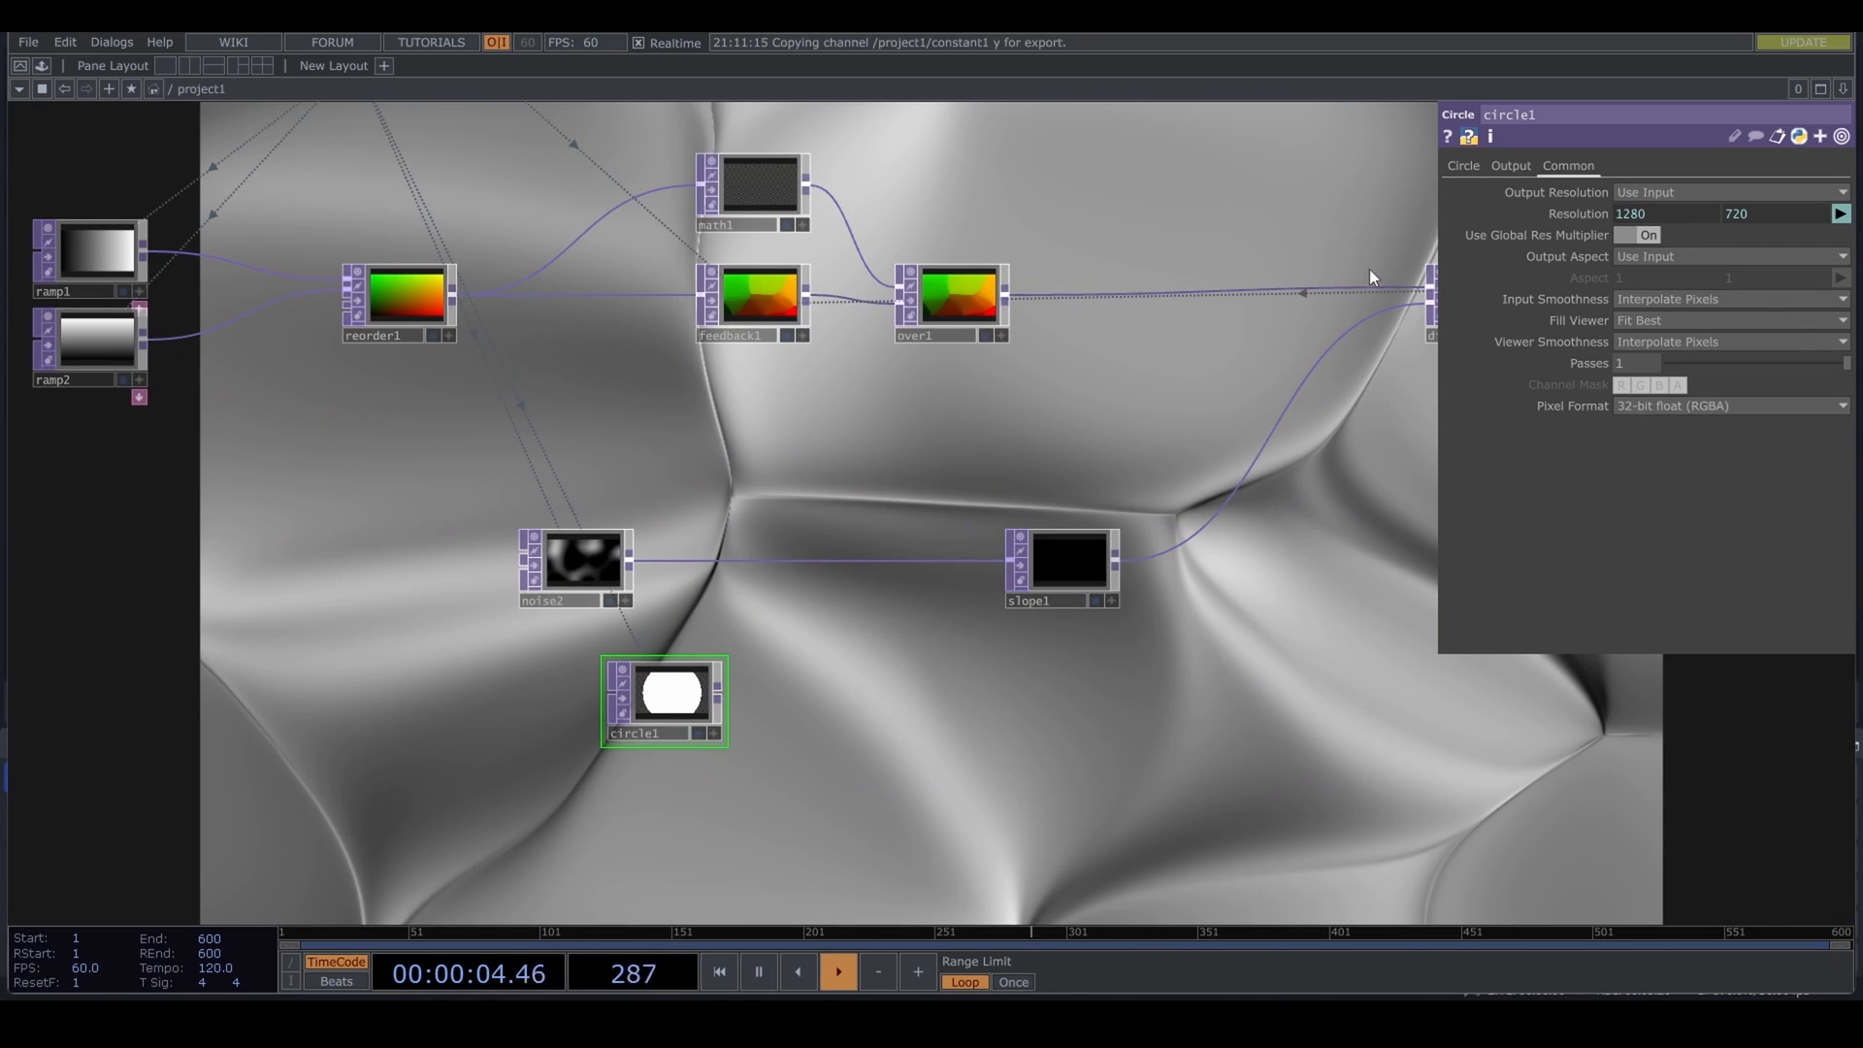
click(1463, 165)
Step: Insert an Add TOP between noise2 and slope1 and connect circle1 as its second input
right_click(922, 560)
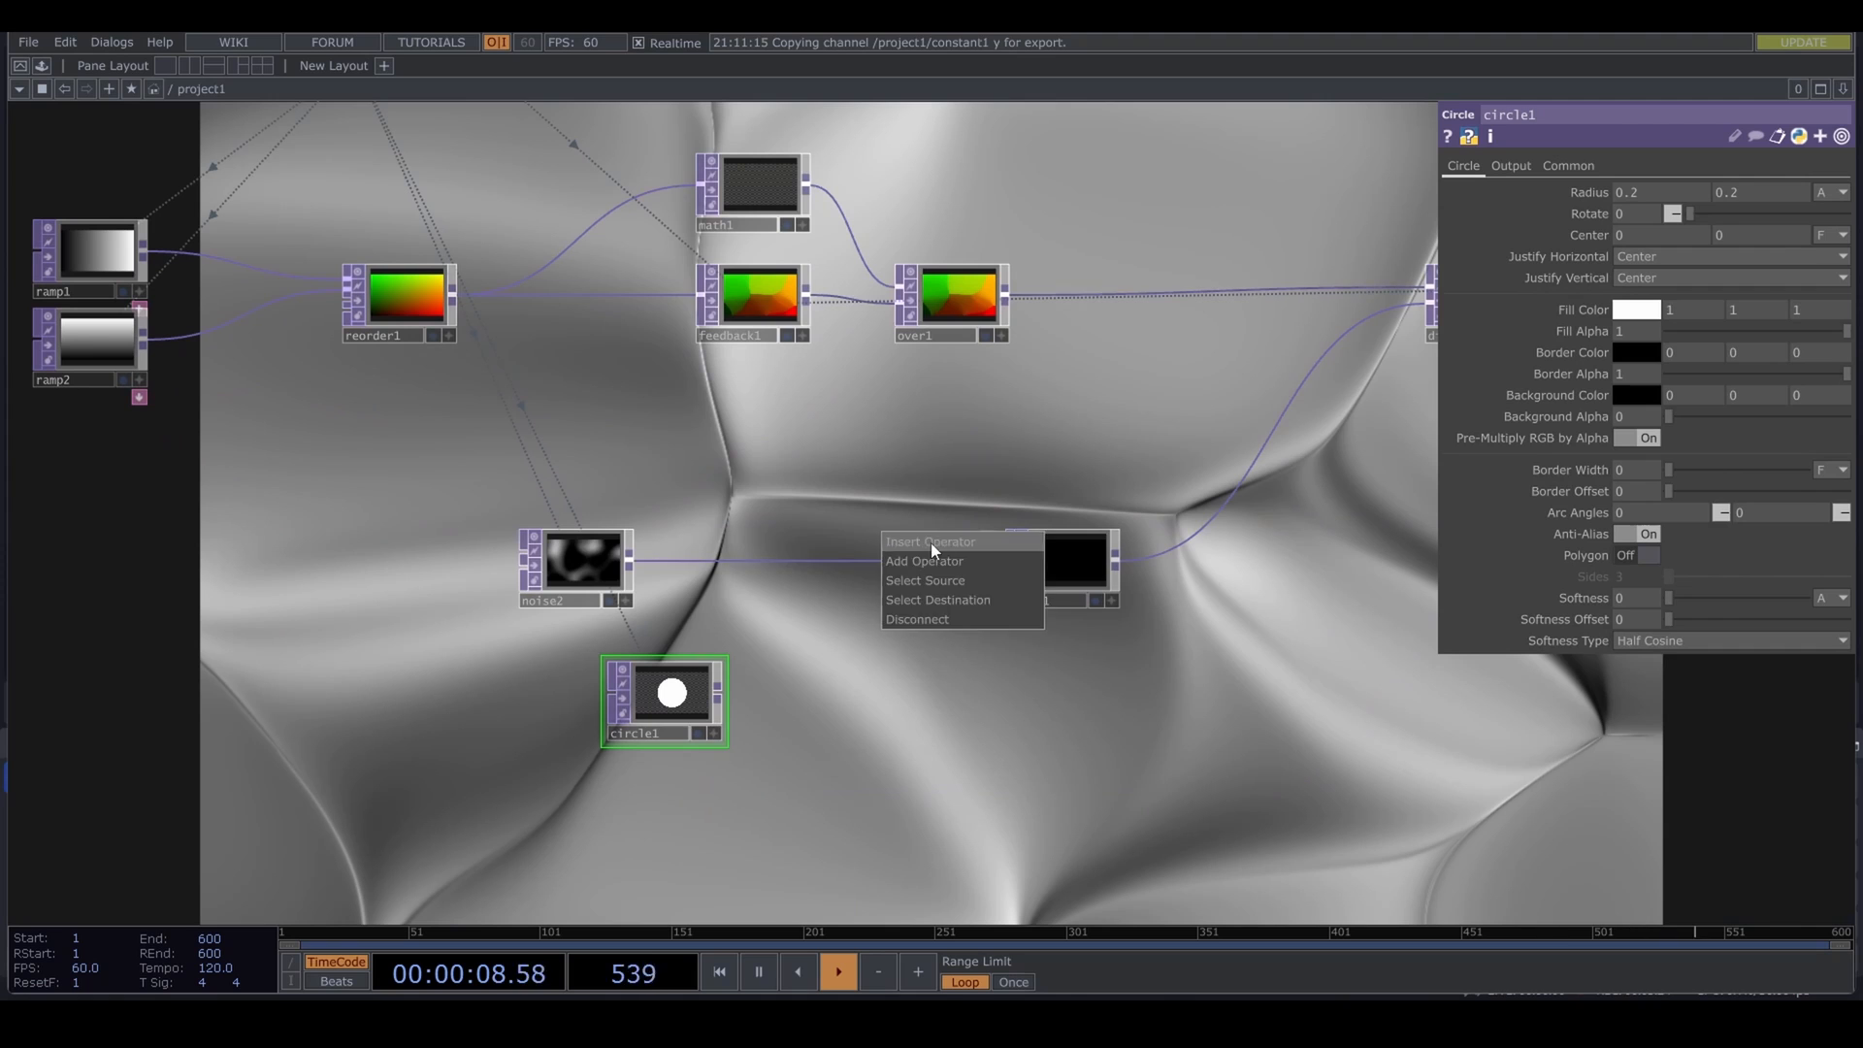
click(930, 549)
click(632, 332)
key(Tab)
click(454, 305)
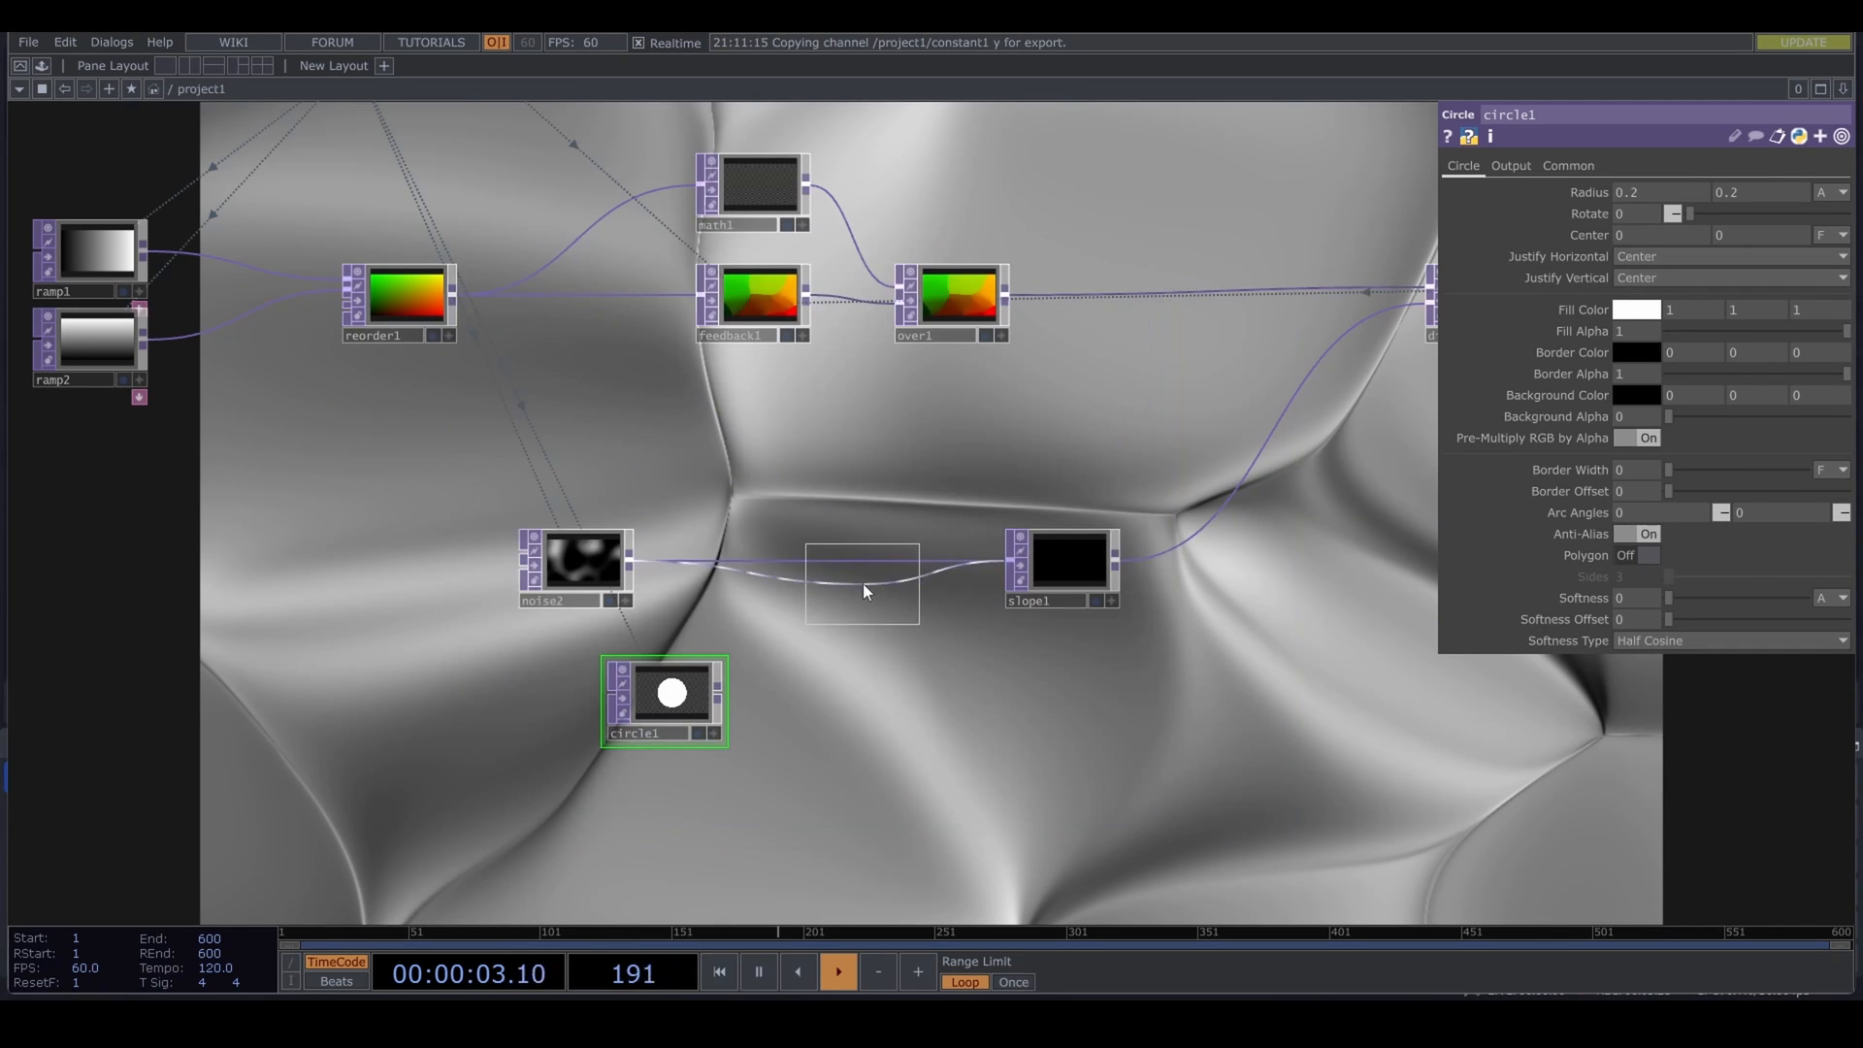
click(864, 586)
scroll(777, 670, up, 3)
drag(707, 690, 827, 551)
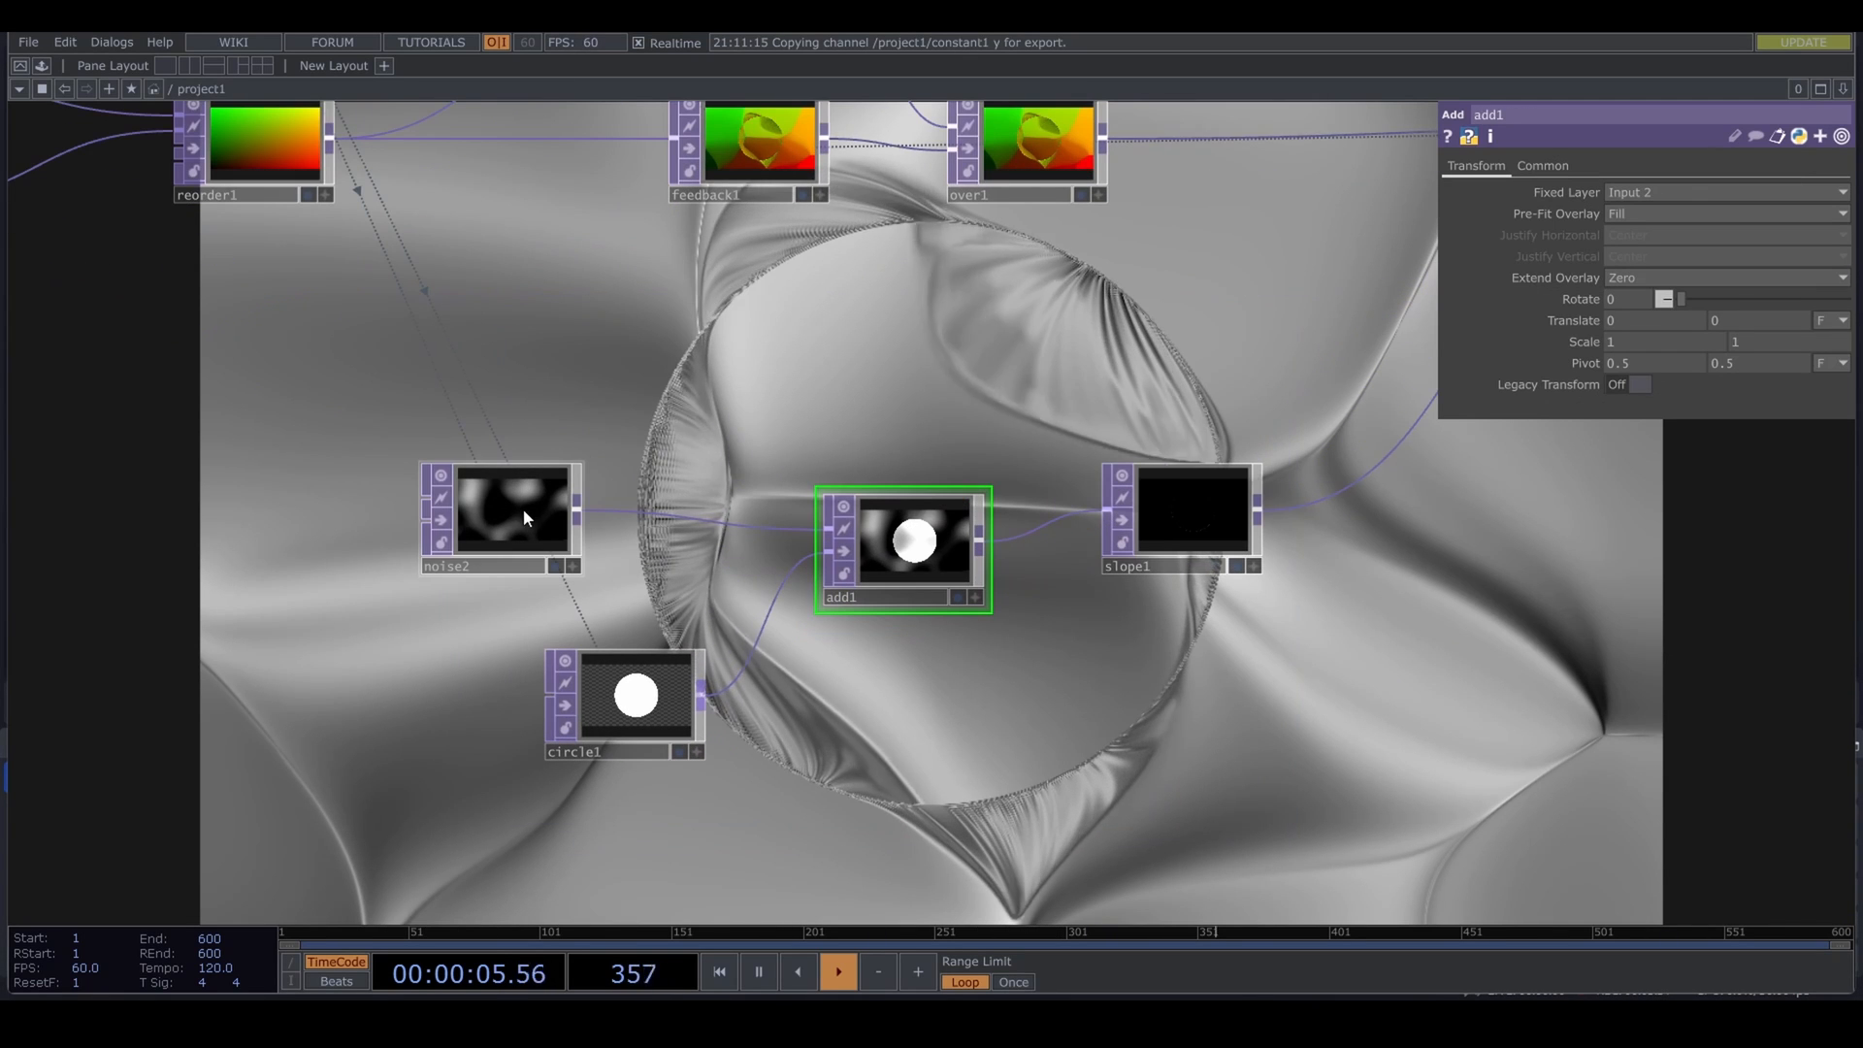
Step: Bypass noise2 and set the Circle TOP's Softness to 0.2
click(444, 520)
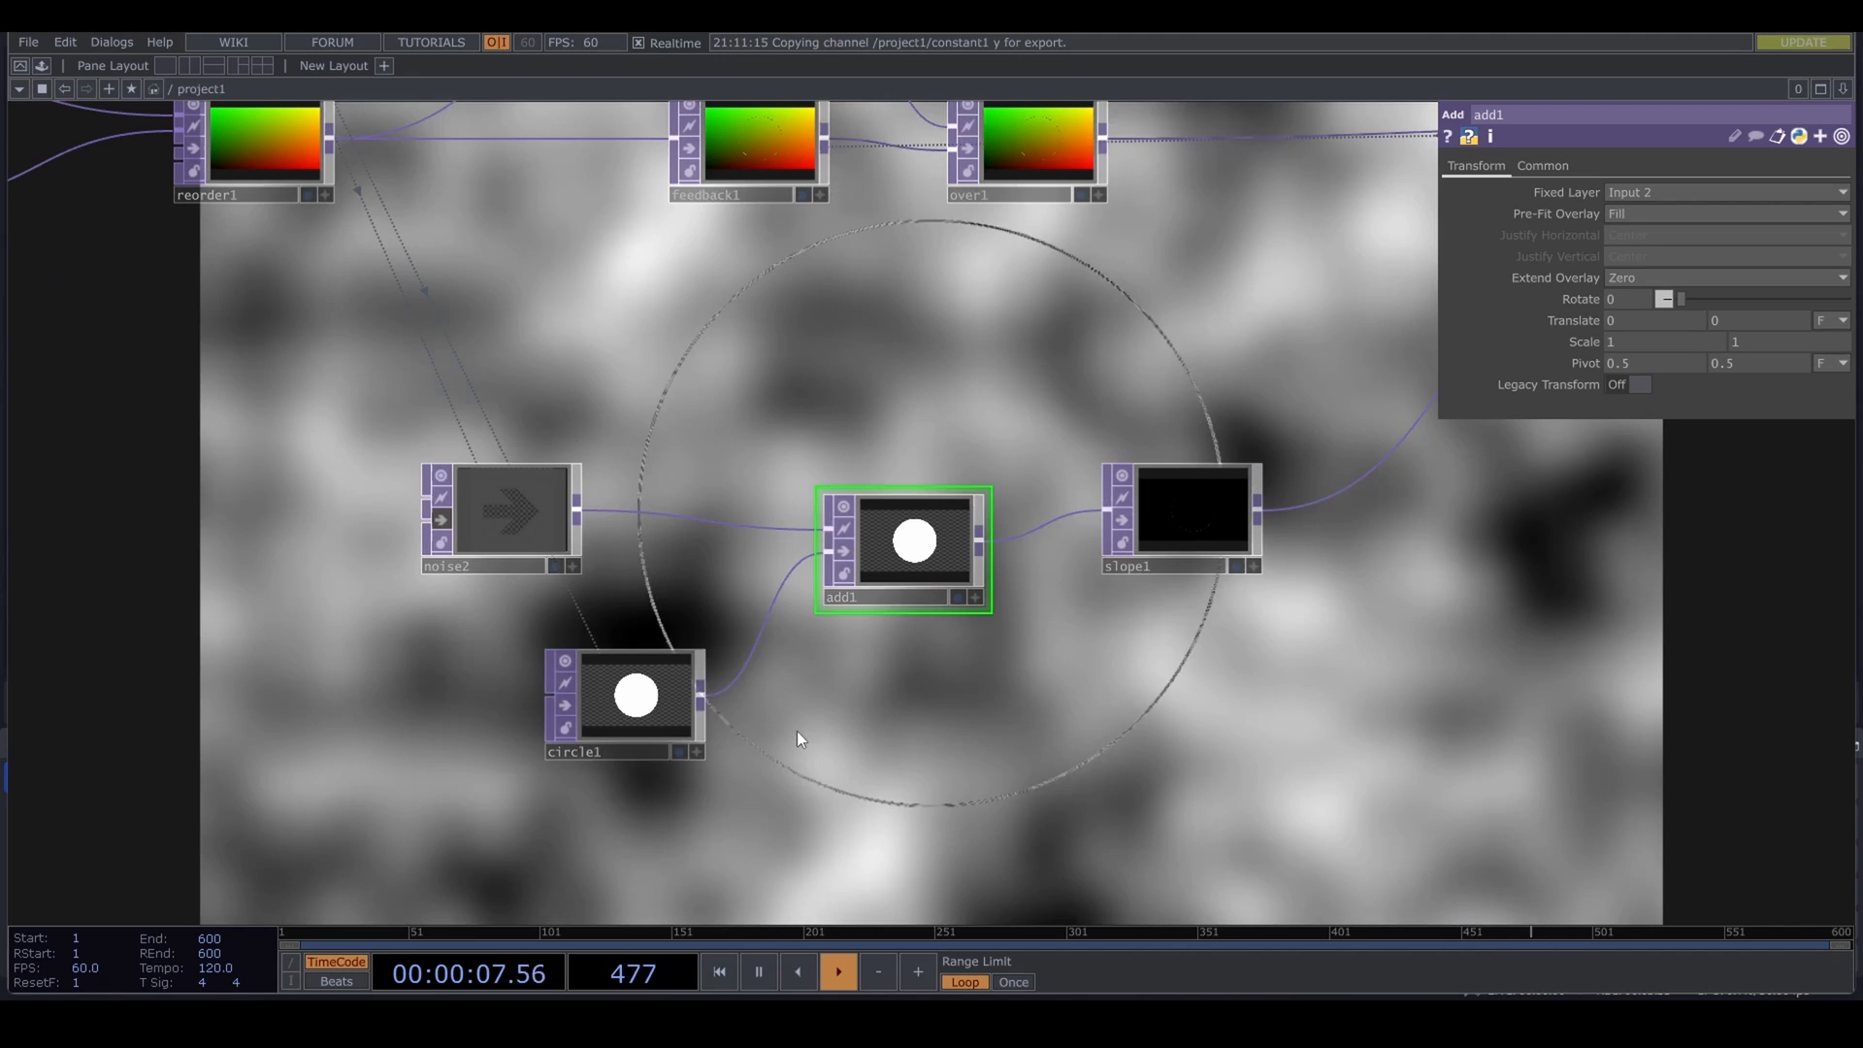
drag(755, 723, 664, 705)
drag(911, 691, 830, 757)
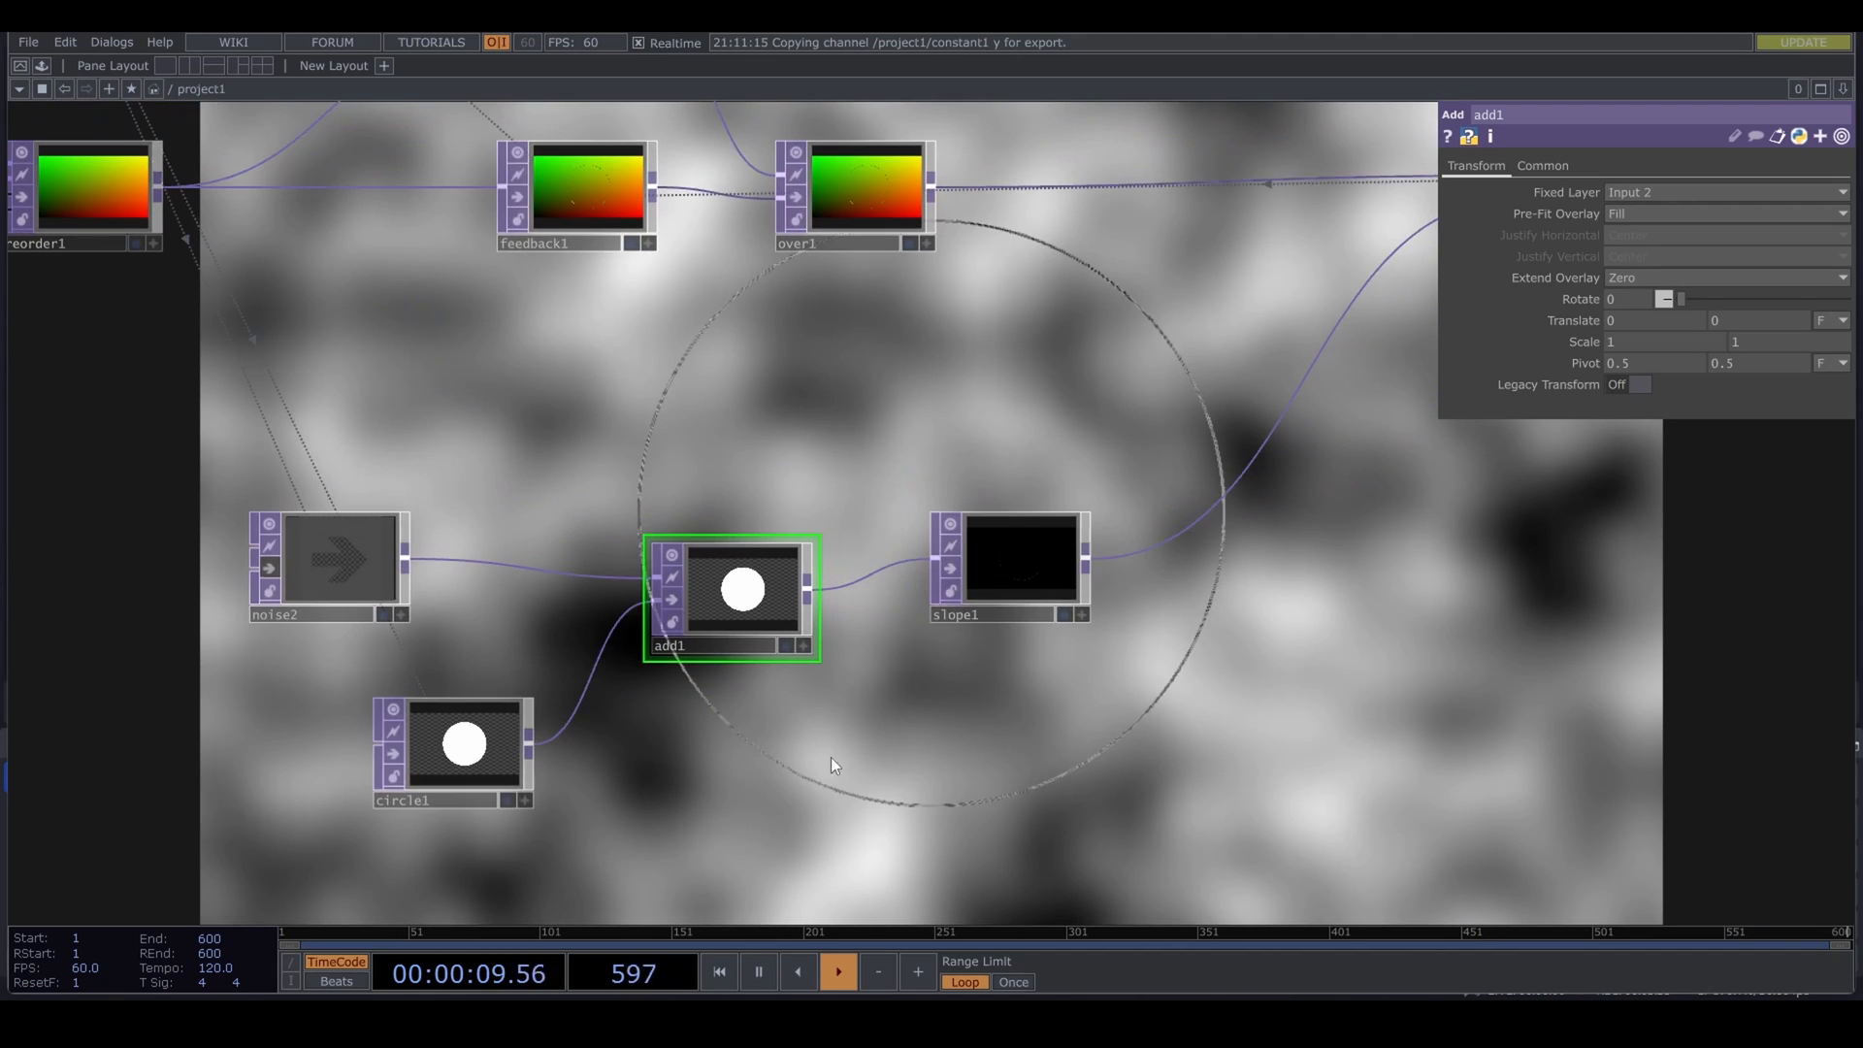
click(493, 740)
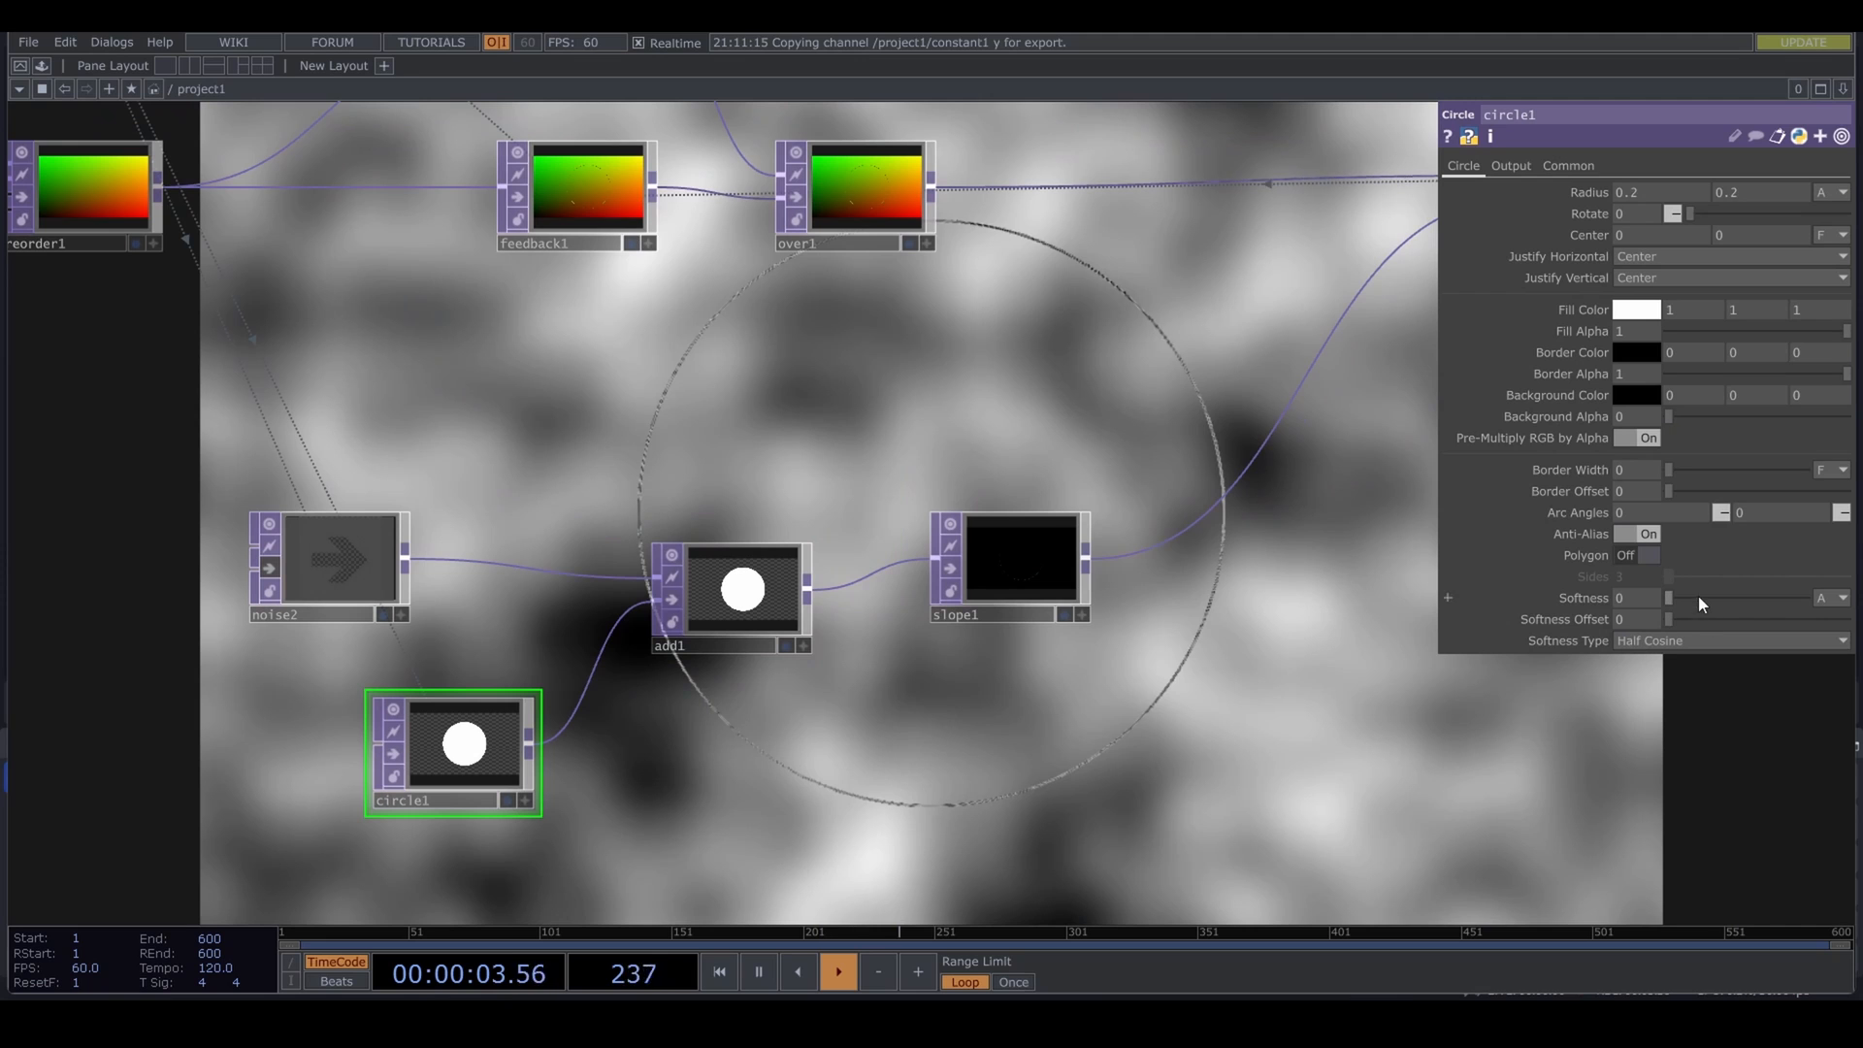
drag(1699, 597, 1806, 597)
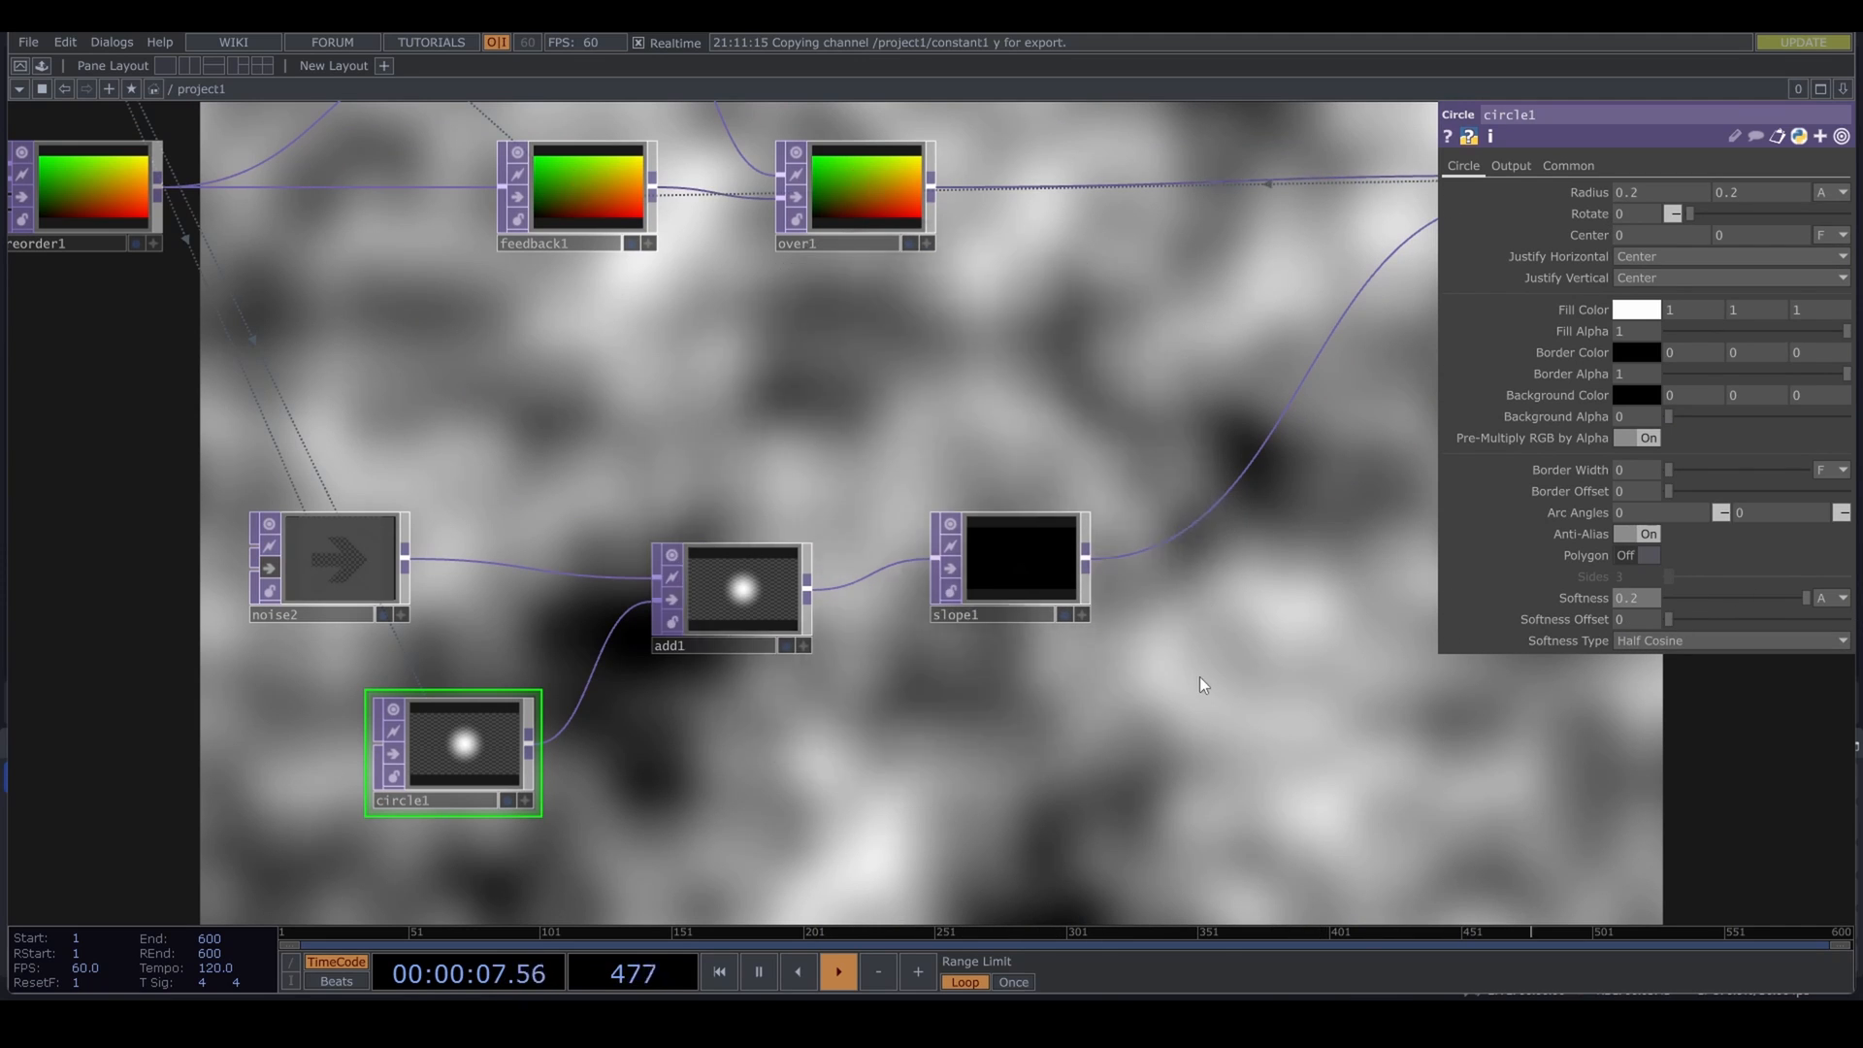
drag(1074, 430, 909, 456)
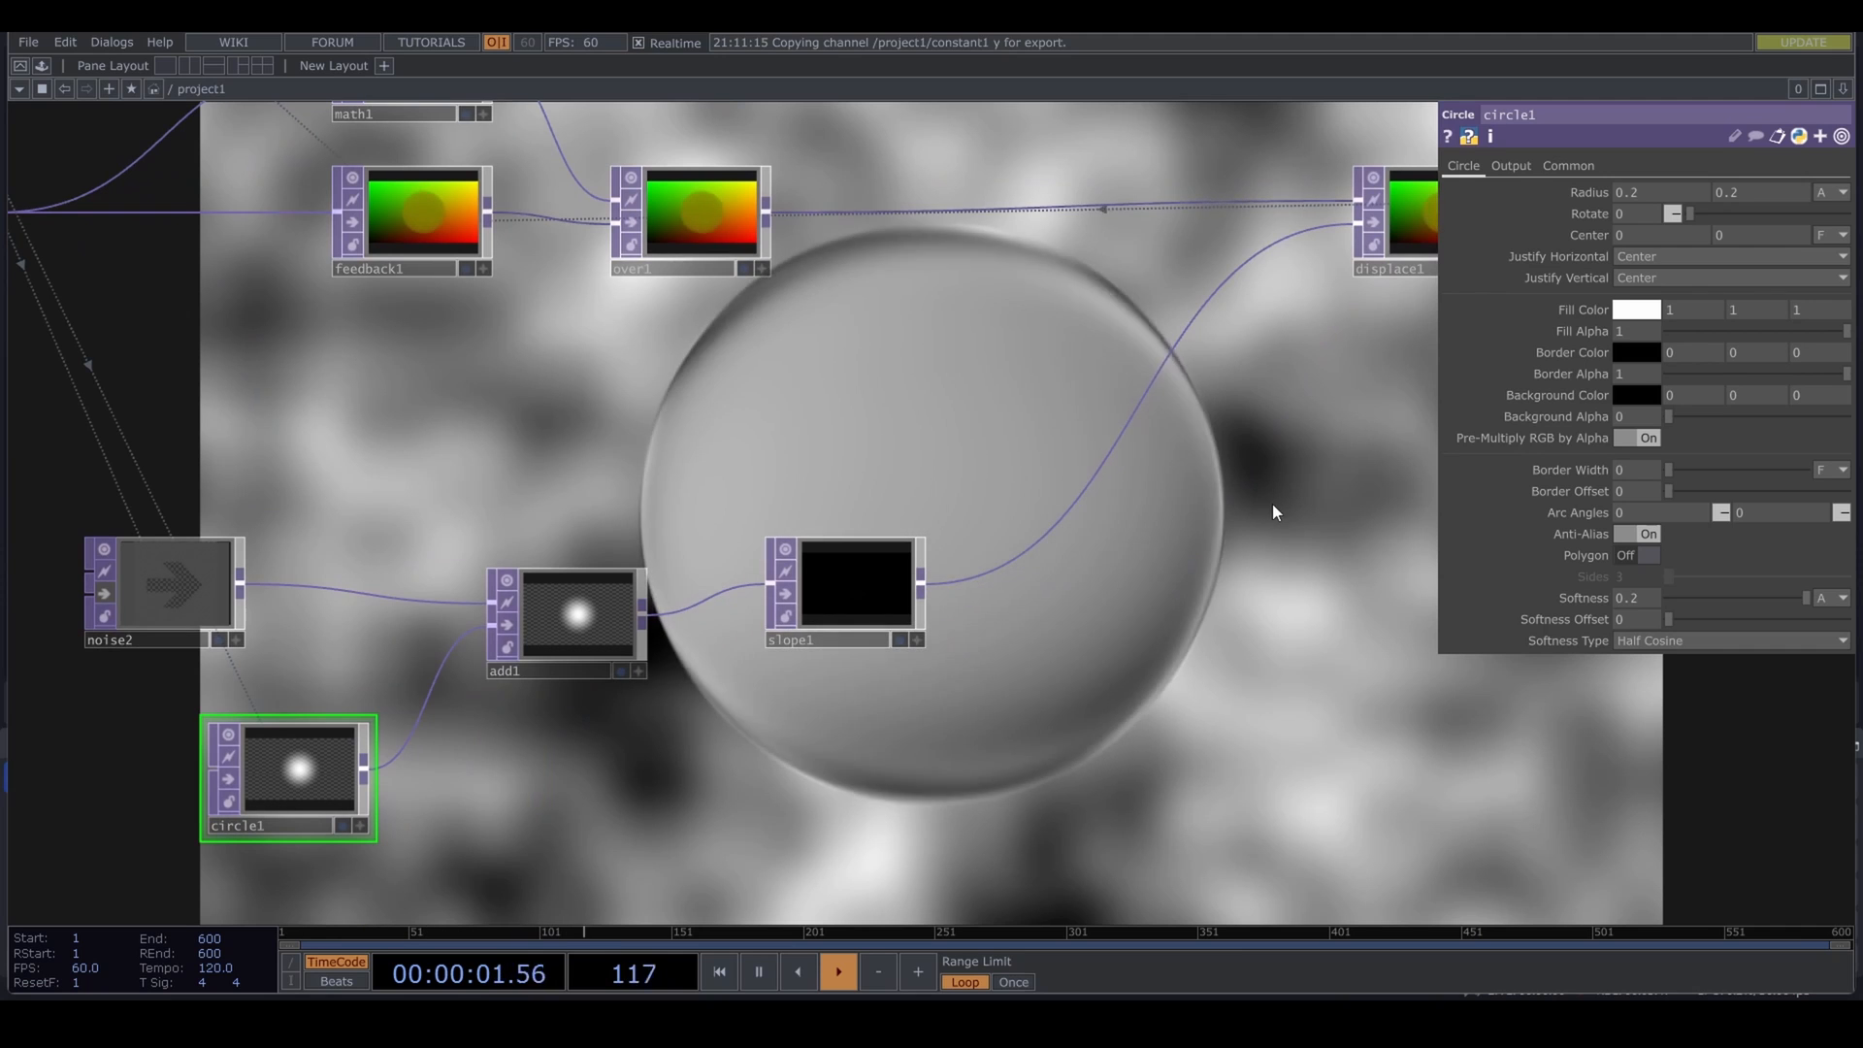
drag(1256, 575, 1101, 680)
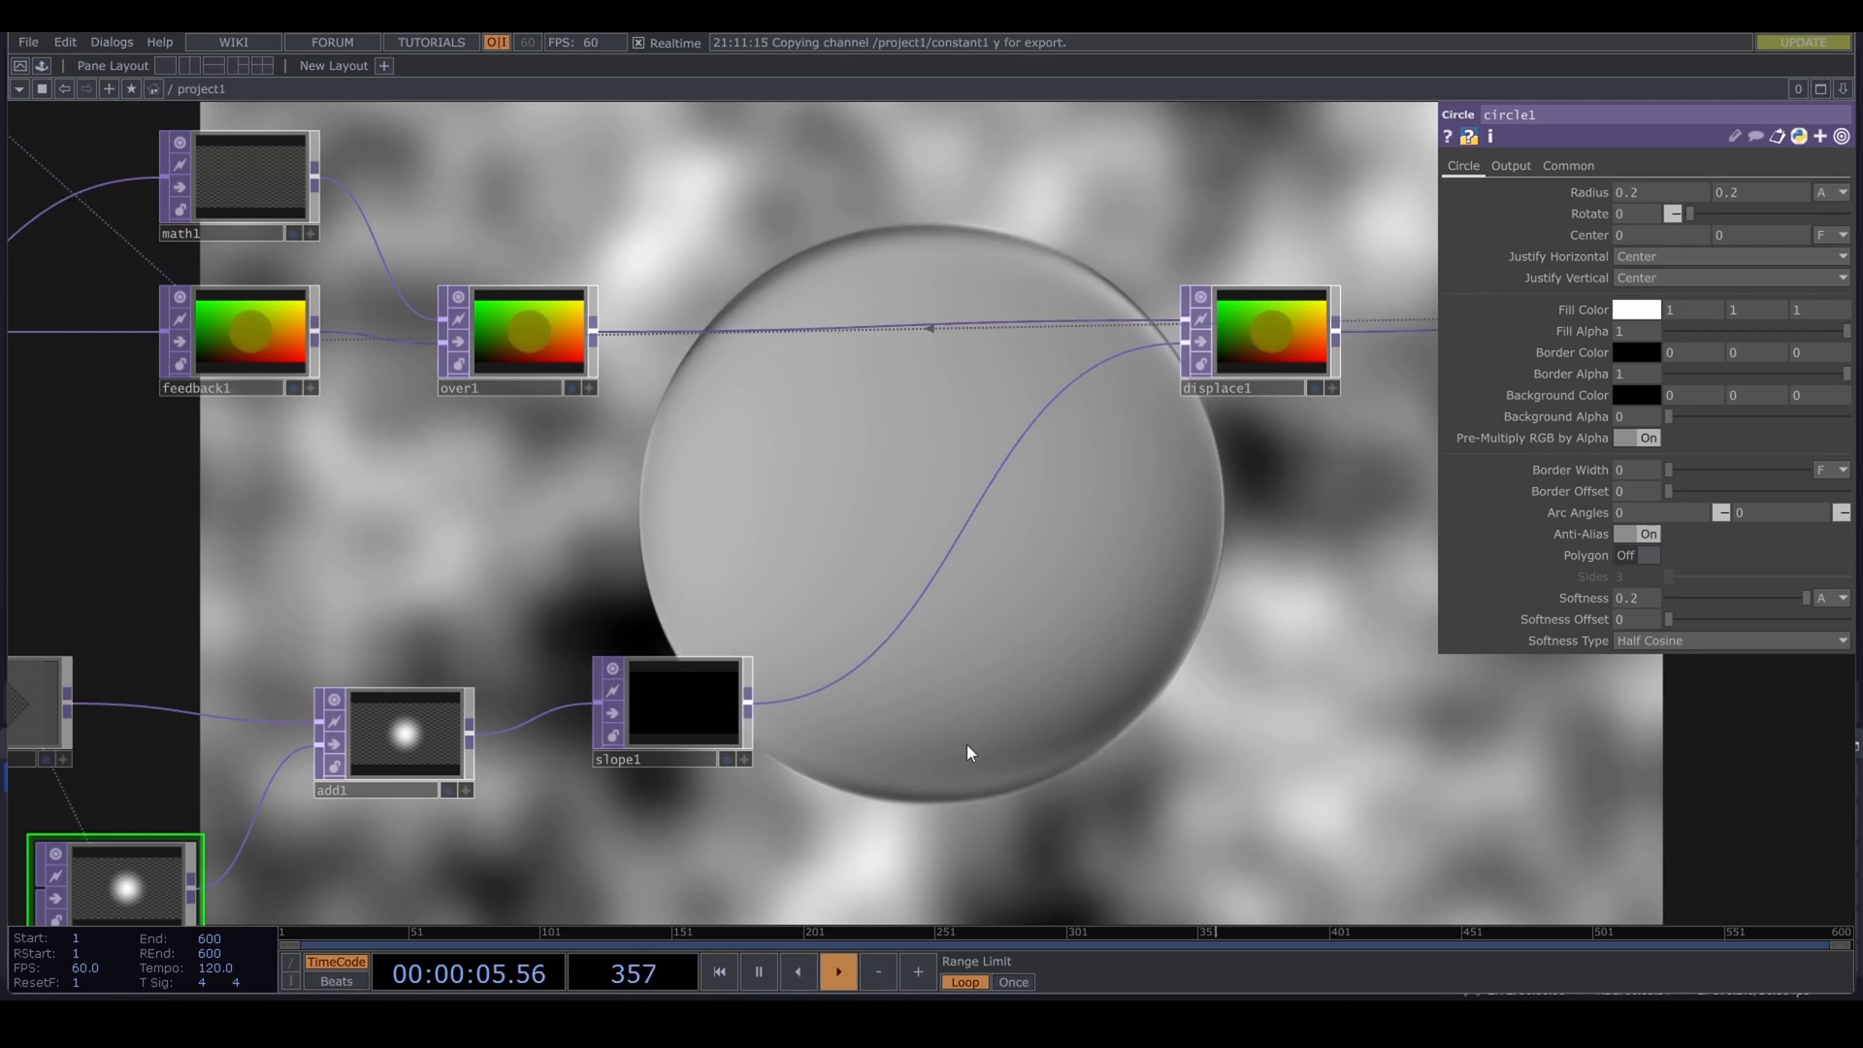
drag(968, 753, 1039, 839)
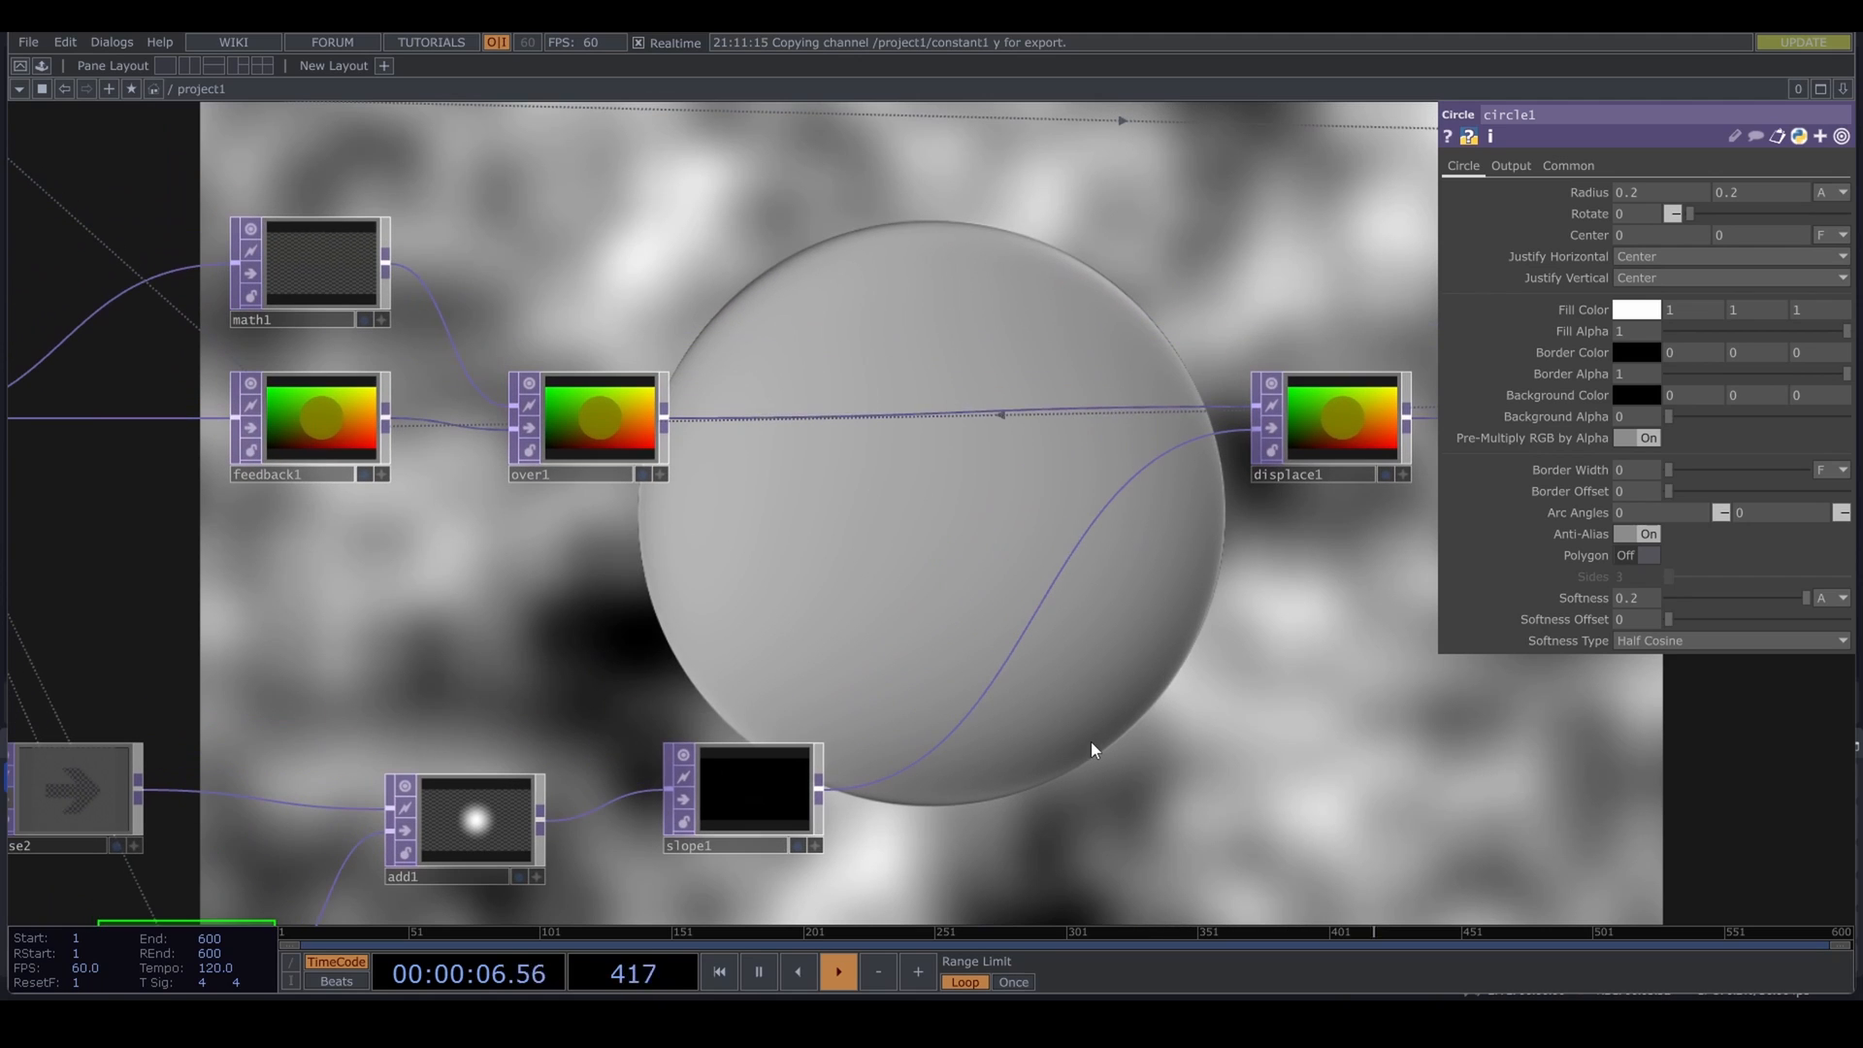
click(1348, 427)
drag(855, 262, 1139, 603)
scroll(970, 504, down, 2)
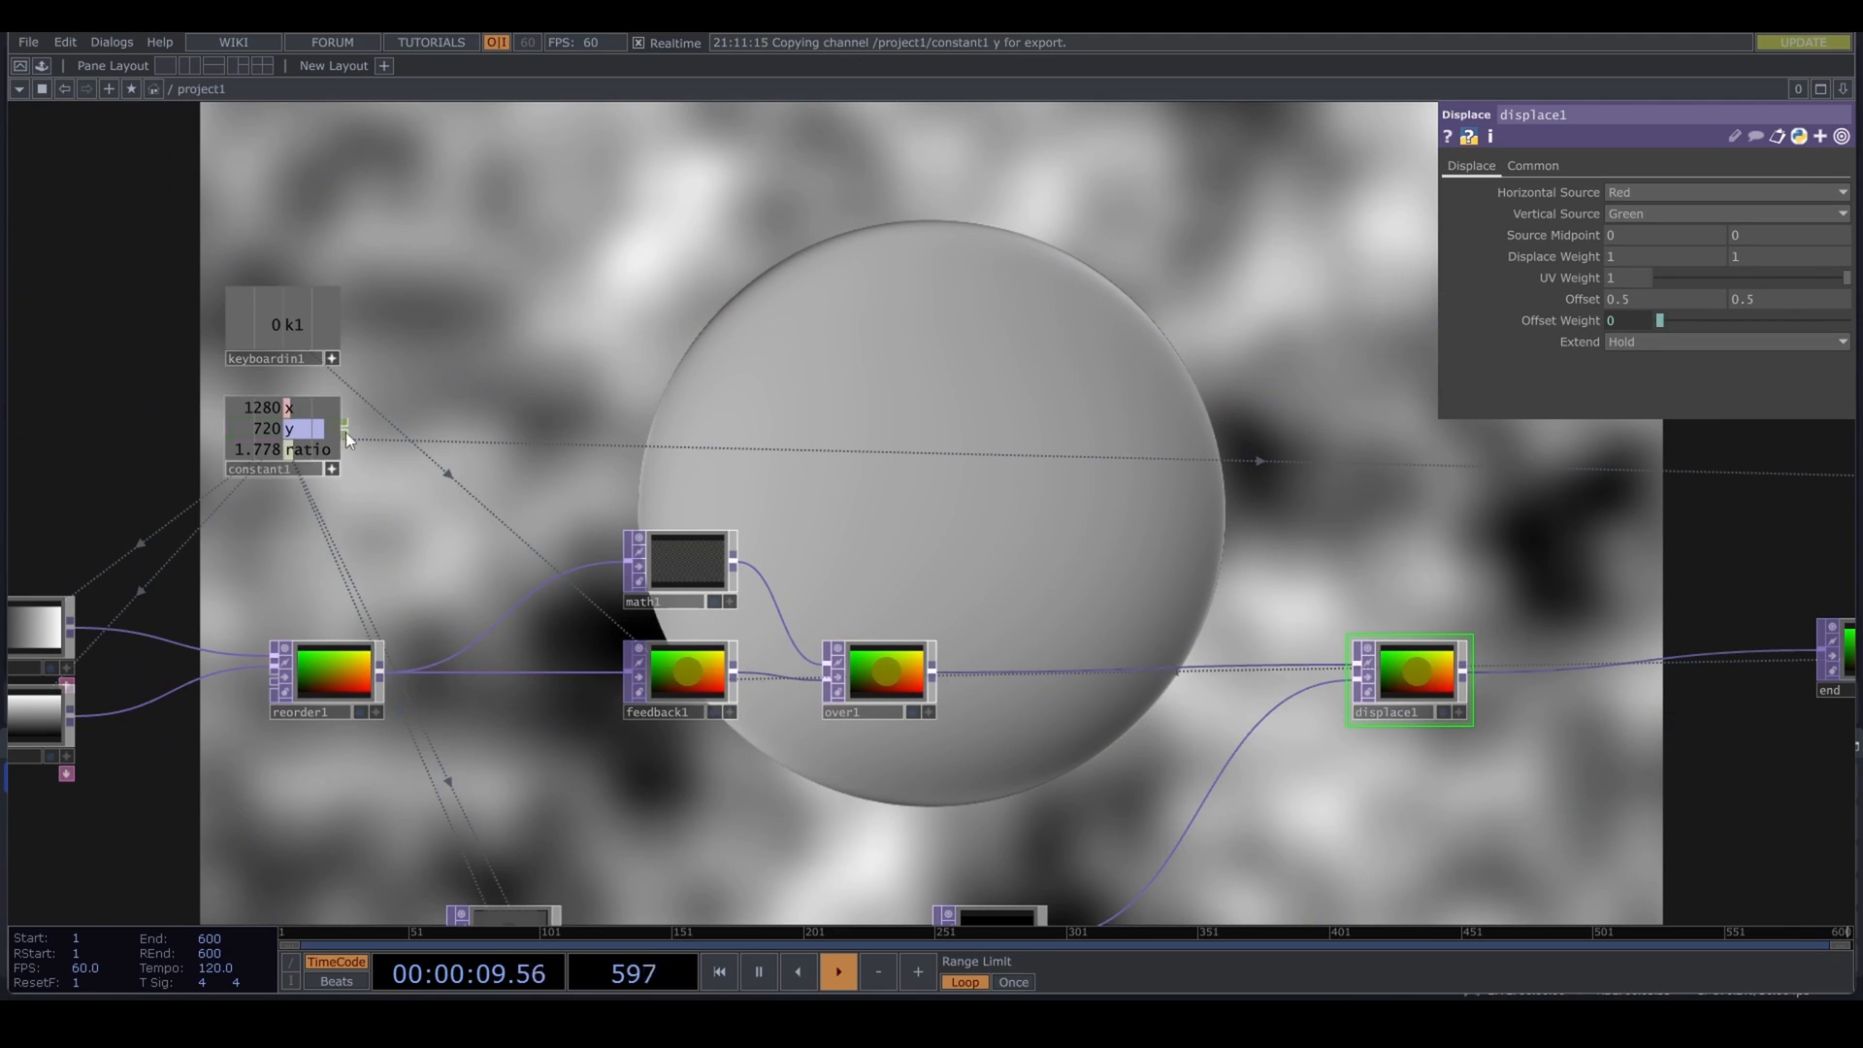
Step: Insert a Point Transform TOP between slope1 and displace1
drag(1165, 825, 1011, 597)
right_click(949, 690)
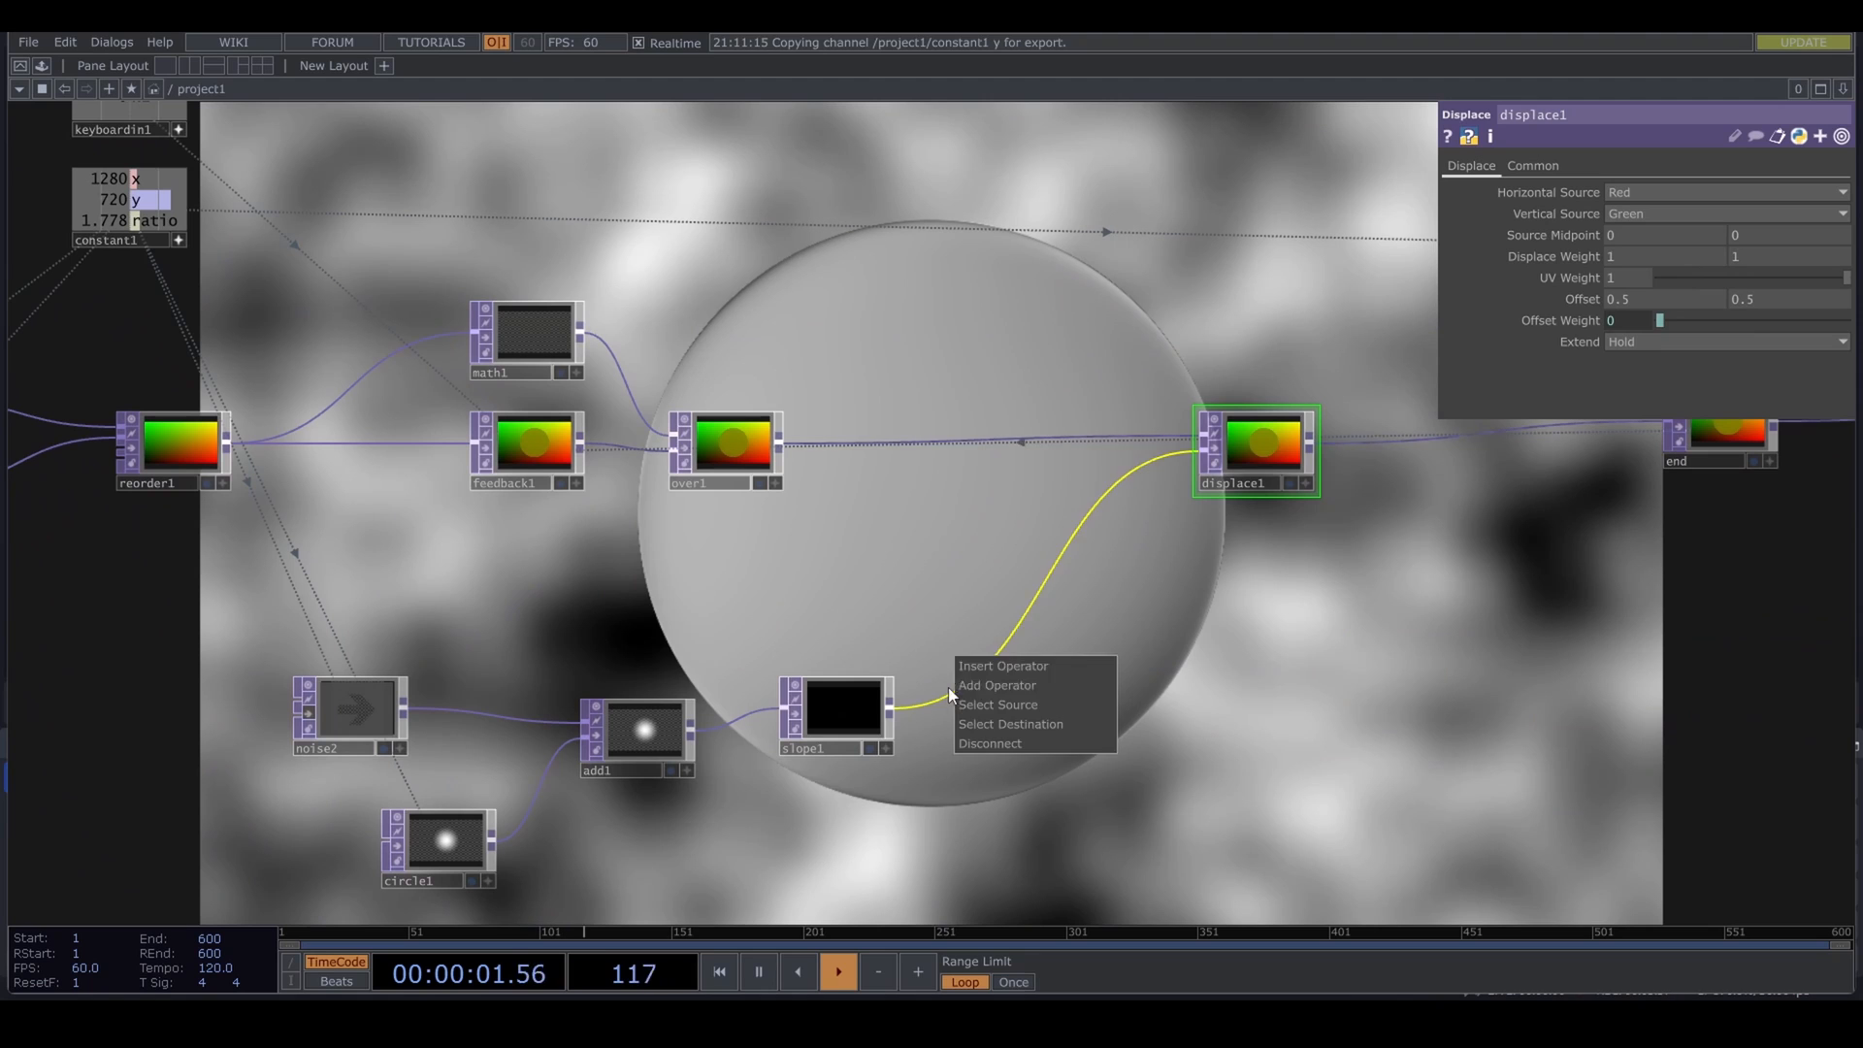
click(986, 665)
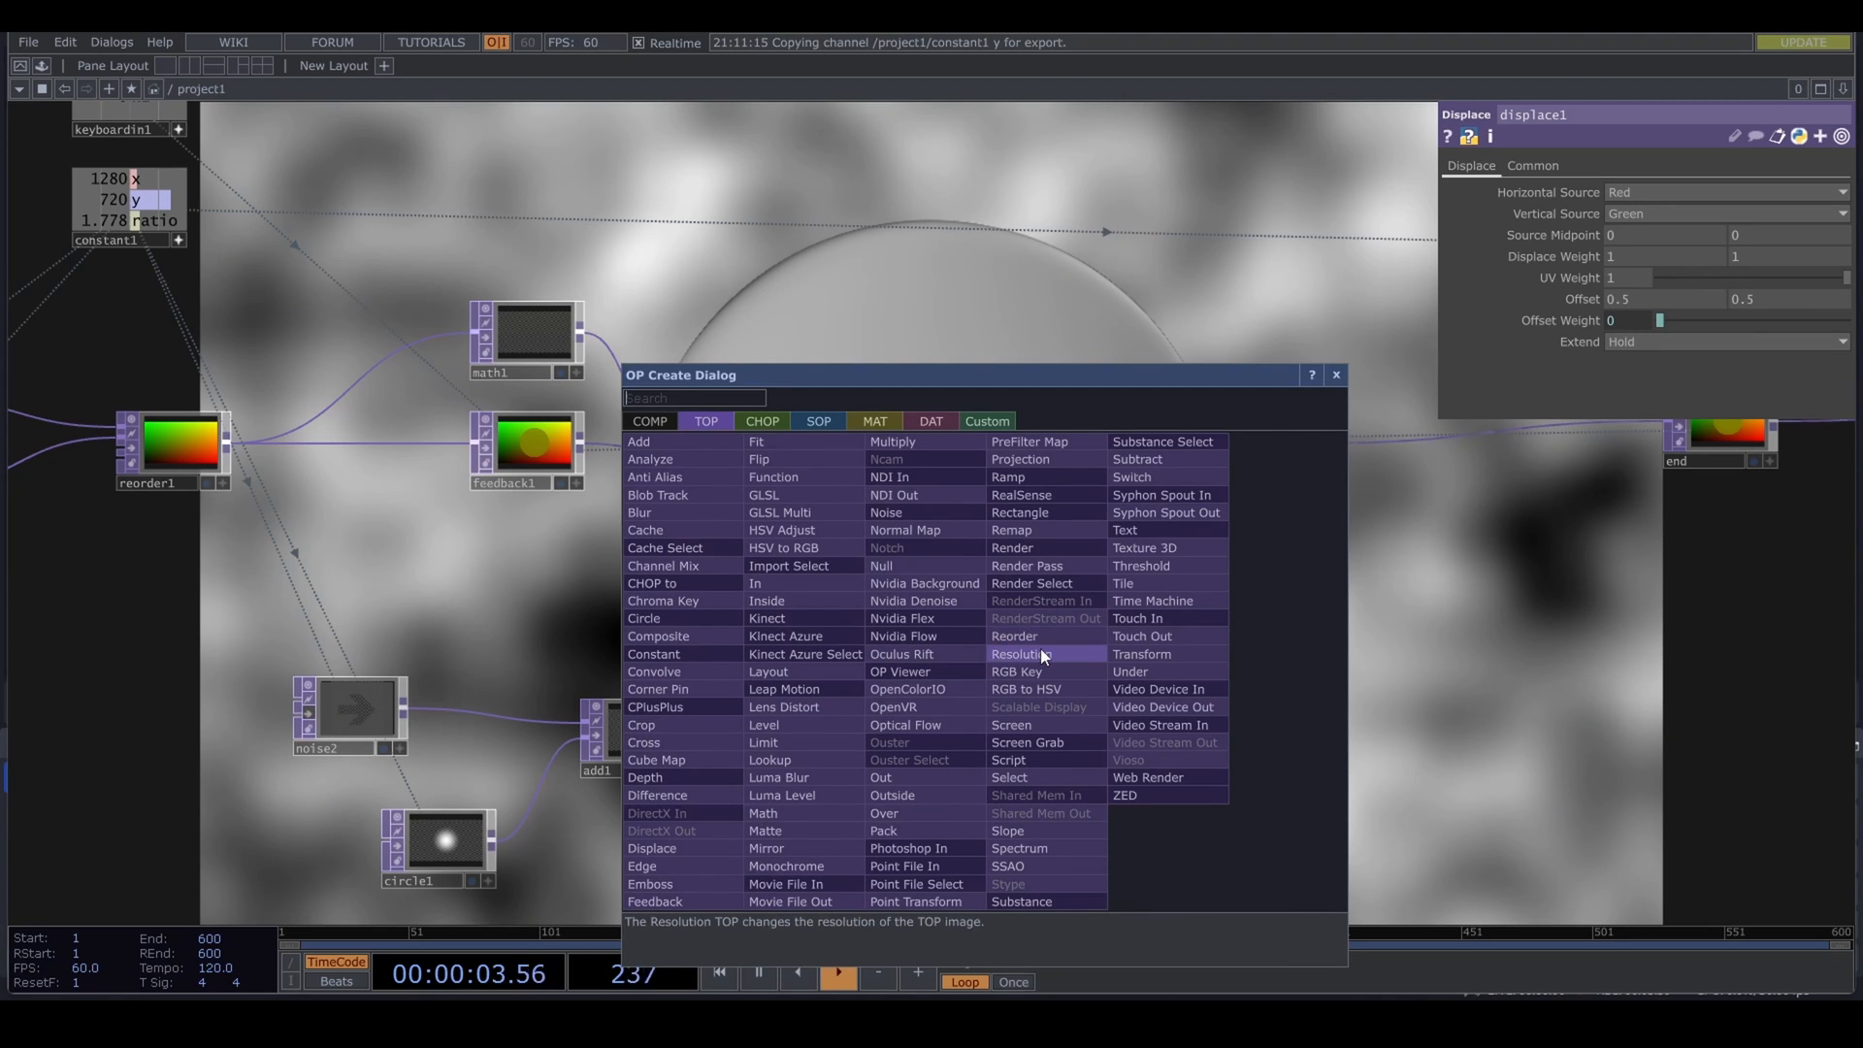
text(po)
click(947, 905)
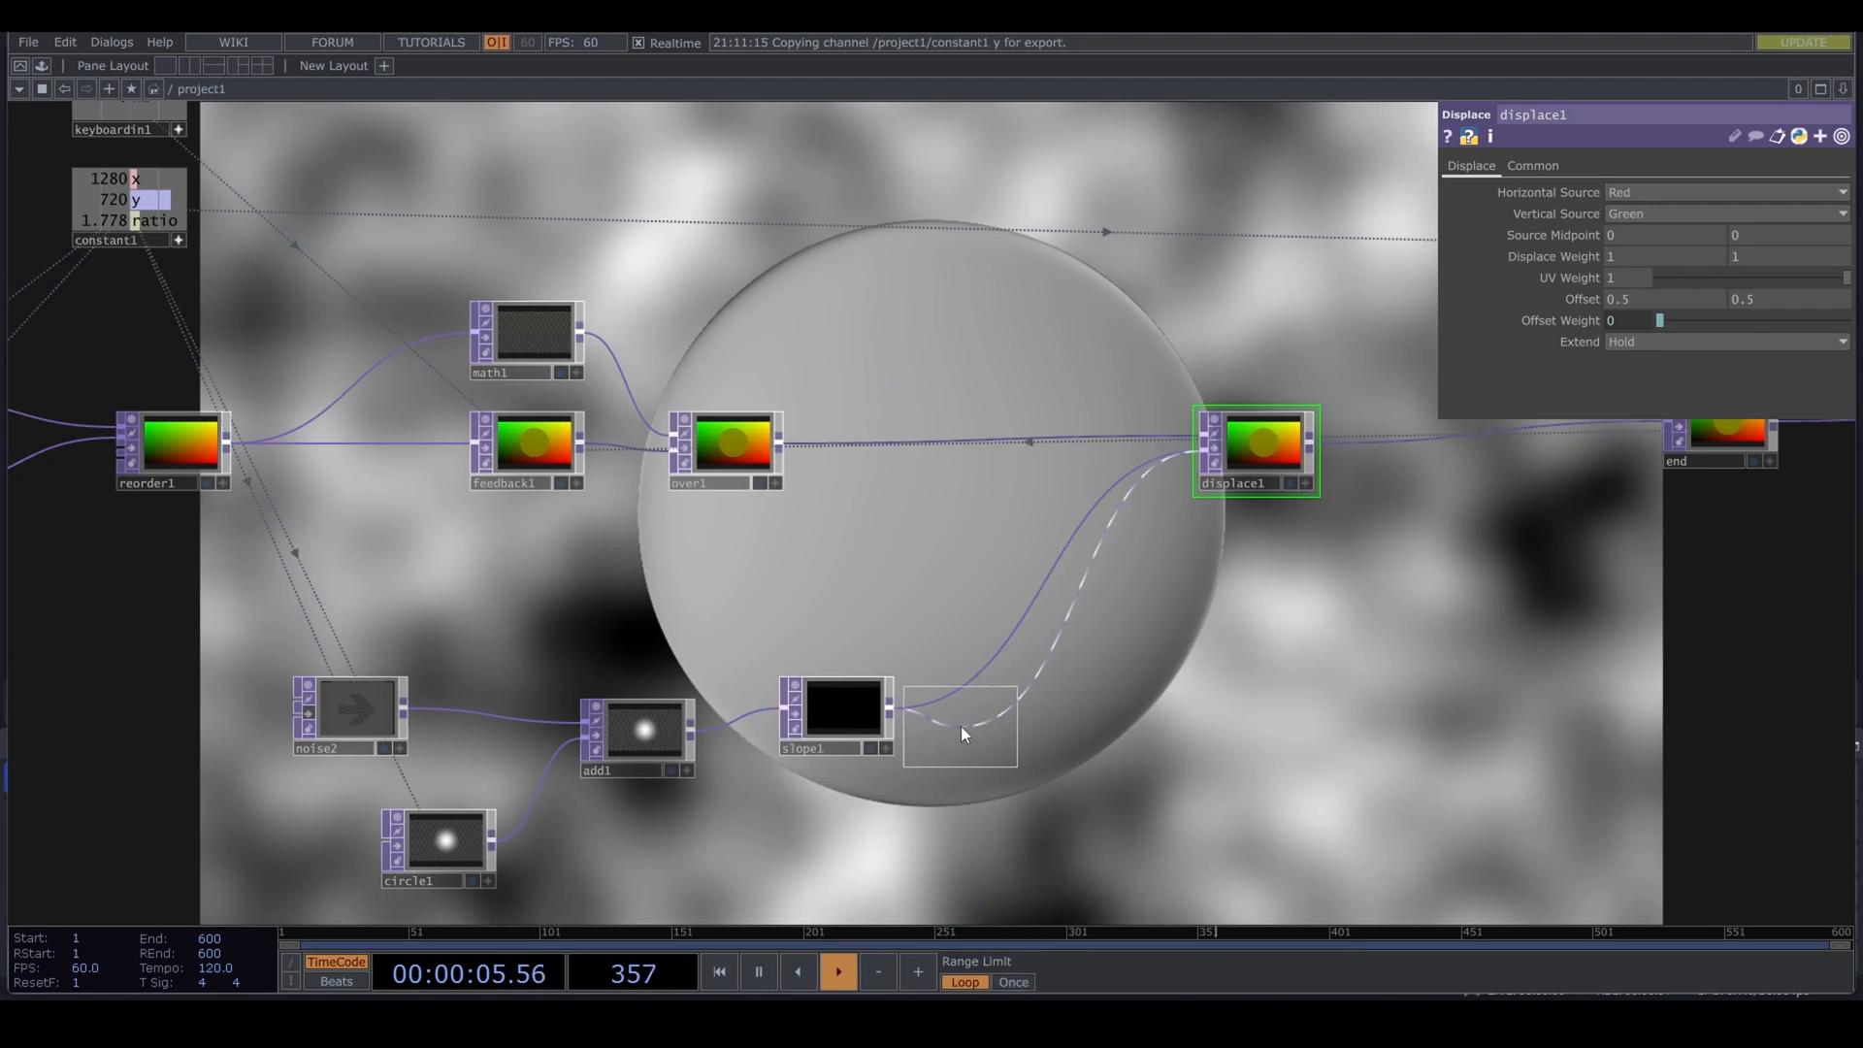
click(976, 723)
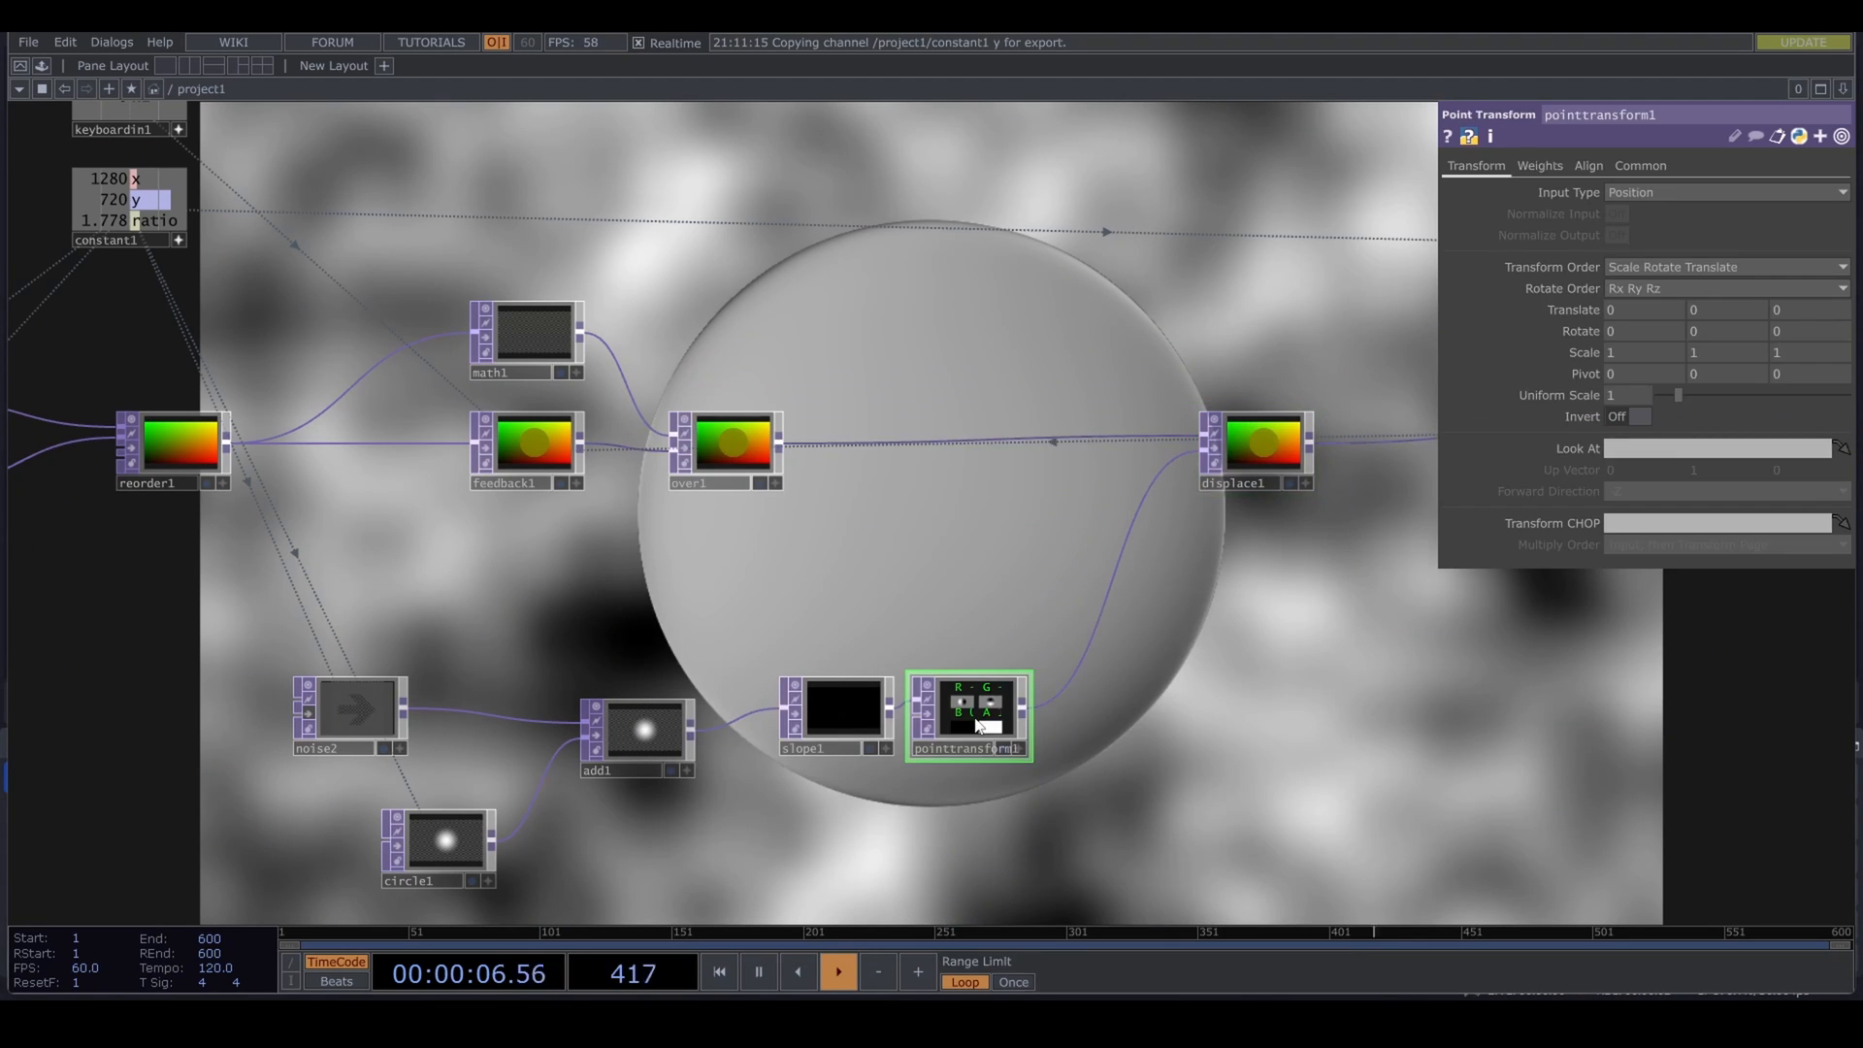
Step: Set pointtransform1's Input Type to Vector and its Z rotation to 90
click(1642, 189)
click(1626, 233)
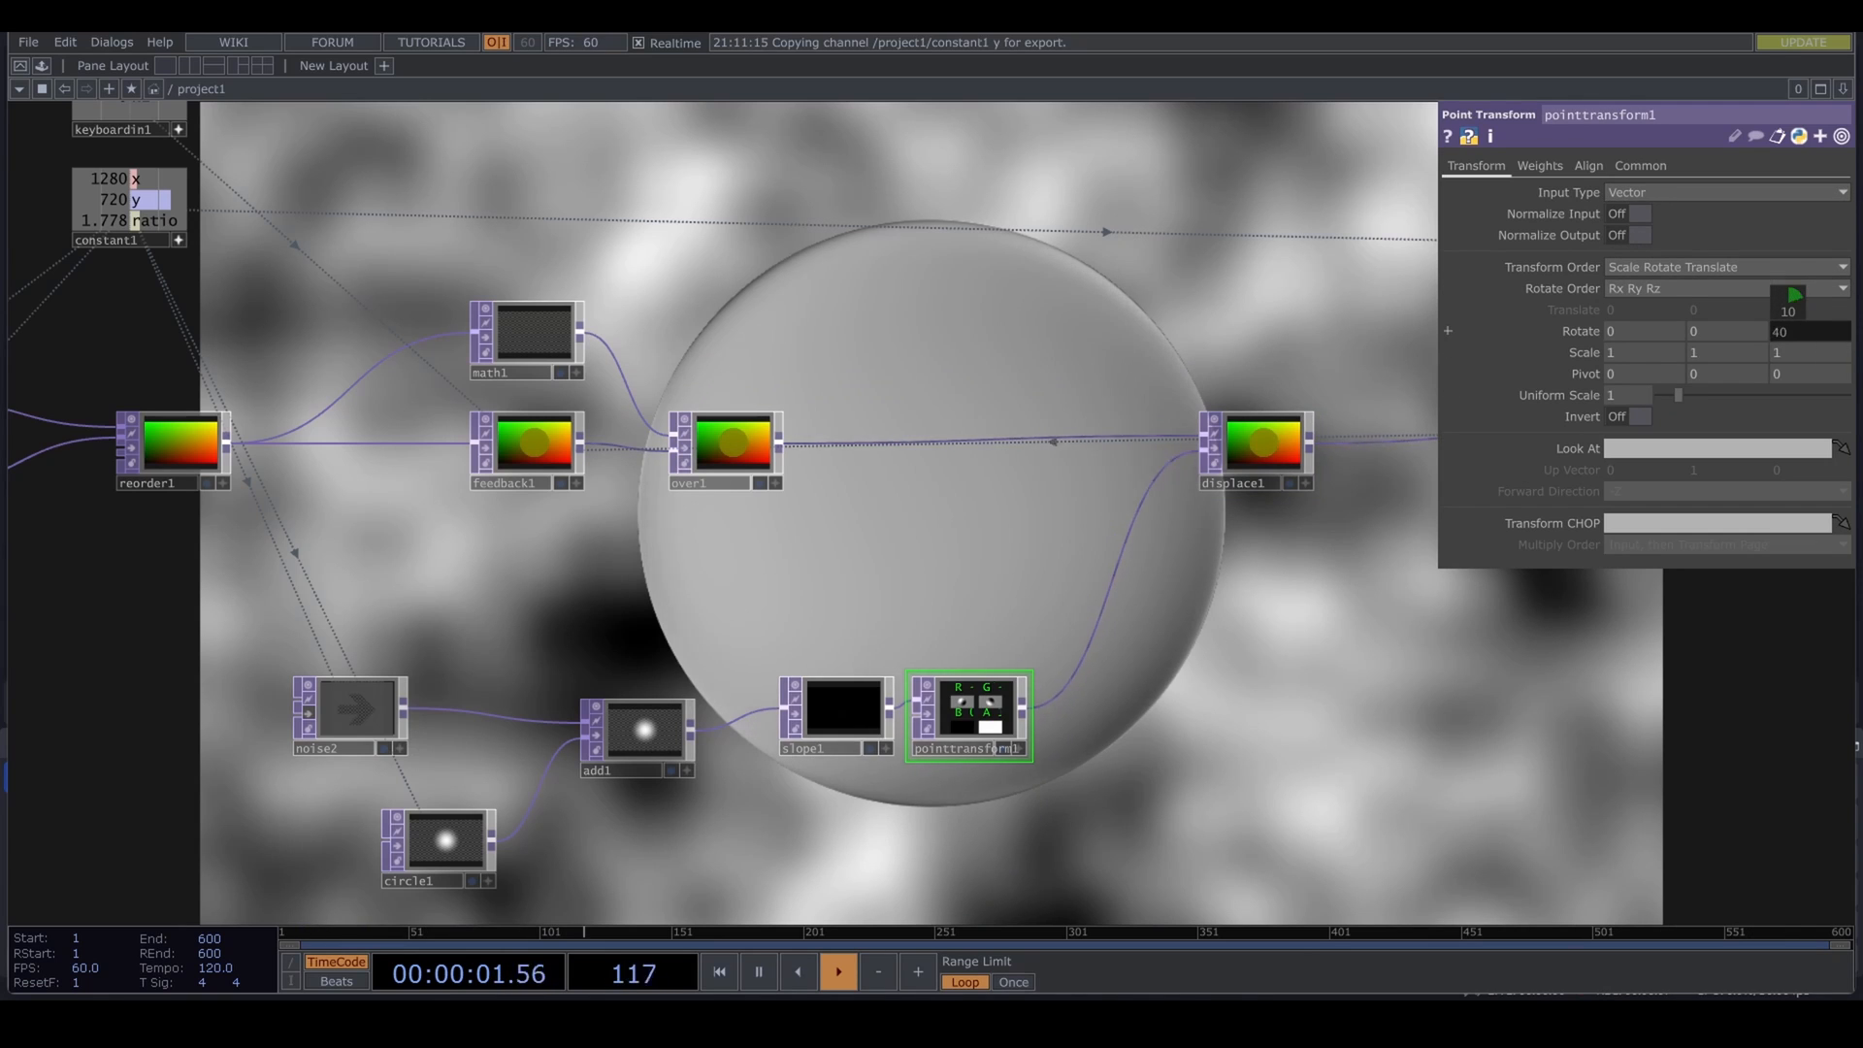
middle_drag(1787, 302, 1811, 303)
Step: Link displace1's second Displace Weight value to constant1's ratio channel as a CHOP reference
drag(1301, 744, 1175, 728)
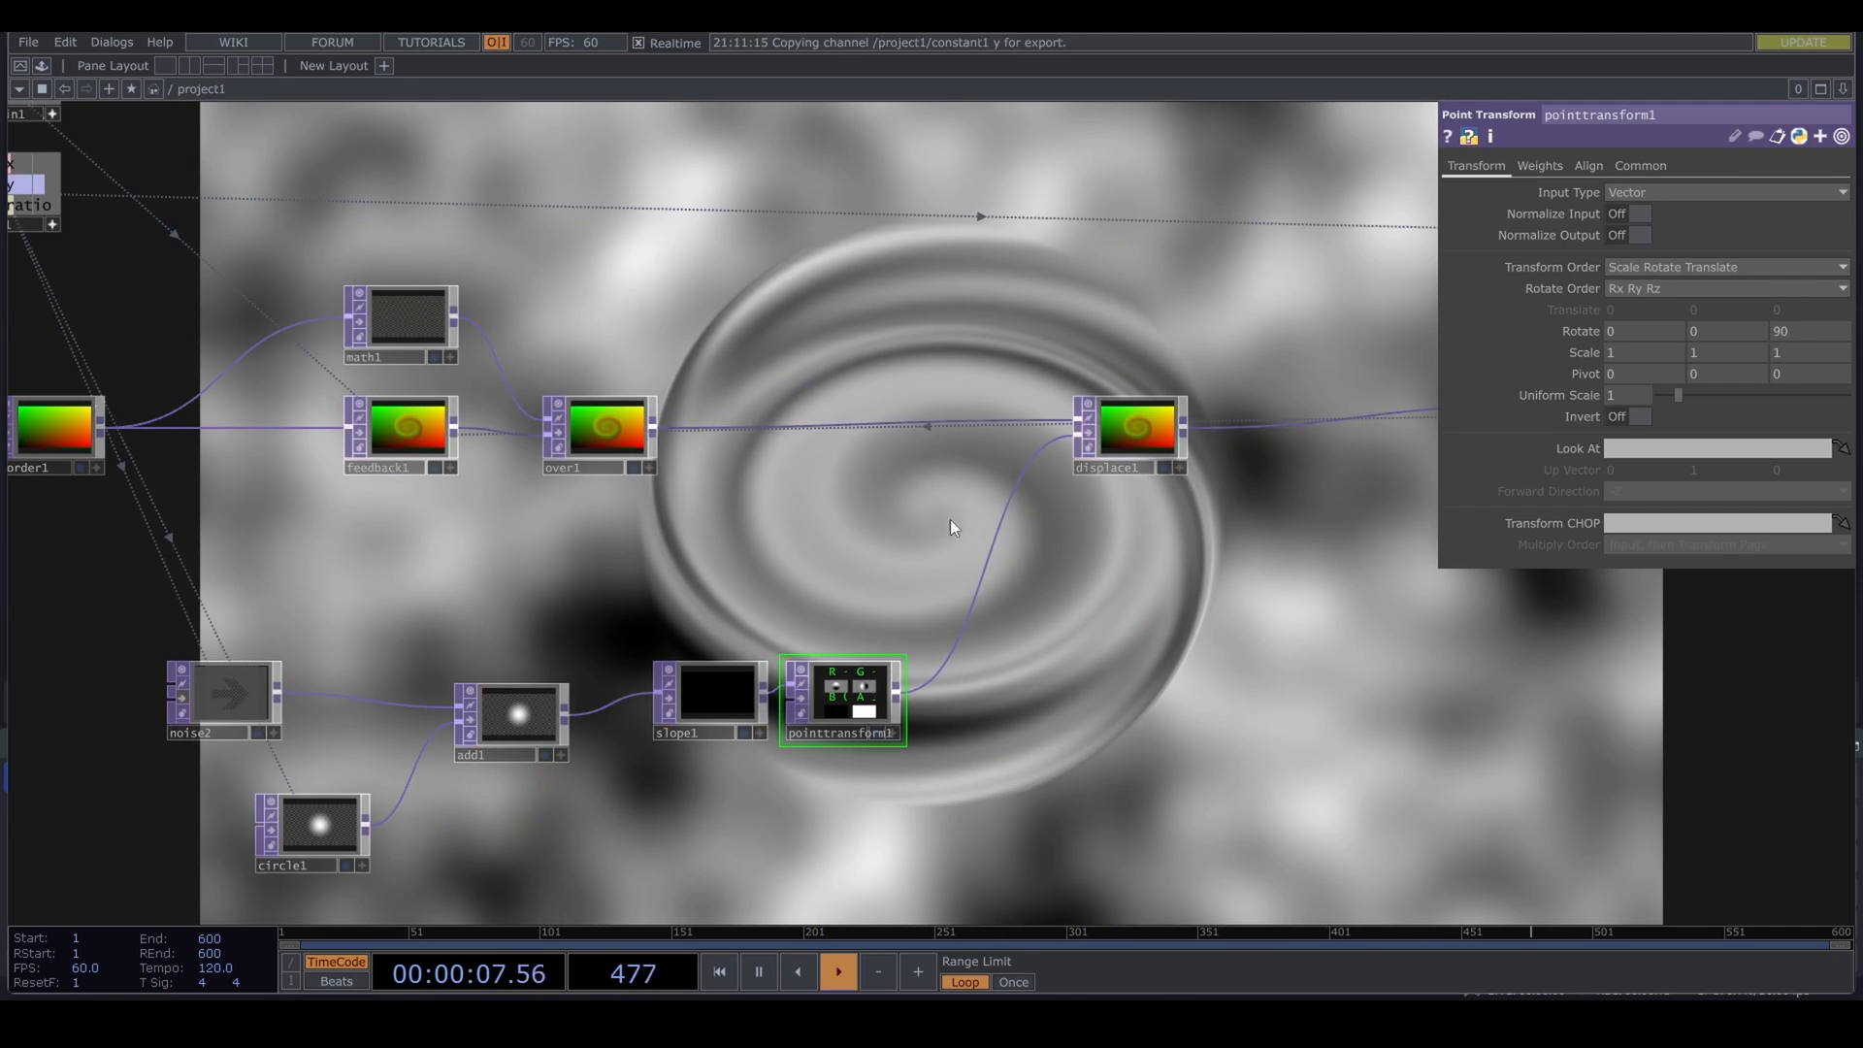
click(1125, 425)
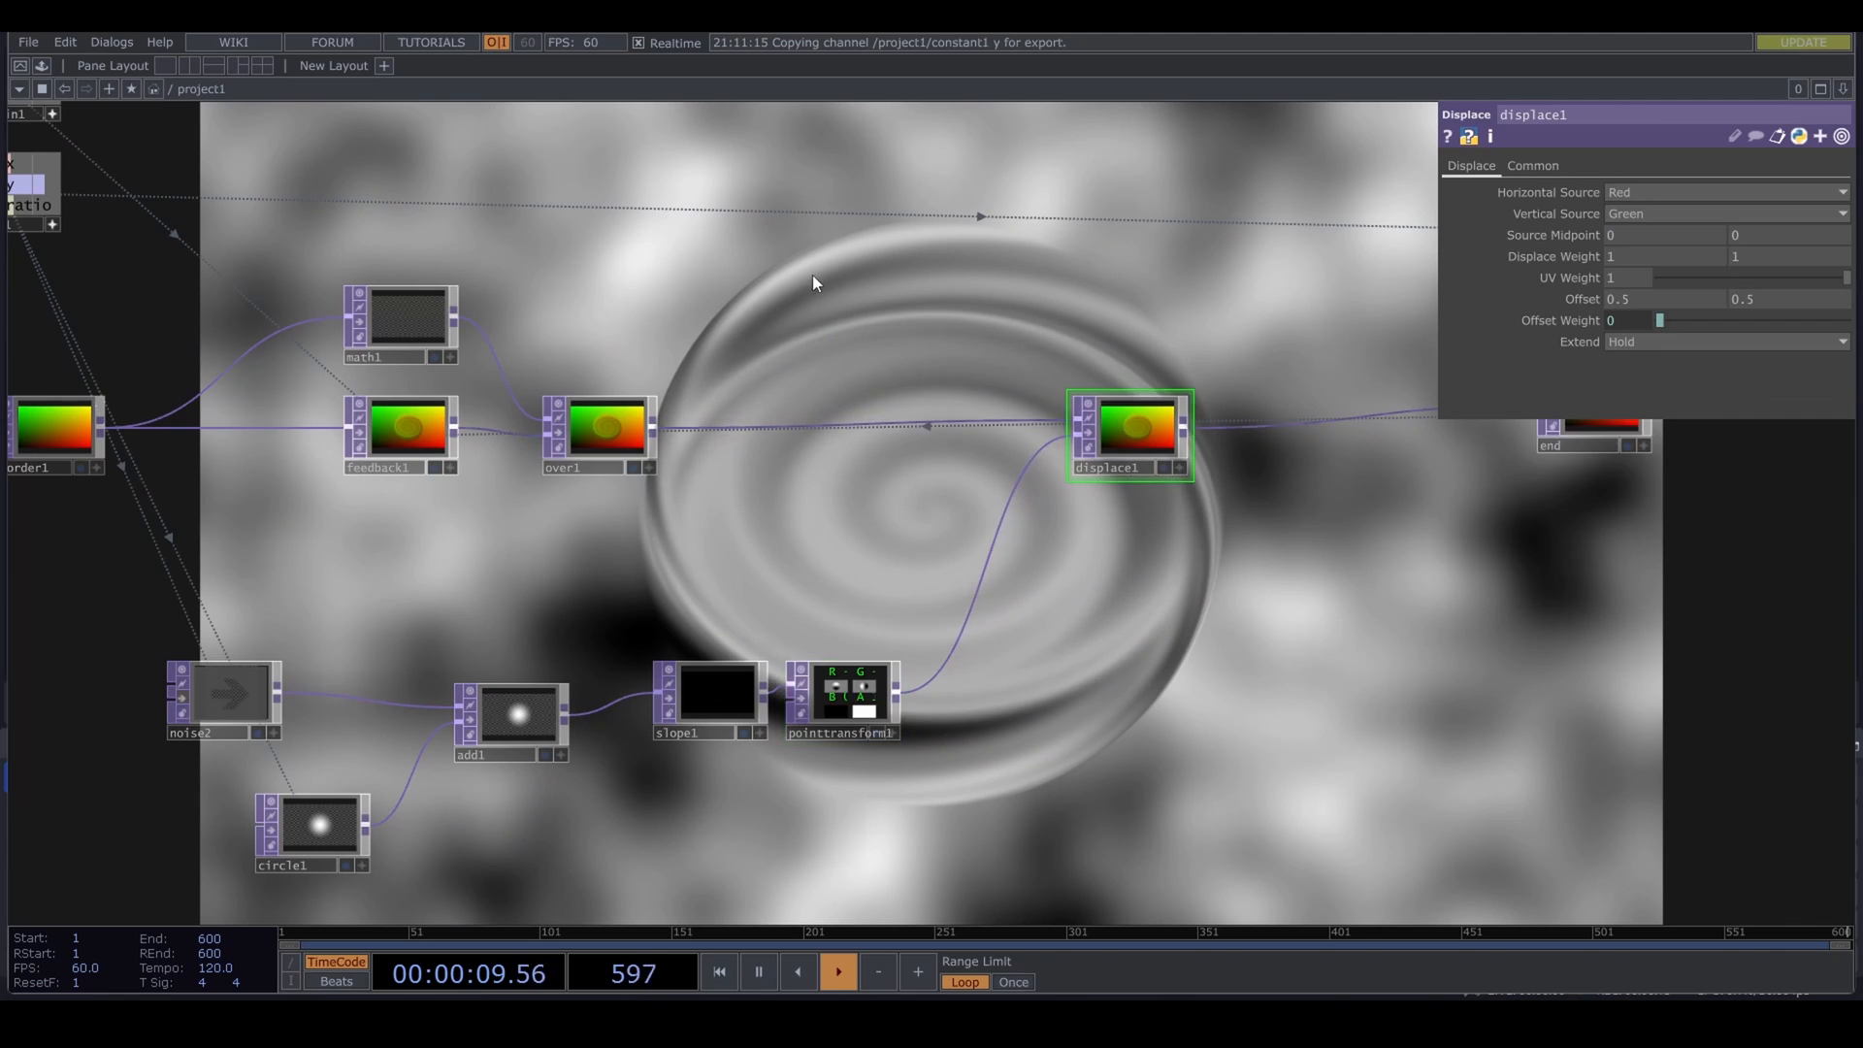
drag(815, 282, 1028, 464)
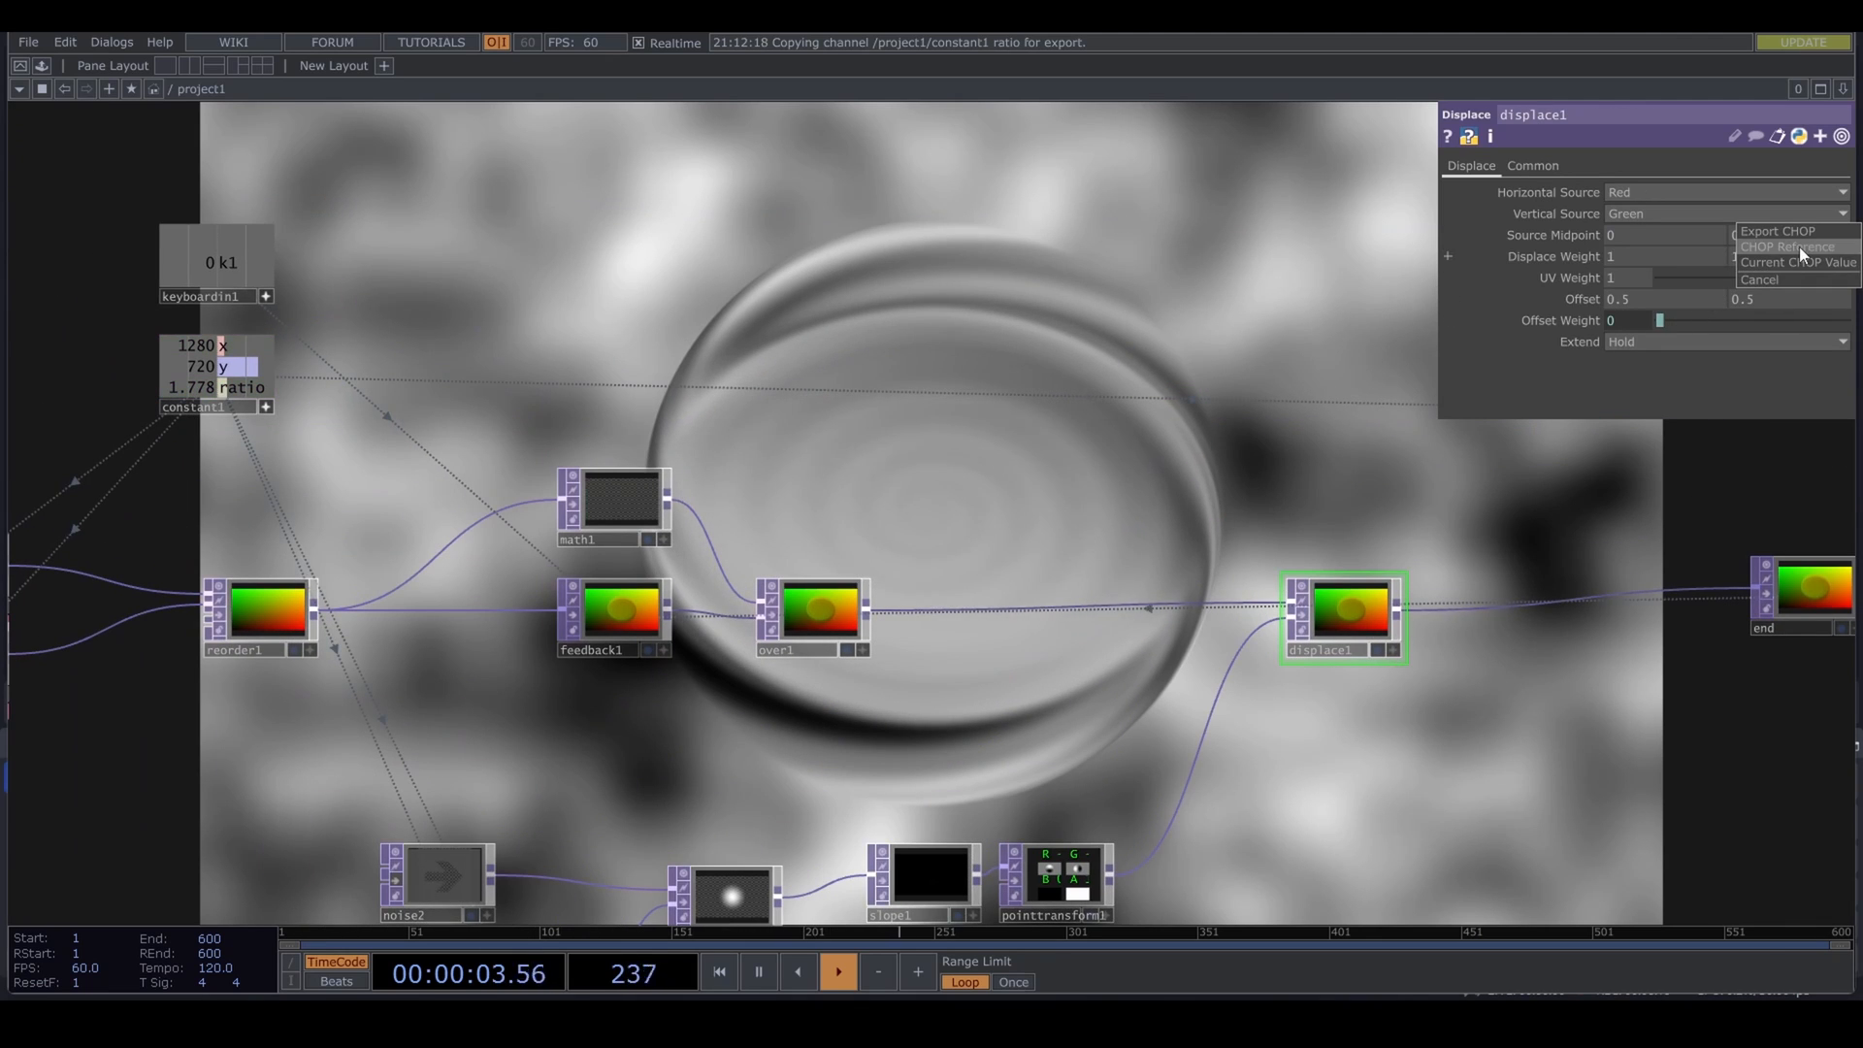
click(1799, 246)
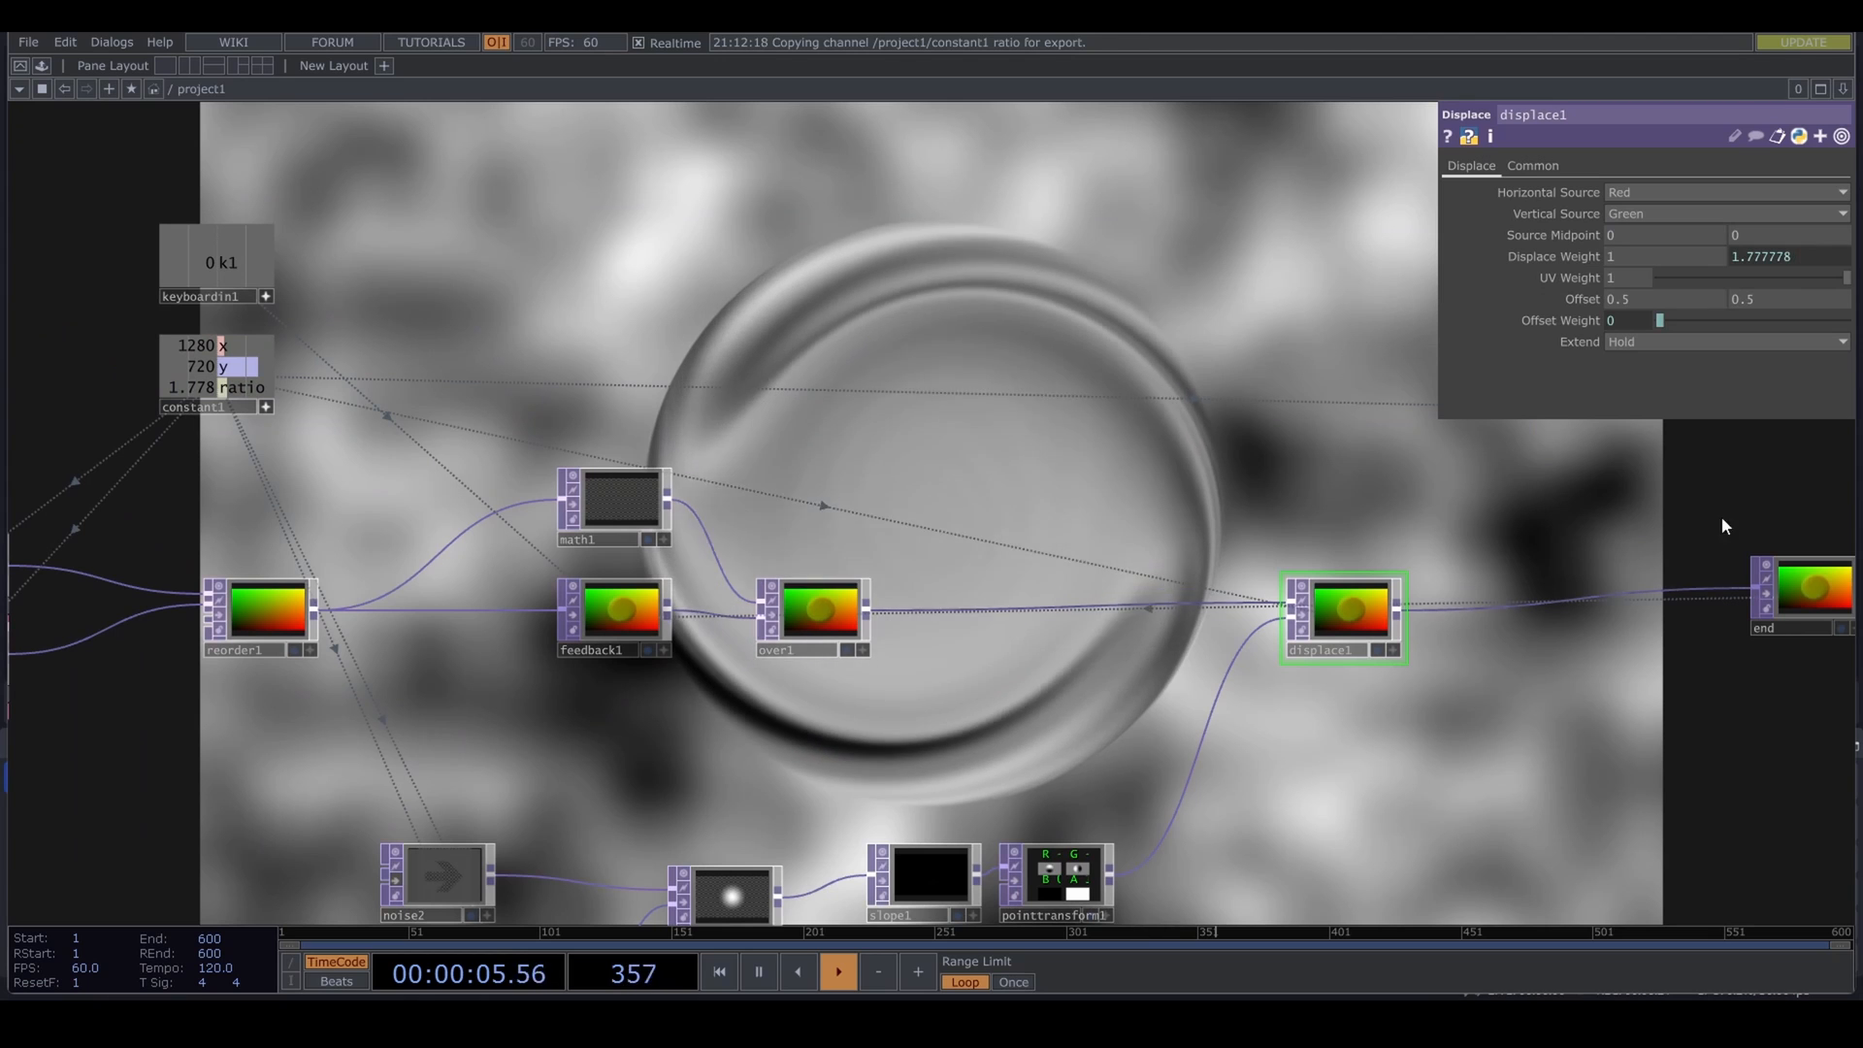
Step: Turn off the bypass on noise2 so it feeds add1 together with the circle
drag(717, 704, 503, 710)
drag(747, 710, 1028, 614)
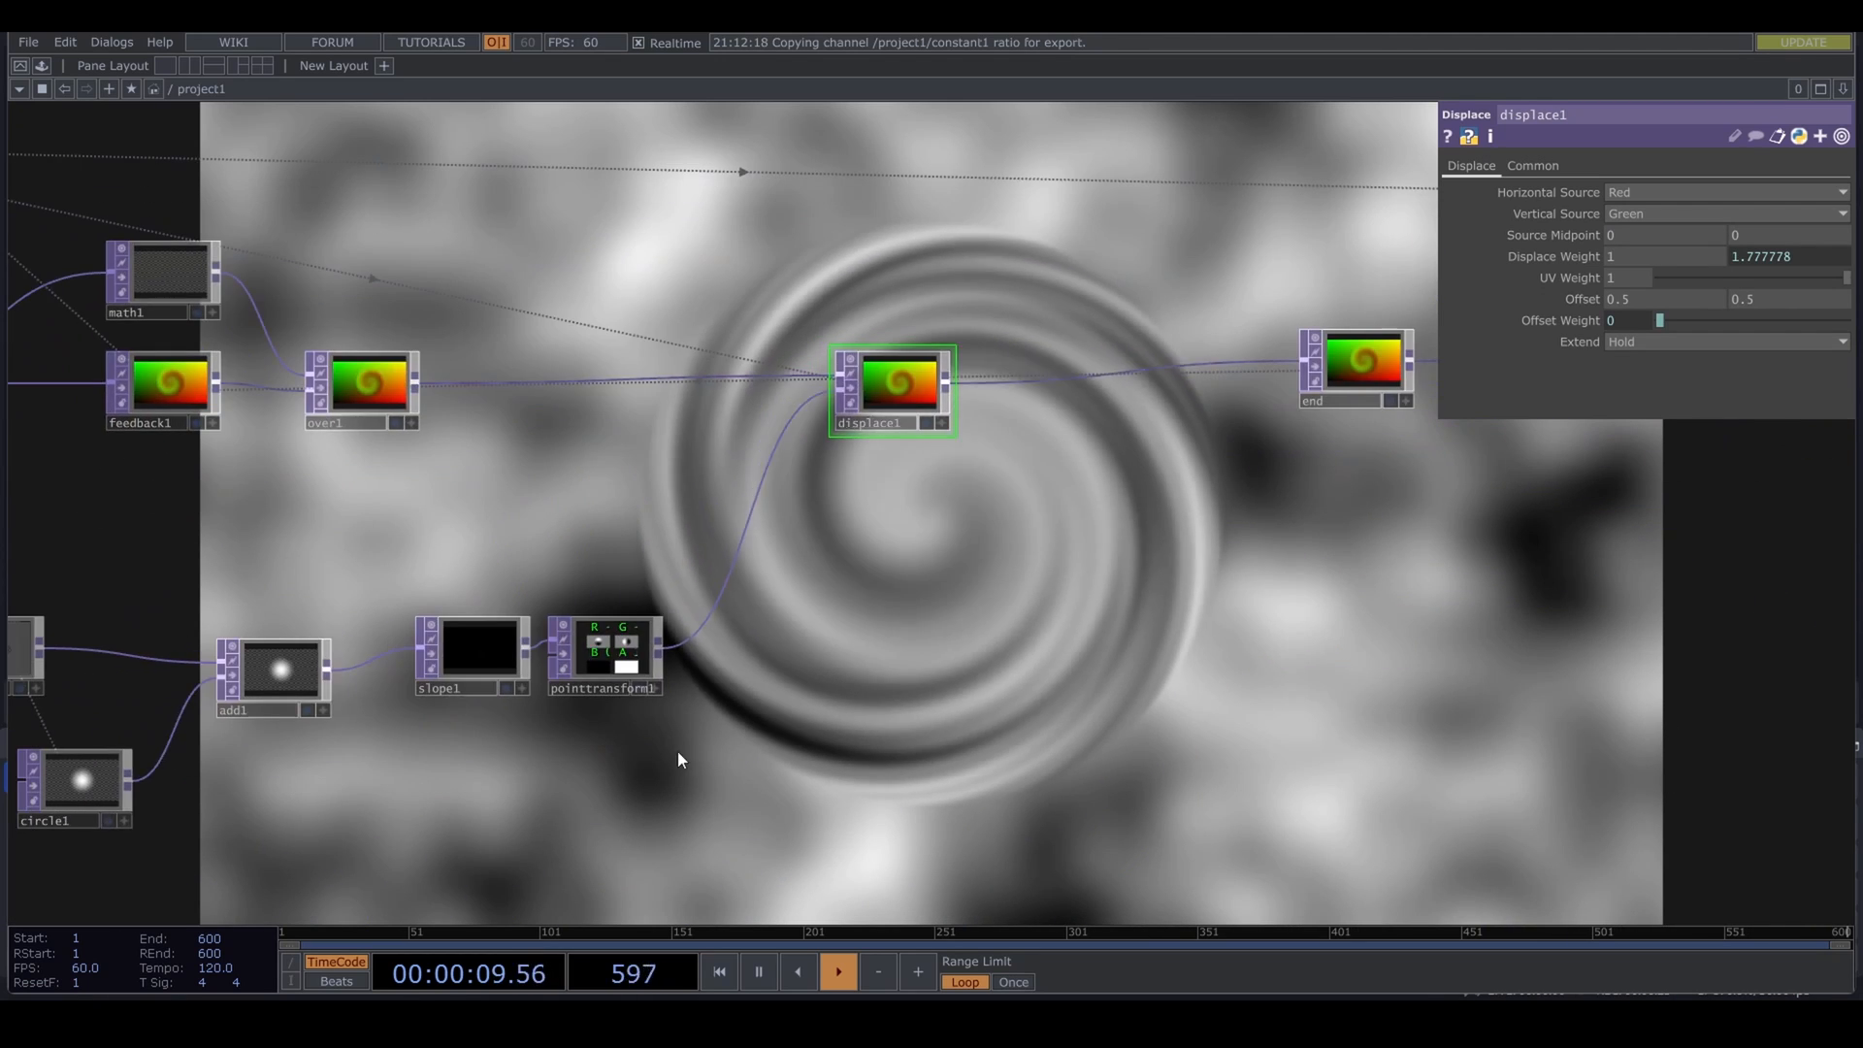
drag(456, 825, 728, 803)
scroll(586, 670, up, 5)
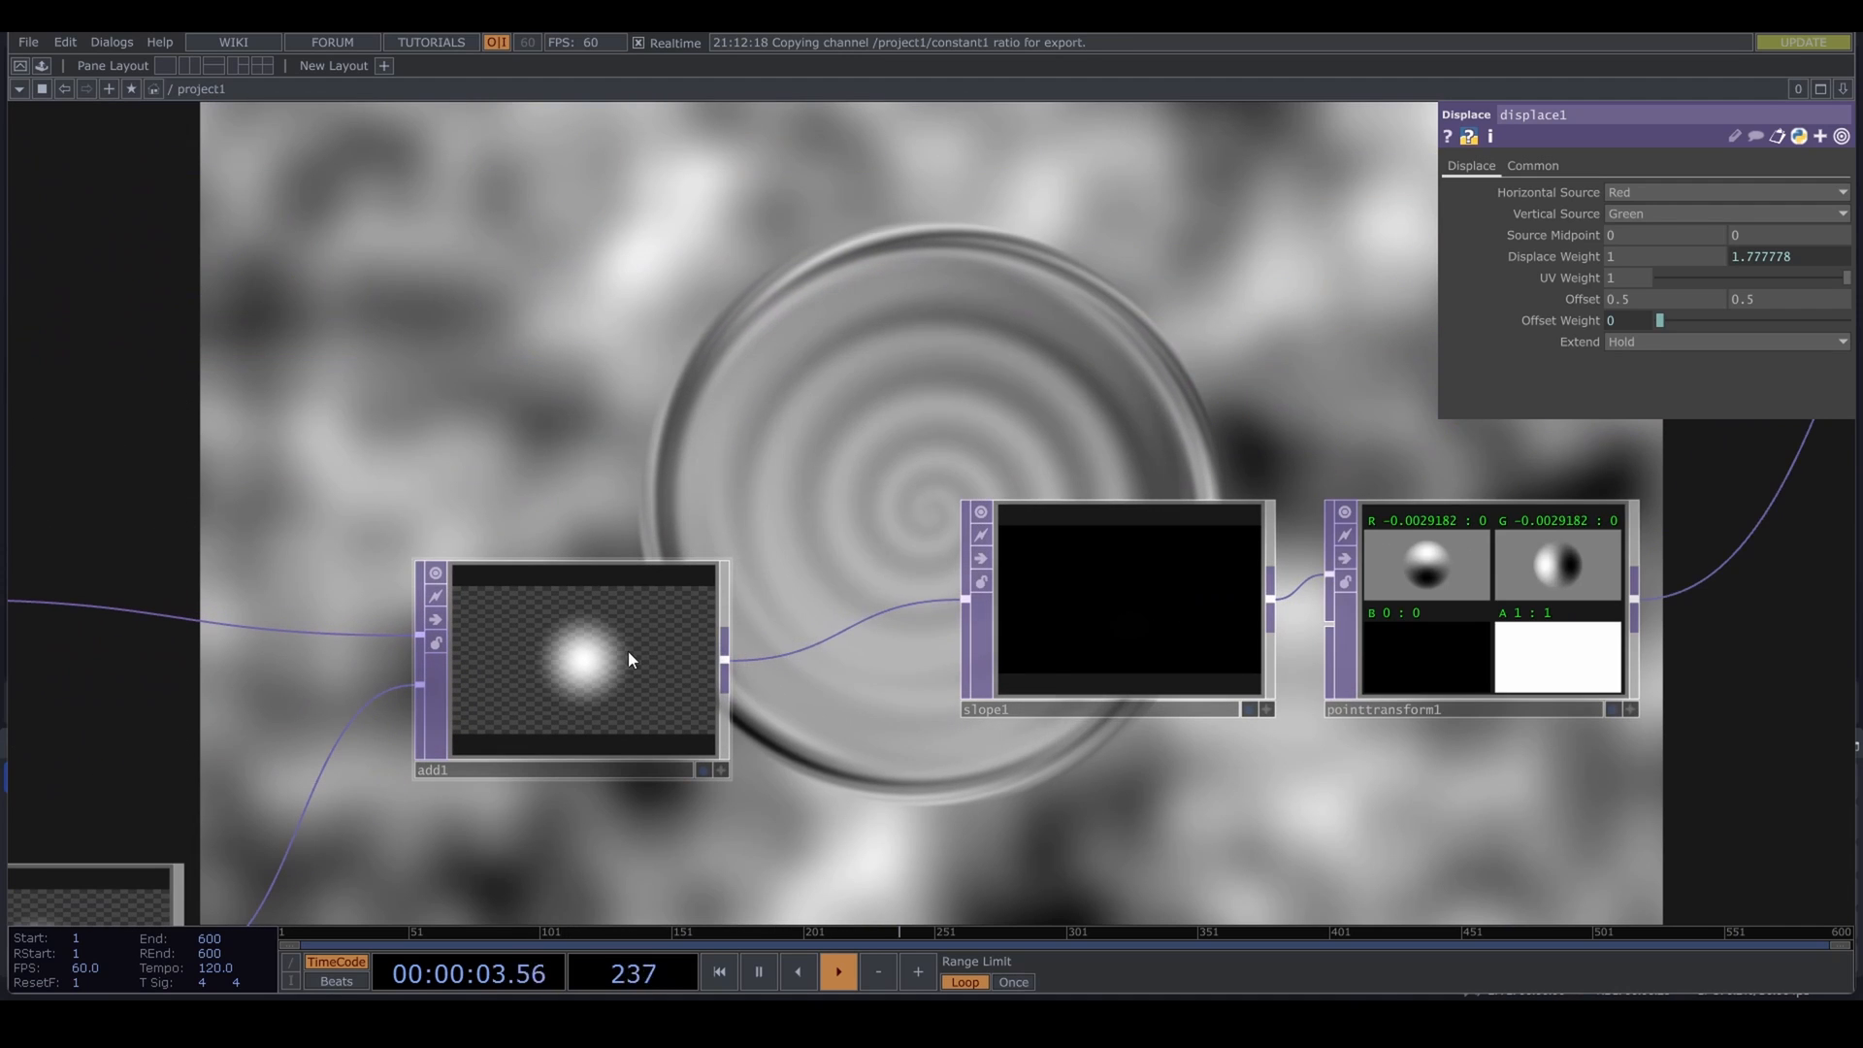
drag(934, 885, 852, 881)
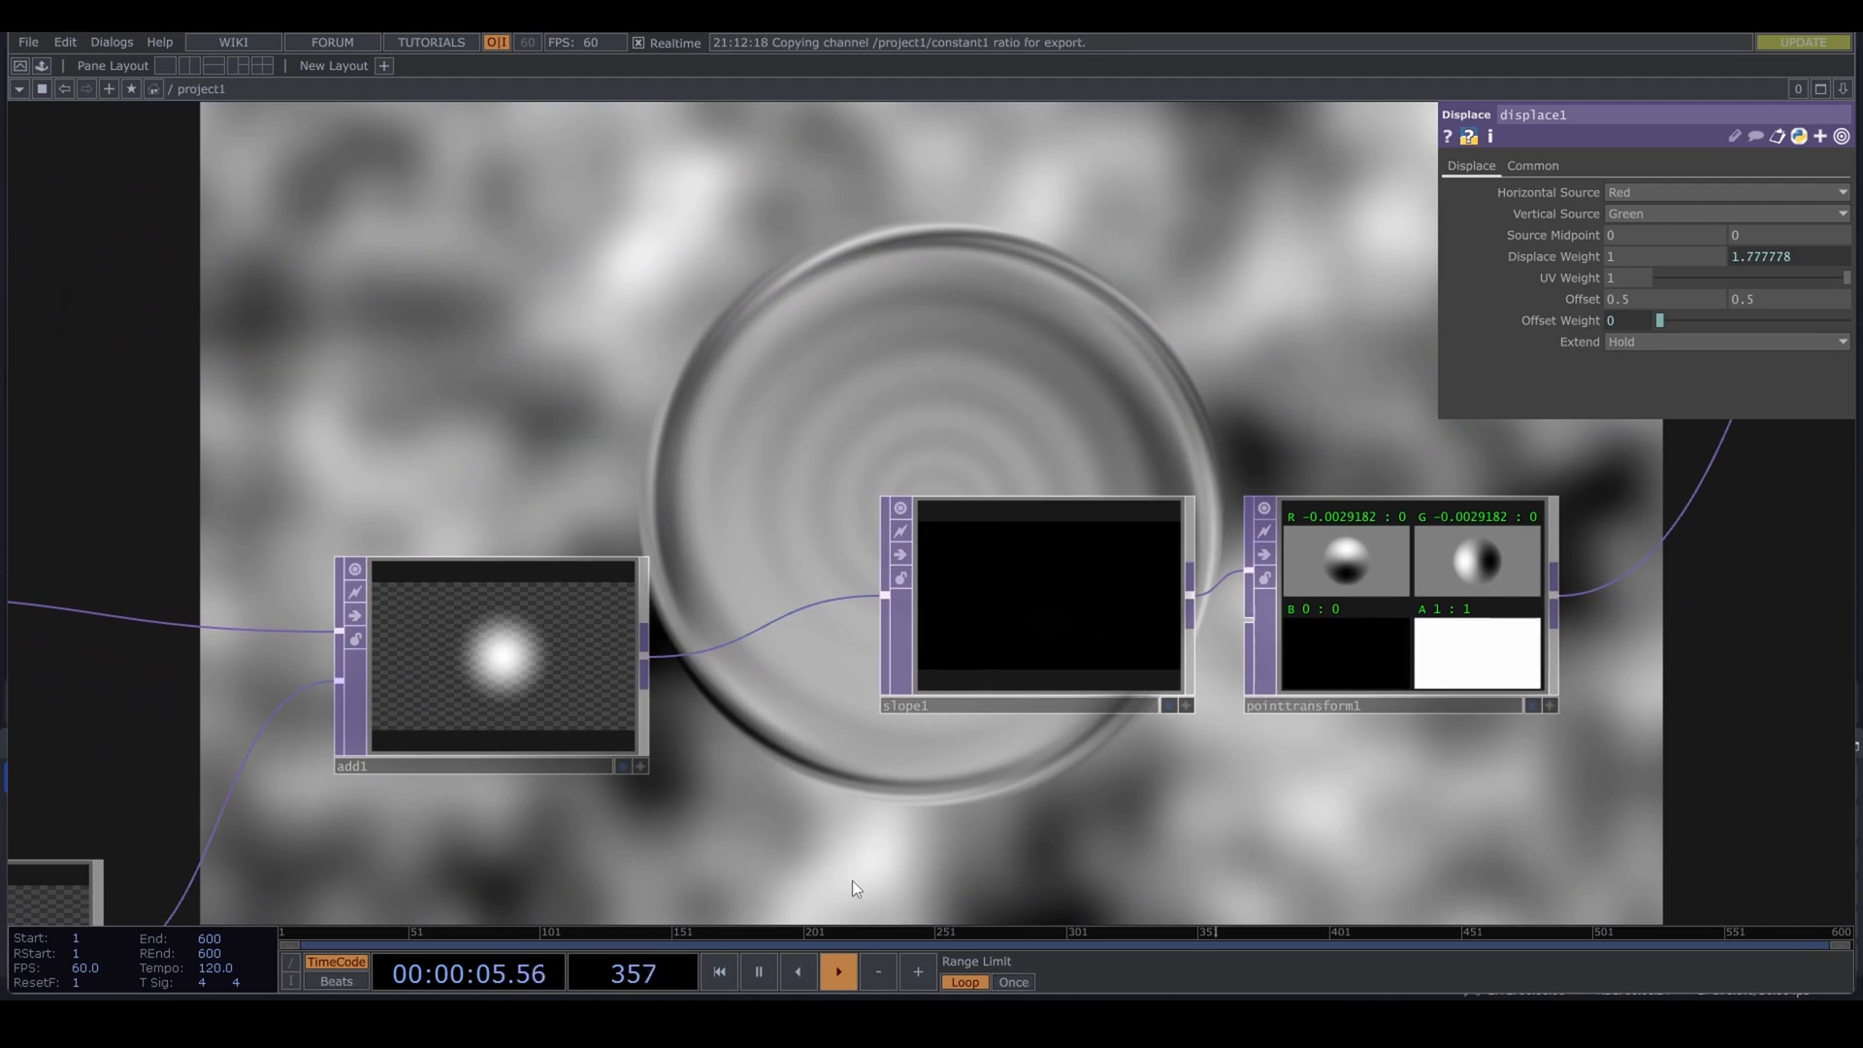
scroll(847, 879, down, 5)
scroll(602, 790, up, 6)
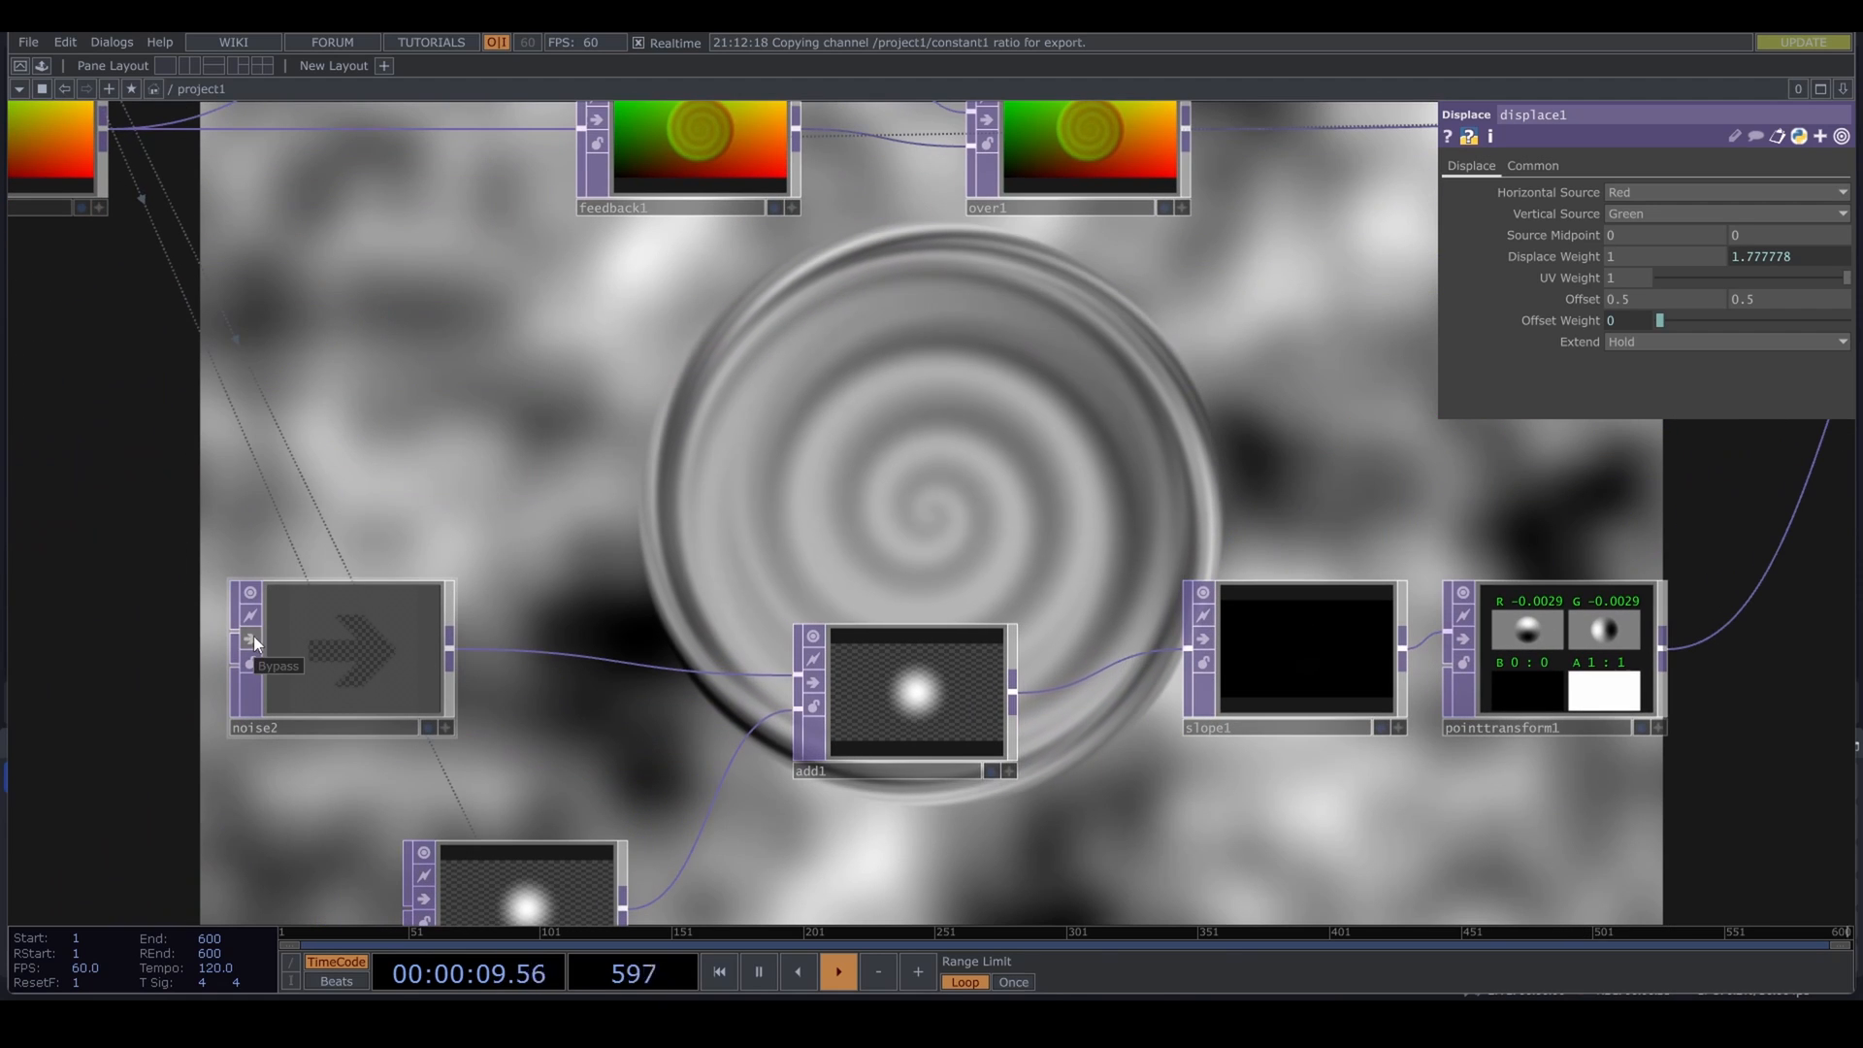
click(253, 636)
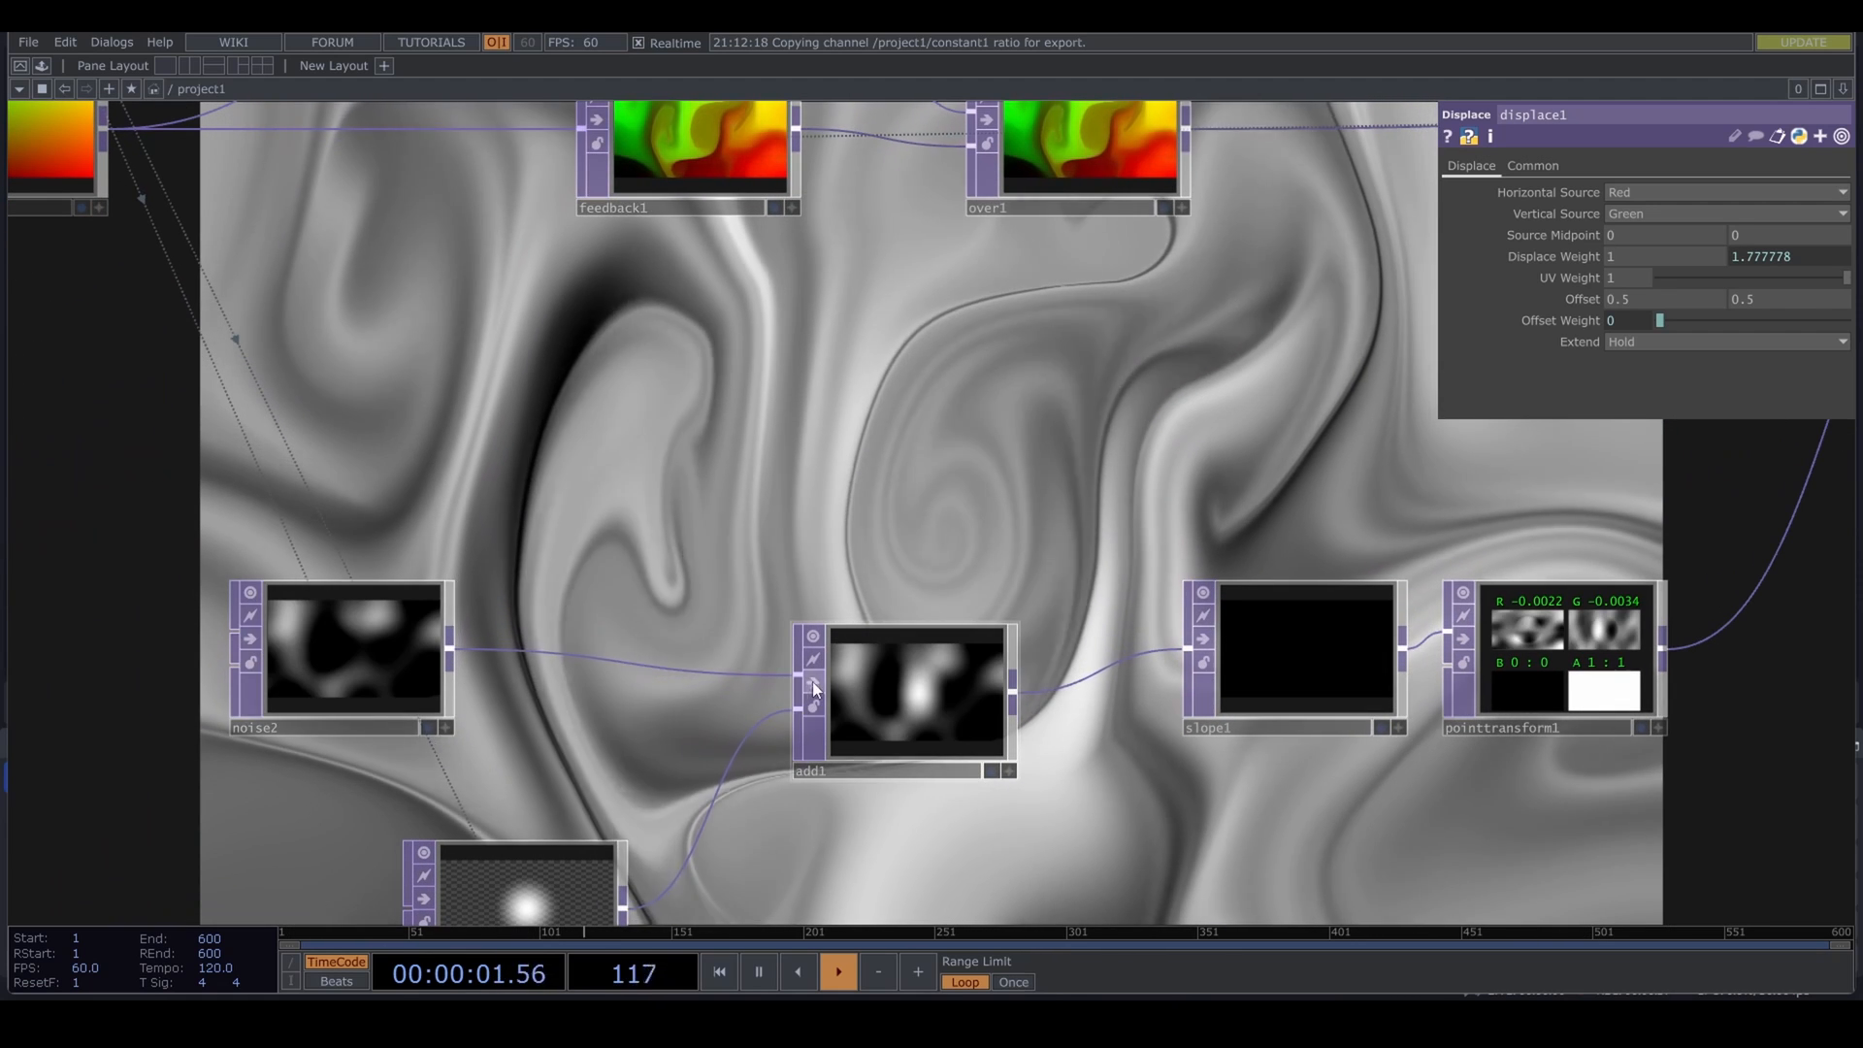
Step: Set circle1's Radius to 0.3, 0.3, its Softness to 0.3 and its Fill Alpha to -1
drag(1100, 811, 929, 809)
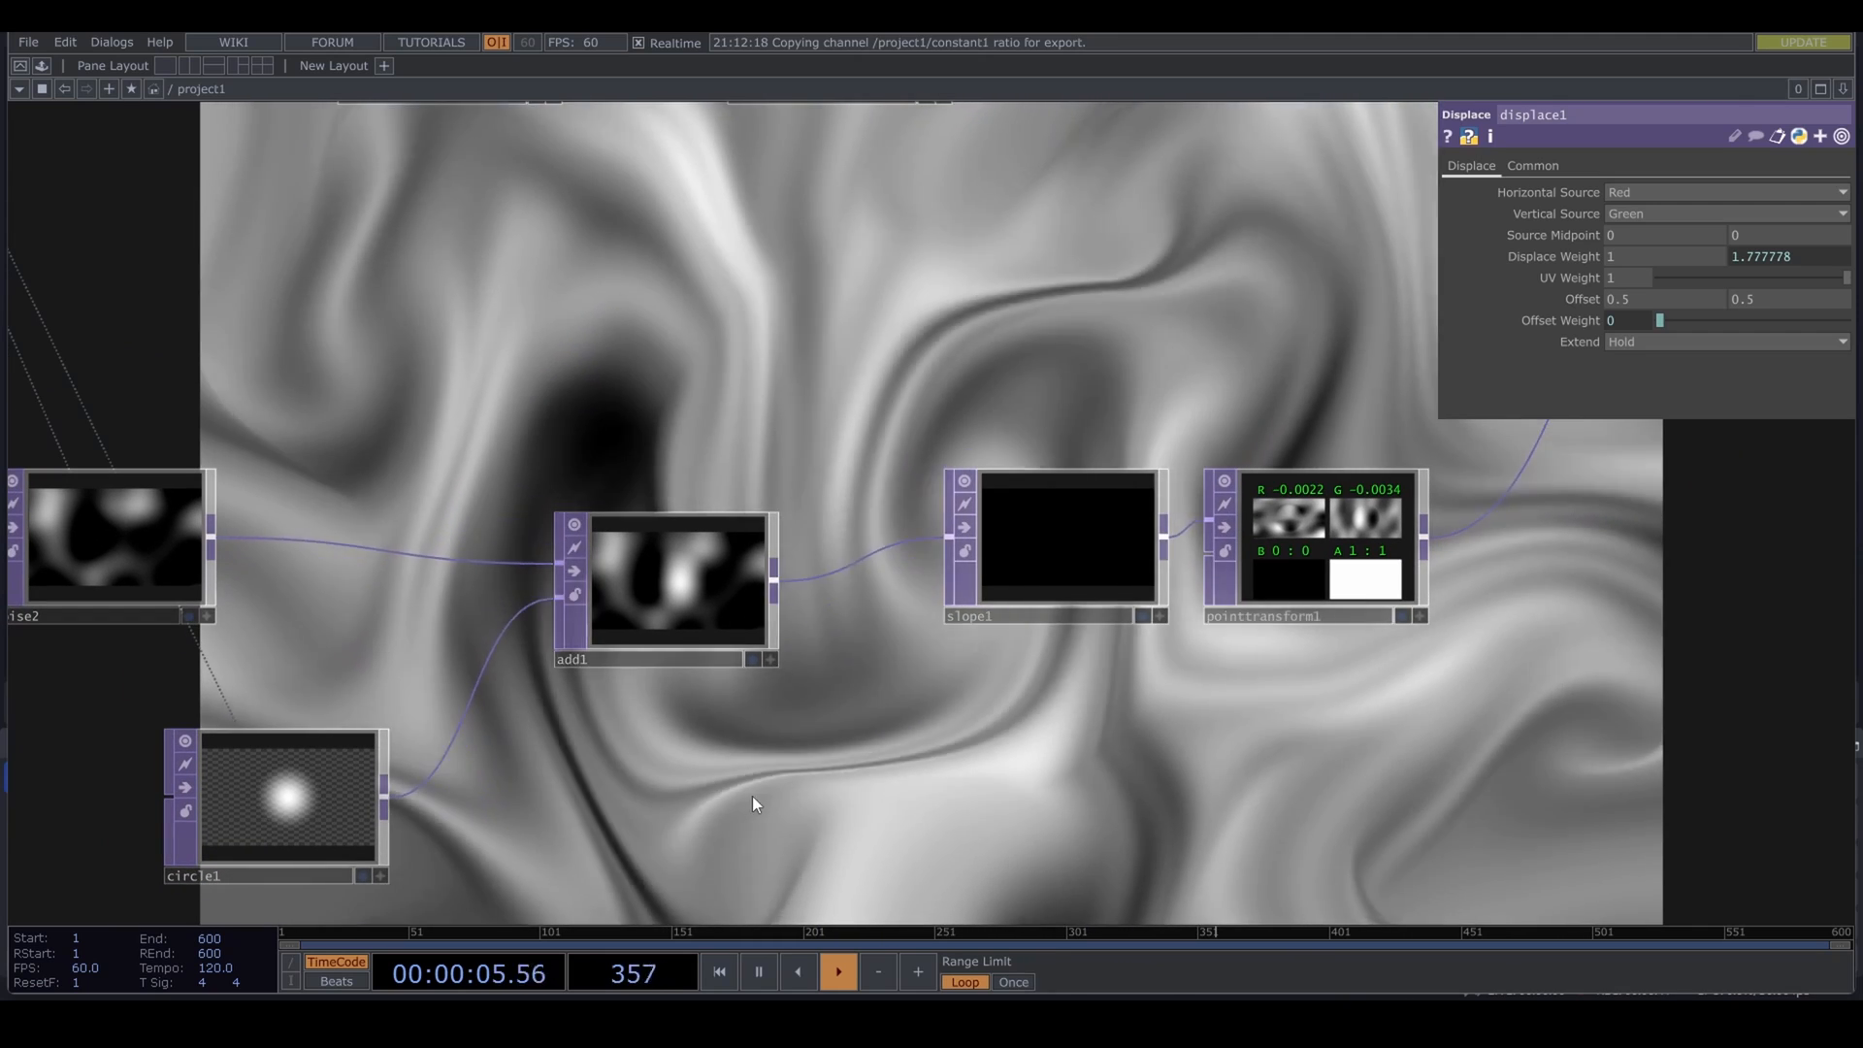
scroll(749, 774, down, 6)
scroll(749, 770, up, 4)
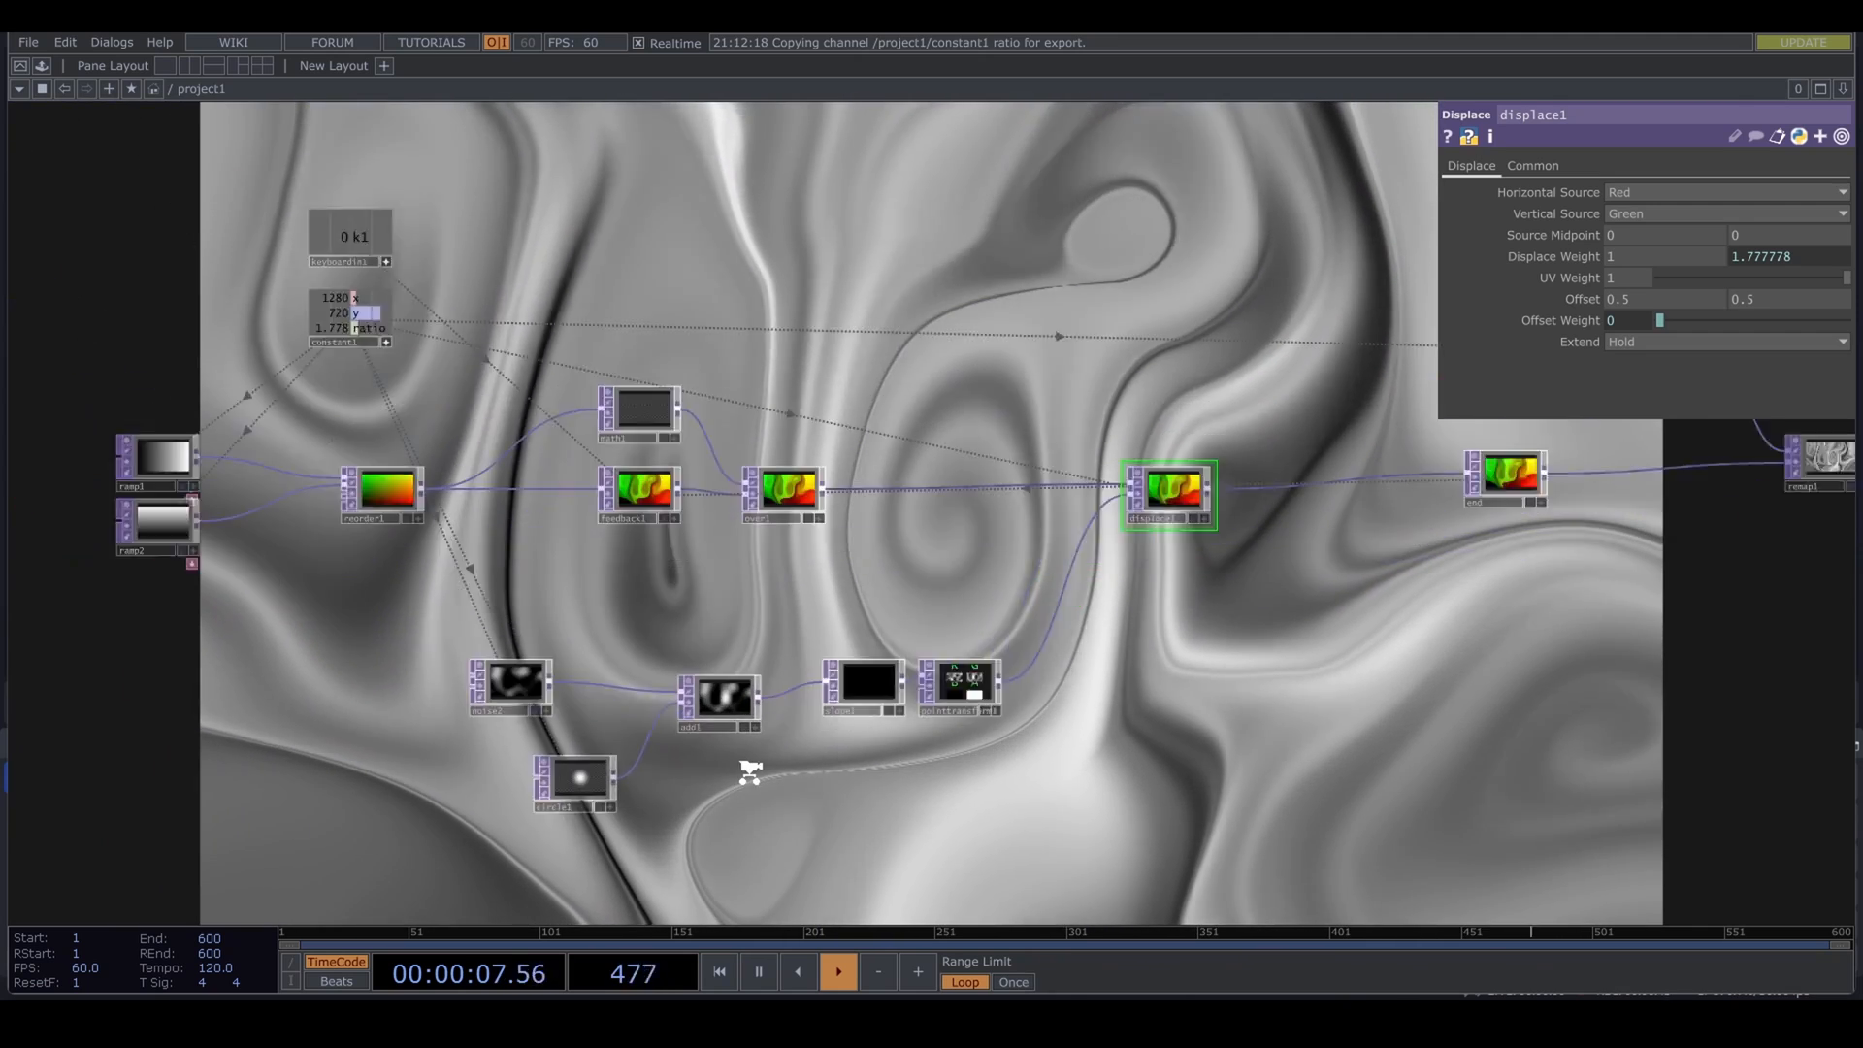
drag(728, 752, 678, 722)
click(491, 749)
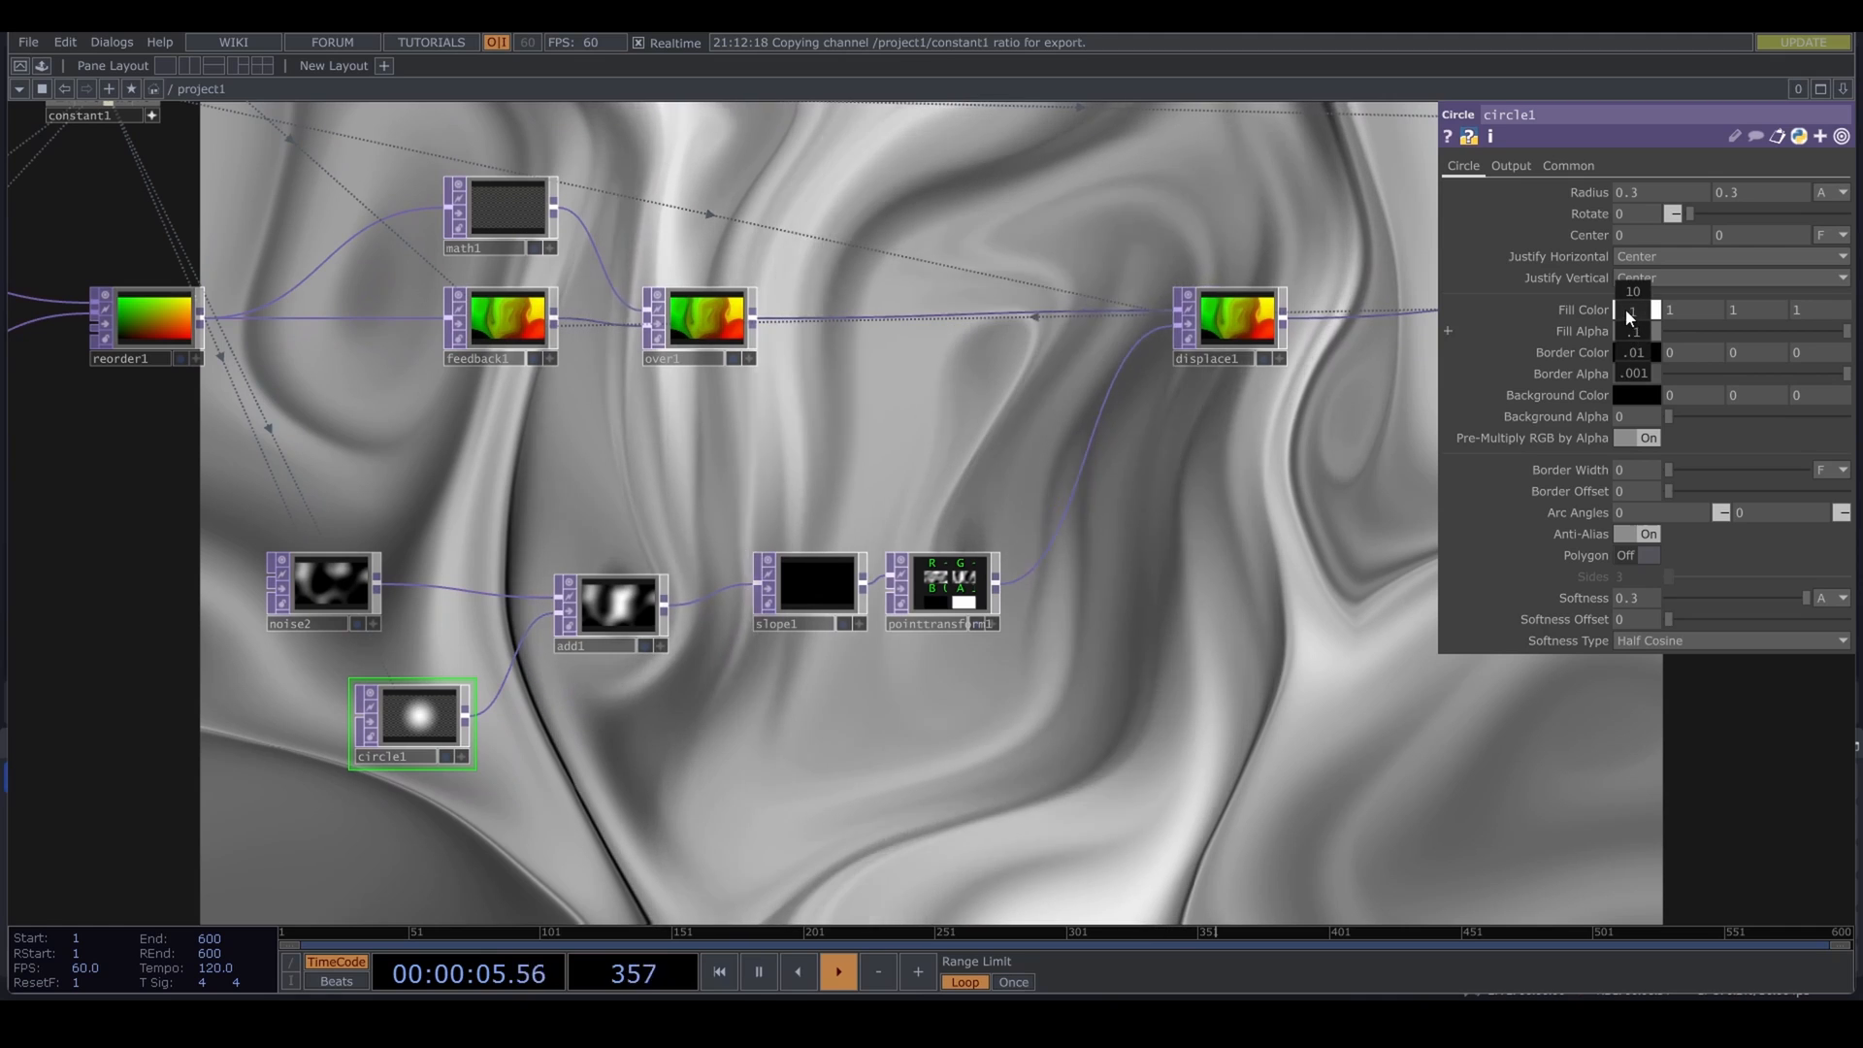
drag(1046, 740, 834, 722)
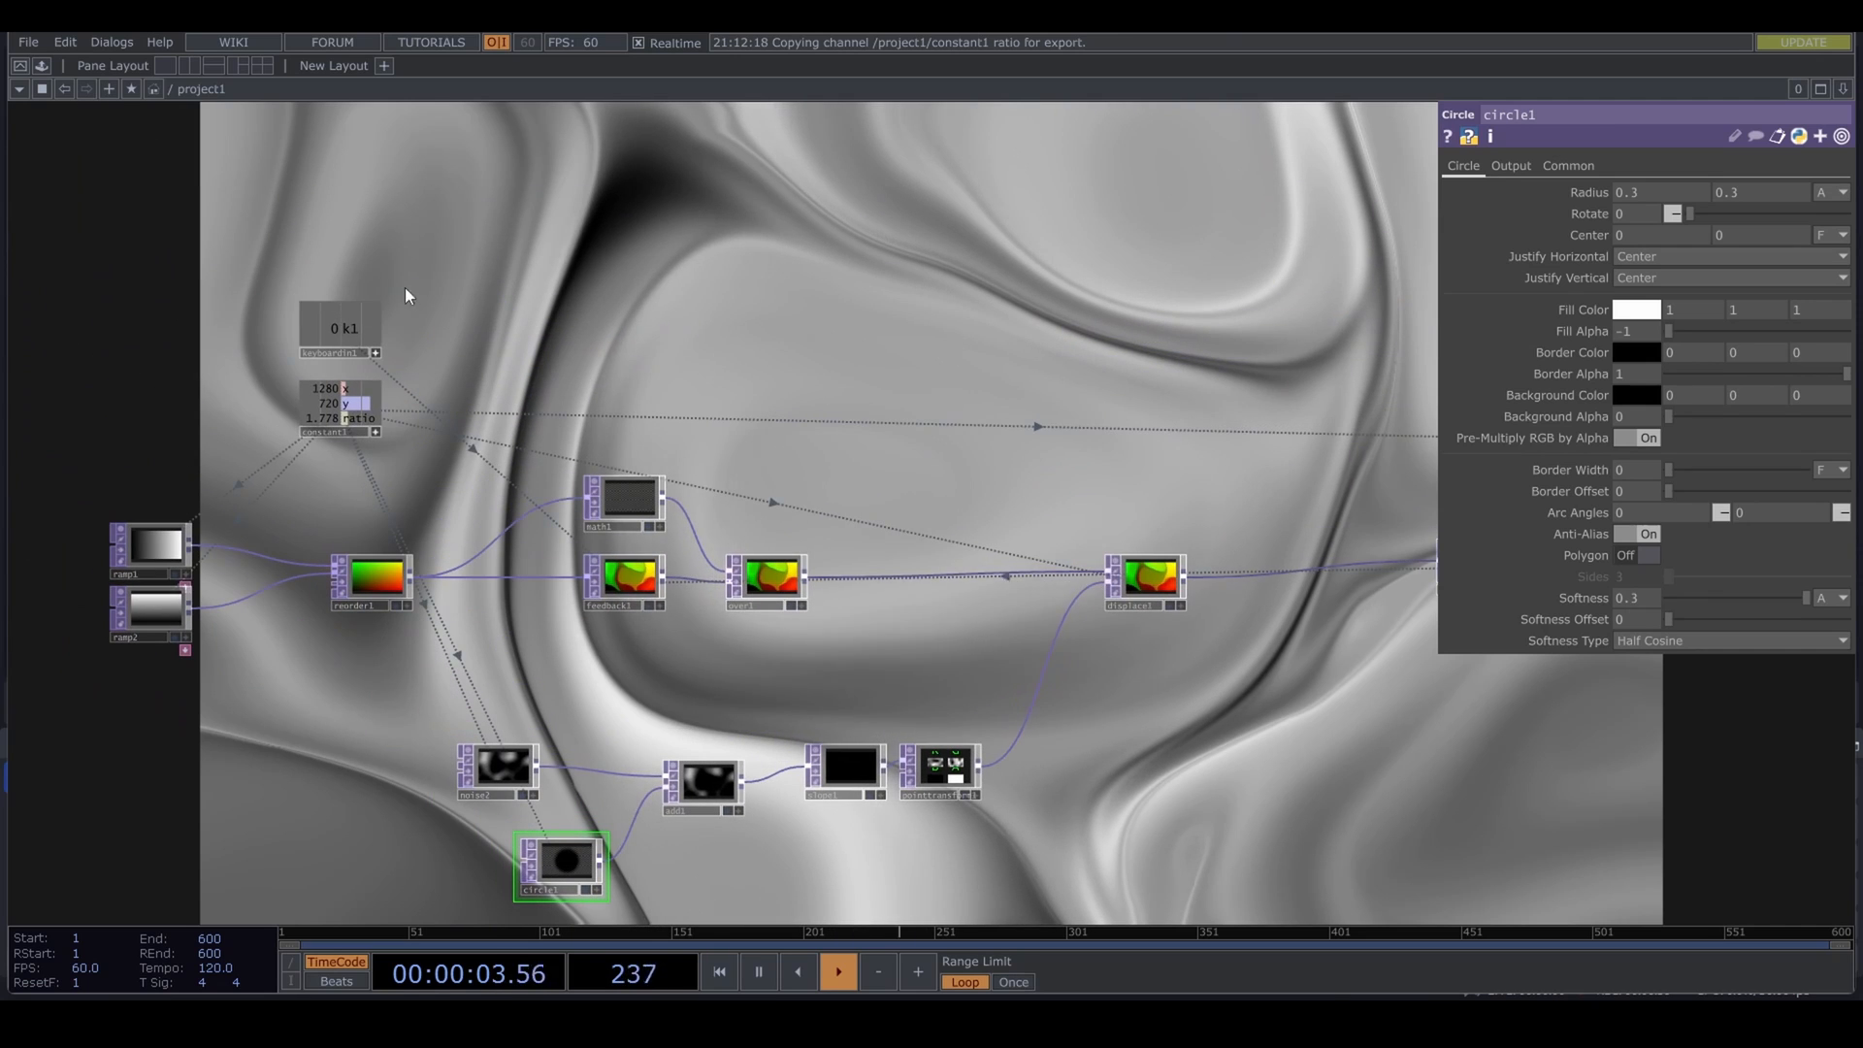
Step: Add a Constant CHOP above keyboardin1
key(Tab)
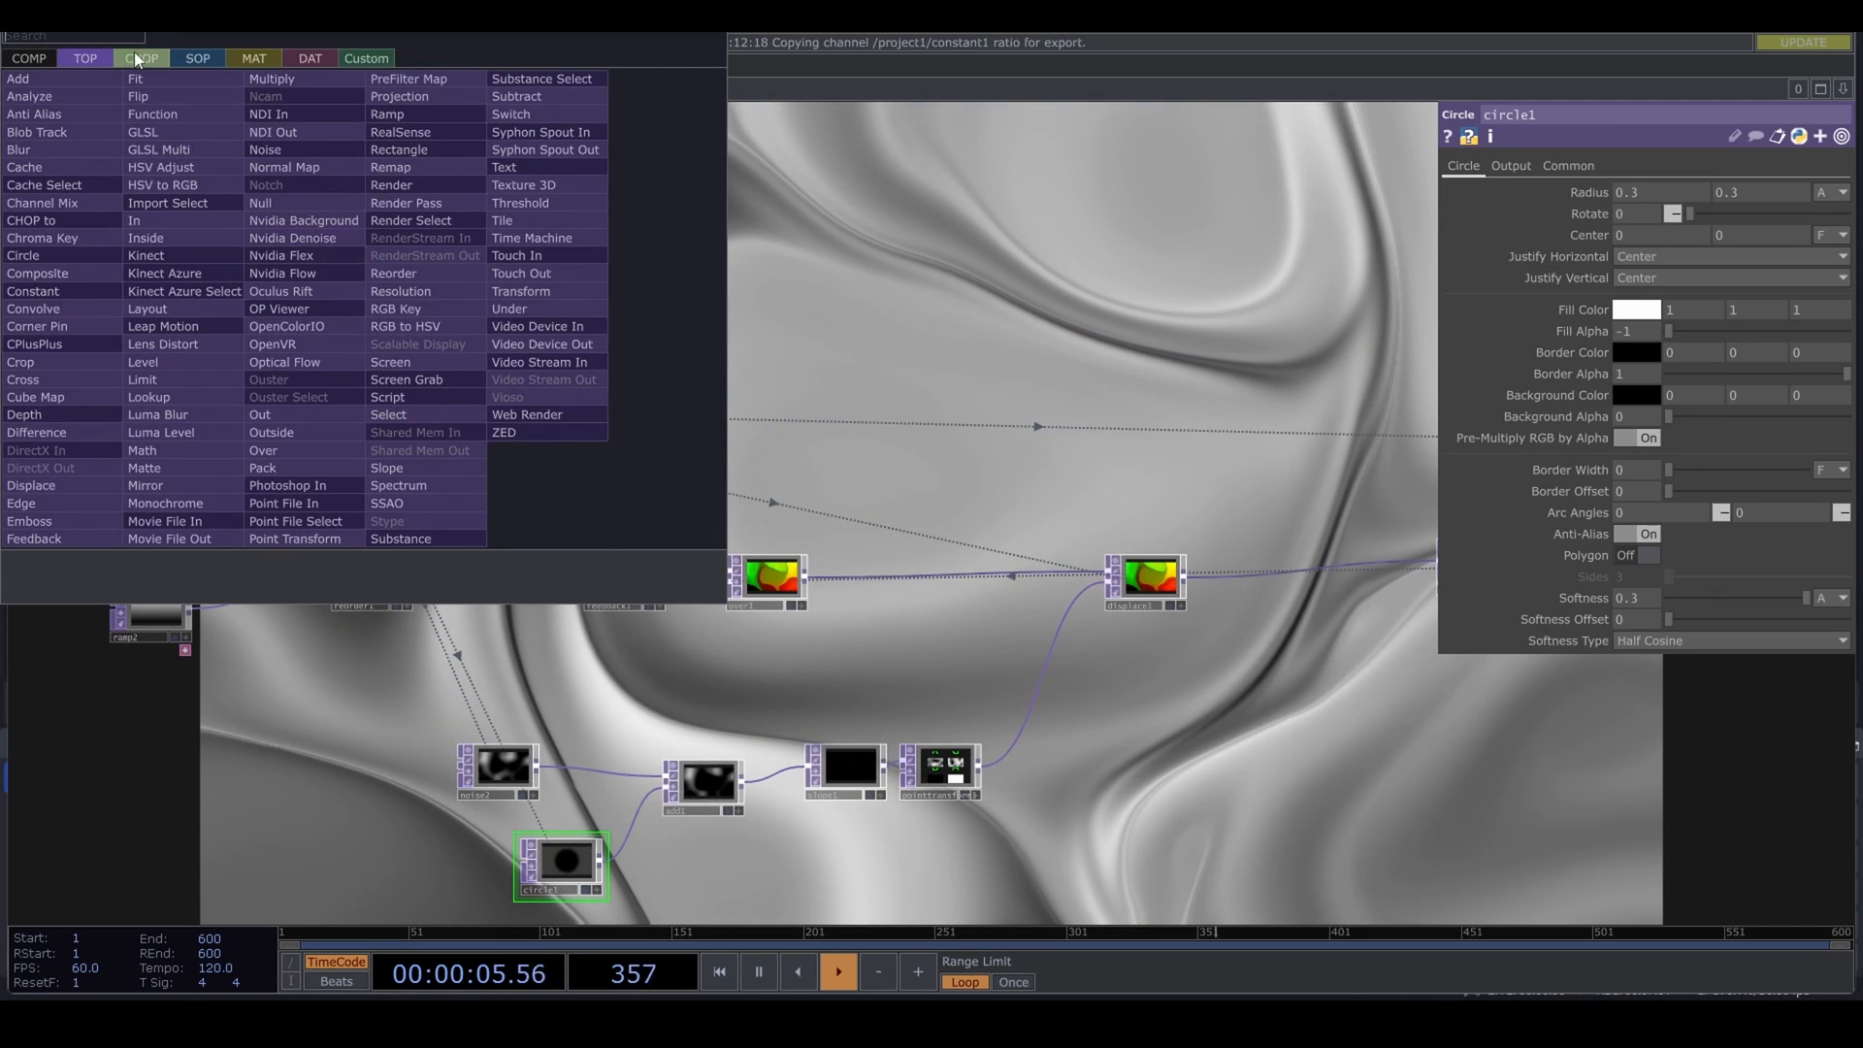
click(138, 59)
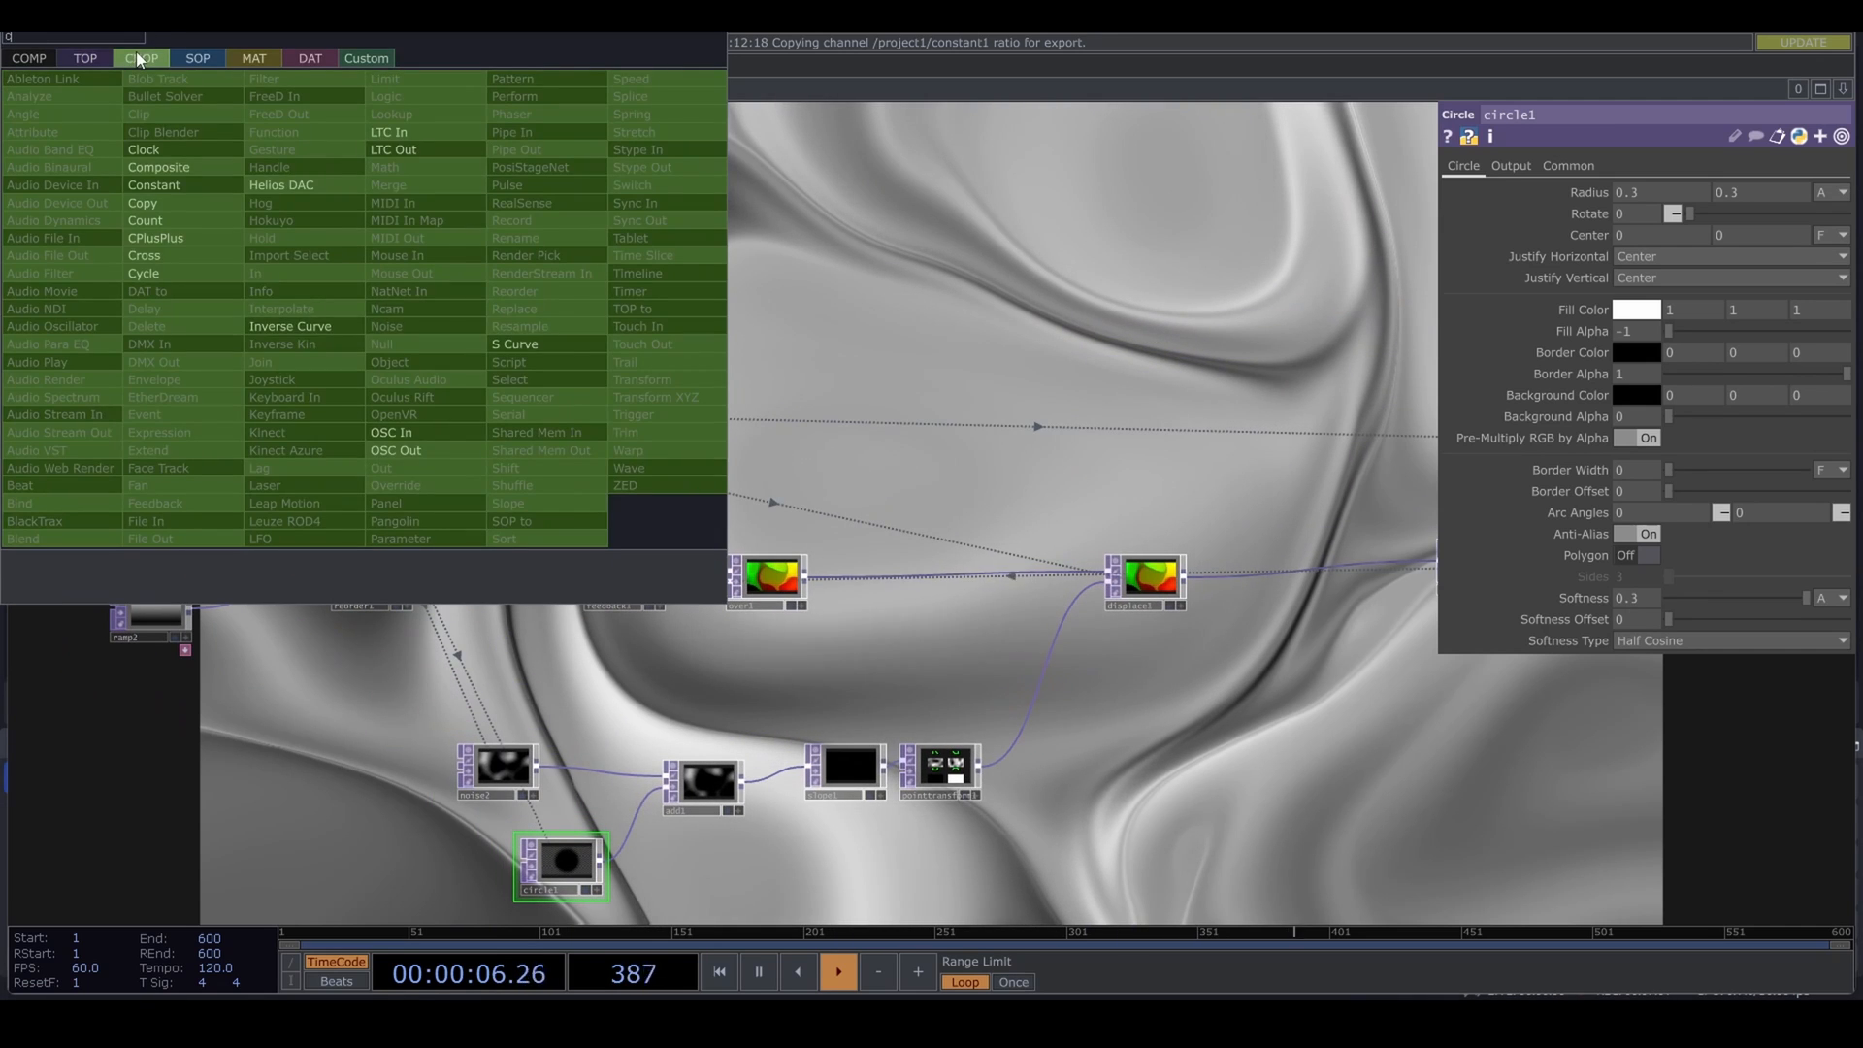
click(203, 189)
click(337, 254)
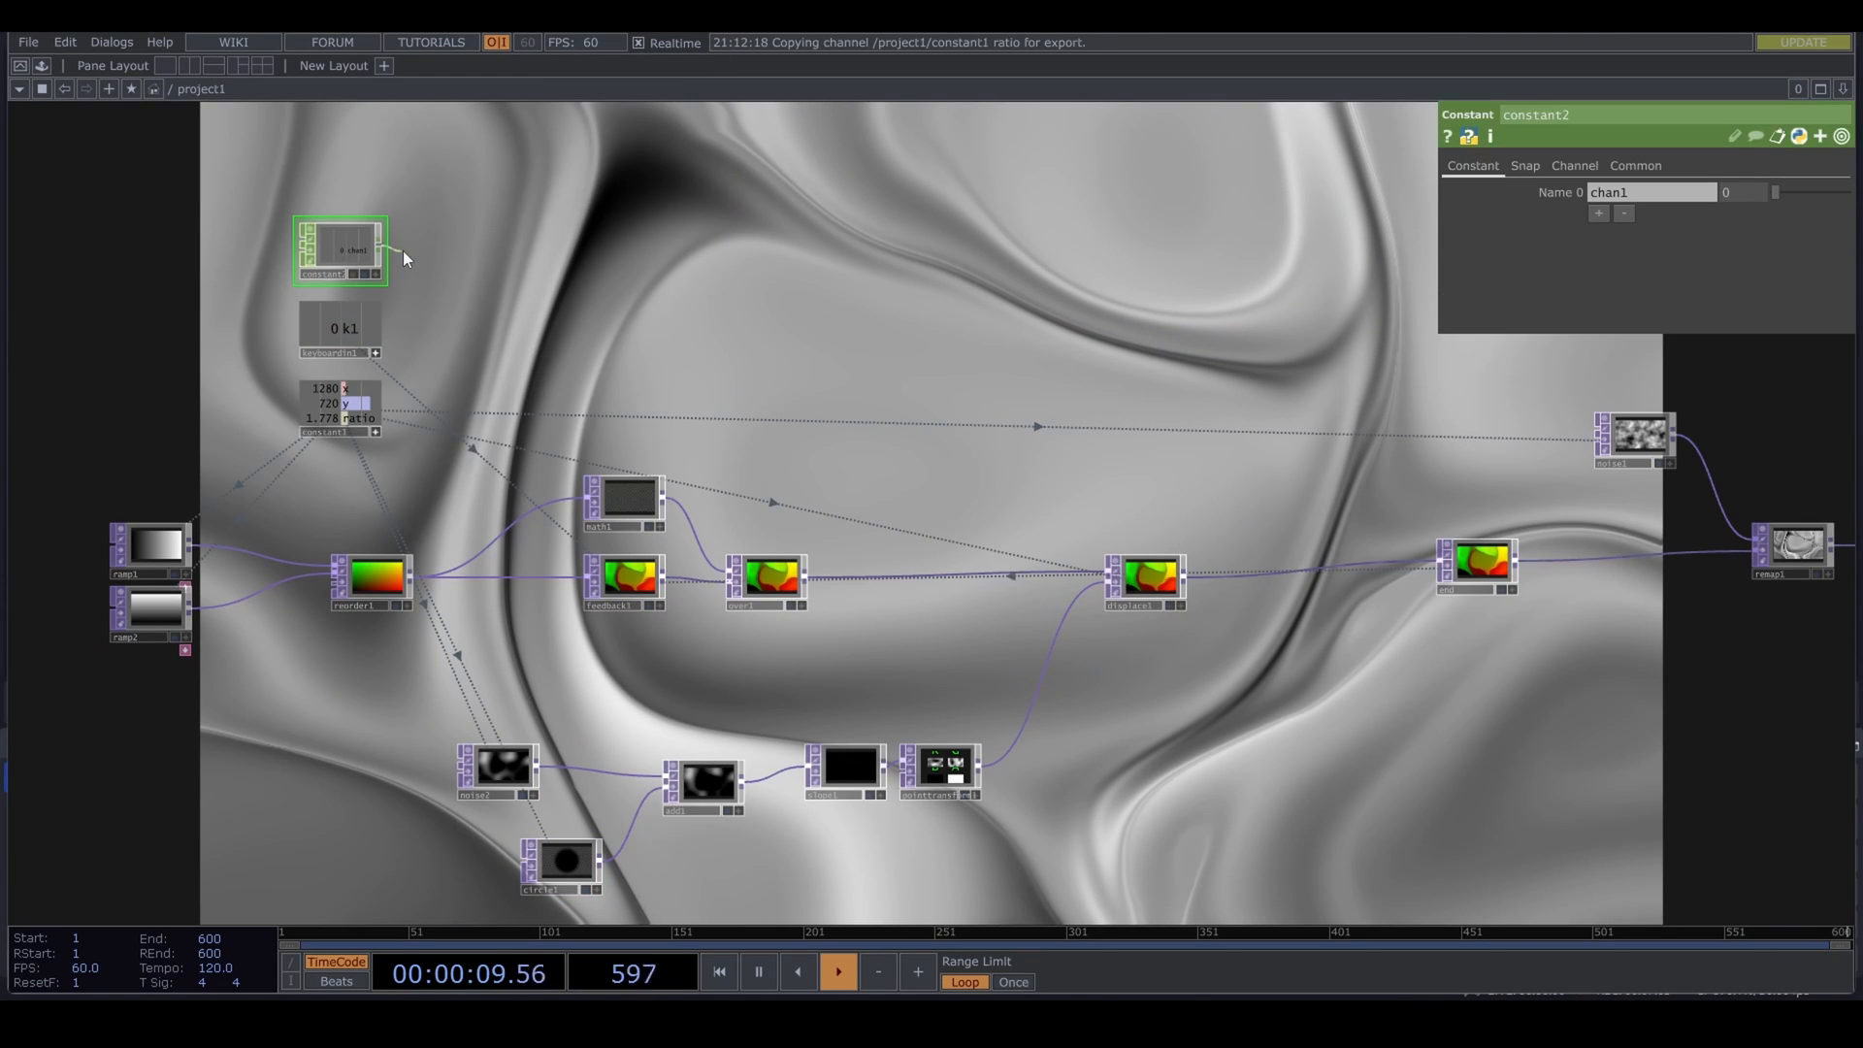
Step: Connect a new Speed CHOP to the output of constant2
click(427, 245)
text(spe)
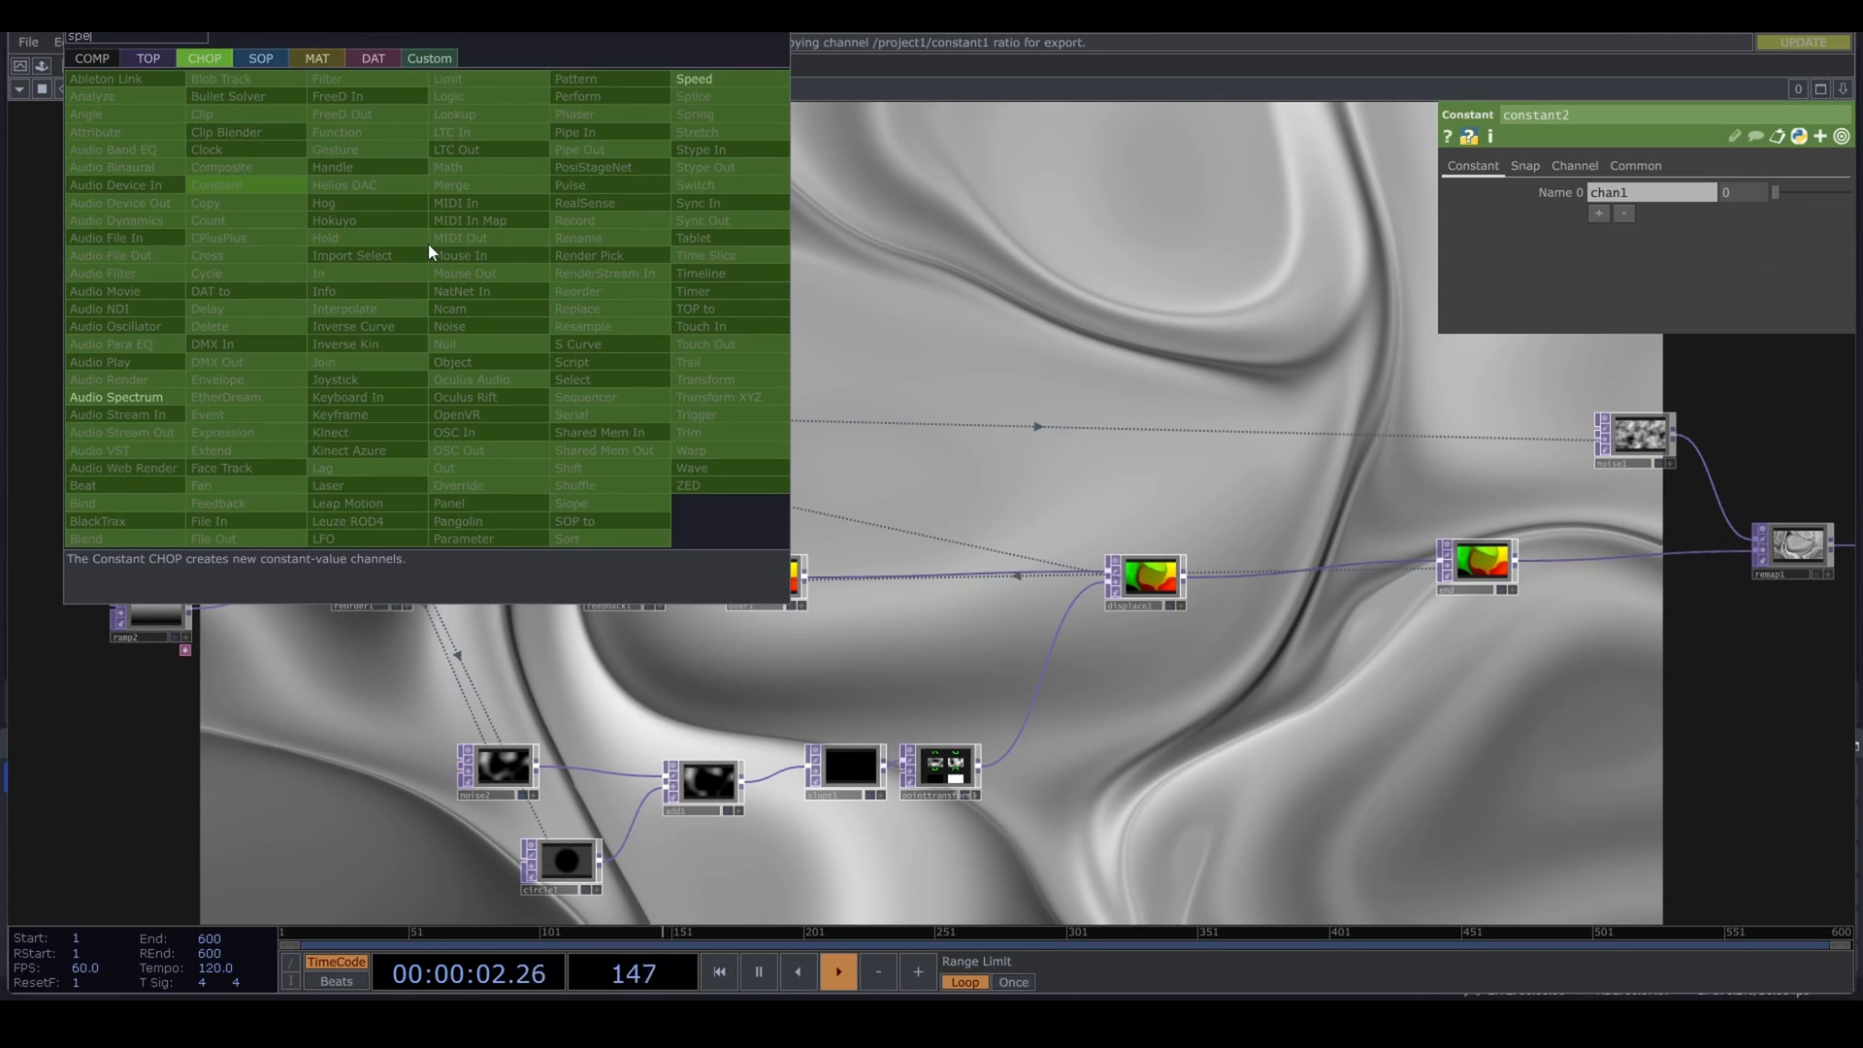
click(722, 83)
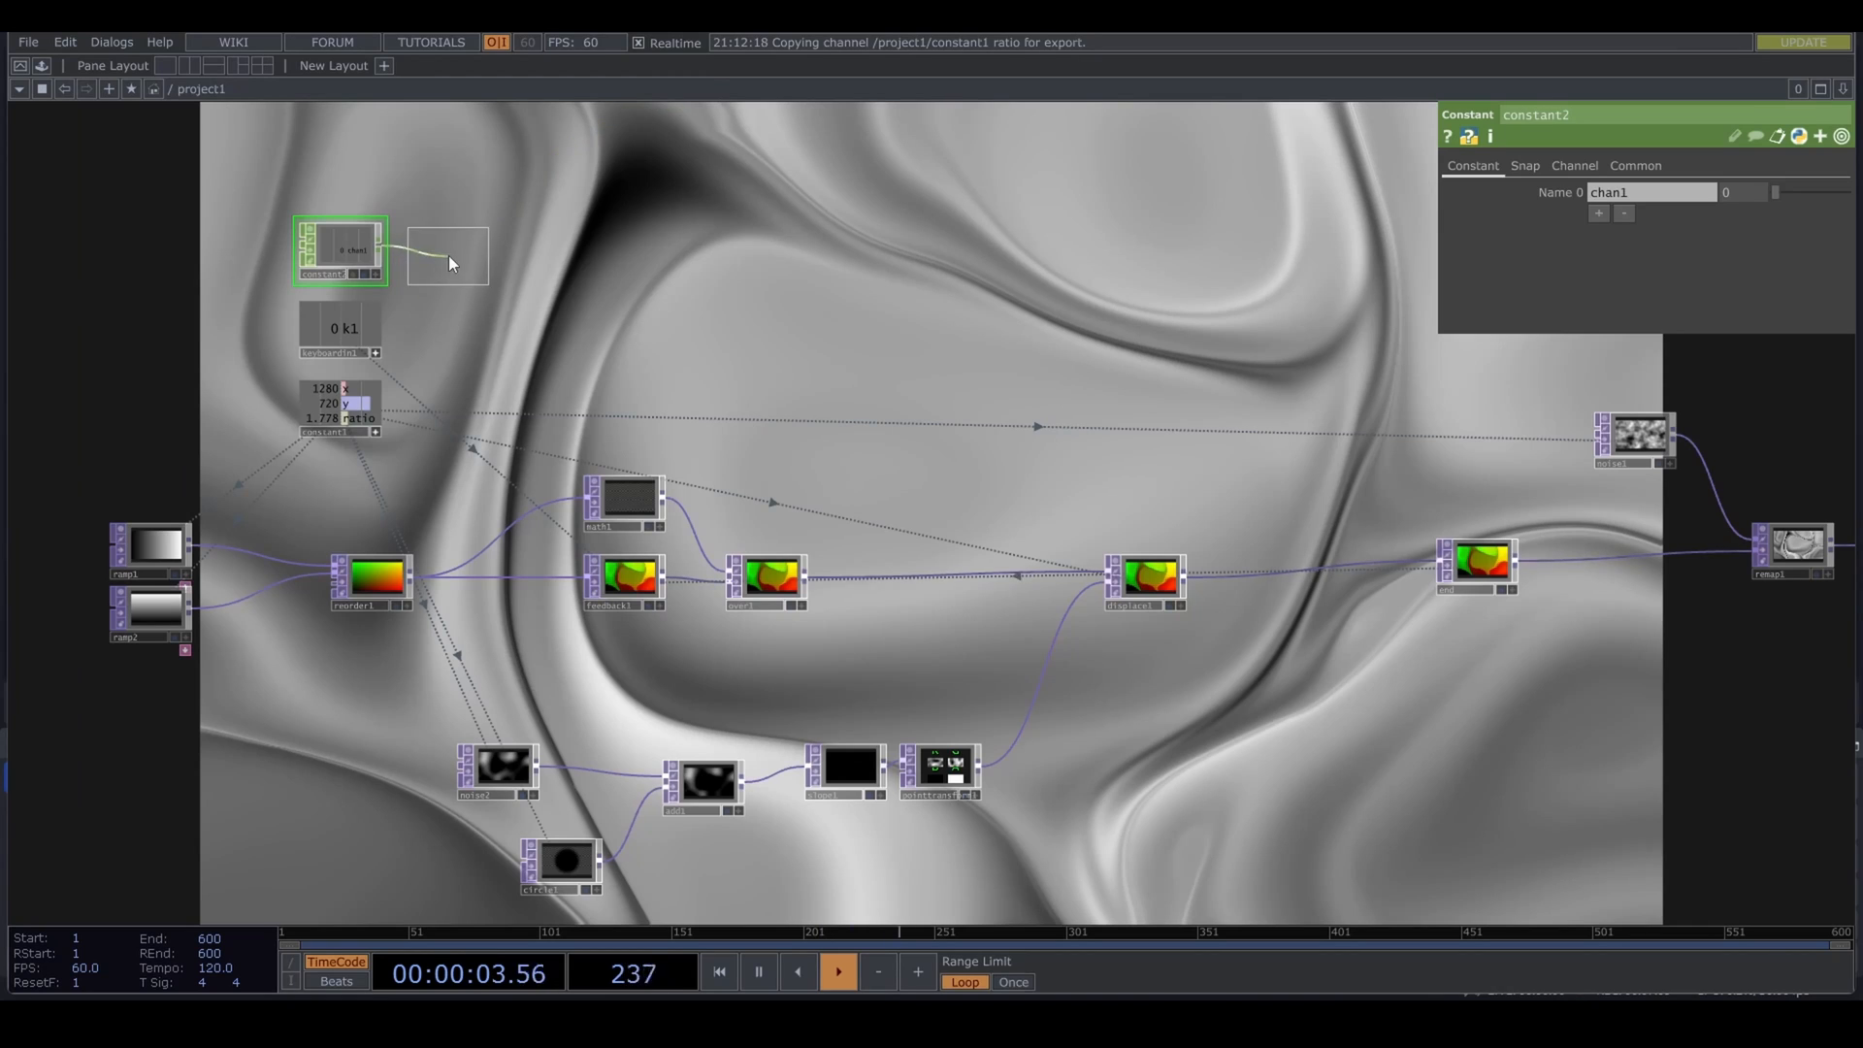
click(448, 256)
Step: Append a Null CHOP to speed1 and set constant2's channel name to s1 with a value of 0.2
click(493, 244)
click(573, 250)
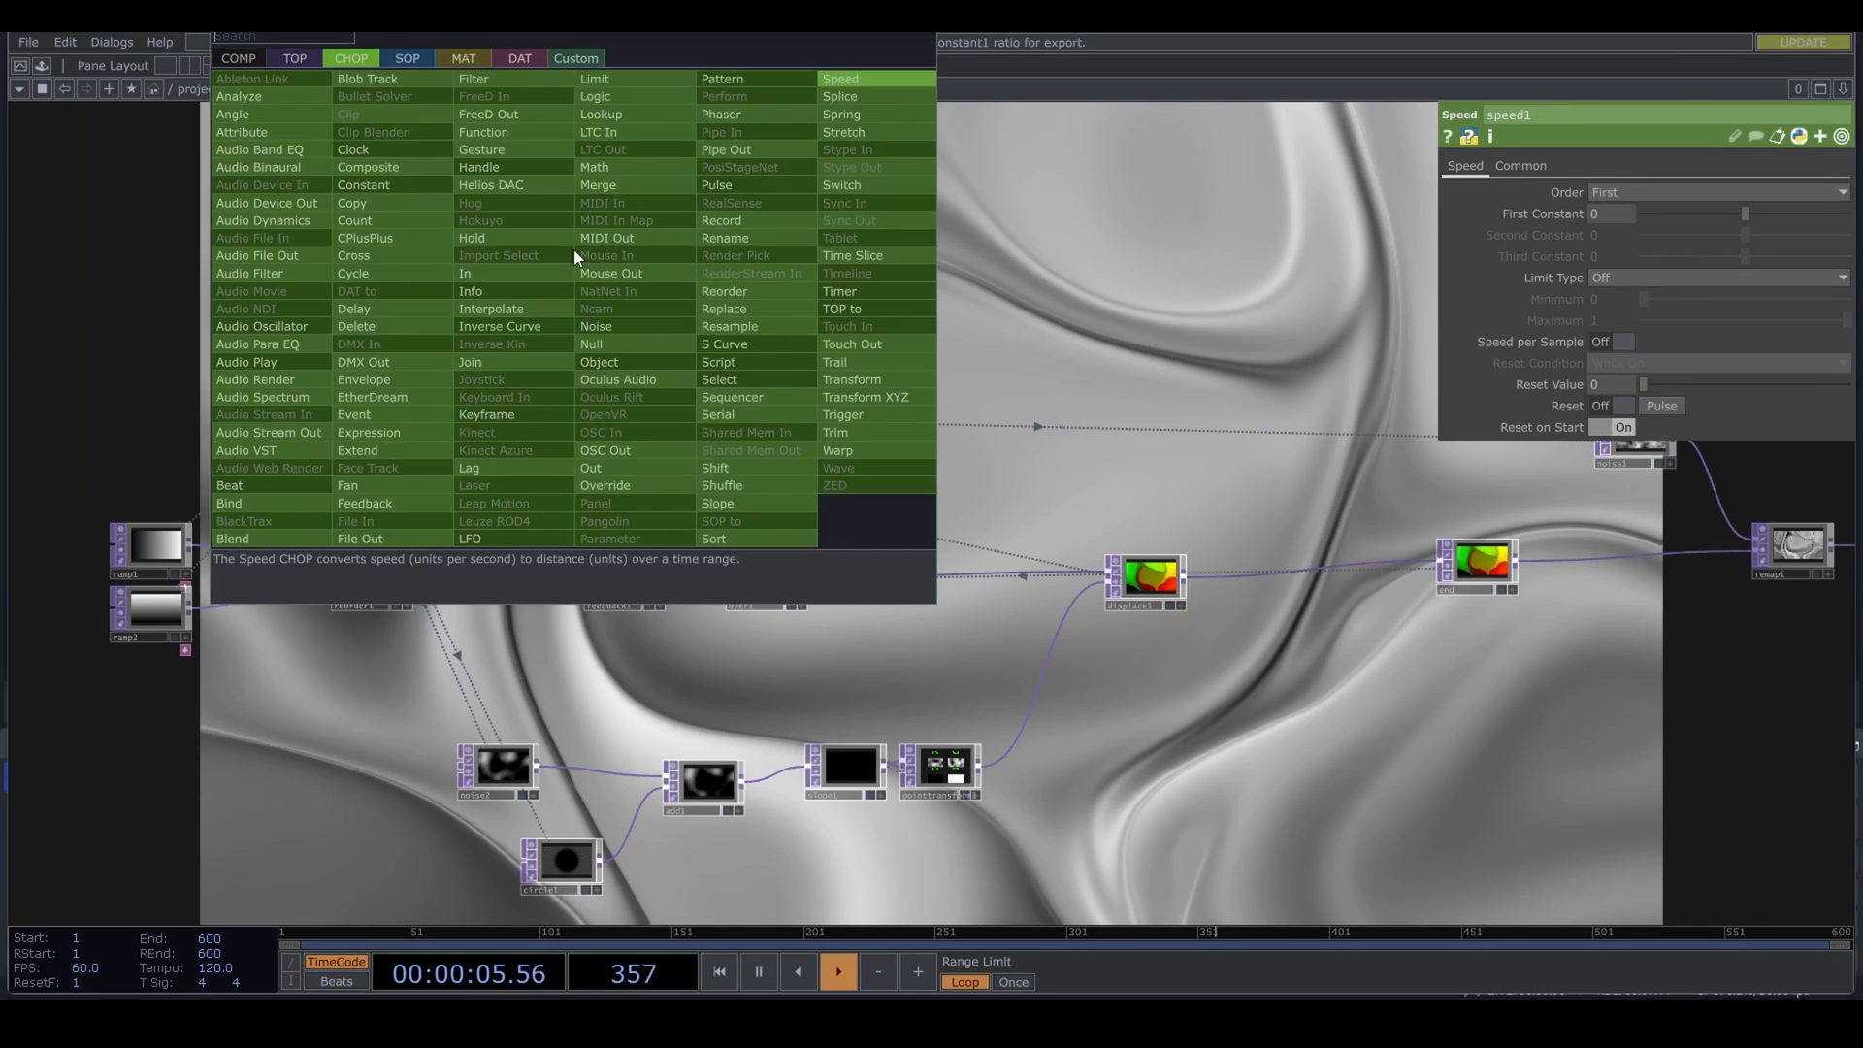
click(608, 343)
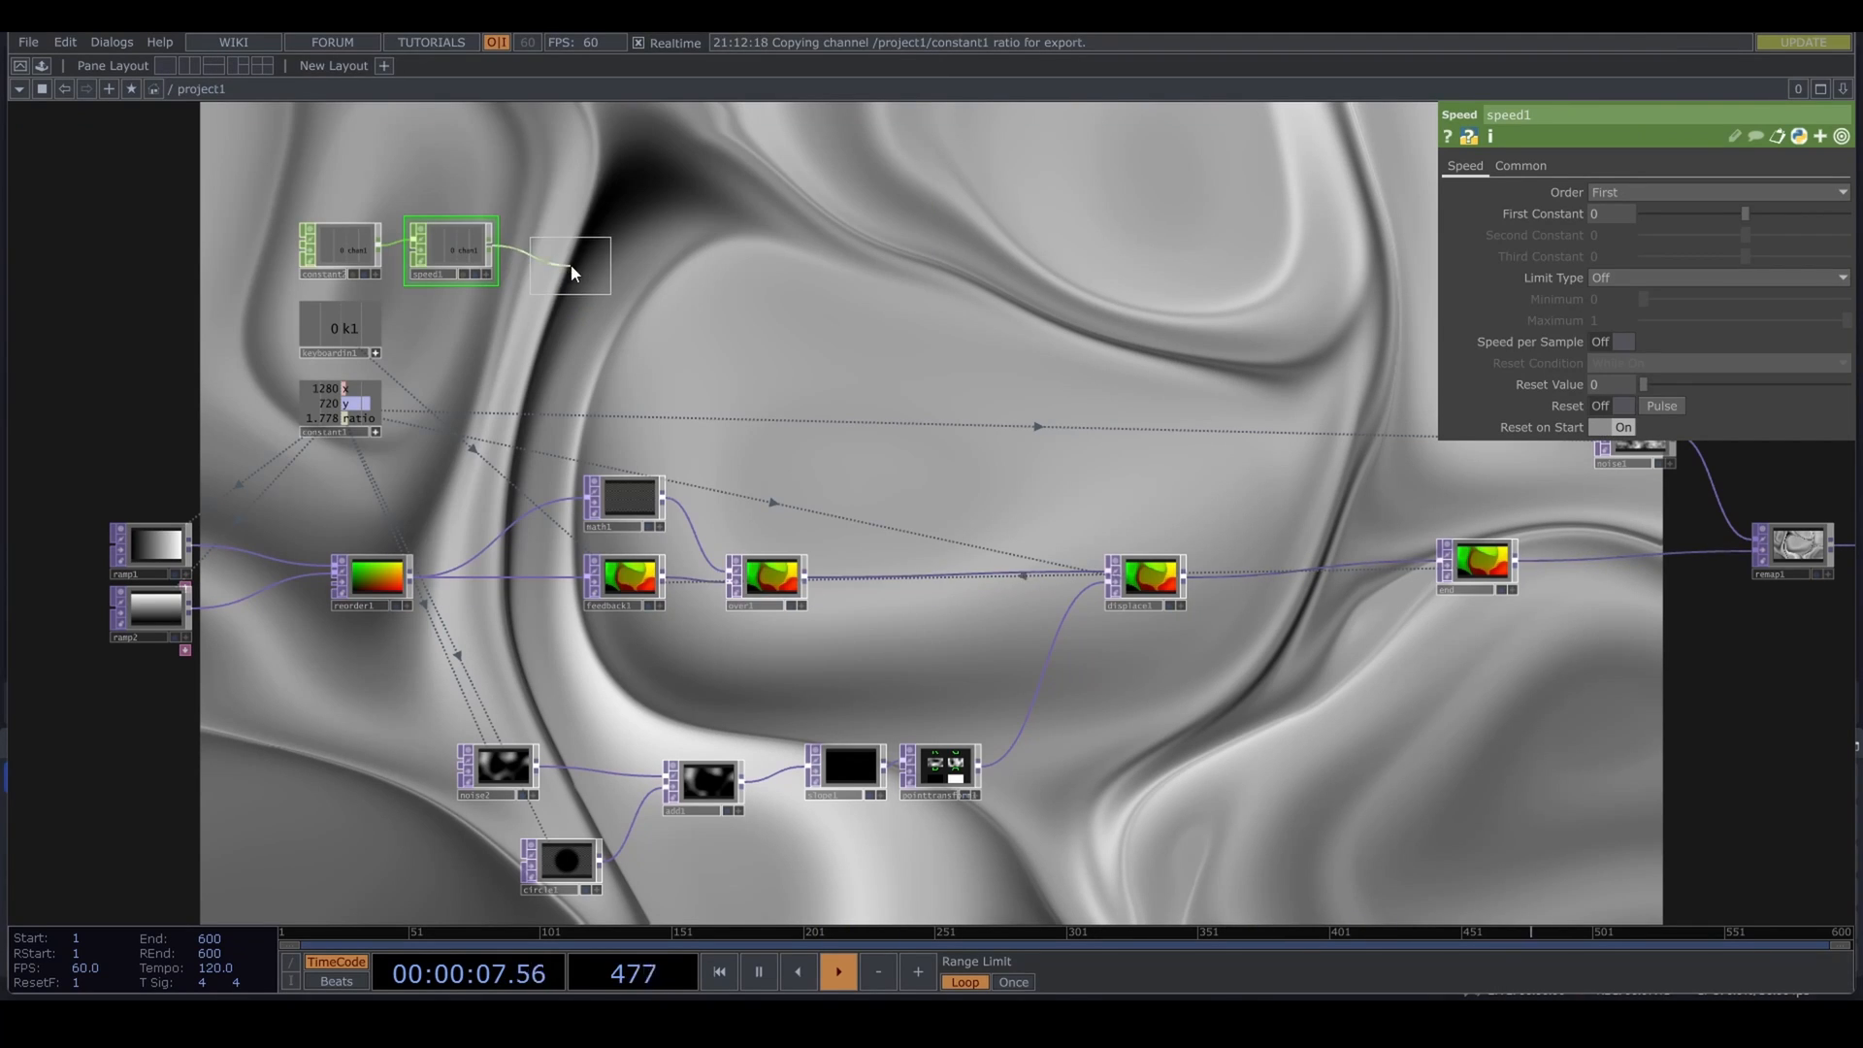
click(553, 253)
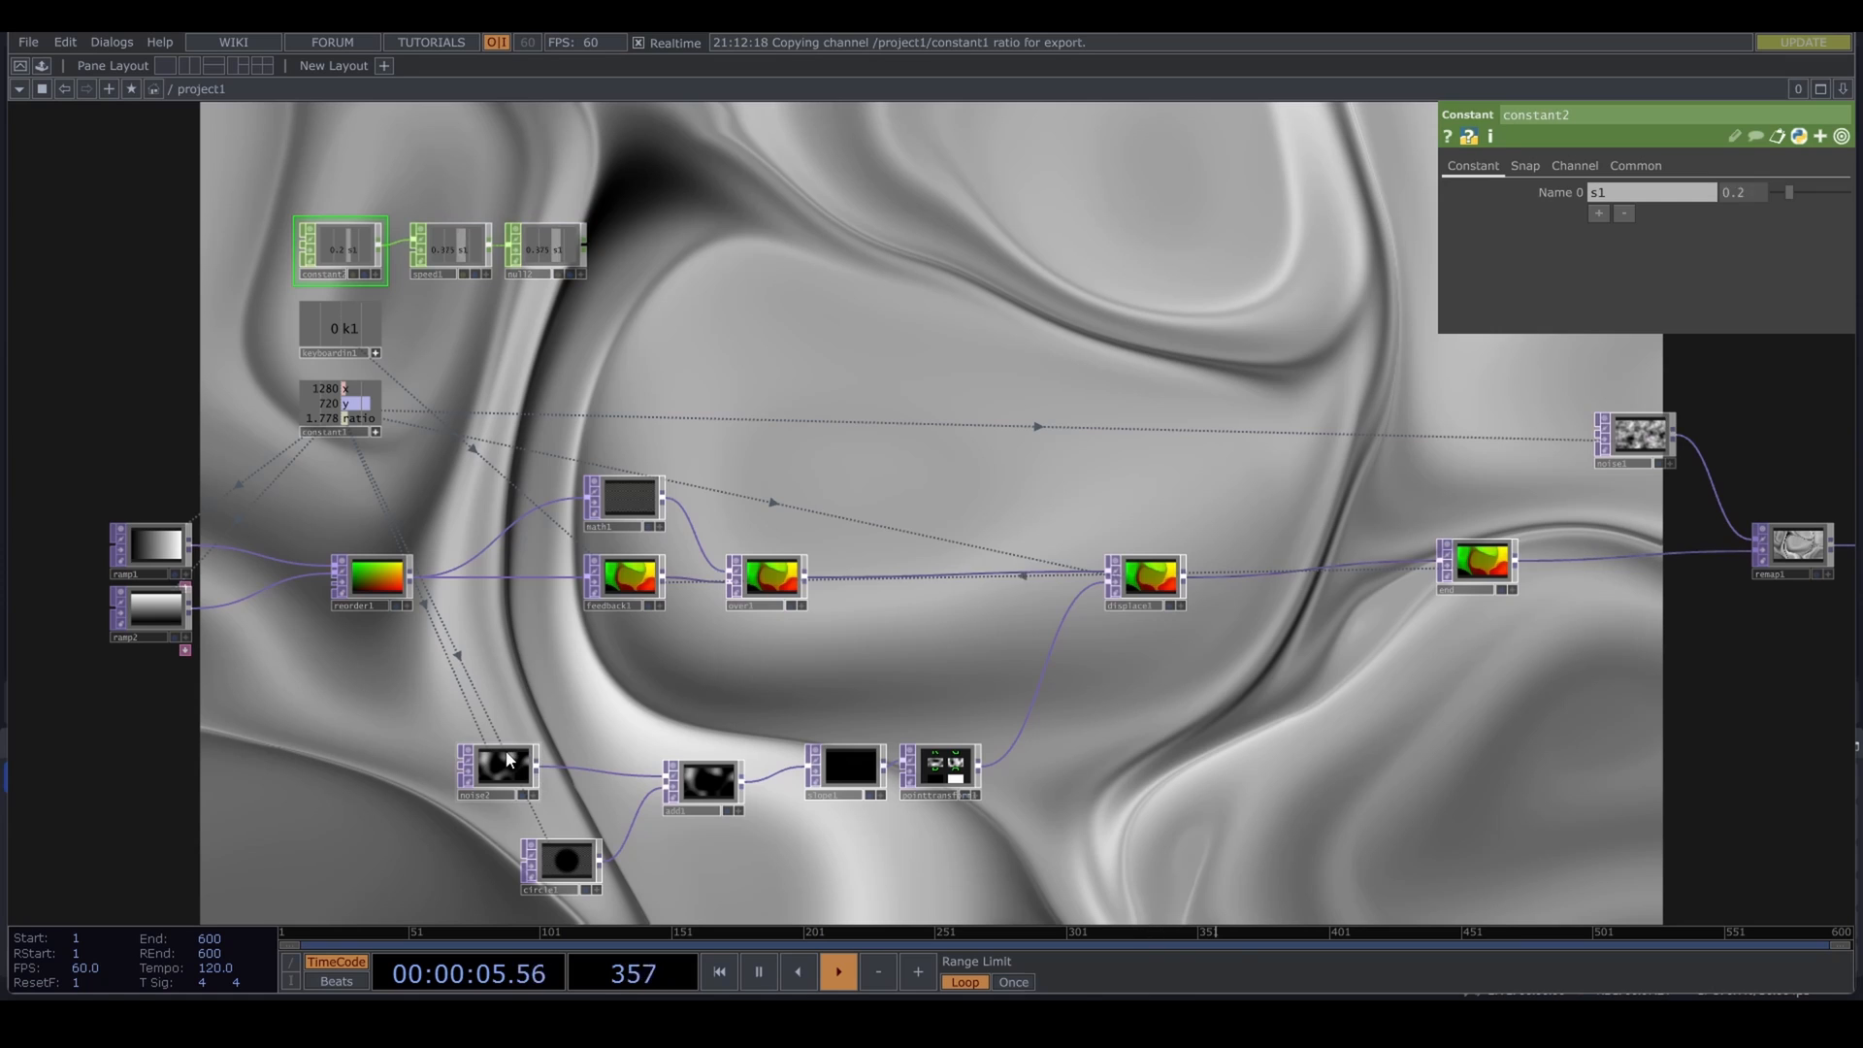
Step: Link noise2's Translate Z to null2's s1 channel as a CHOP reference
click(604, 135)
drag(695, 368, 682, 633)
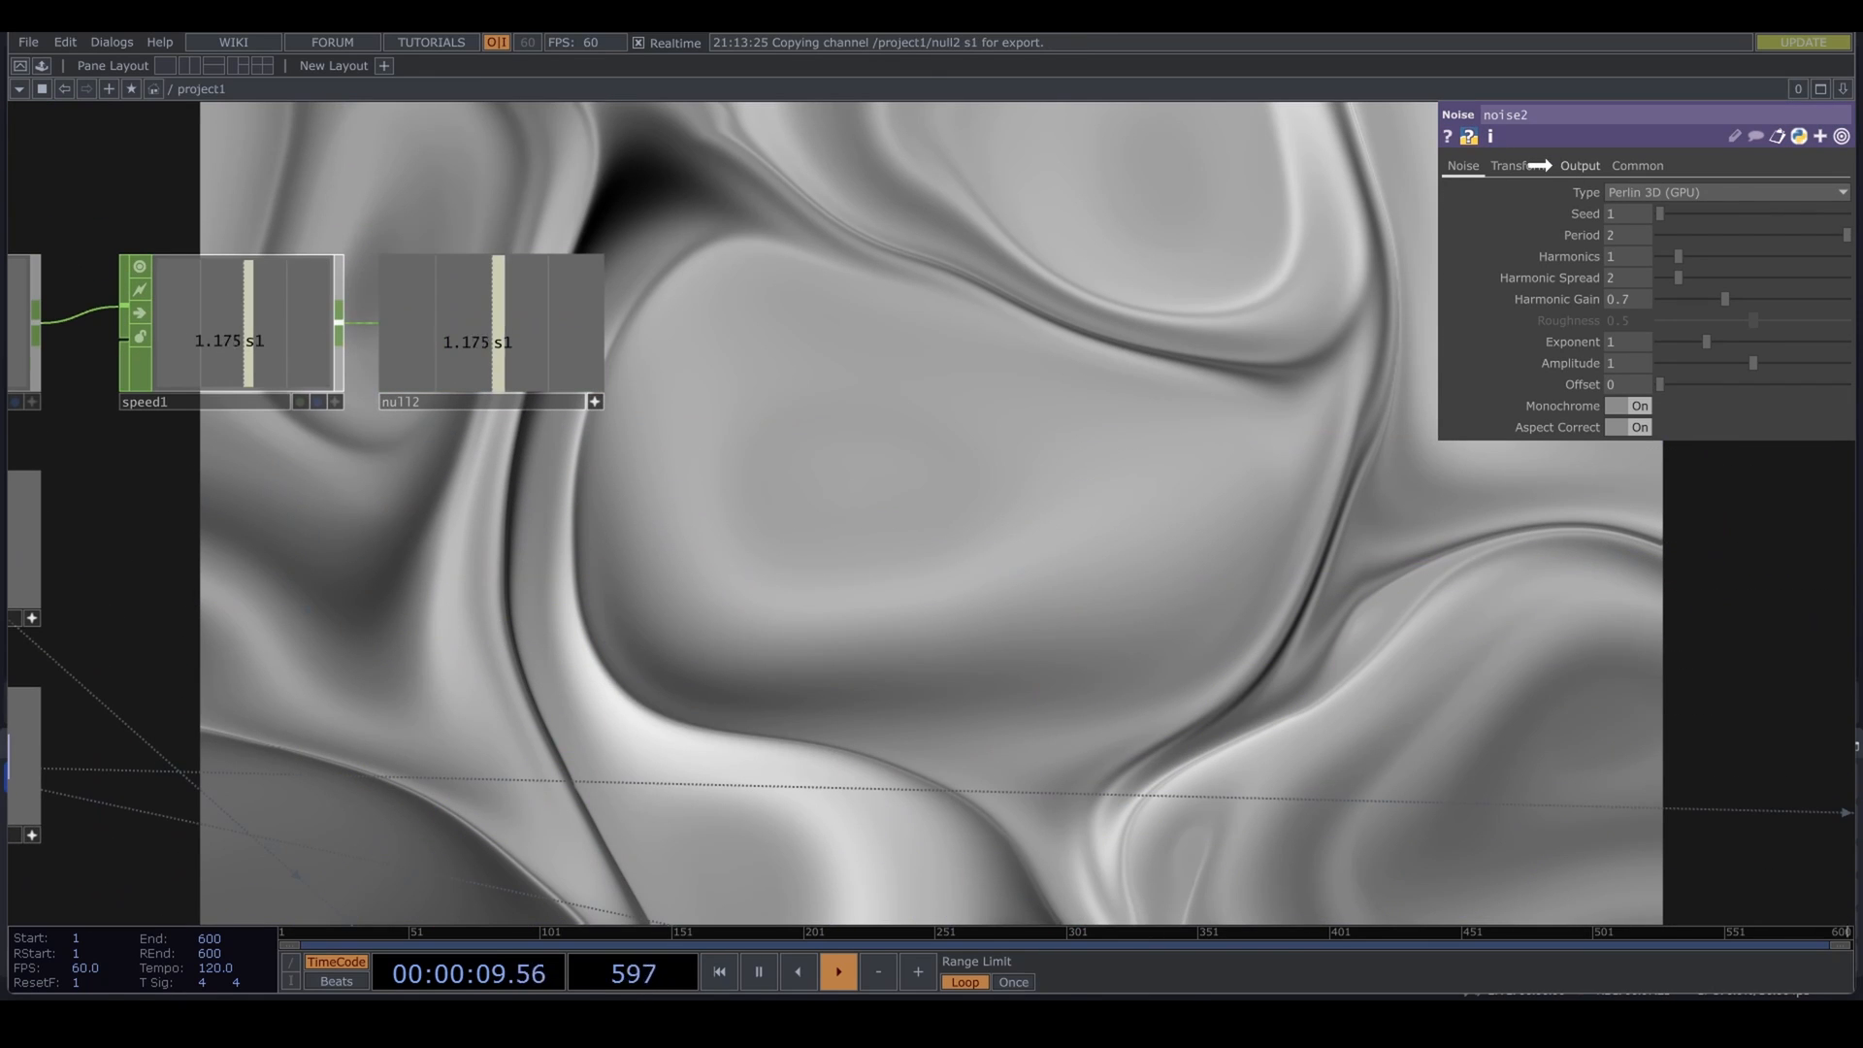
scroll(1006, 433, down, 3)
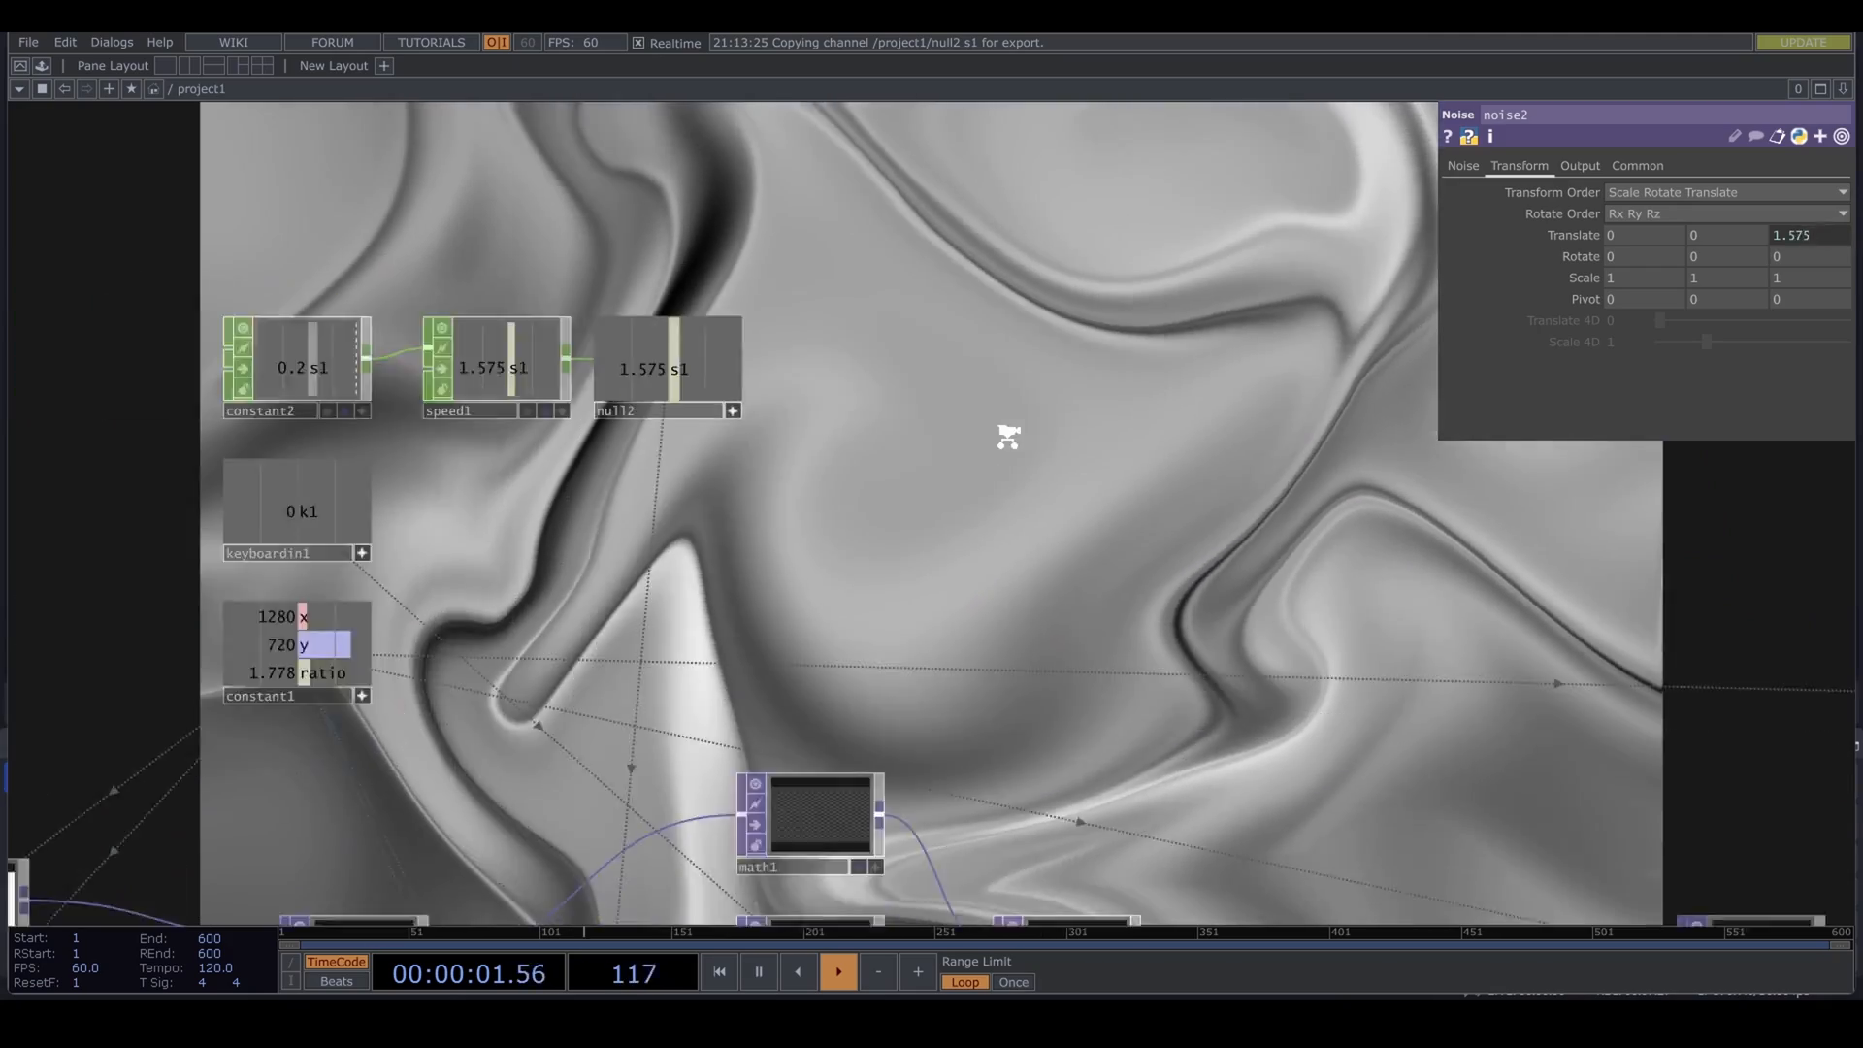
Step: Link speed1's Reset Pulse to keyboardin1's k1 channel as a CHOP reference
scroll(770, 498, down, 8)
scroll(770, 504, up, 8)
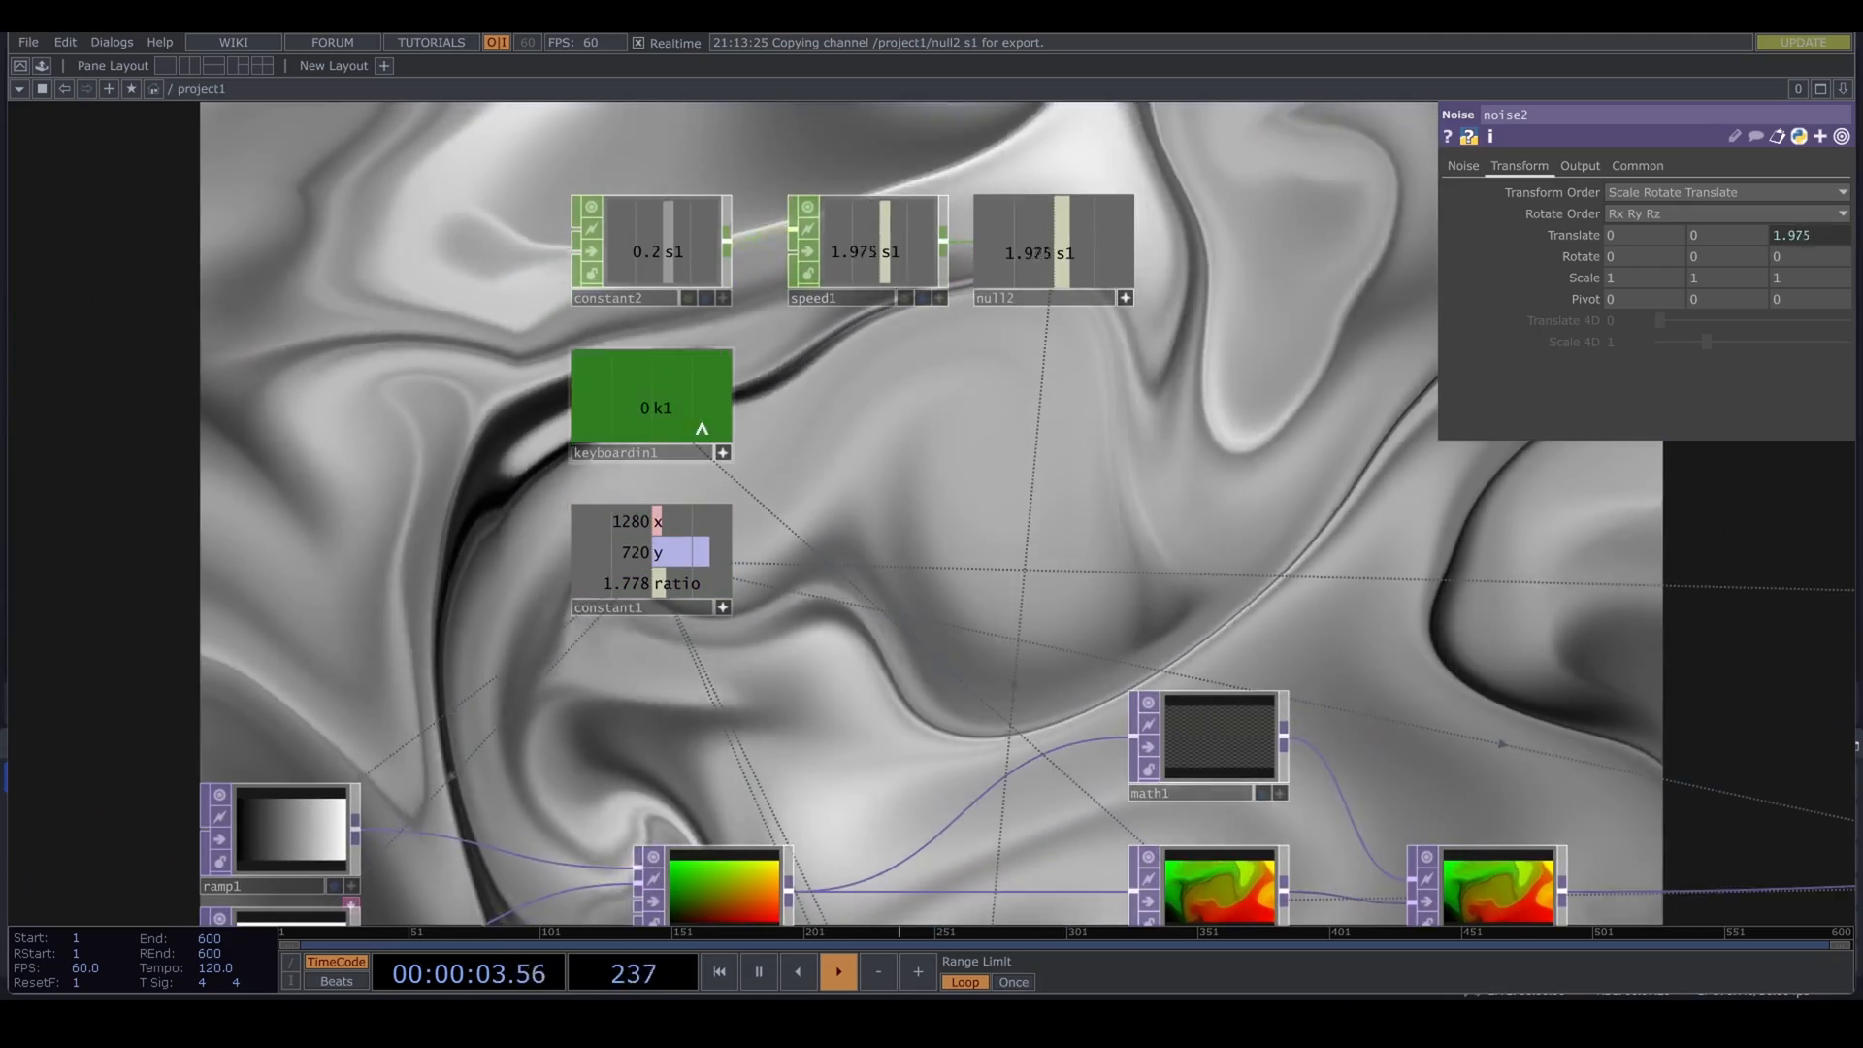
click(871, 228)
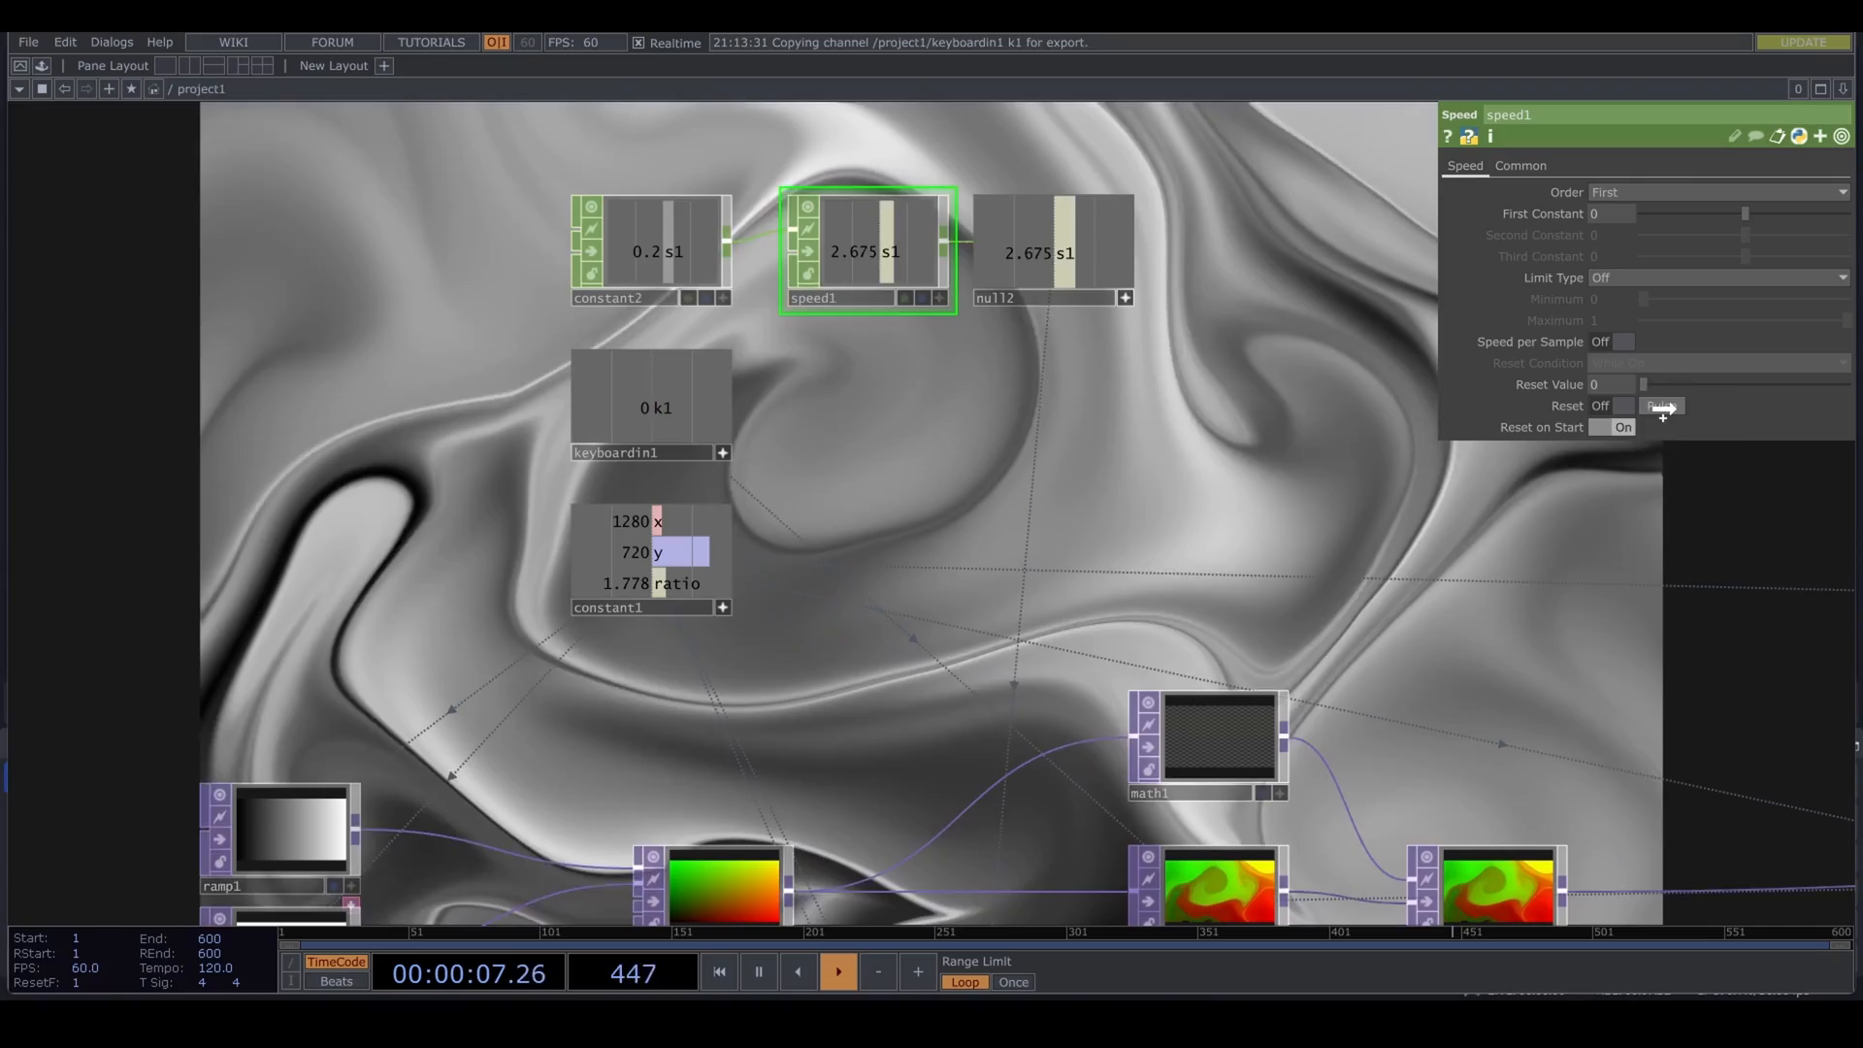
drag(1663, 408, 1676, 394)
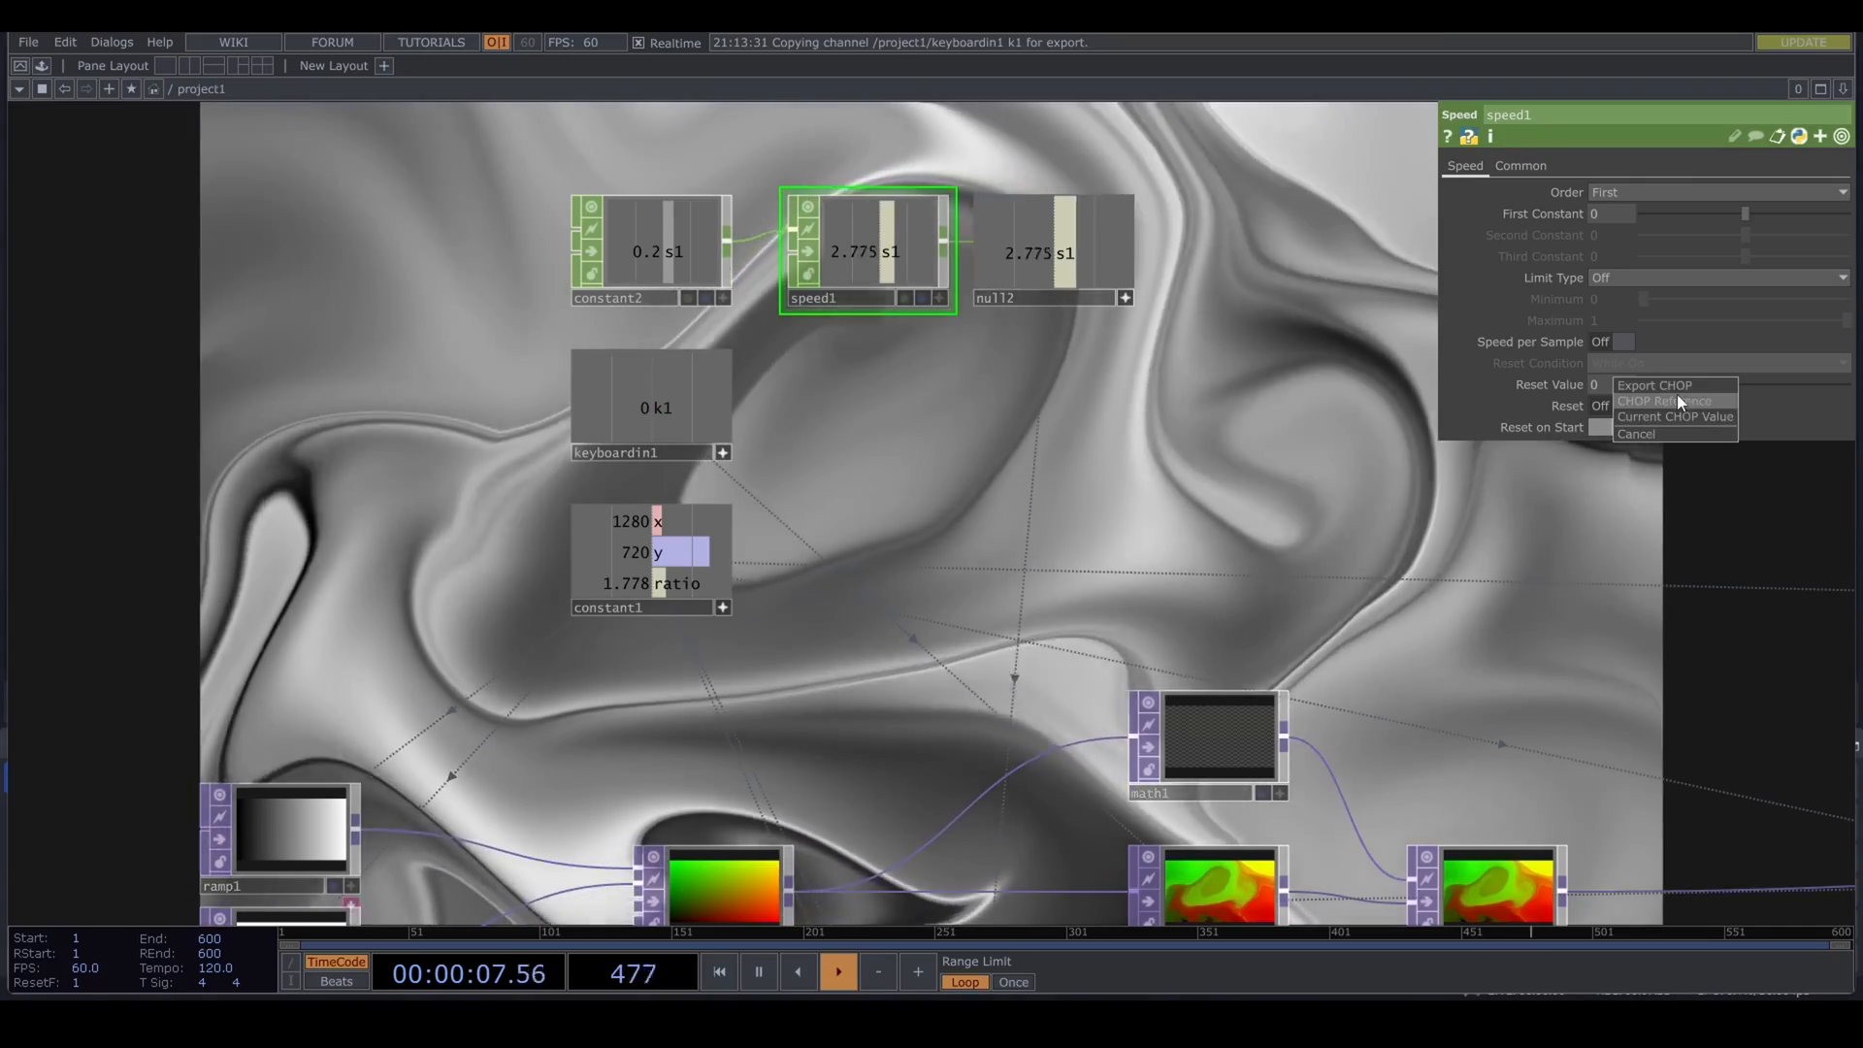
click(1677, 394)
scroll(1562, 507, down, 5)
drag(1387, 529, 631, 455)
scroll(873, 796, up, 4)
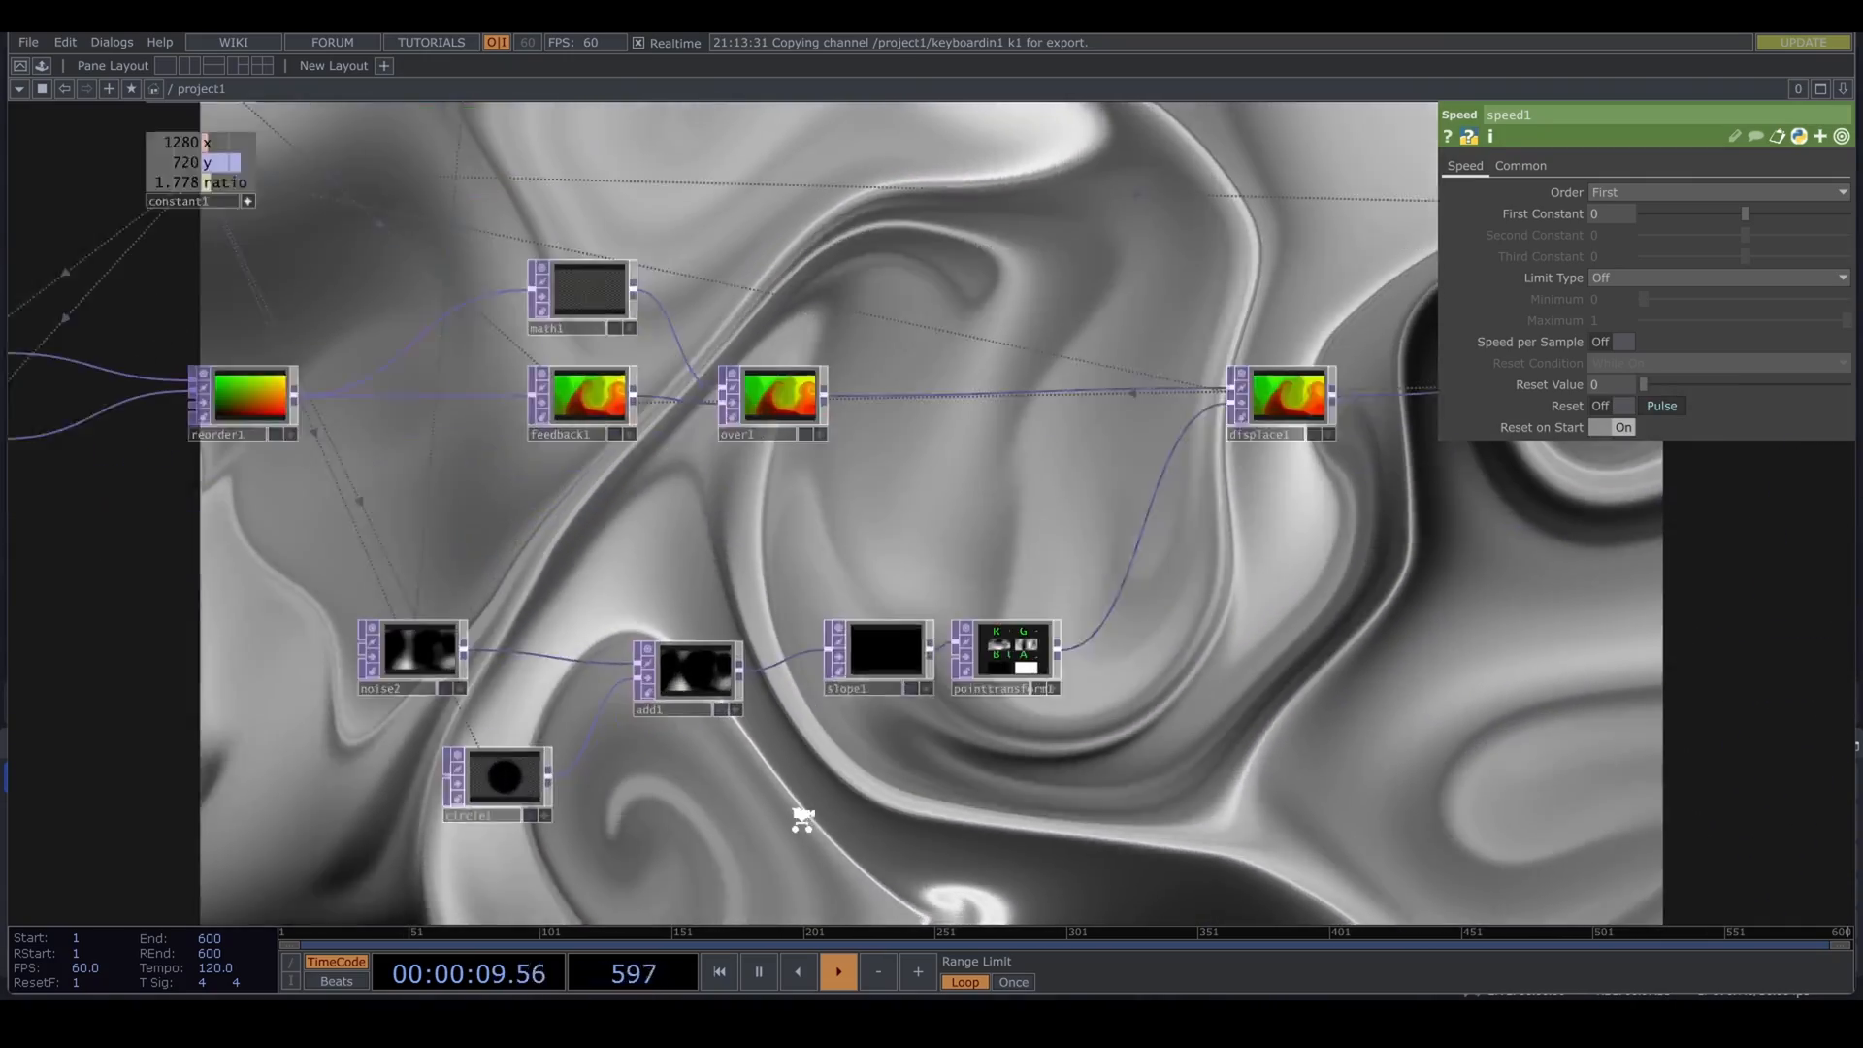
drag(802, 819, 925, 678)
scroll(821, 733, down, 2)
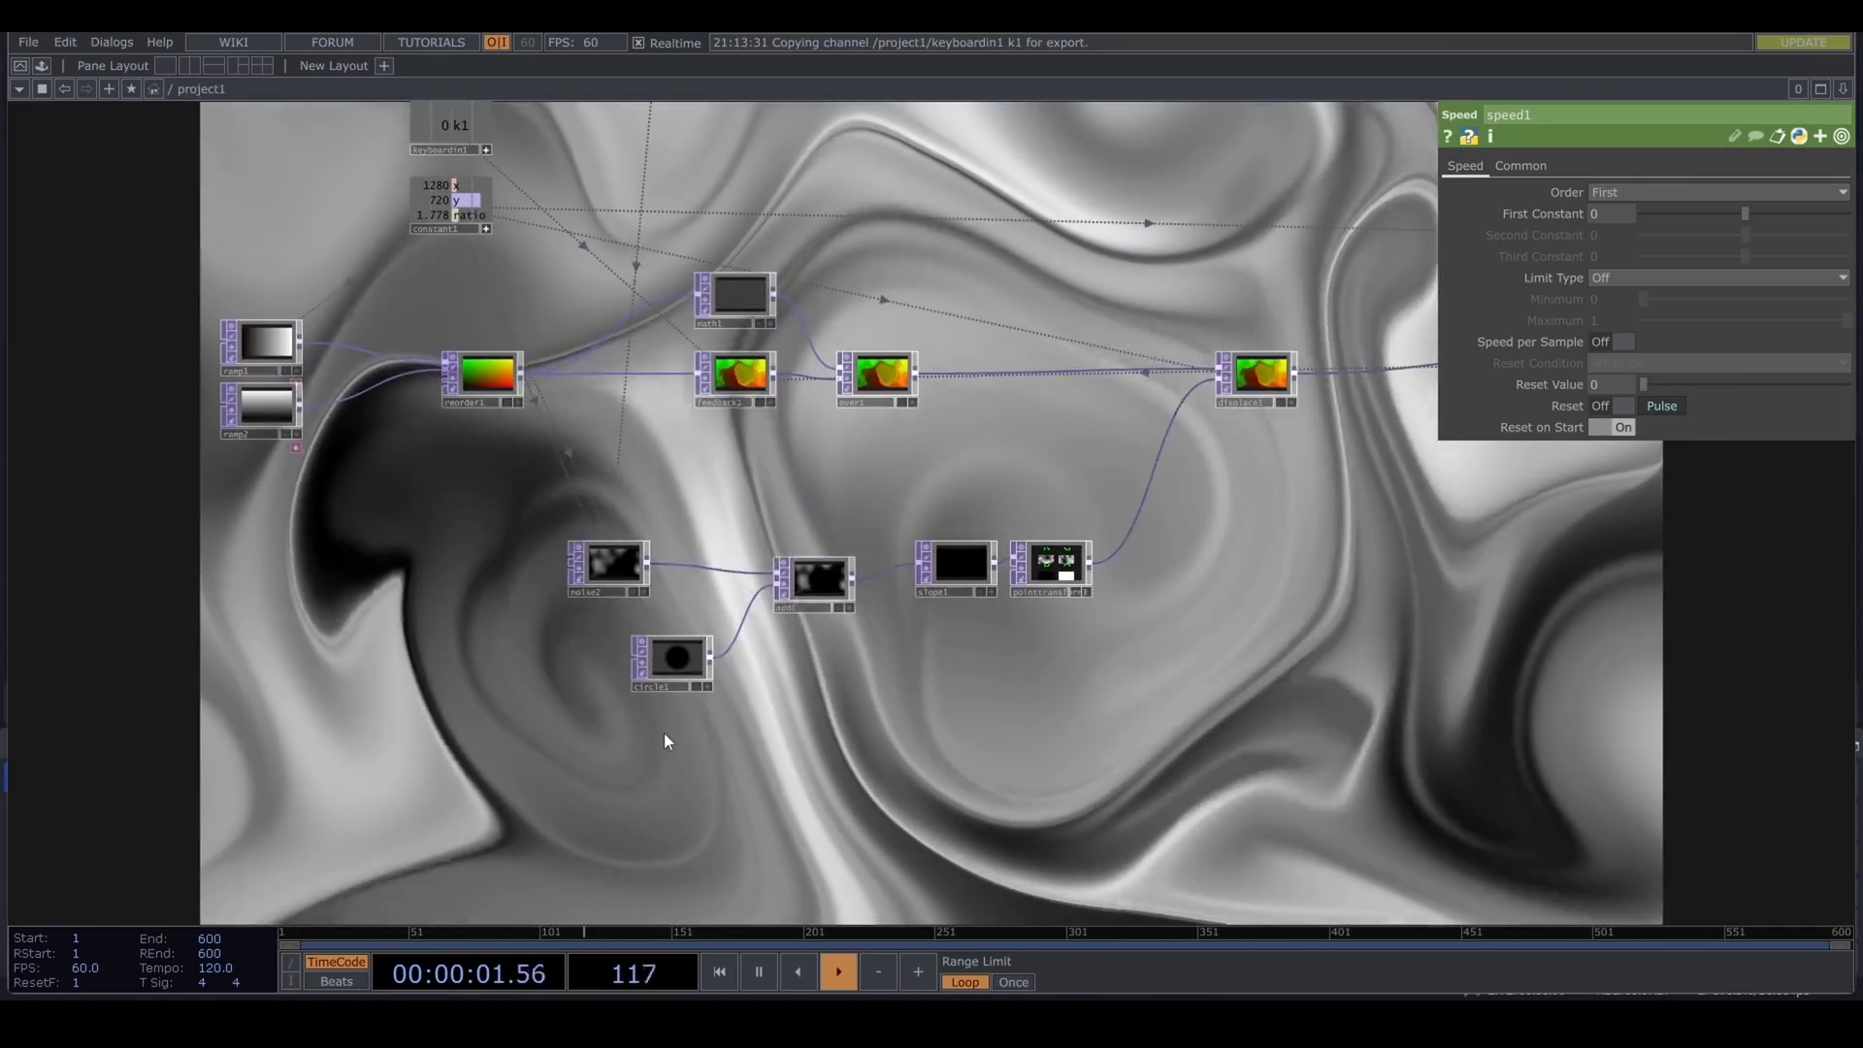
key(Tab)
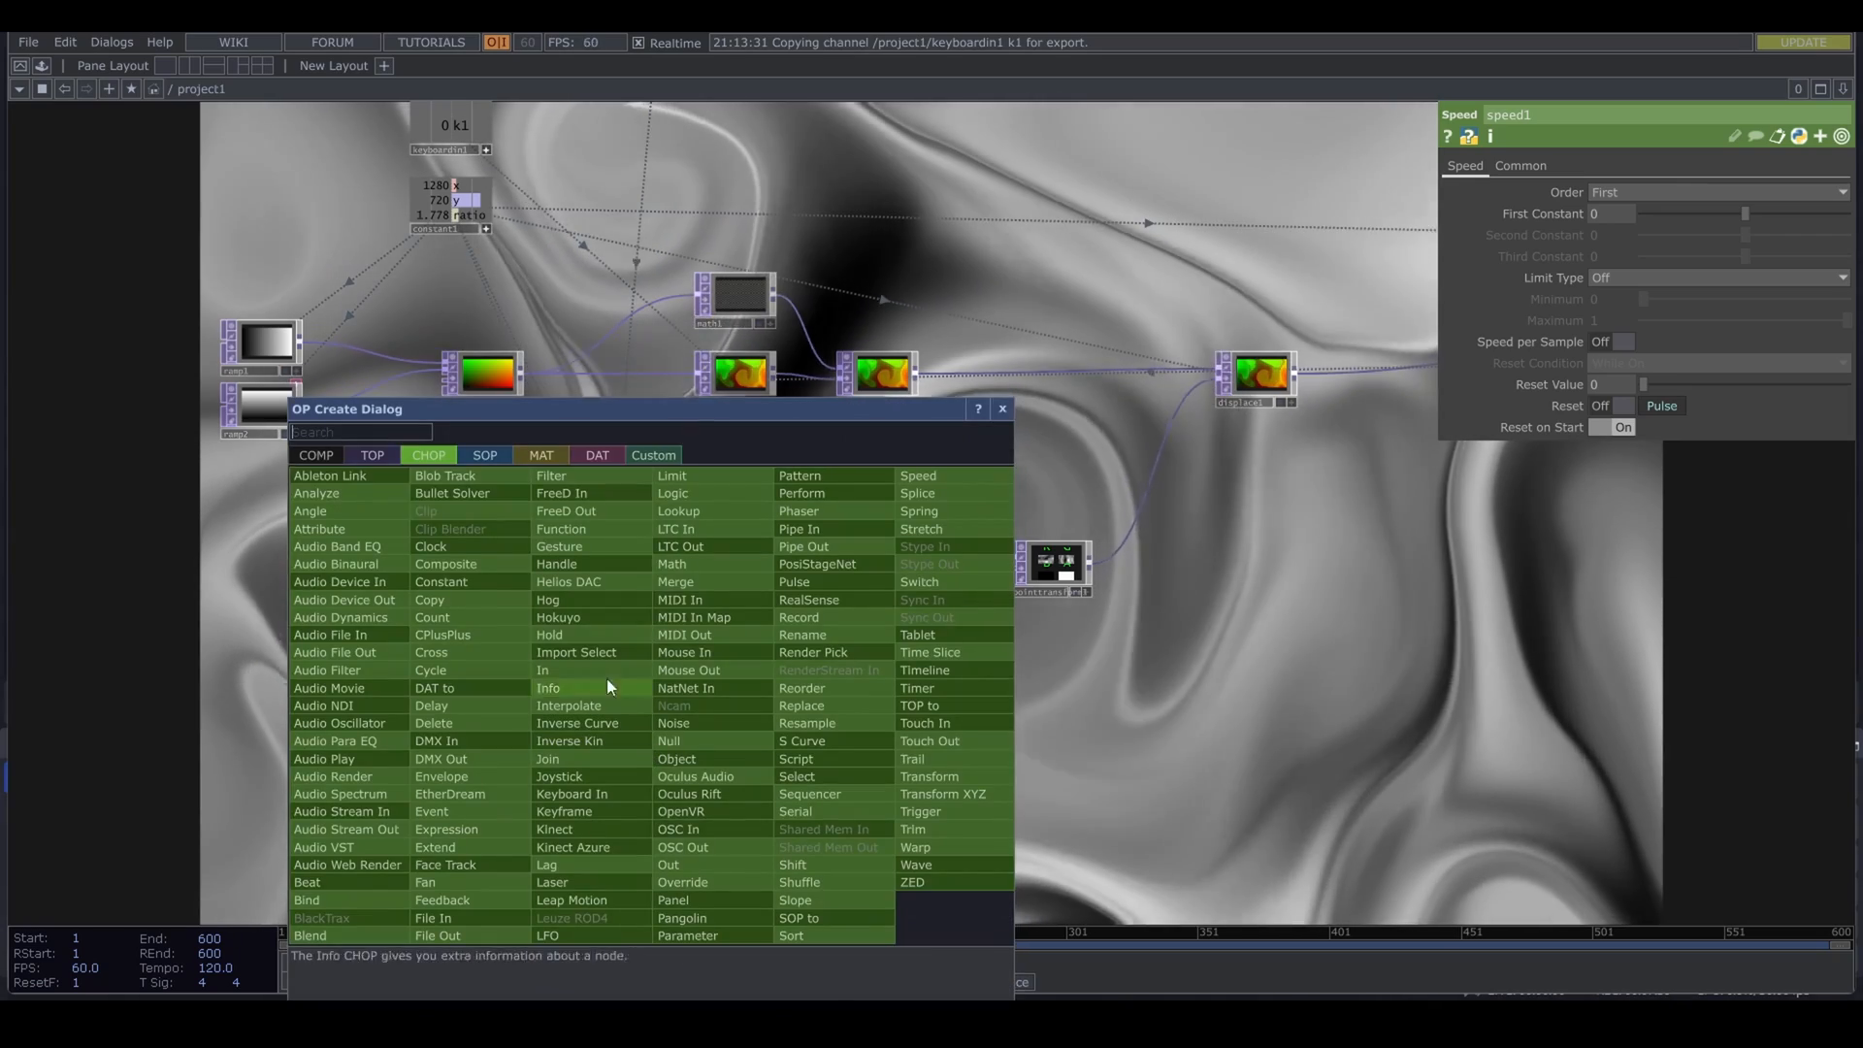
click(383, 455)
text(ra)
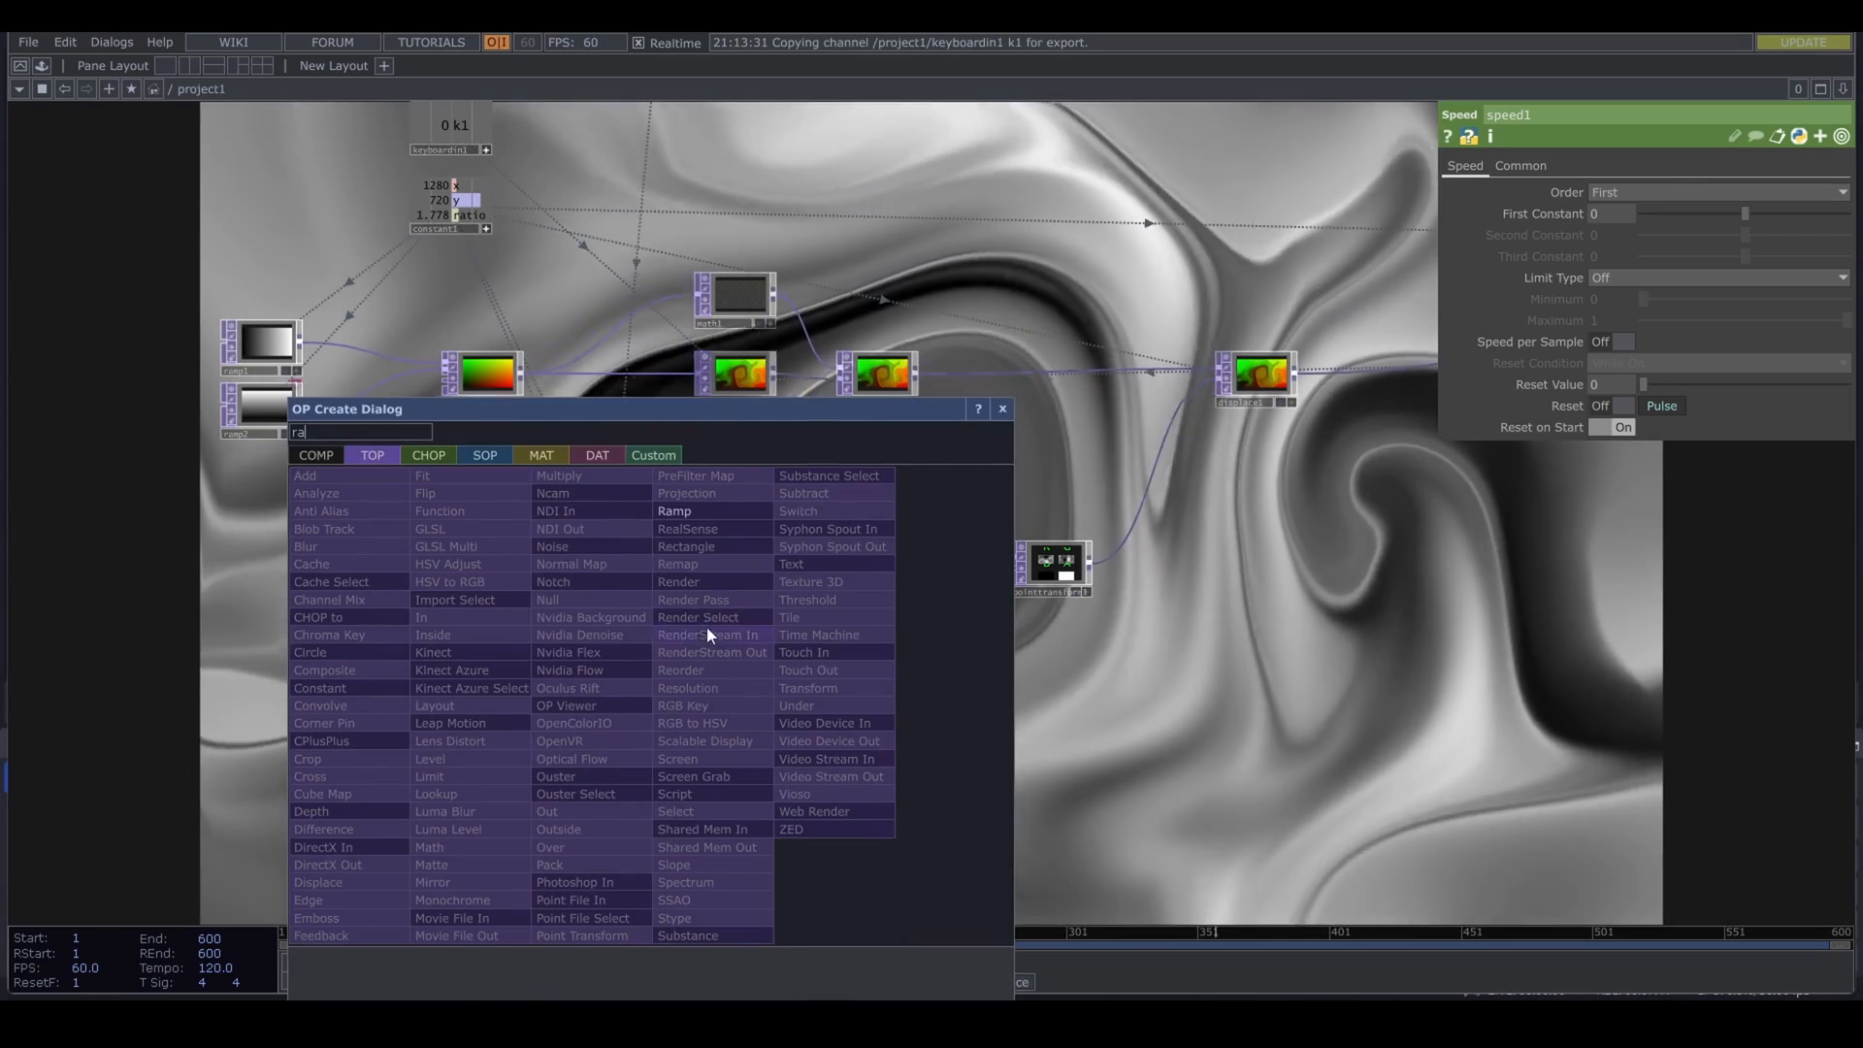
click(240, 468)
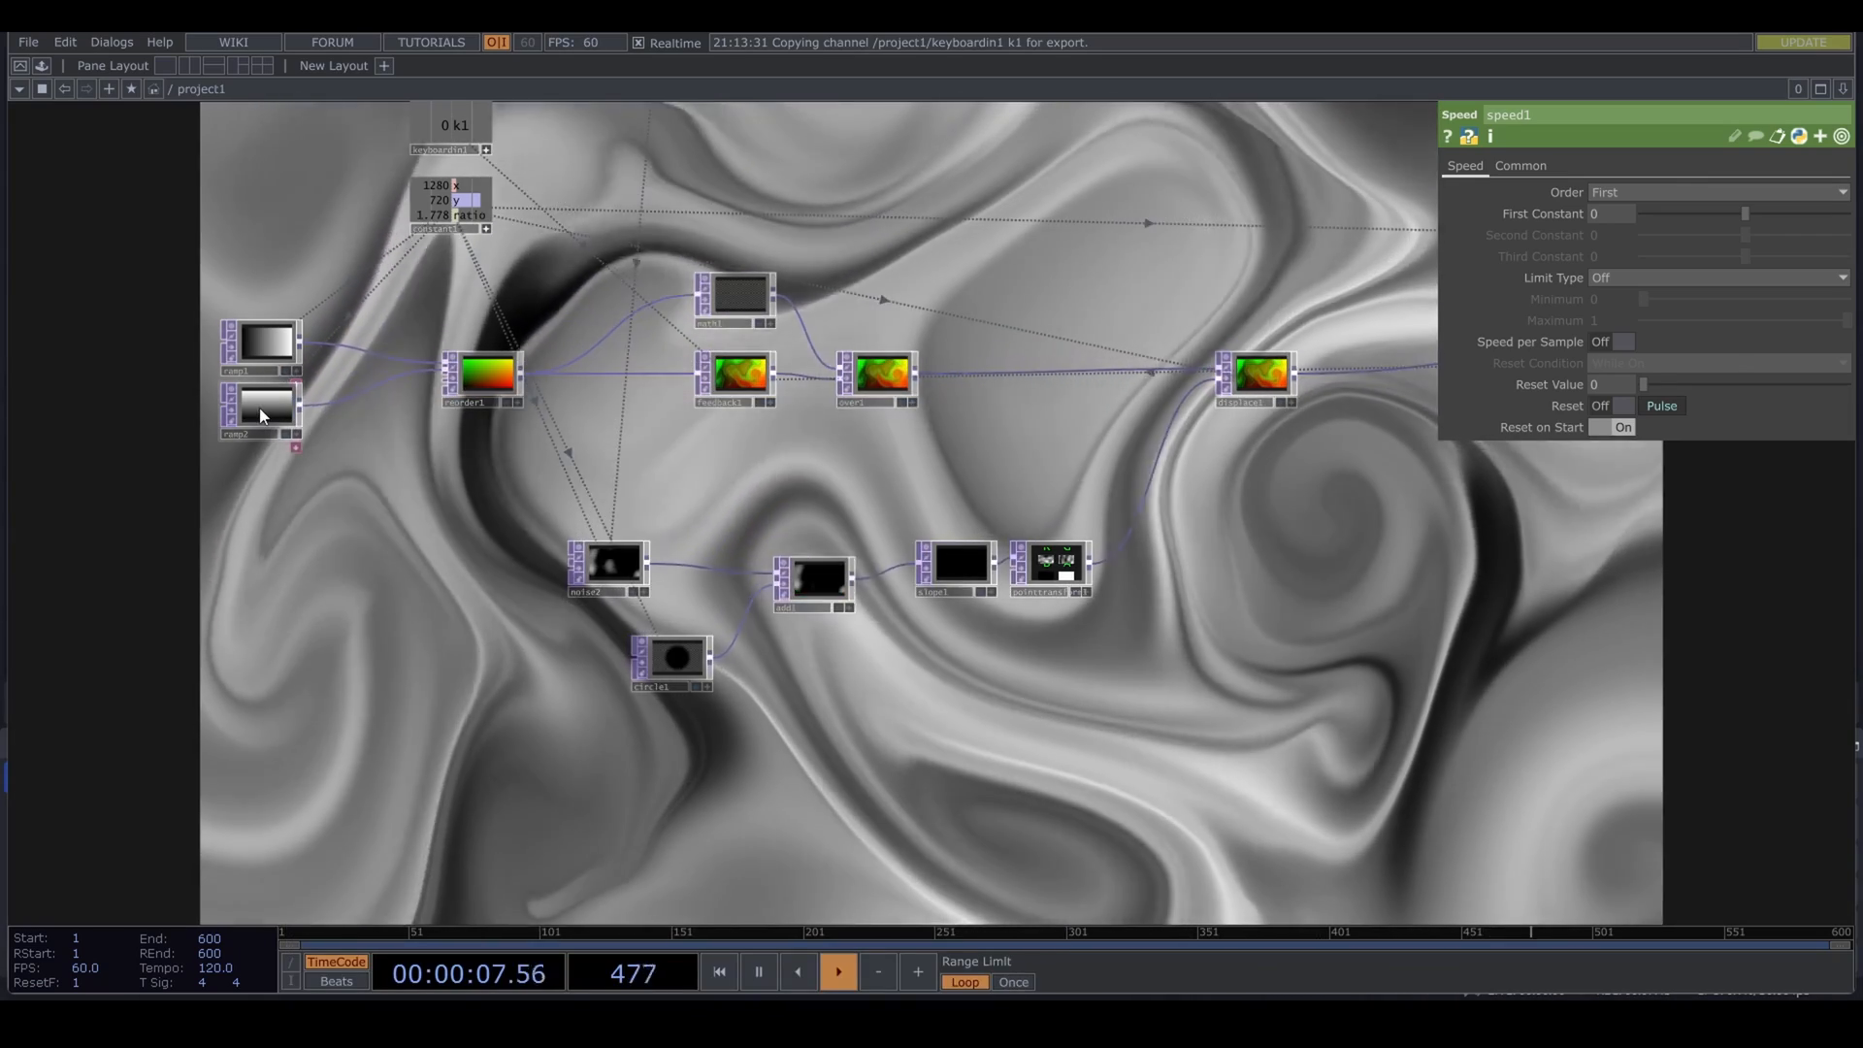
Step: Duplicate the vertical ramp2 TOP and place the copy just below circle1
click(259, 414)
key(ctrl+c)
key(ctrl+v)
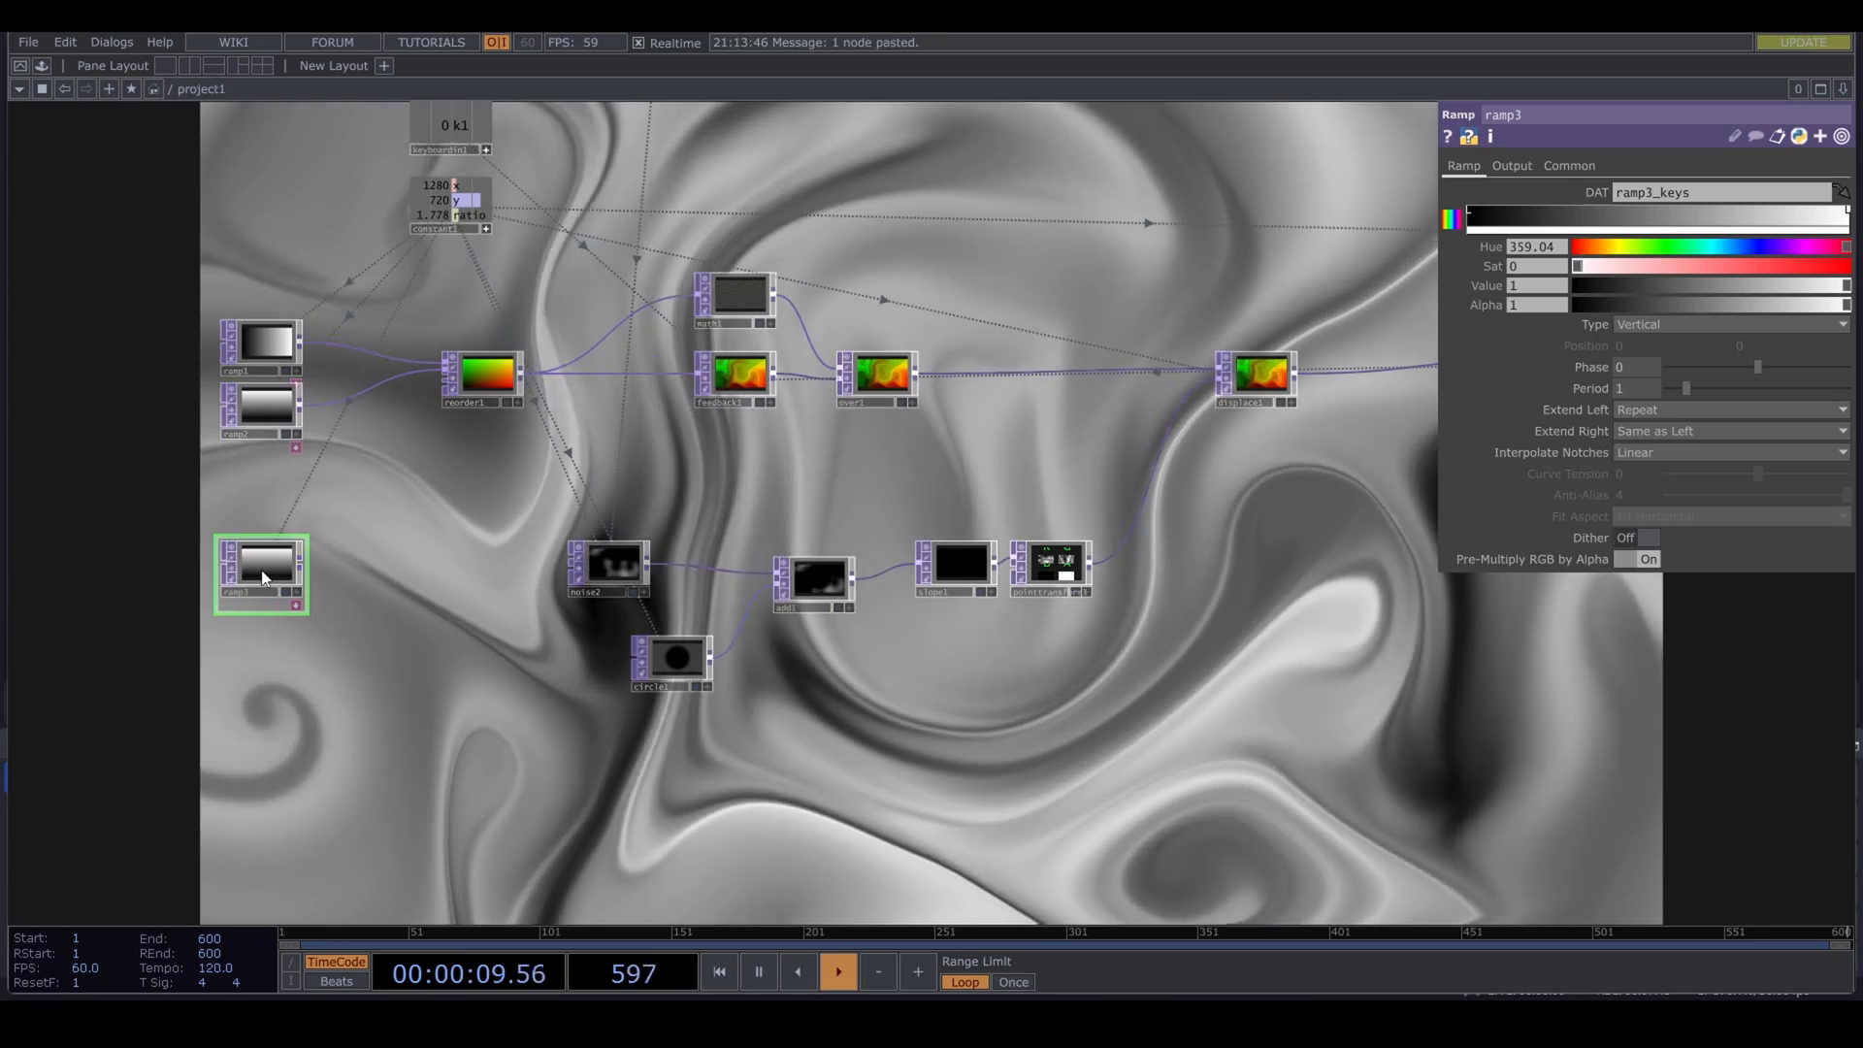
drag(262, 573, 669, 749)
scroll(670, 749, up, 5)
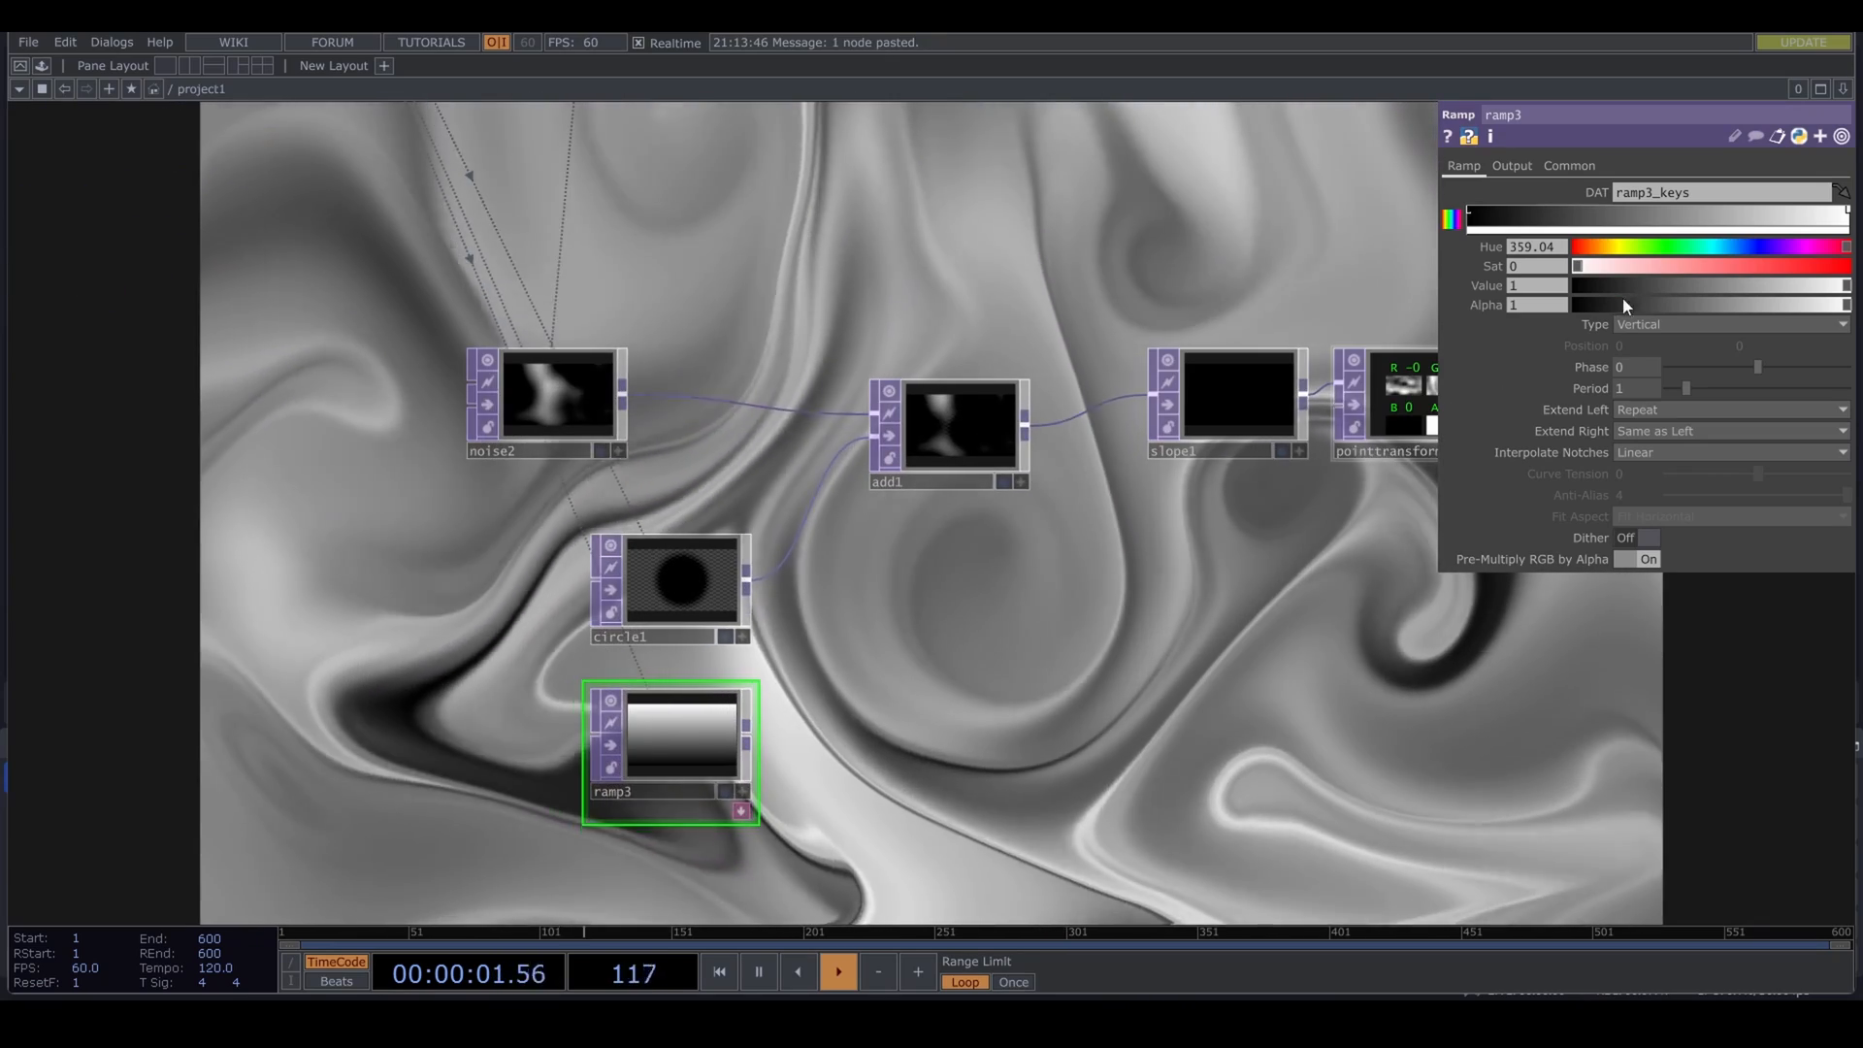
Step: Set ramp3's type to Circular and move its black key to about the middle of the gradient
click(1649, 328)
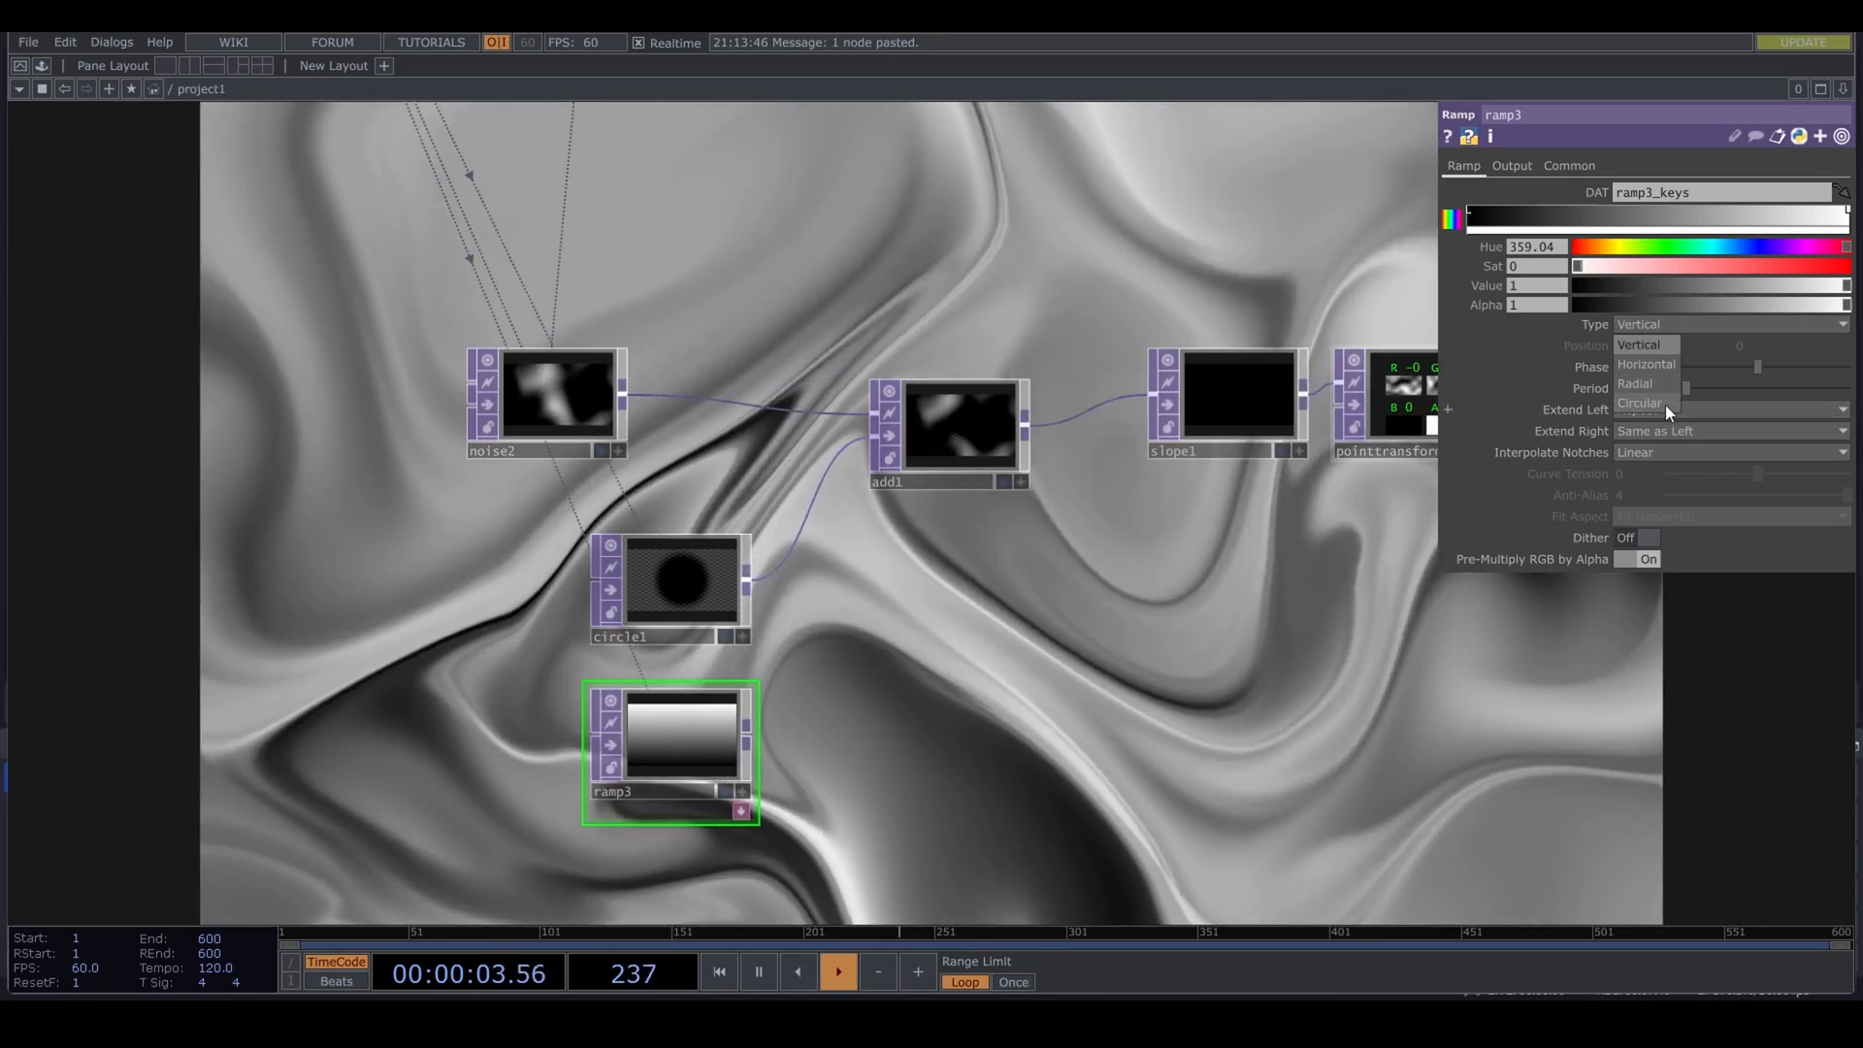
click(1665, 404)
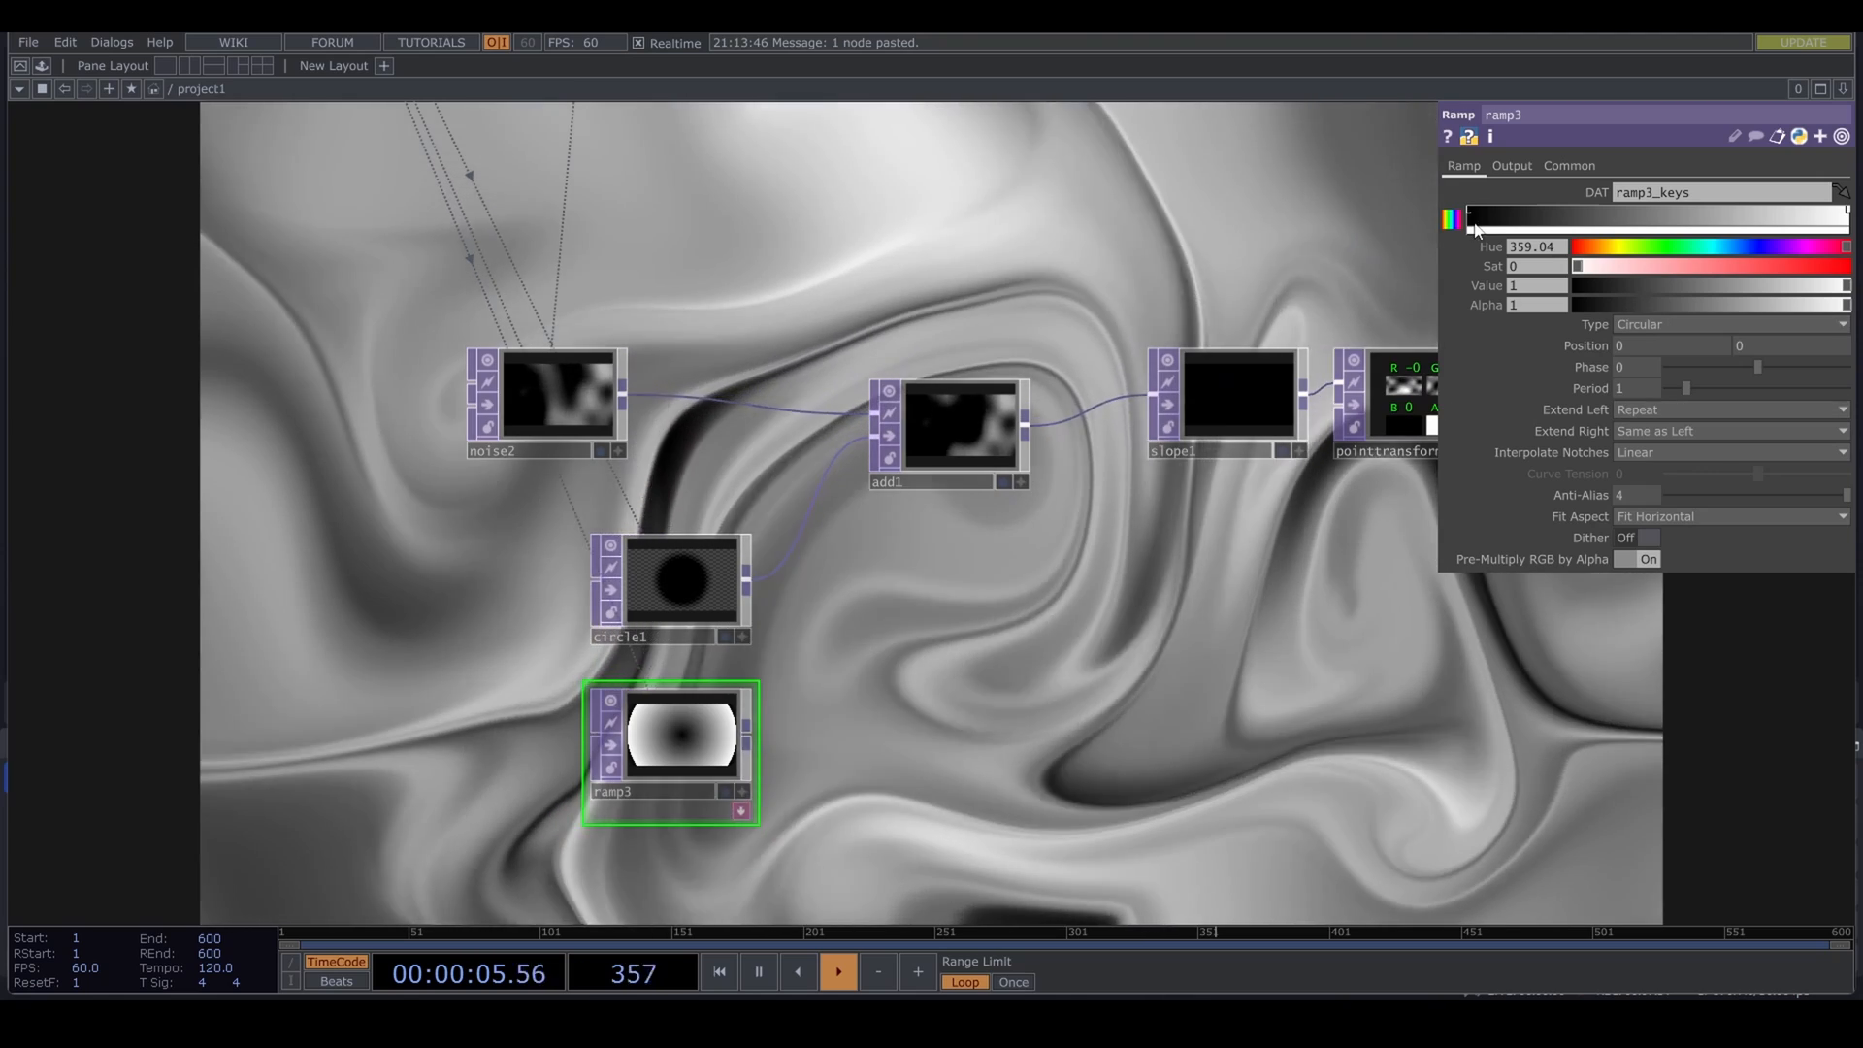
drag(1471, 215, 1672, 212)
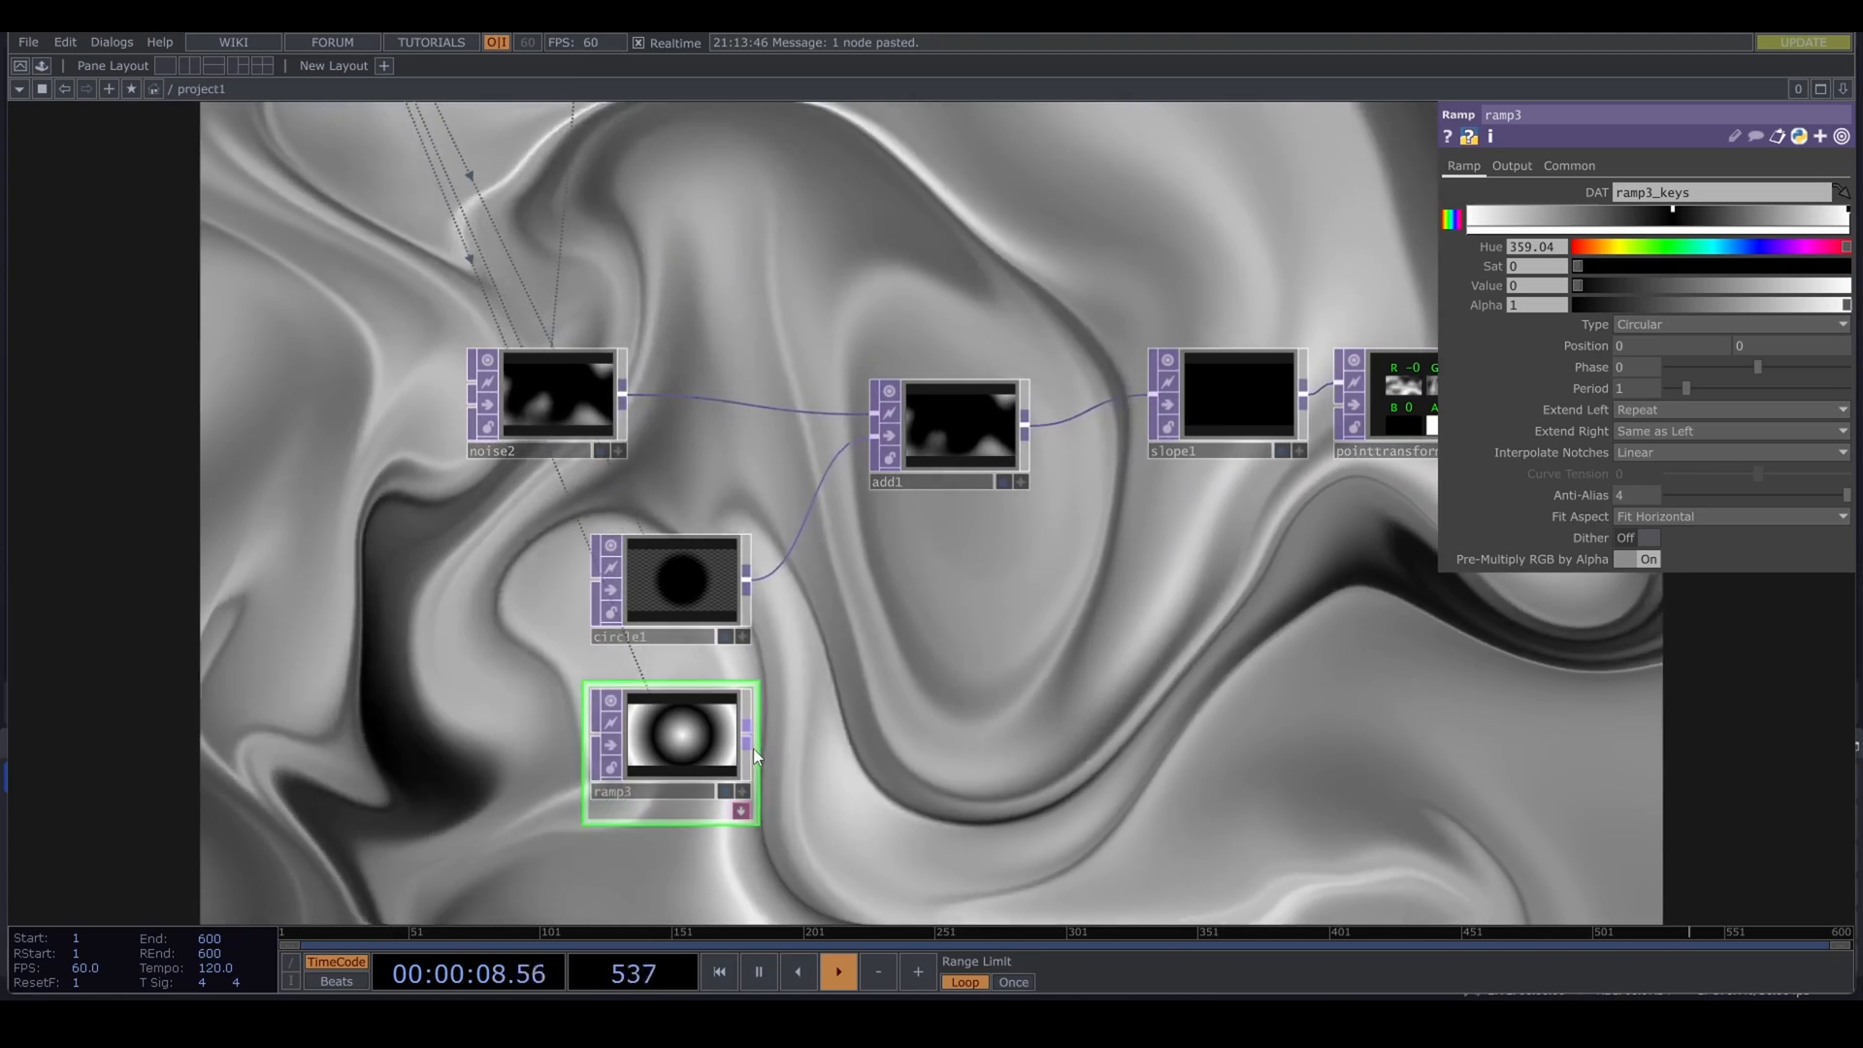
Step: Feed ramp3 into add1 in place of circle1 and set ramp3's notch interpolation to Ease-in, Ease-out
drag(753, 748, 800, 533)
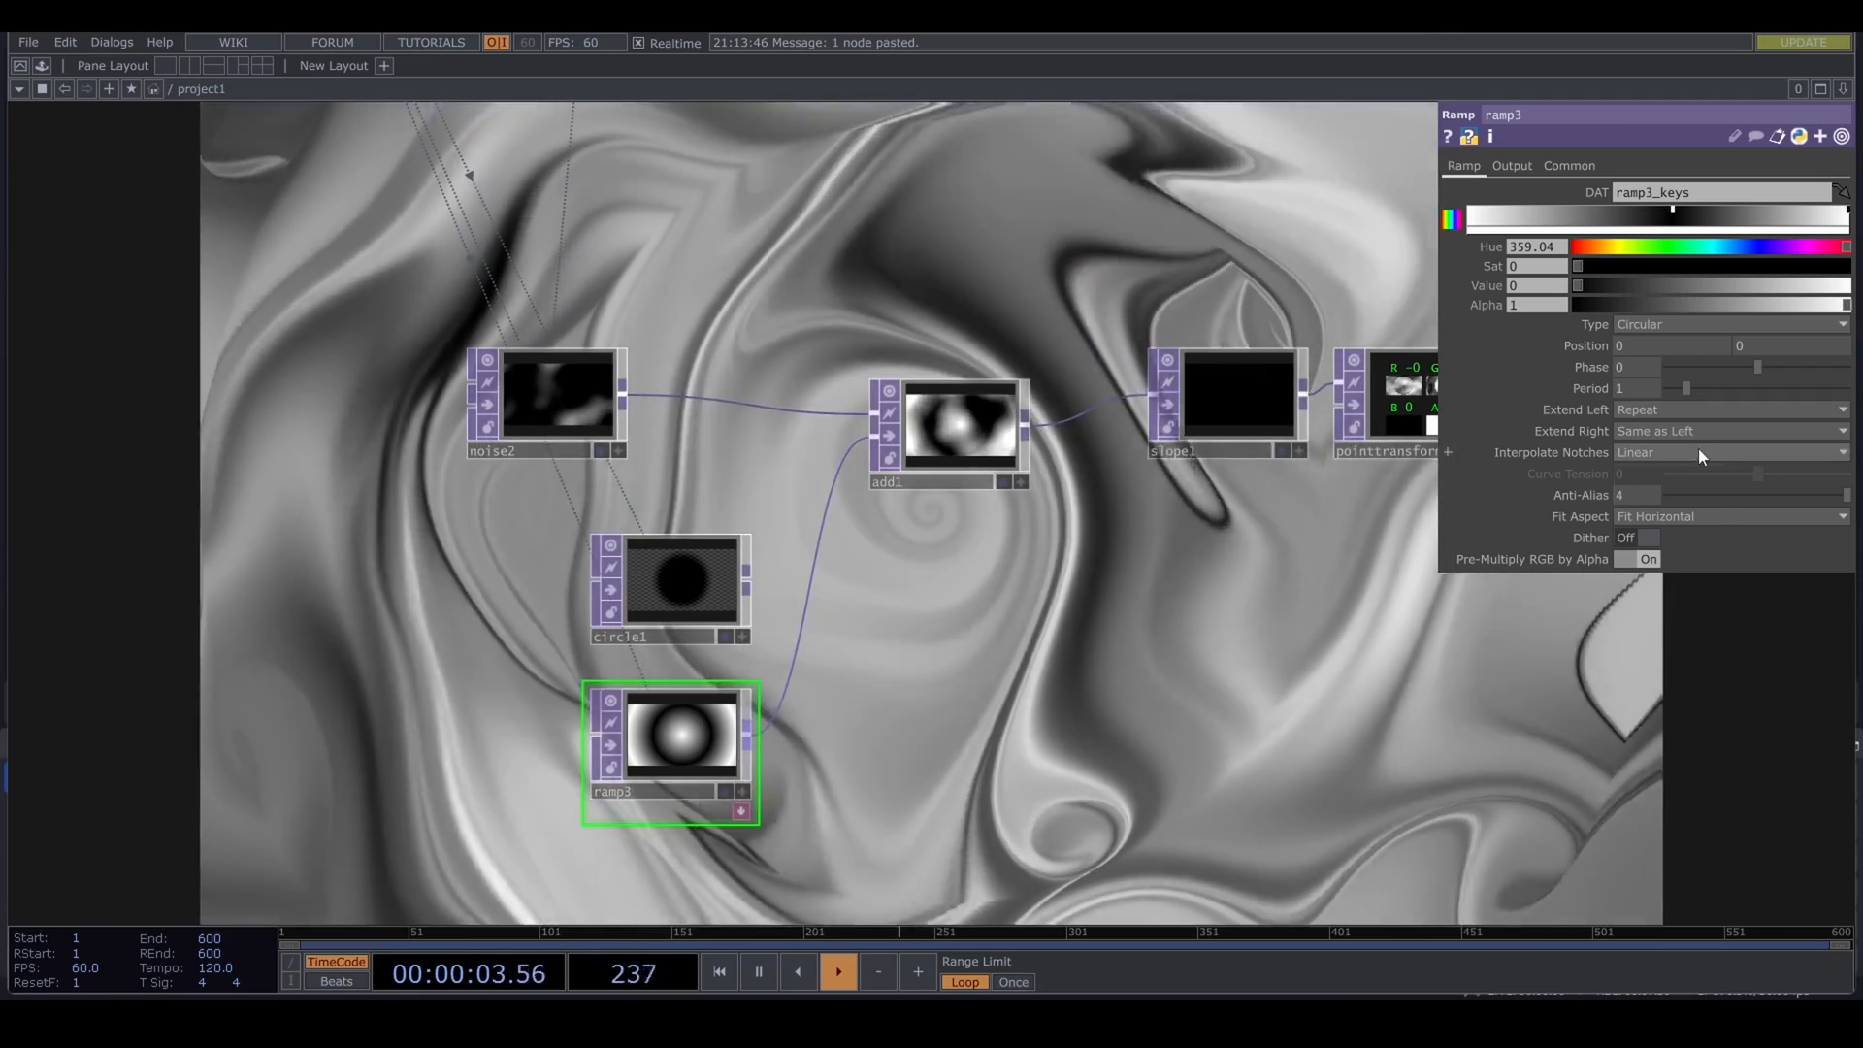
click(1698, 450)
click(1669, 511)
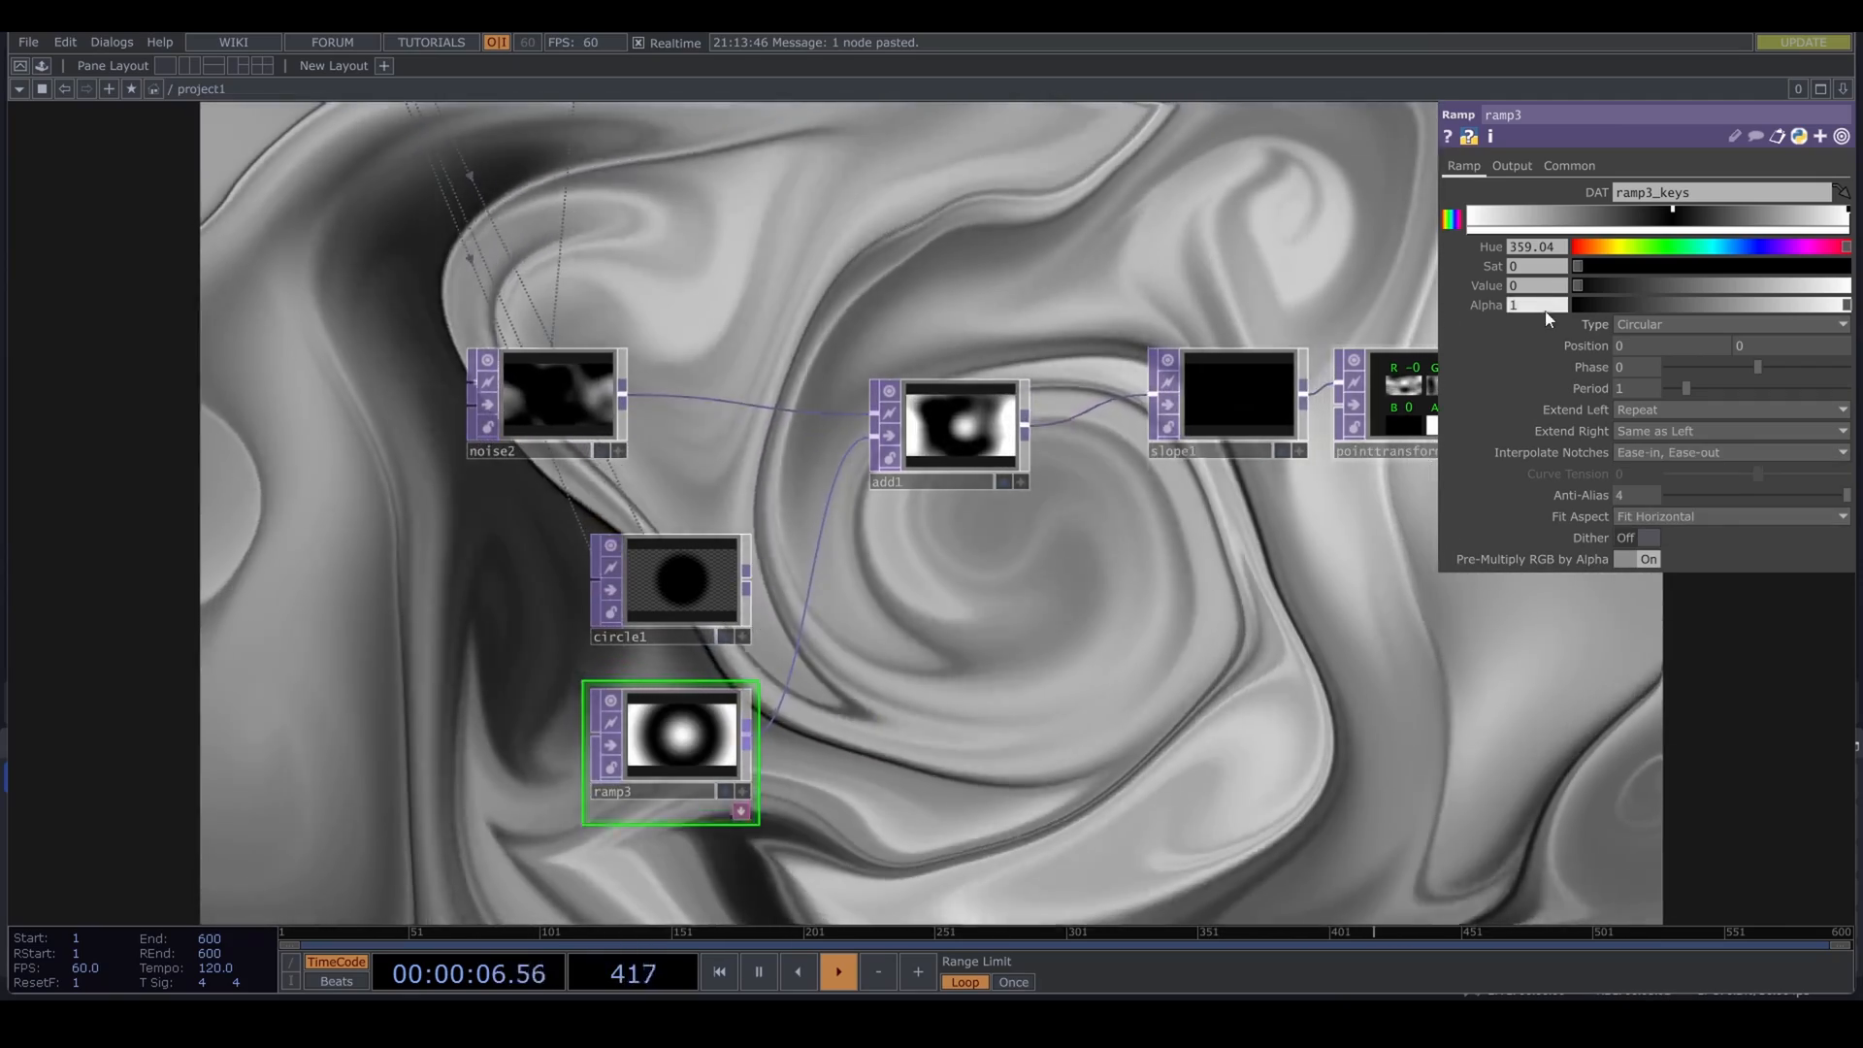
Step: Set the value of ramp3's white end key to 0.5
mouse_move(1537, 283)
middle_down()
mouse_move(1486, 289)
mouse_move(1523, 289)
mouse_move(1504, 289)
middle_up()
click(1846, 214)
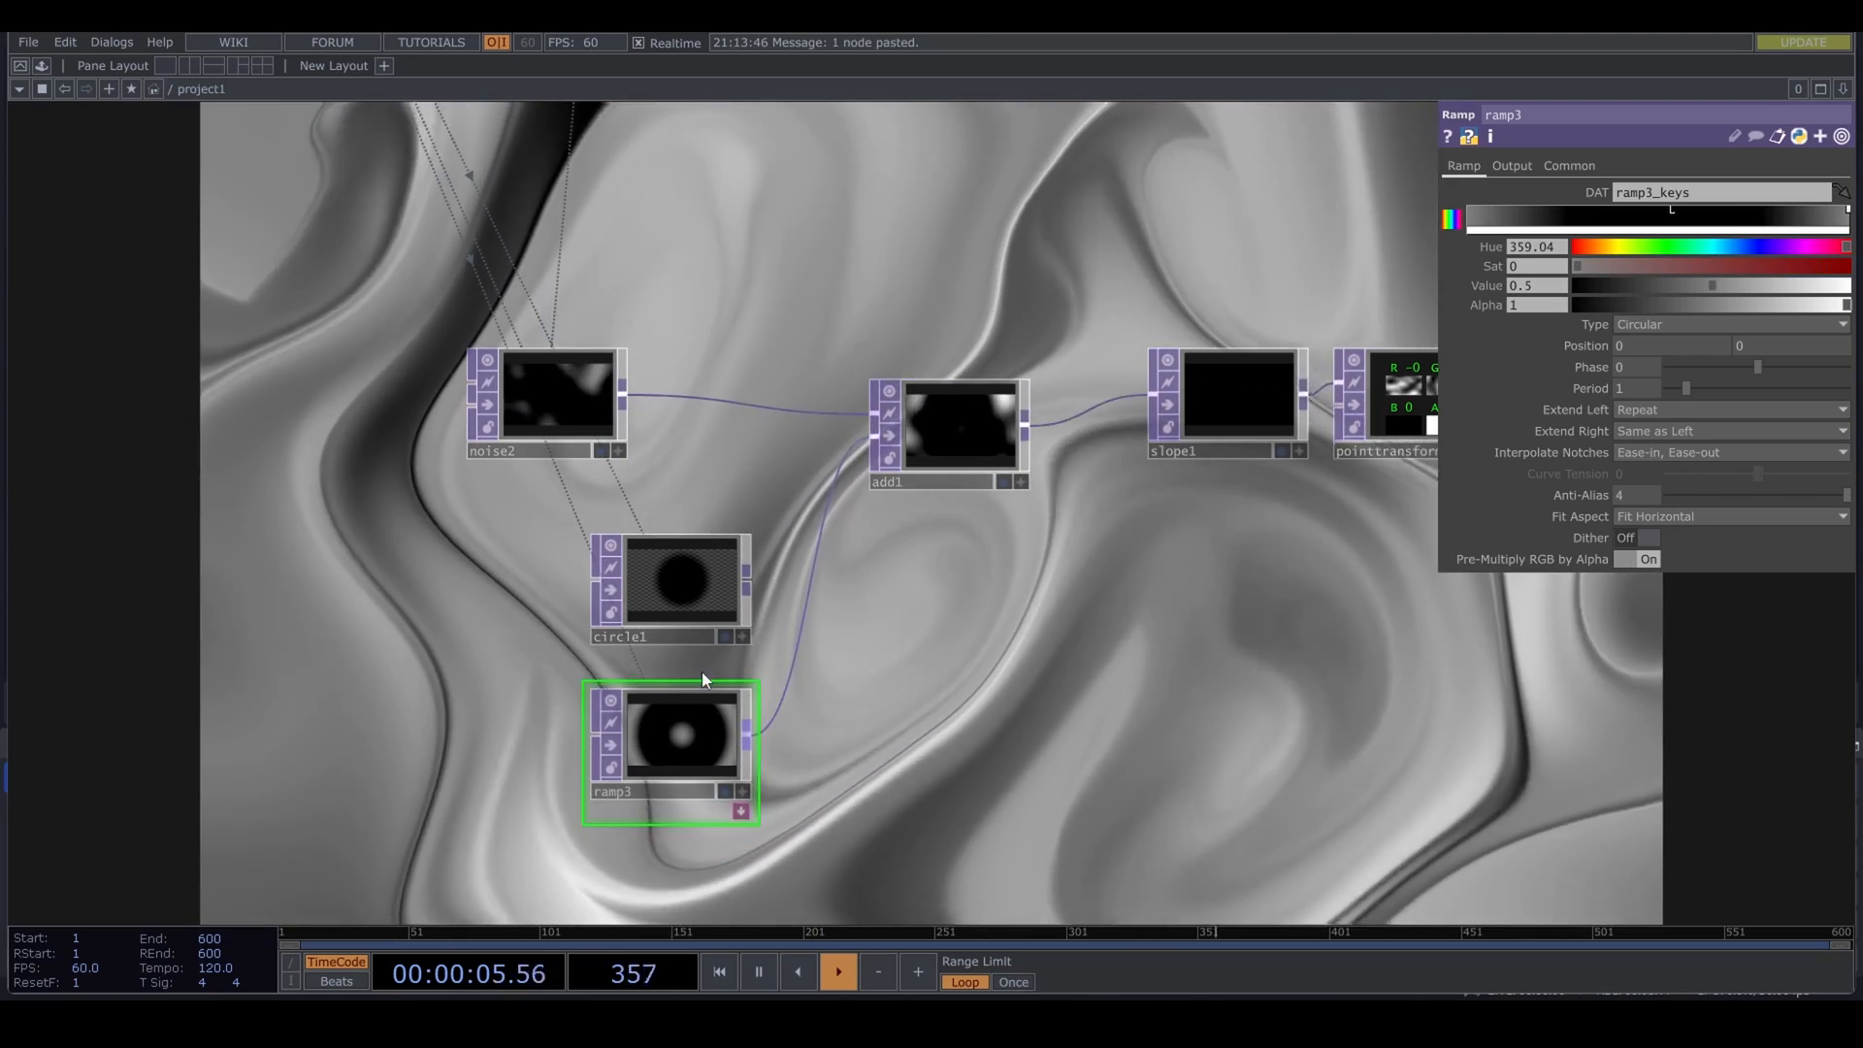
scroll(679, 747, up, 5)
scroll(665, 760, down, 4)
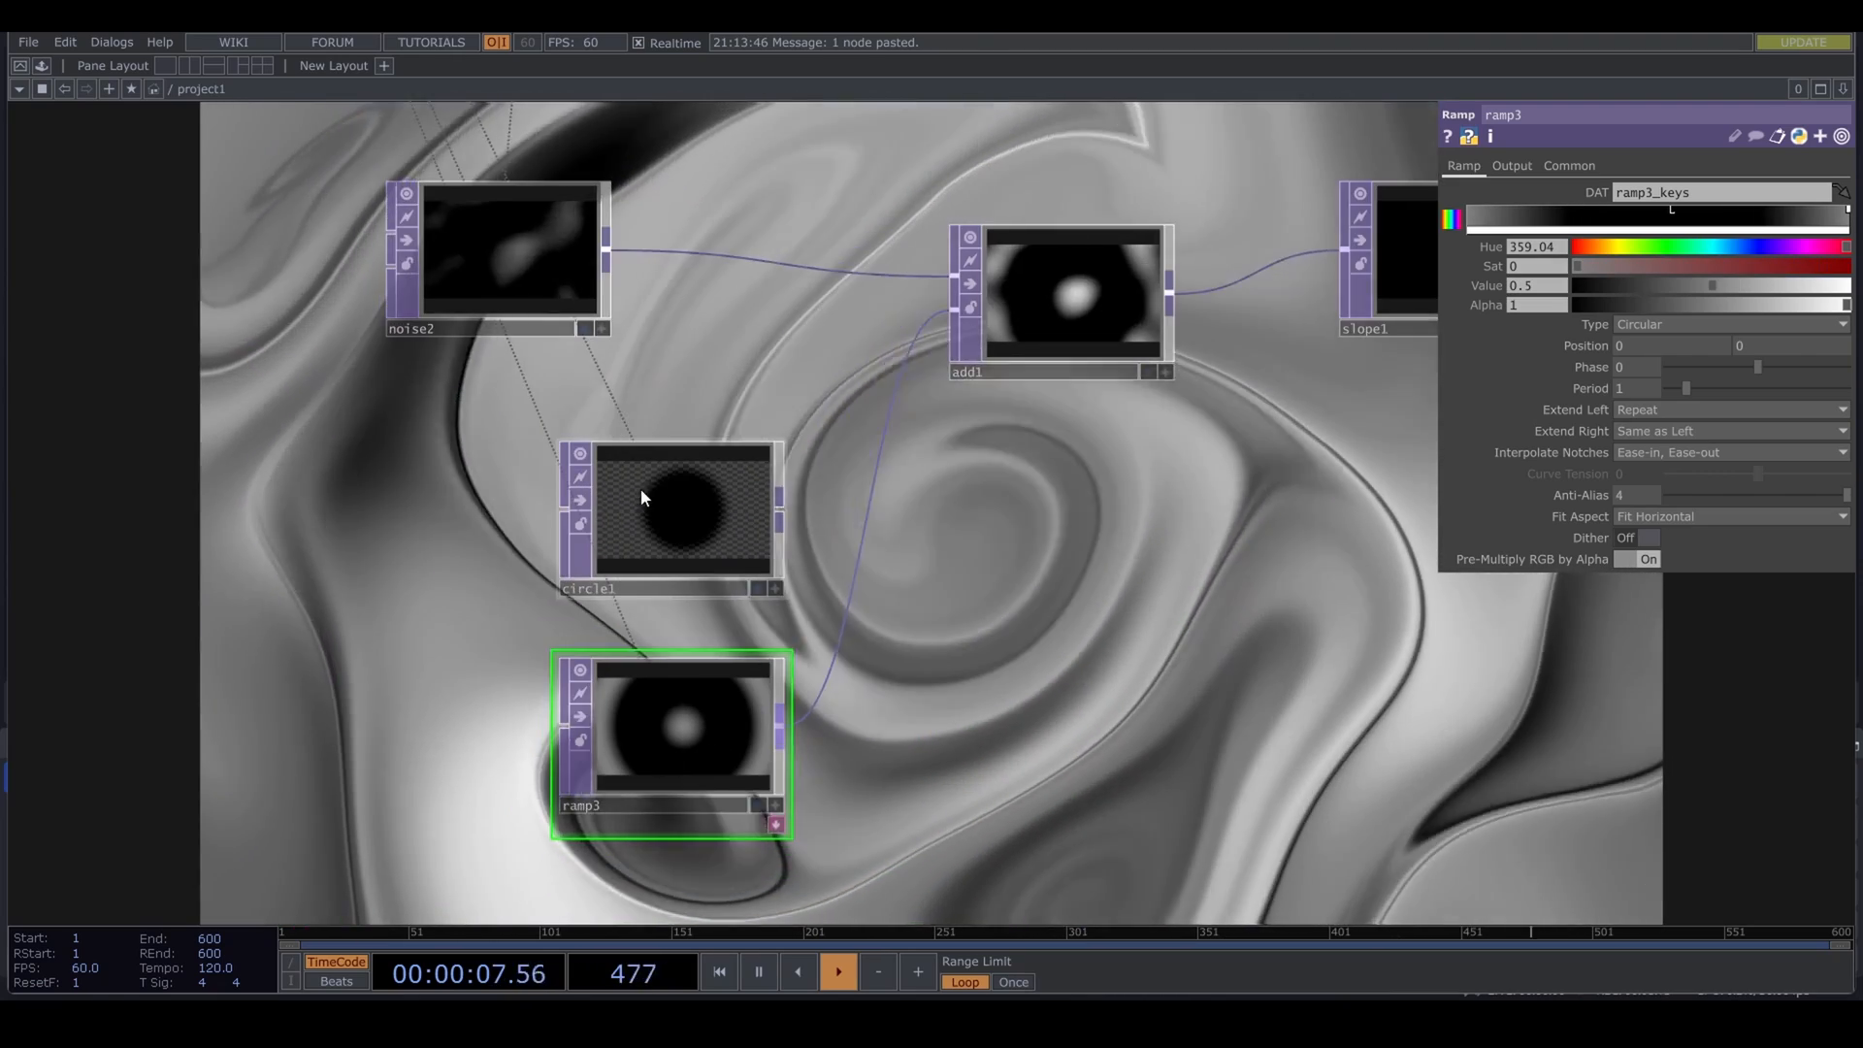
Step: Delete the disconnected circle1 node and select ramp3
click(671, 506)
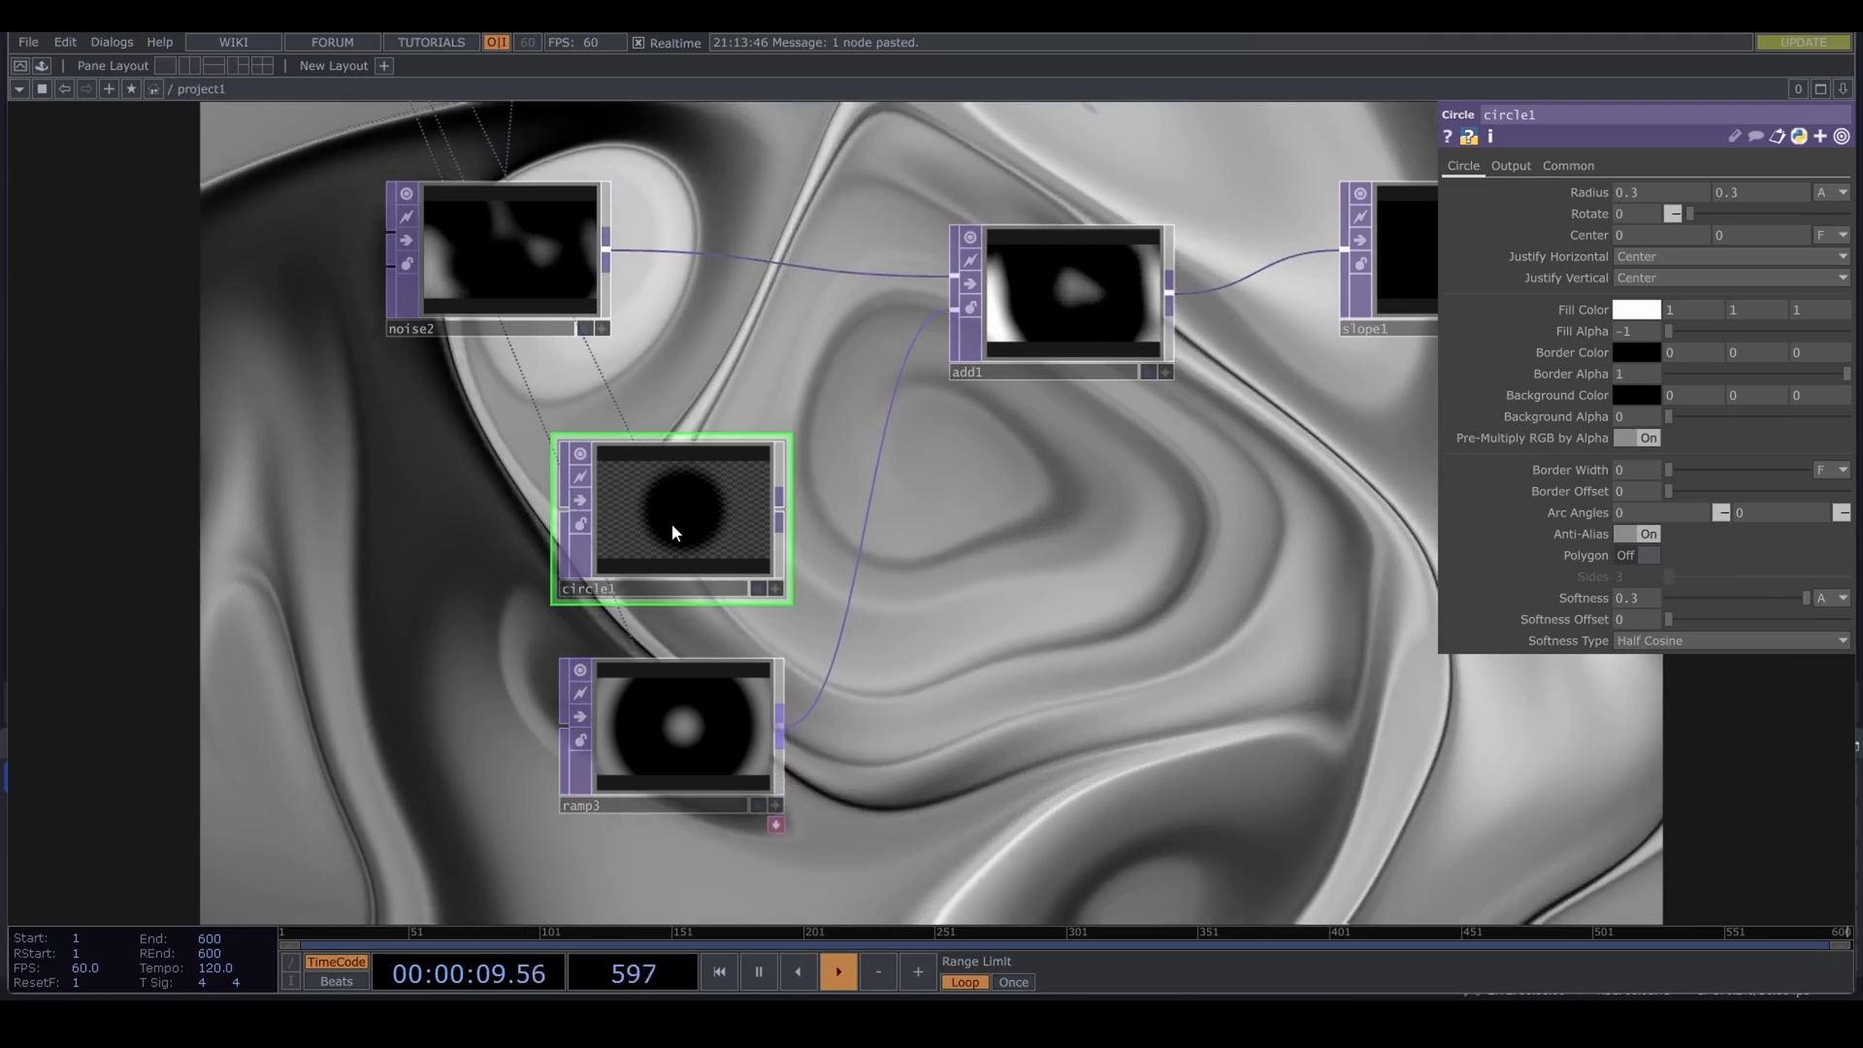
key(Delete)
click(703, 697)
Step: Add a second channel named s2 with a value of 0.05 to constant2
scroll(680, 582, down, 5)
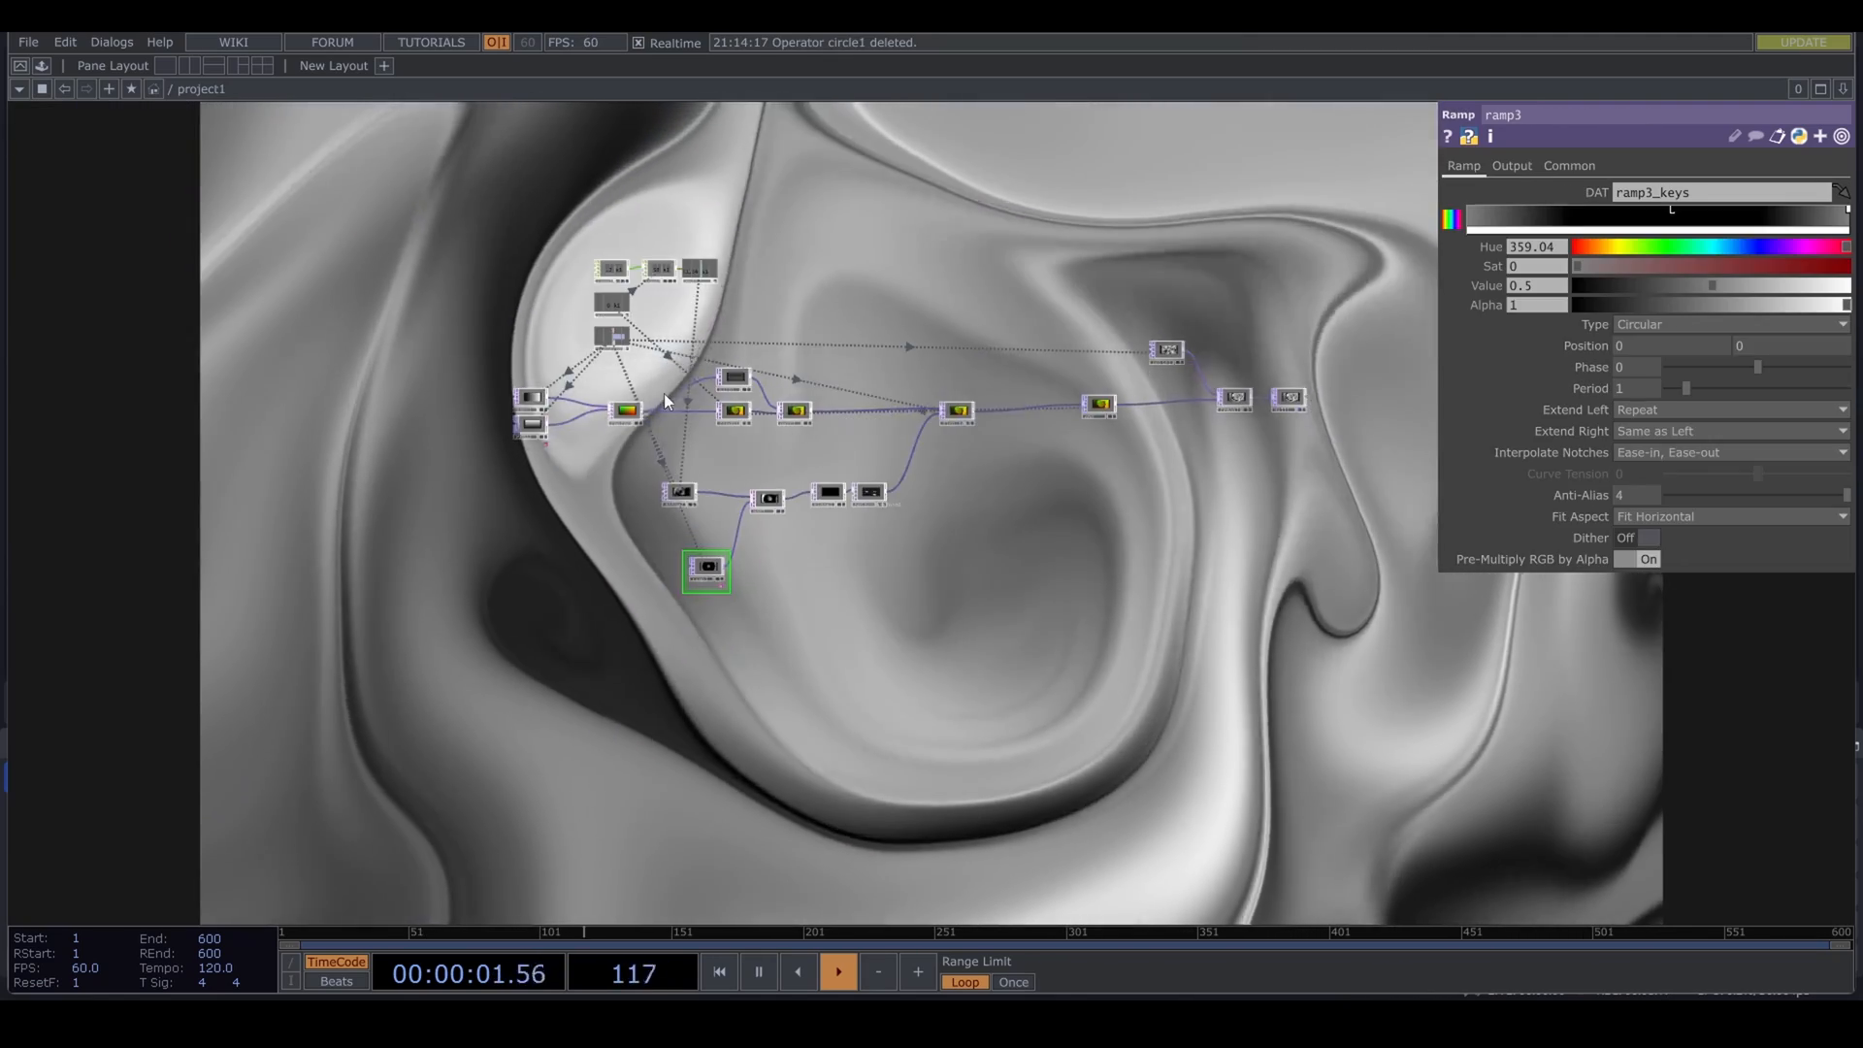
scroll(663, 393, up, 5)
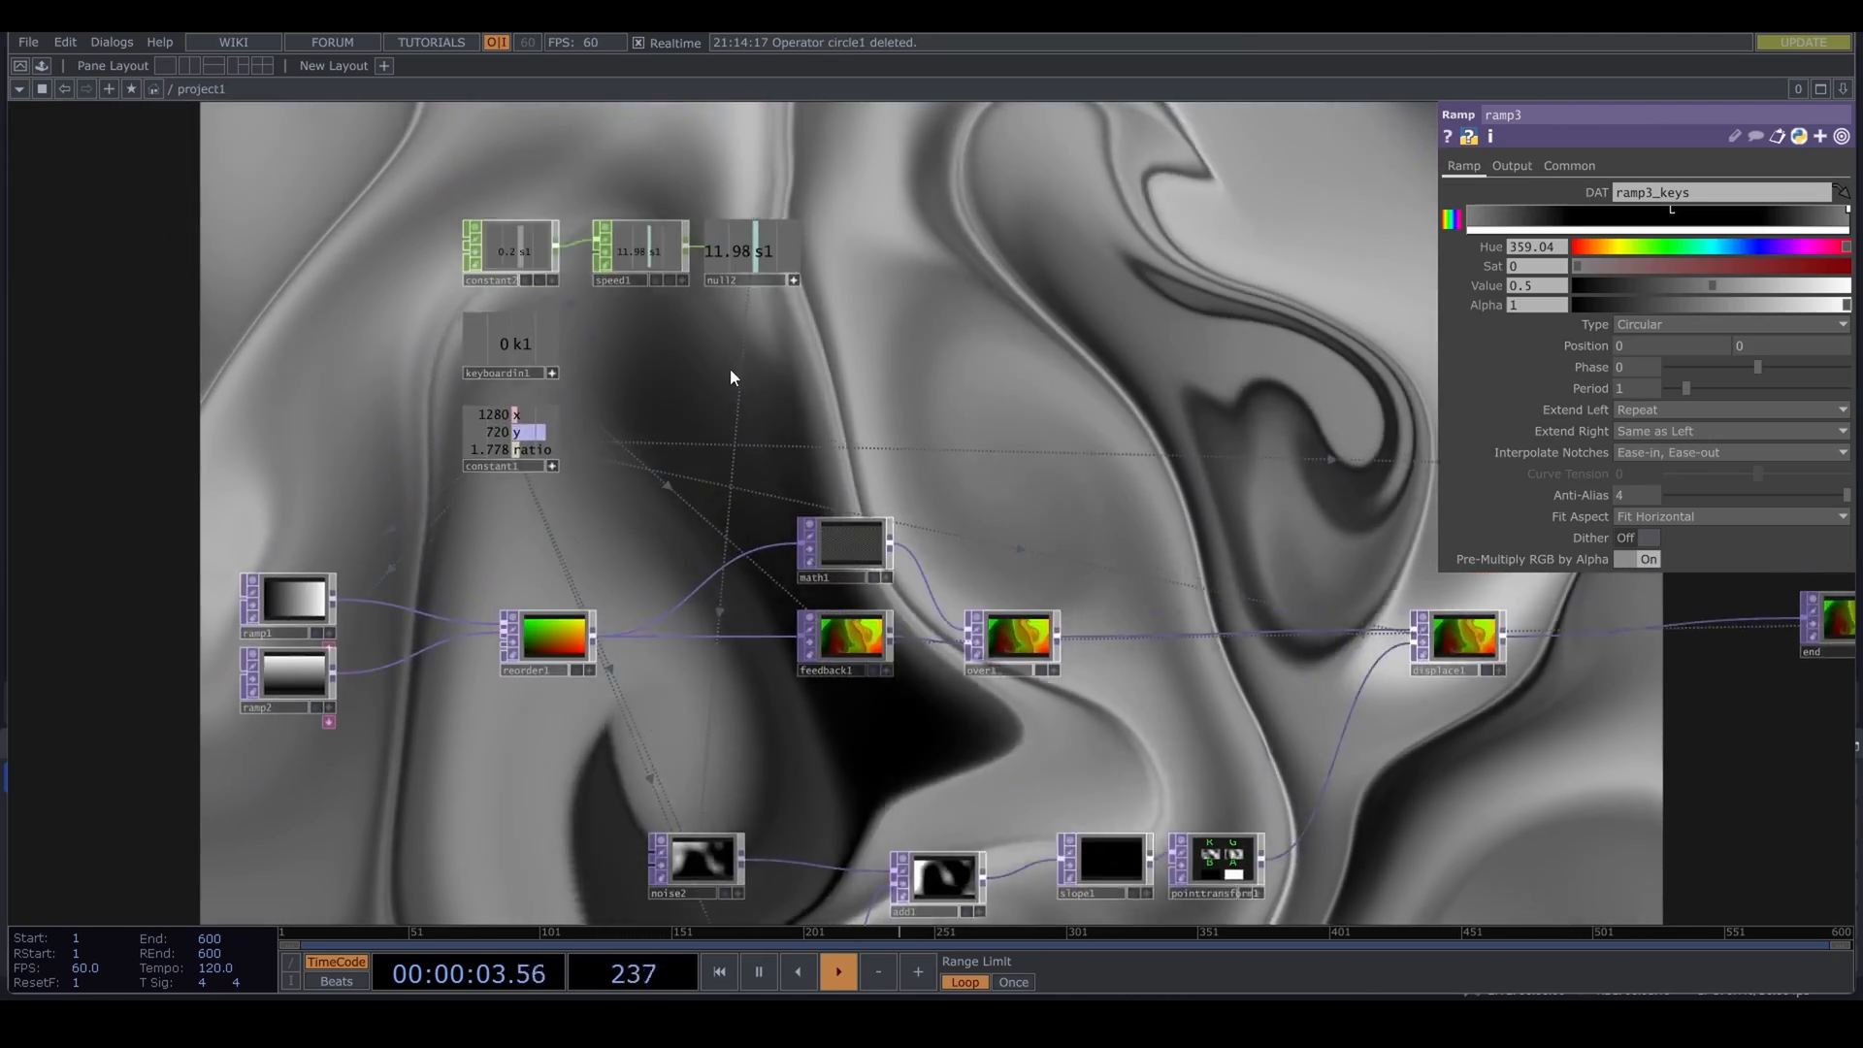
scroll(729, 376, down, 3)
click(621, 310)
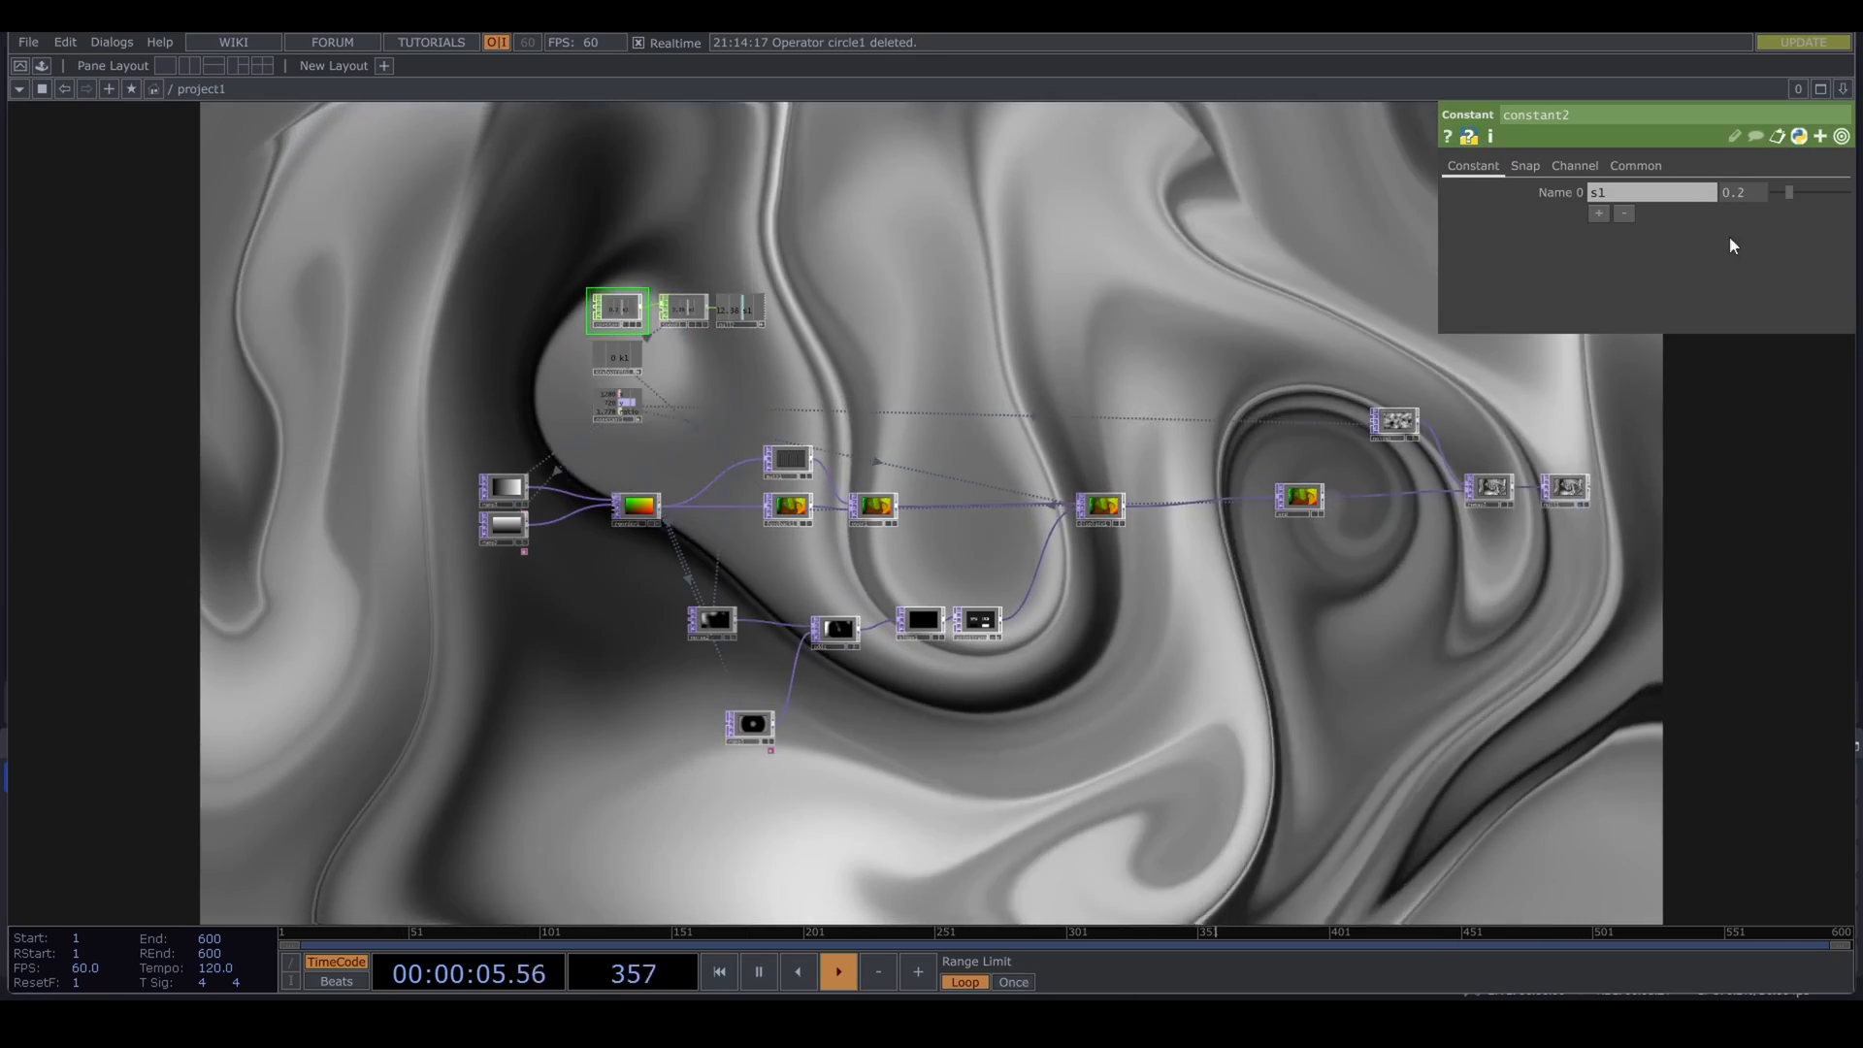
click(1601, 216)
drag(1634, 218, 1484, 213)
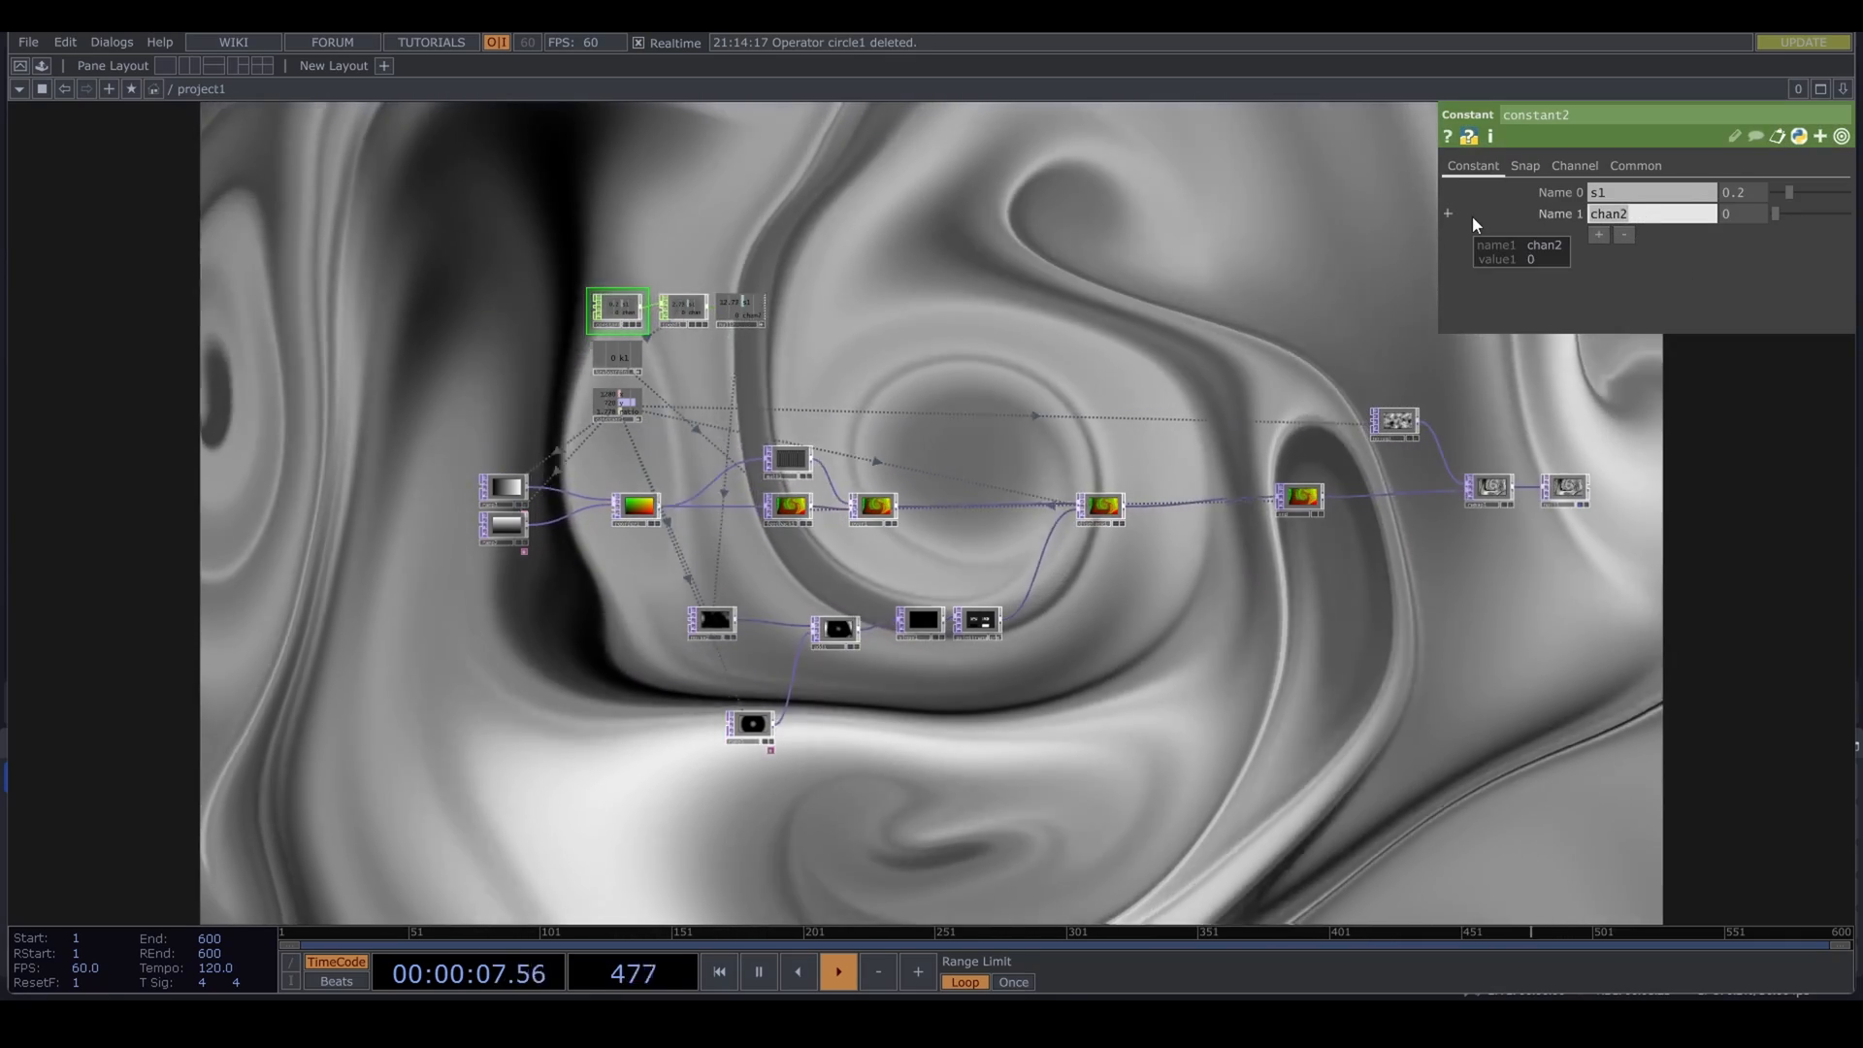
text(s2)
key(Return)
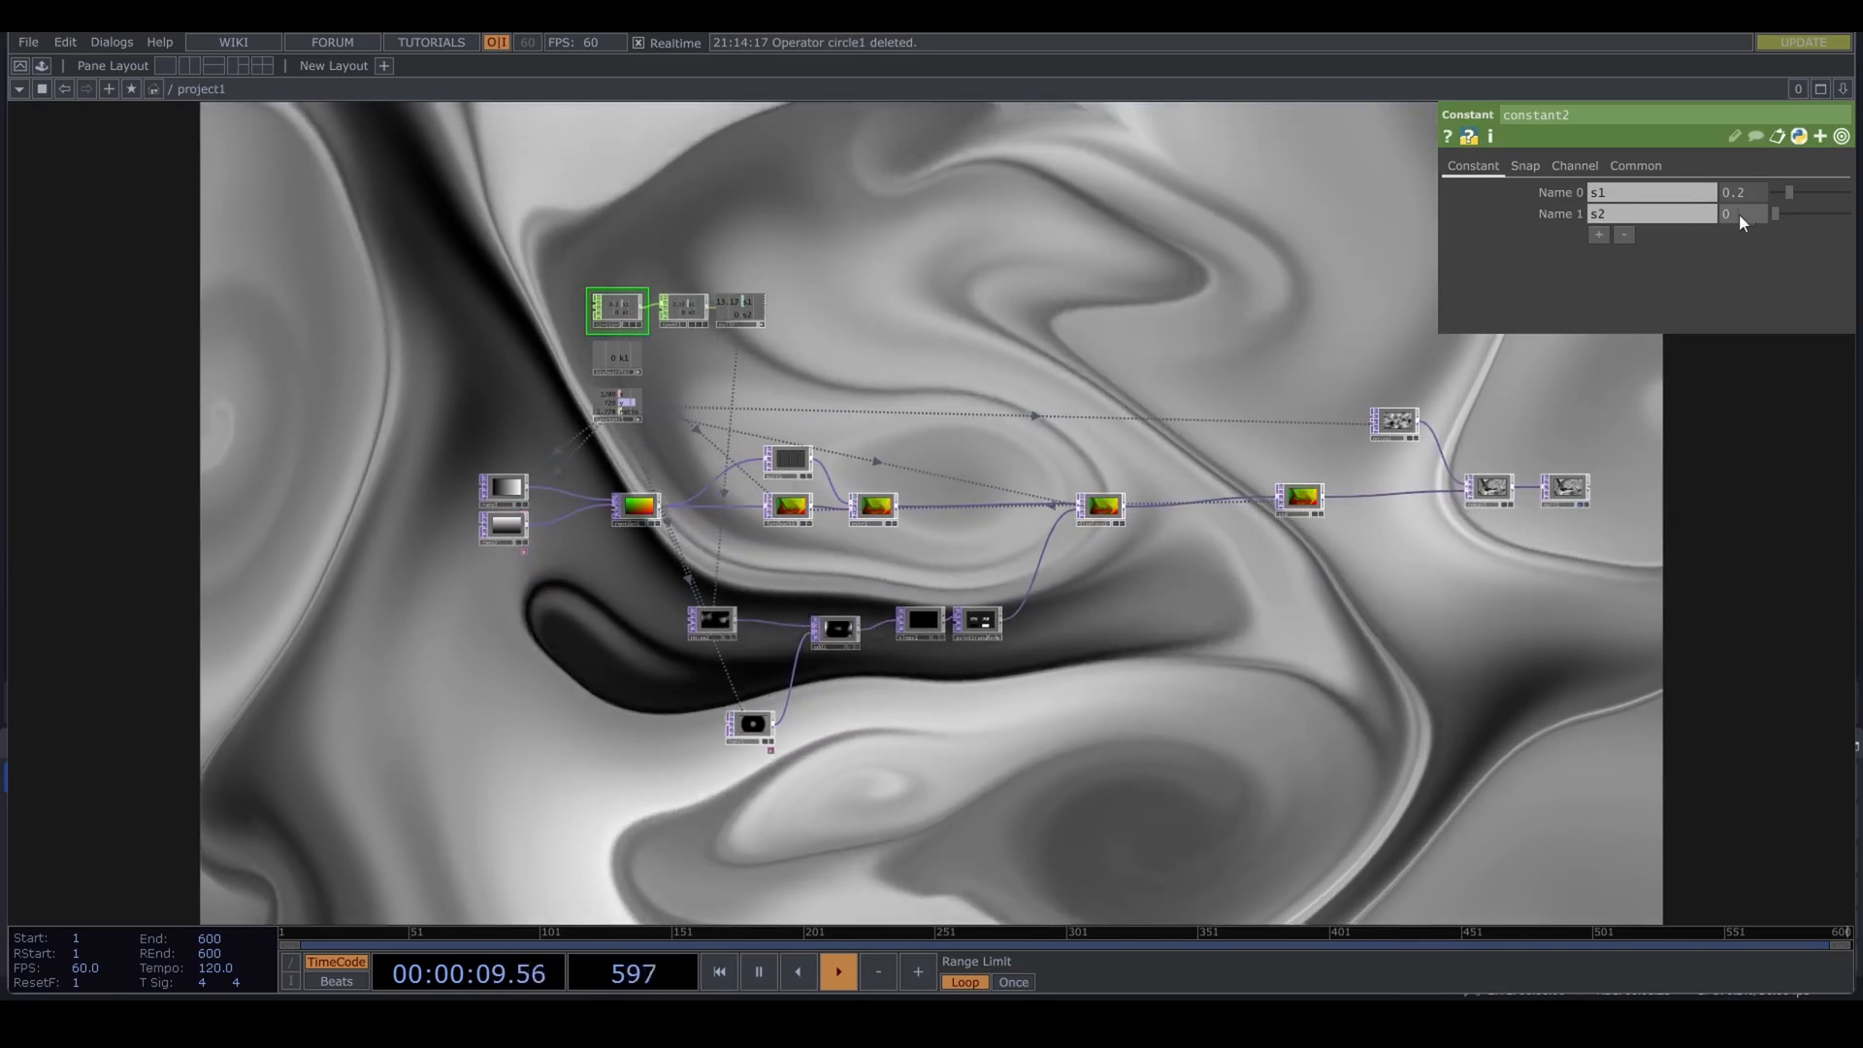
middle_click(1738, 213)
middle_drag(1738, 208, 1768, 233)
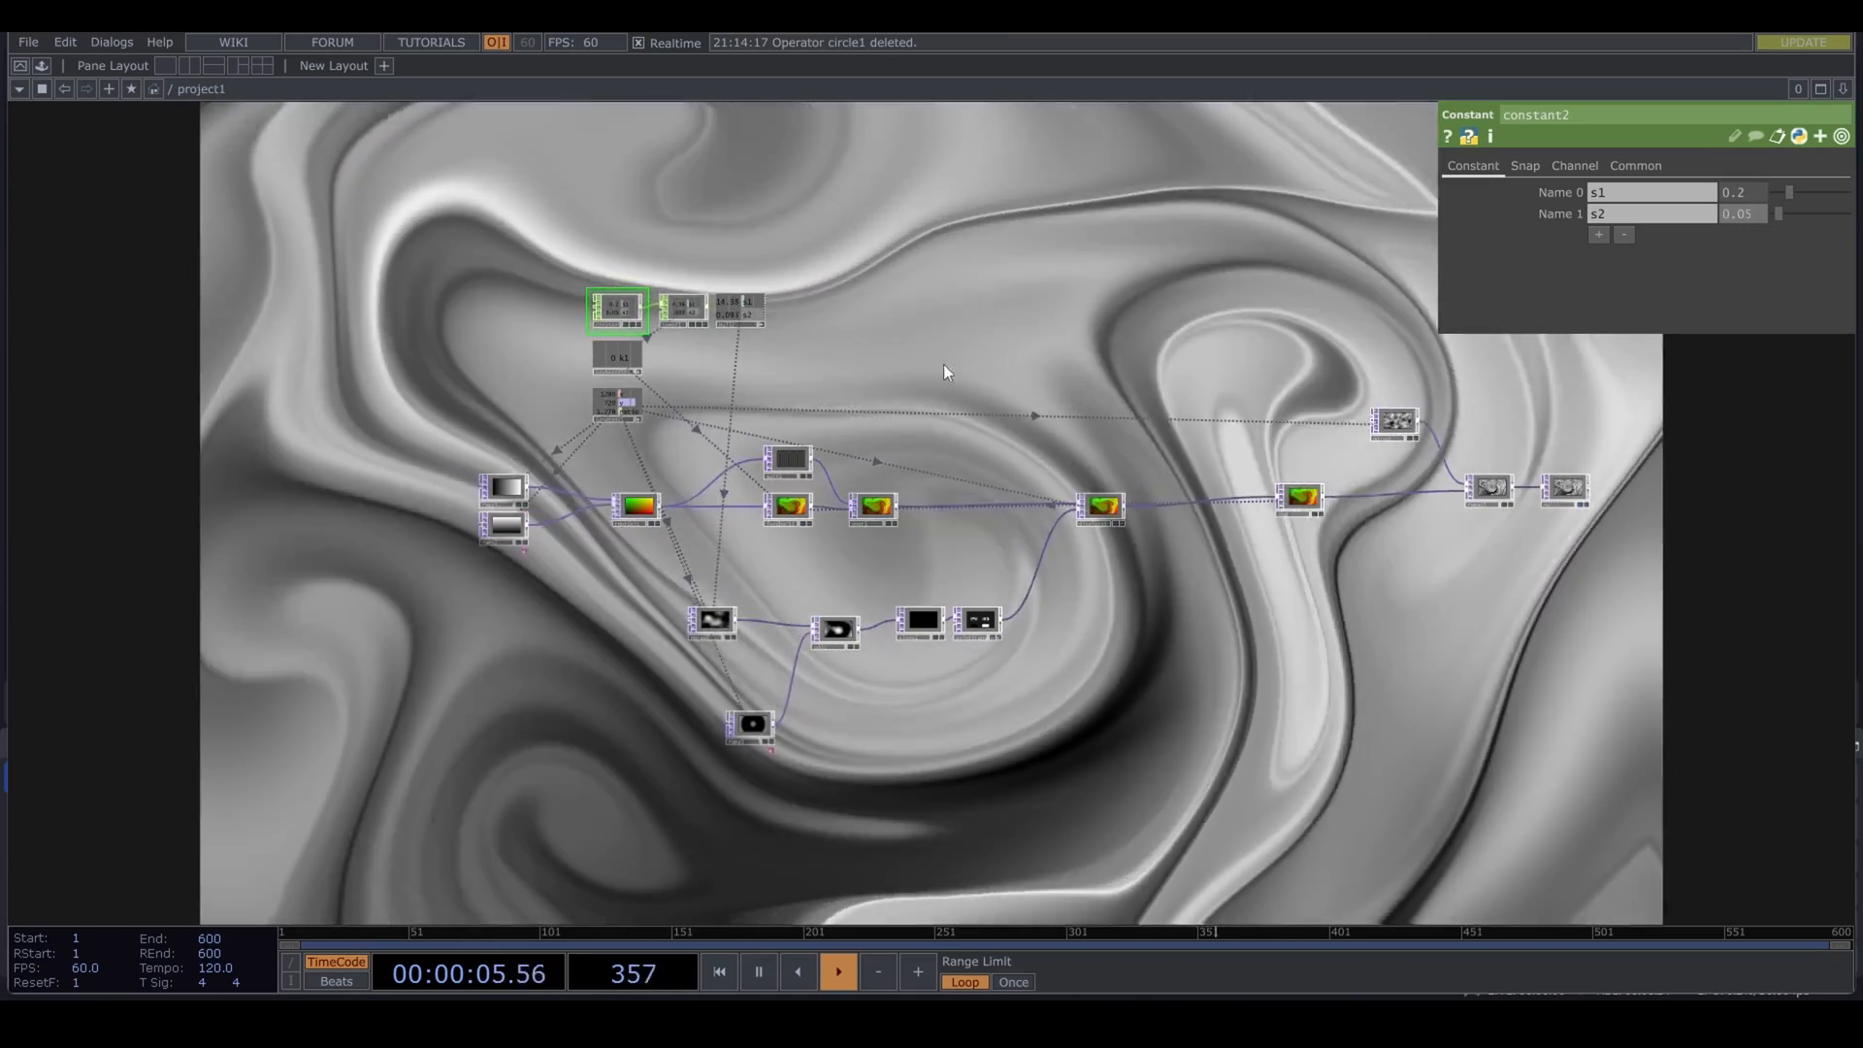
Step: Link ramp3's Phase to null2's s2 channel
drag(888, 220, 898, 42)
click(757, 545)
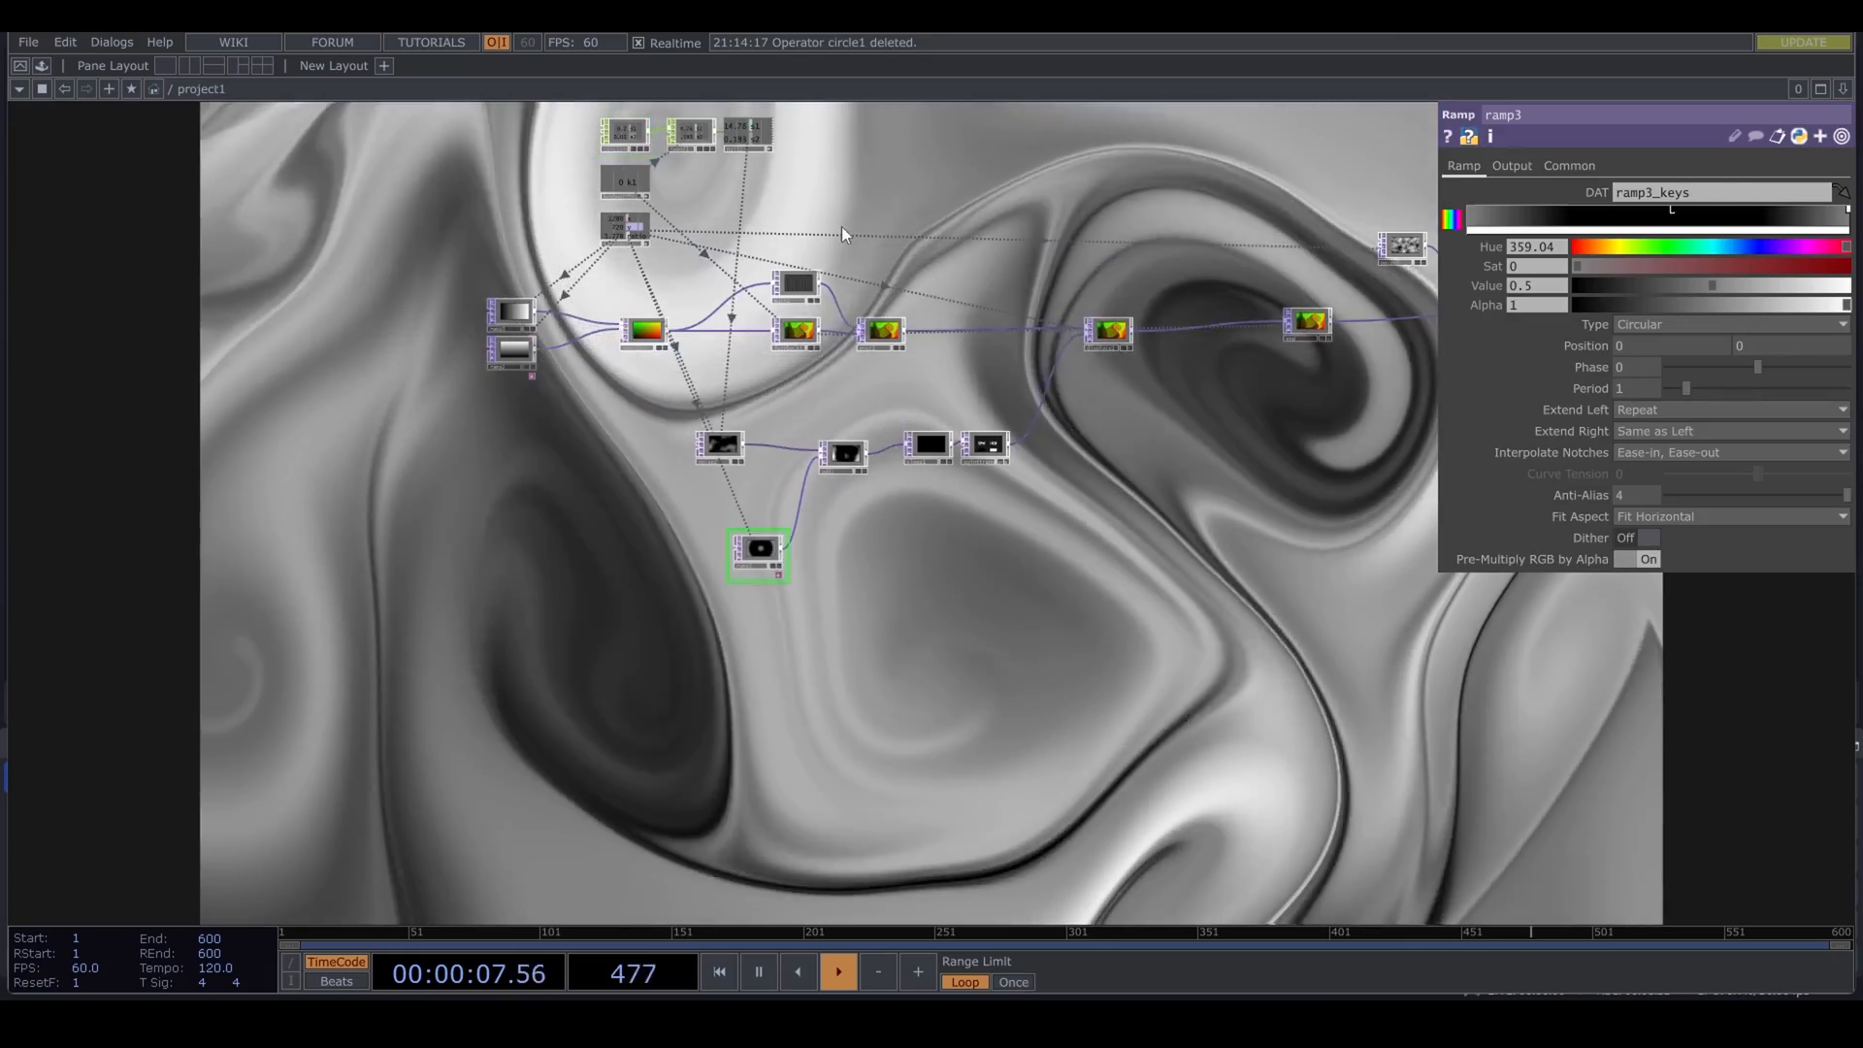
drag(787, 136, 1656, 370)
Step: Examine the animated ramp3, the displacement feedback chain and the settings of remap1 and noise2
scroll(803, 293, up, 5)
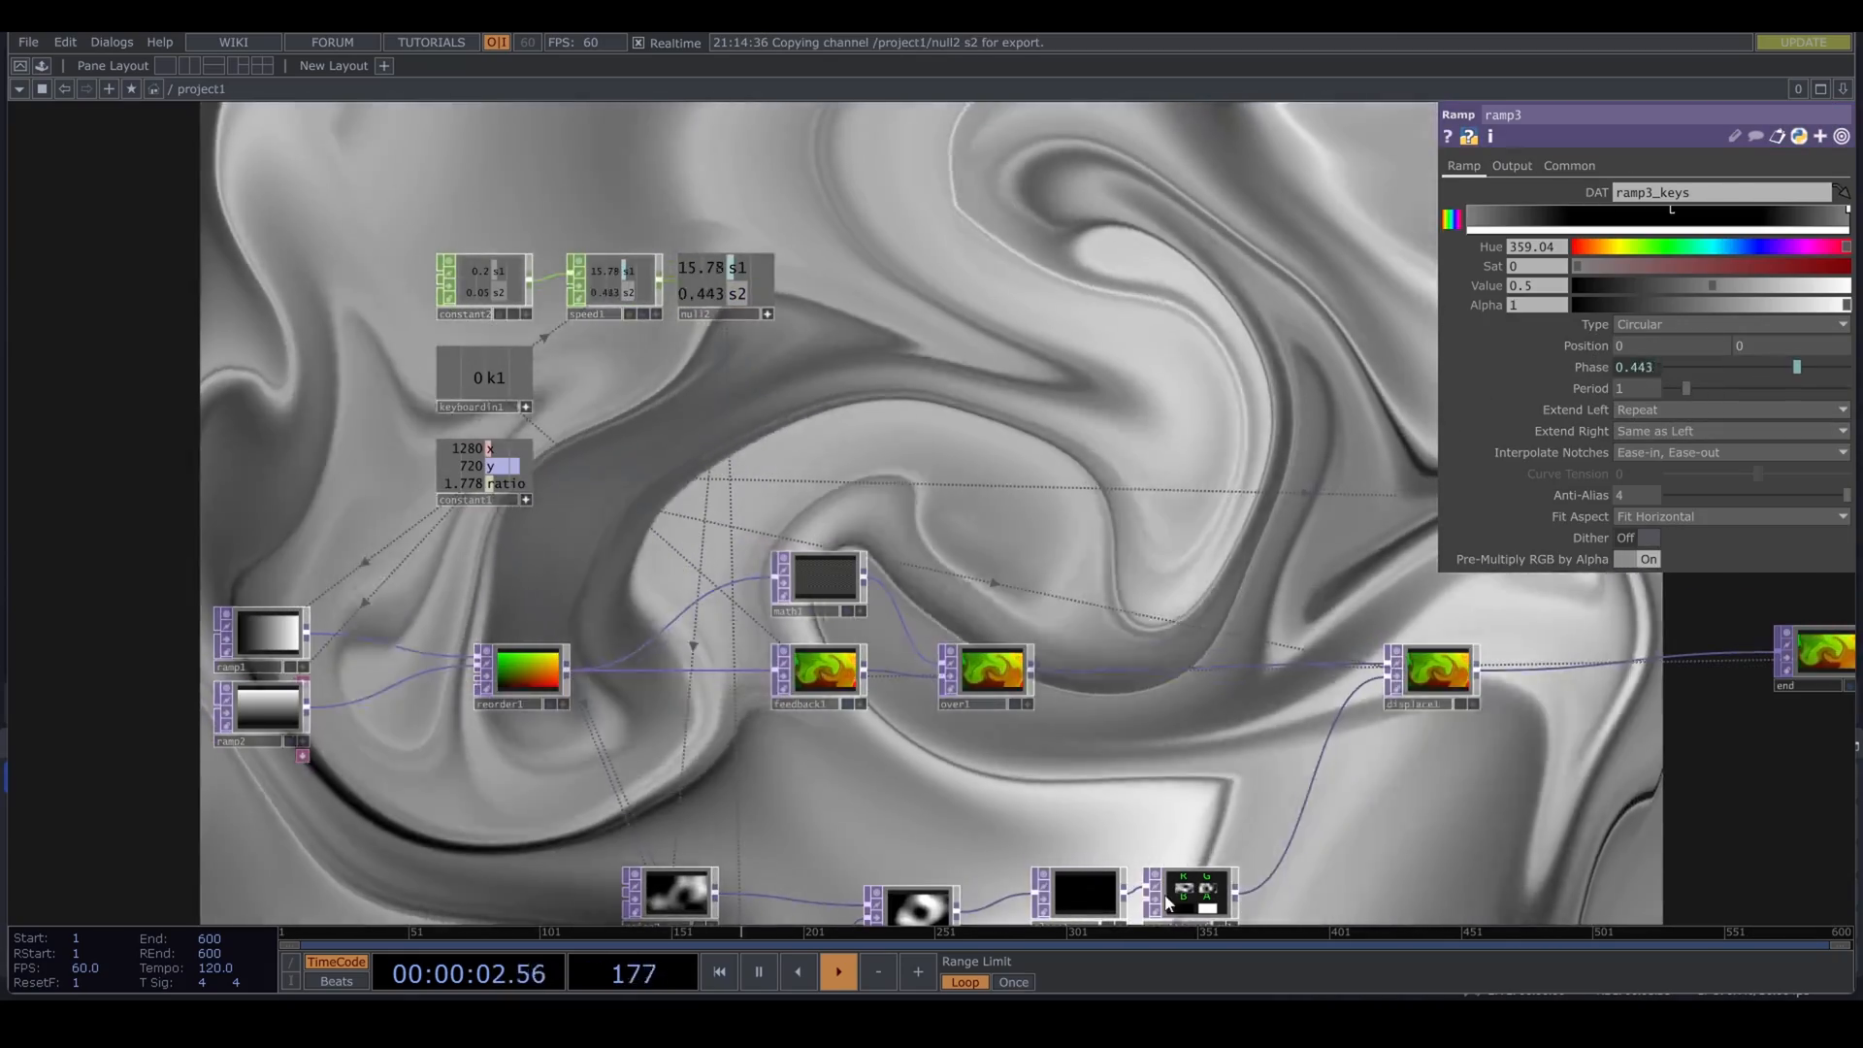
drag(1154, 747, 1144, 444)
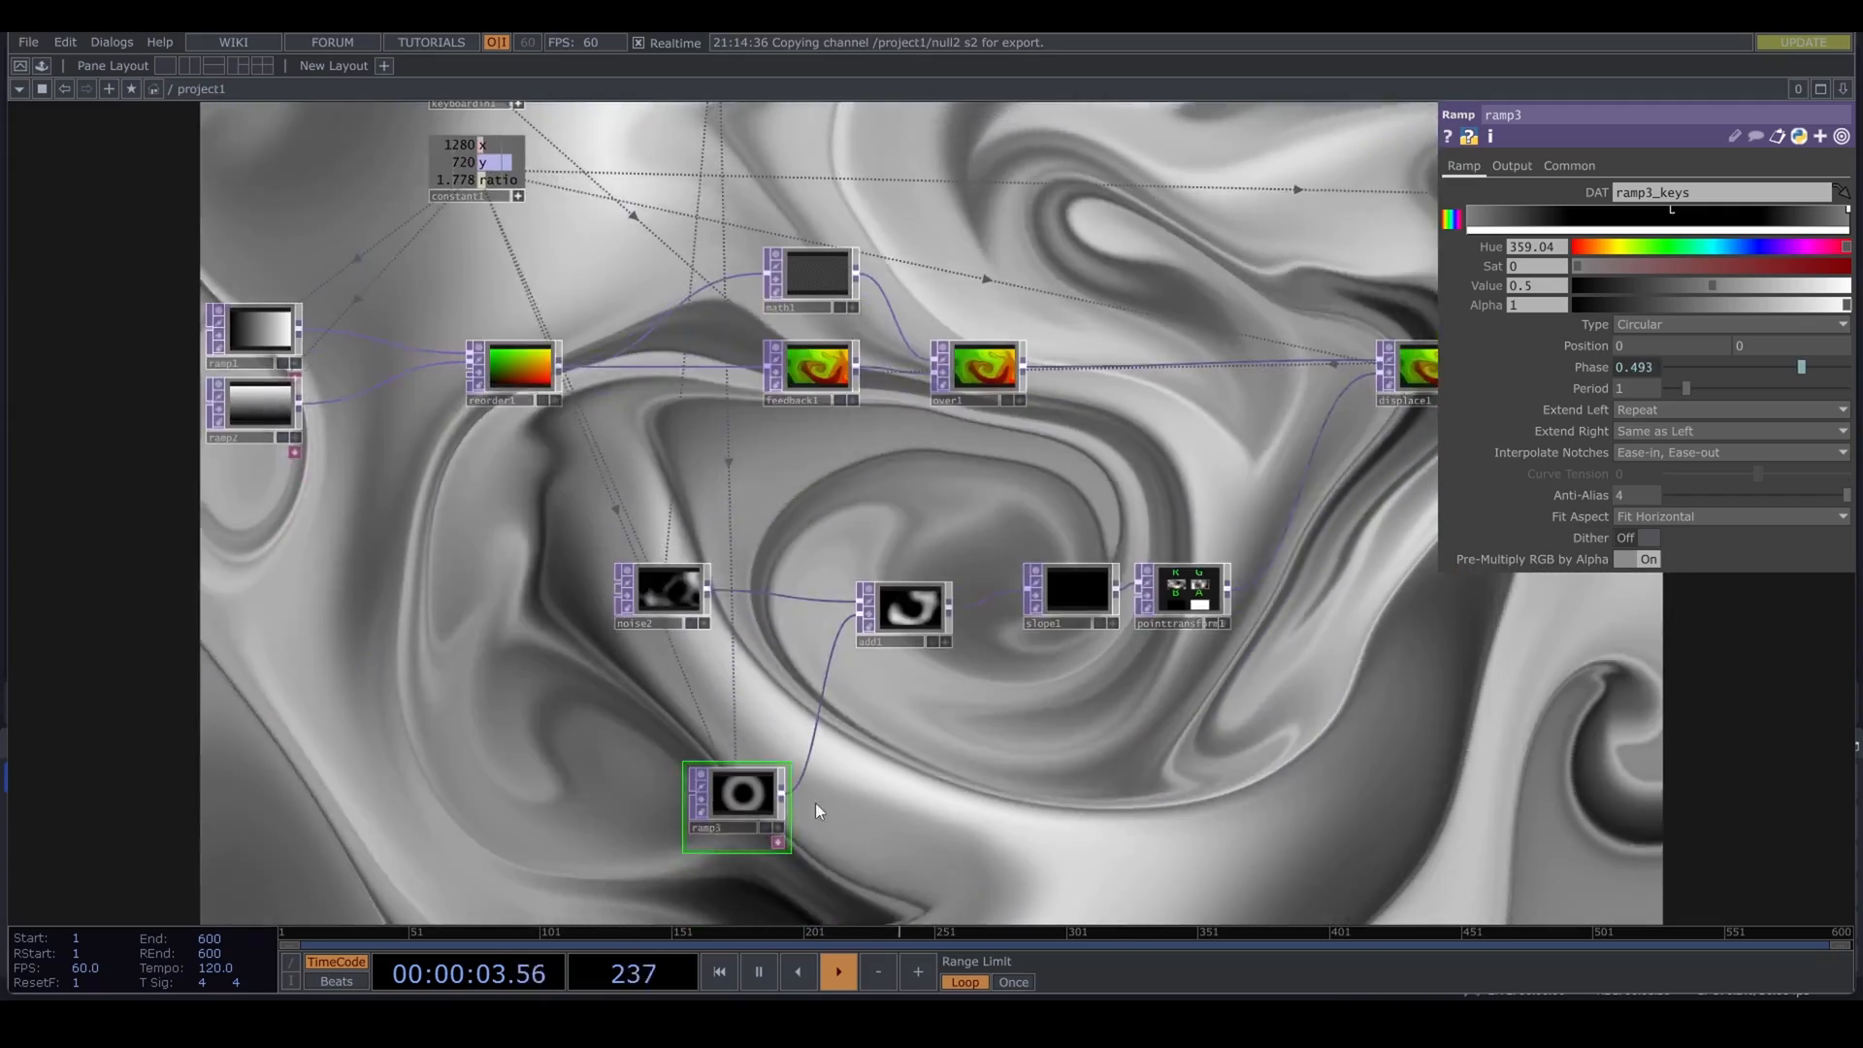
scroll(744, 827, up, 5)
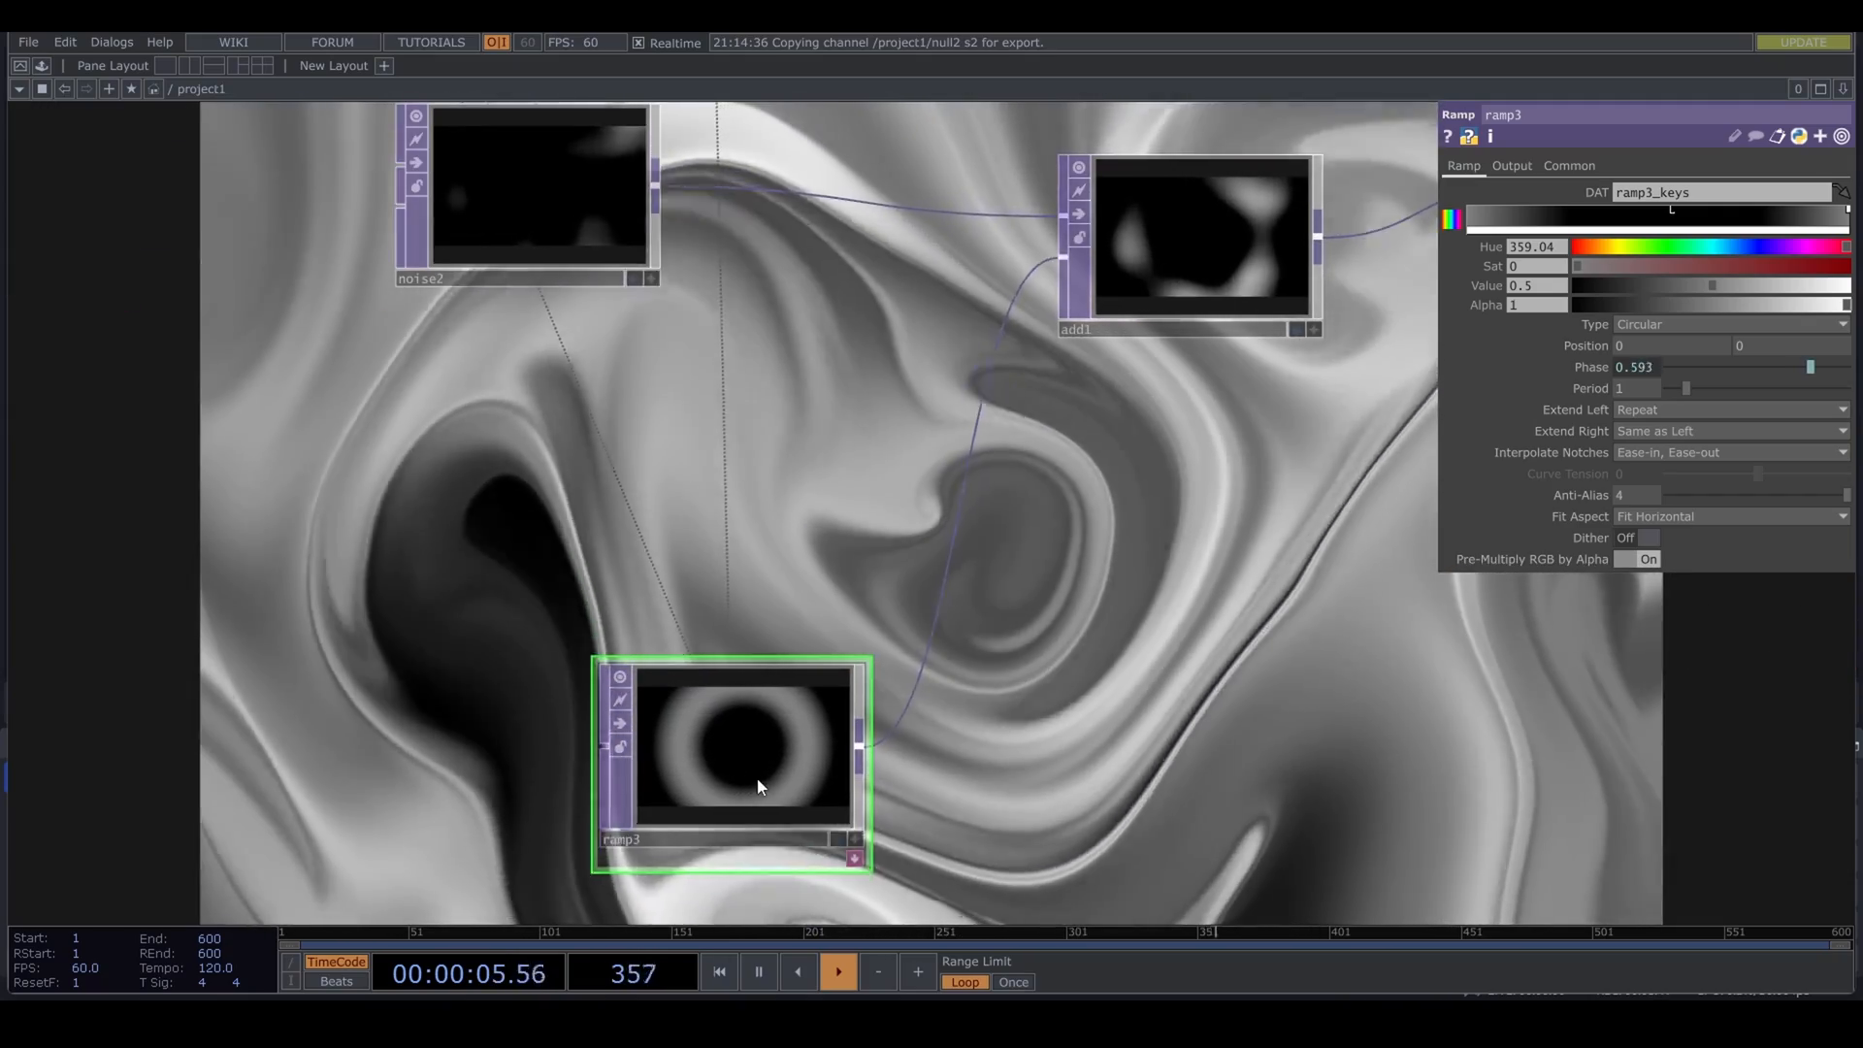
scroll(758, 784, down, 5)
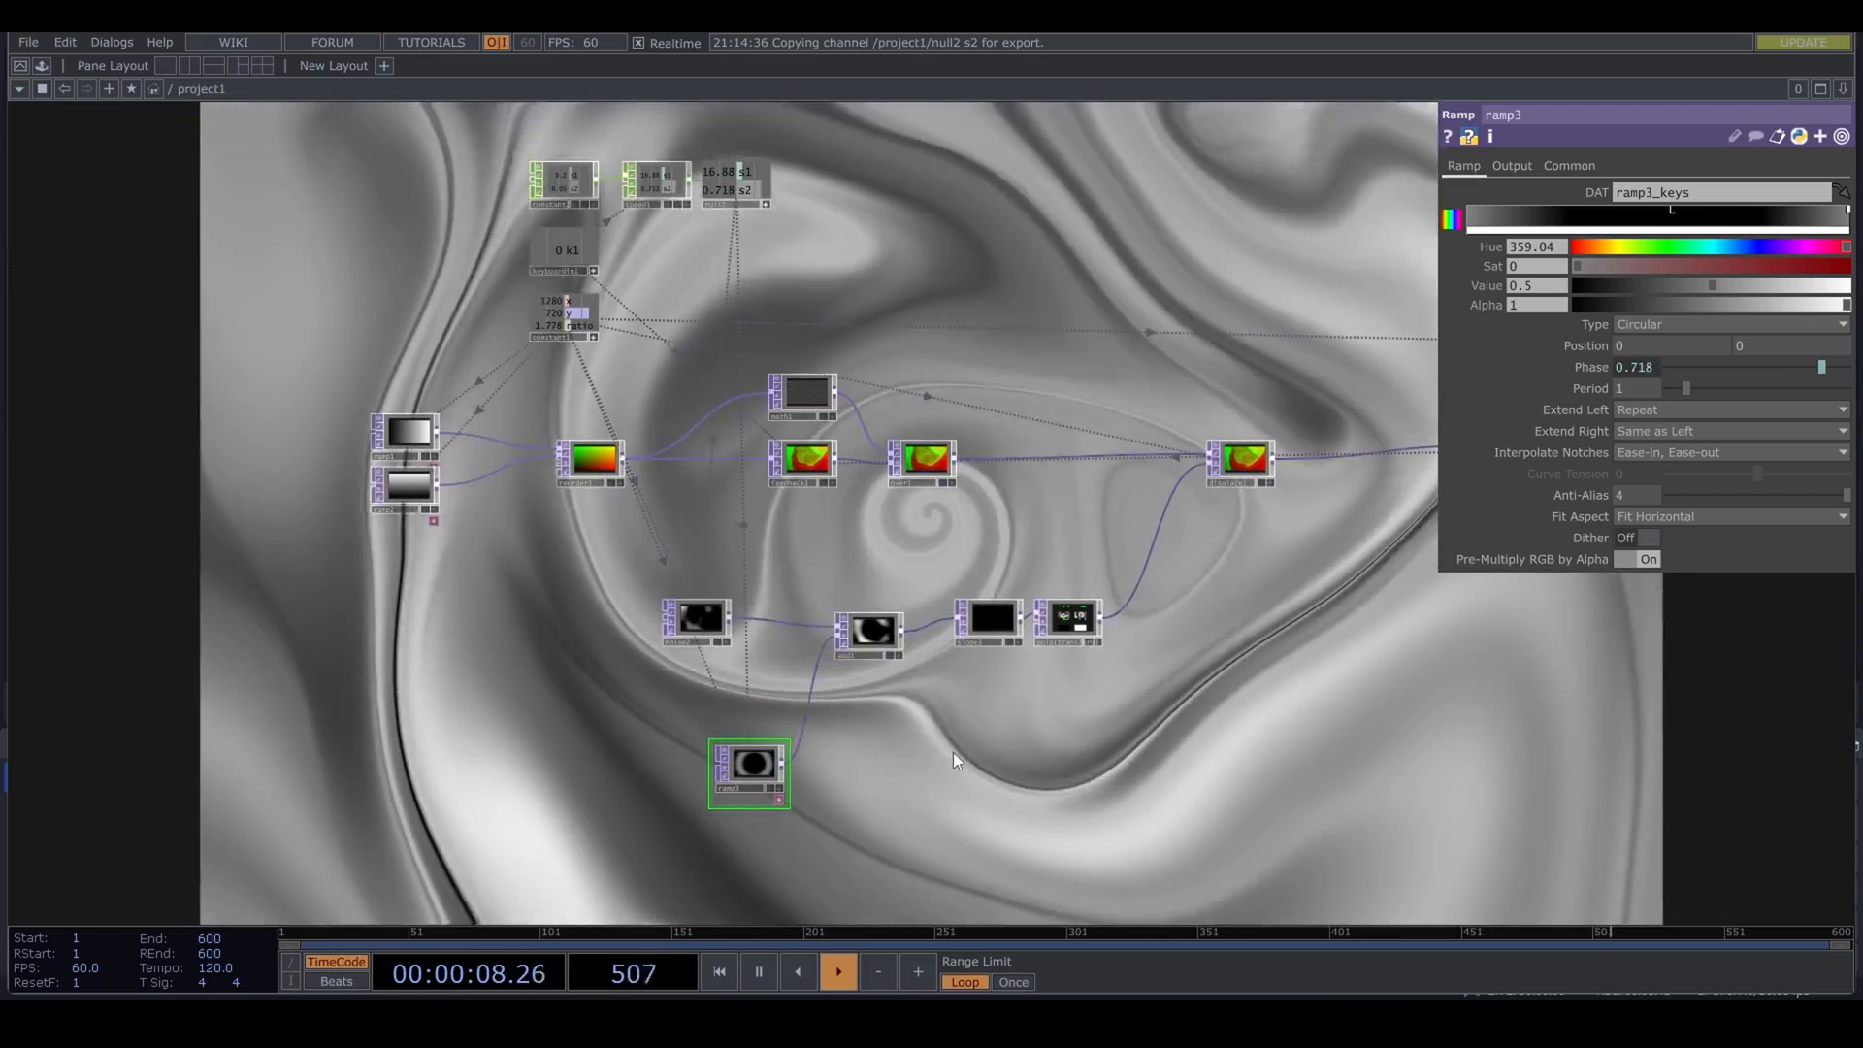
drag(1236, 777, 930, 792)
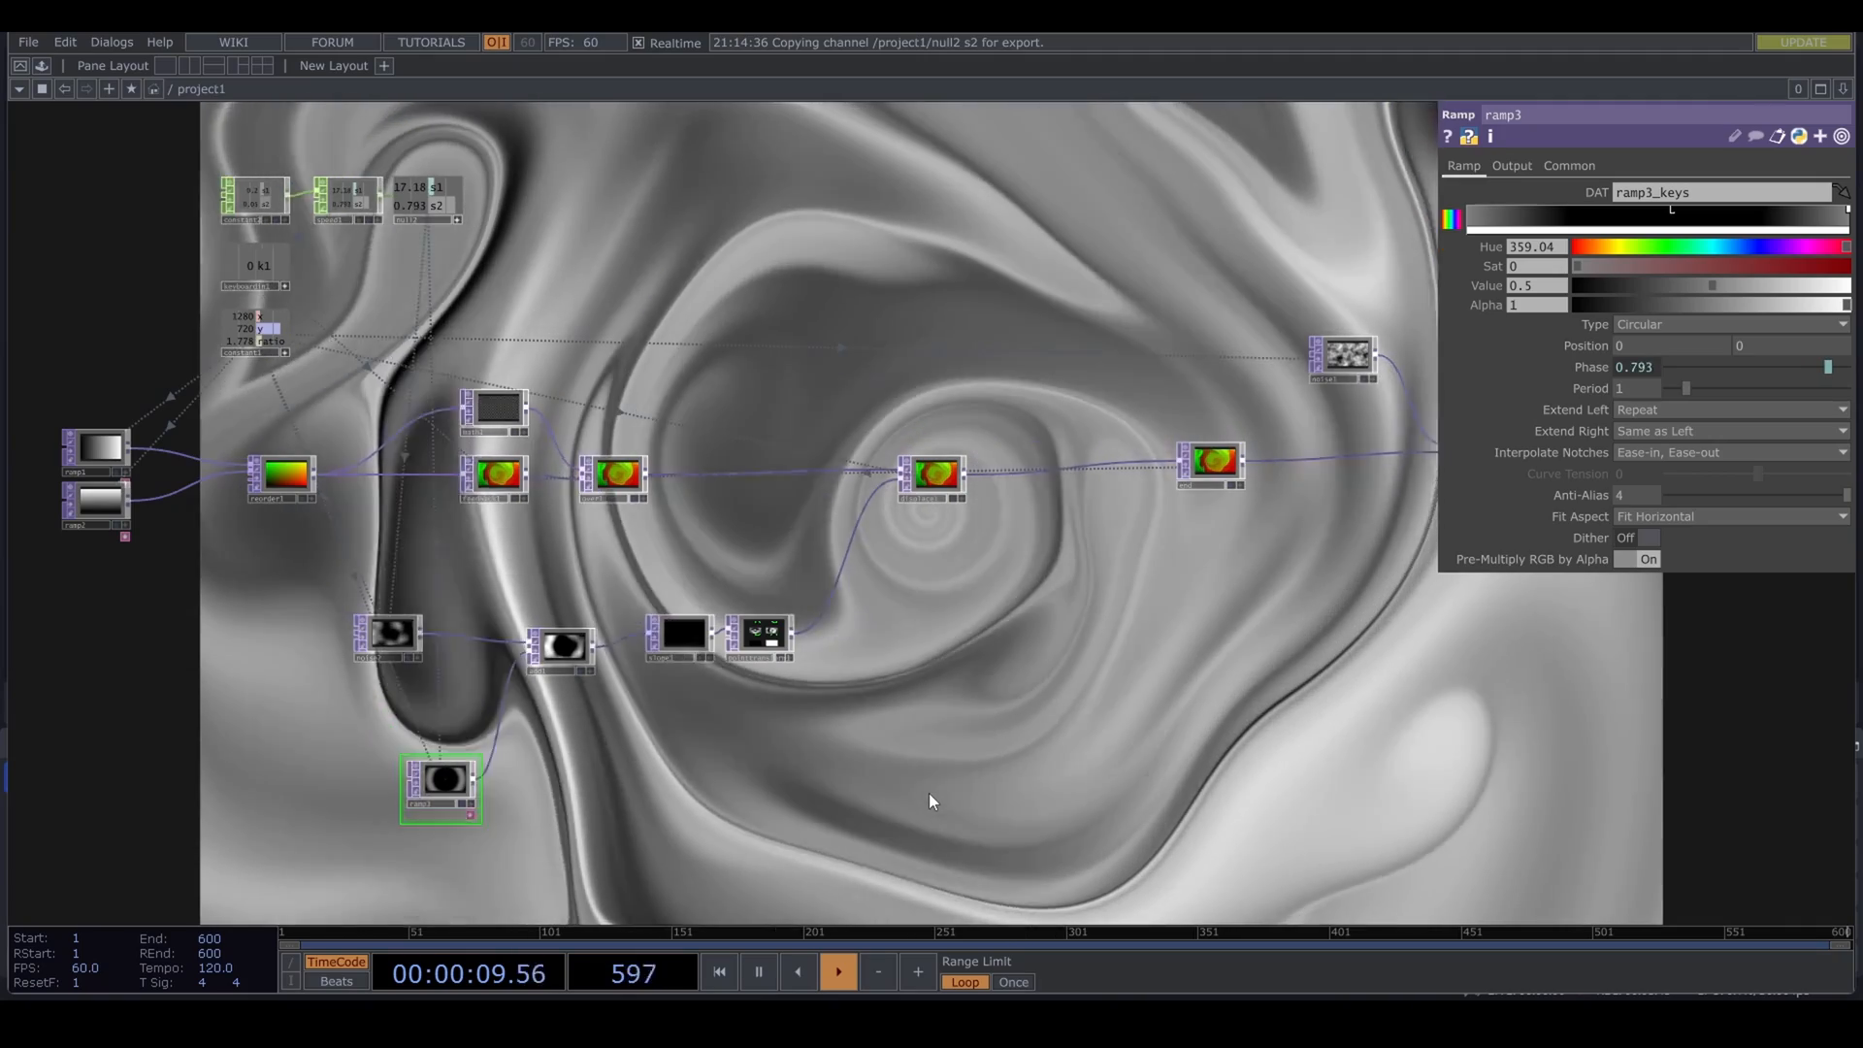
scroll(1177, 660, down, 5)
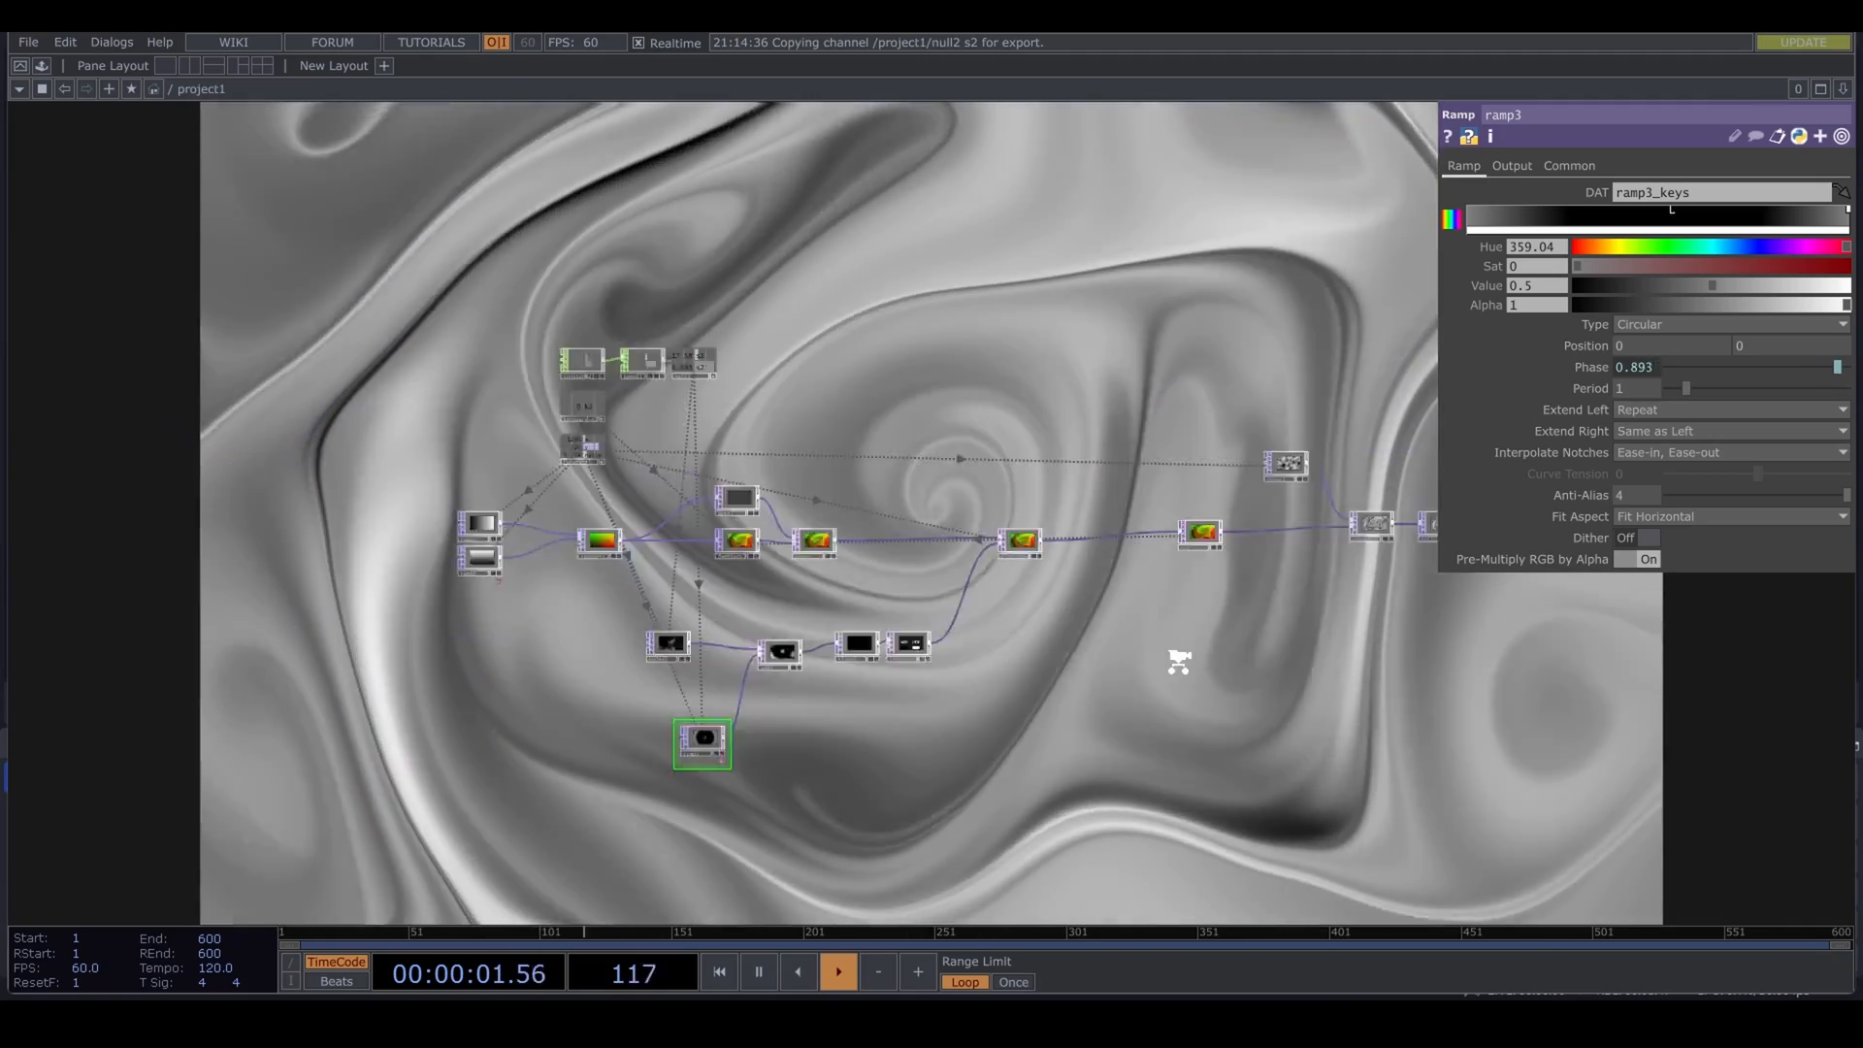
drag(1041, 722, 637, 772)
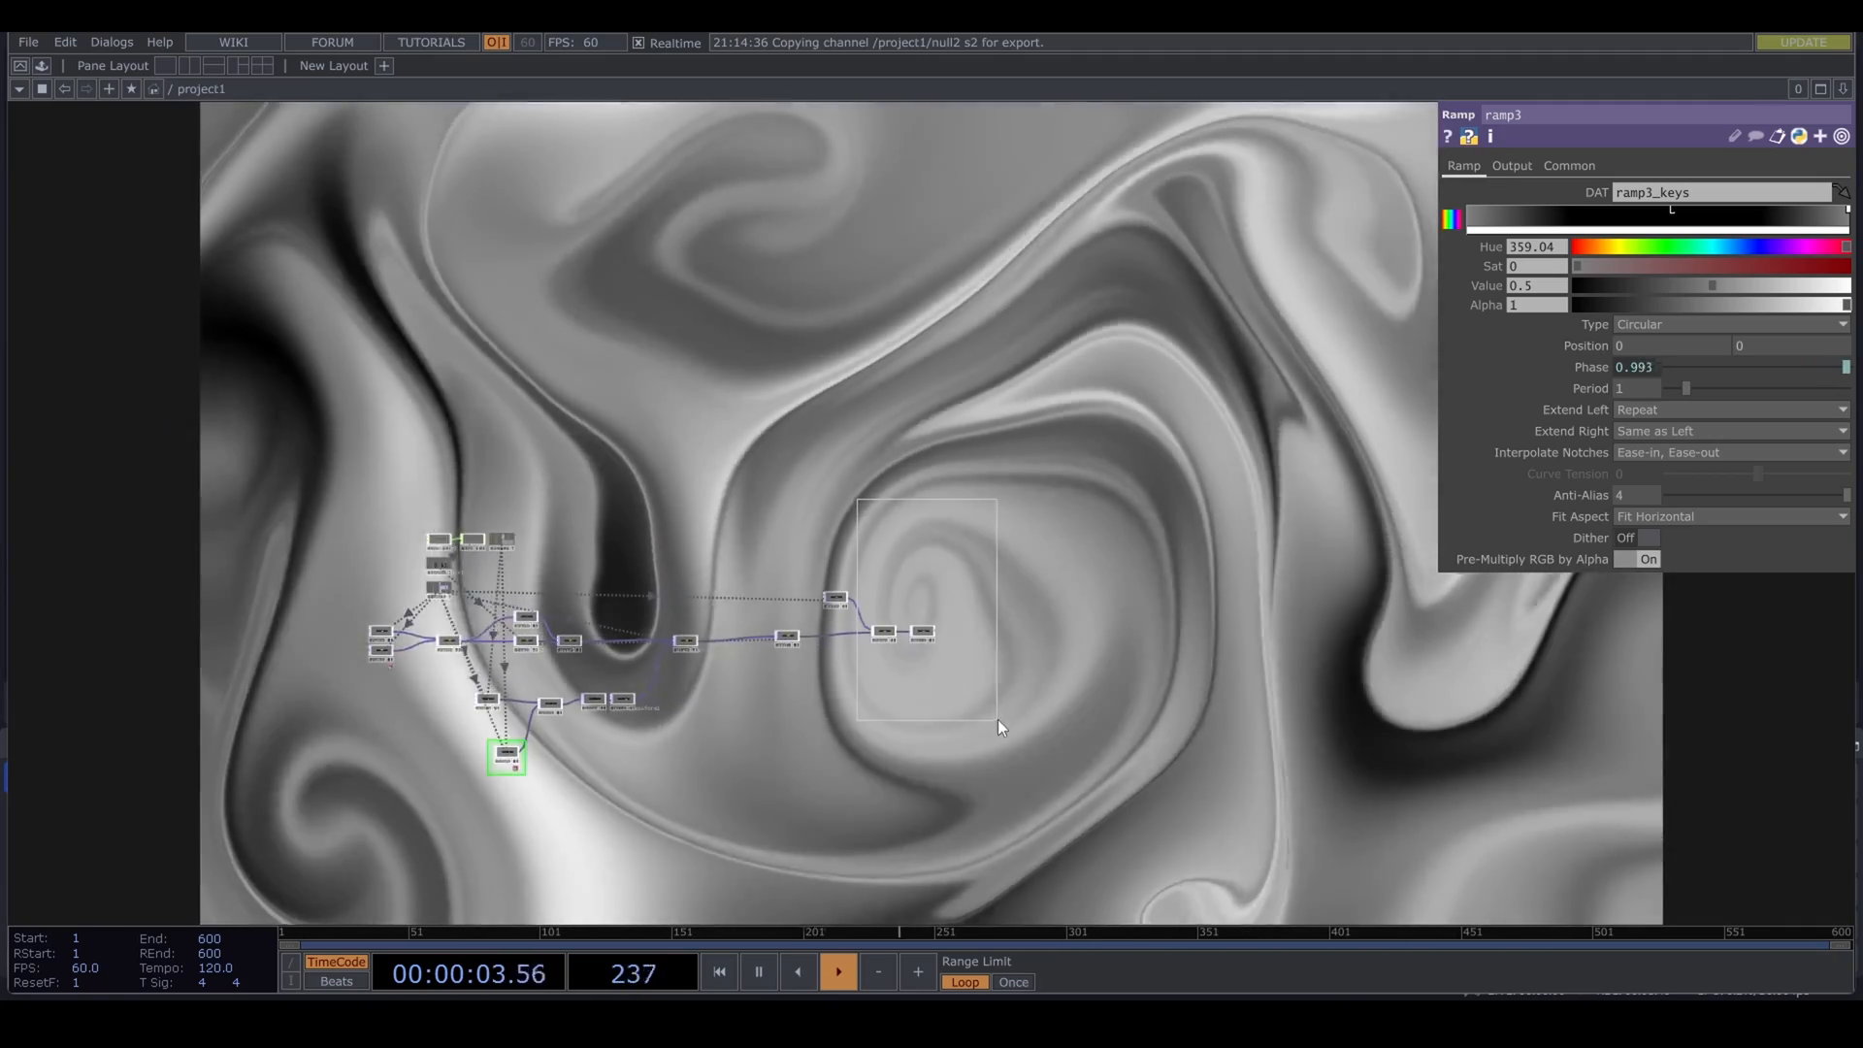
click(884, 633)
right_drag(823, 556, 947, 691)
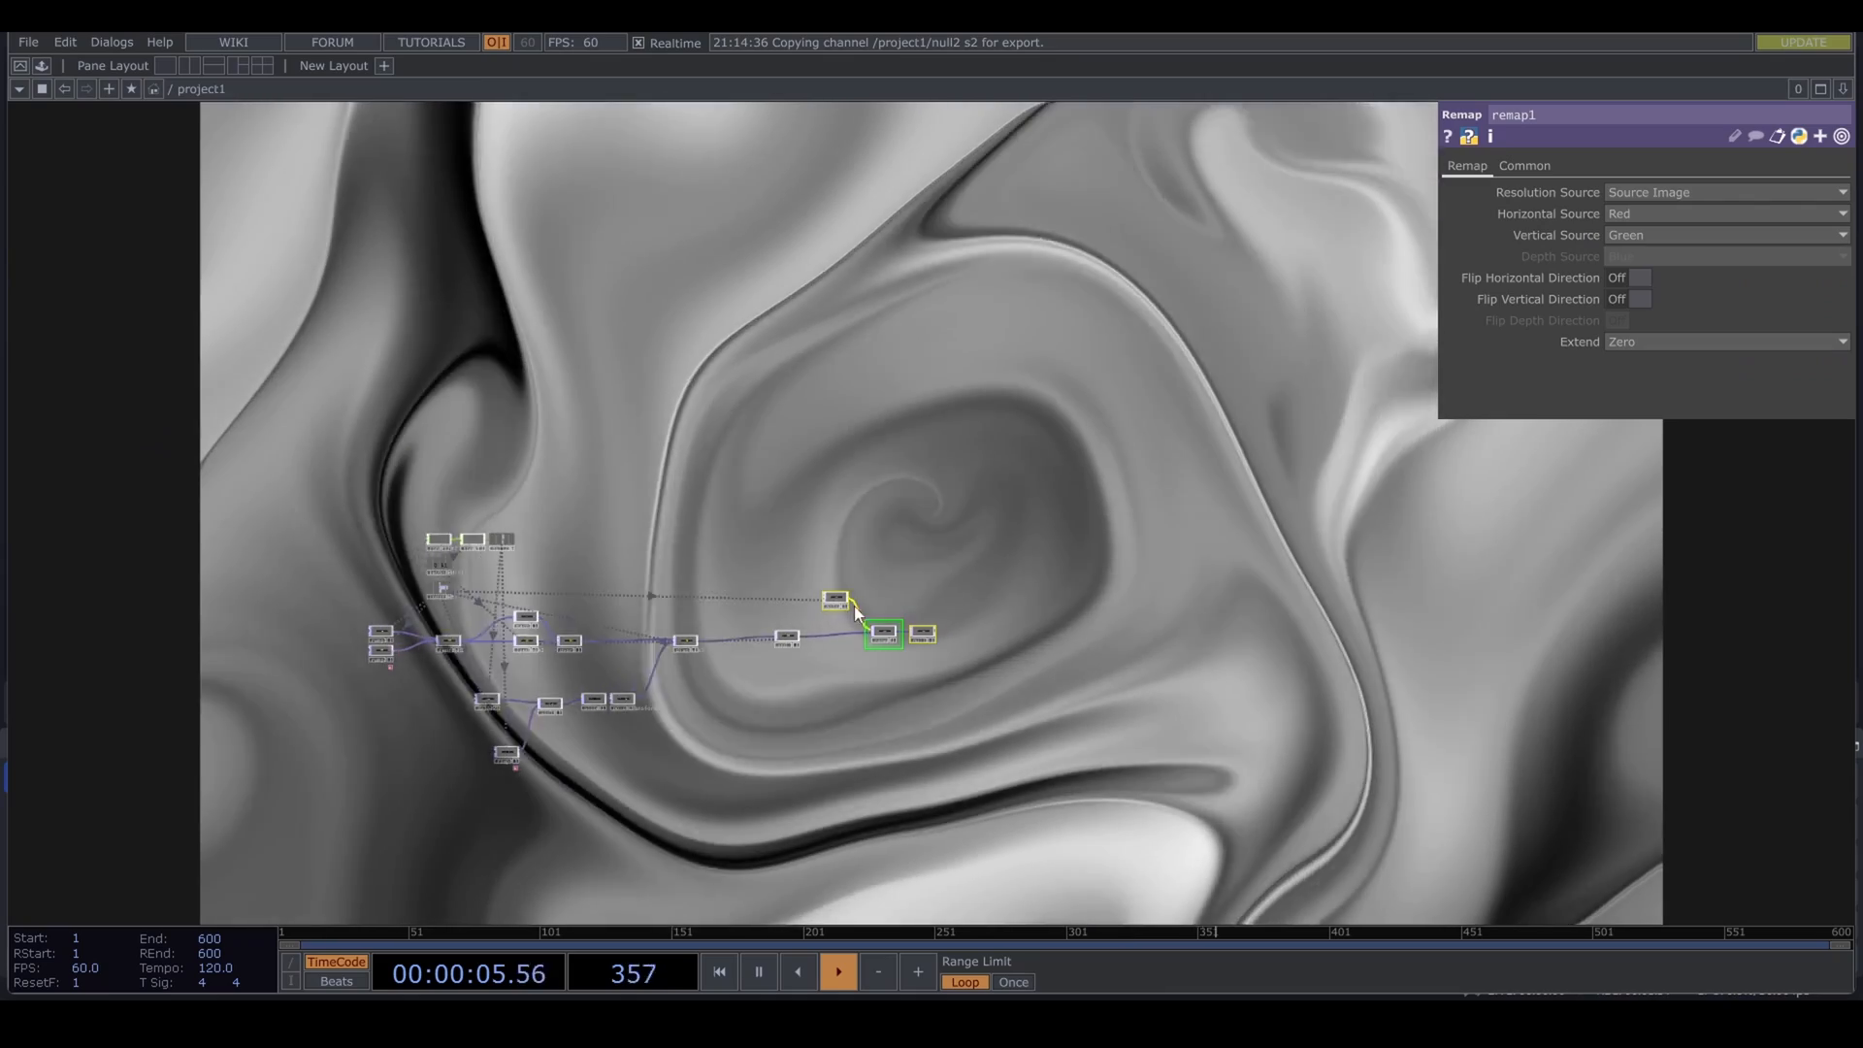
scroll(760, 690, up, 6)
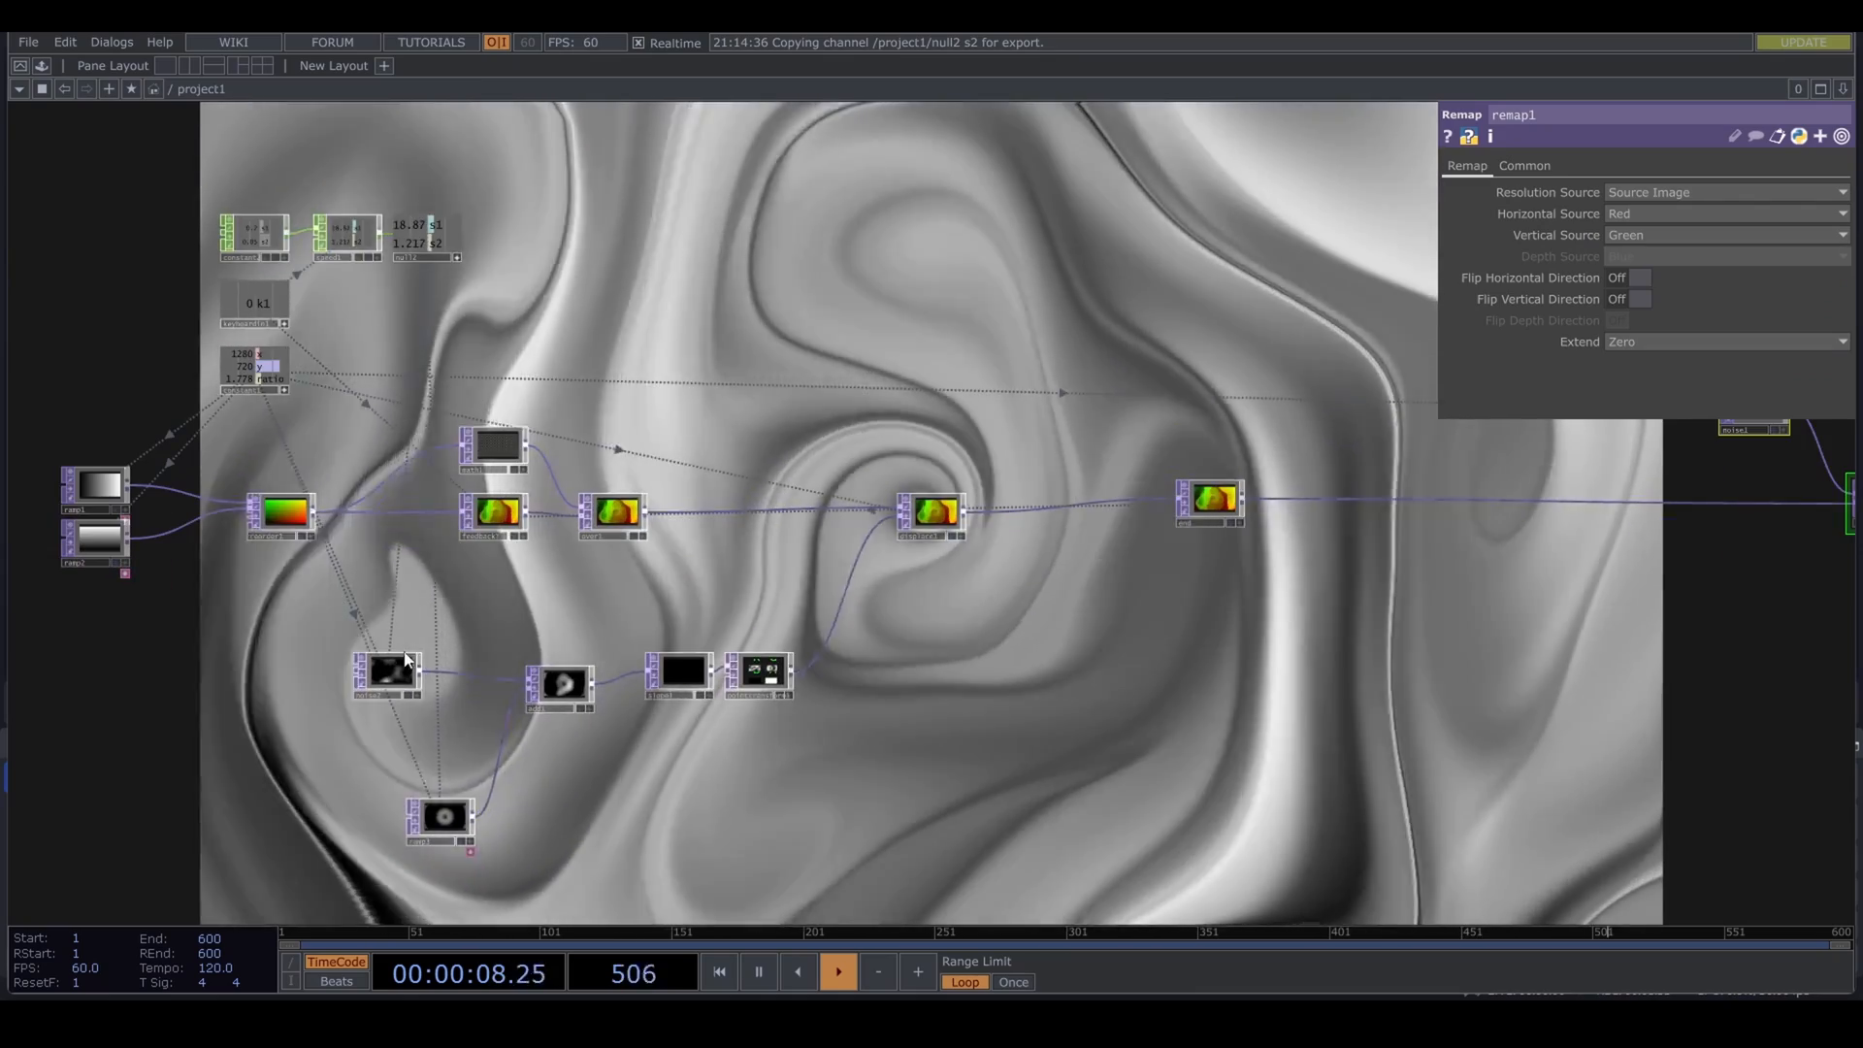
click(406, 661)
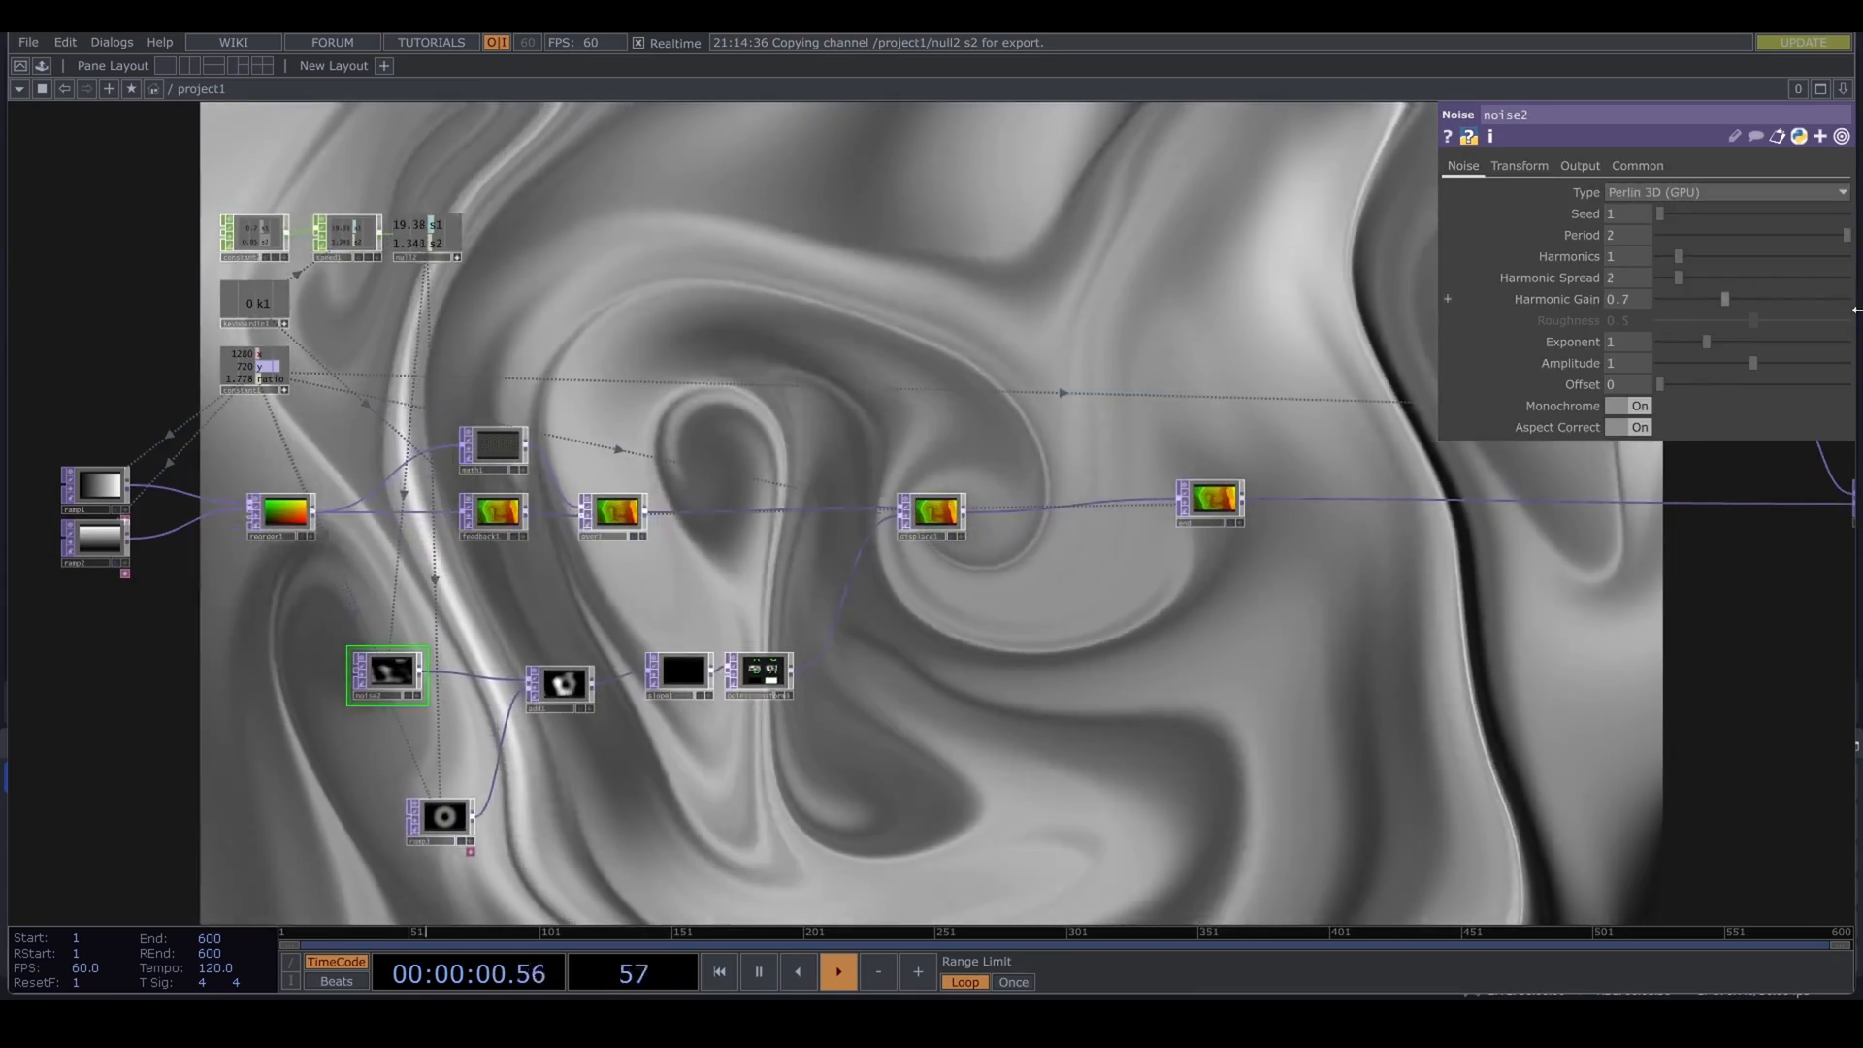
Step: Lower noise2's Period to 1.54
drag(1846, 235, 1803, 235)
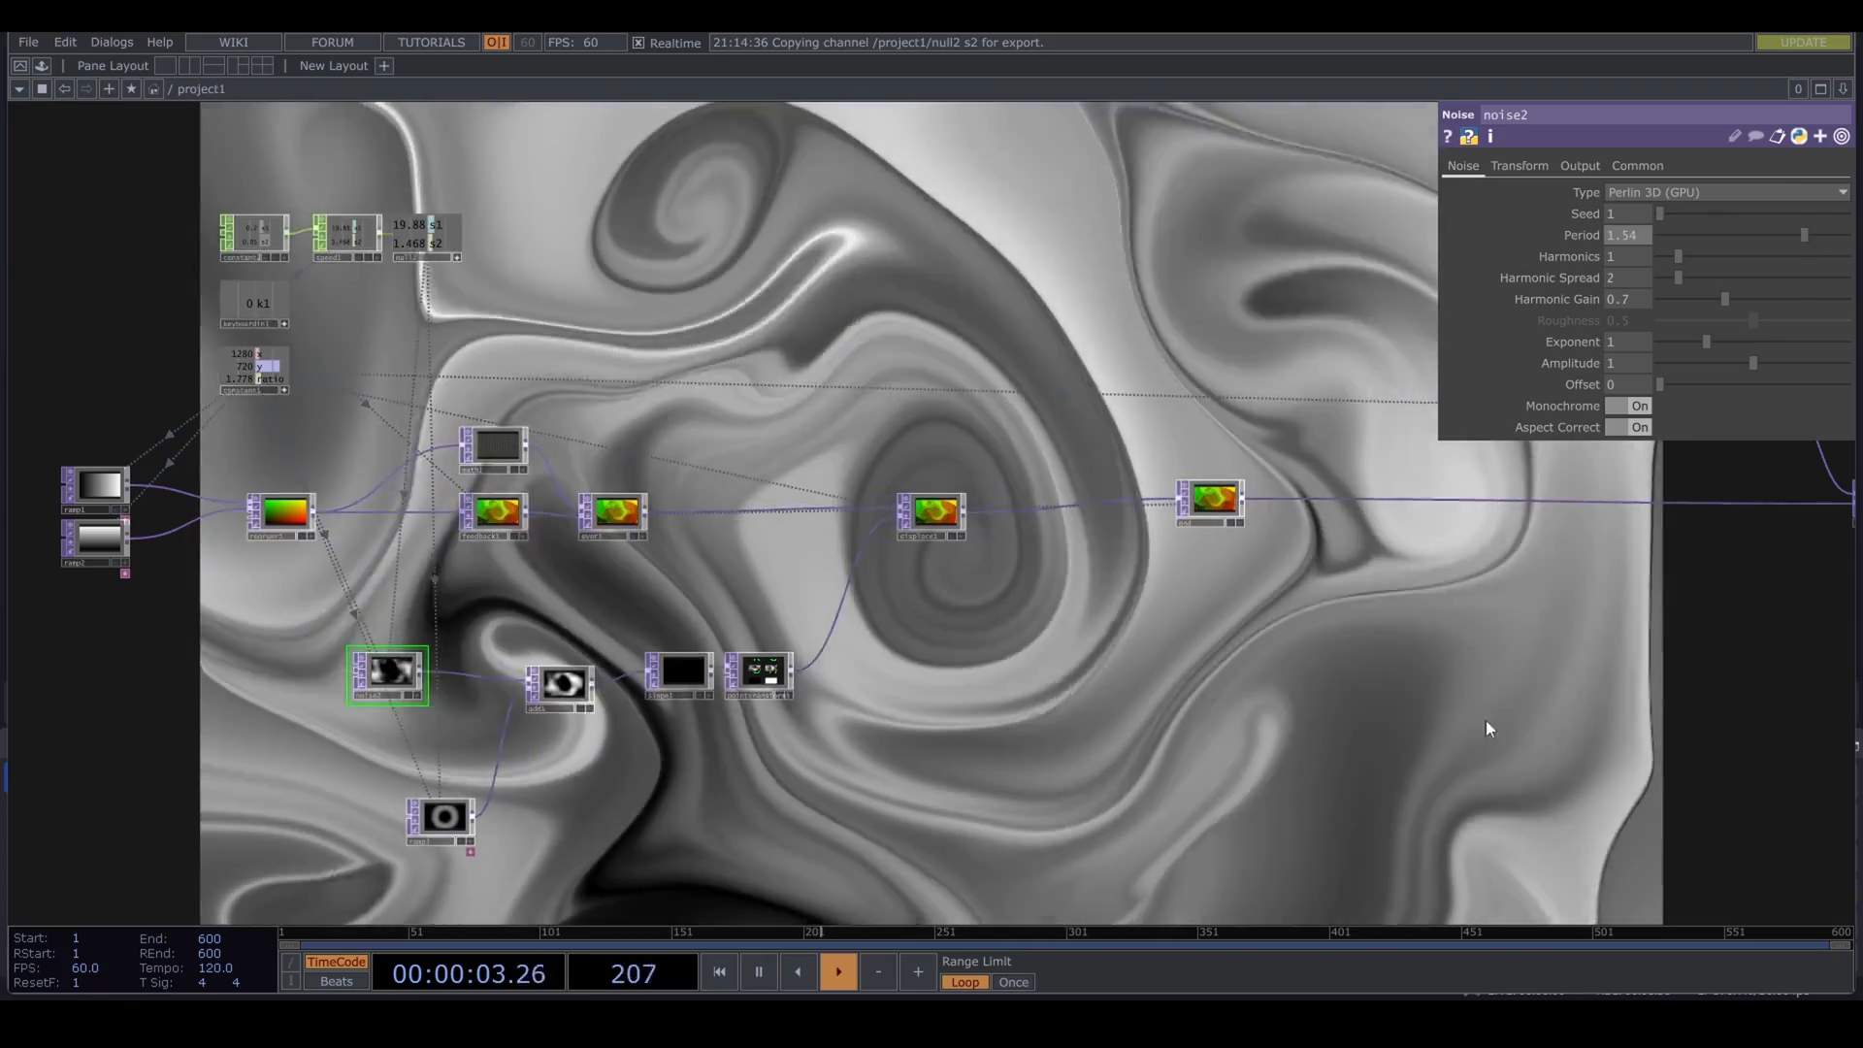
Step: Insert a Transform TOP on the wire between the end node and remap1
drag(1420, 759, 881, 770)
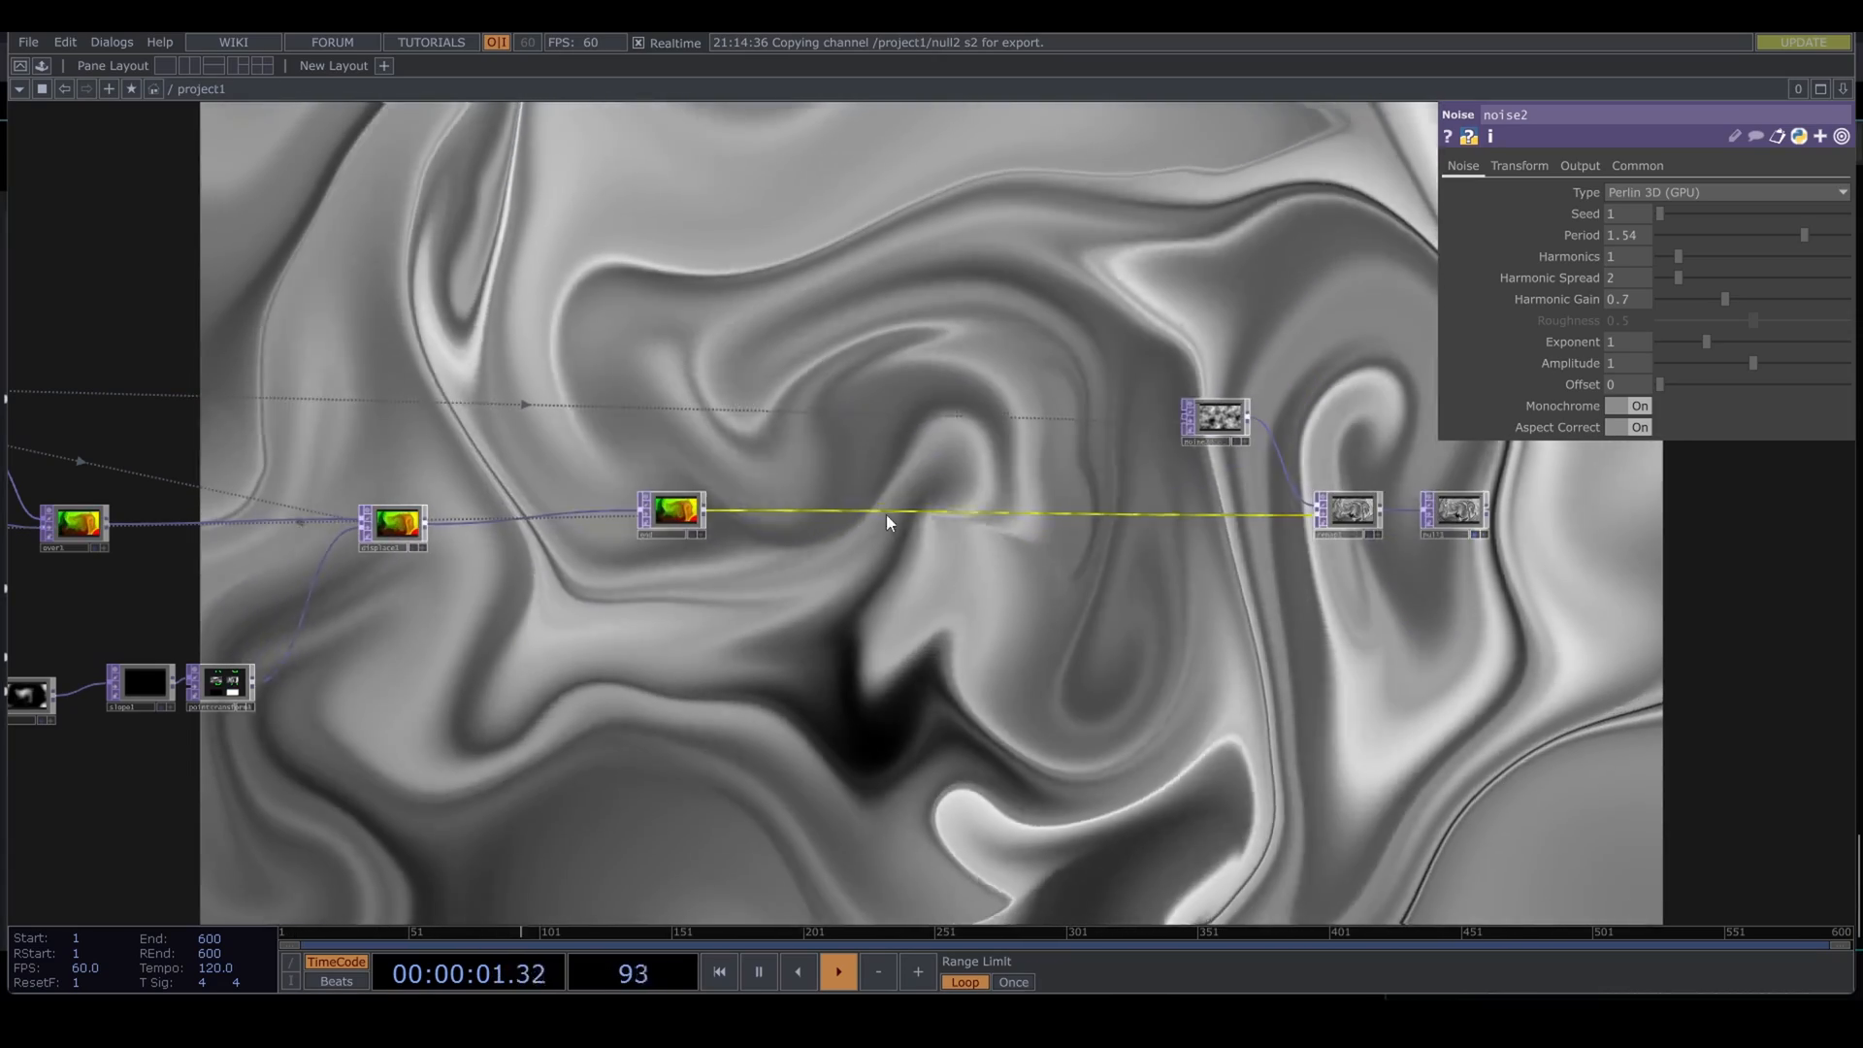
right_click(888, 512)
click(928, 487)
text(tr)
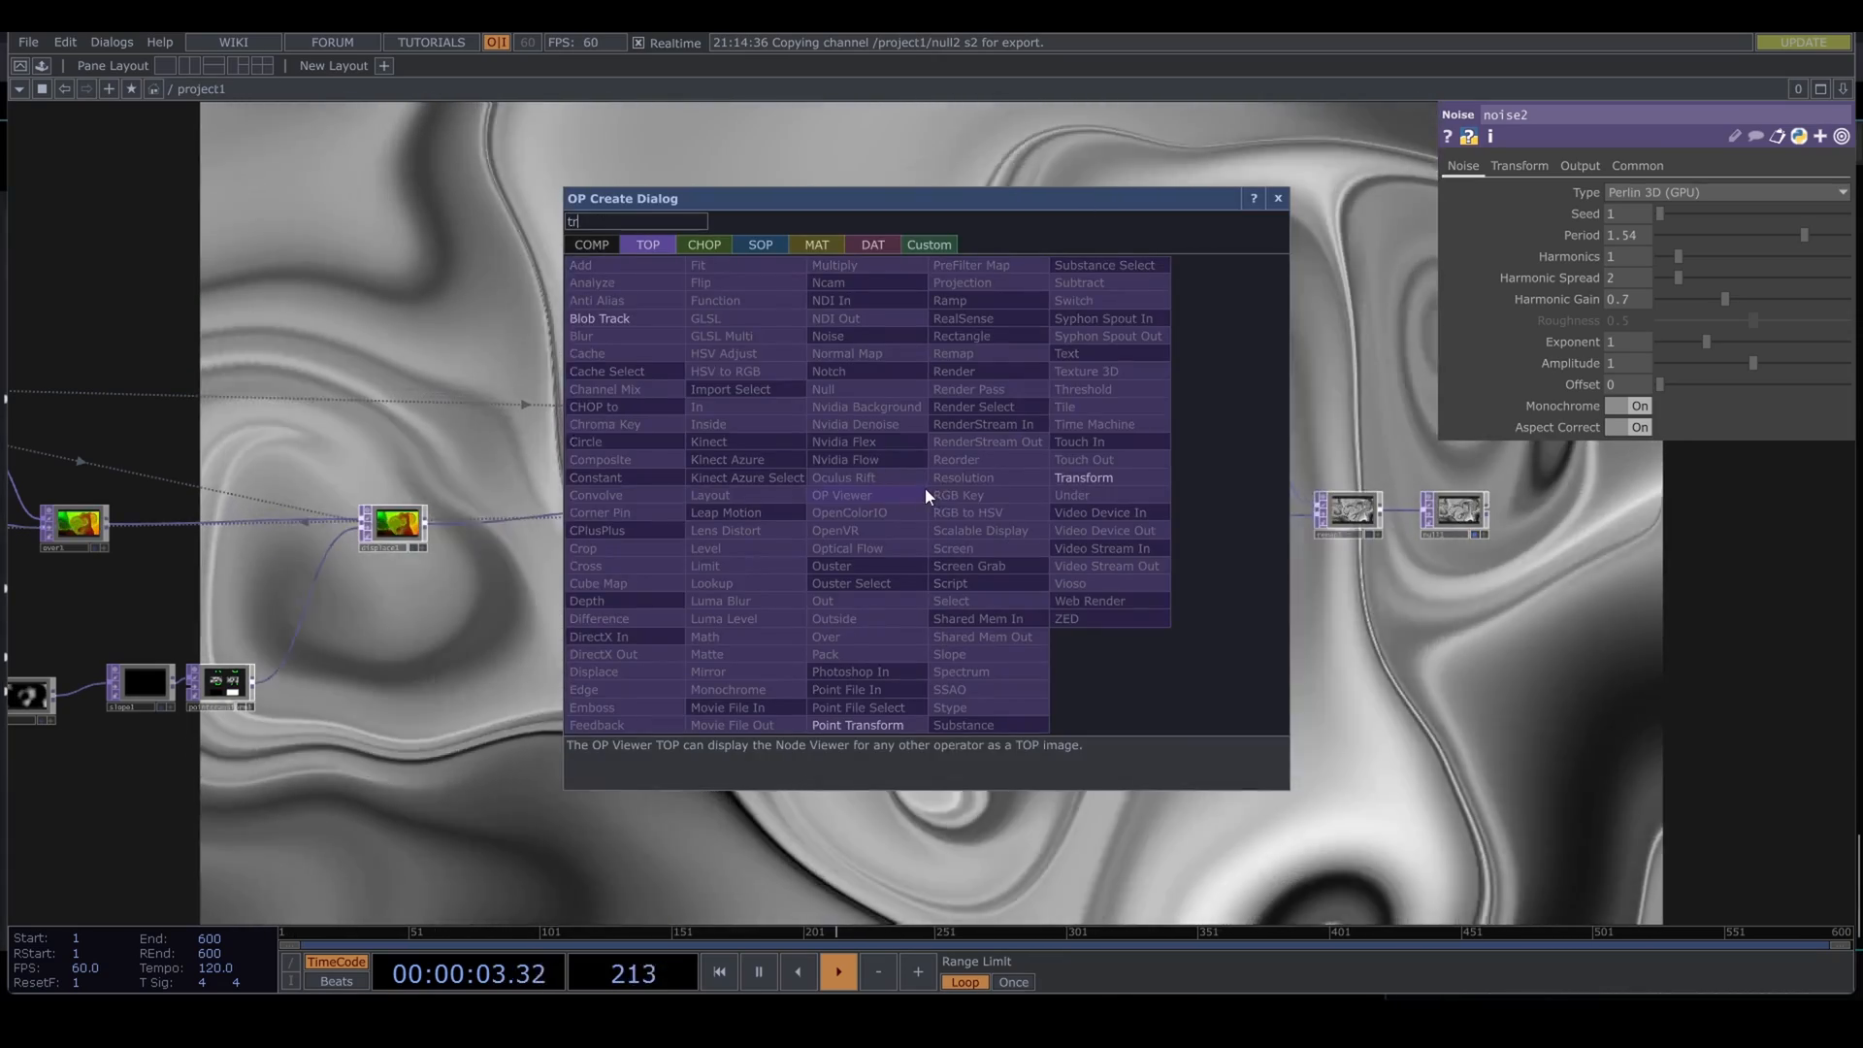
click(1071, 478)
click(836, 518)
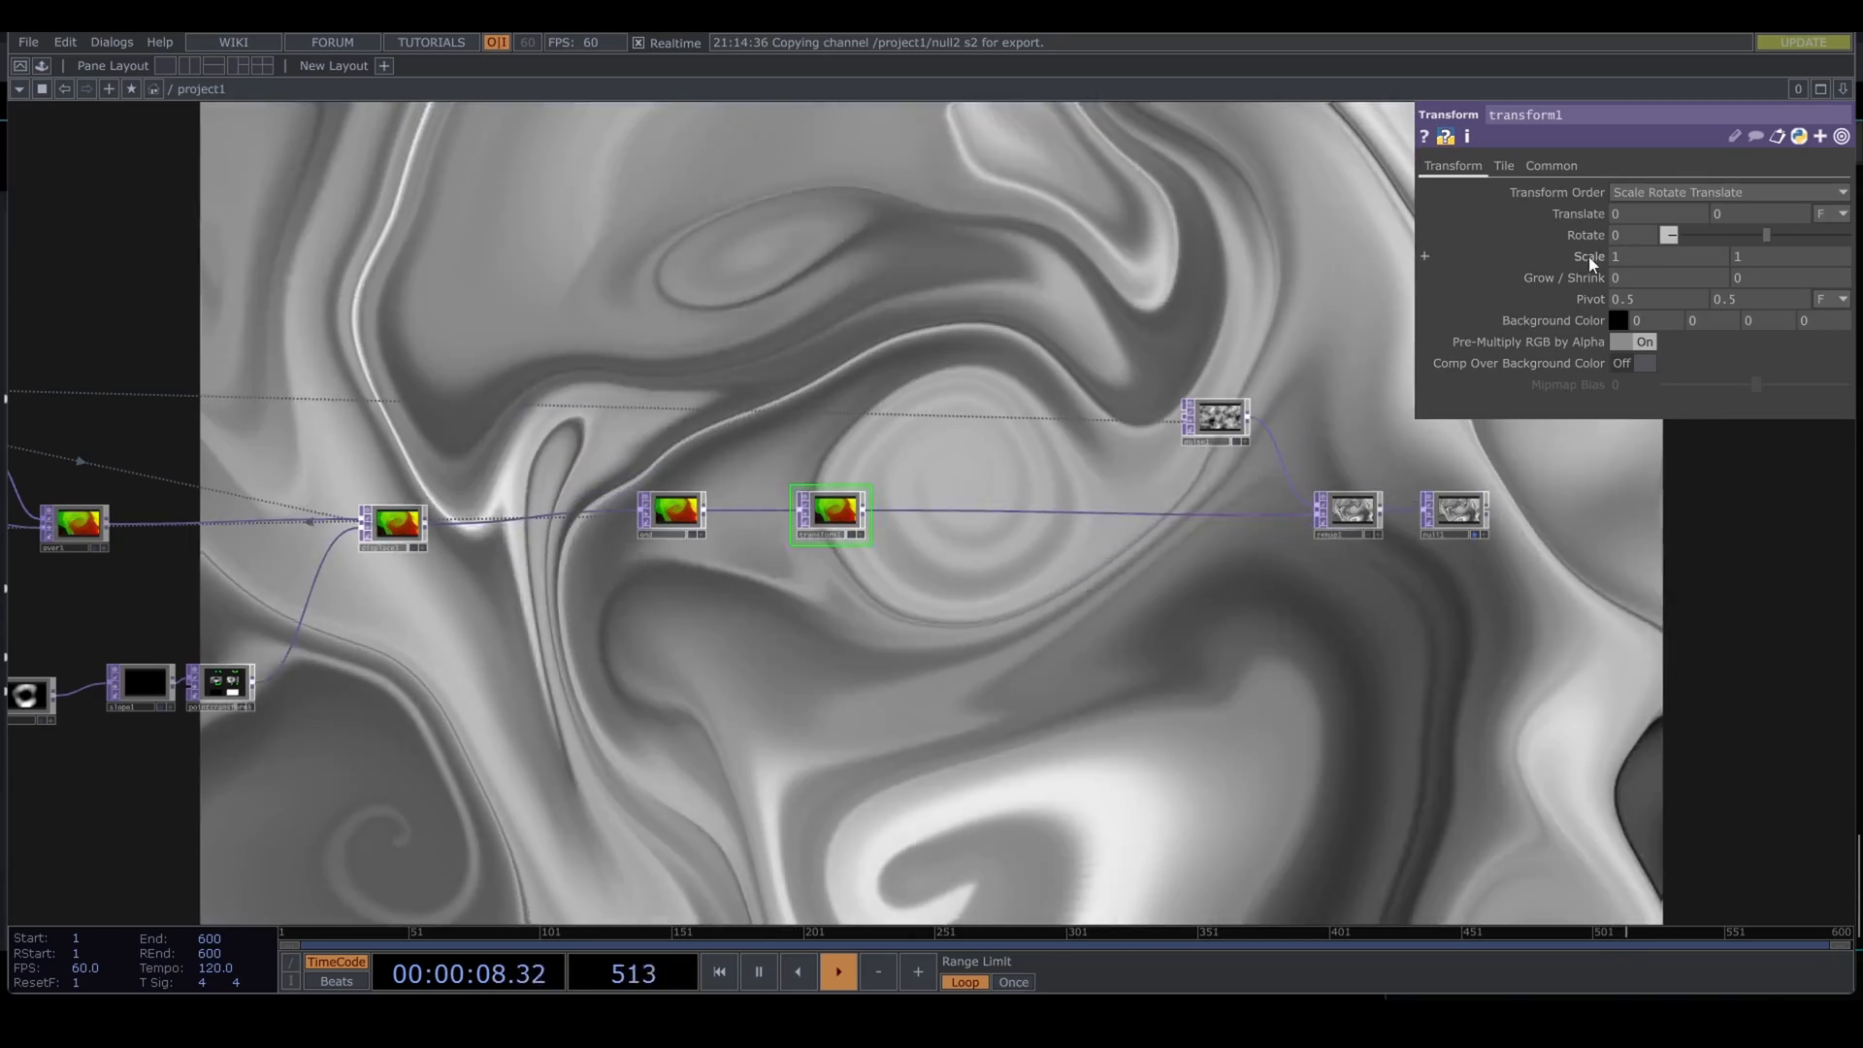
Step: Set transform1's Scale to 0.5 on both axes and its Translate to -0.25 and 0.25
middle_drag(1587, 256, 1583, 217)
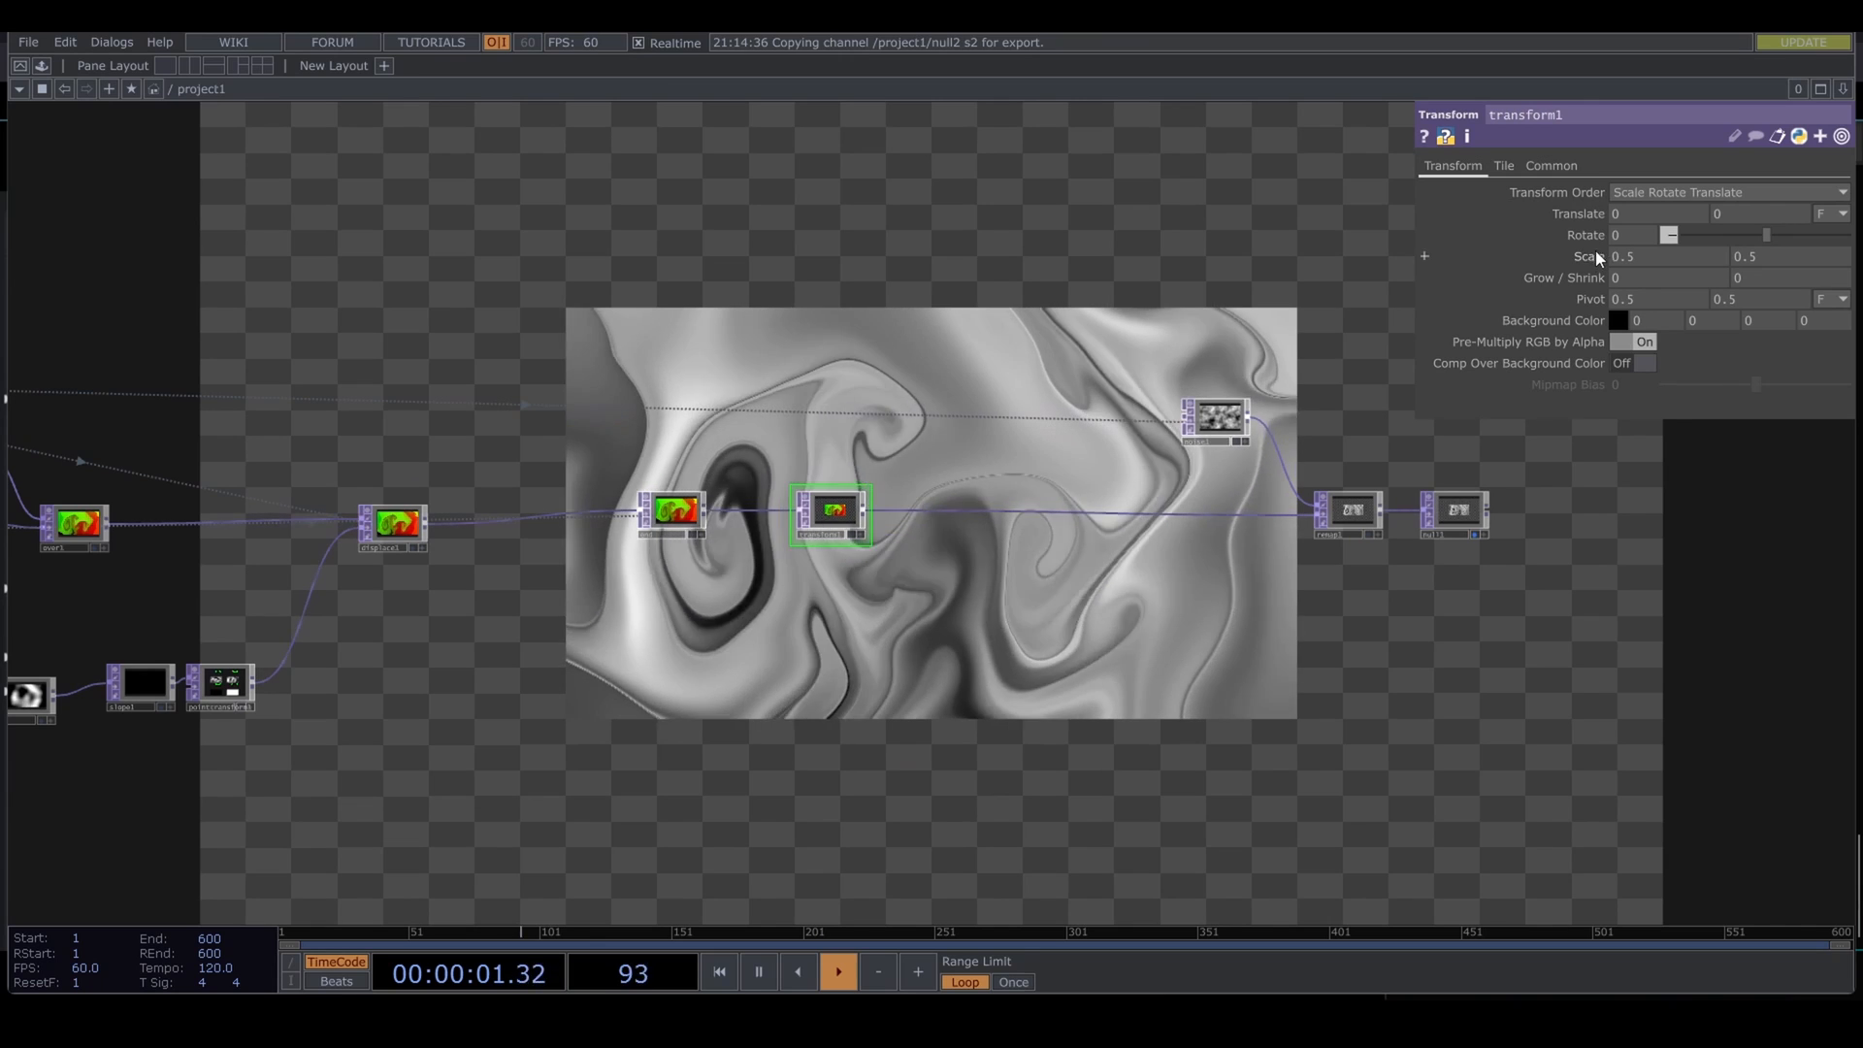
middle_drag(1632, 213, 1618, 194)
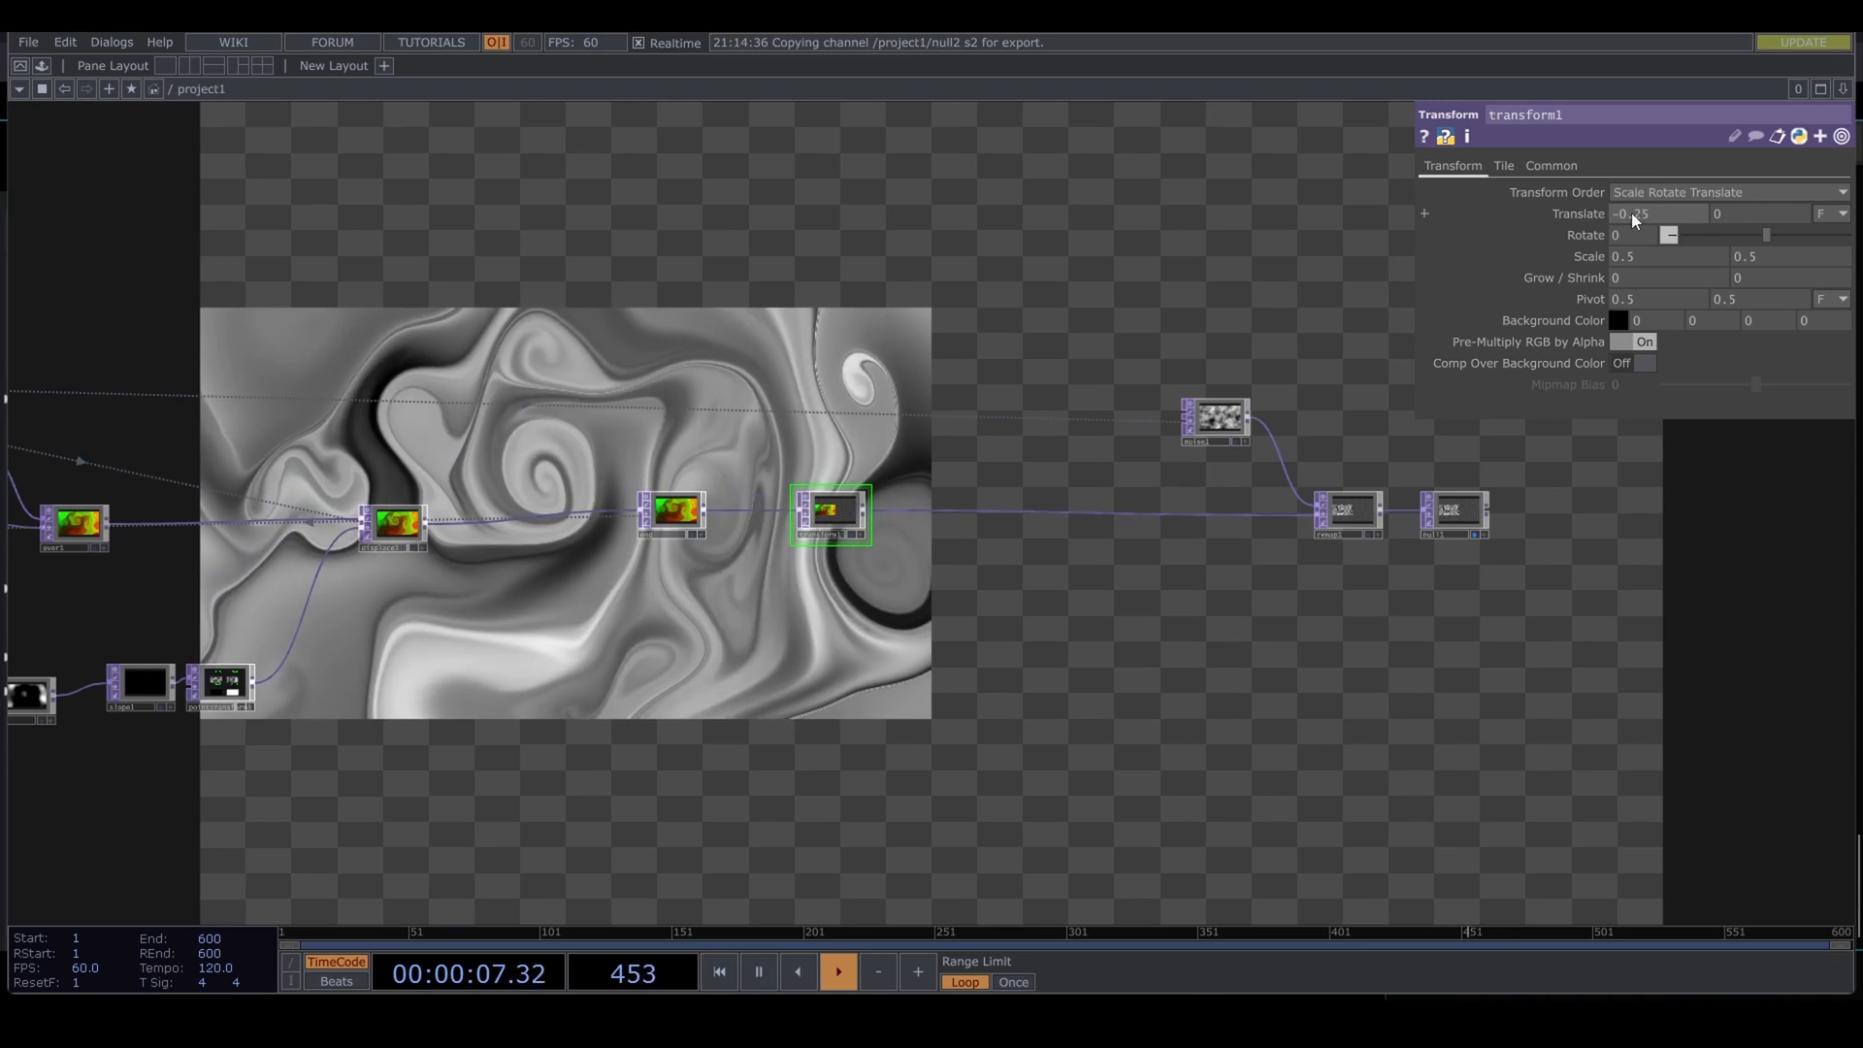
mouse_move(1747, 215)
middle_down()
mouse_move(1738, 194)
mouse_move(1740, 235)
middle_up()
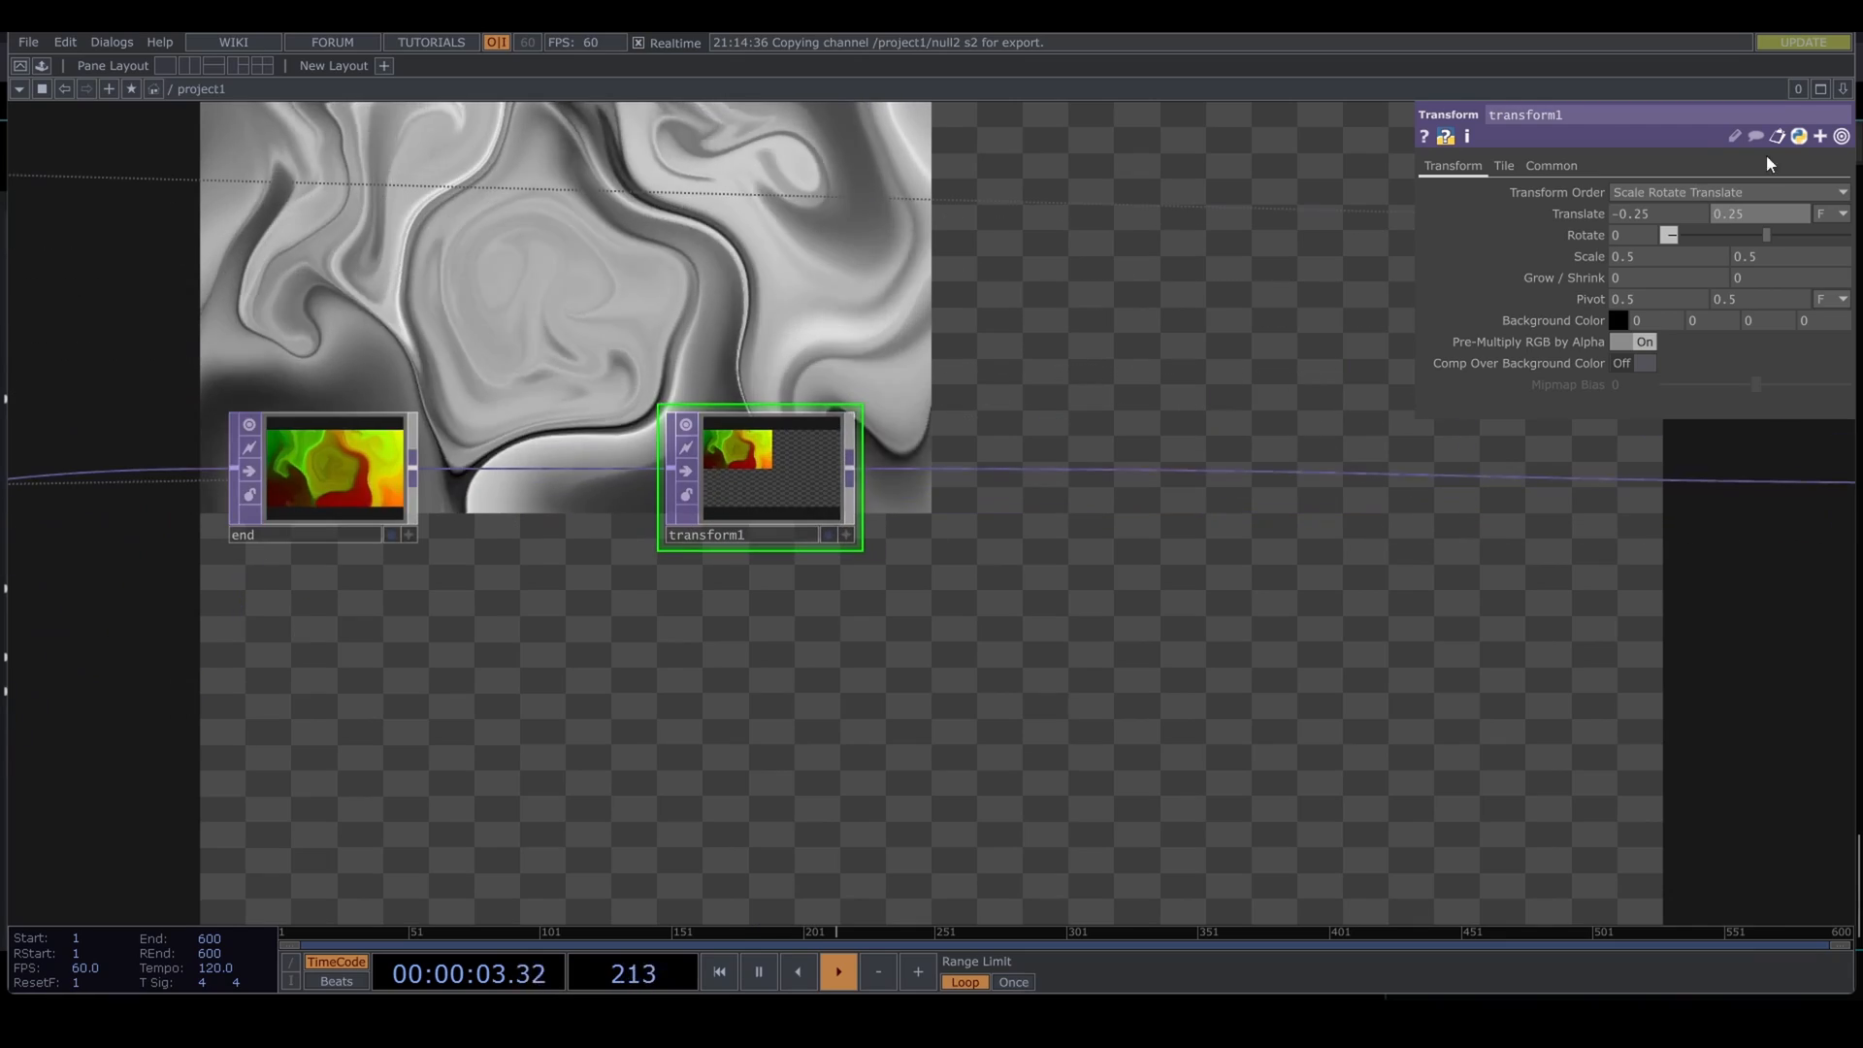
Step: Set transform1's Extend mode to Mirror
click(1510, 166)
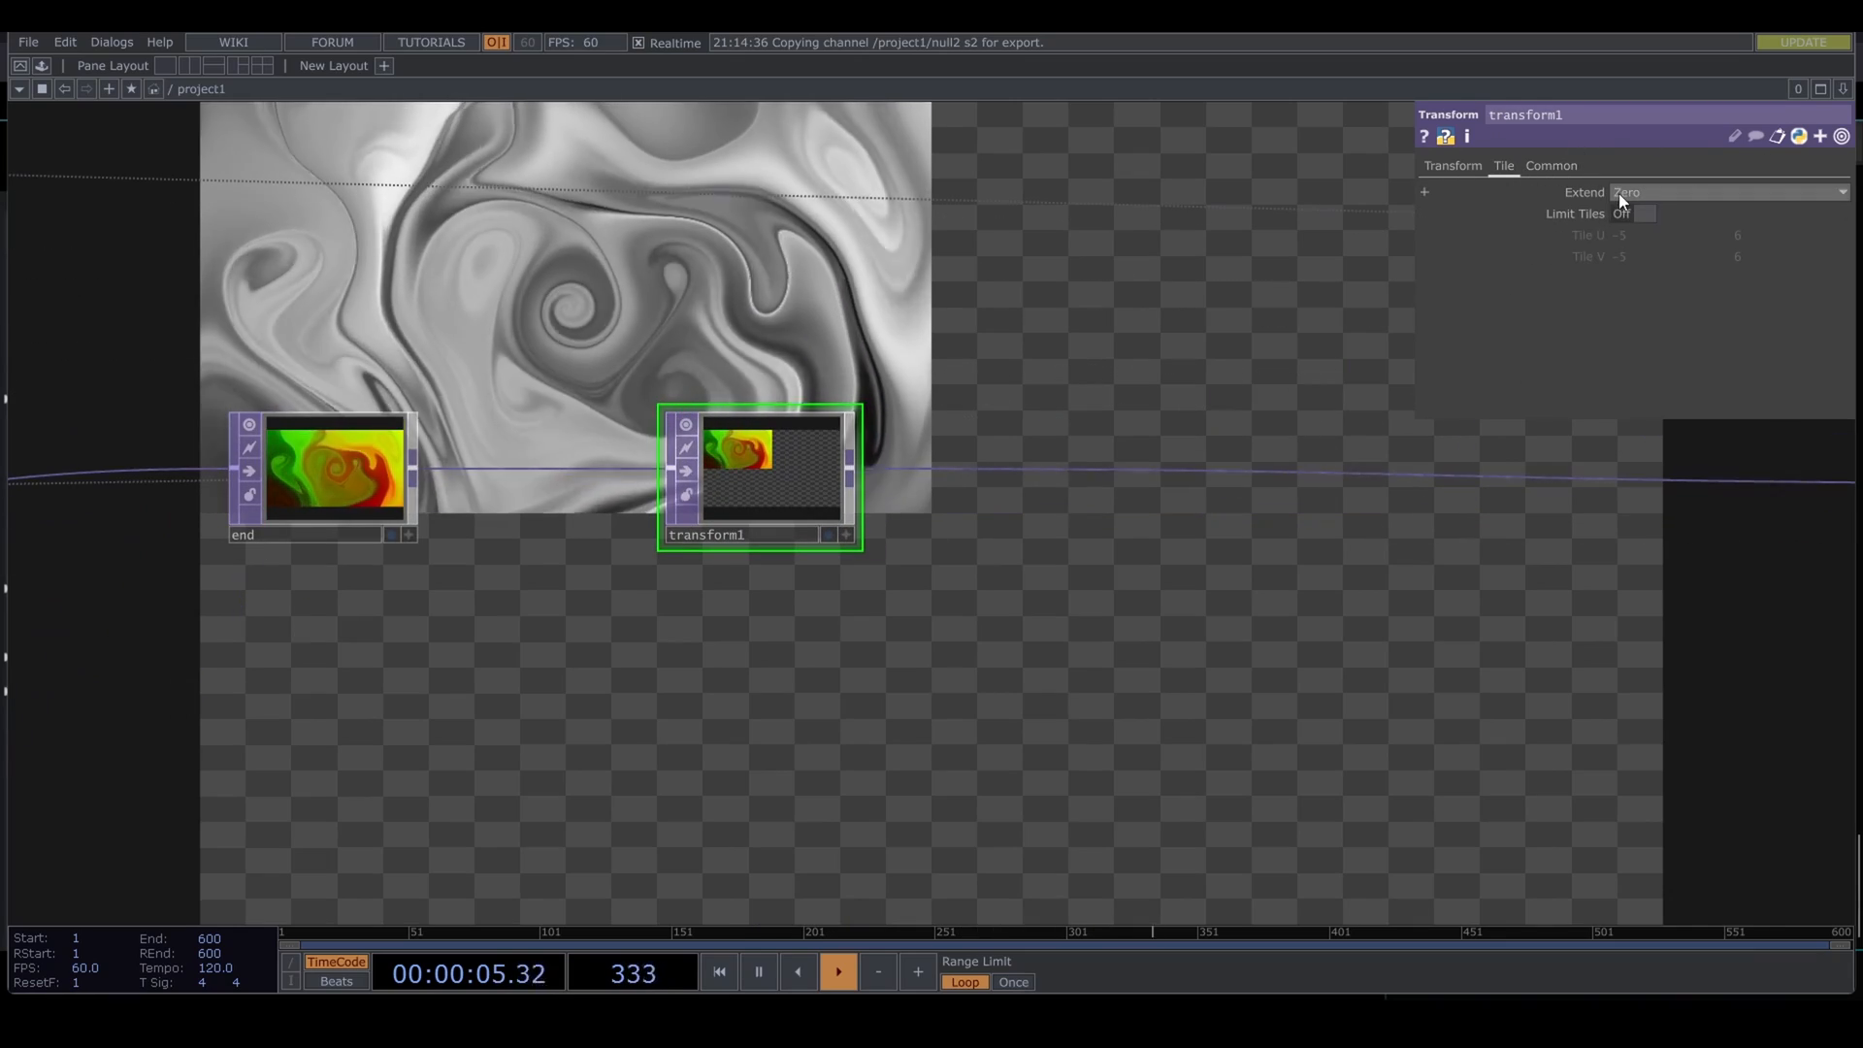
click(1627, 194)
click(1646, 273)
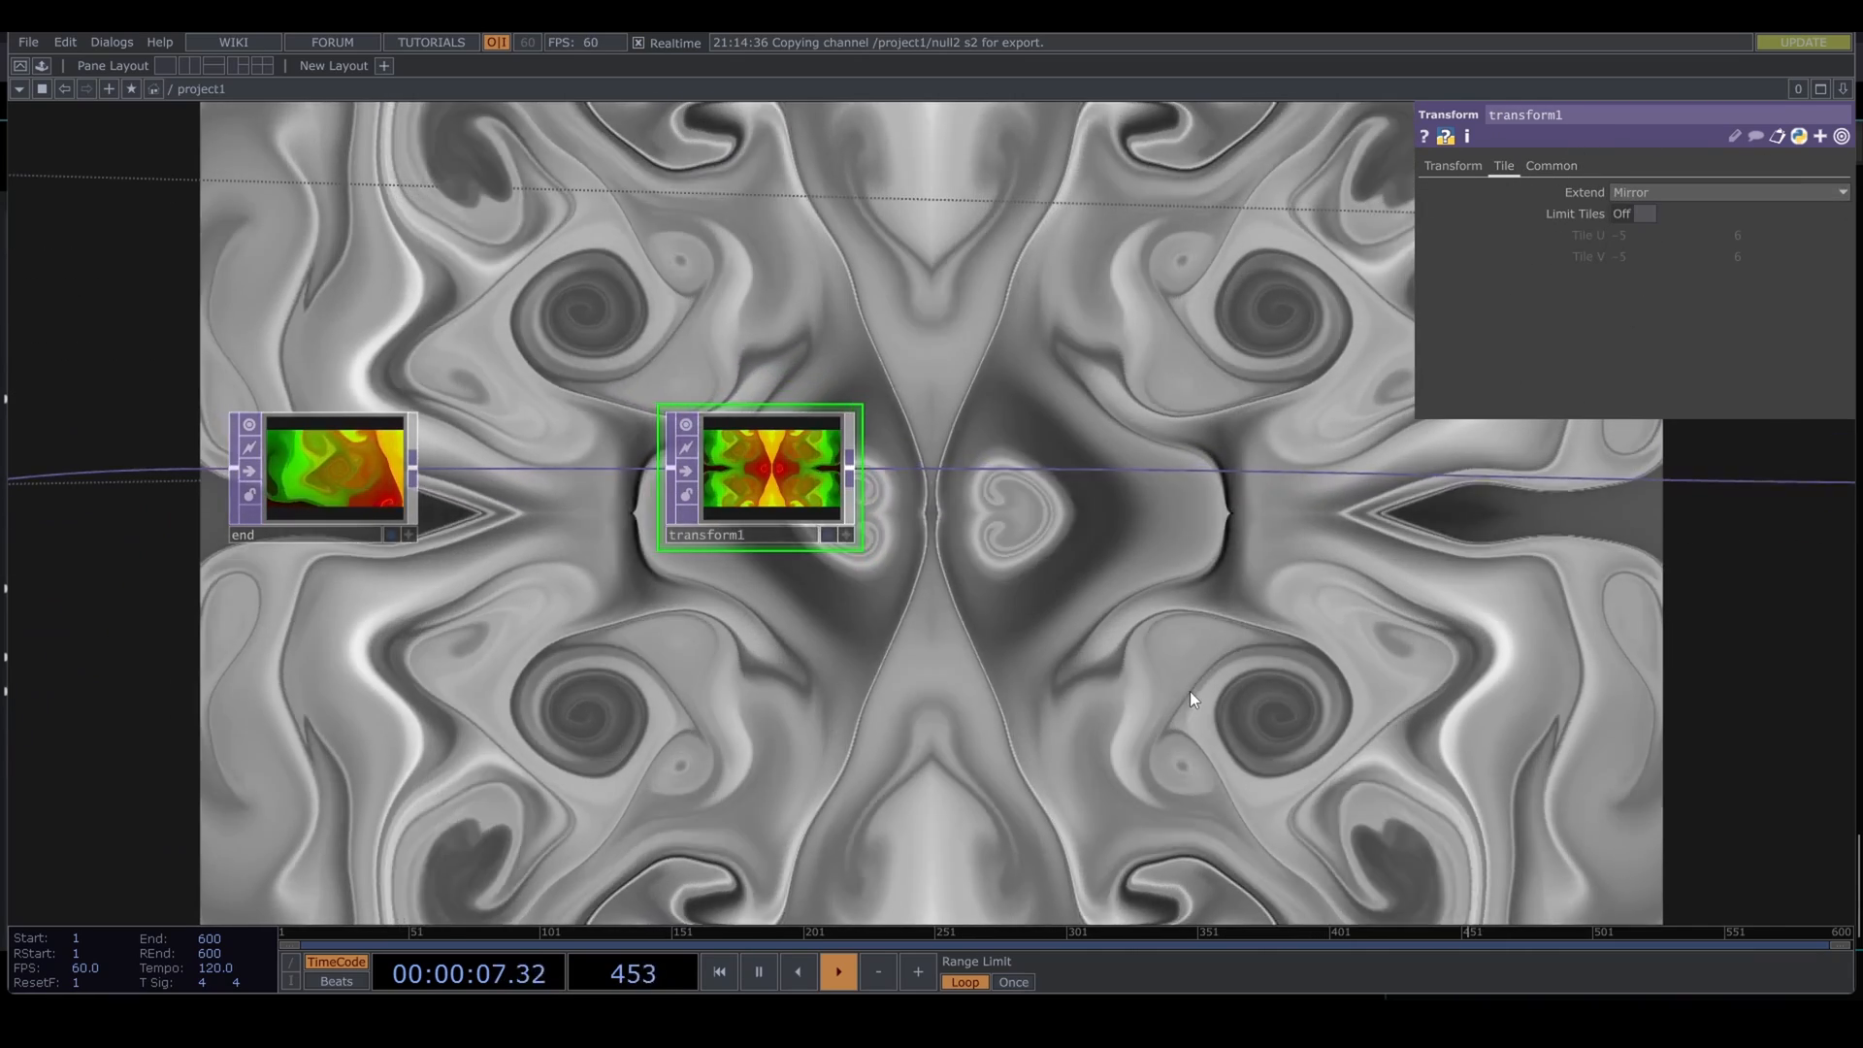
Step: Move null1 well away from remap1 to leave room between the two nodes
drag(1190, 691, 497, 666)
scroll(77, 504, up, 6)
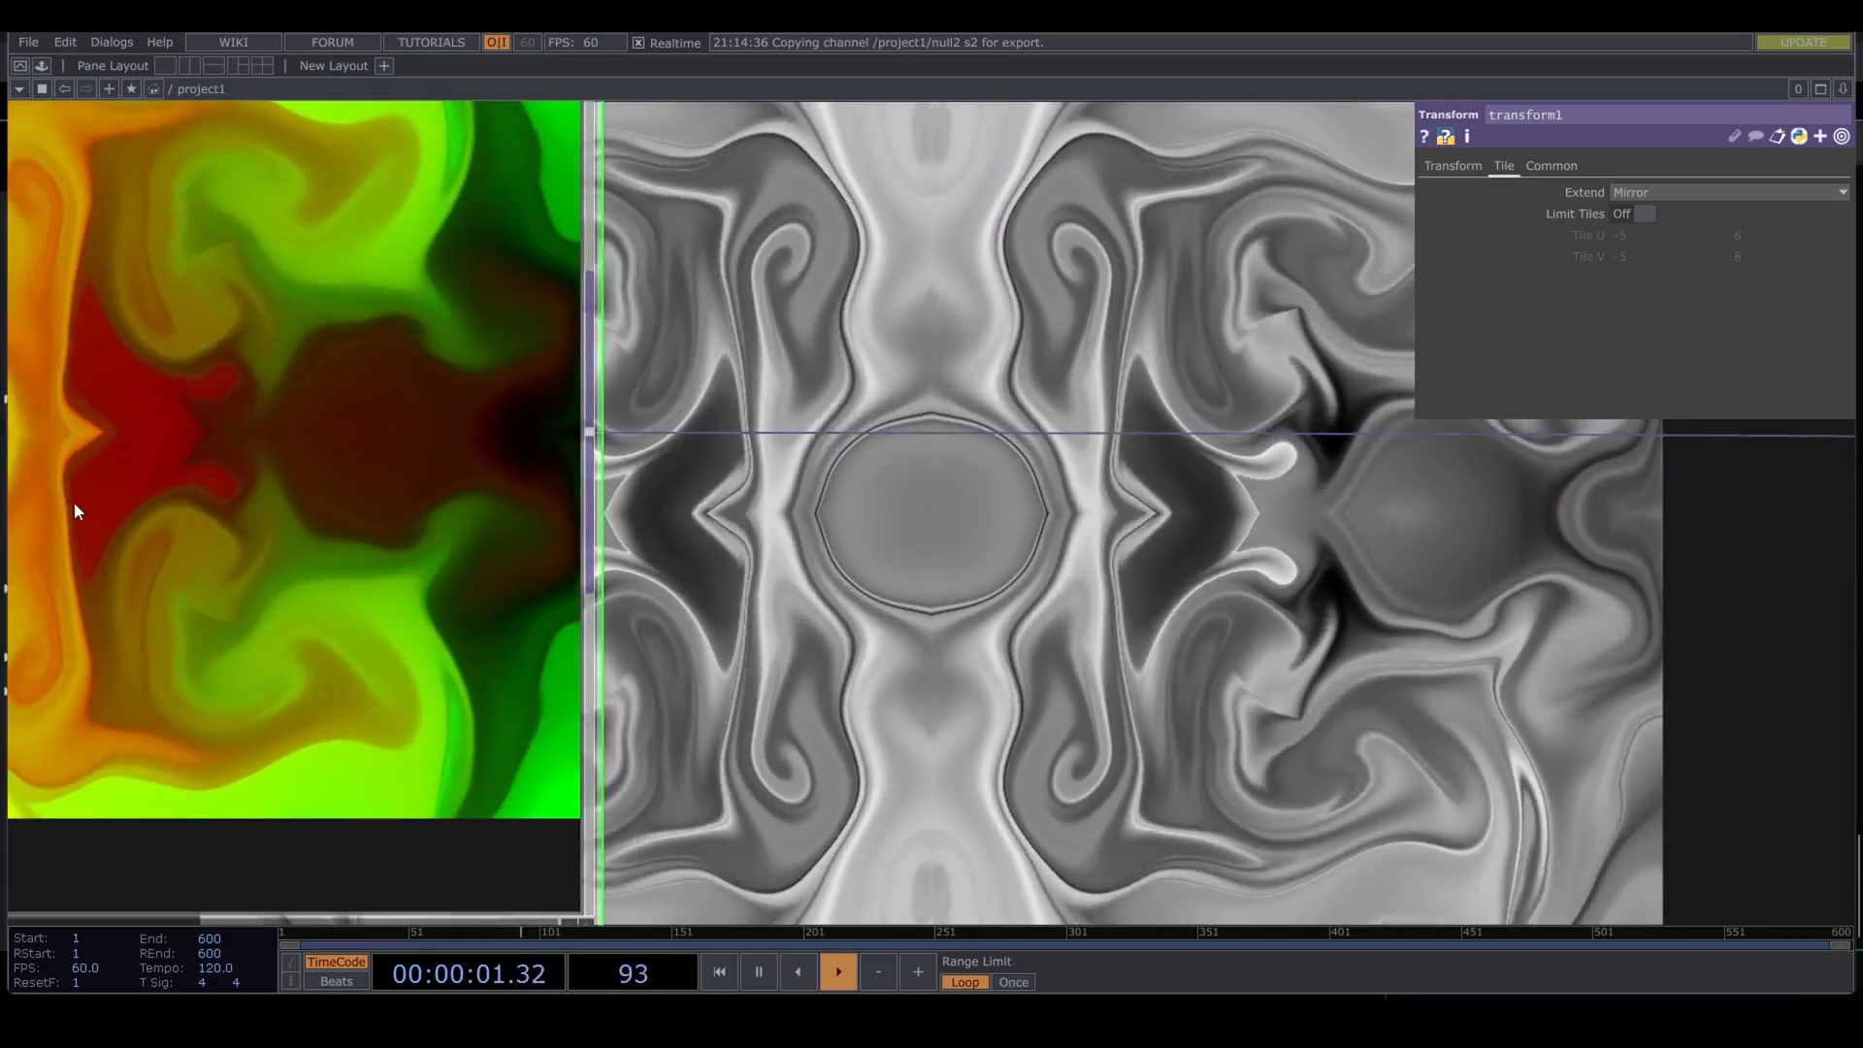
scroll(107, 509, down, 2)
scroll(126, 517, down, 8)
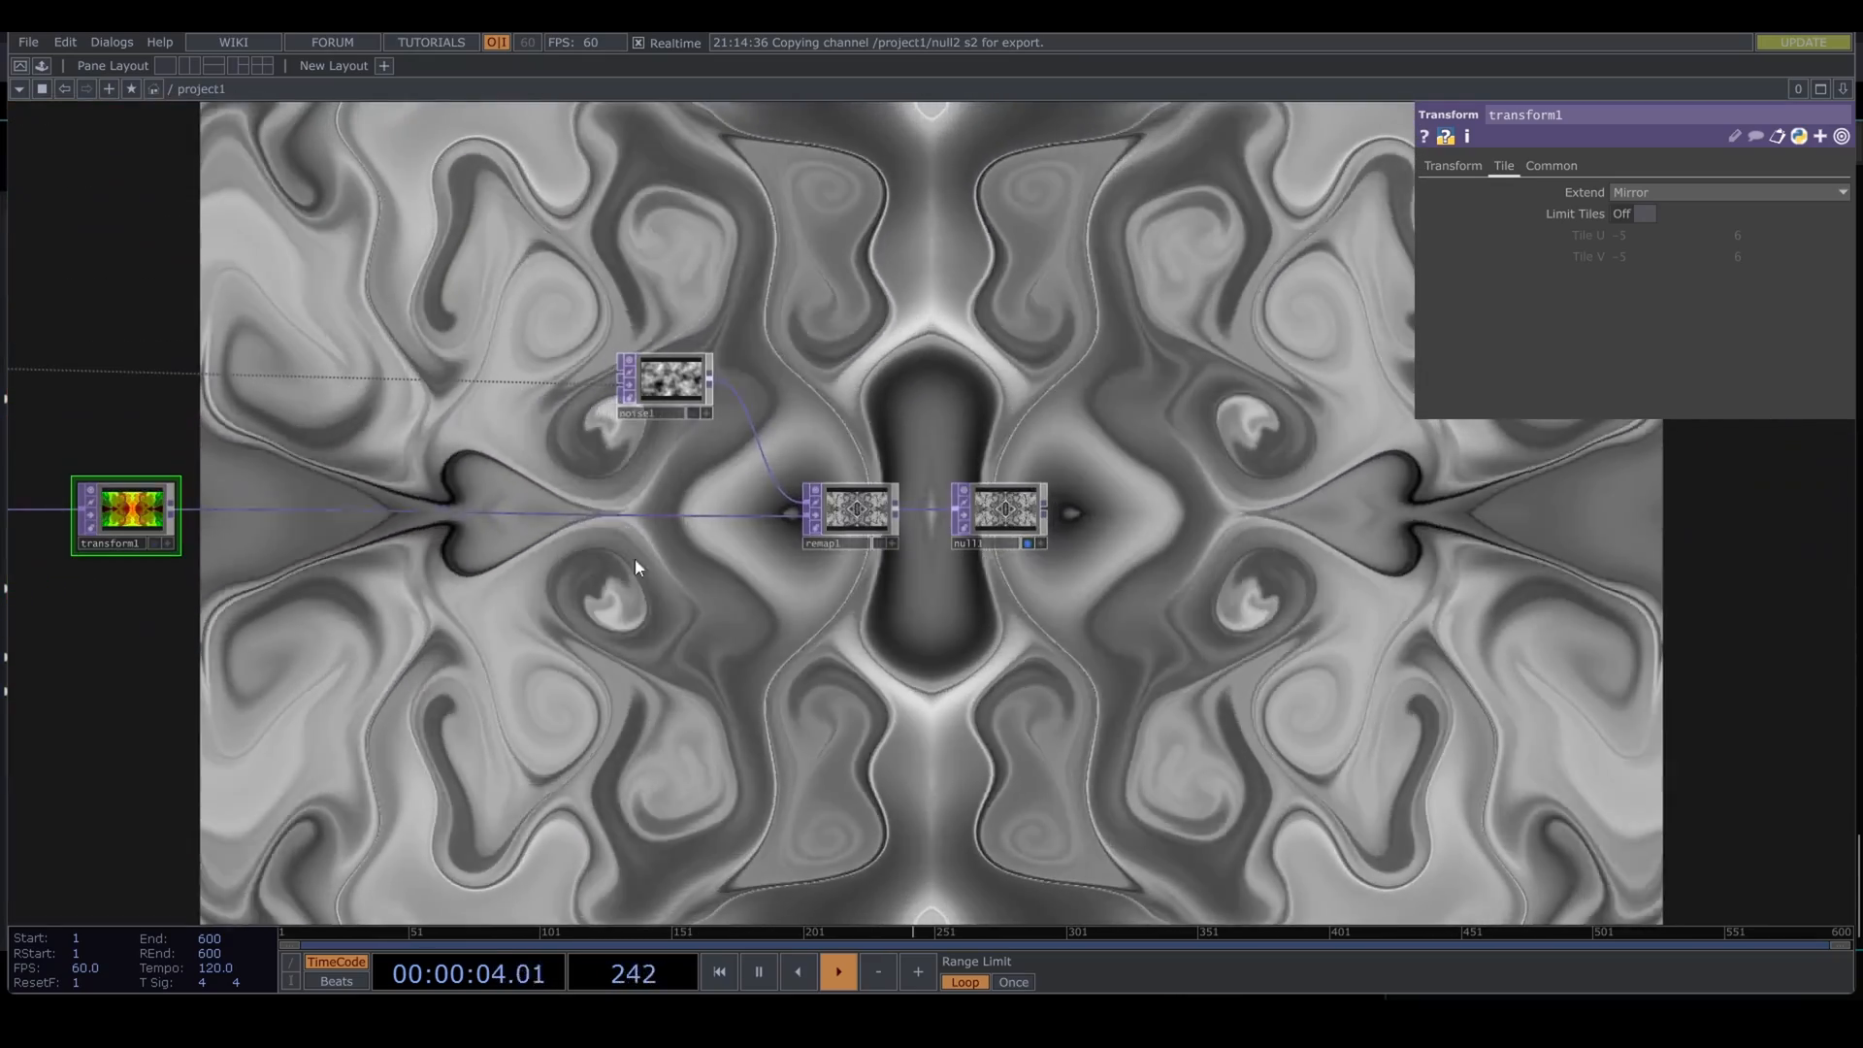
drag(515, 627, 303, 651)
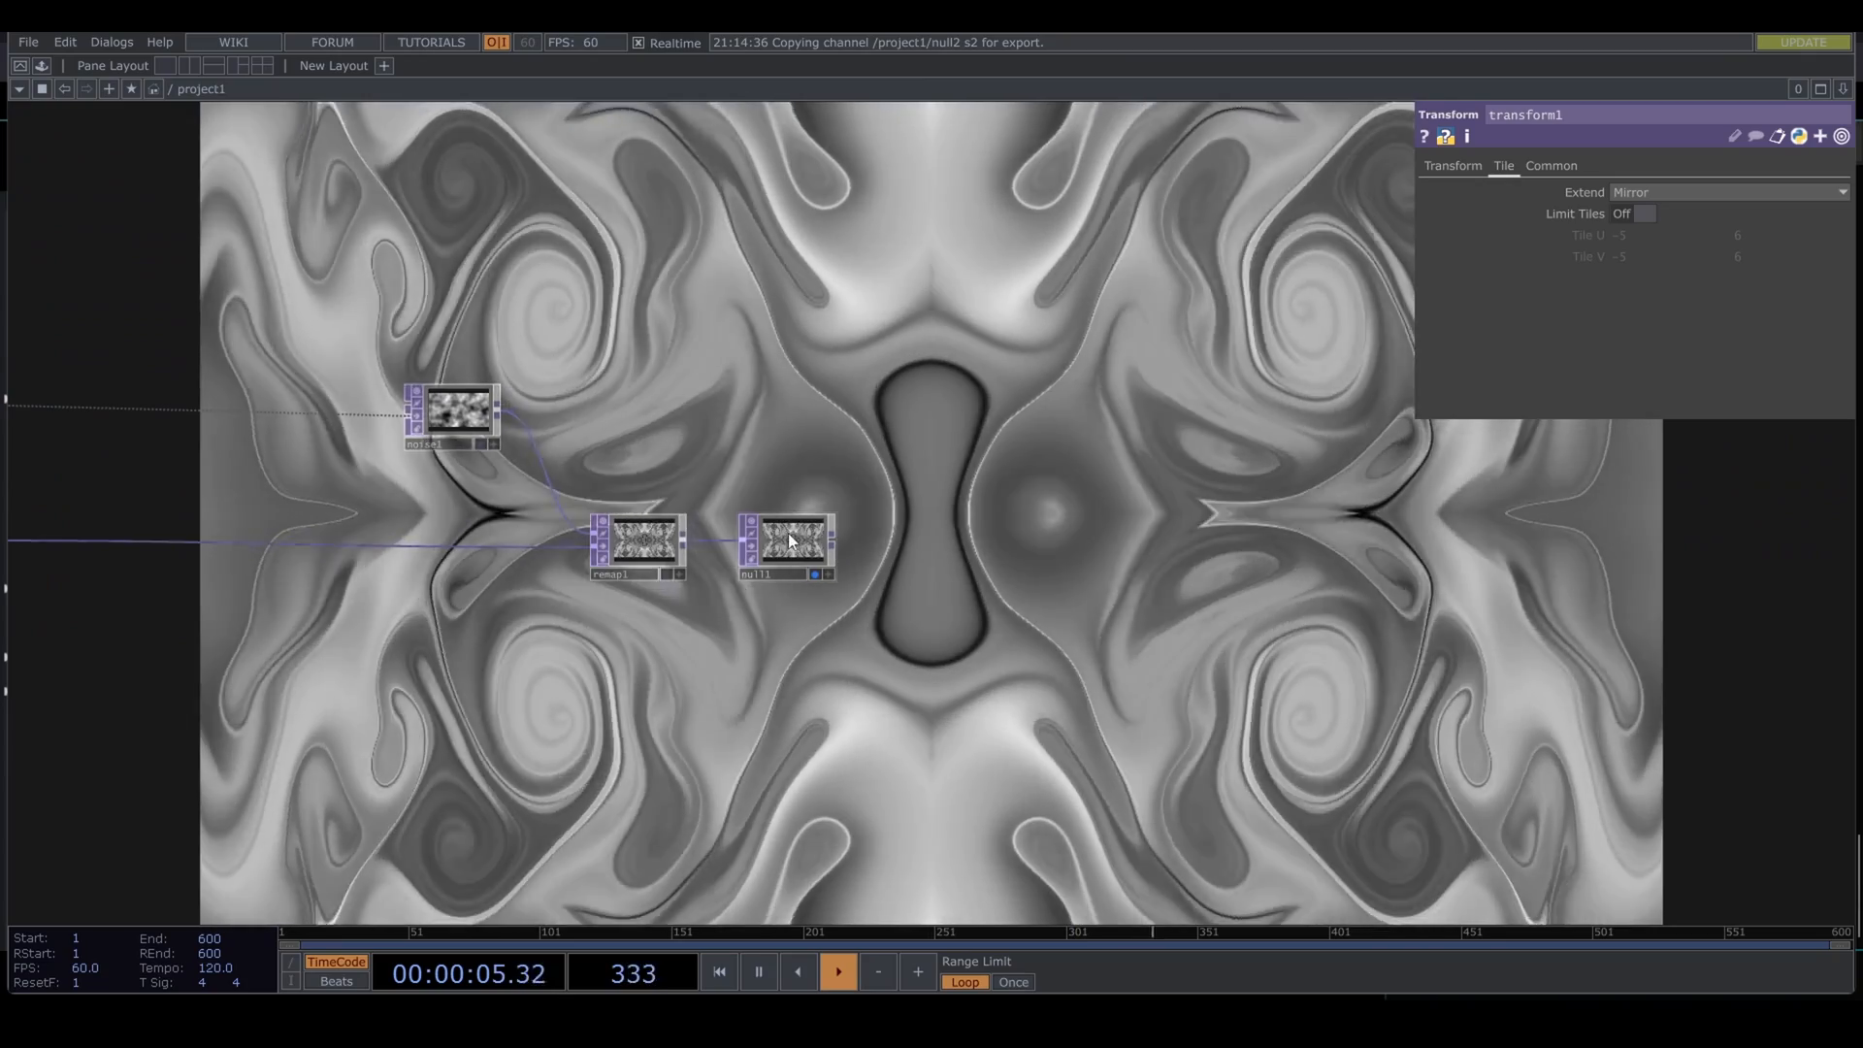
drag(787, 533, 1660, 552)
drag(1080, 666, 980, 664)
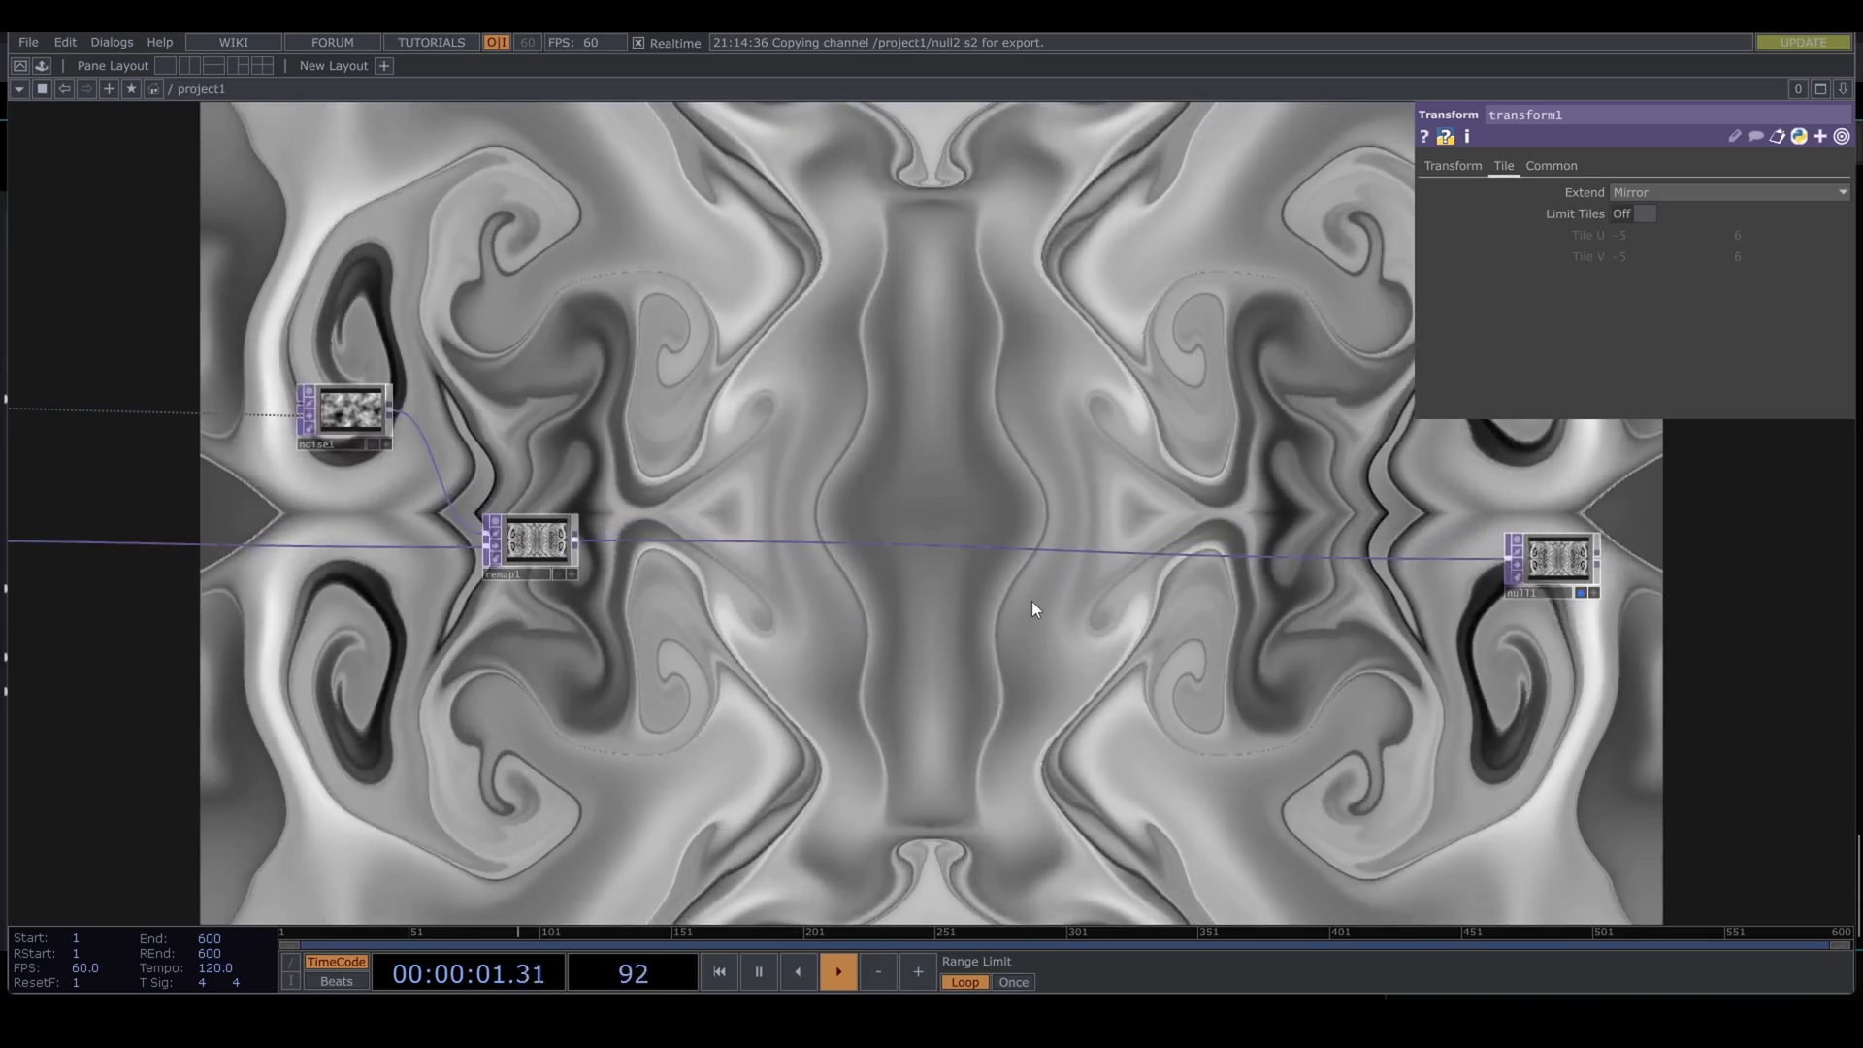
drag(930, 635, 1022, 632)
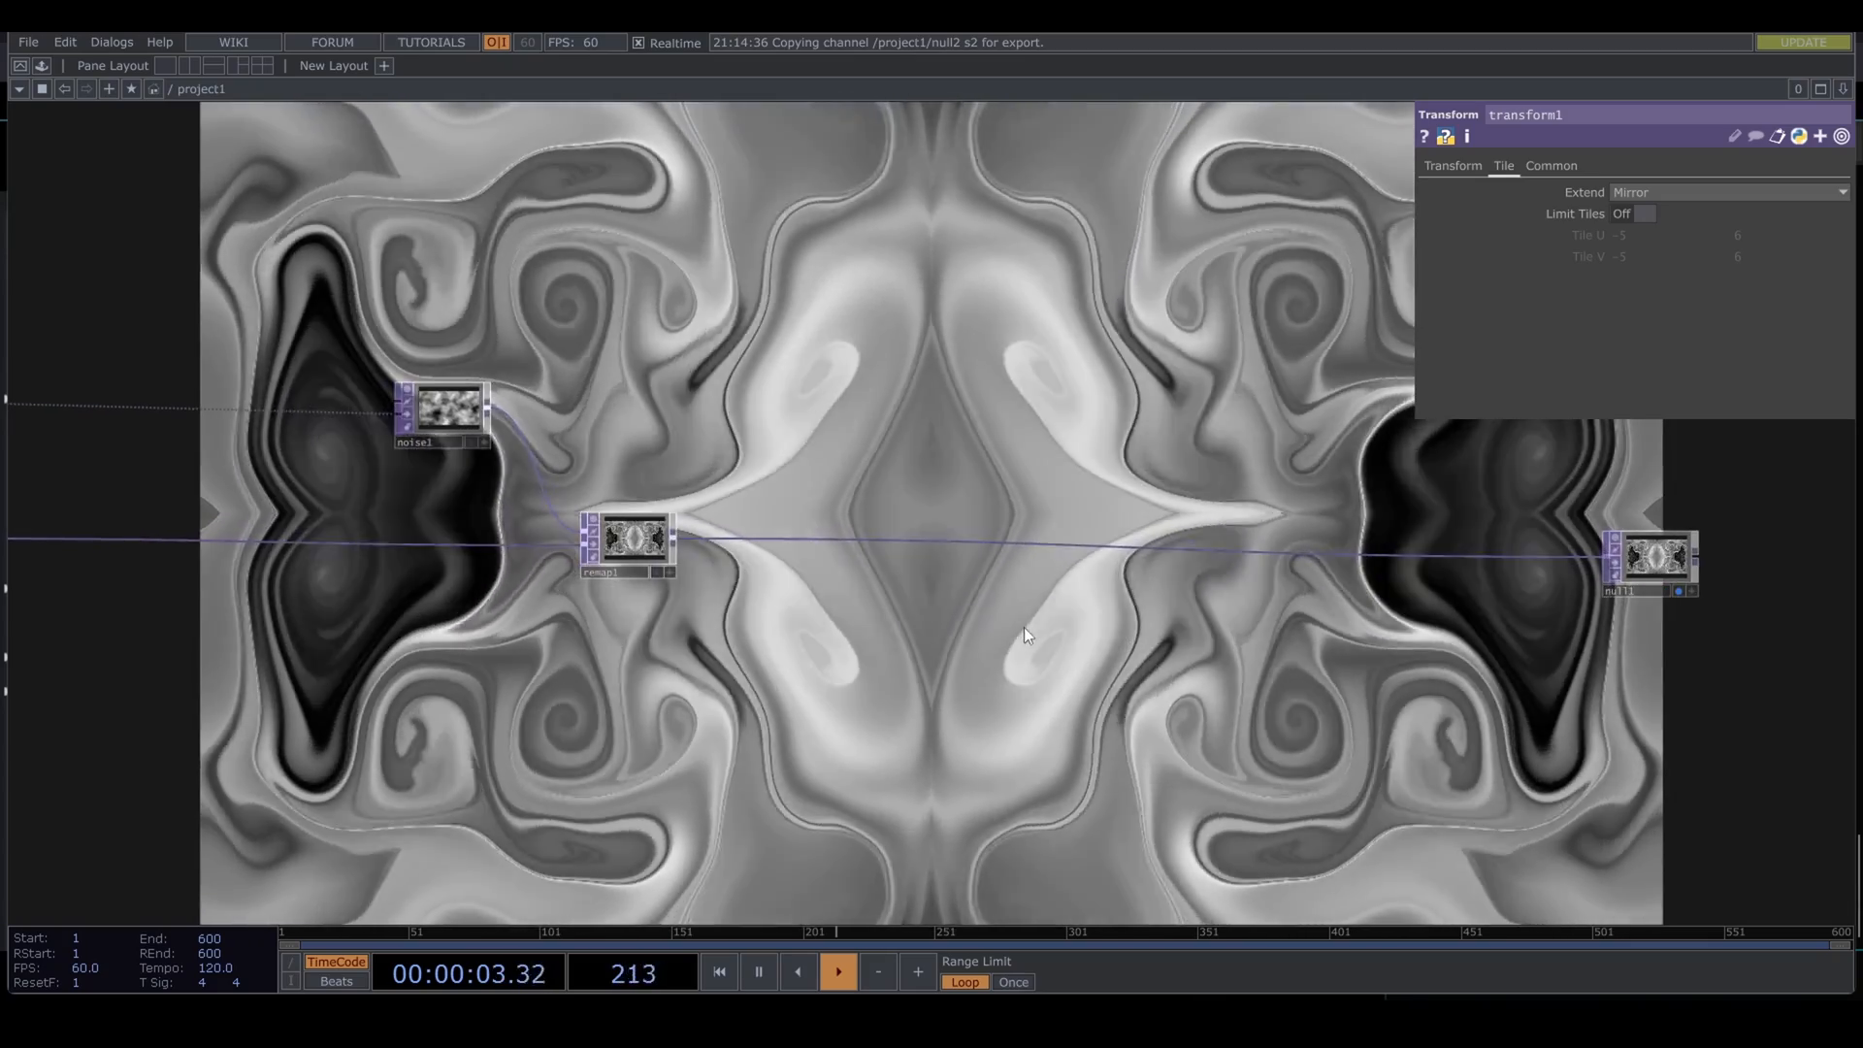
Step: Link noise2's Translate Y to null2's s1 channel as a CHOP reference
scroll(1023, 627, down, 5)
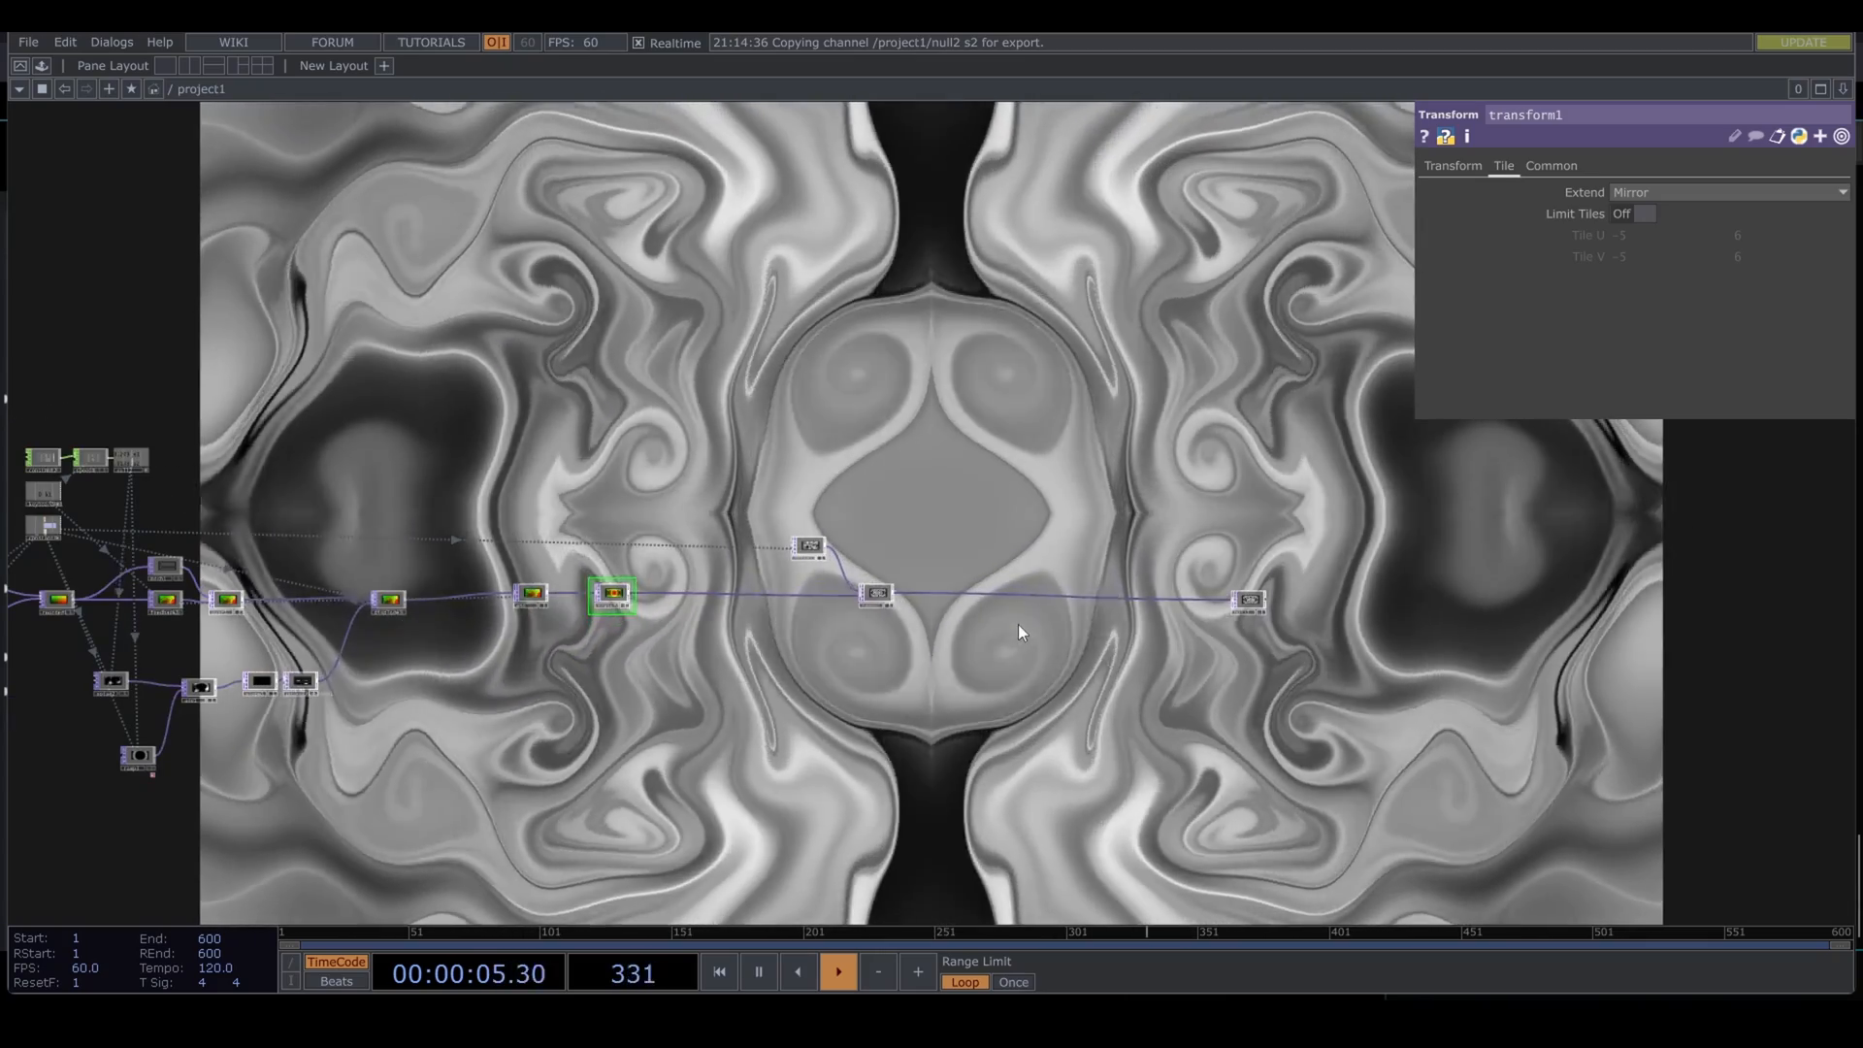
scroll(427, 713, up, 5)
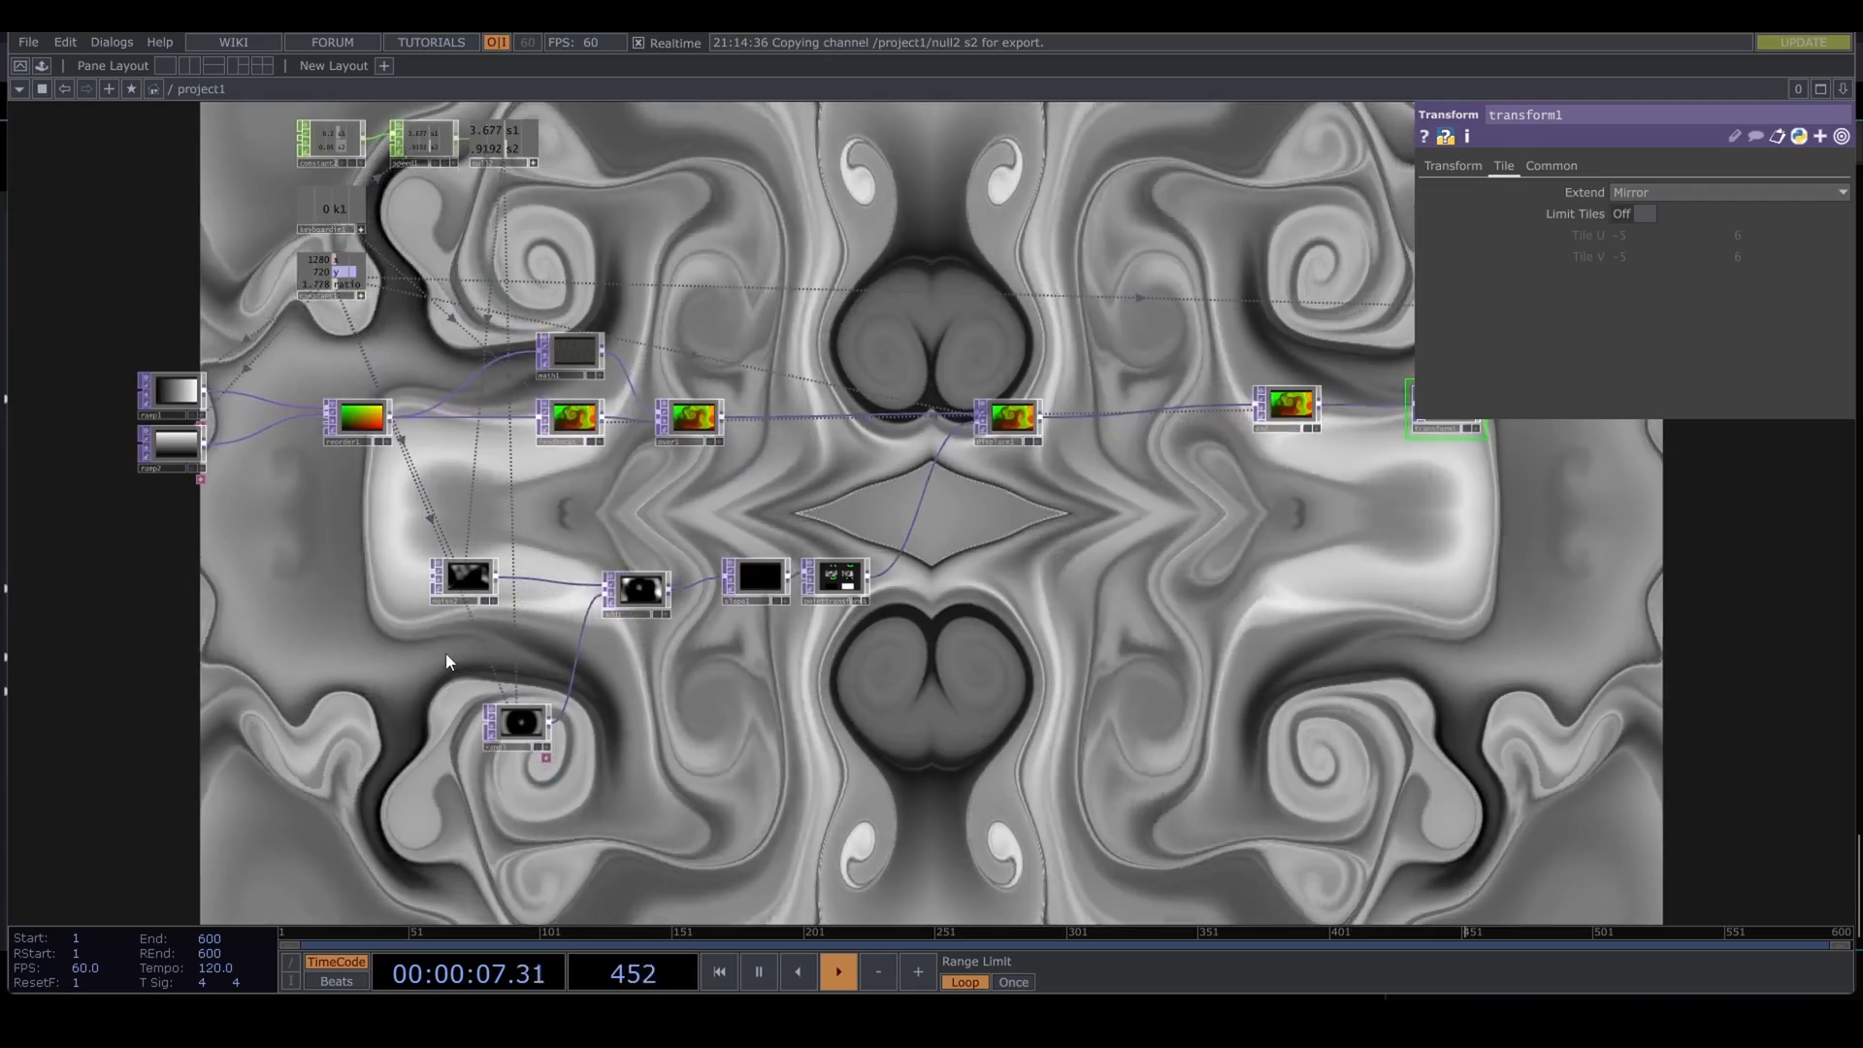
click(467, 579)
drag(456, 342, 421, 474)
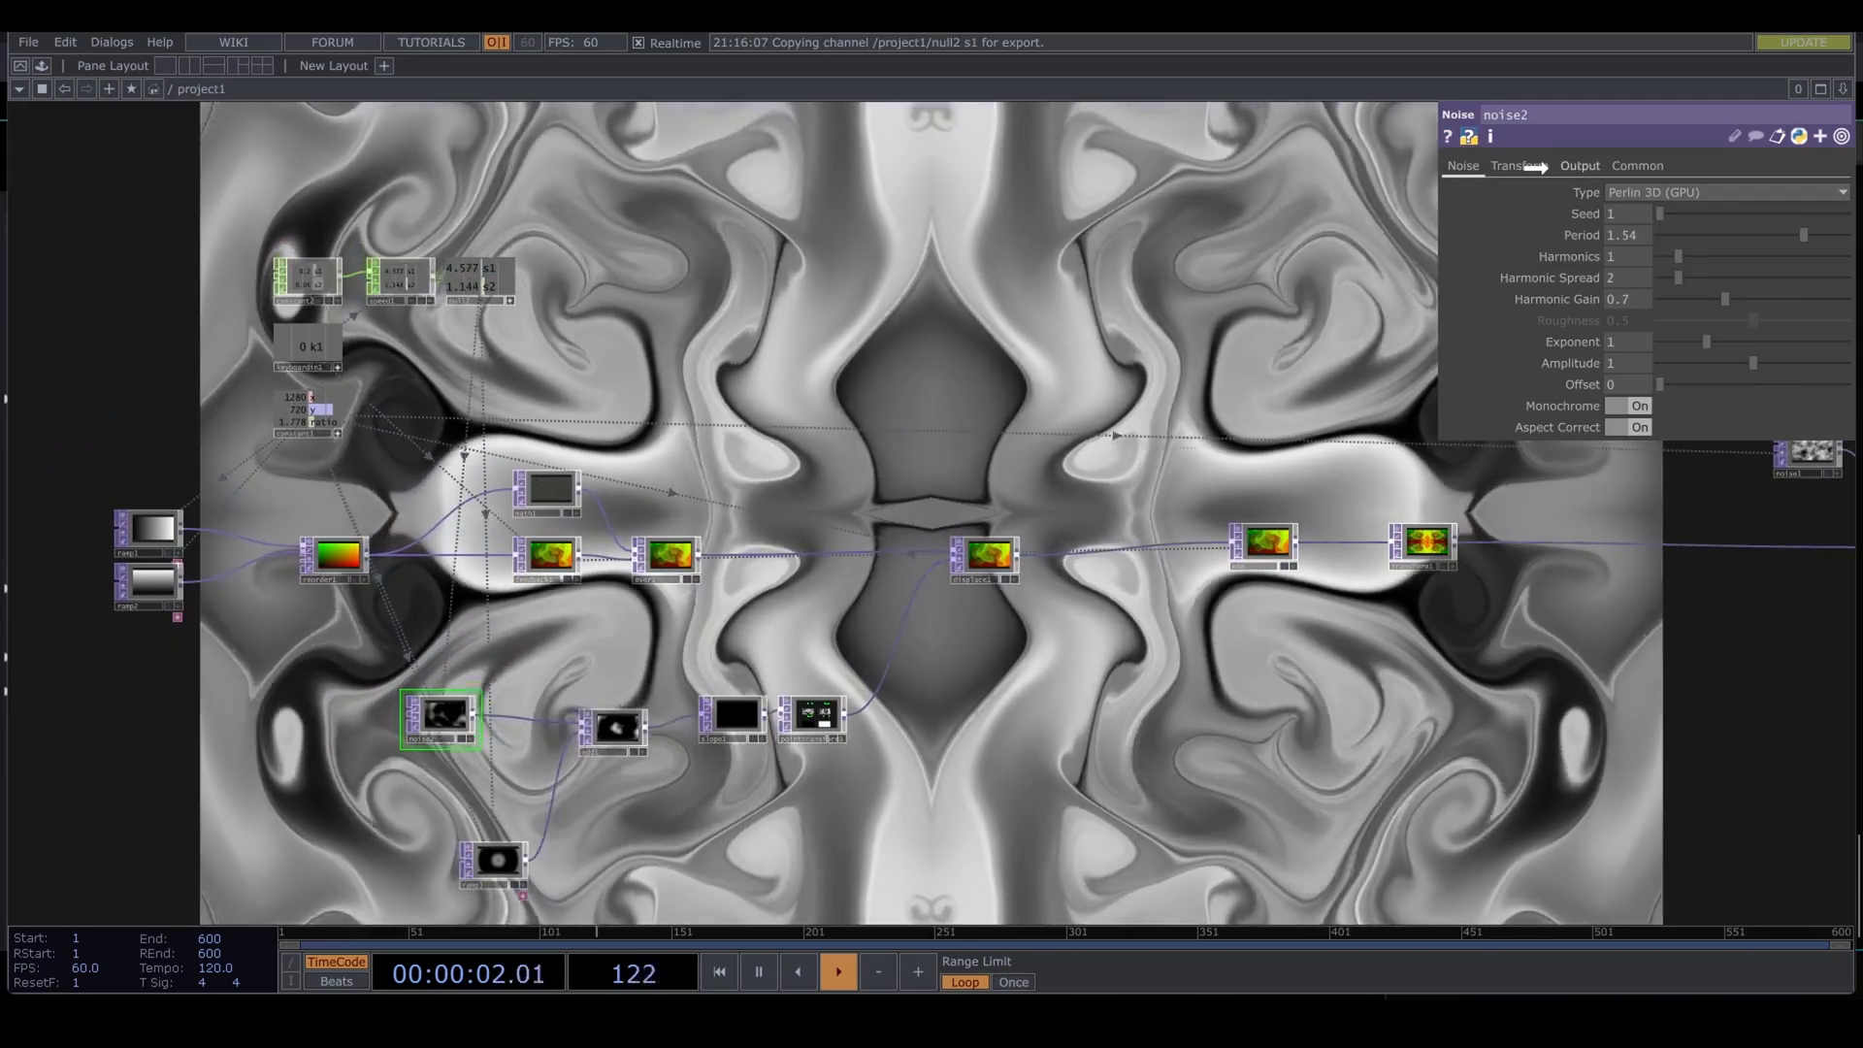
click(1533, 166)
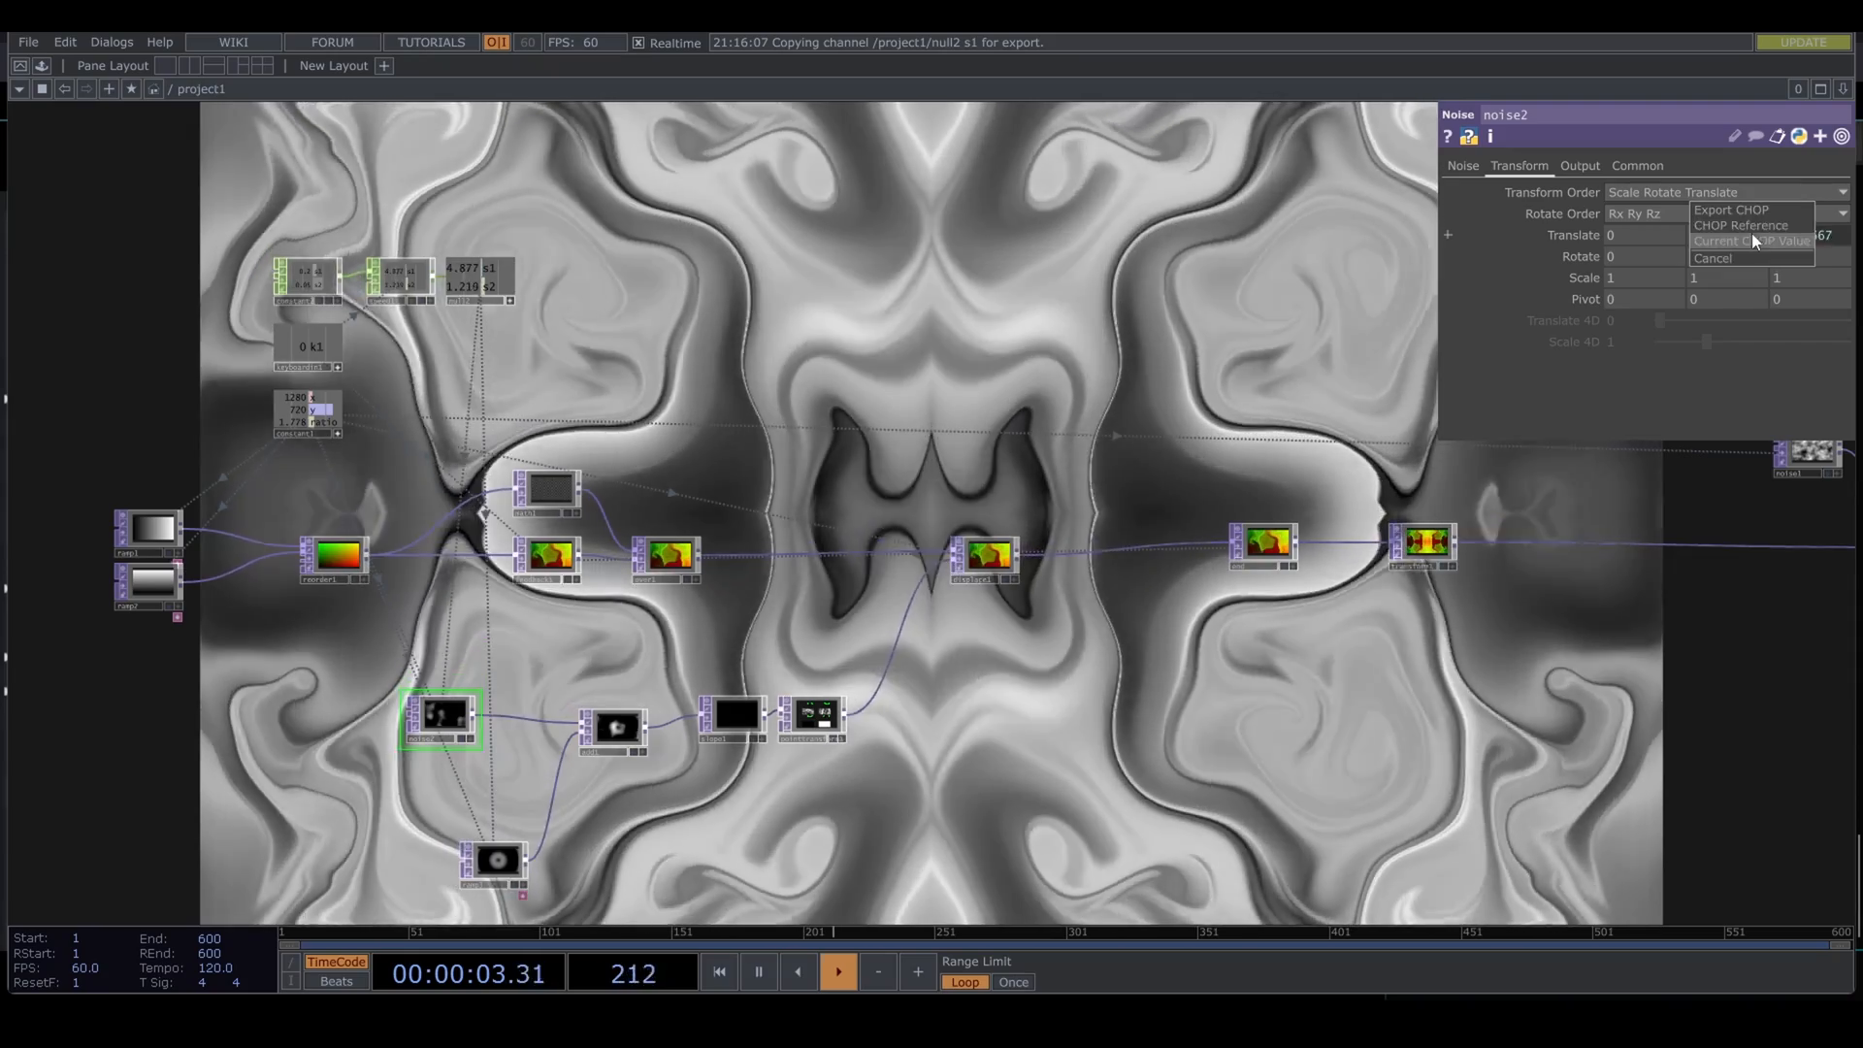
click(1750, 225)
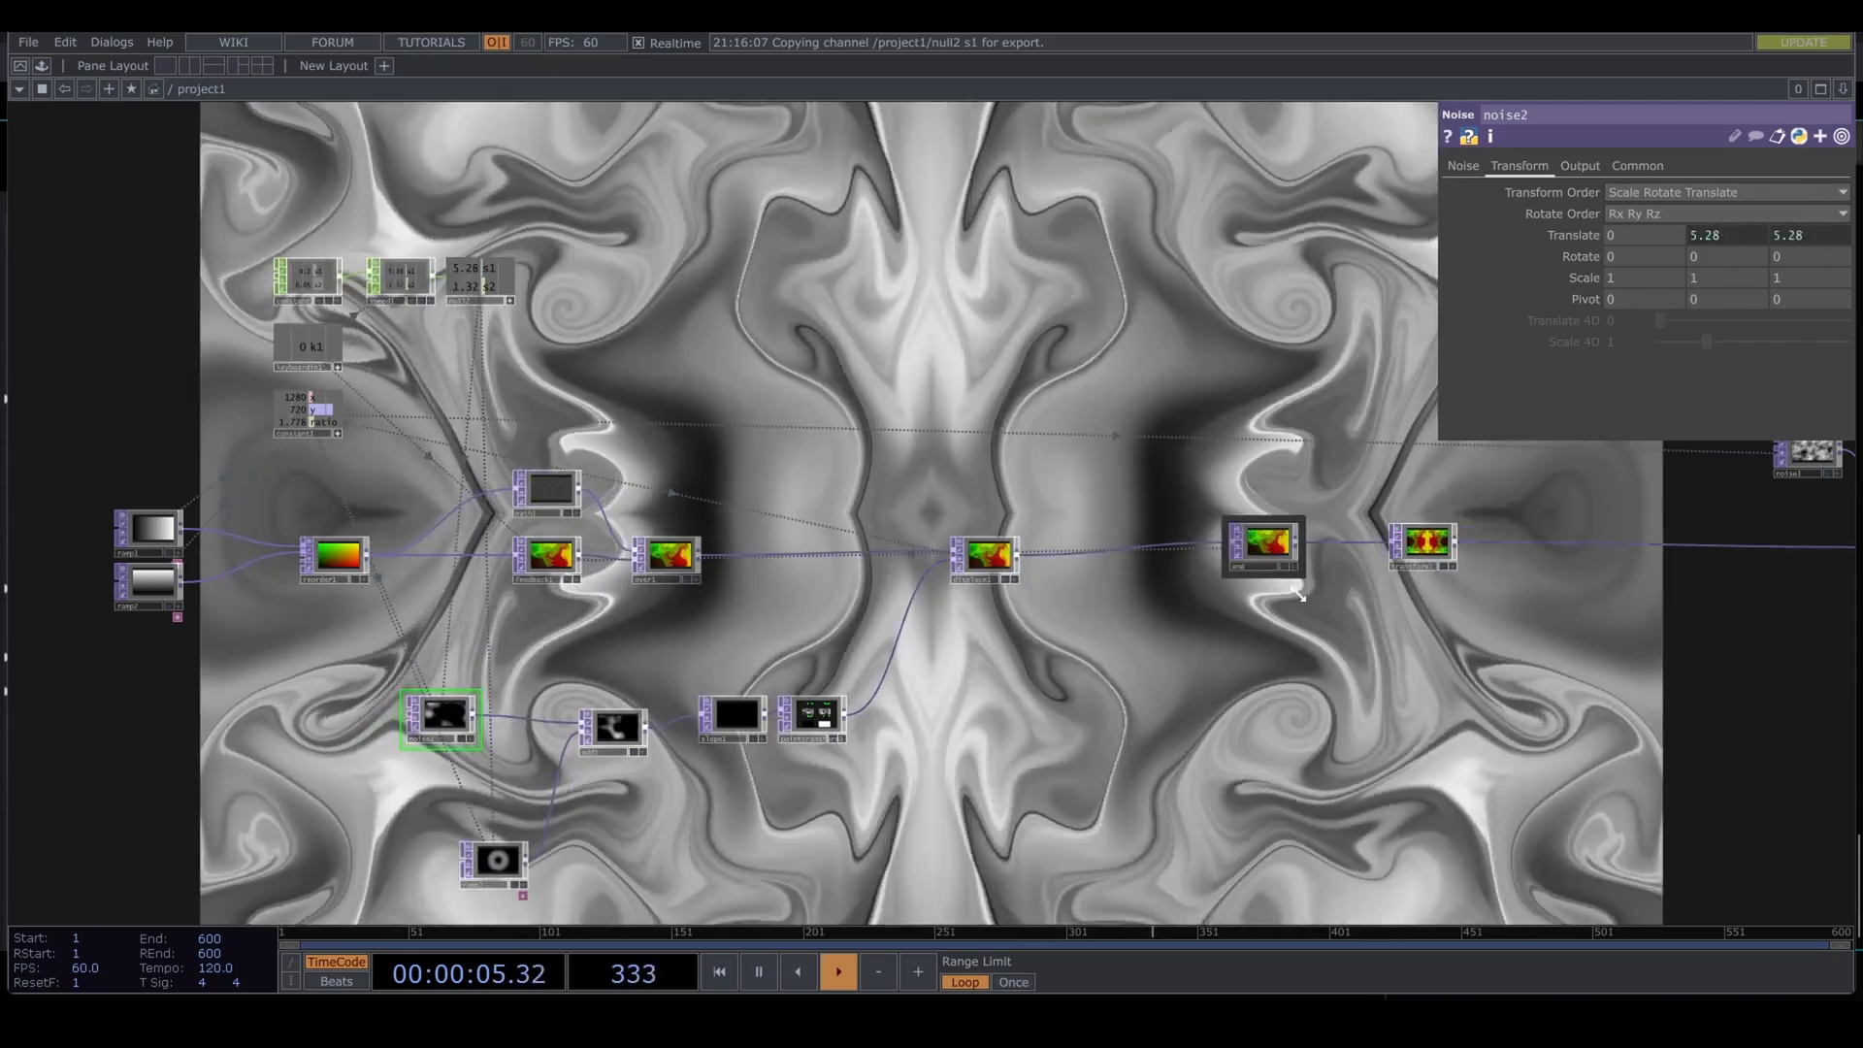
Step: Examine the mirrored output along the node chain and noise2's noise settings
drag(1324, 713, 848, 707)
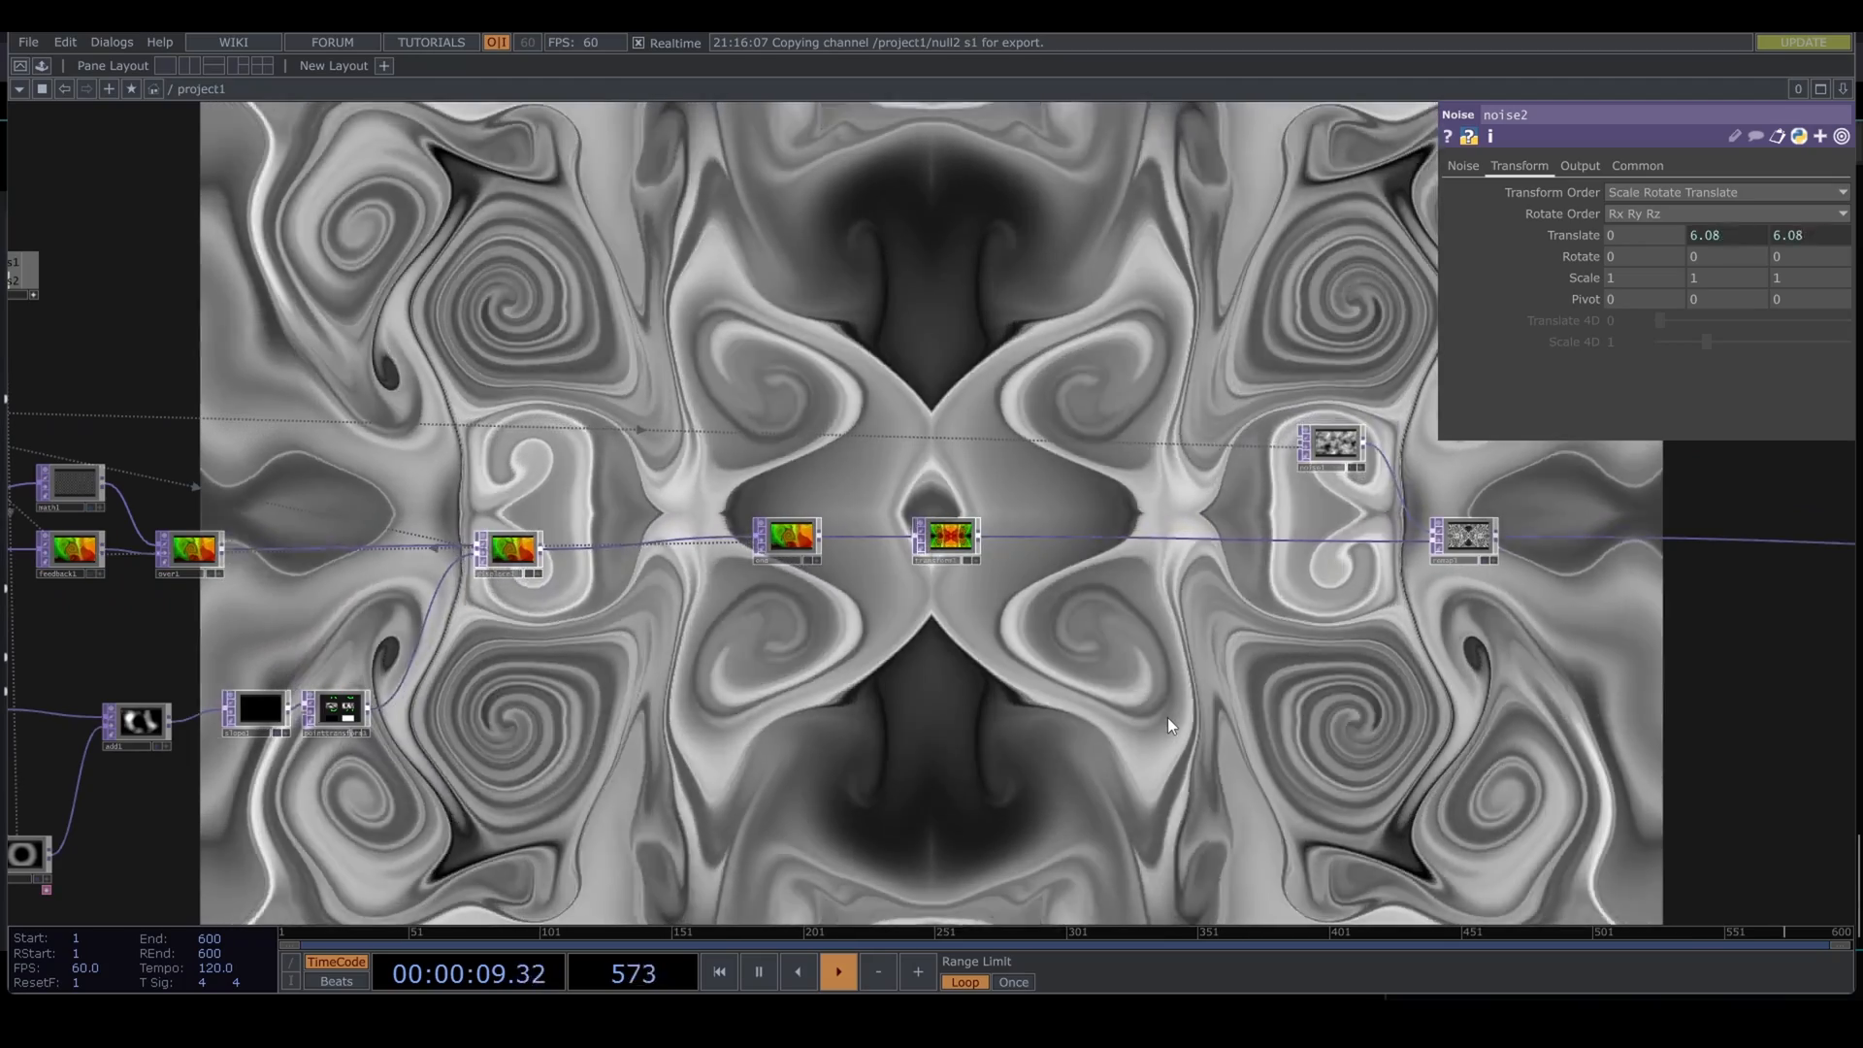
drag(503, 771, 773, 705)
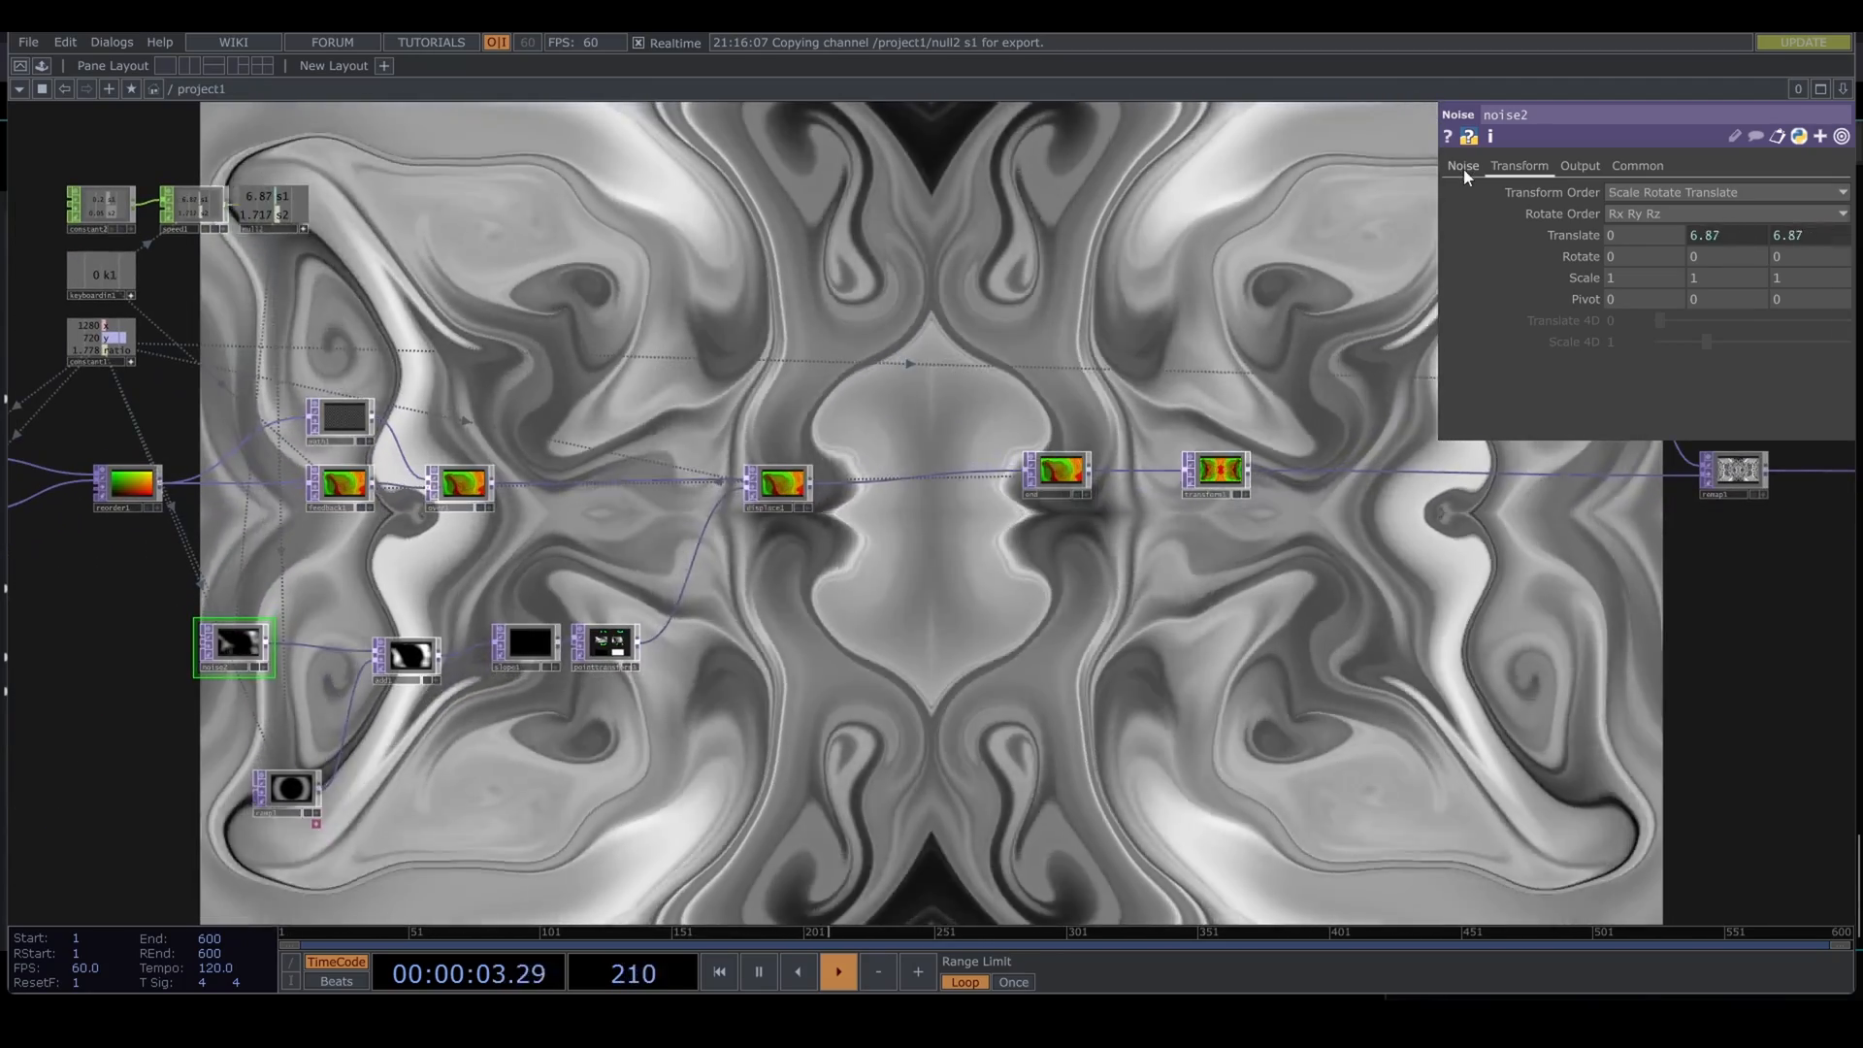
click(1463, 169)
drag(1185, 648, 952, 539)
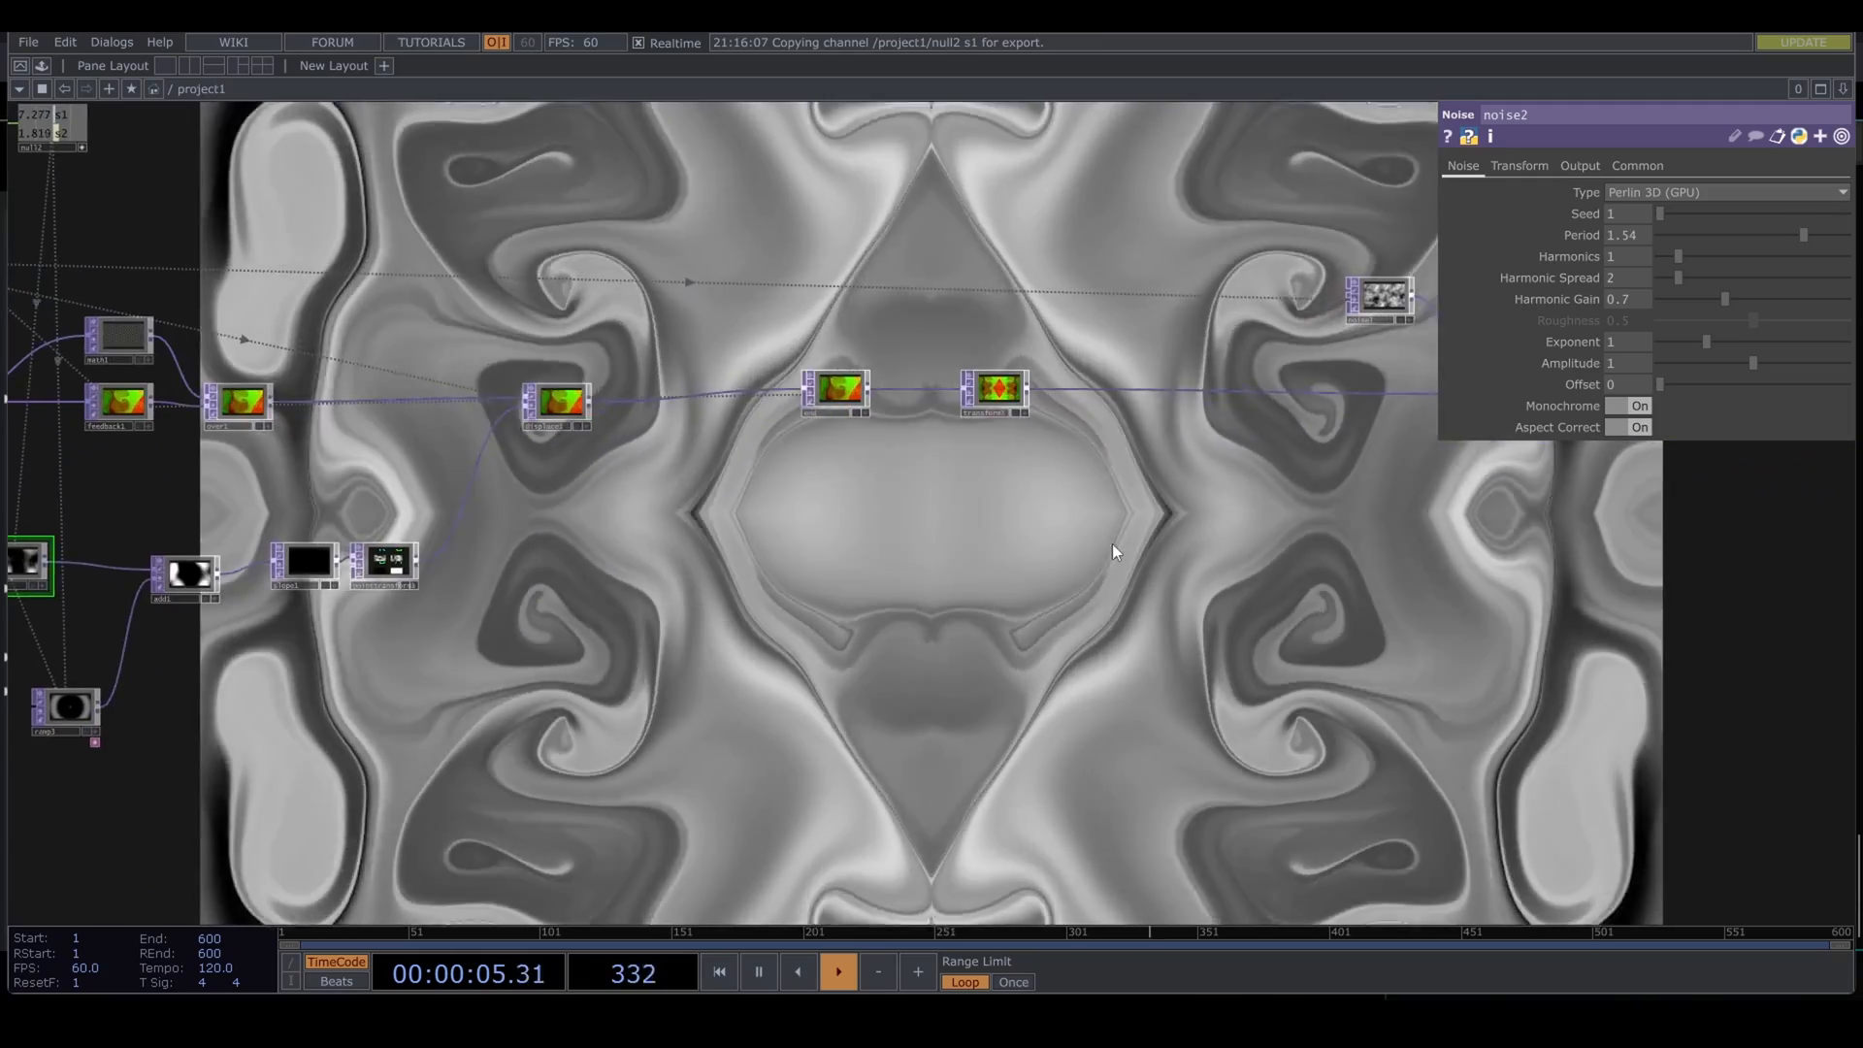
drag(1113, 549, 584, 643)
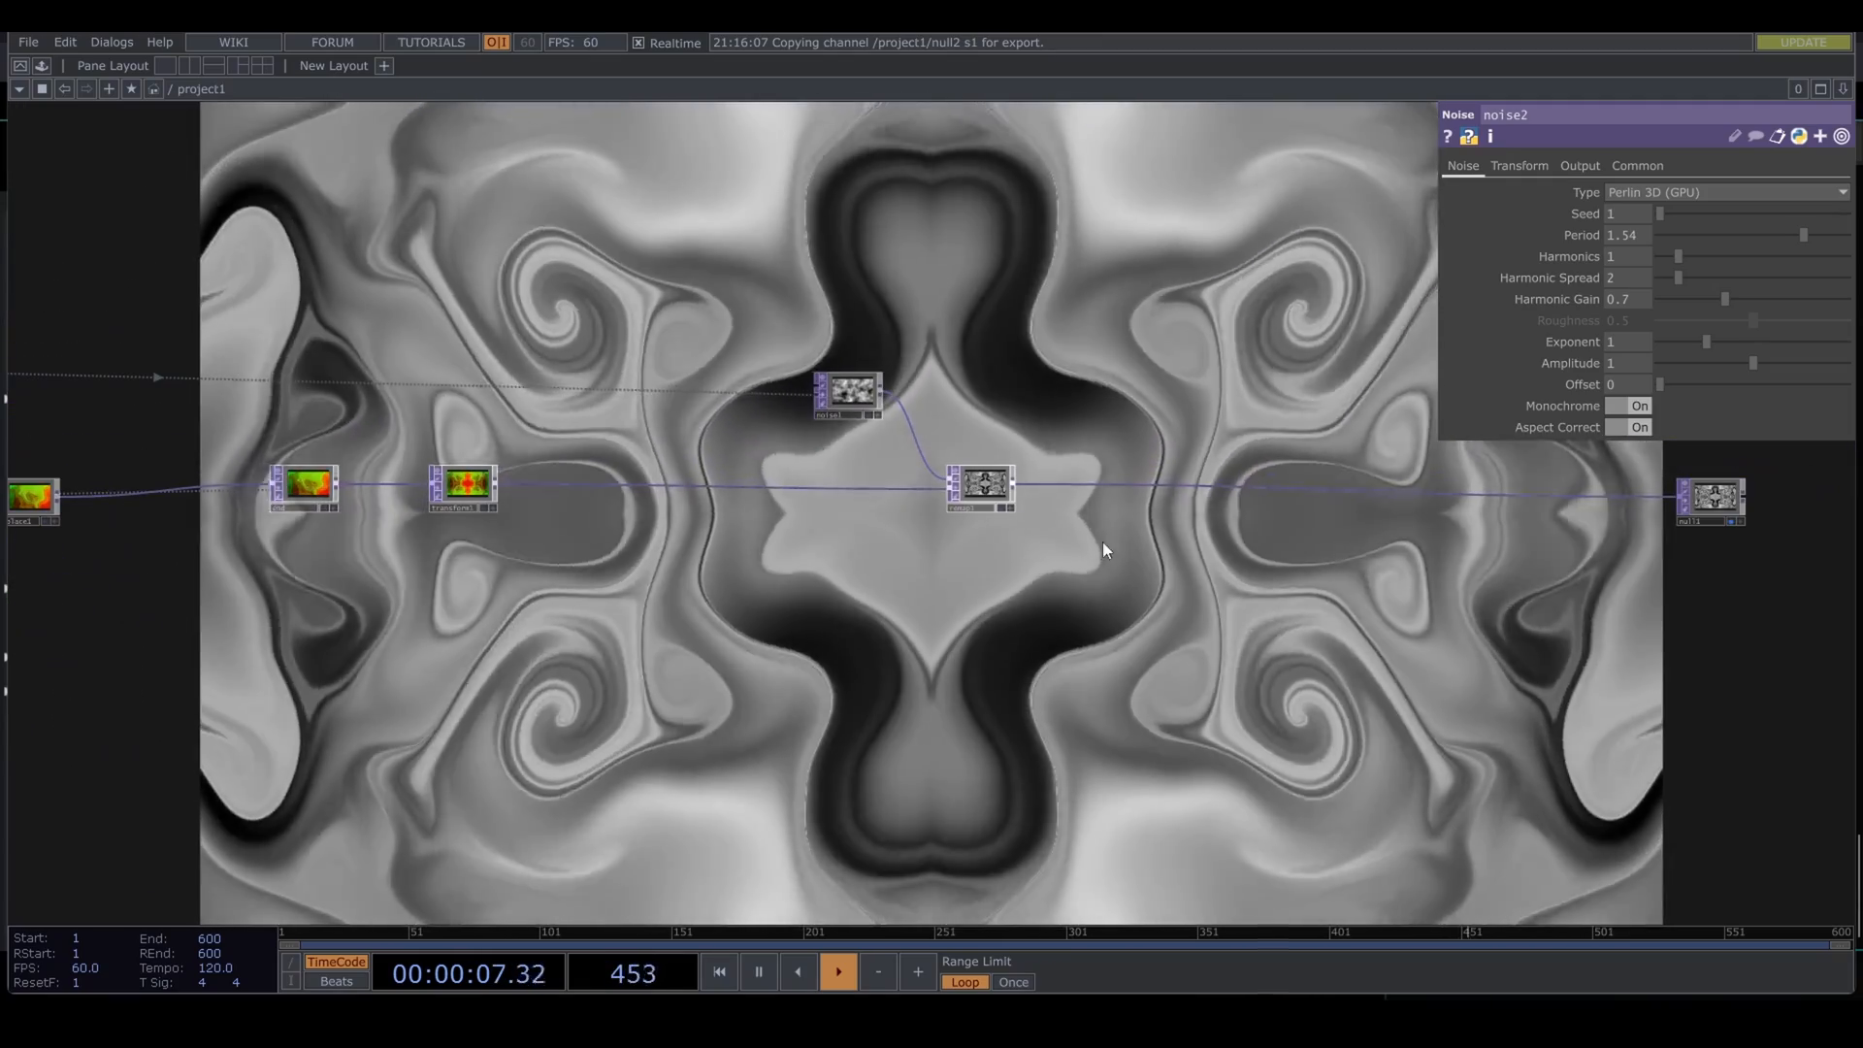
drag(335, 733, 908, 572)
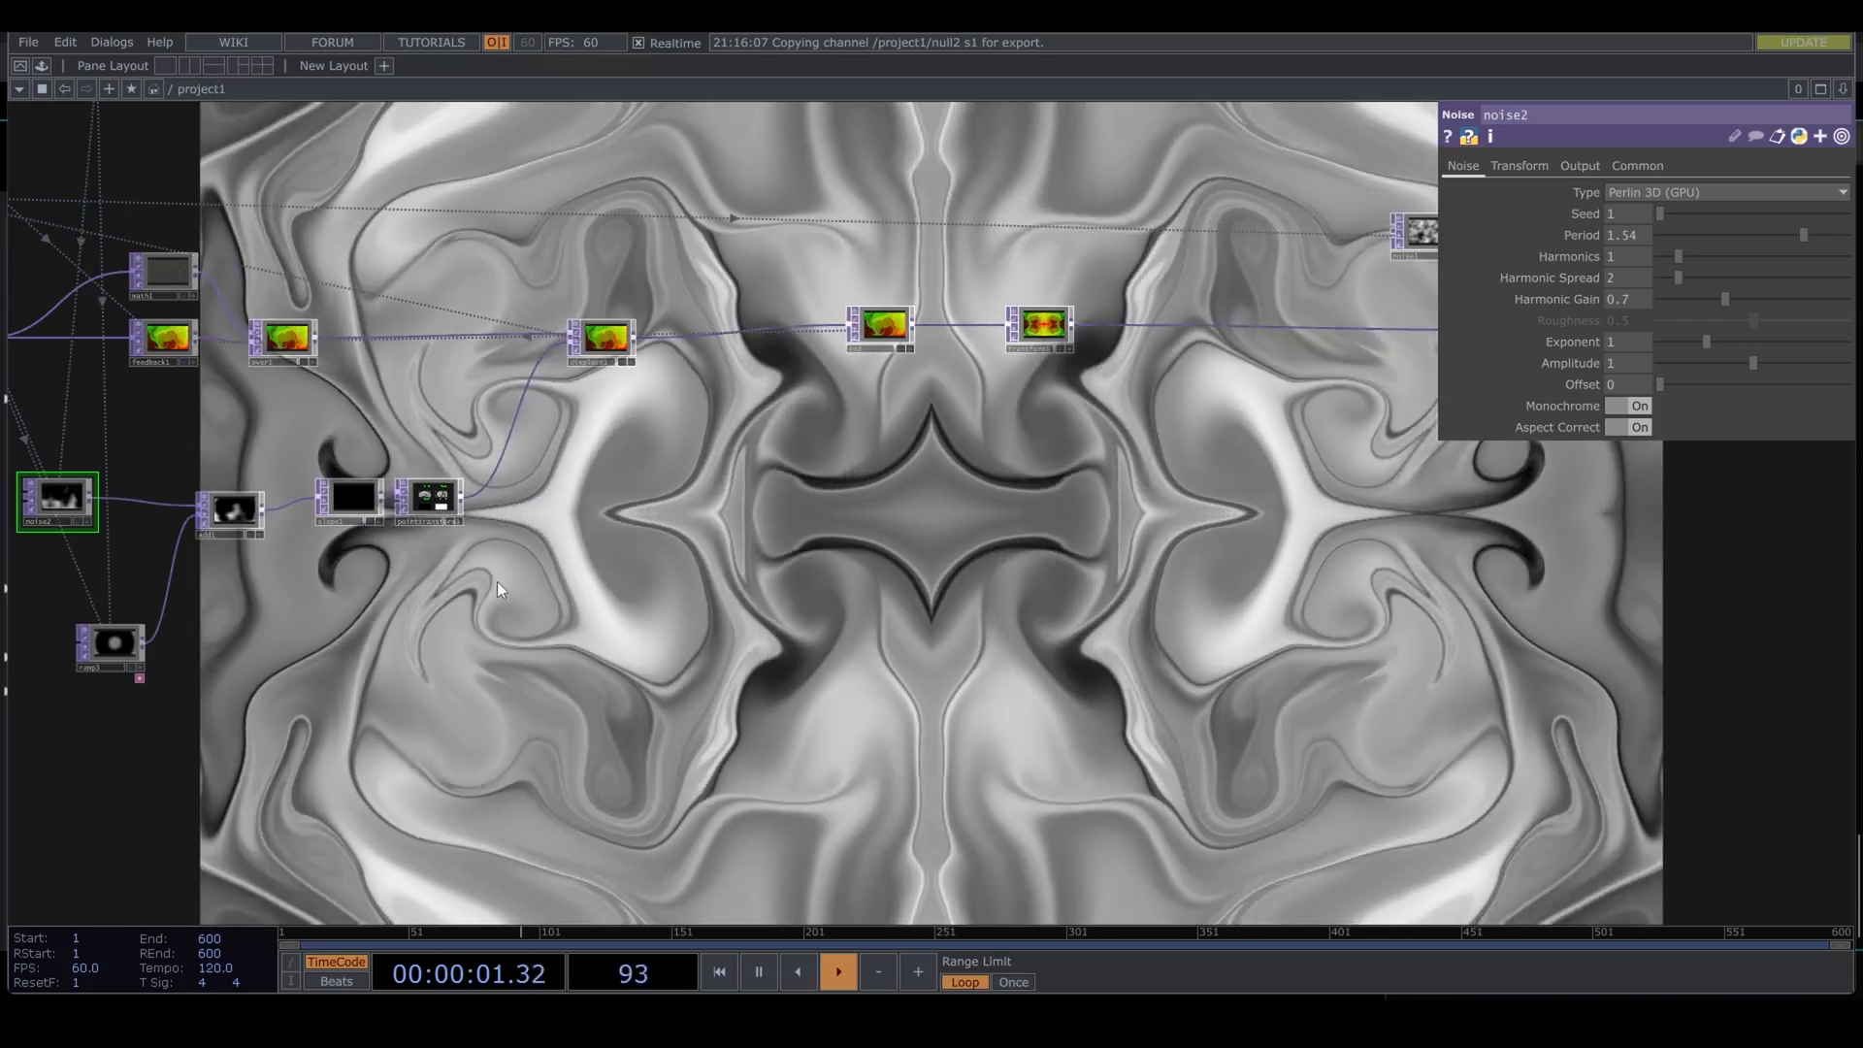
scroll(483, 553, up, 4)
scroll(479, 547, down, 6)
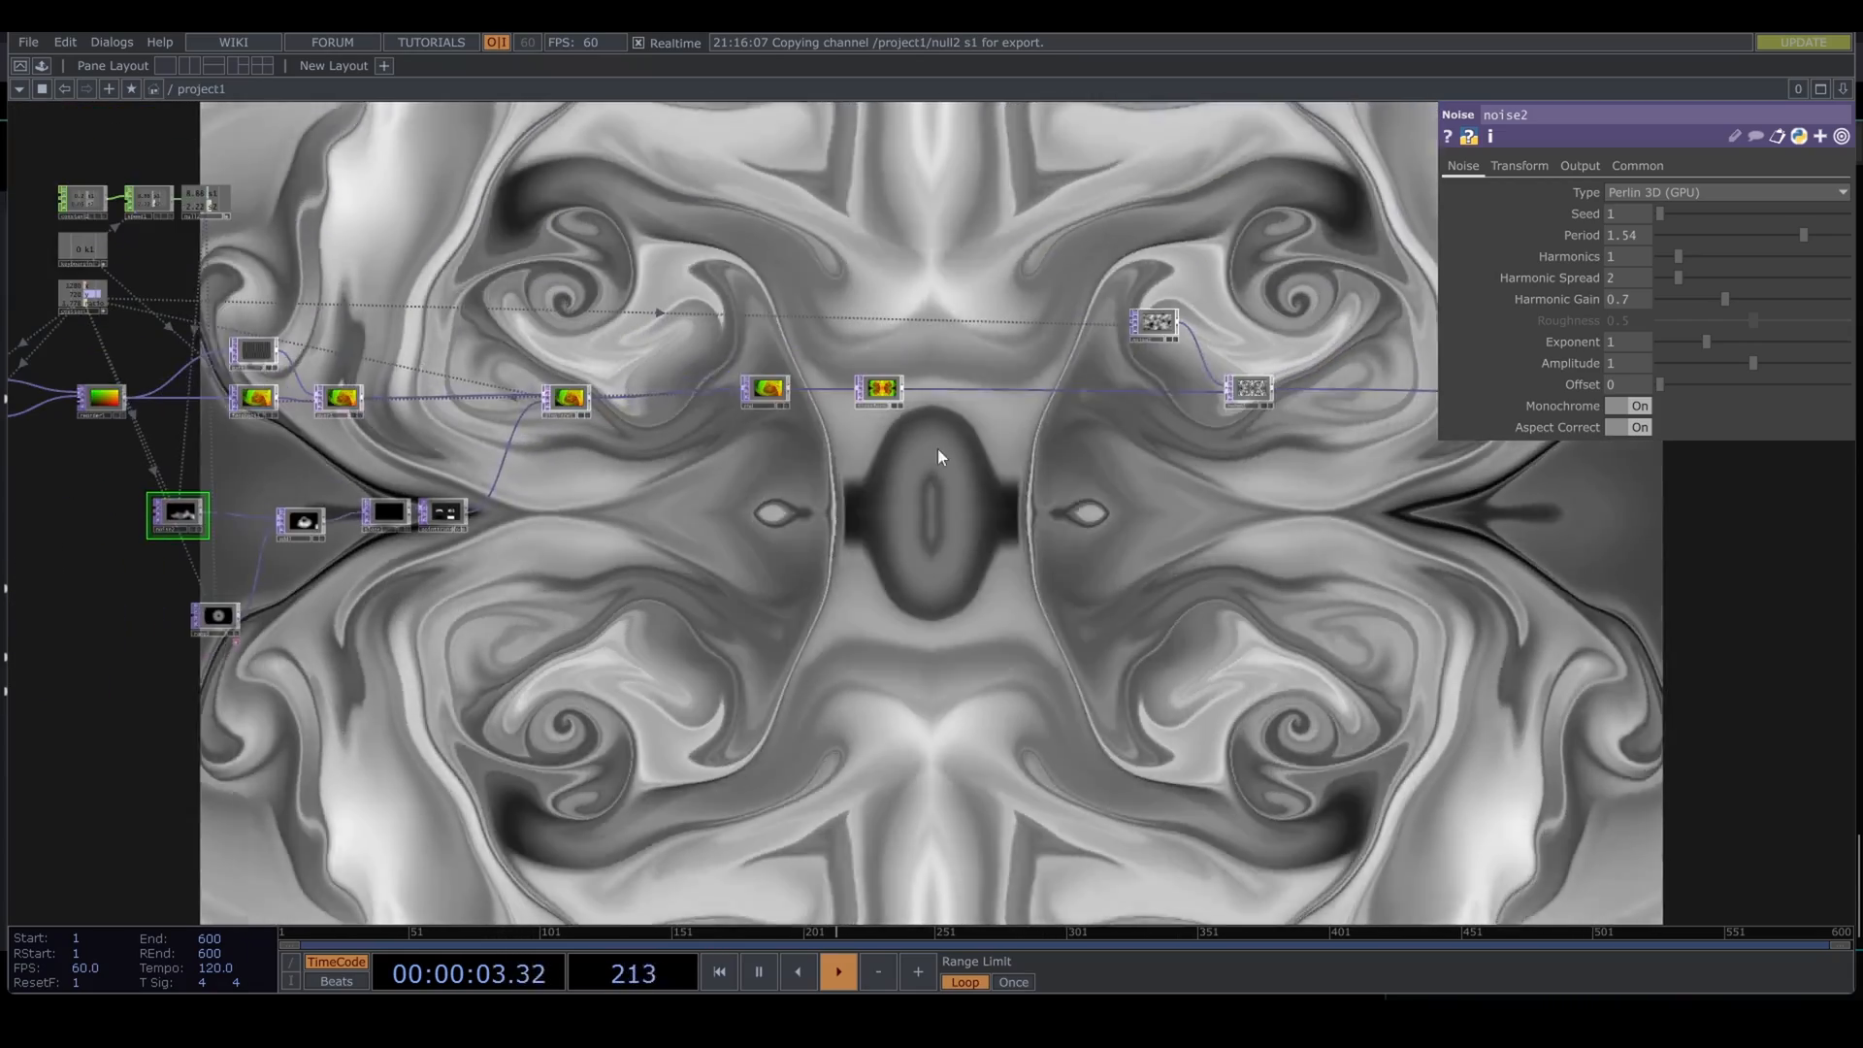
Step: Bypass the transform1 node to turn off the mirroring
scroll(818, 363, up, 6)
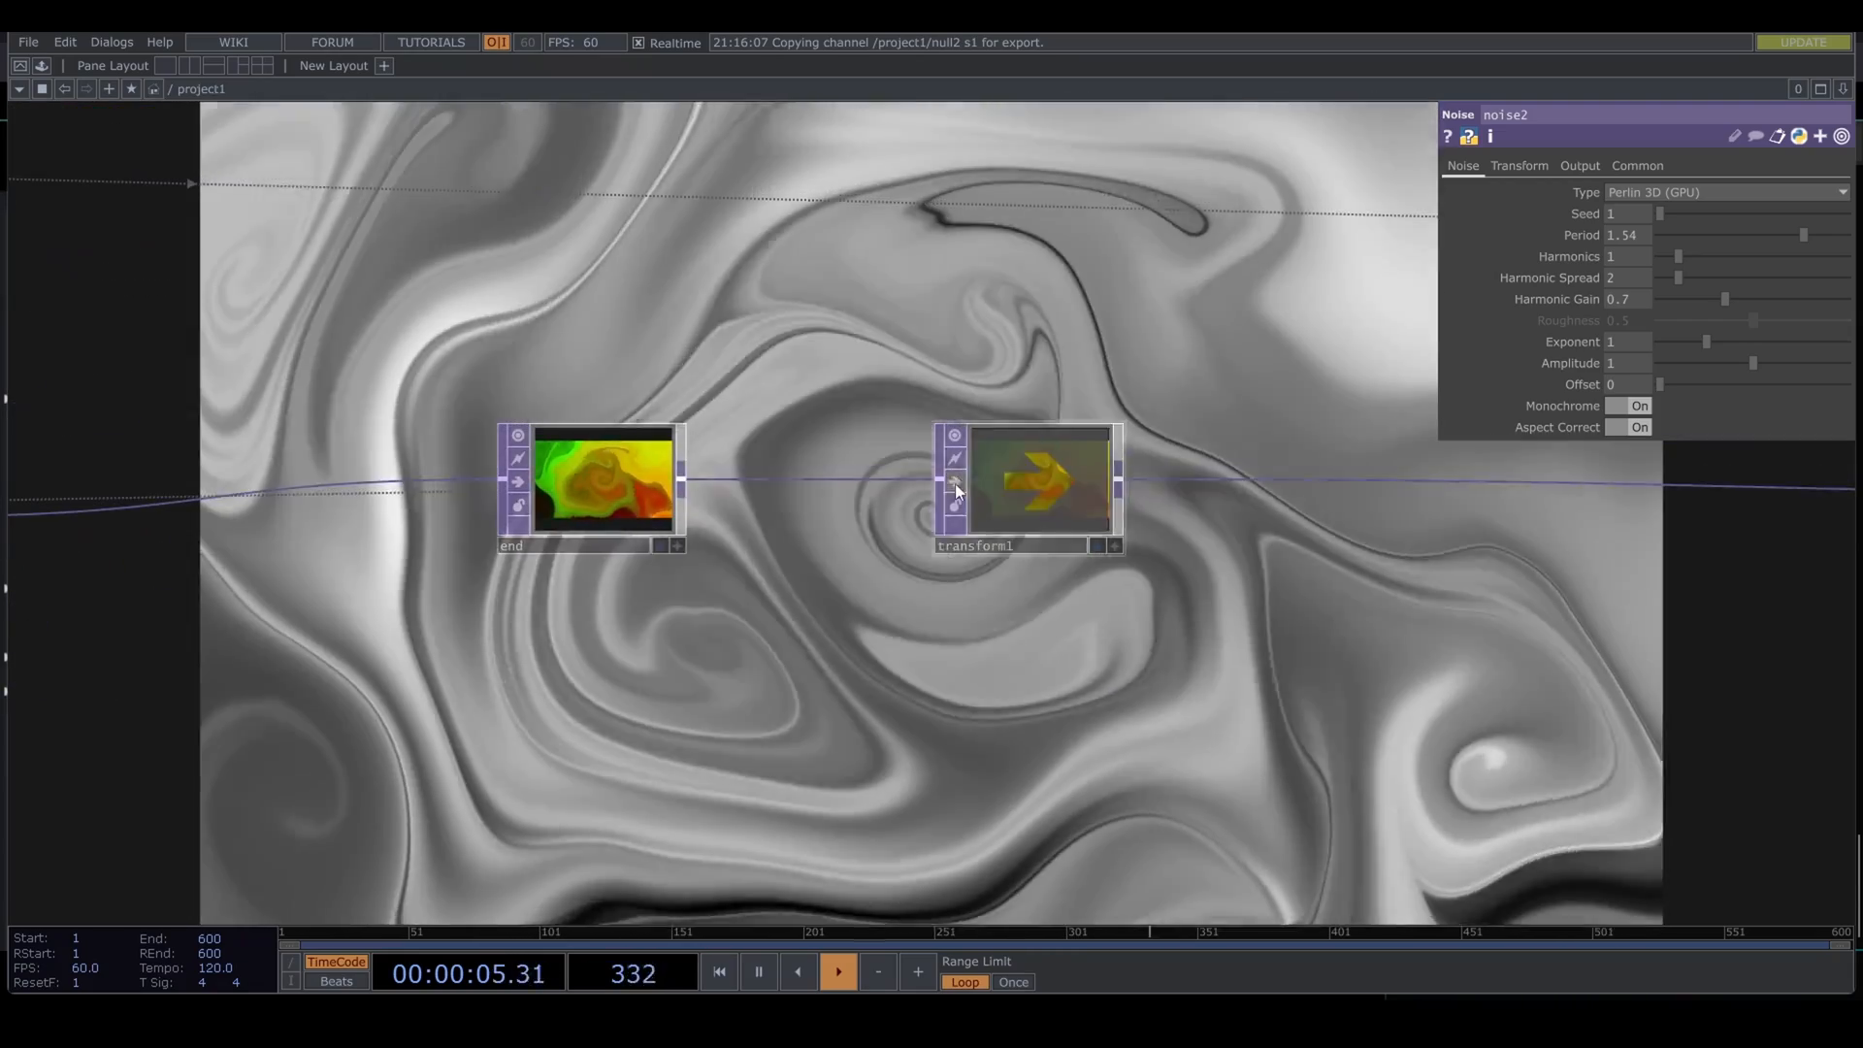
drag(999, 563, 1702, 210)
drag(351, 613, 885, 488)
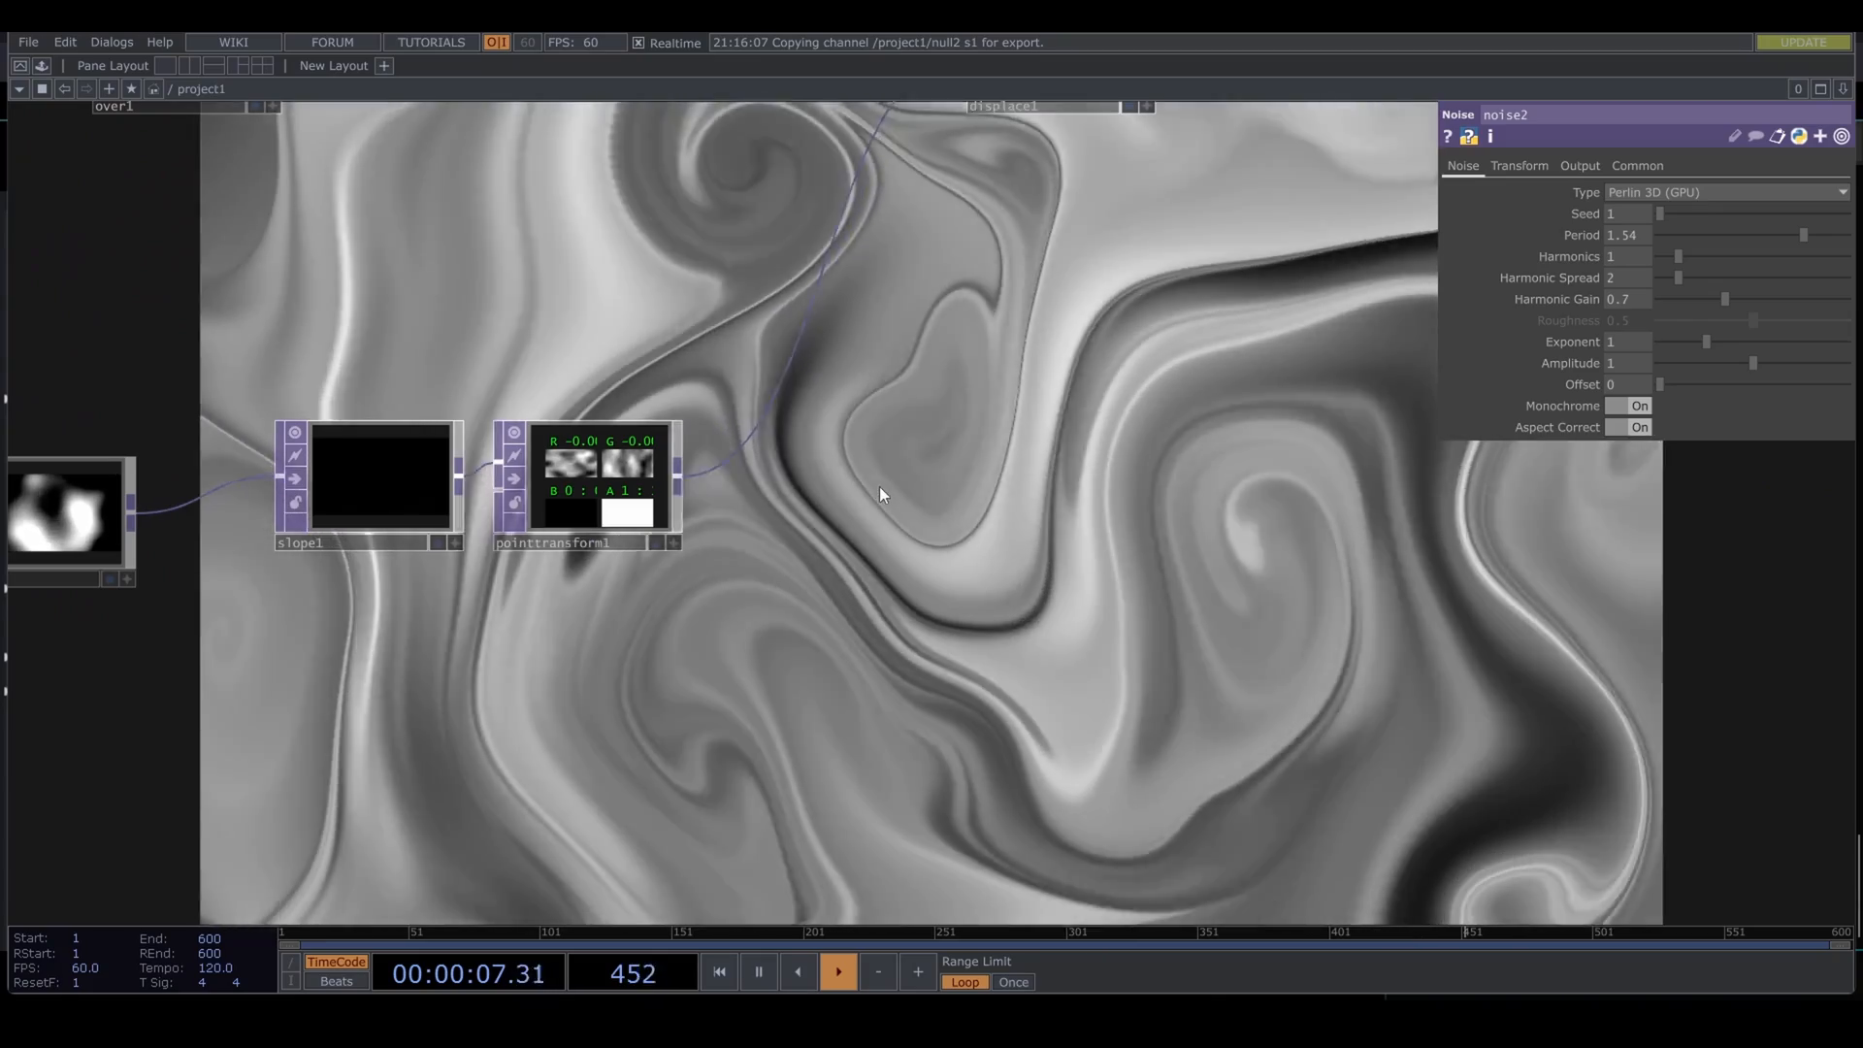
Step: Add a Constant TOP below pointtransform1
scroll(879, 495, down, 10)
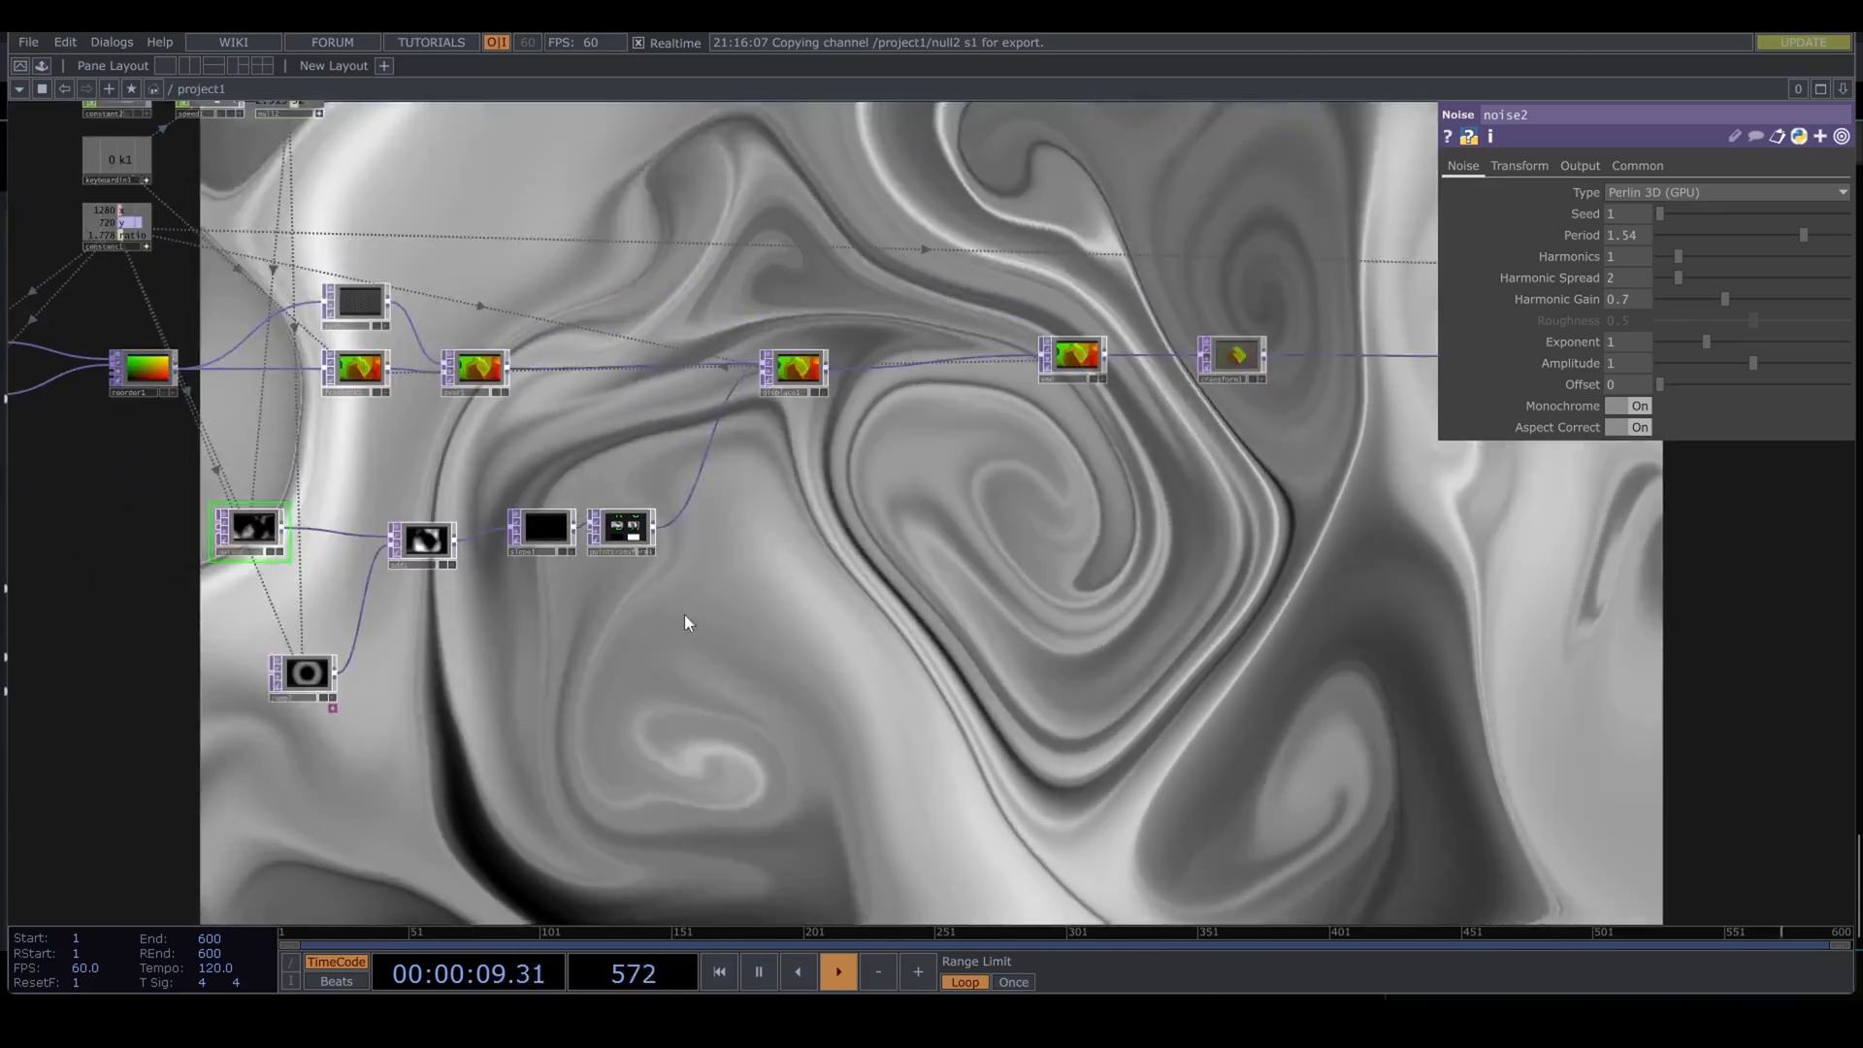
scroll(670, 621, up, 8)
key(Tab)
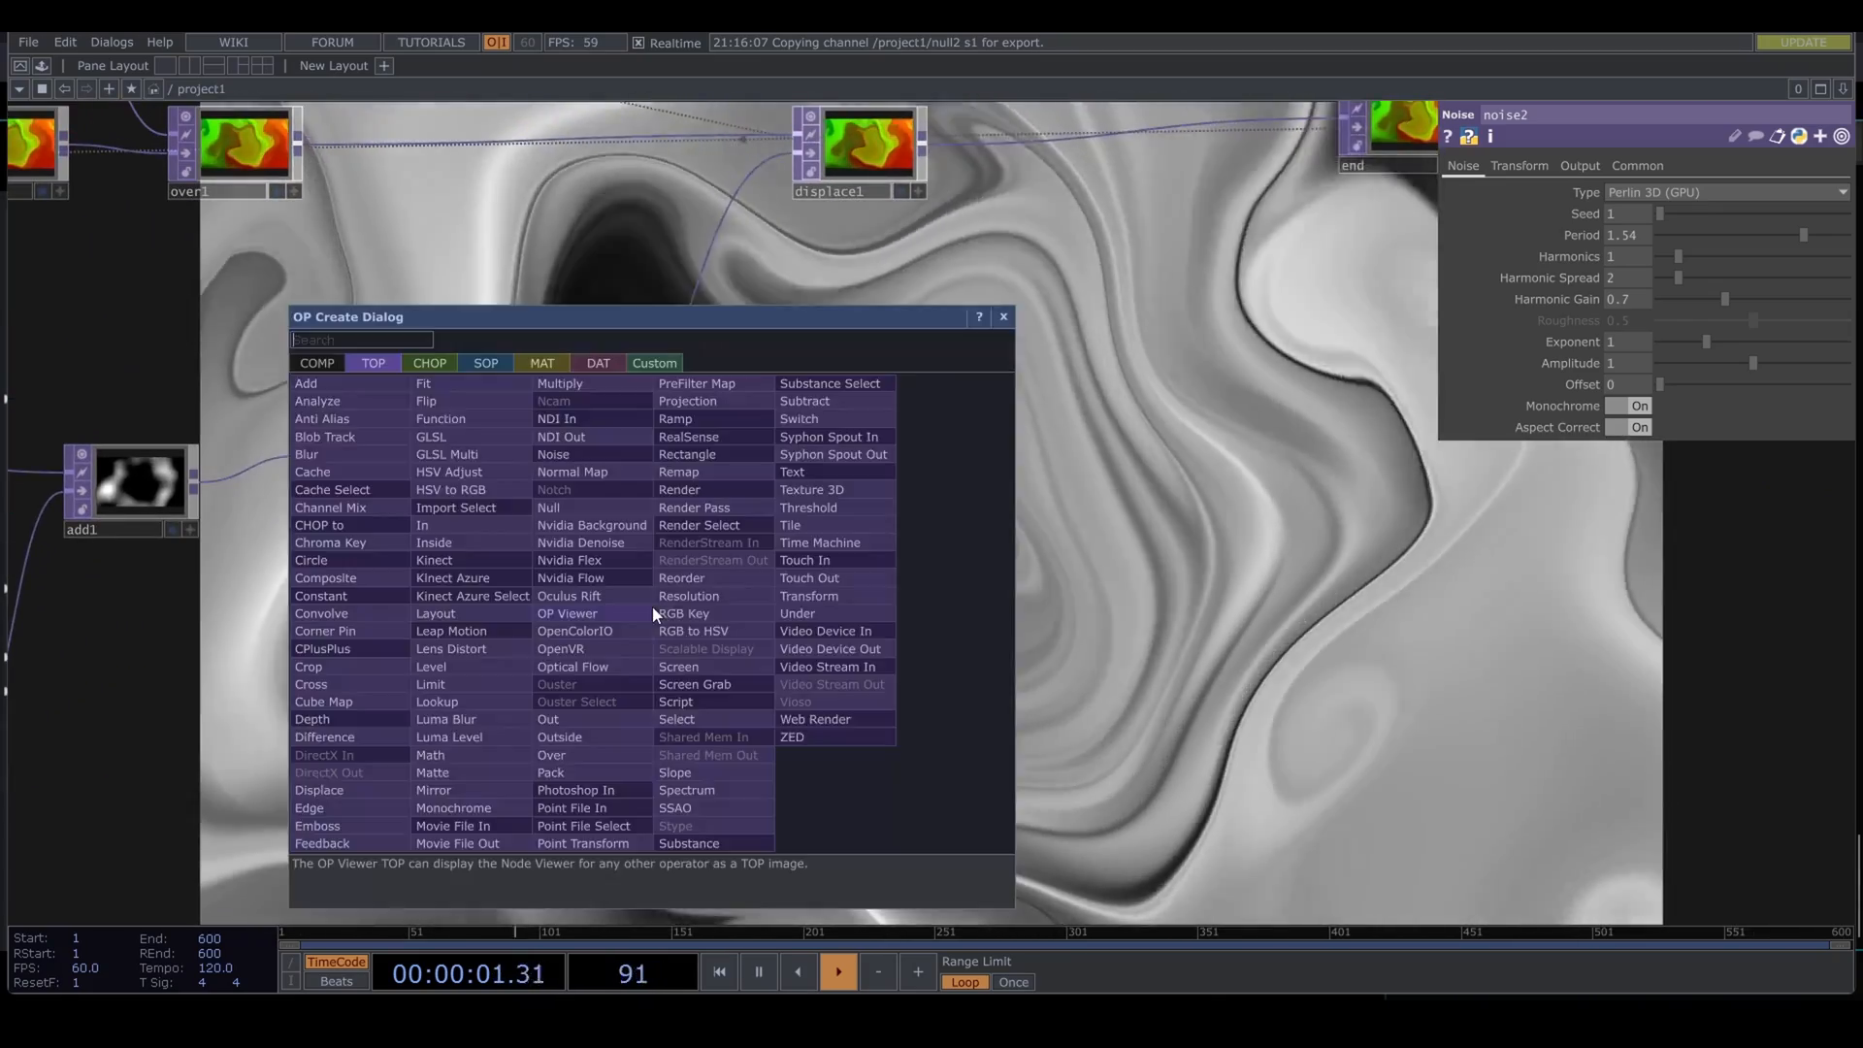
text(con)
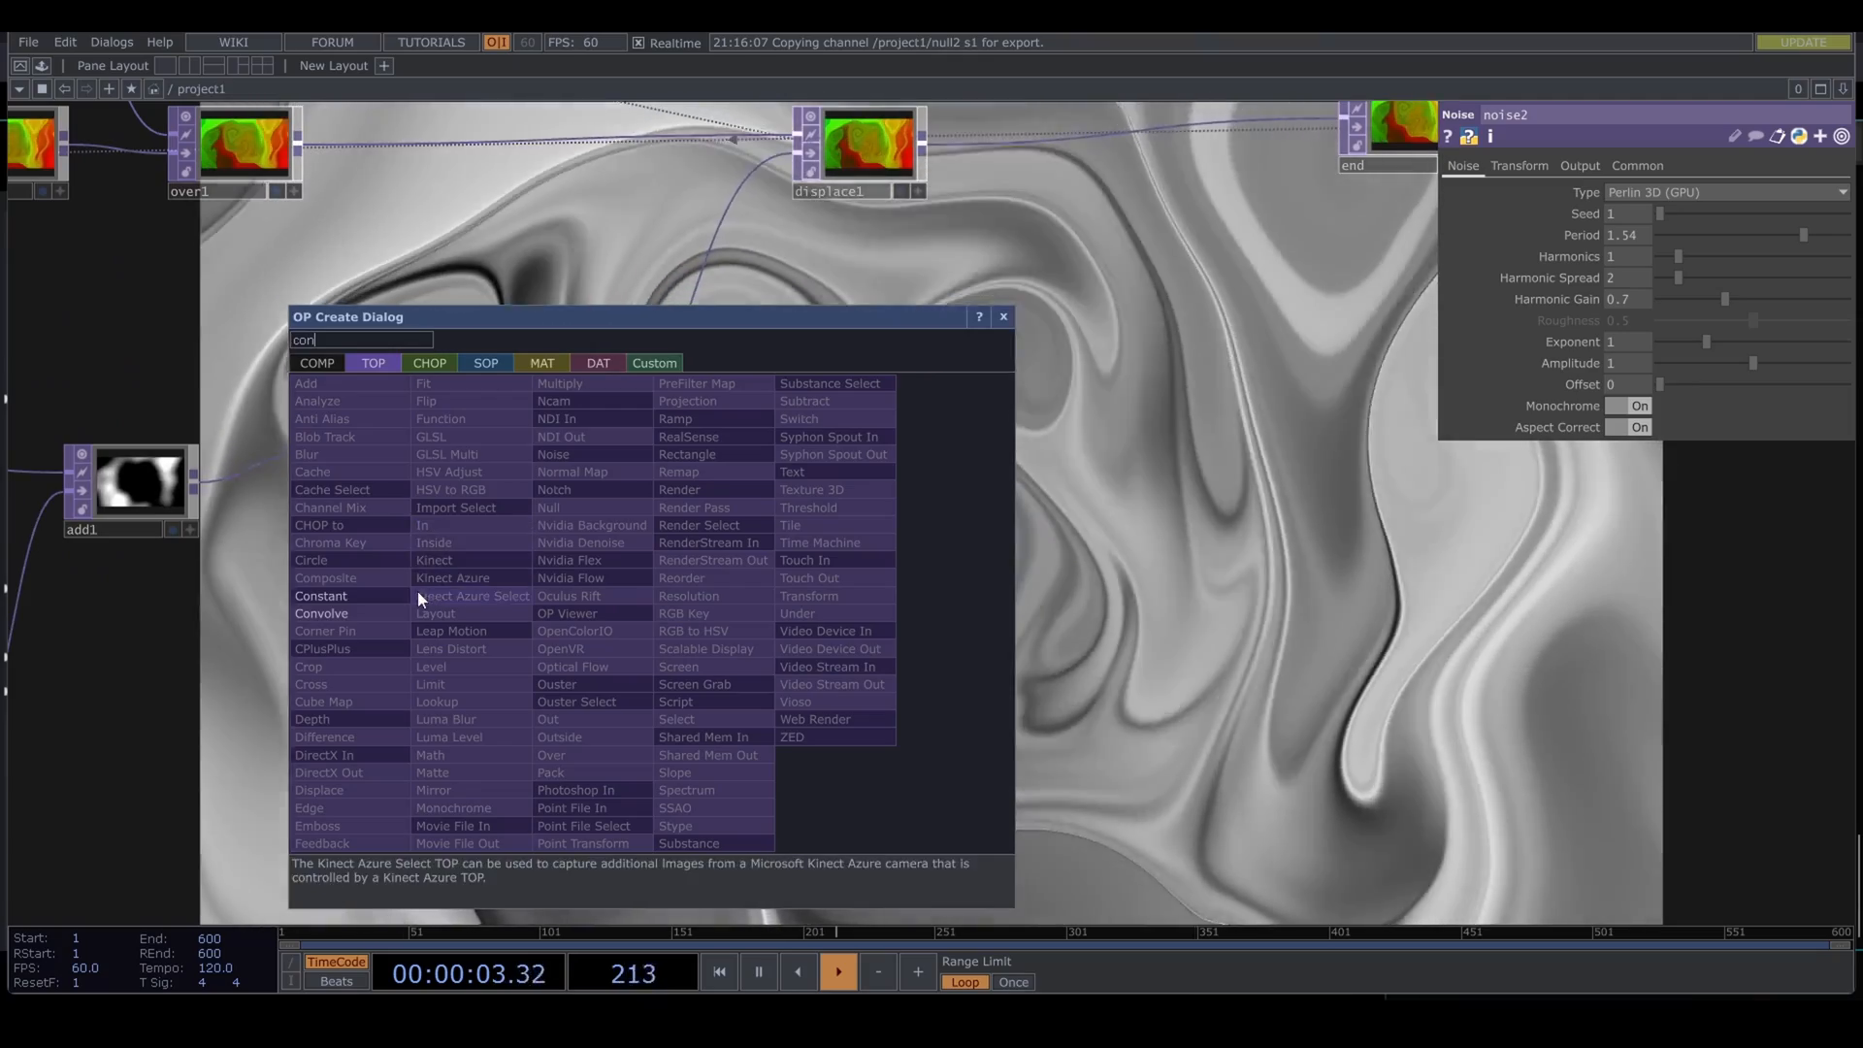
key(Return)
click(525, 643)
scroll(486, 504, down, 5)
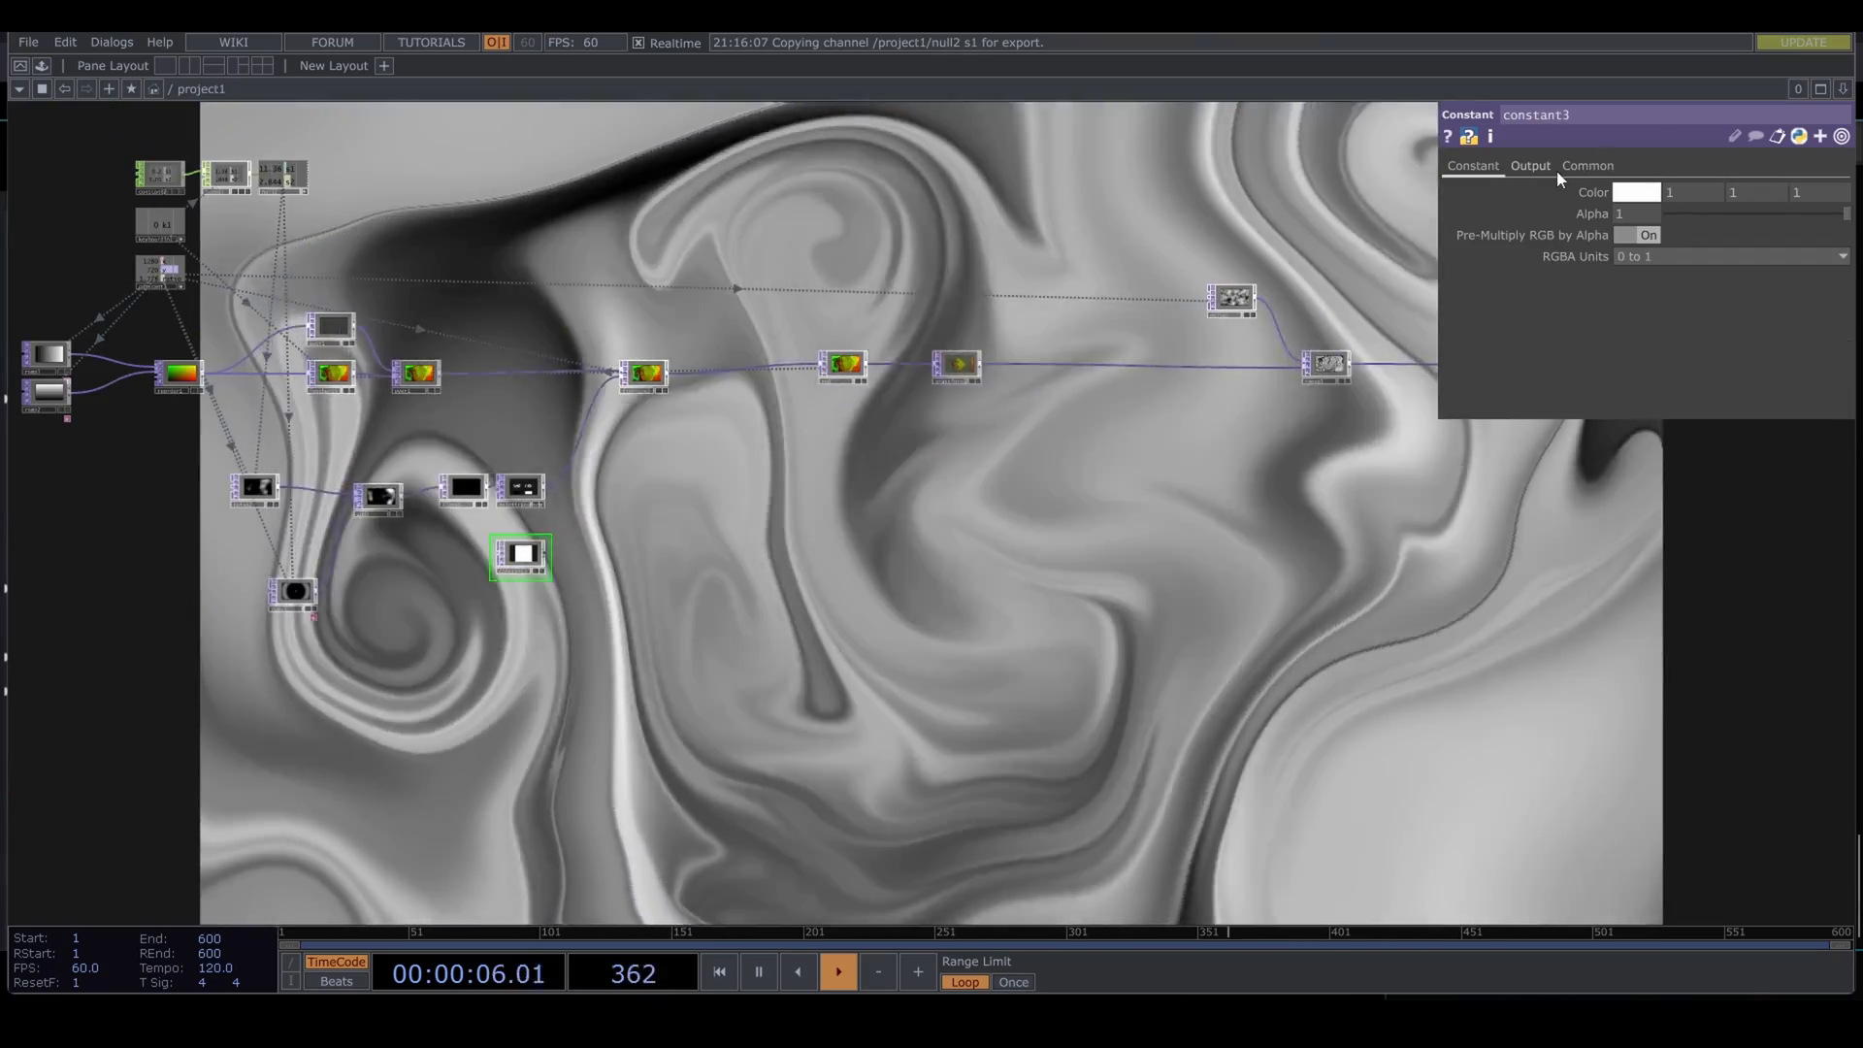
Step: Link constant3's Resolution width to constant1's x channel
click(1585, 166)
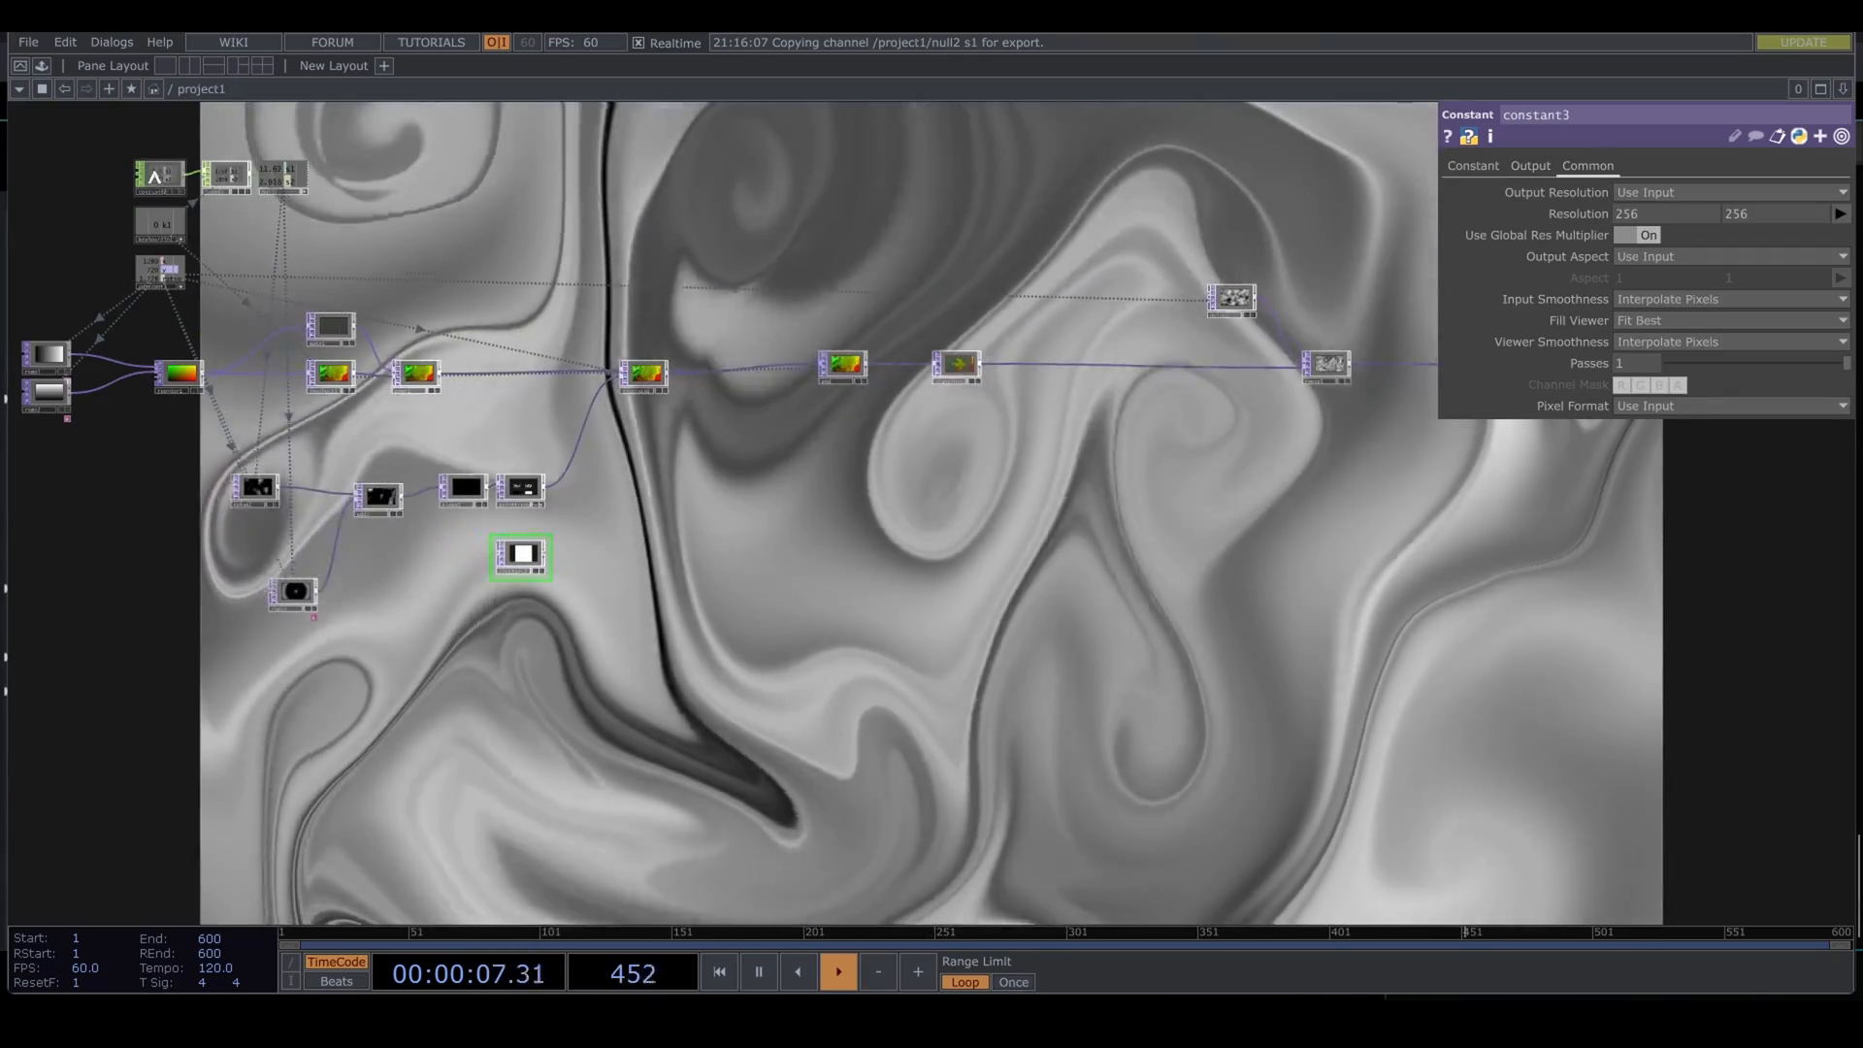
scroll(174, 295, up, 3)
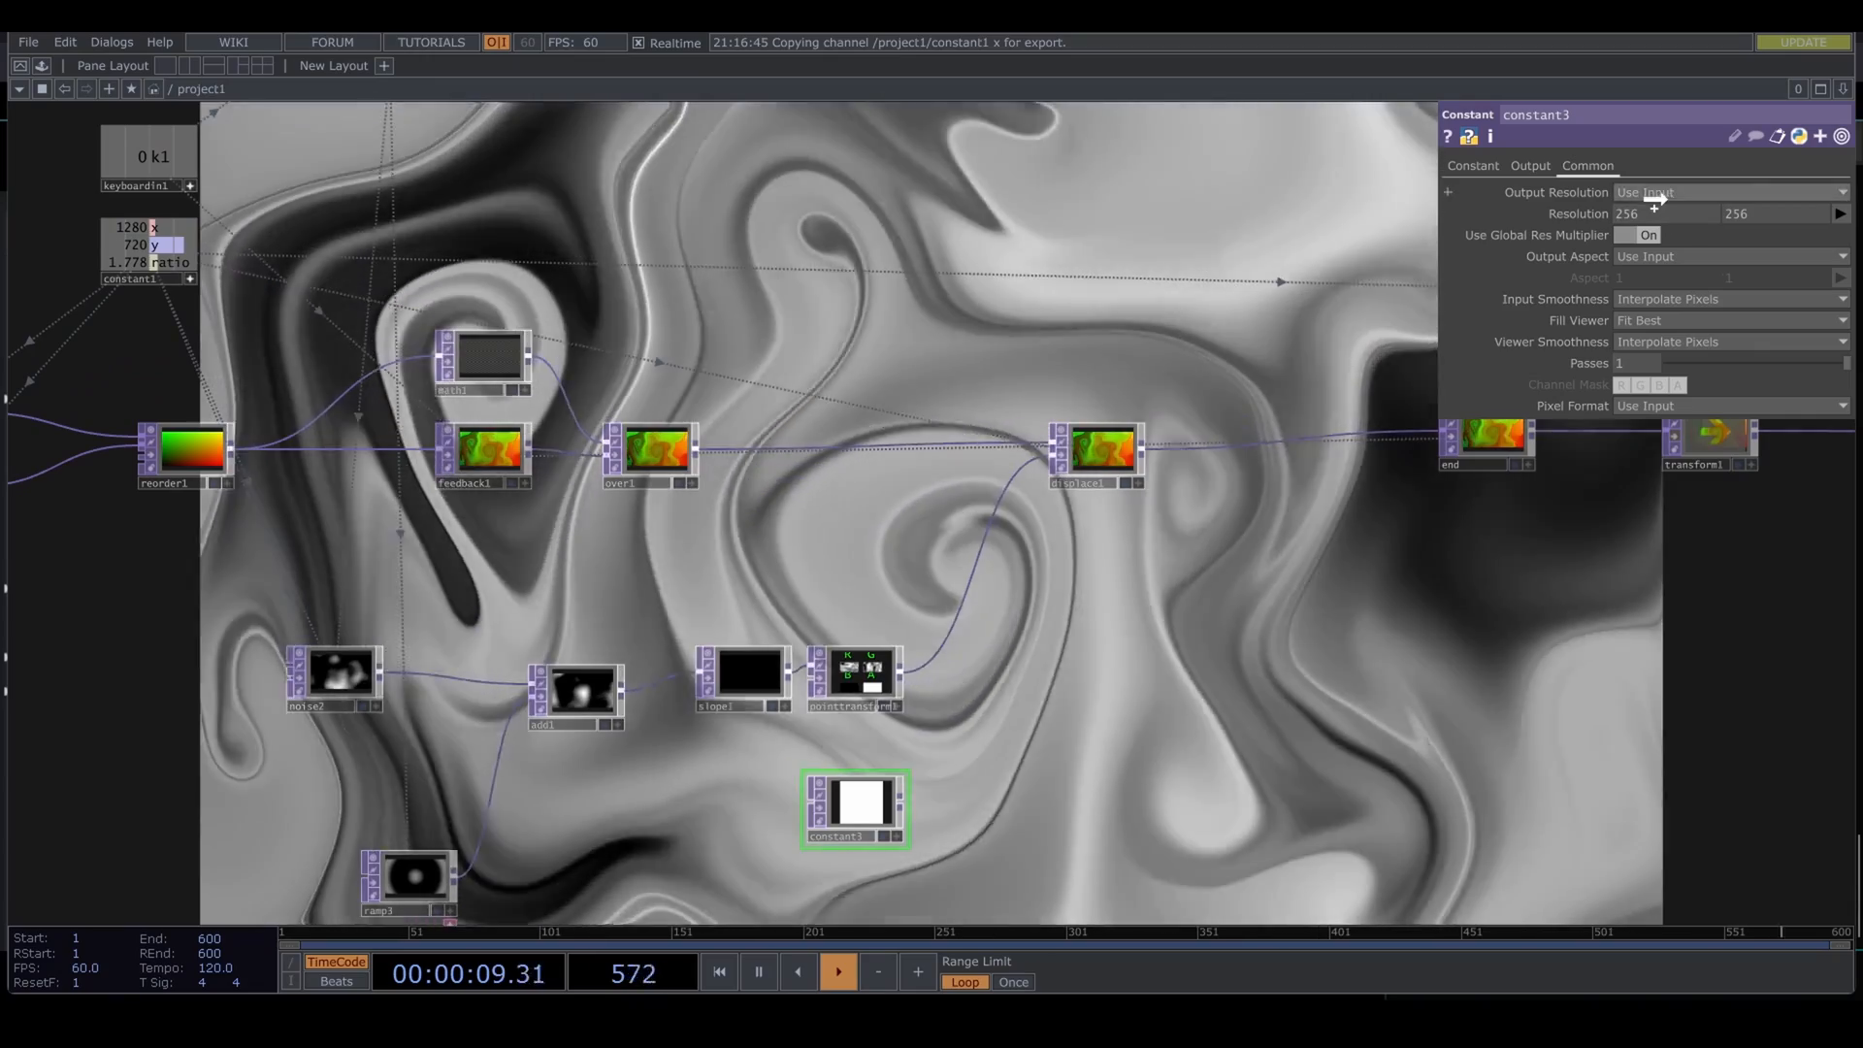
Step: Link constant3's resolution width and height to the x and y channels of constant1 (1280 by 720)
drag(1654, 200, 1660, 212)
click(1661, 211)
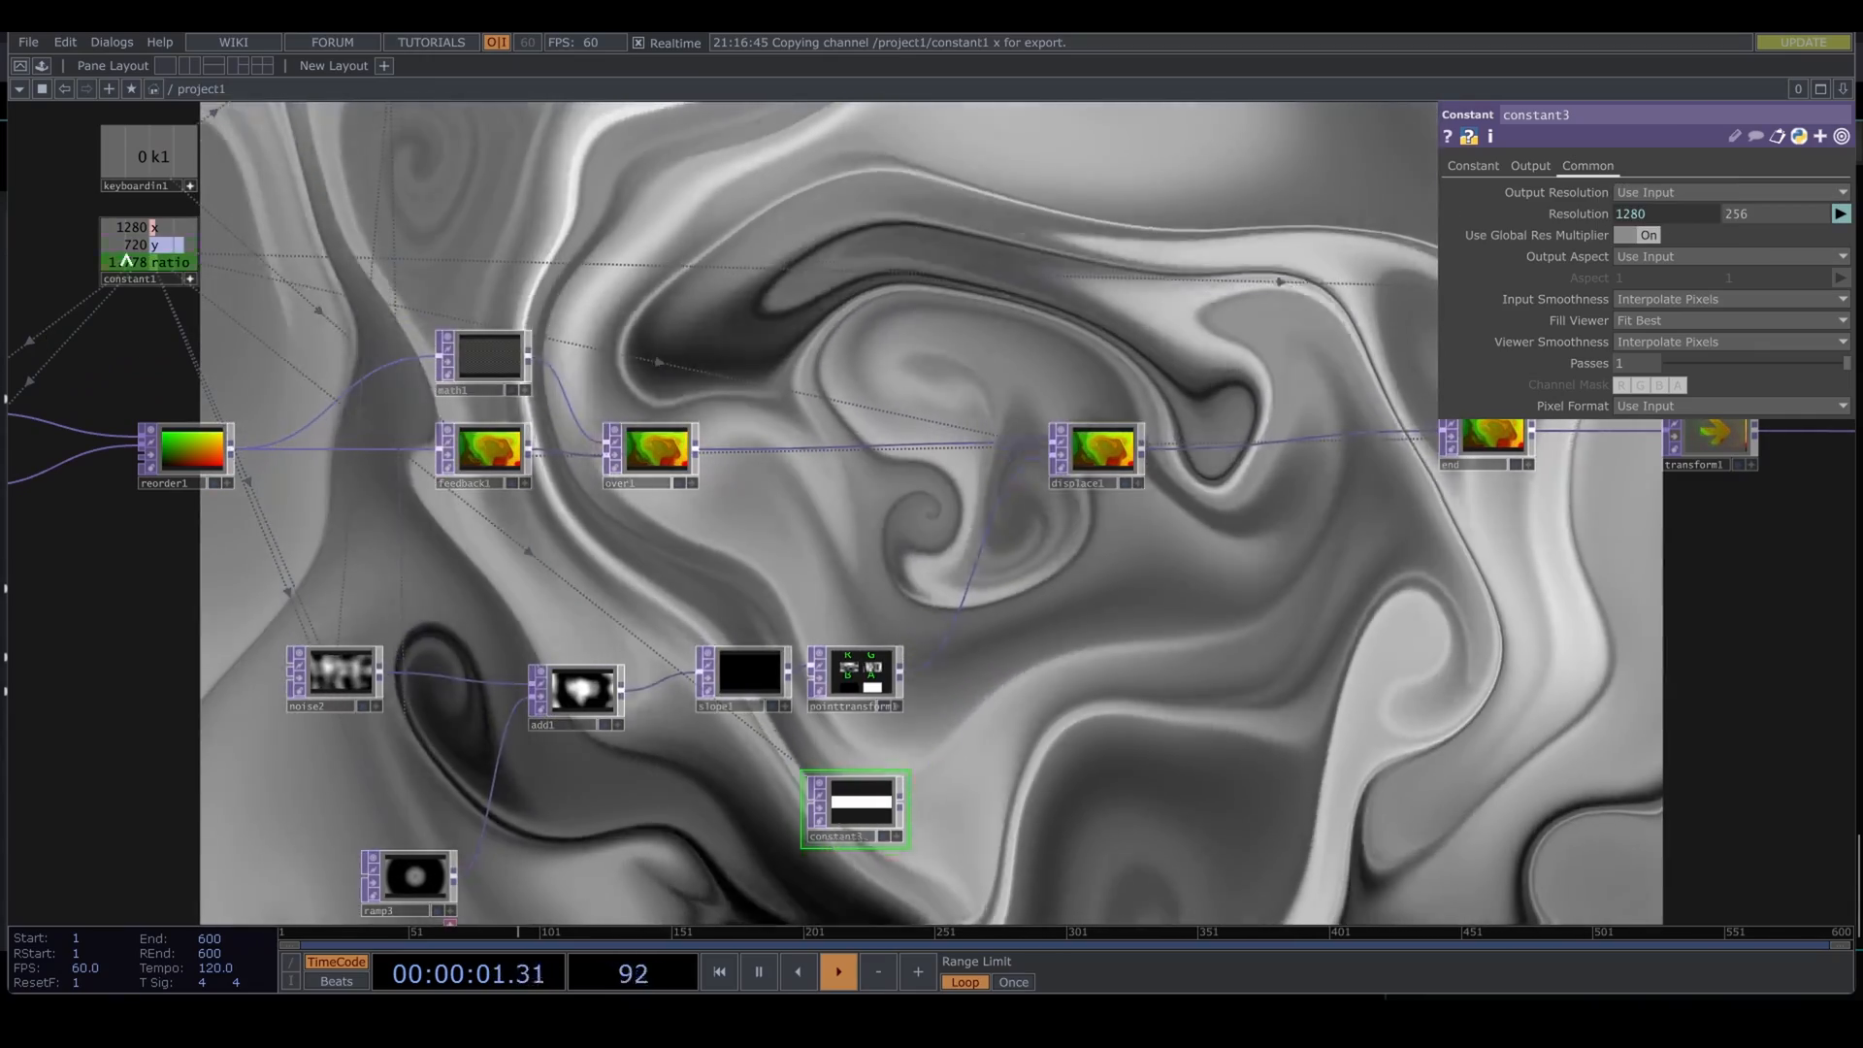
drag(136, 244, 1787, 213)
click(1787, 212)
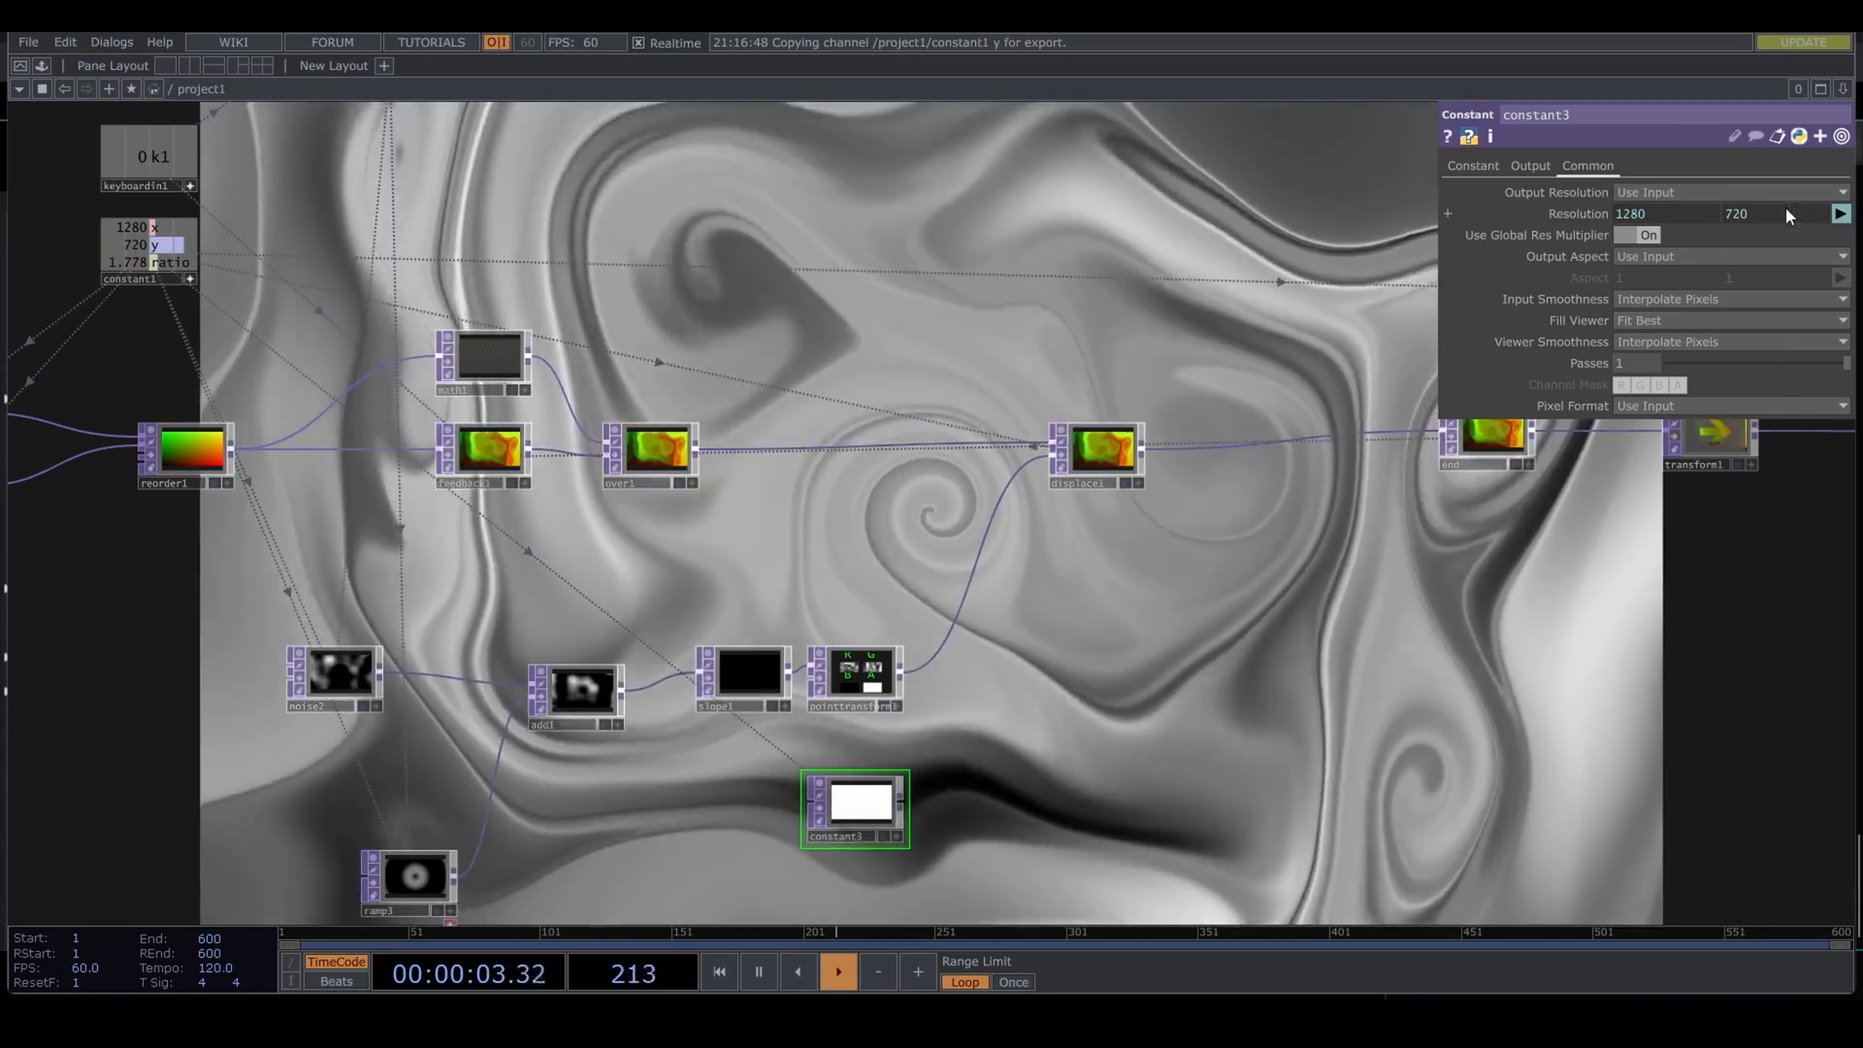
Step: Add a Math TOP after constant3 and set its Multiply value to 0.01
scroll(923, 808, up, 2)
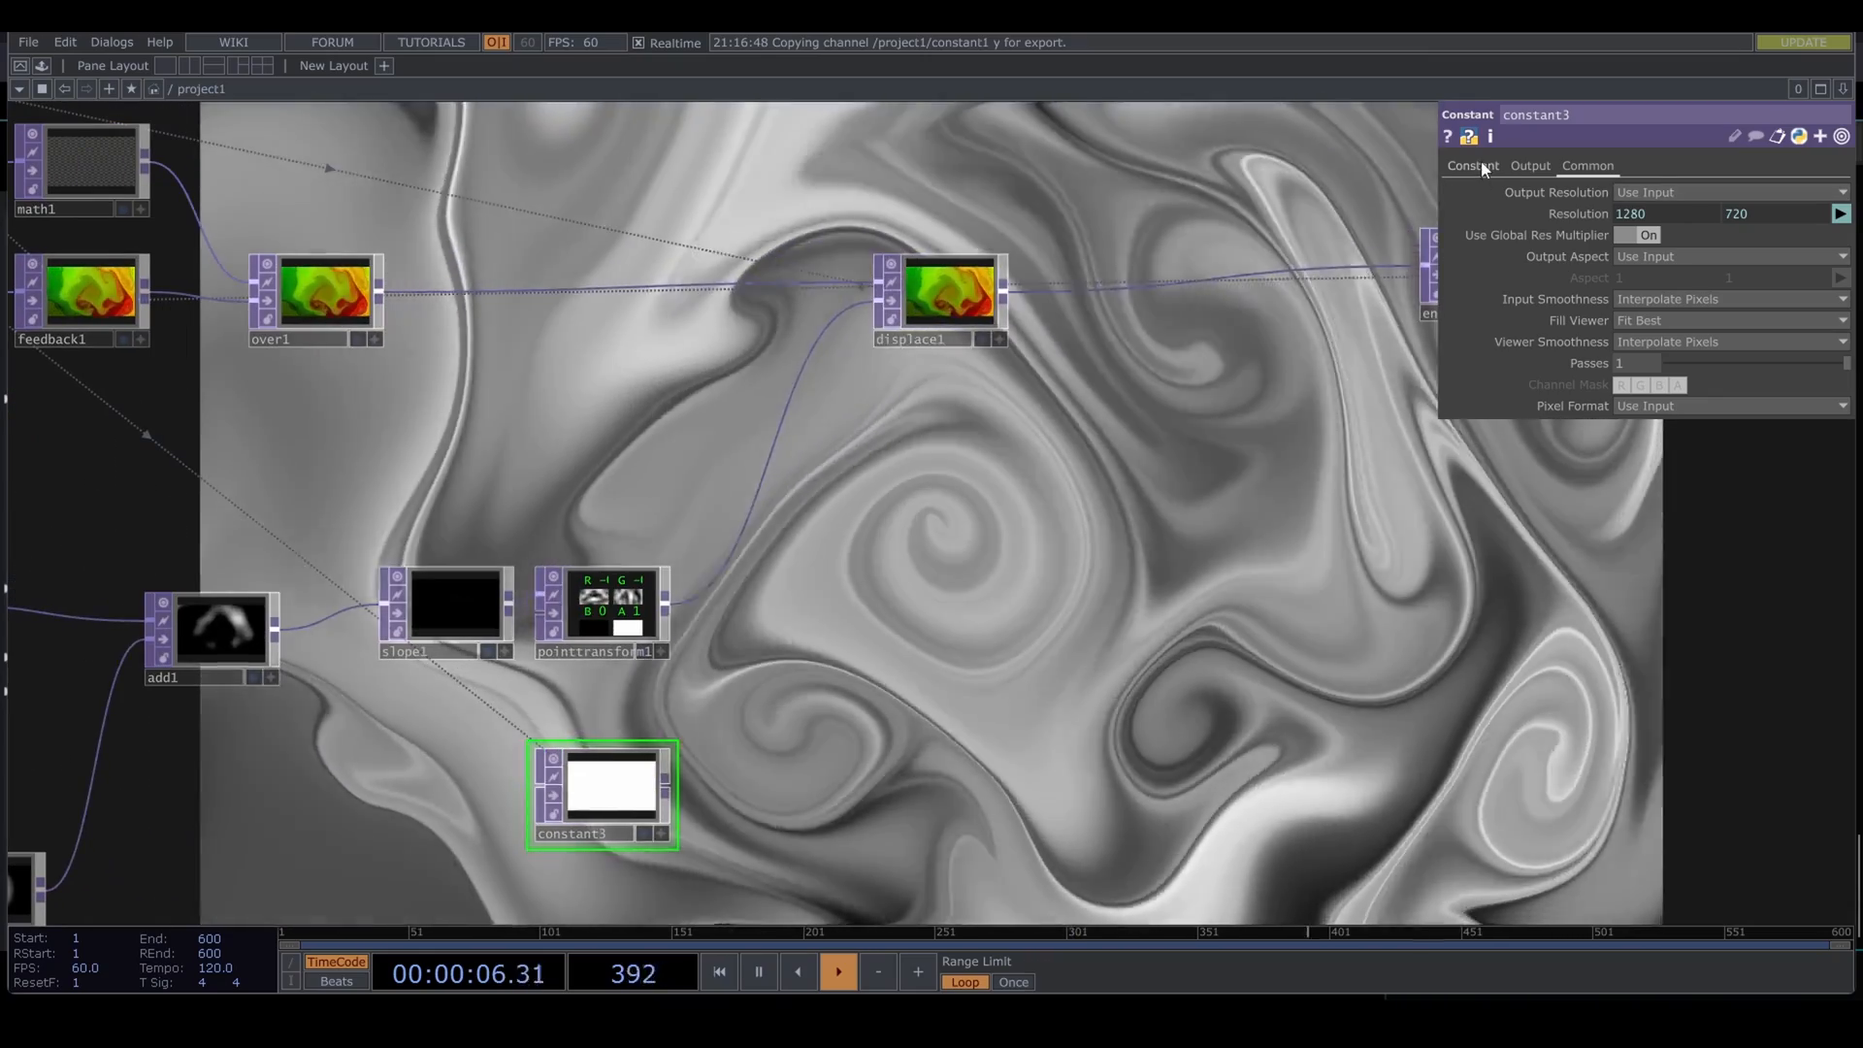
click(1473, 166)
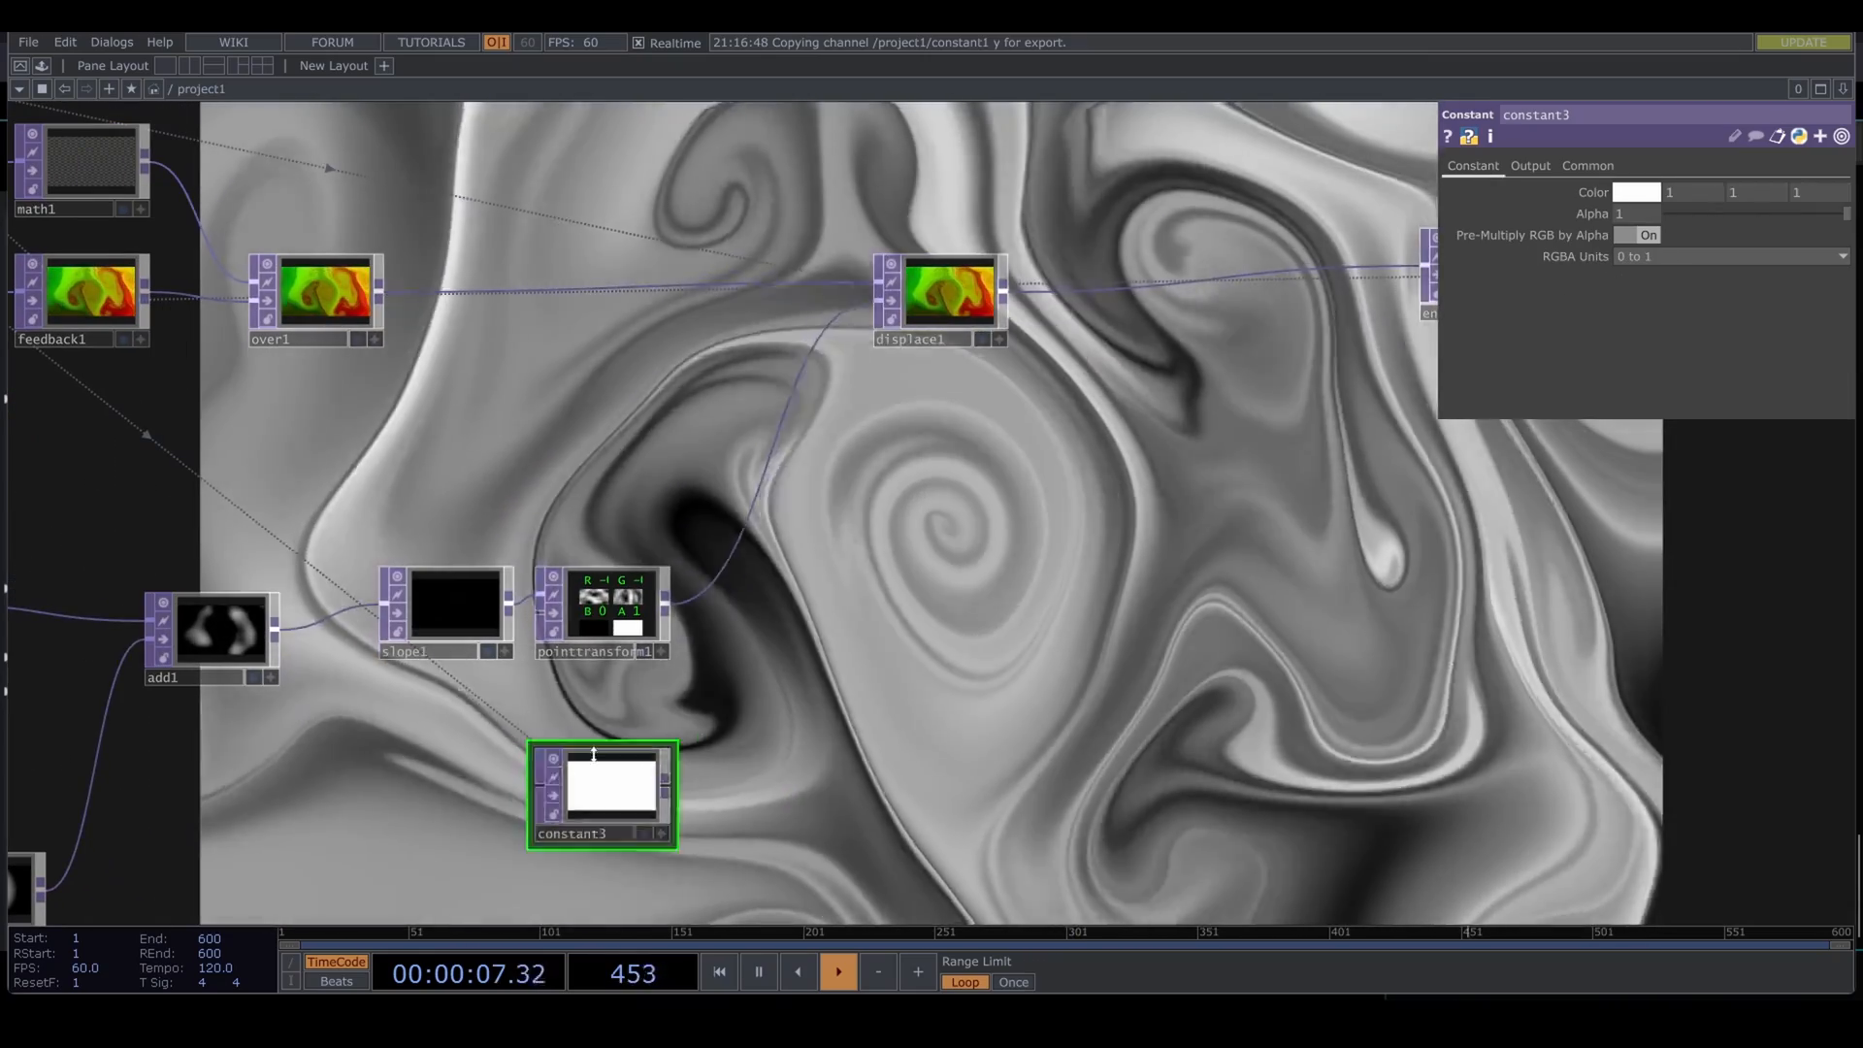
key(Tab)
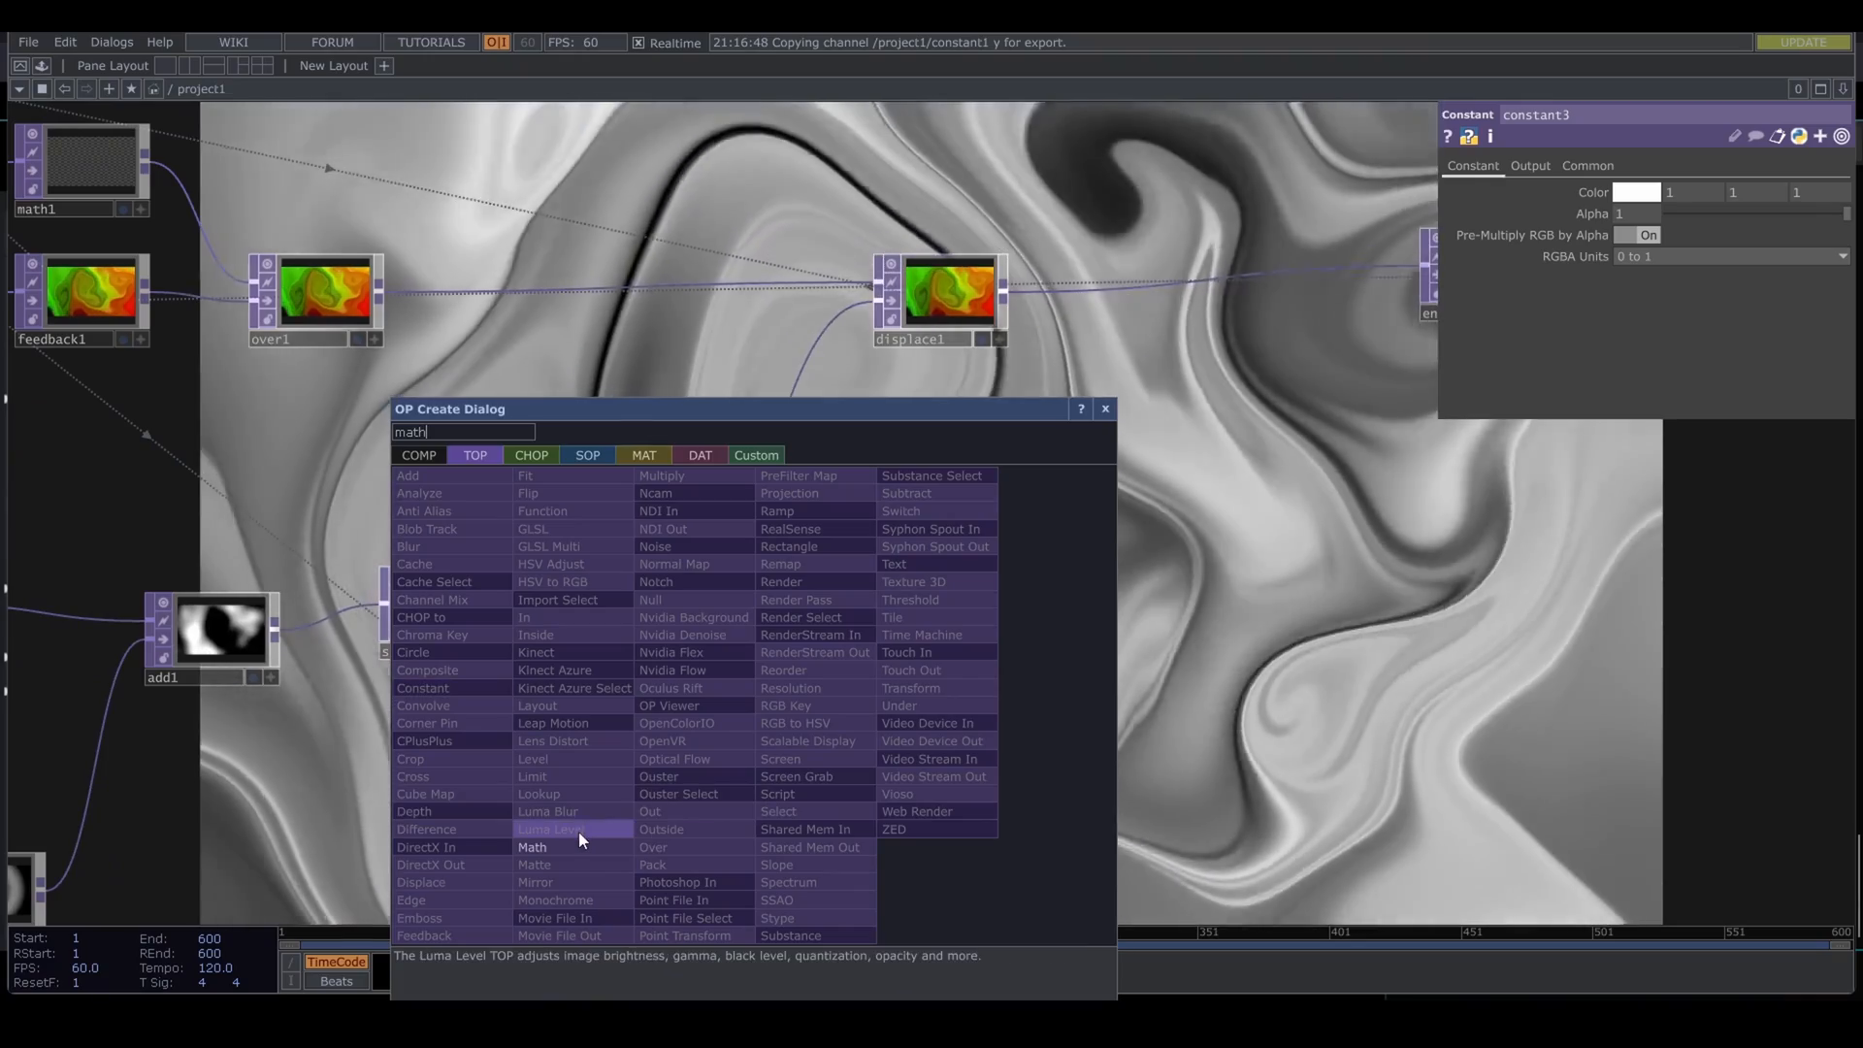
click(579, 831)
click(784, 803)
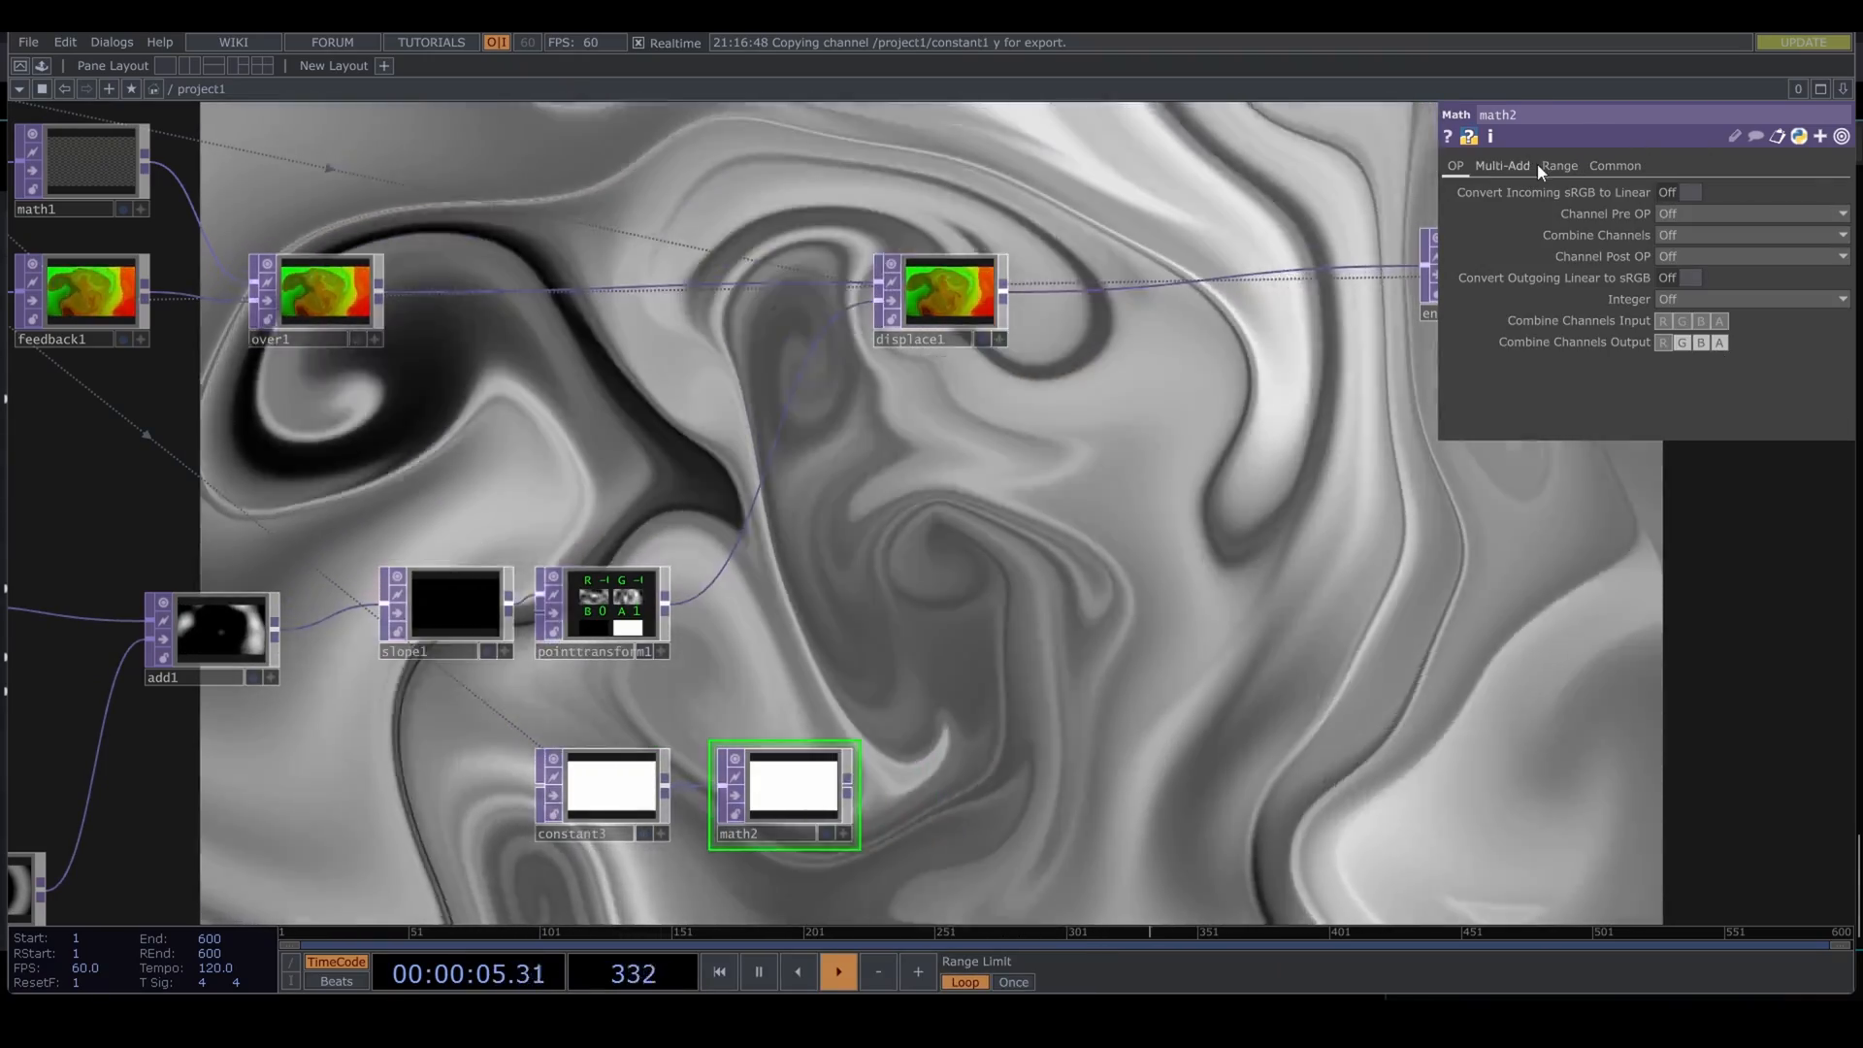
click(1531, 166)
mouse_move(1661, 213)
middle_down()
mouse_move(1665, 186)
mouse_move(1640, 185)
mouse_move(1665, 215)
middle_up()
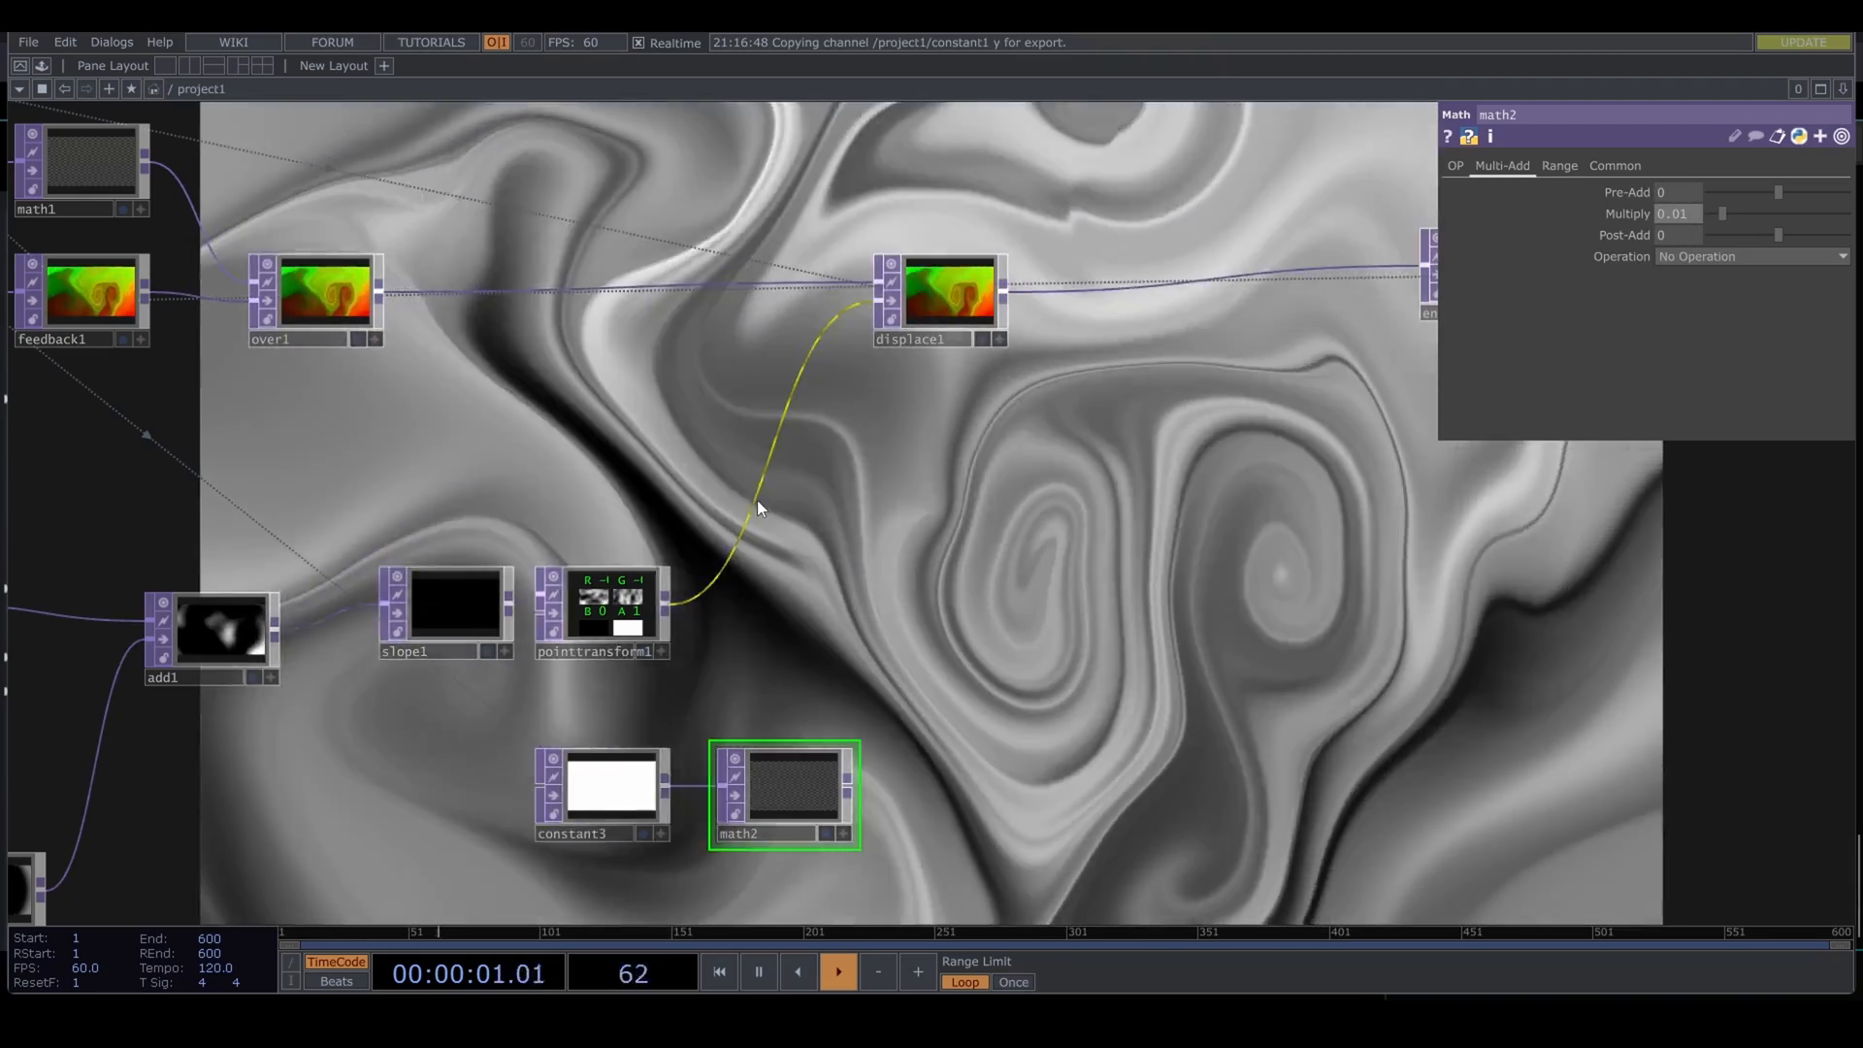
Step: Insert an Add TOP on the wire between pointtransform1 and displace1
right_click(757, 498)
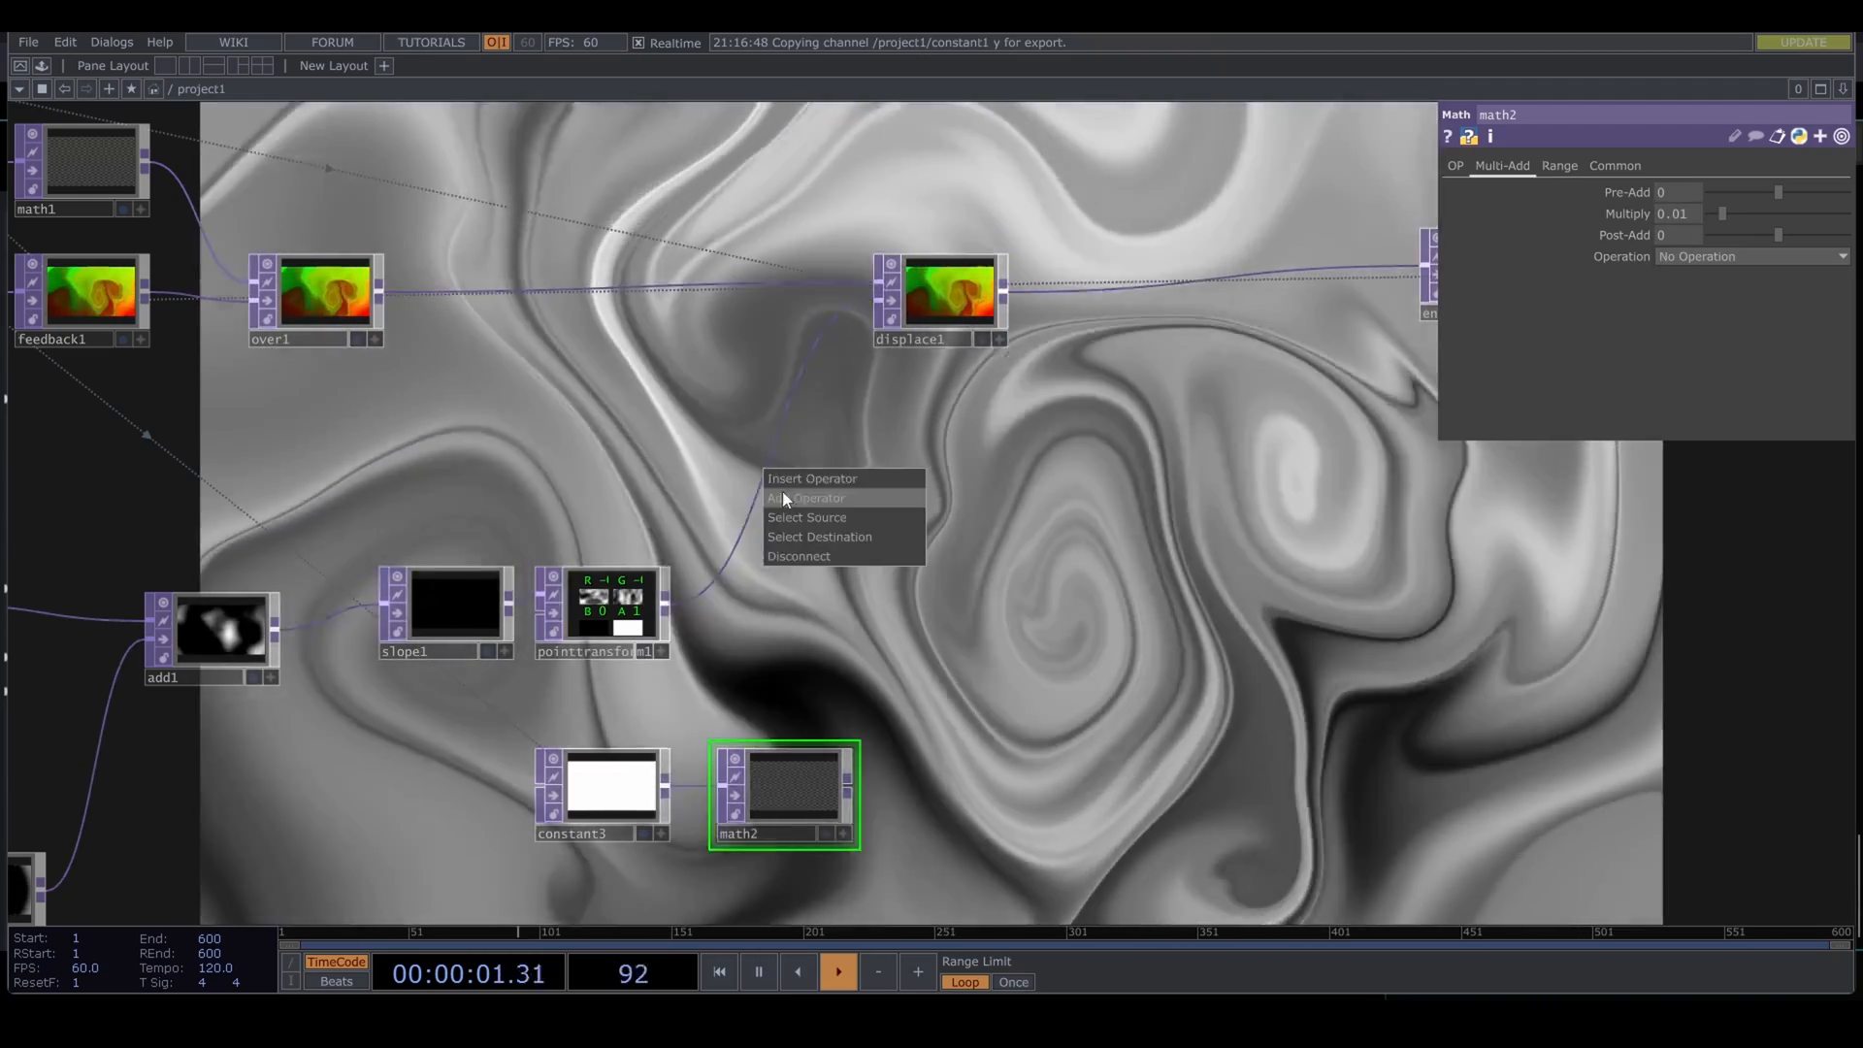
click(786, 488)
text(ad)
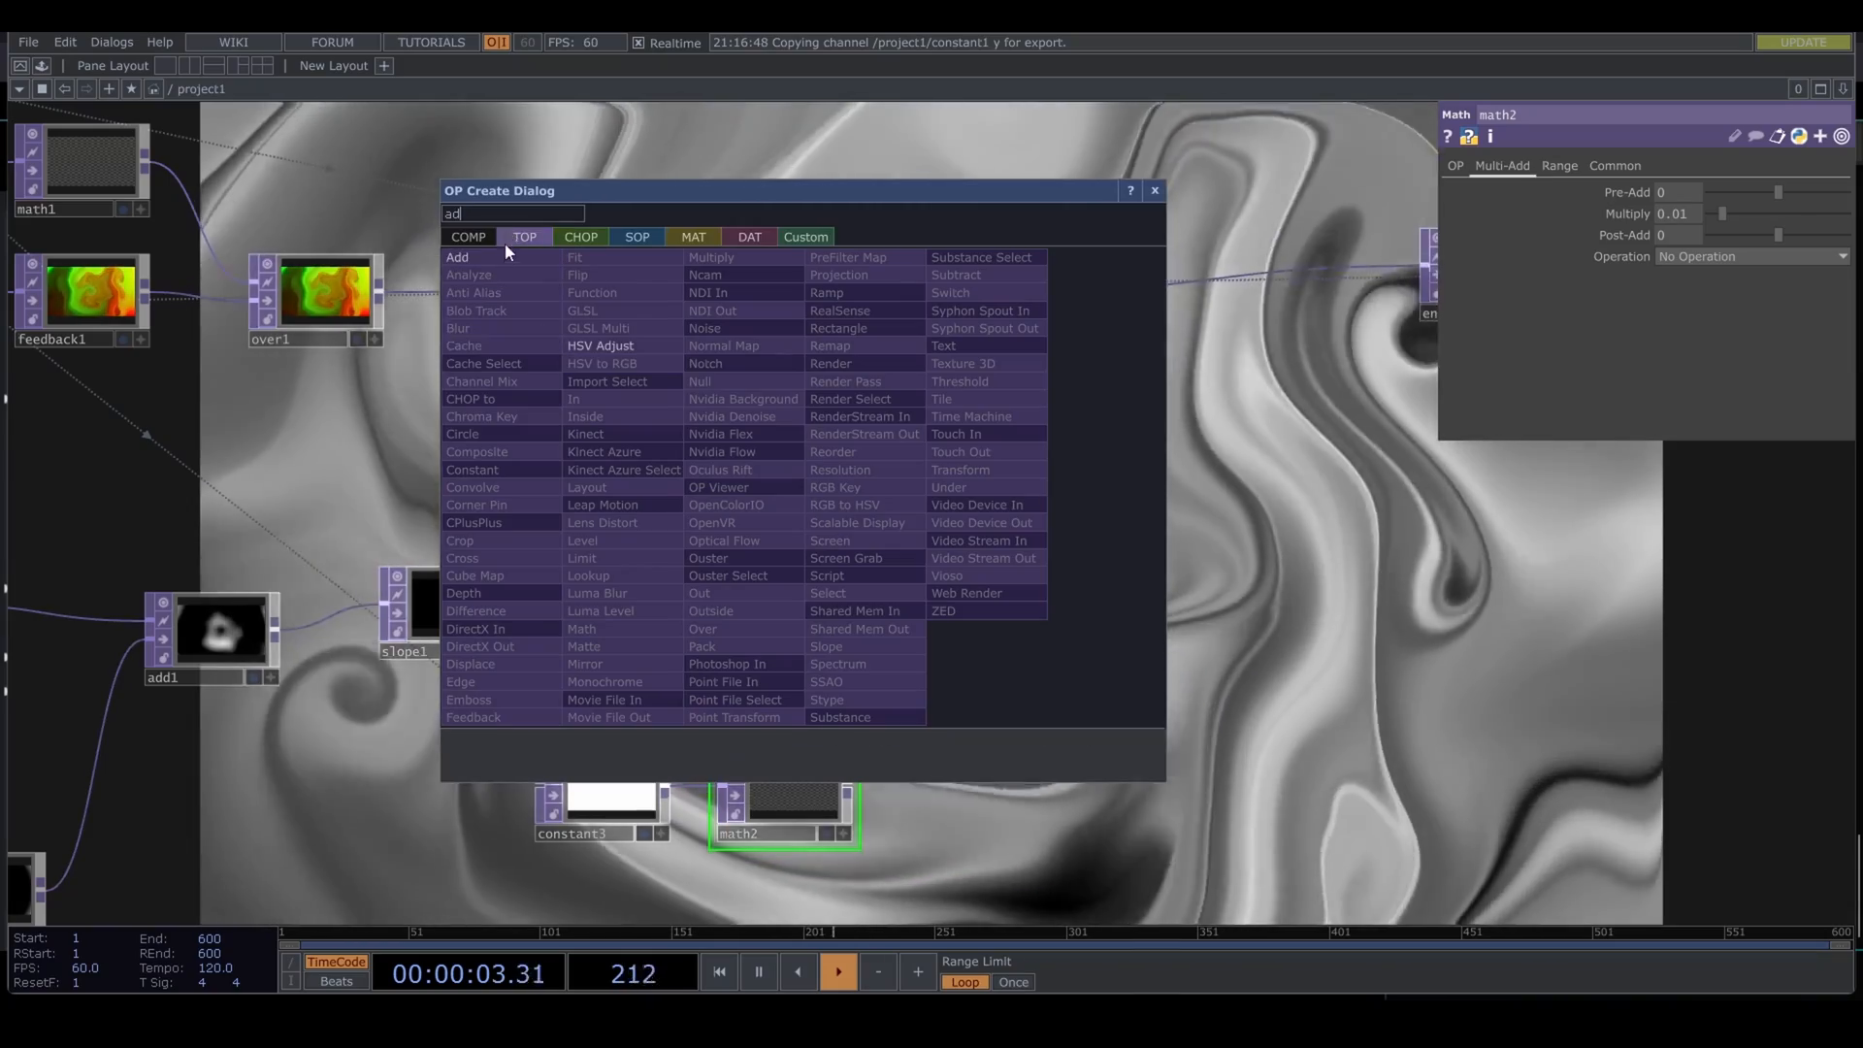
click(508, 255)
click(836, 581)
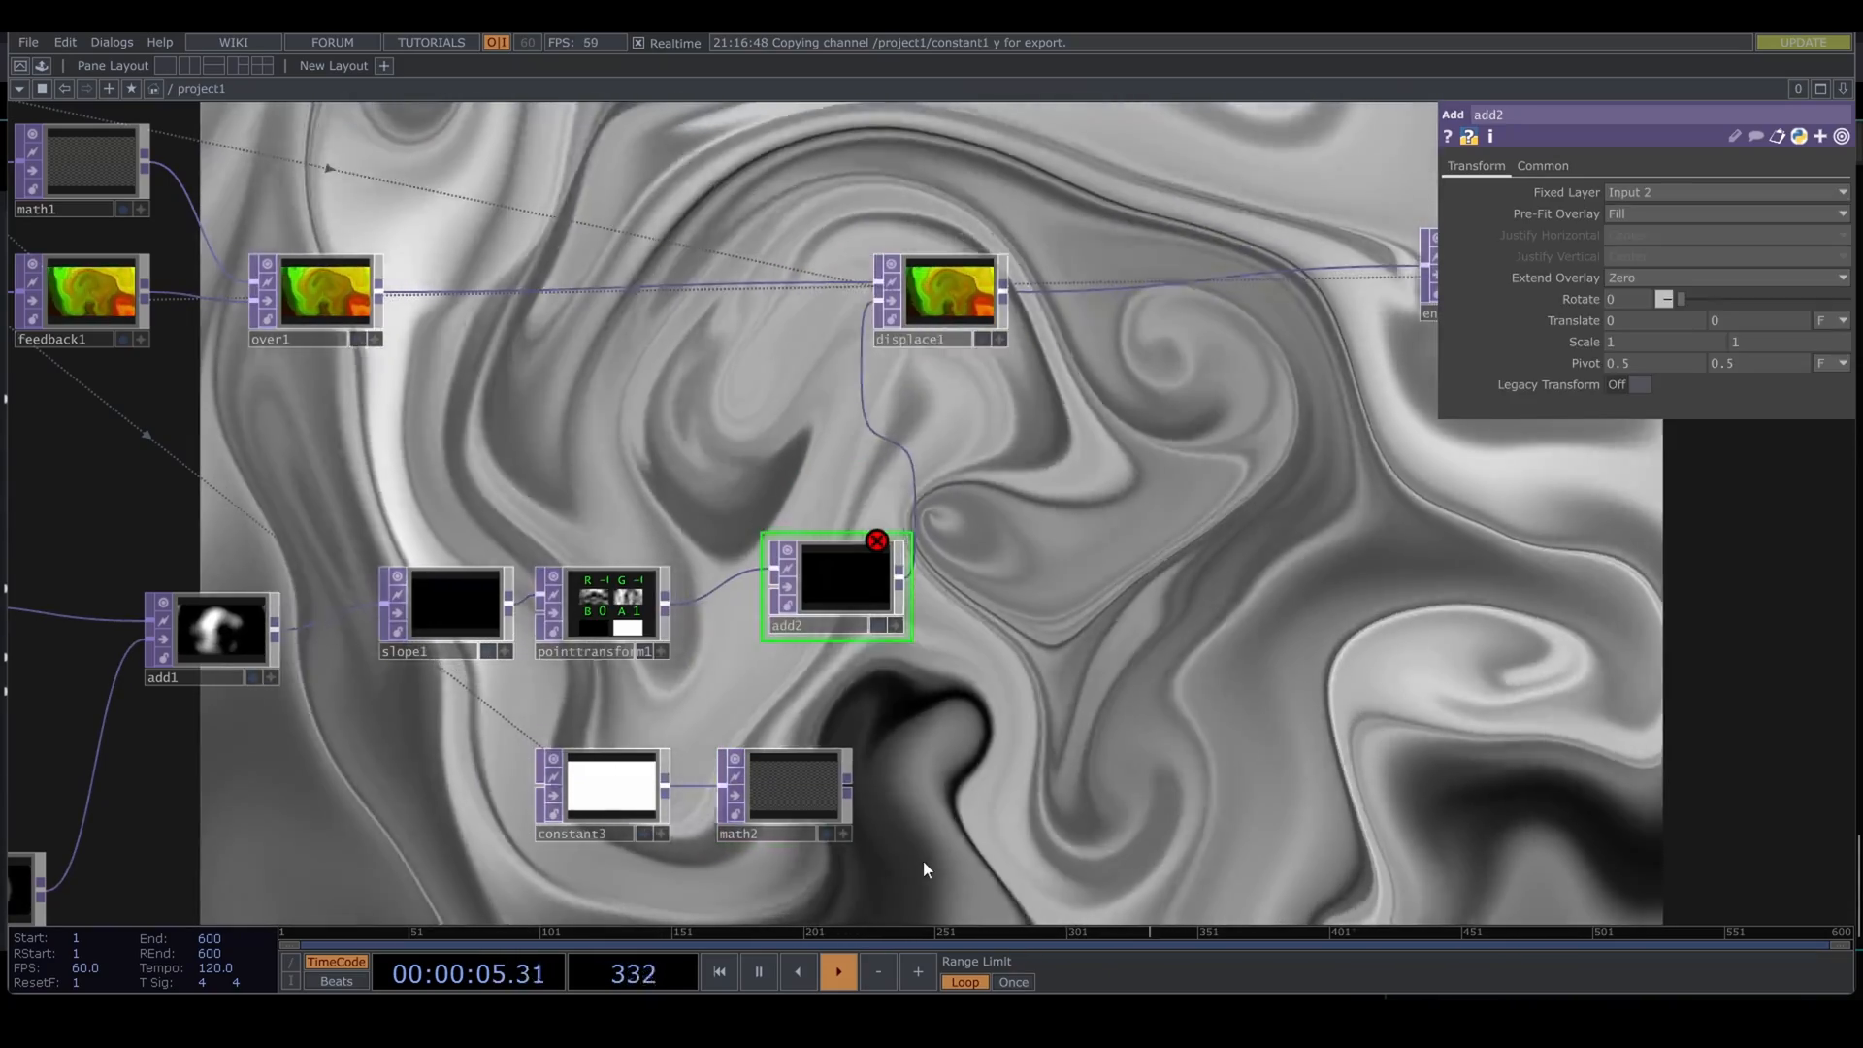
Step: Set constant3's pixel format to 32-bit float (RGBA) and connect math2 to add2's second input
drag(923, 859, 459, 836)
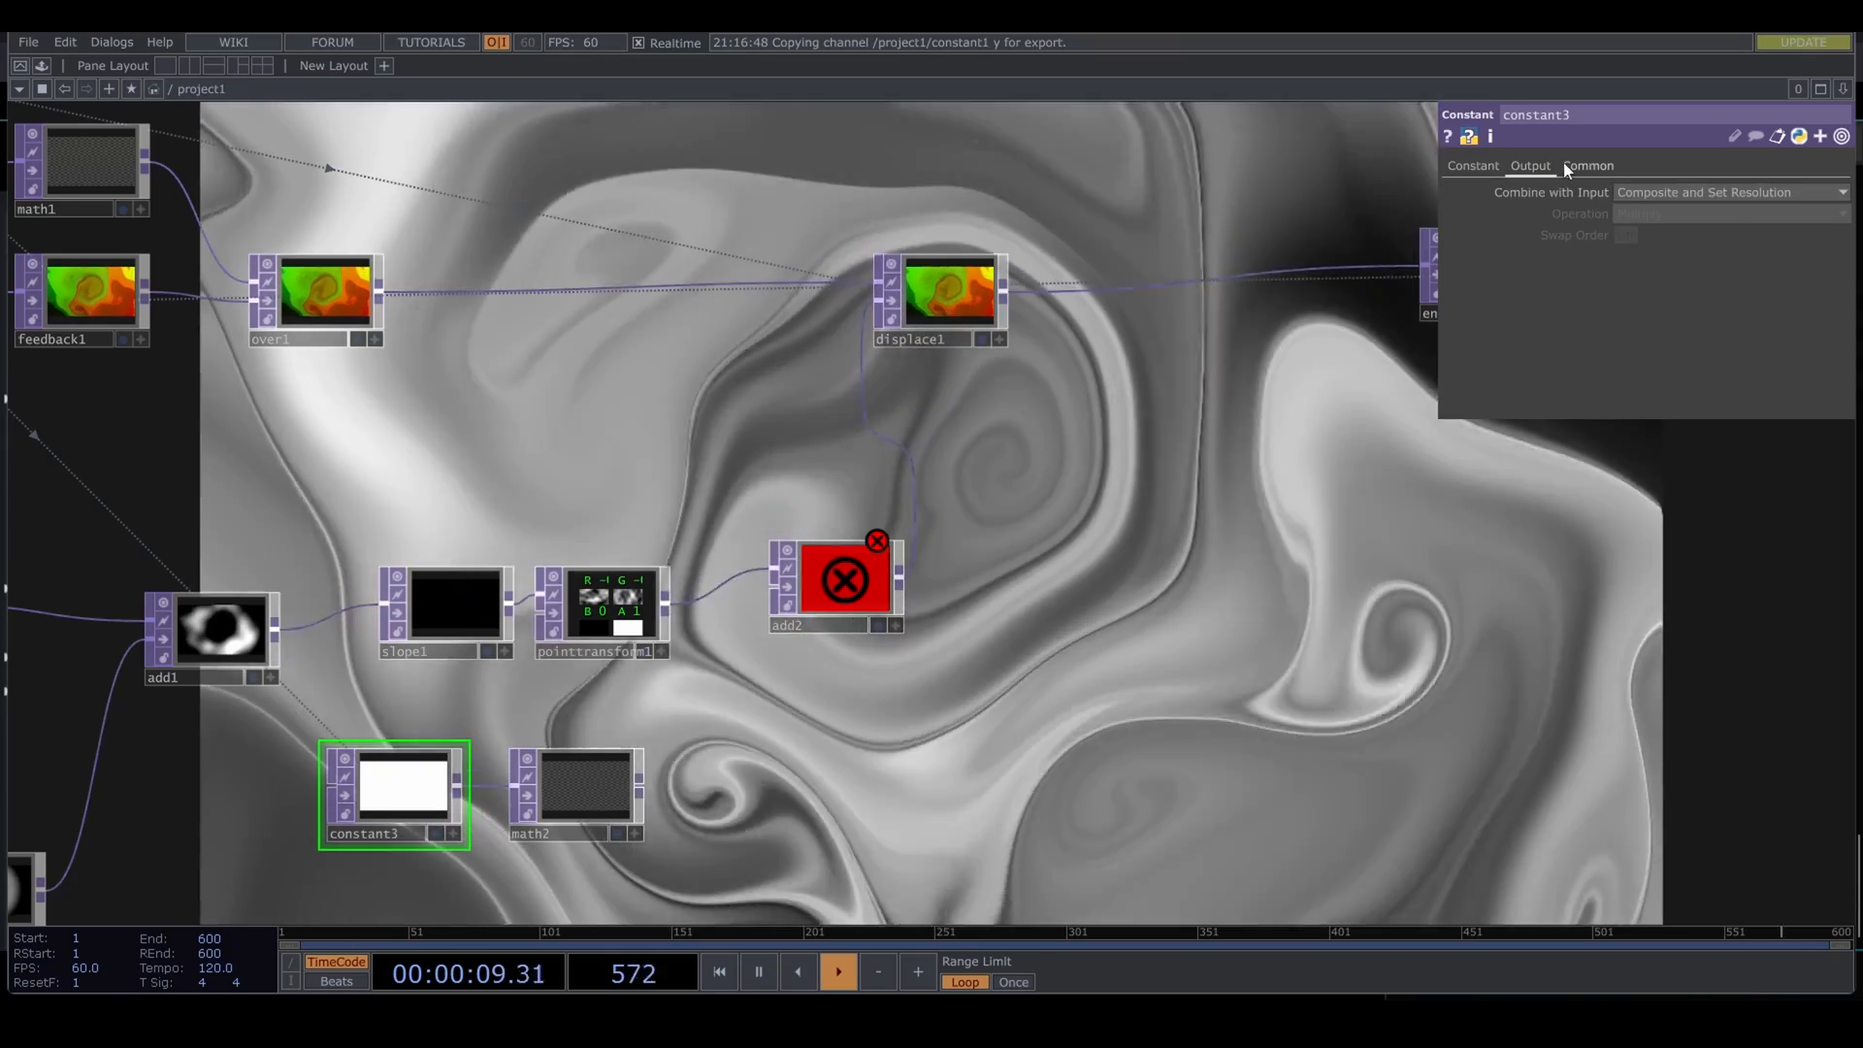
click(1583, 166)
click(1661, 405)
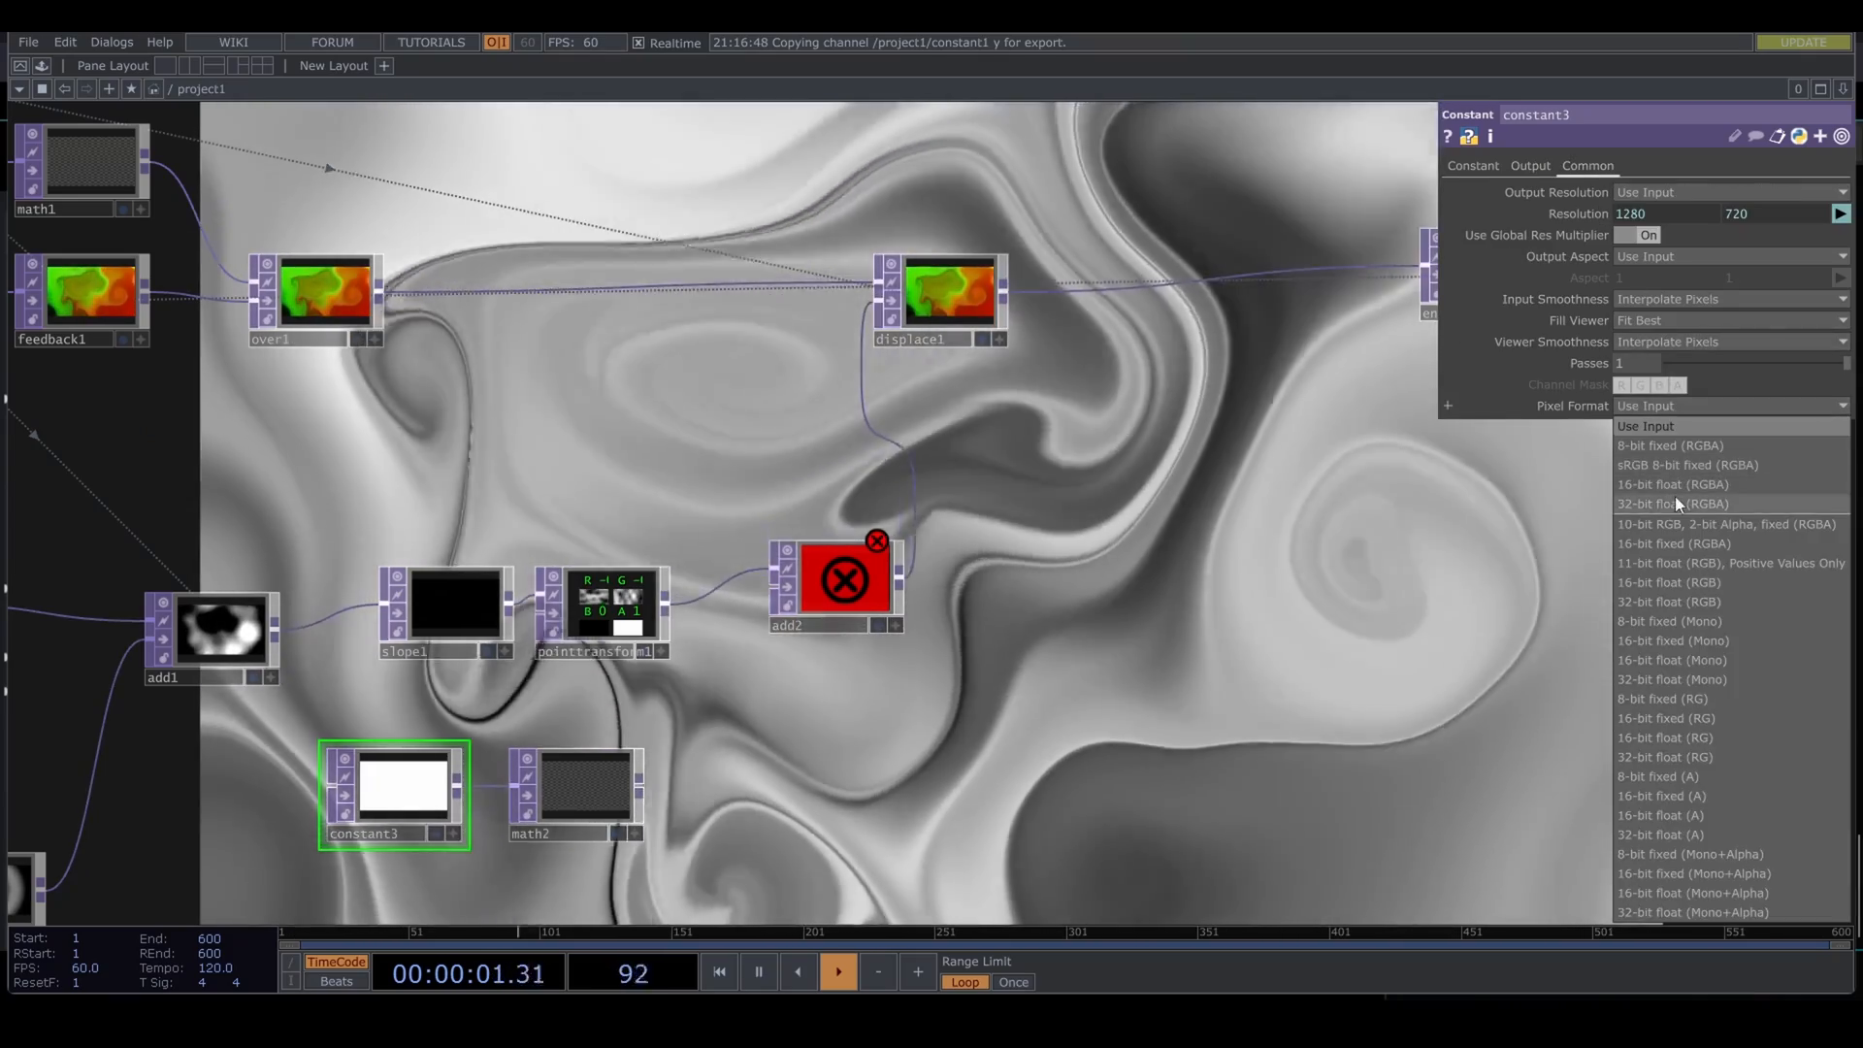
click(1675, 497)
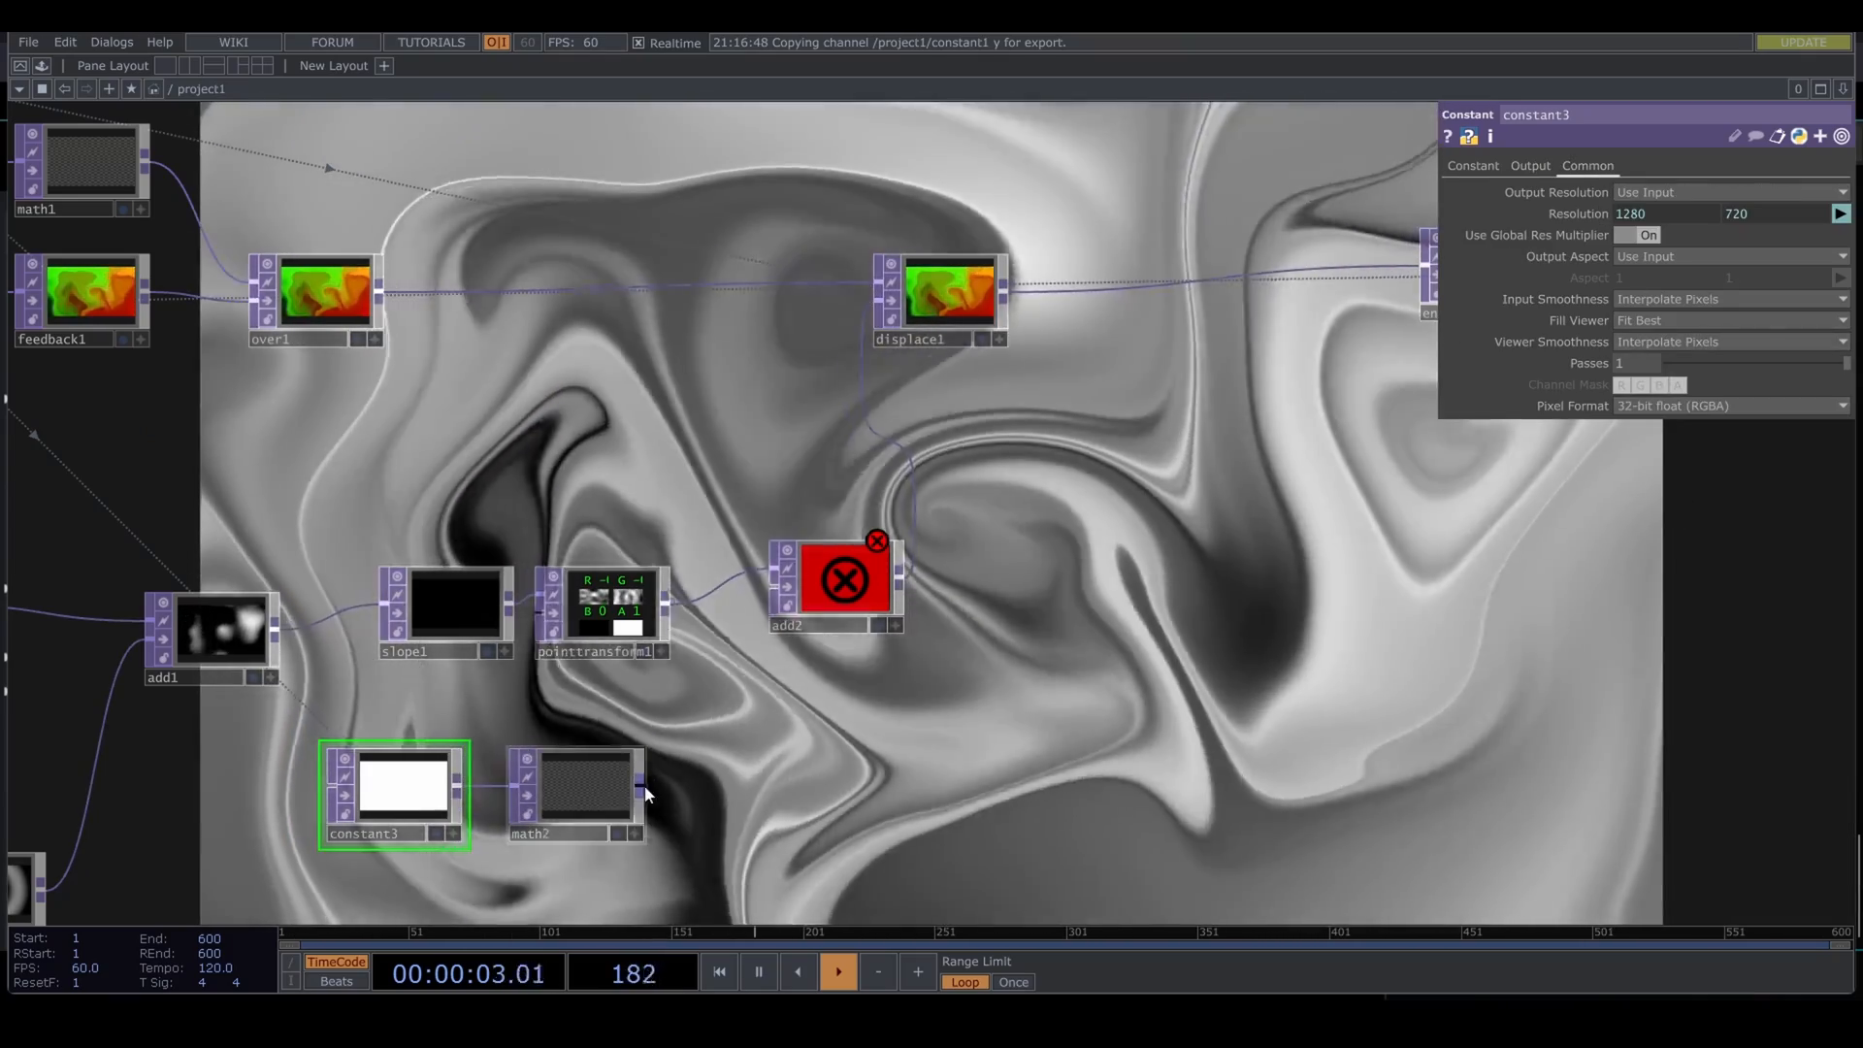
drag(640, 784, 774, 587)
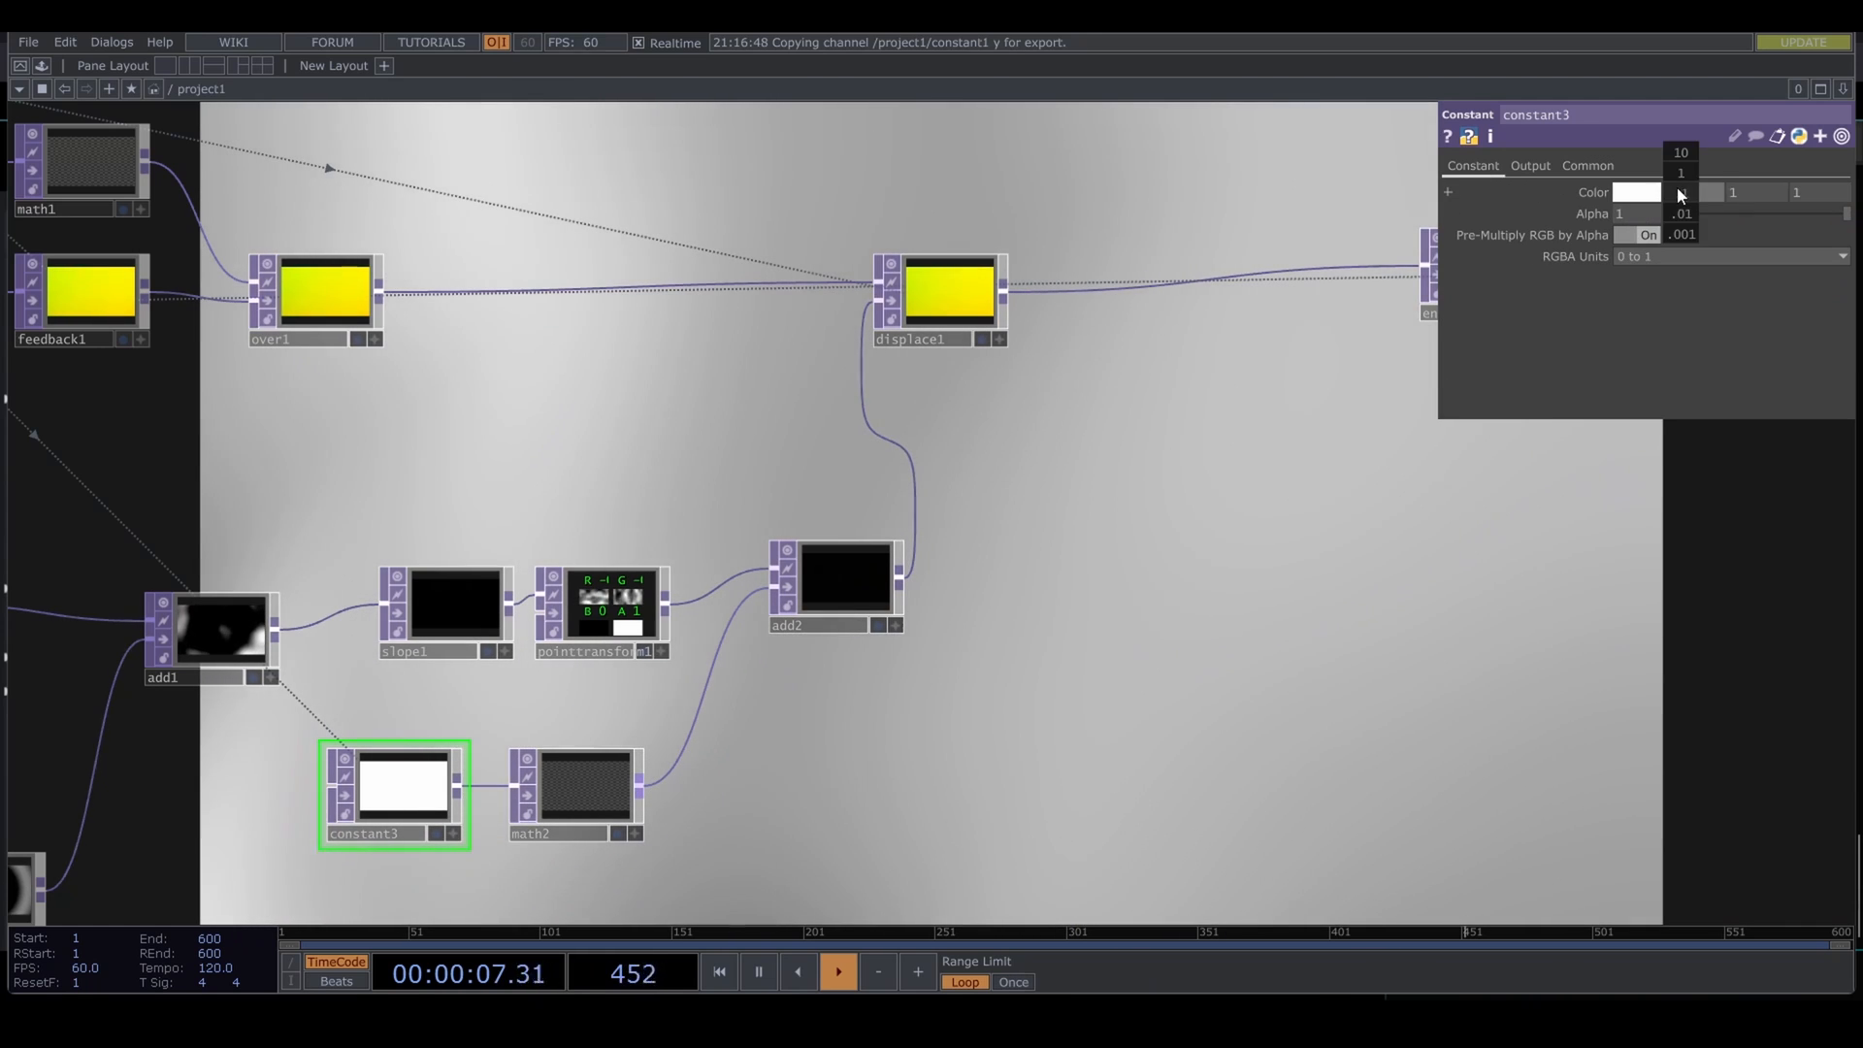
Step: Set constant3's colour to 0, 0, 0 and try out its red and green values as displacement offsets
middle_drag(1669, 180, 1768, 176)
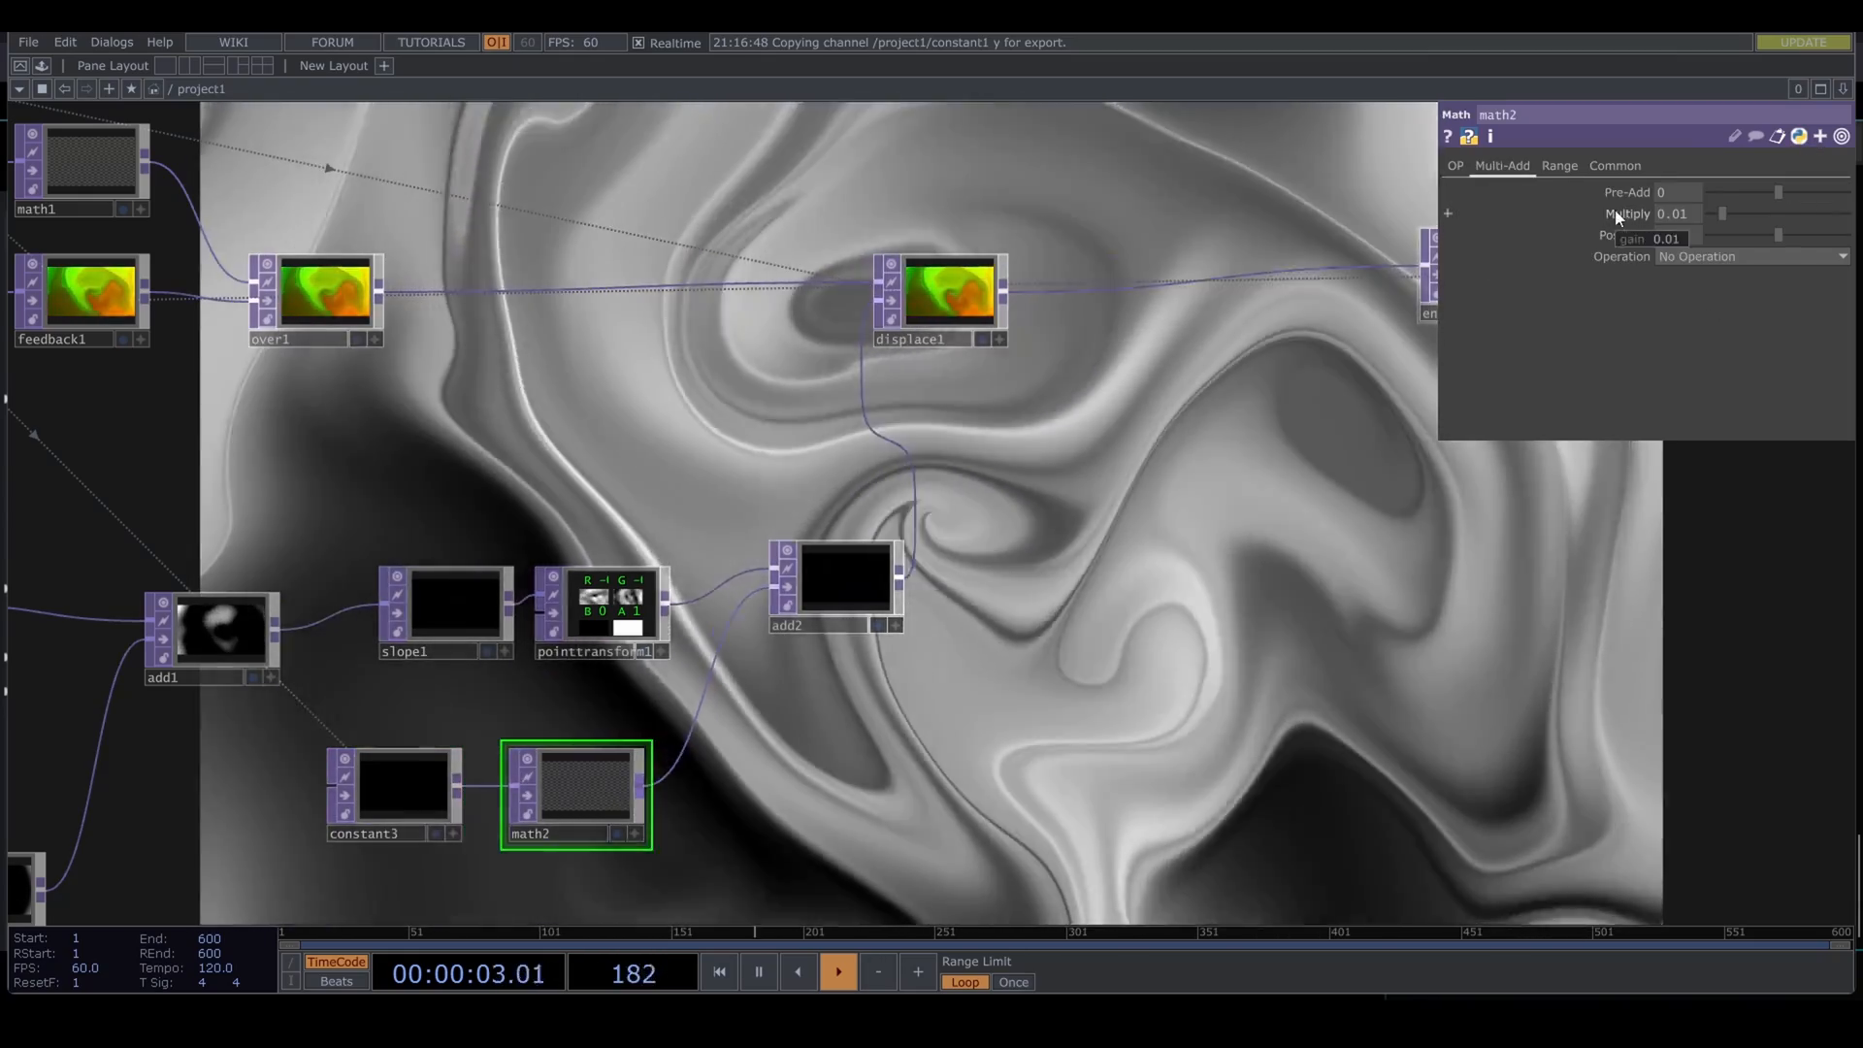
mouse_move(1615, 210)
middle_down()
mouse_move(1614, 252)
mouse_move(1610, 177)
mouse_move(1615, 222)
middle_up()
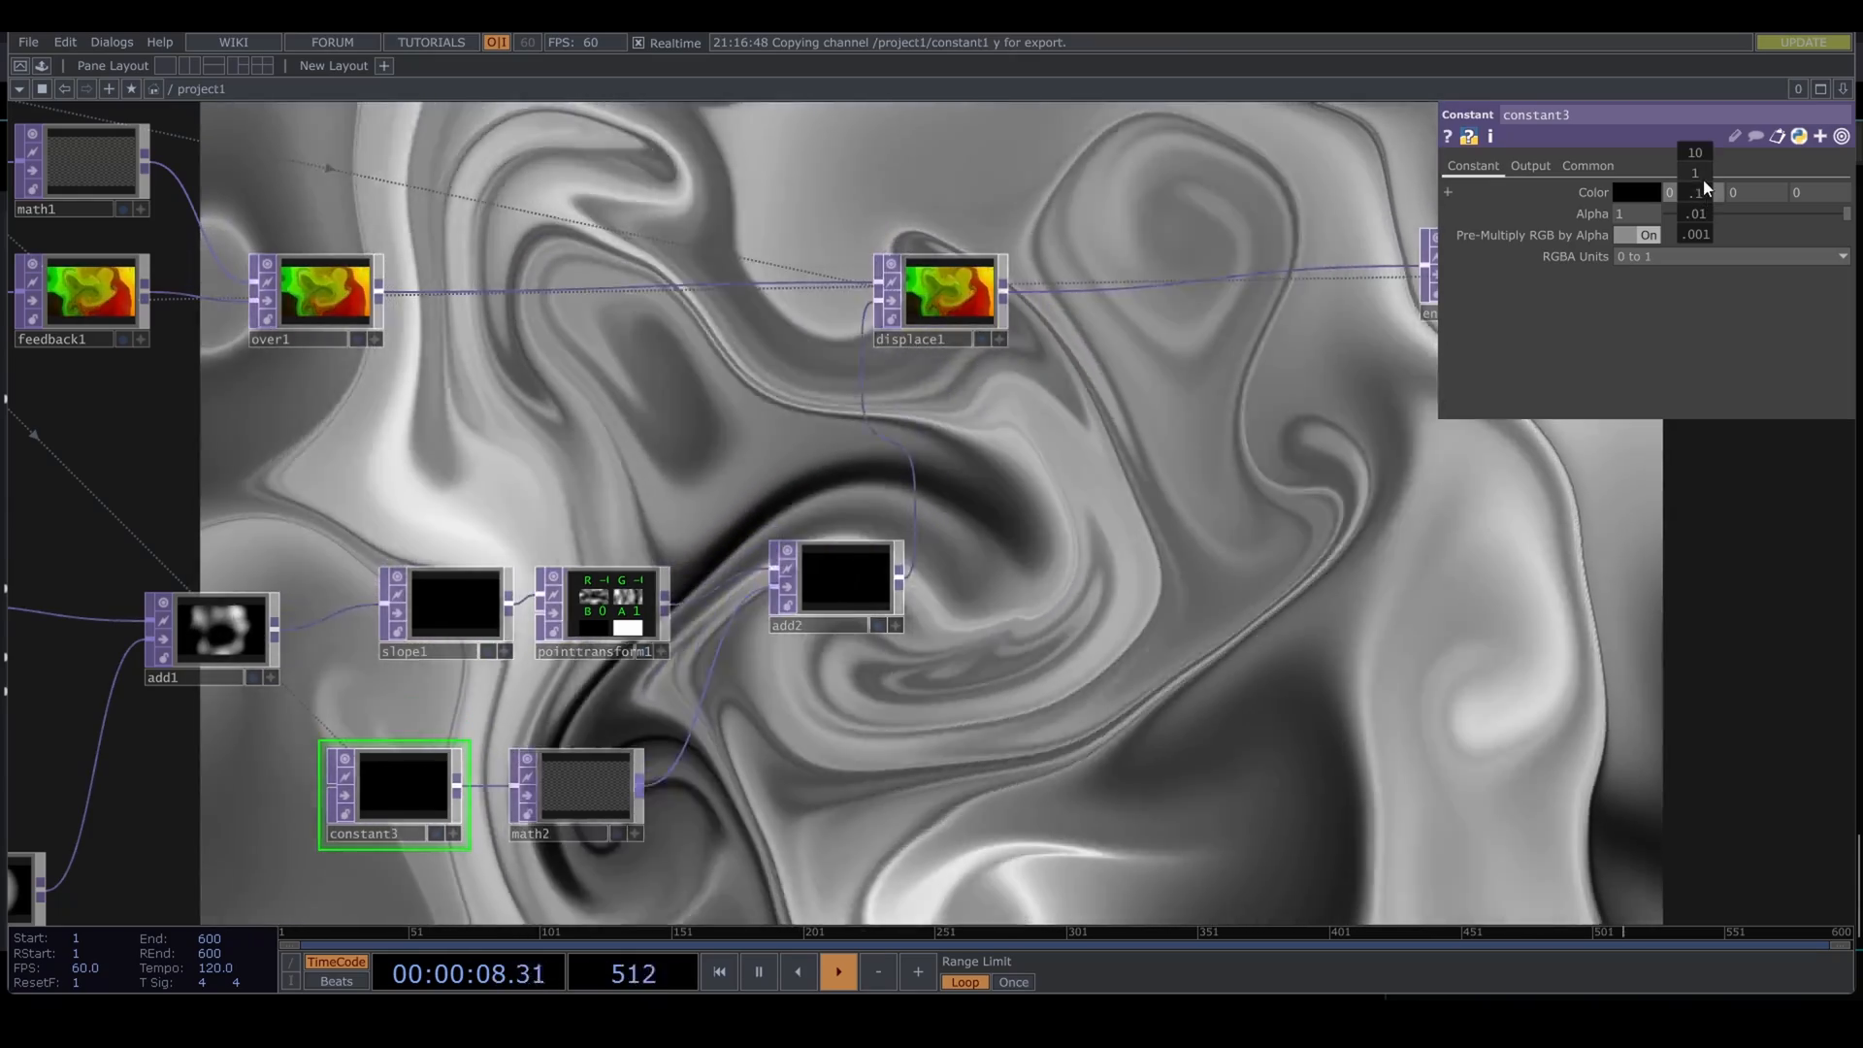
middle_drag(1707, 187, 1696, 155)
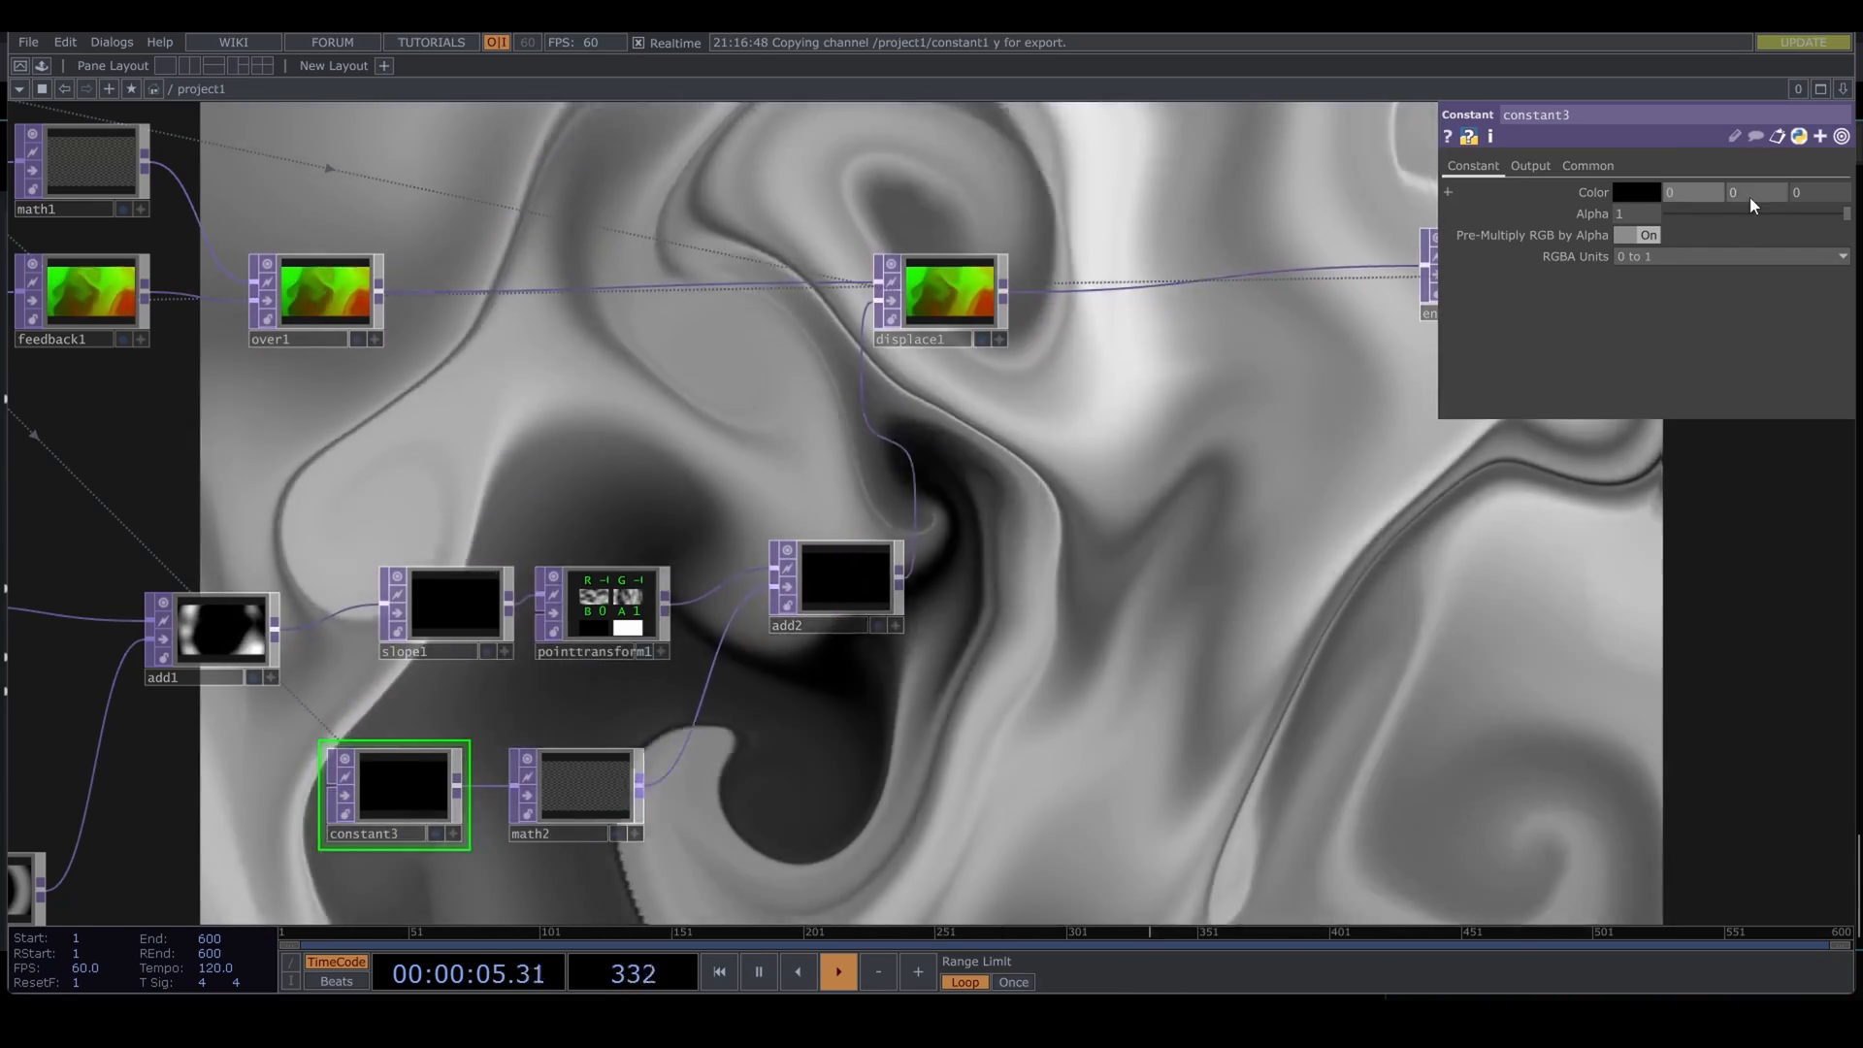
middle_drag(1749, 196, 1744, 183)
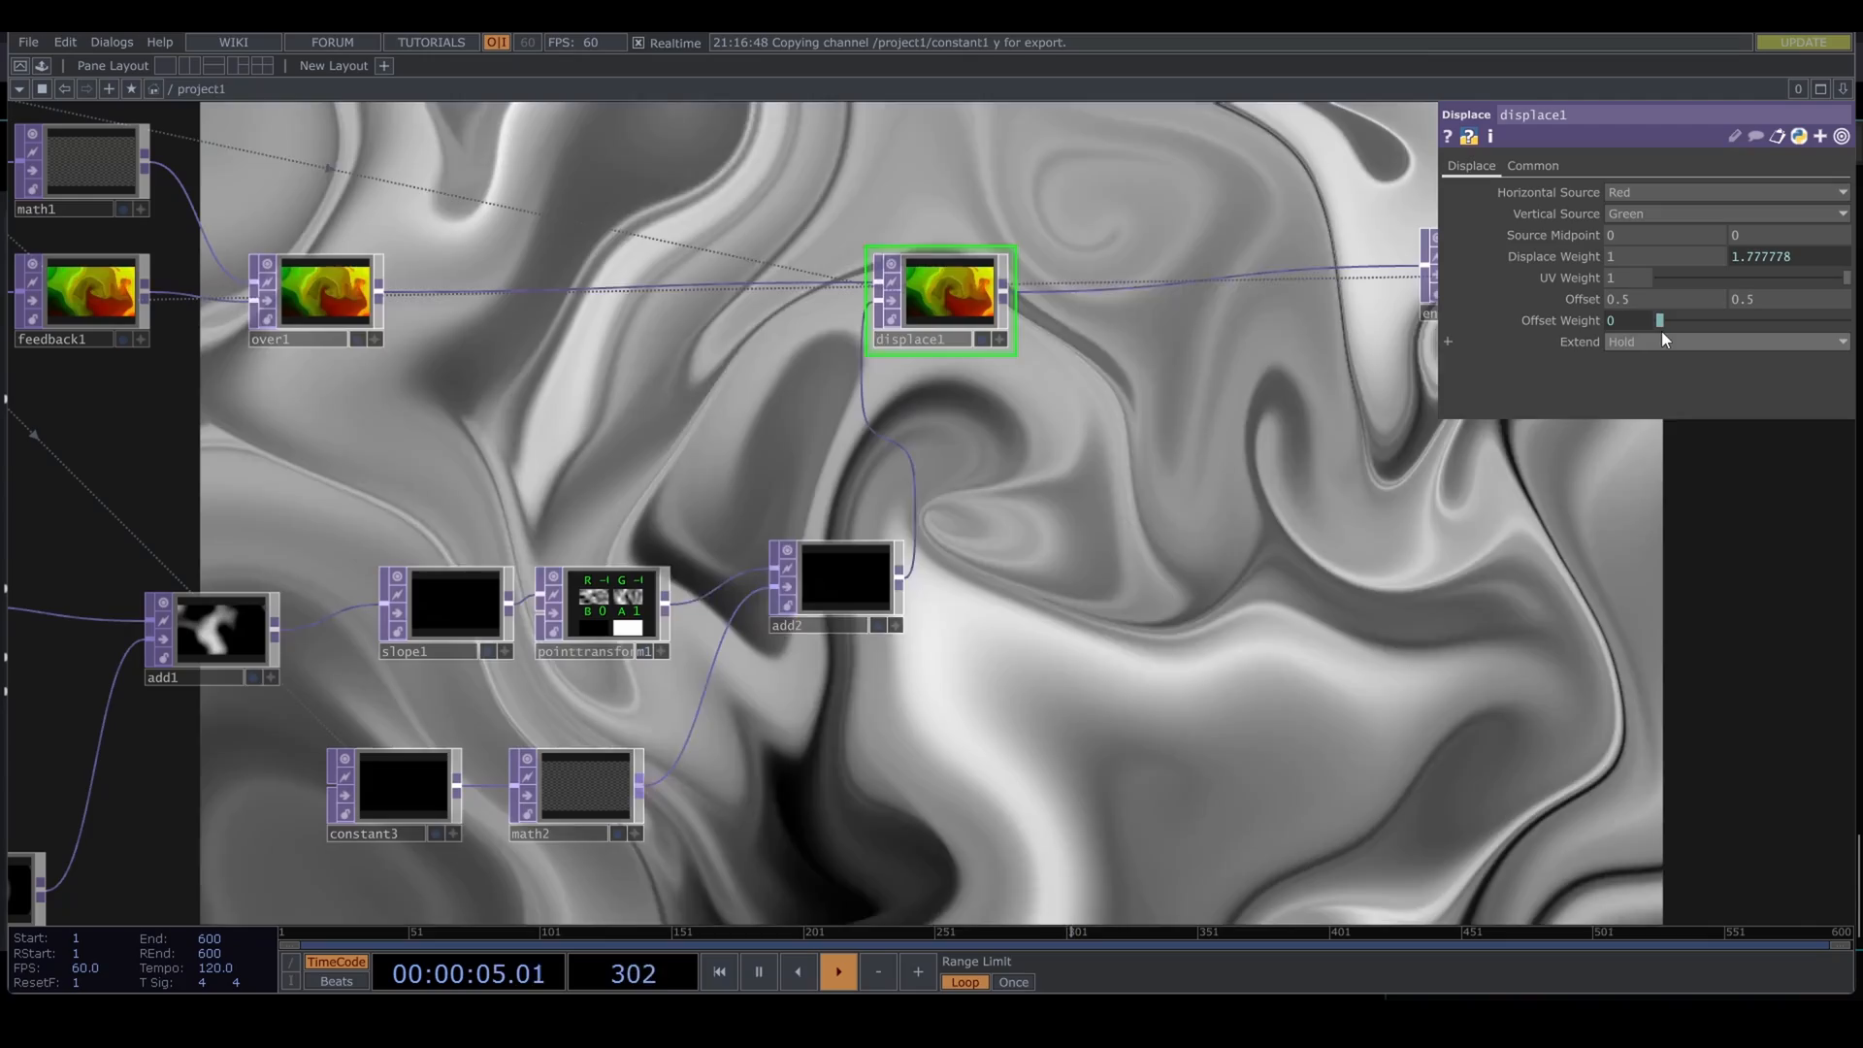
Step: Set the Extend mode of displace1 to Repeat
click(1659, 340)
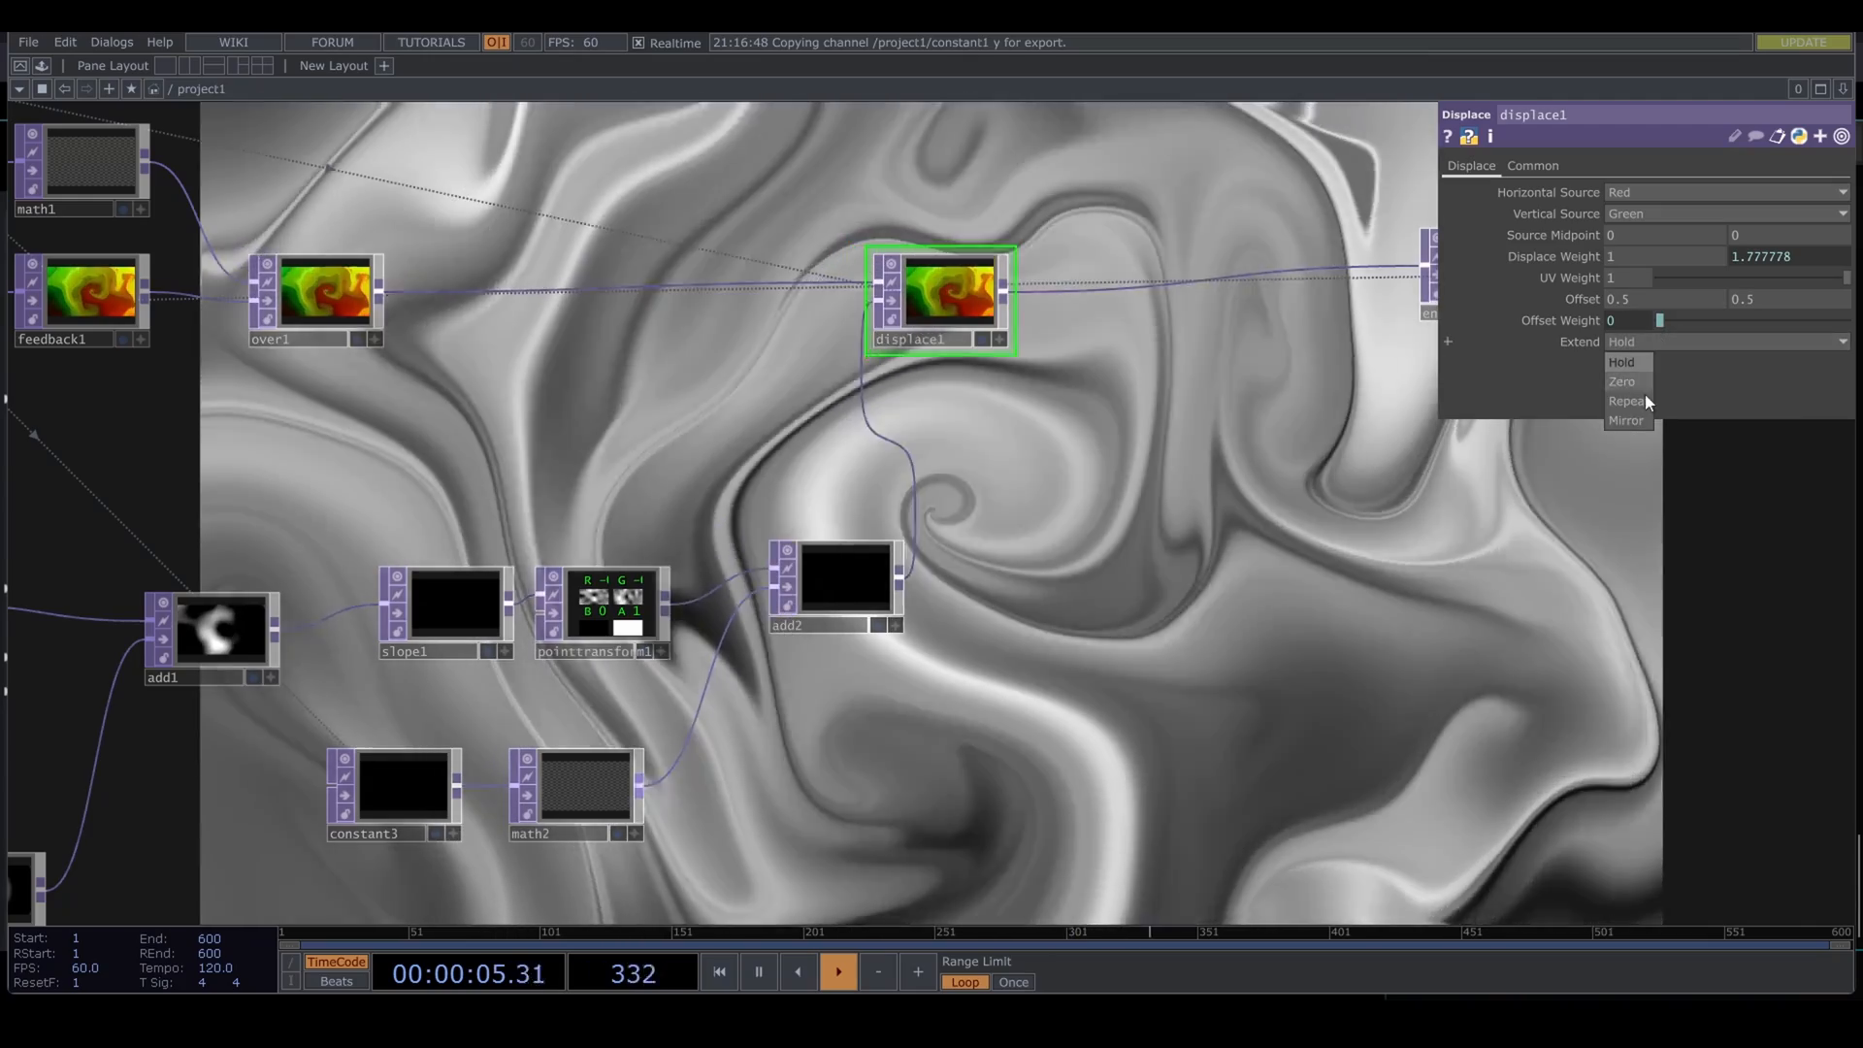
click(1643, 399)
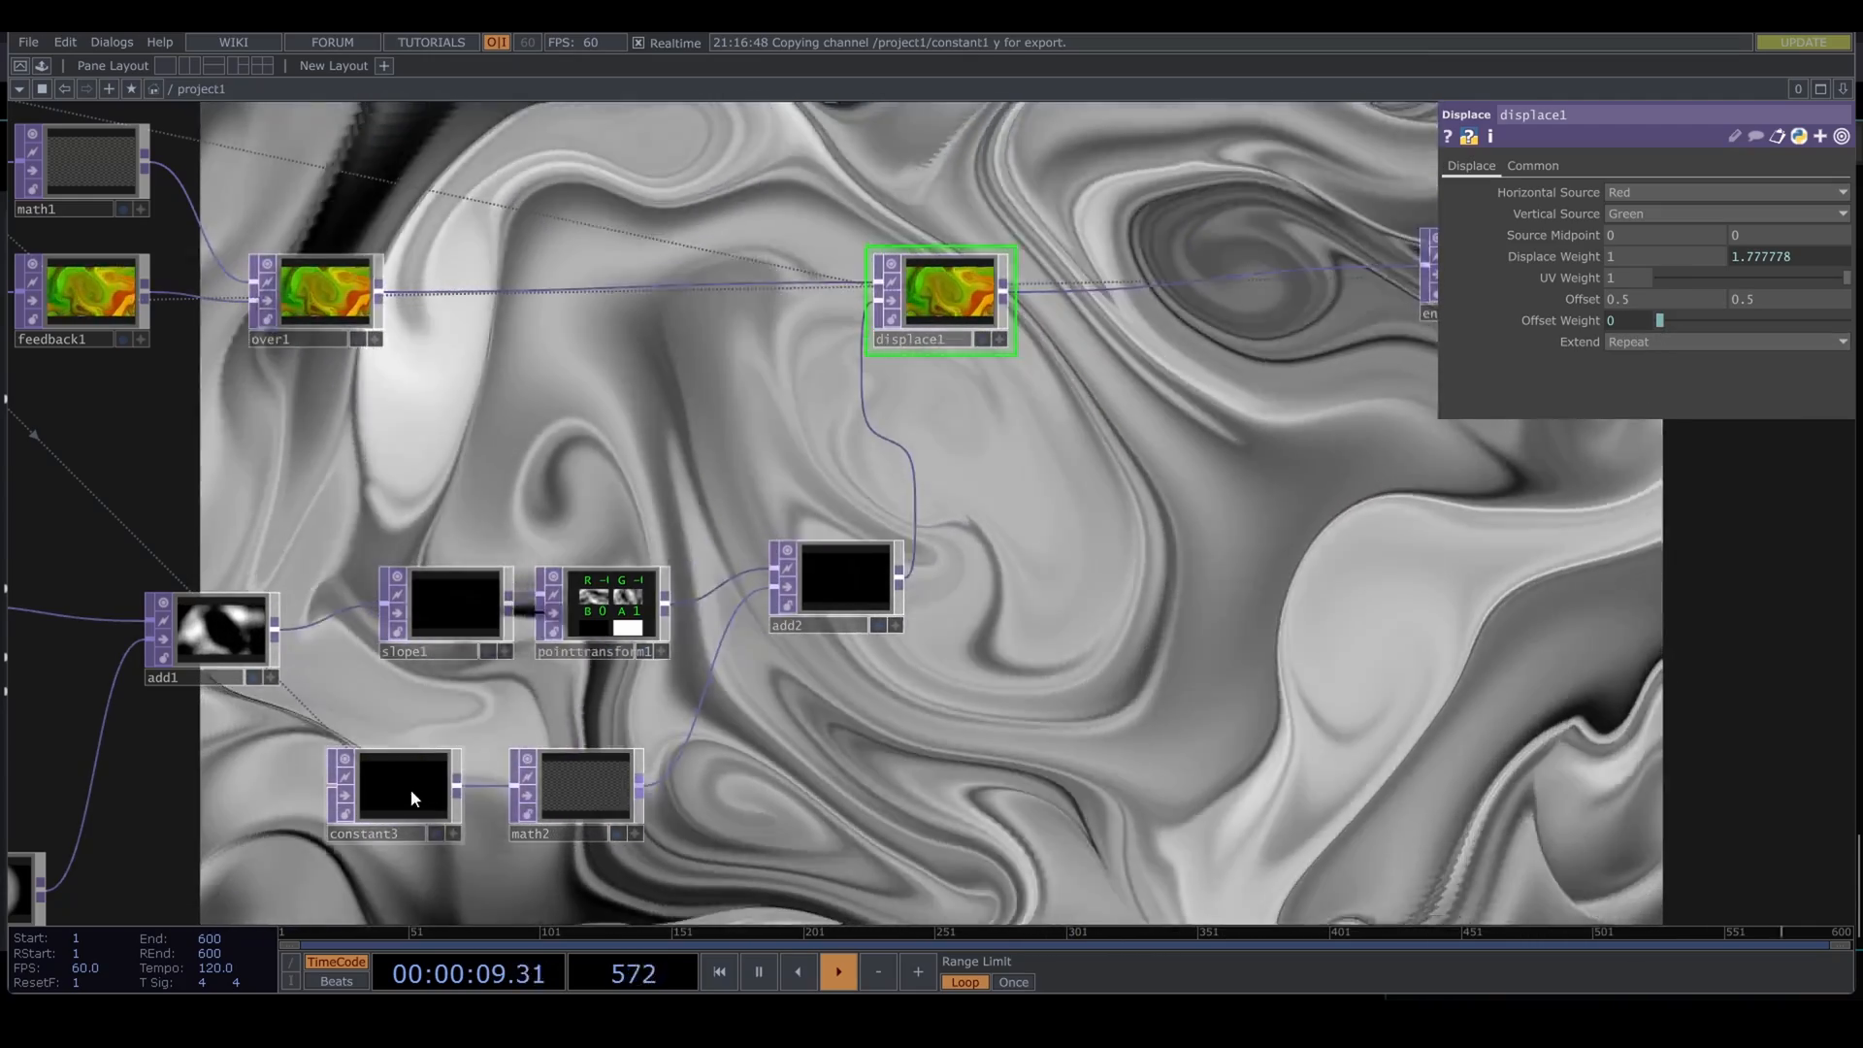
Step: Set the green value of constant3's colour to 0.1
click(410, 789)
mouse_move(1732, 192)
mouse_down()
mouse_move(1745, 160)
mouse_move(1747, 197)
mouse_move(1744, 158)
mouse_up()
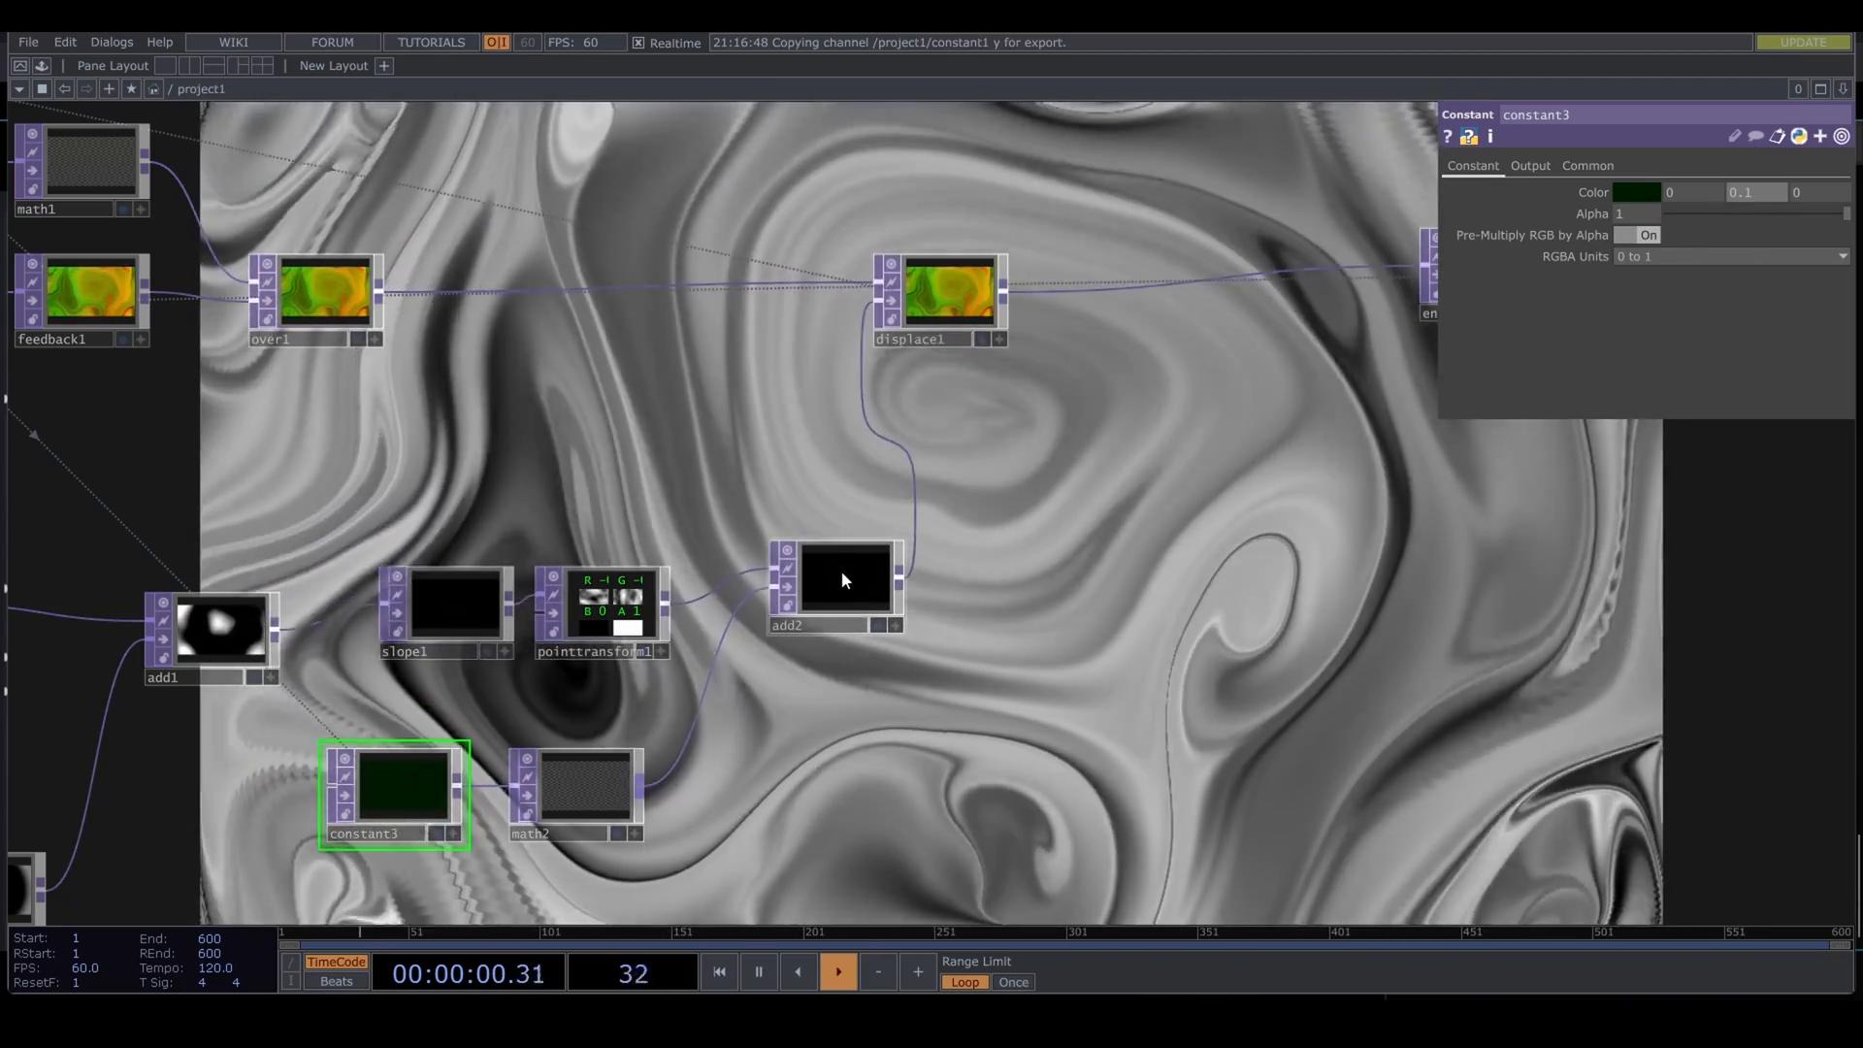
Step: Delete the add2, math2 and constant3 operators so pointtransform1 feeds displace1 directly
click(841, 571)
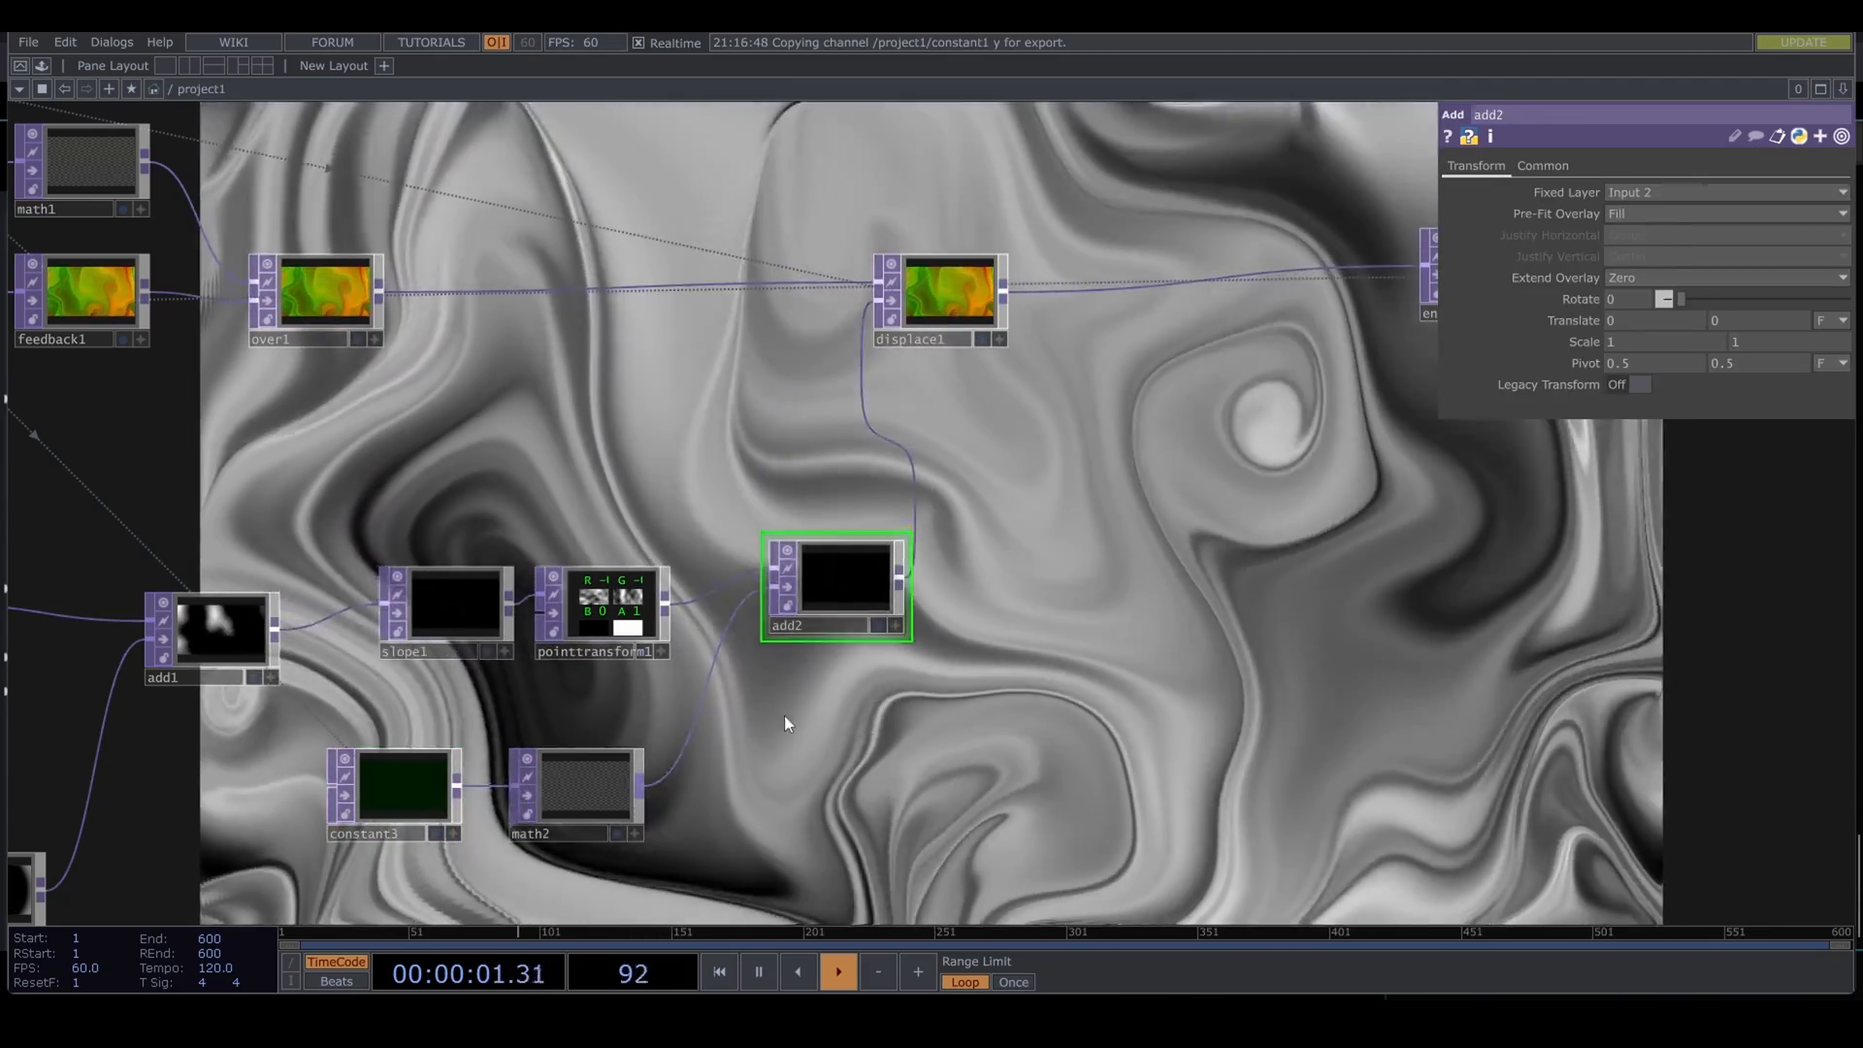
key(Delete)
click(585, 776)
key(Delete)
click(392, 794)
key(Delete)
click(601, 610)
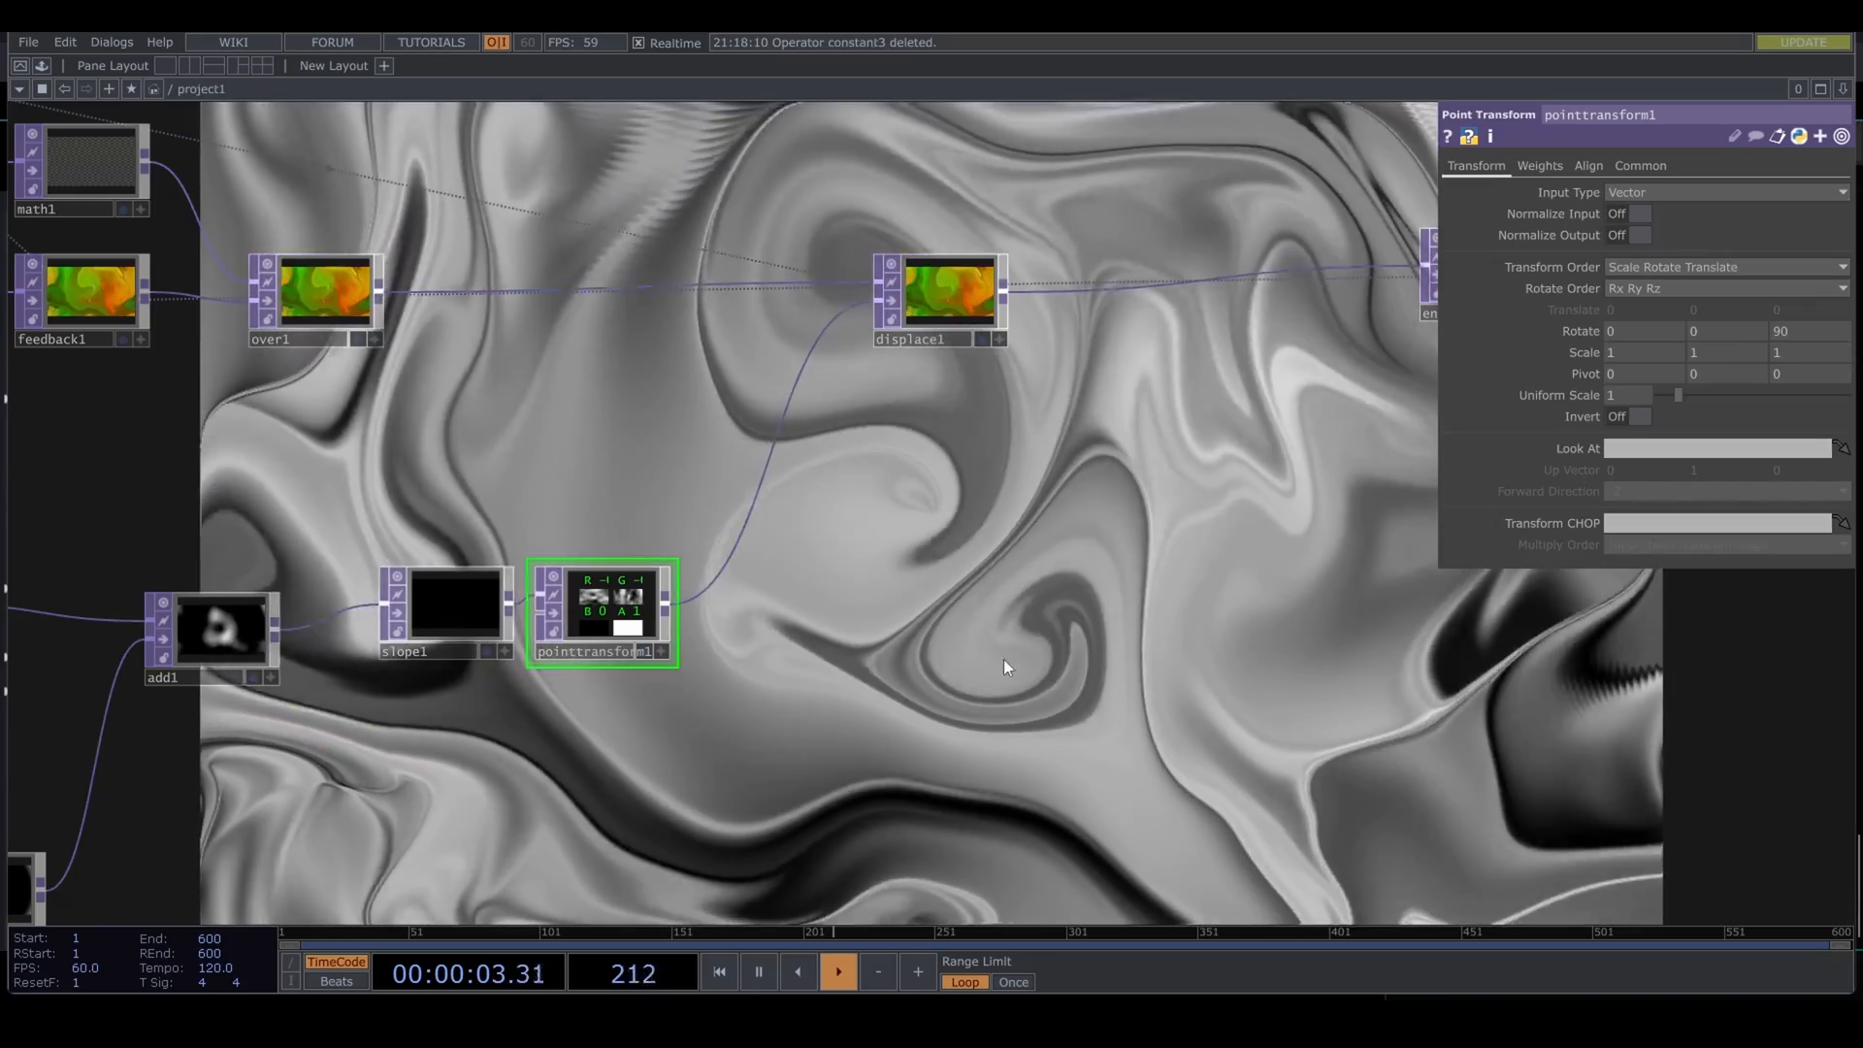
Step: Insert a Lookup TOP on the output wire of remap1, before the final operator in the chain
scroll(1067, 631, down, 5)
scroll(1086, 621, down, 2)
drag(842, 709, 715, 727)
drag(1018, 665, 1643, 657)
scroll(866, 675, up, 4)
scroll(330, 660, up, 2)
scroll(509, 519, up, 3)
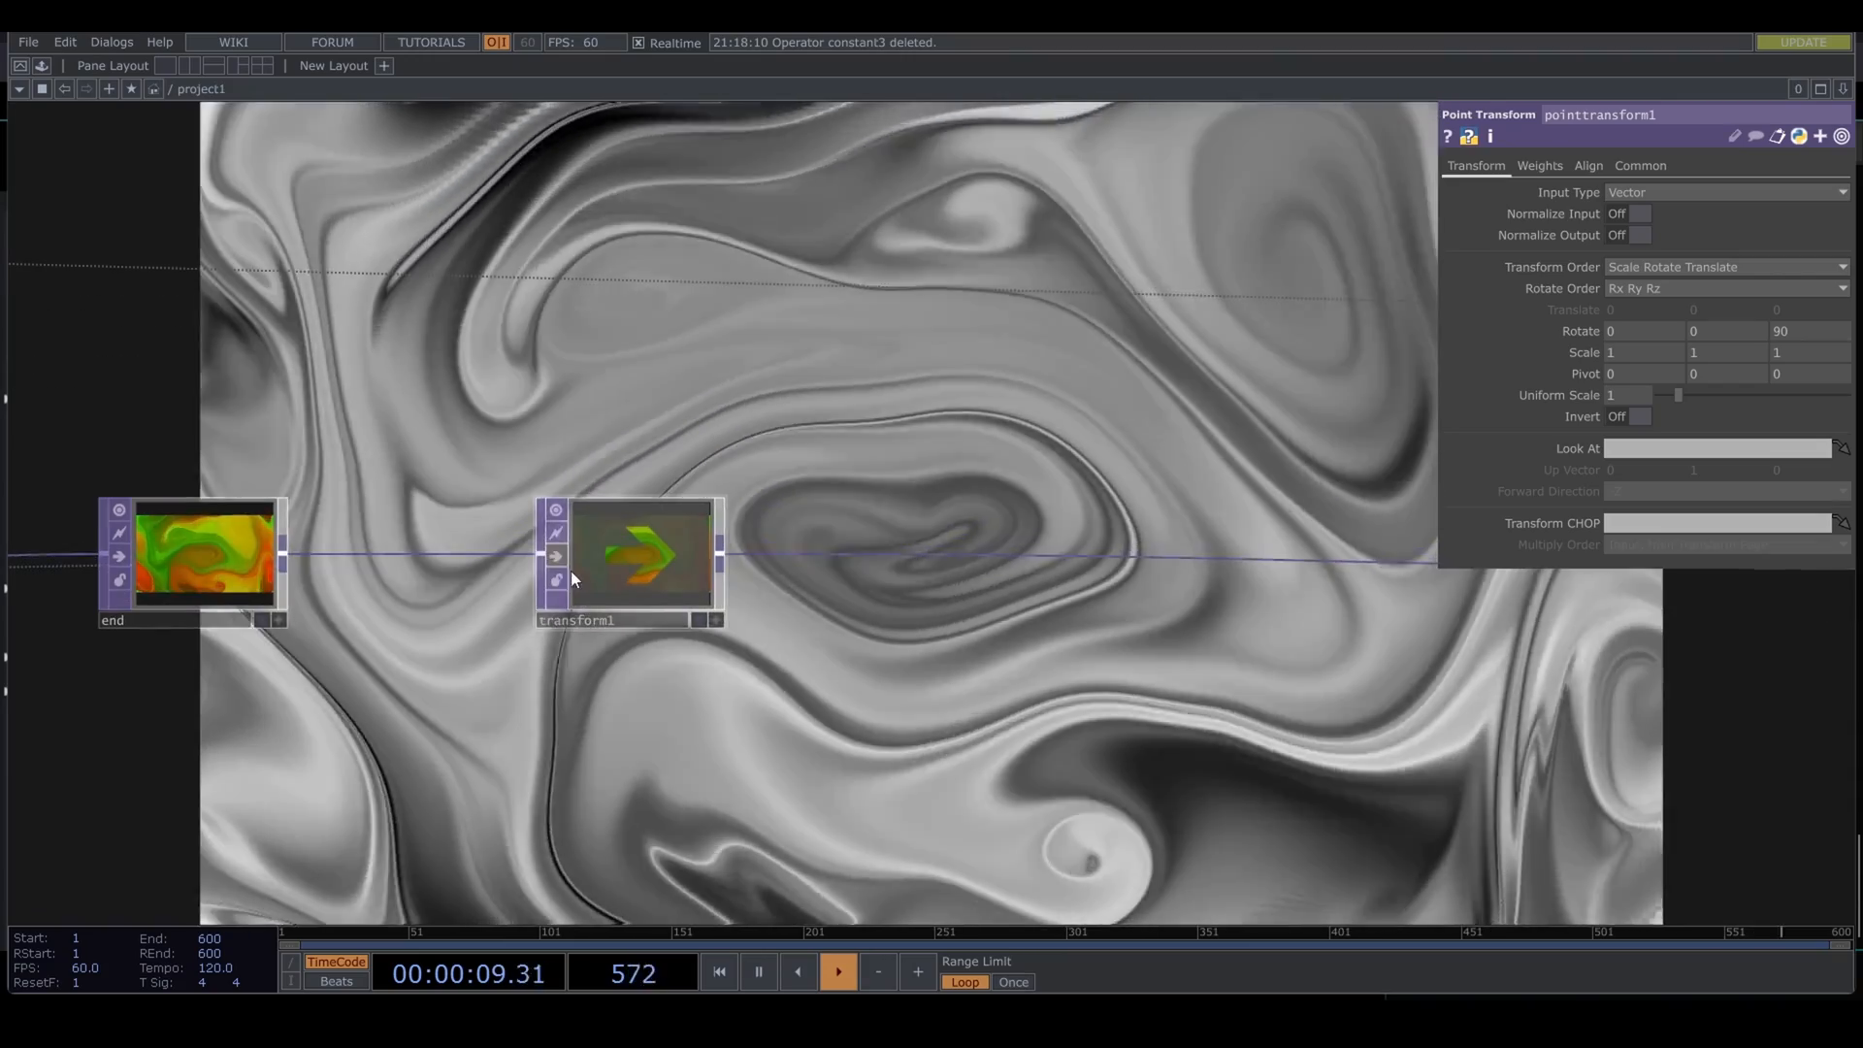
scroll(555, 564, down, 5)
drag(1039, 707, 665, 756)
drag(990, 786, 786, 811)
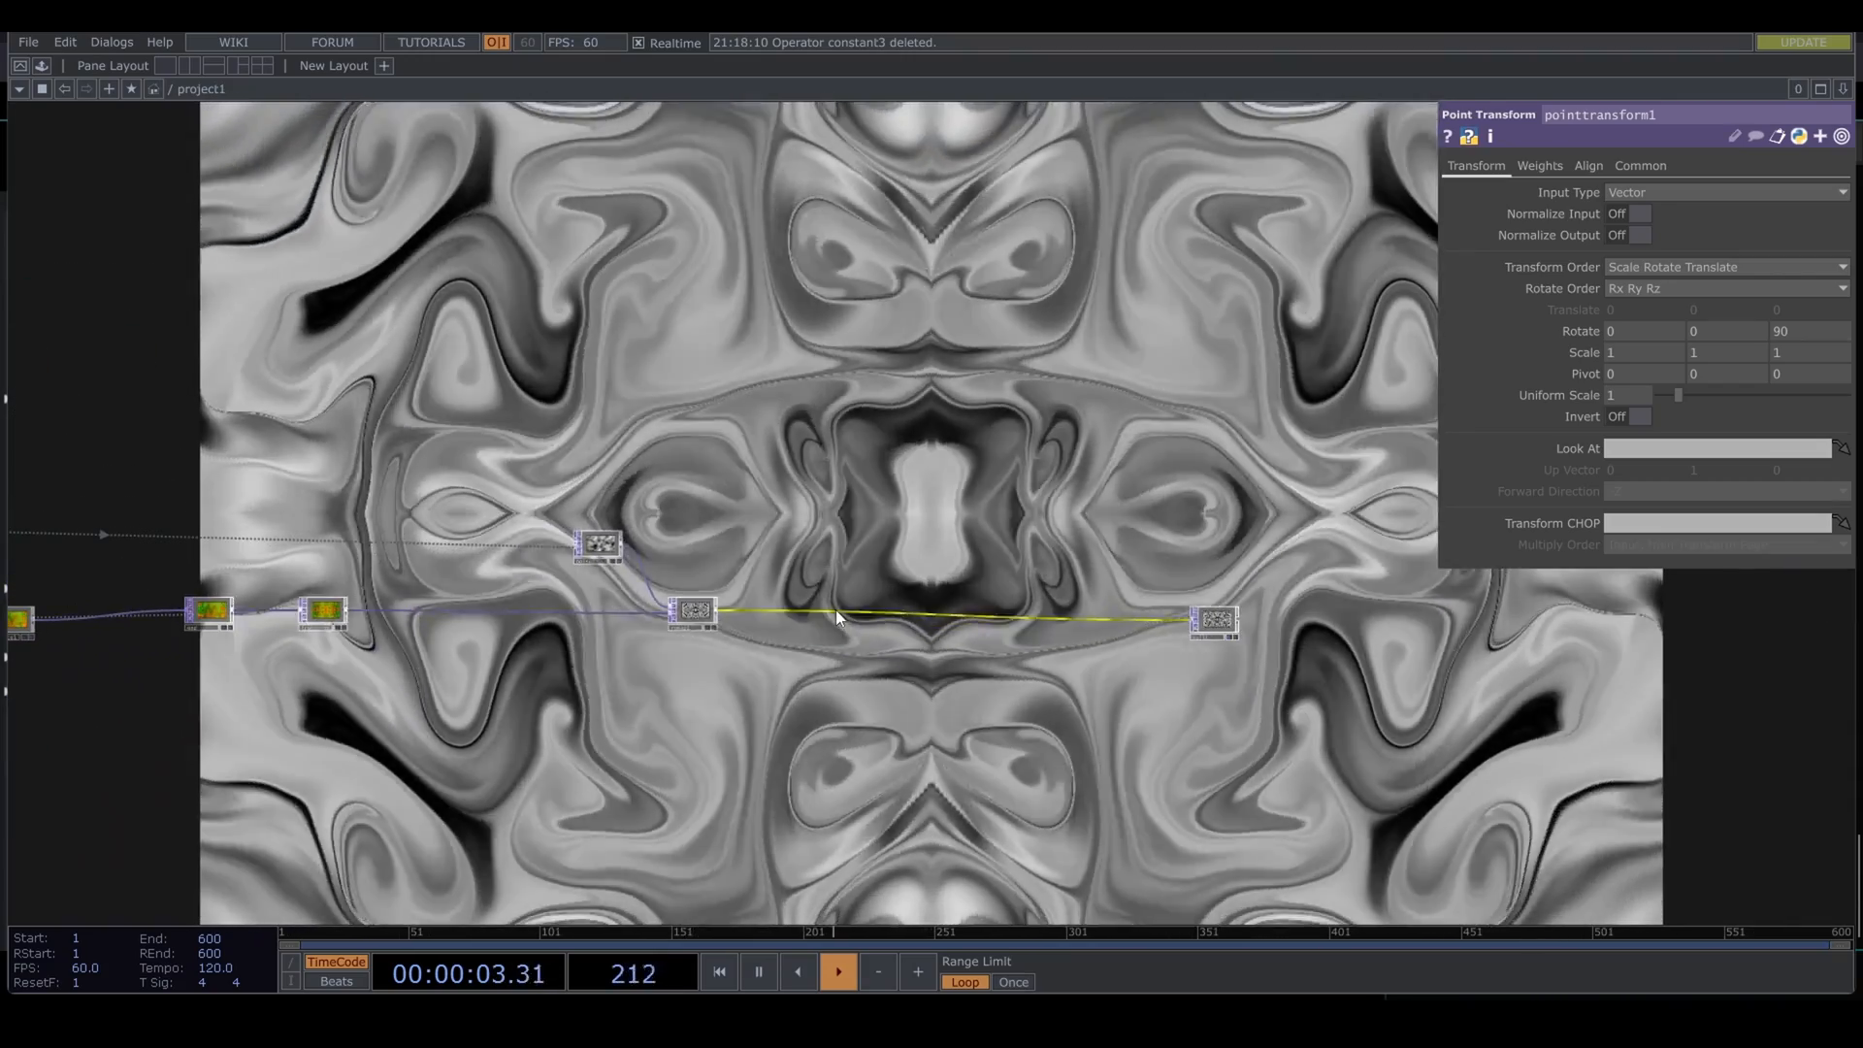
right_click(838, 611)
click(937, 588)
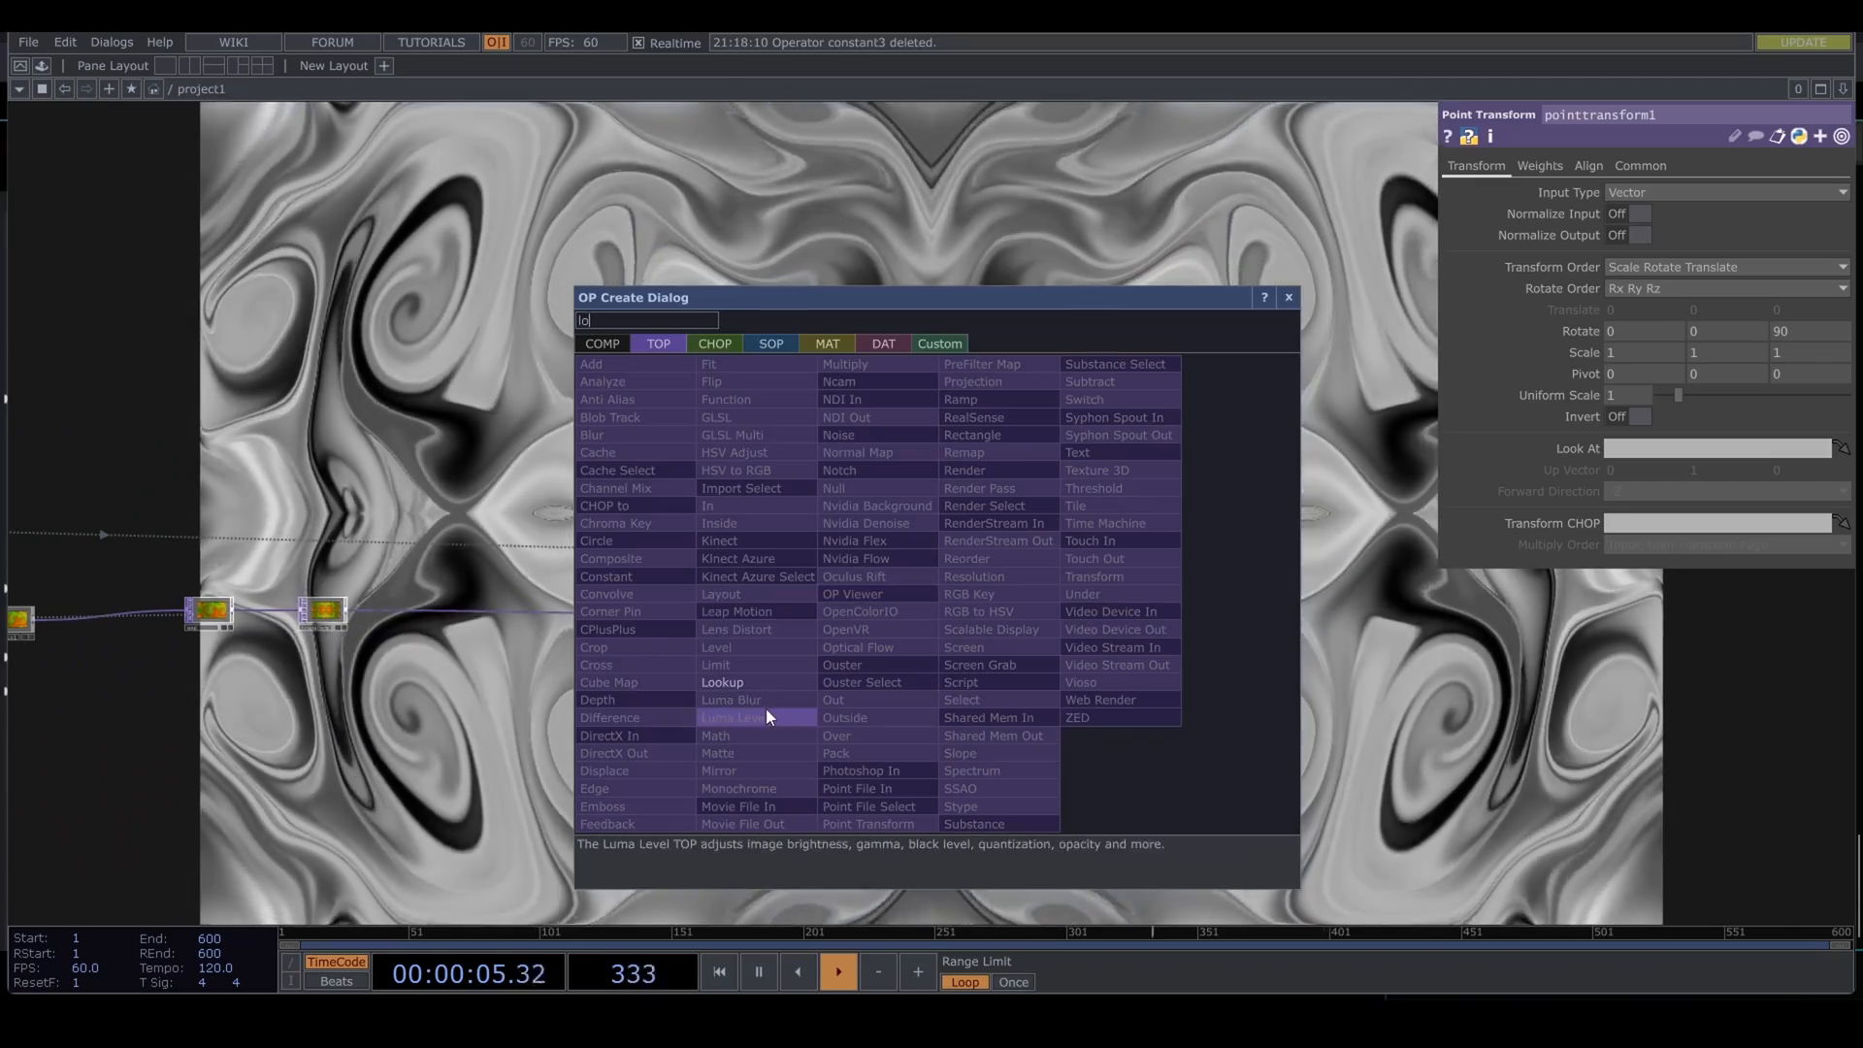
click(766, 711)
click(805, 609)
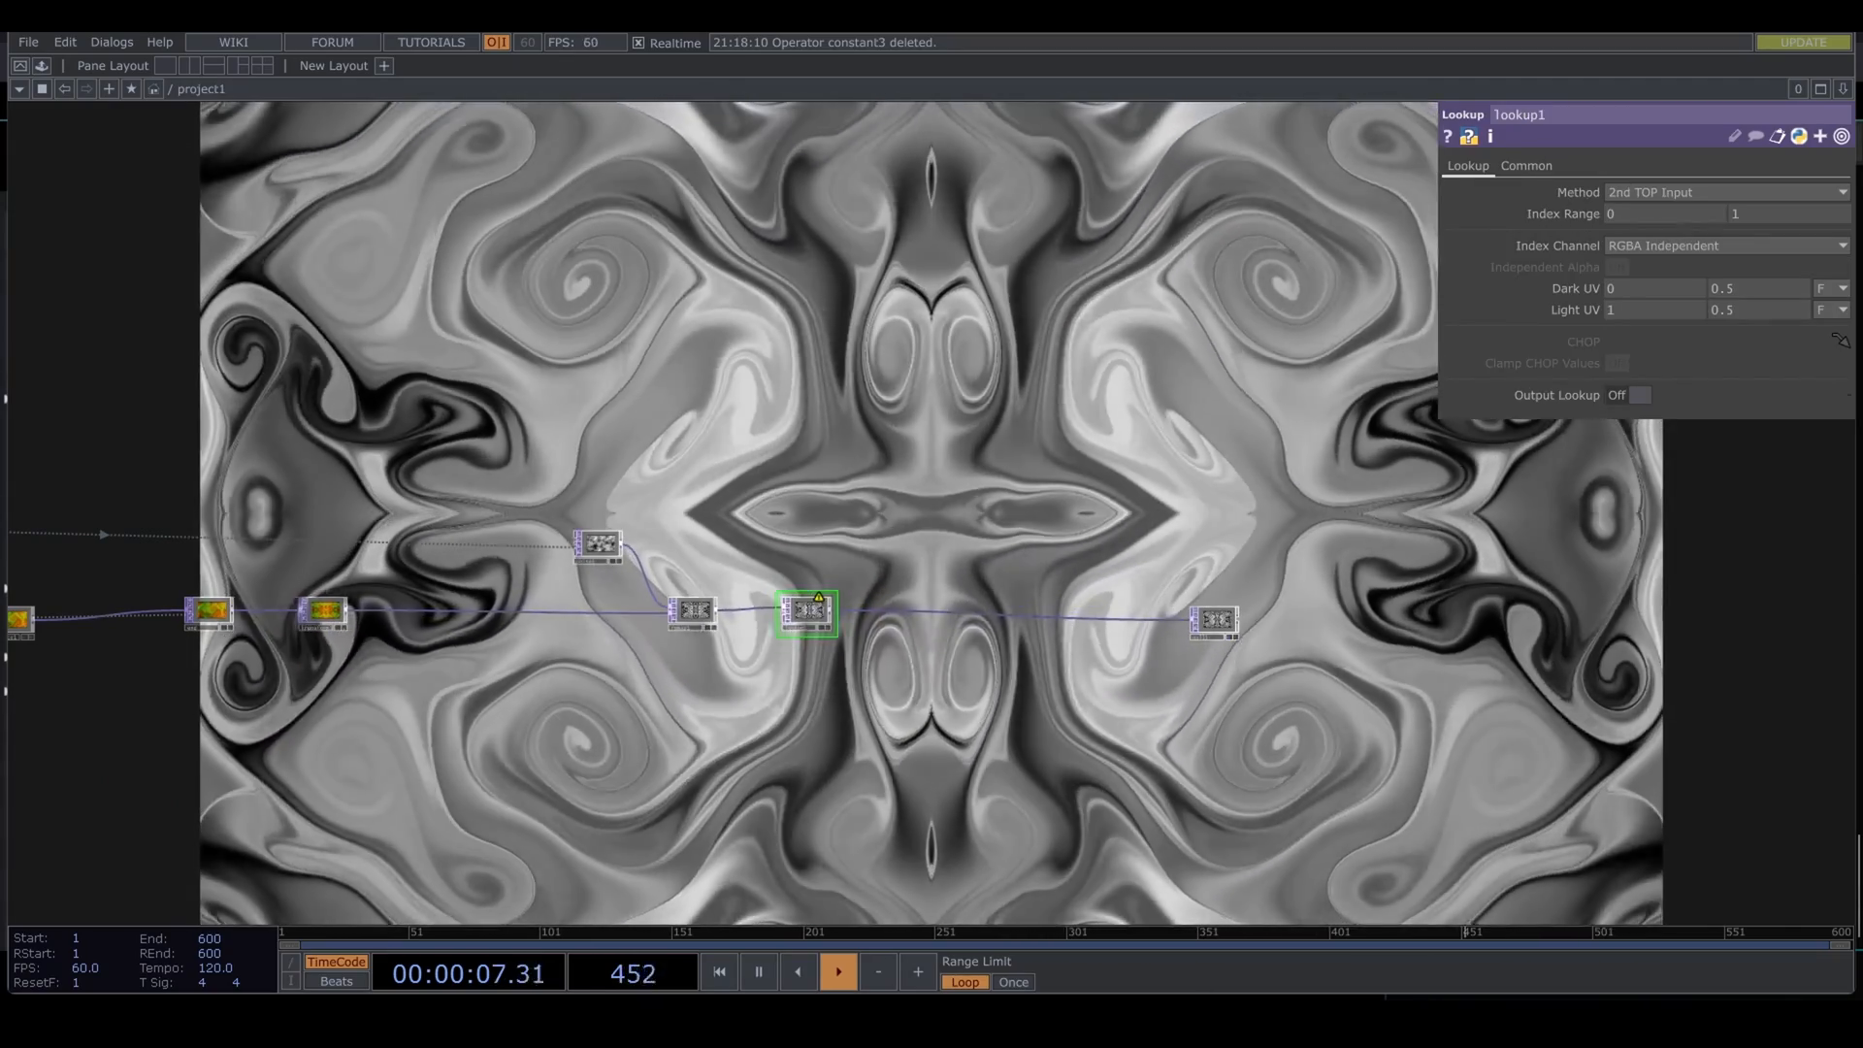
Step: Load the colour_lovers_picker_0.tox component from the TOXs/UTILITY folder into the network below remap1
key(Tab)
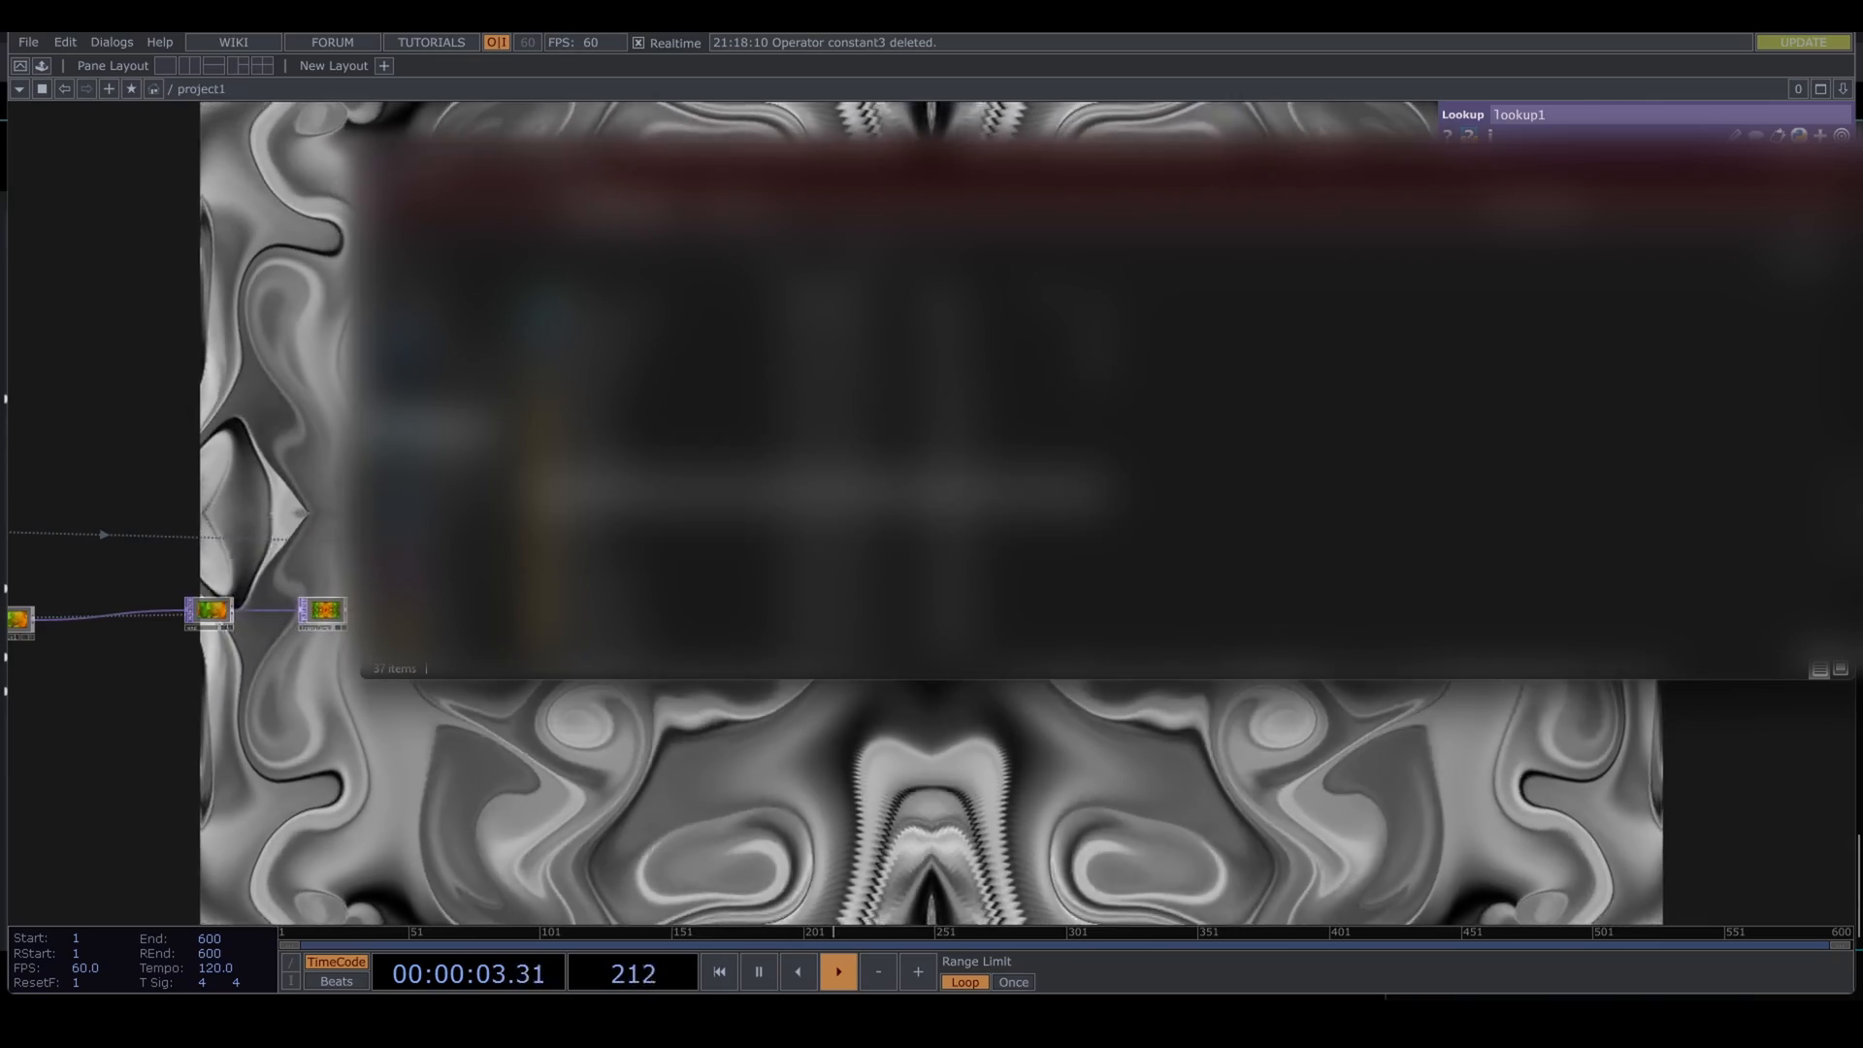
double_click(679, 461)
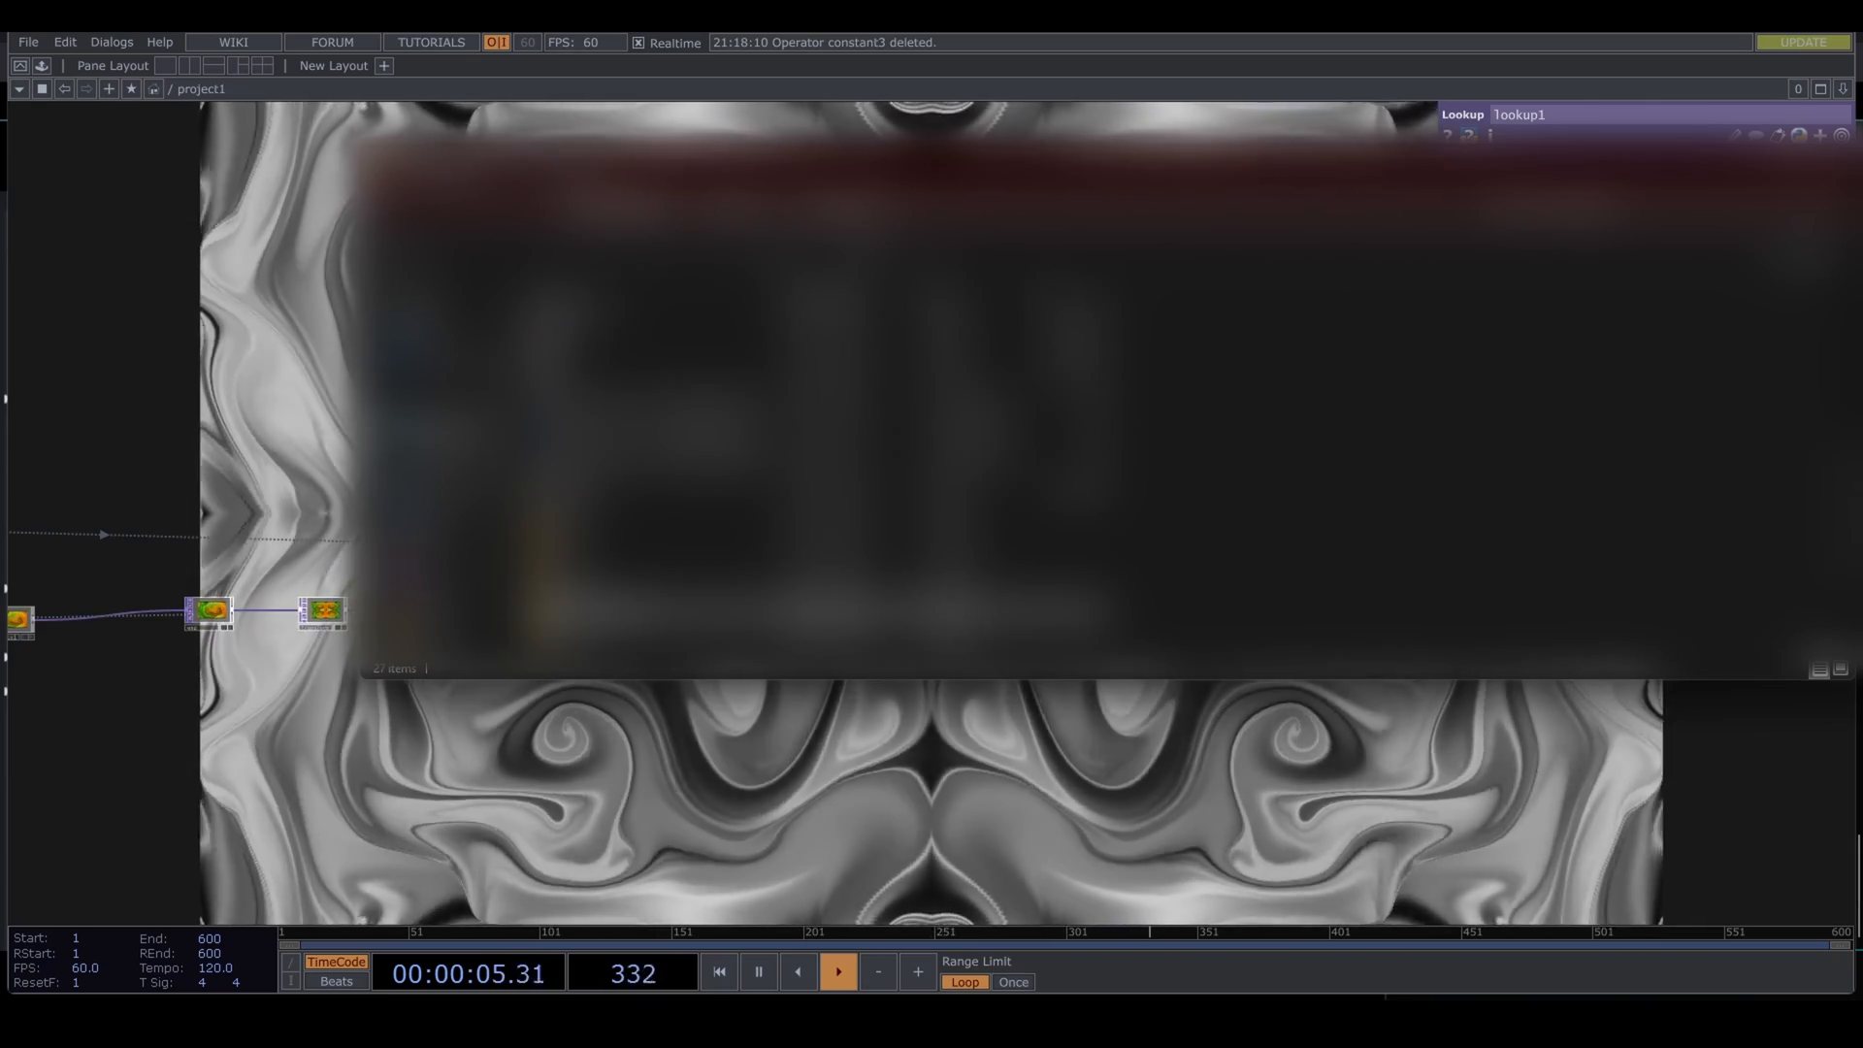
double_click(630, 601)
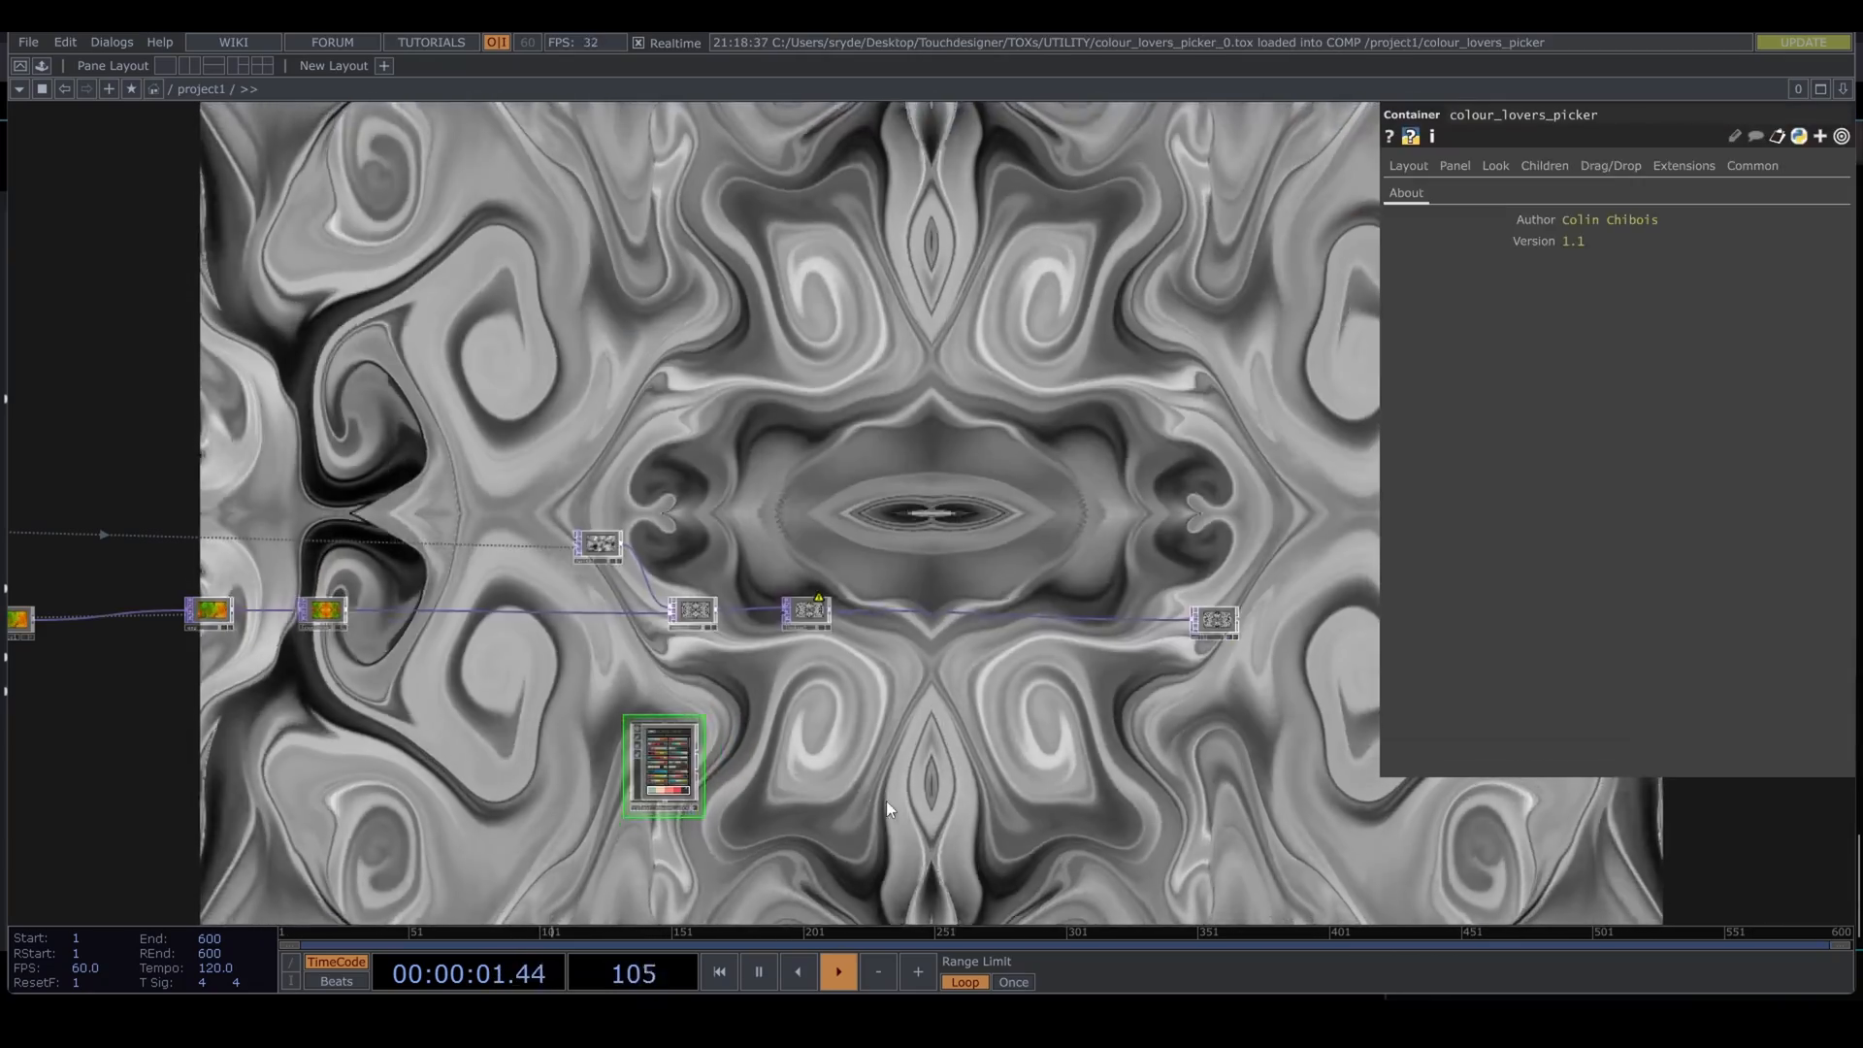
drag(774, 762, 665, 774)
Step: Connect the colour_lovers_picker output to the second input of lookup1
scroll(653, 767, up, 3)
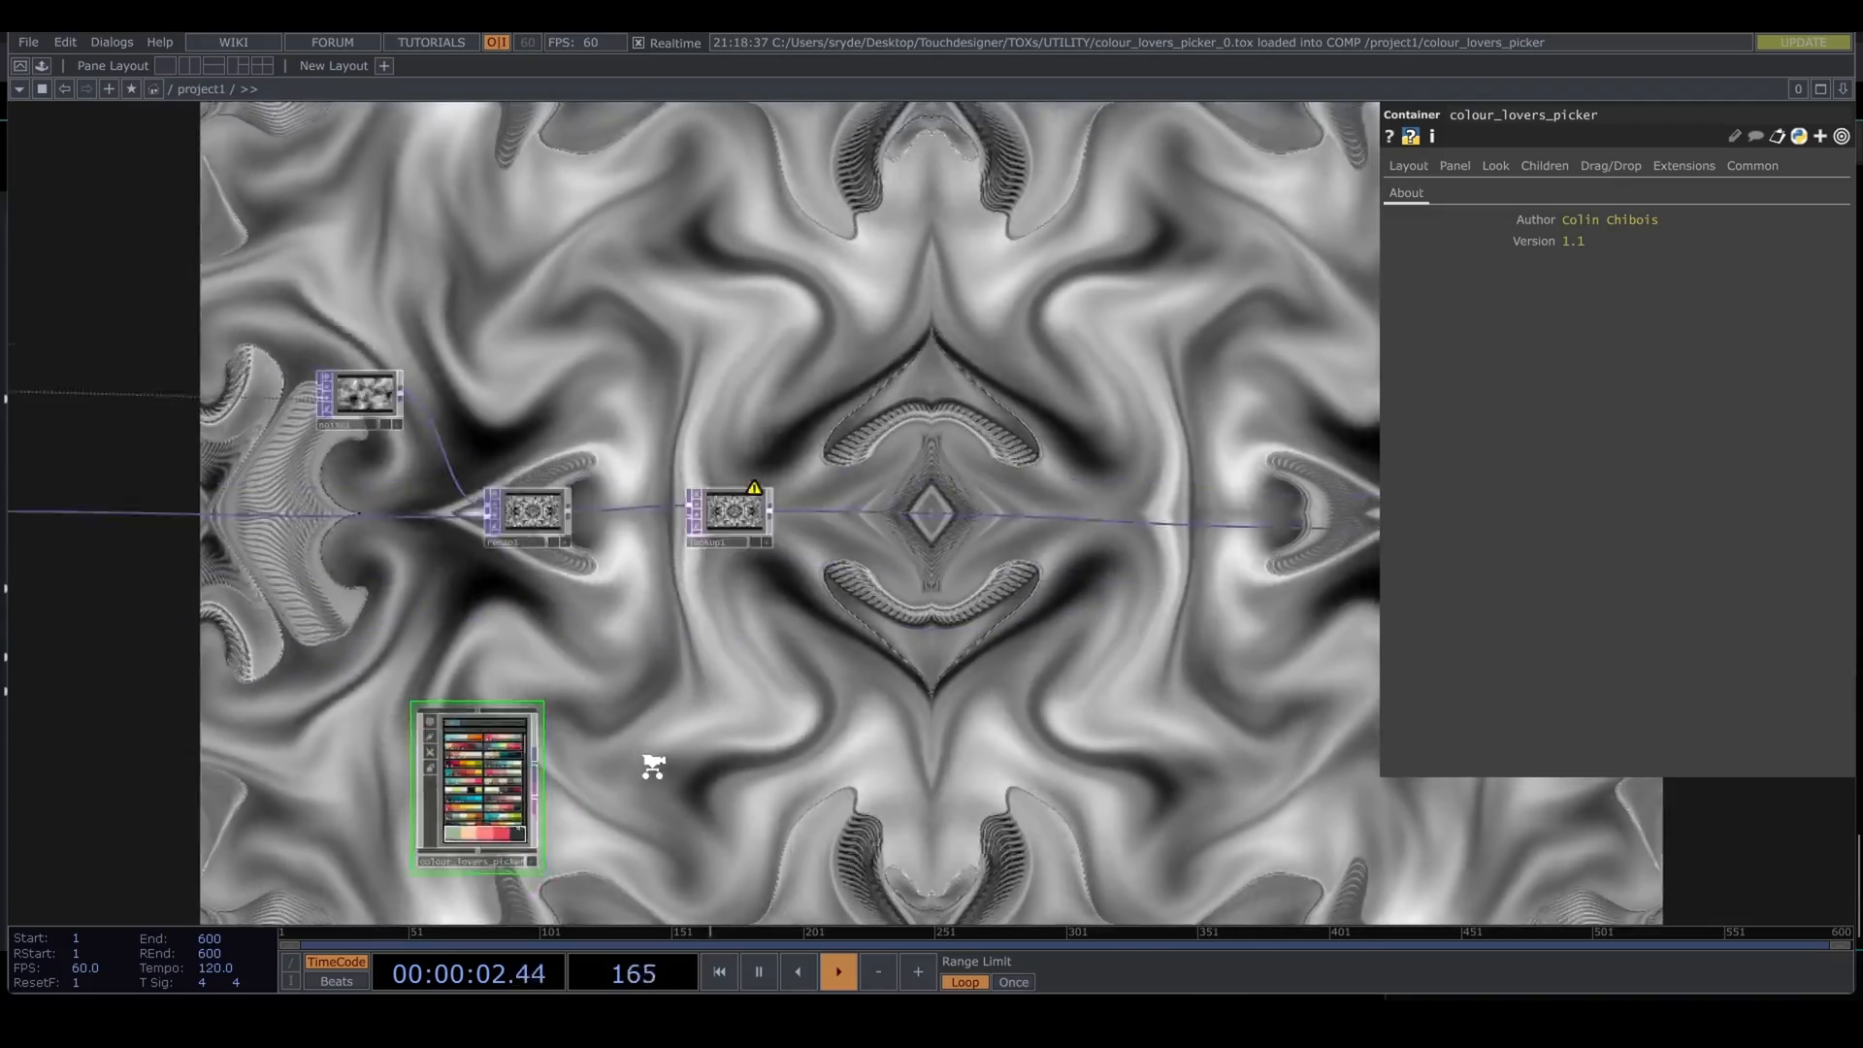
scroll(653, 766, up, 2)
drag(478, 755, 710, 380)
drag(659, 526, 655, 679)
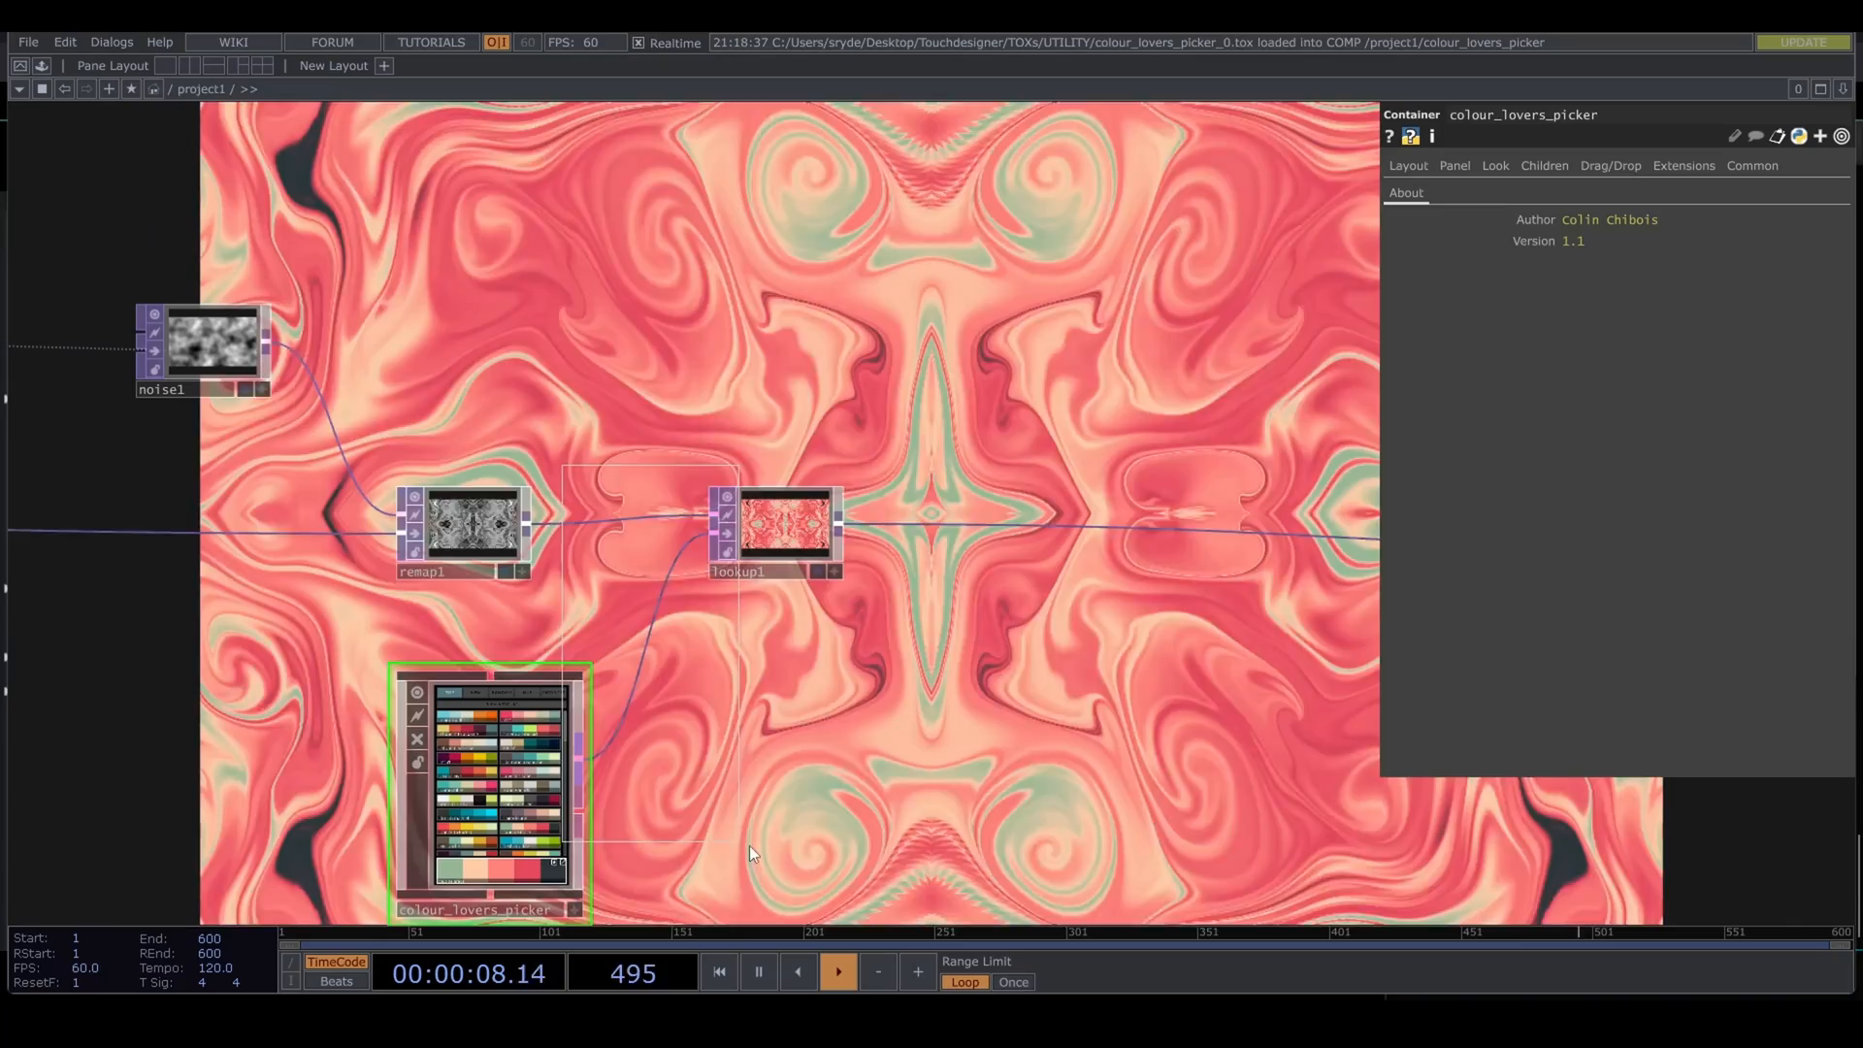
Step: Select lookup1 together with colour_lovers_picker and move both farther along the chain, away from remap1
click(789, 574)
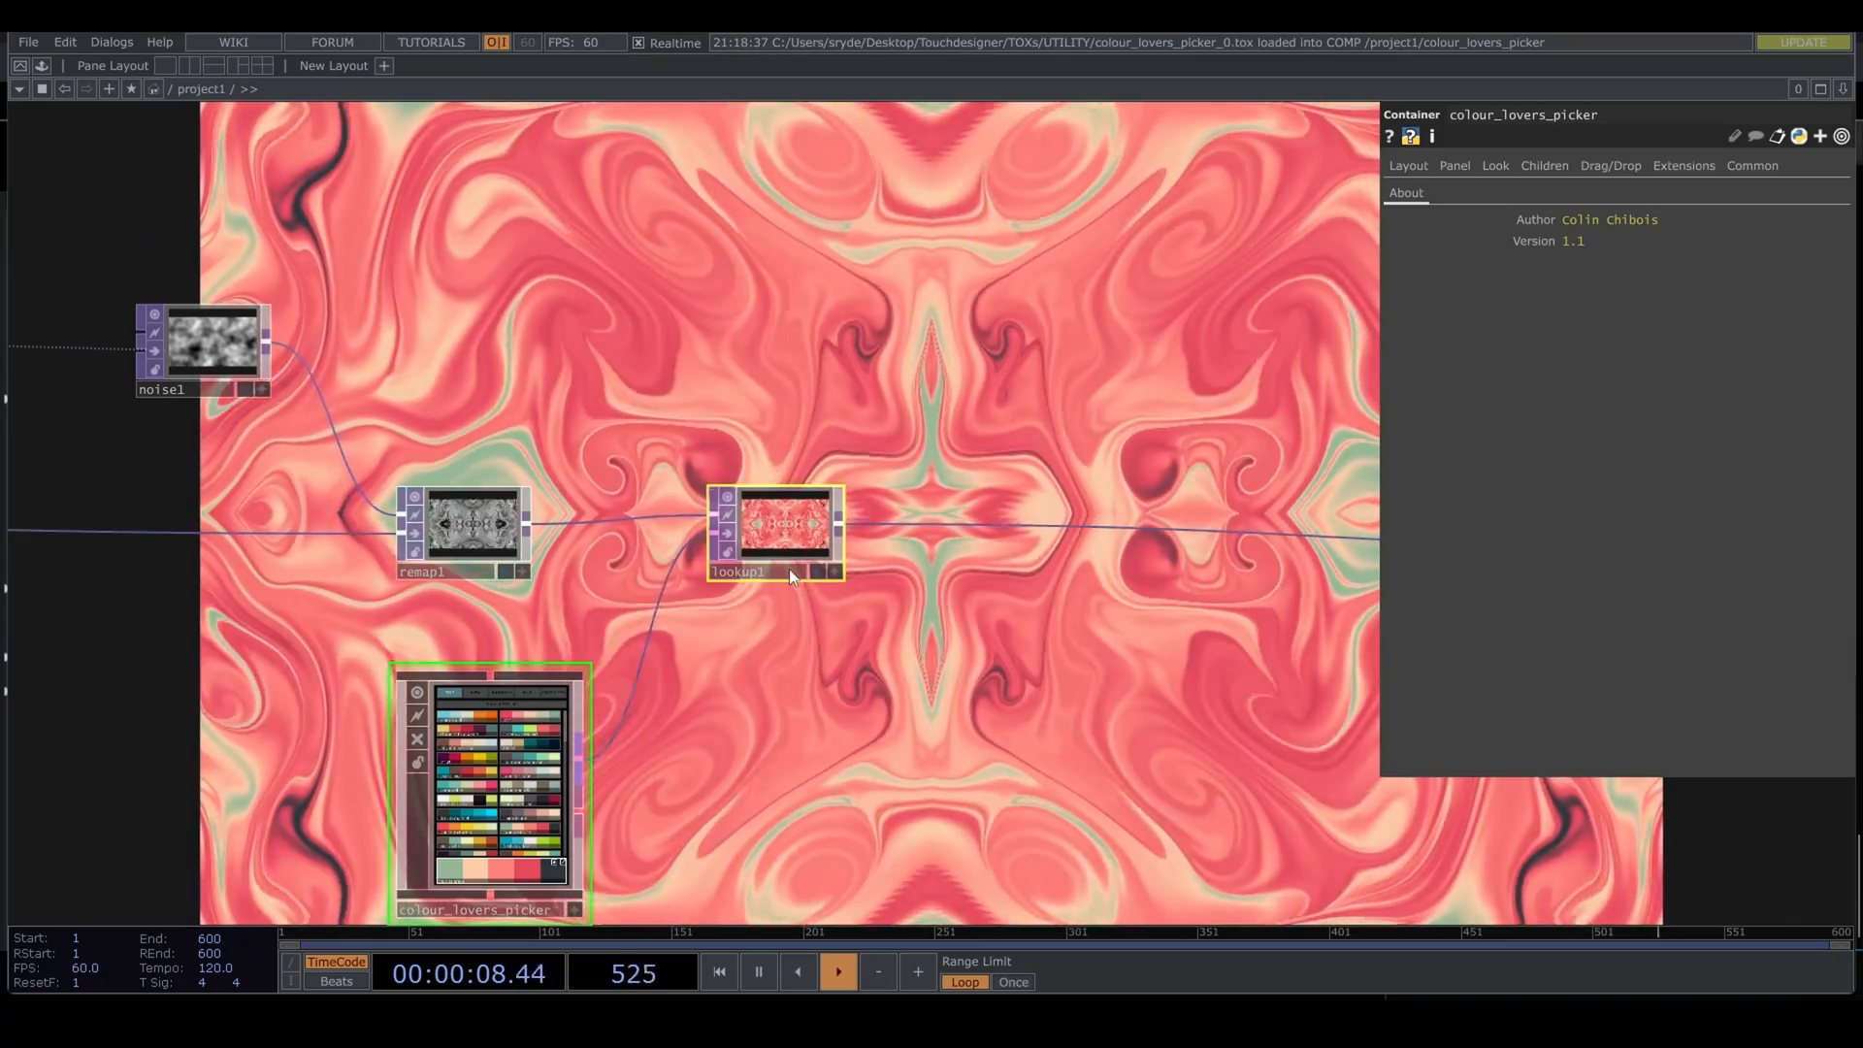
drag(789, 571, 1290, 600)
scroll(761, 530, down, 3)
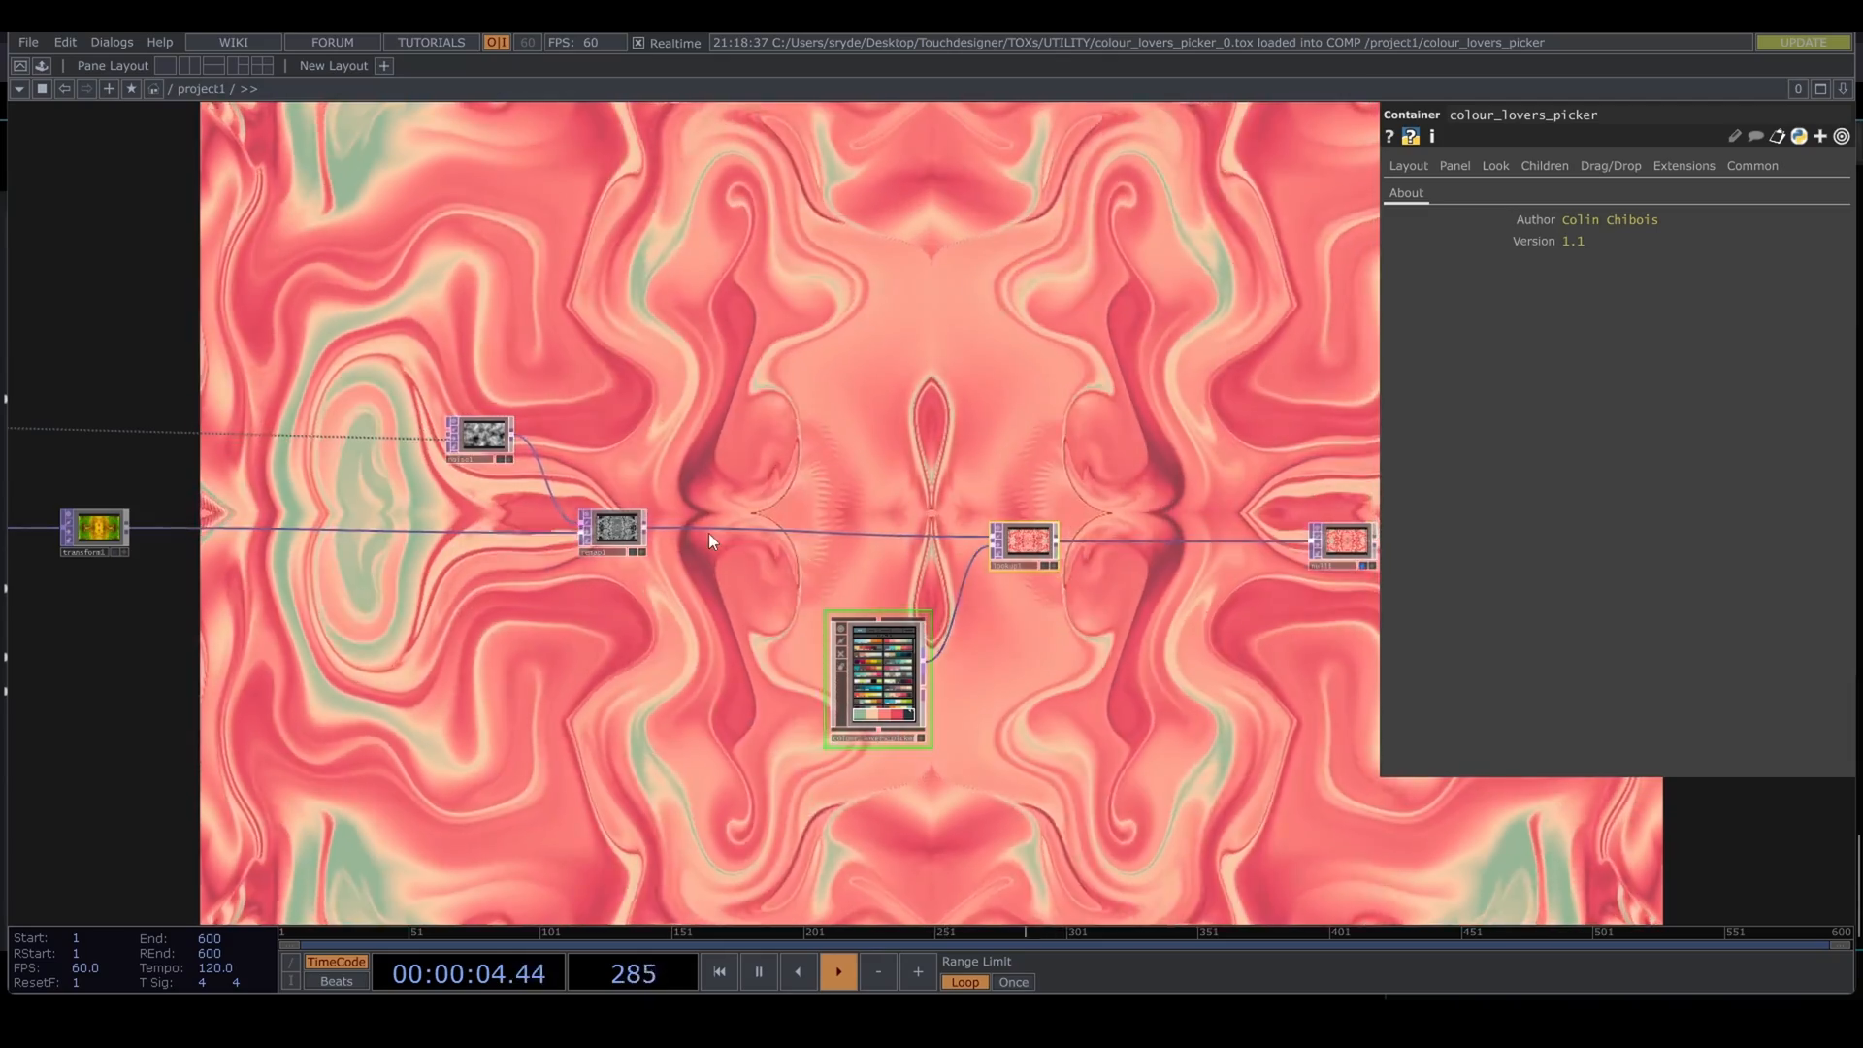
scroll(926, 703, up, 8)
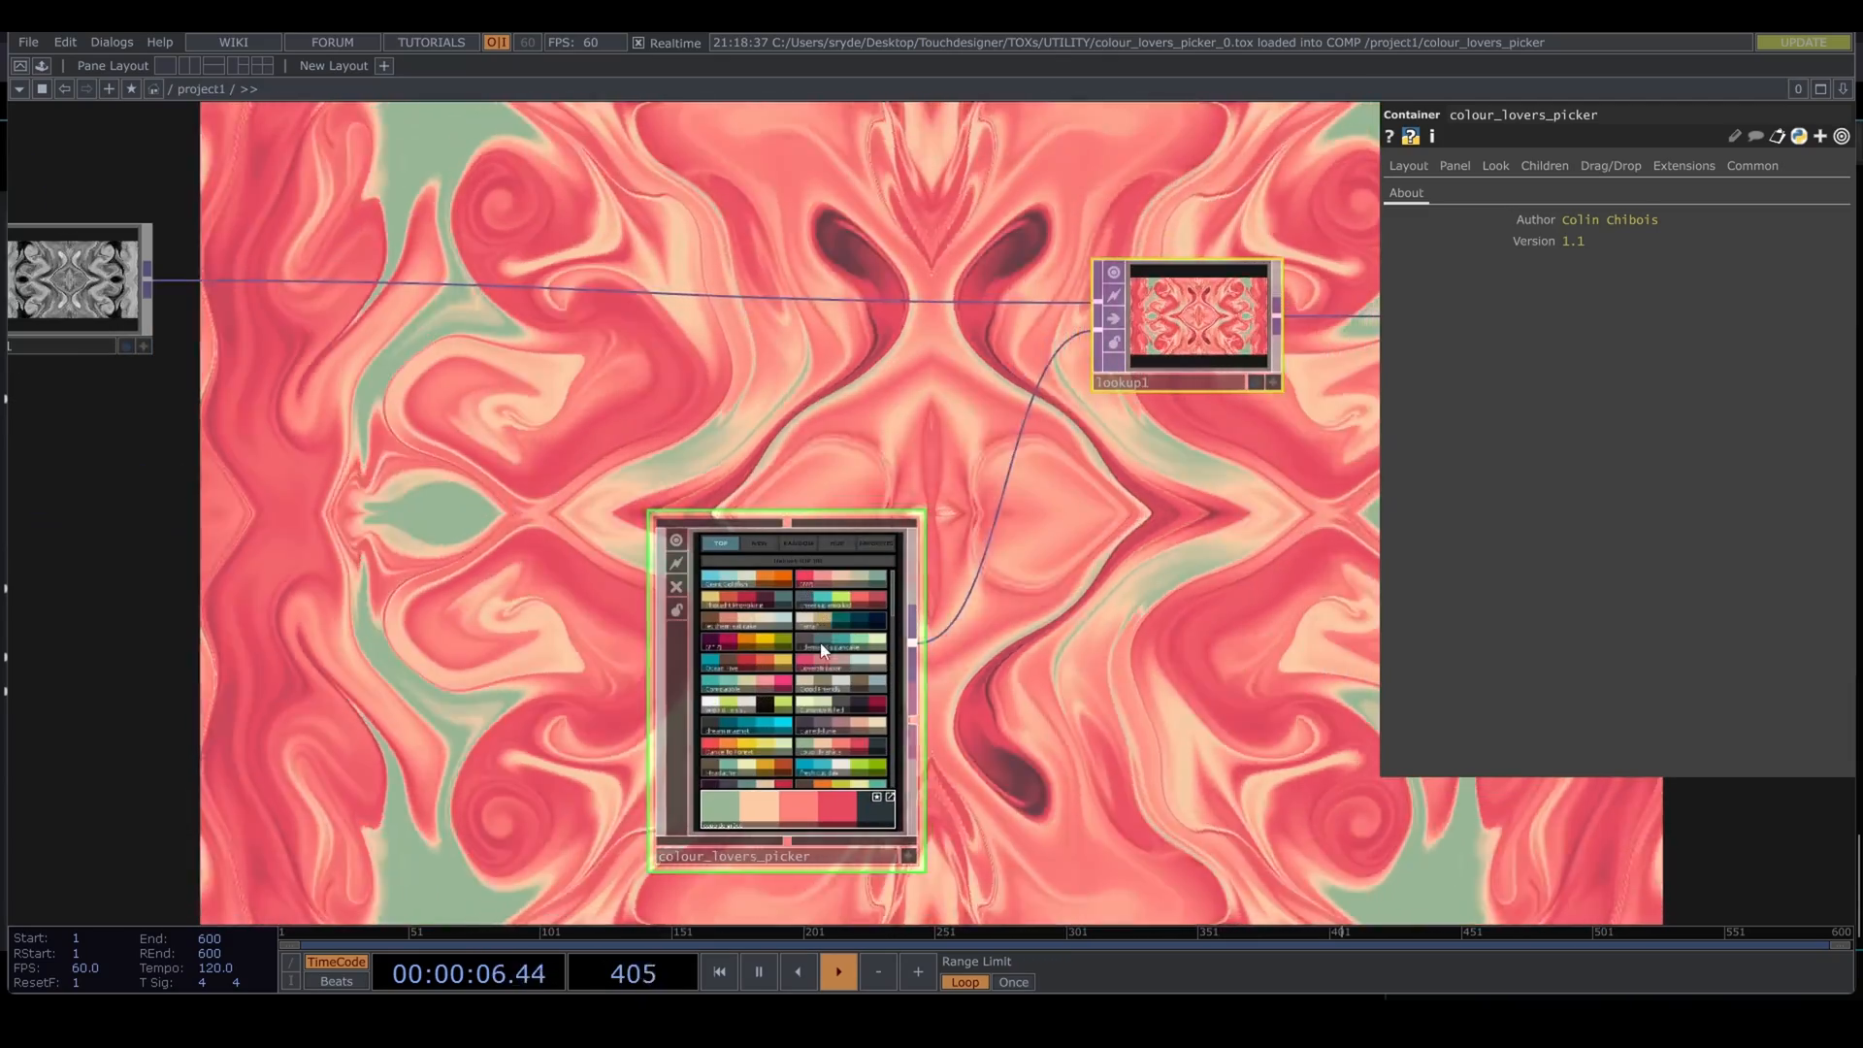
Step: Insert a Limit TOP on the wire between remap1 and lookup1
drag(379, 485, 533, 747)
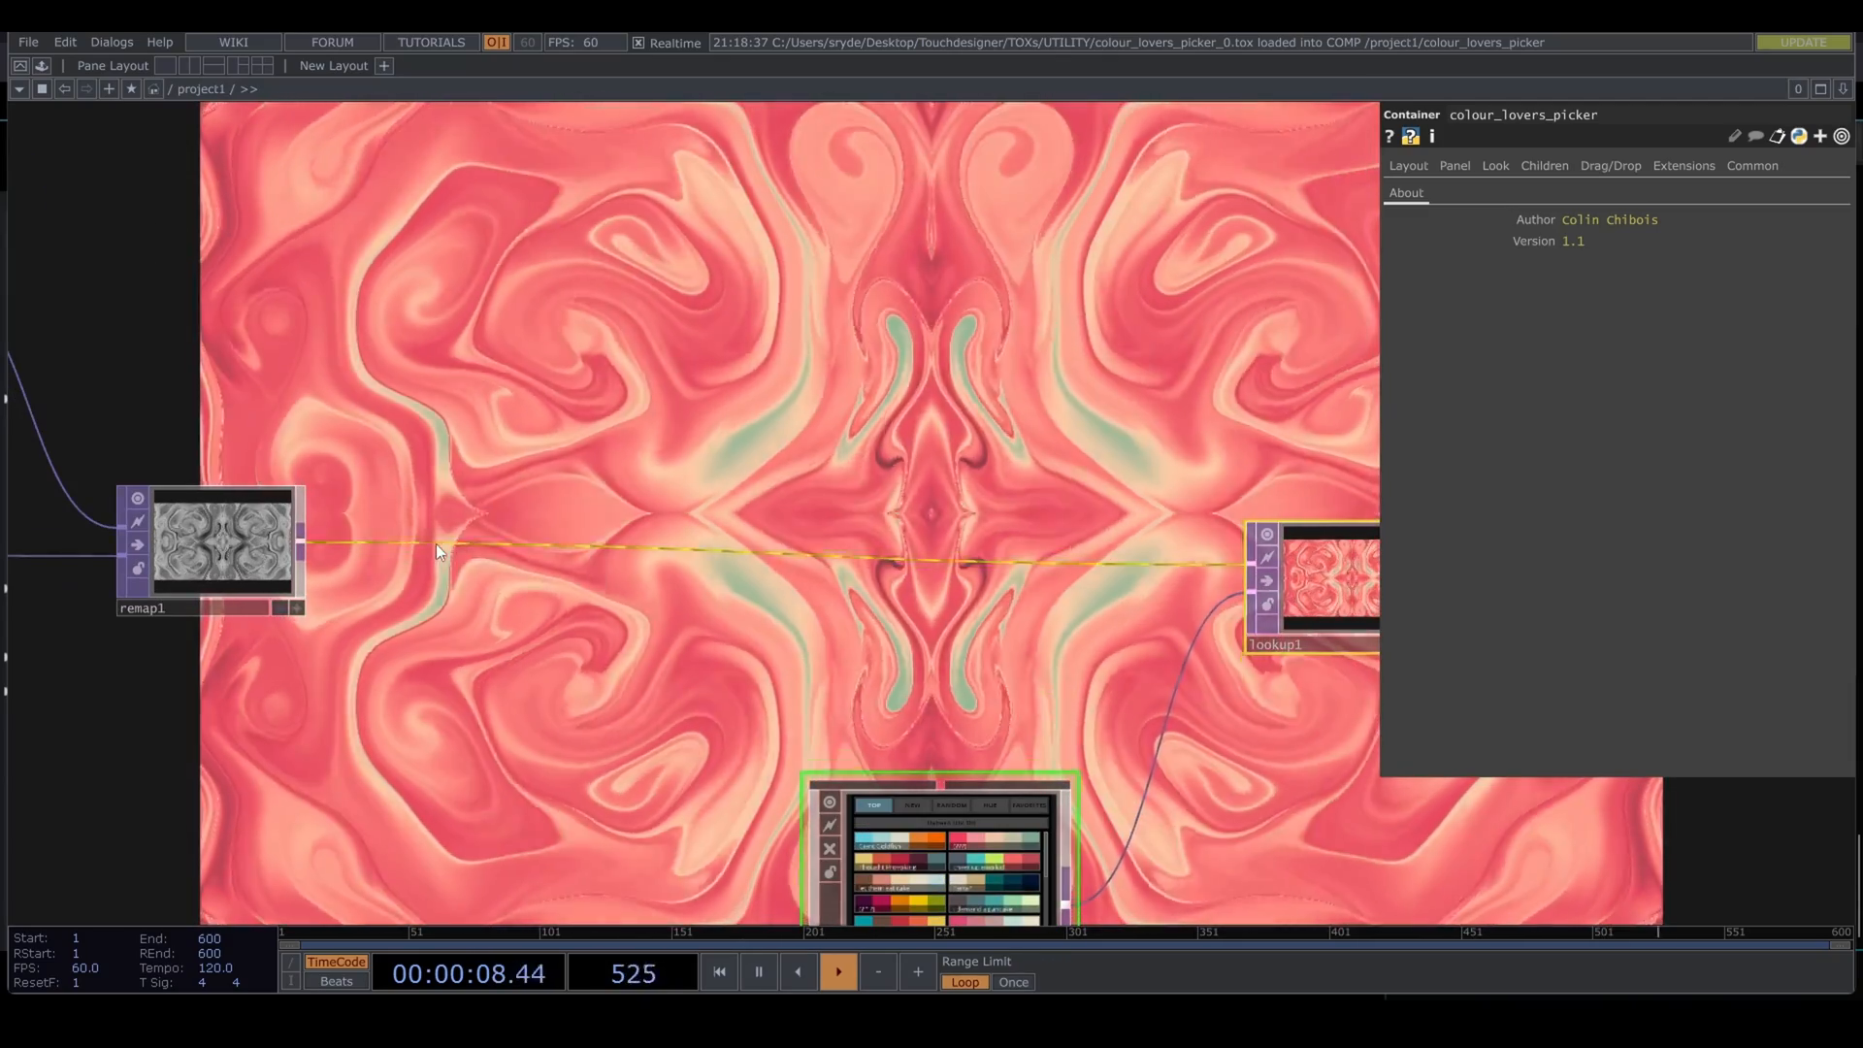
right_click(435, 543)
click(483, 529)
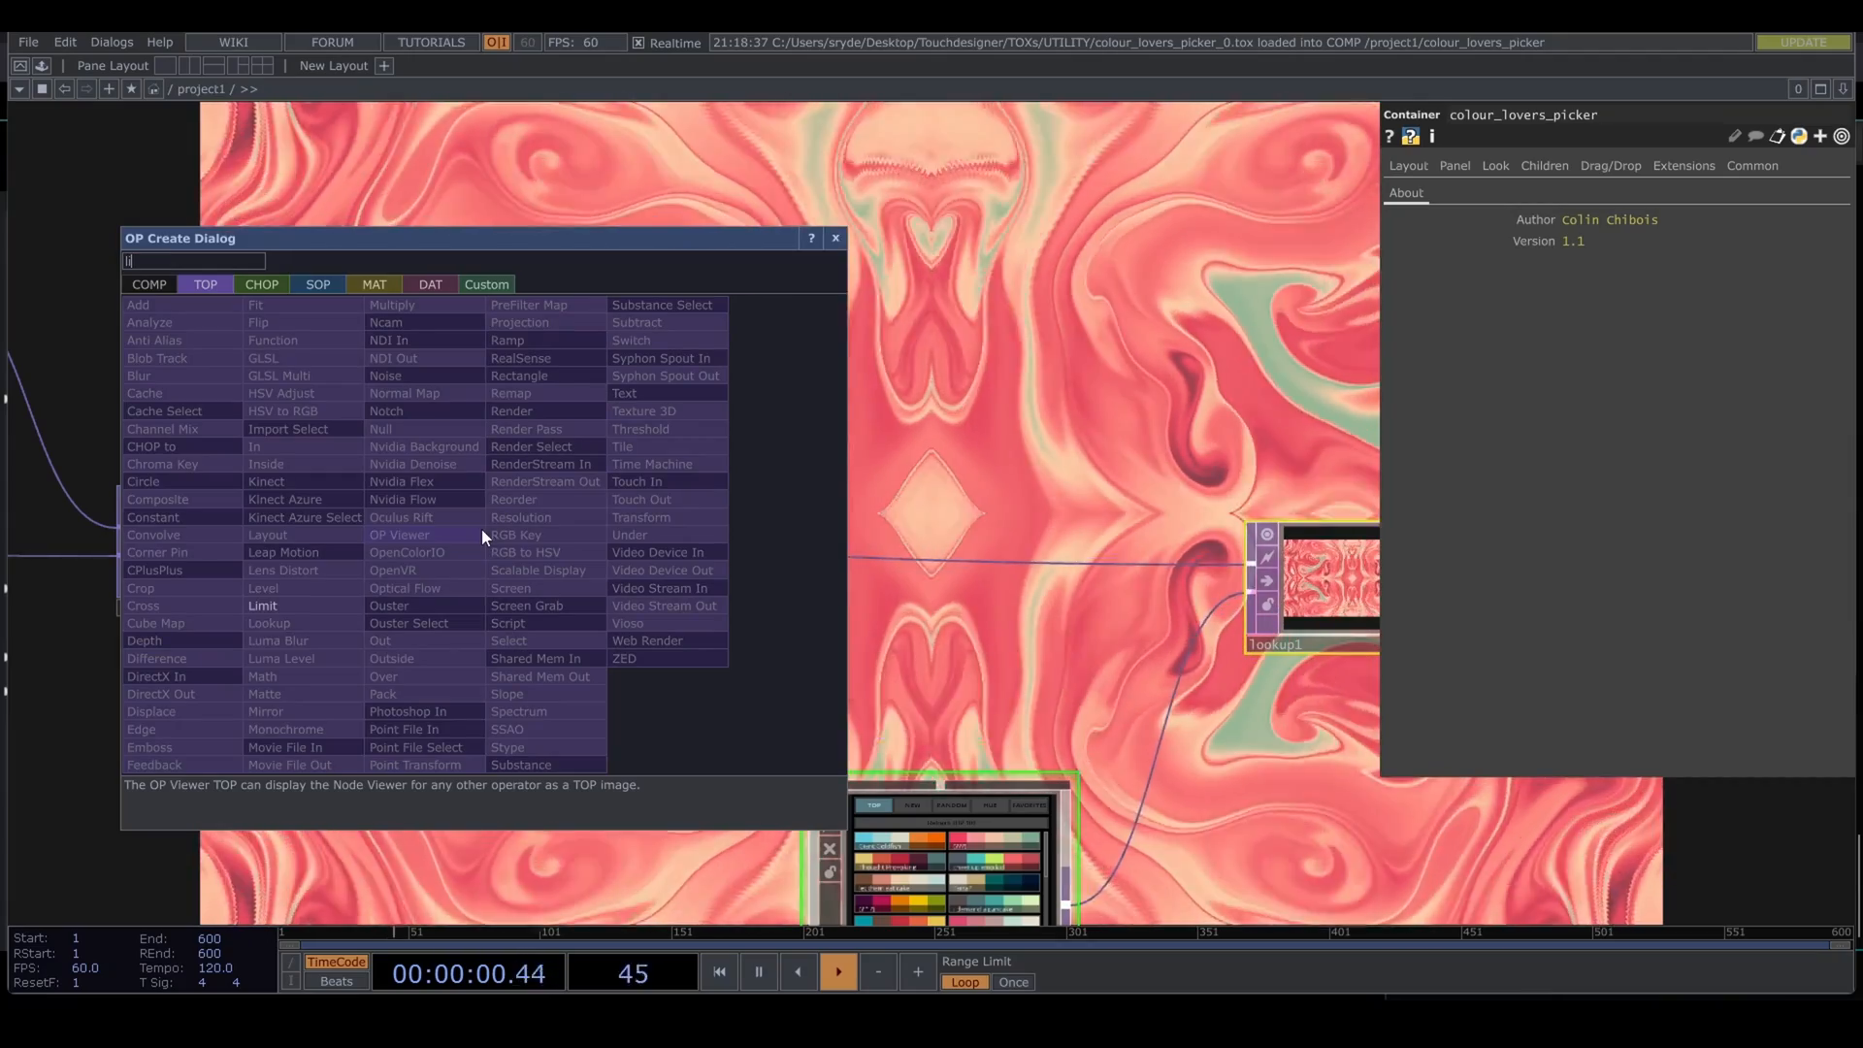
click(276, 604)
click(515, 555)
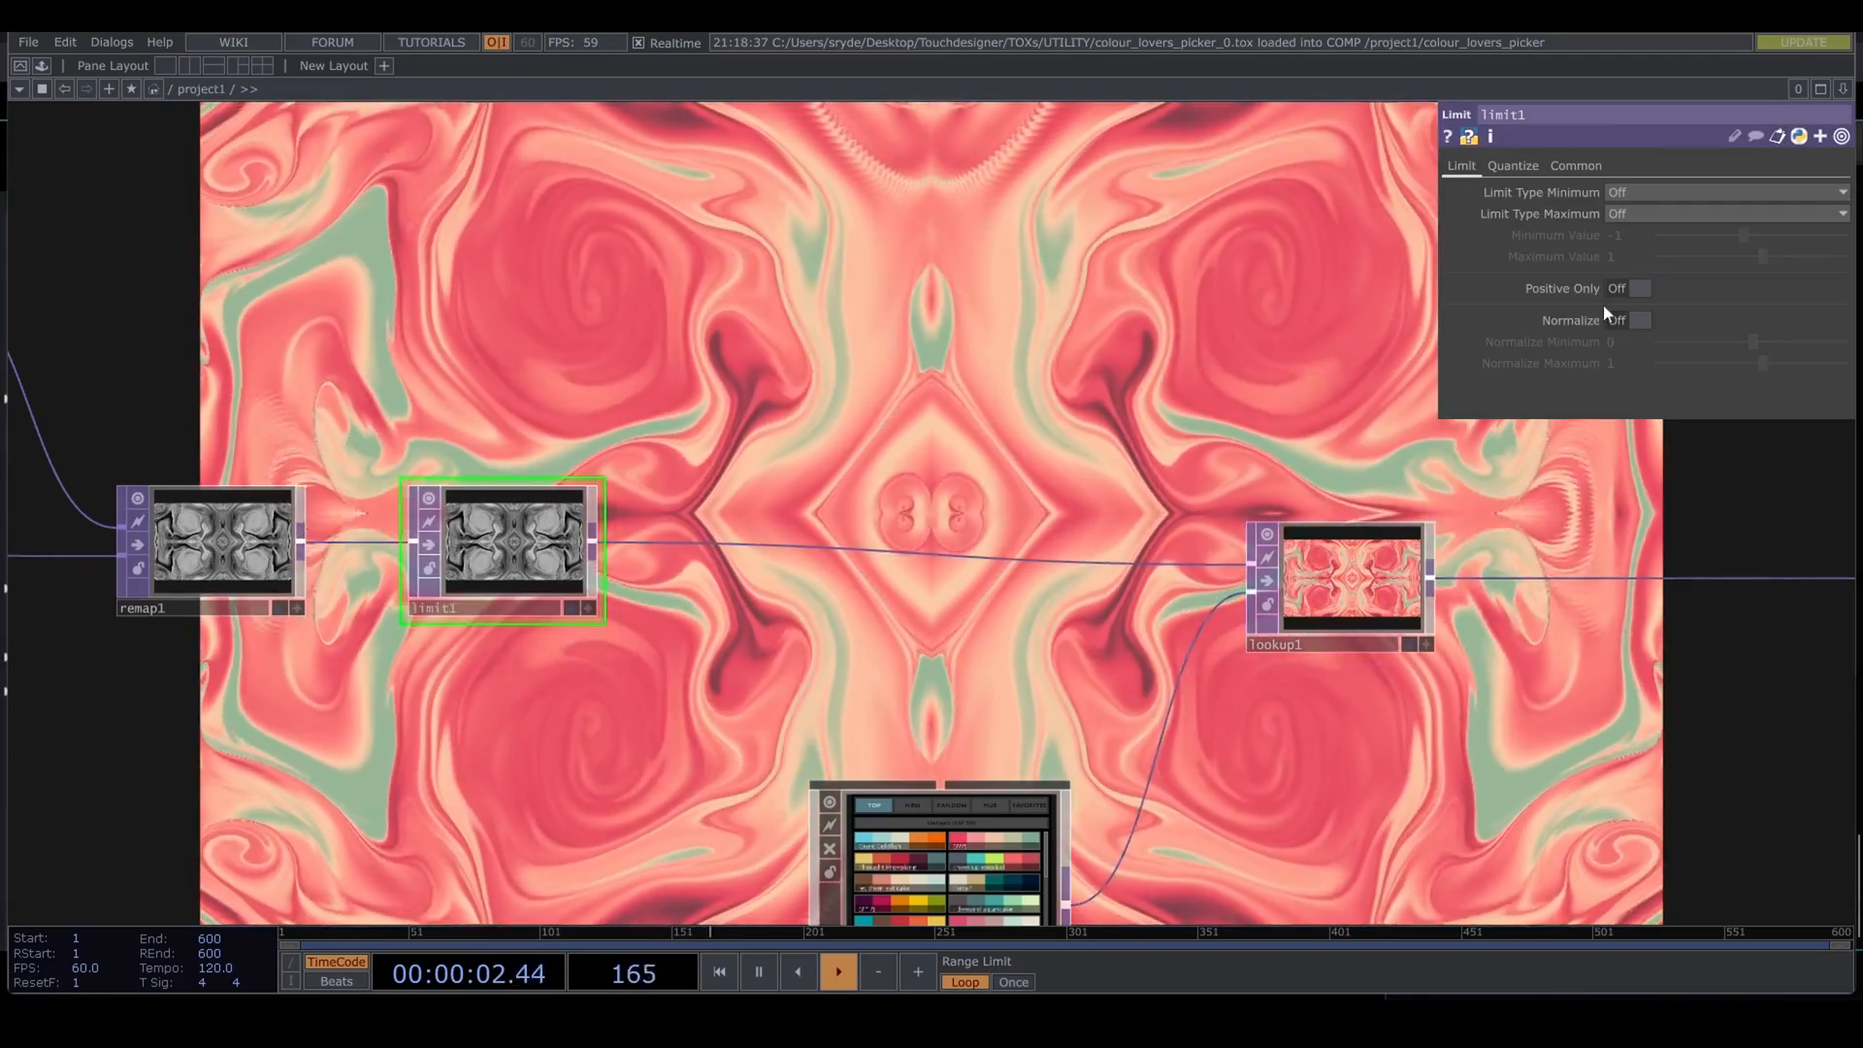
Step: Set limit1's Quantize Value to Round with a Value Step of 0.15
click(1510, 165)
click(1656, 192)
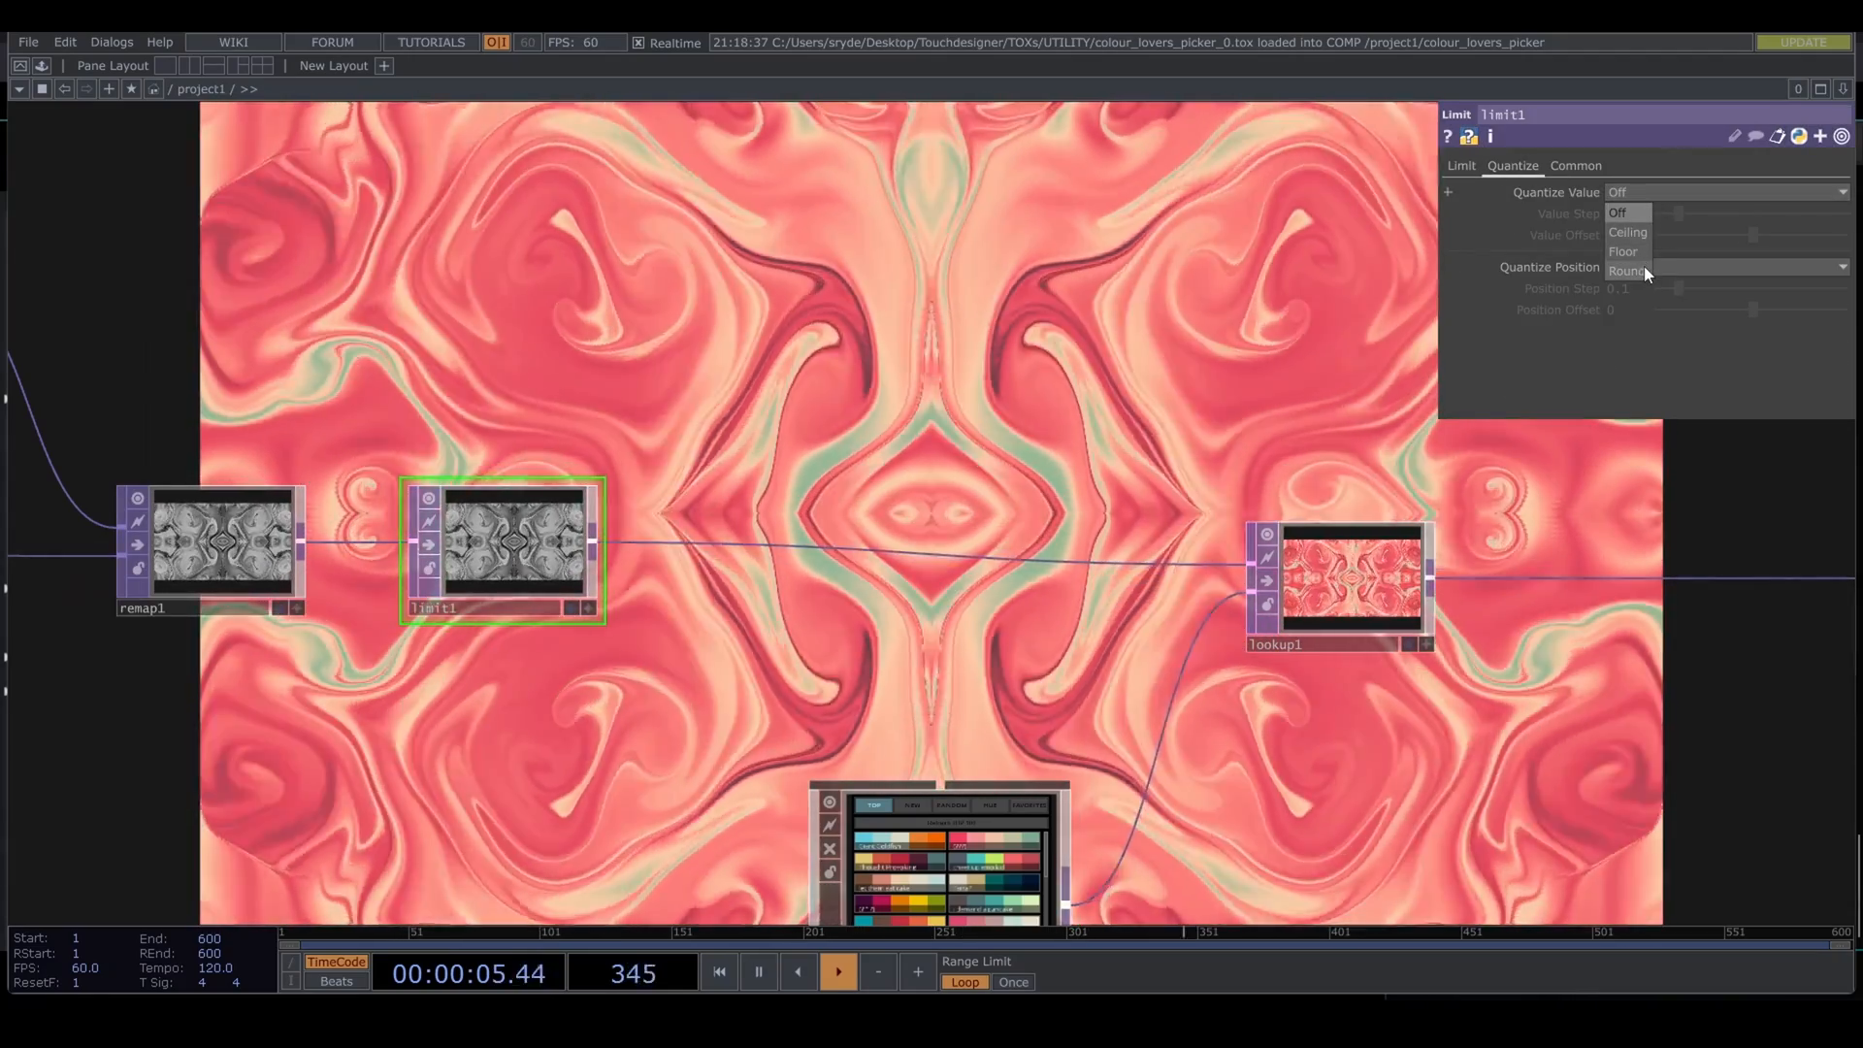
click(1643, 267)
mouse_move(1642, 203)
middle_down()
mouse_move(1632, 237)
mouse_move(1659, 237)
mouse_move(1632, 217)
middle_up()
middle_click(1633, 217)
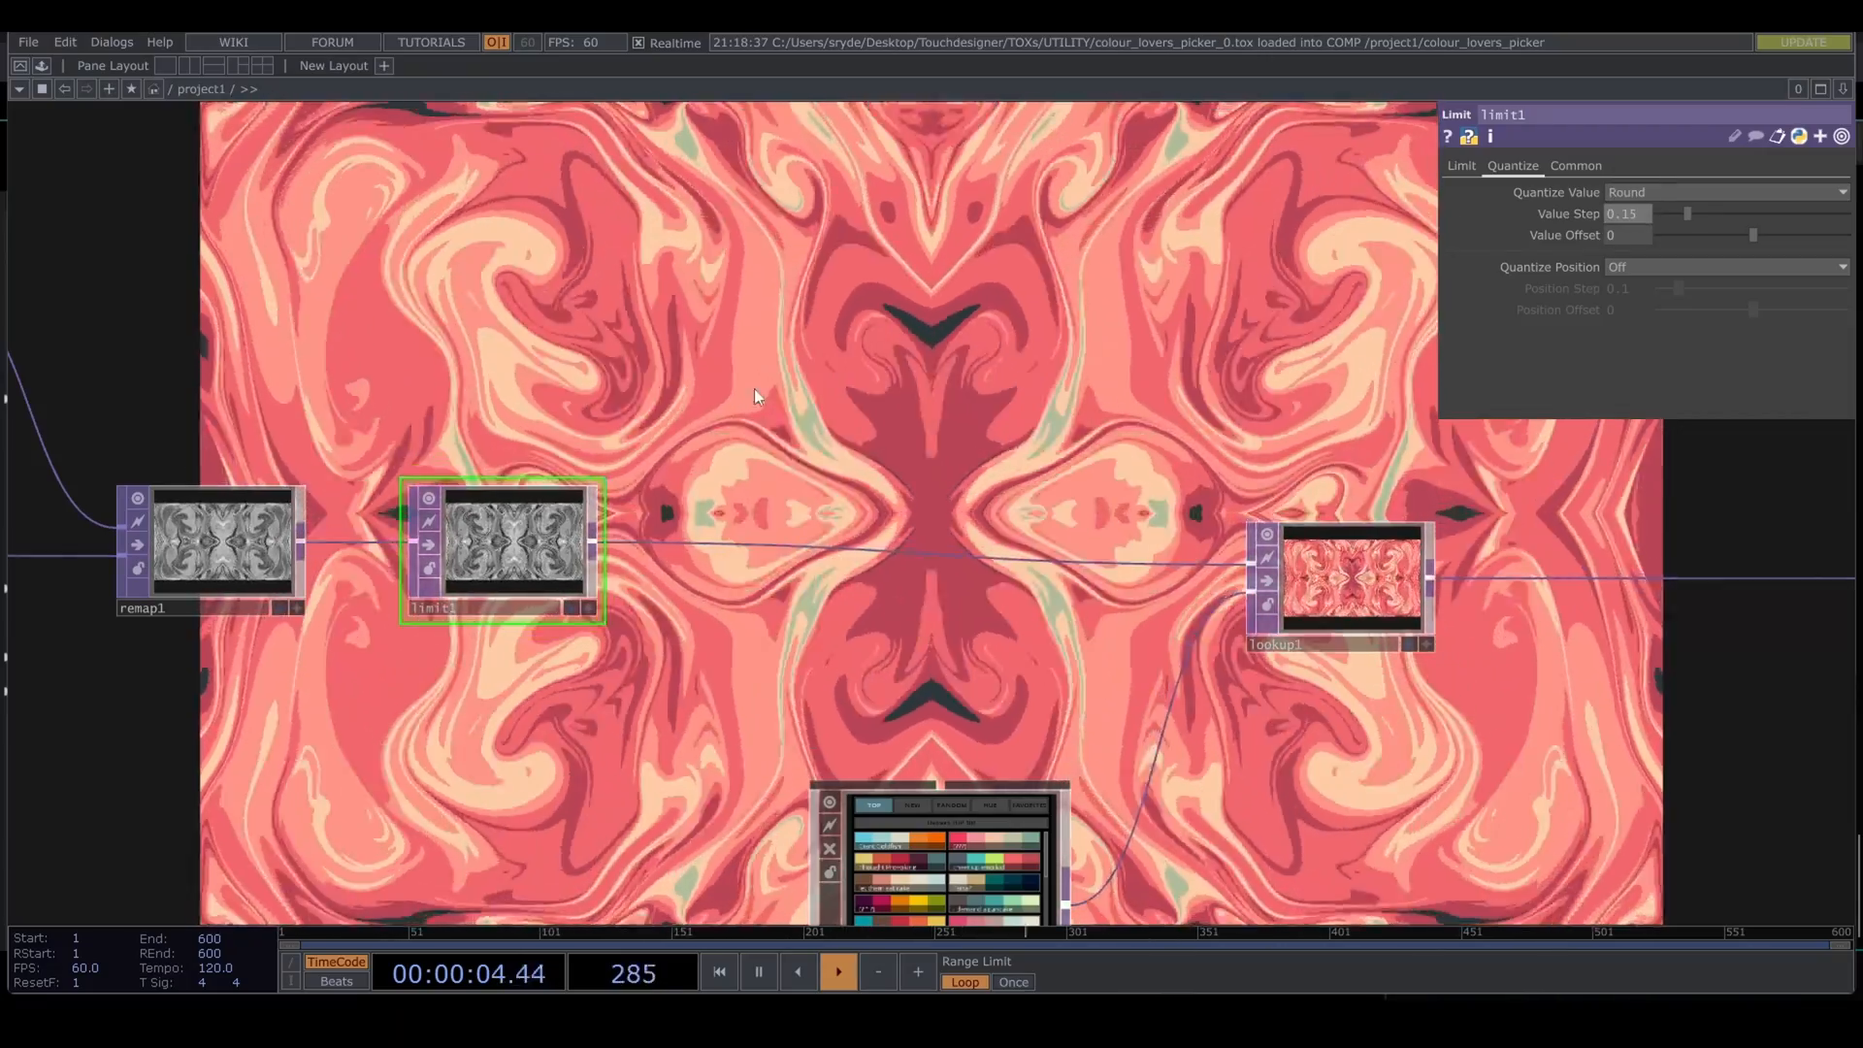
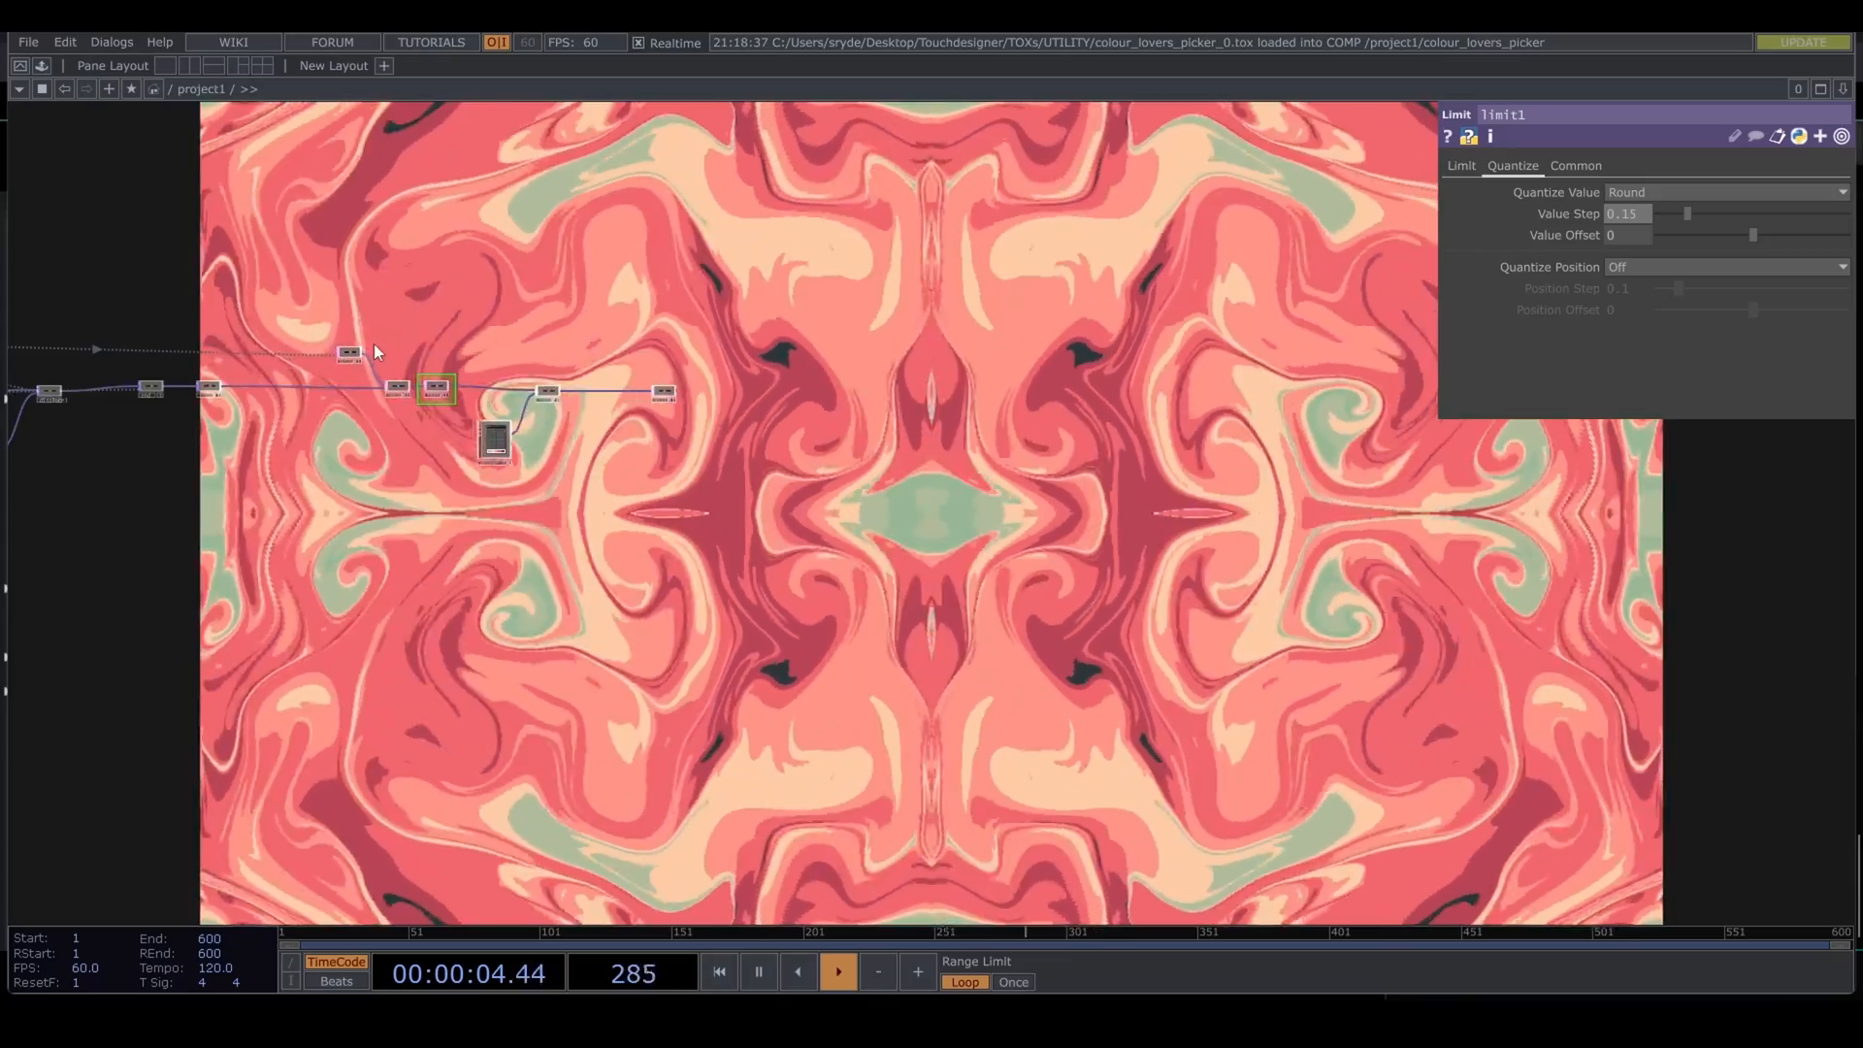
Step: Adjust noise1 to Seed 2850, Period 1.39, Amplitude 1 and Offset 0.5
scroll(357, 335, up, 4)
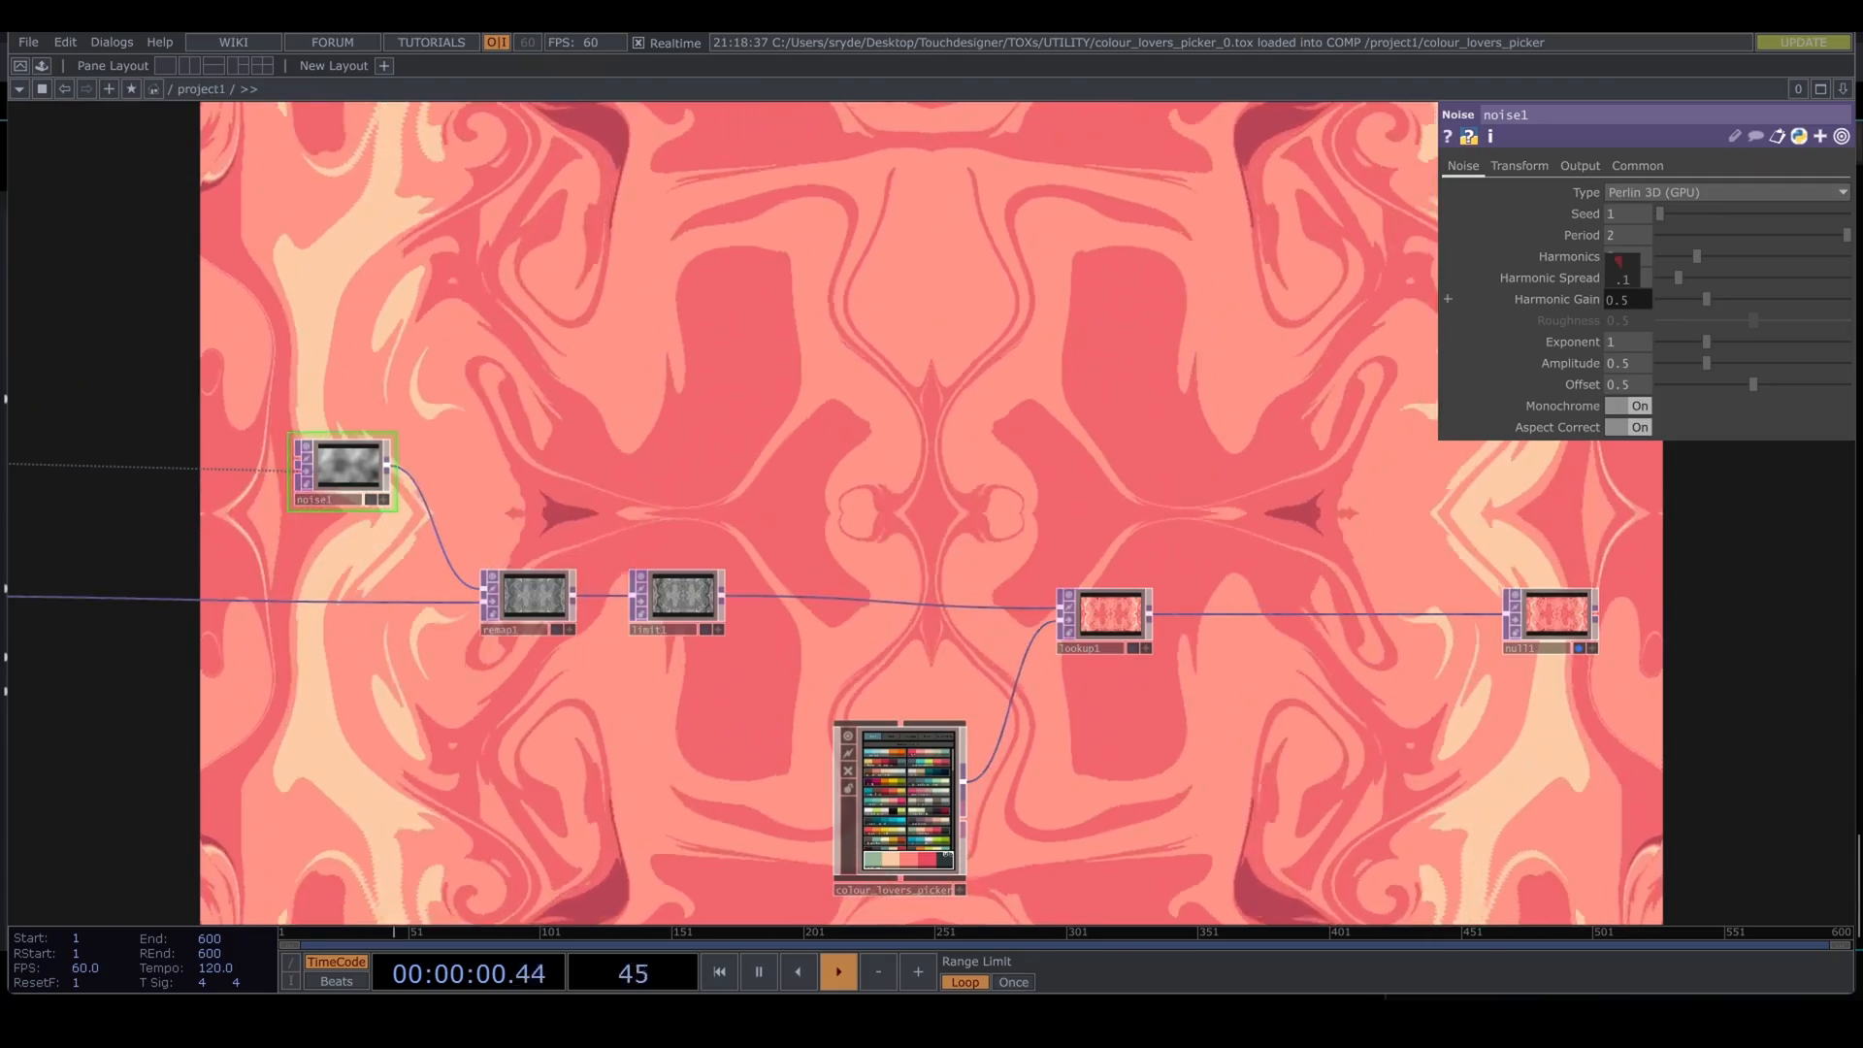
drag(1699, 386, 1616, 385)
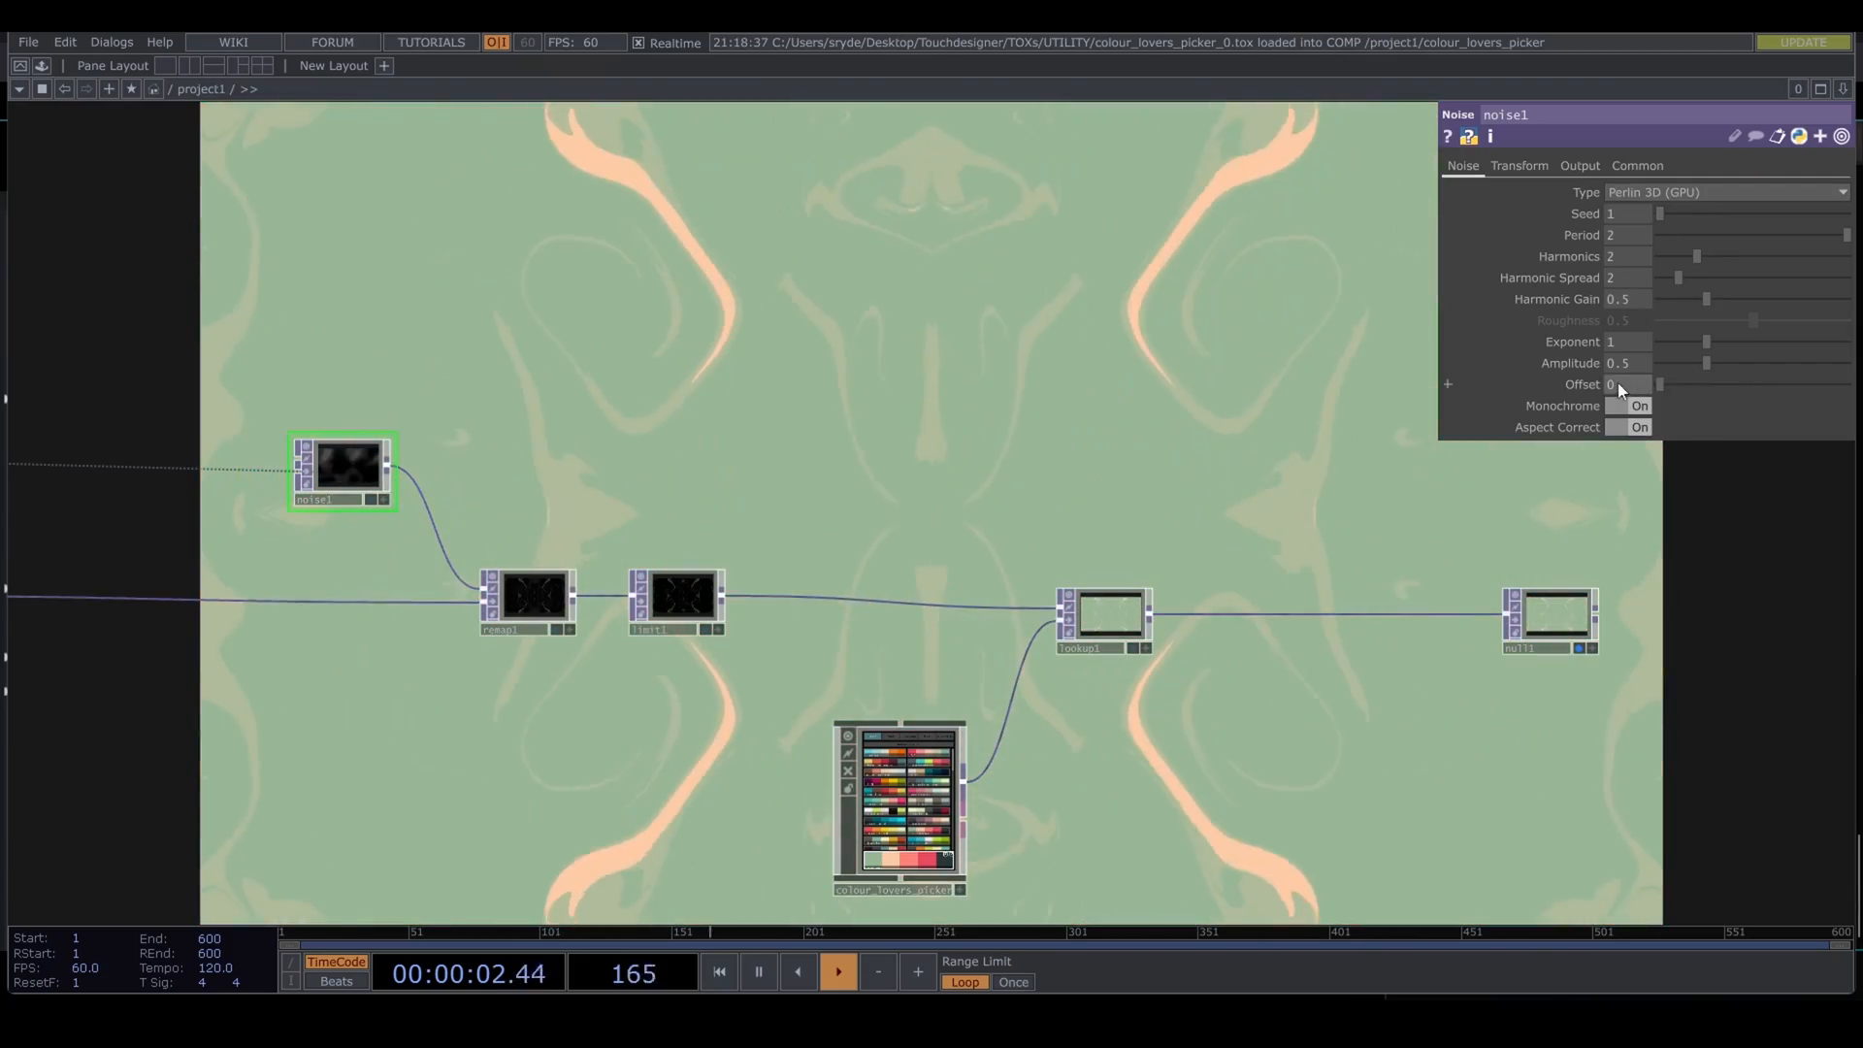
middle_drag(1639, 364, 1665, 335)
drag(1807, 235, 1712, 213)
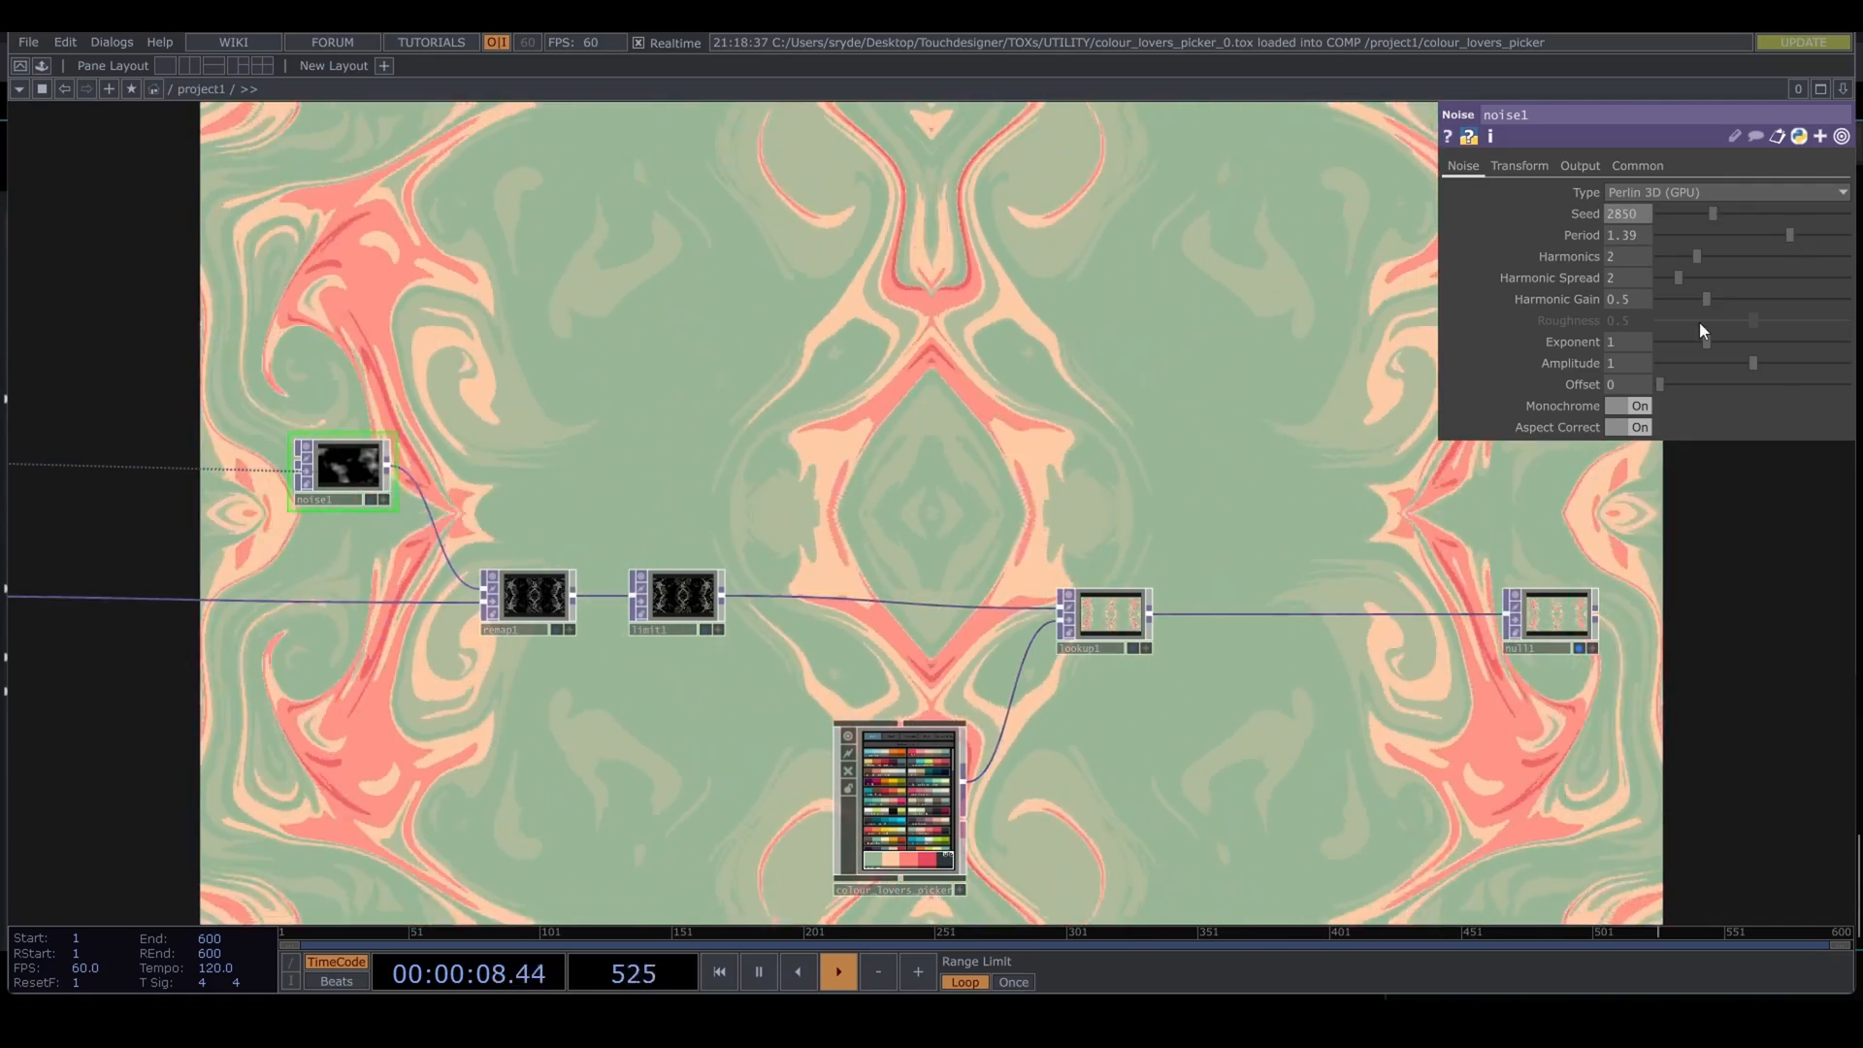
middle_drag(1639, 384, 1717, 381)
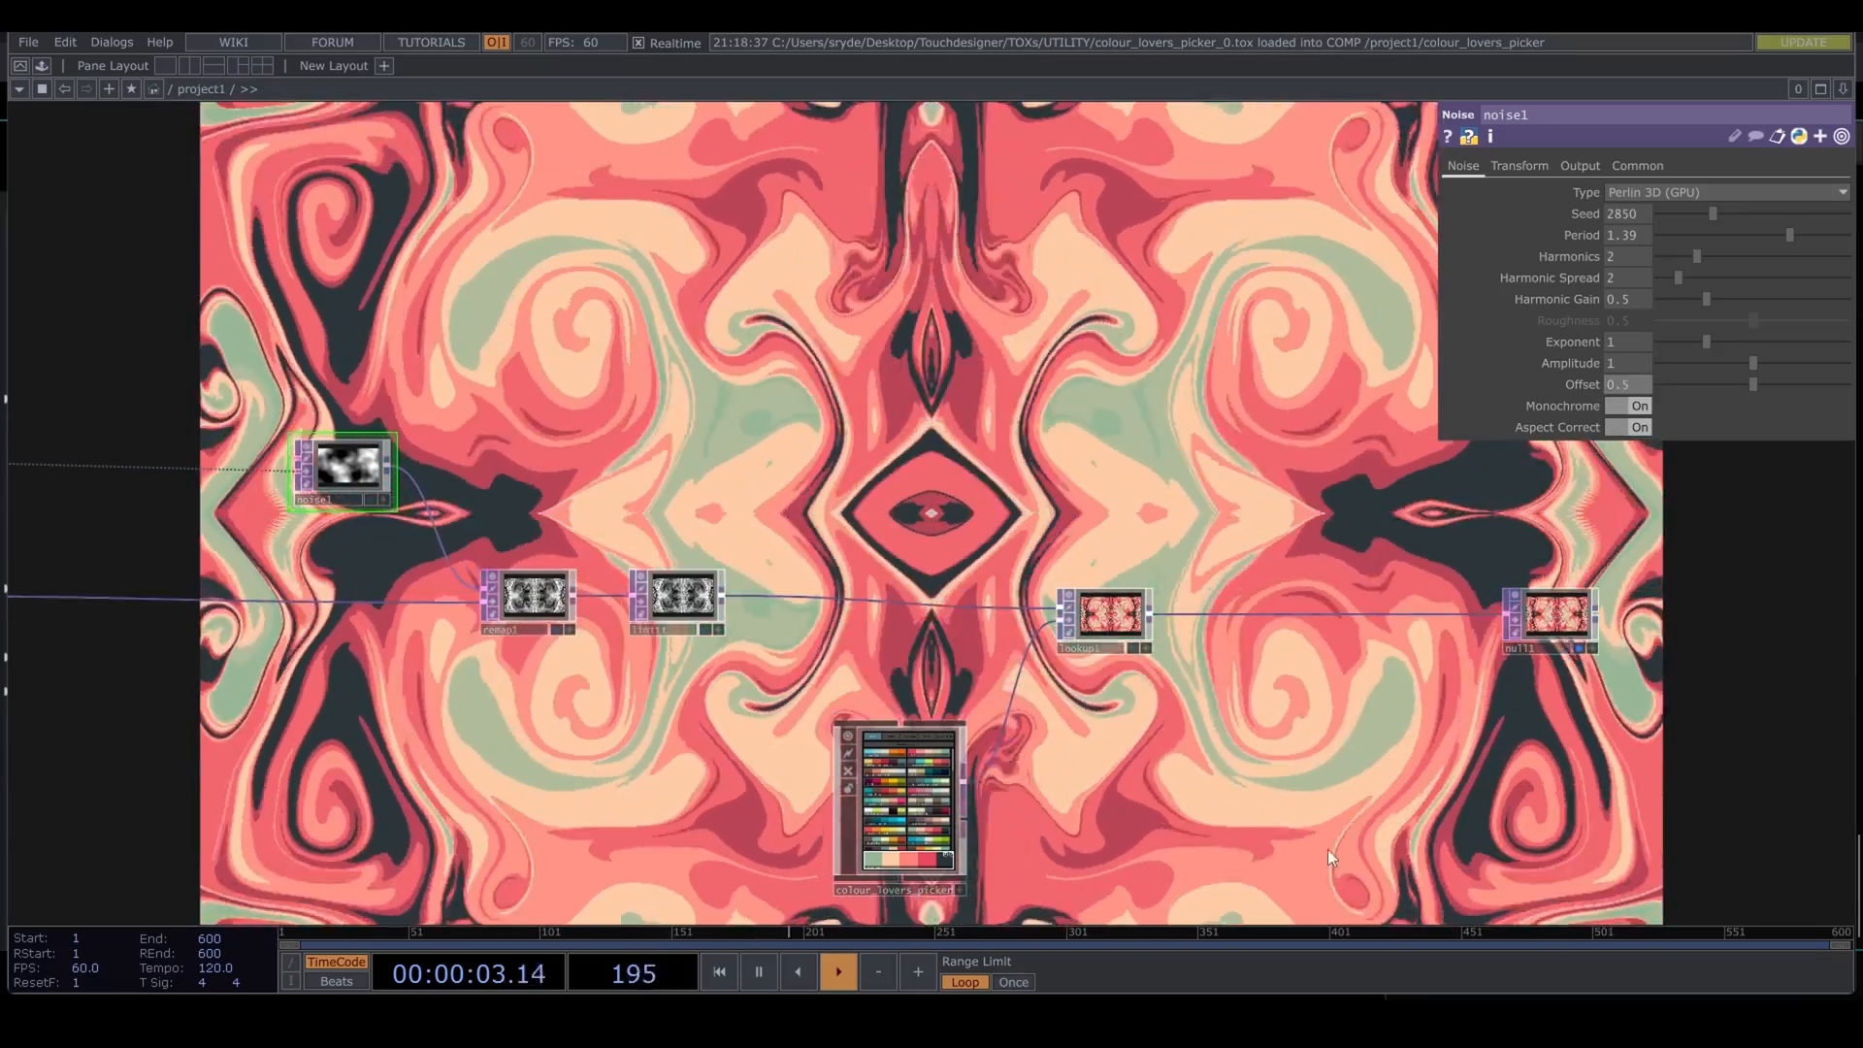
Step: Set limit1's Quantize Position to Round with a Position Step of 0.0051
drag(1182, 749, 906, 613)
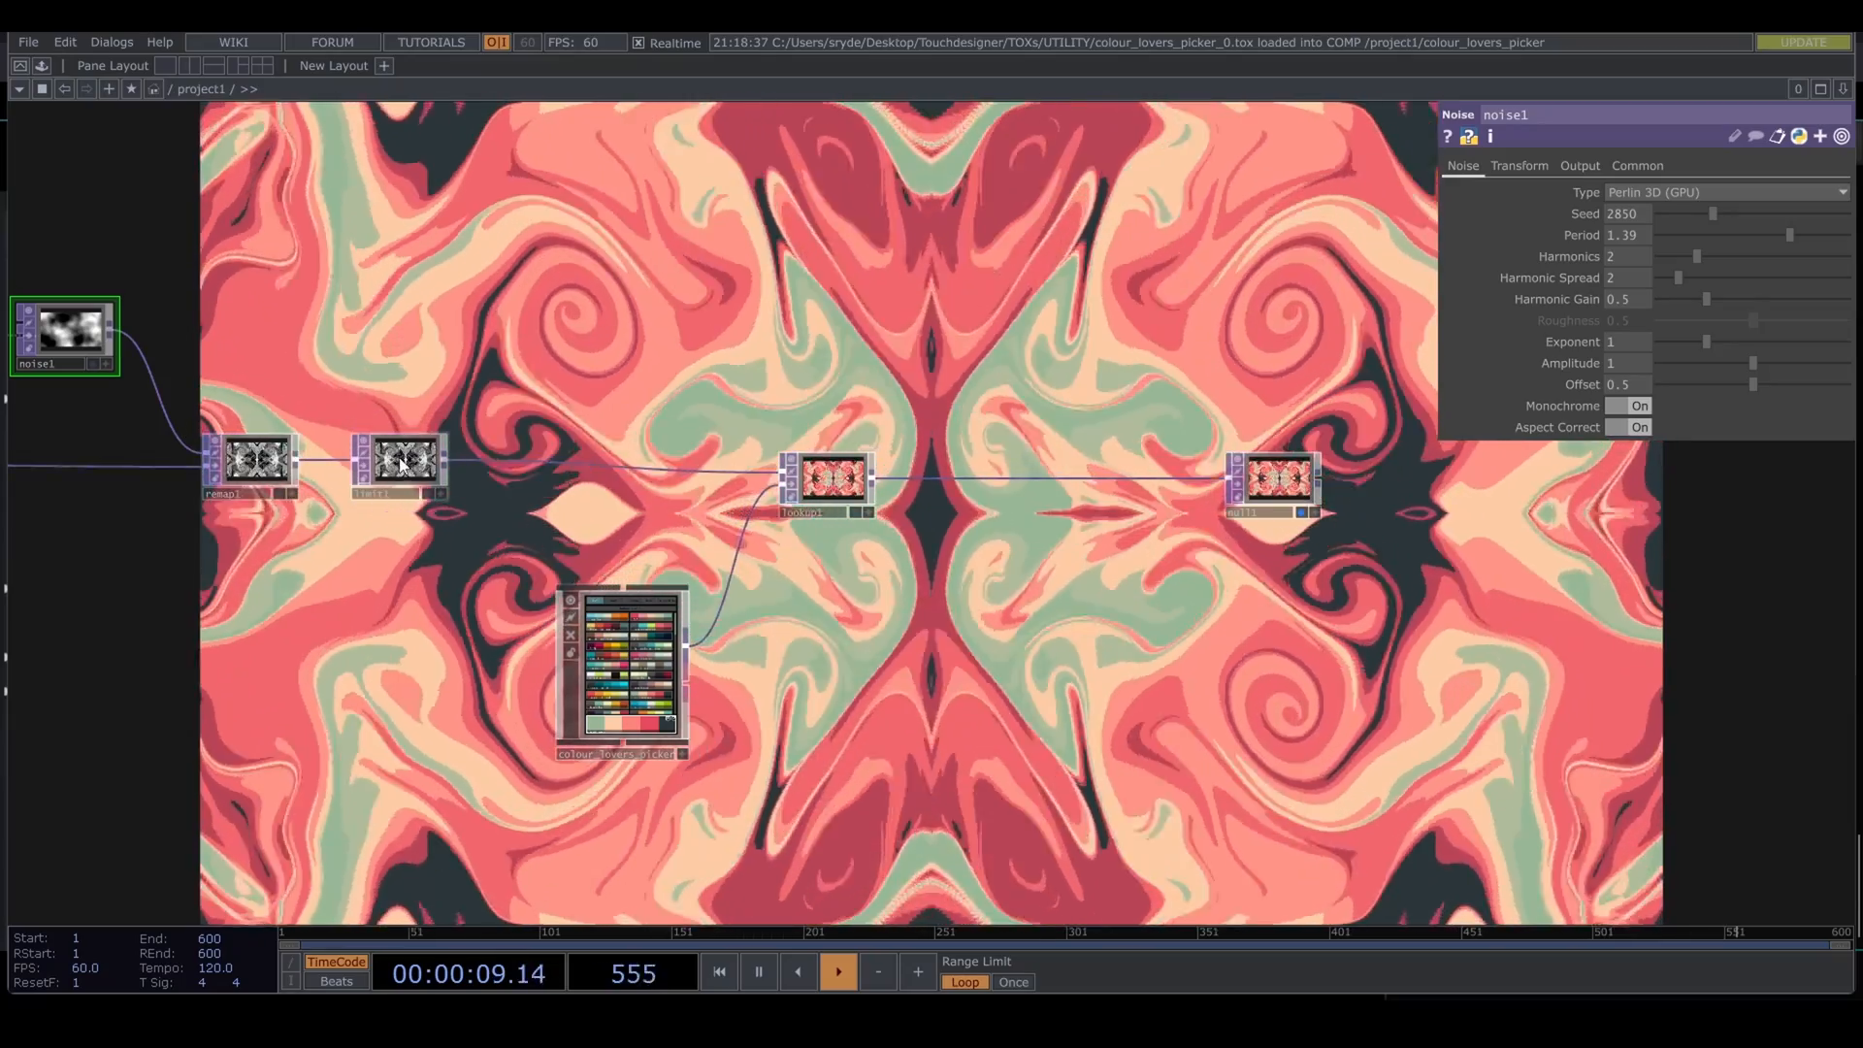
click(406, 461)
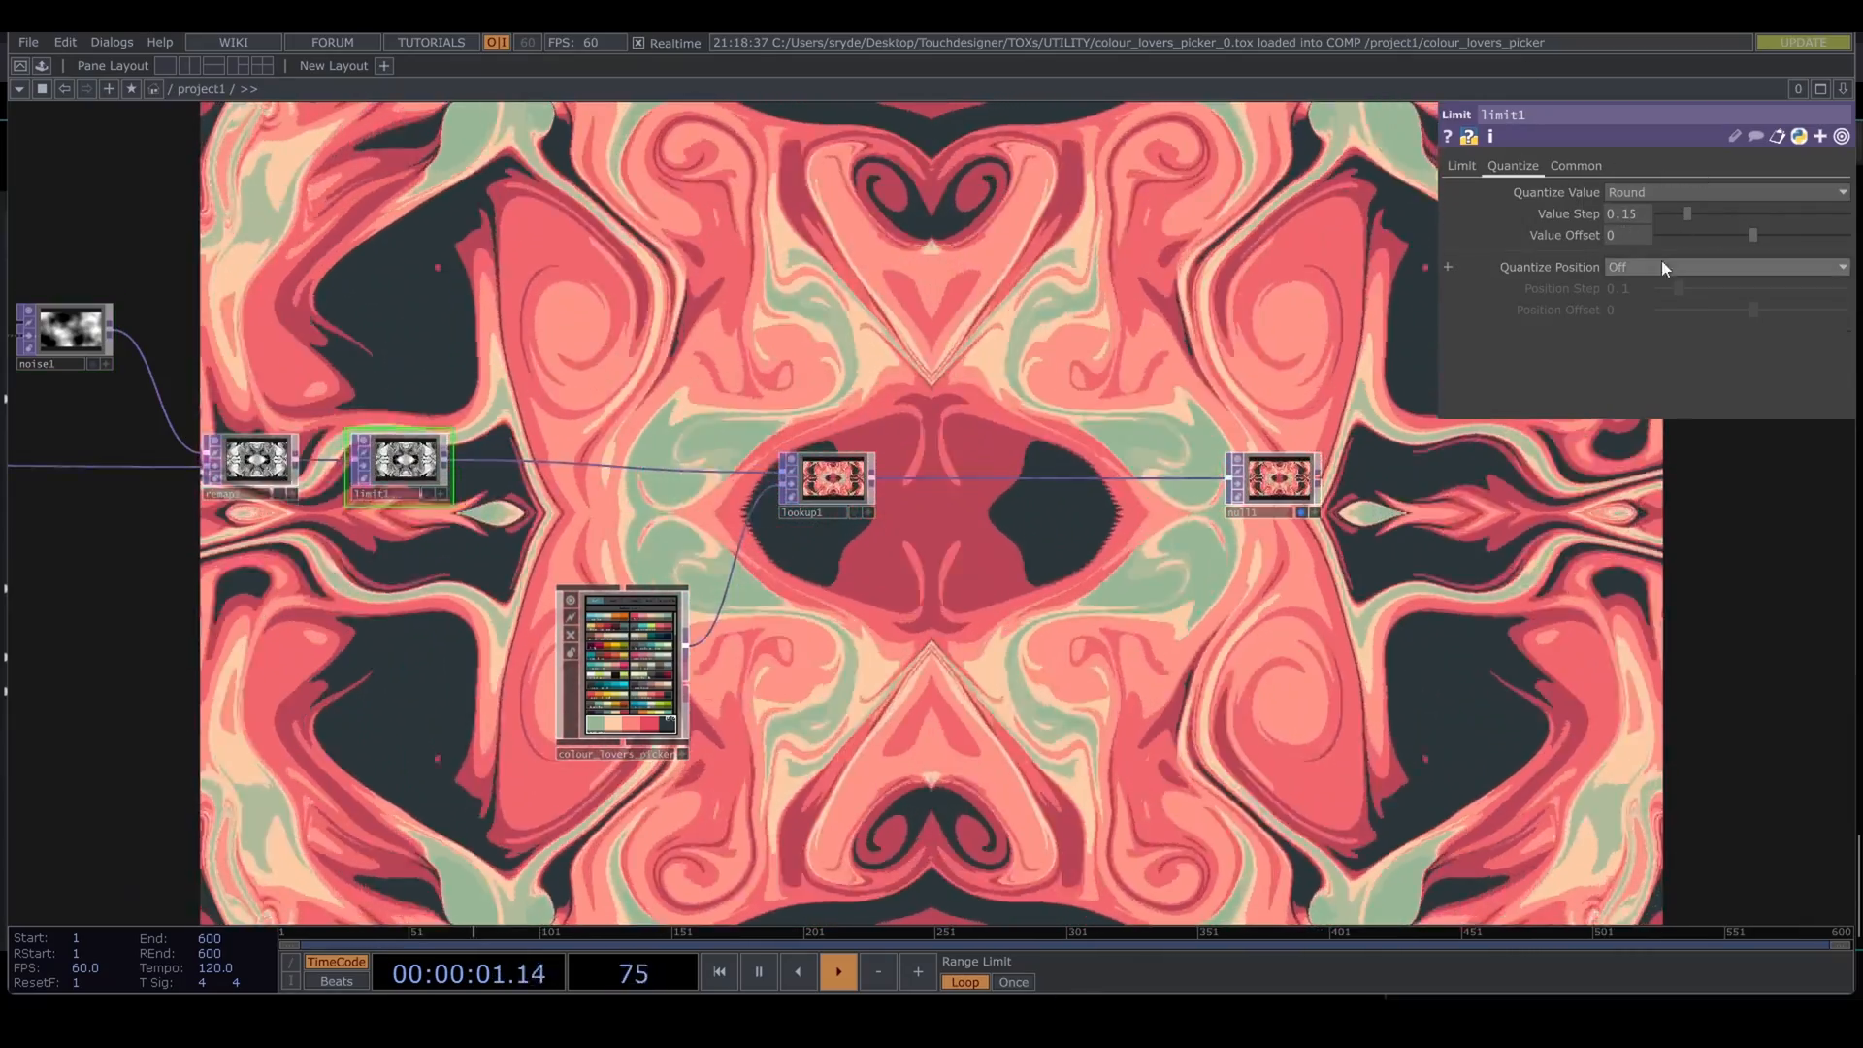
click(1657, 268)
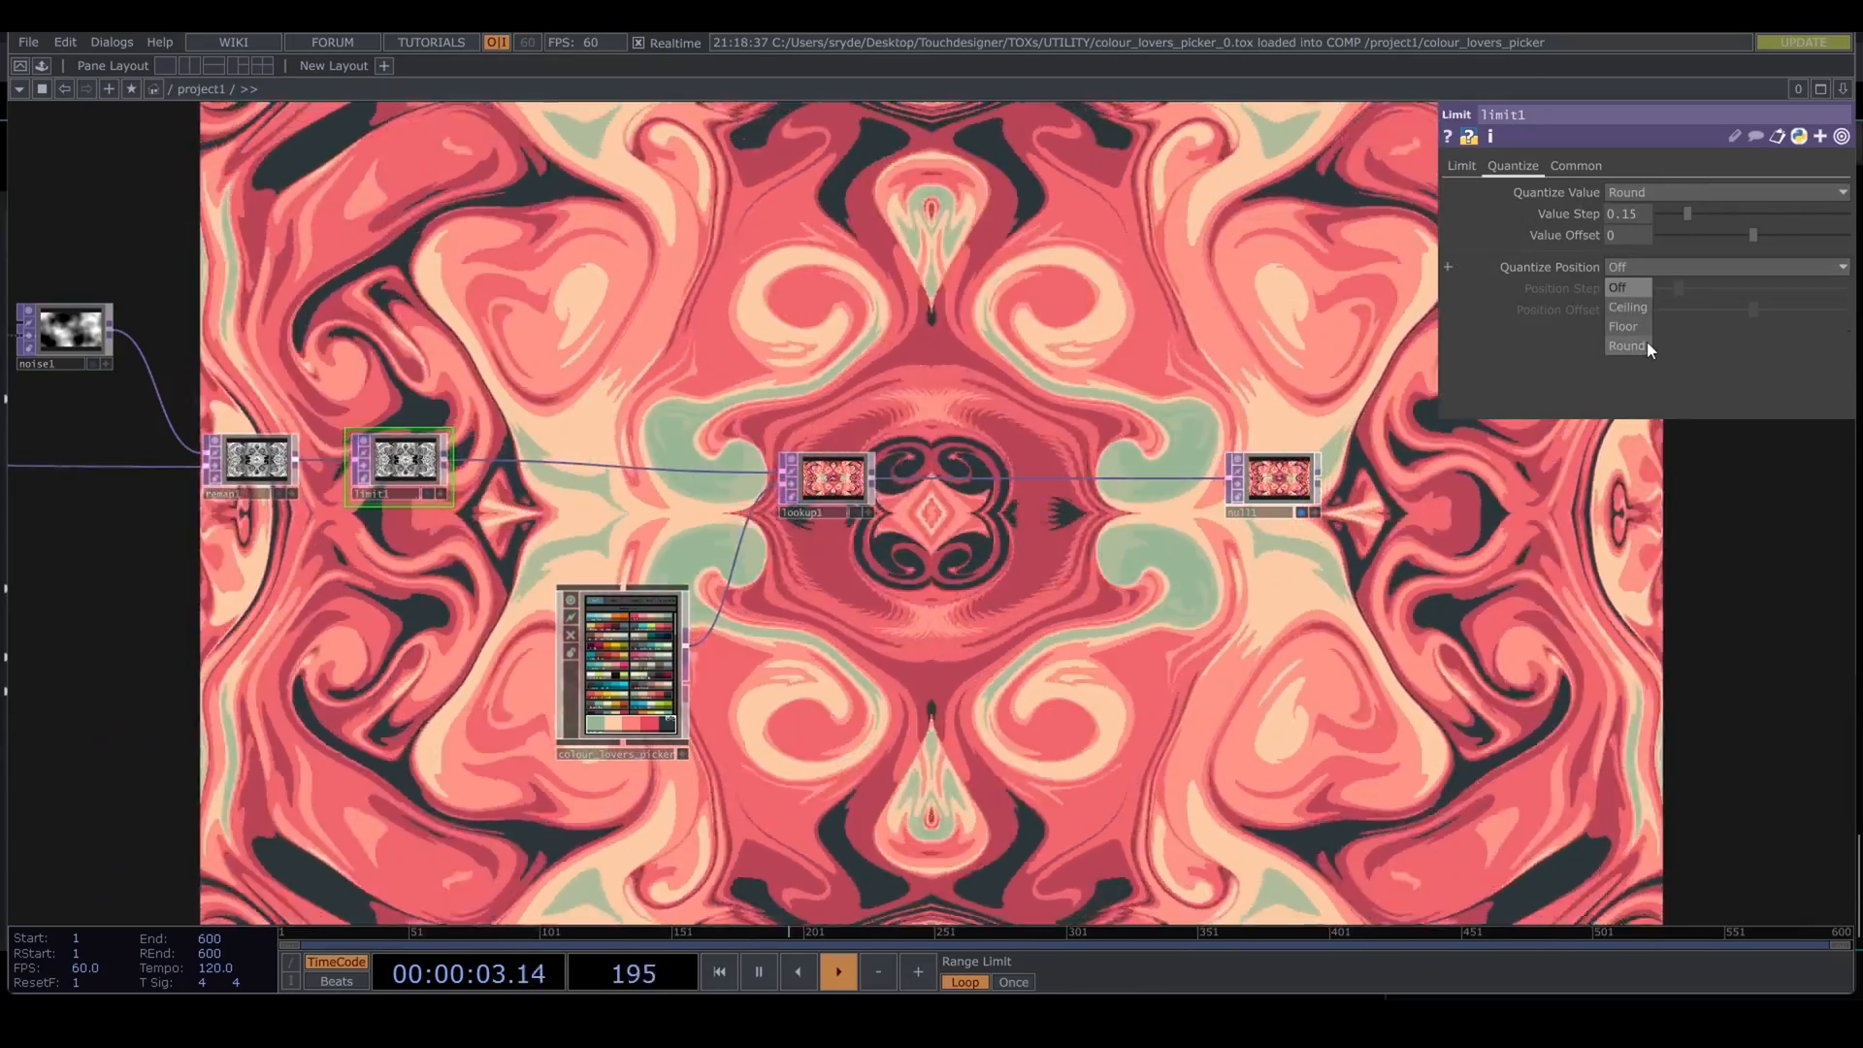
click(1646, 343)
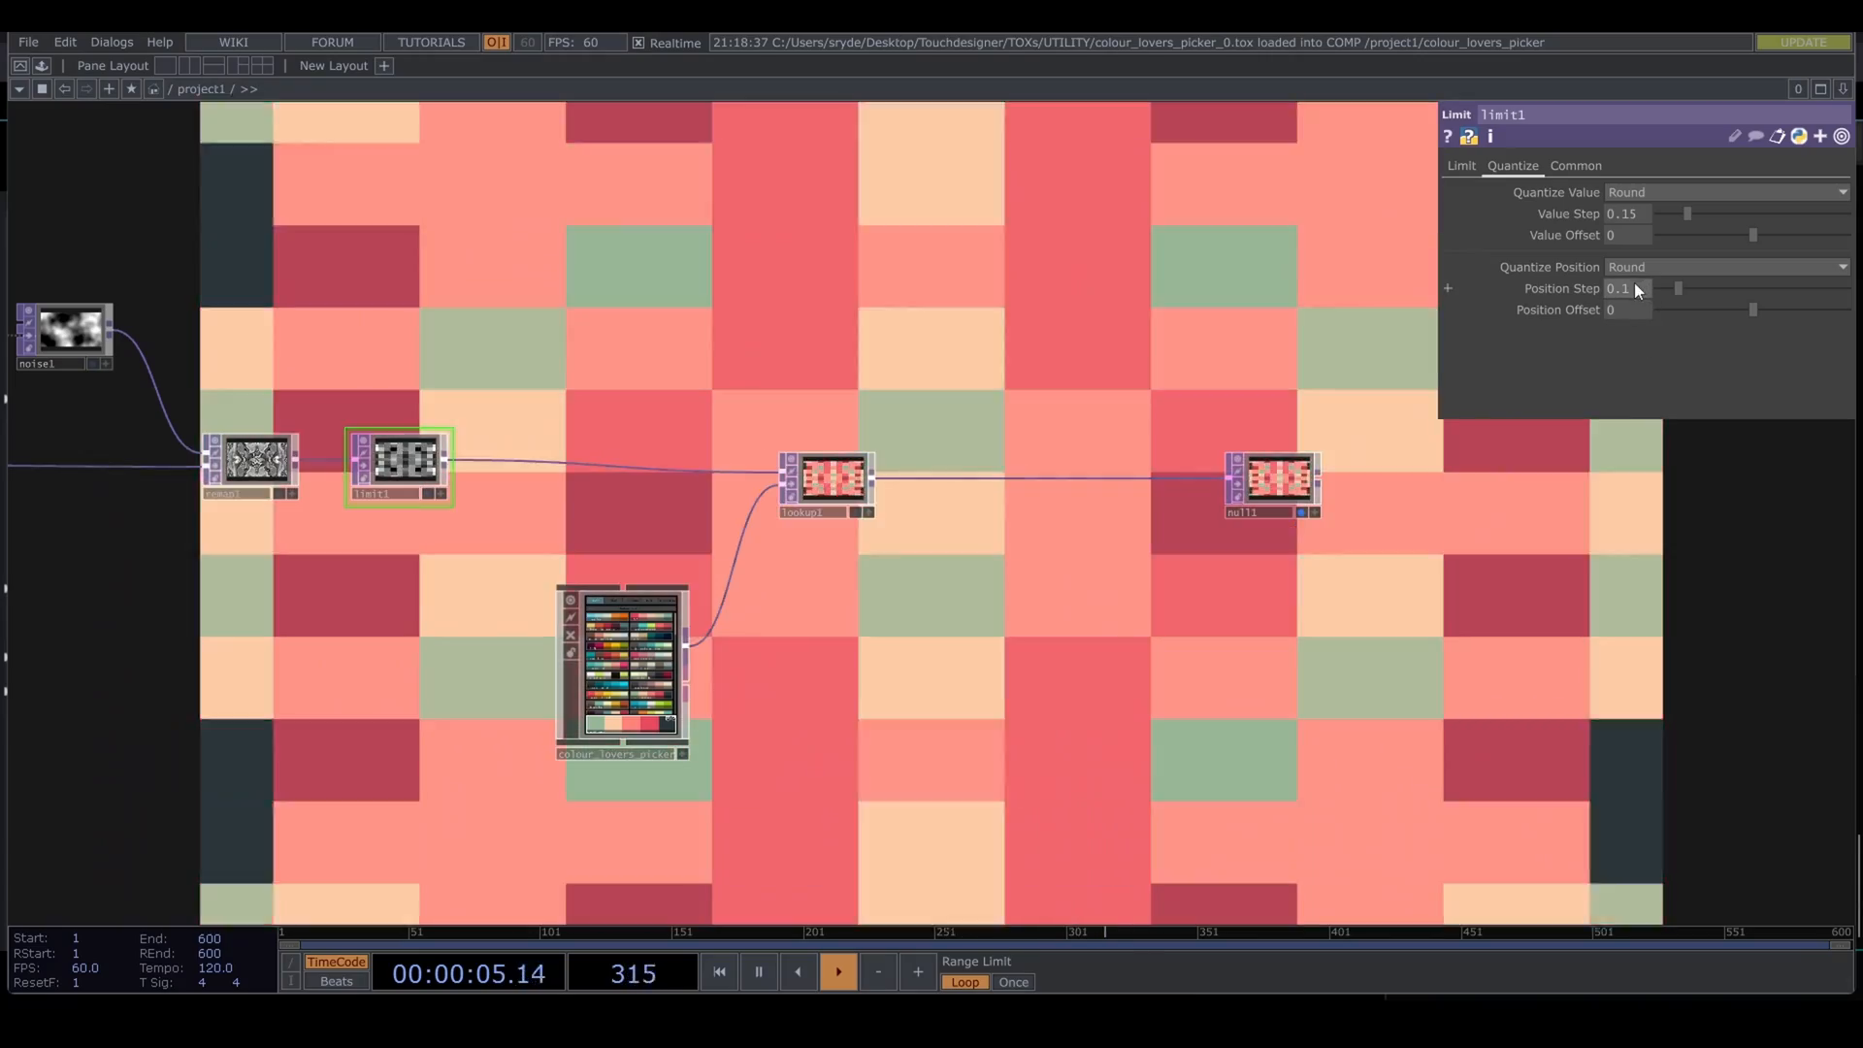
mouse_move(1634, 283)
middle_down()
mouse_move(1639, 336)
mouse_move(1638, 254)
mouse_move(1632, 283)
middle_up()
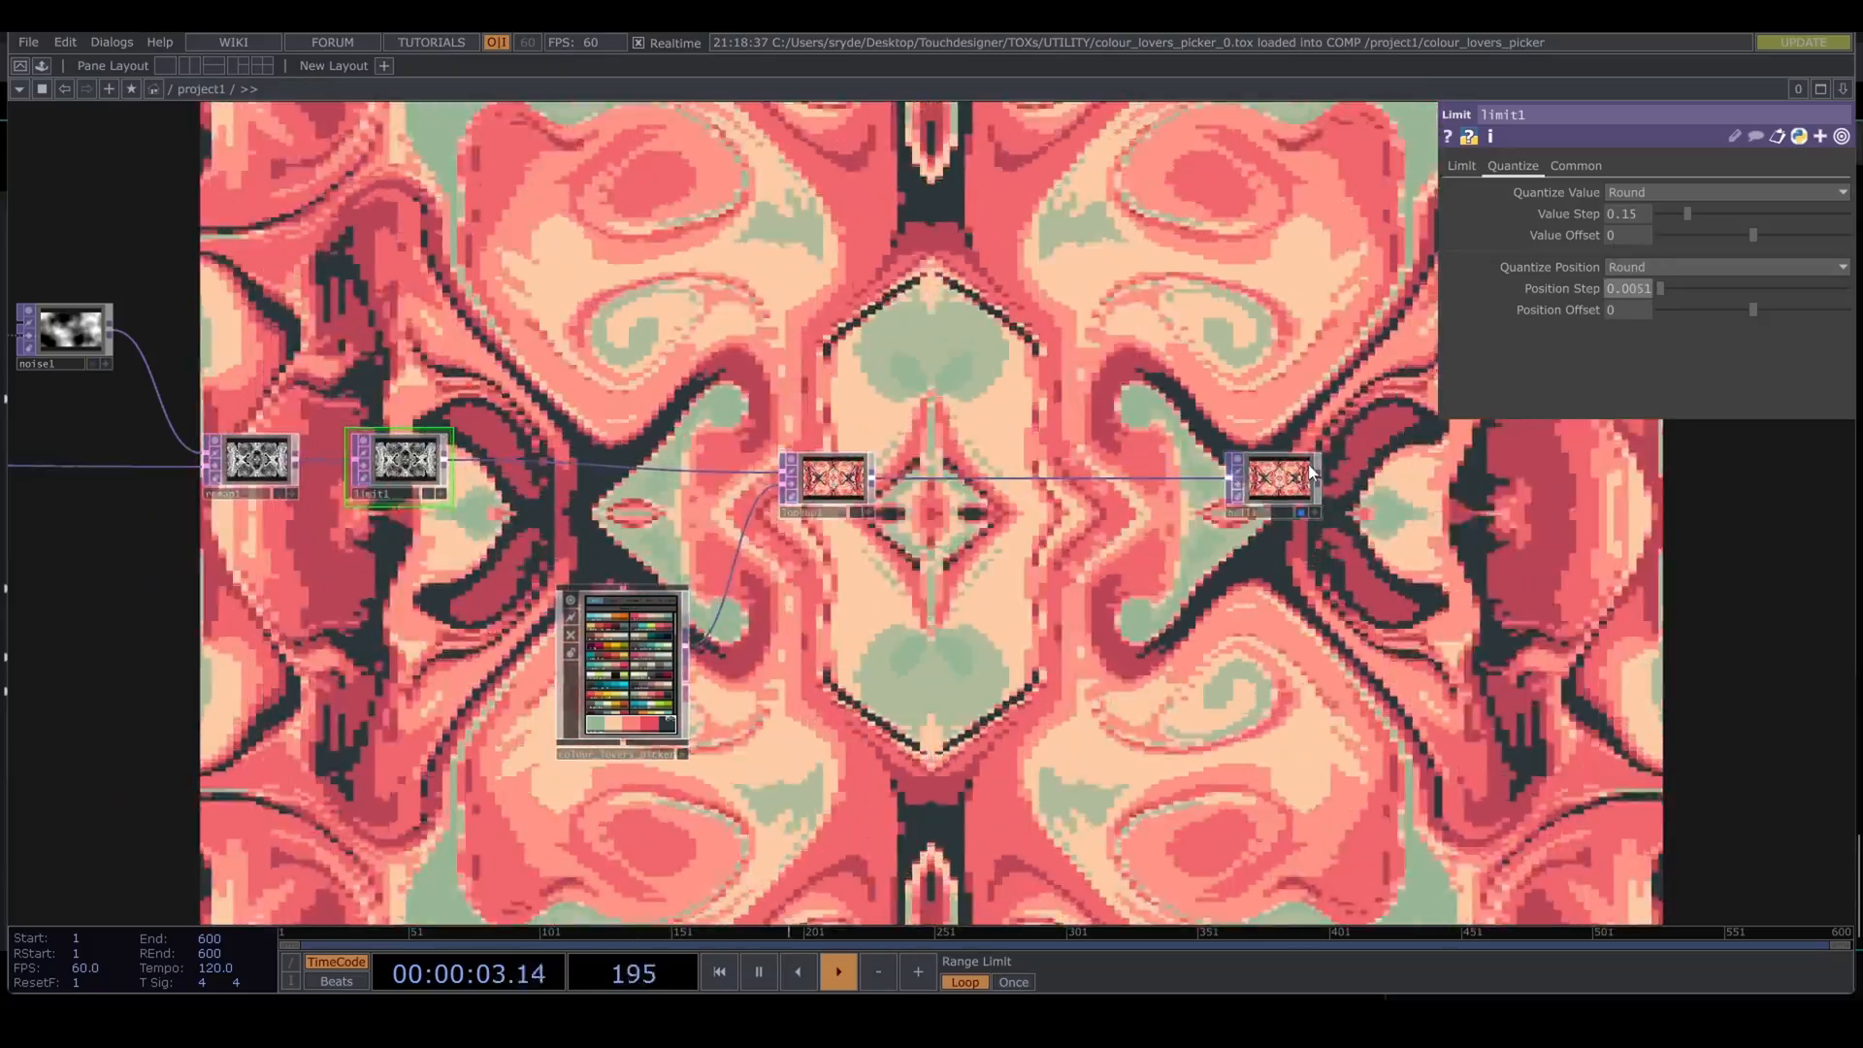
Step: Move null1 farther away from lookup1 and set limit1's Position Step to 0.0061
drag(1294, 477, 1652, 477)
drag(1200, 595, 788, 585)
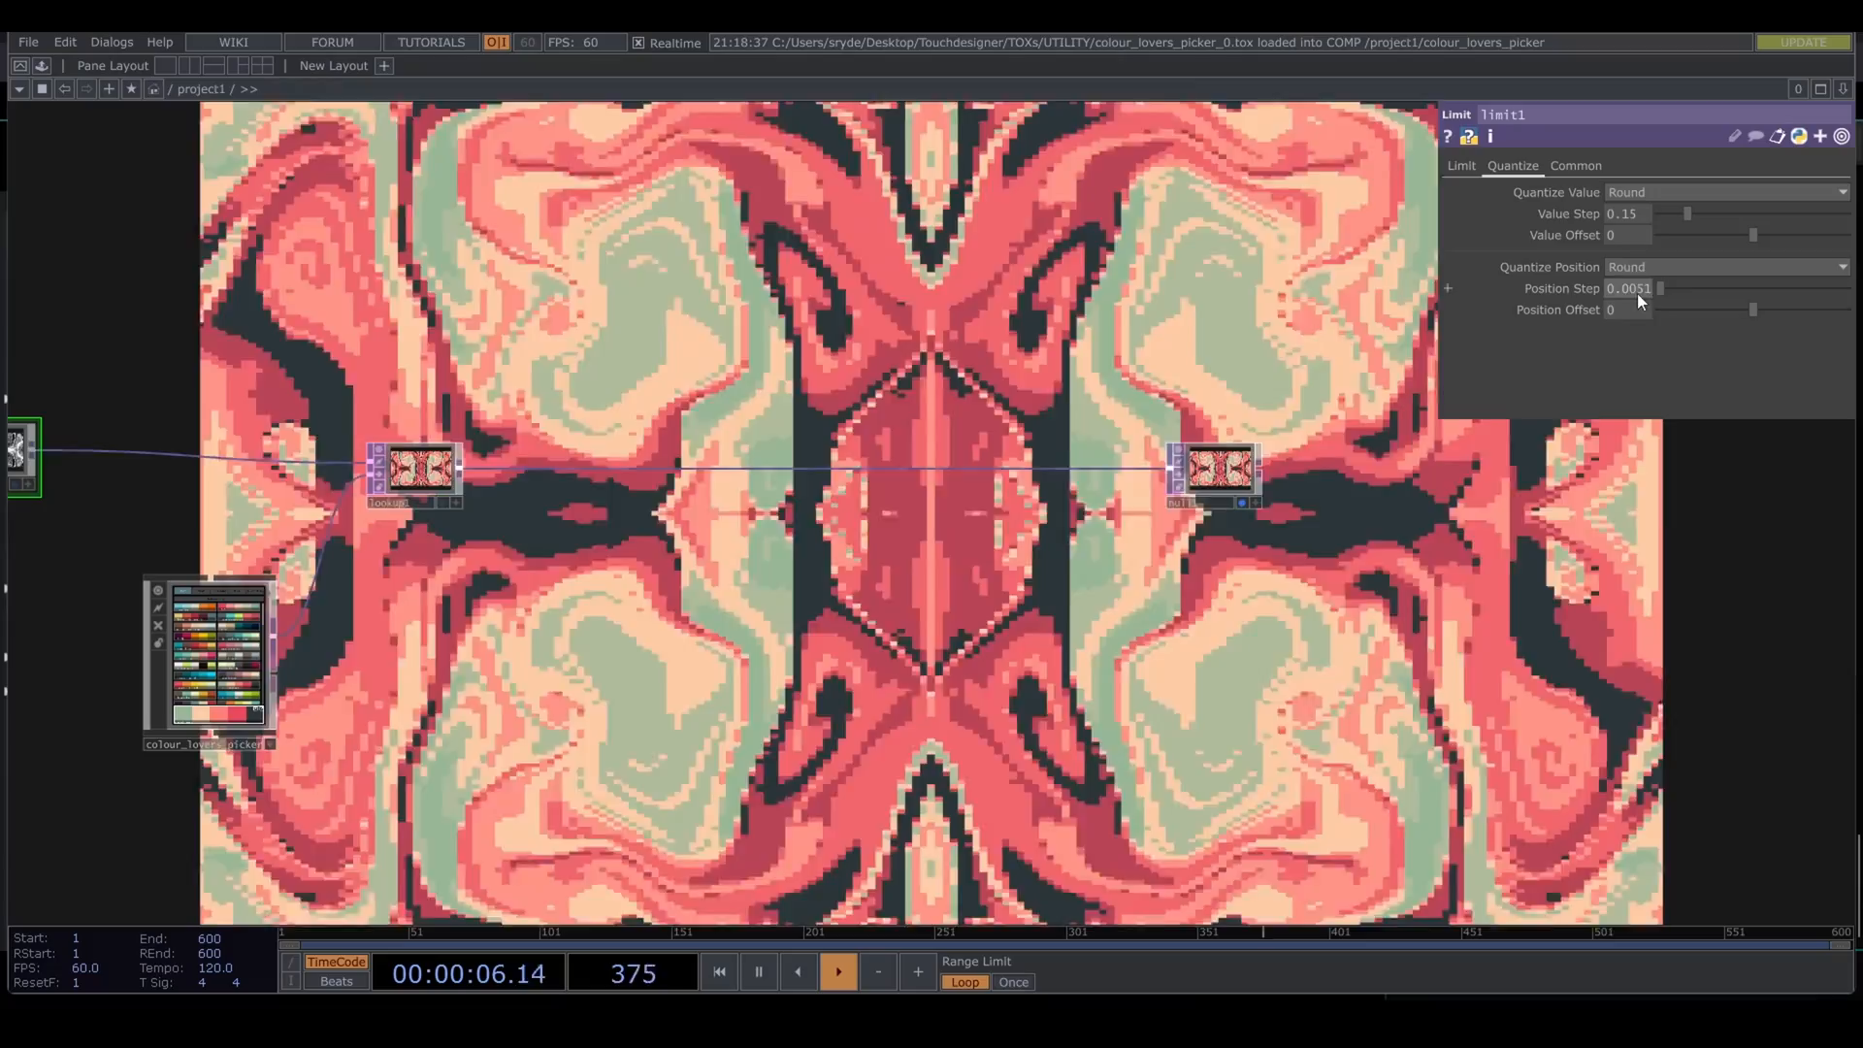
middle_drag(1638, 291, 1670, 270)
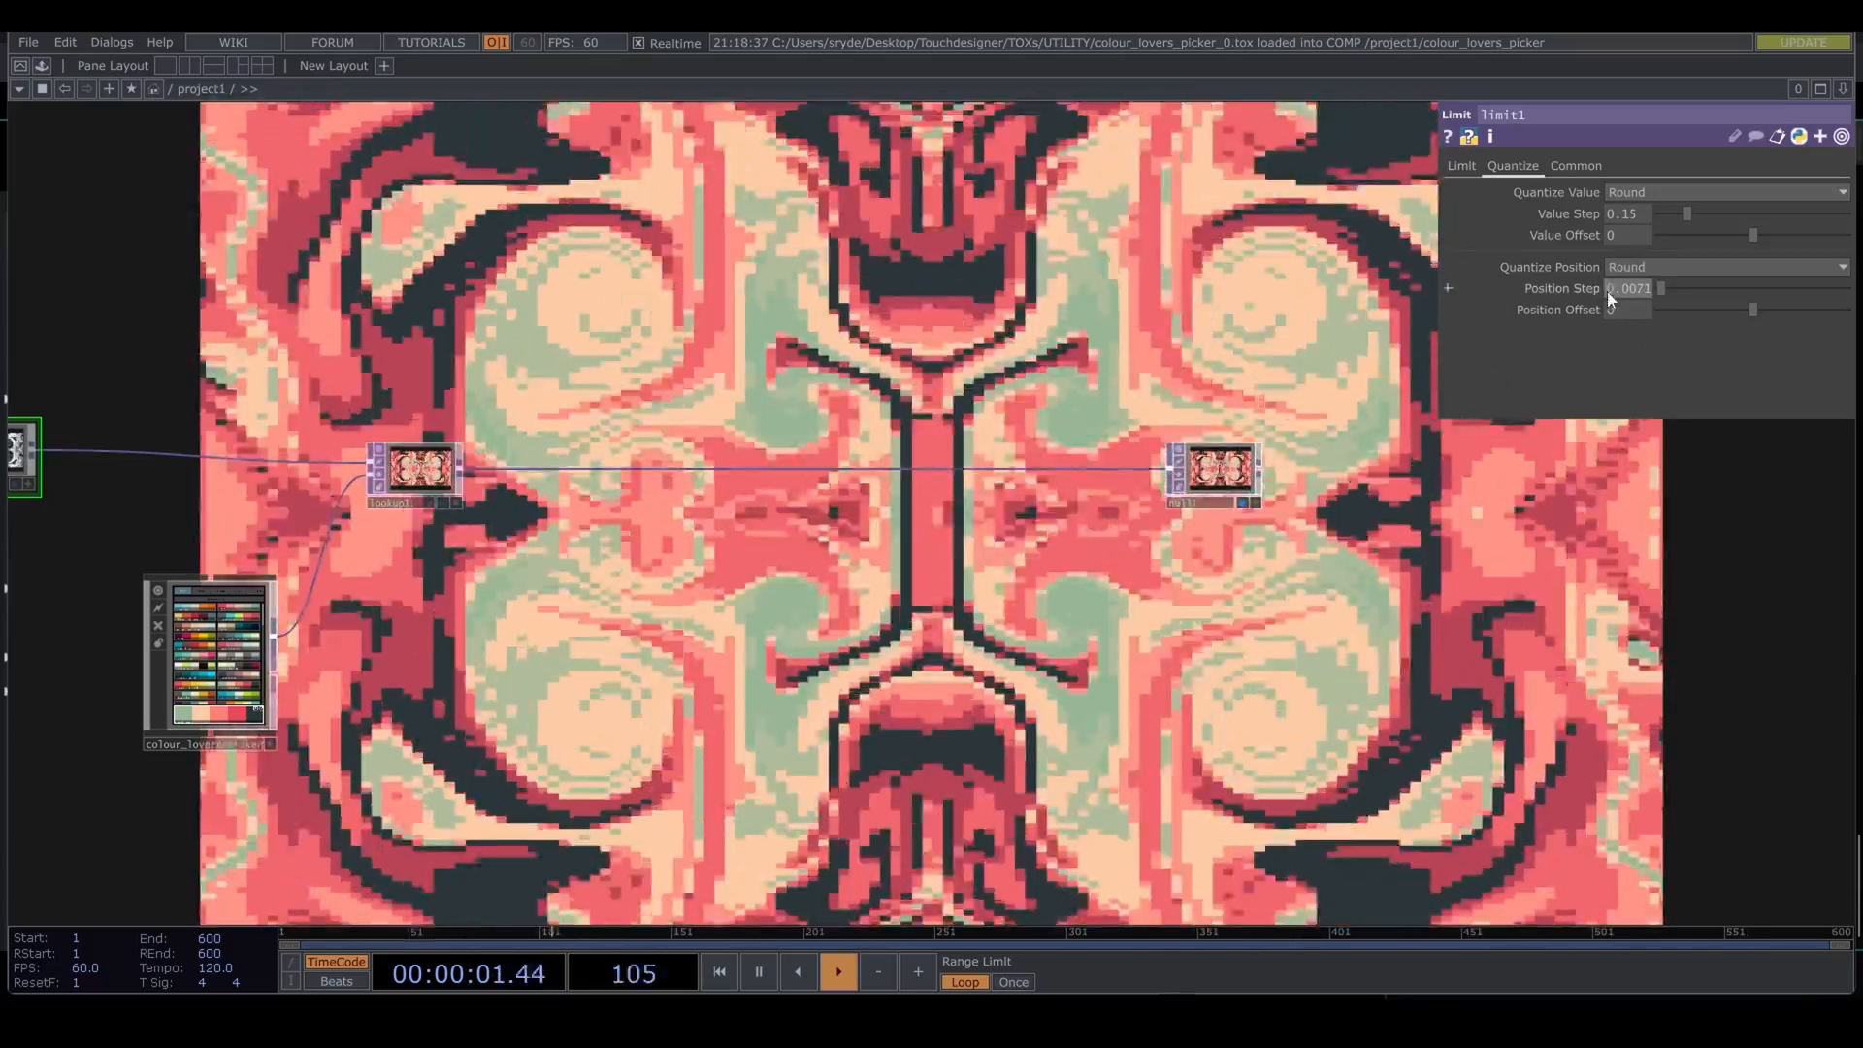
middle_drag(1621, 289, 1599, 324)
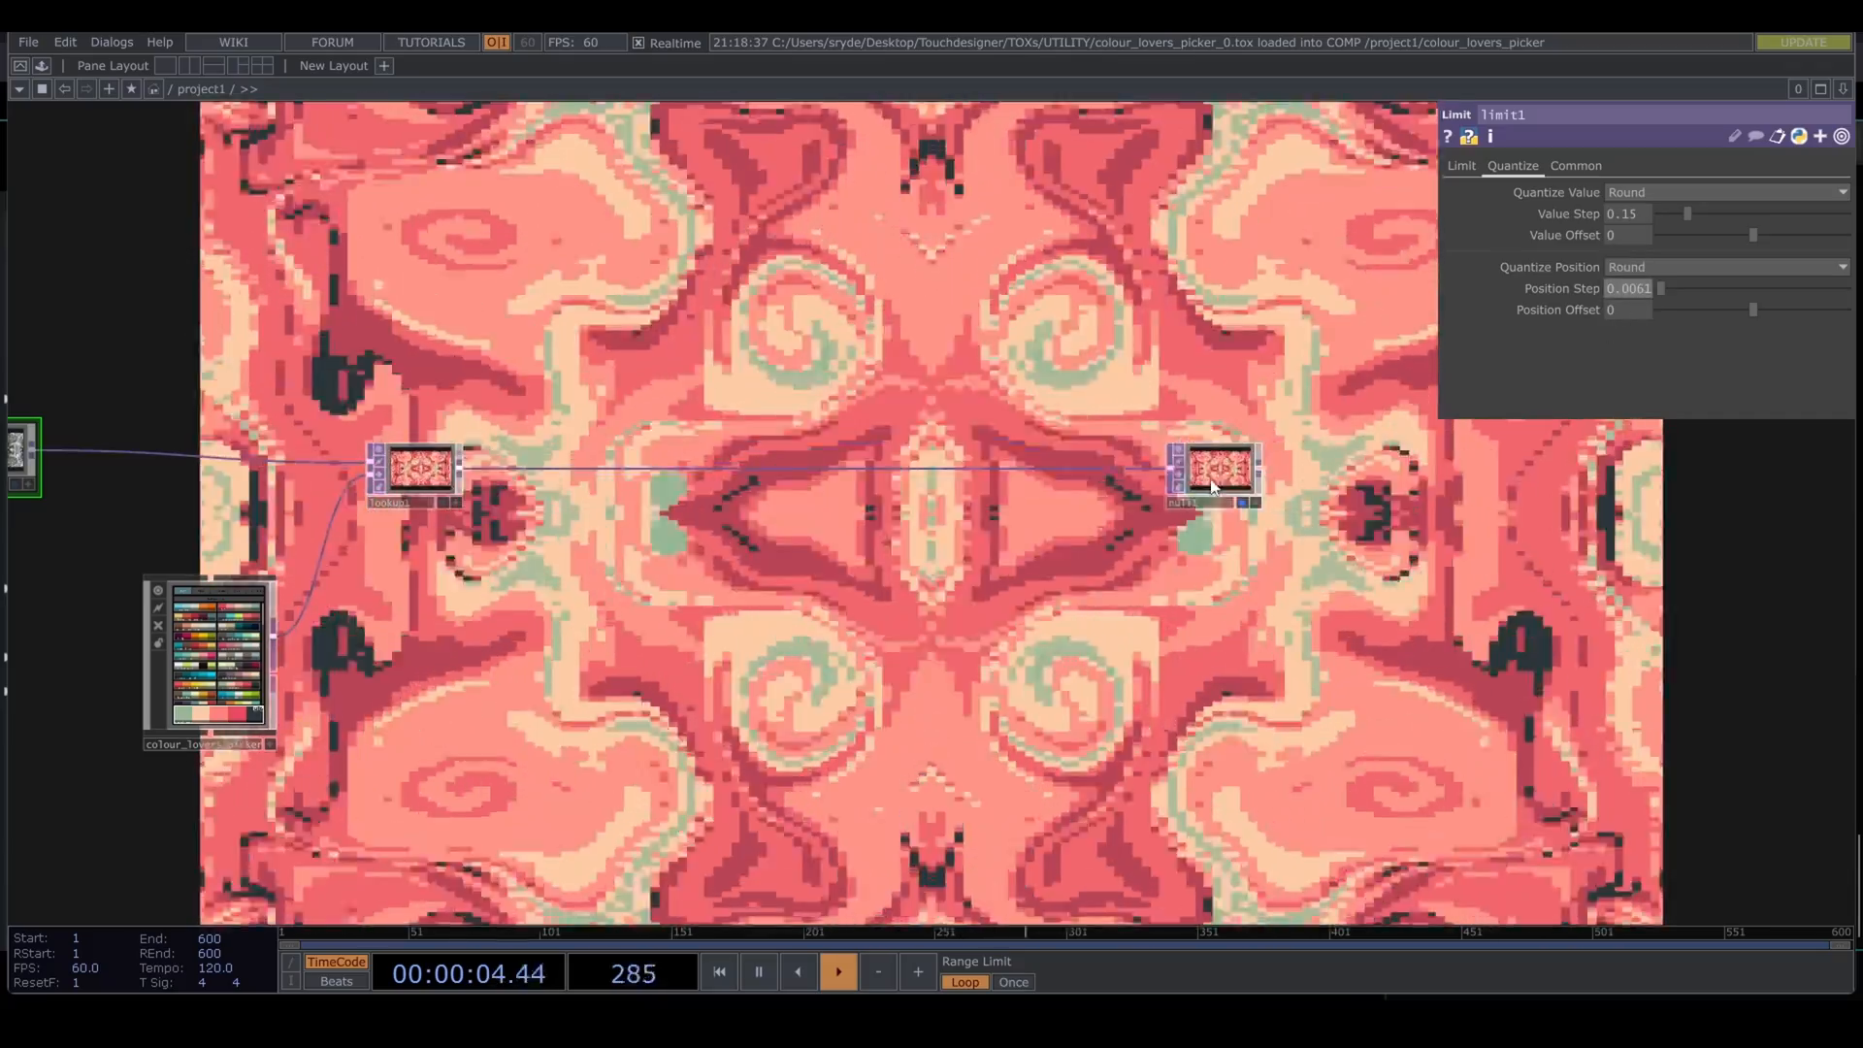
drag(1225, 468, 1551, 453)
Step: Choose the "i demand a pancake" palette in colour_lovers_picker
scroll(856, 493, down, 5)
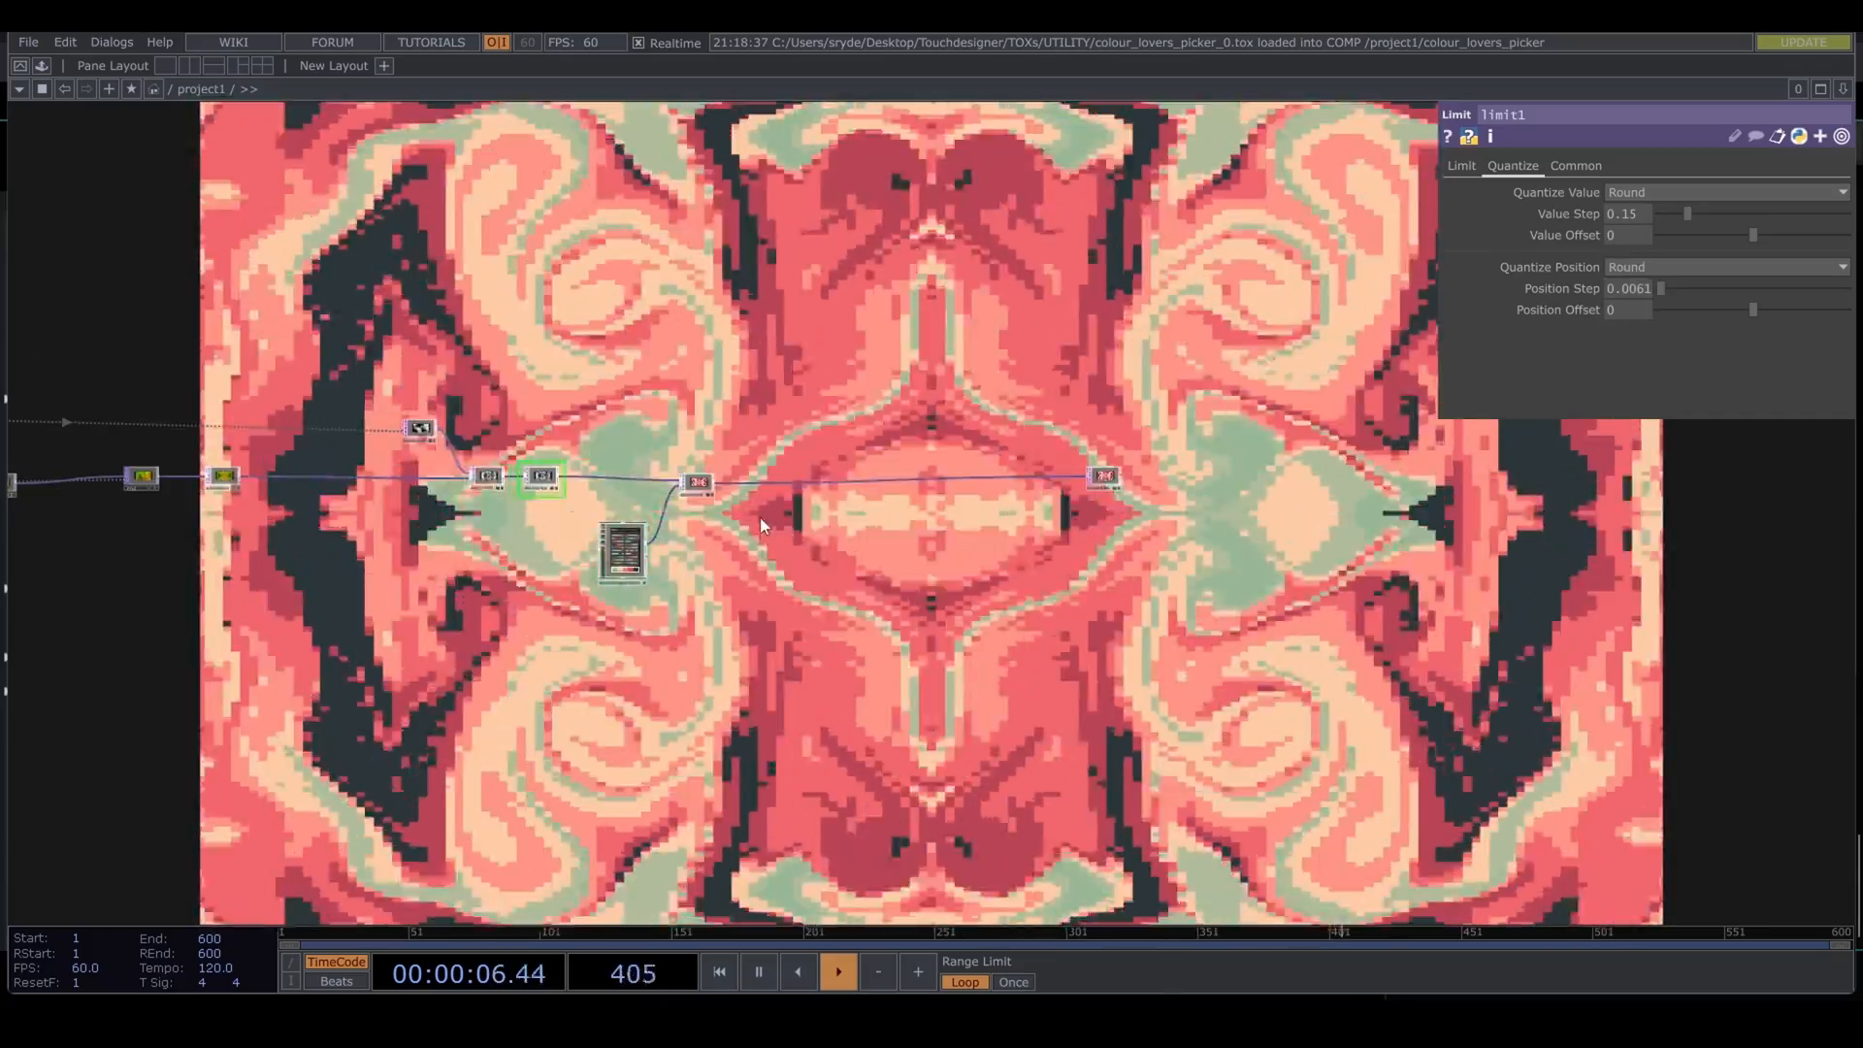
scroll(759, 519, up, 3)
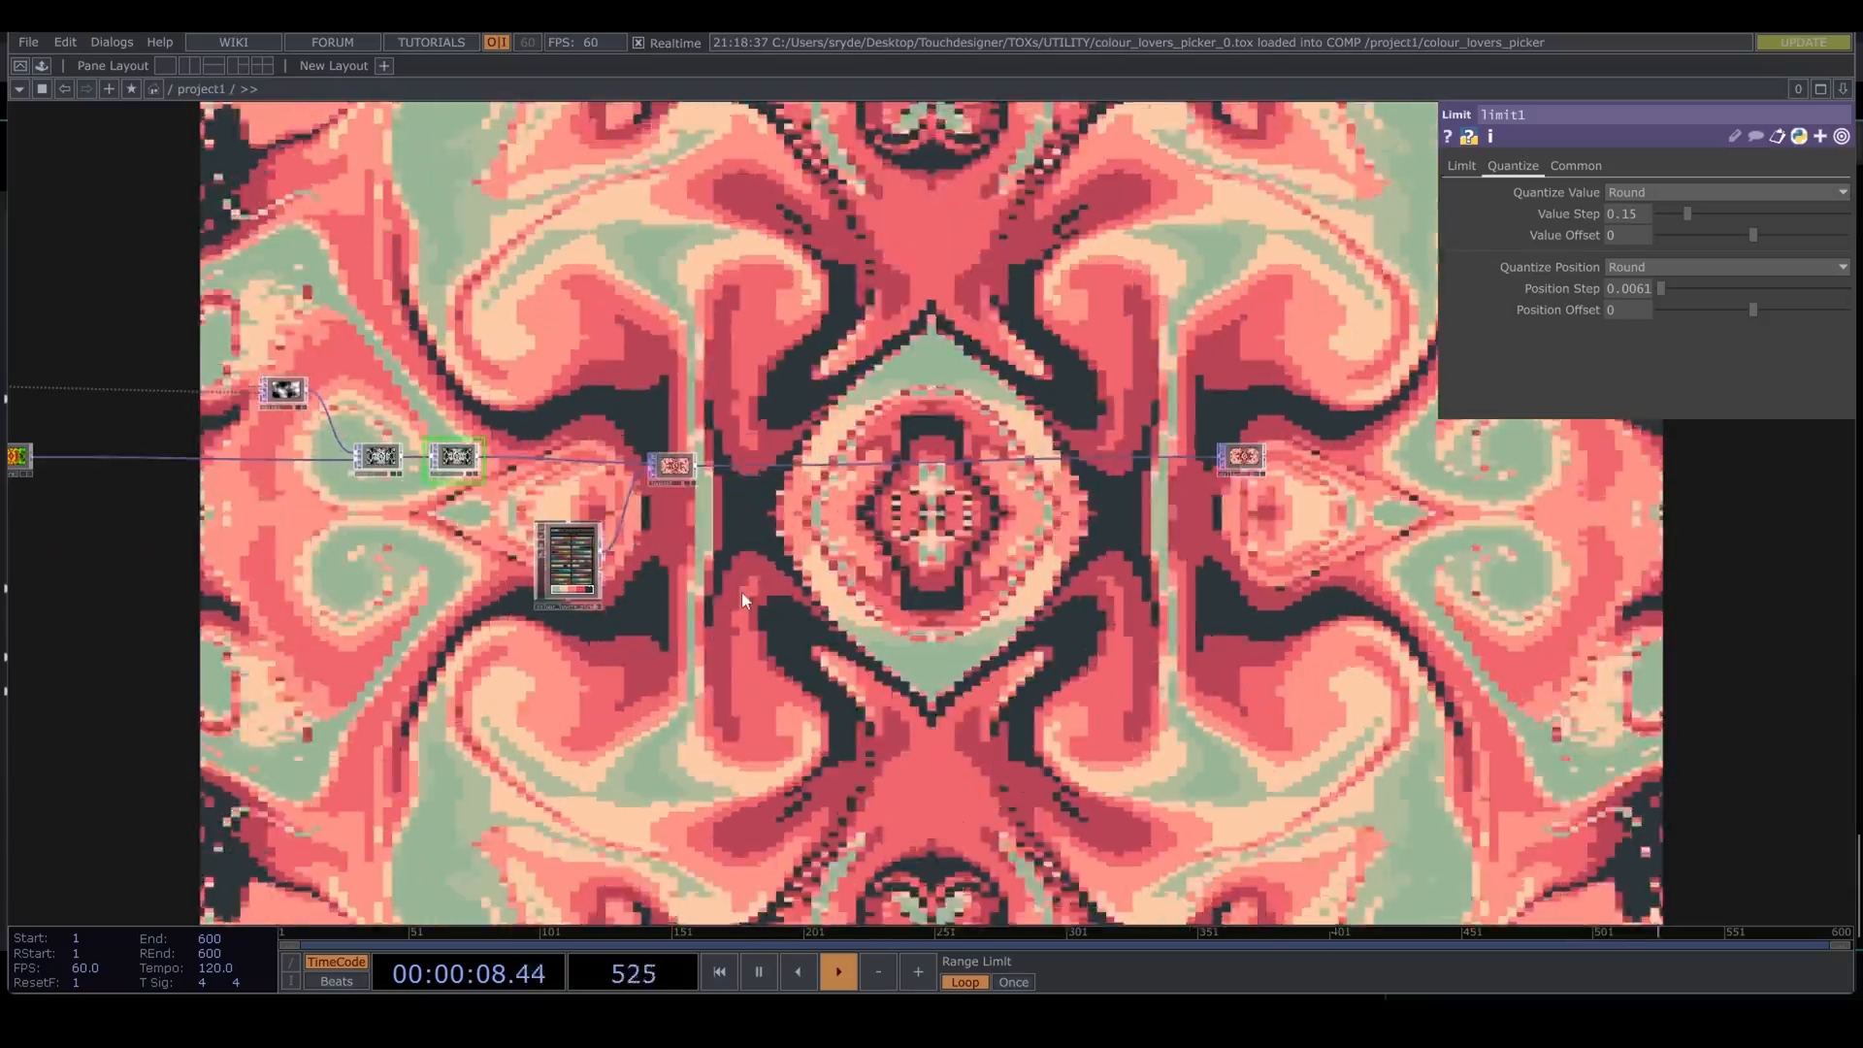
scroll(741, 592, down, 5)
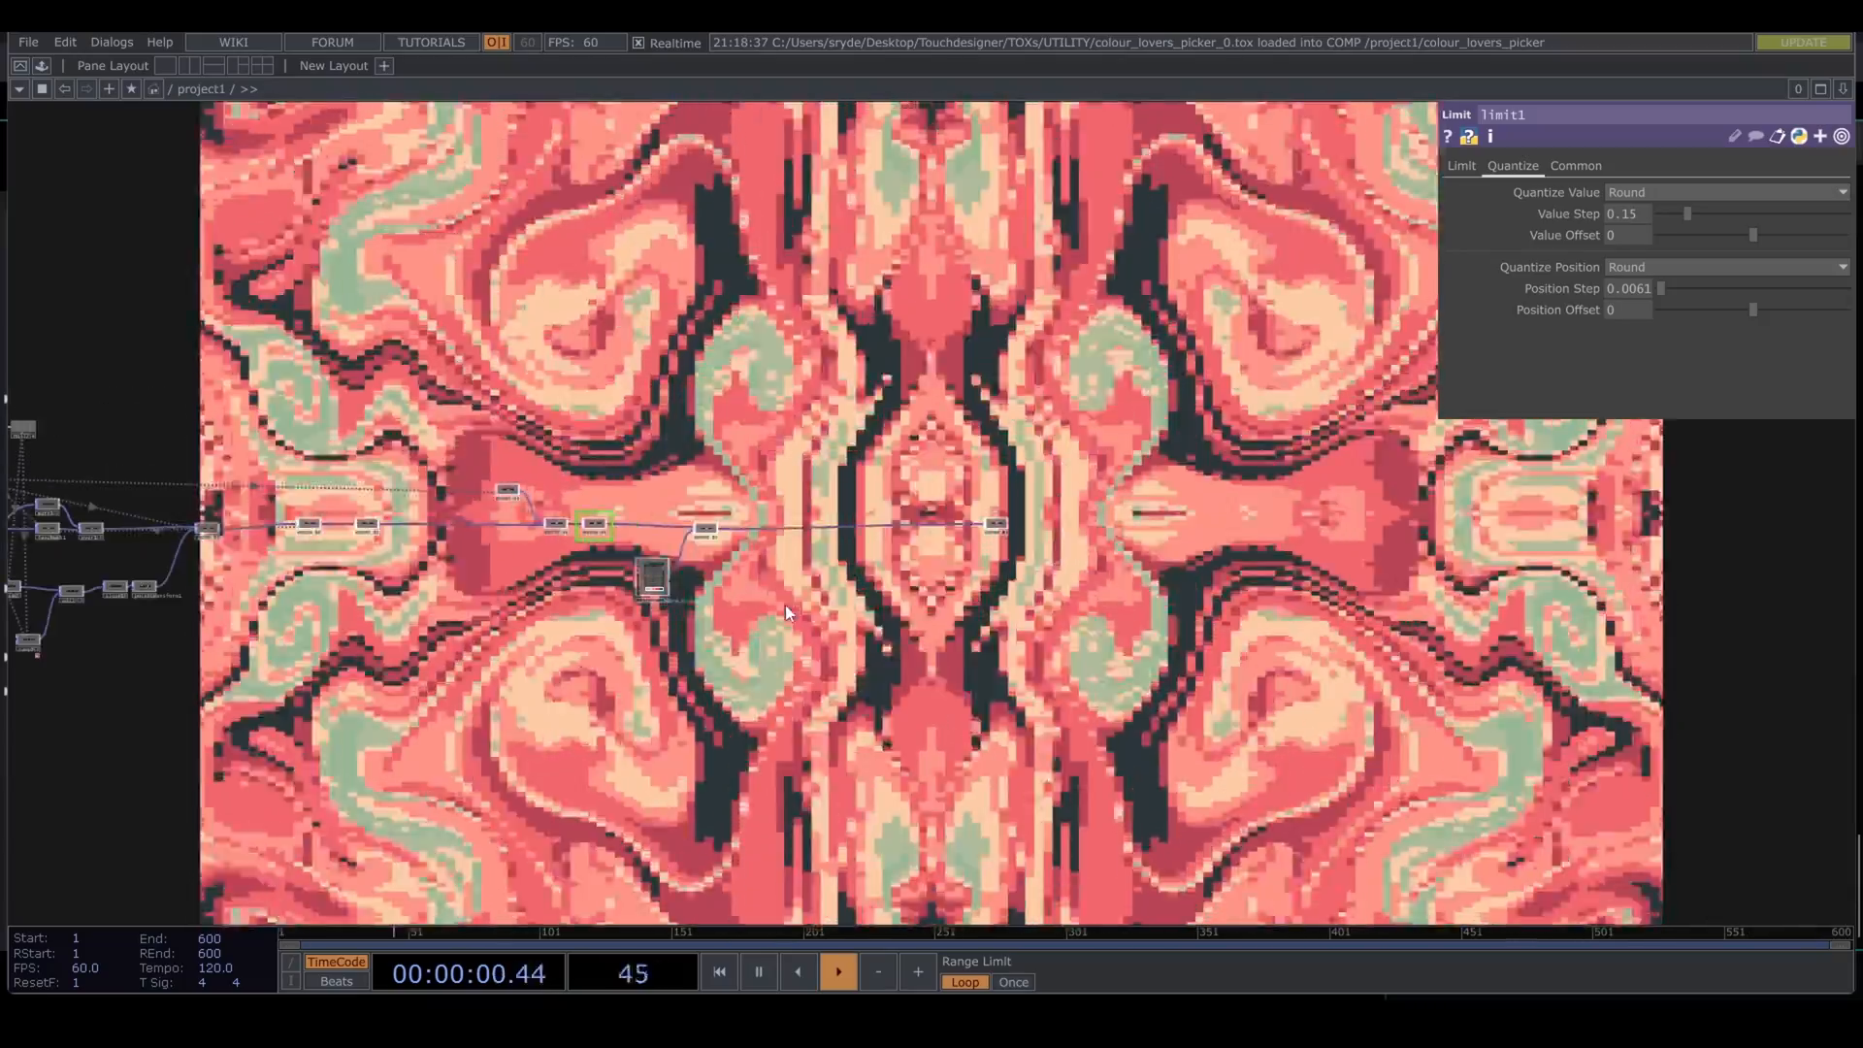
scroll(778, 575, up, 5)
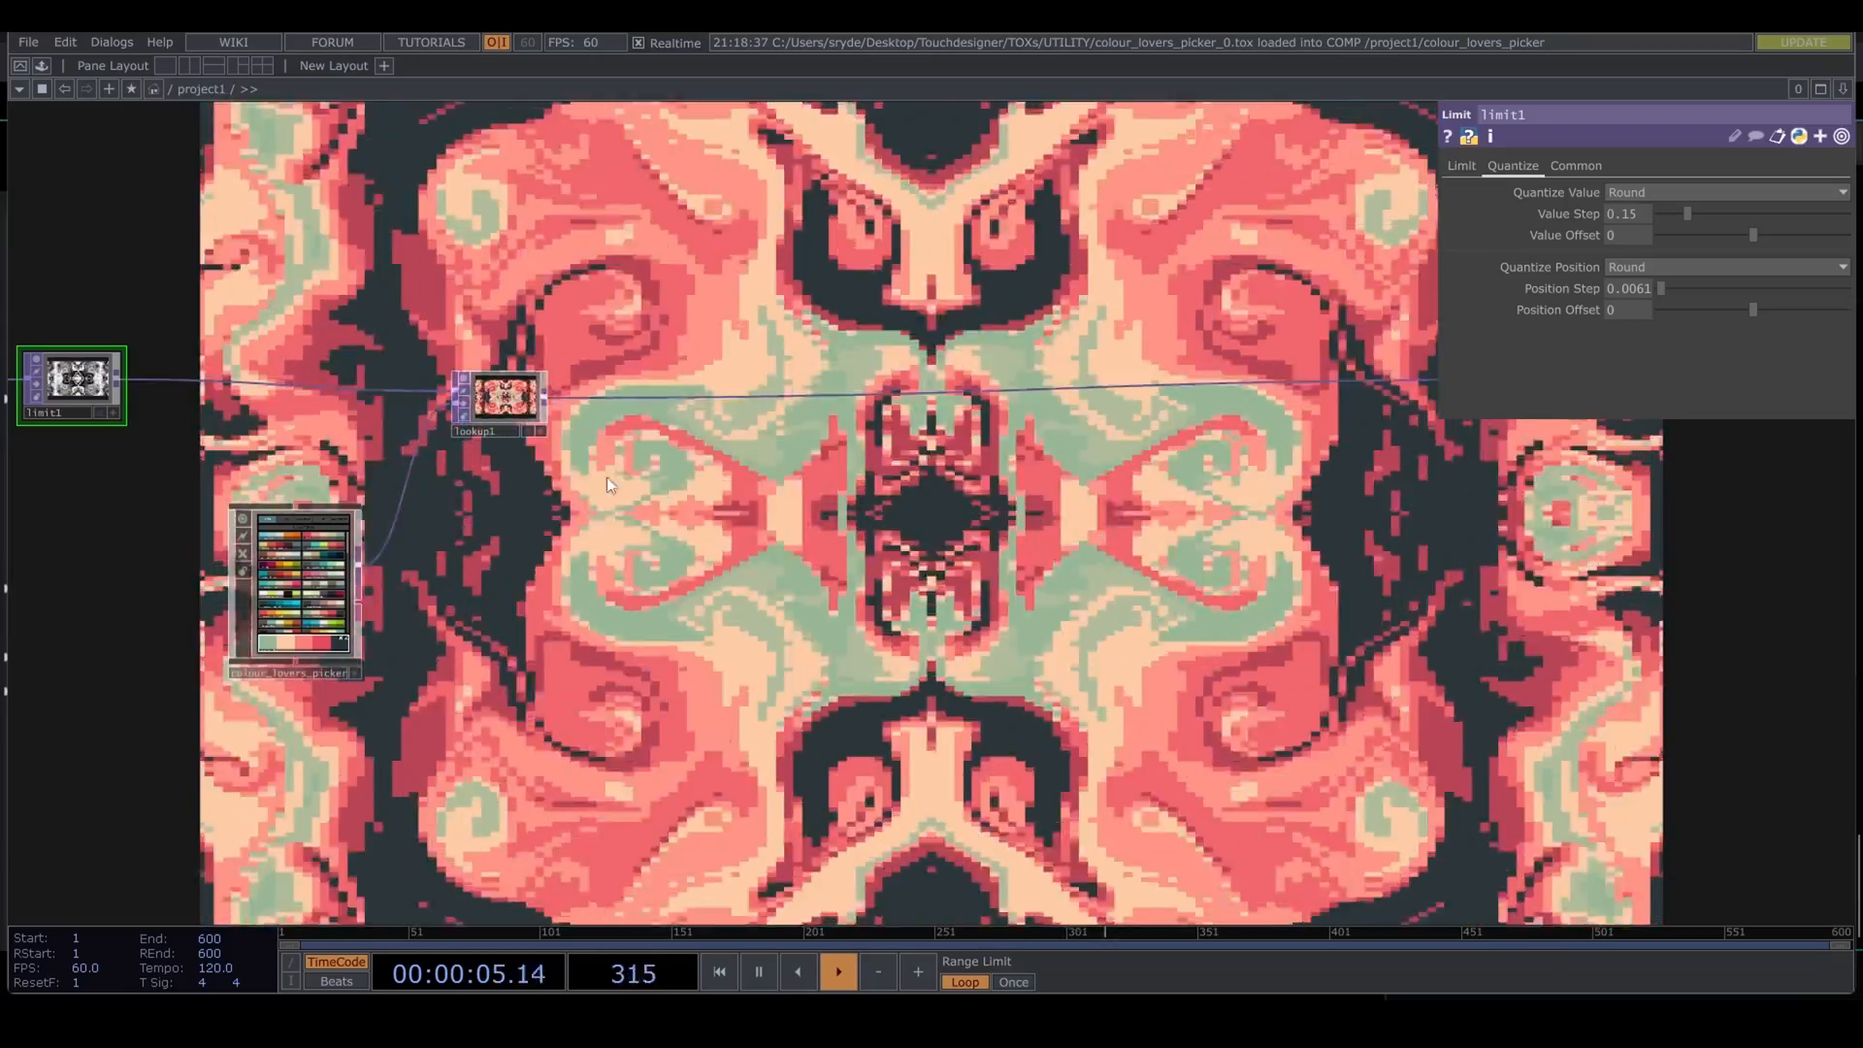
drag(564, 594, 1071, 604)
scroll(899, 592, up, 5)
drag(899, 592, 707, 507)
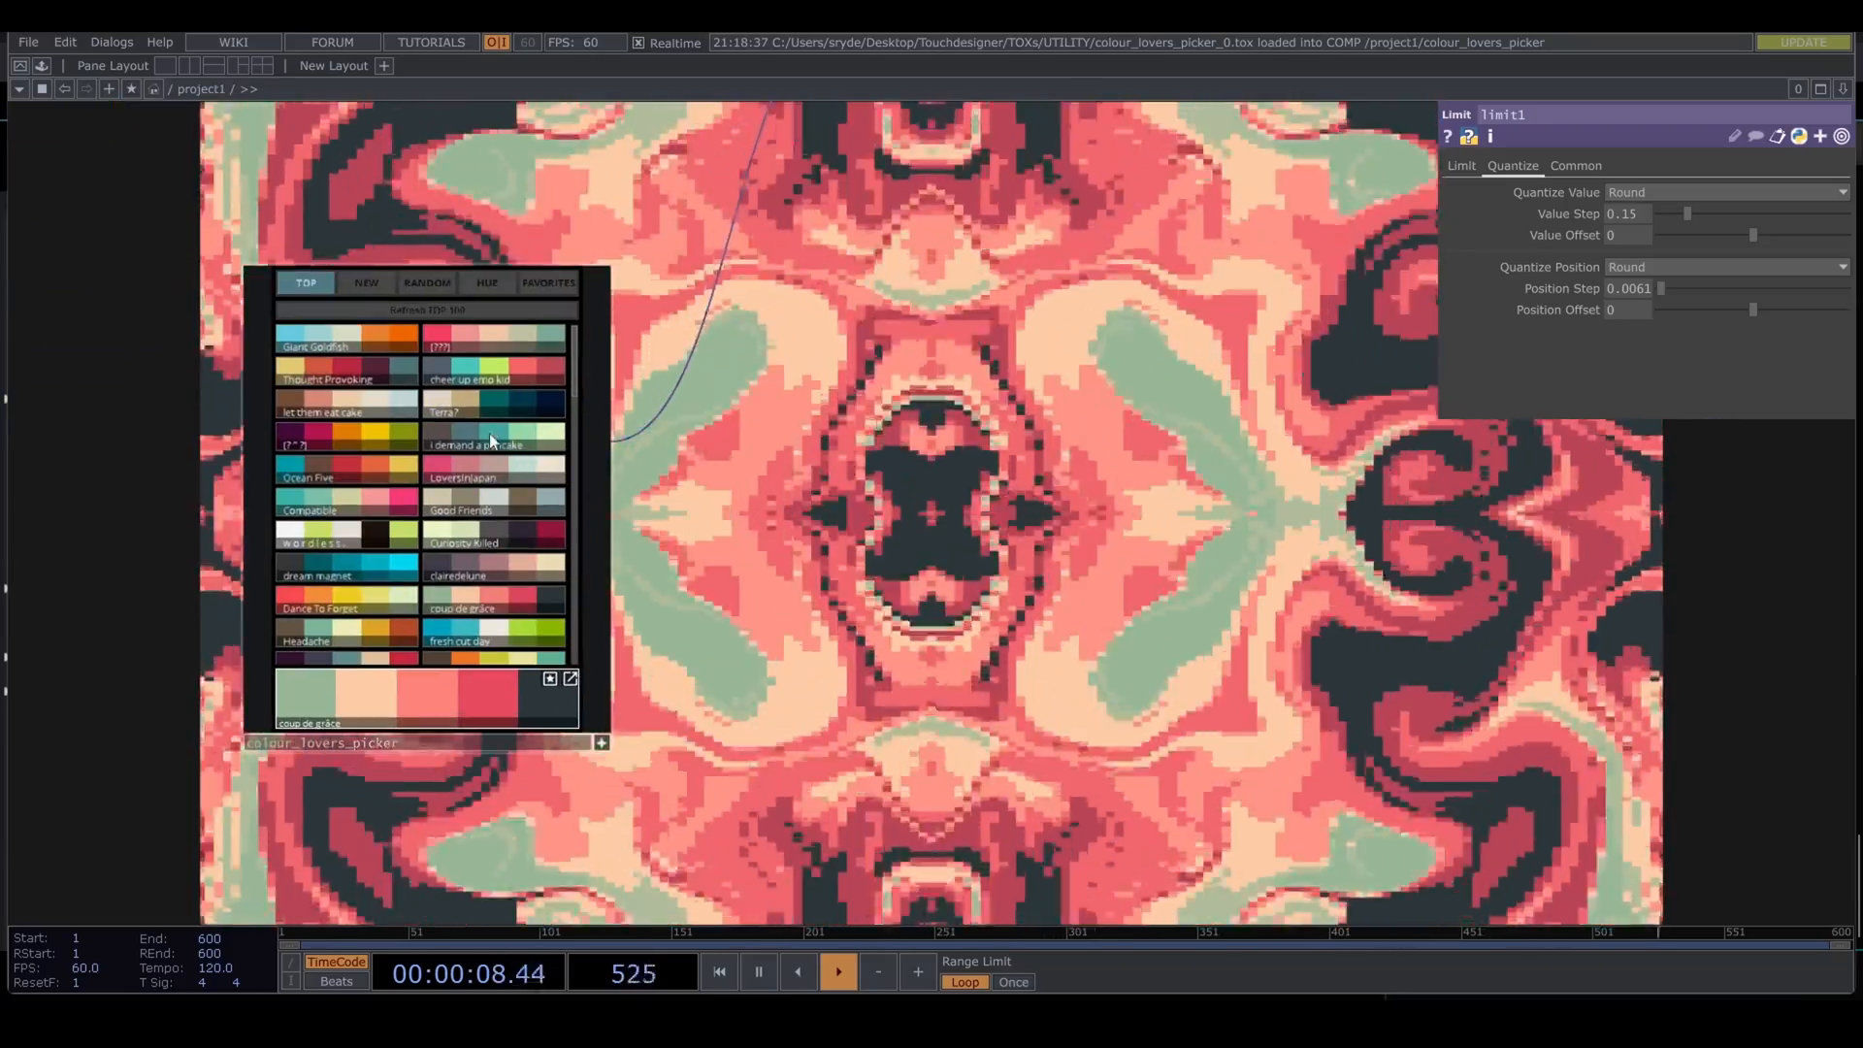
click(491, 437)
Step: Insert a Lens Distort TOP on the wire between lookup1 and null1
scroll(961, 436, down, 5)
drag(961, 436, 440, 530)
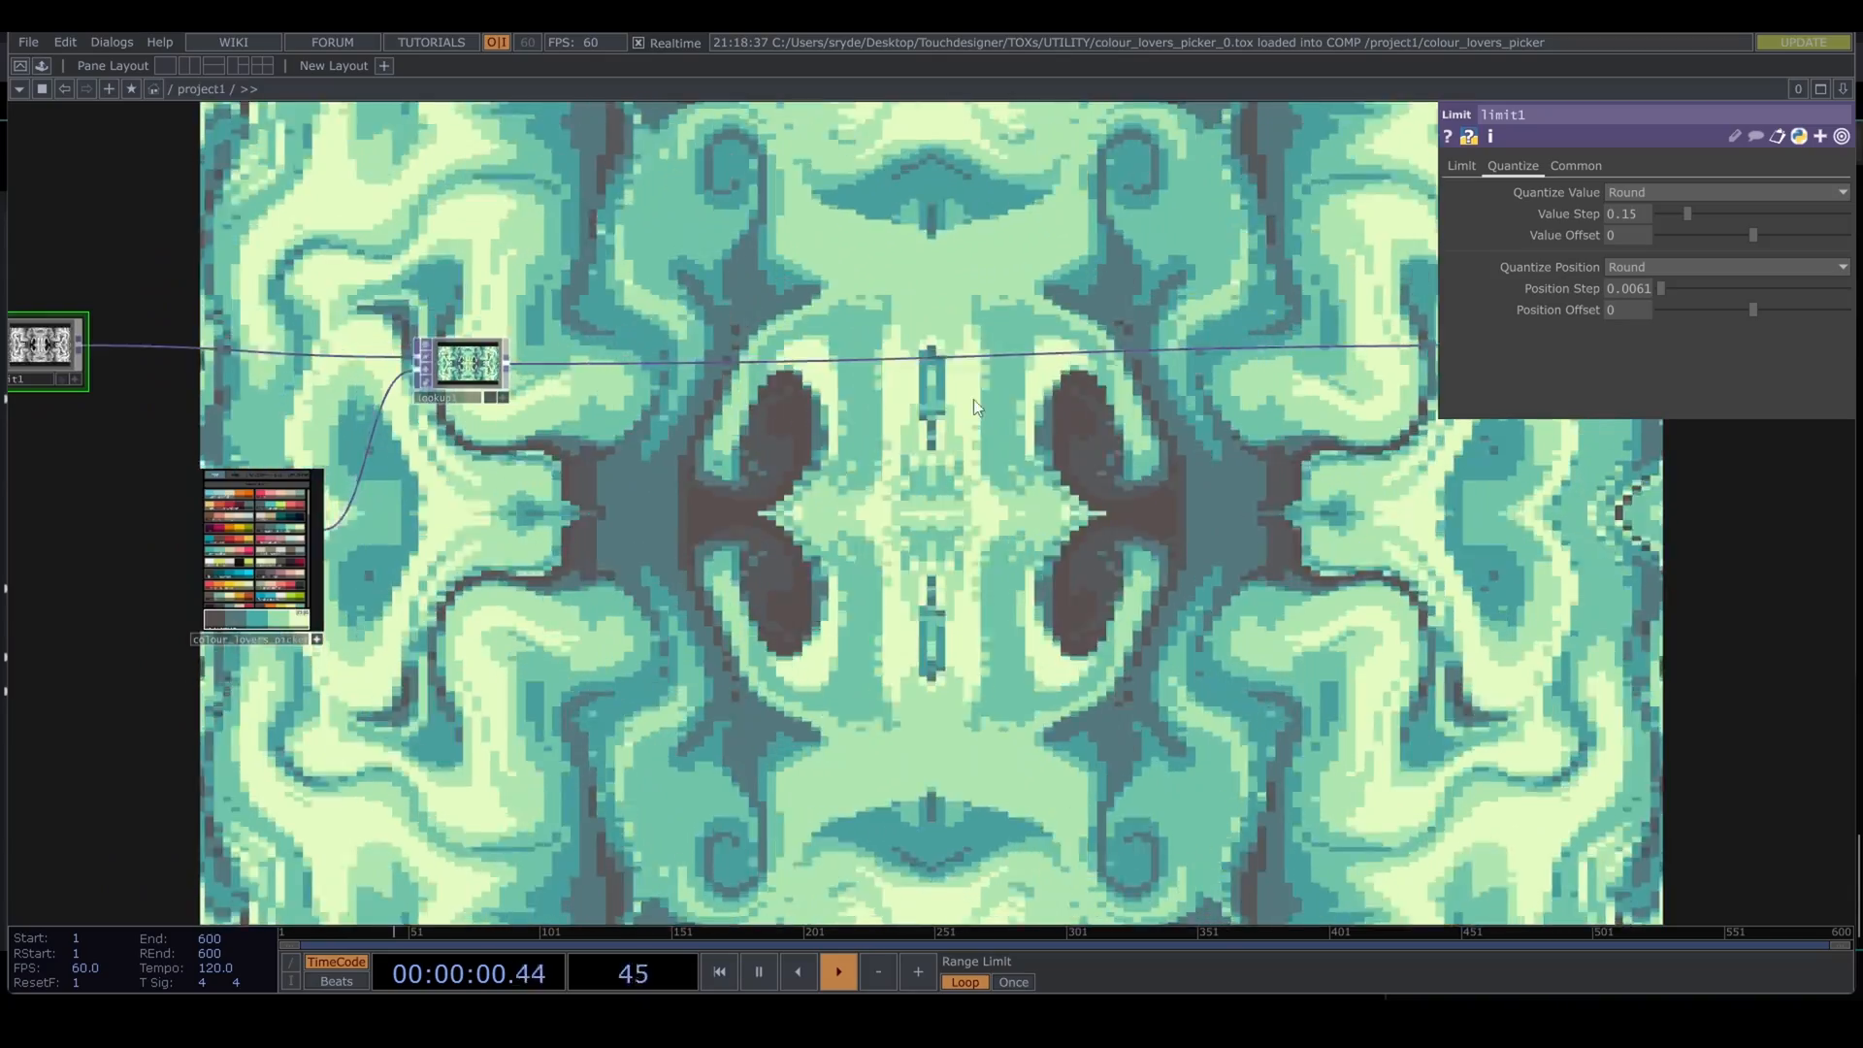
scroll(922, 398, down, 4)
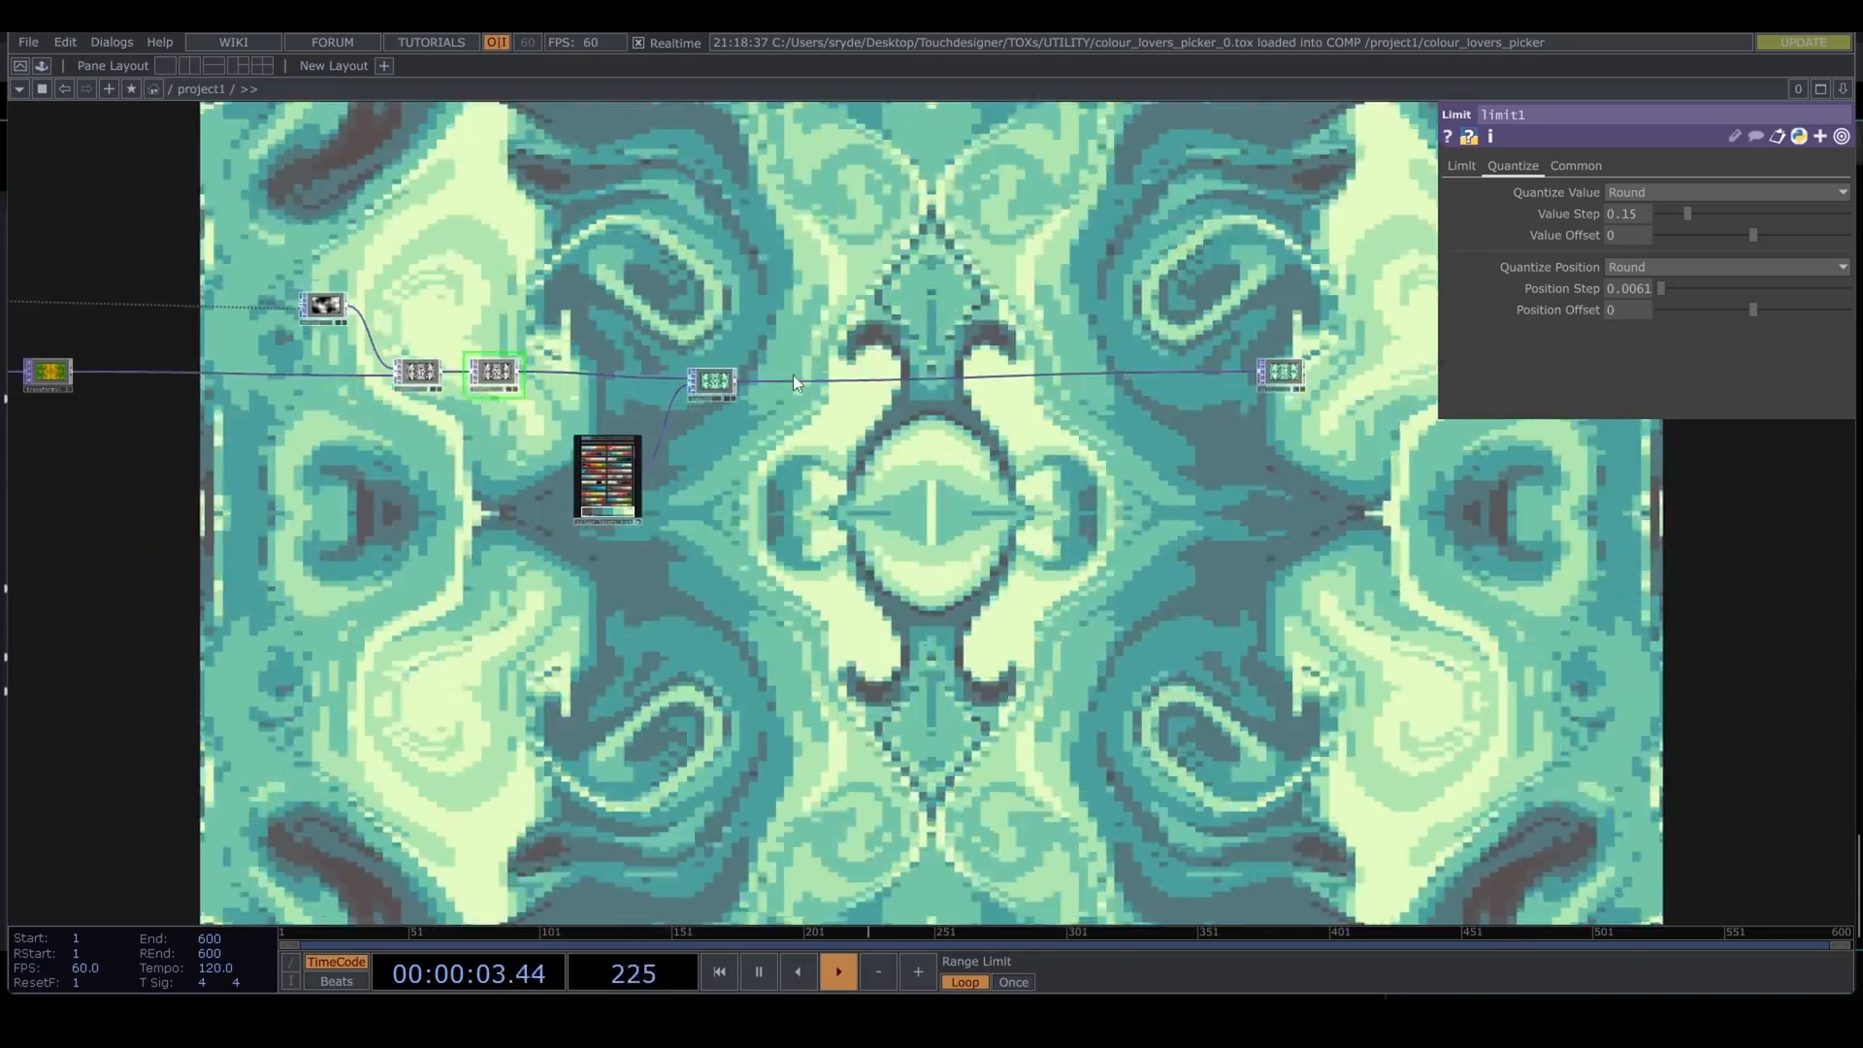
scroll(794, 374, up, 5)
drag(806, 470, 572, 483)
drag(939, 504, 706, 527)
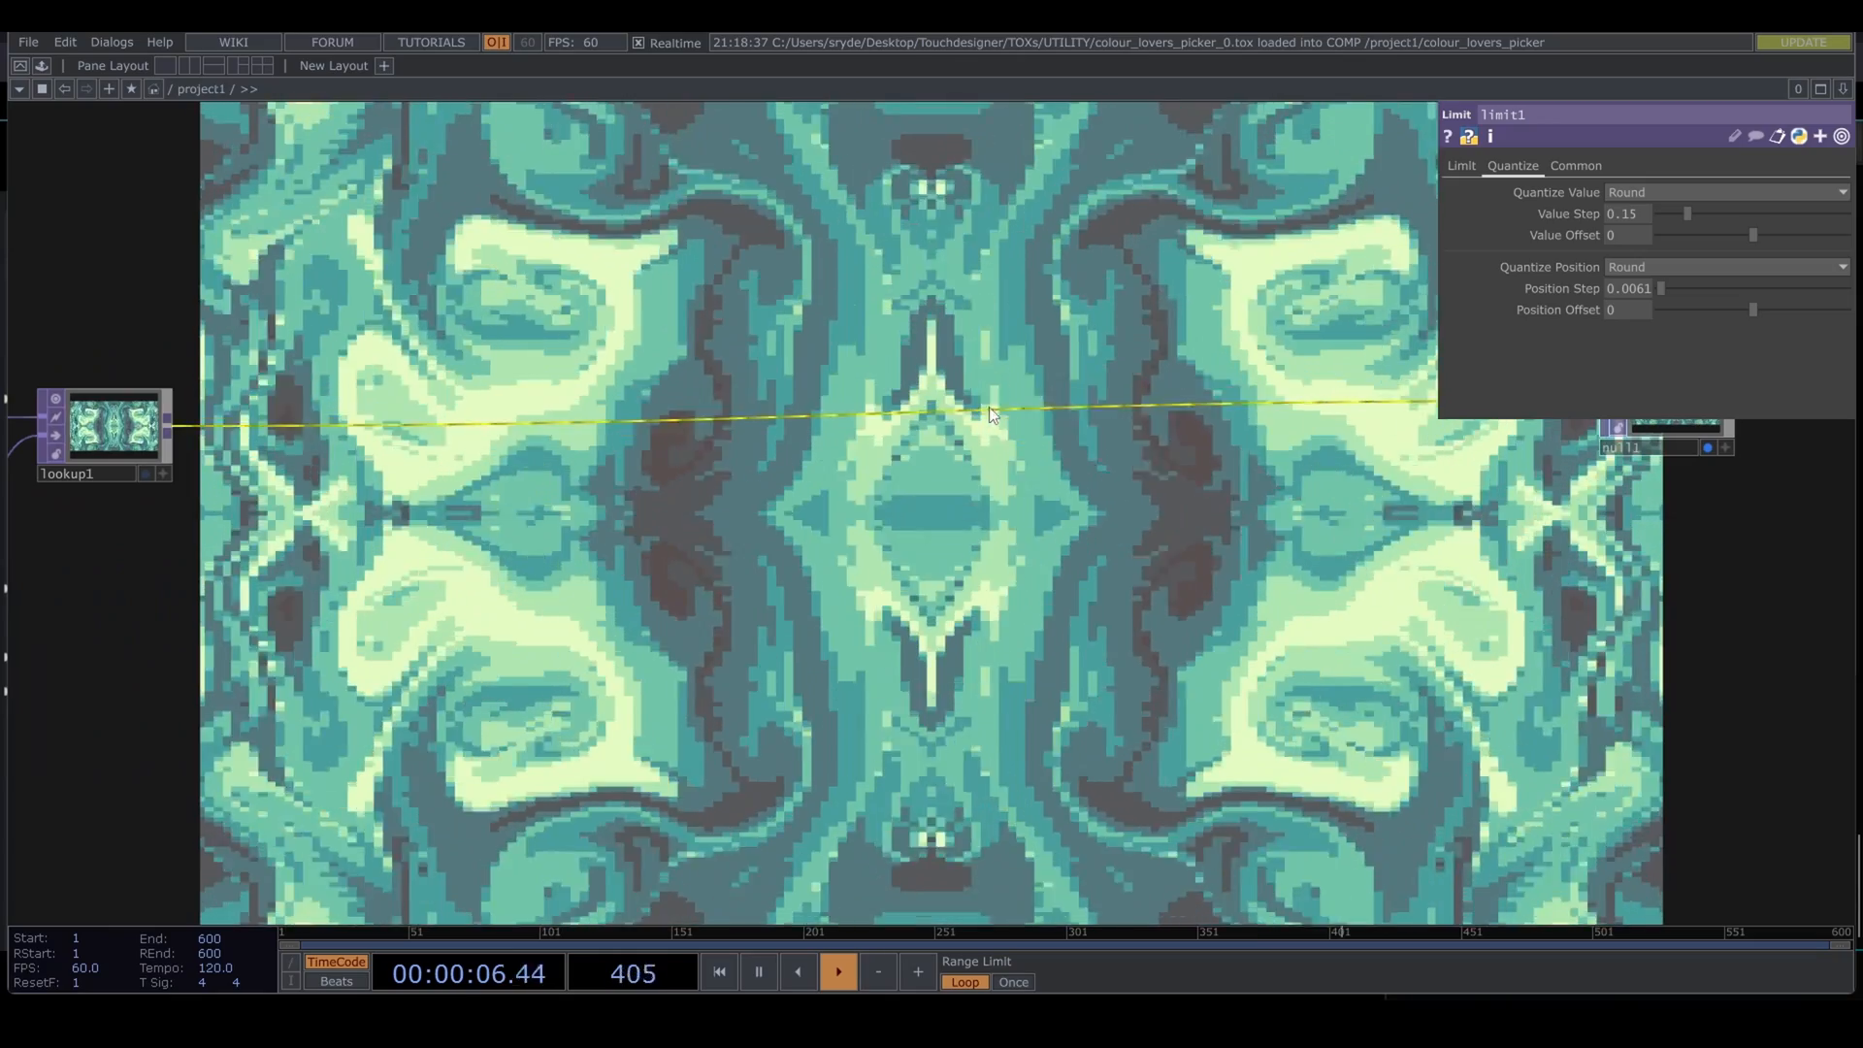
right_click(994, 378)
click(1062, 386)
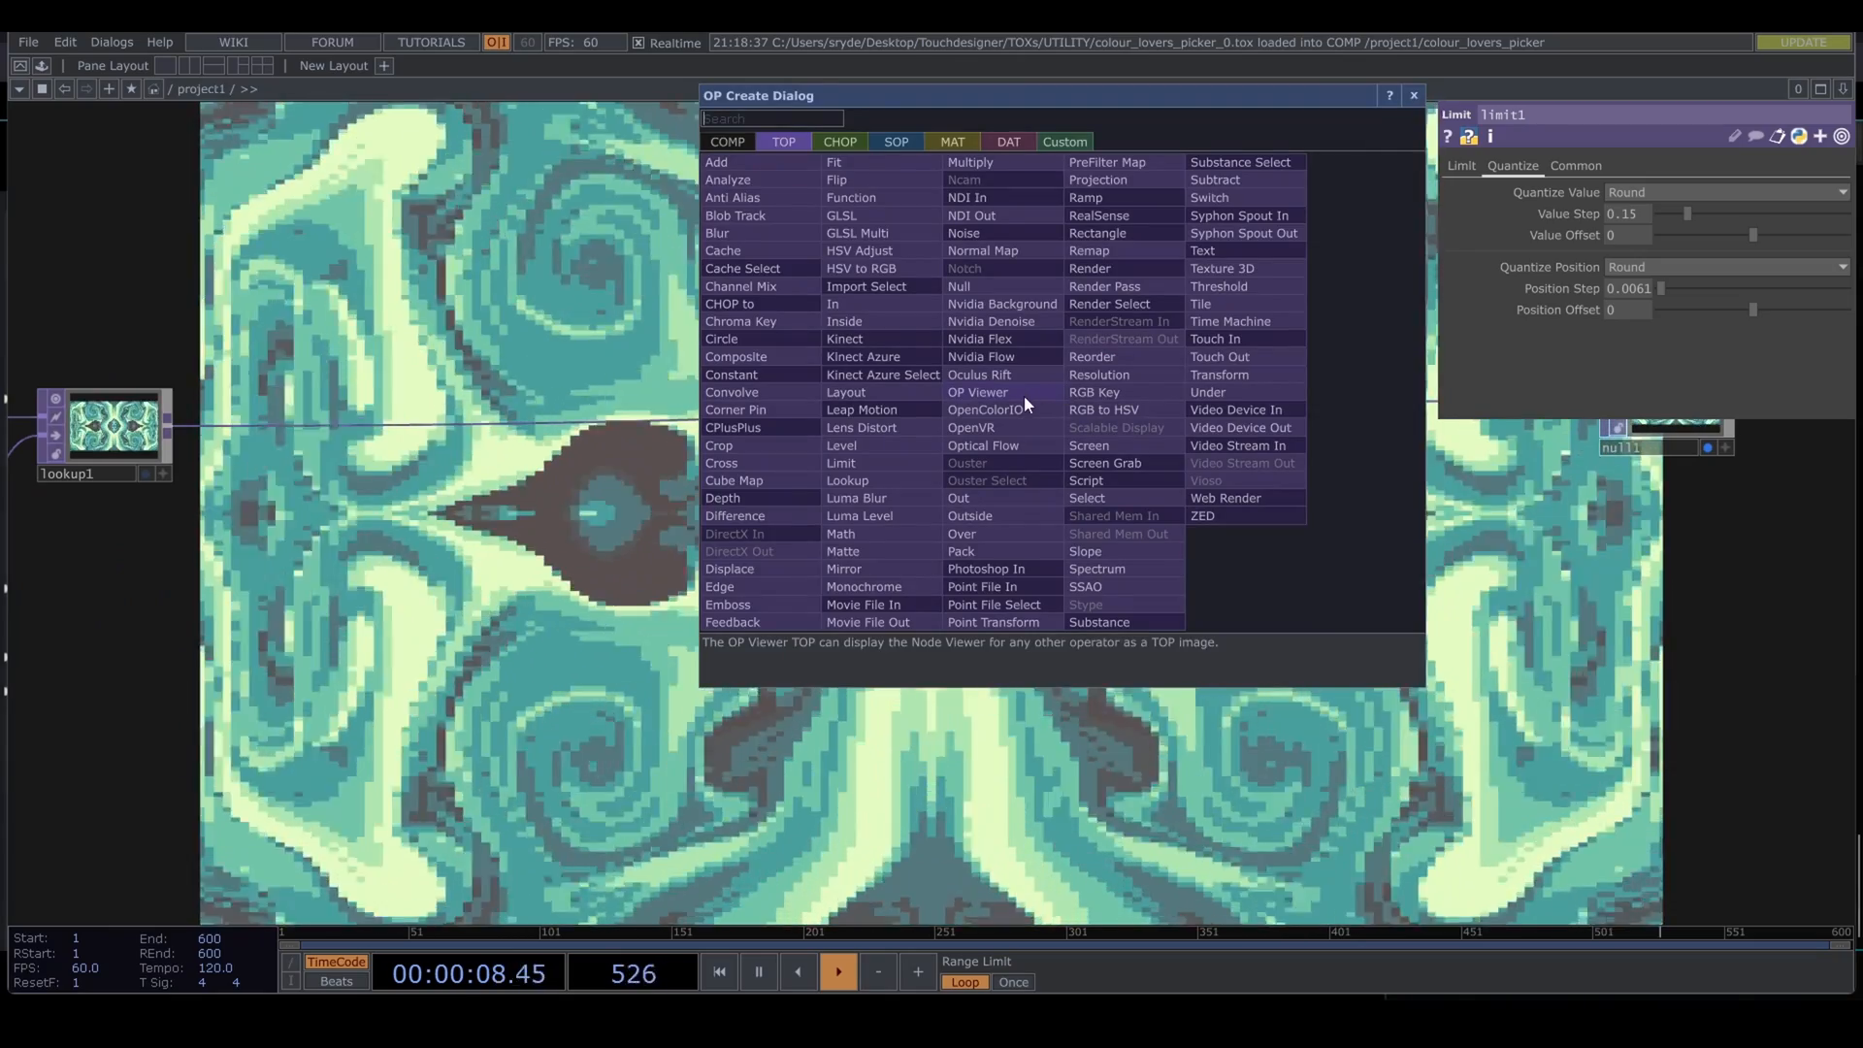
text(lens)
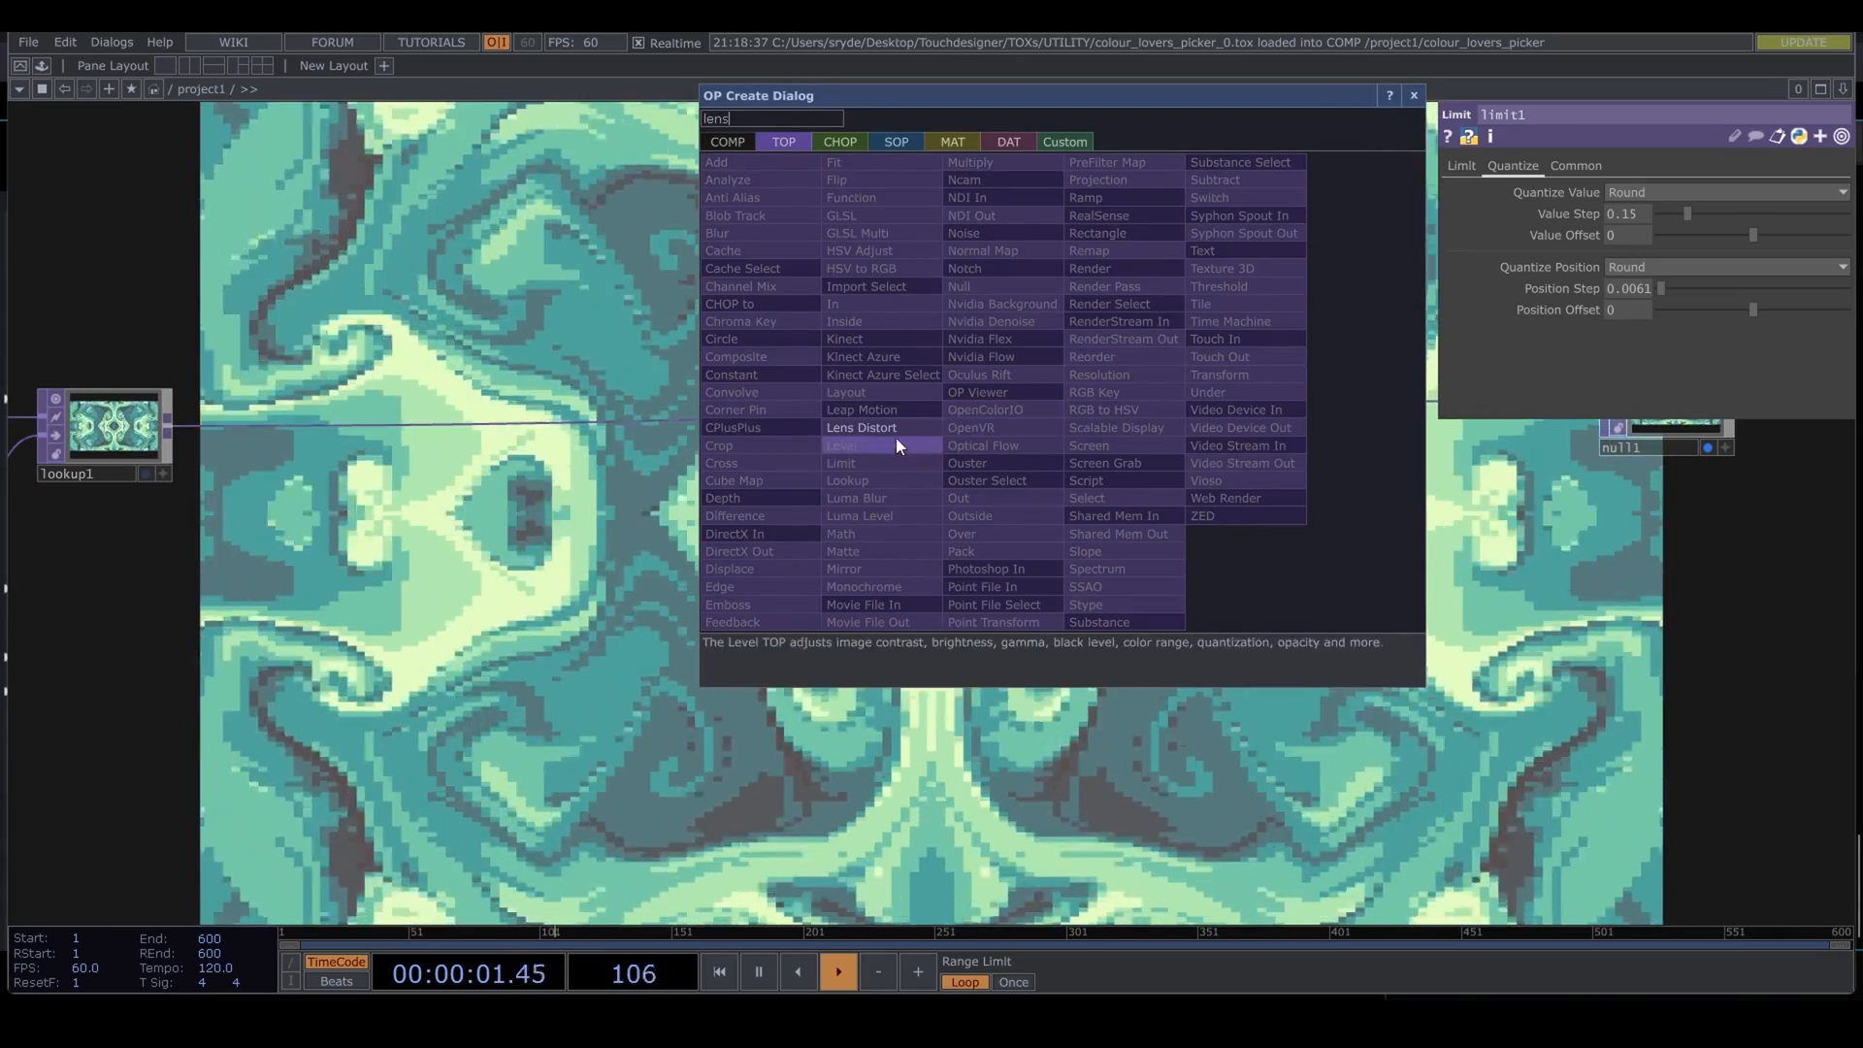
click(895, 441)
click(1087, 437)
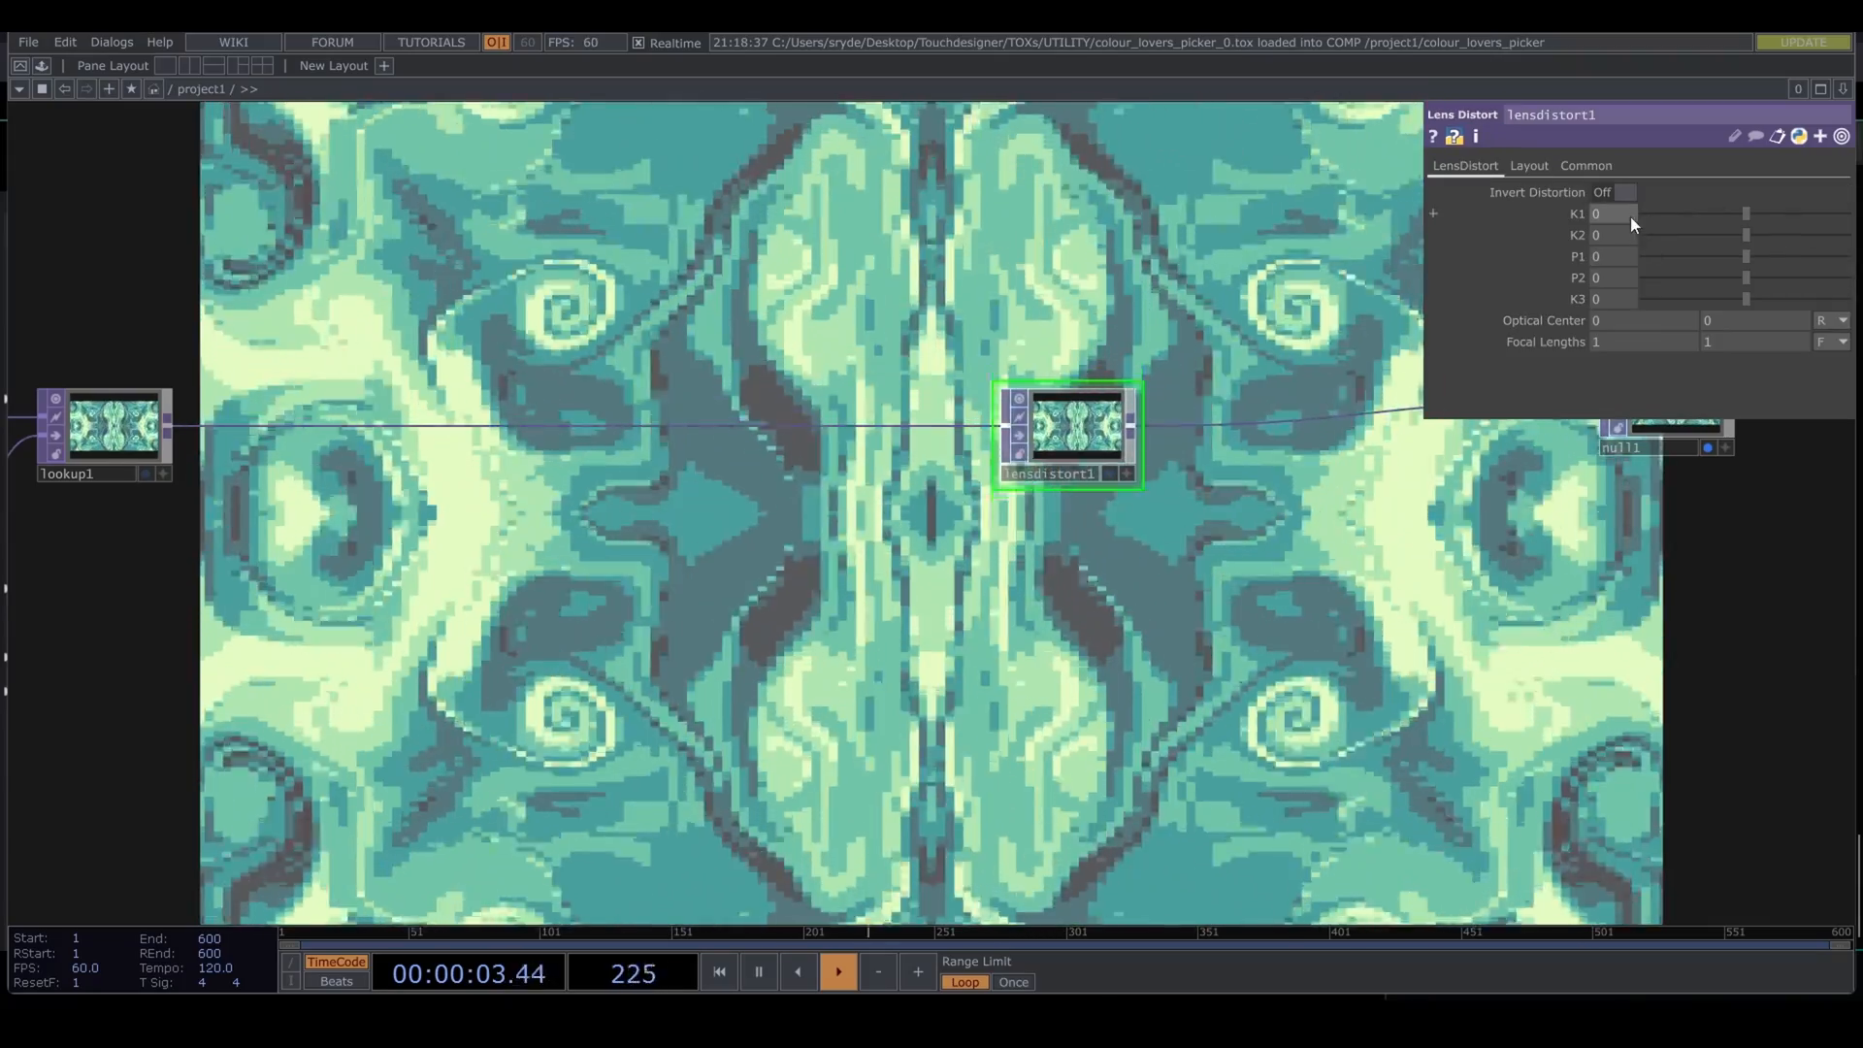
Step: Set lensdistort1's K1 and K2 to 0.1 and its Cropping to Region of Interest
mouse_move(1628, 214)
middle_down()
mouse_move(1636, 190)
mouse_move(1626, 231)
mouse_move(1636, 212)
middle_up()
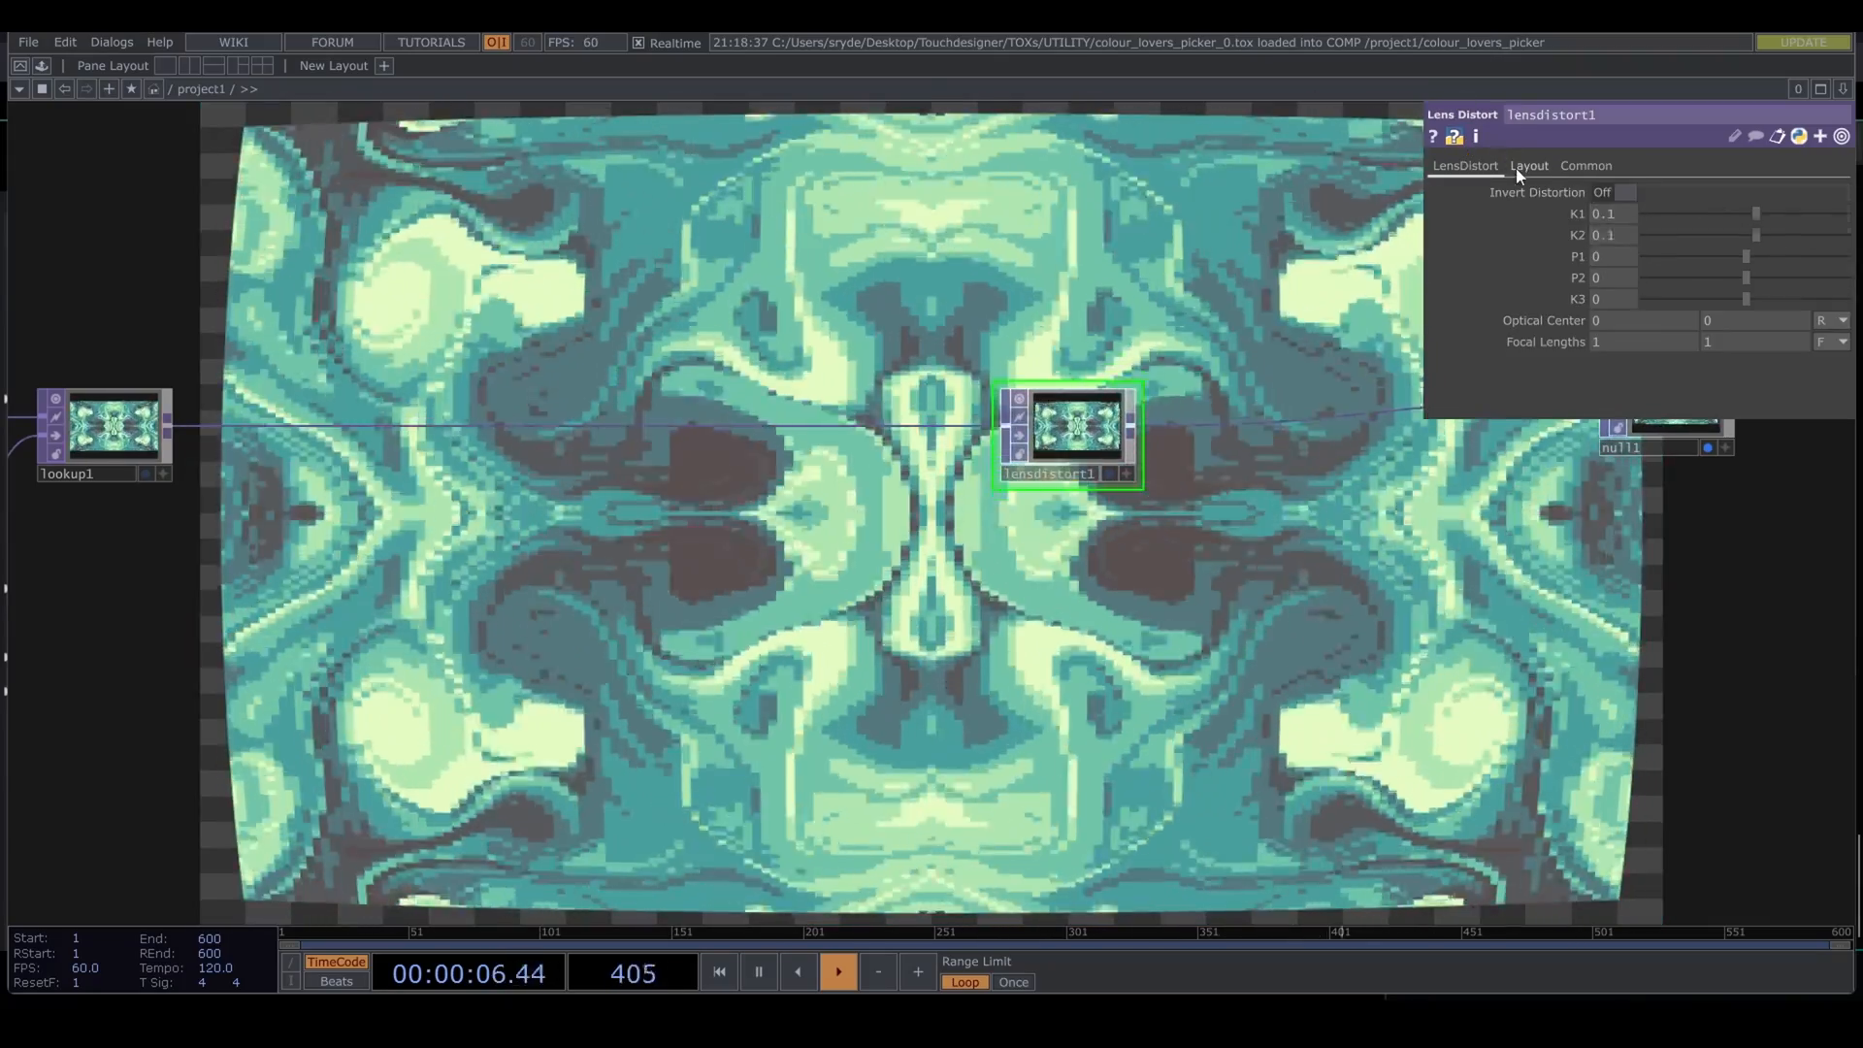
click(1519, 166)
click(1651, 381)
click(1646, 424)
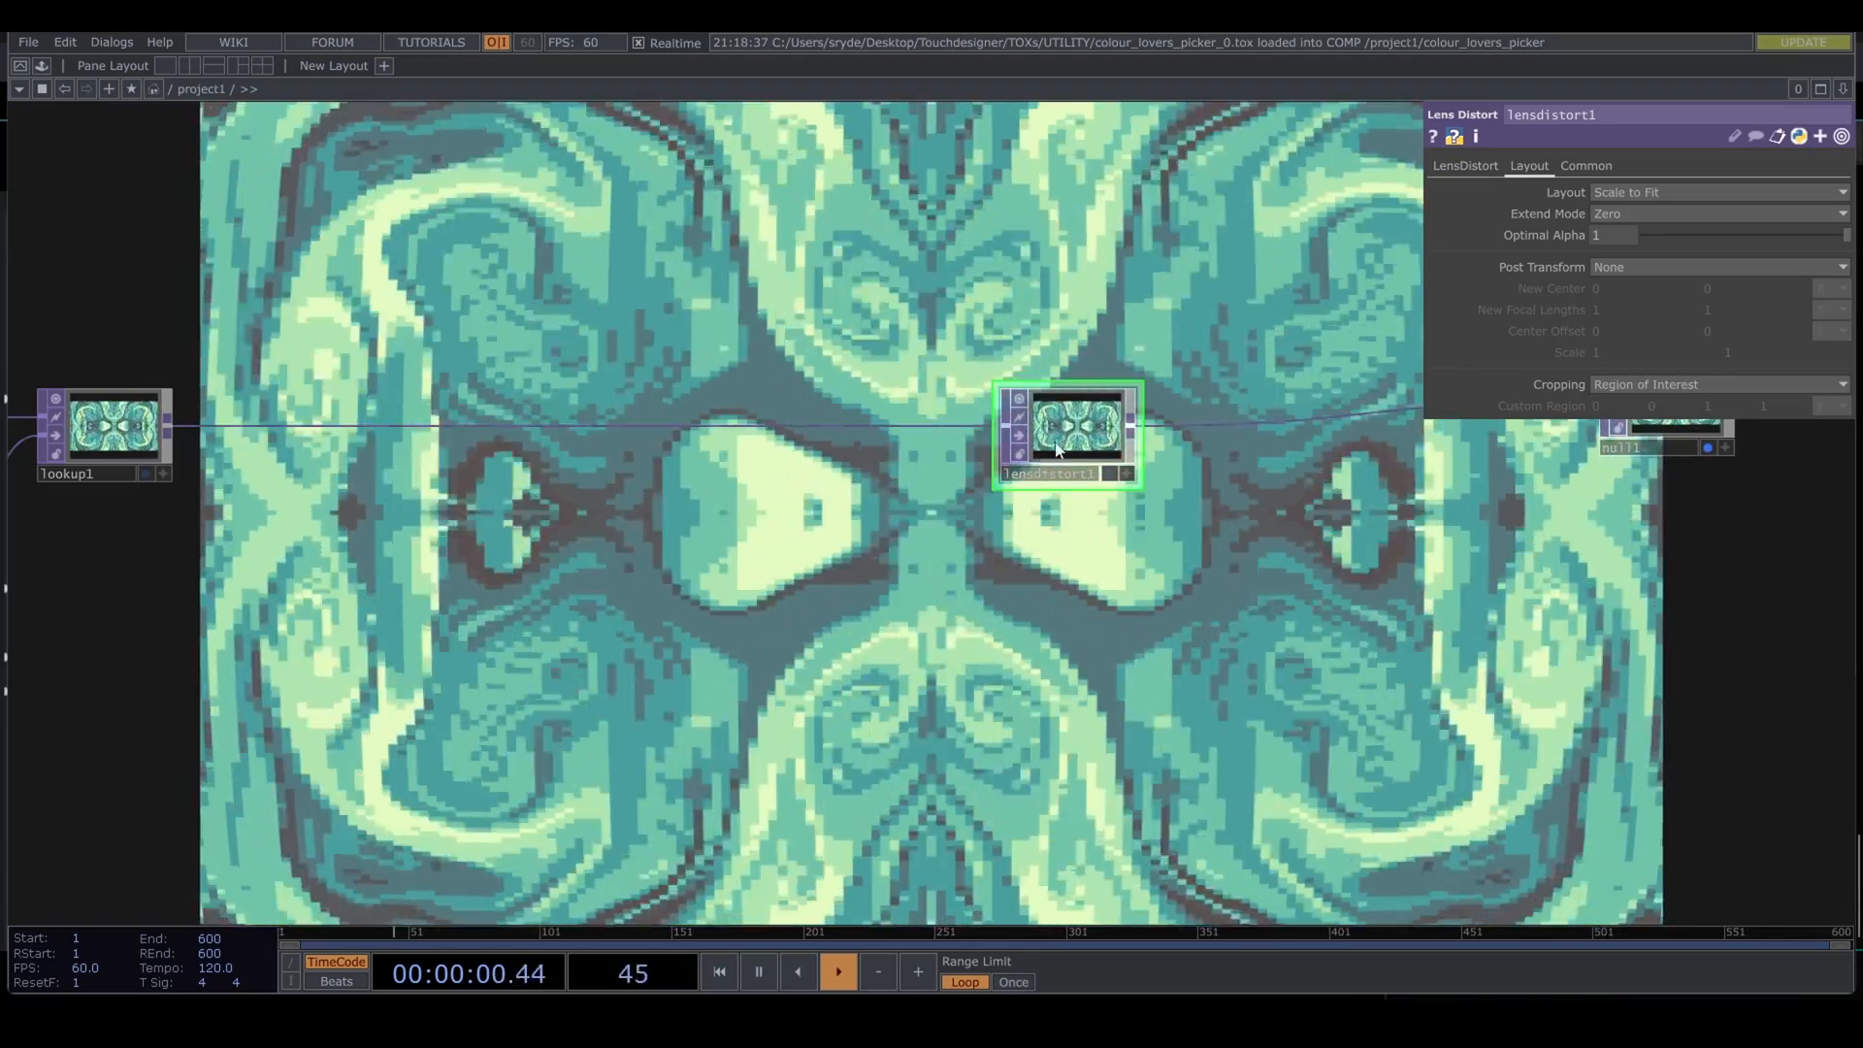
Step: Move lensdistort1 closer to null1 and insert a Luma Blur TOP between lookup1 and lensdistort1
drag(1068, 427, 1353, 427)
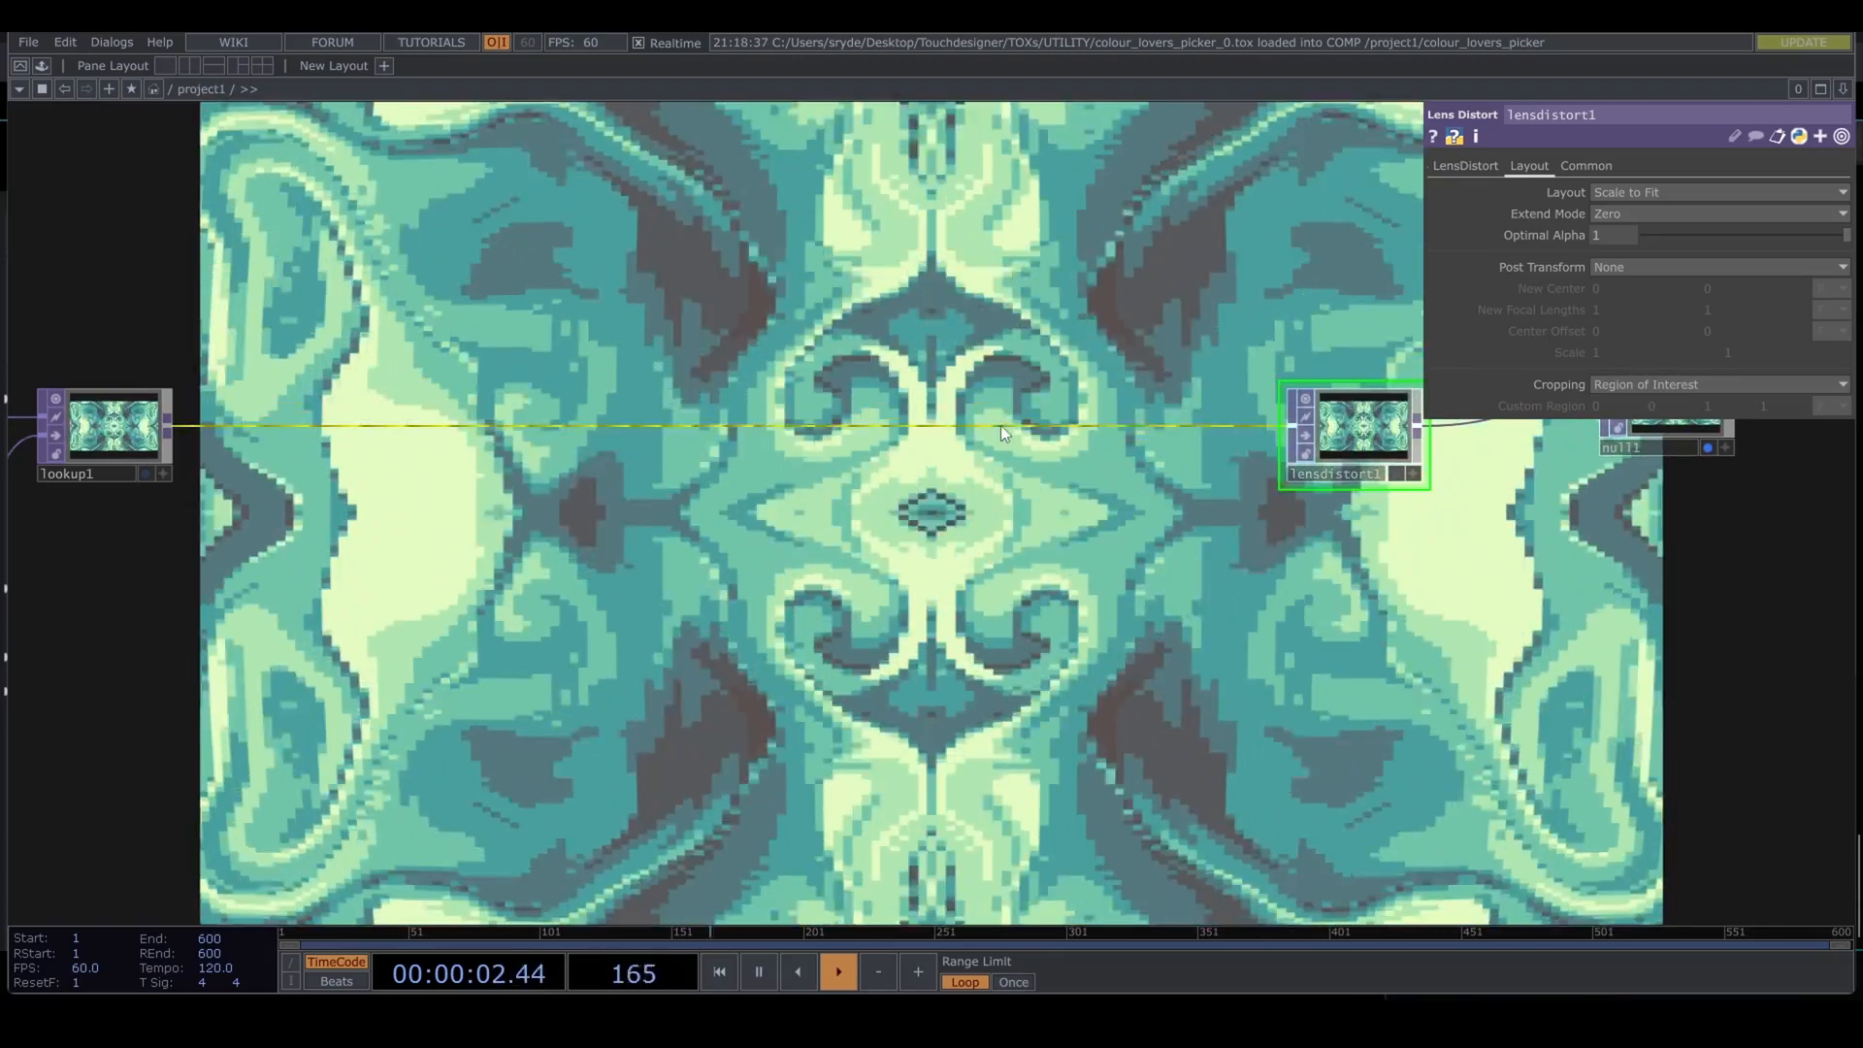
right_click(1001, 424)
click(1071, 402)
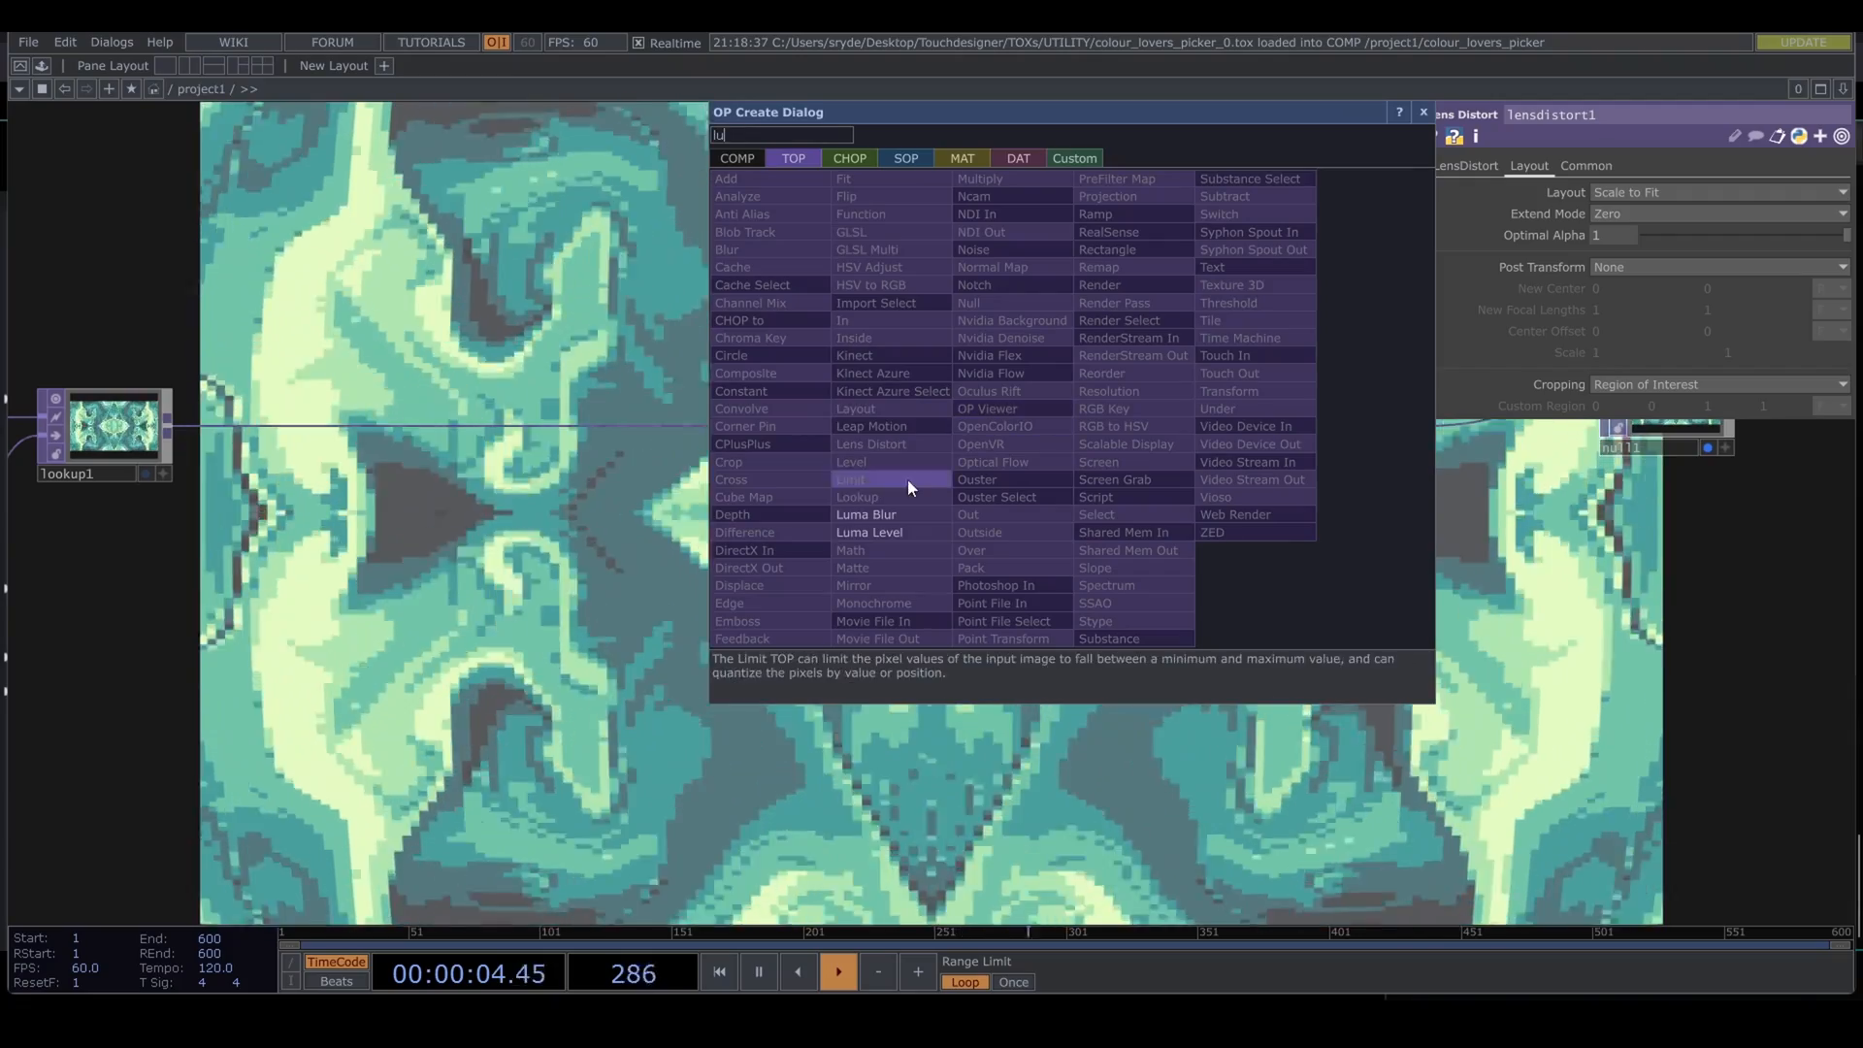
click(913, 512)
click(1067, 427)
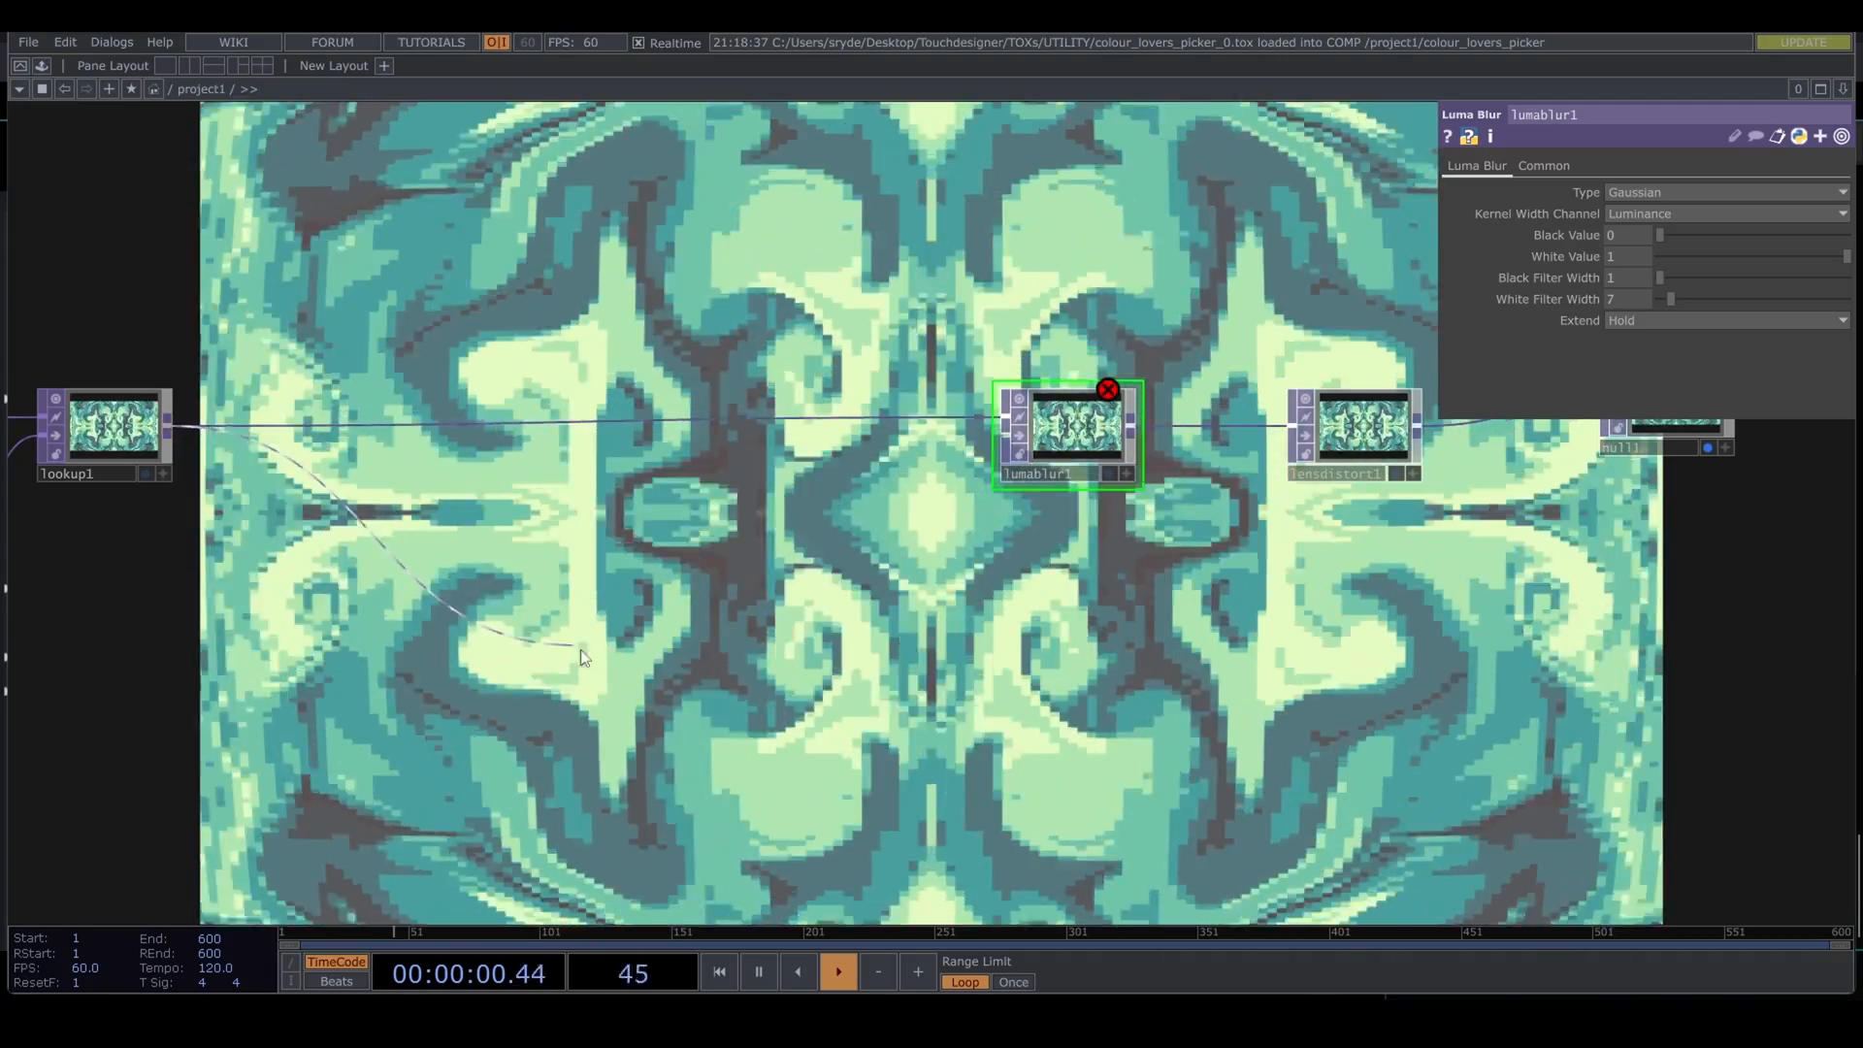
Step: Branch a Ramp TOP off lookup1's output and place it below the wire to lumablur1
right_click(175, 421)
text(ra)
click(611, 468)
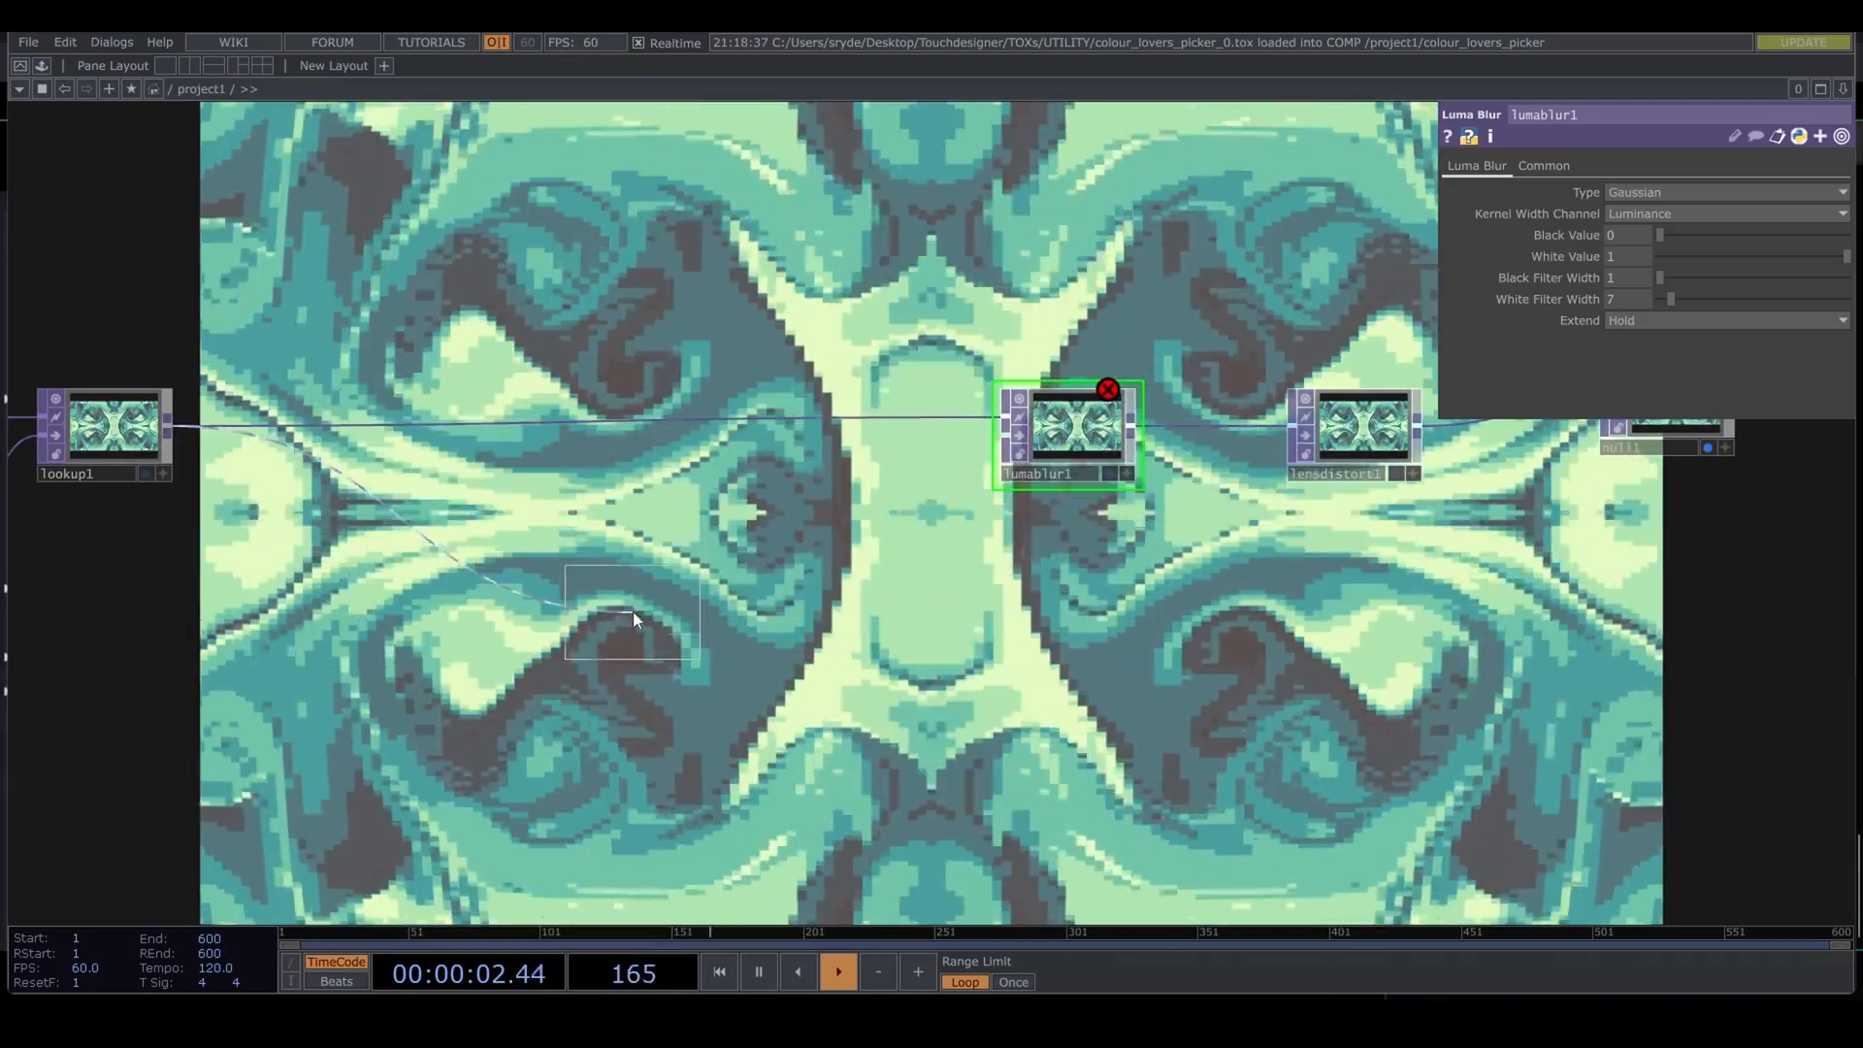
click(630, 611)
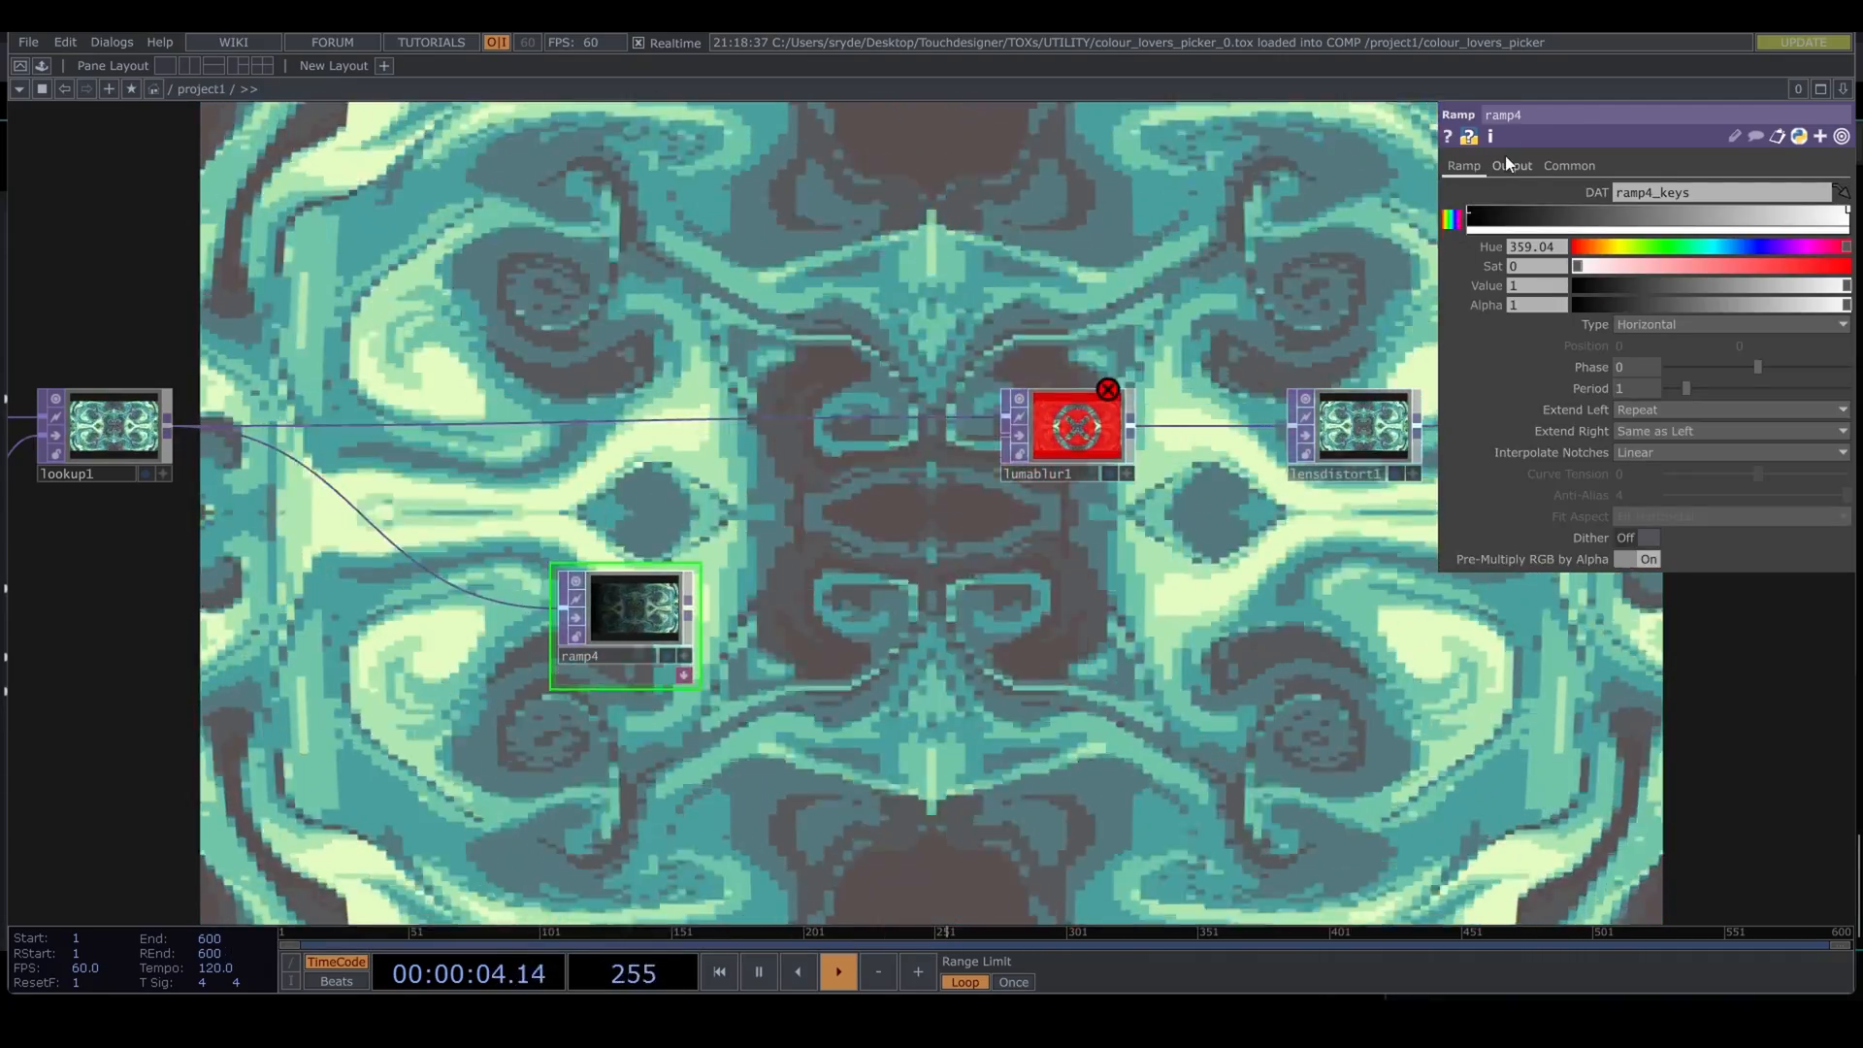
Step: Set ramp4's Combine with Input to Set Resolution Only and centre its black key for a white-black-white gradient
click(1510, 165)
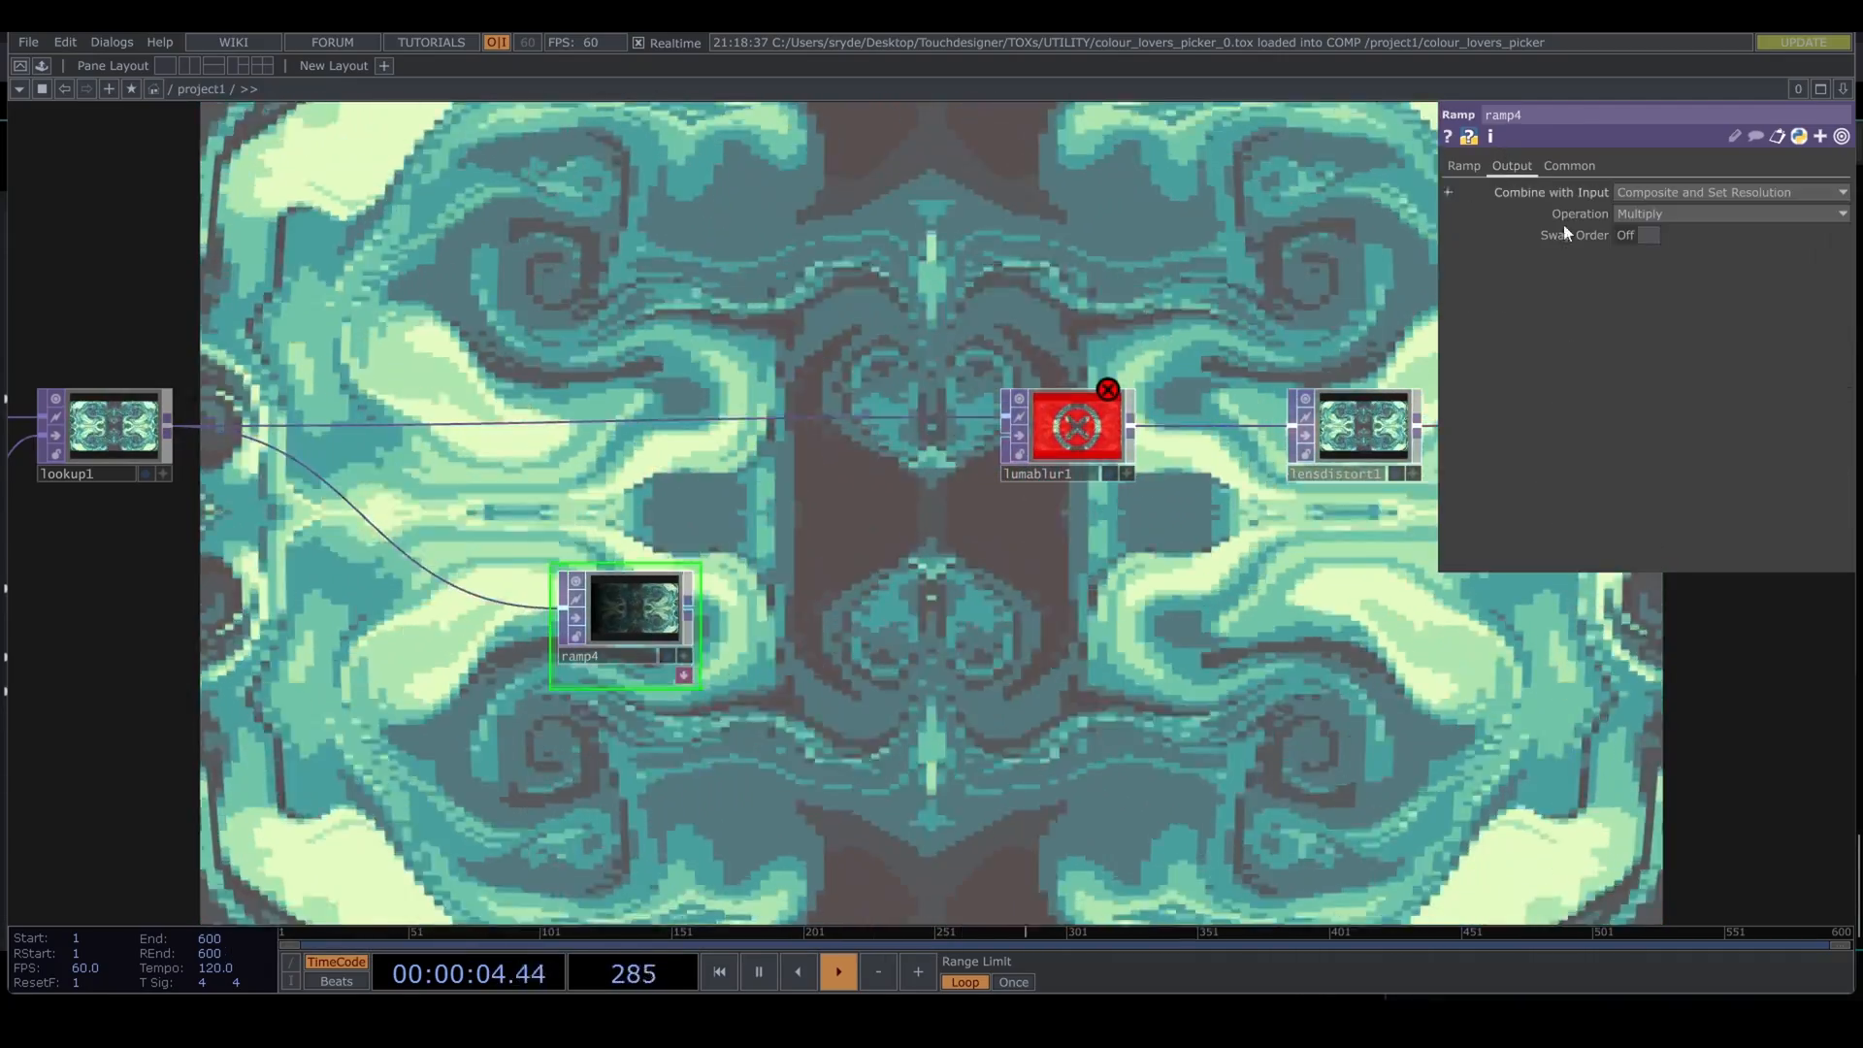
click(1622, 210)
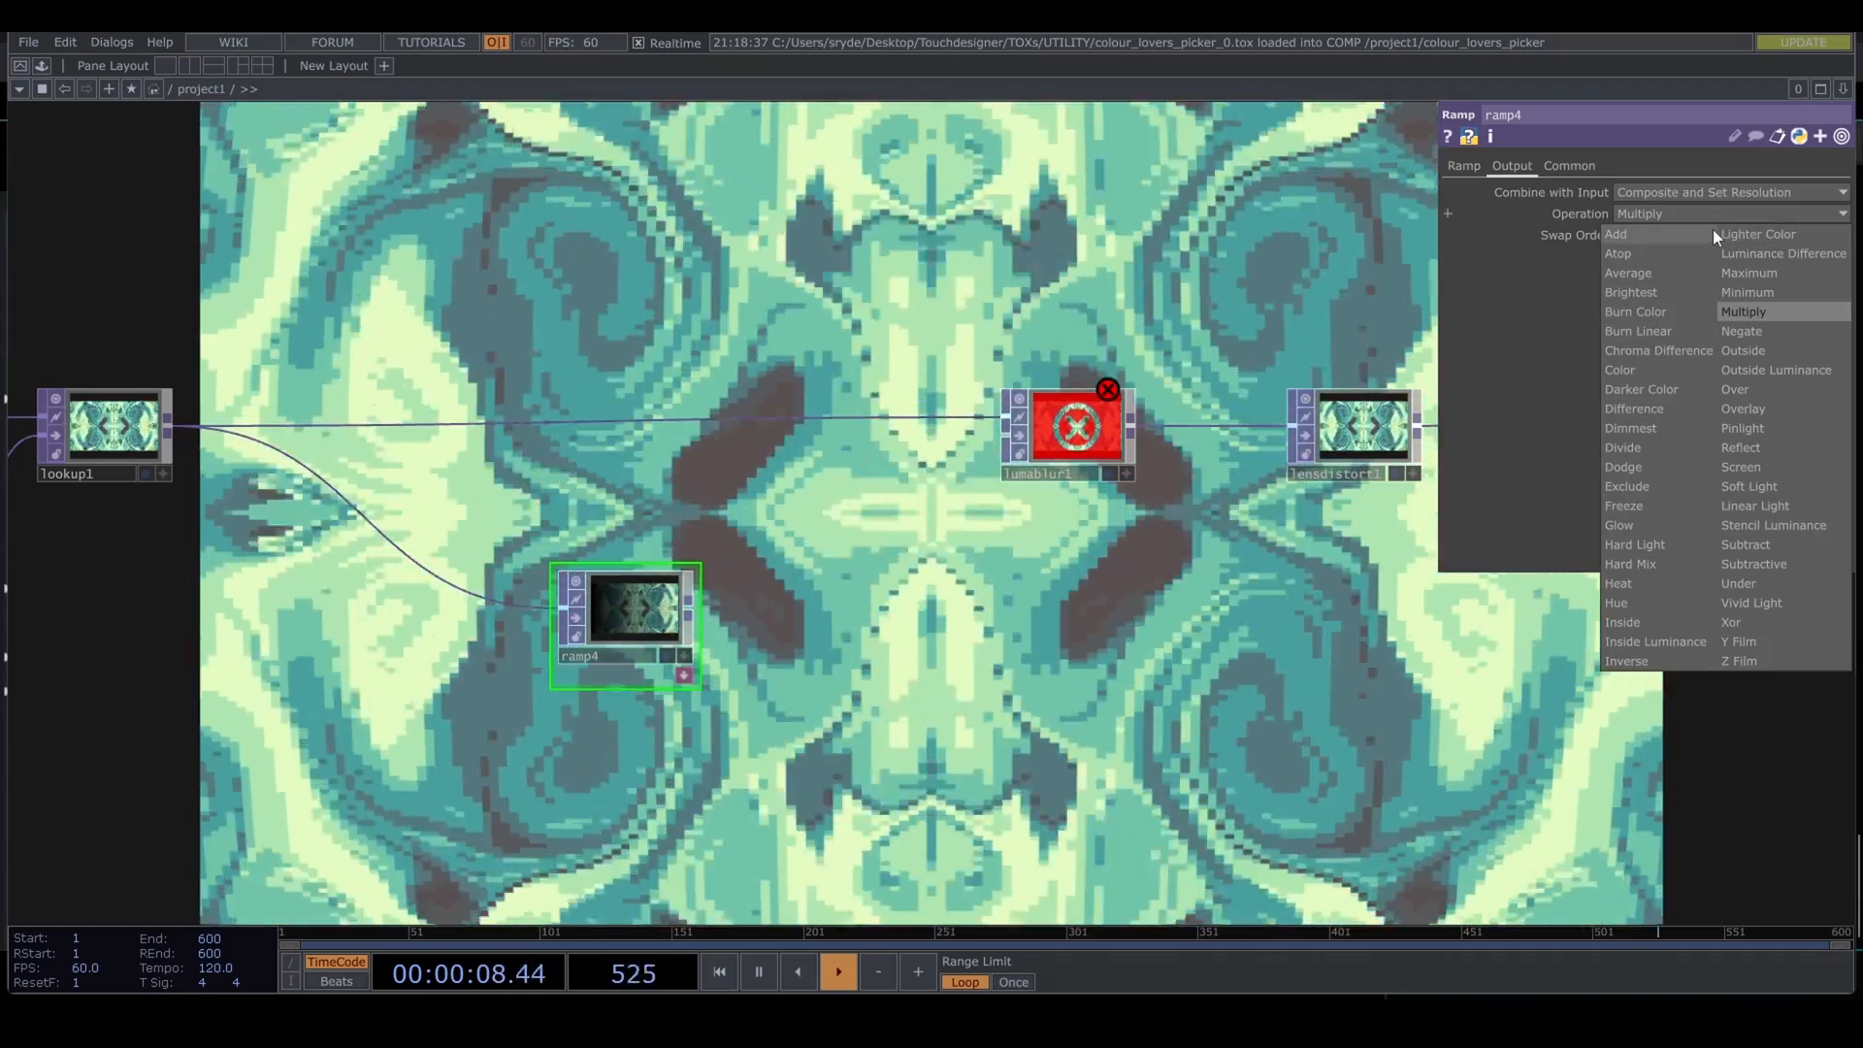
click(1663, 188)
click(1688, 211)
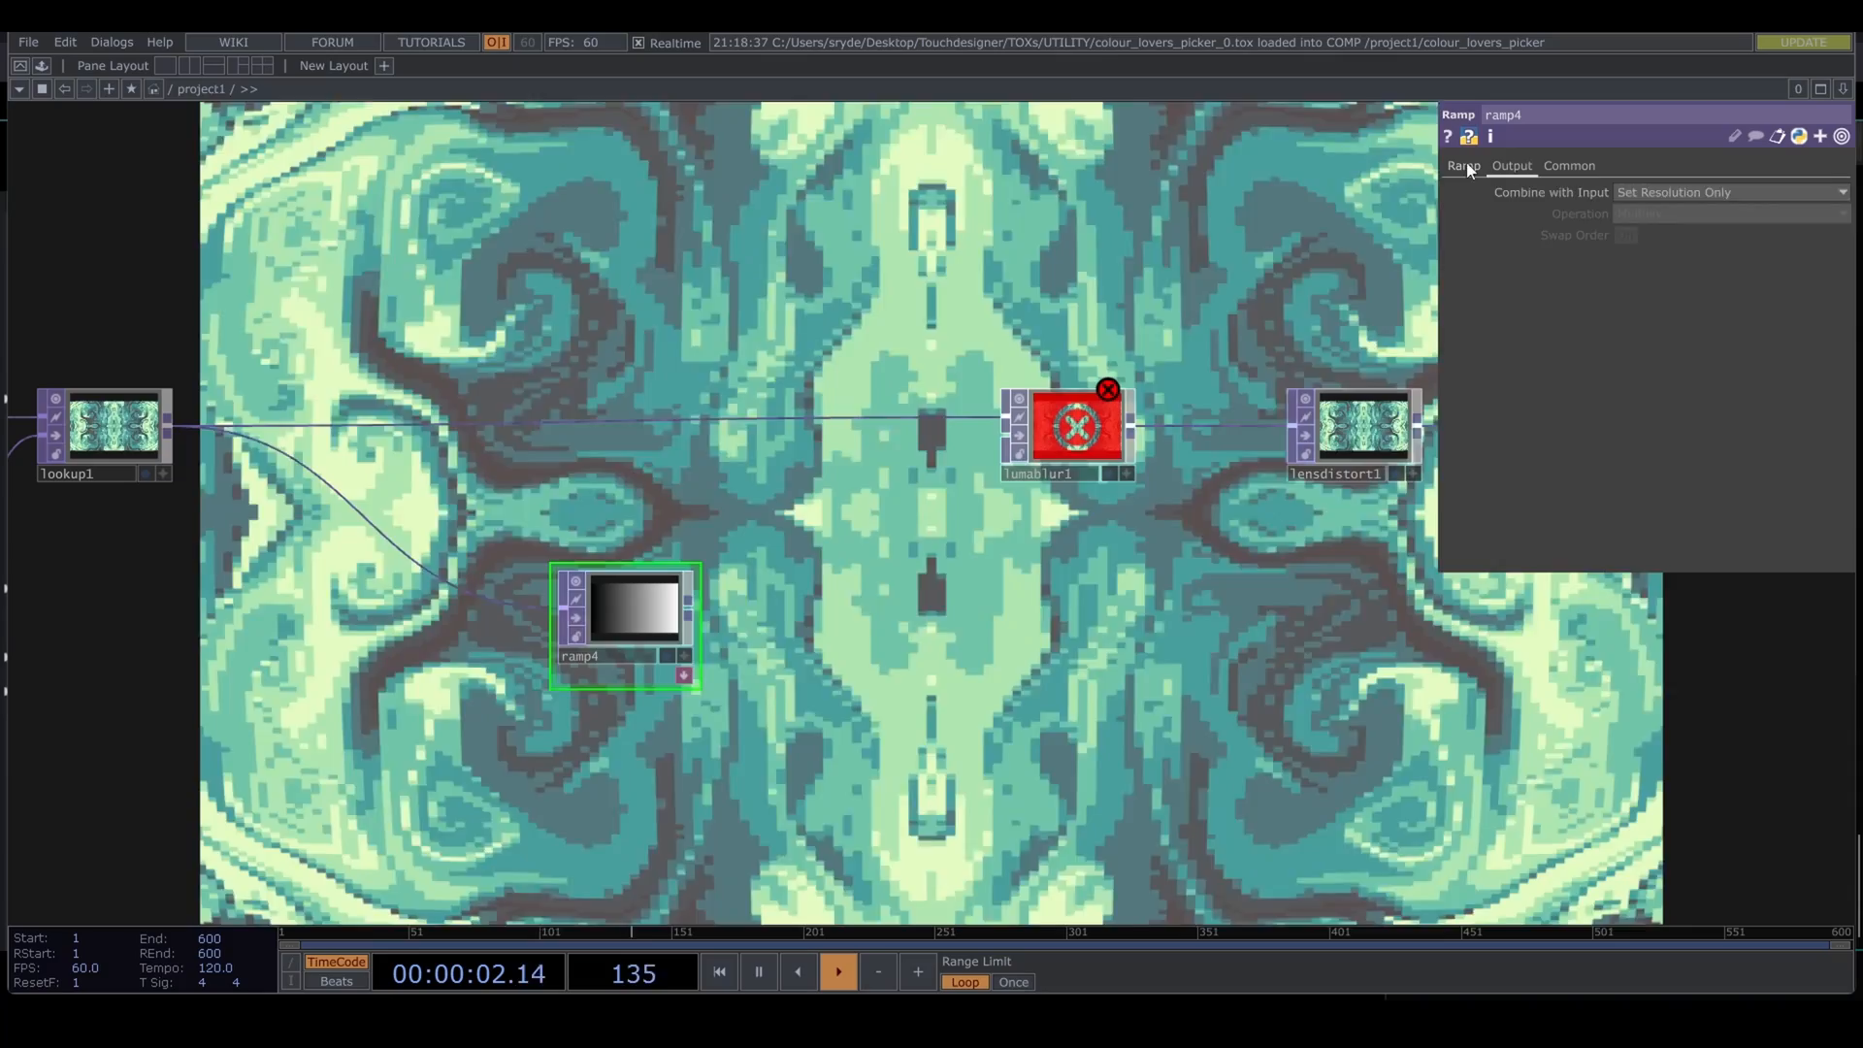
click(1463, 166)
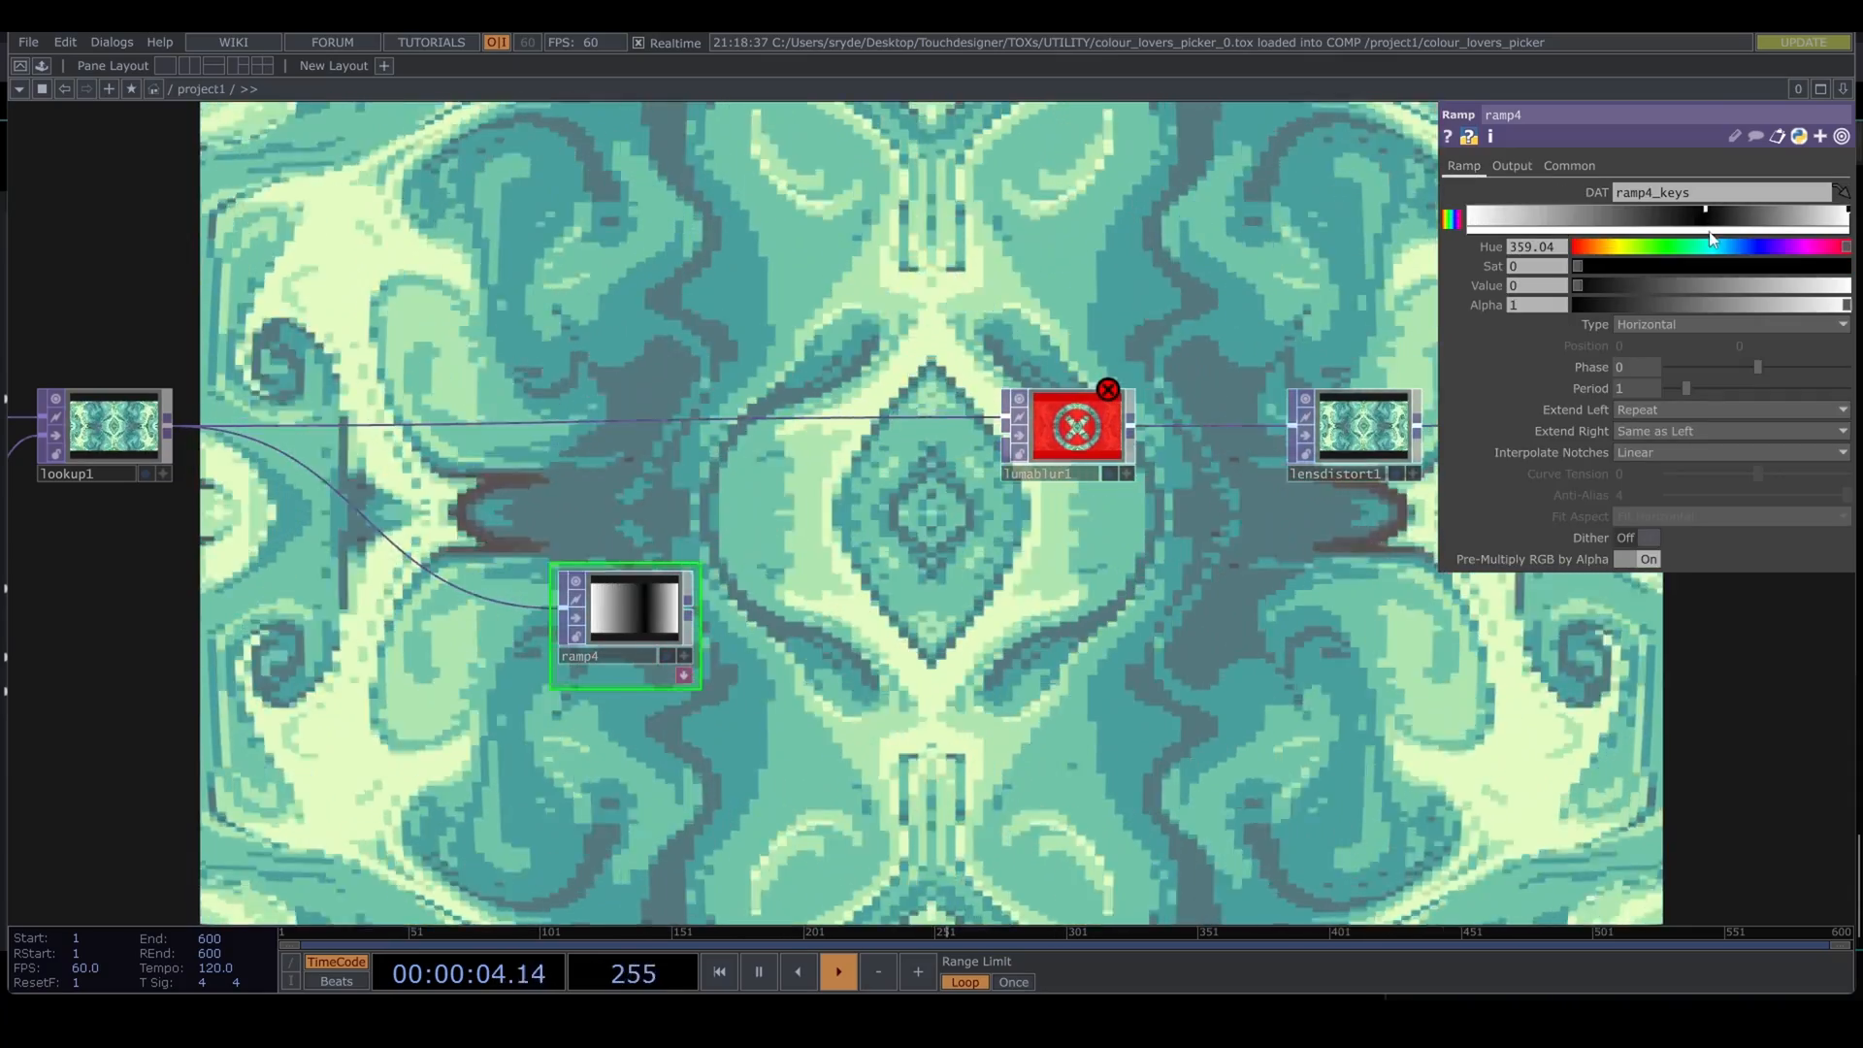
drag(1705, 211, 1672, 211)
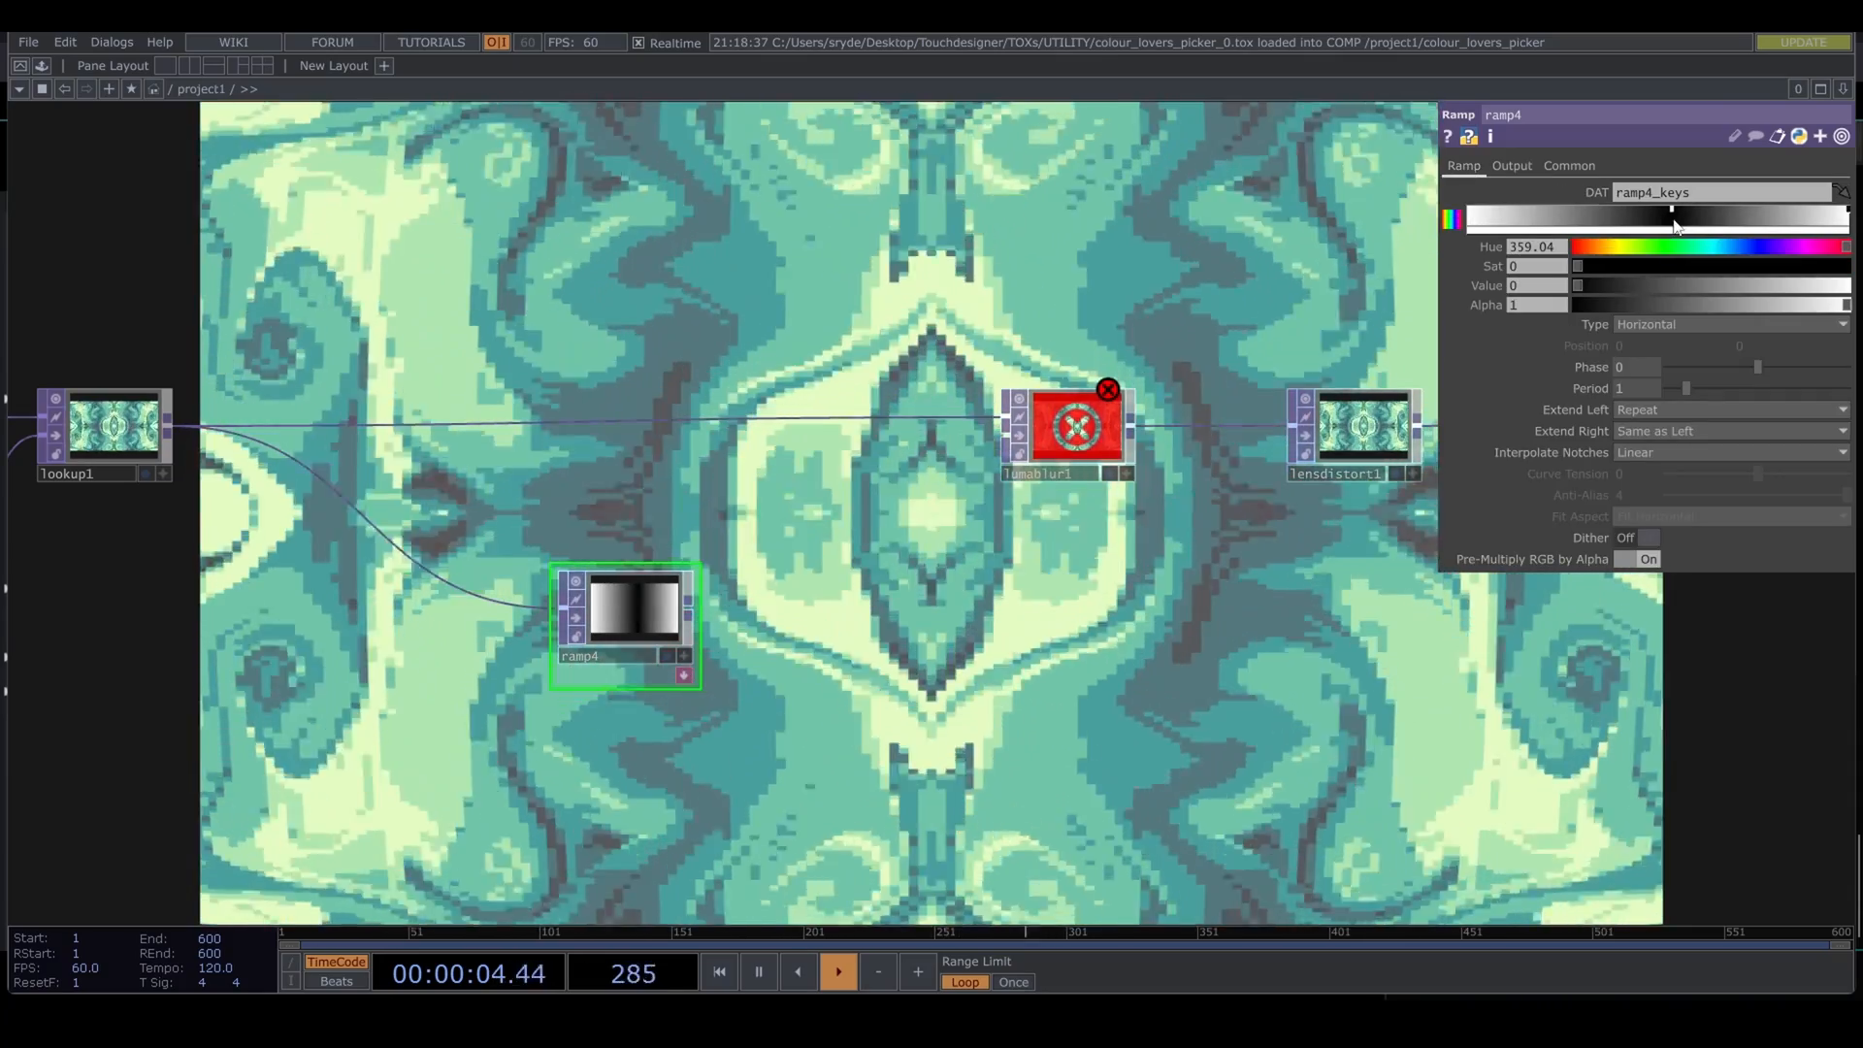
Step: Connect ramp4 to lumablur1's second input and set lumablur1's White Filter Width to 15
drag(689, 609, 1075, 439)
click(1074, 434)
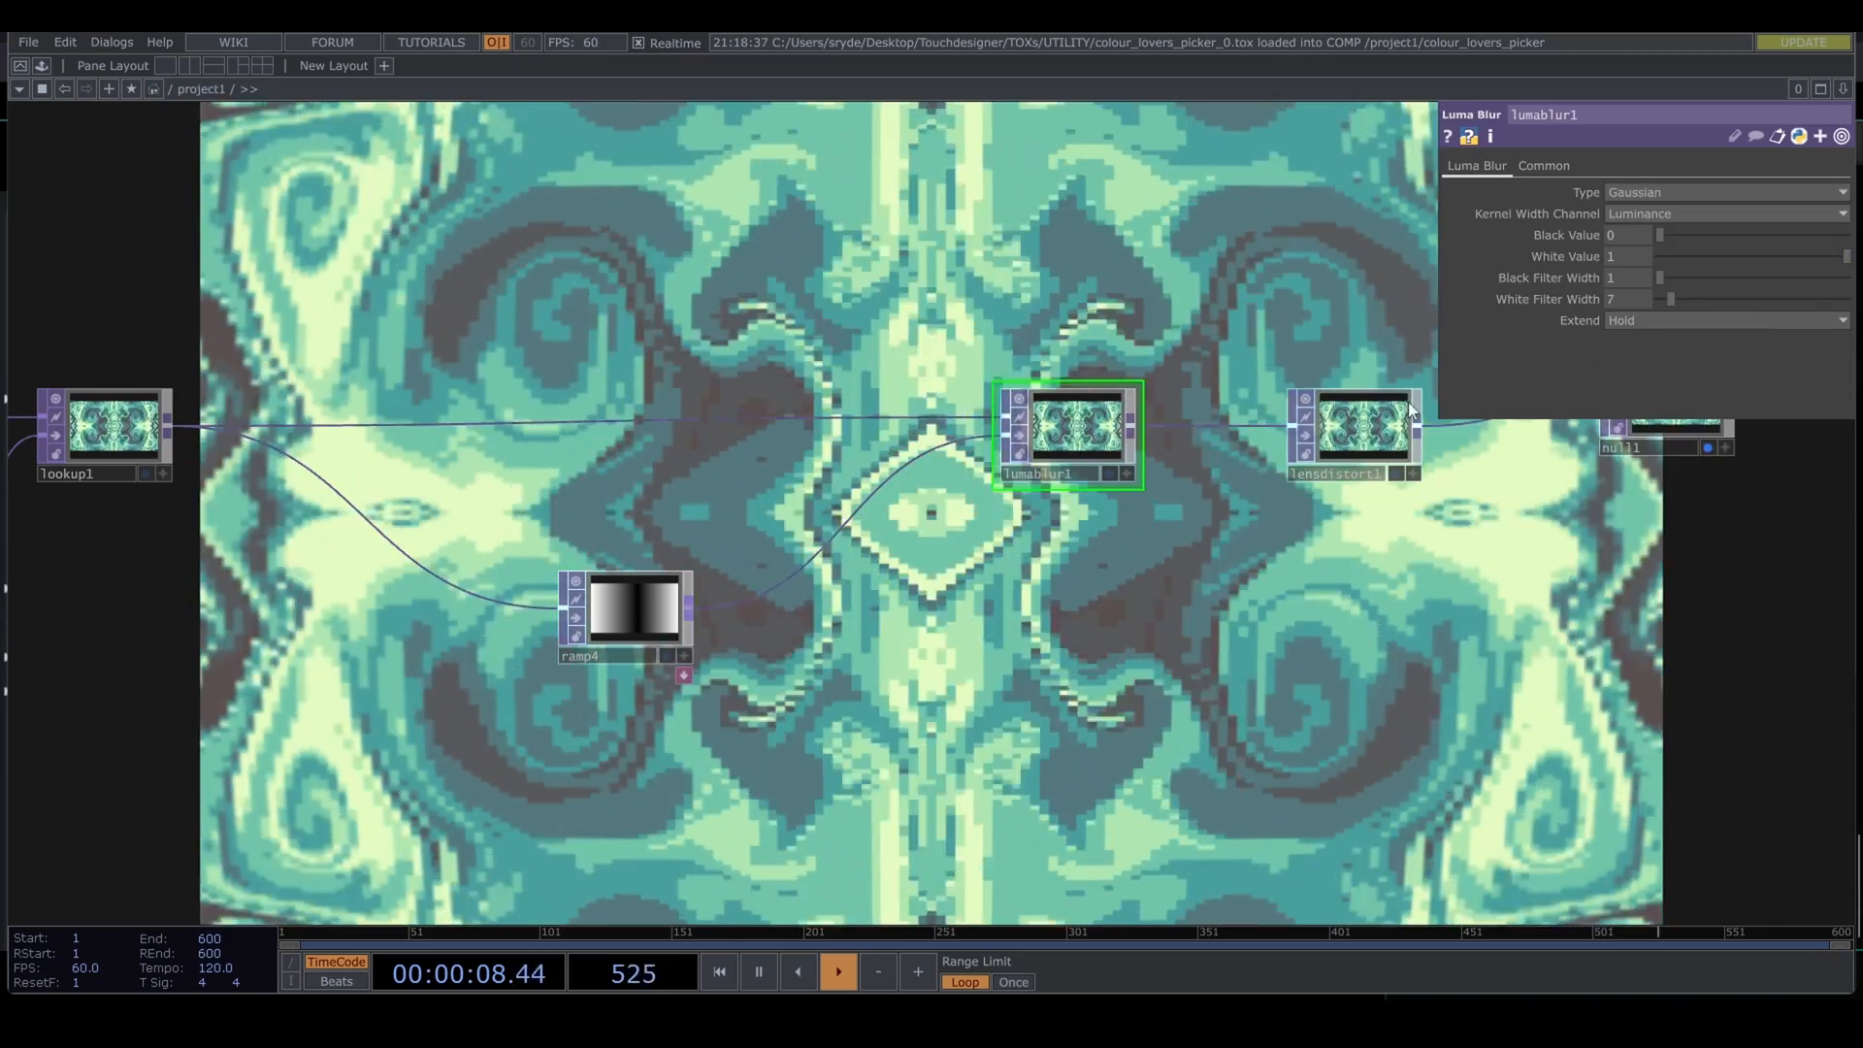
drag(1680, 295, 1702, 295)
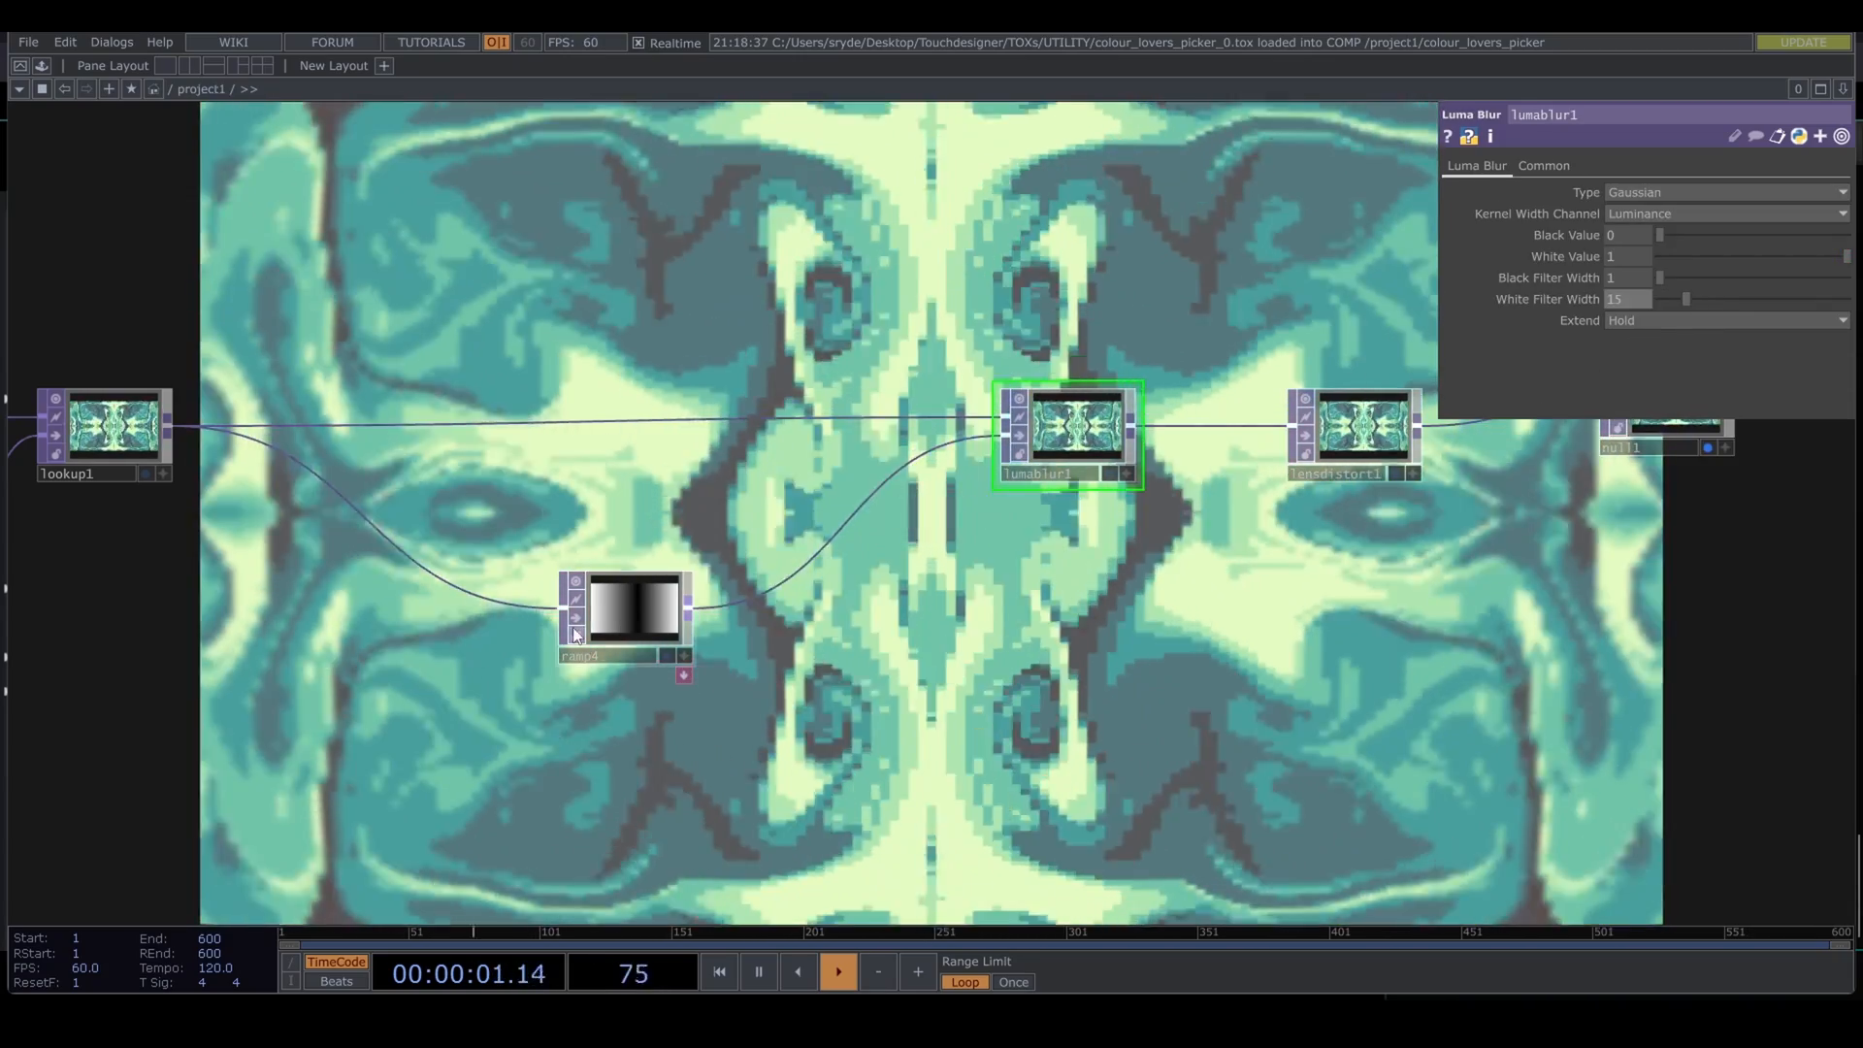
Step: Set ramp4's Type to Vertical
click(621, 613)
click(1690, 324)
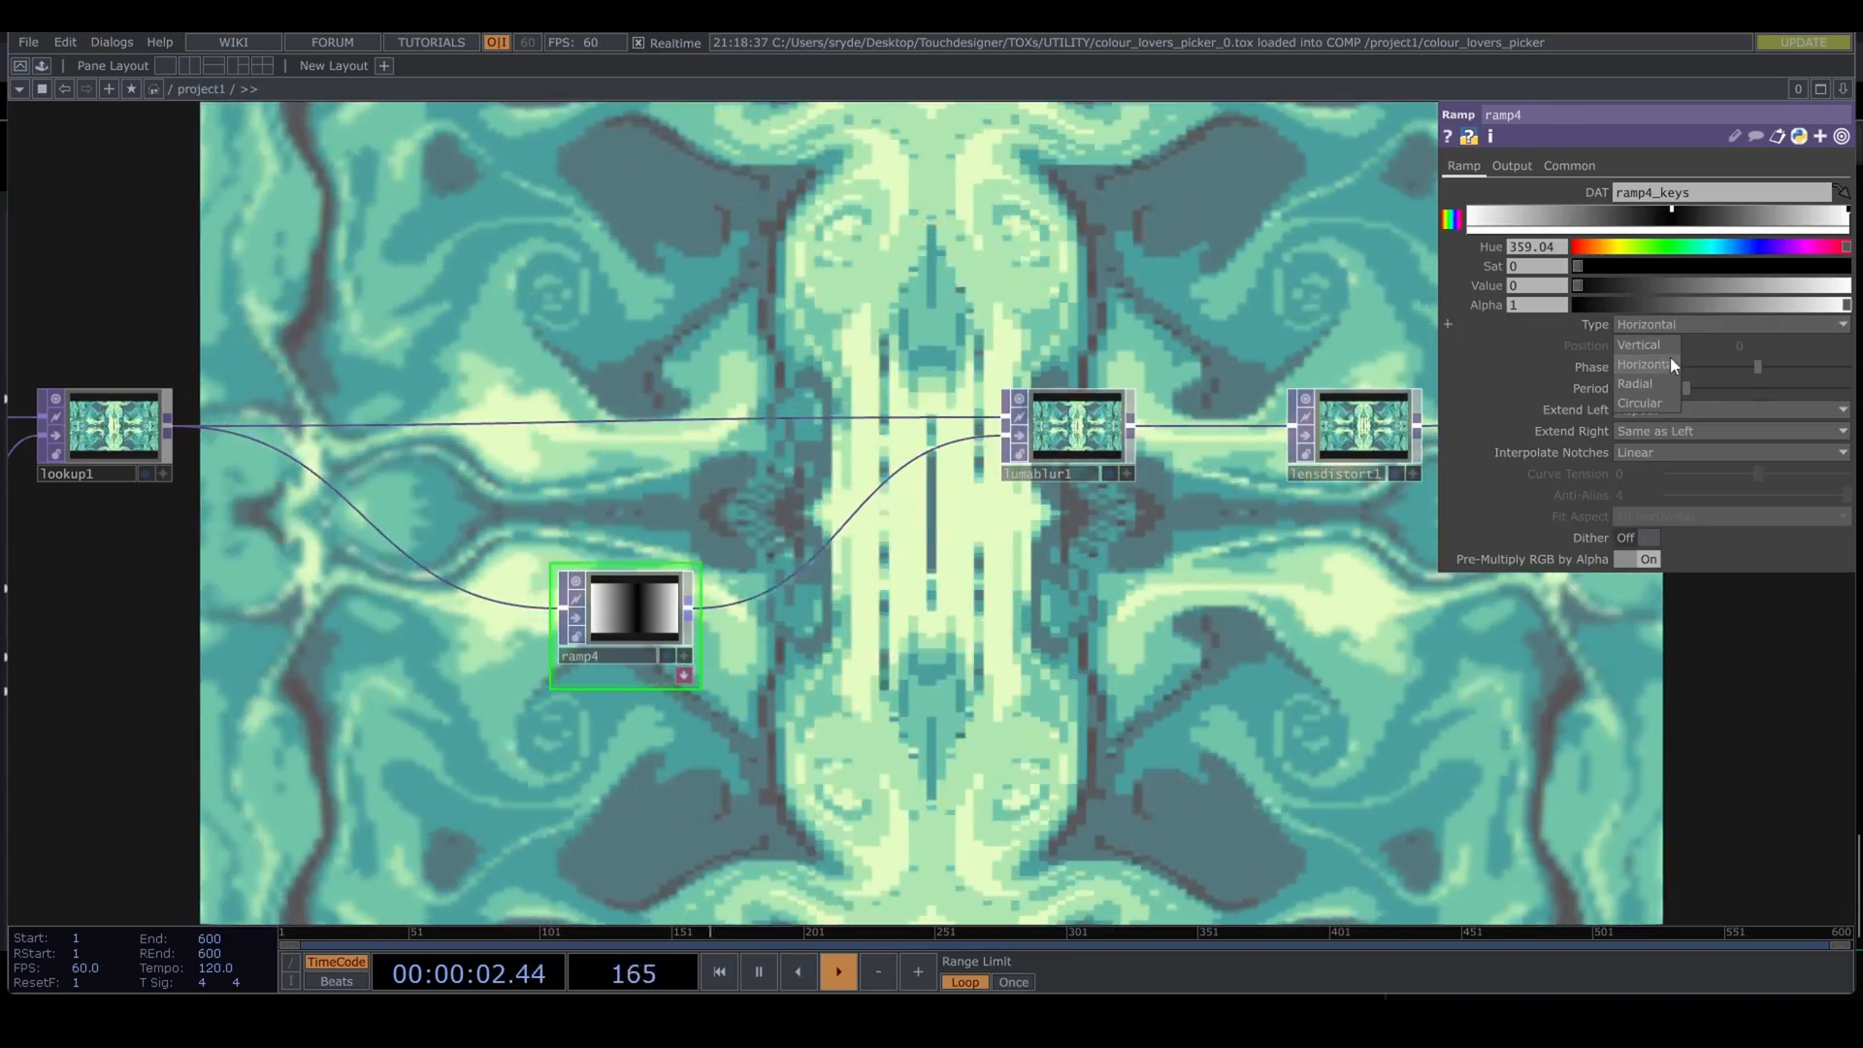
click(1663, 347)
Step: Insert a Noise TOP on the wire between lookup1 and lumablur1
drag(1025, 652, 683, 560)
scroll(831, 640, down, 2)
scroll(831, 641, down, 3)
click(1019, 417)
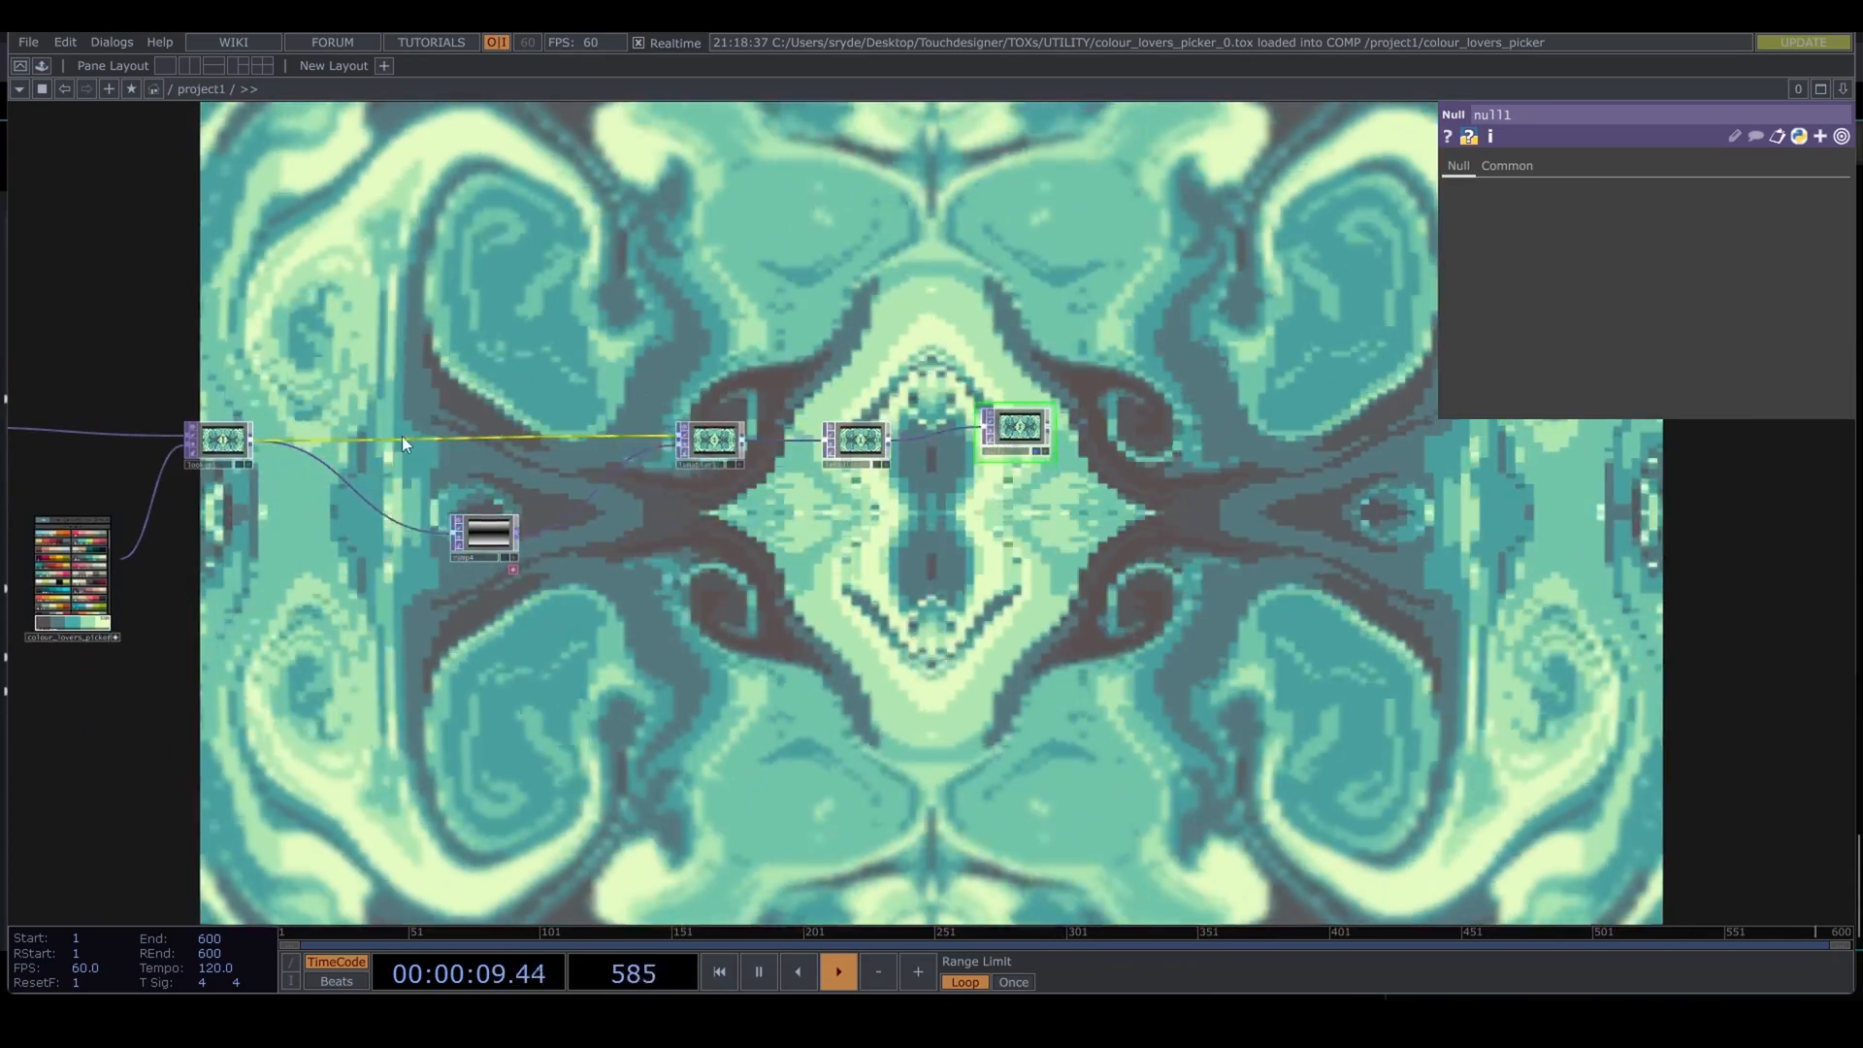
right_click(404, 437)
click(438, 416)
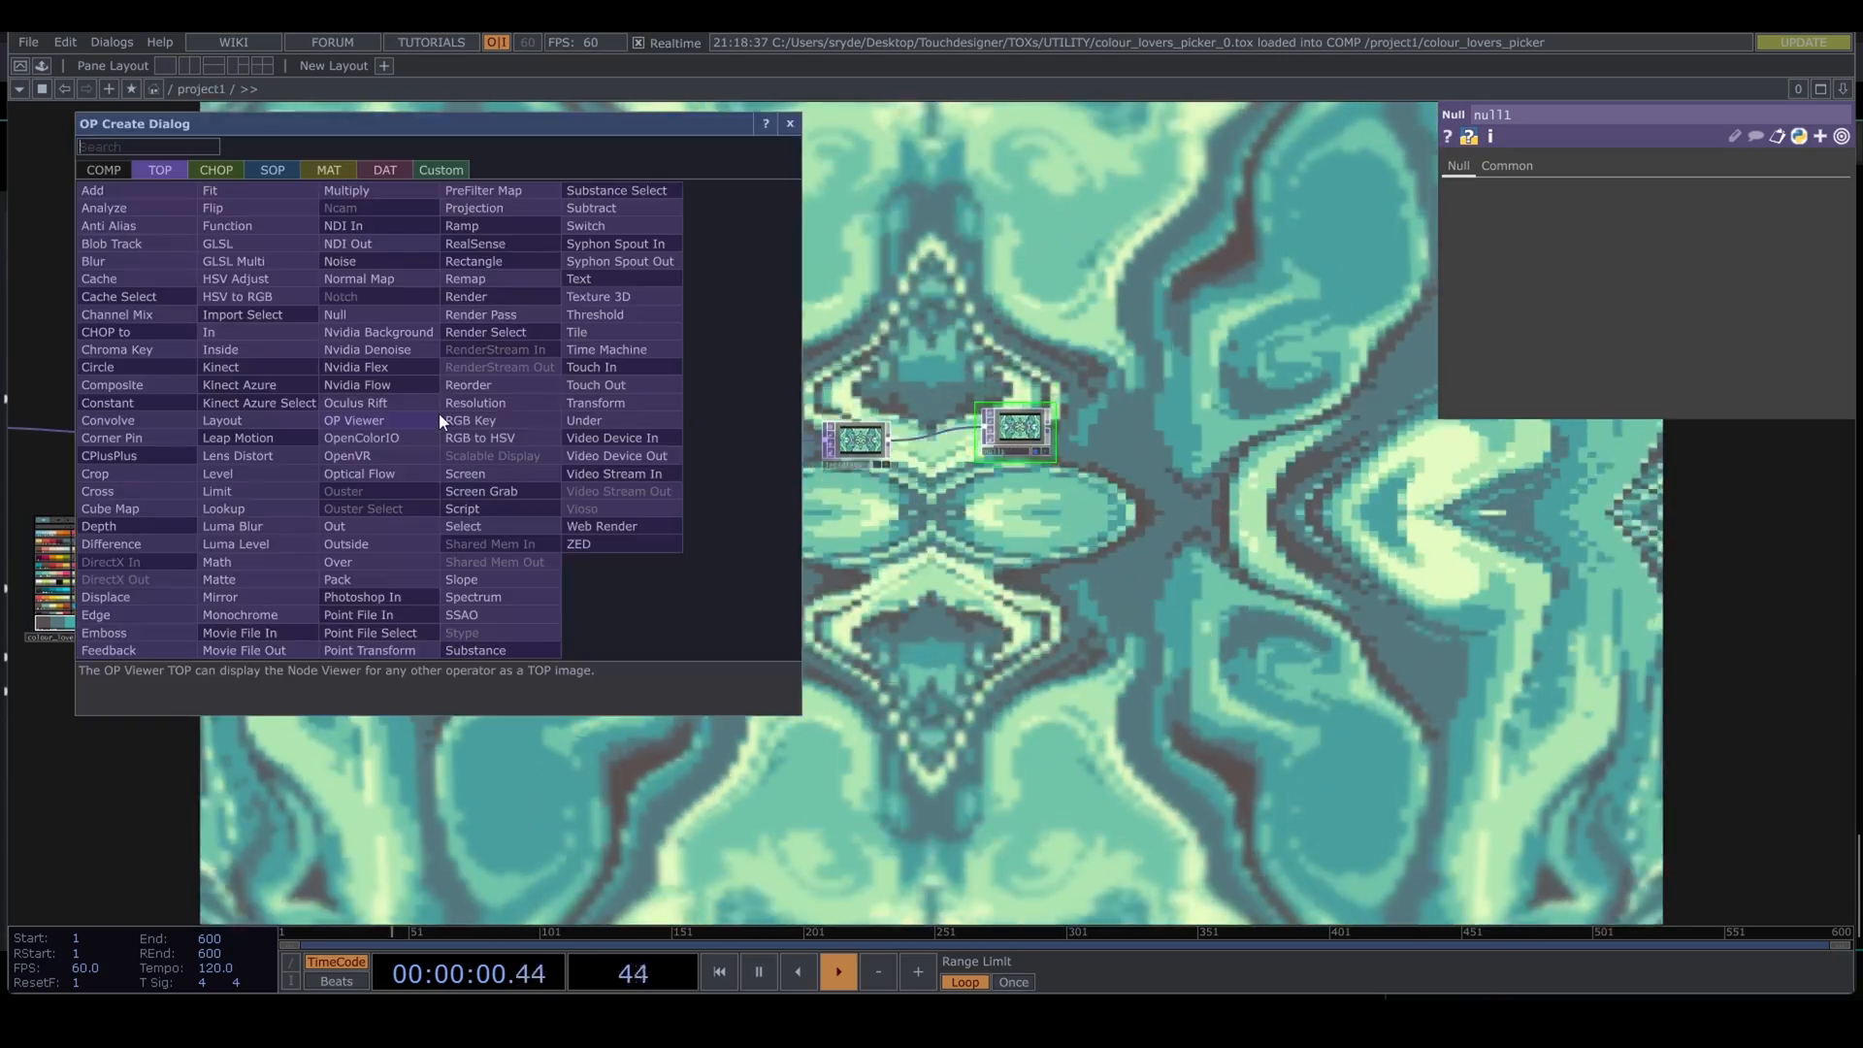
text(noi)
click(347, 262)
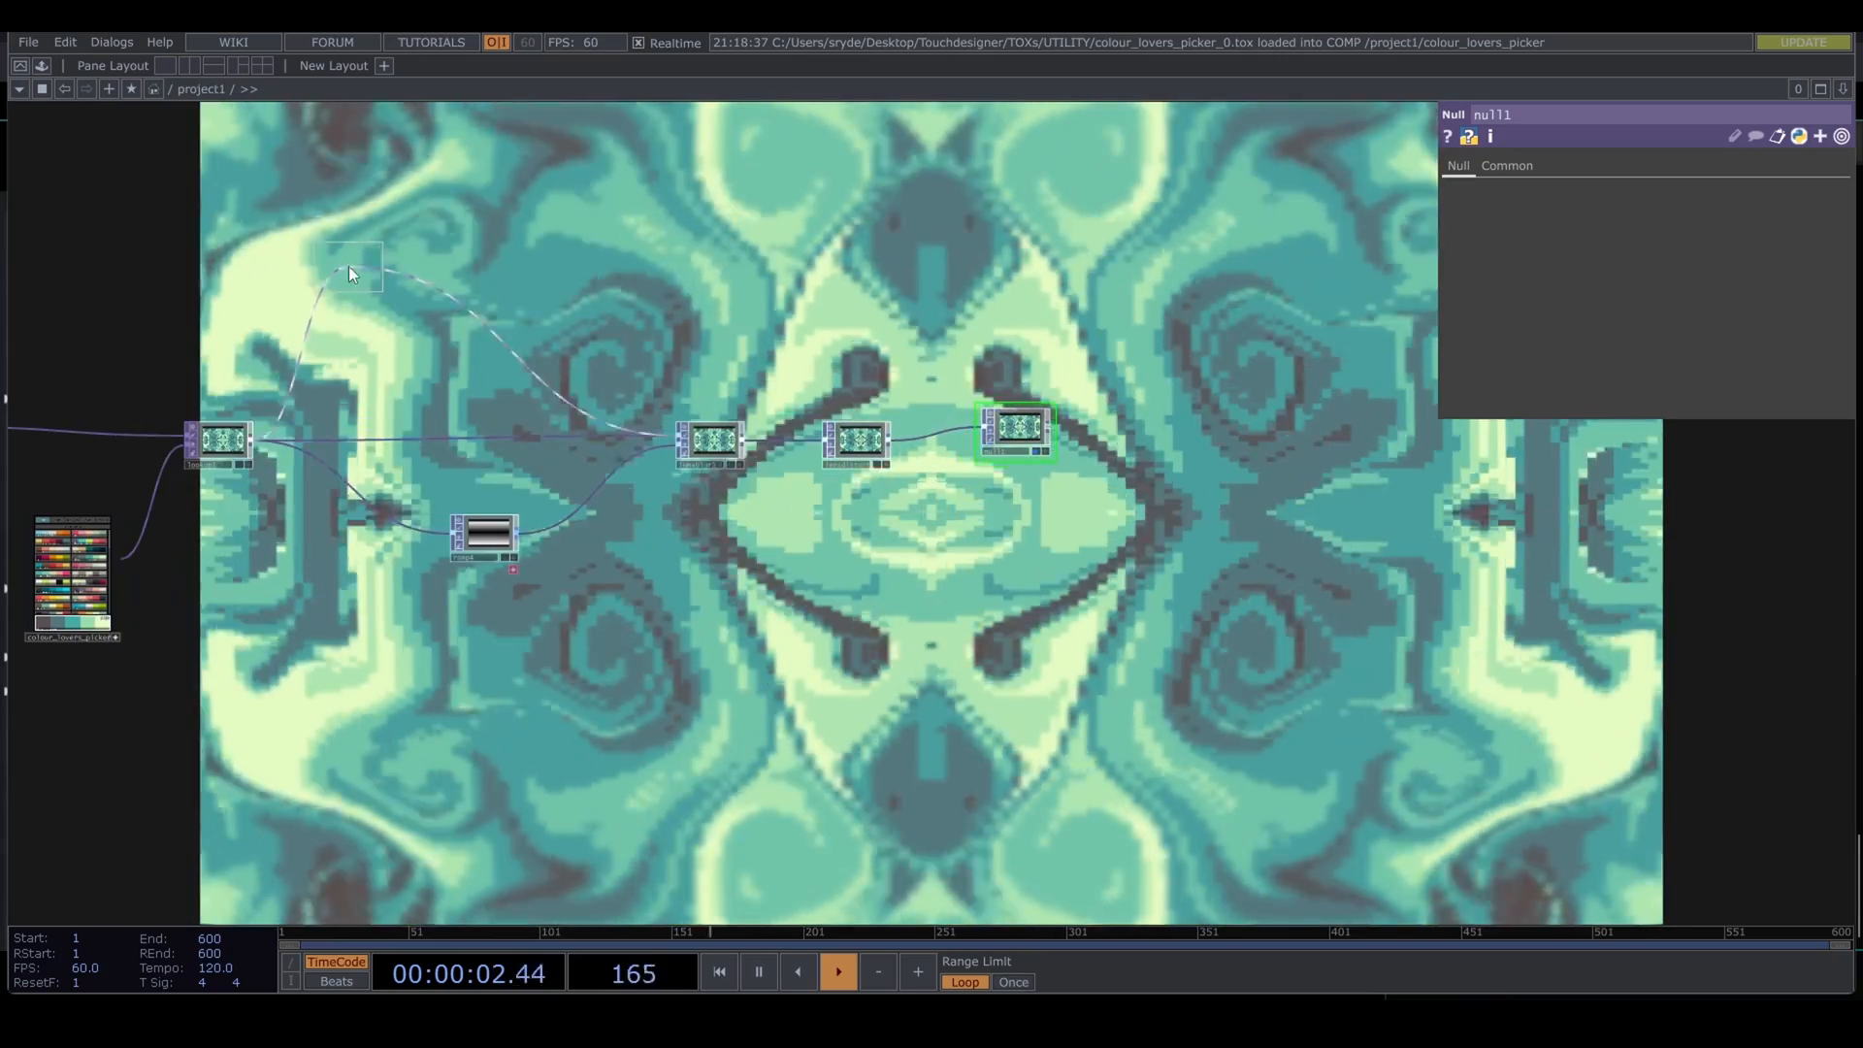
click(460, 453)
Step: Set noise3's Type to Random (GPU) and its Amplitude to 0.06
middle_drag(1642, 384, 1602, 335)
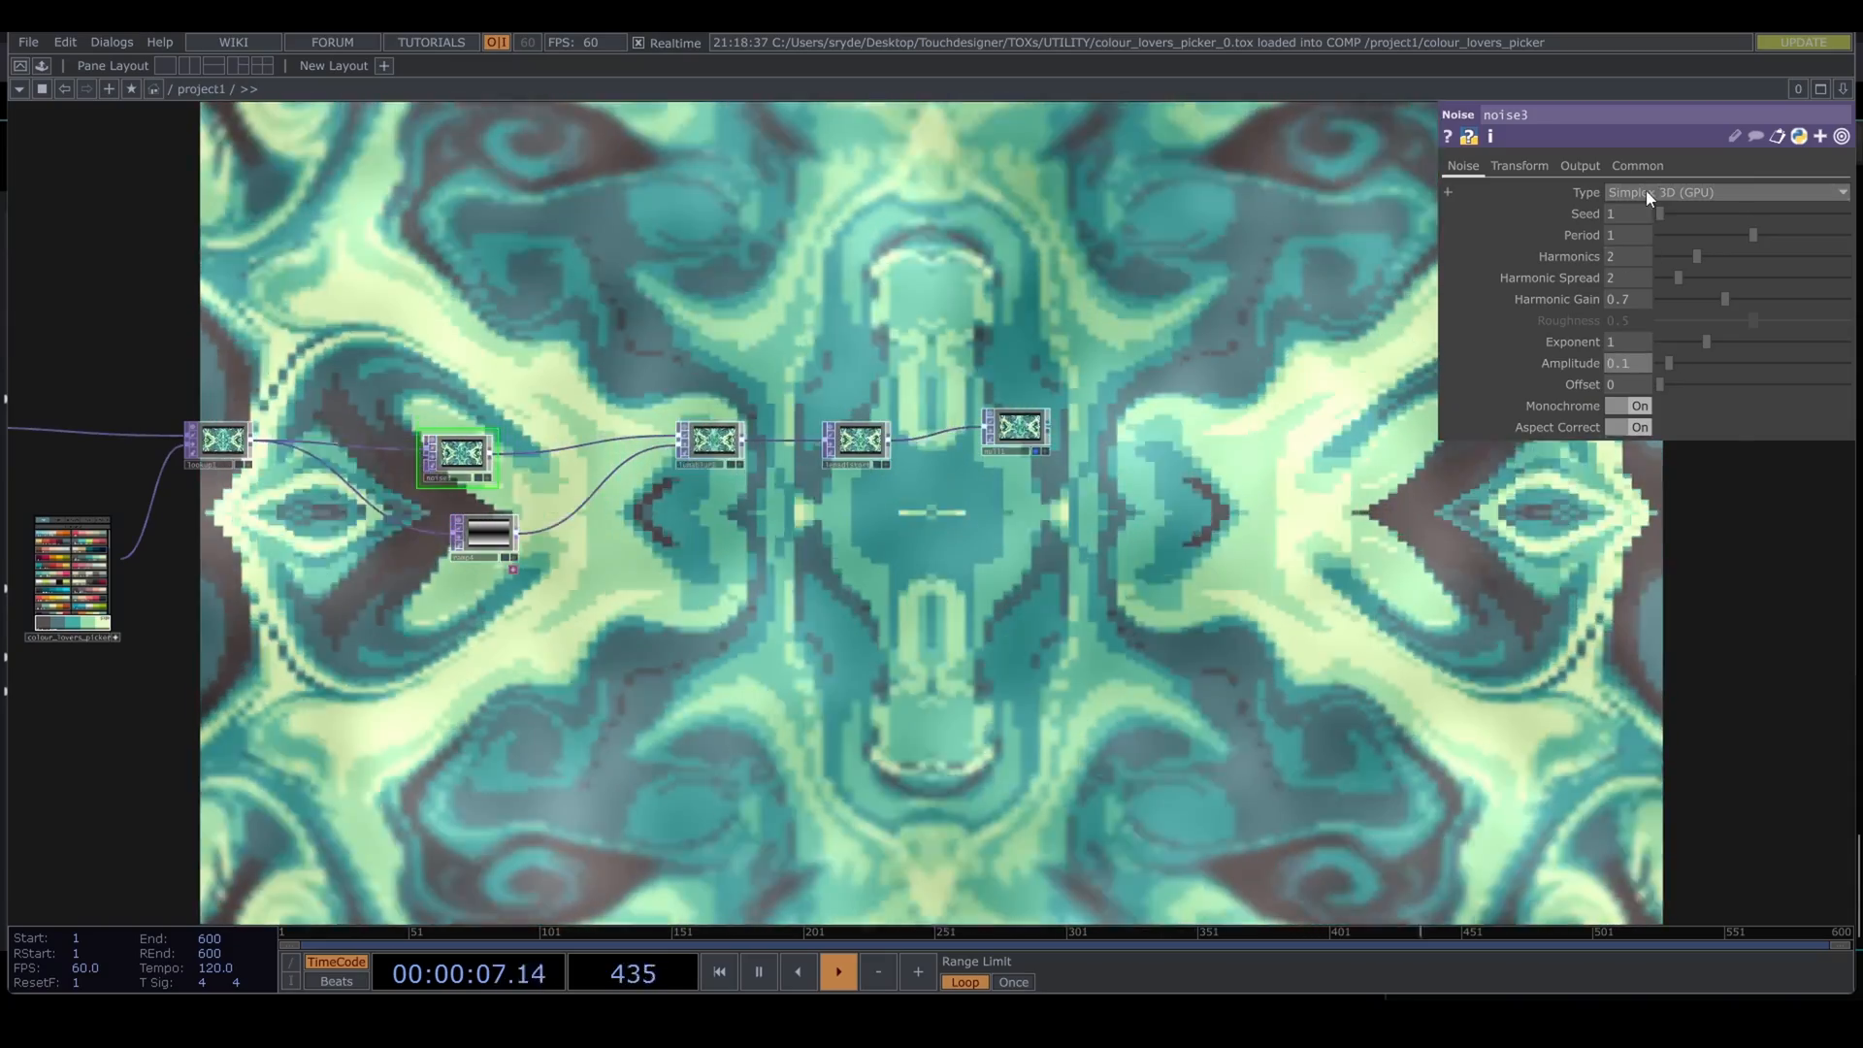
click(1645, 190)
click(1679, 332)
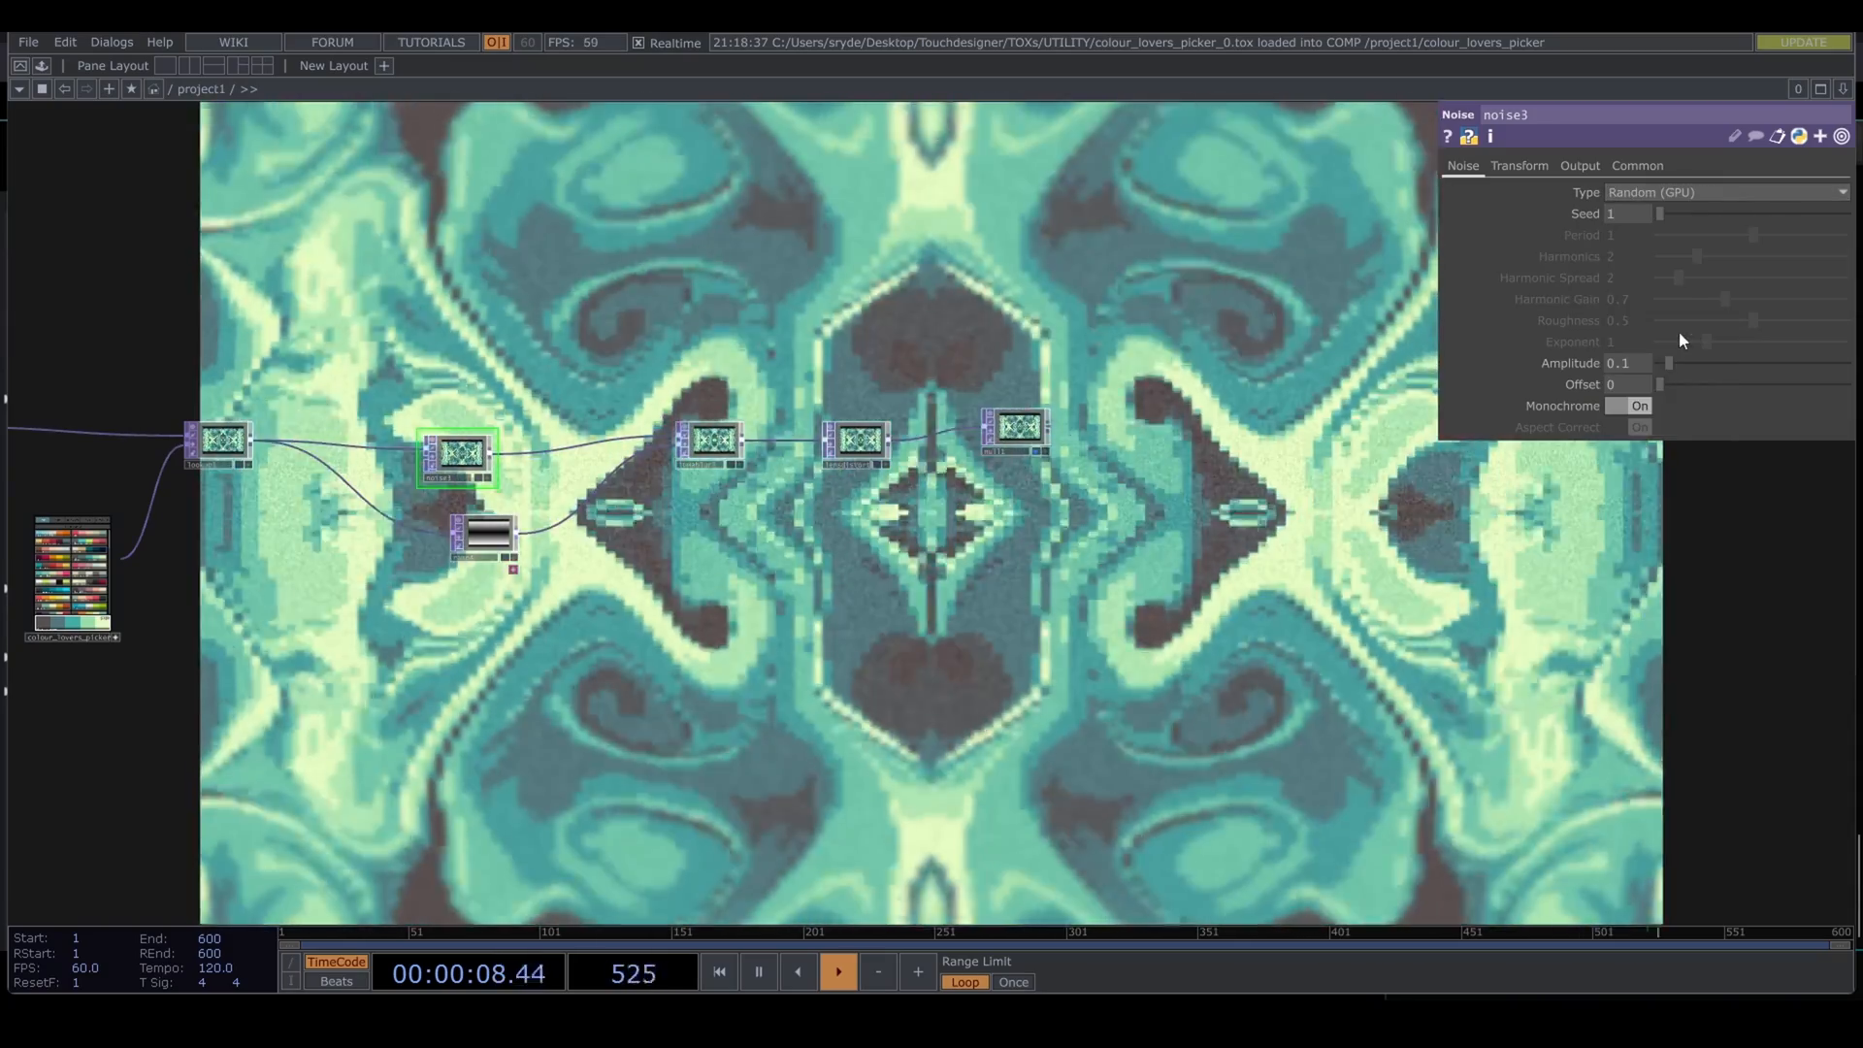
scroll(328, 516, up, 5)
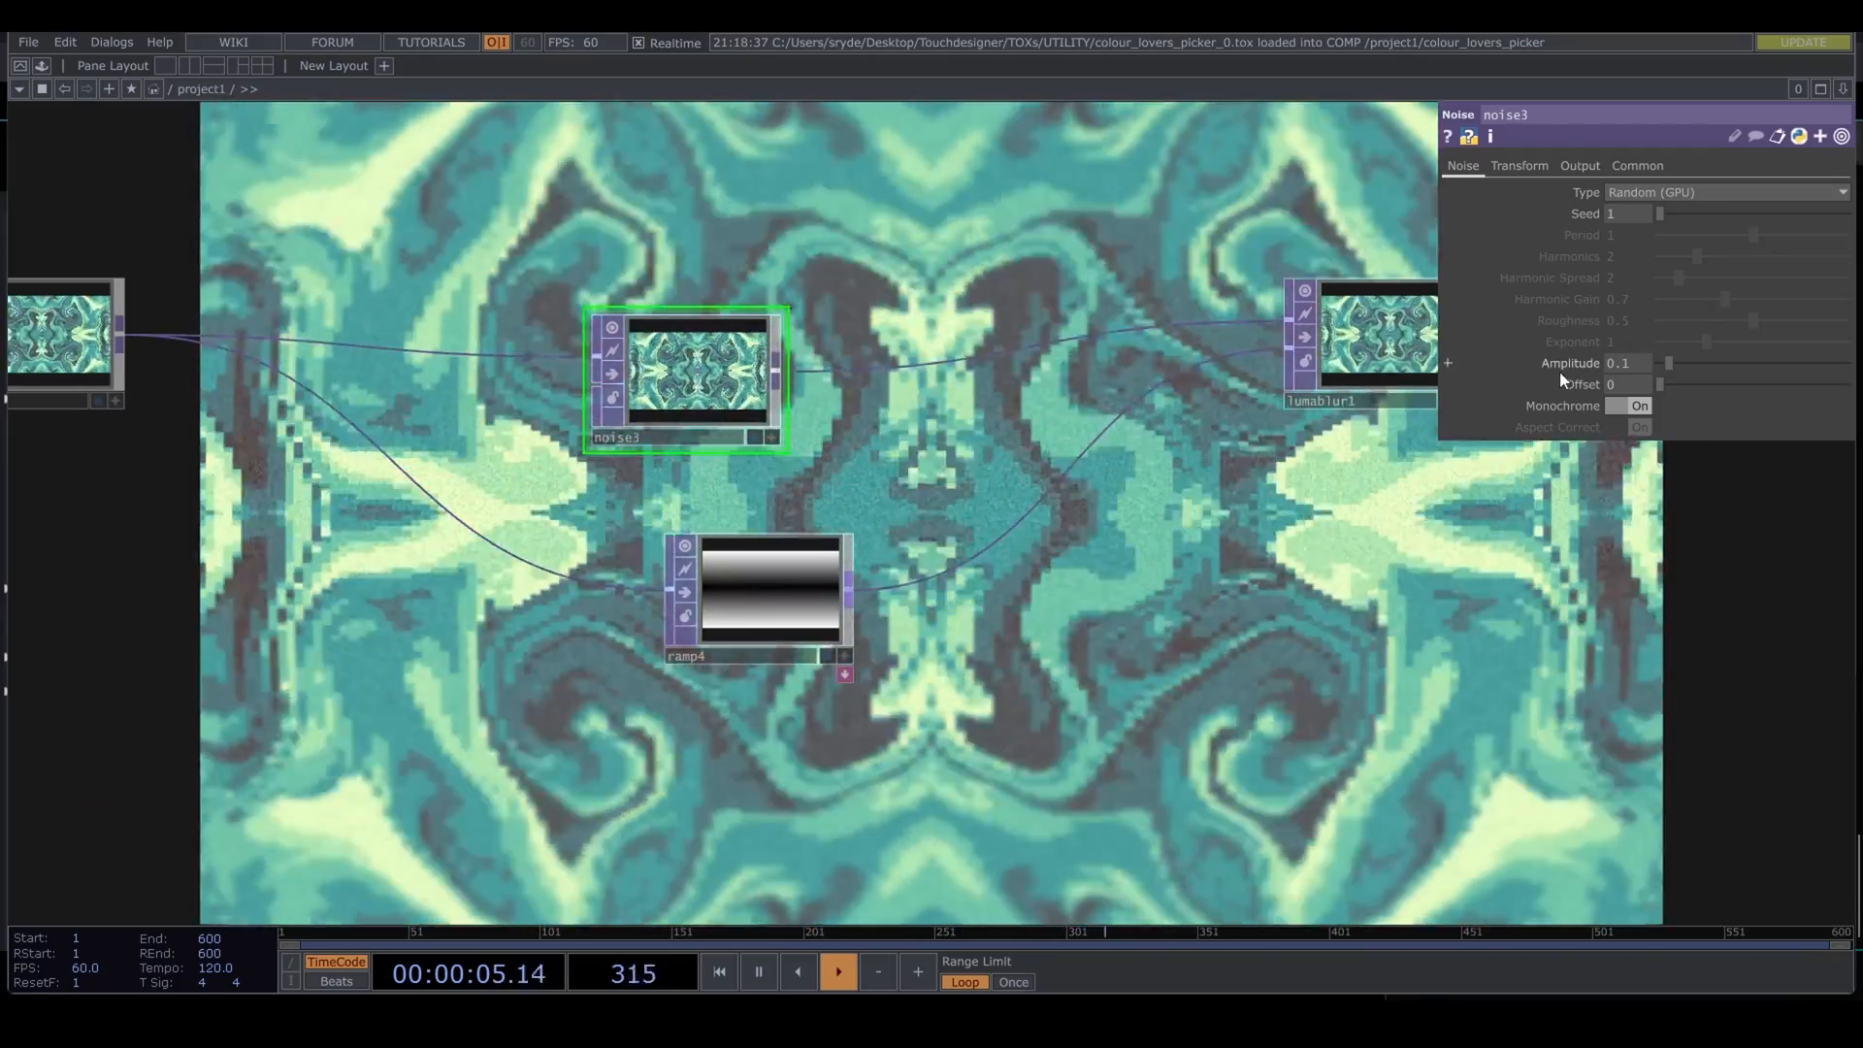
middle_drag(1558, 369, 1528, 325)
Step: Examine the node chain leading up to the palette lookup, including remap1's greyscale output
scroll(1147, 553, down, 4)
scroll(1146, 553, down, 5)
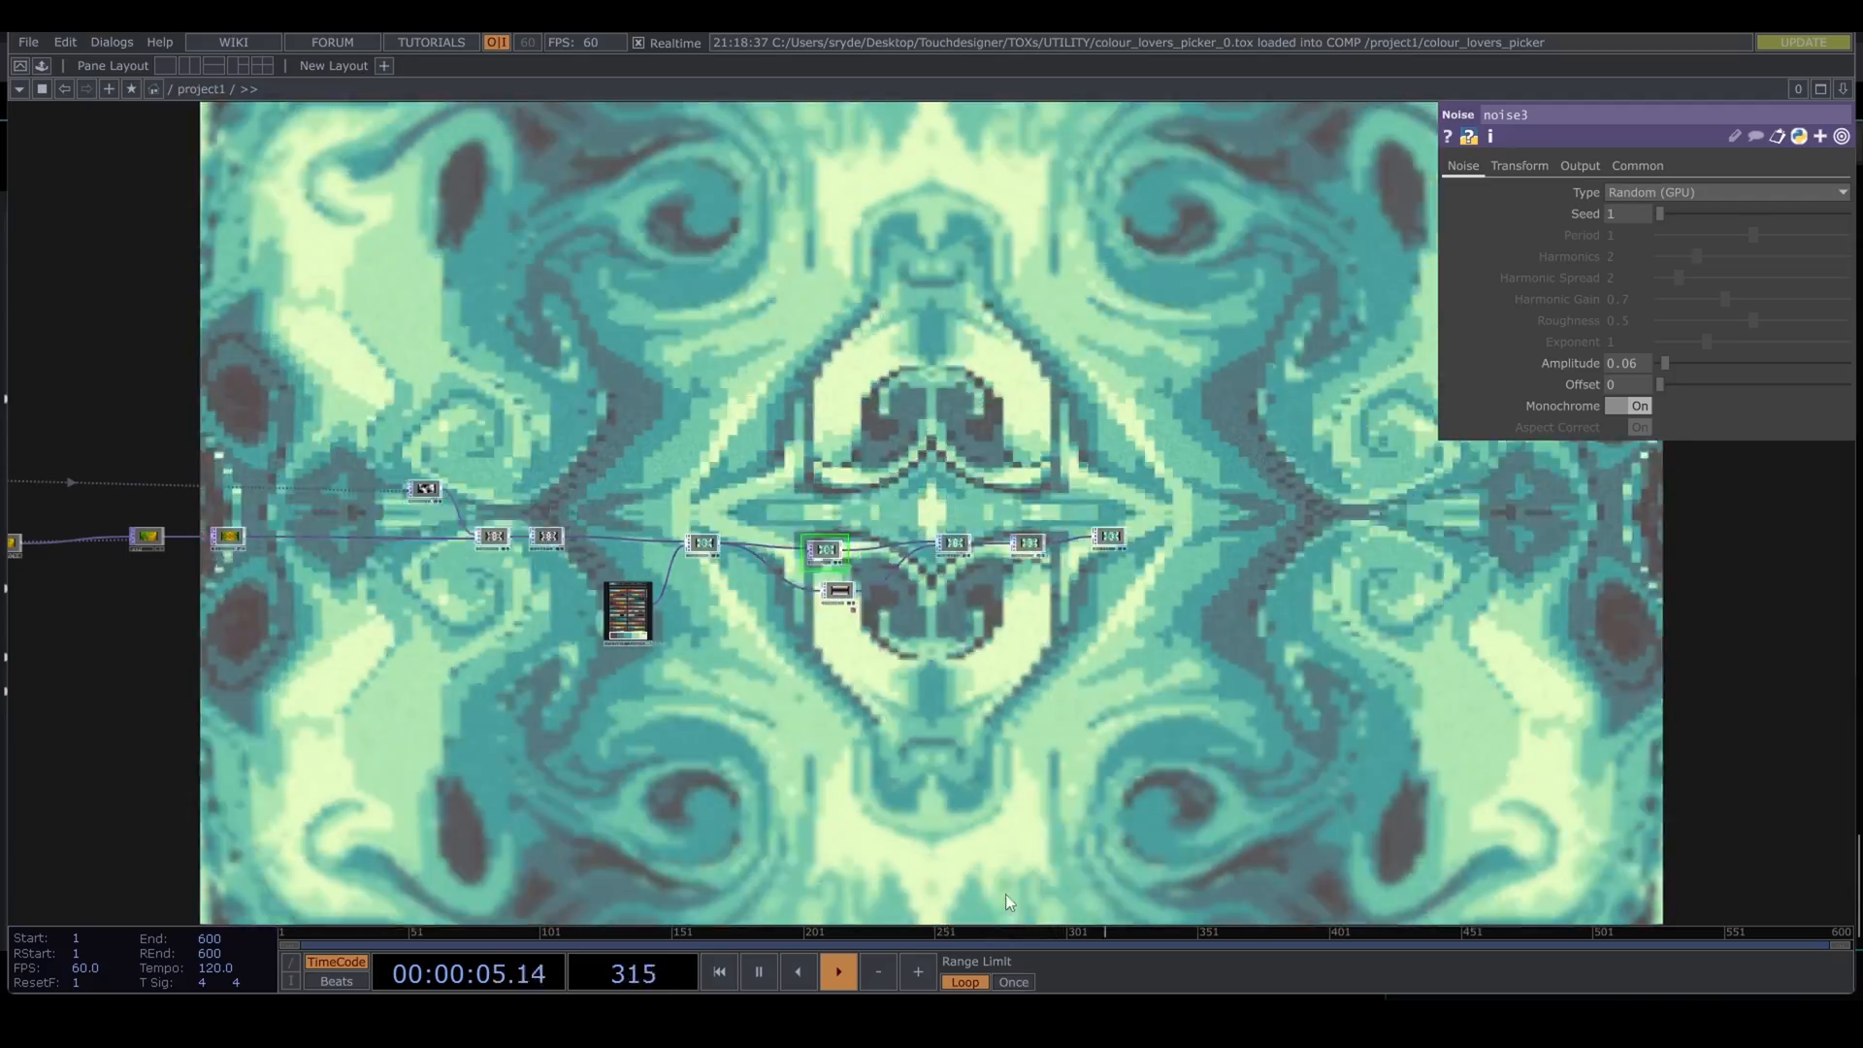
drag(1125, 853, 1486, 864)
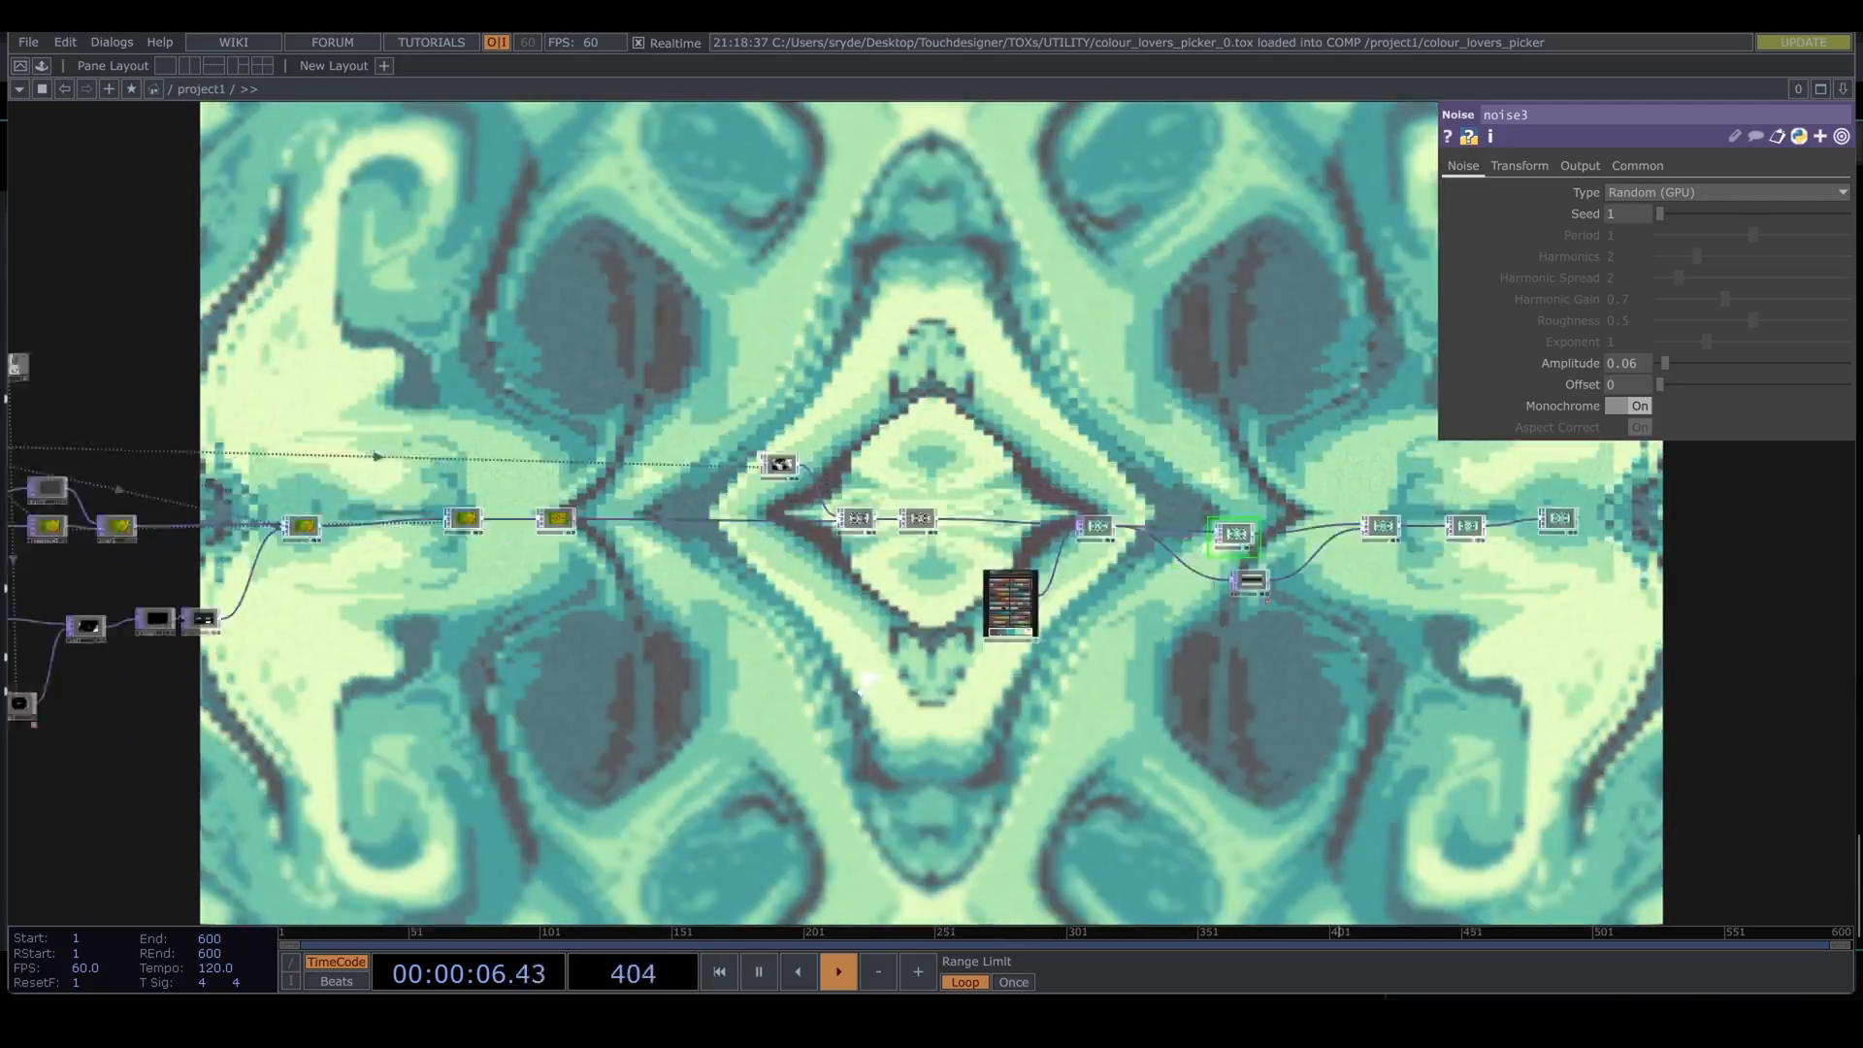
scroll(771, 487, up, 3)
scroll(786, 324, up, 8)
scroll(788, 330, down, 10)
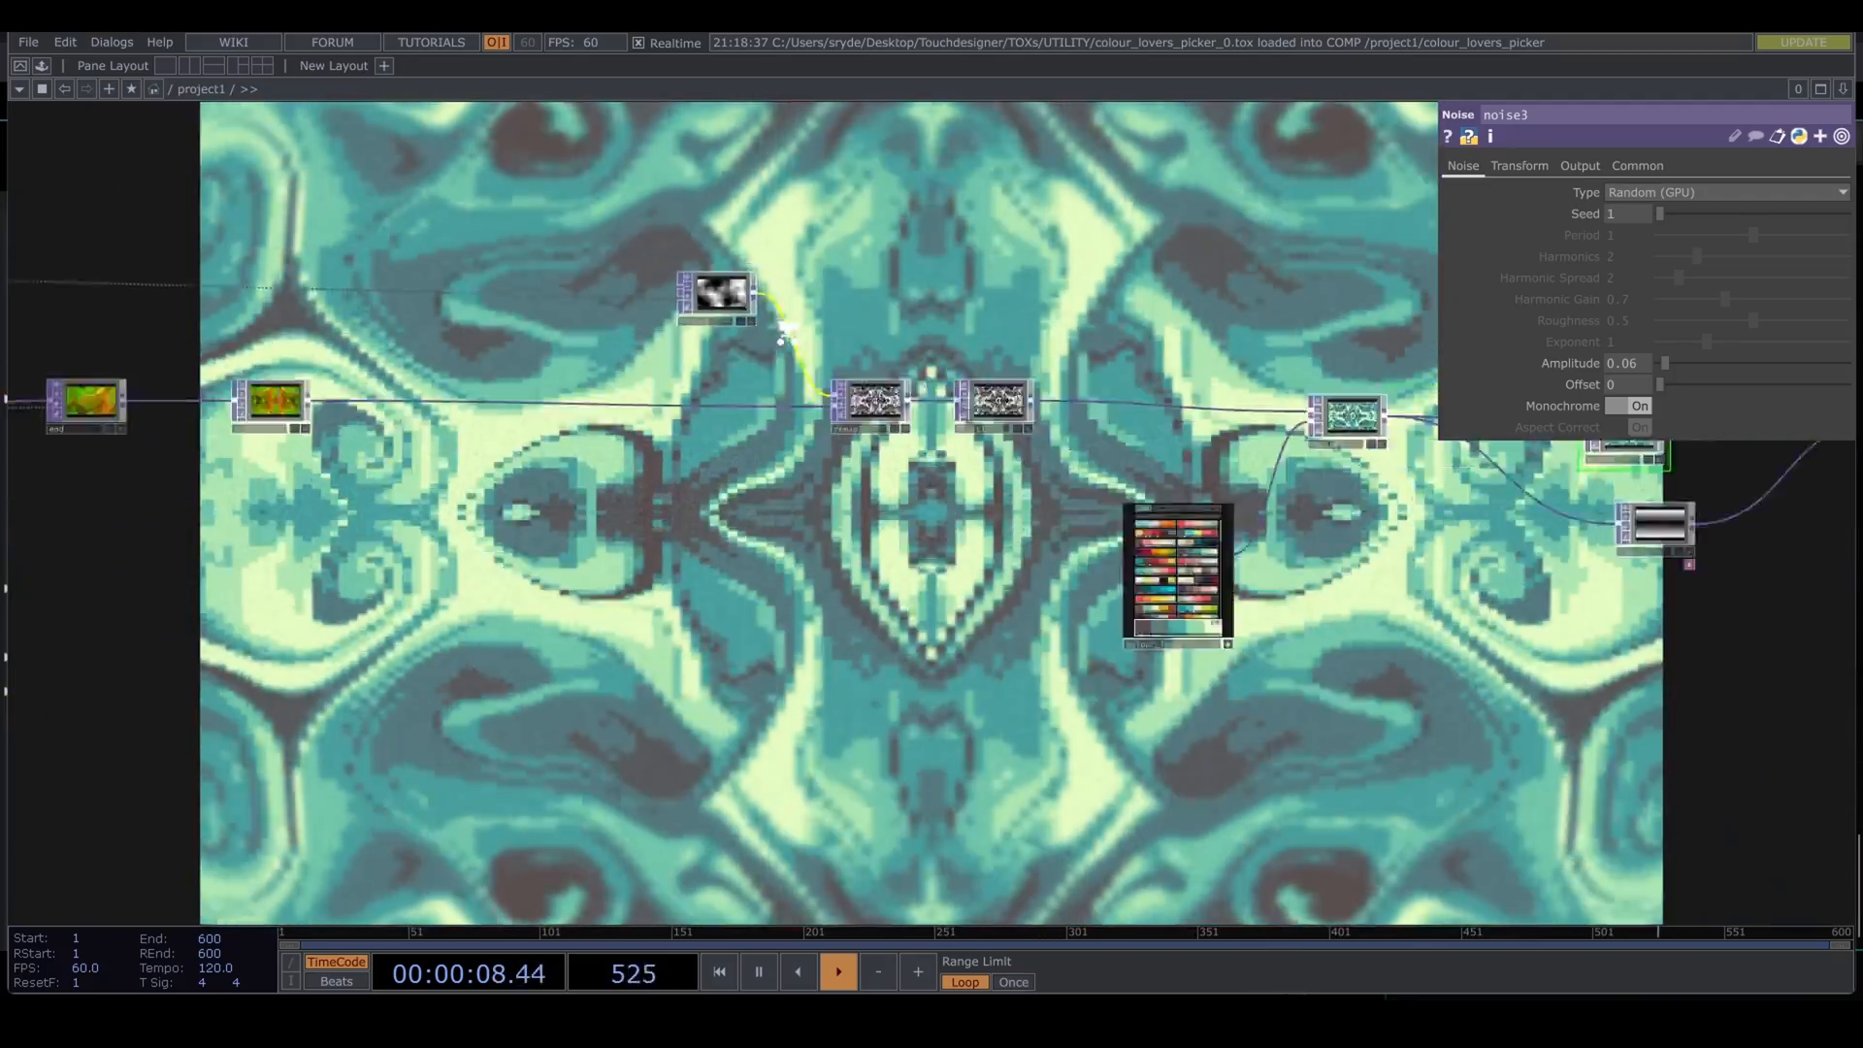
scroll(804, 351, up, 12)
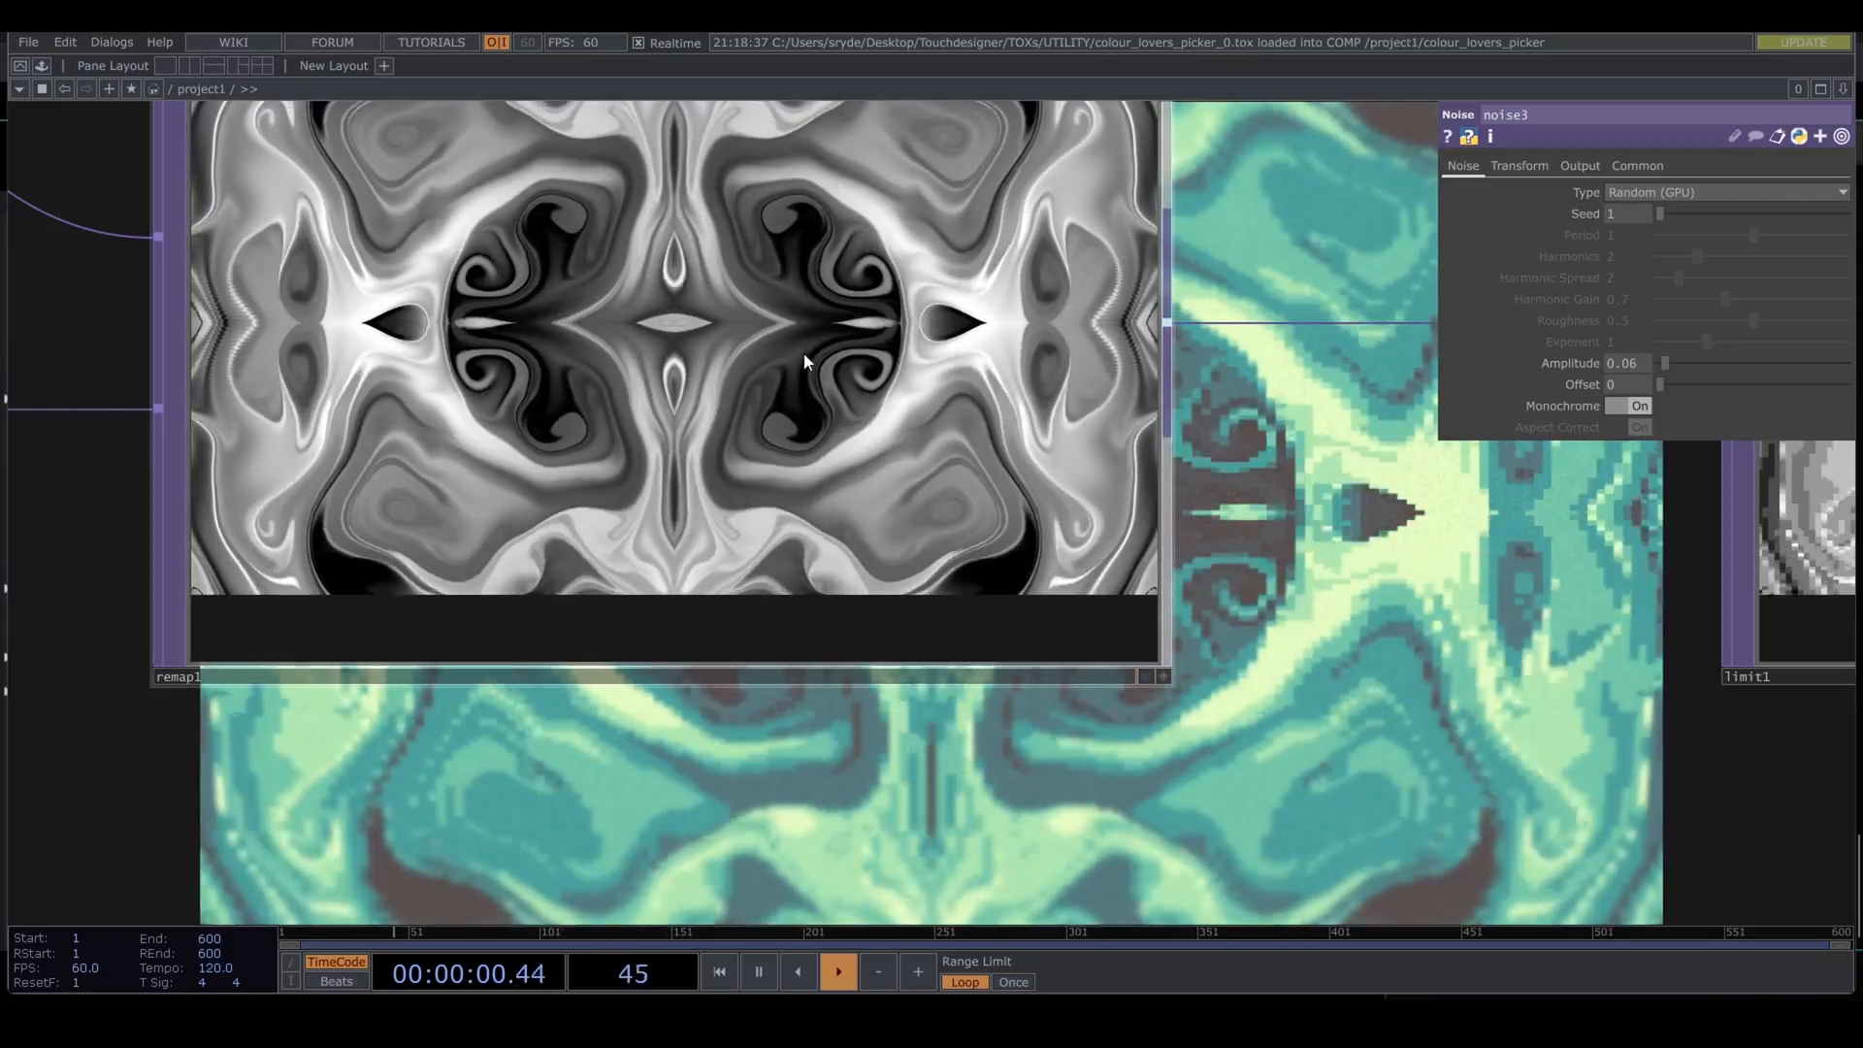
scroll(803, 351, down, 10)
scroll(799, 388, down, 2)
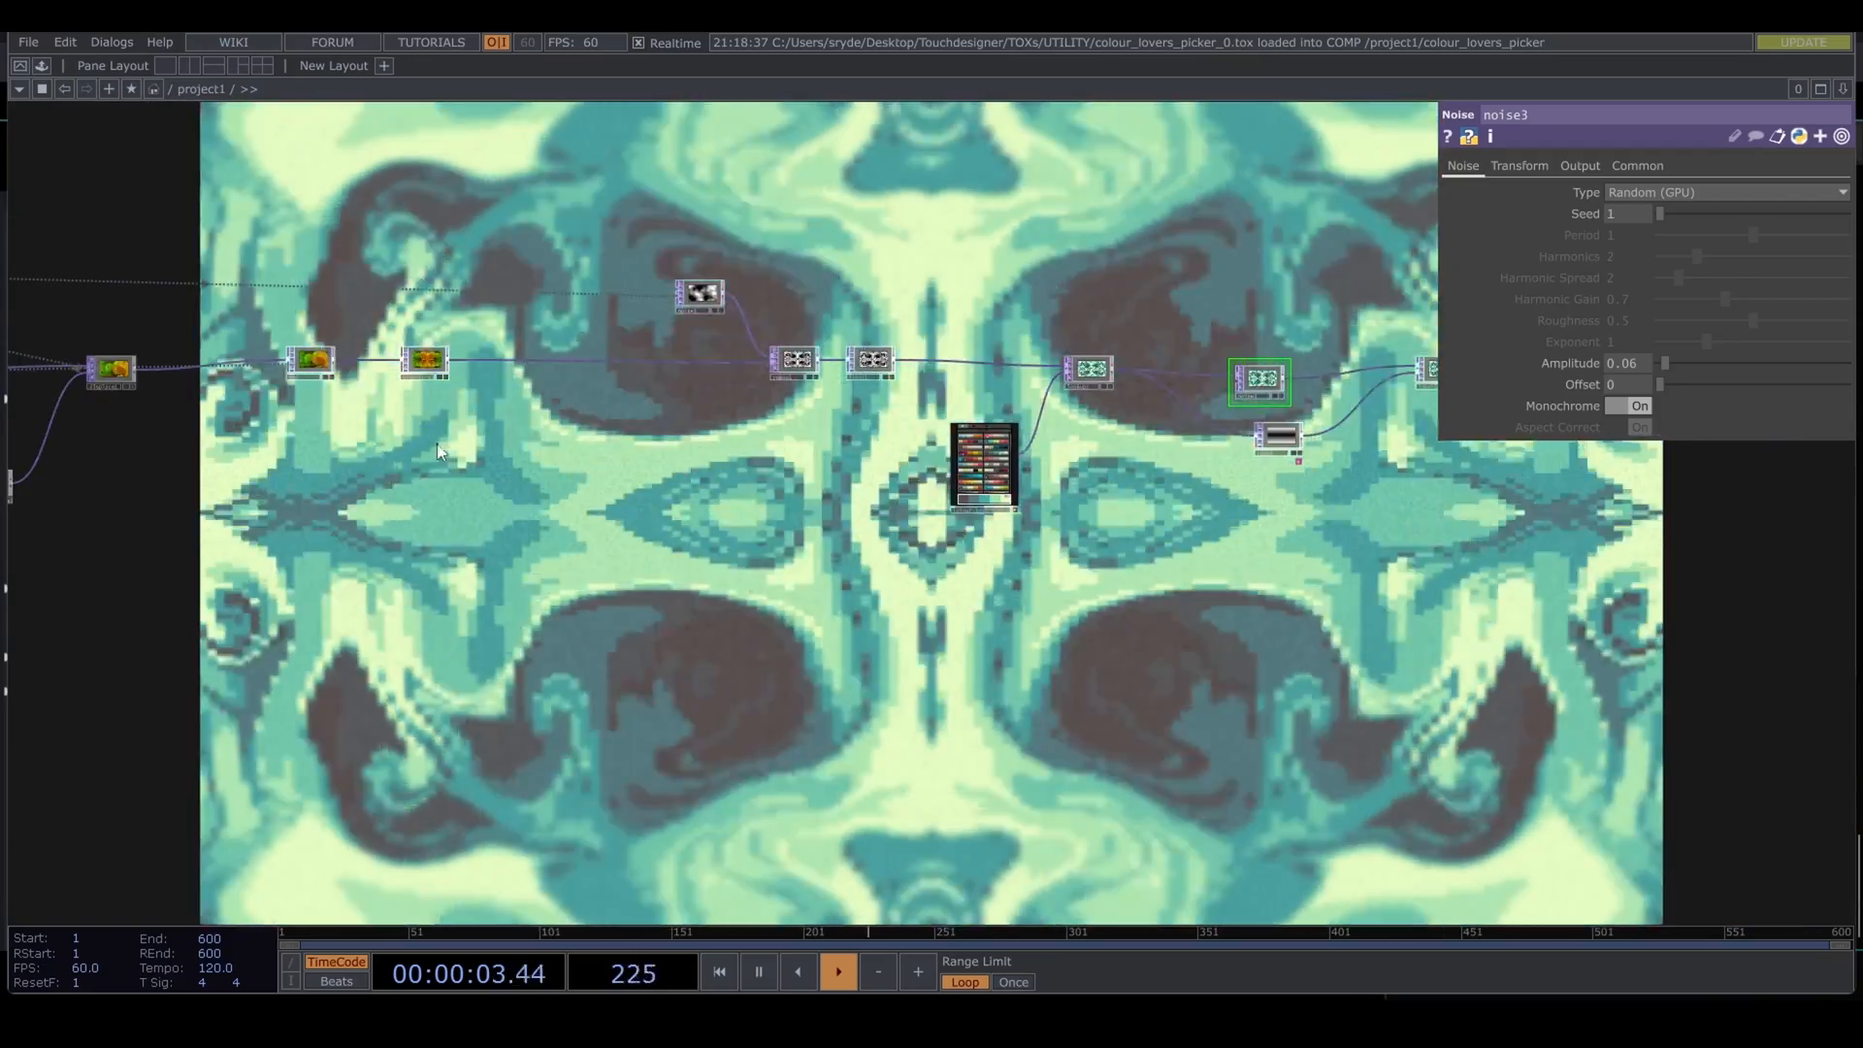
Step: Turn on the background display of the end TOP
scroll(437, 445, up, 4)
drag(419, 352, 513, 449)
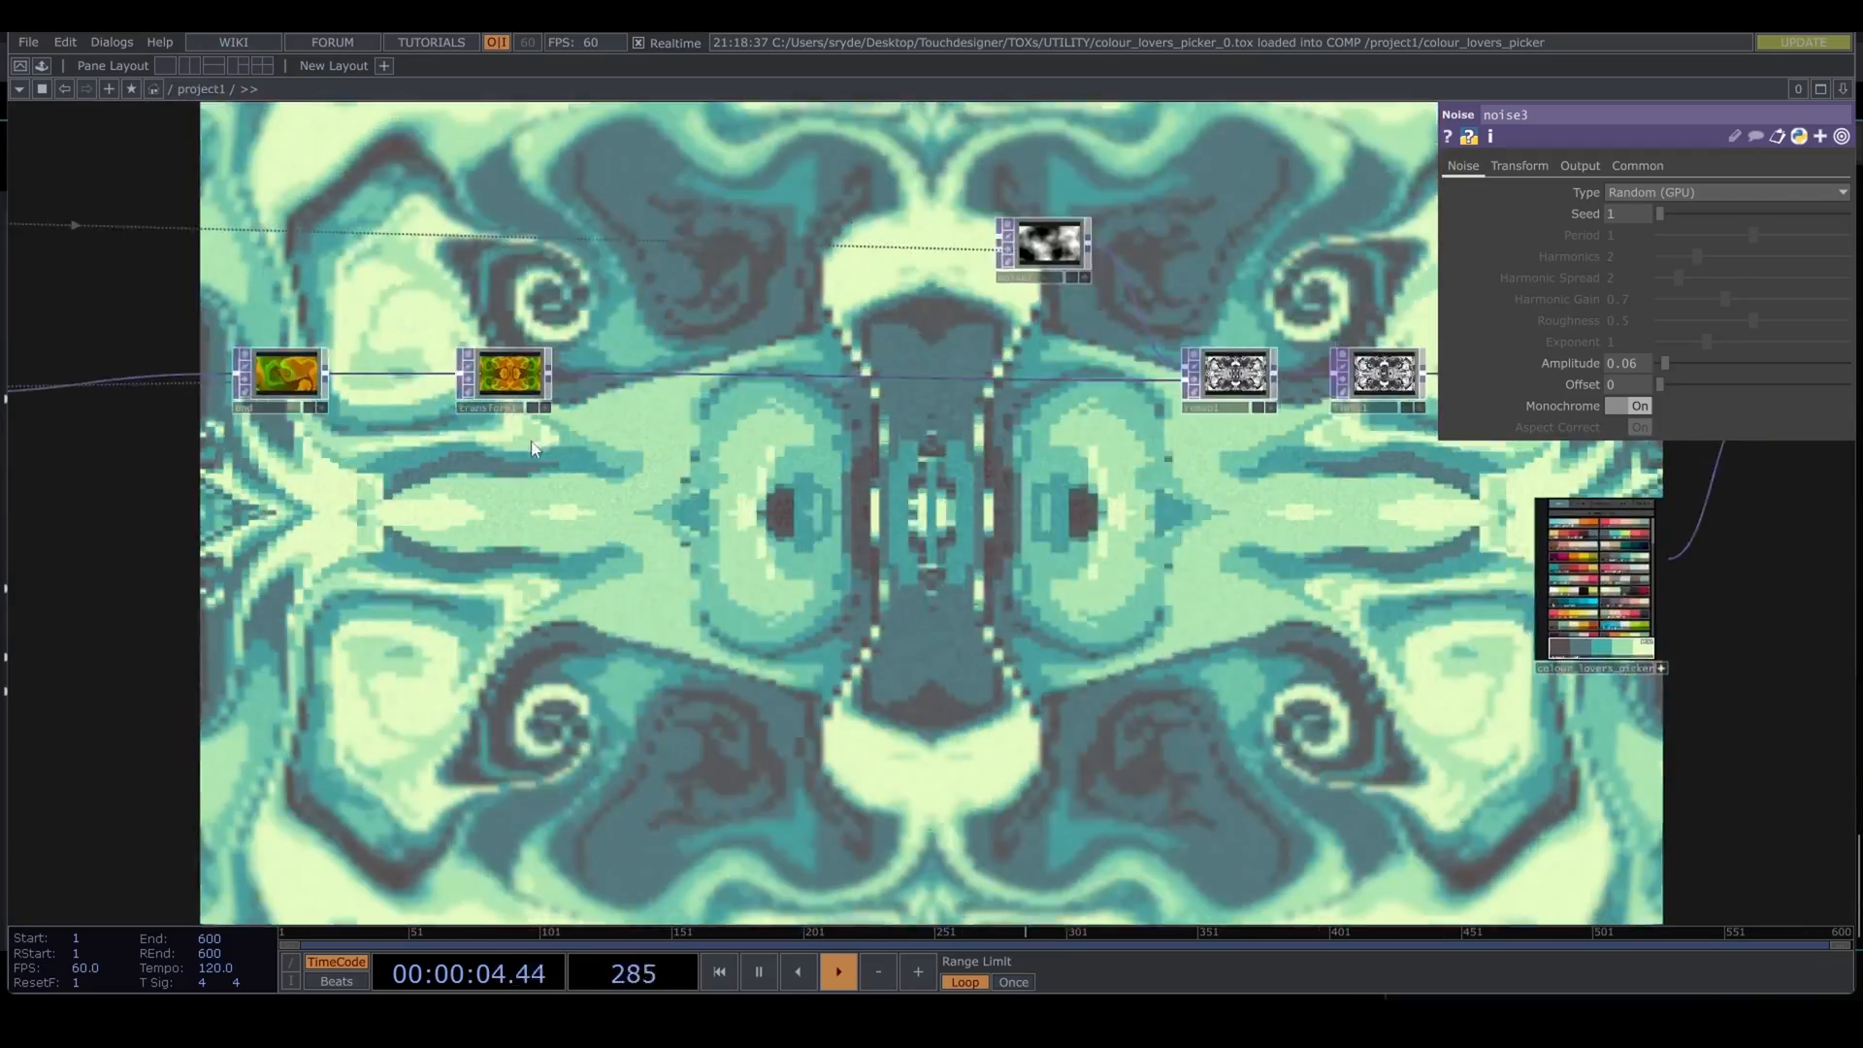
scroll(582, 421, up, 4)
drag(864, 361, 992, 408)
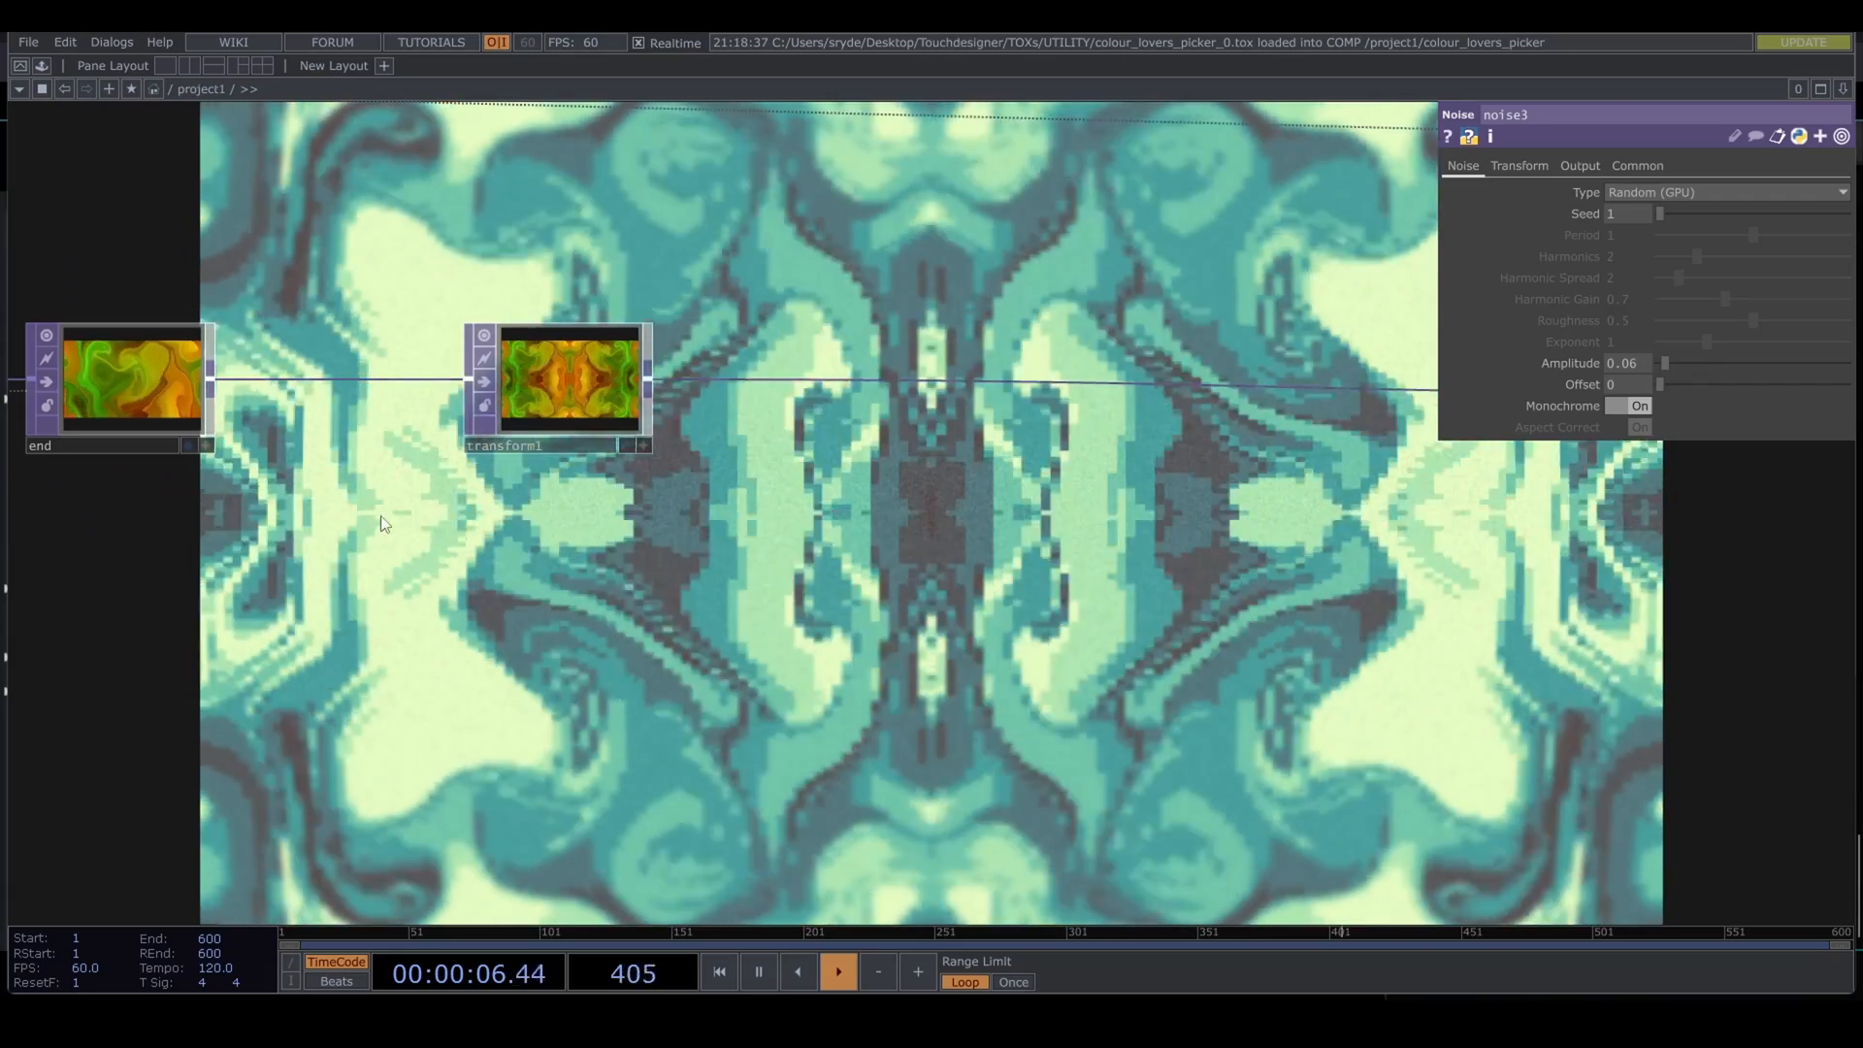
drag(390, 509, 872, 530)
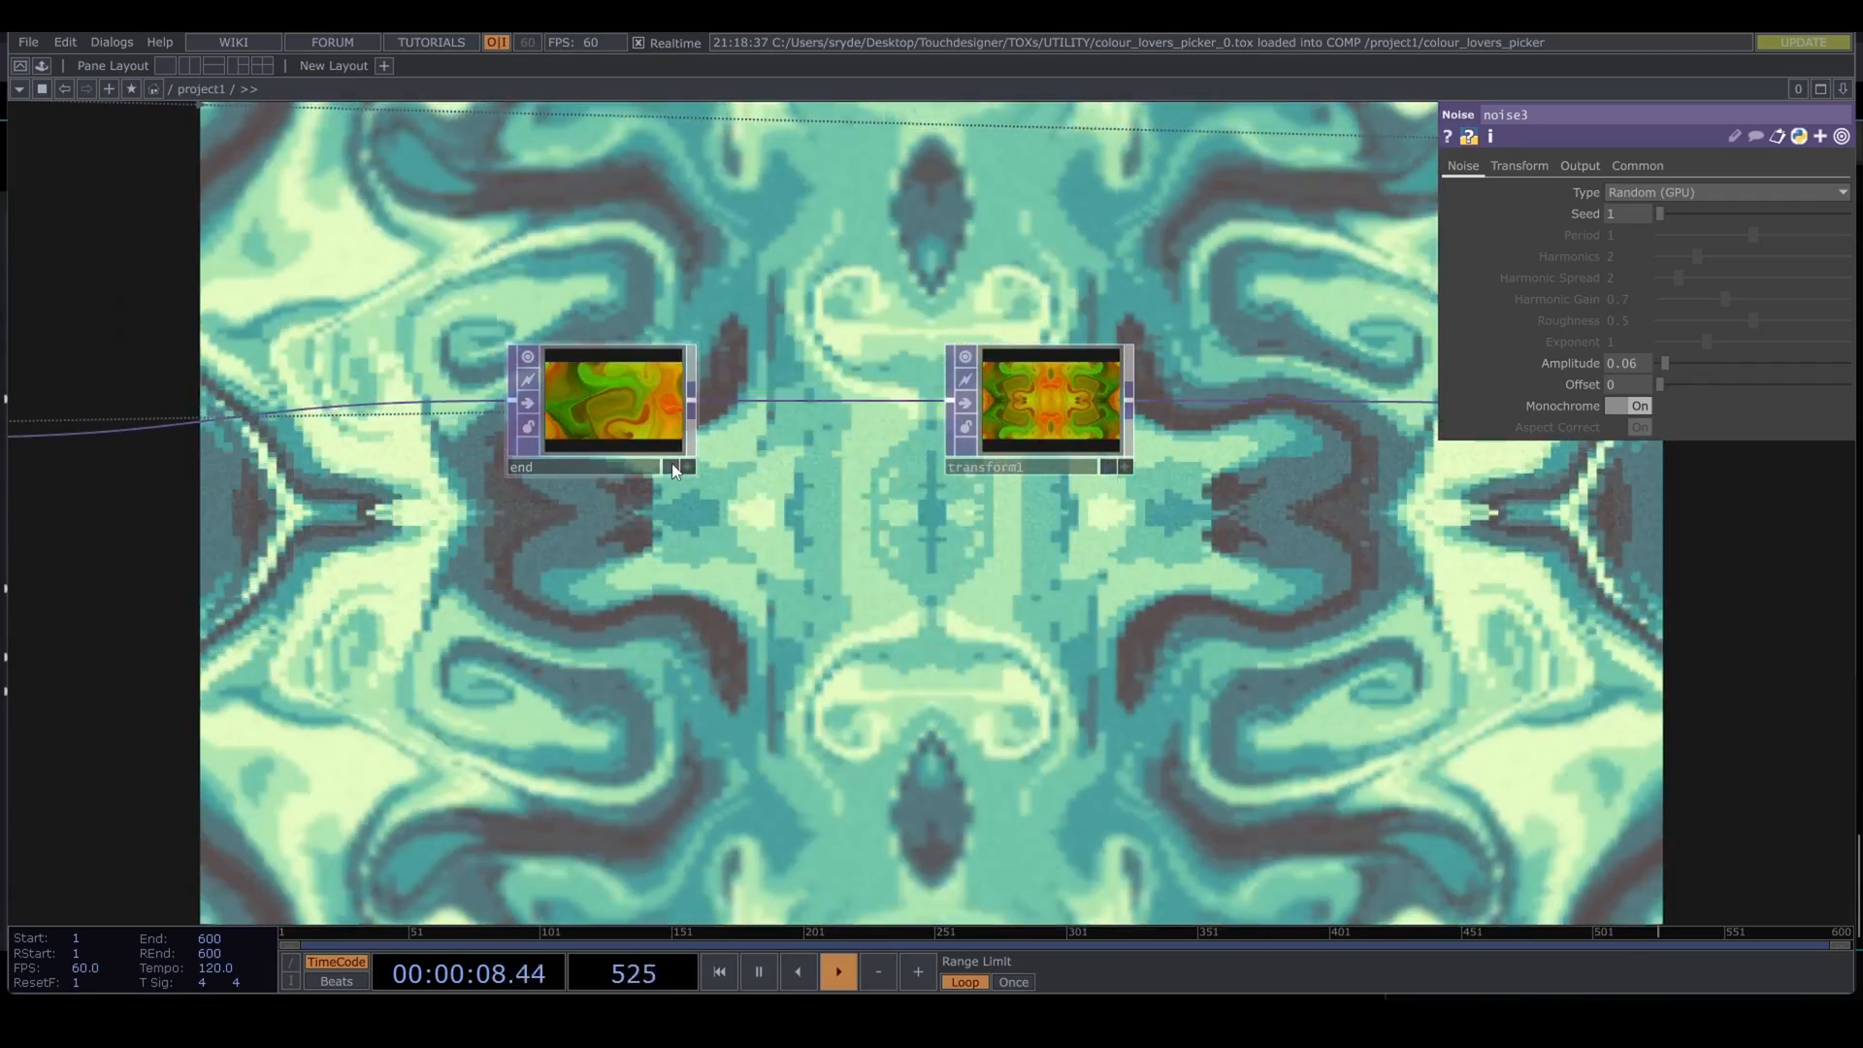
click(670, 465)
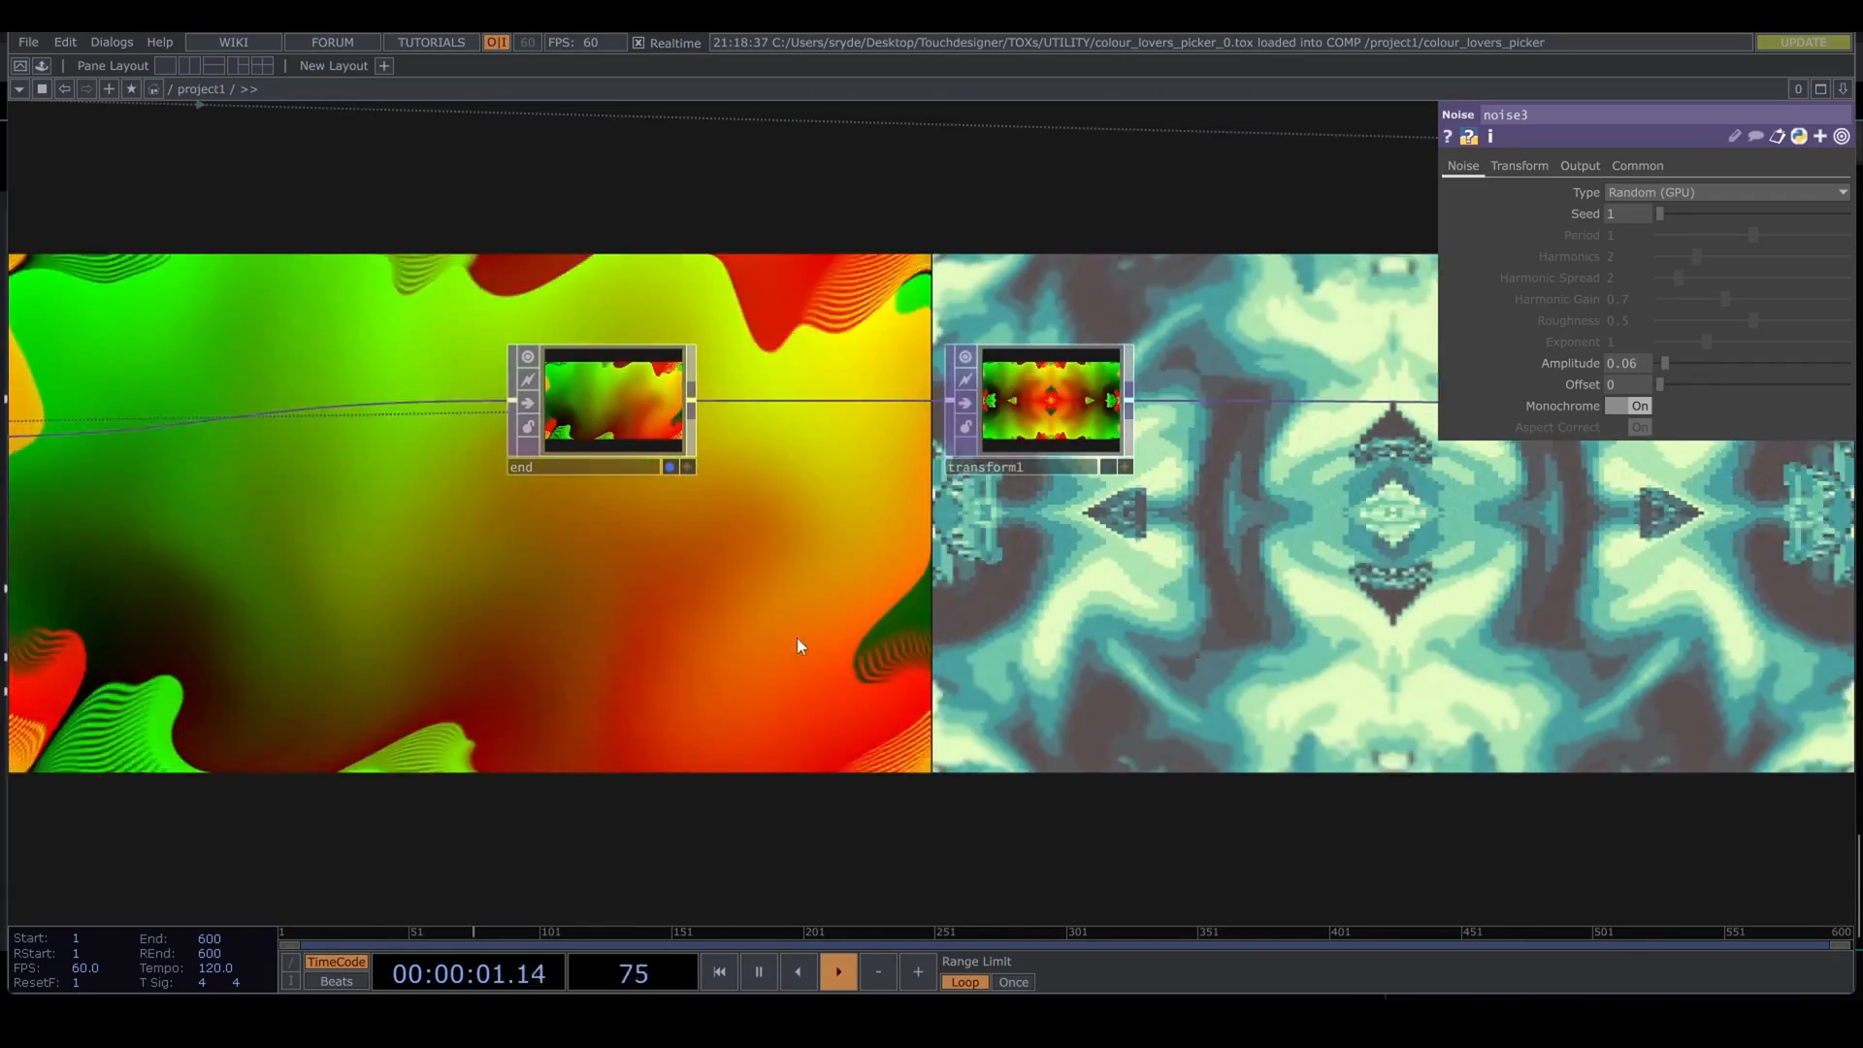
Step: Turn off null1's background display so only the end TOP is shown behind the network
drag(877, 600, 498, 613)
middle_drag(427, 616, 587, 616)
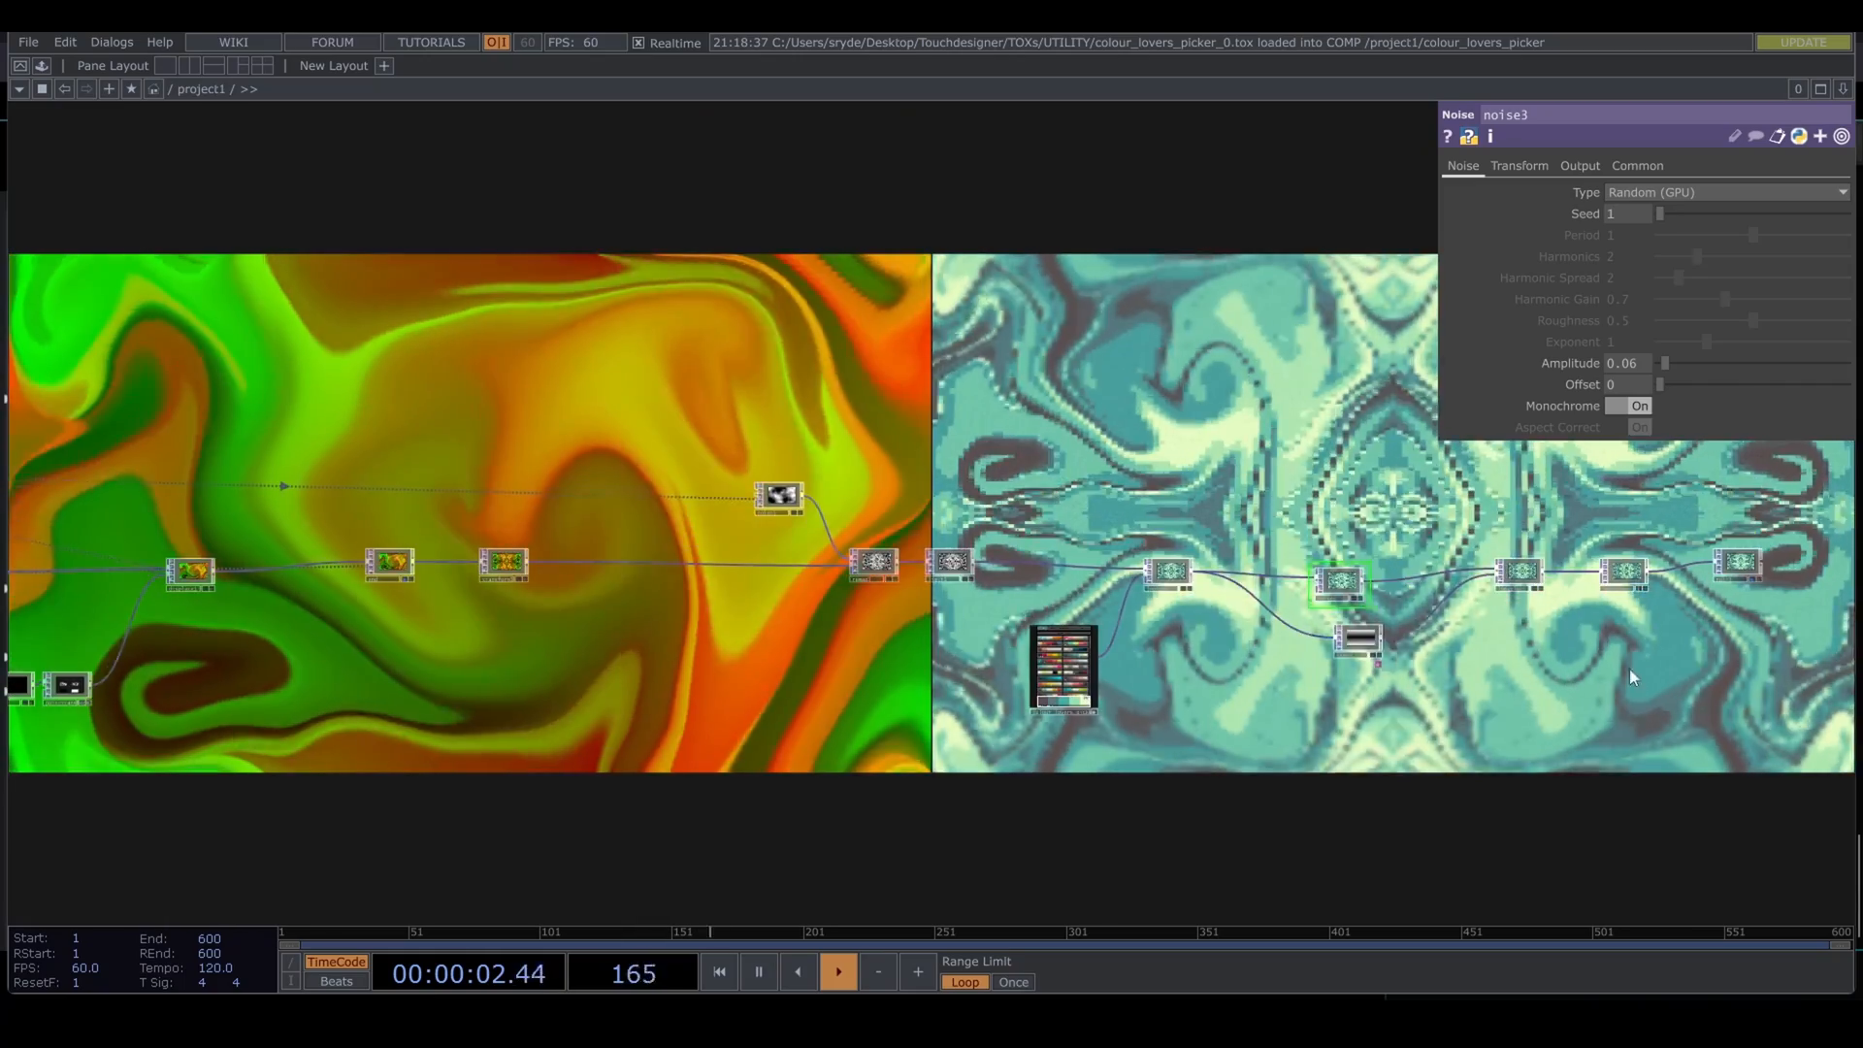
drag(1717, 653, 1518, 650)
middle_drag(1600, 582, 1216, 574)
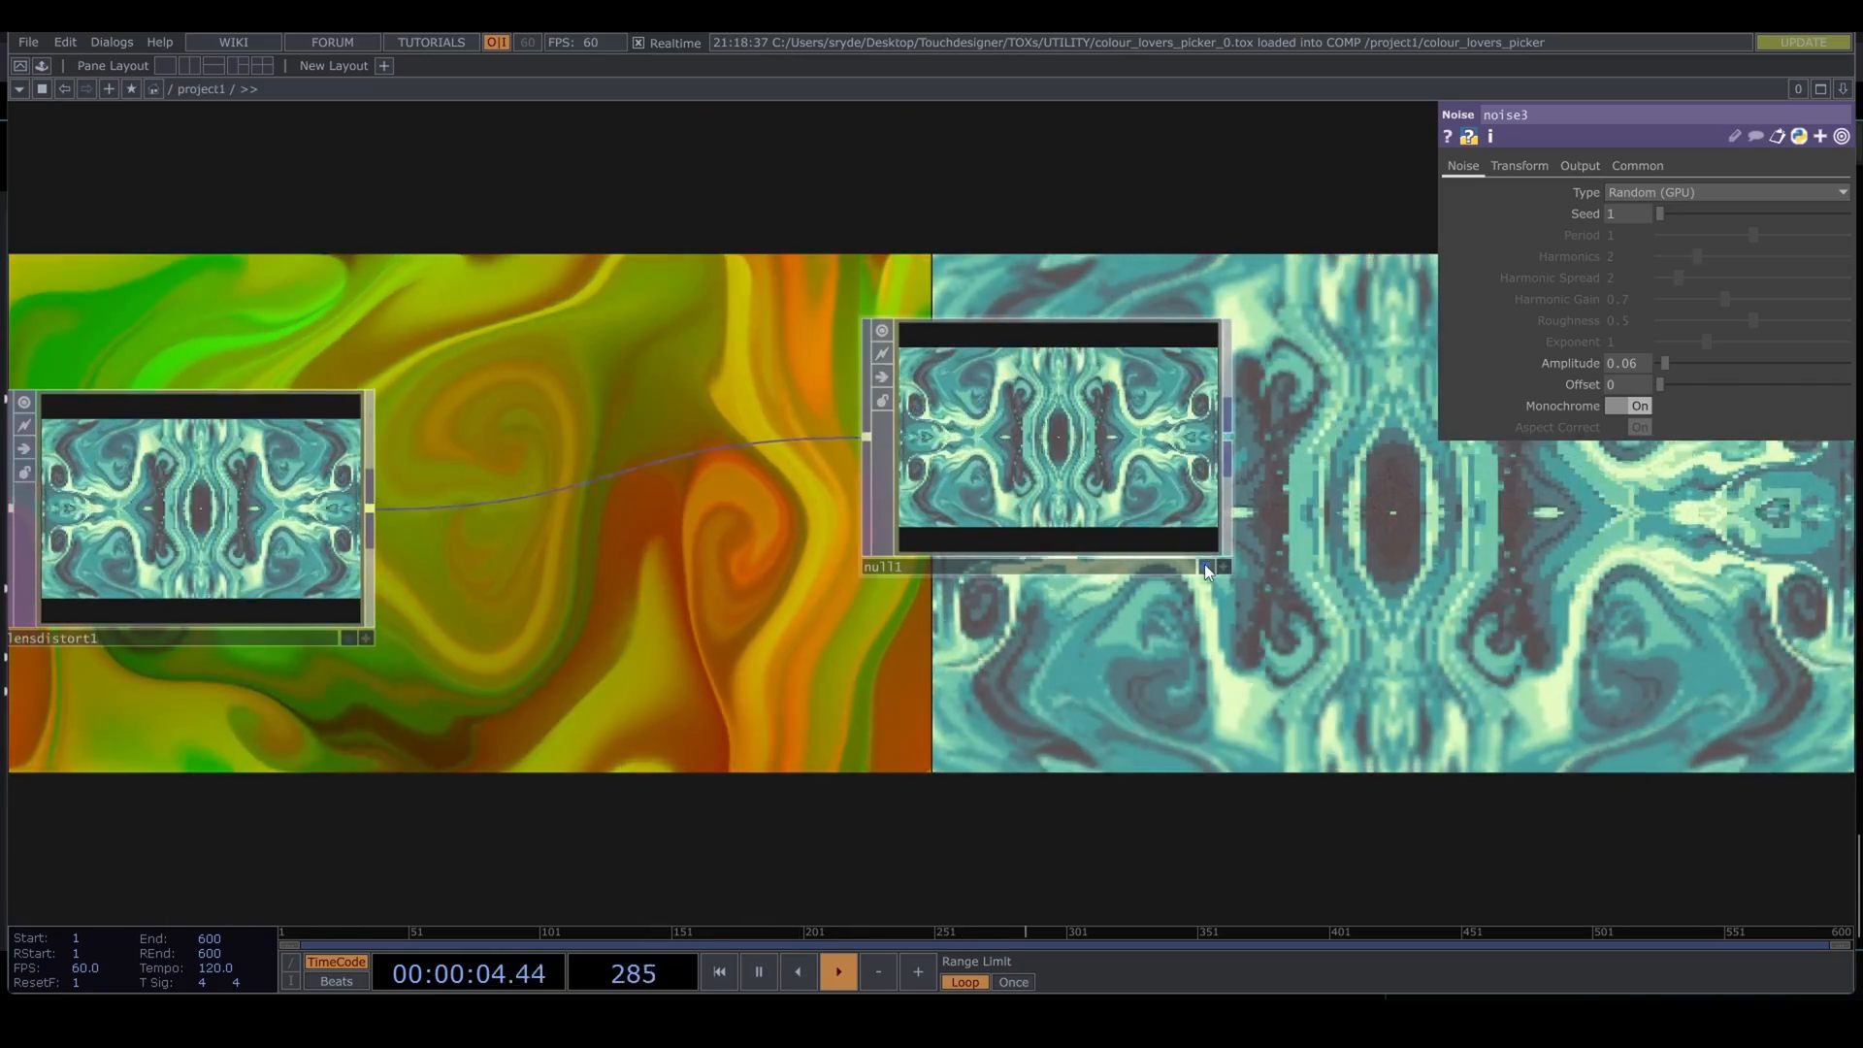
click(1205, 566)
Step: Examine the feedback and displacement network upstream of the end TOP, from reorder1 through over1 and pointtransform1 to displace1
scroll(729, 671, down, 10)
drag(578, 718, 1088, 724)
scroll(695, 666, up, 8)
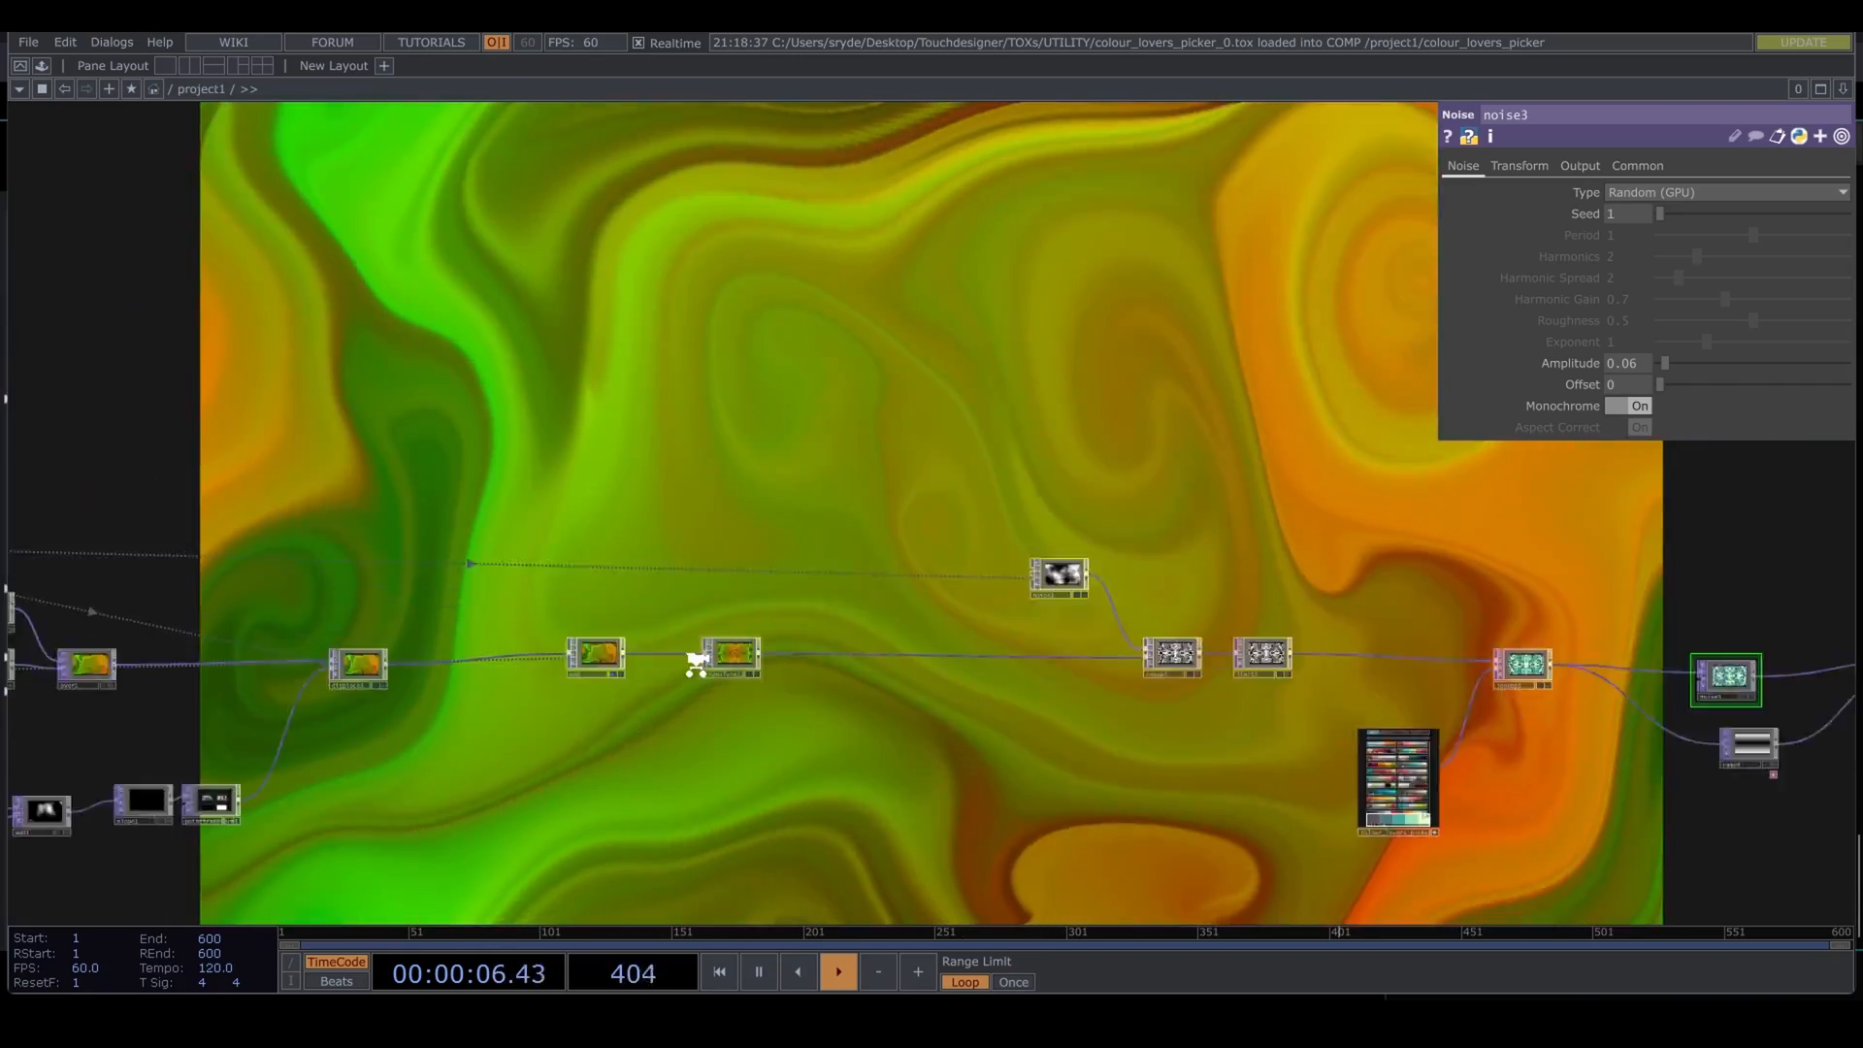
drag(719, 741, 1235, 731)
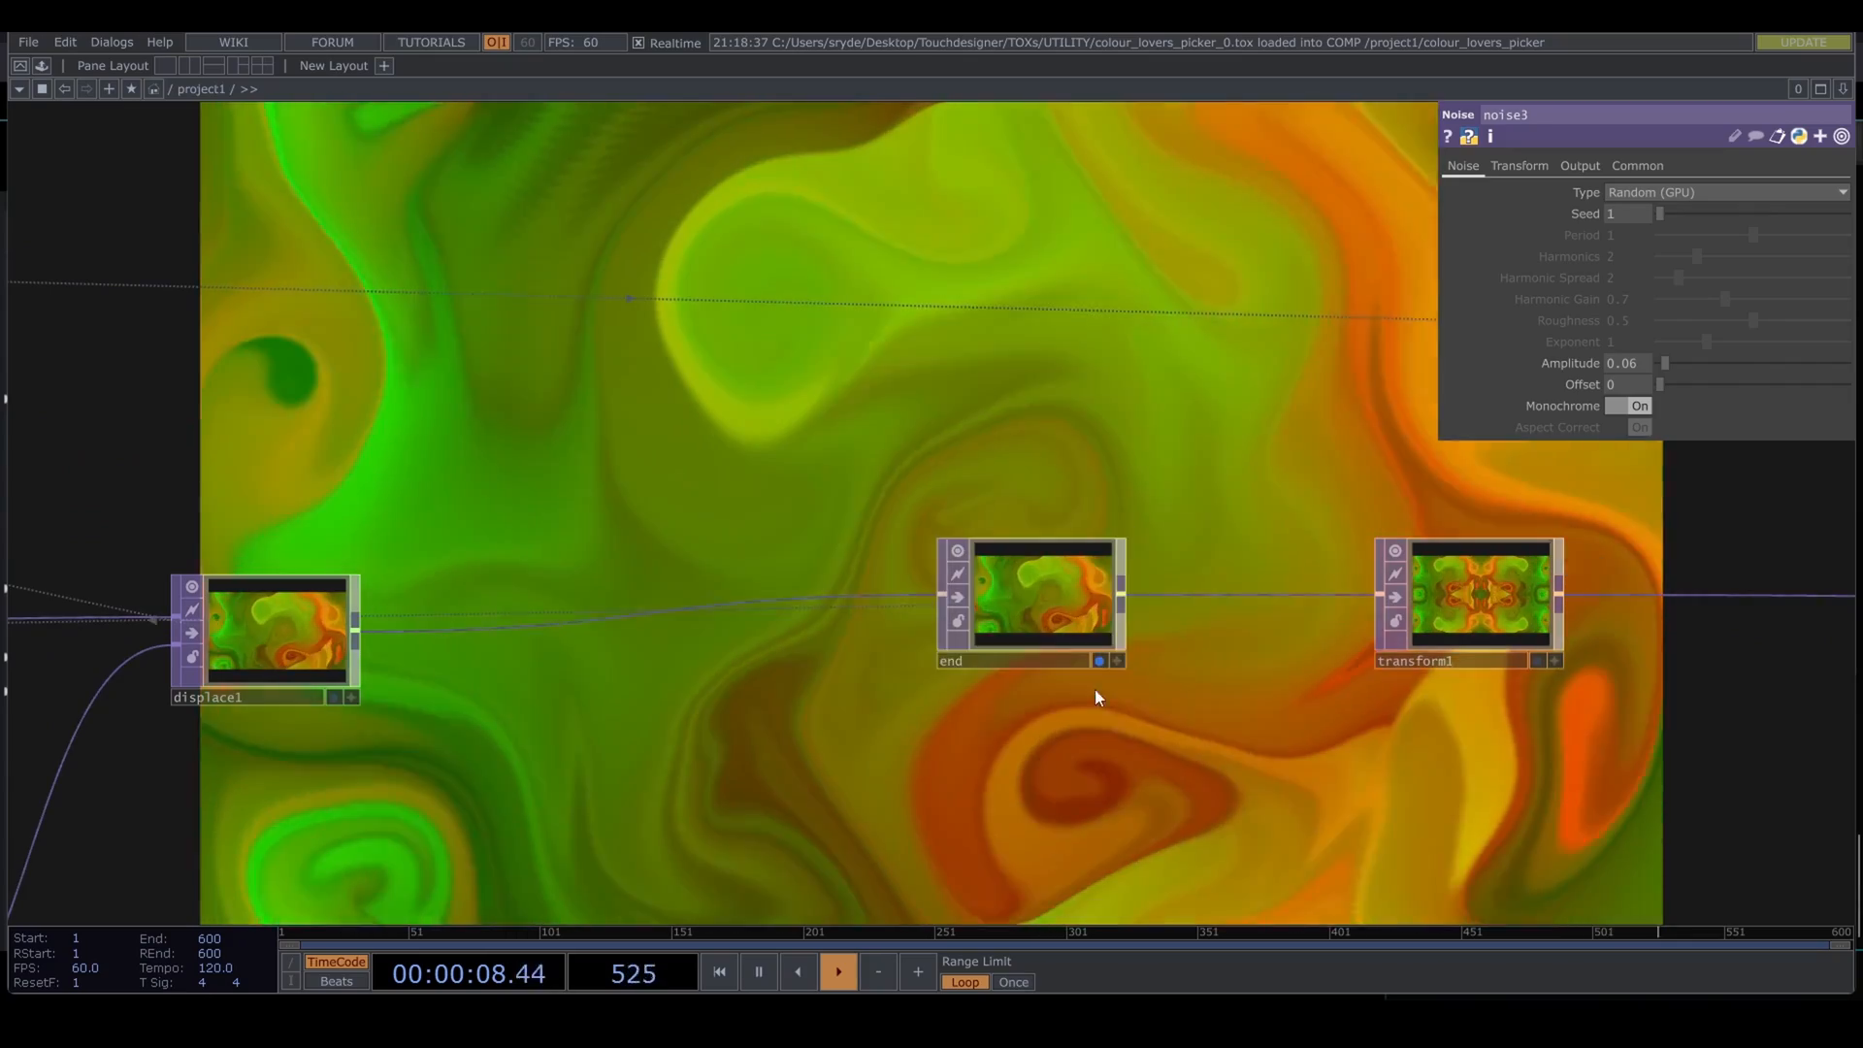
scroll(602, 718, down, 4)
scroll(578, 743, down, 2)
drag(562, 744, 1058, 673)
scroll(795, 683, up, 4)
drag(597, 628, 823, 603)
scroll(822, 611, up, 3)
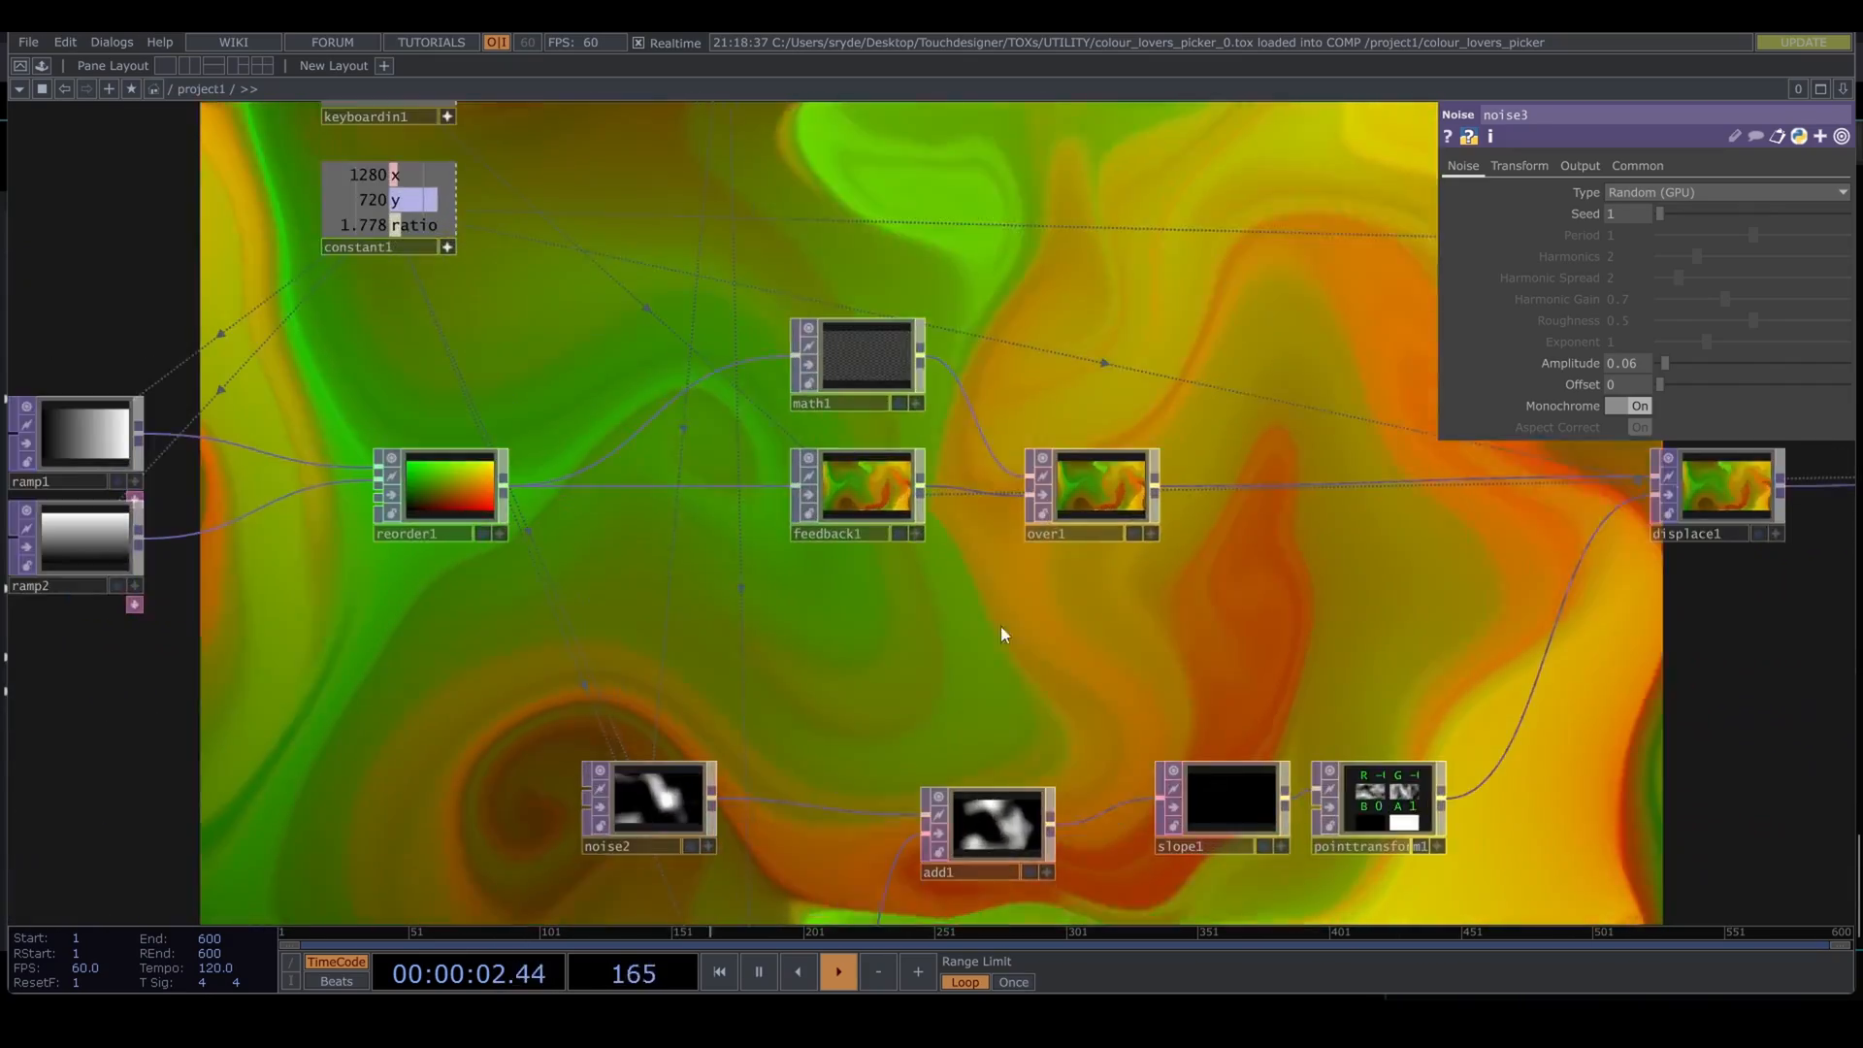
drag(998, 631, 673, 653)
drag(980, 699, 988, 460)
scroll(994, 485, down, 3)
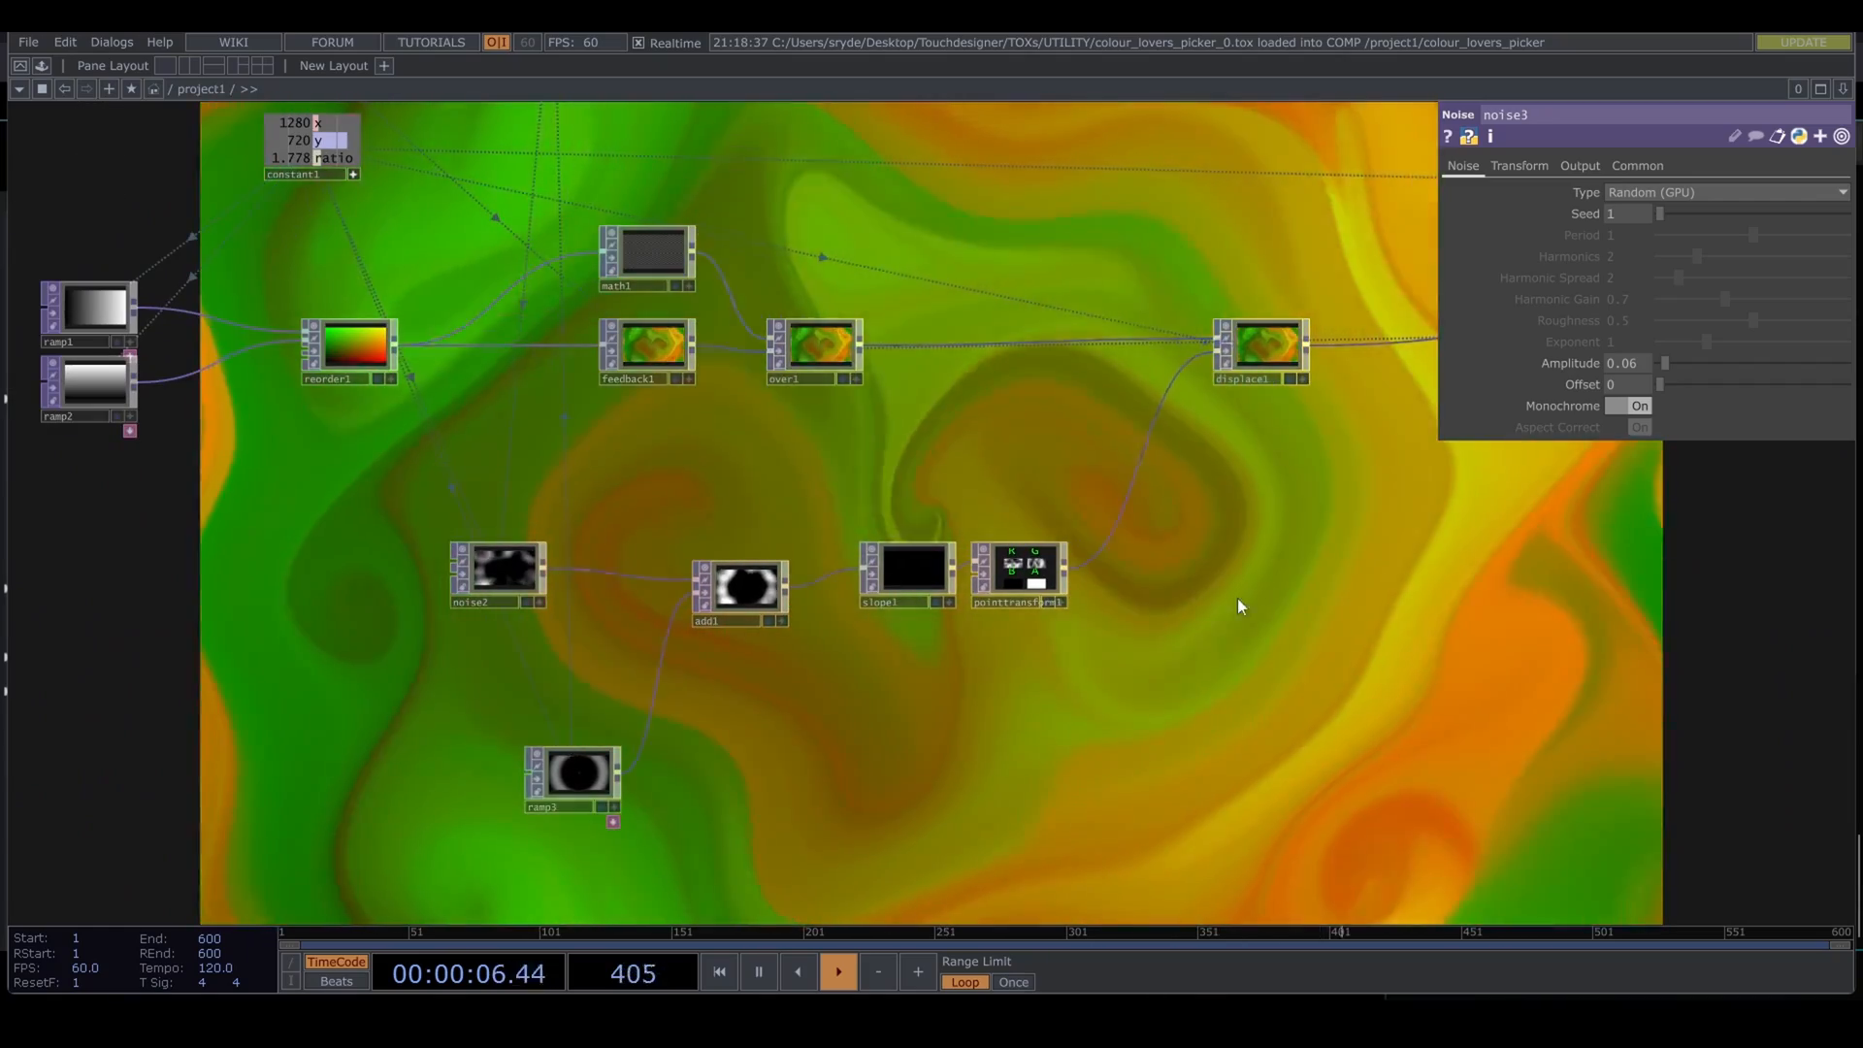
drag(1059, 610, 670, 710)
drag(875, 456, 1043, 454)
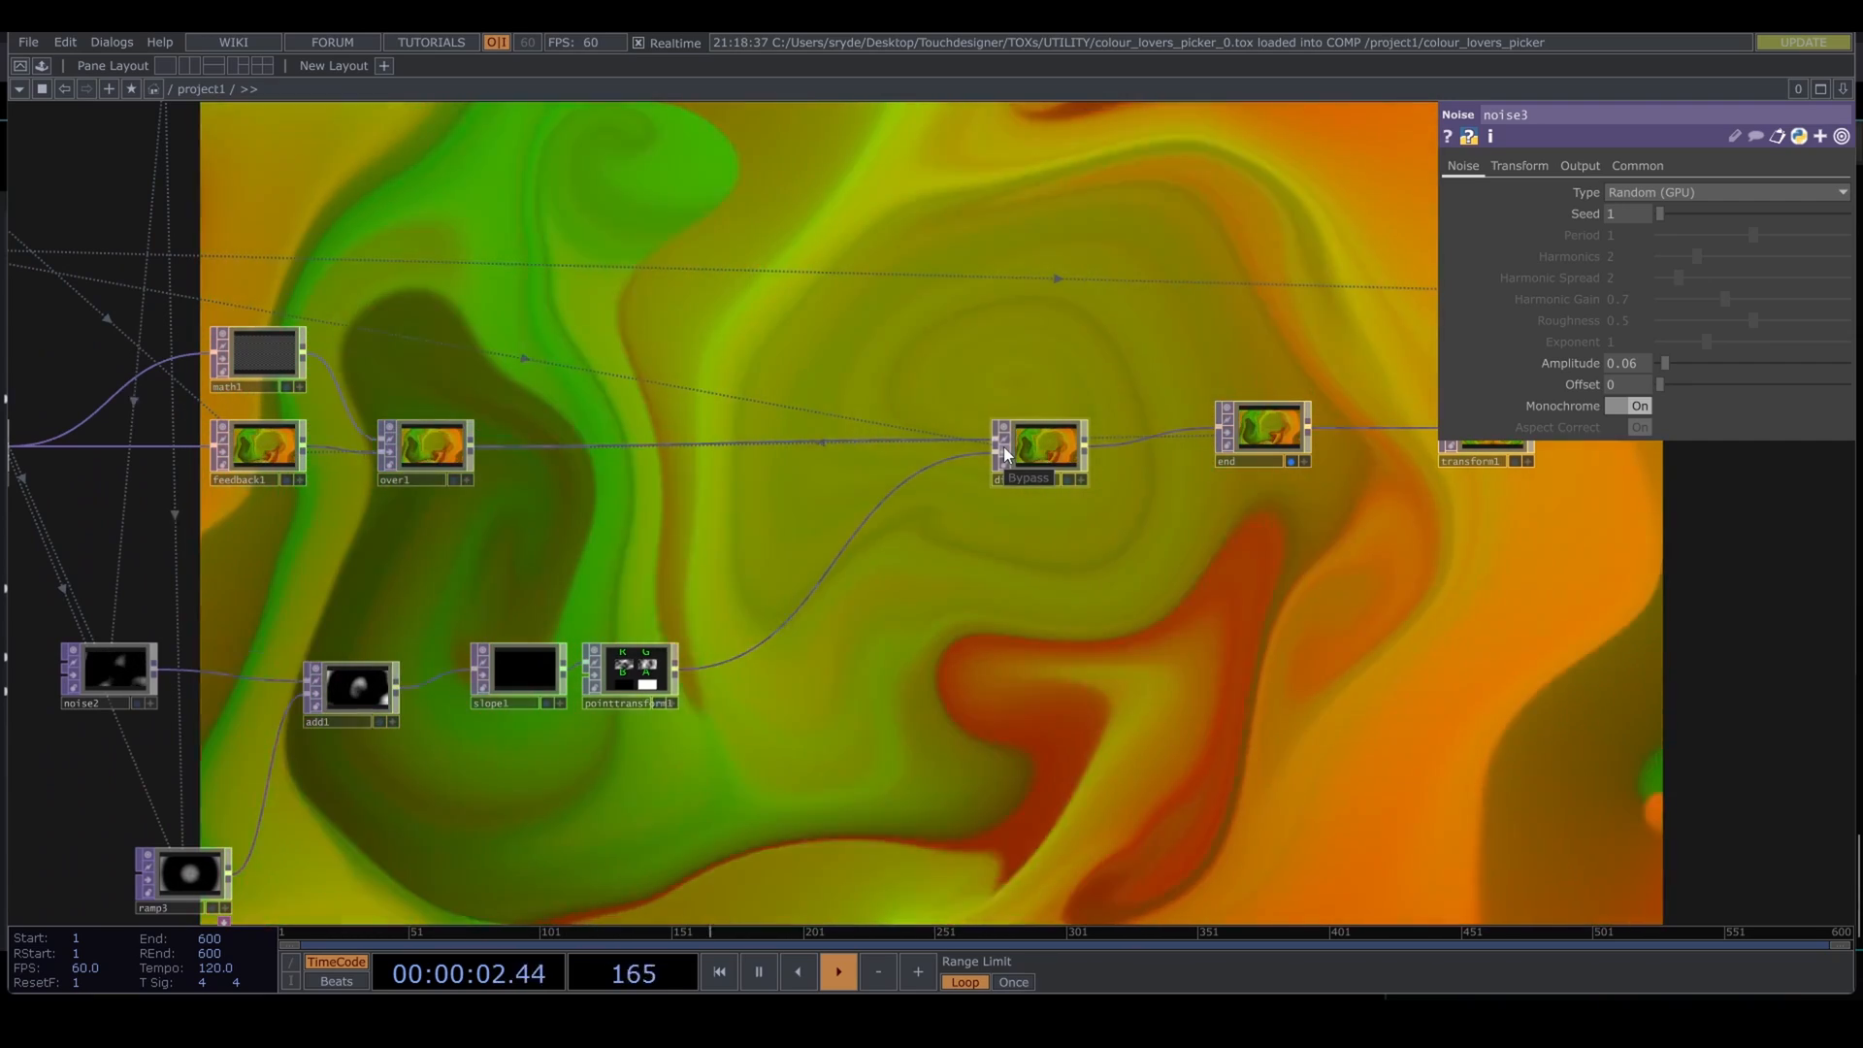
Step: Bypass displace1 and insert an Add TOP between over1 and displace1, with pointtransform1 wired into its second input
click(1003, 446)
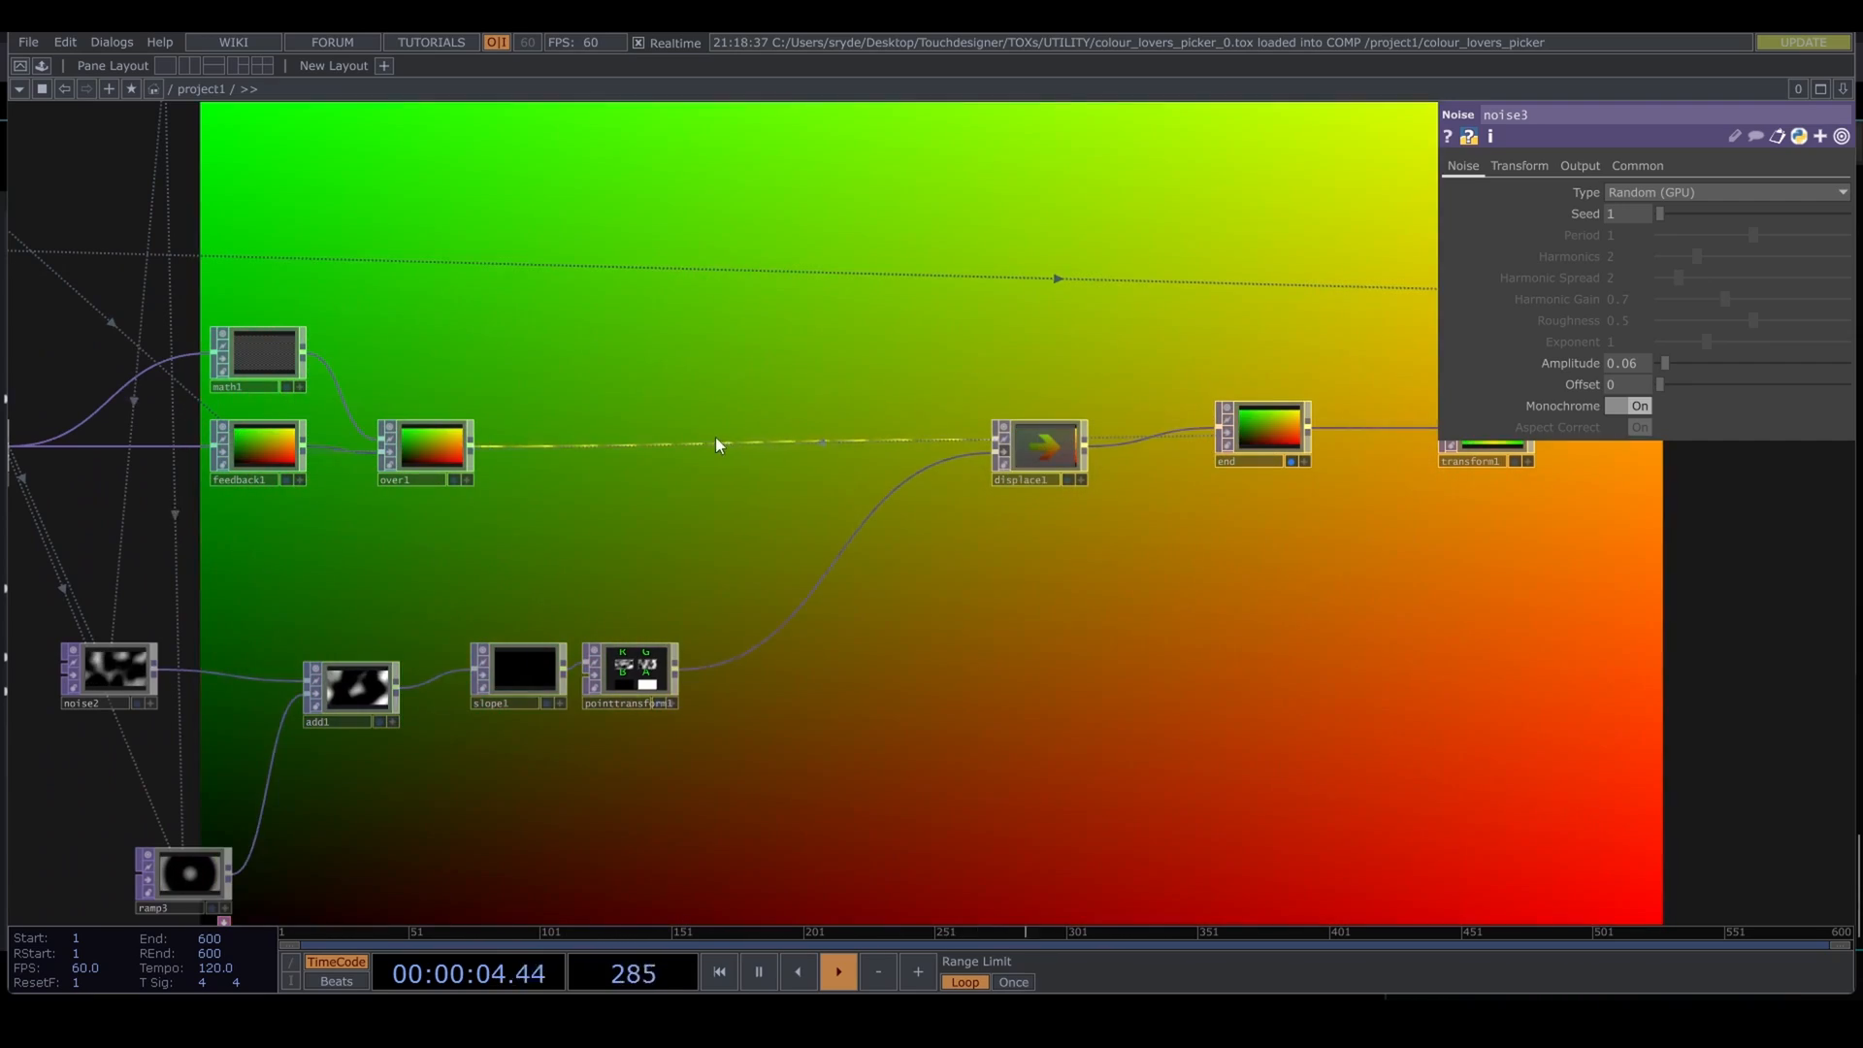
right_click(742, 445)
click(772, 419)
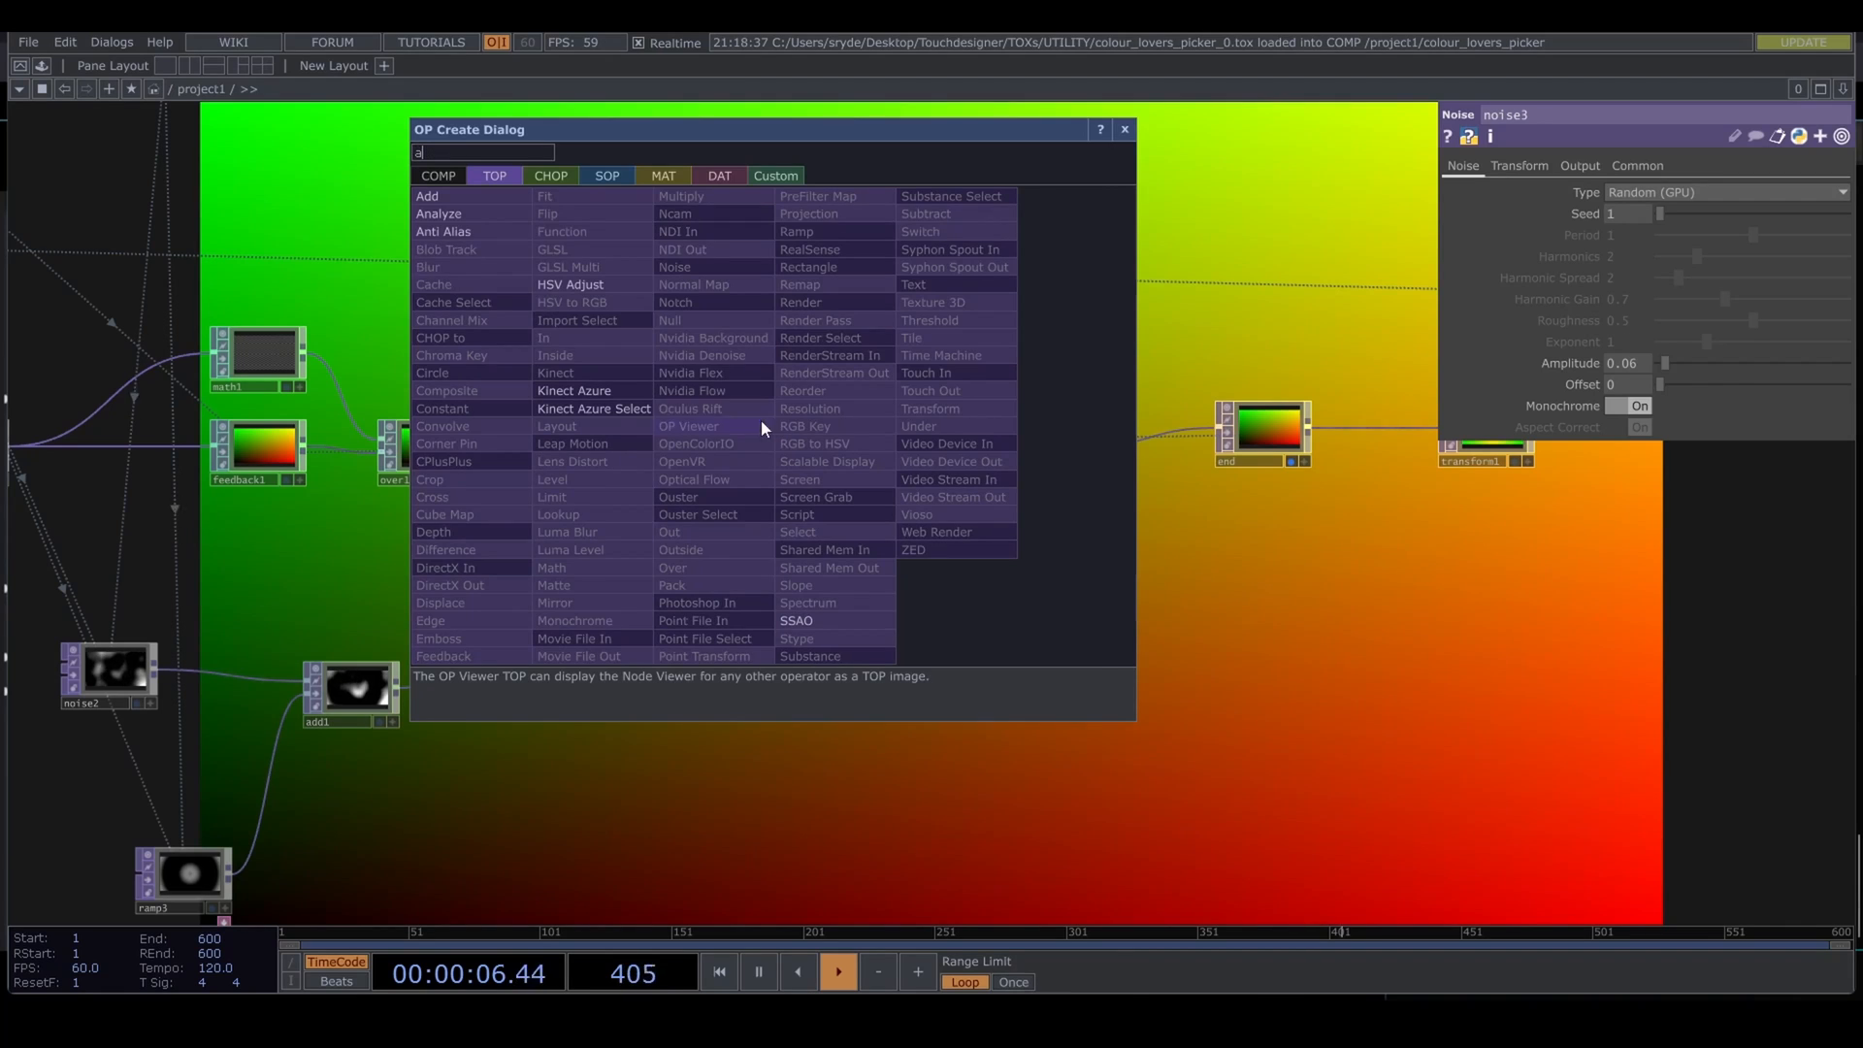
click(462, 194)
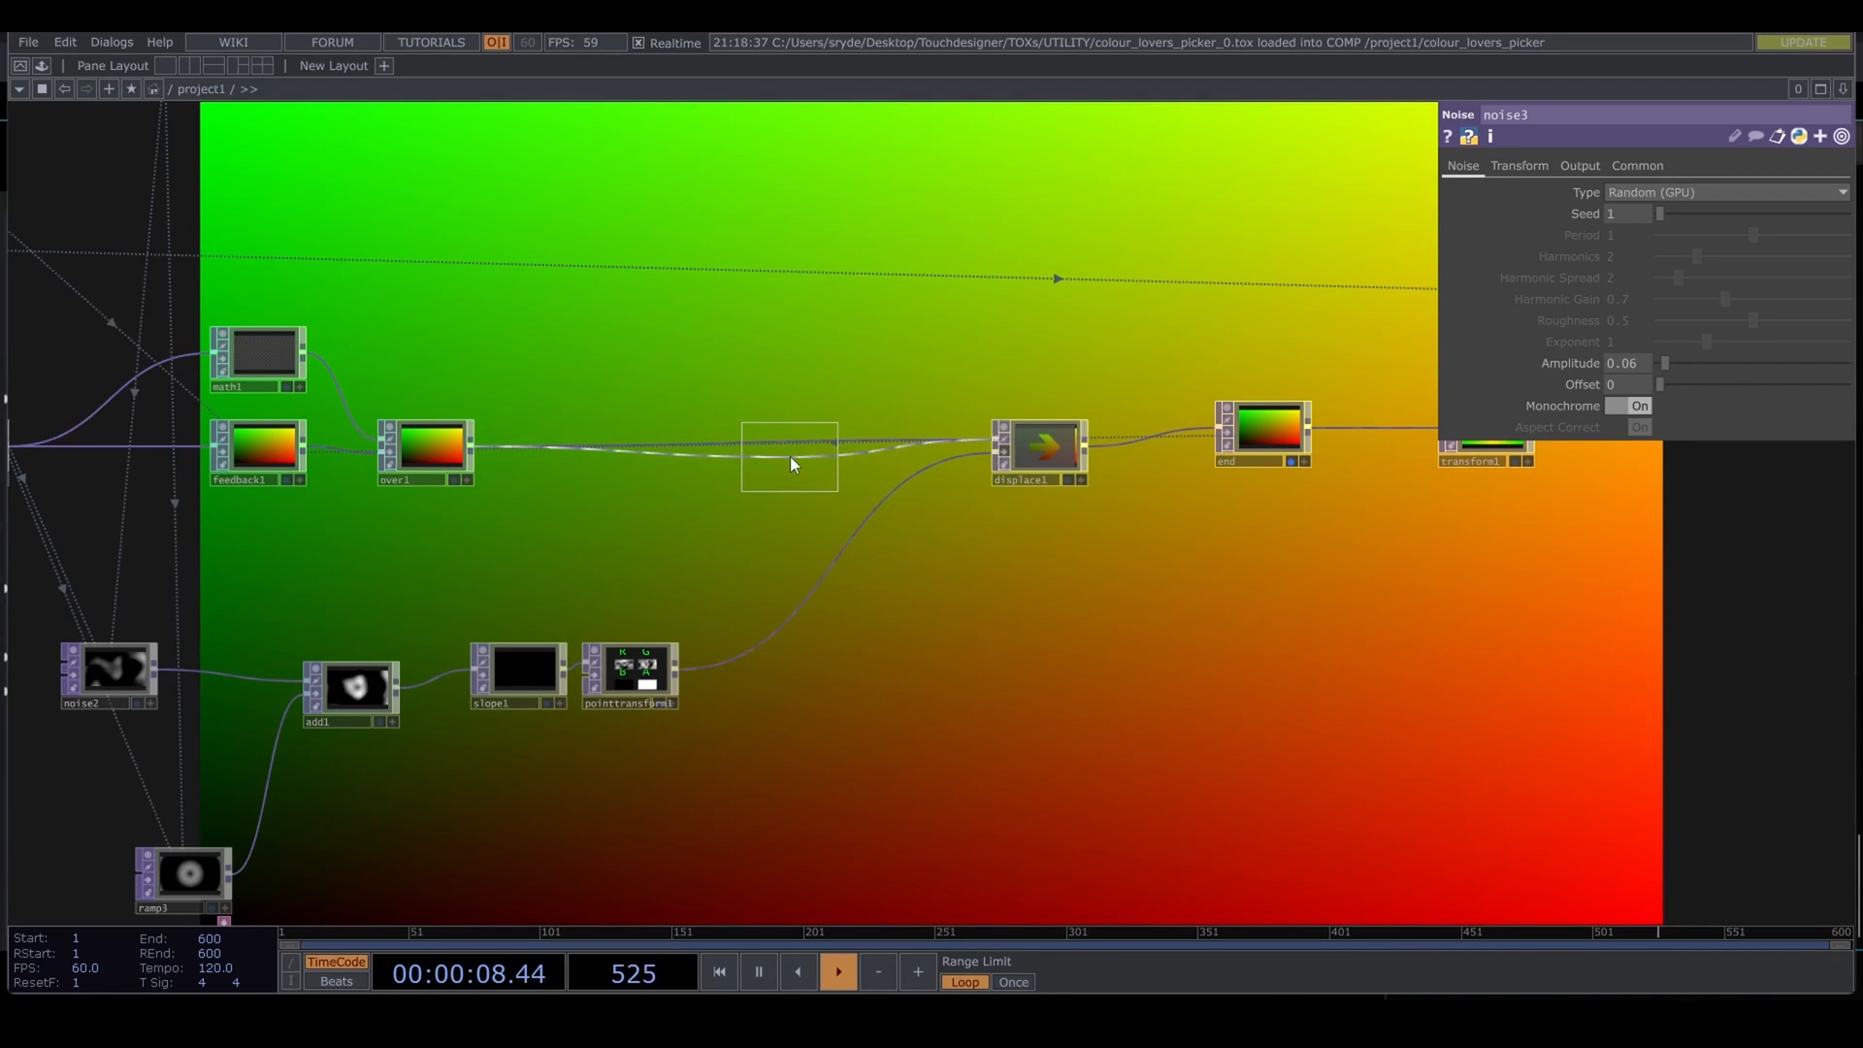
click(781, 454)
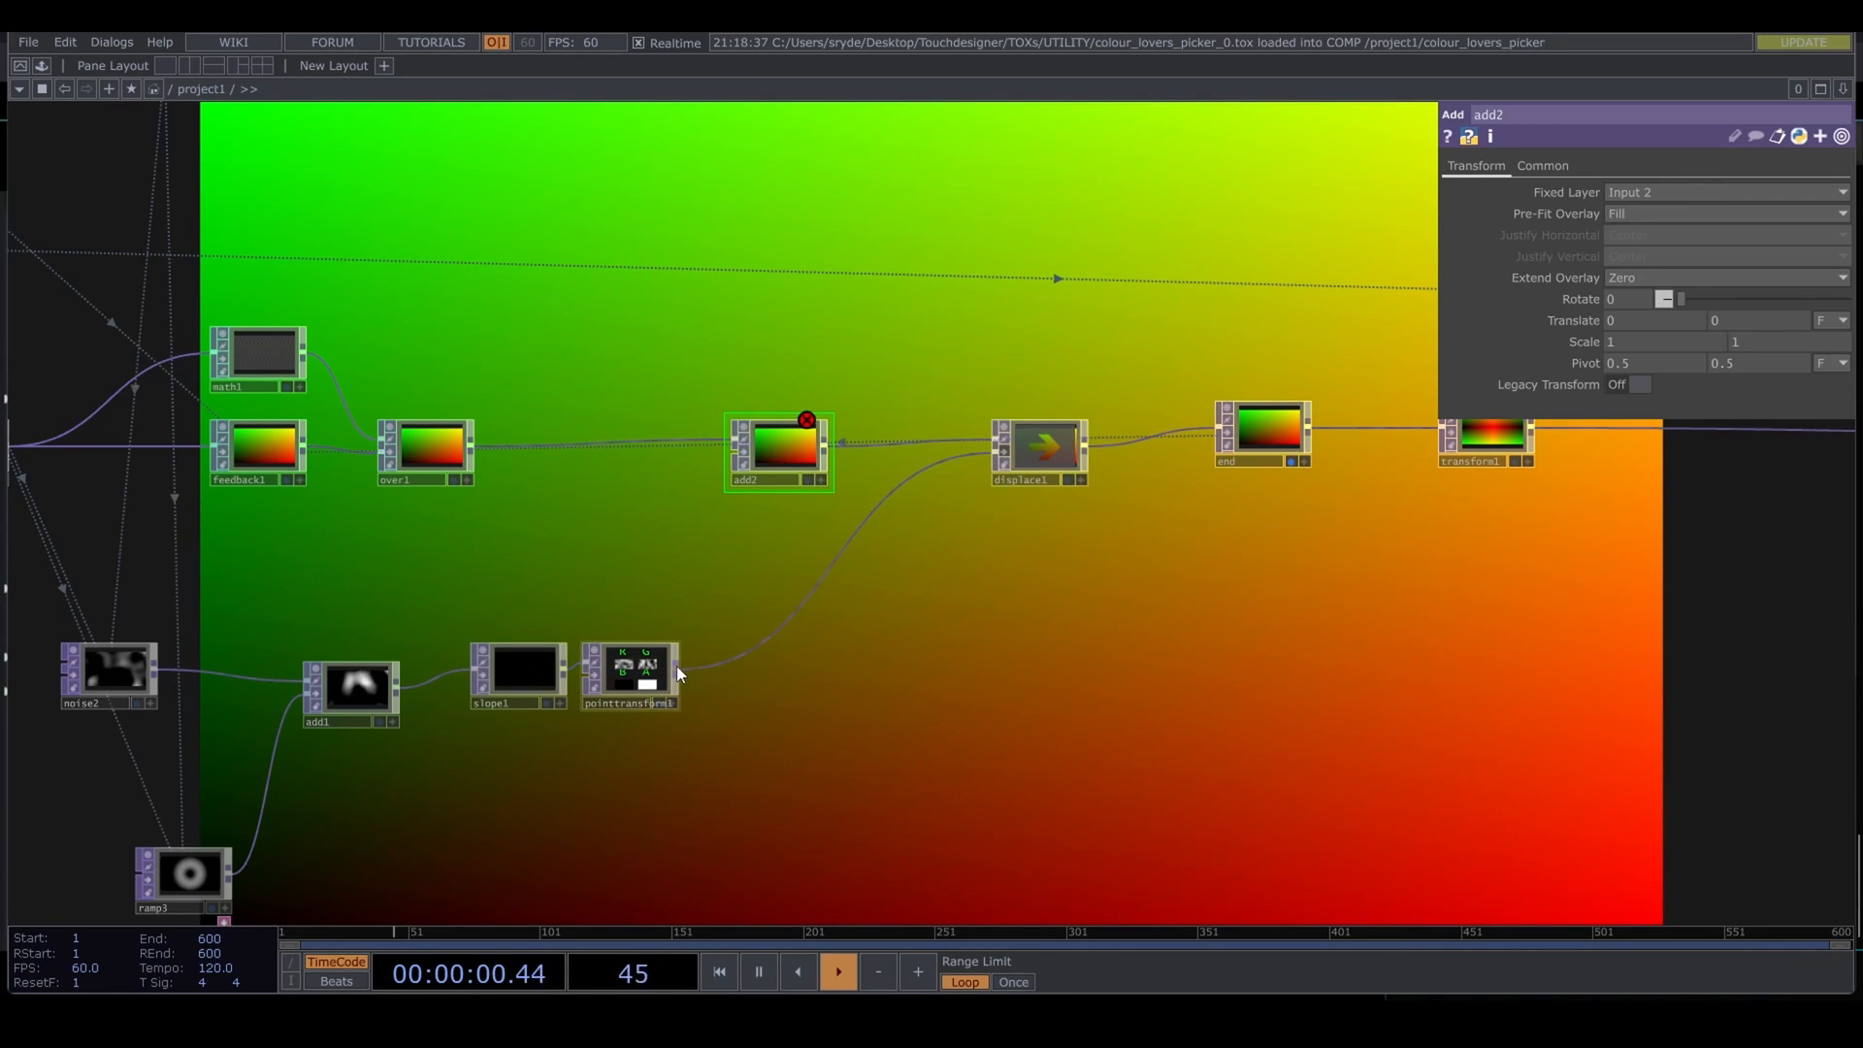
drag(677, 665, 712, 456)
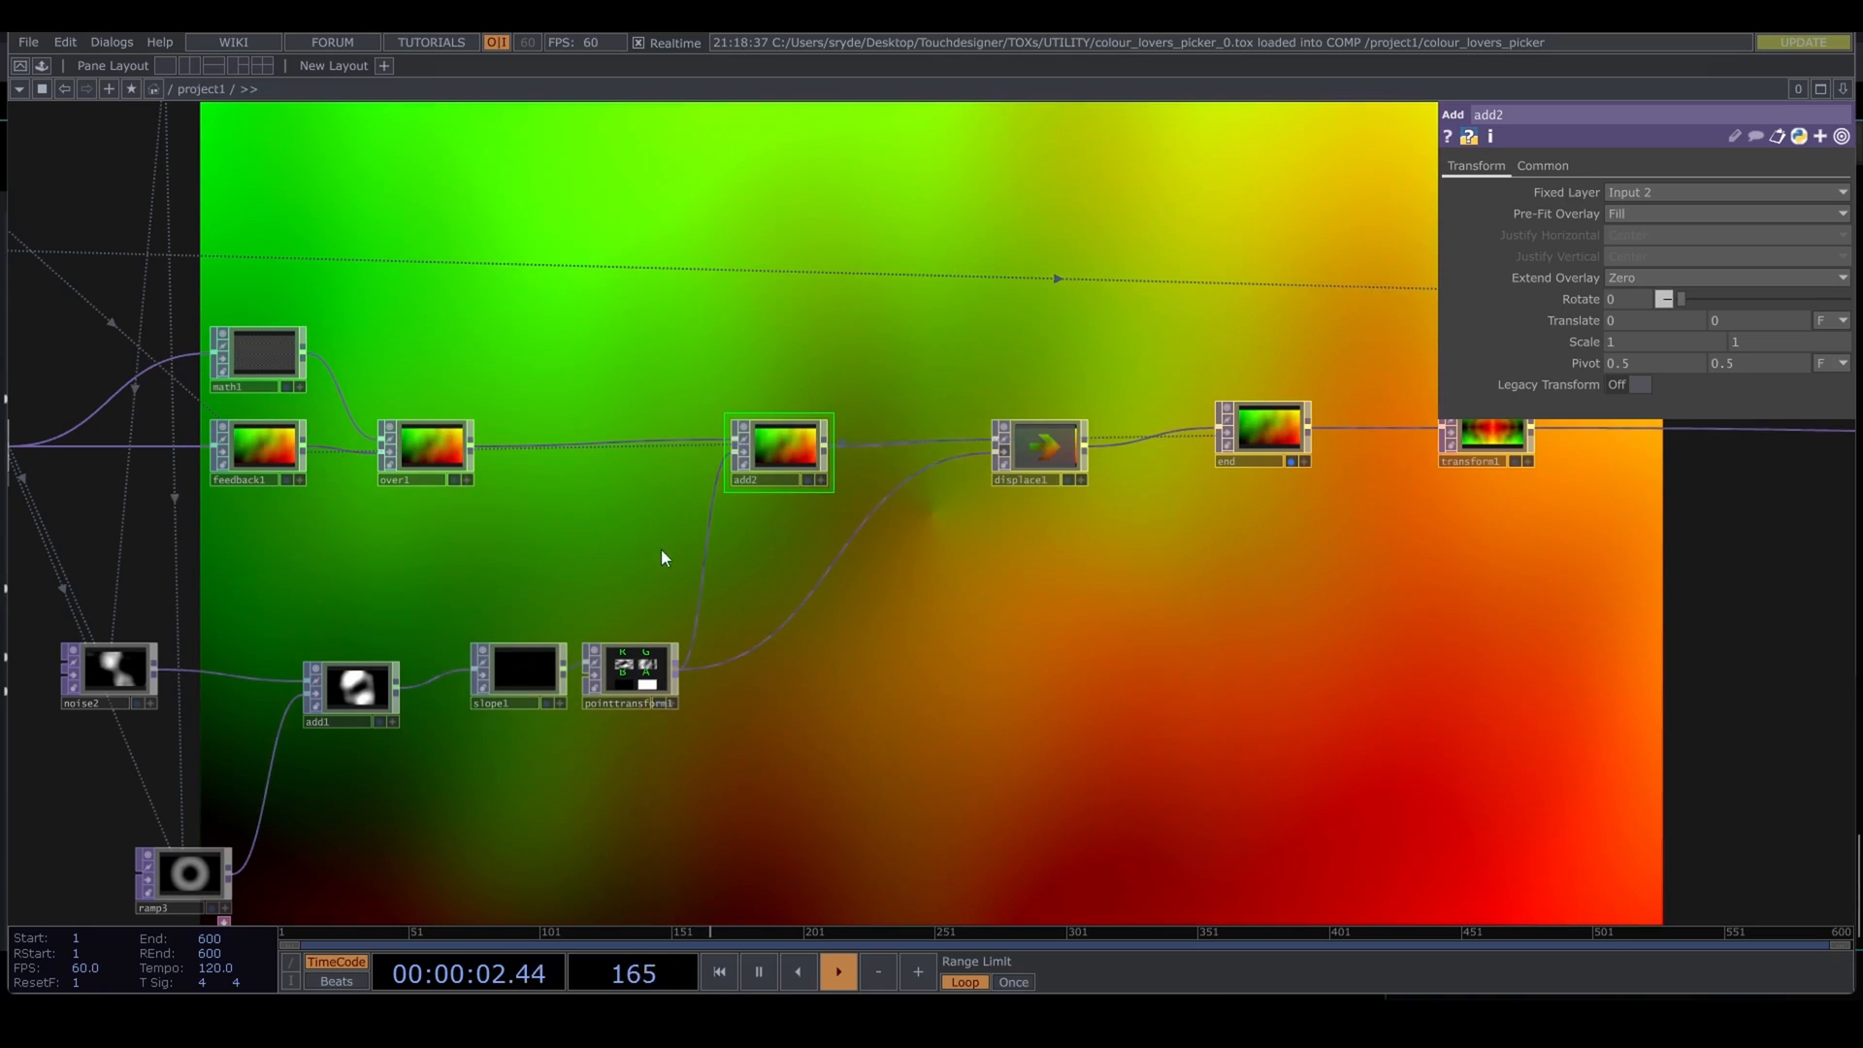
Step: Examine the feedback chain from over1 through add2 to displace1, toggling over1's bypass on and off
scroll(334, 430, up, 3)
middle_drag(386, 461, 427, 458)
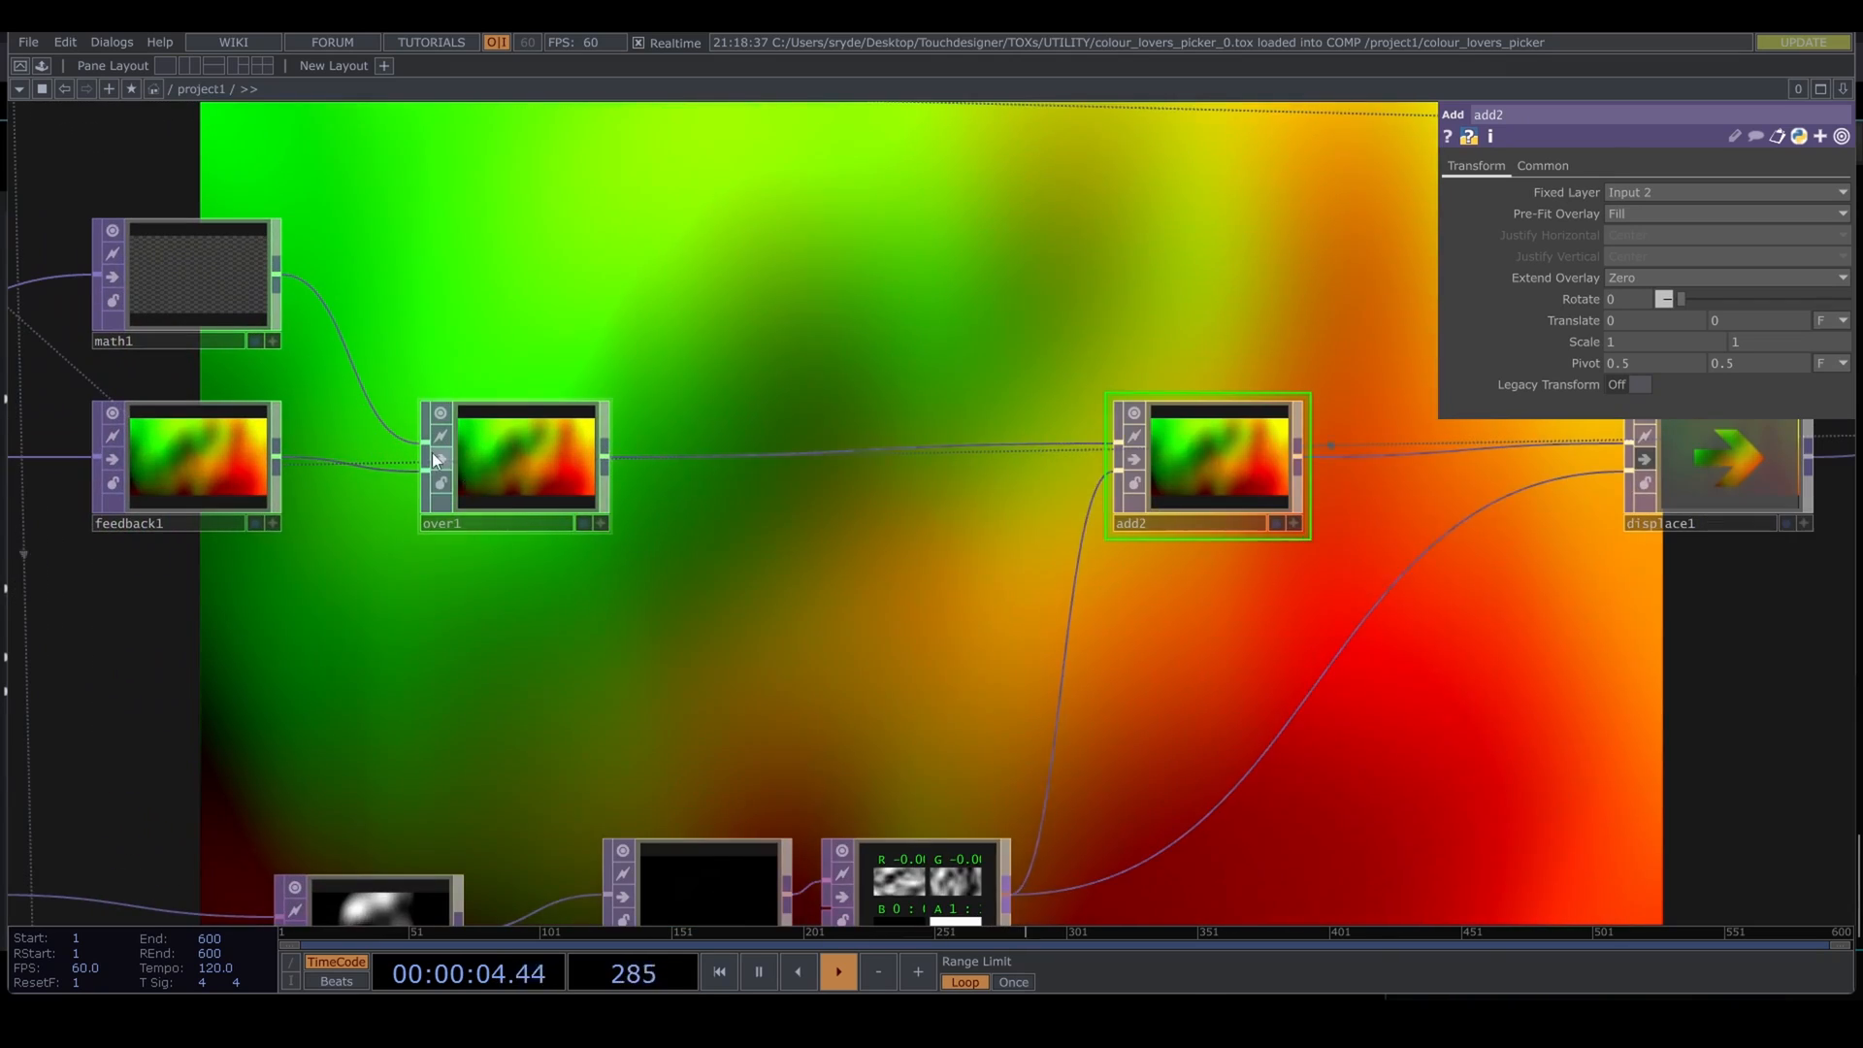
drag(457, 581, 8, 563)
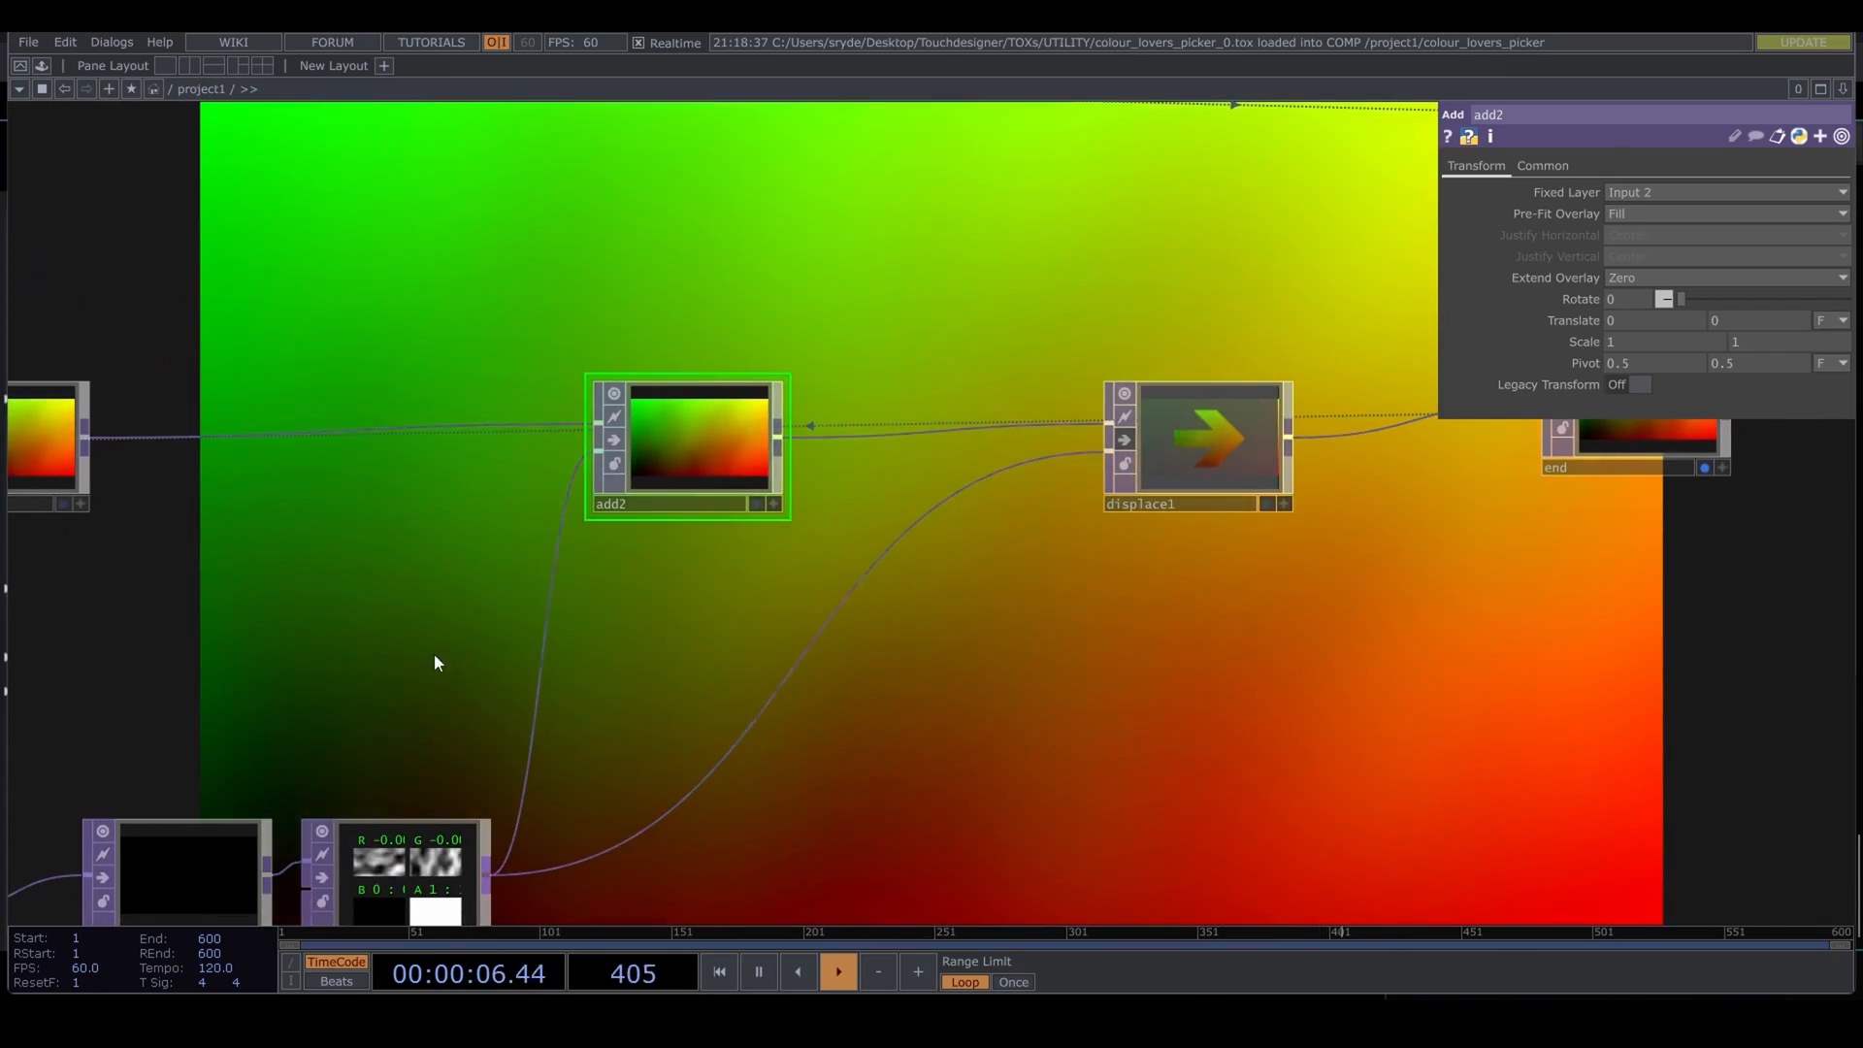
drag(432, 656, 969, 577)
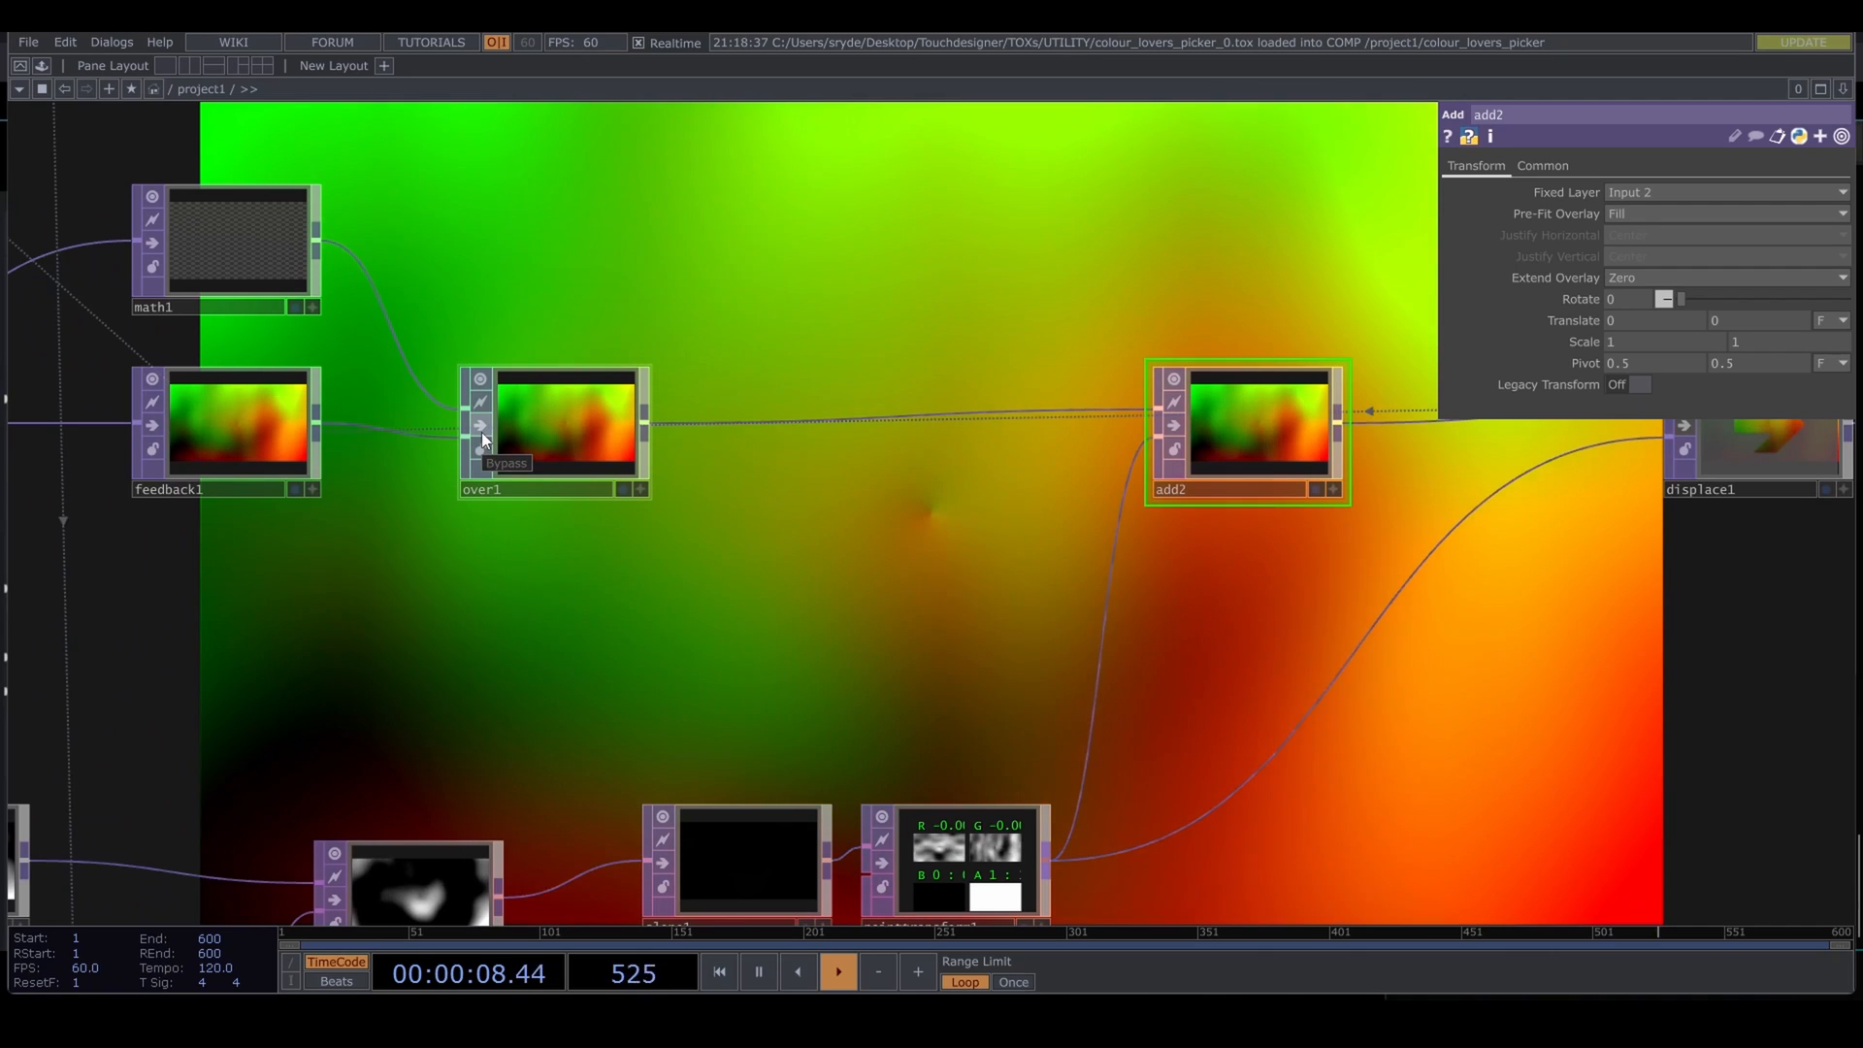
click(481, 434)
click(481, 433)
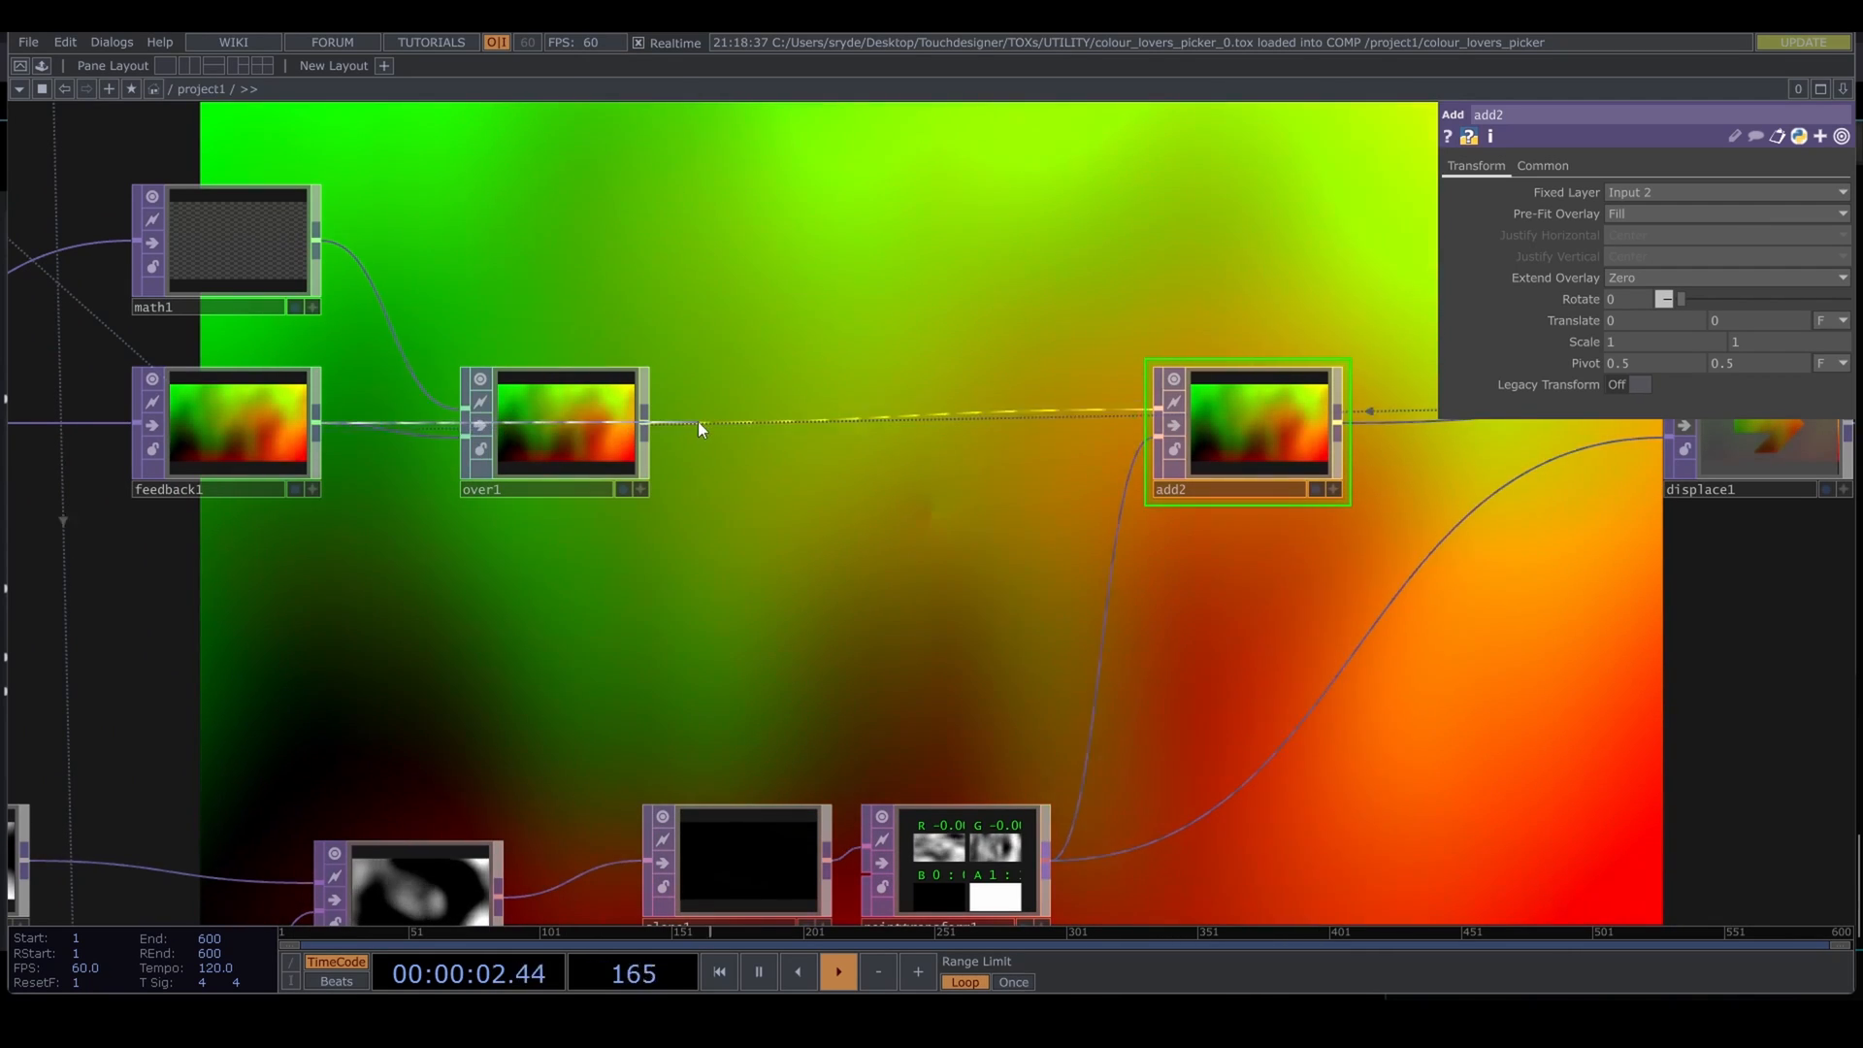
drag(754, 520, 572, 543)
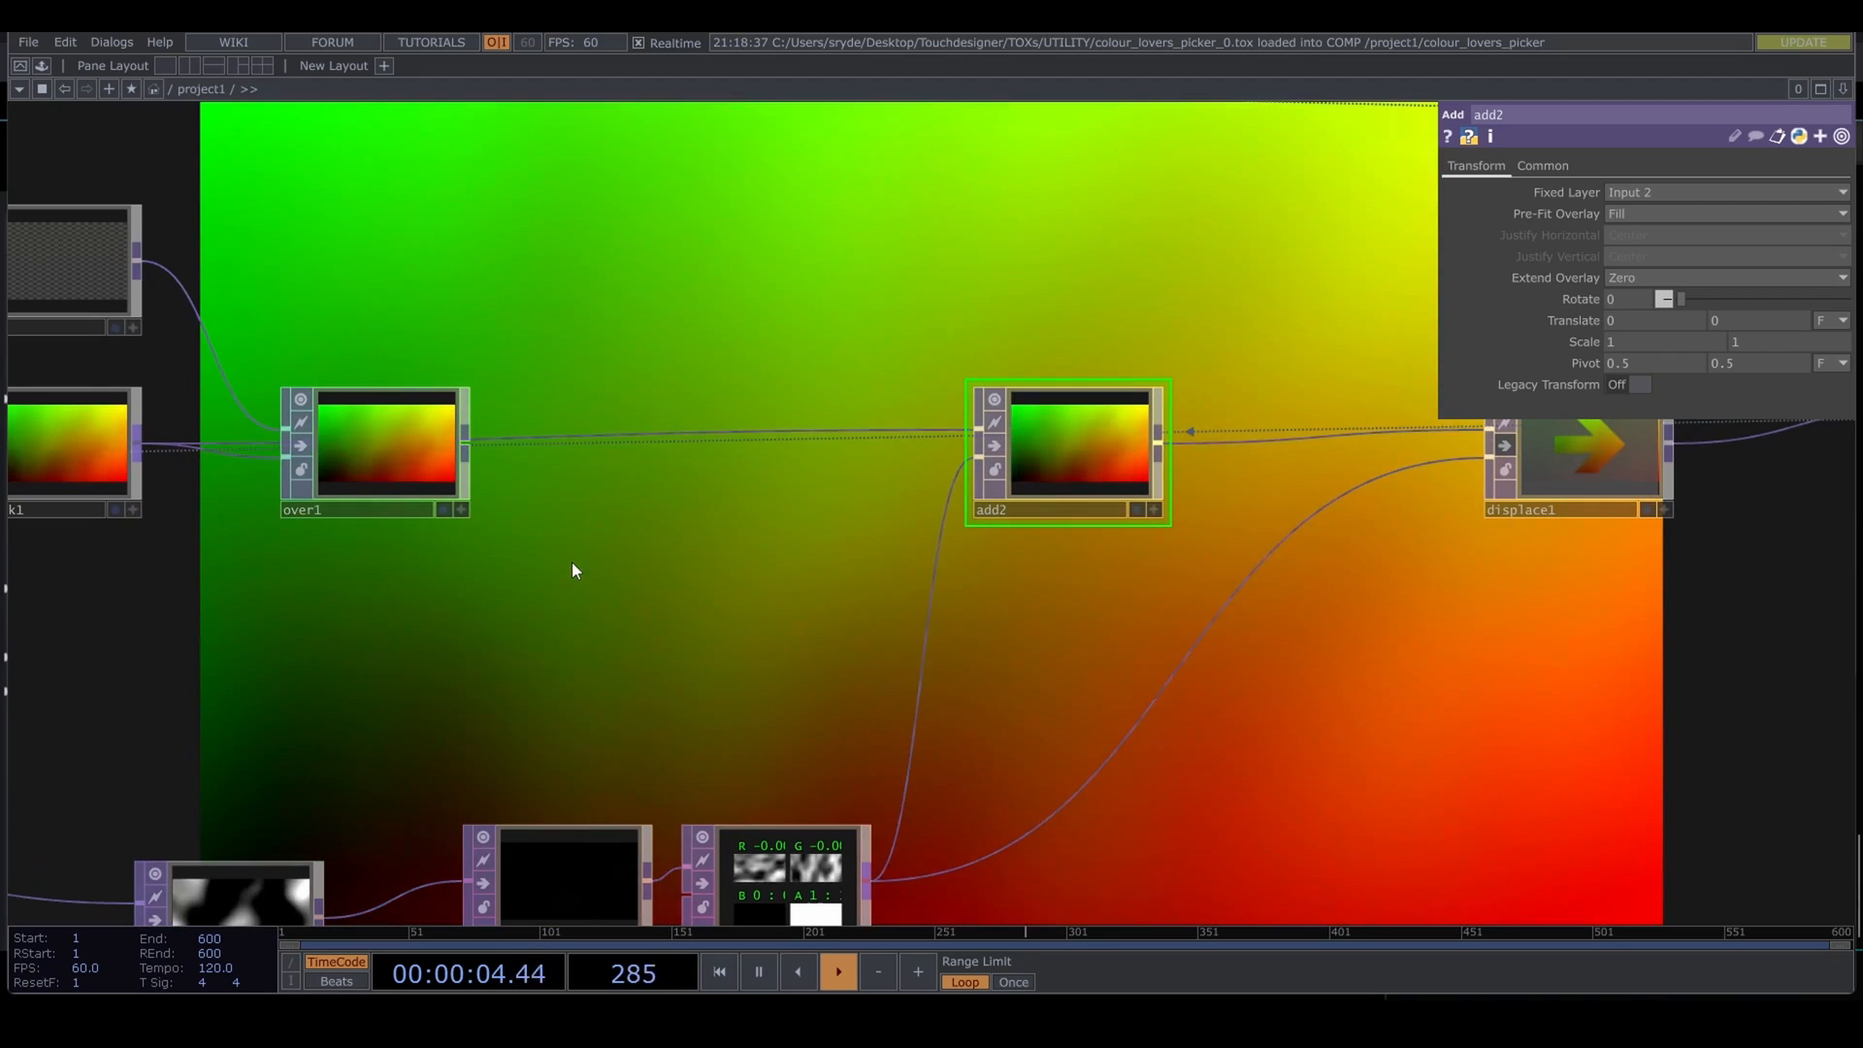
scroll(570, 574, down, 5)
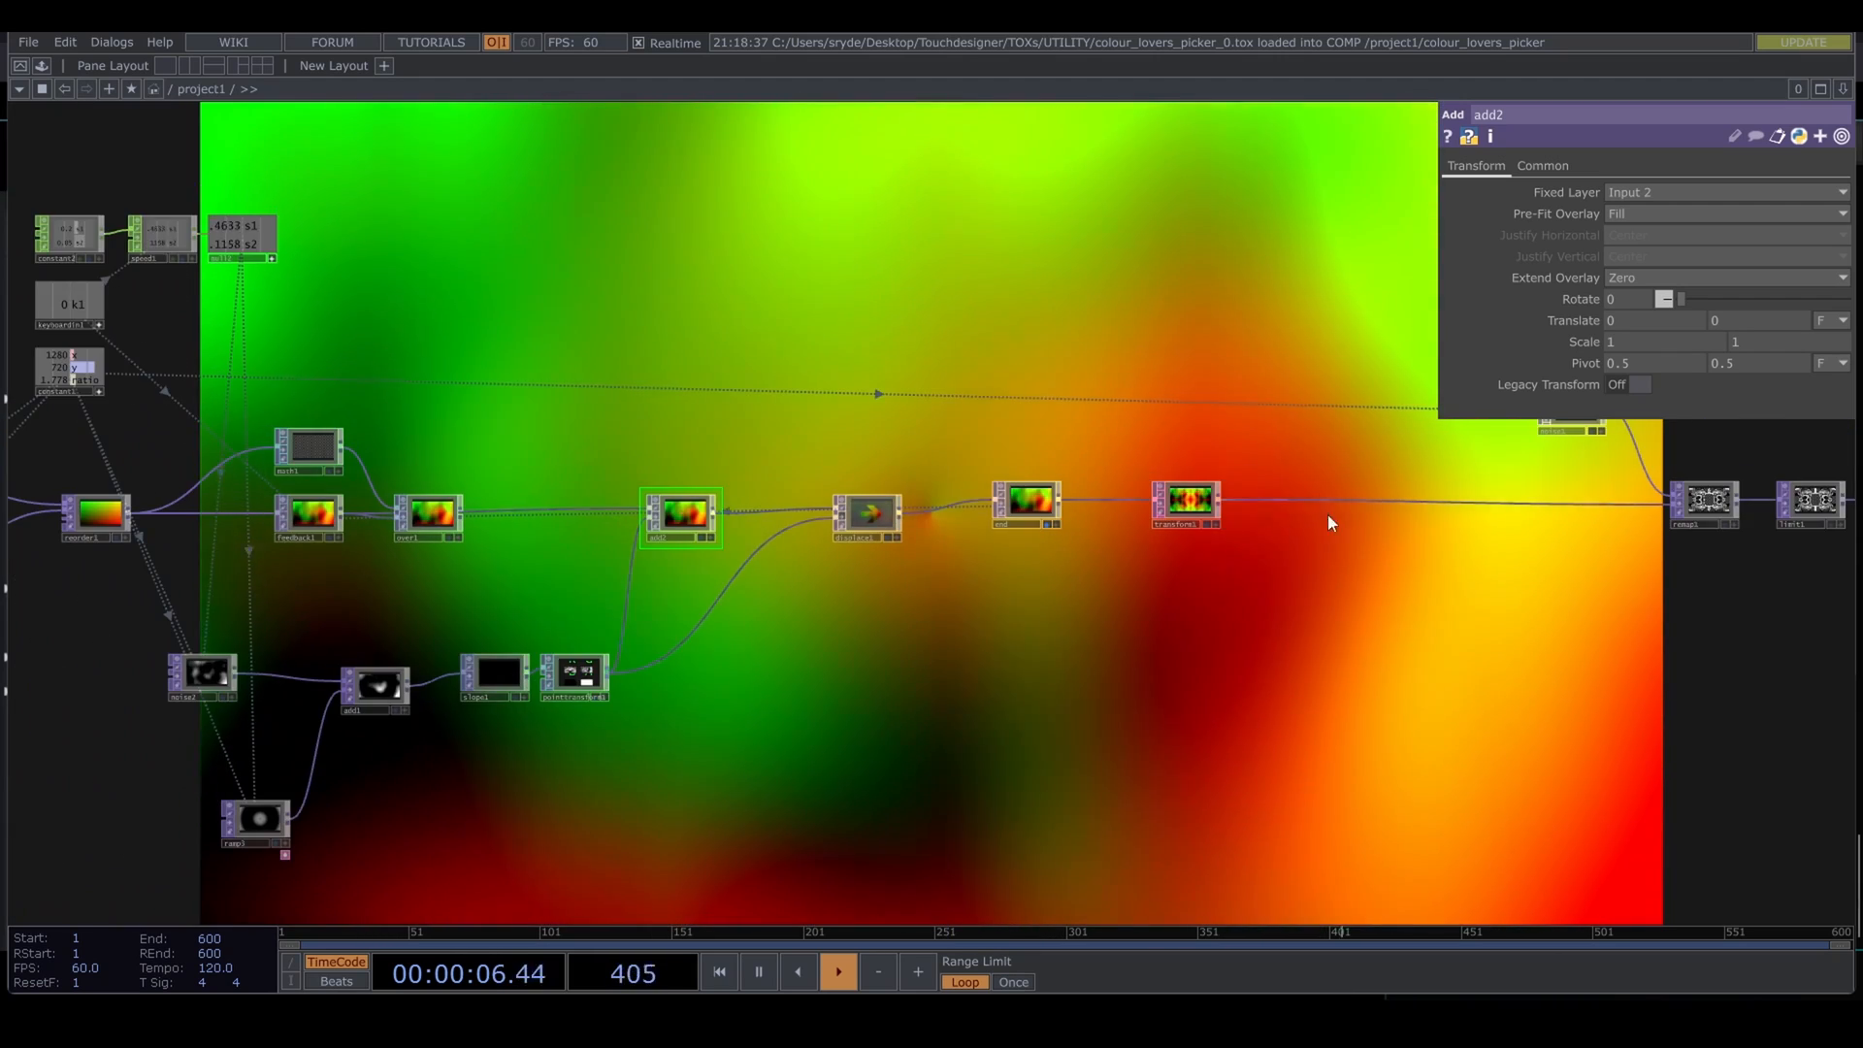
Step: Activate the end TOP's viewer and display its image as a 3D point cloud
scroll(1229, 540, up, 3)
click(1205, 509)
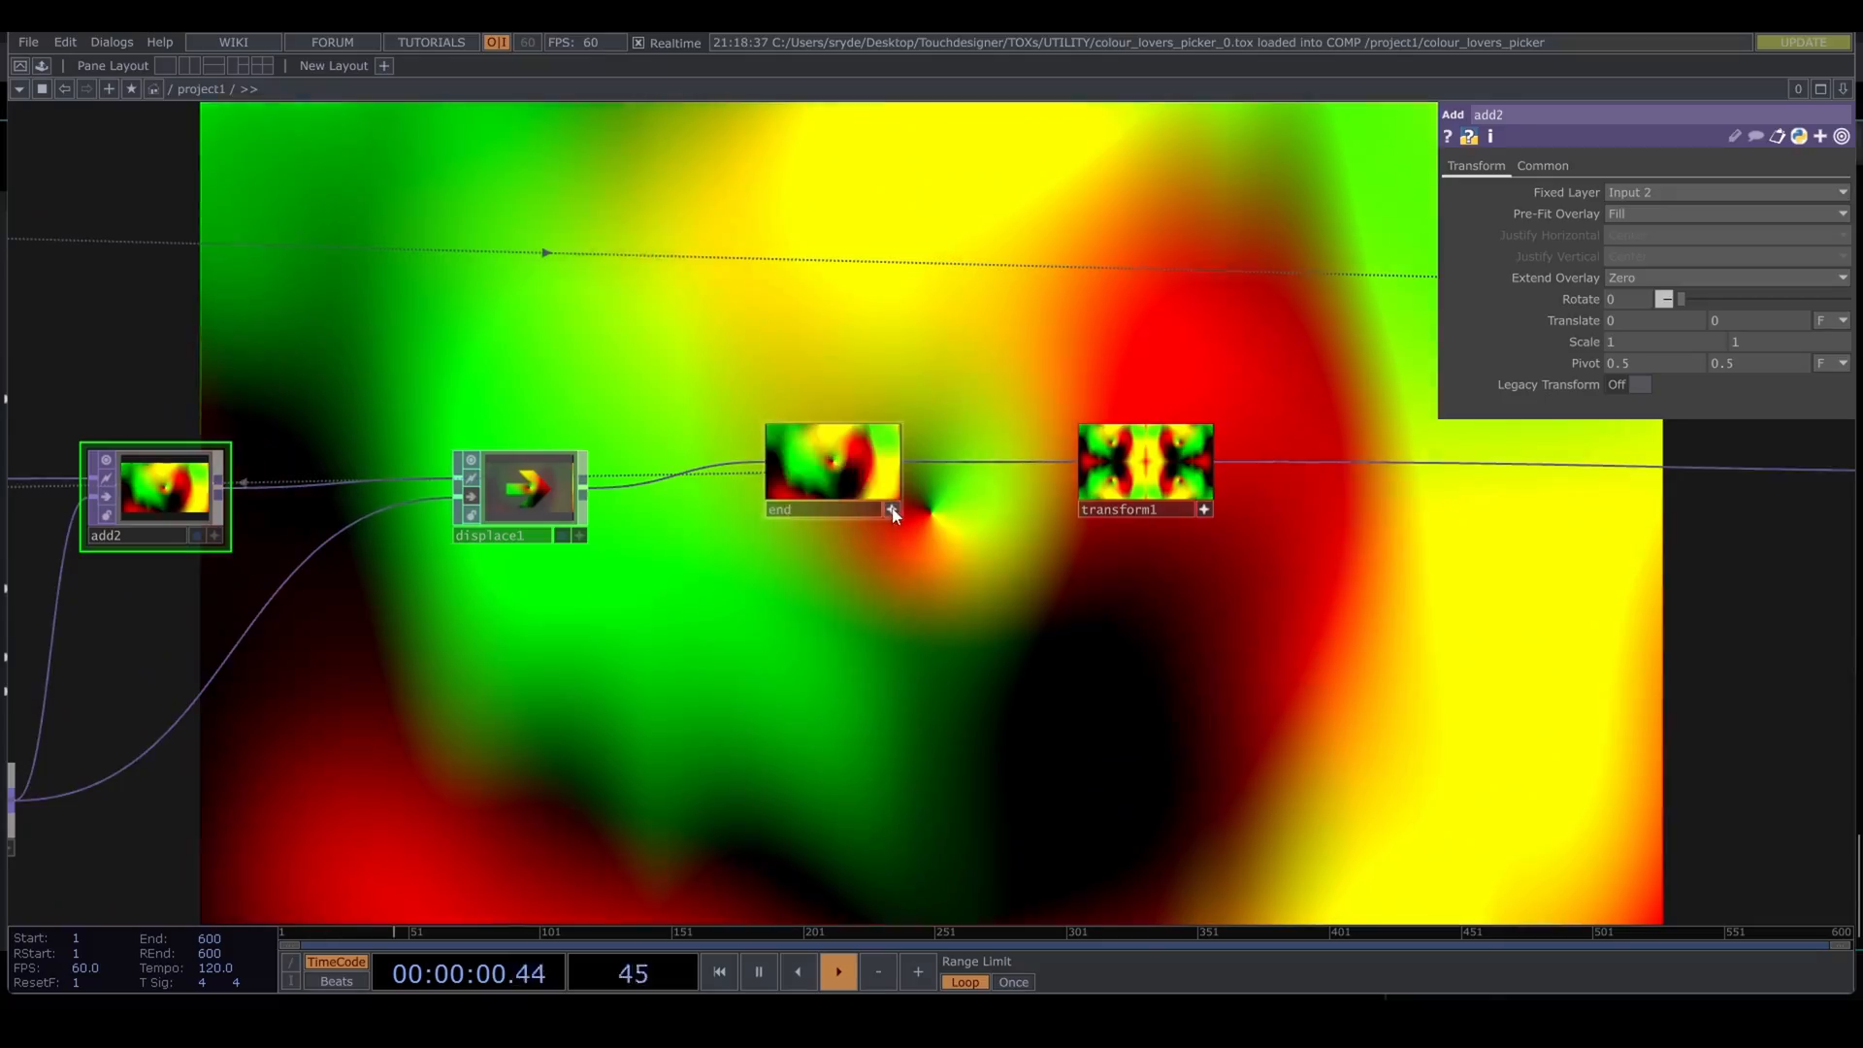
key(p)
scroll(757, 604, down, 5)
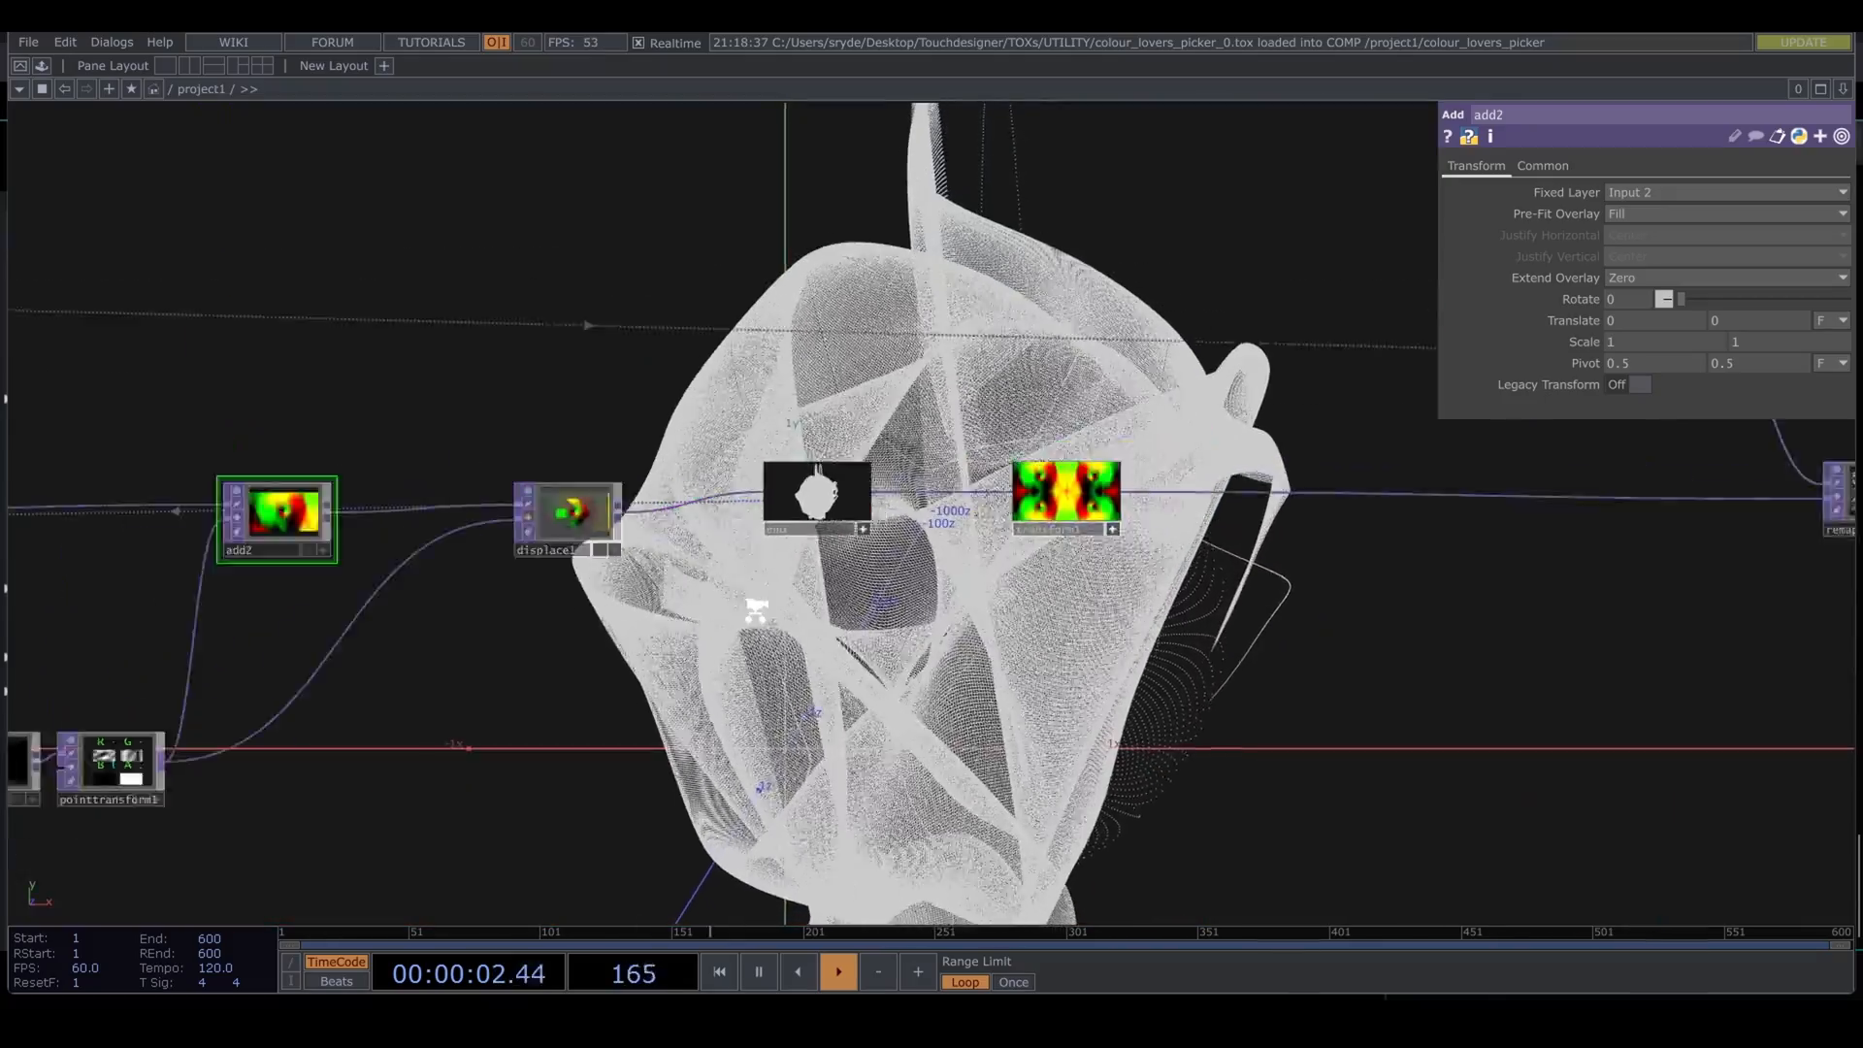
drag(917, 659, 1143, 652)
scroll(1179, 629, up, 5)
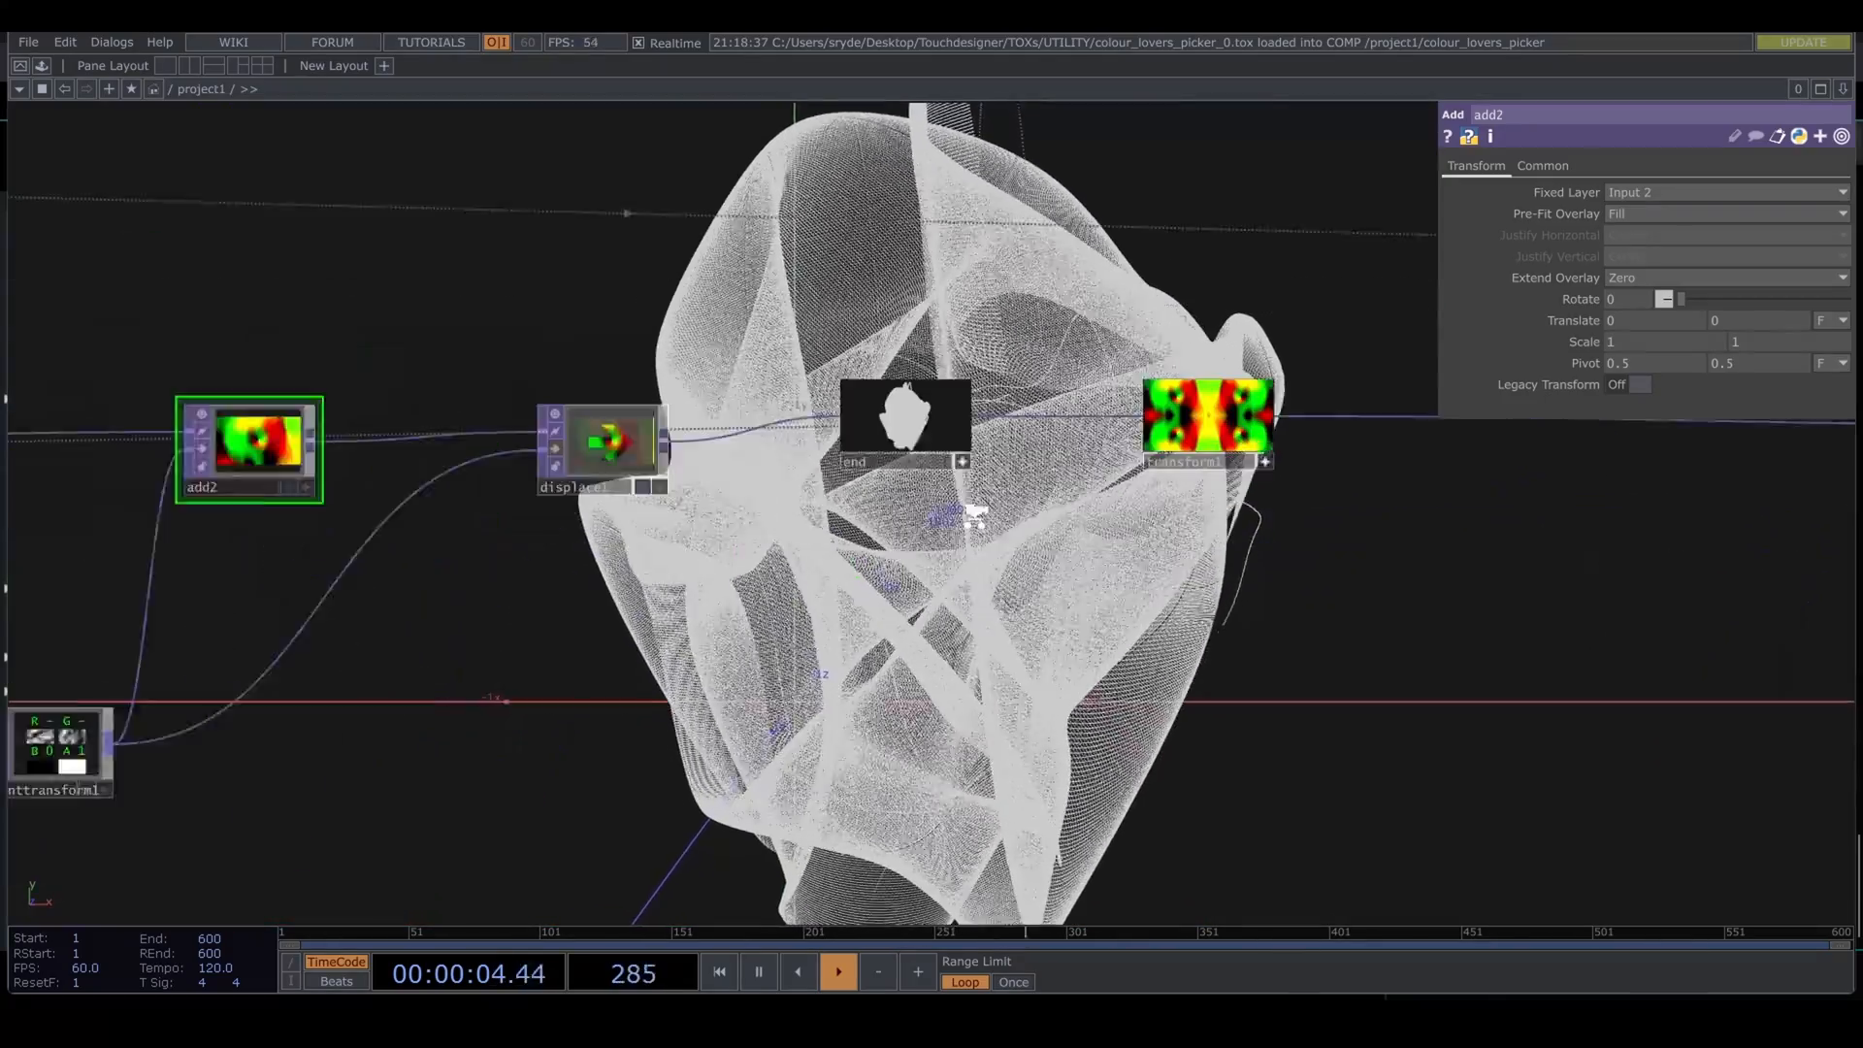
right_click(887, 396)
click(952, 345)
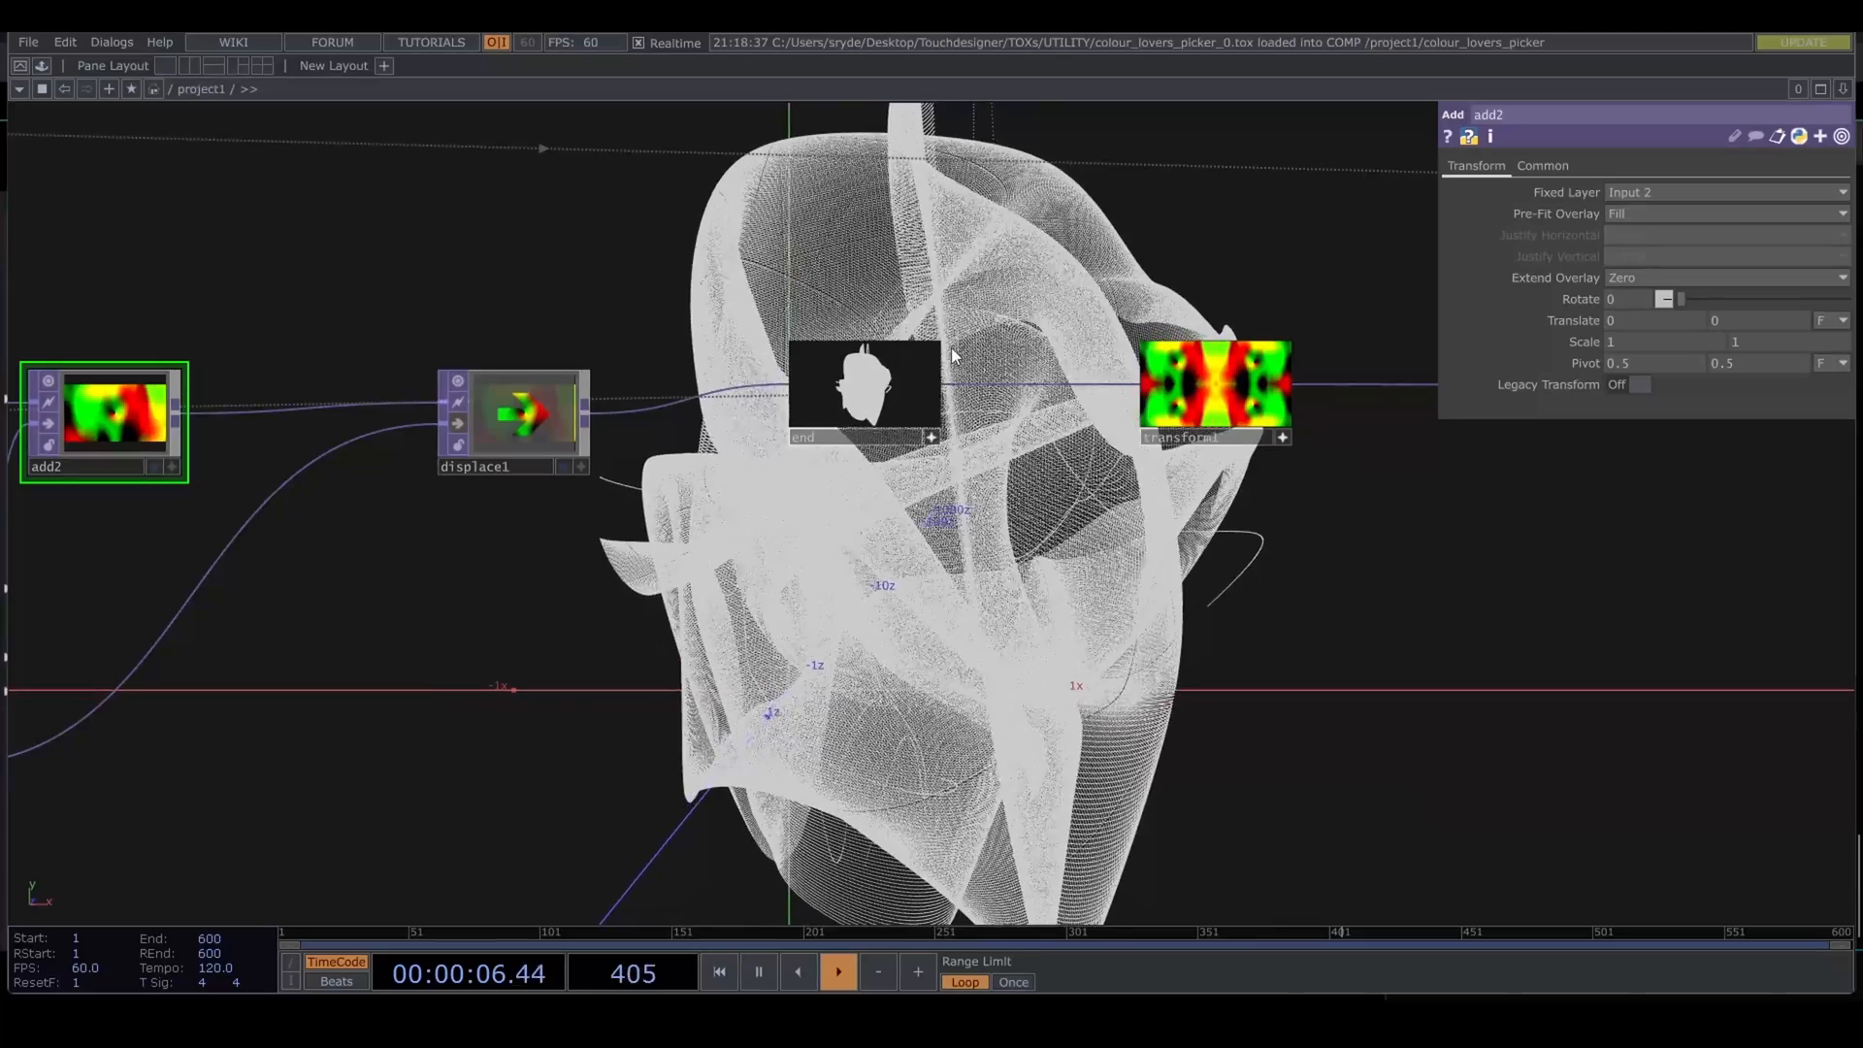
Step: Insert a Remap TOP between pointtransform1 and add2's second input, and wire over1 into the Remap's second input
drag(885, 652, 1719, 686)
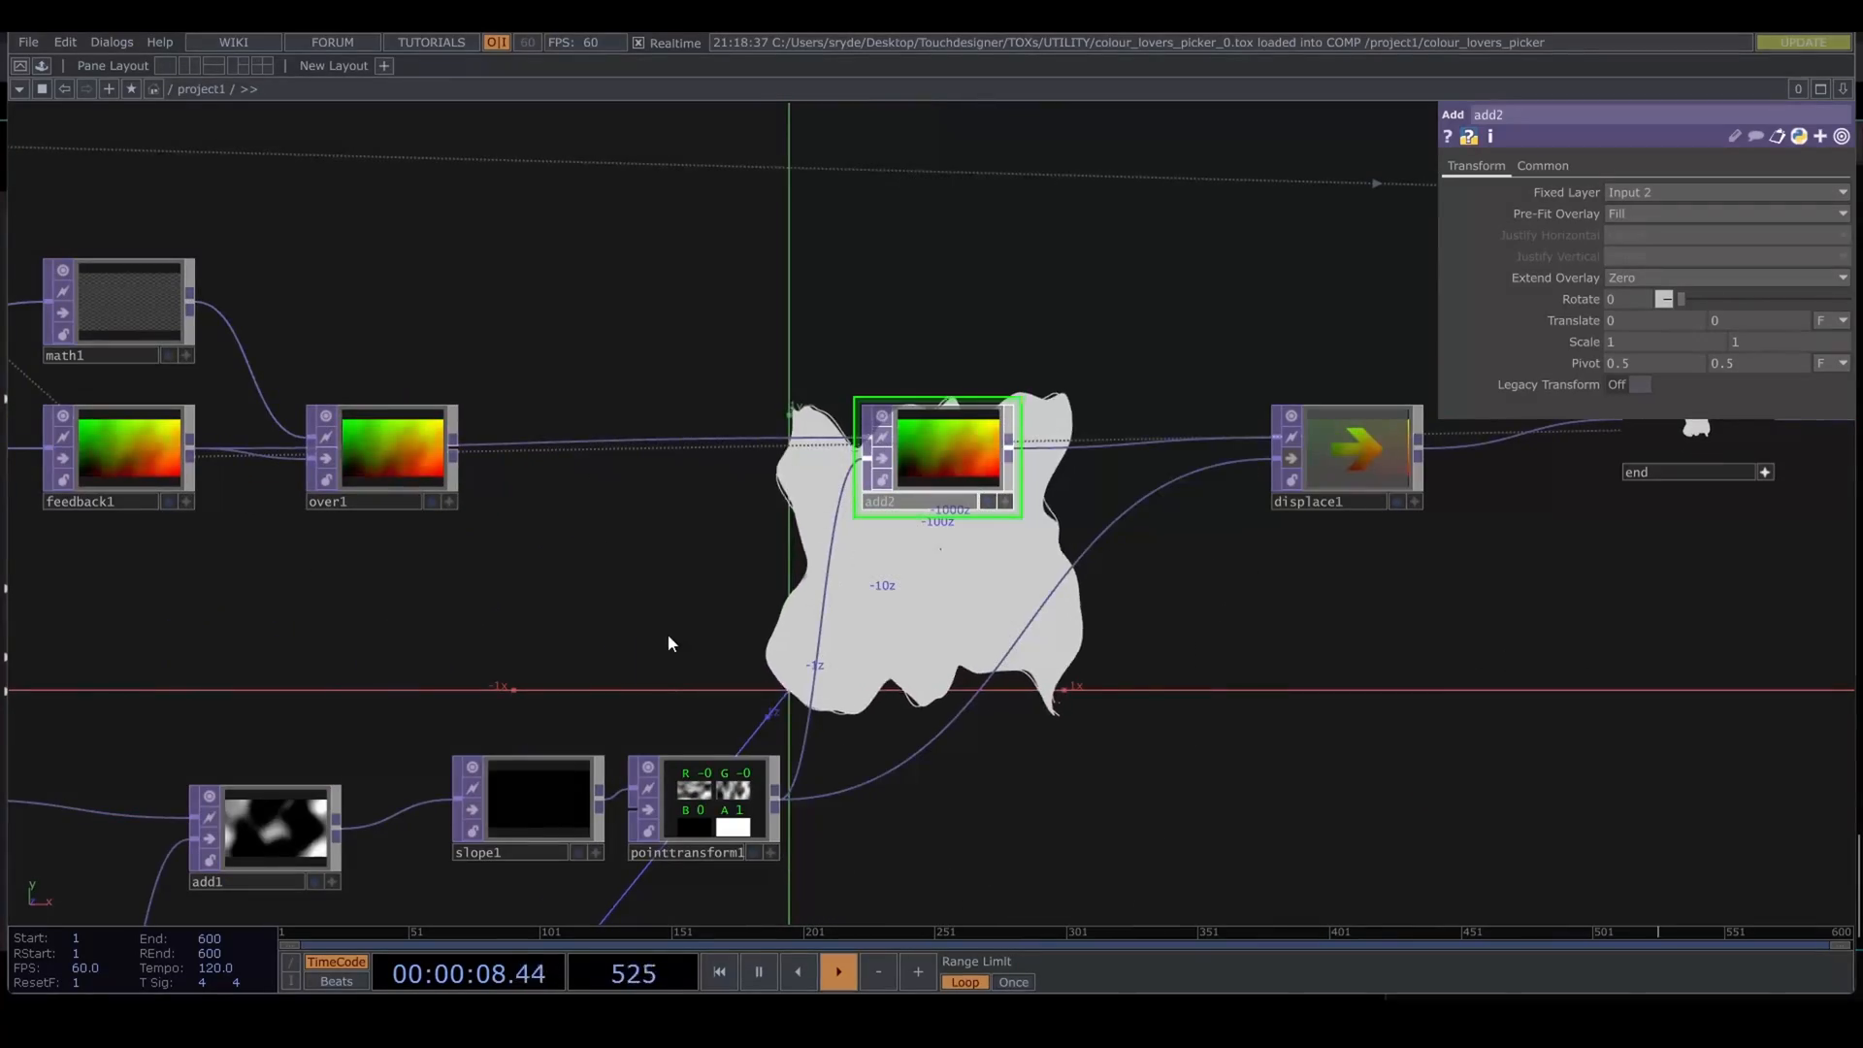
scroll(782, 634, up, 2)
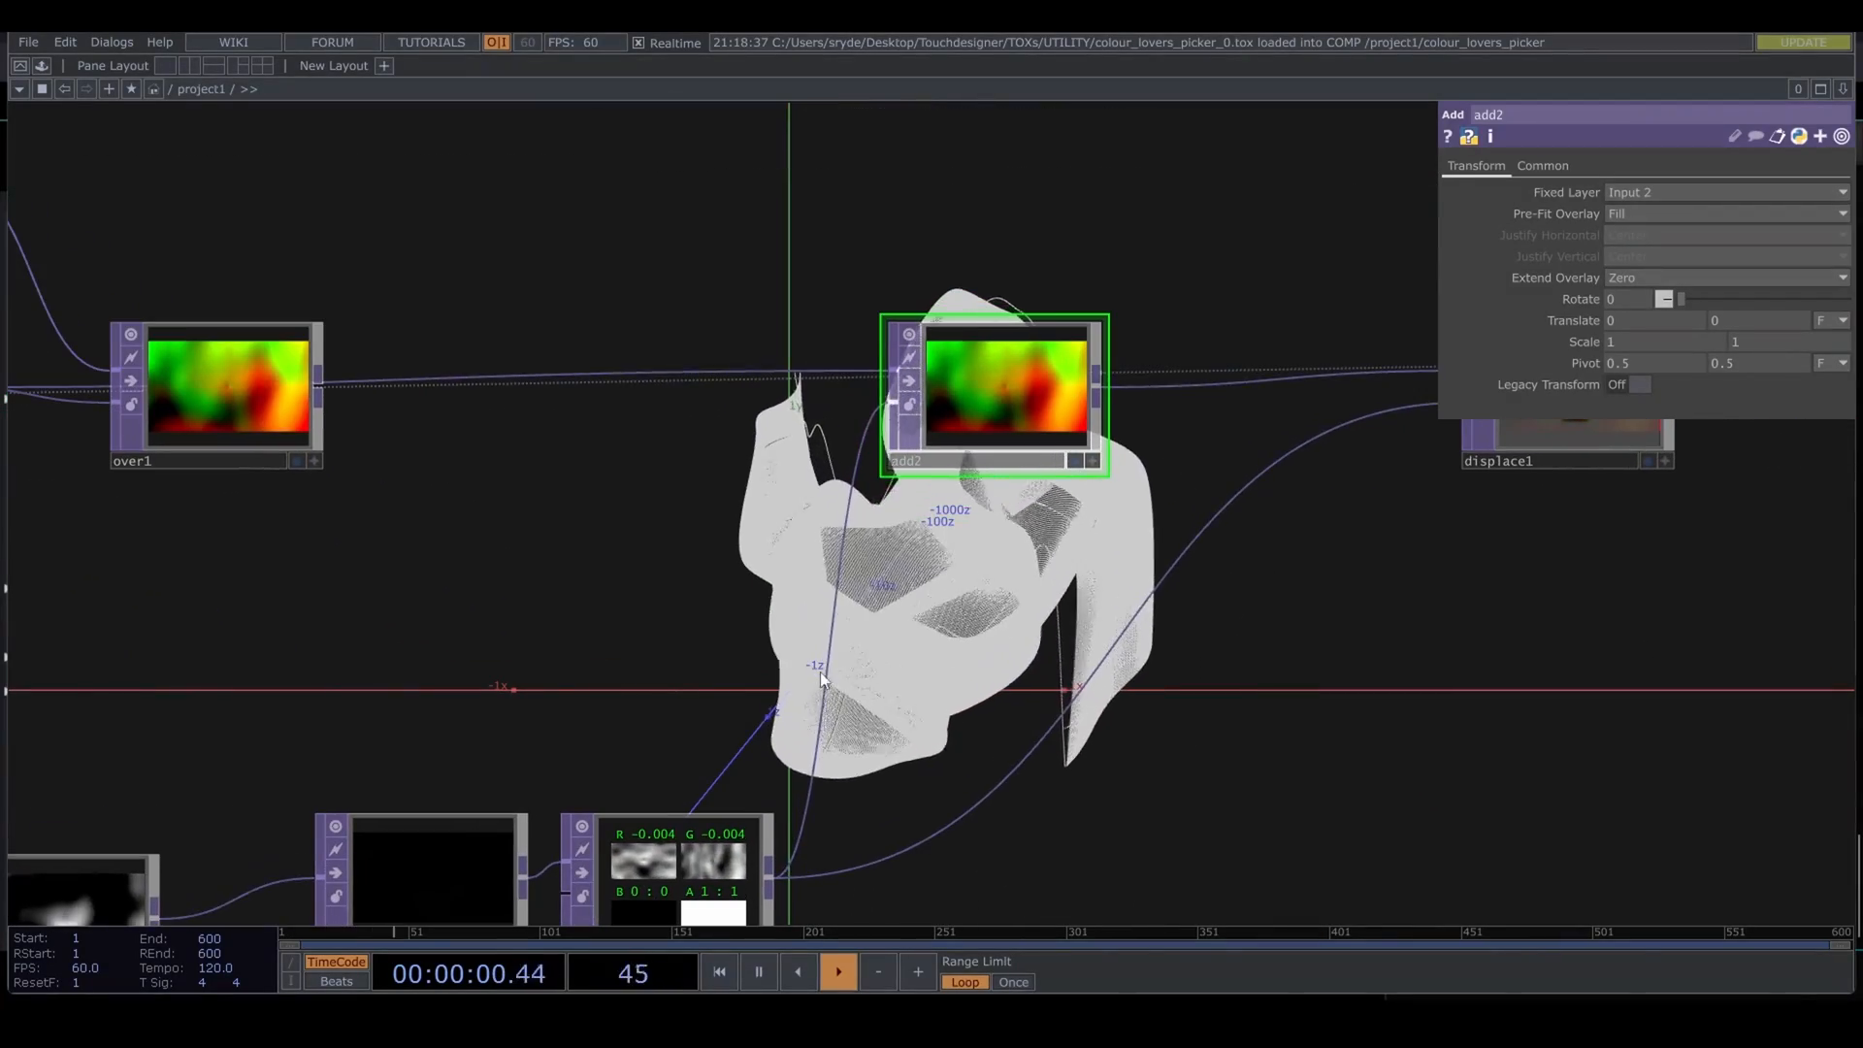
right_click(863, 620)
key(Tab)
text(r)
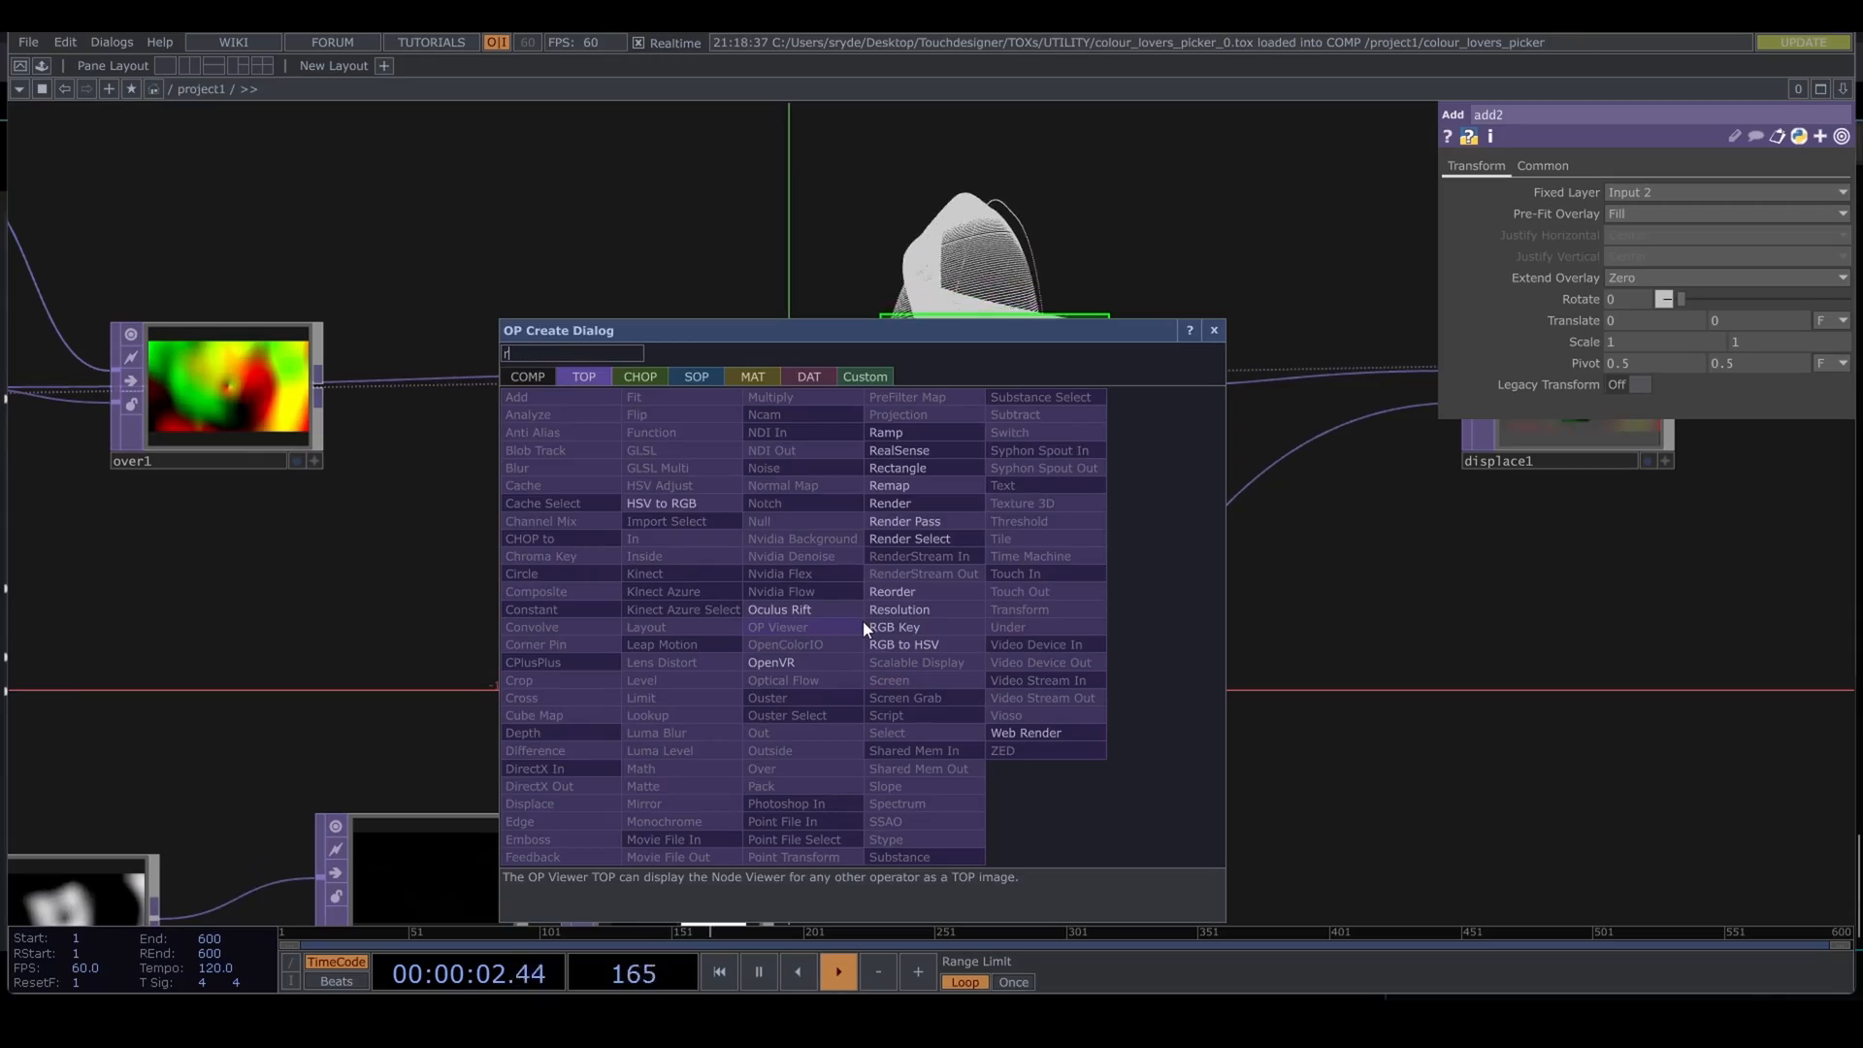
text(e)
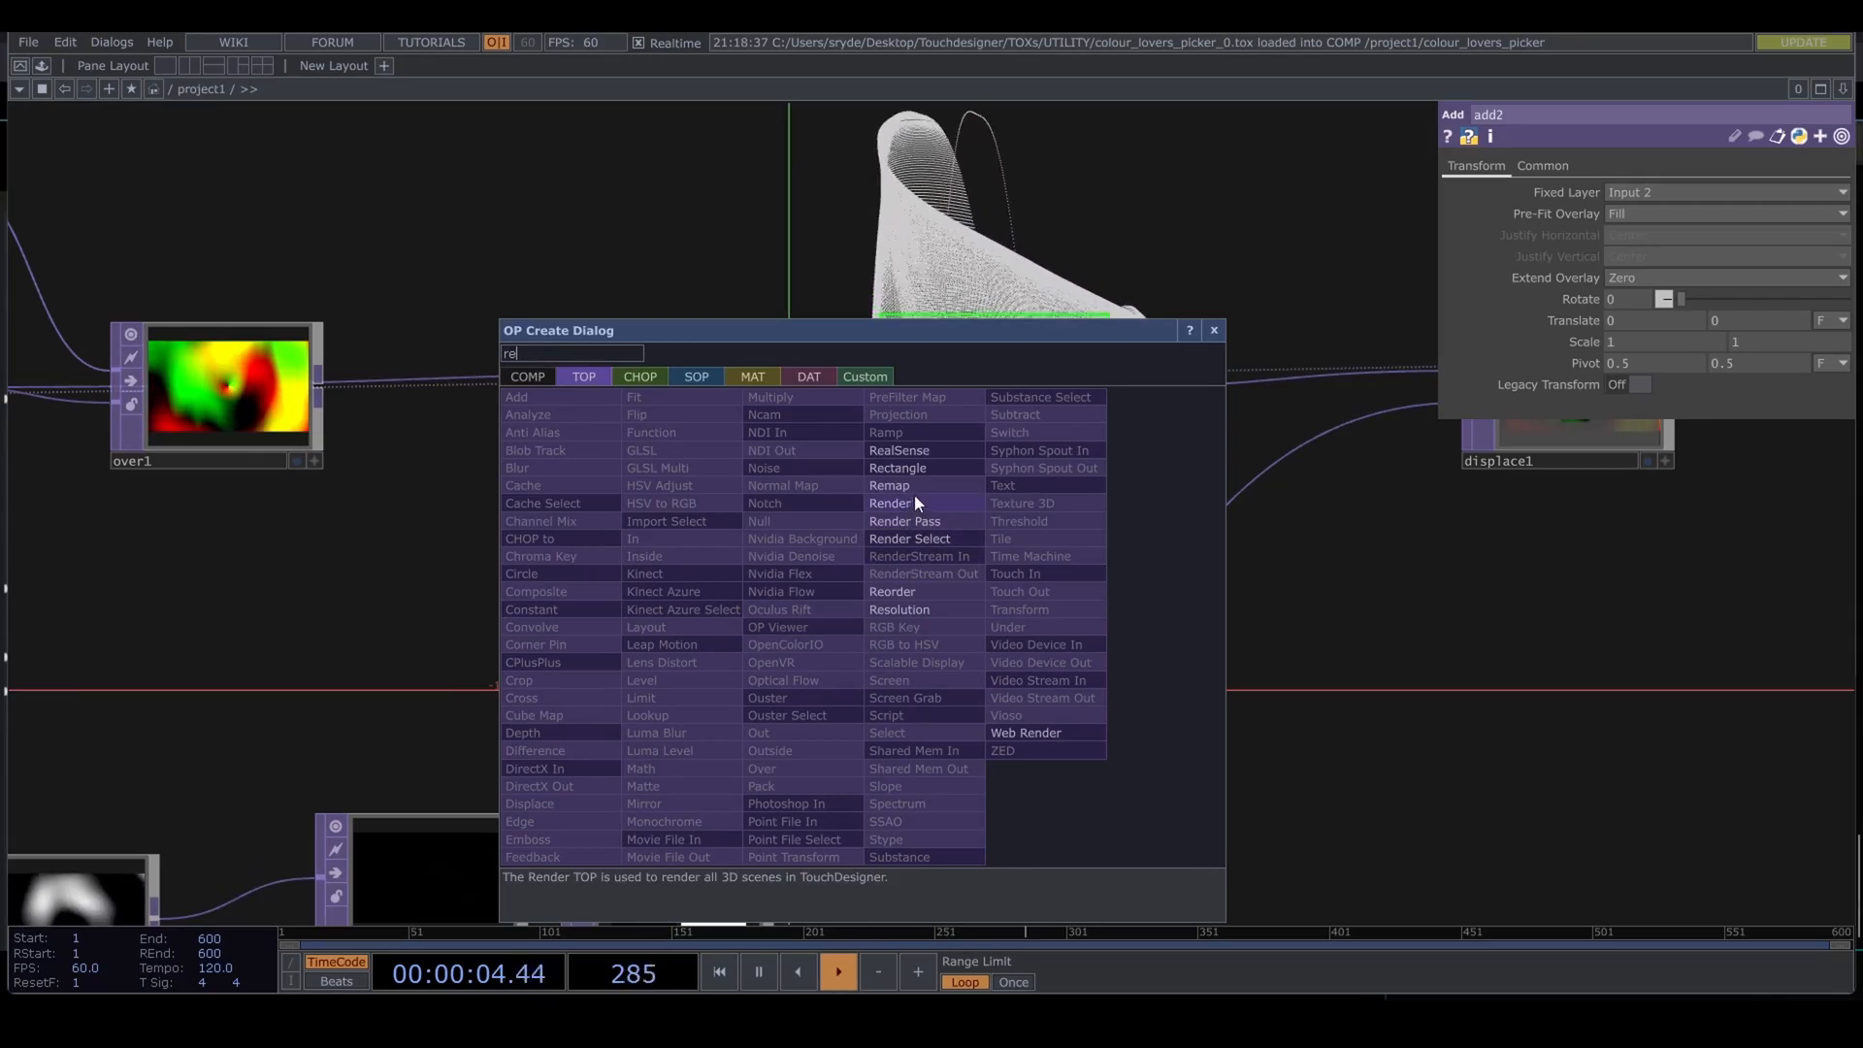
click(912, 485)
click(817, 598)
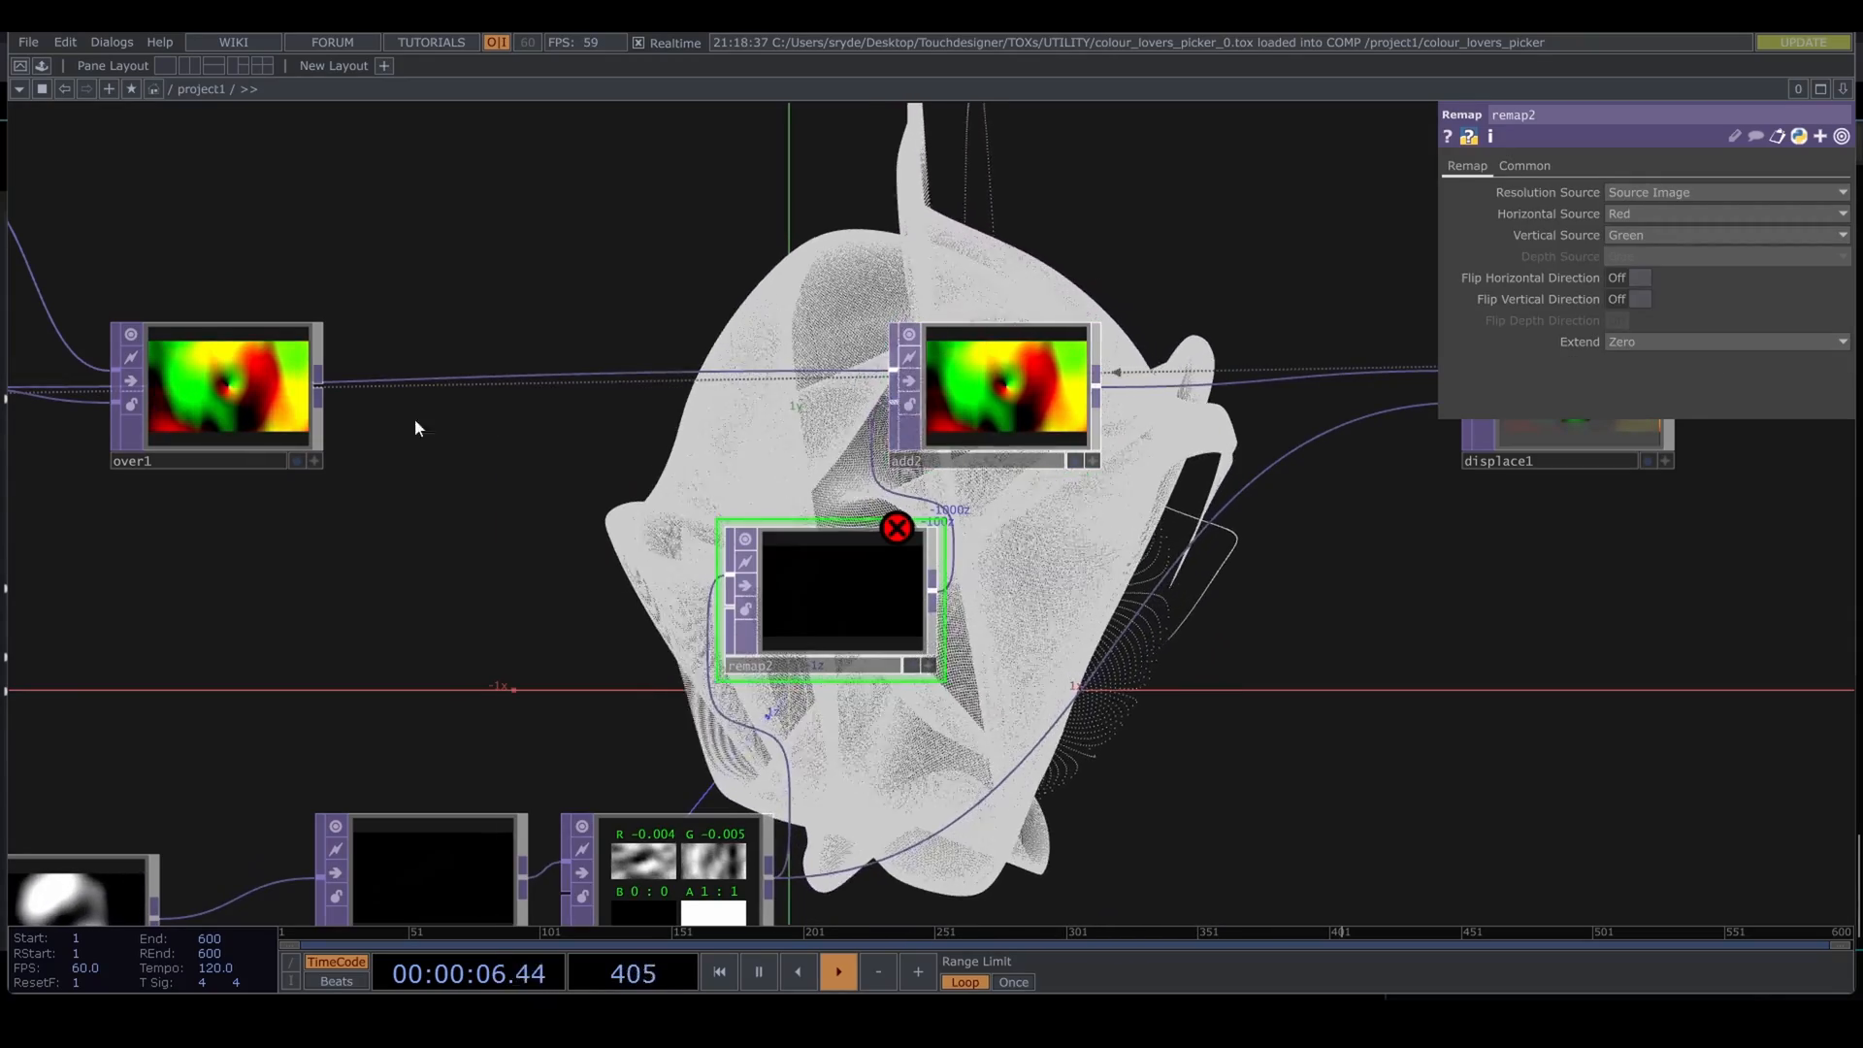
click(318, 381)
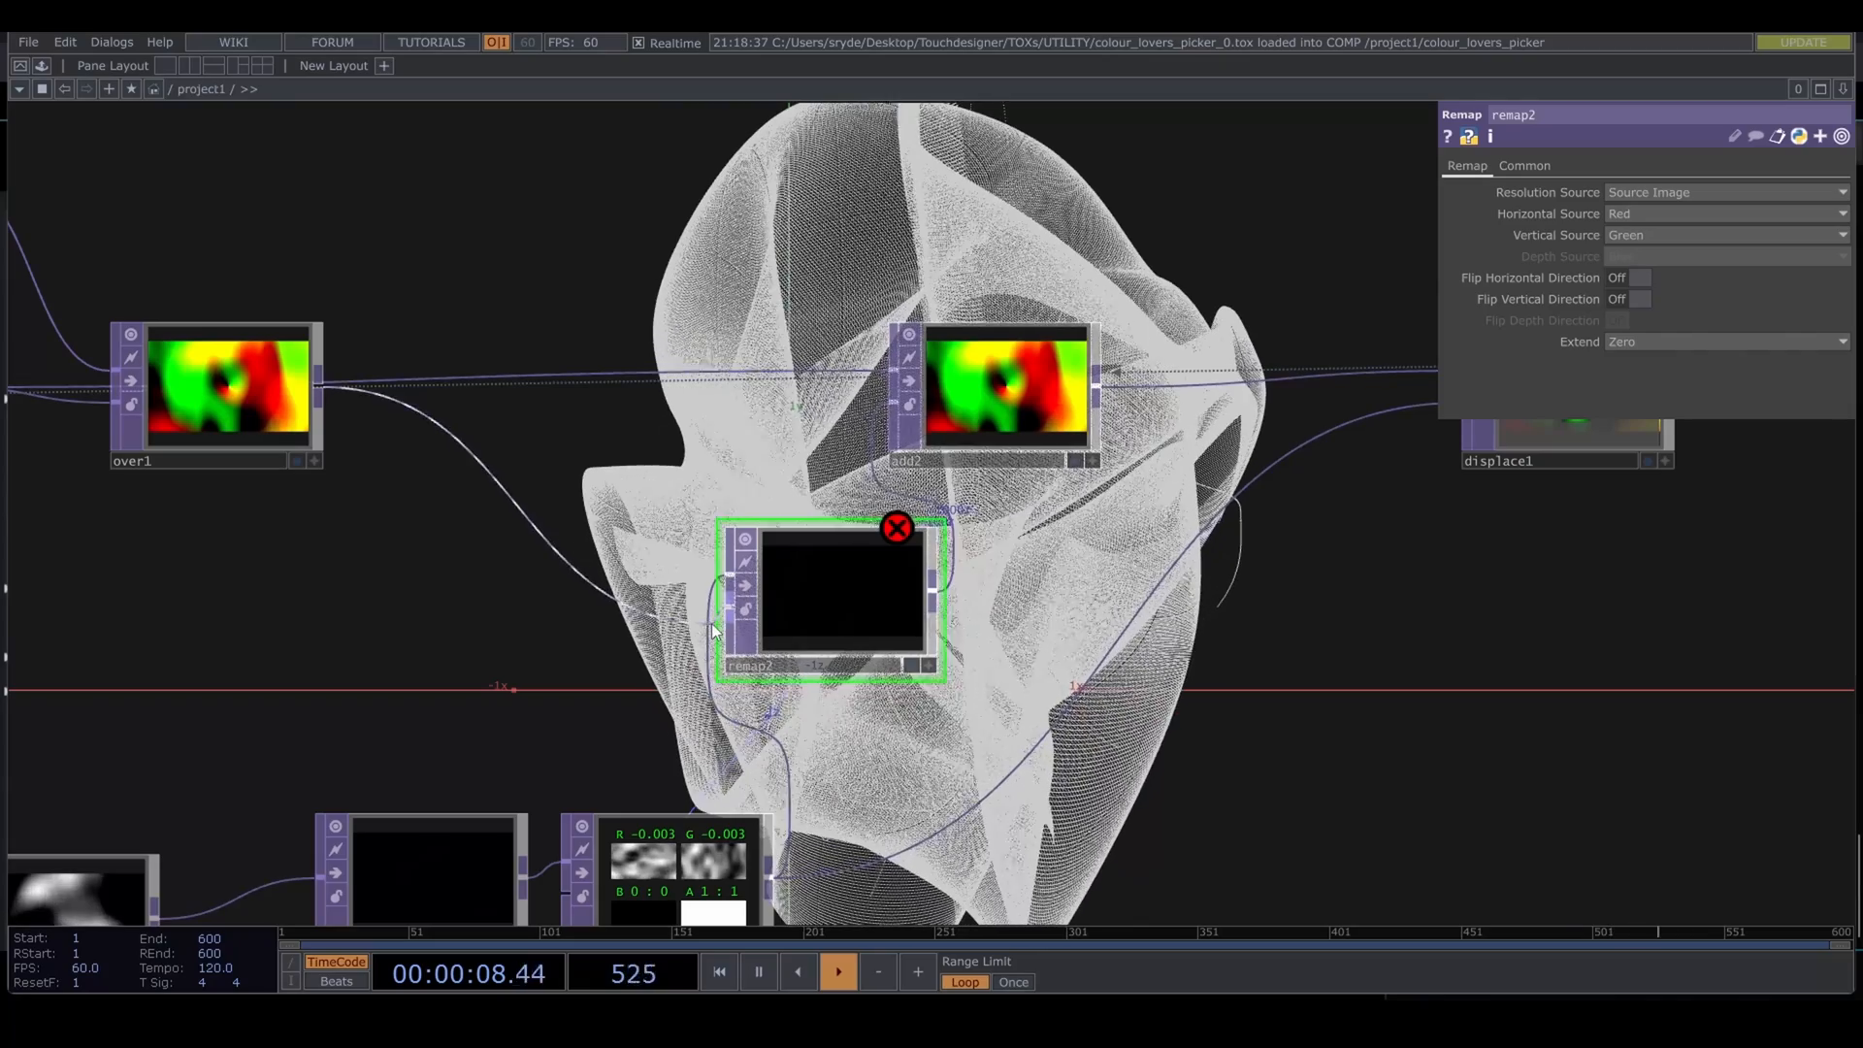
drag(608, 607, 640, 651)
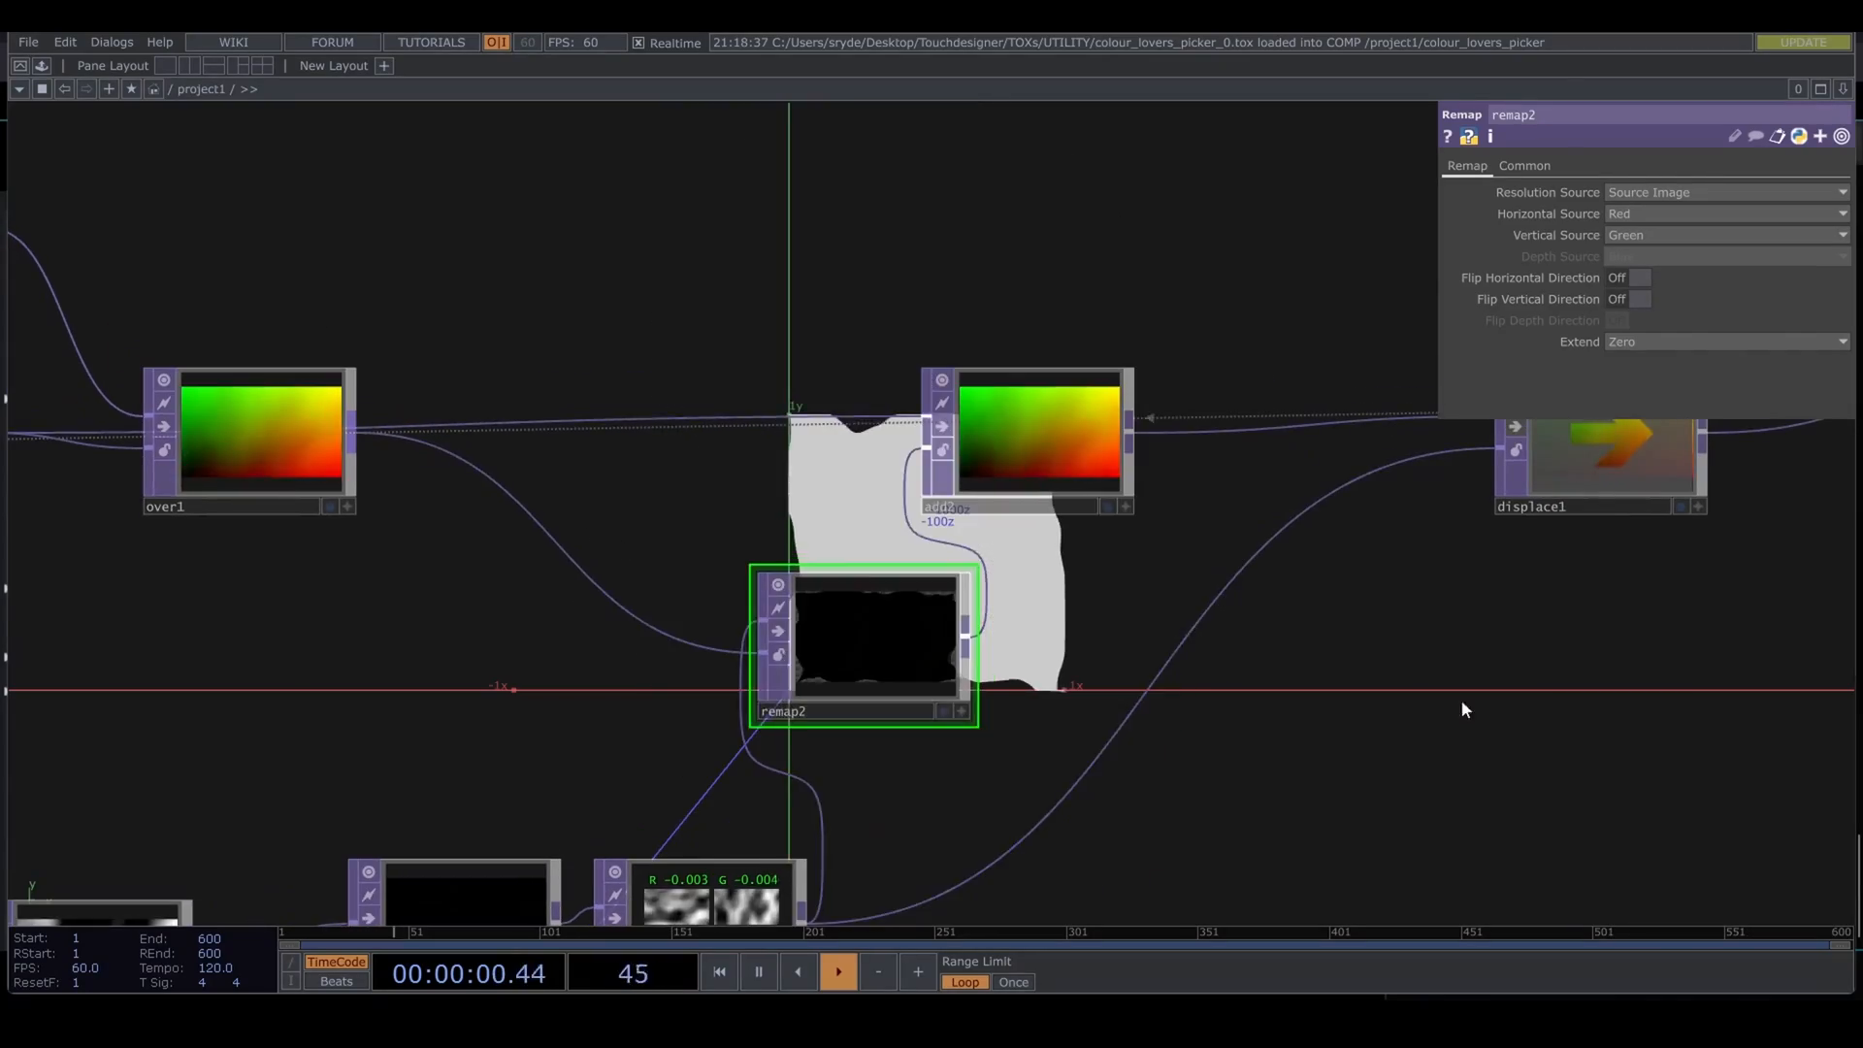
Step: Examine the end TOP's point display with the remapped displacement feeding the feedback loop
drag(1628, 716, 940, 770)
drag(1246, 665, 934, 723)
scroll(1248, 531, up, 5)
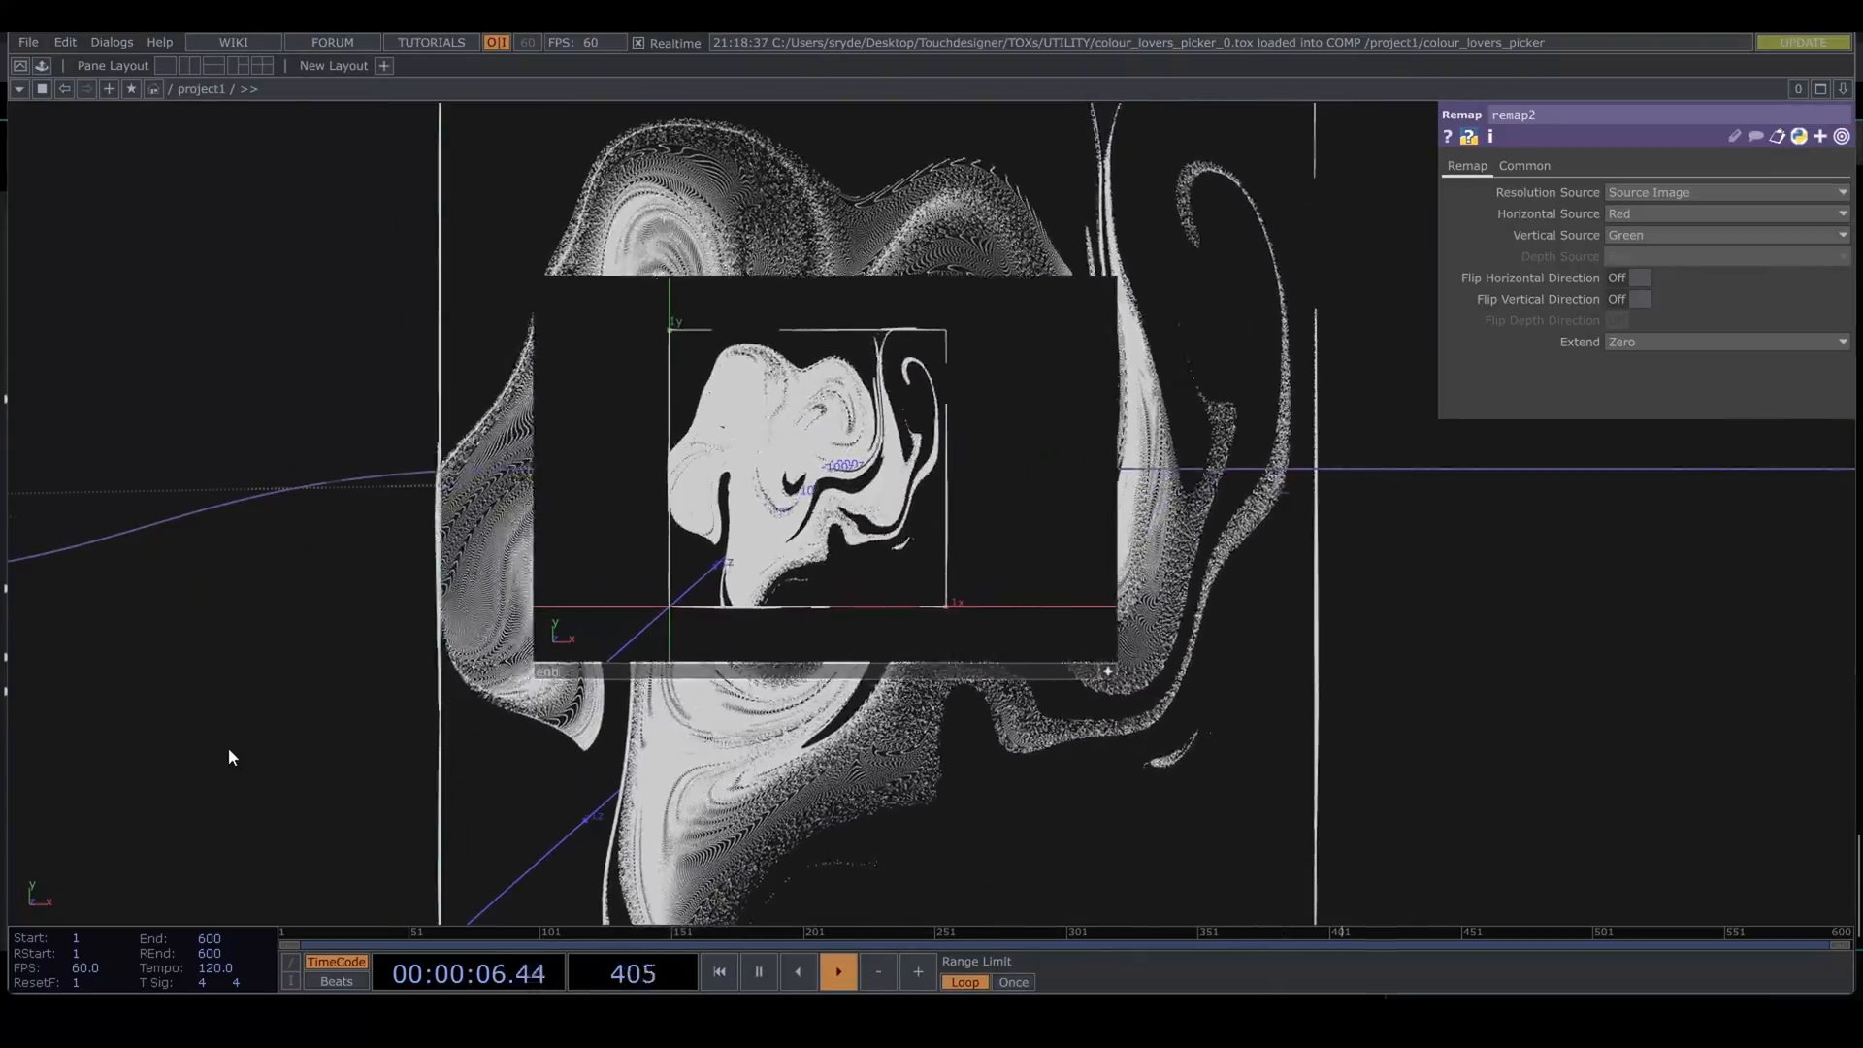
scroll(229, 752, down, 5)
drag(199, 783, 861, 737)
scroll(1004, 775, down, 4)
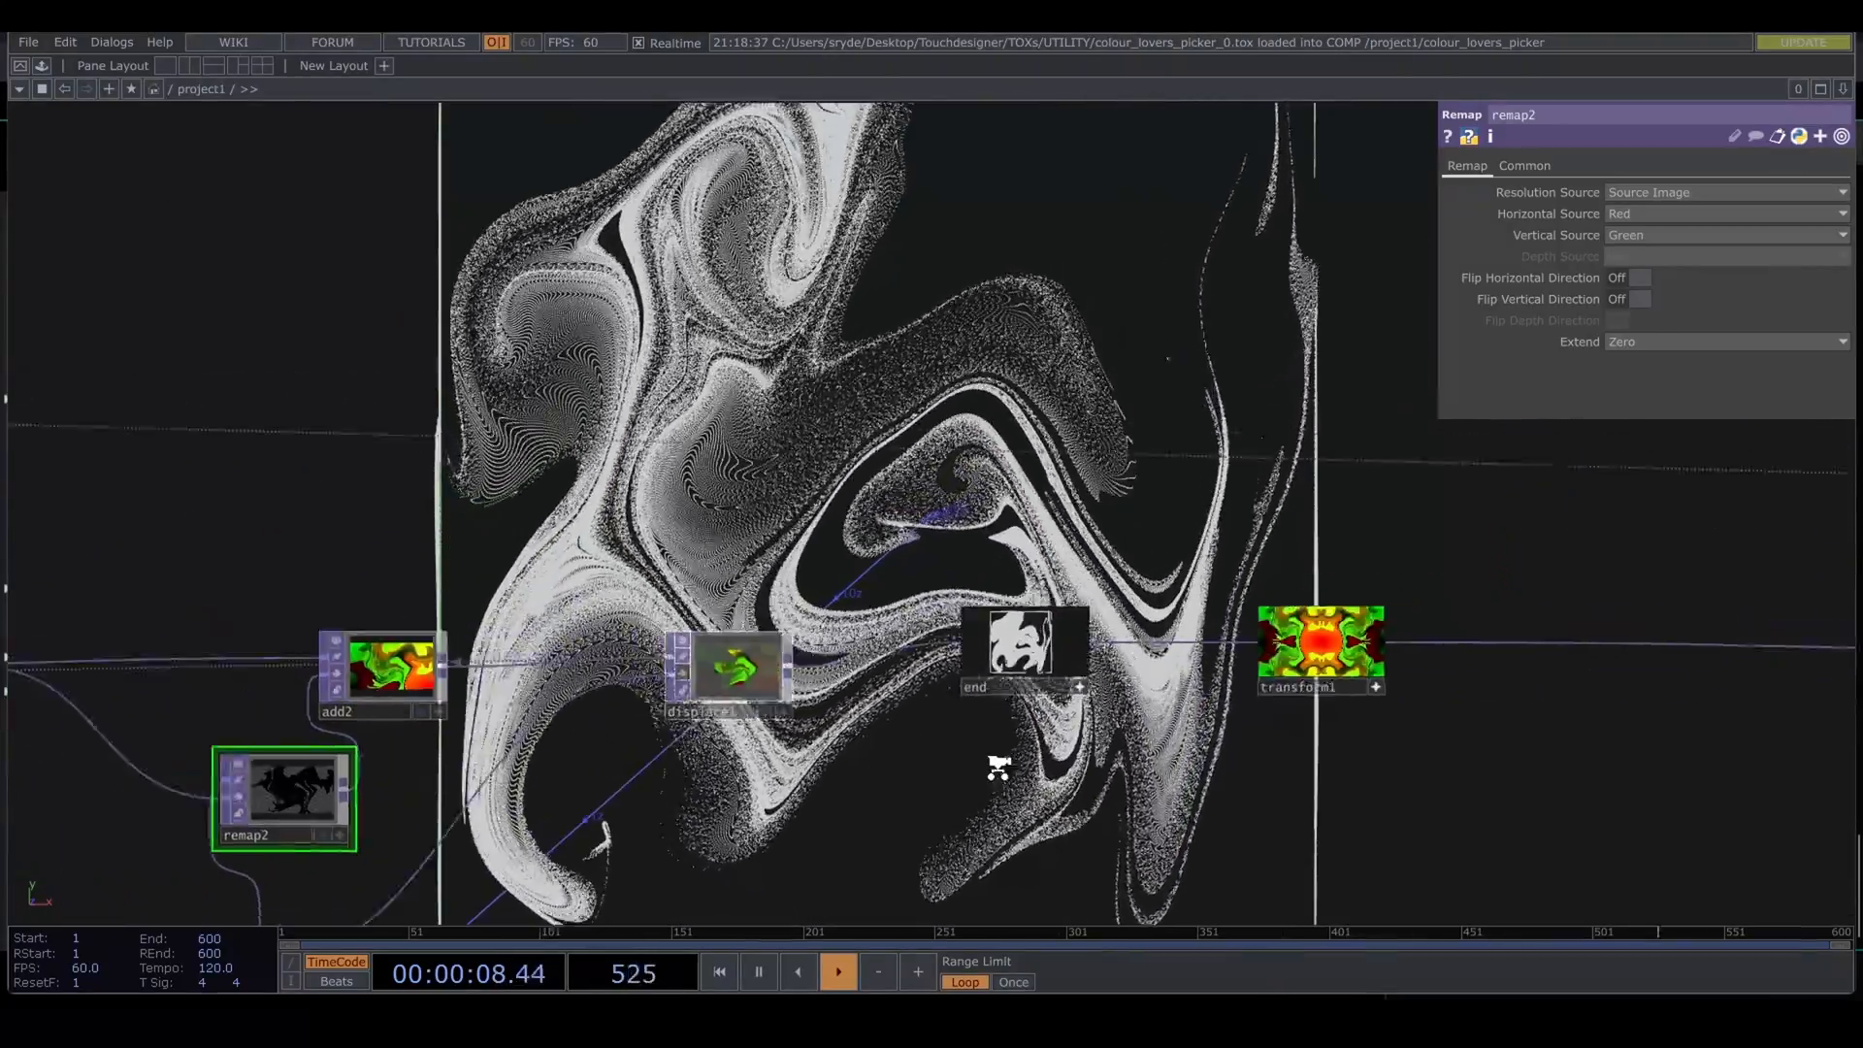
Step: Insert a Limit TOP between add2 and displace1
drag(1050, 792, 1356, 733)
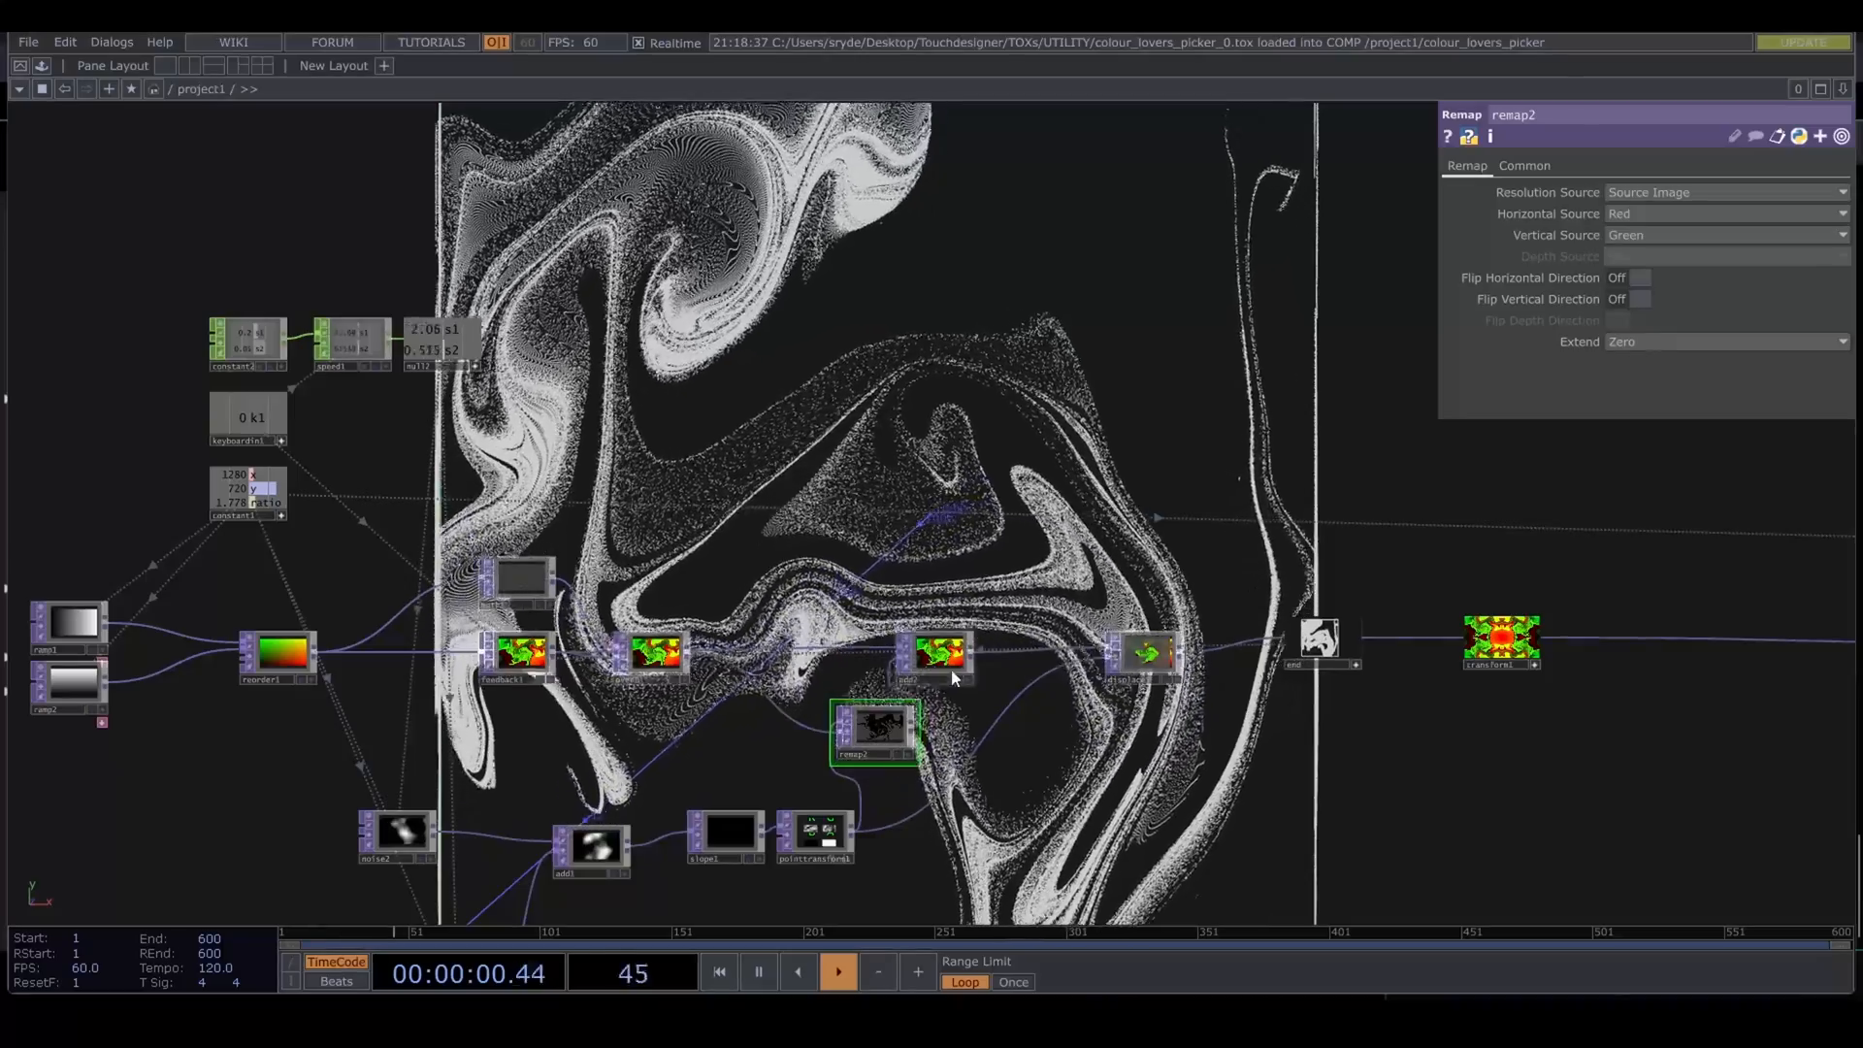
right_click(1024, 660)
click(1075, 637)
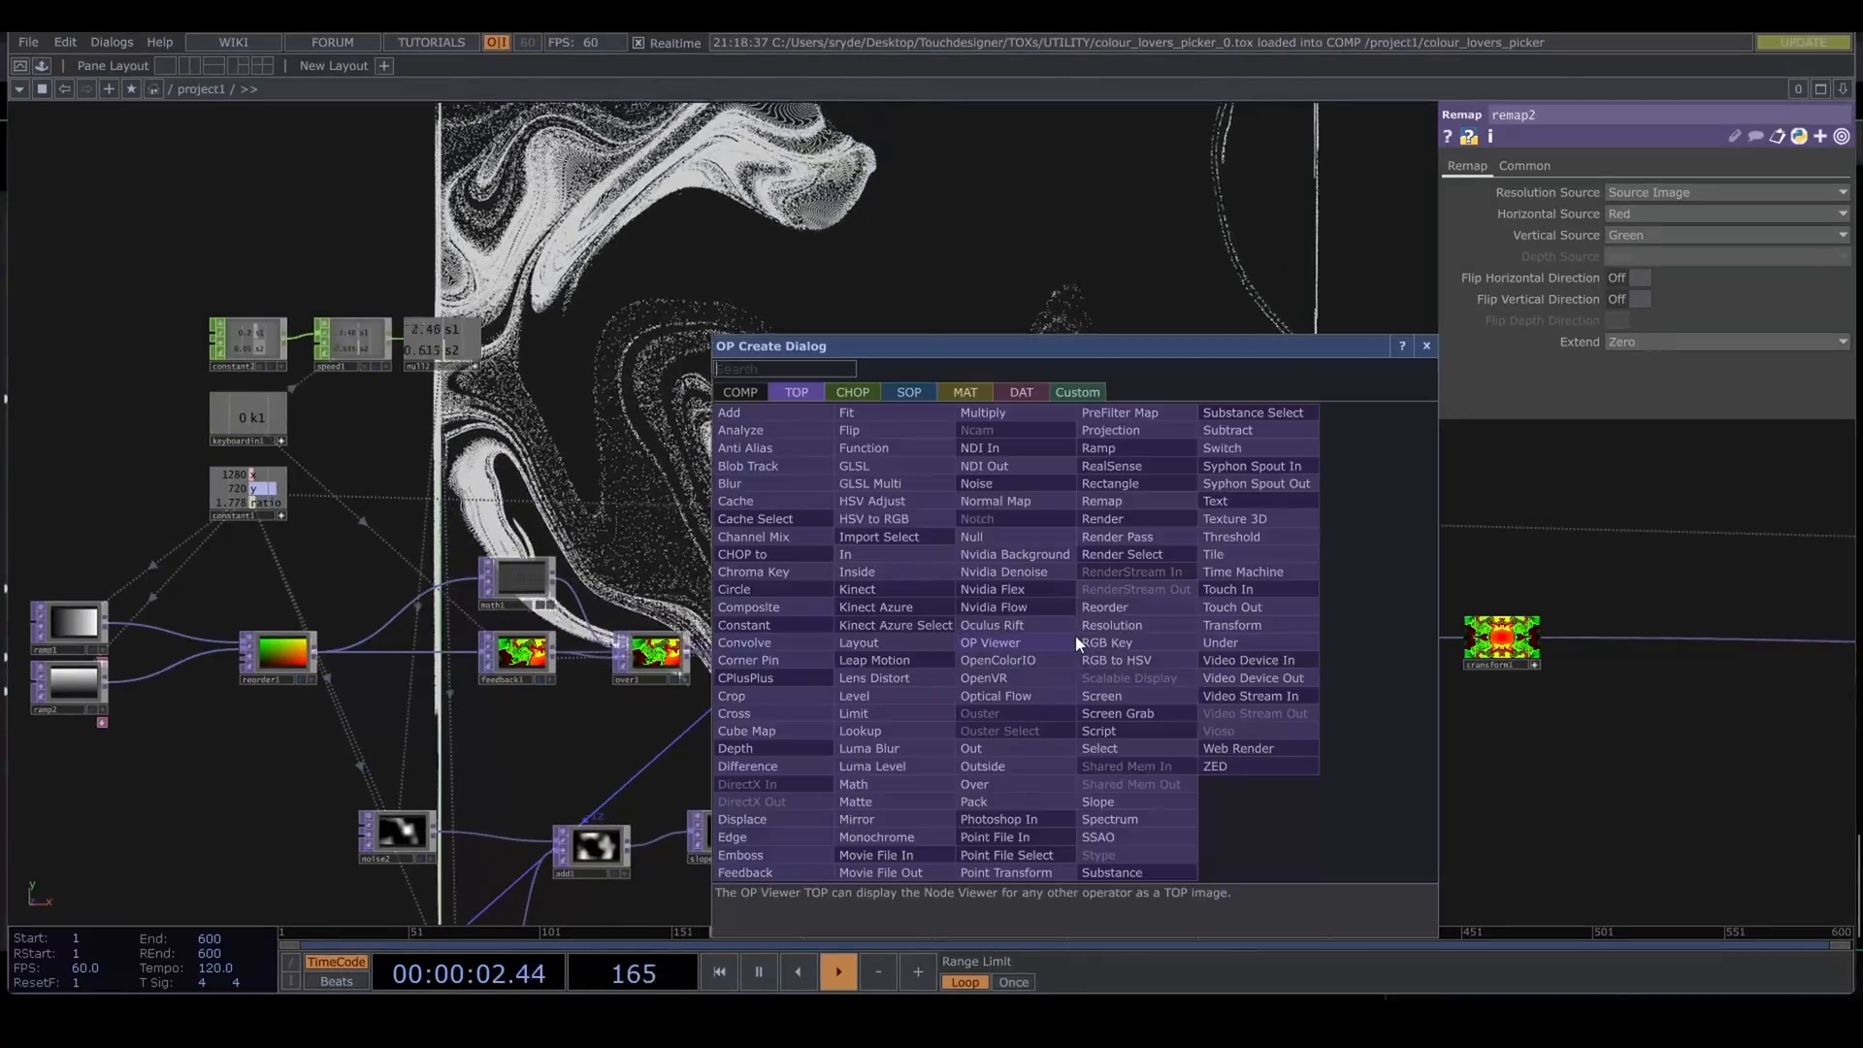
text(l)
click(854, 713)
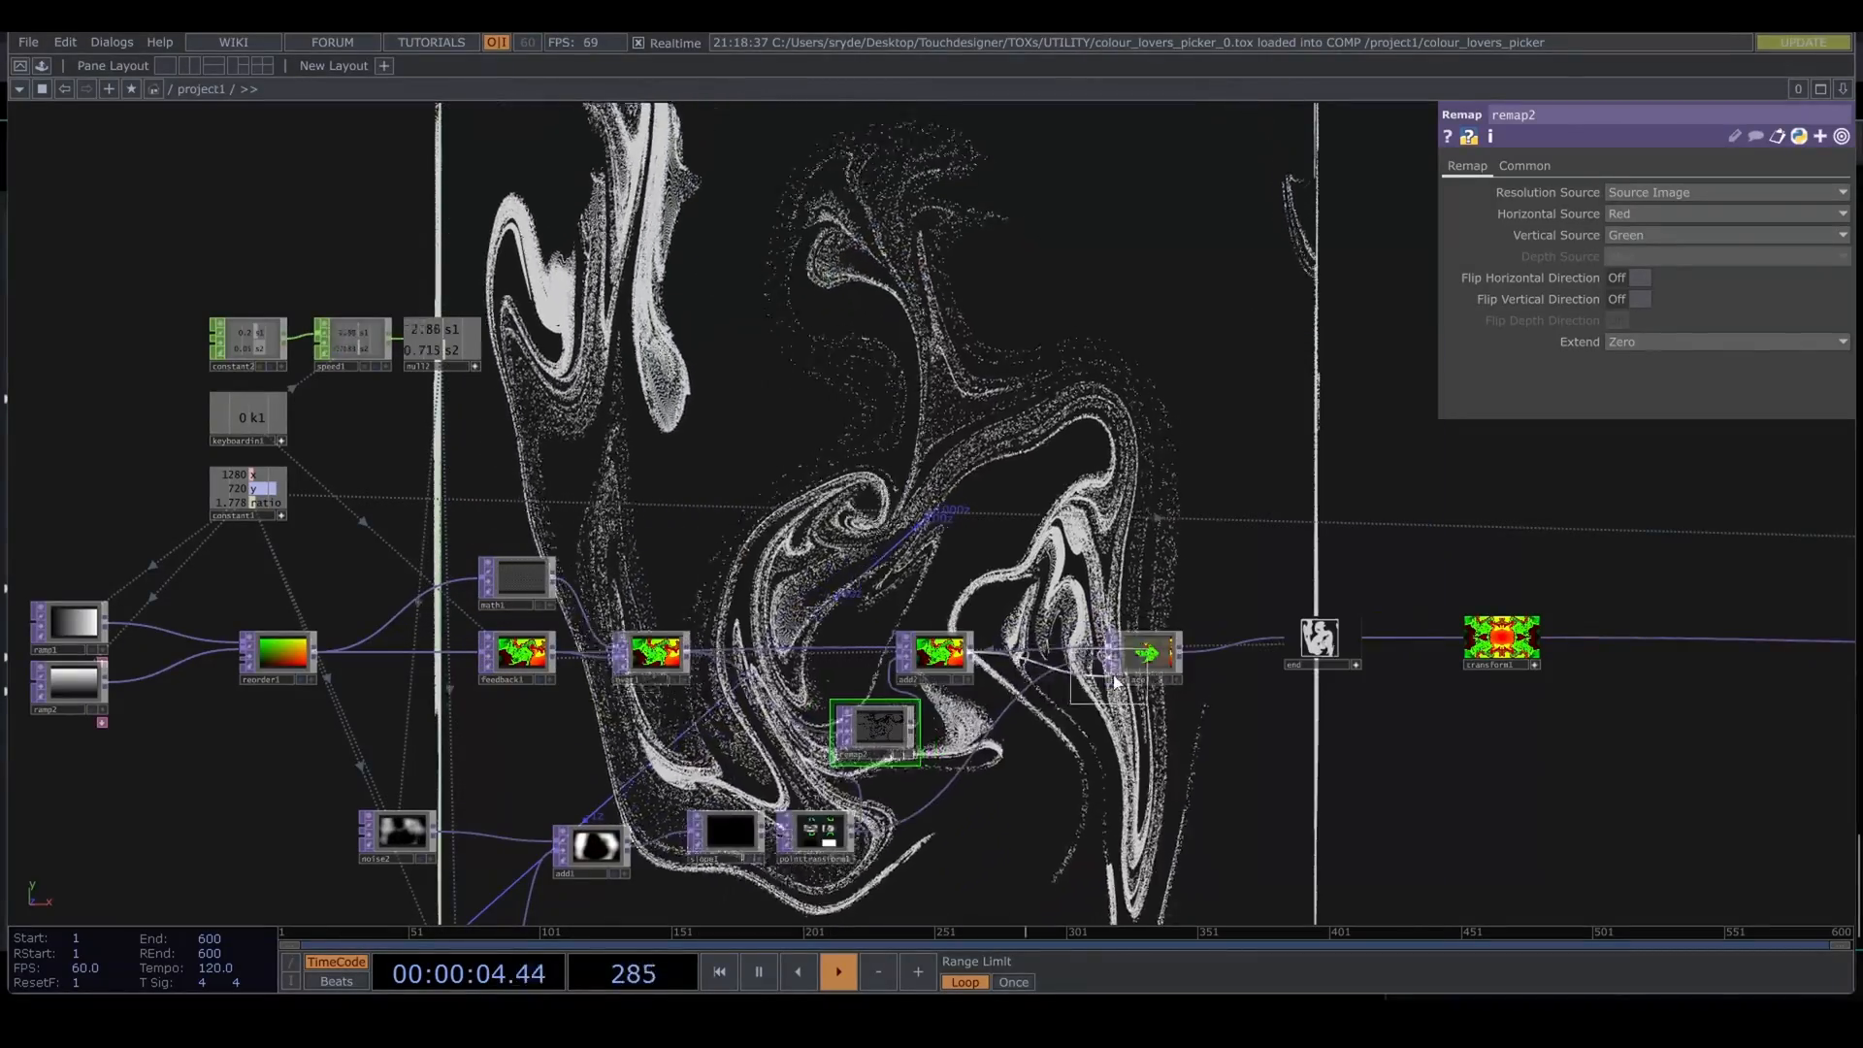
Step: Set both the minimum and maximum limit types of the new Limit TOP to Loop
click(1622, 192)
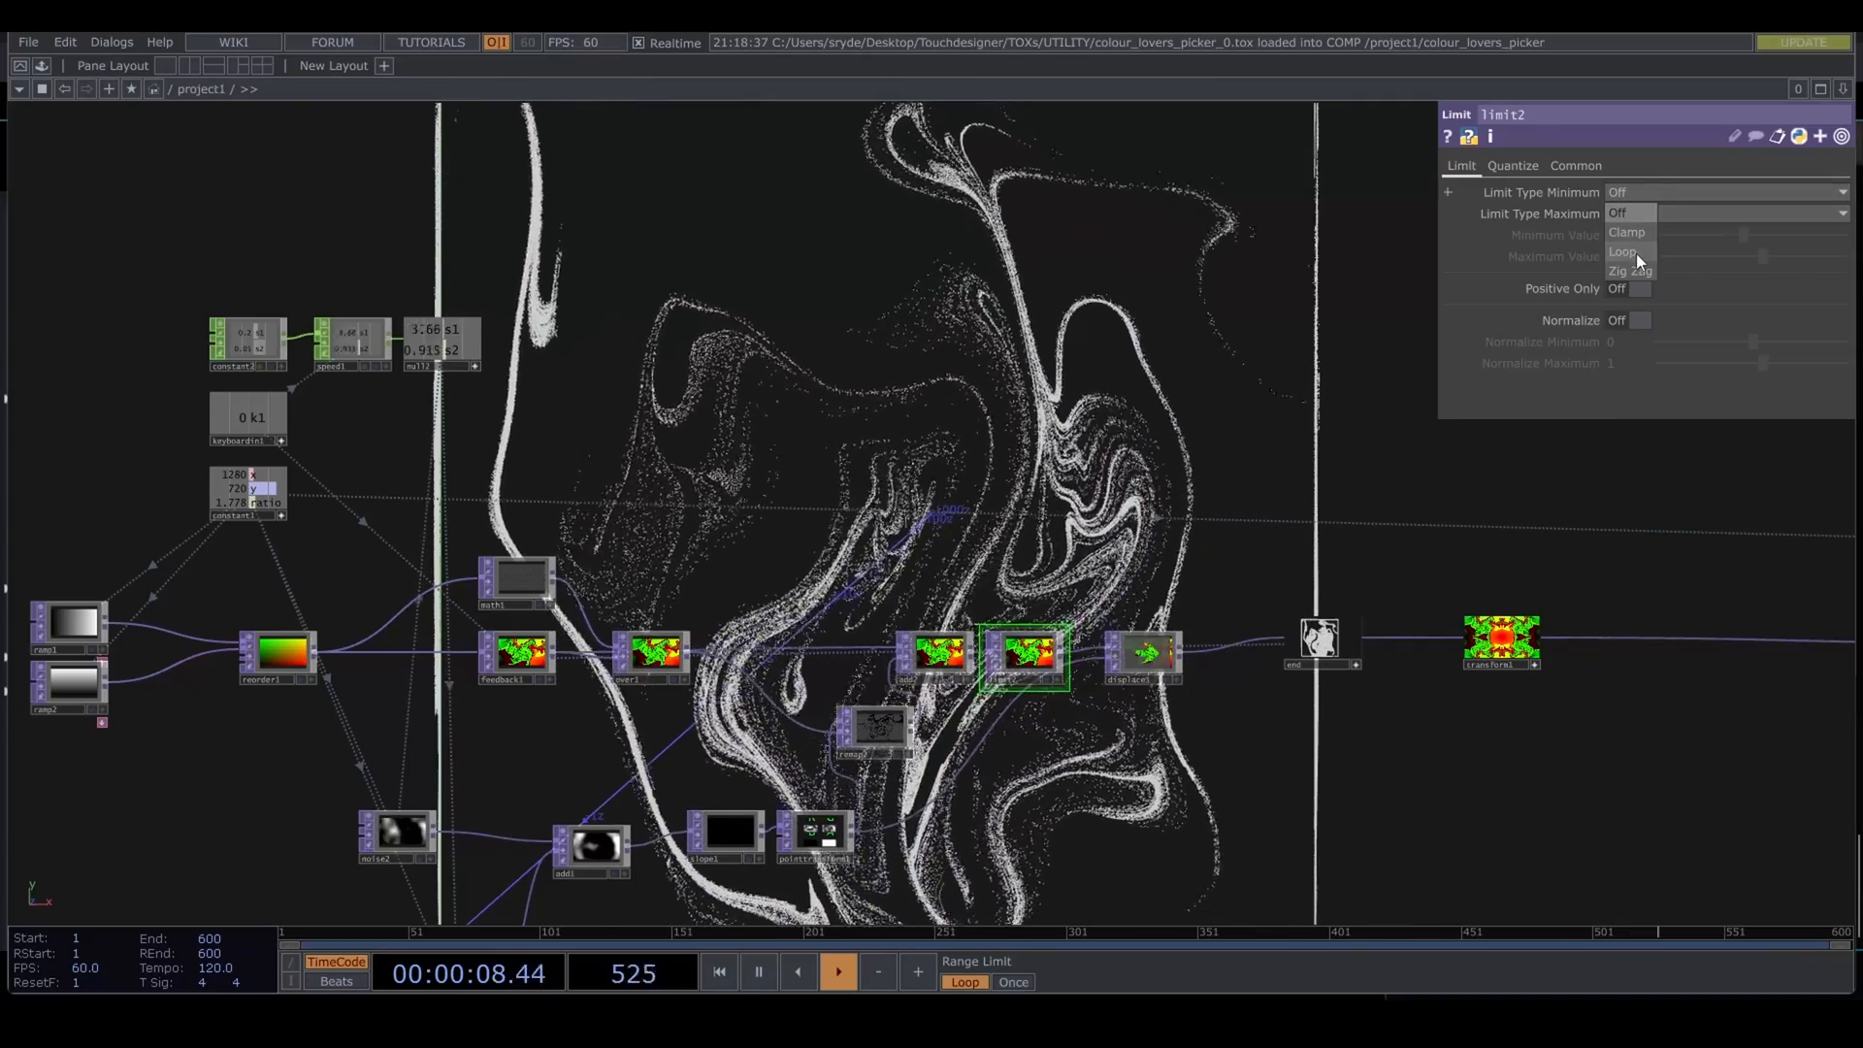
click(1635, 253)
click(1636, 212)
click(1639, 271)
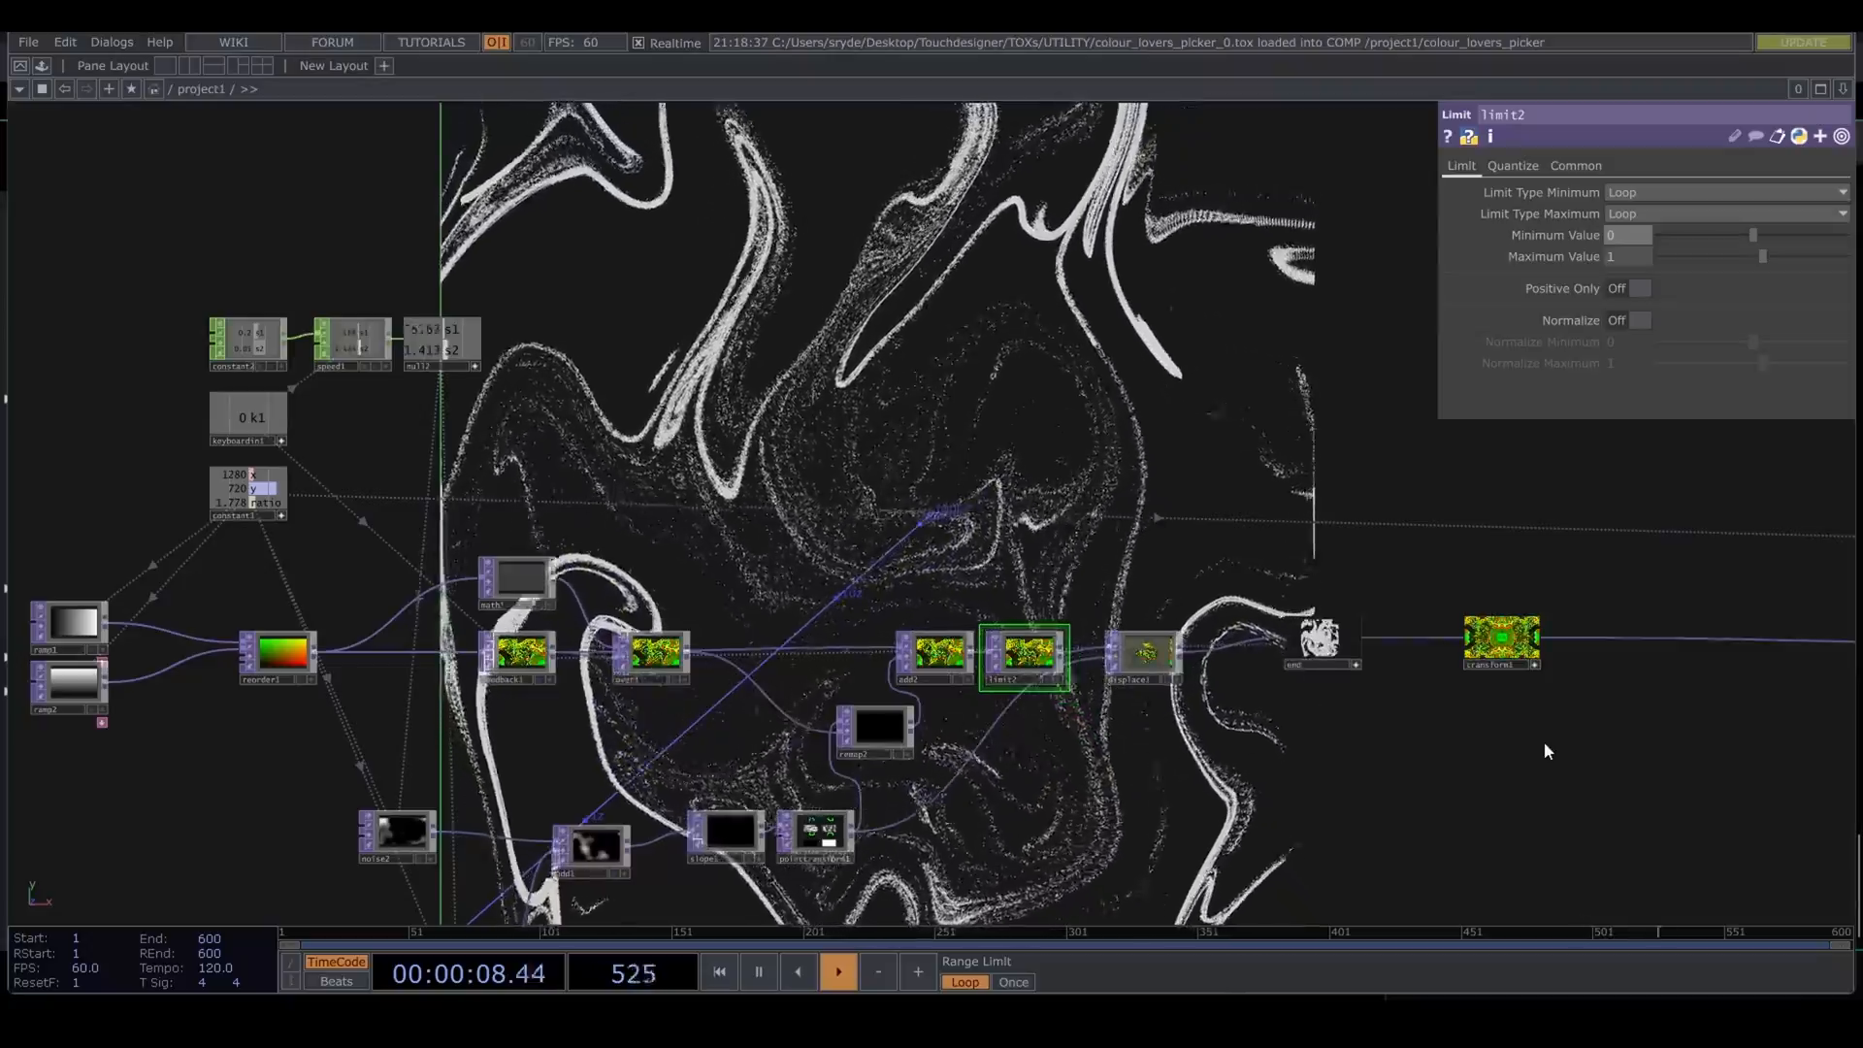
Step: Examine the chain downstream of limit2, from end and transform1 to noise1, remap1 and limit1
drag(1157, 779, 559, 750)
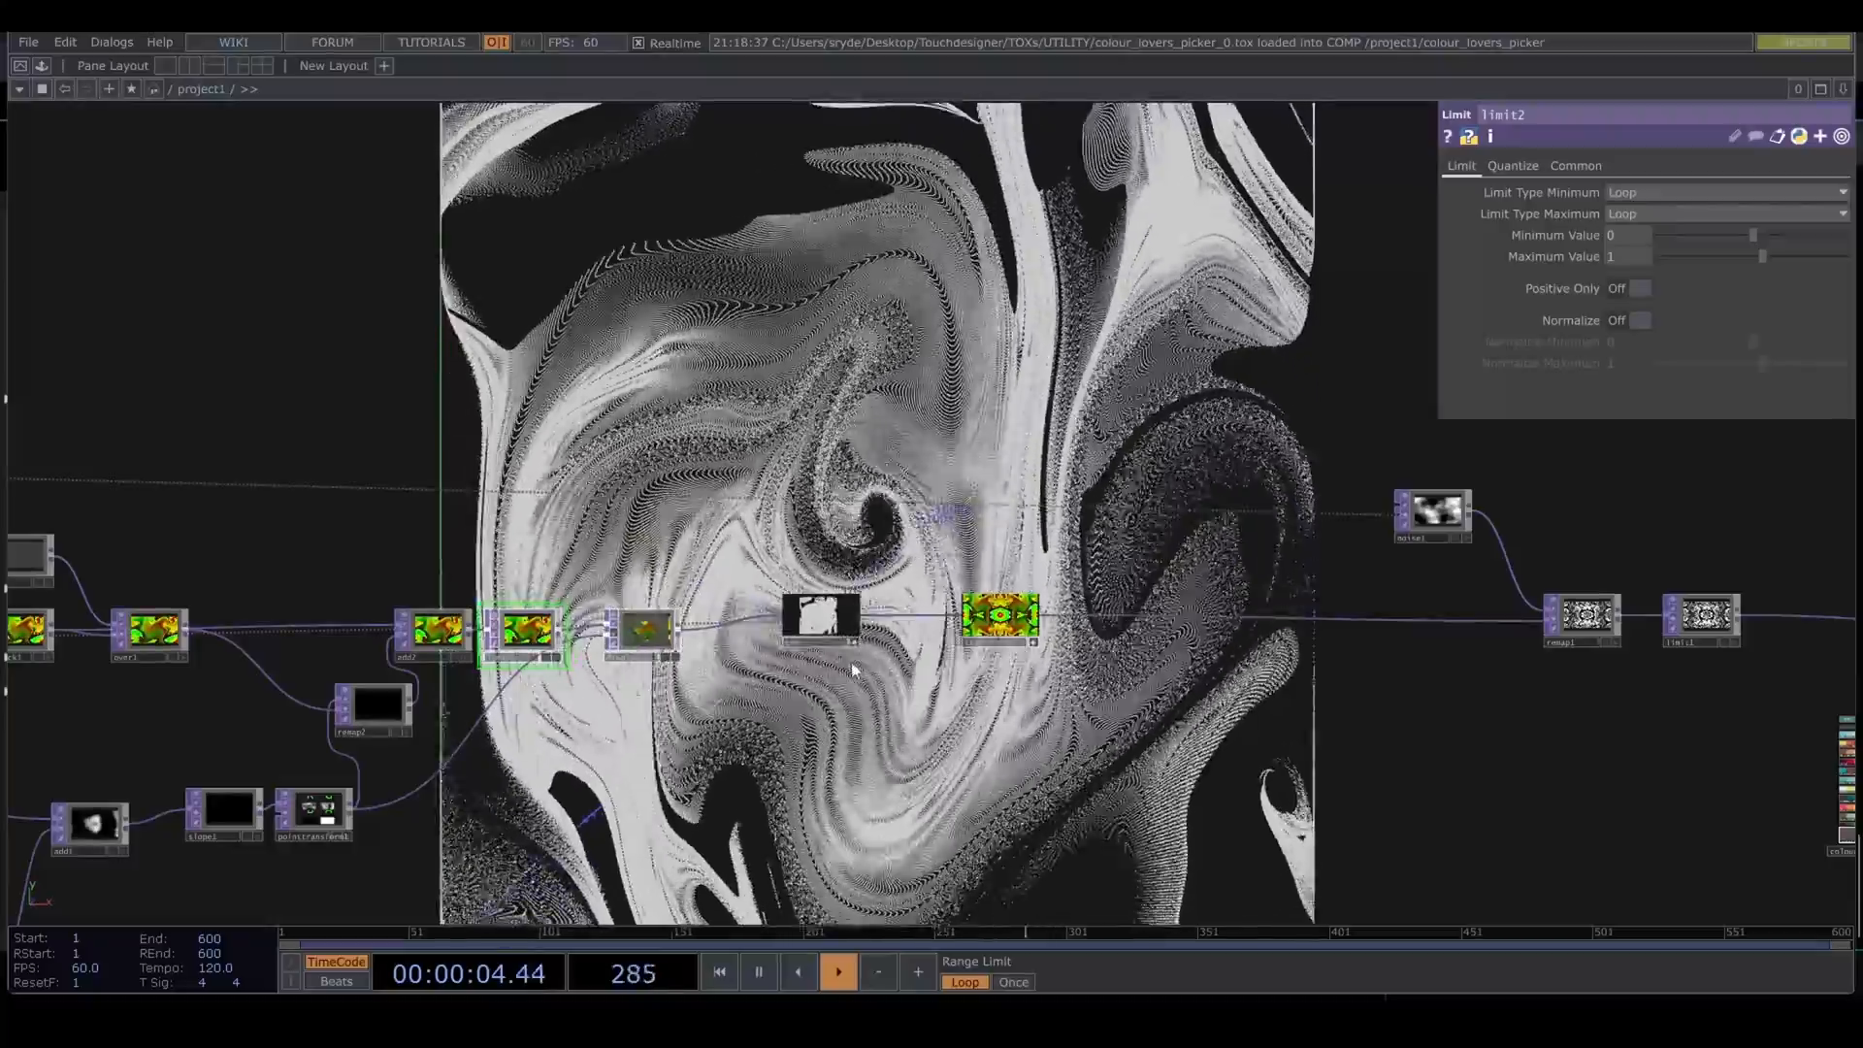
drag(842, 782, 1134, 749)
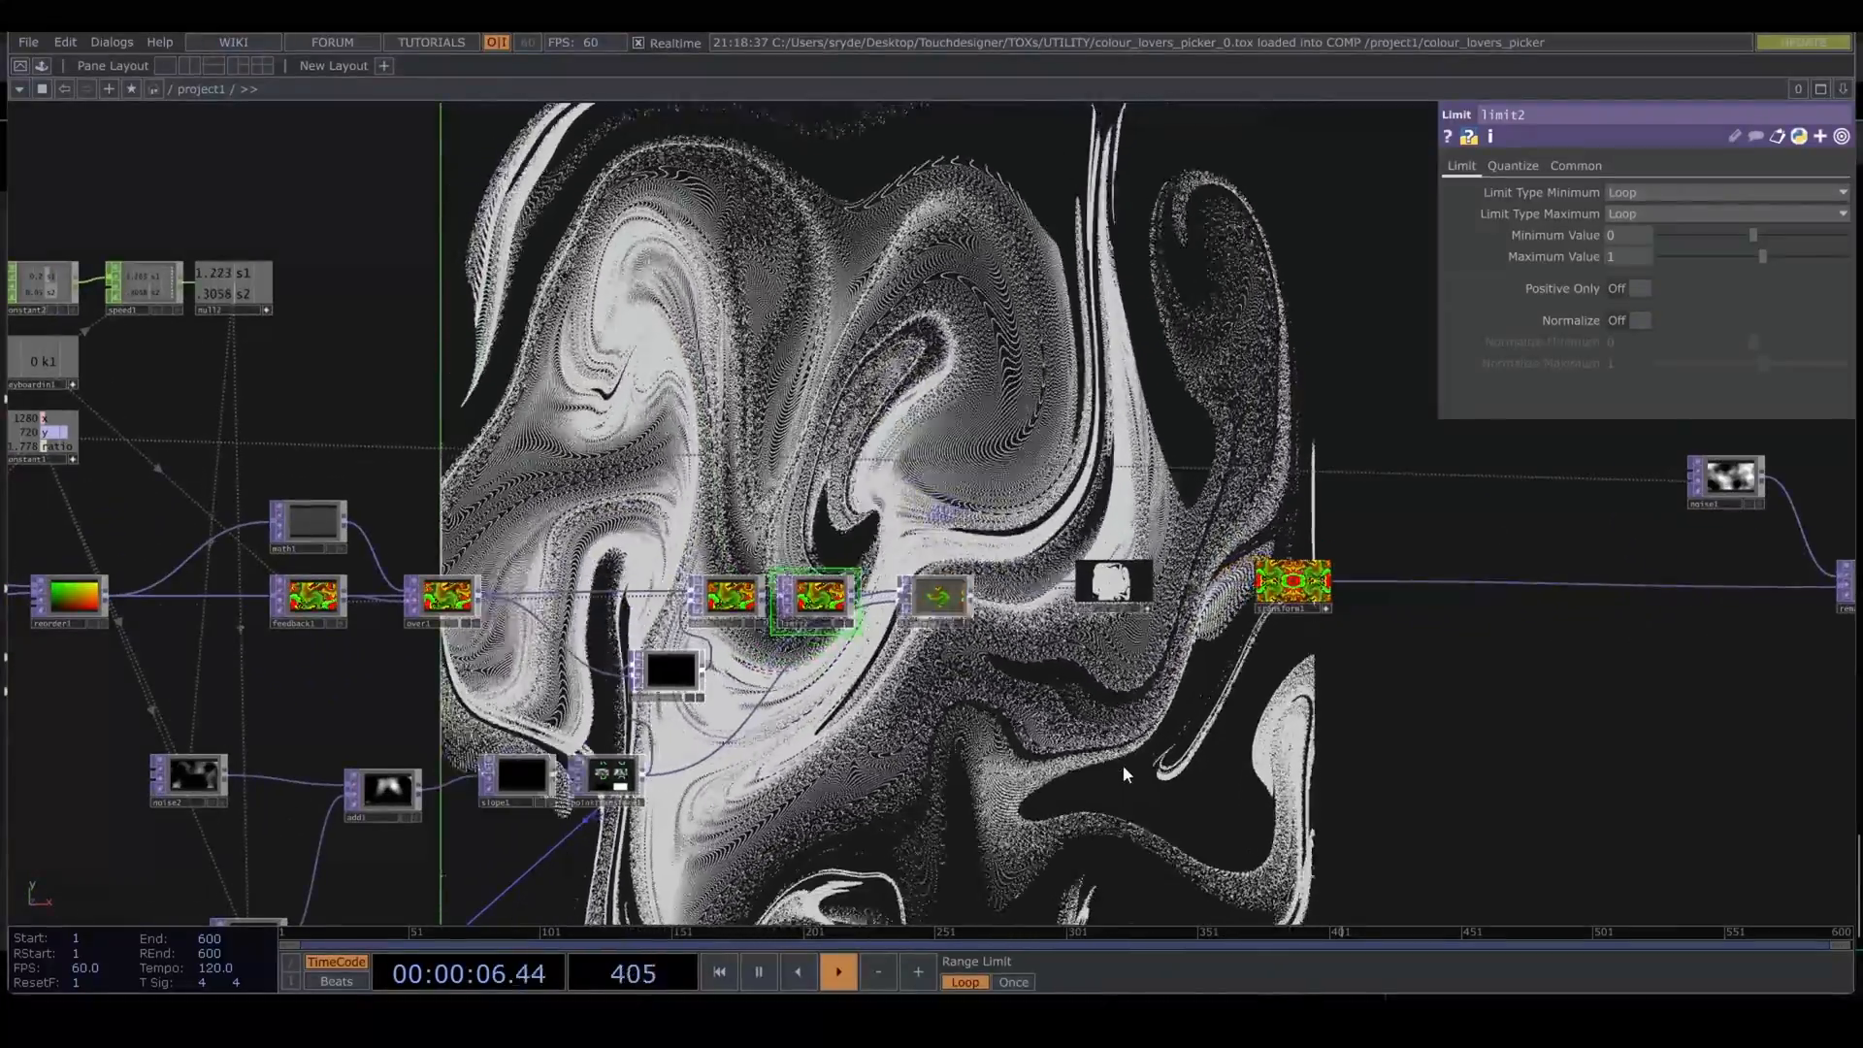
scroll(1156, 774, up, 10)
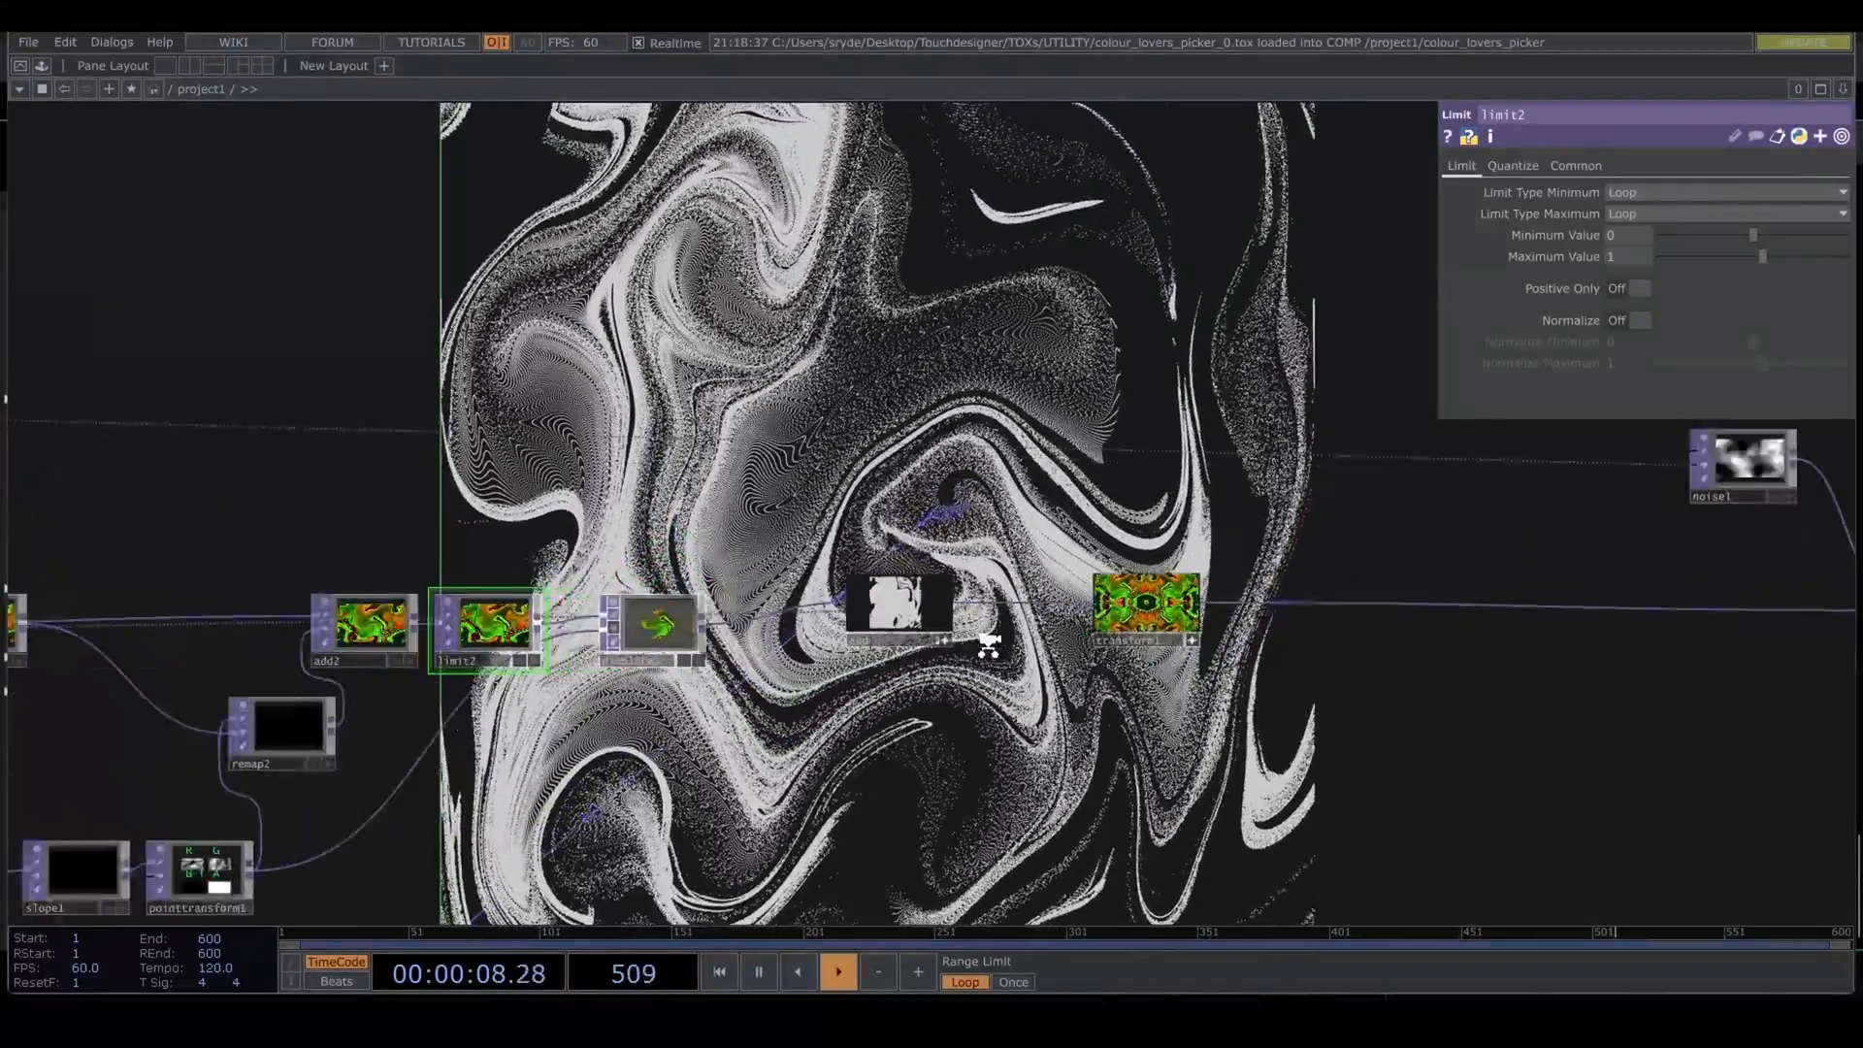
scroll(990, 655, down, 10)
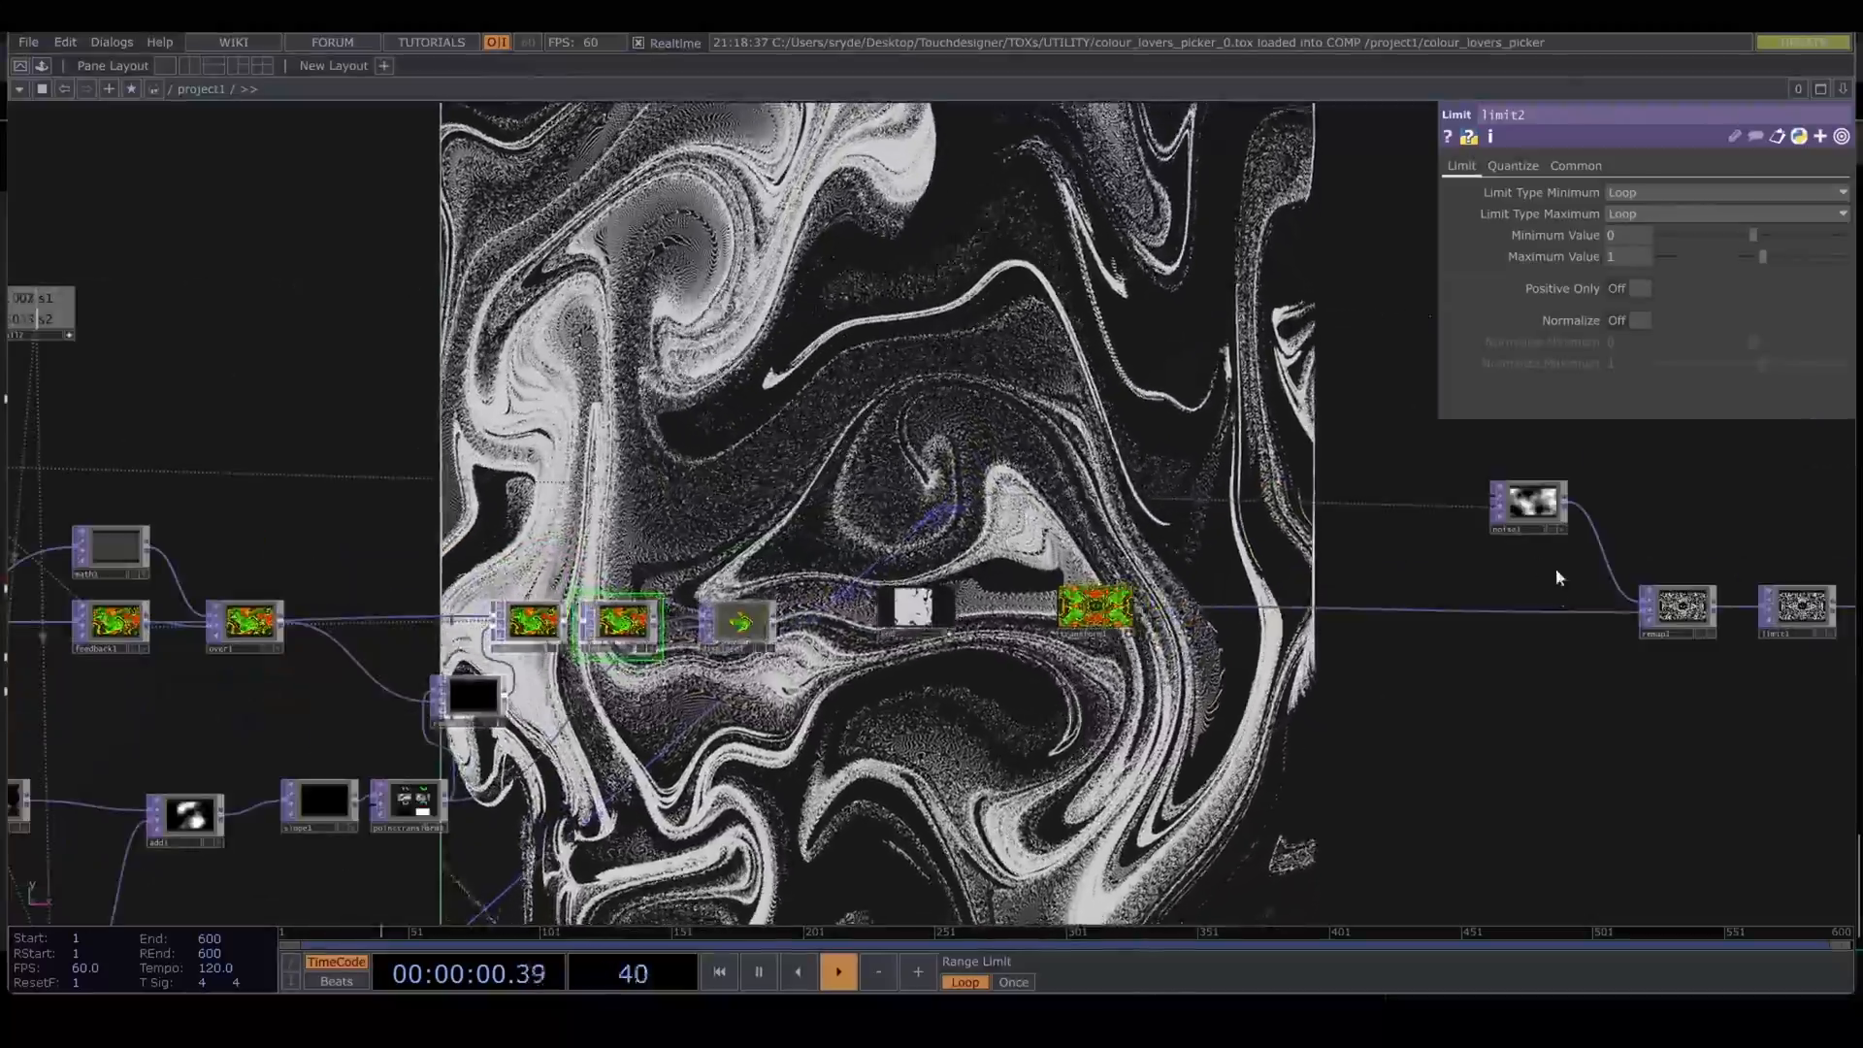
scroll(1569, 644, up, 10)
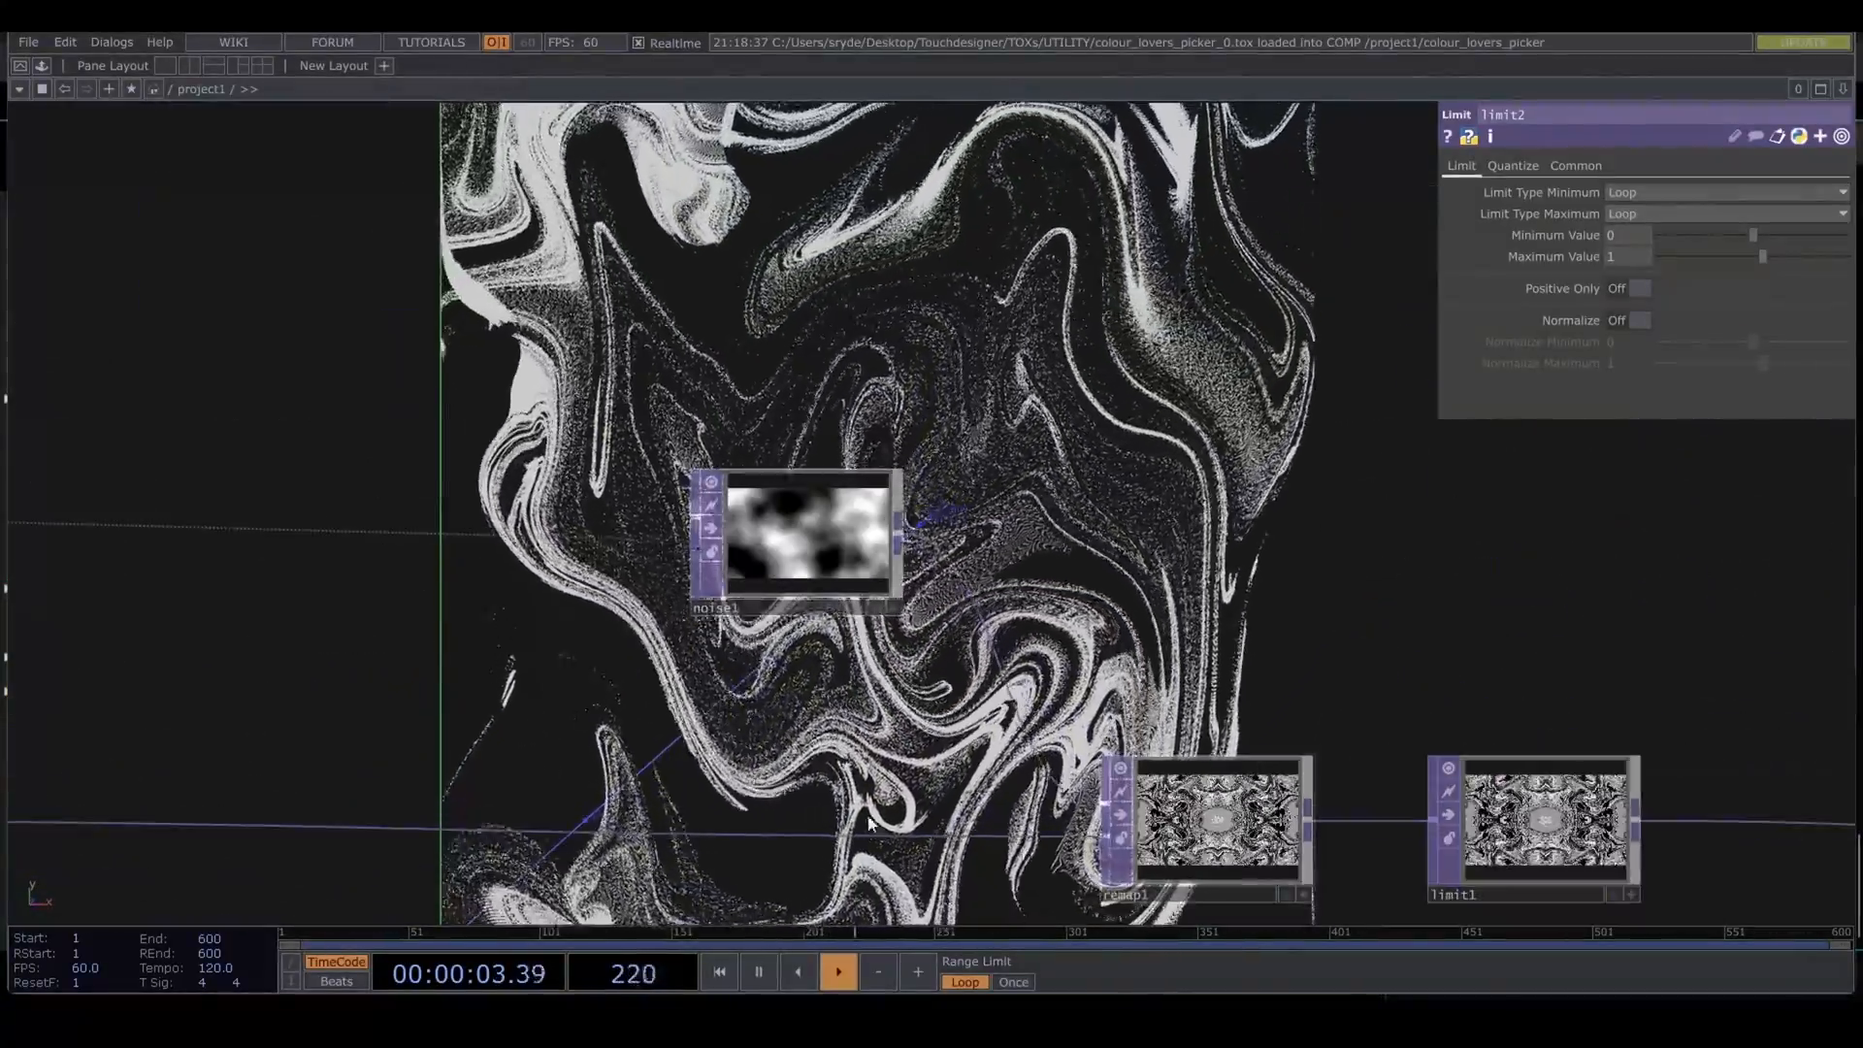
drag(979, 721, 1585, 592)
scroll(1288, 661, down, 6)
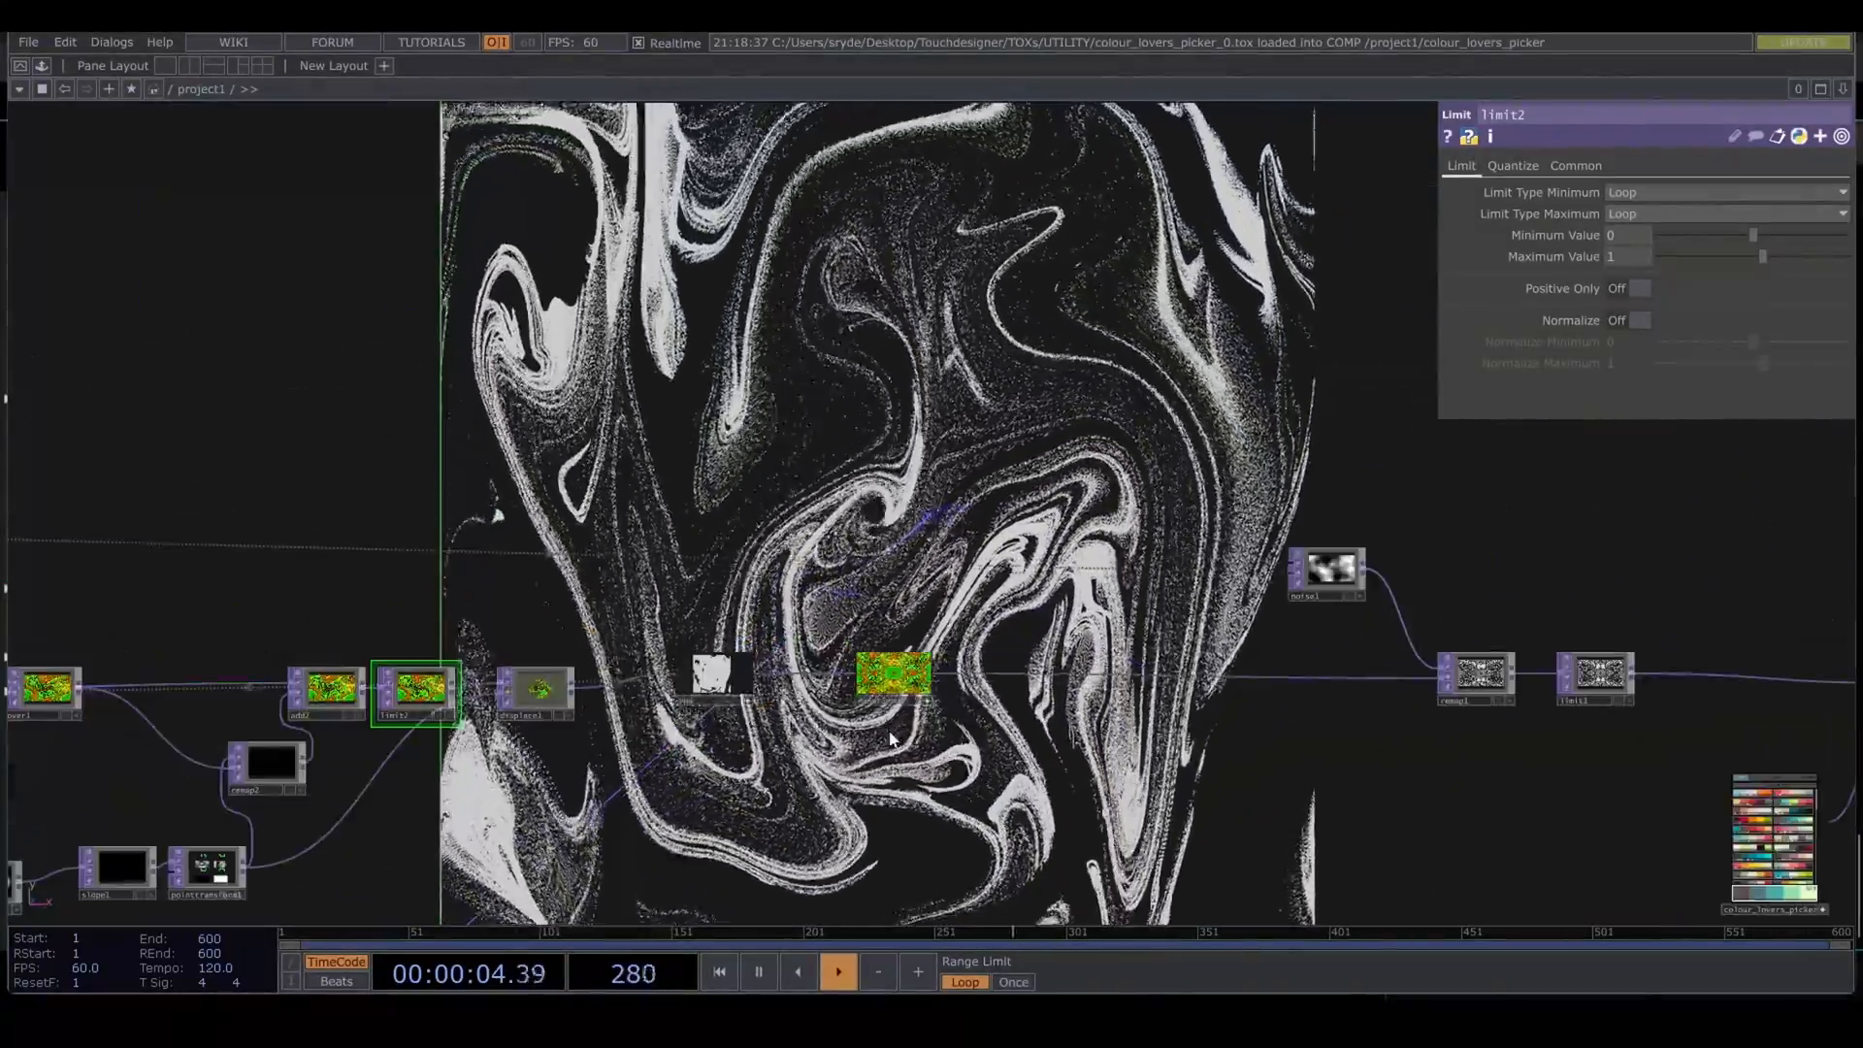
Step: Examine the outputs of transform1, end and remap1 with the looping limit in the feedback chain
scroll(900, 762, up, 9)
drag(970, 655, 1084, 818)
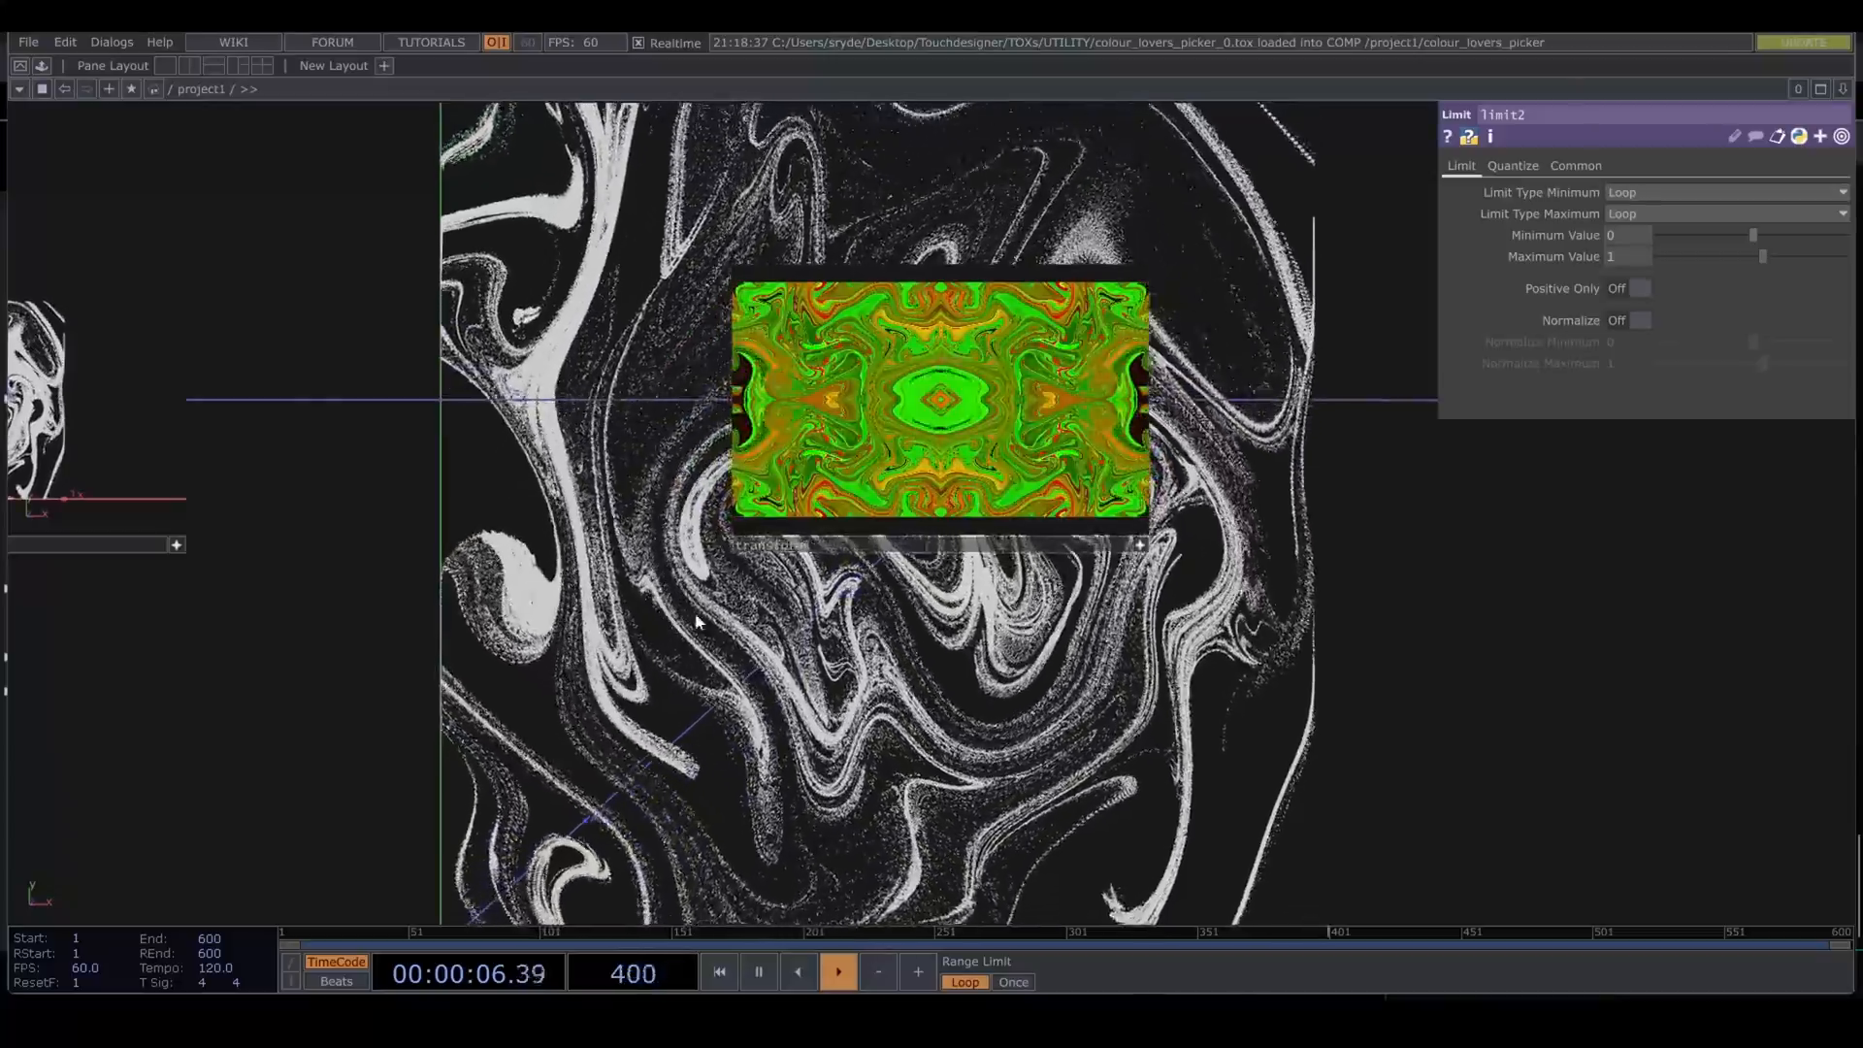
drag(189, 457, 864, 544)
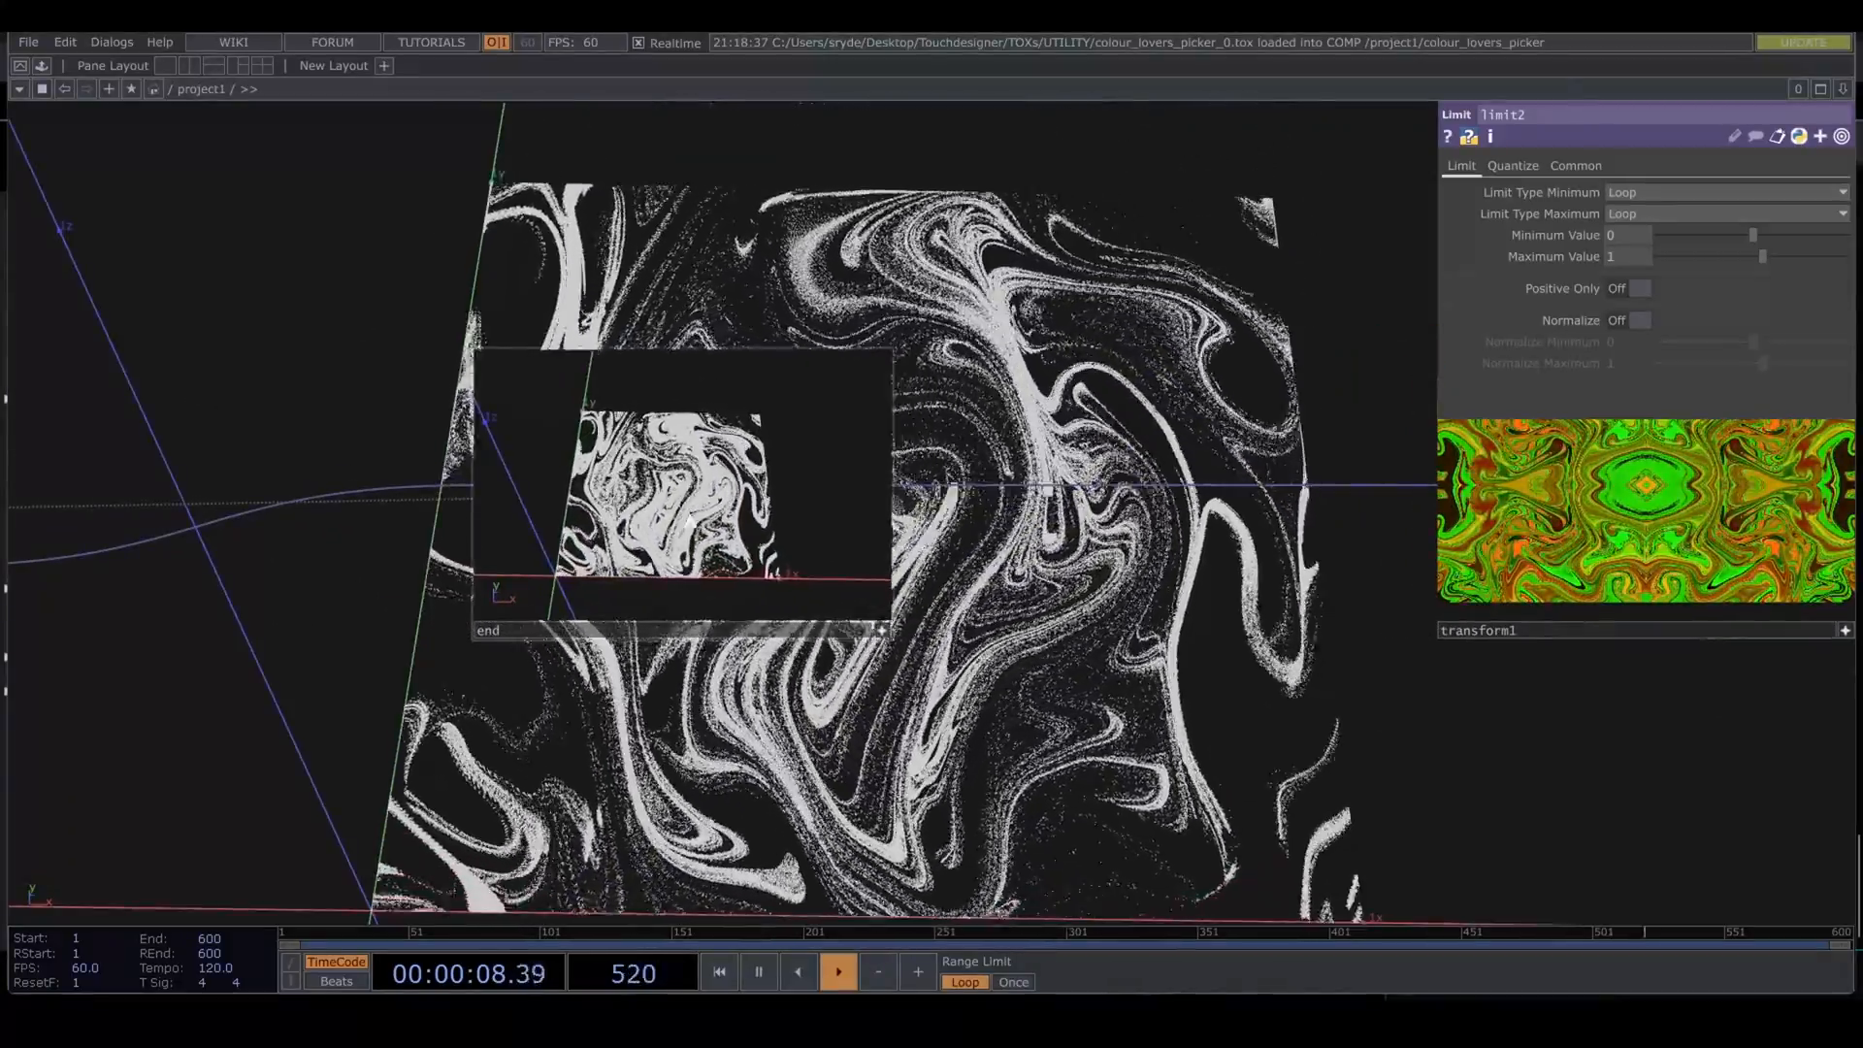
scroll(715, 844, down, 8)
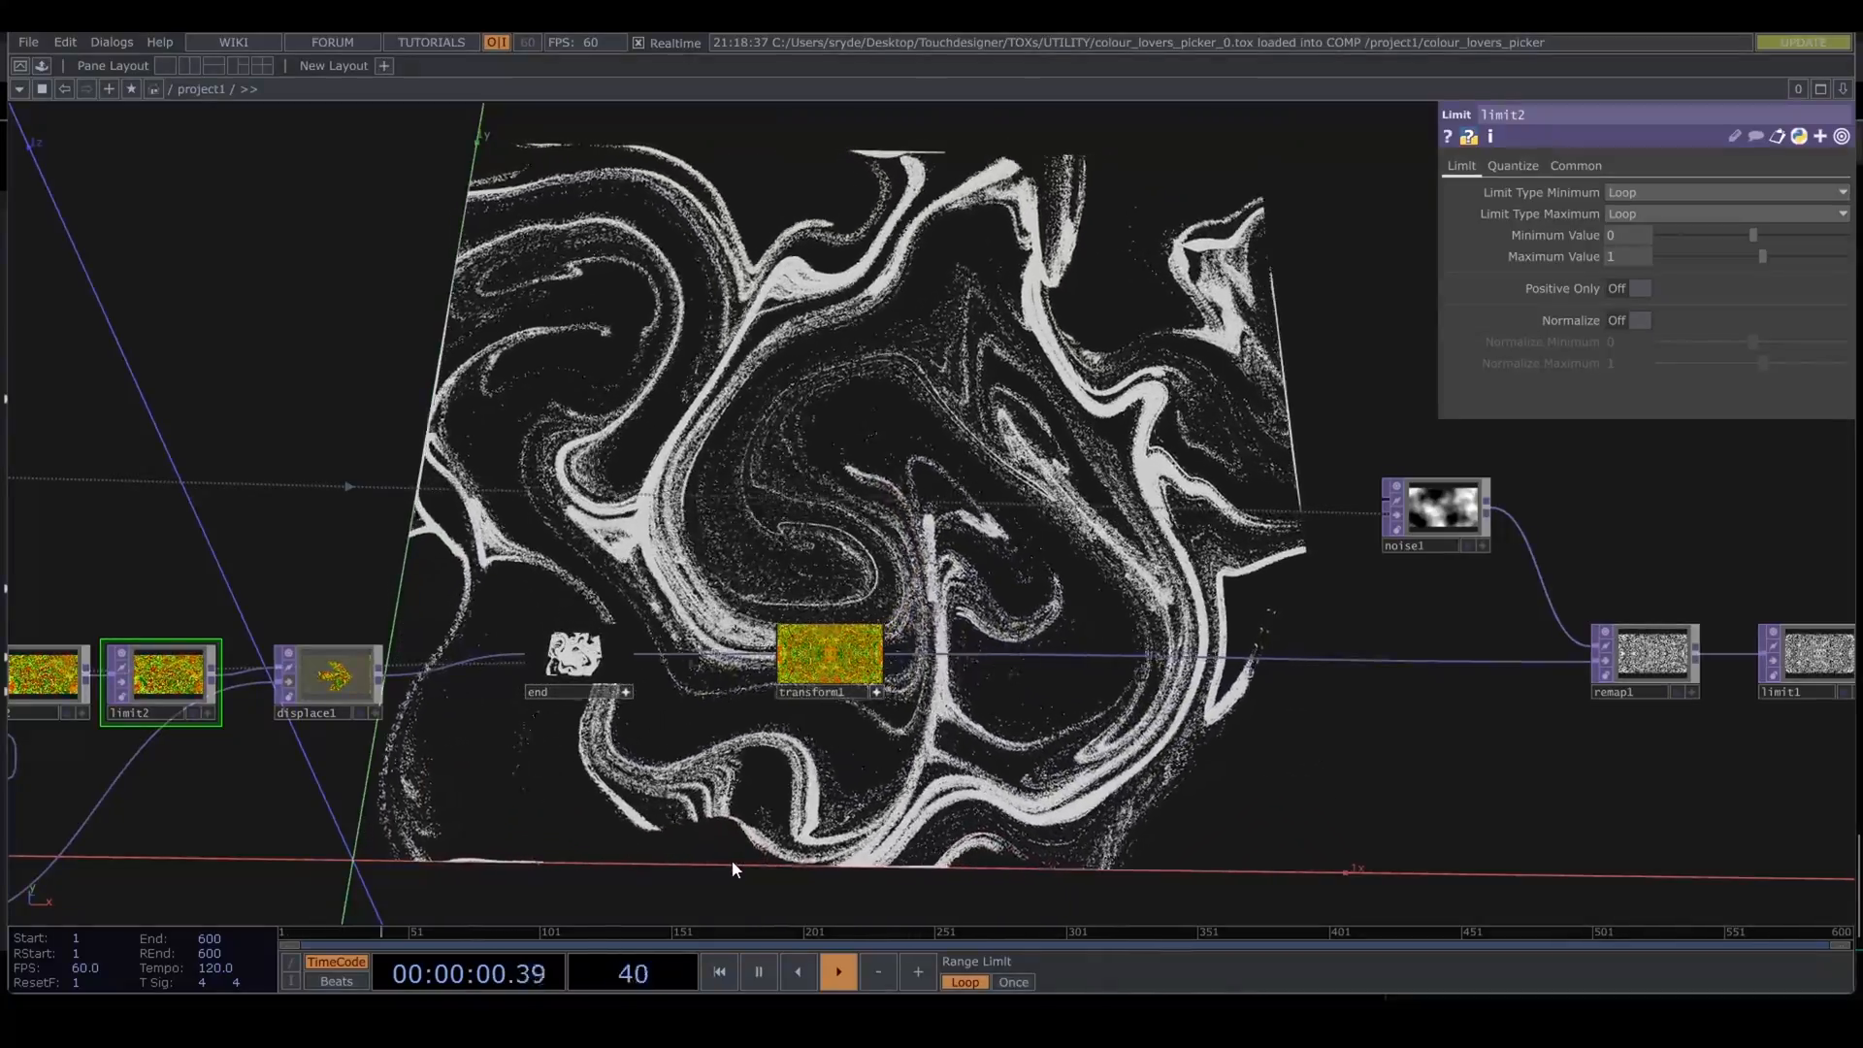
drag(1452, 805, 824, 784)
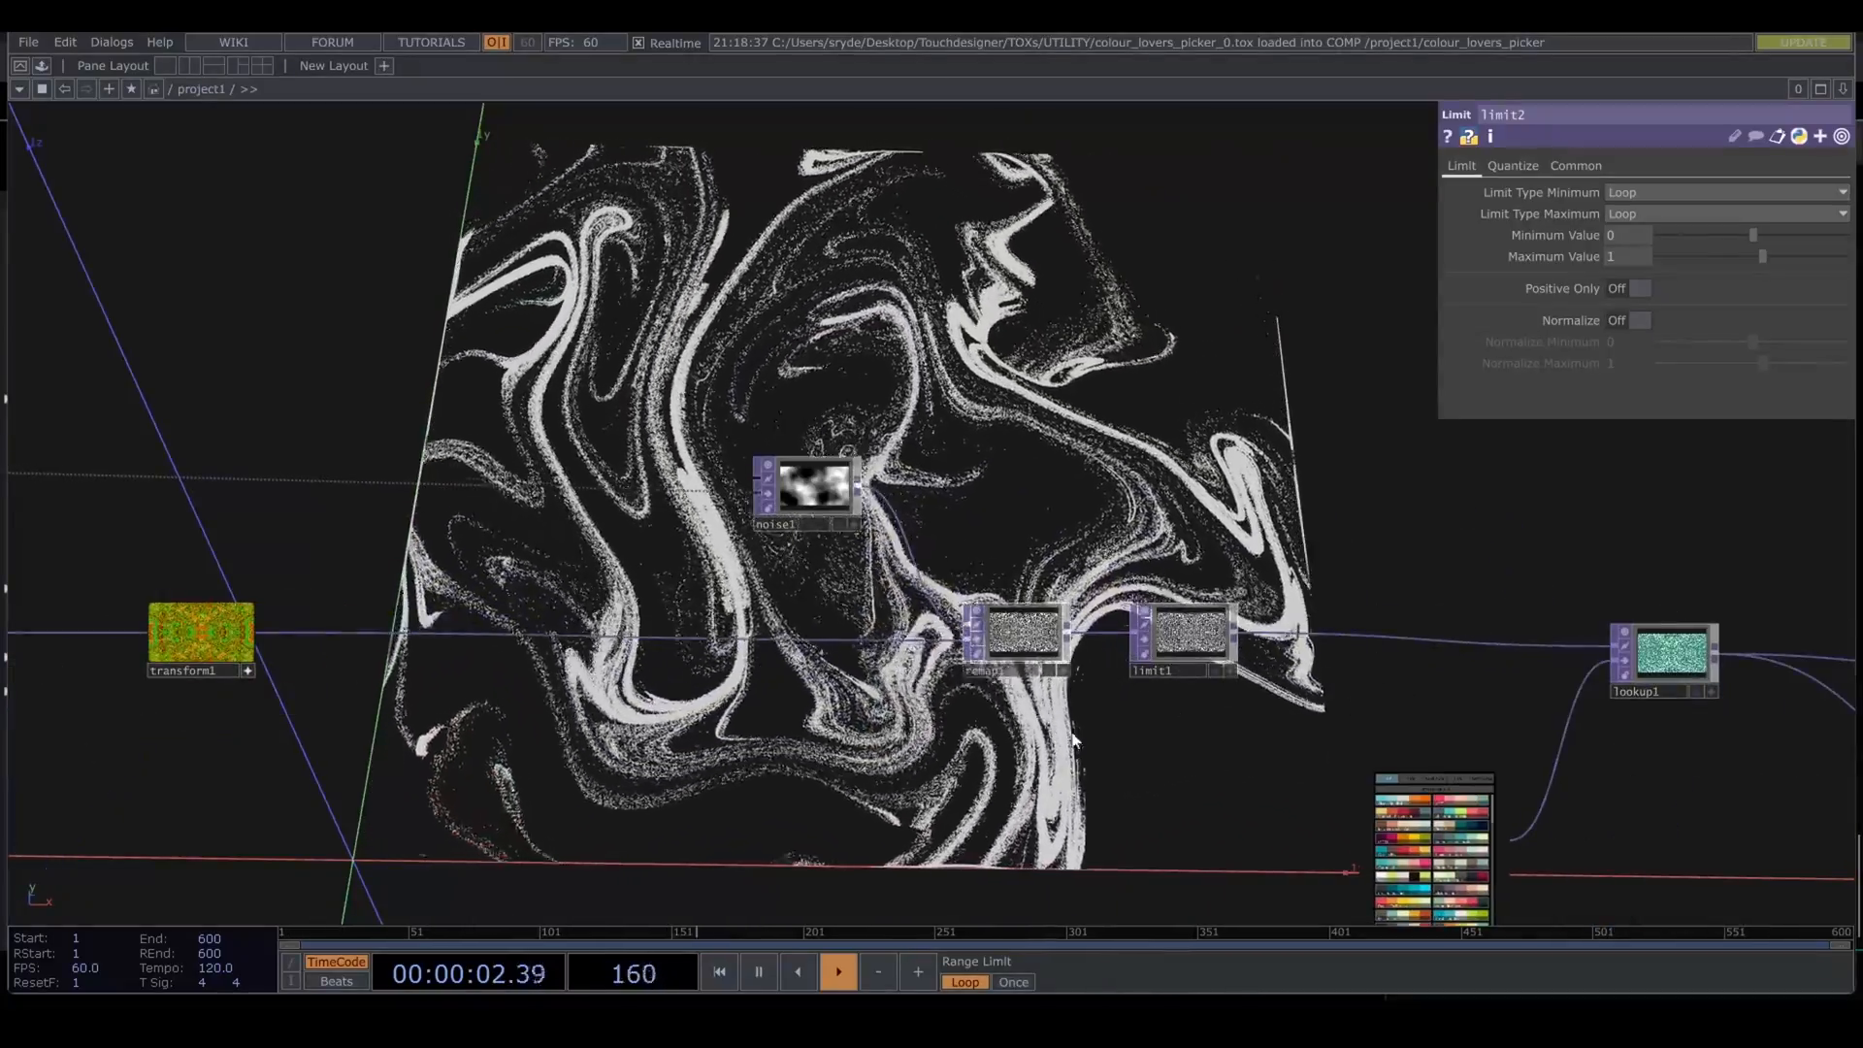
scroll(1030, 656, up, 6)
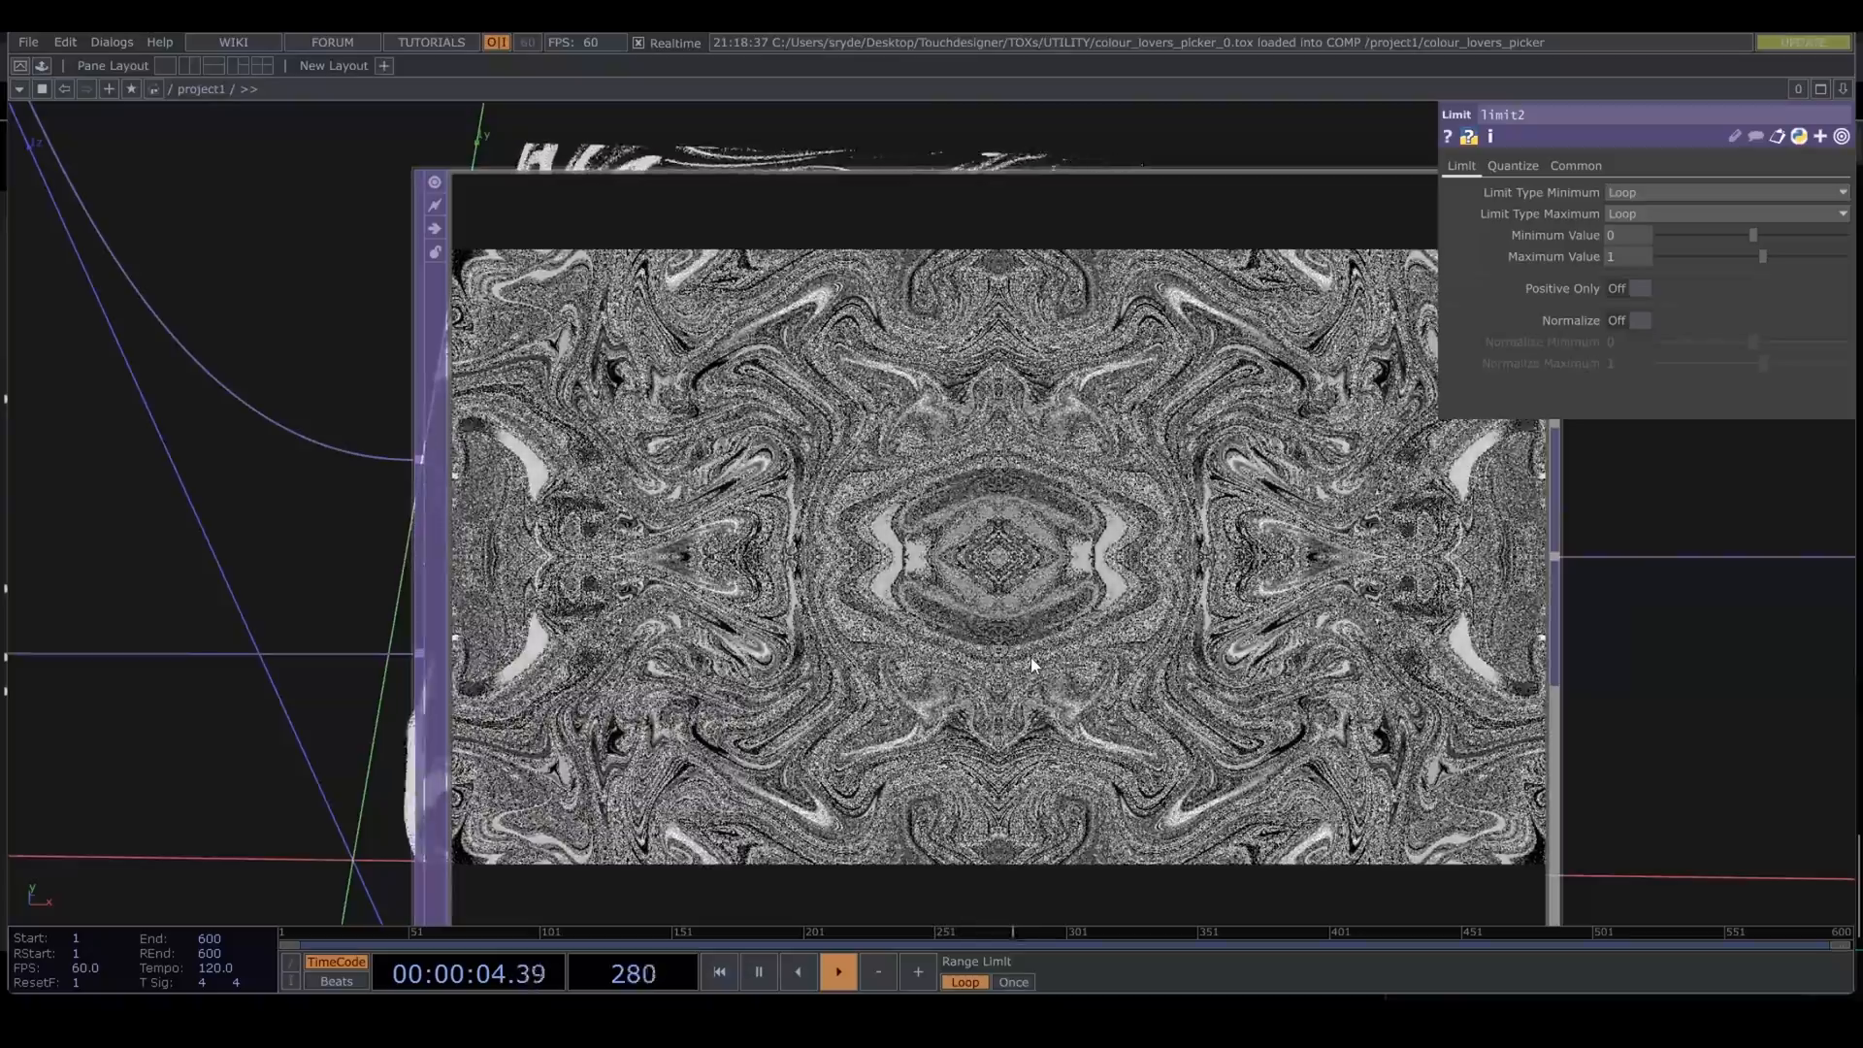
scroll(1030, 656, down, 6)
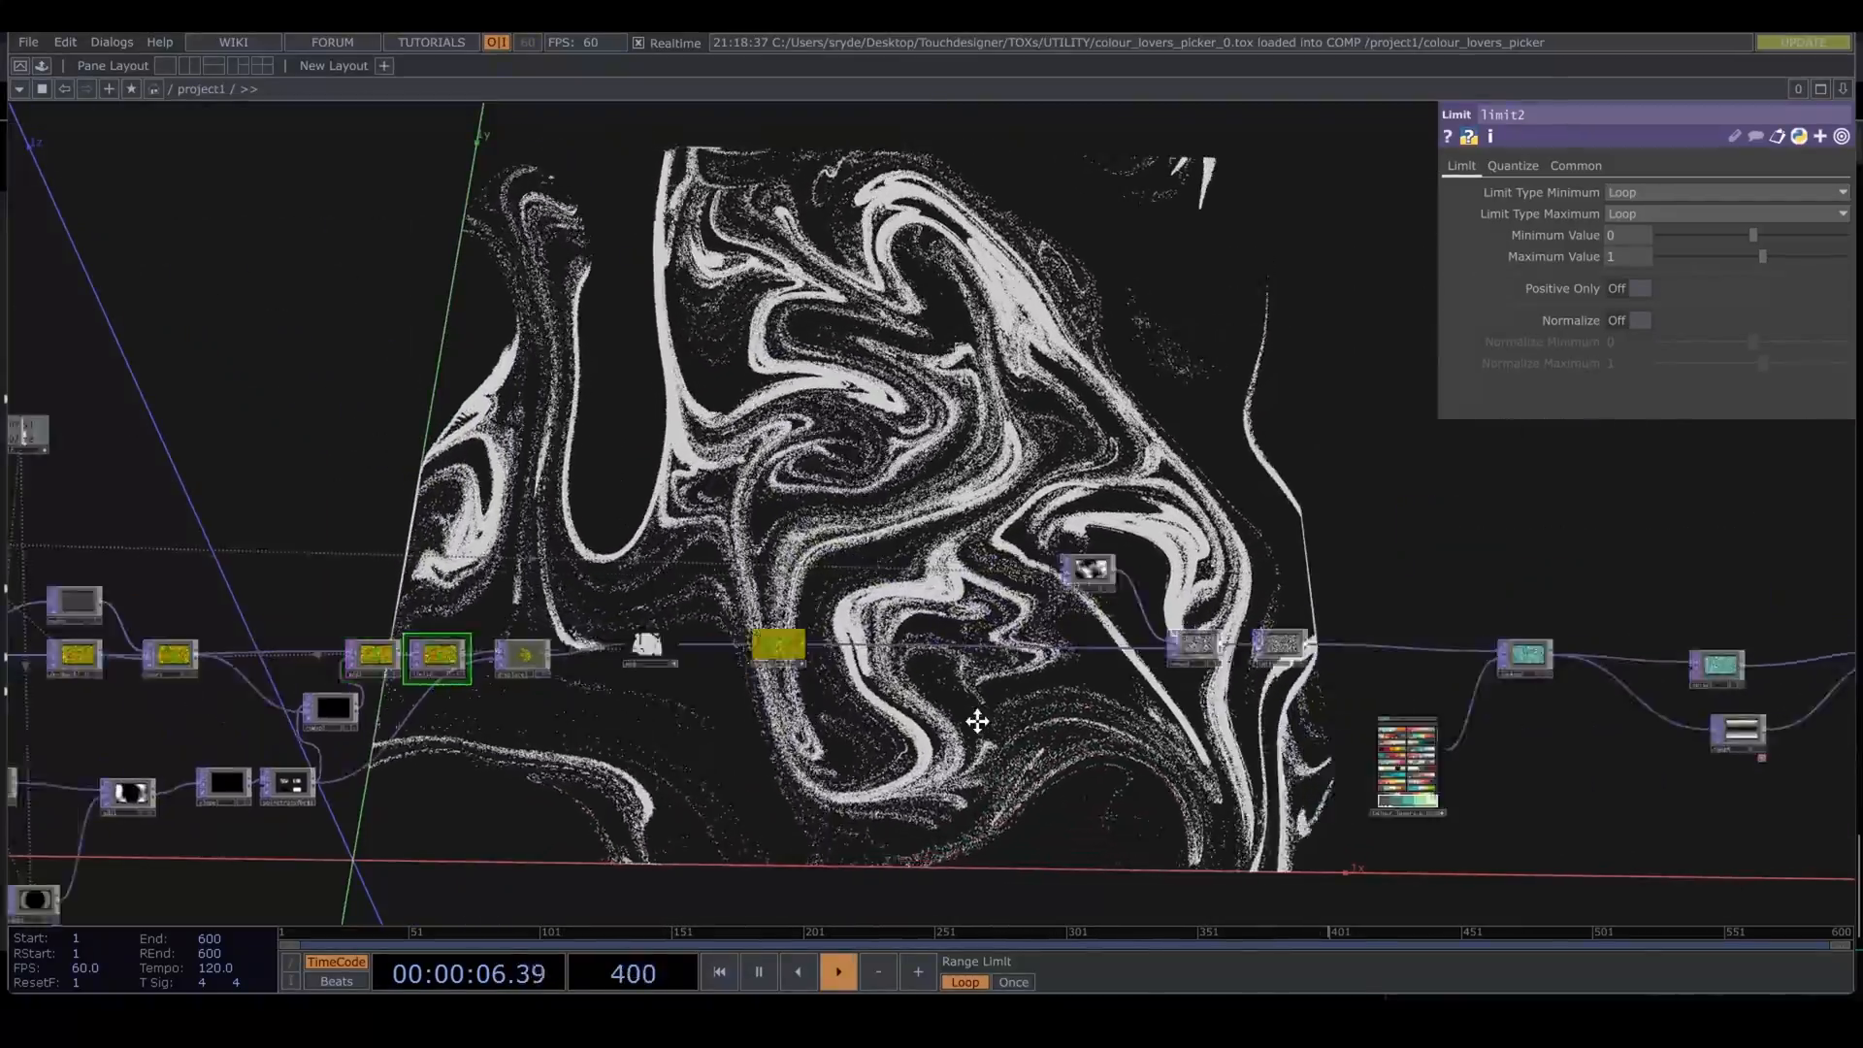
scroll(757, 691, up, 5)
drag(712, 690, 1050, 614)
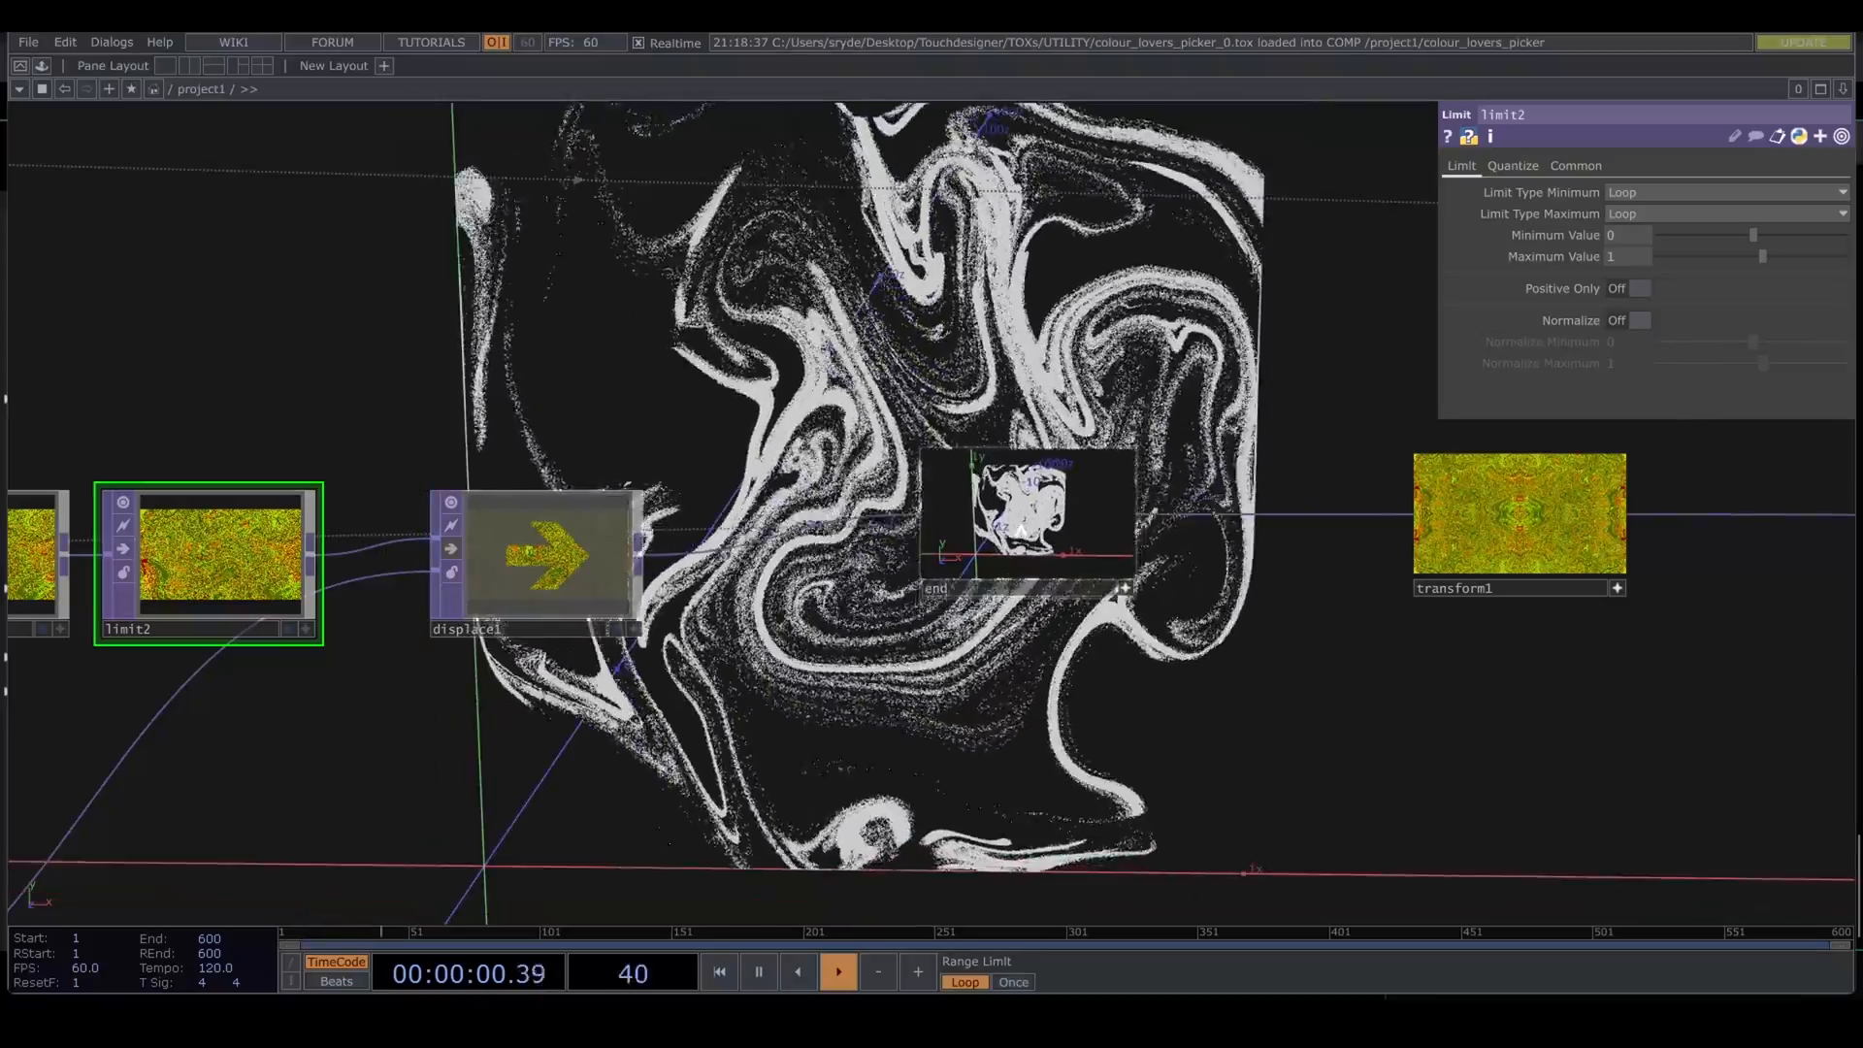
Step: Switch the end TOP's viewer from the point display back to the flat image
drag(900, 680, 1061, 696)
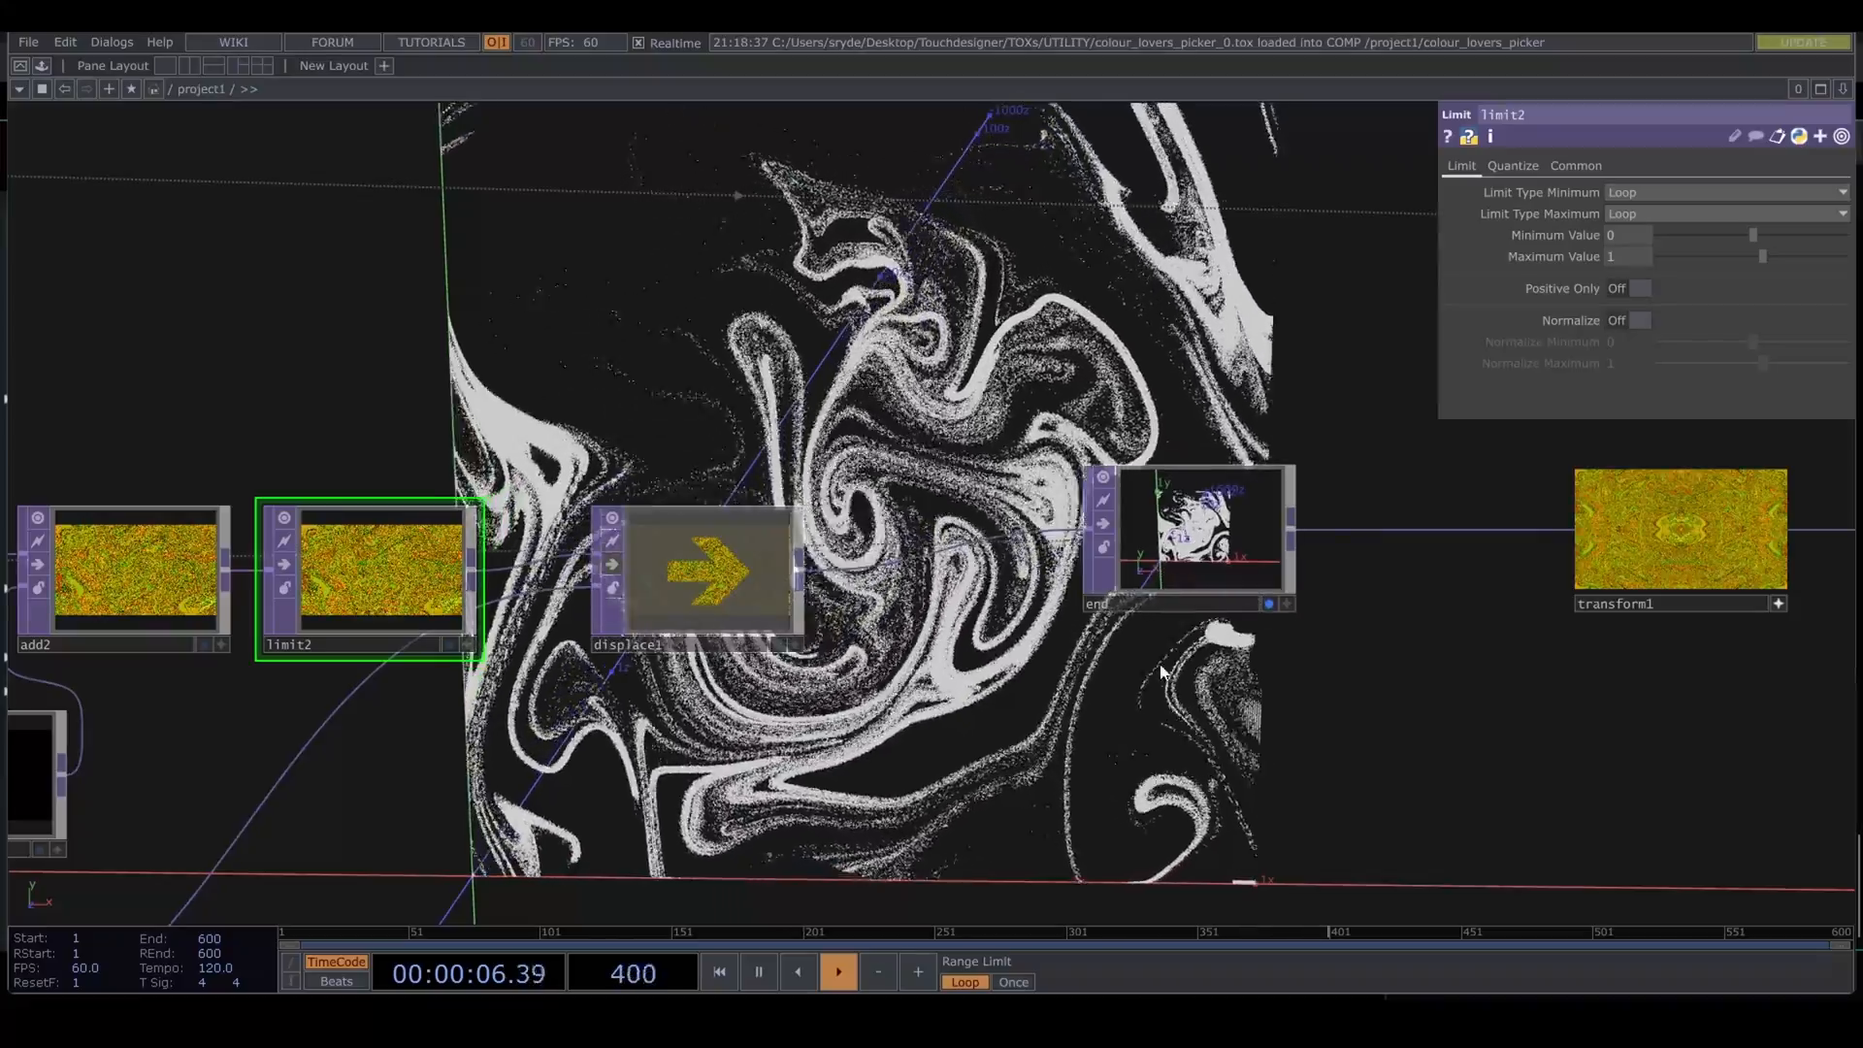
click(1286, 603)
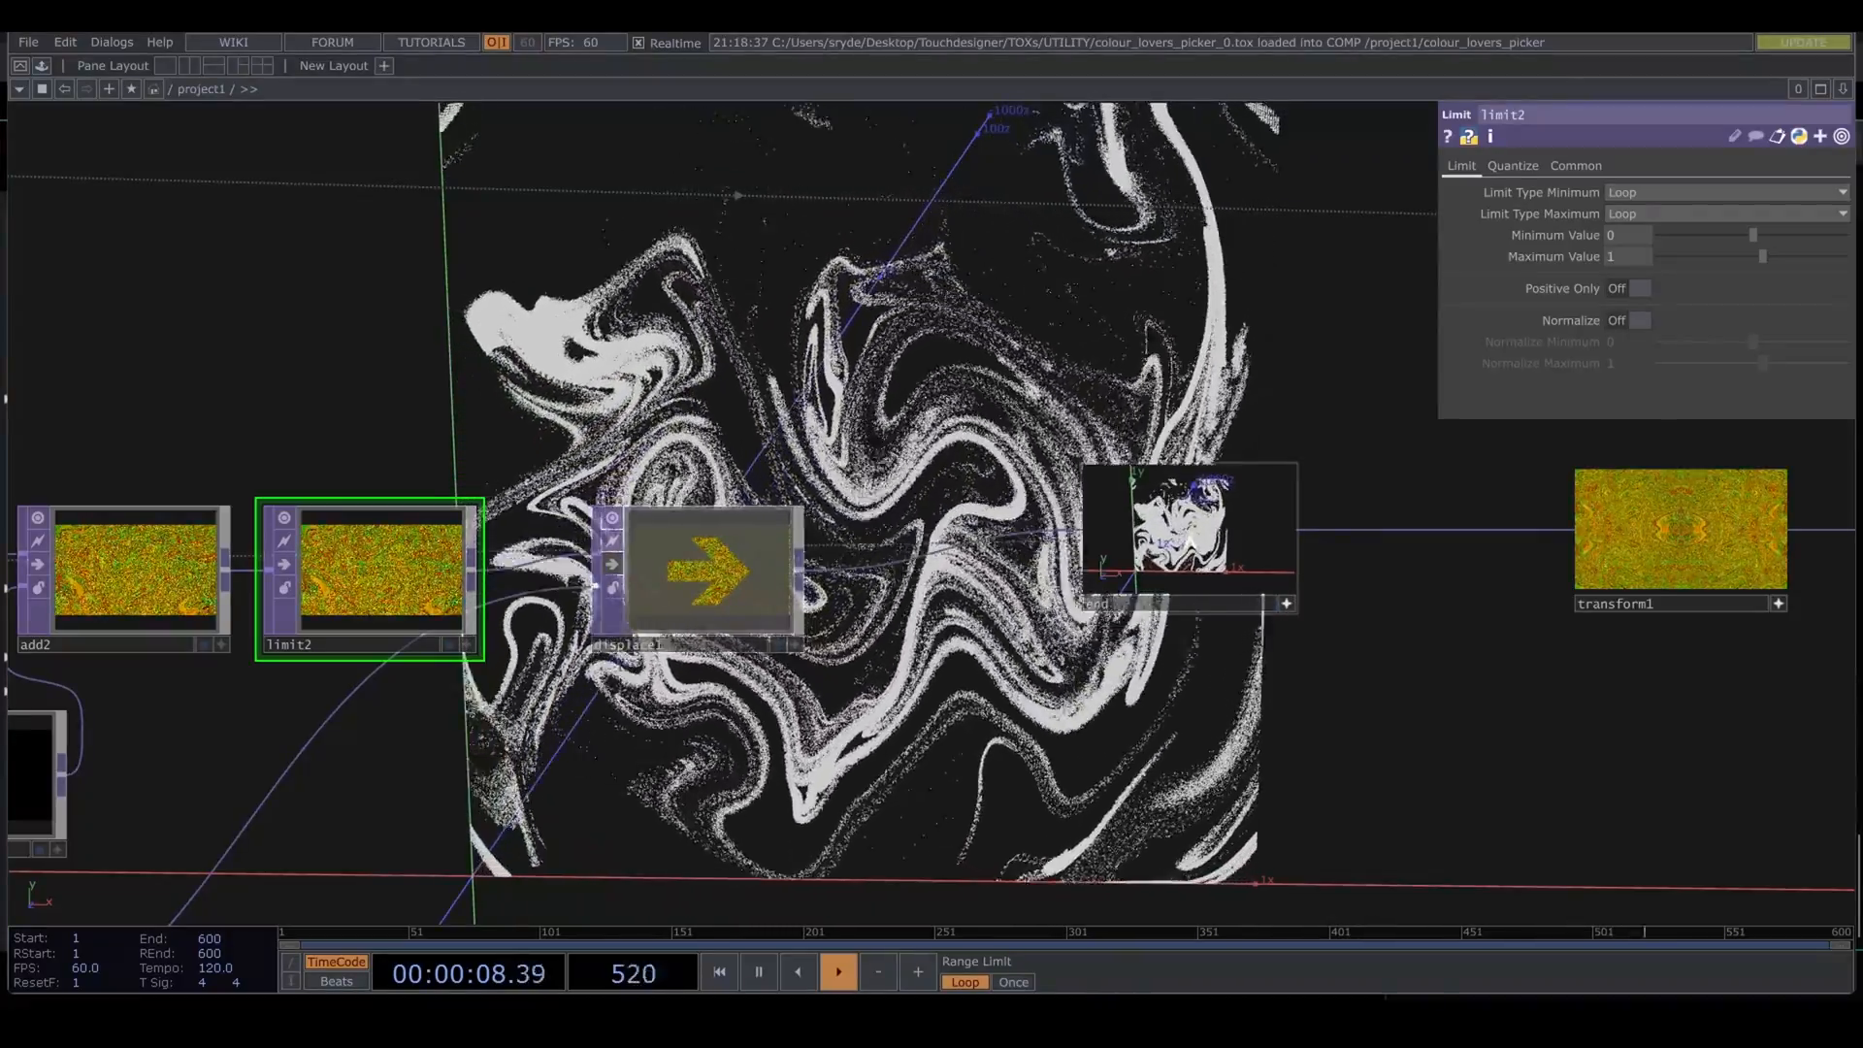
key(p)
Step: Delete add2, limit2 and remap2 from the feedback chain, leaving over1 wired straight into displace1
scroll(914, 688, down, 5)
scroll(1174, 706, up, 5)
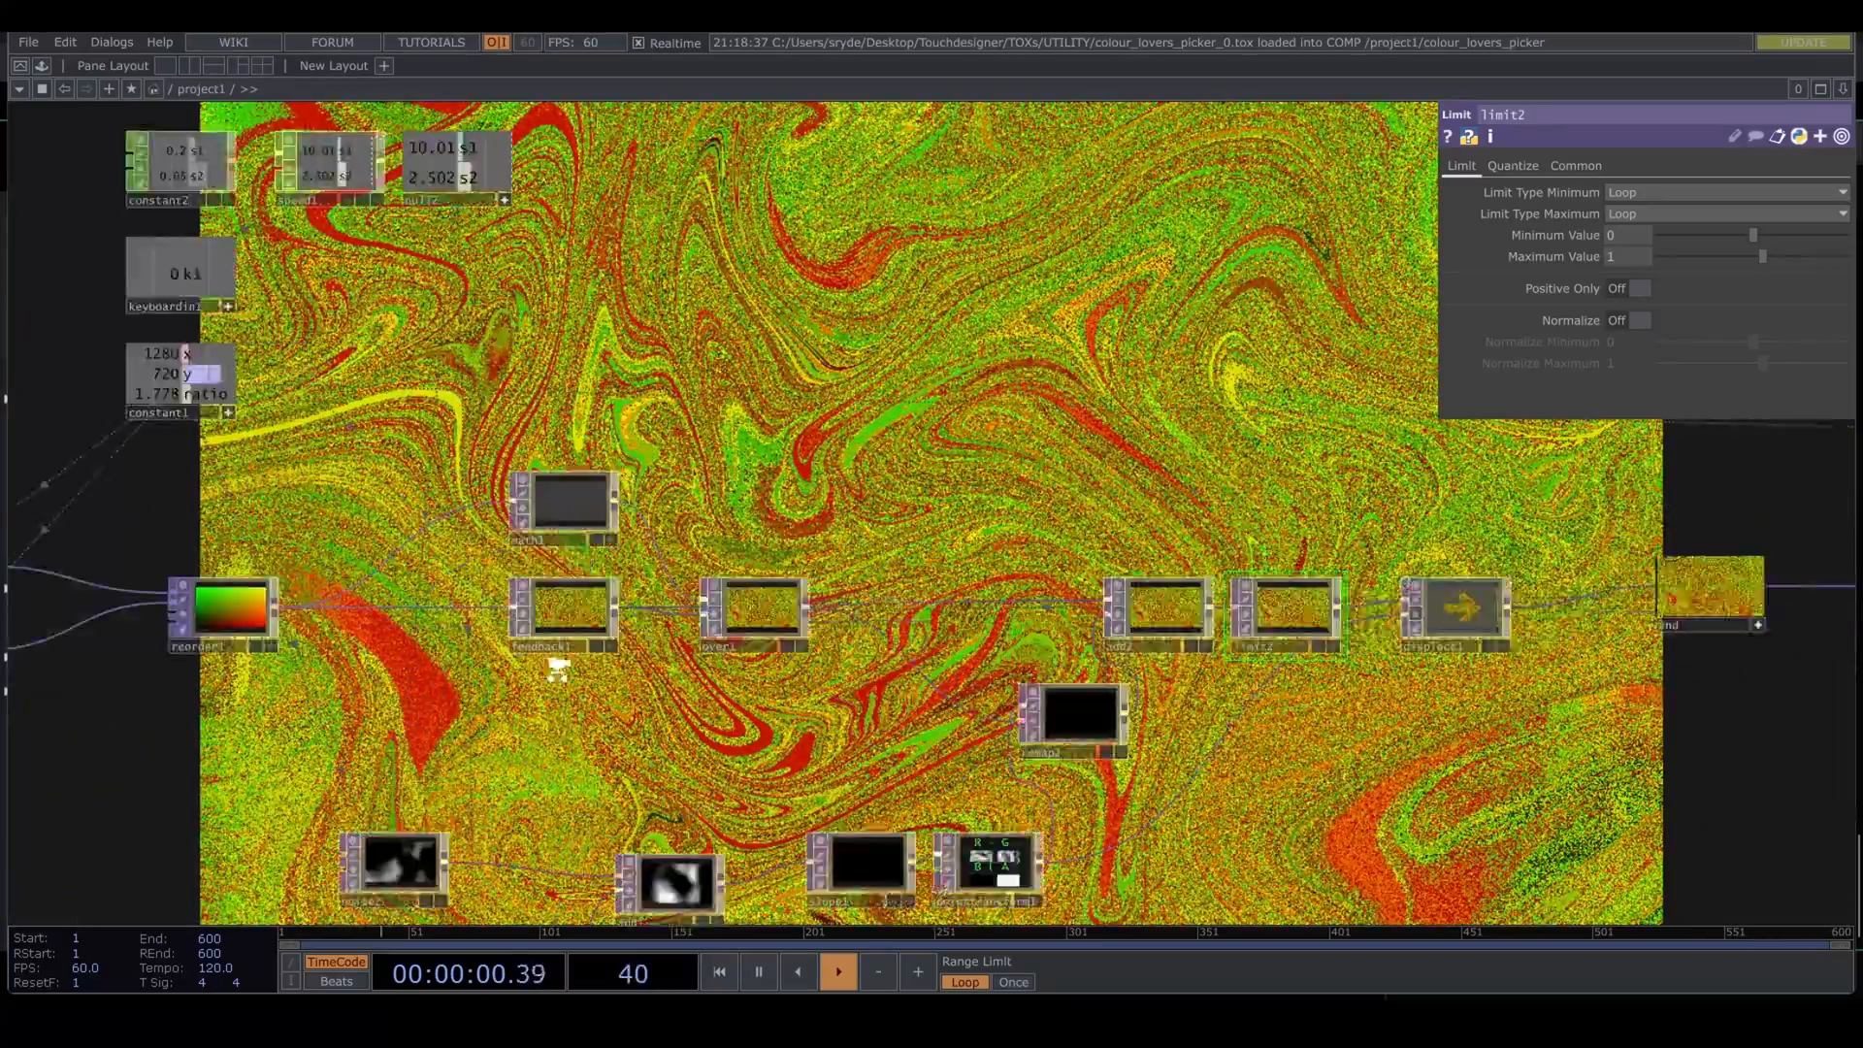
click(1209, 609)
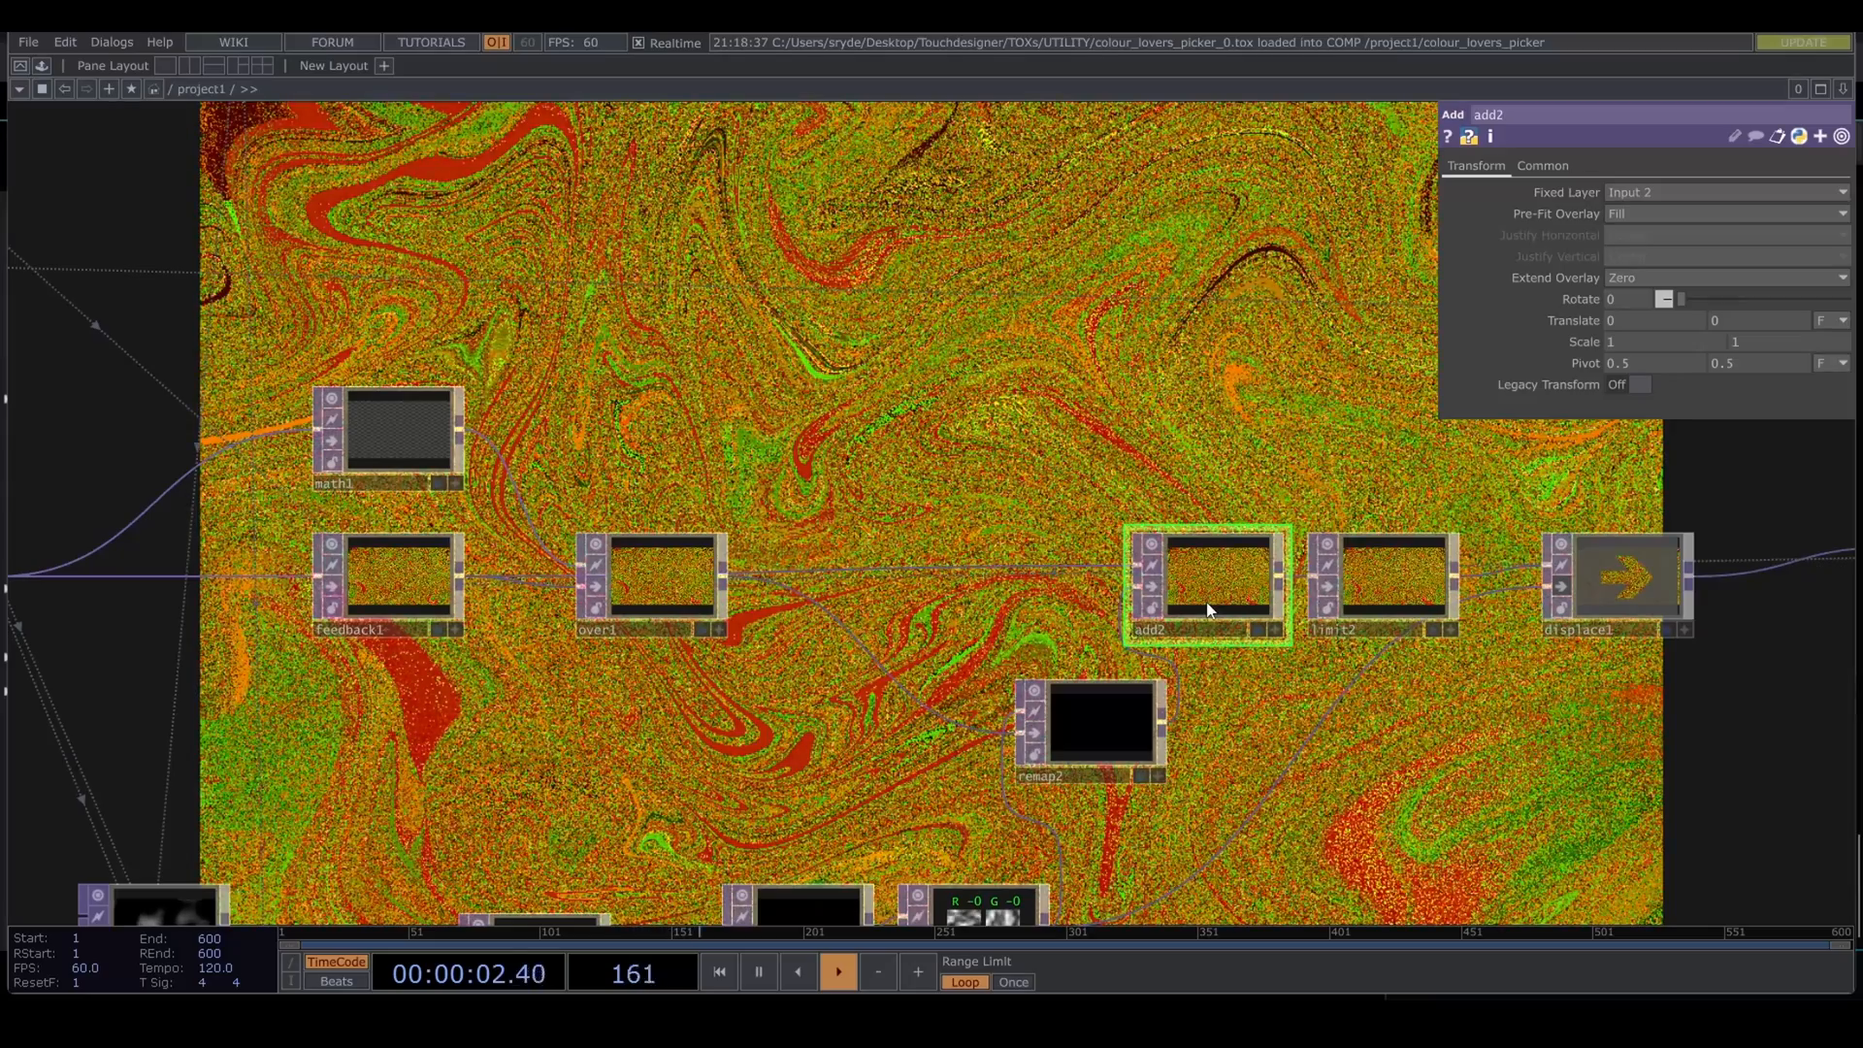
key(Delete)
click(1378, 586)
key(Delete)
click(1098, 720)
key(Delete)
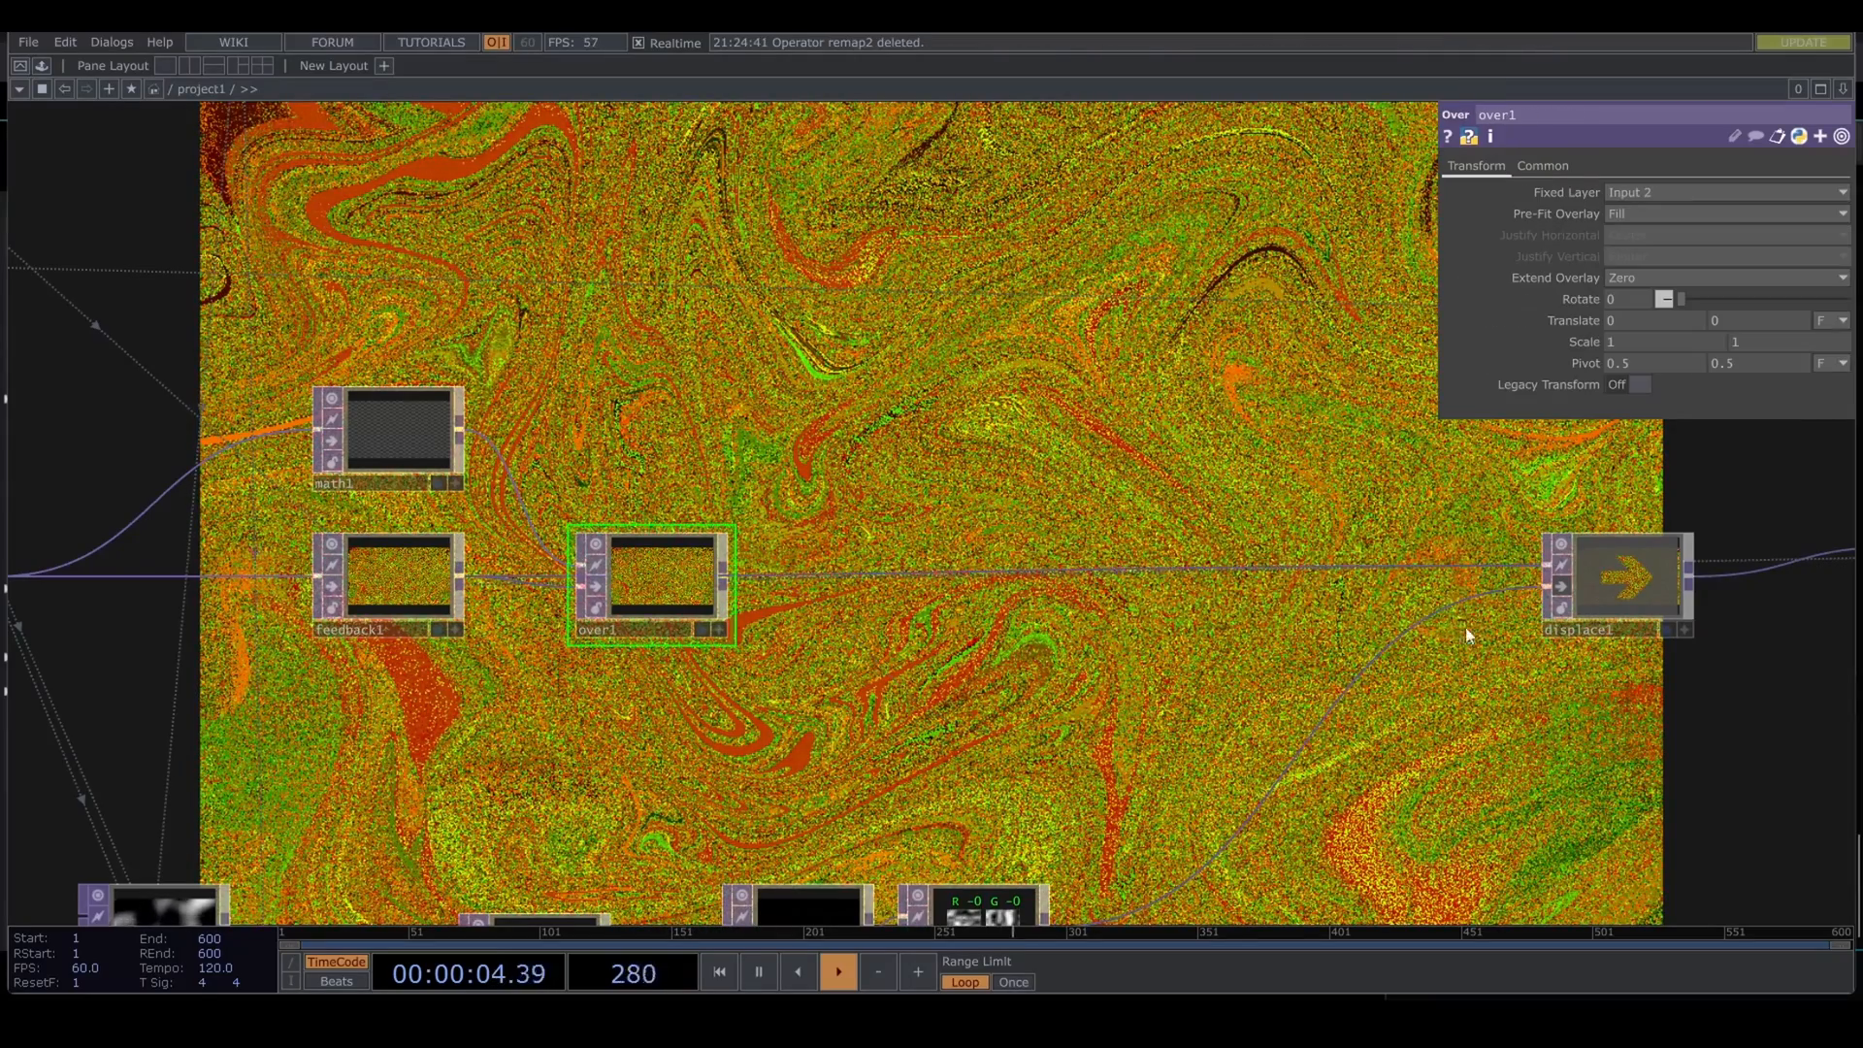
Step: Turn off the bypass on displace1 so the displacement drives the feedback loop again
click(1561, 587)
drag(1164, 720, 473, 621)
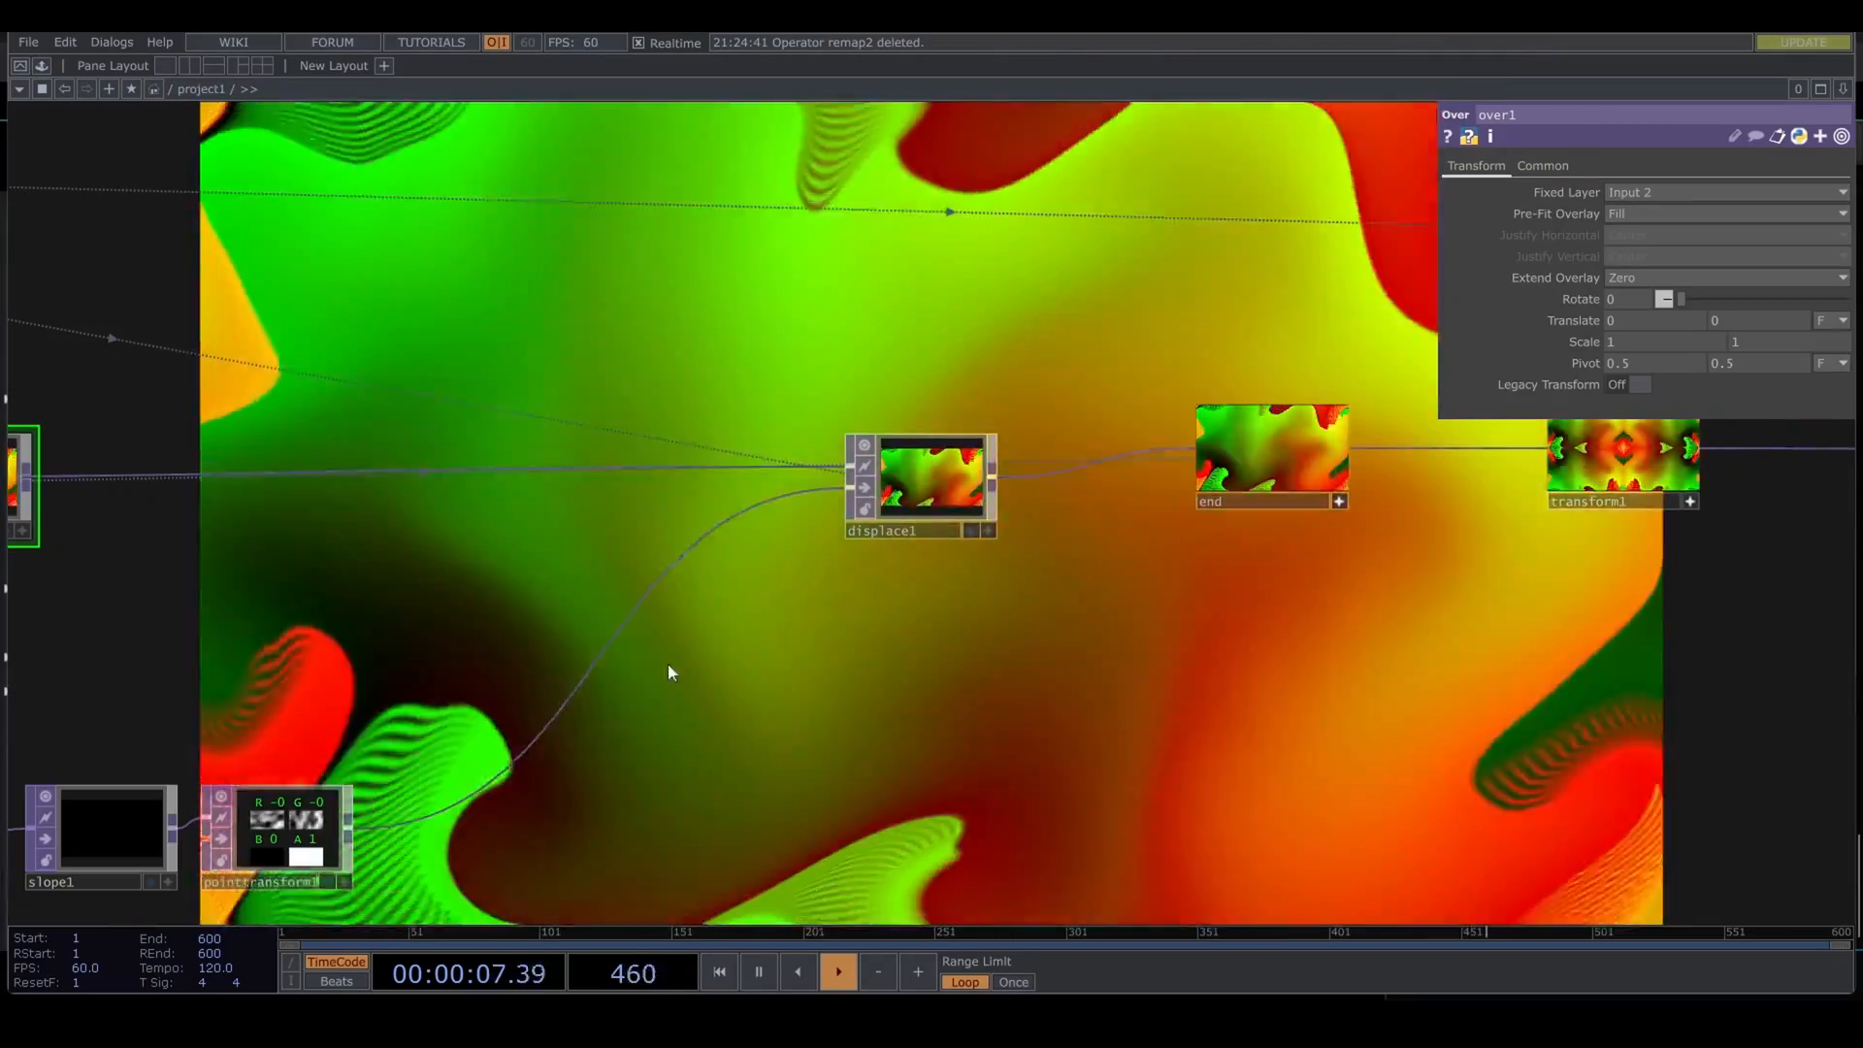
drag(666, 665, 1321, 672)
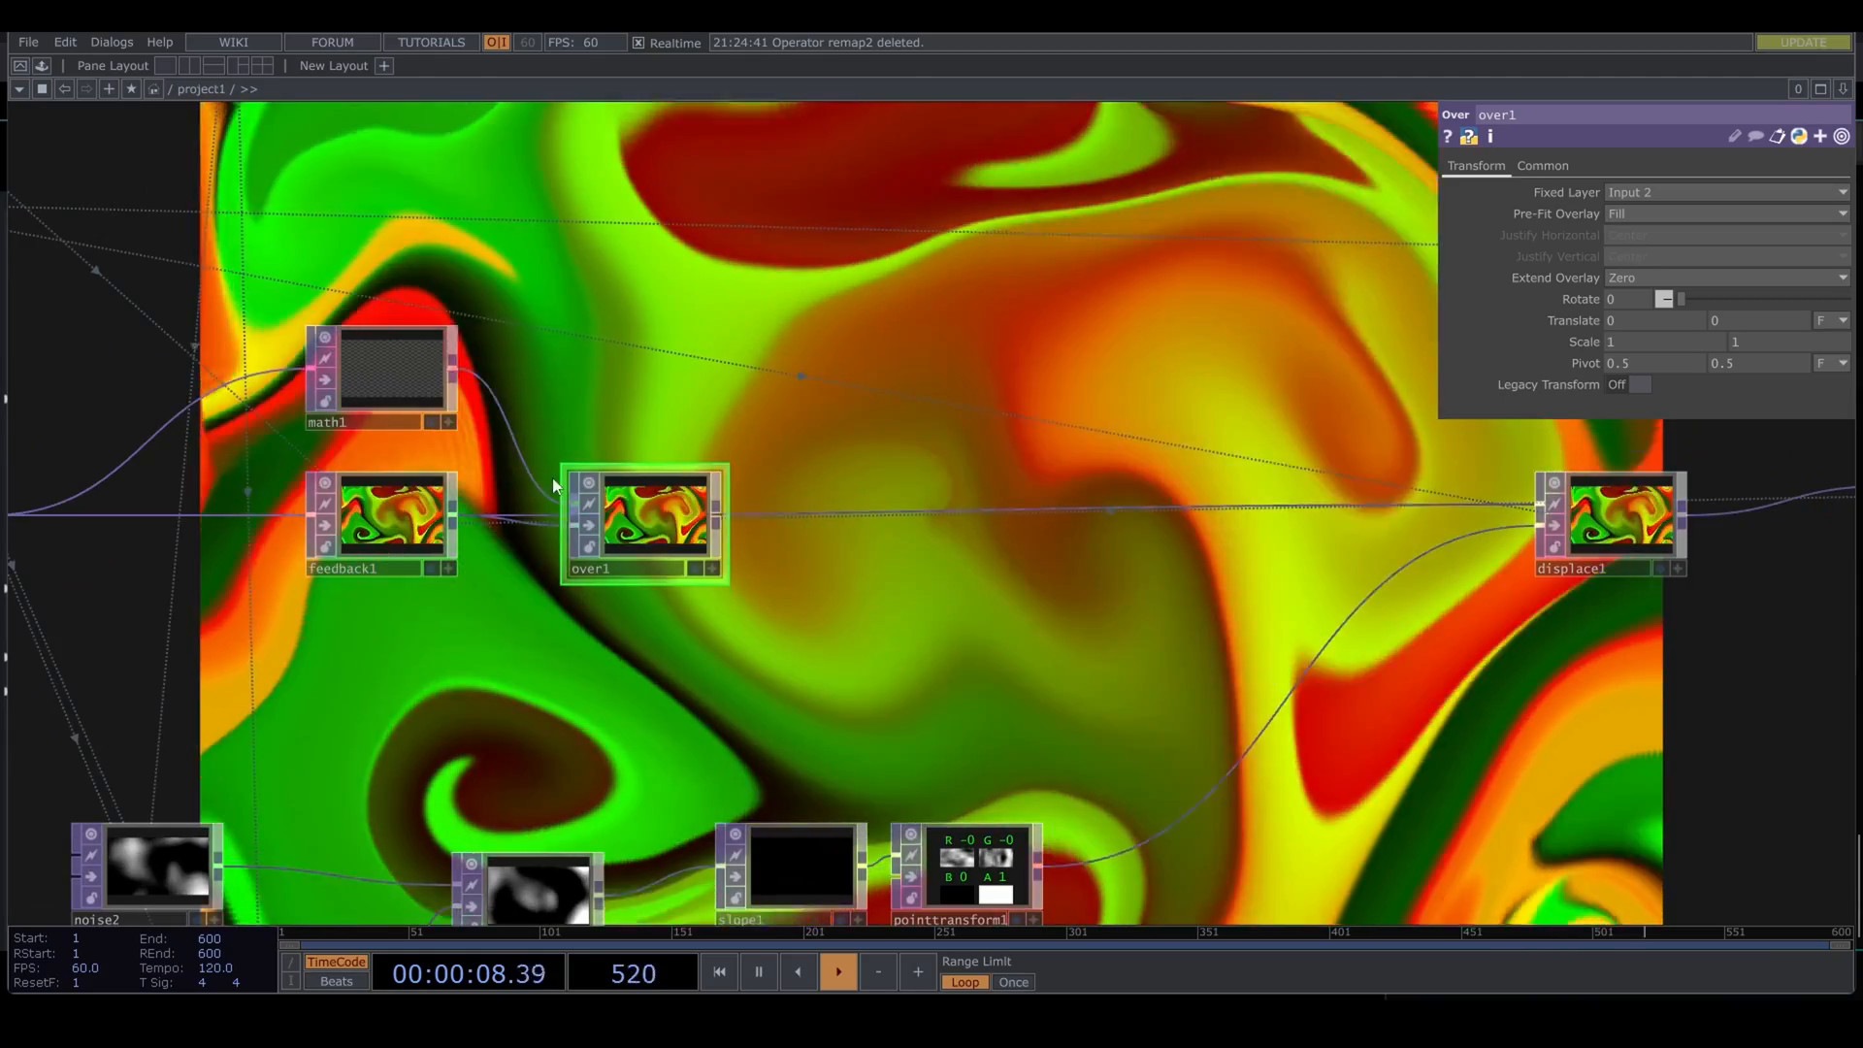
Step: Display null1, at the end of the network after lensdistort1, as a network background
scroll(972, 533, down, 7)
drag(960, 700, 486, 757)
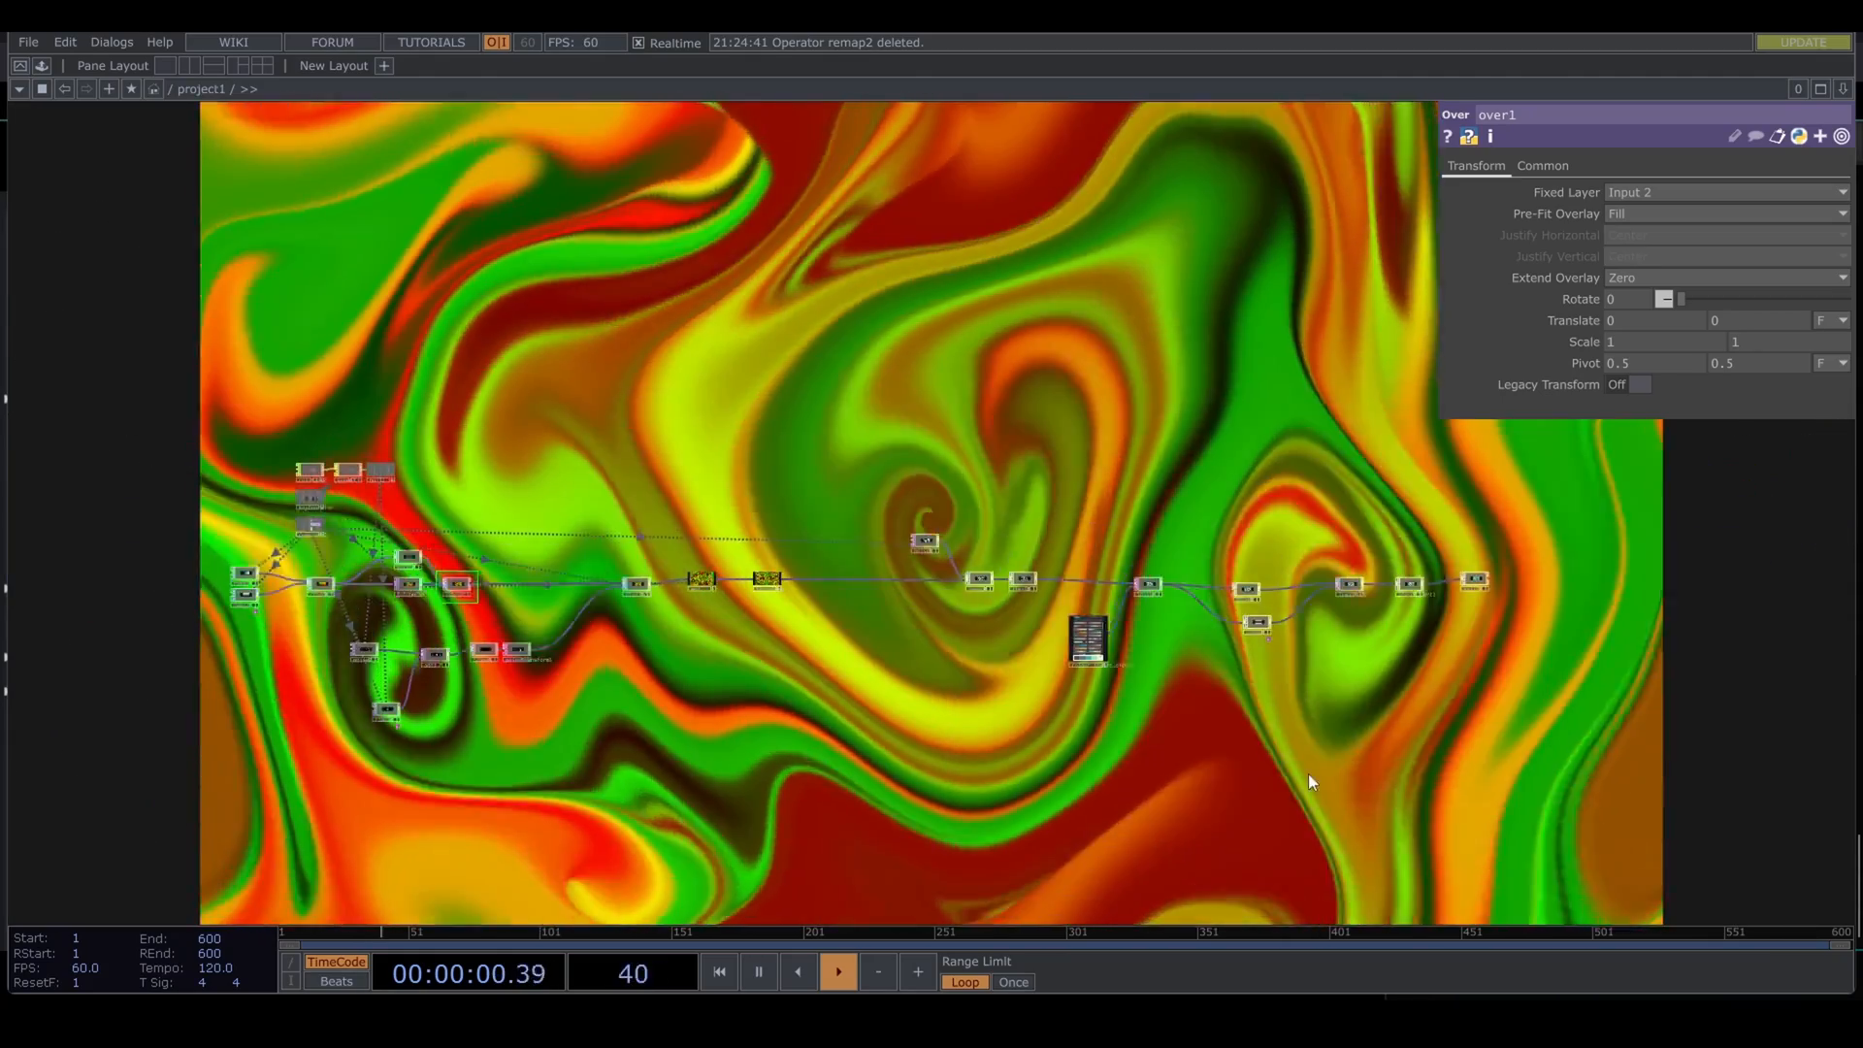
drag(1157, 751, 875, 665)
scroll(876, 666, up, 8)
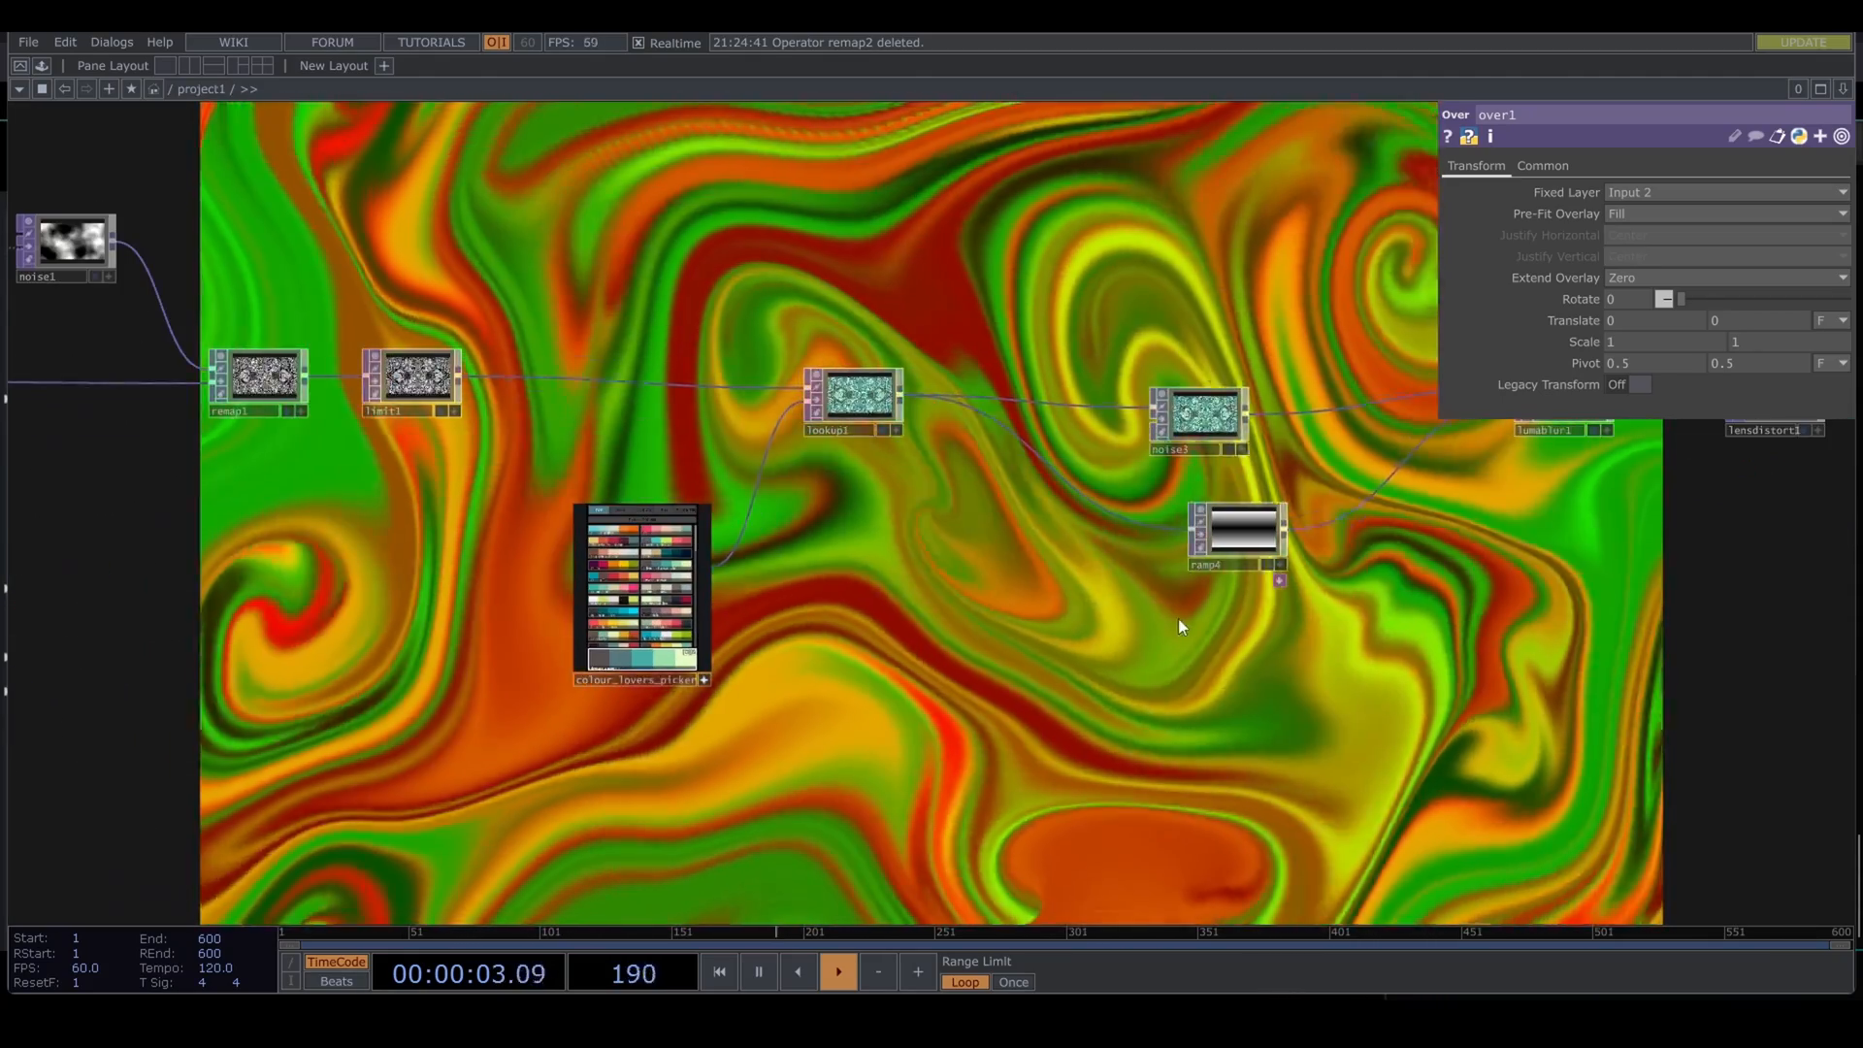
scroll(1035, 627, down, 5)
drag(1218, 660, 867, 697)
scroll(1258, 590, up, 8)
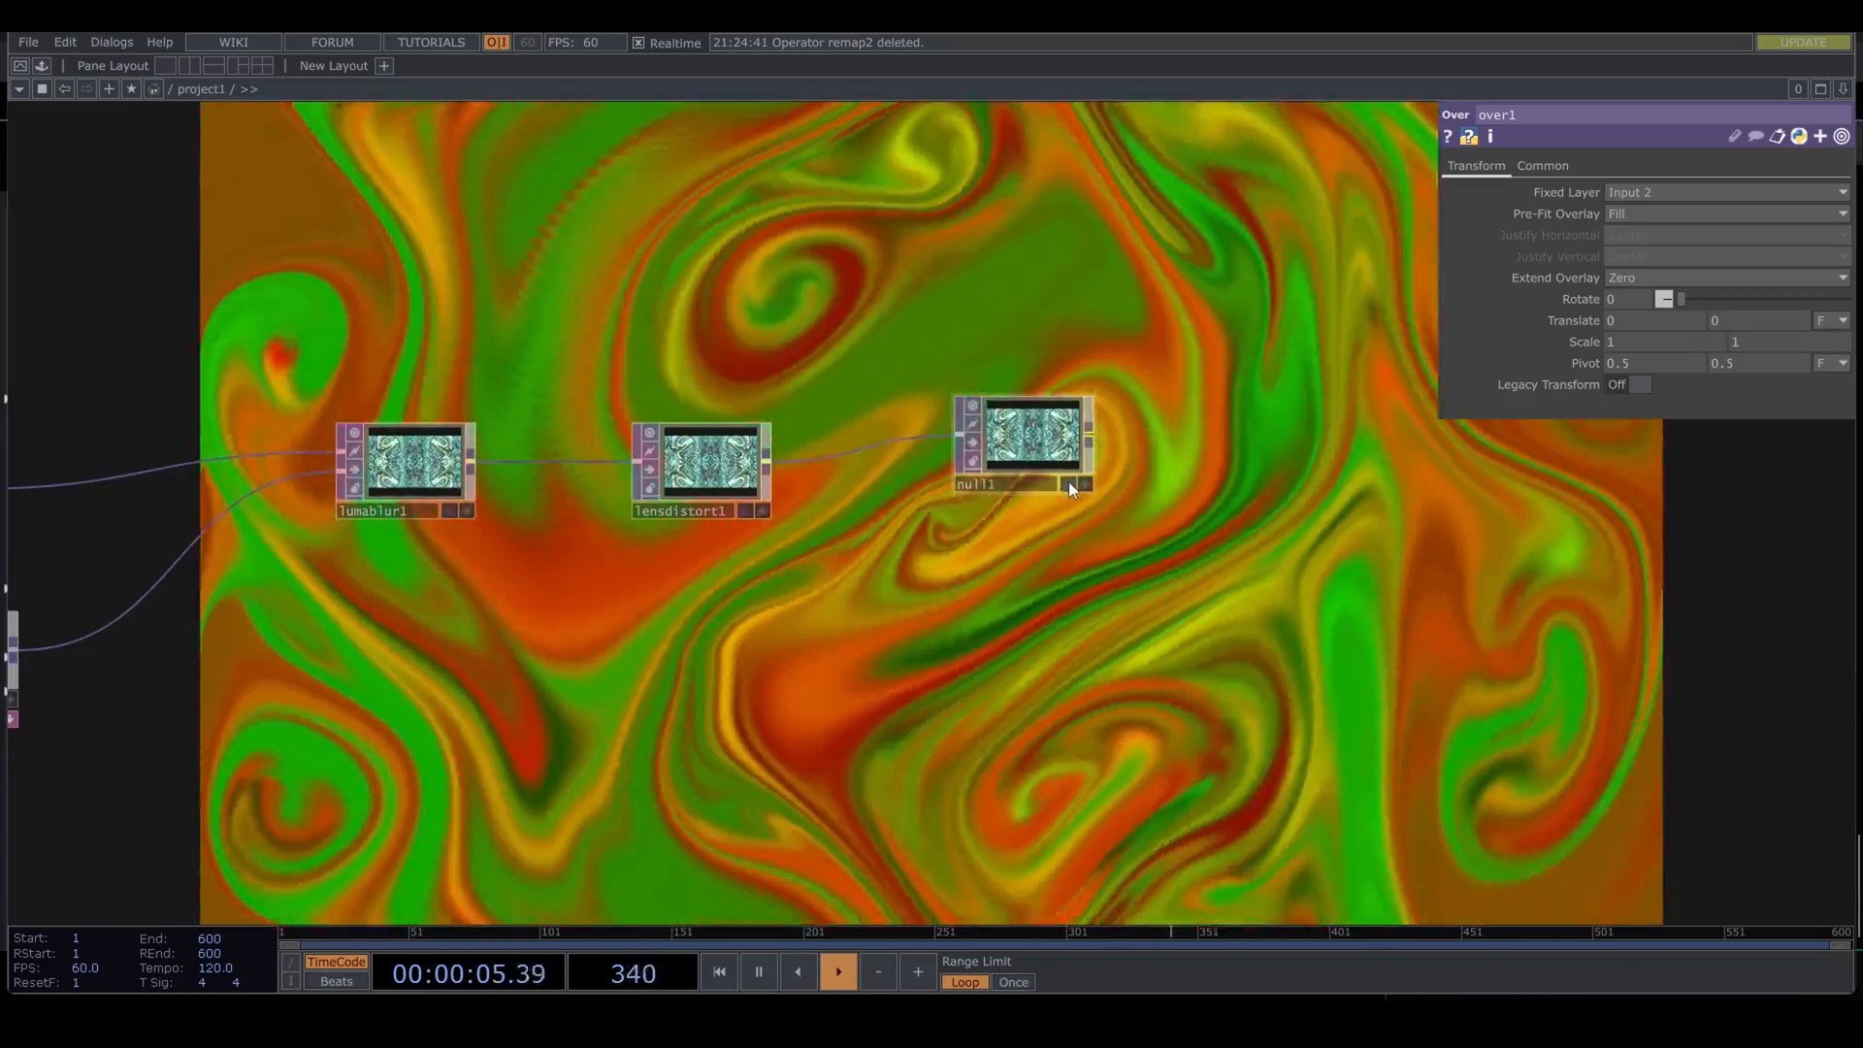
click(1069, 484)
Step: Turn off the background display of the end TOP so only null1 fills the network background
scroll(897, 645, down, 6)
drag(1173, 696, 1708, 659)
scroll(685, 557, up, 3)
drag(689, 607, 908, 620)
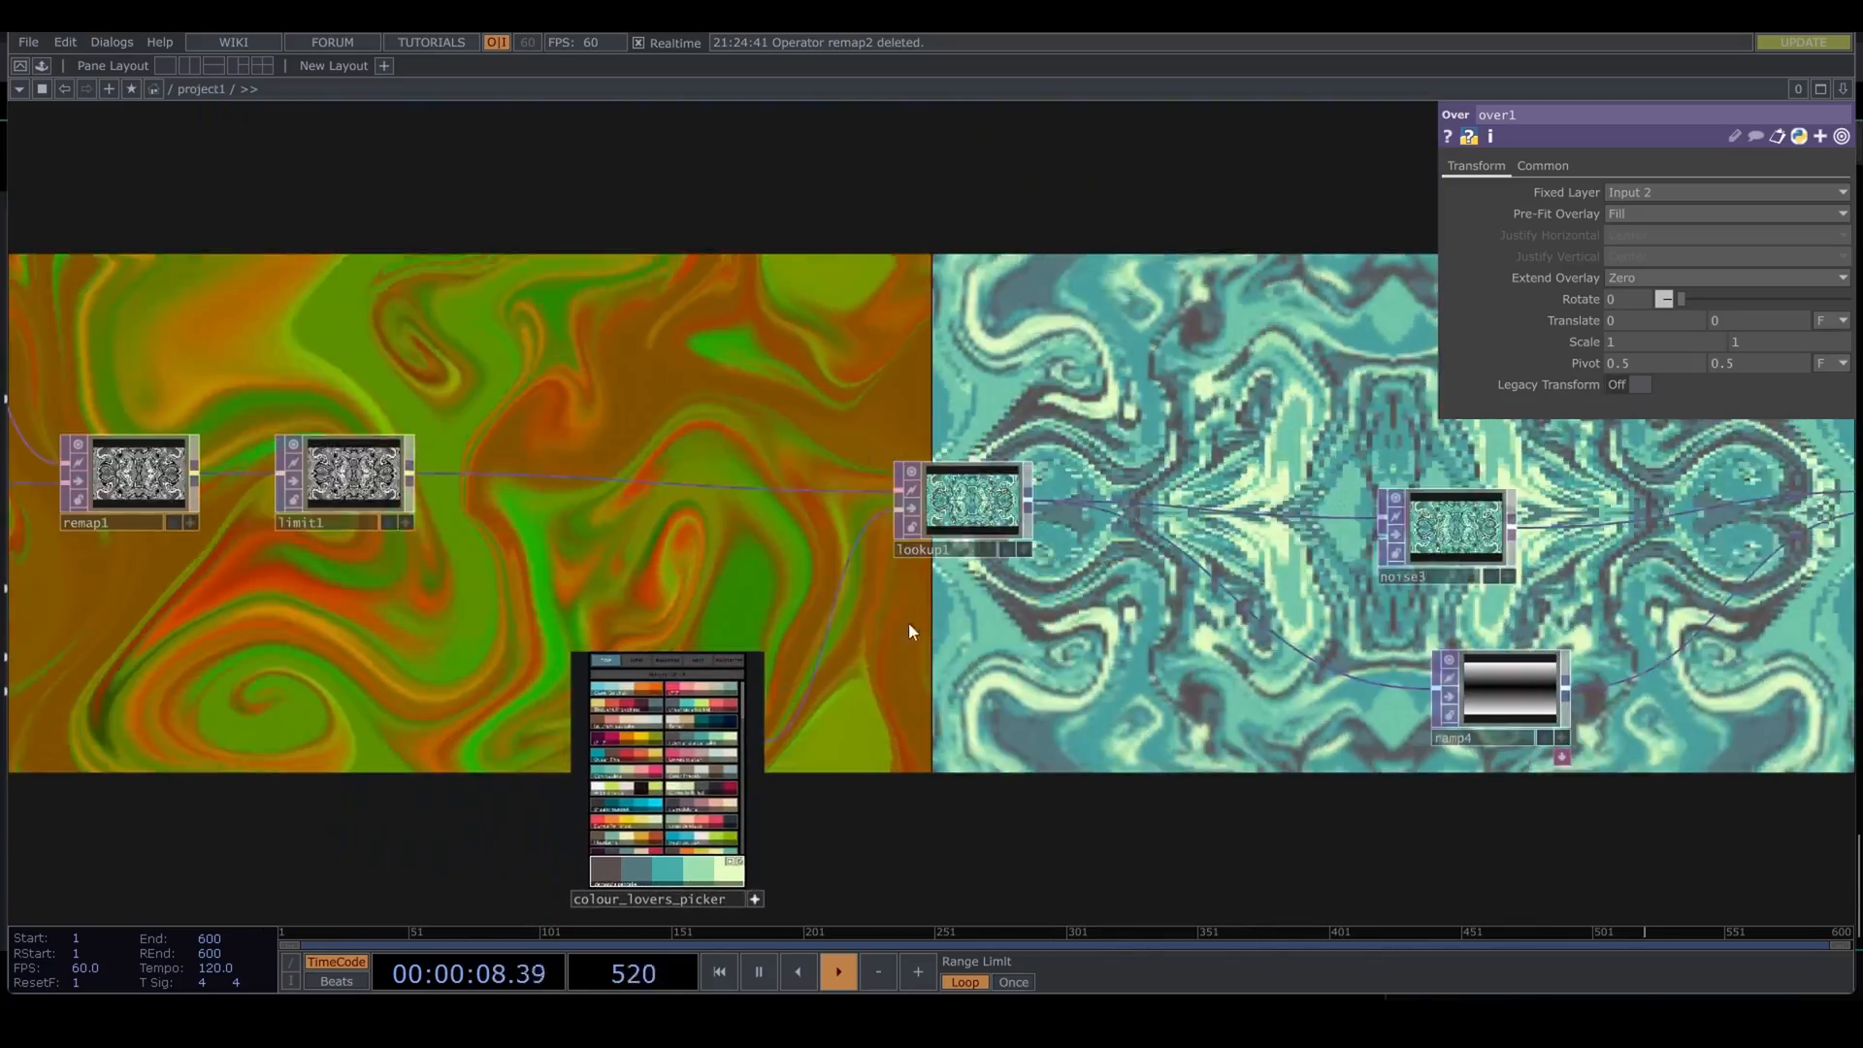
scroll(1108, 597, down, 5)
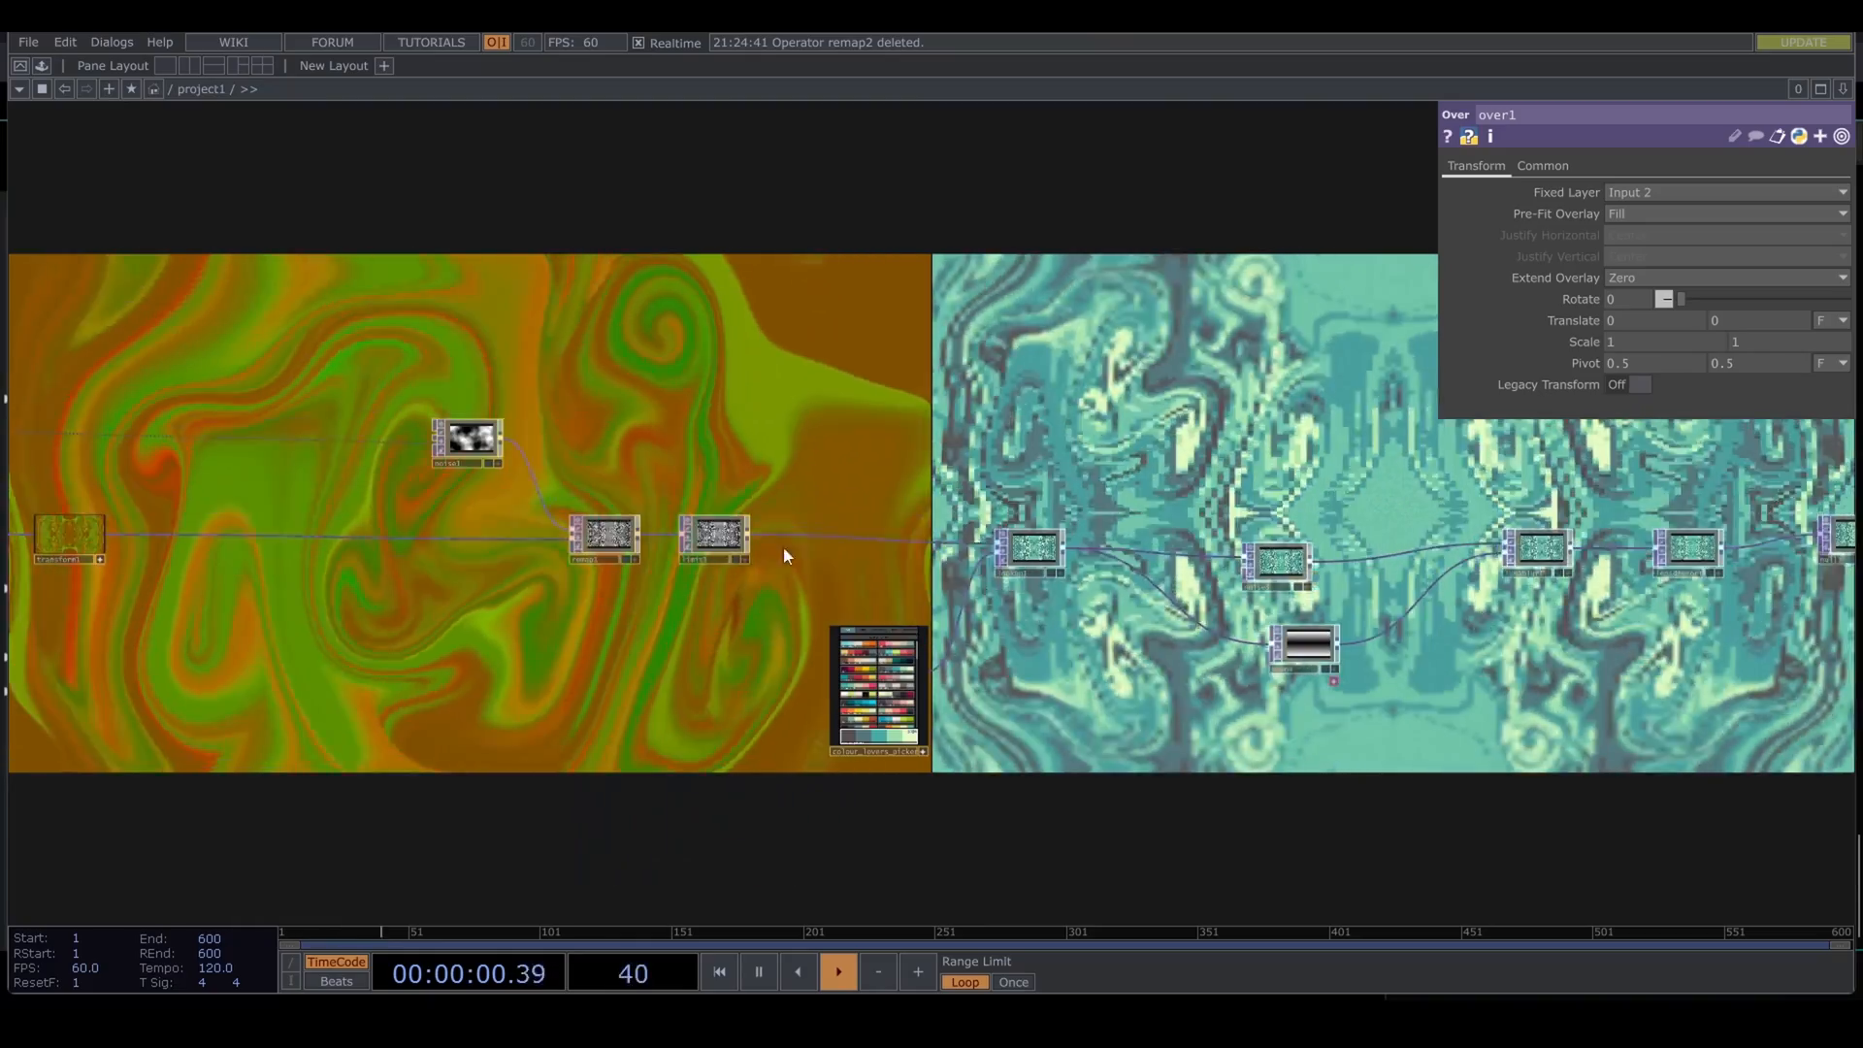
scroll(609, 580, up, 6)
drag(611, 580, 1741, 570)
drag(453, 586, 787, 602)
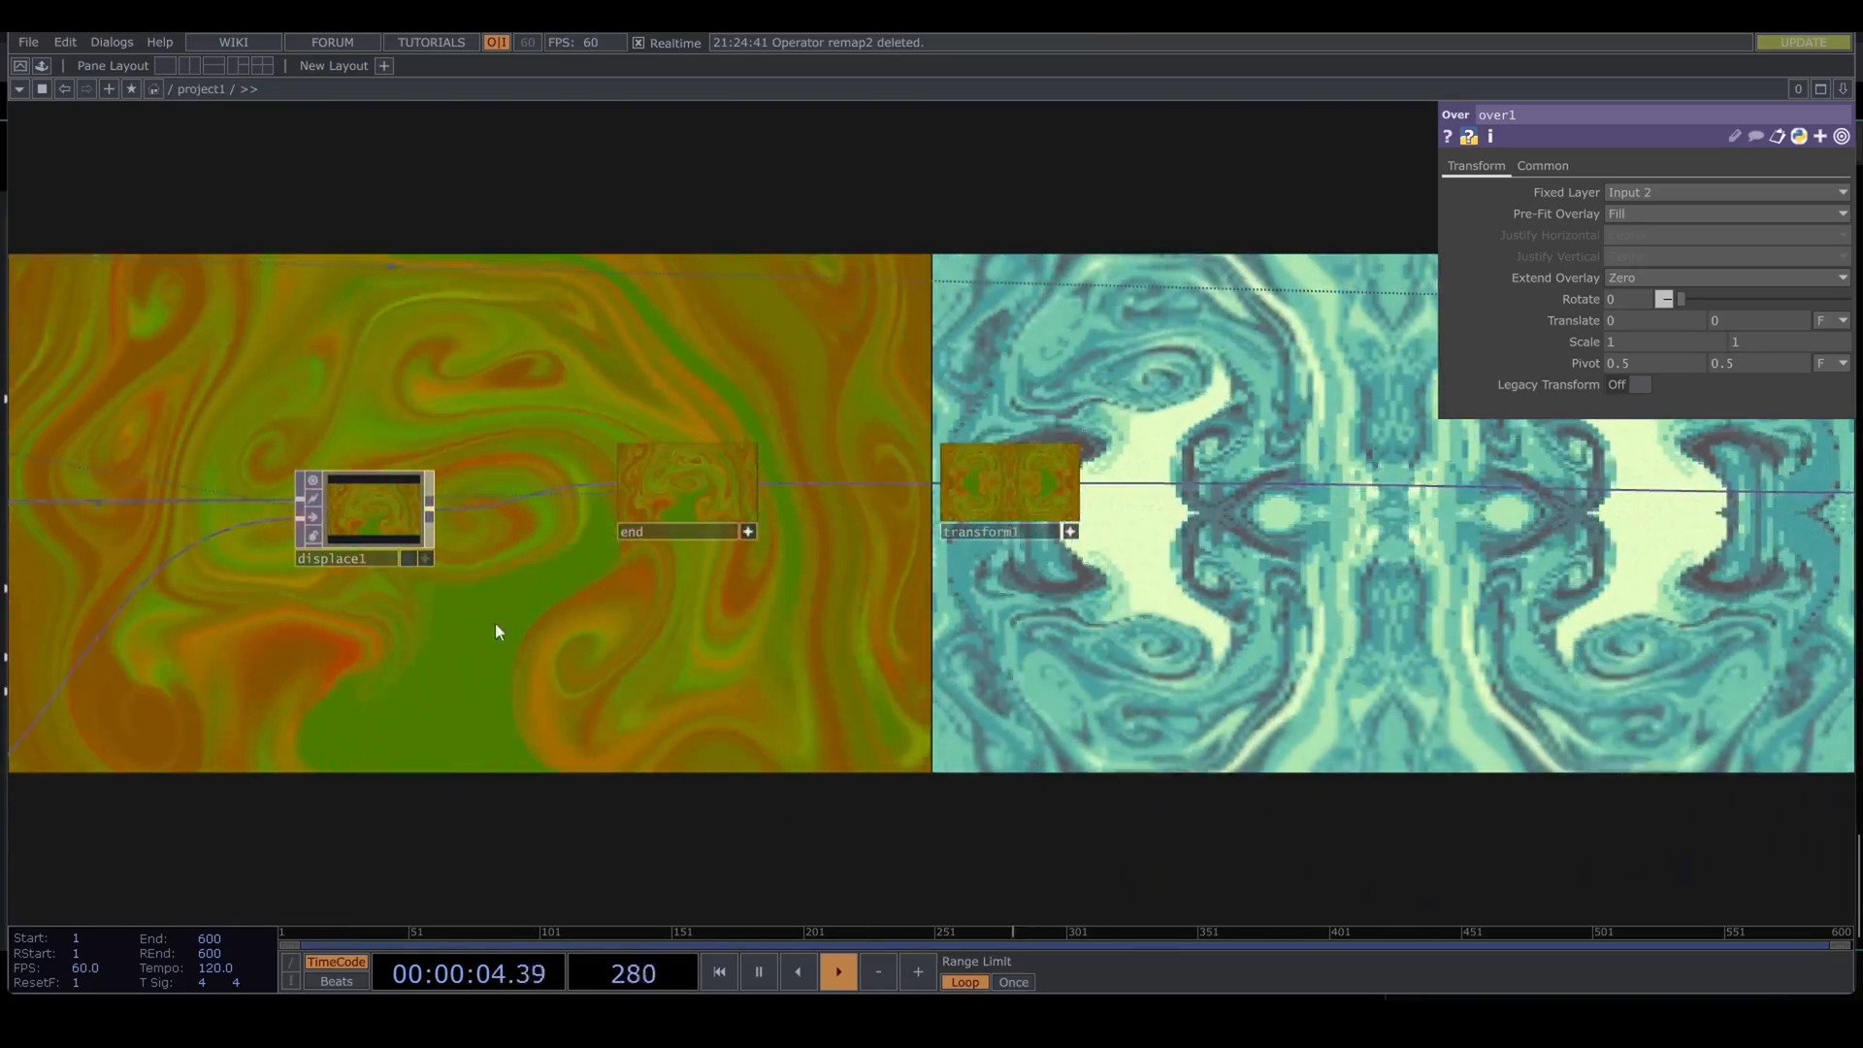
scroll(540, 613, down, 5)
scroll(661, 572, up, 5)
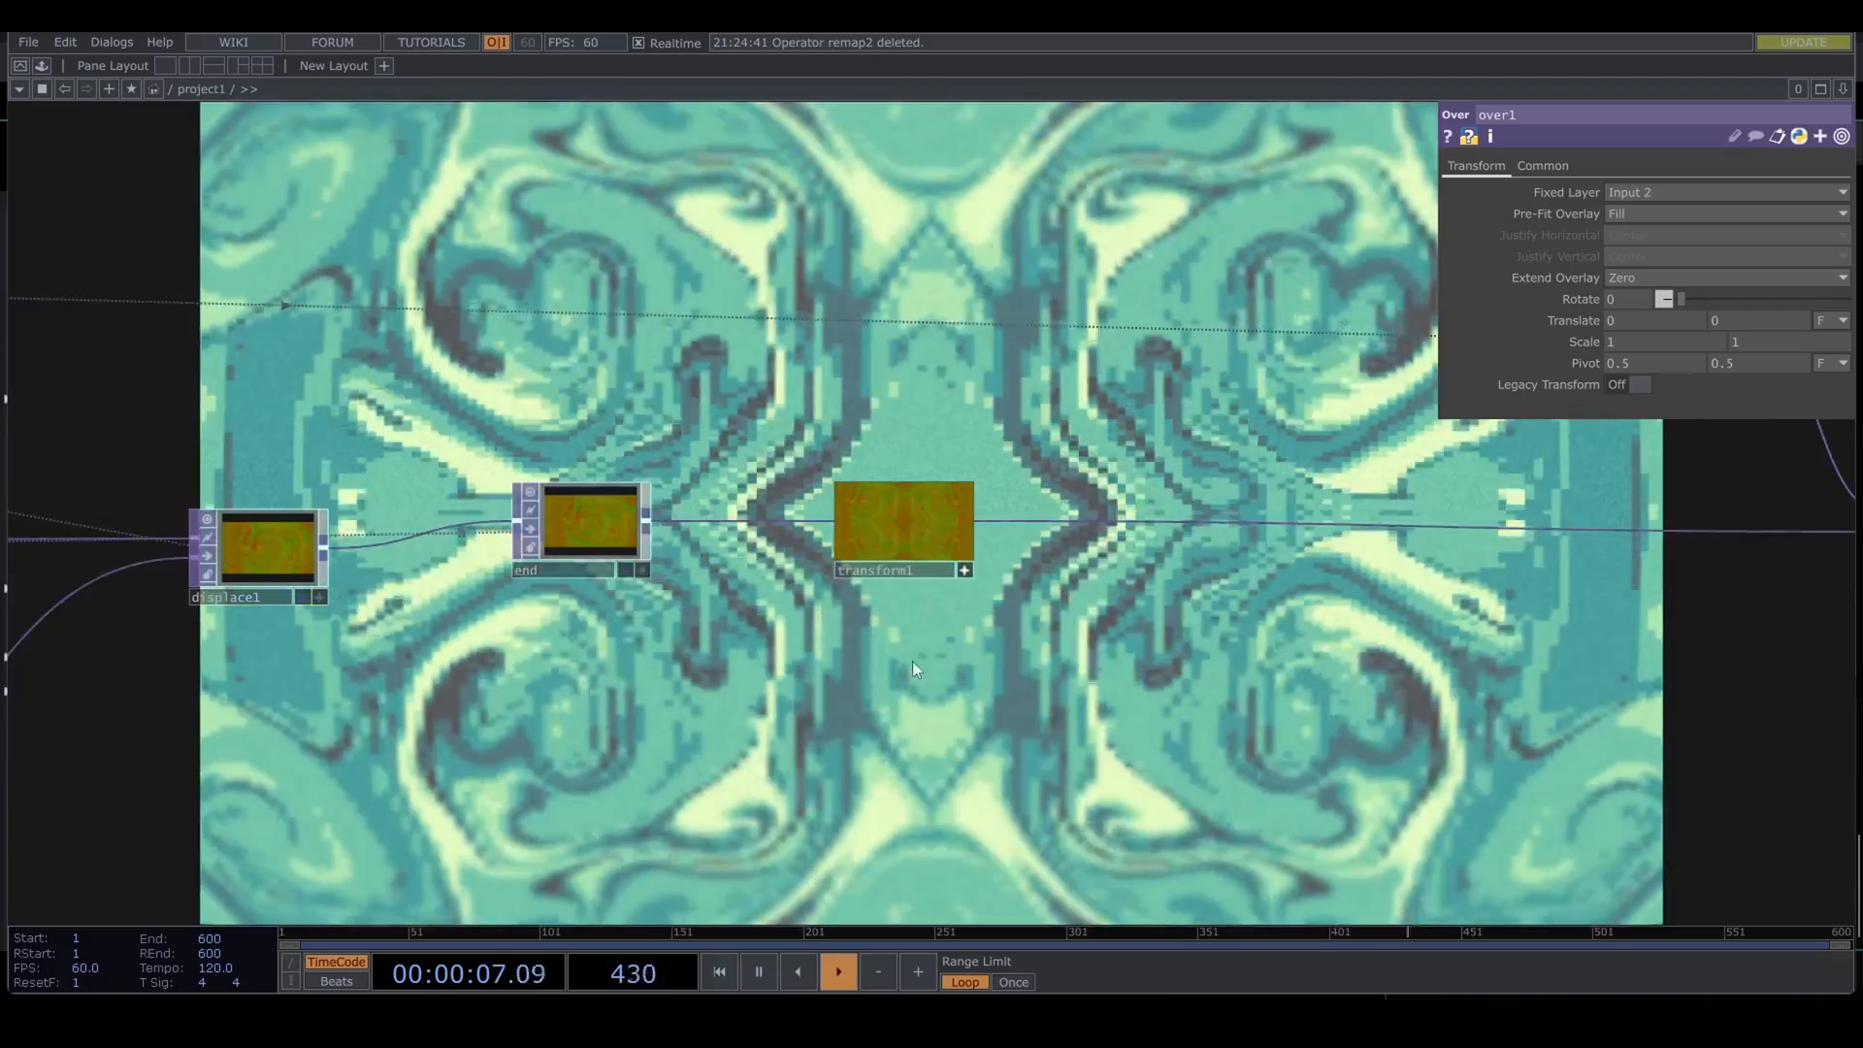
Step: Look over the whole network from the feedback loop to null1 against the coloured background output
scroll(1038, 675, down, 7)
drag(1455, 791, 447, 849)
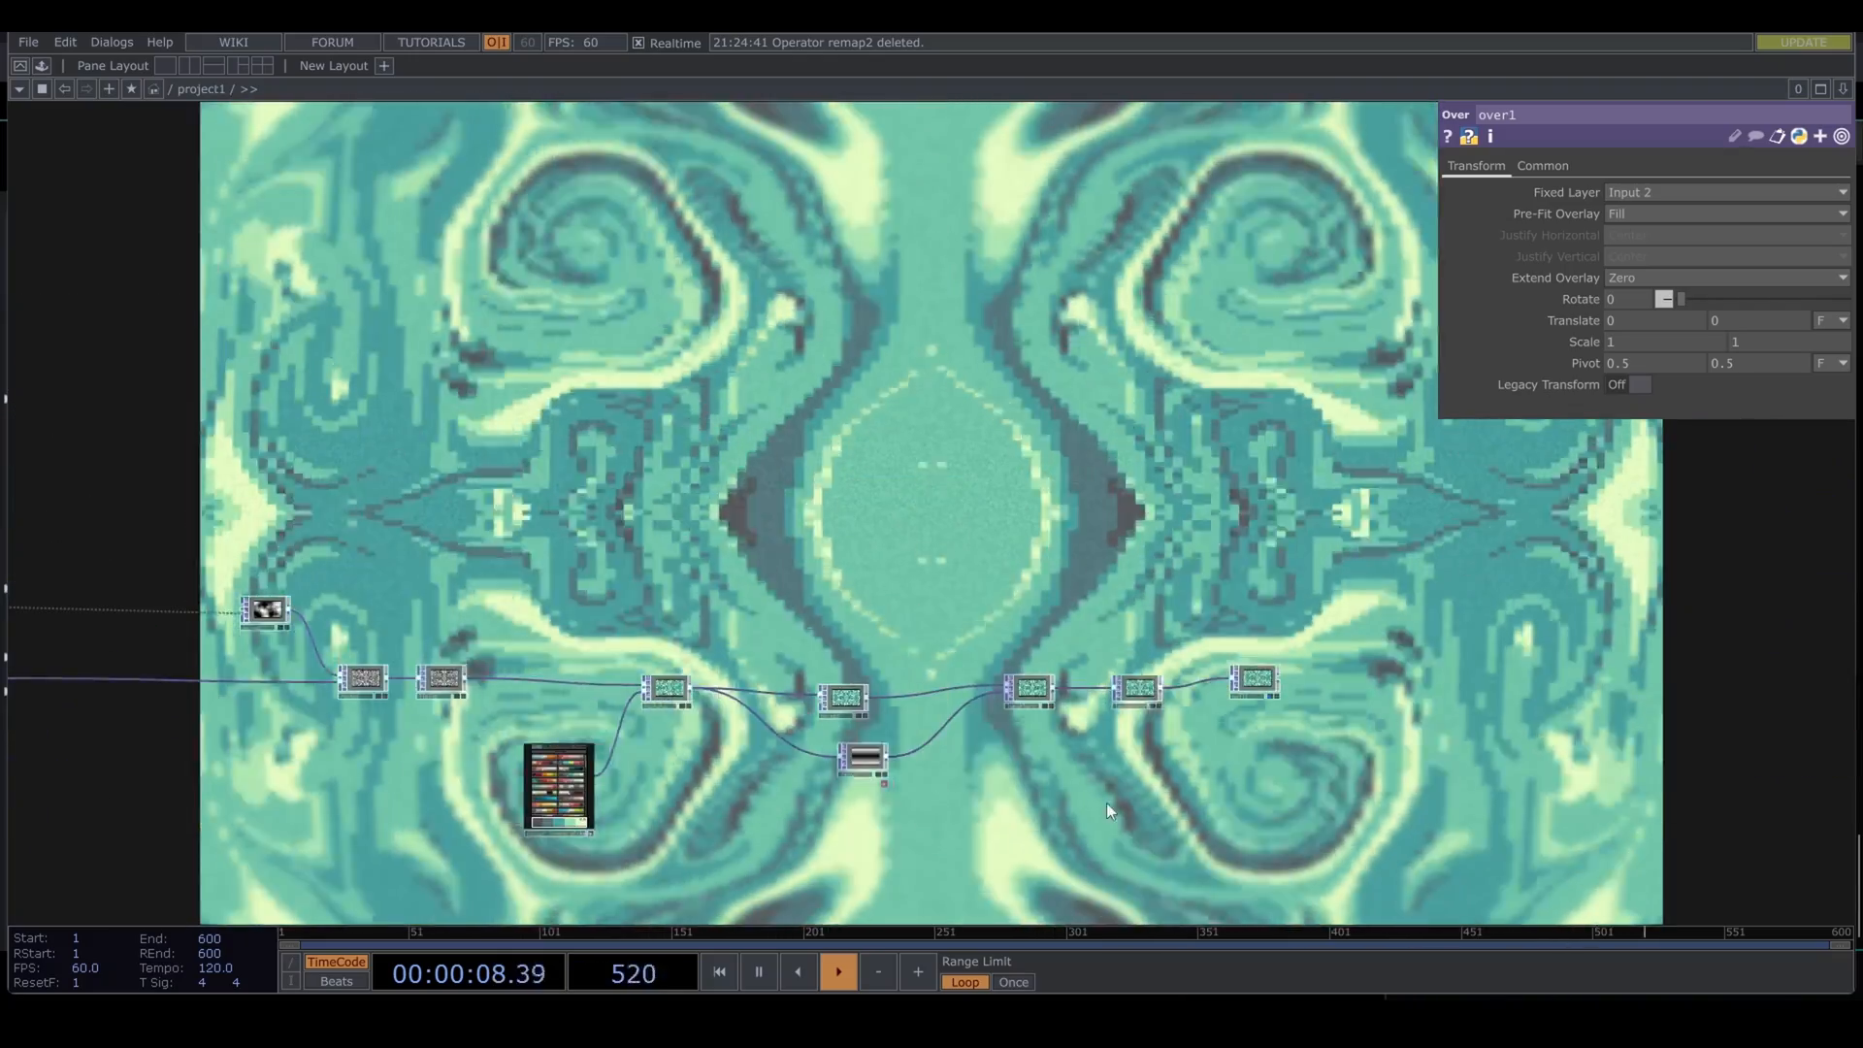
drag(1067, 802, 794, 753)
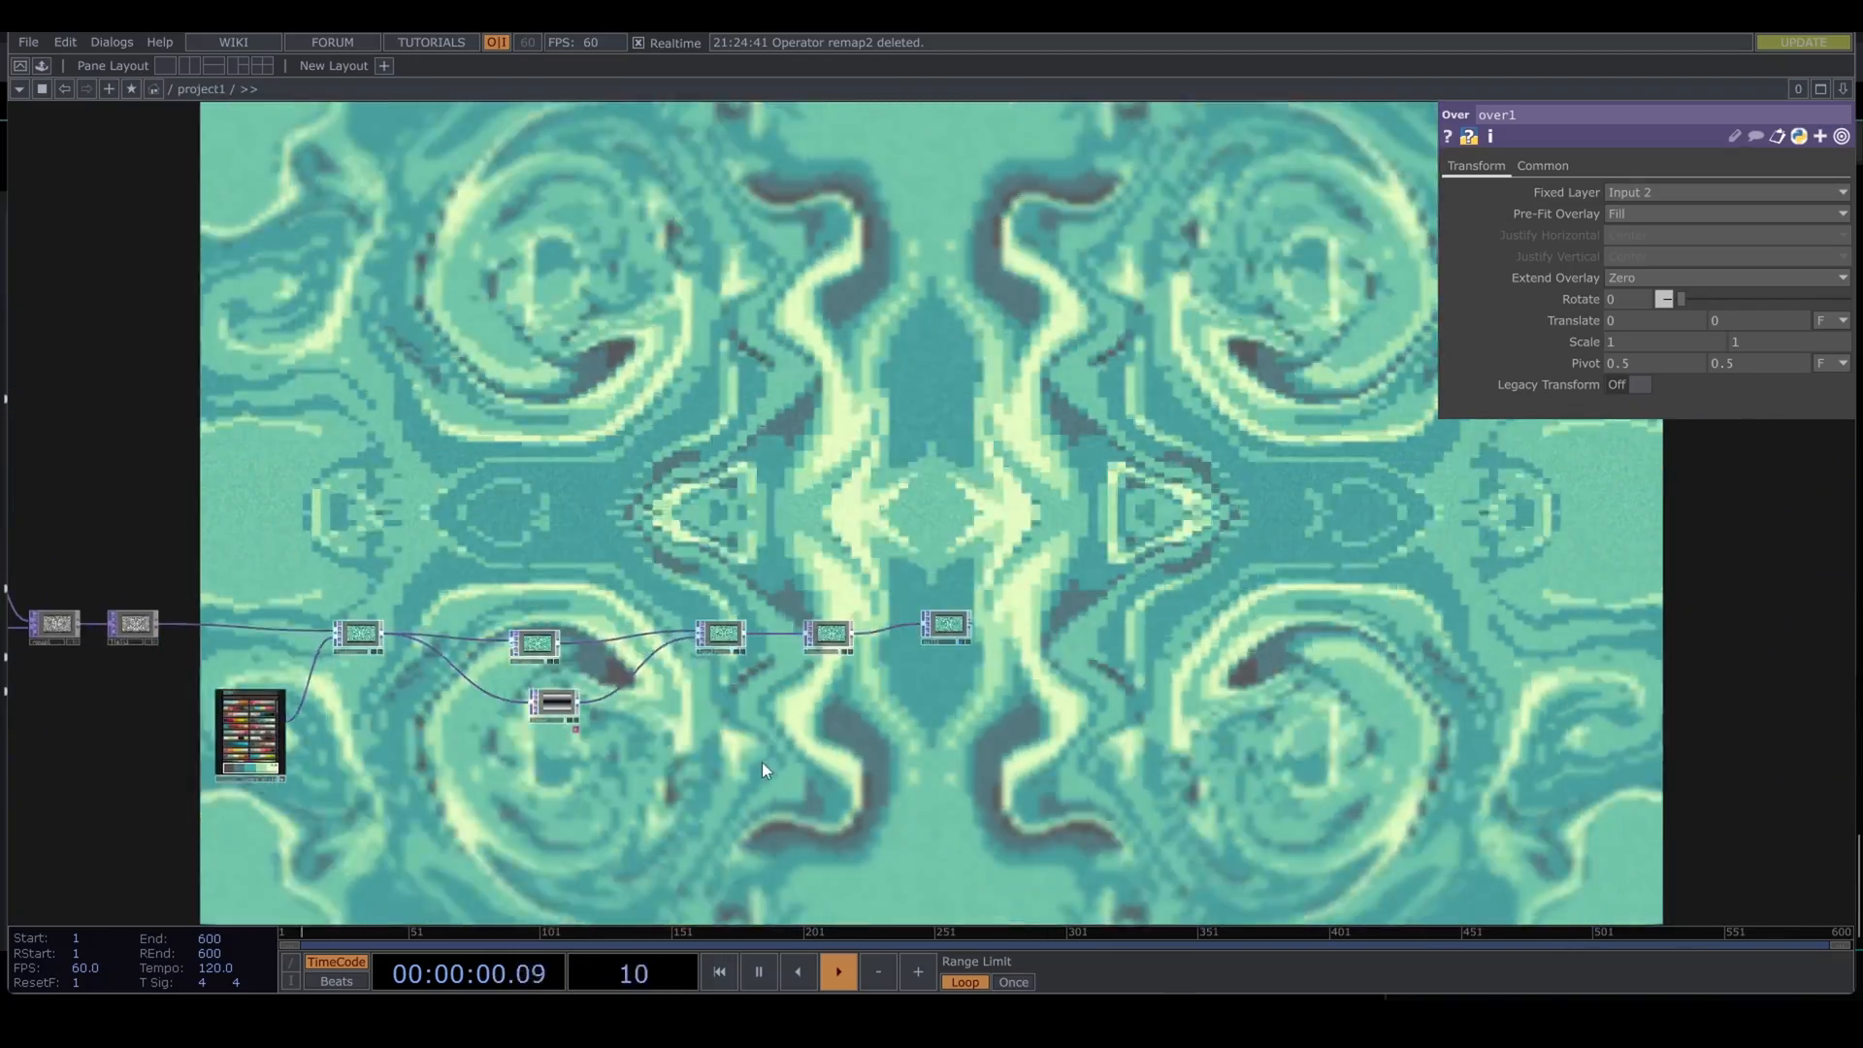
drag(21, 833, 1513, 746)
drag(1124, 777, 299, 814)
scroll(699, 835, down, 5)
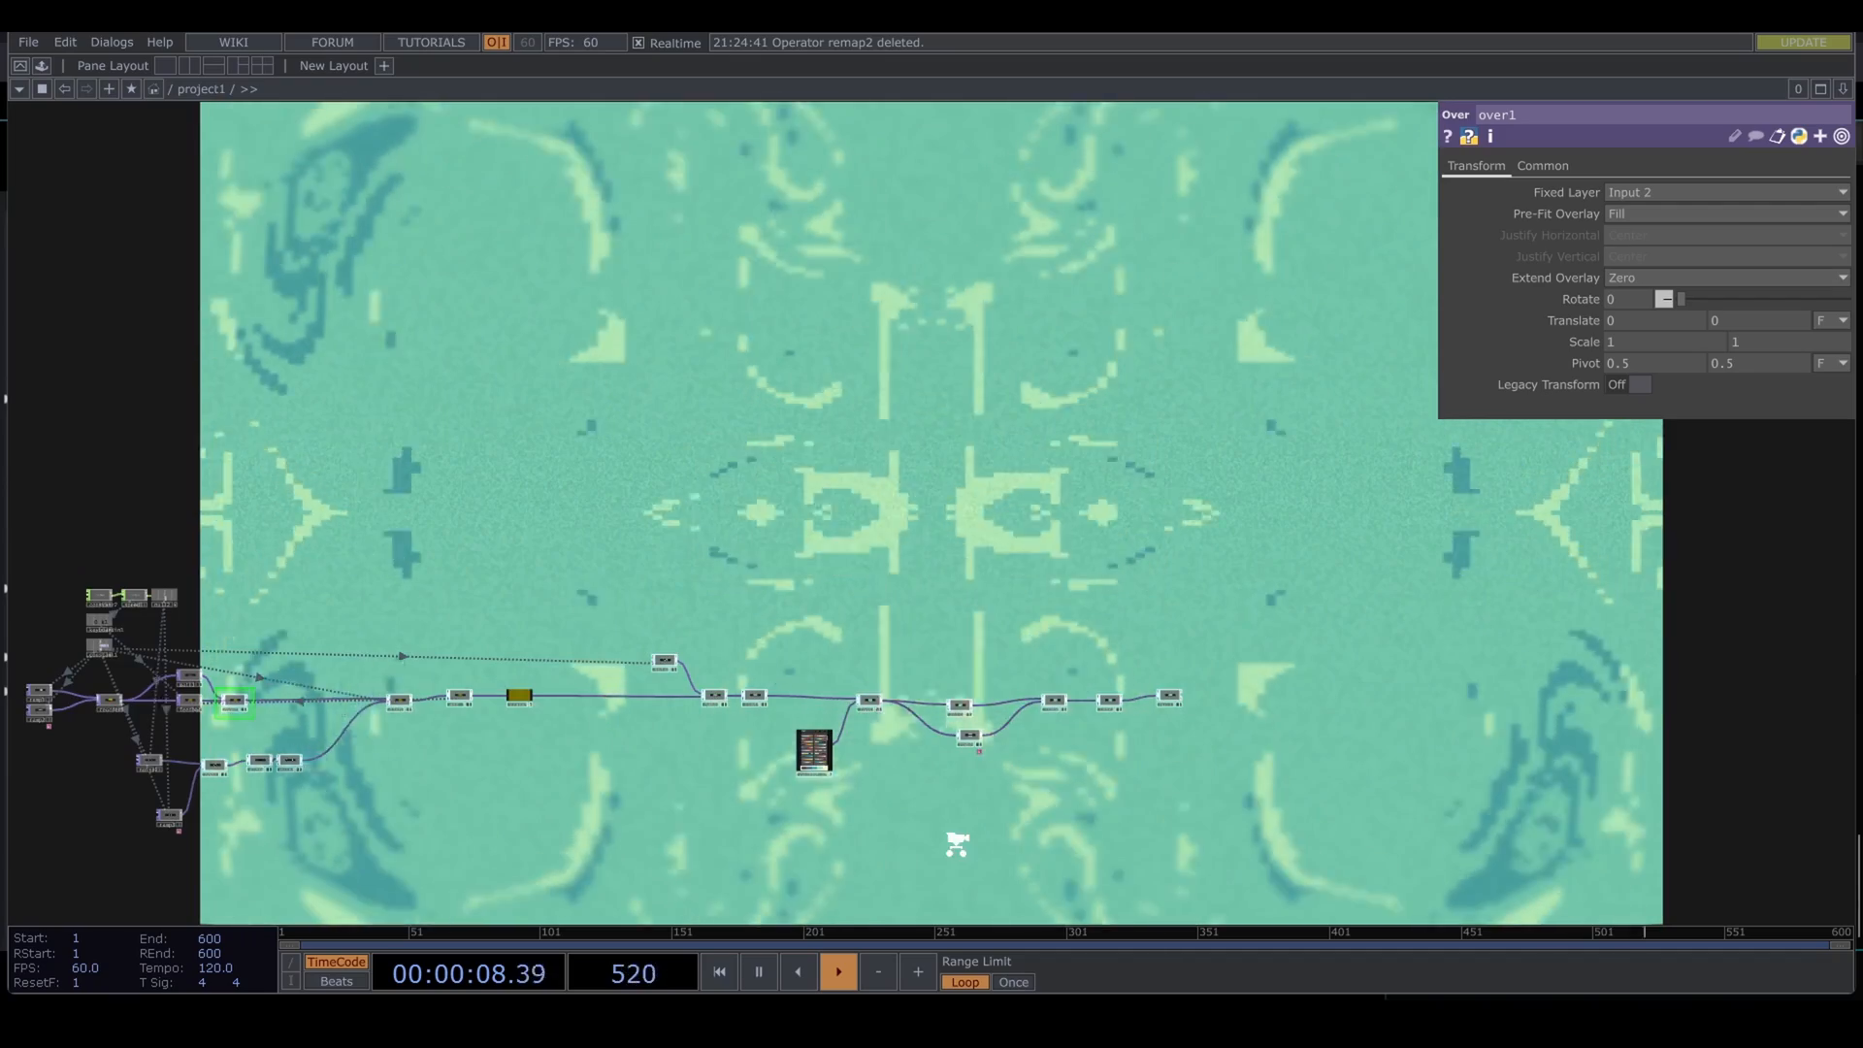
scroll(951, 844, up, 8)
drag(458, 666, 1166, 706)
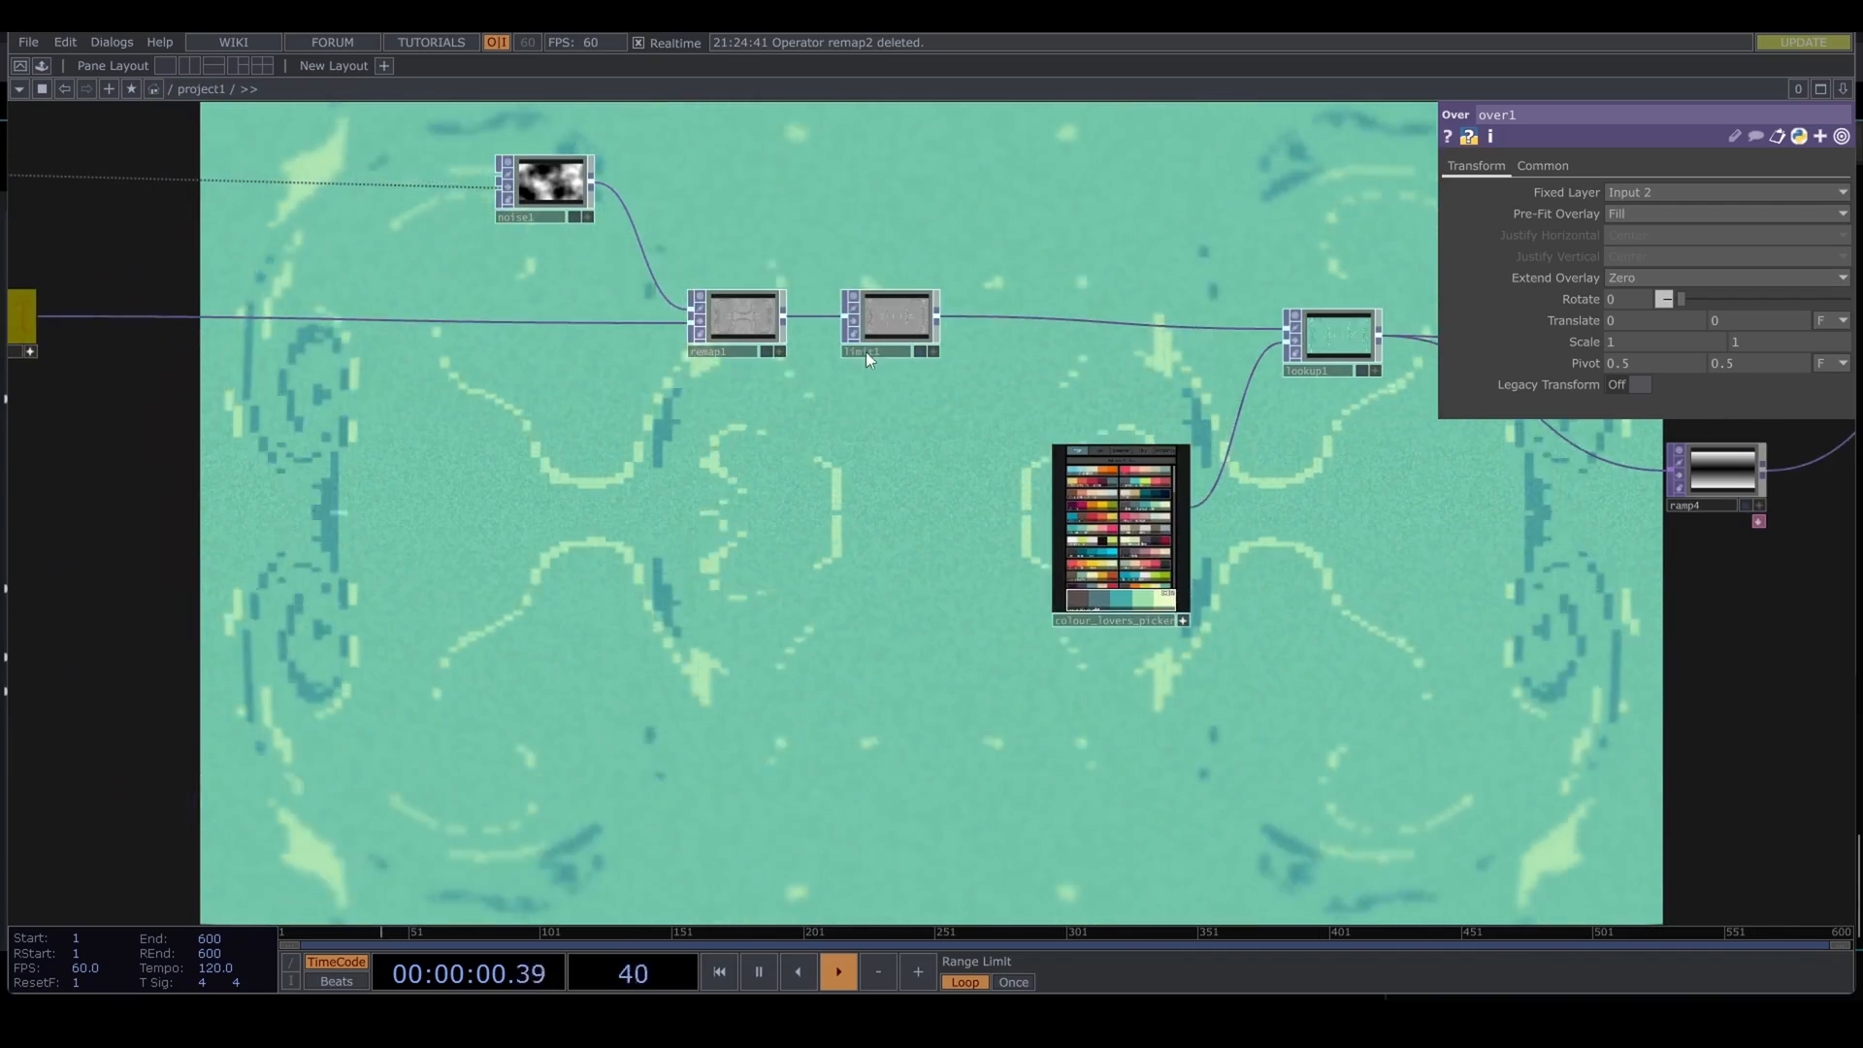
Step: Set the amplitude of noise1, which feeds remap1, to 0.5
scroll(699, 293, up, 10)
scroll(699, 297, down, 7)
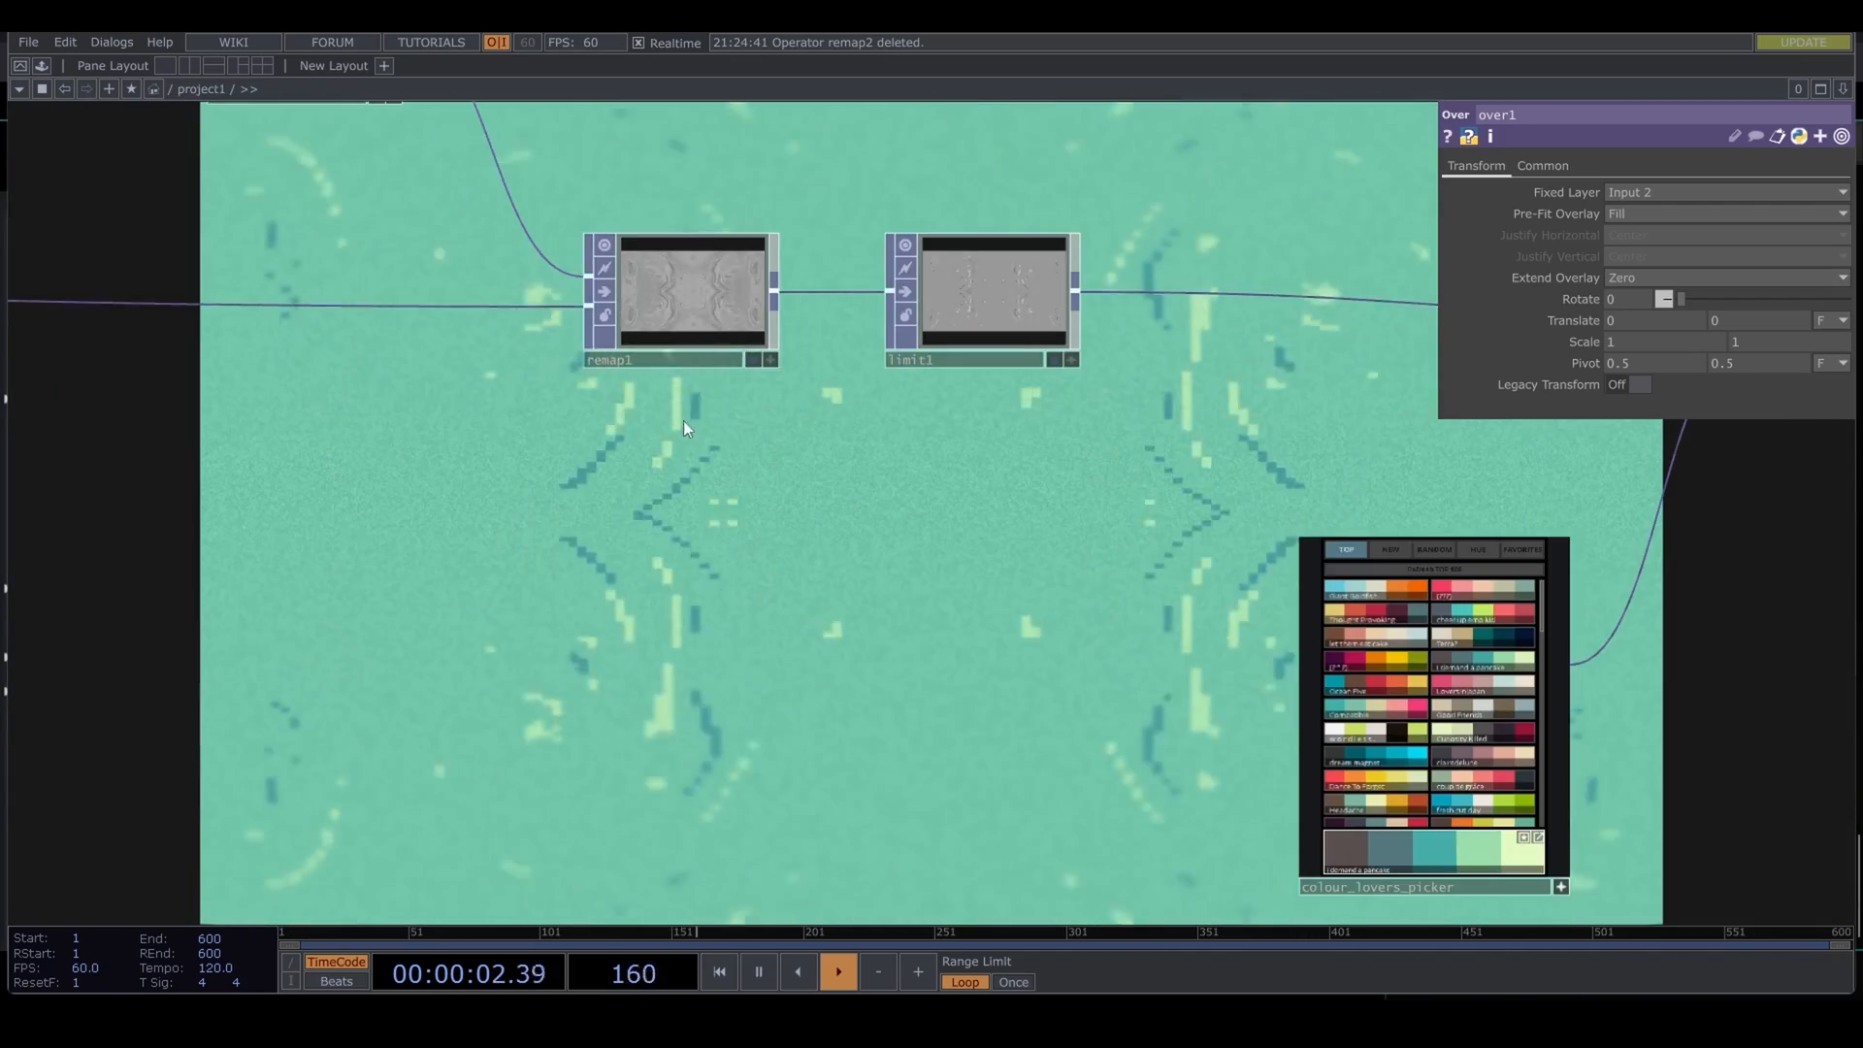
scroll(632, 283, up, 8)
scroll(794, 386, down, 7)
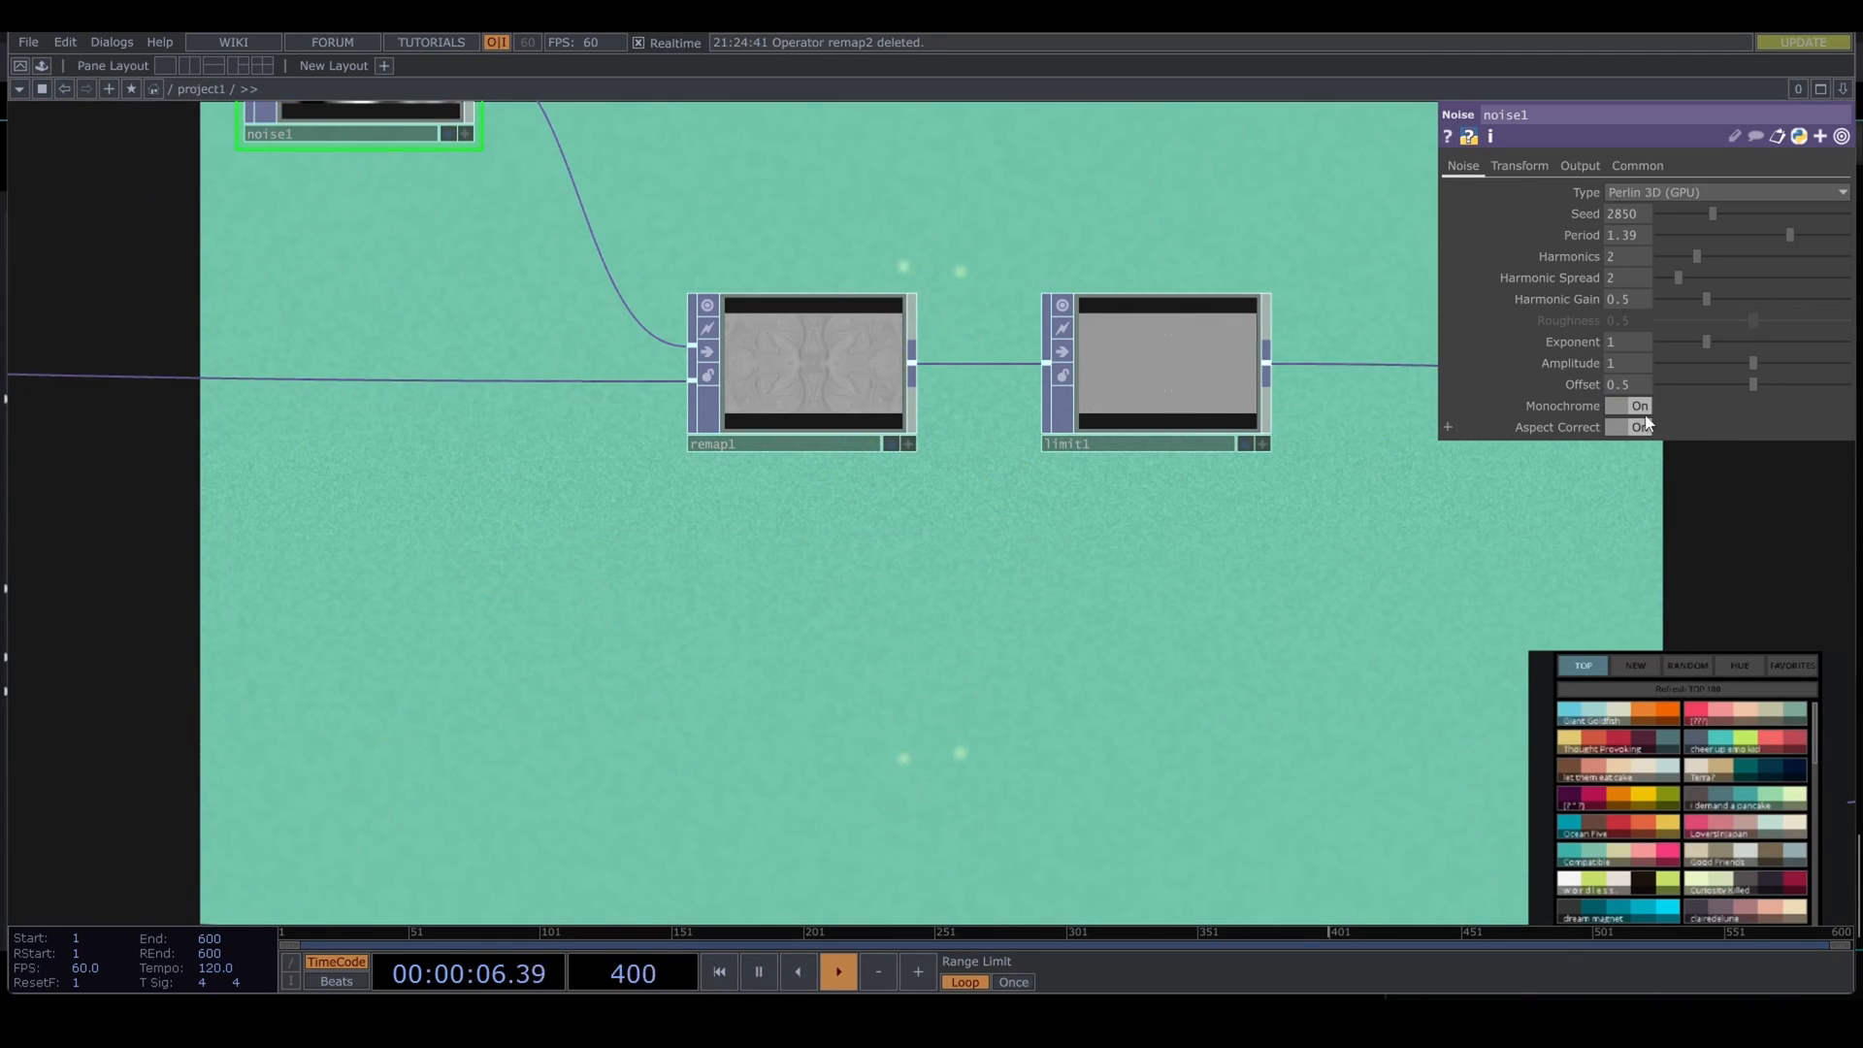
middle_drag(1632, 364, 1606, 343)
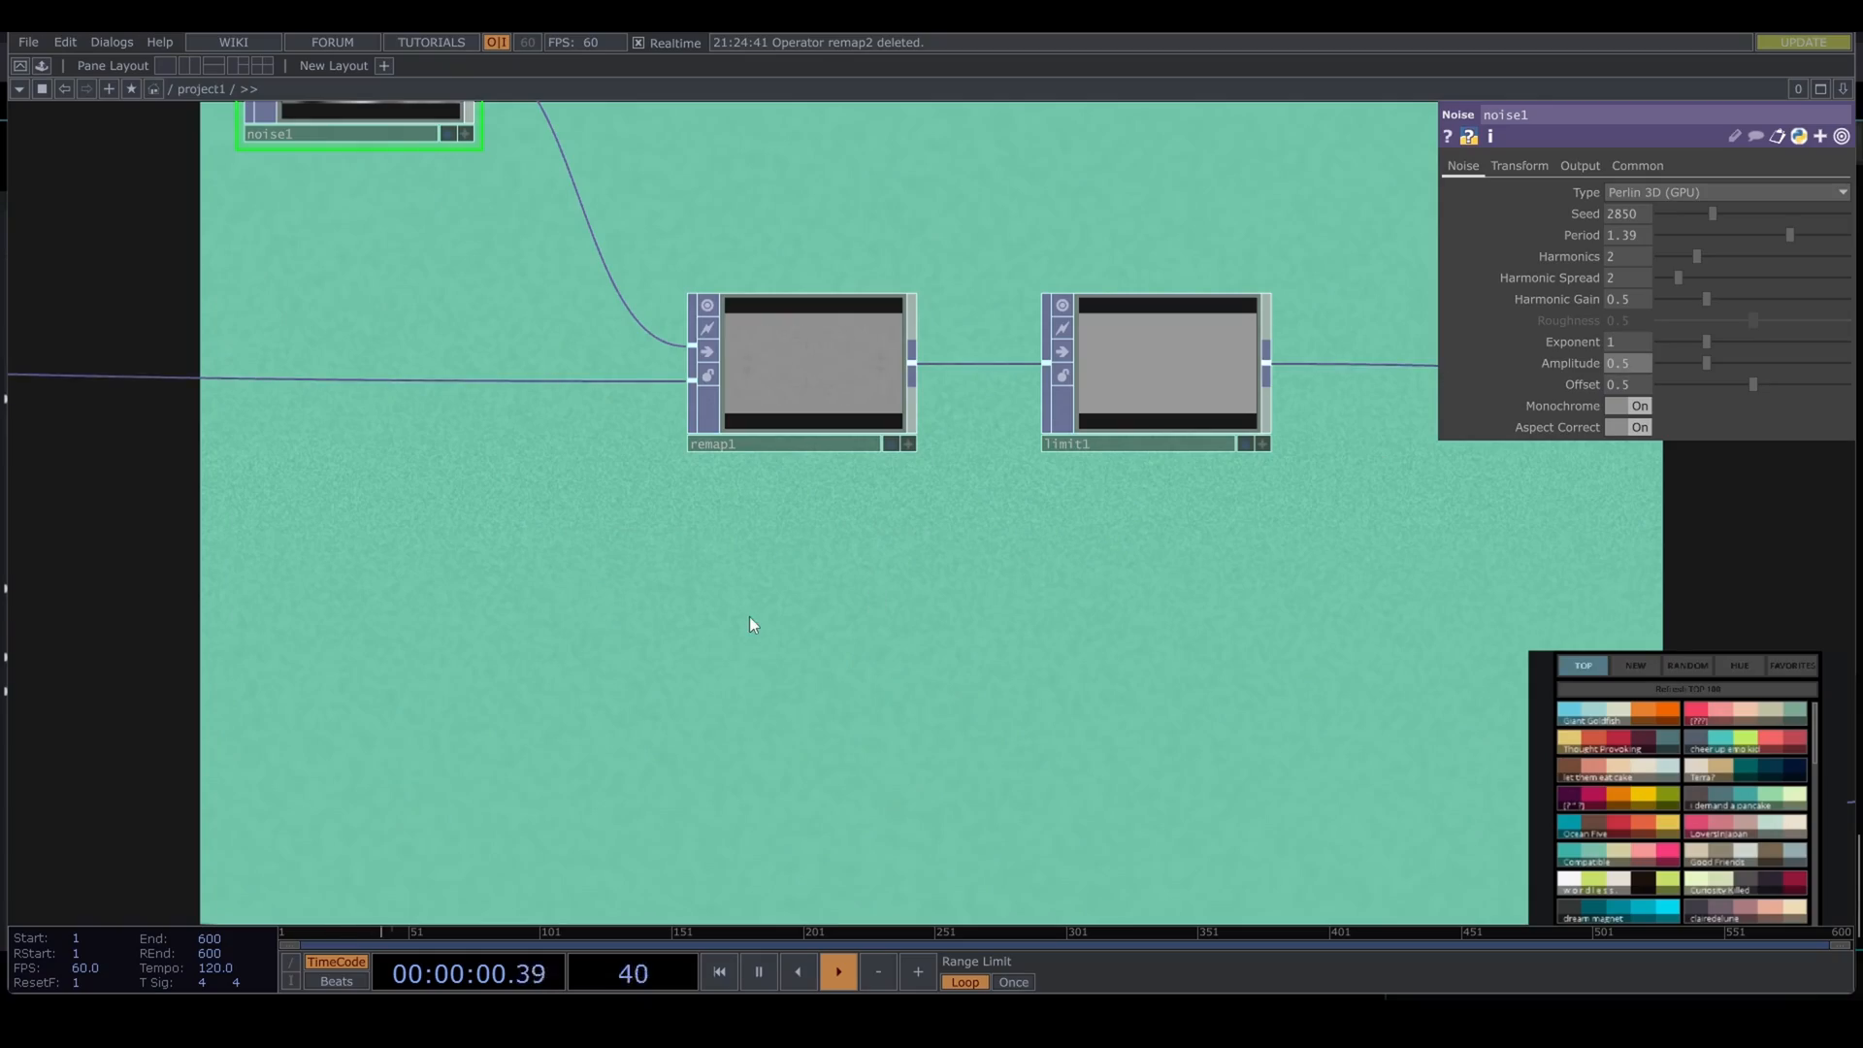
Step: Check the remap1 output up close and turn off null1's background display
scroll(829, 392, up, 6)
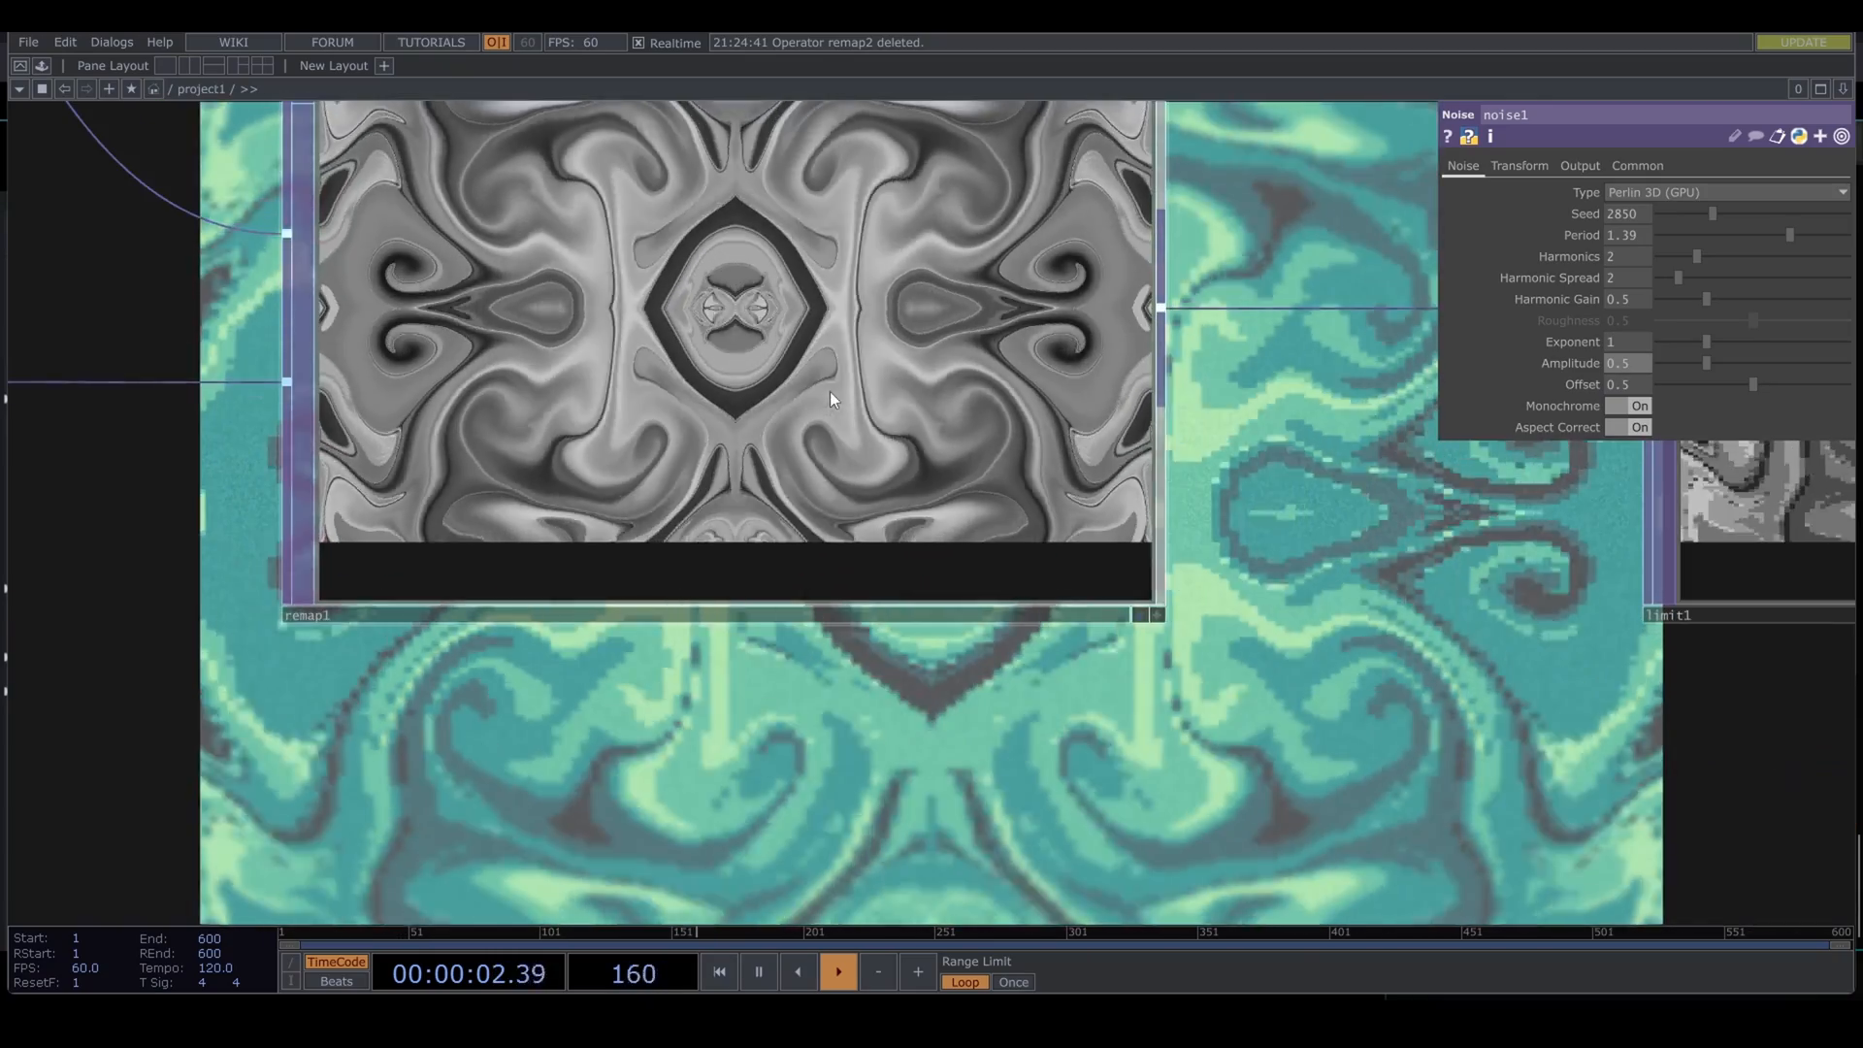
scroll(706, 307, up, 4)
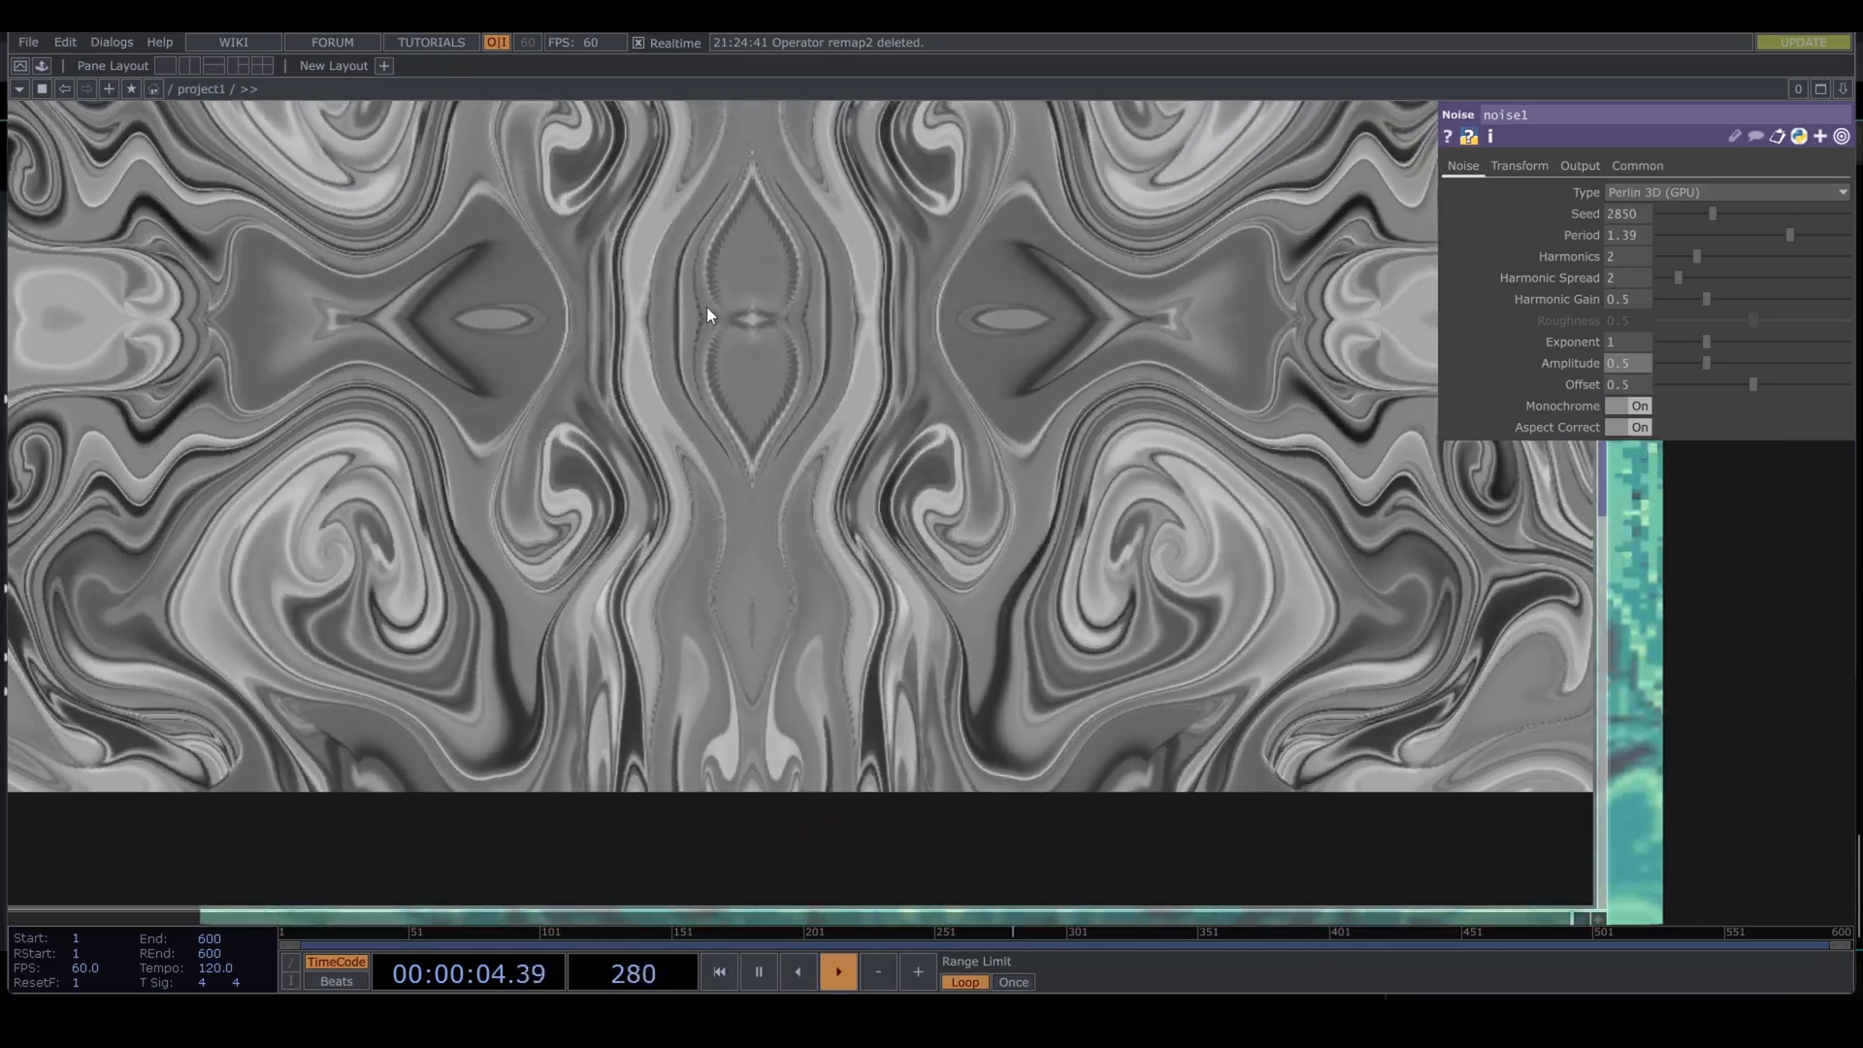
scroll(707, 307, down, 8)
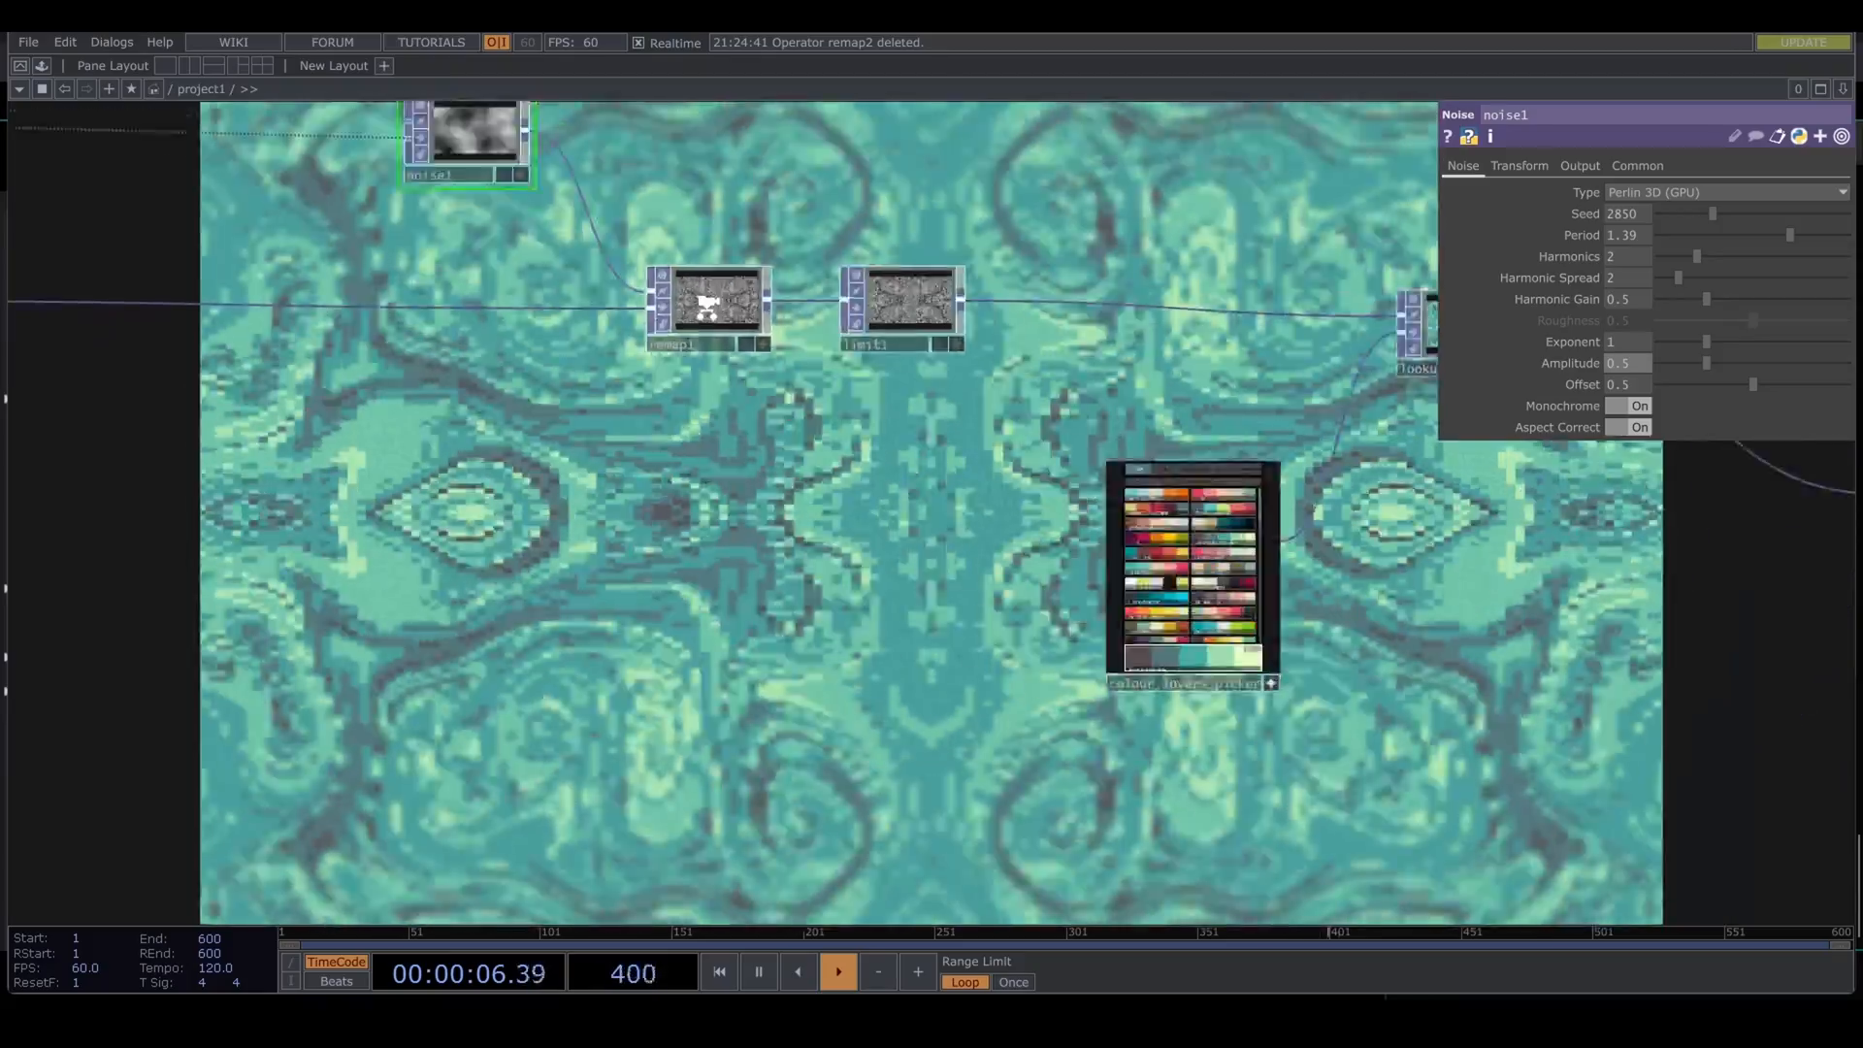
scroll(707, 307, down, 3)
drag(901, 660, 443, 853)
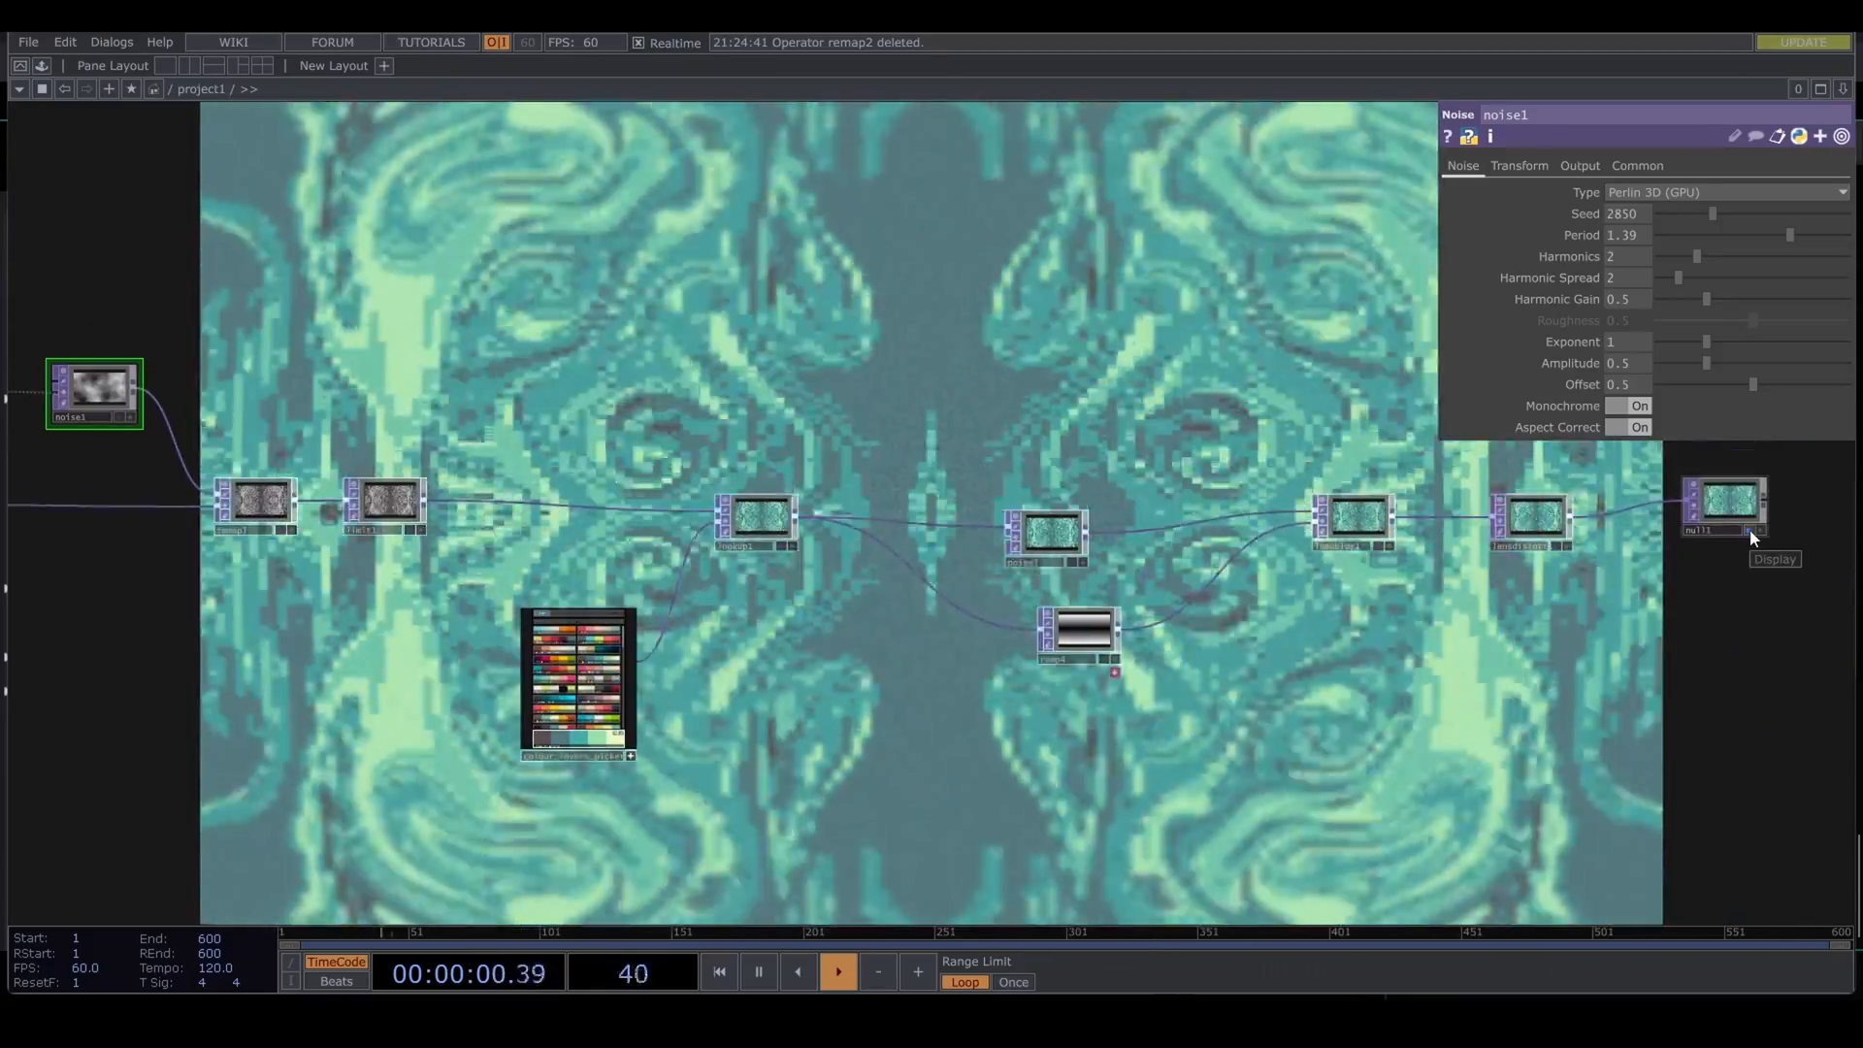
click(1750, 532)
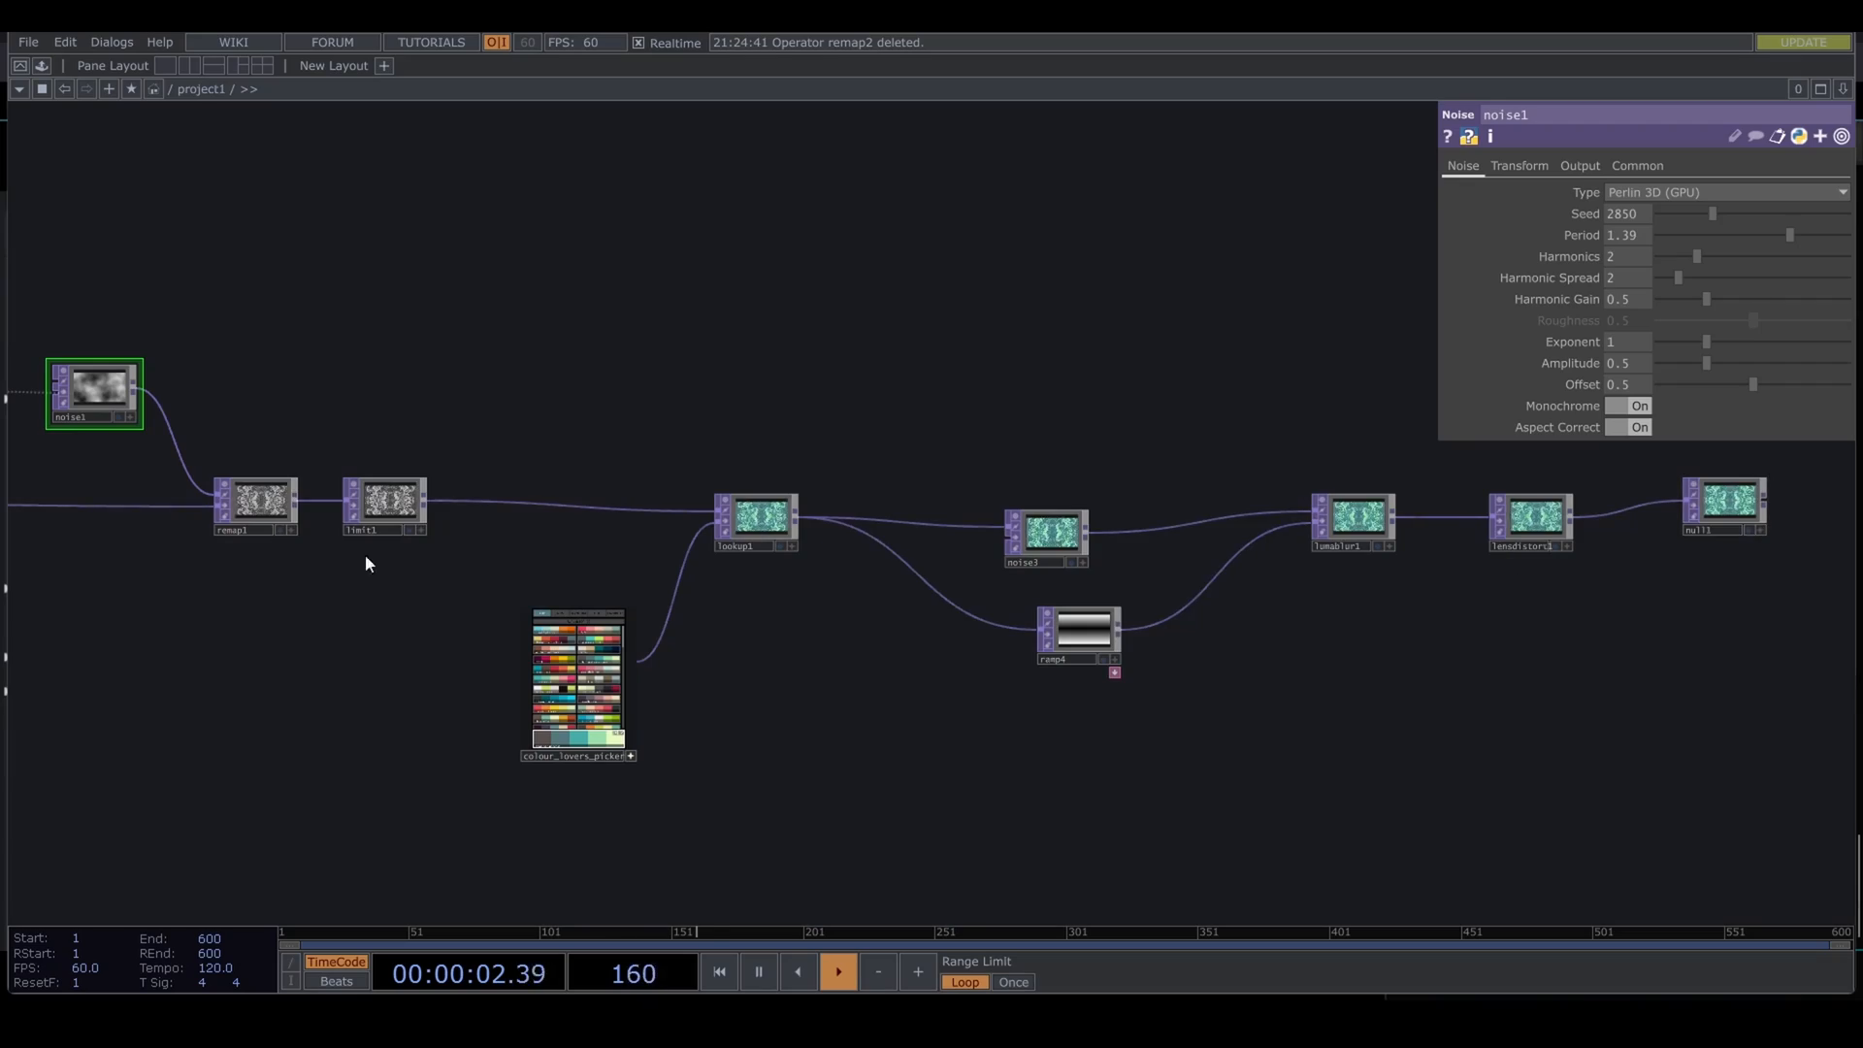
Step: Examine the remap1 and limit1 outputs driven by noise1 on the plain network background
scroll(393, 531, up, 5)
scroll(374, 566, down, 6)
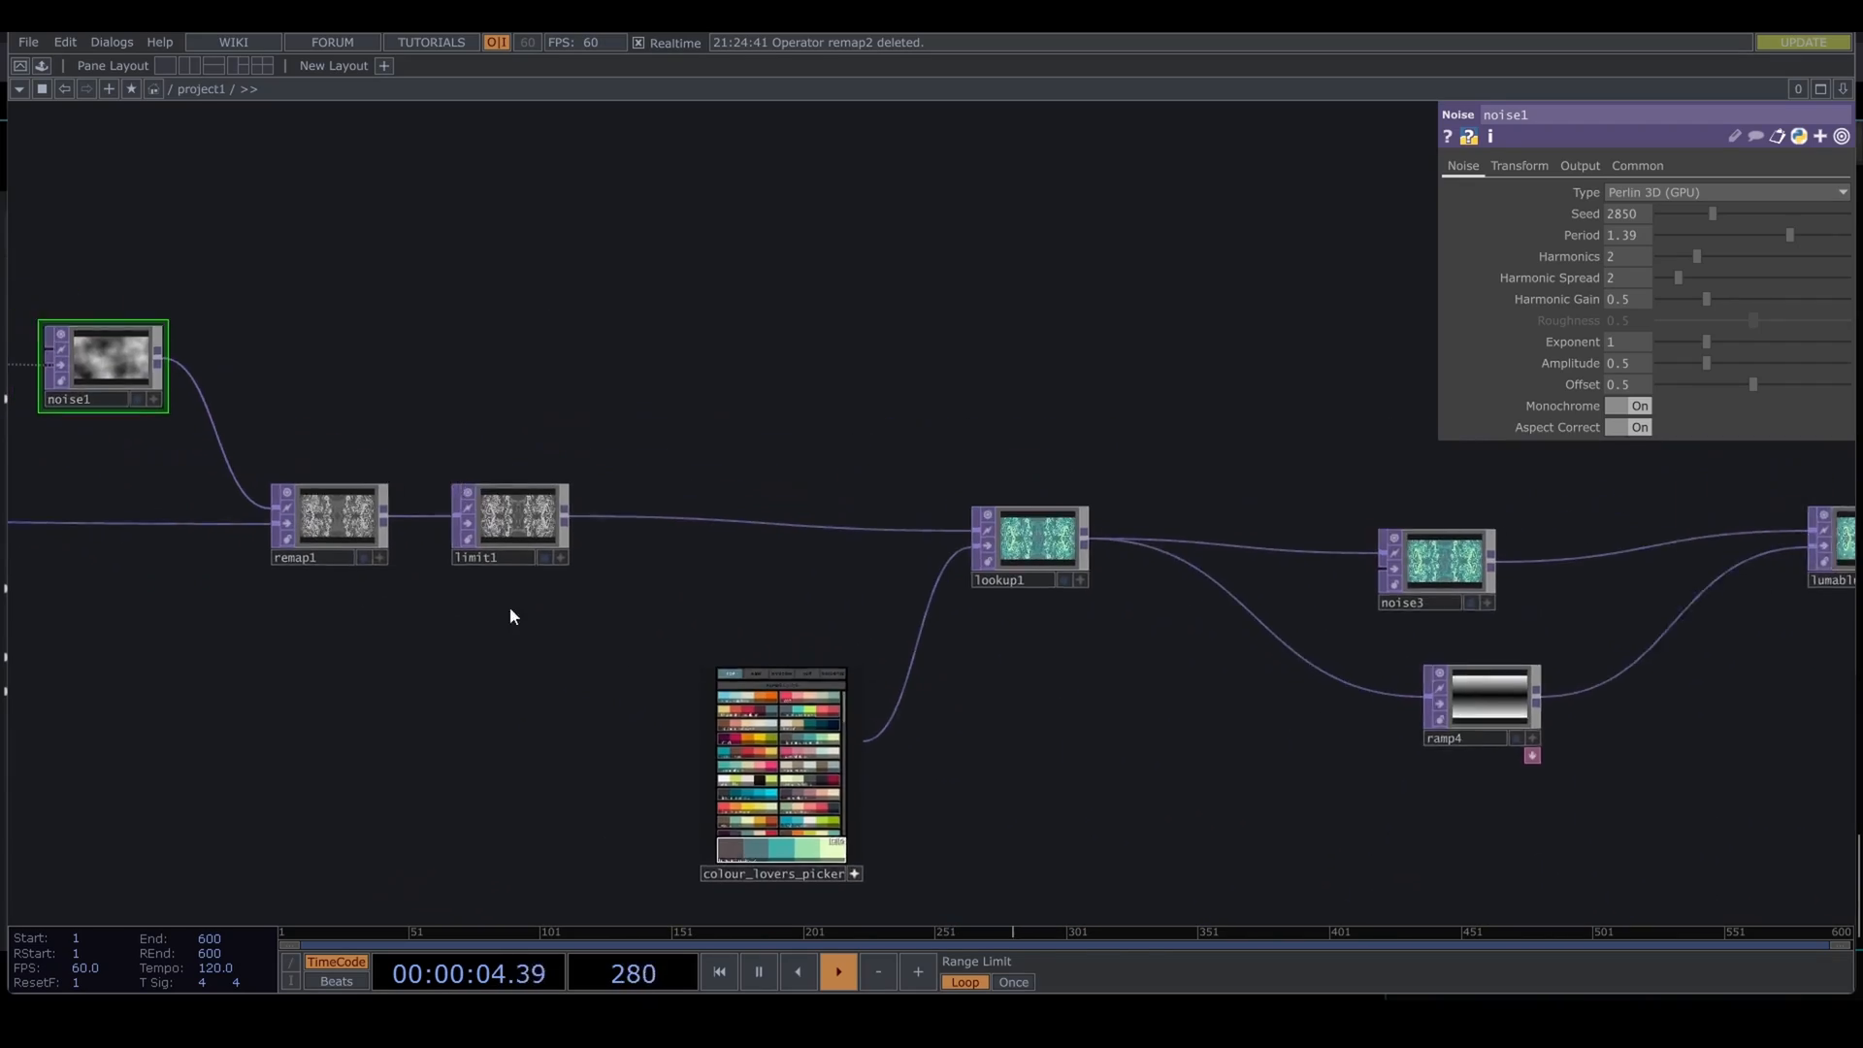
scroll(355, 511, up, 5)
scroll(433, 644, up, 4)
scroll(434, 649, down, 8)
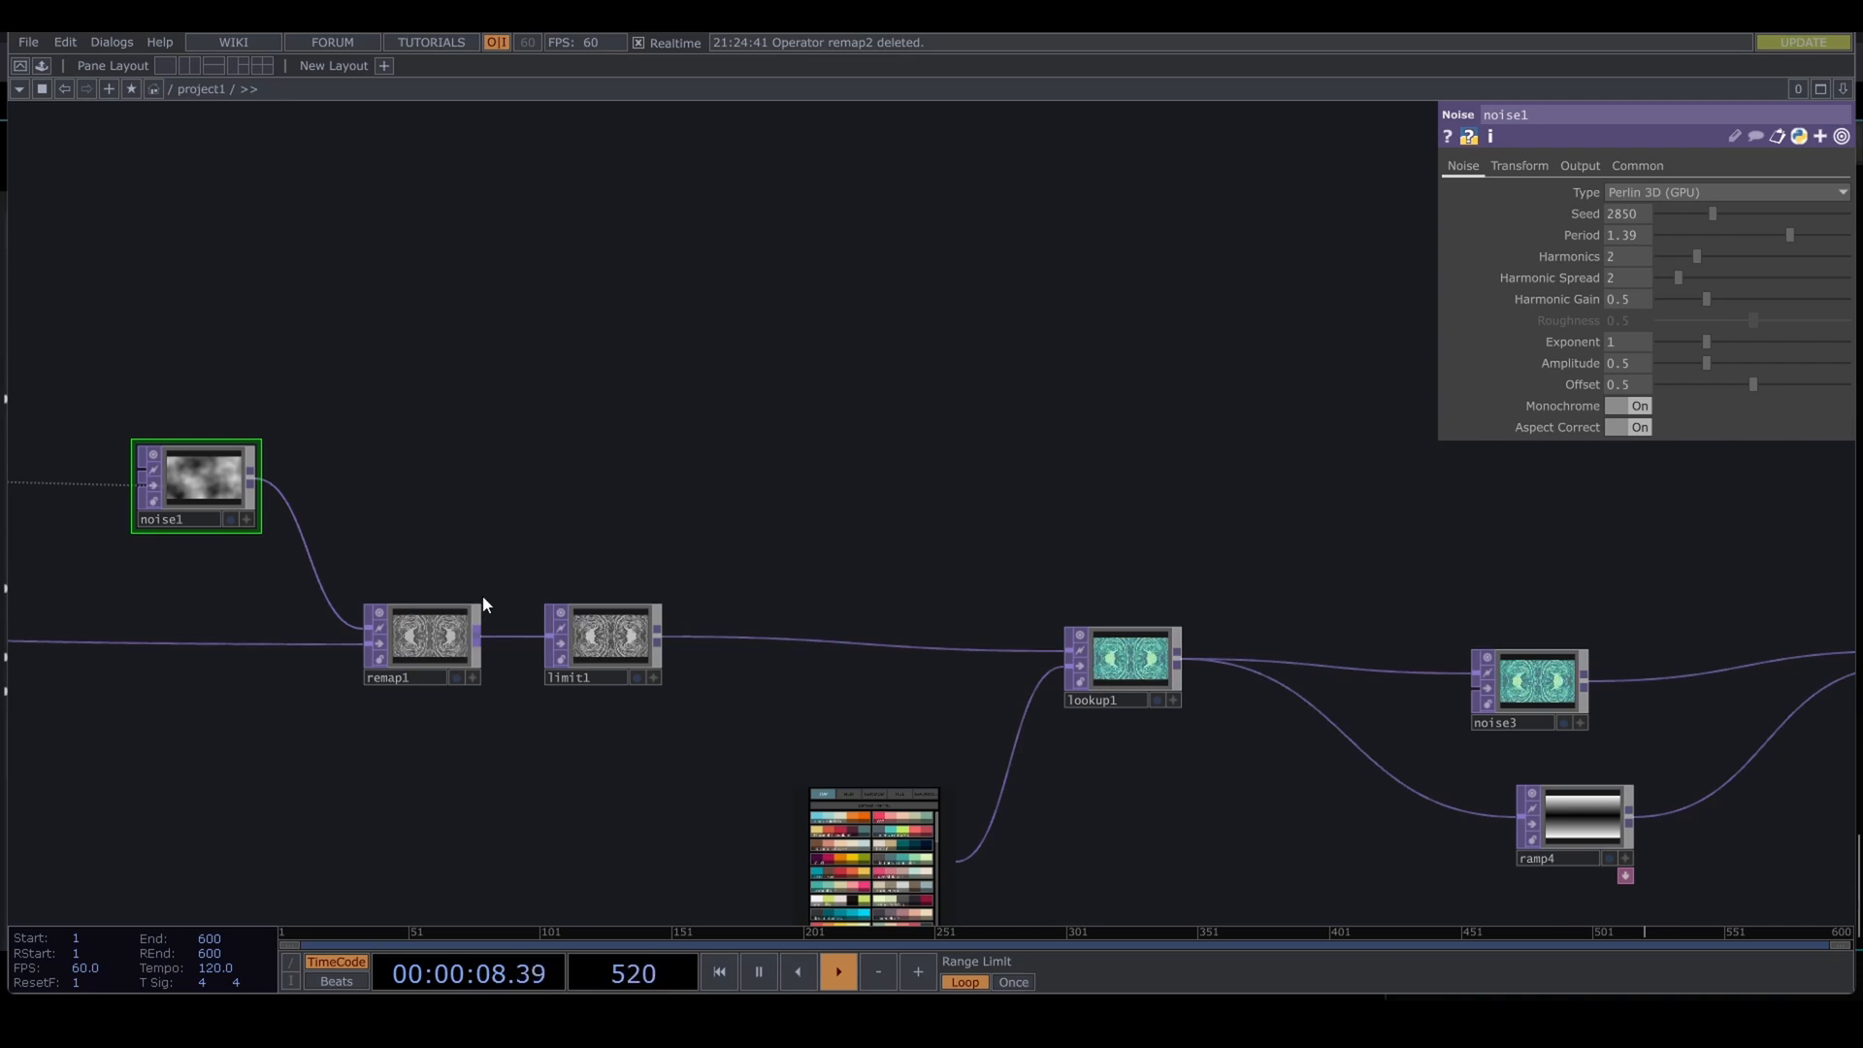
Step: Branch a Reorder TOP off remap1, with the remap1 output feeding its second input, above the main chain
drag(644, 304, 635, 289)
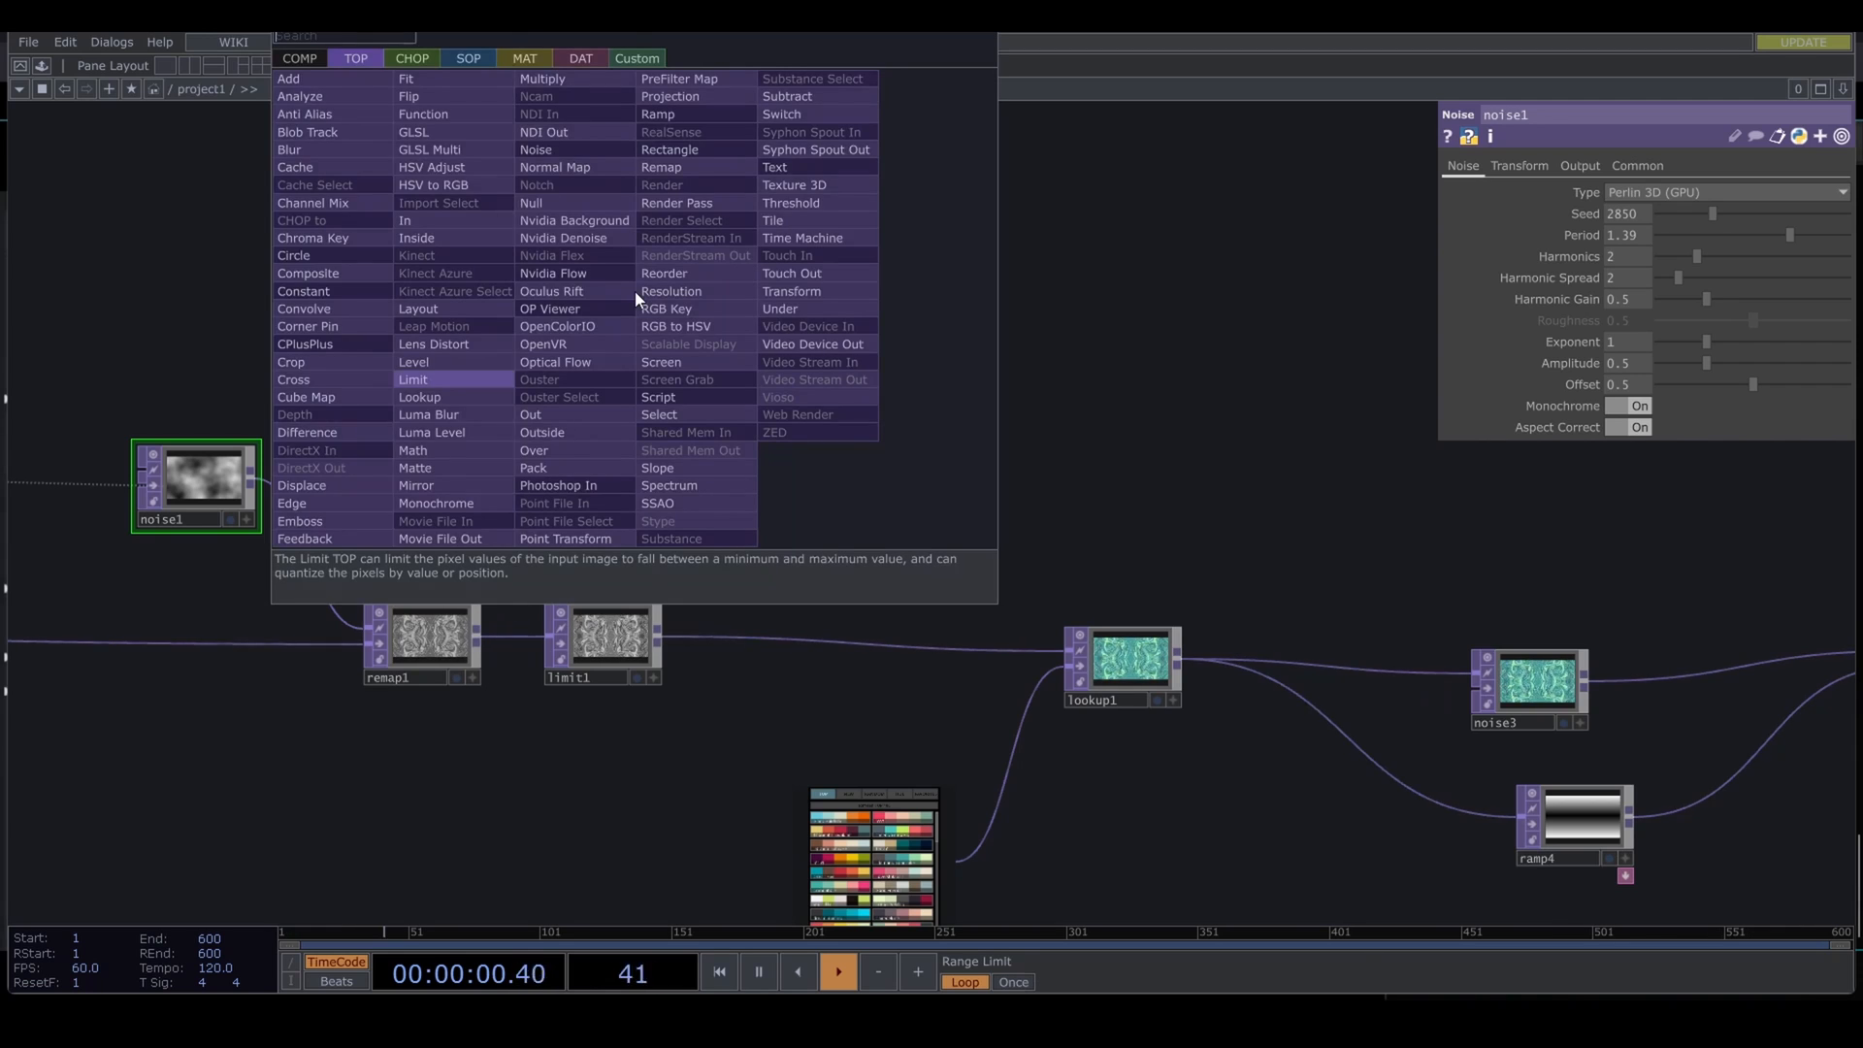
text(reo)
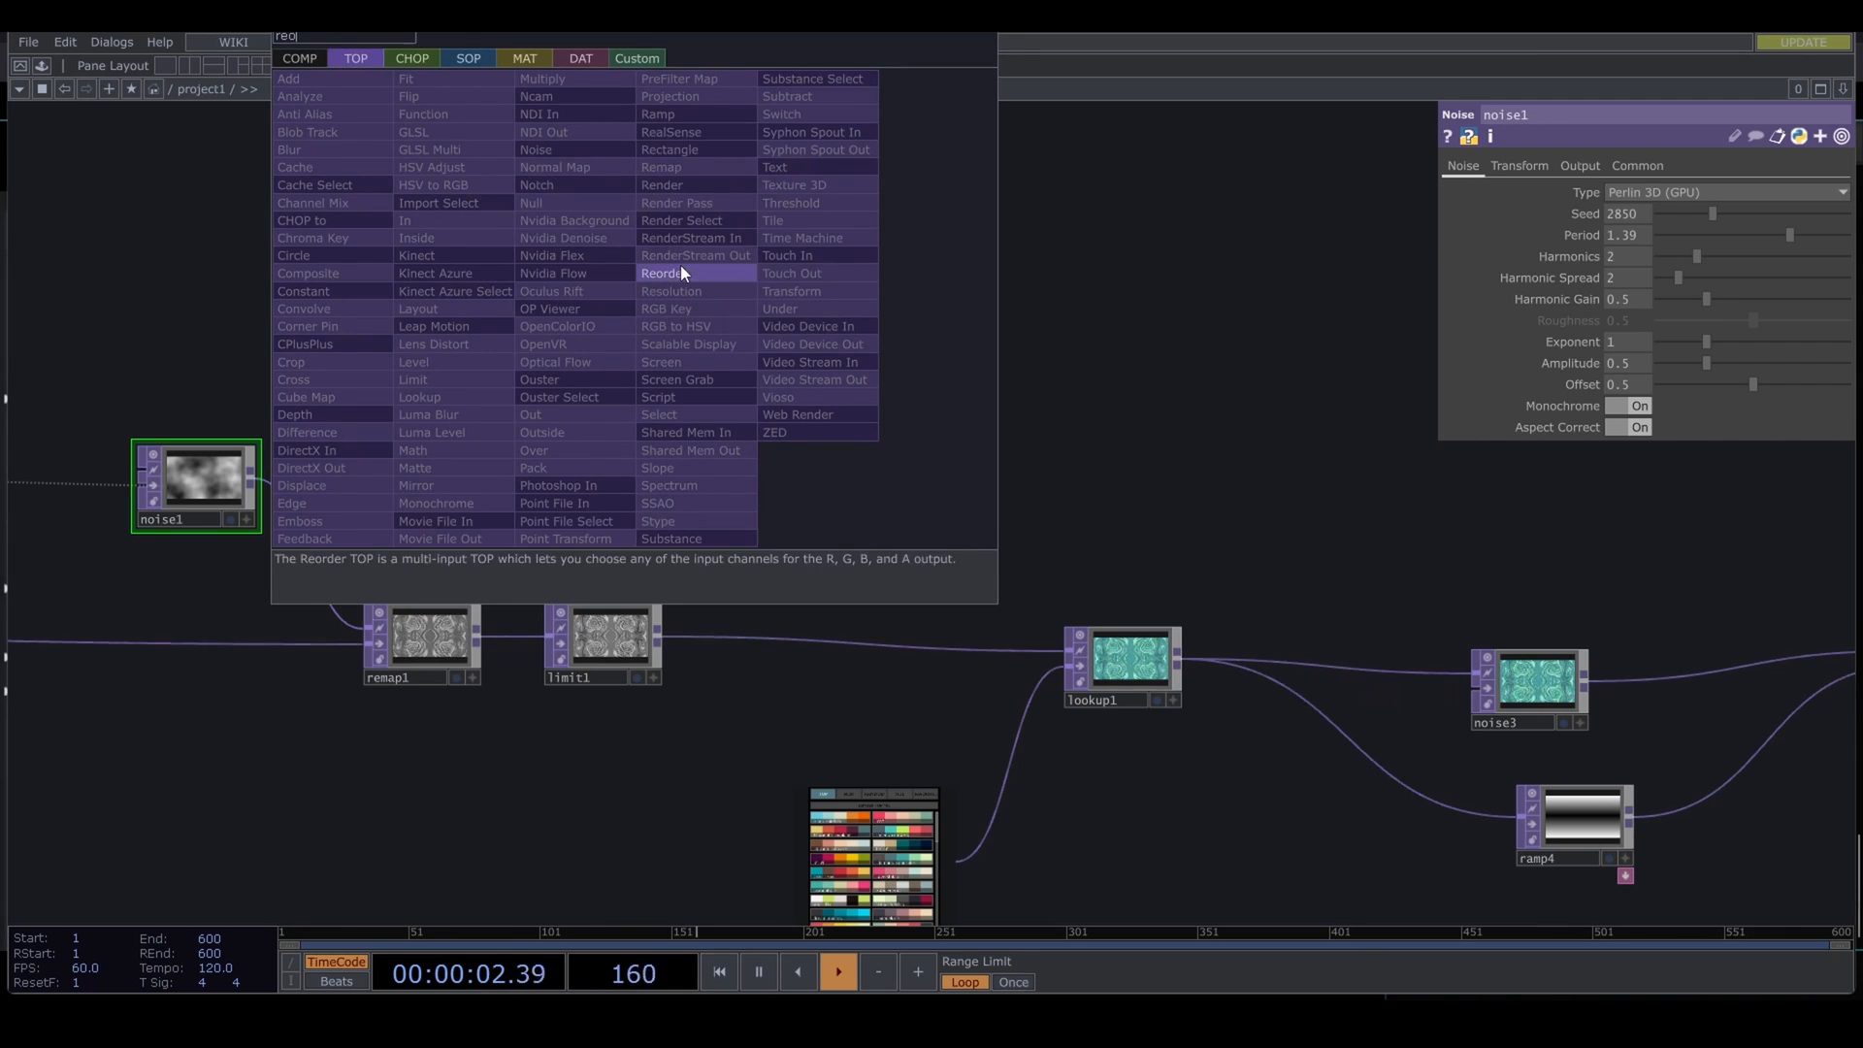
click(679, 272)
click(654, 305)
scroll(641, 291, up, 5)
scroll(449, 229, down, 5)
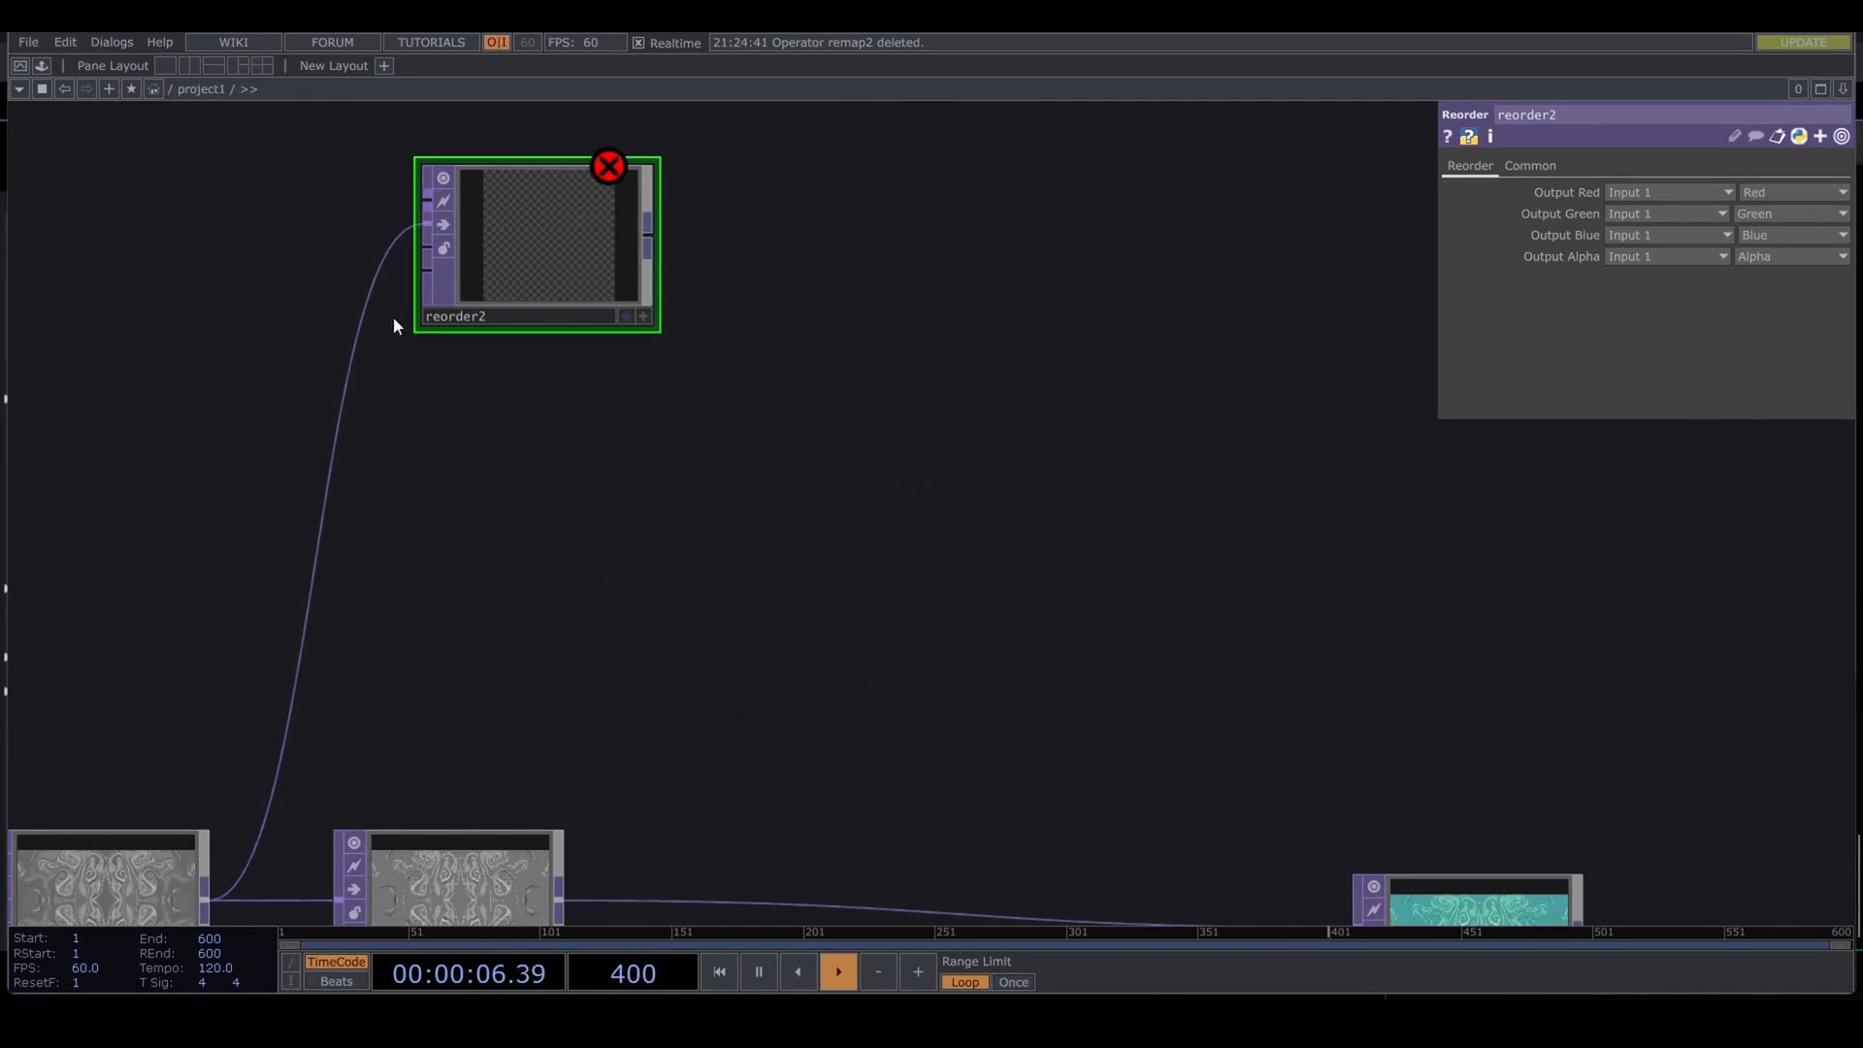
Step: Add a Select TOP that references reorder1 and wire it into the first input of reorder2
scroll(393, 317, down, 6)
key(Tab)
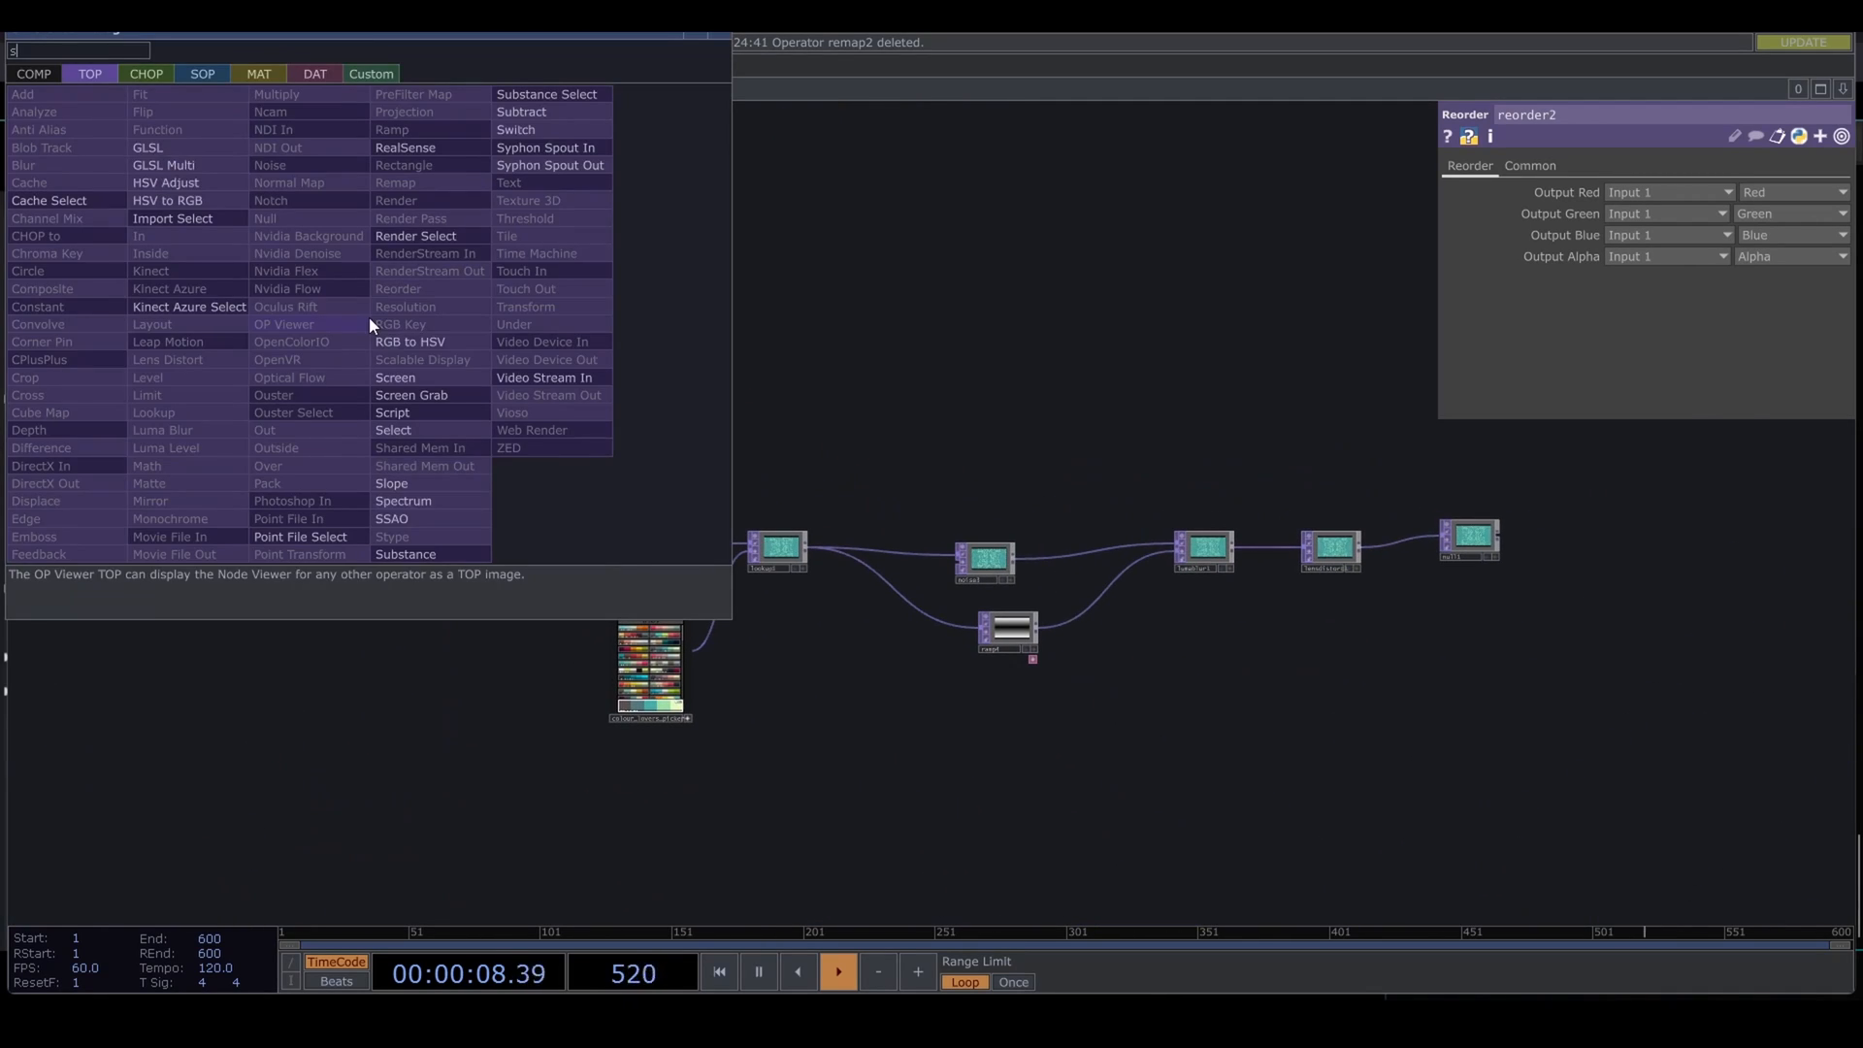
click(408, 371)
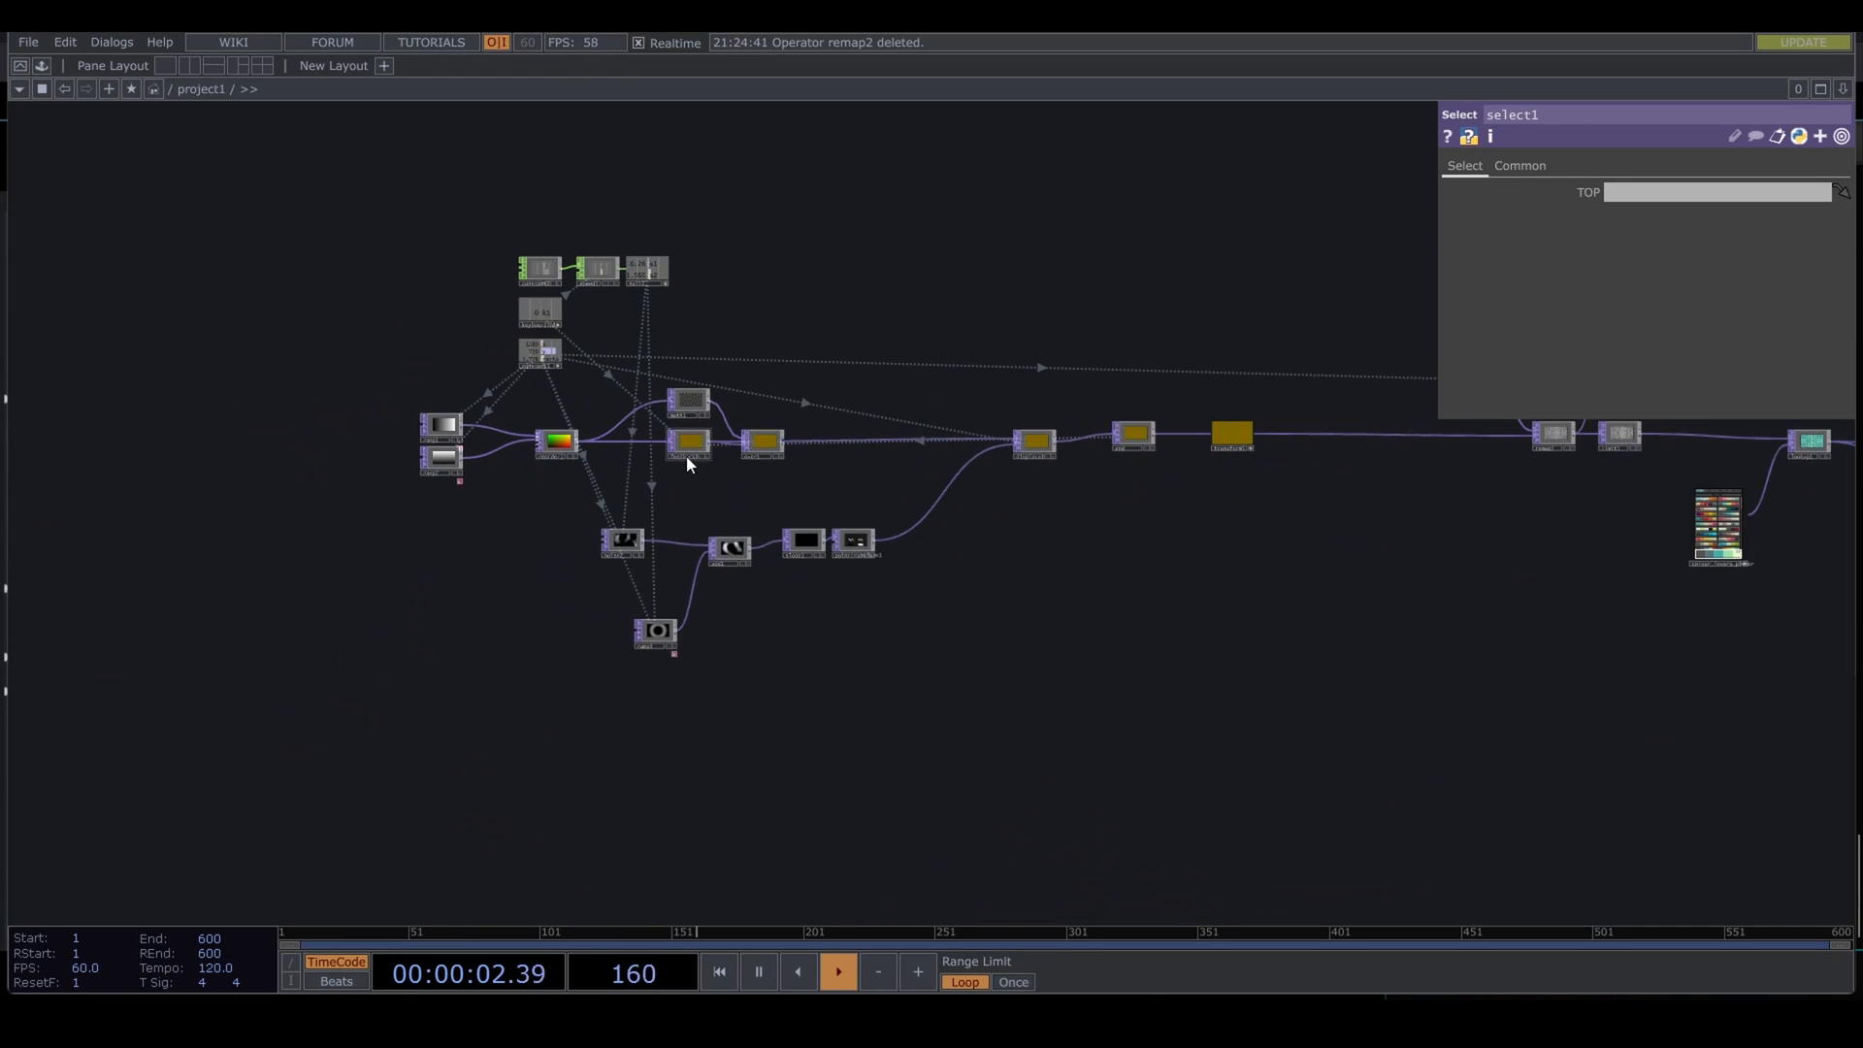
drag(912, 274, 646, 421)
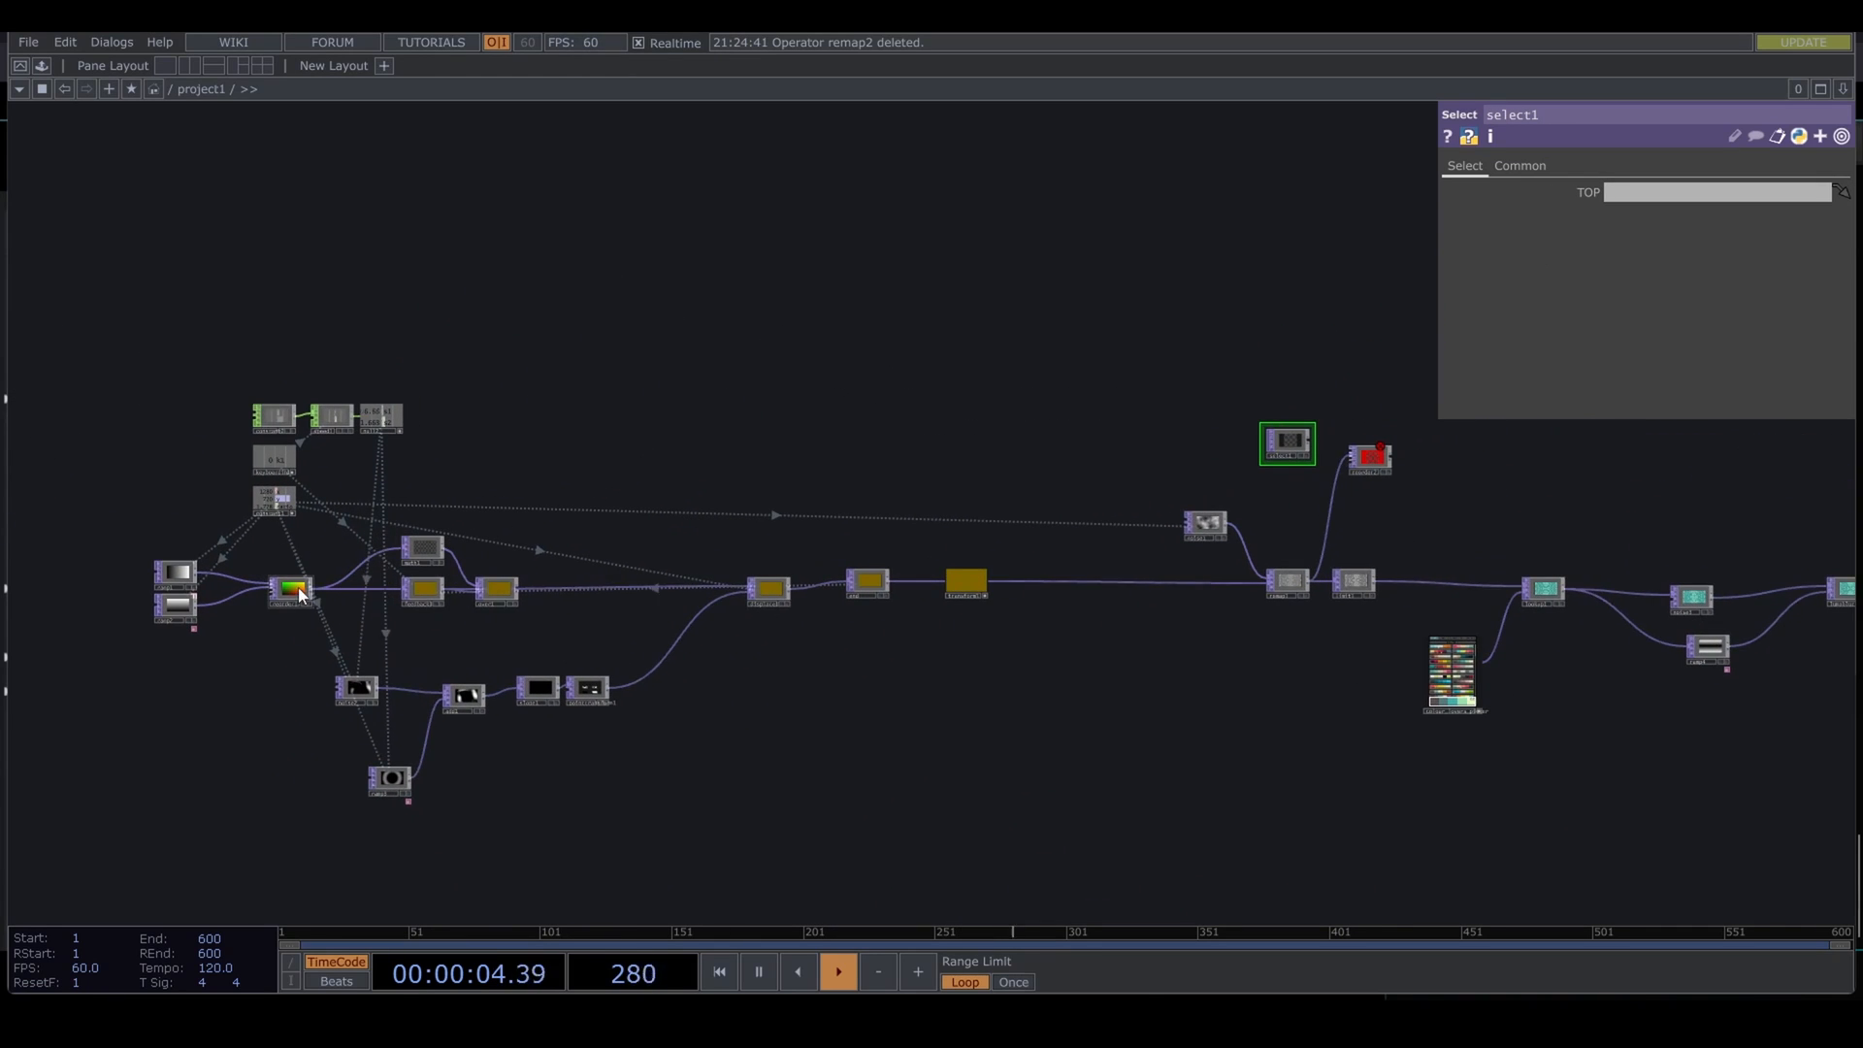
scroll(1321, 460, up, 3)
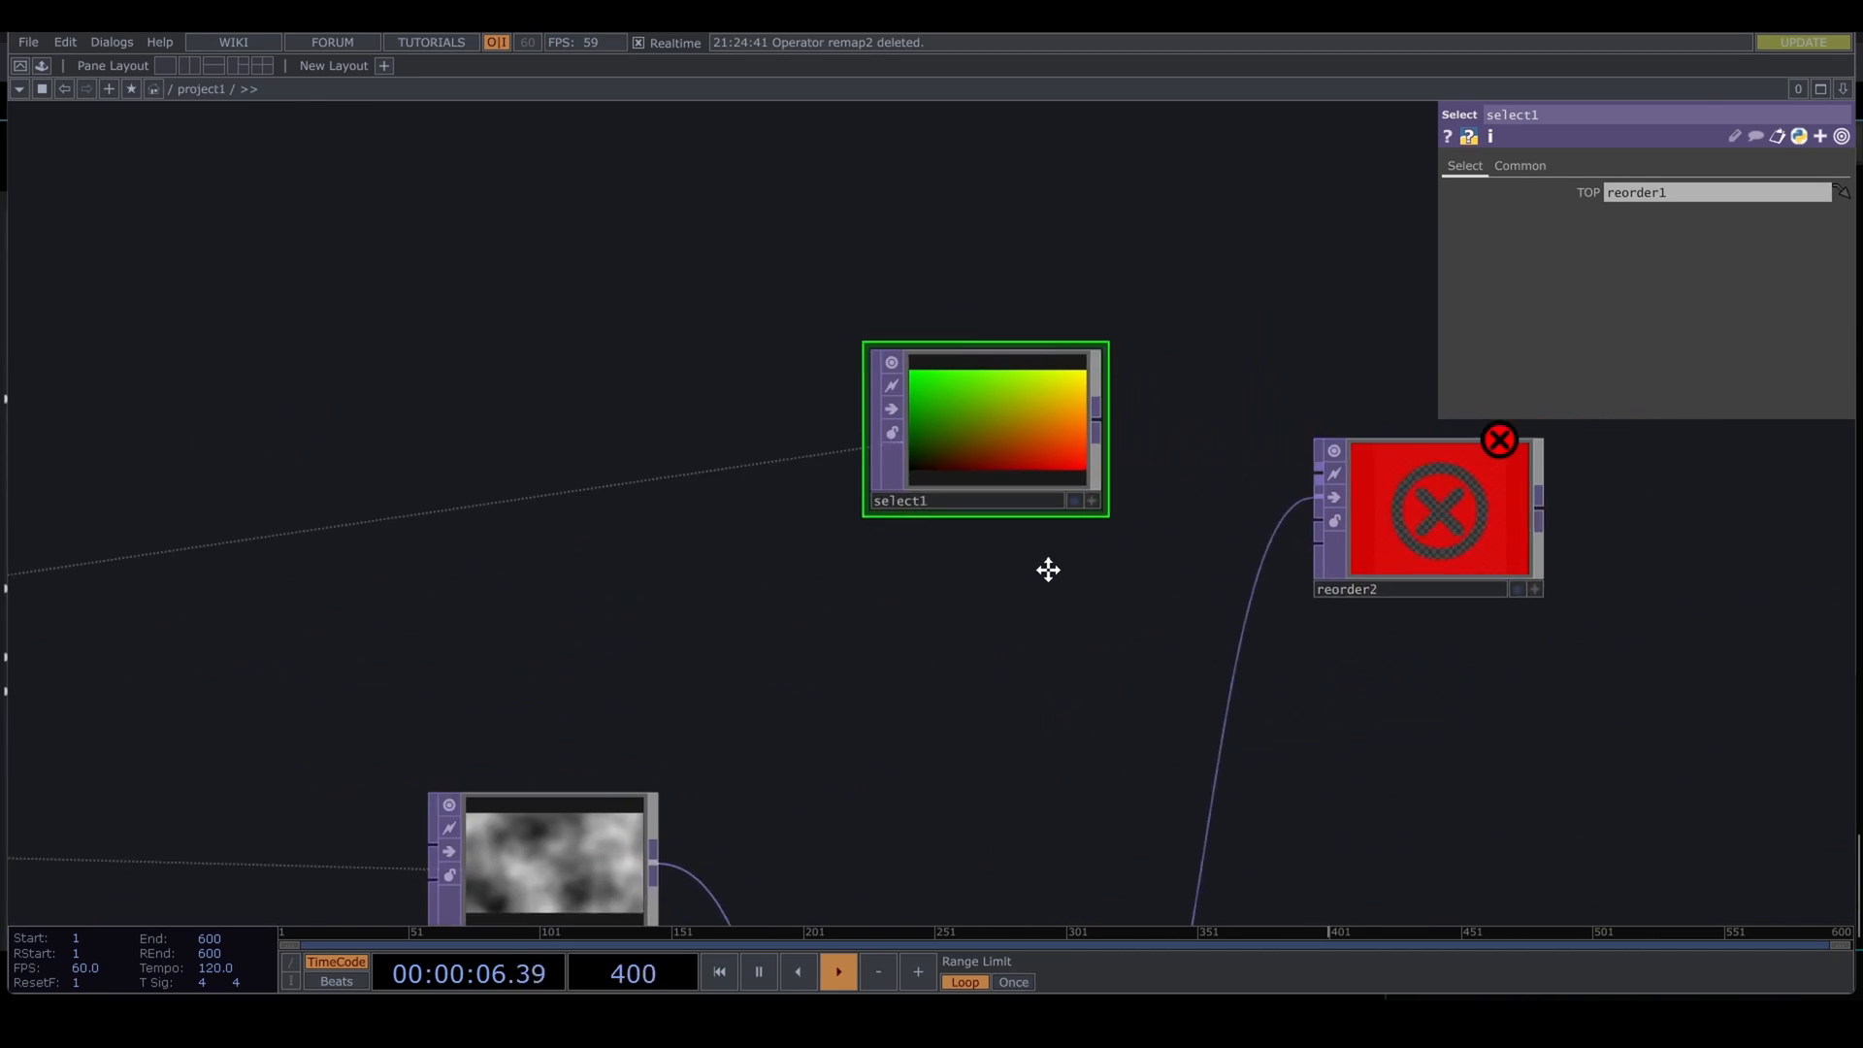
drag(1131, 468, 1204, 503)
drag(1523, 561, 730, 604)
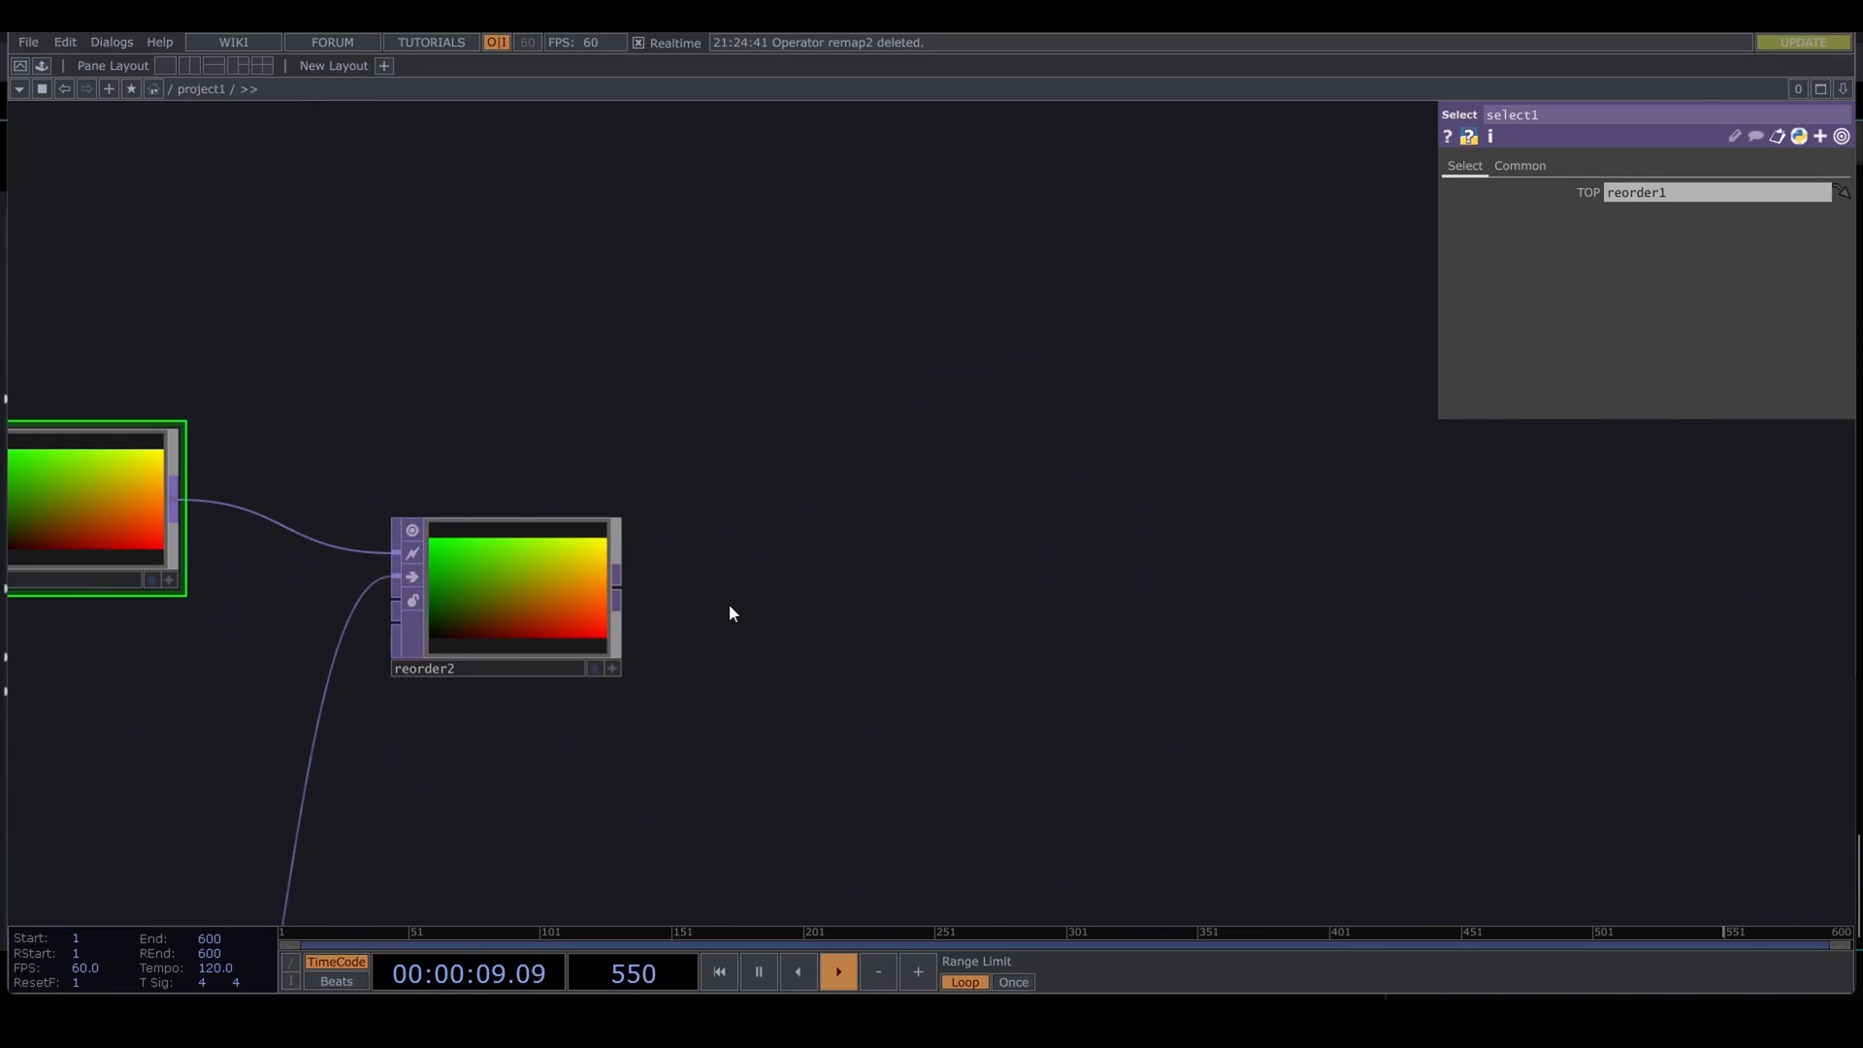
Step: Append a Null TOP to reorder2 and display it on the network background as a 3D point view
click(838, 588)
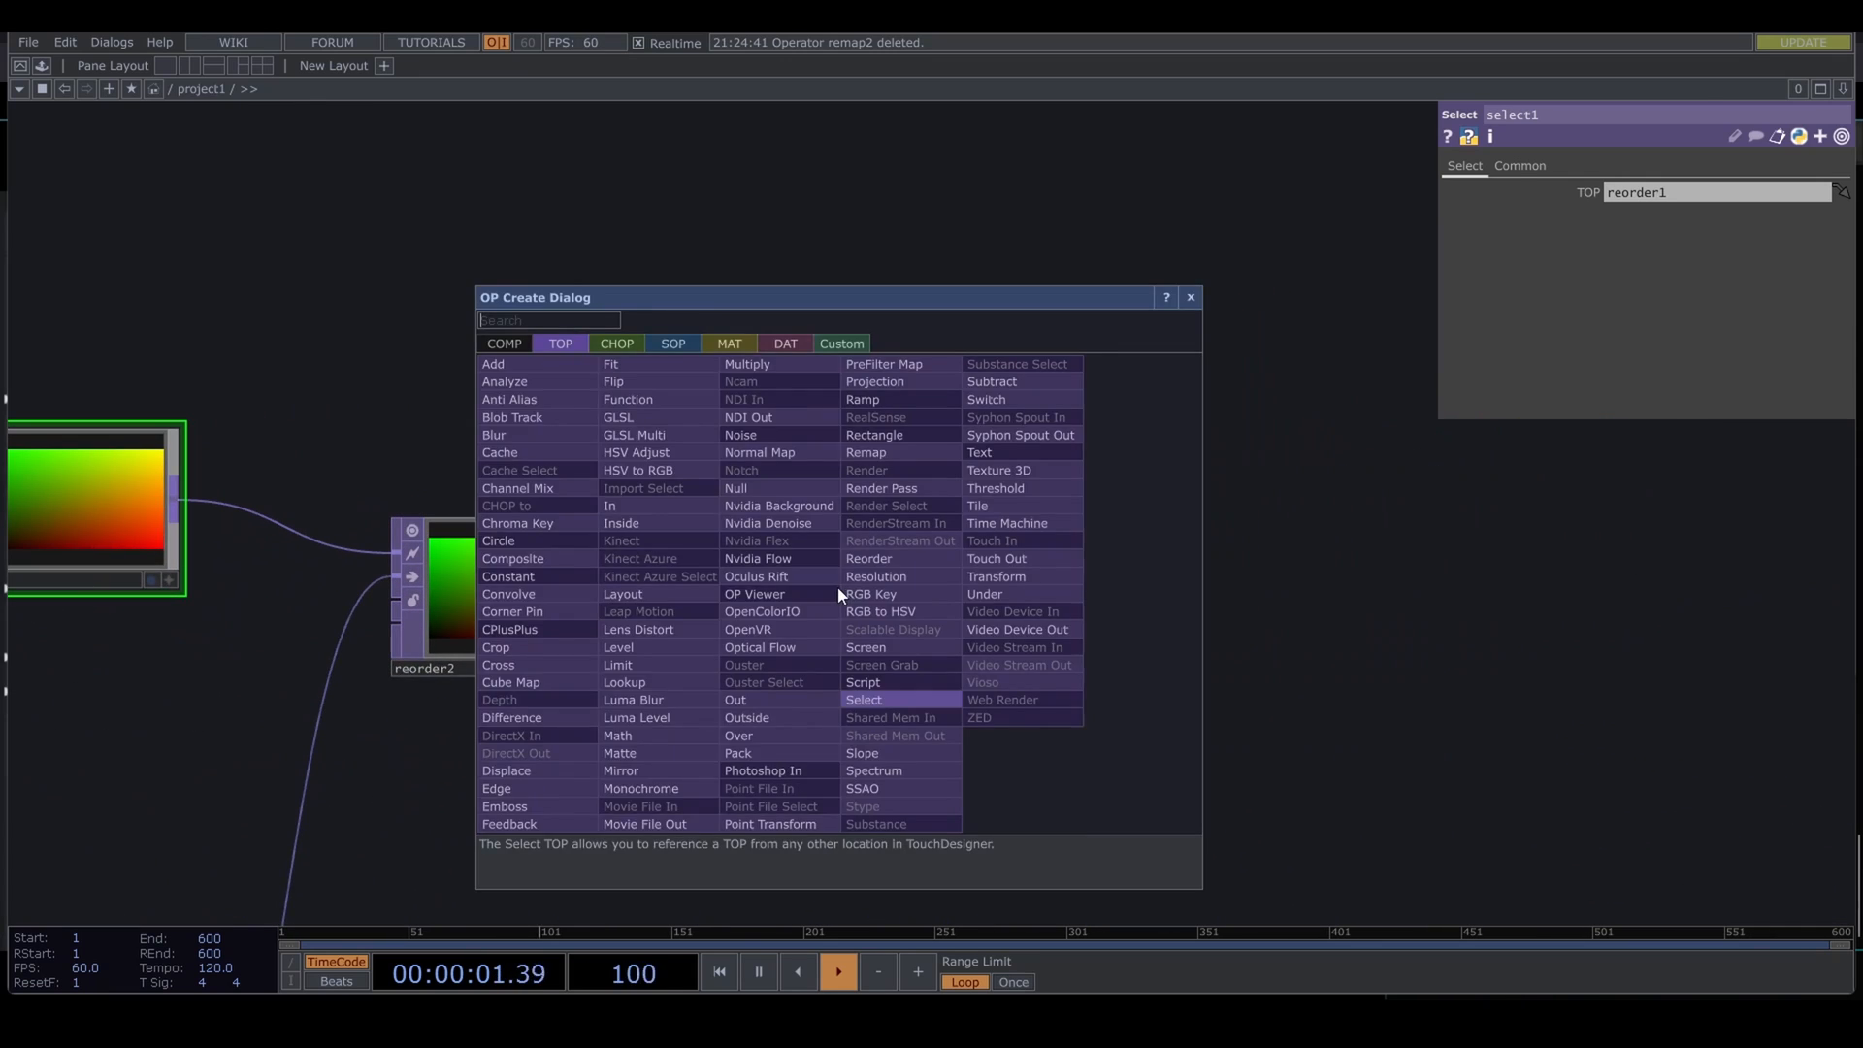
click(782, 488)
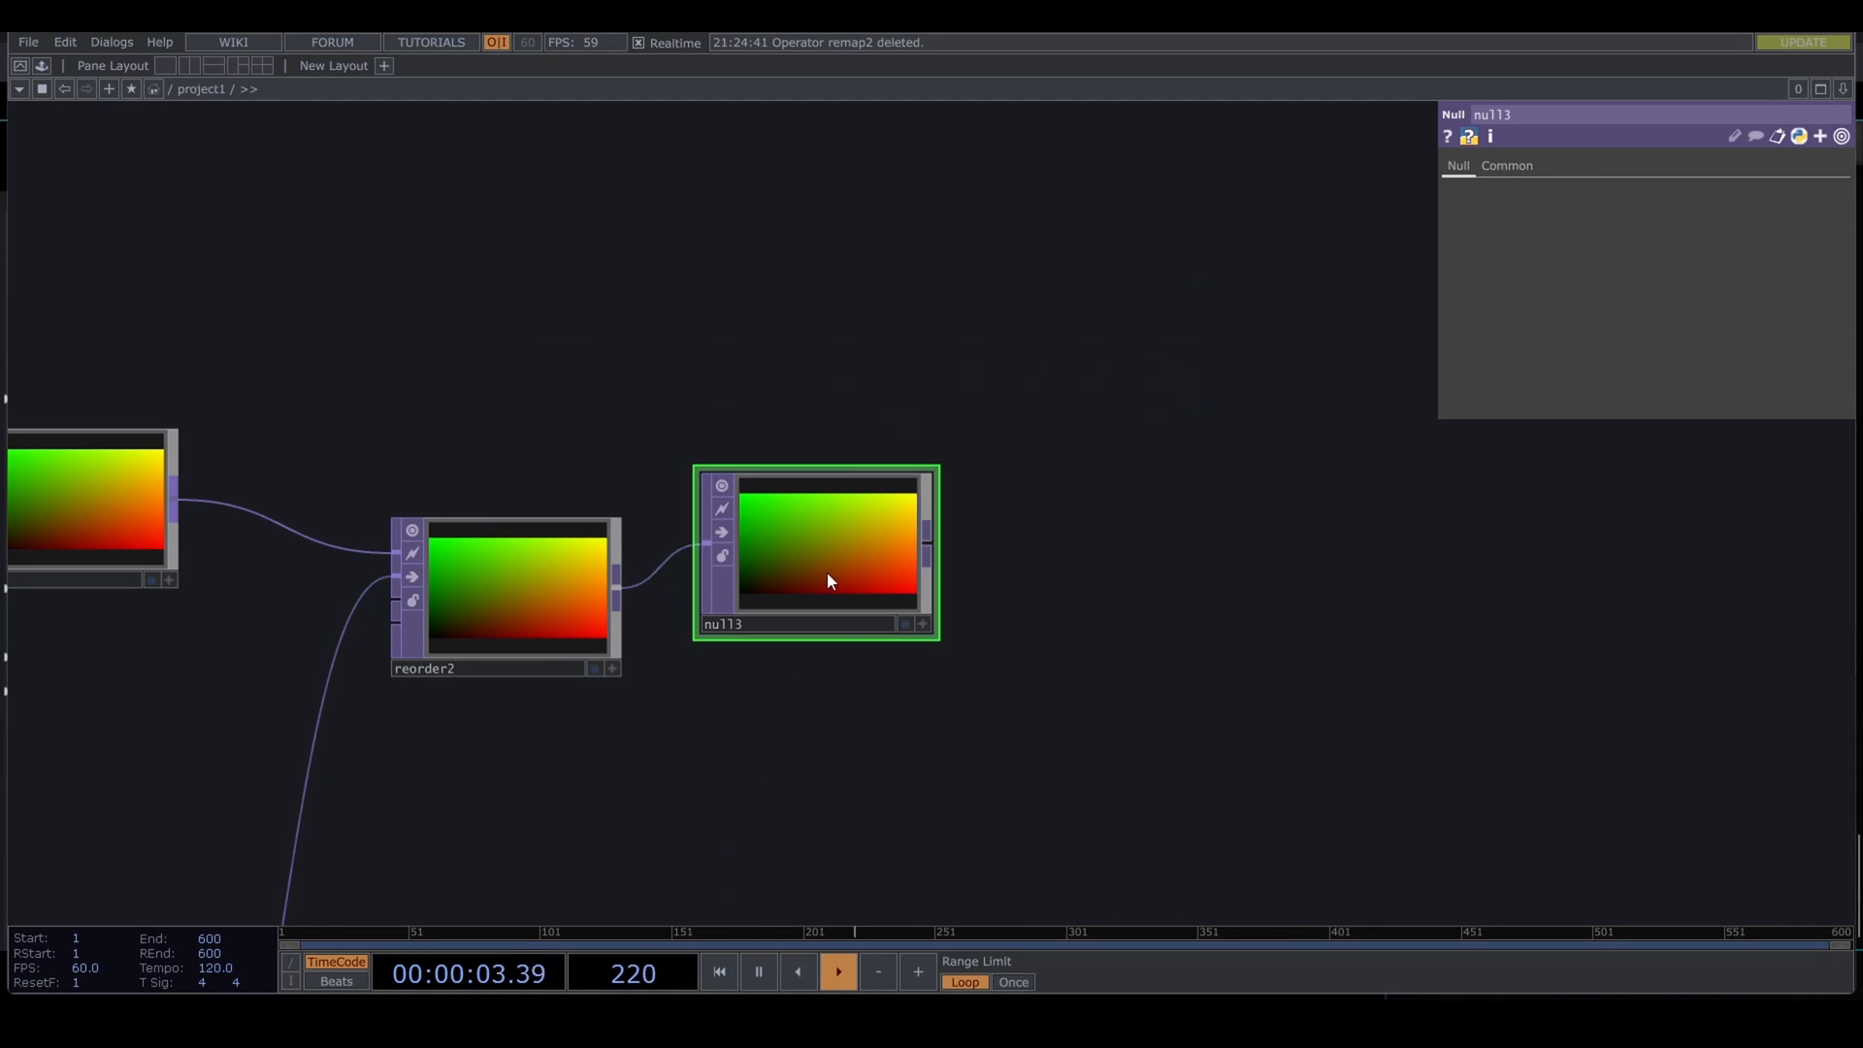
click(906, 625)
click(920, 626)
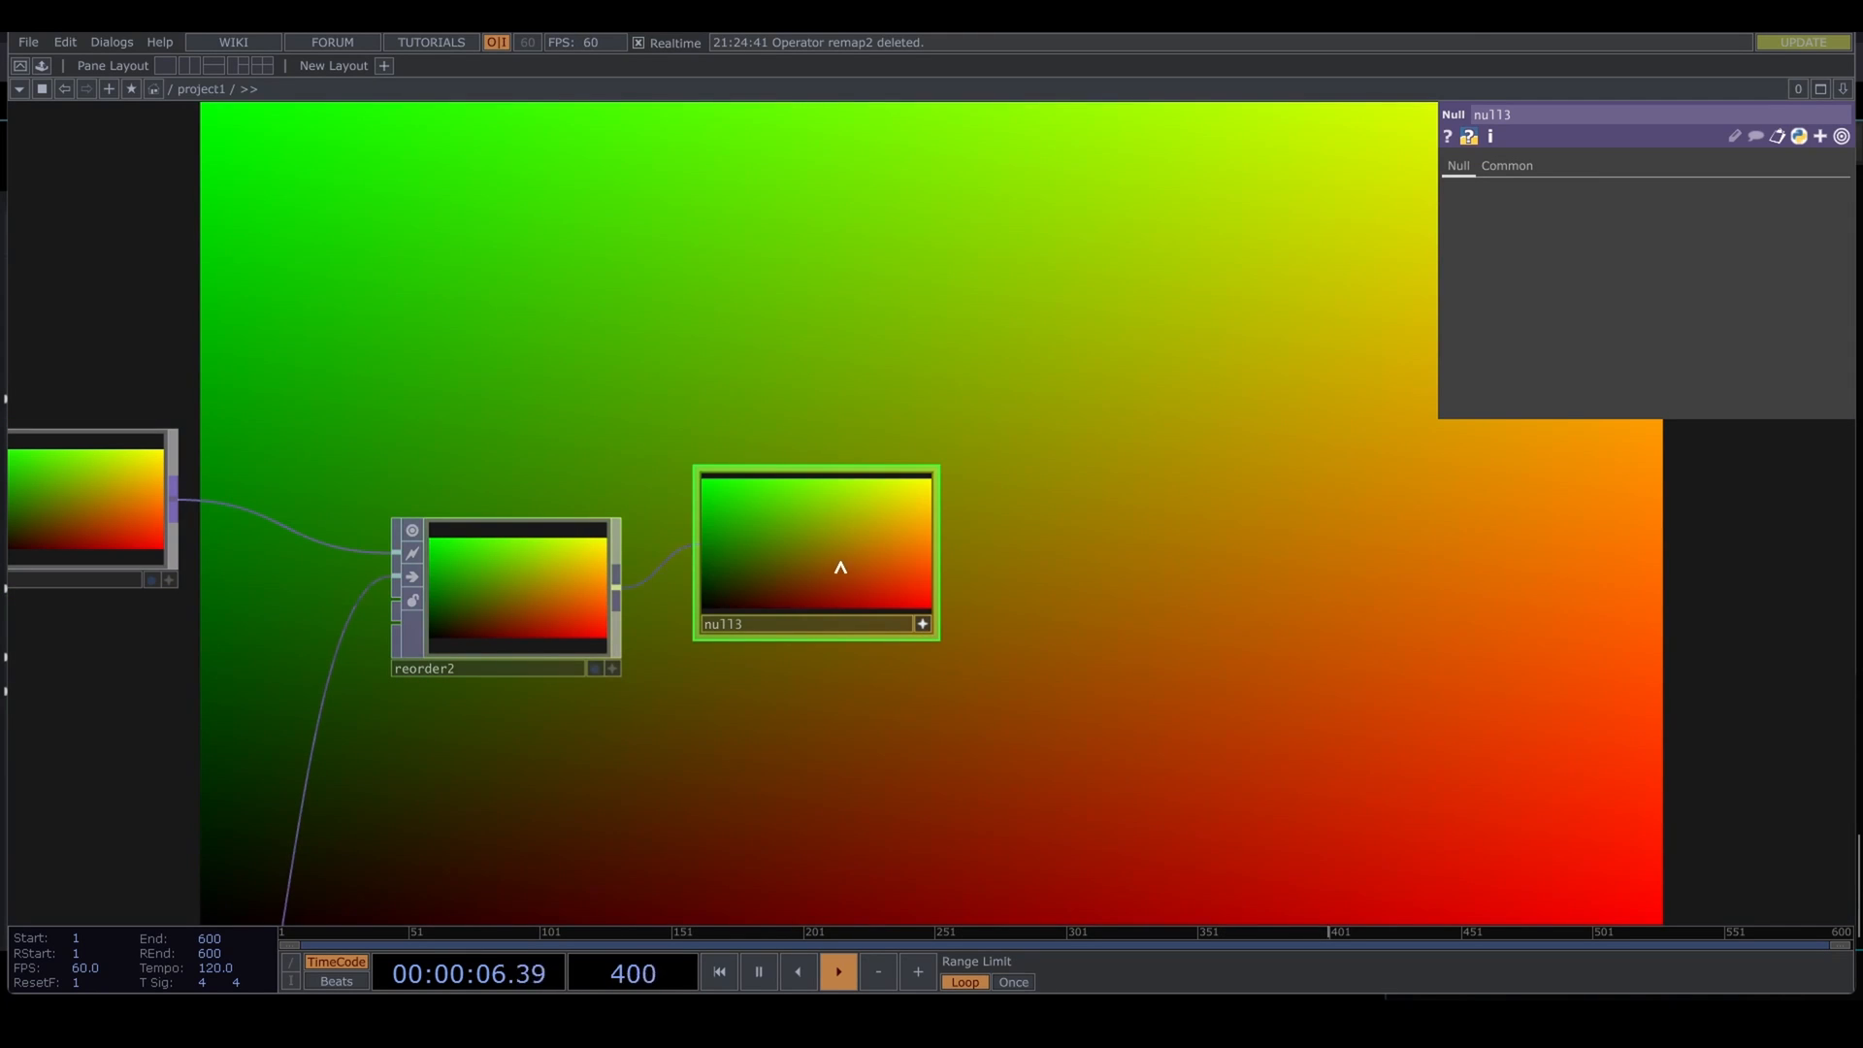
key(p)
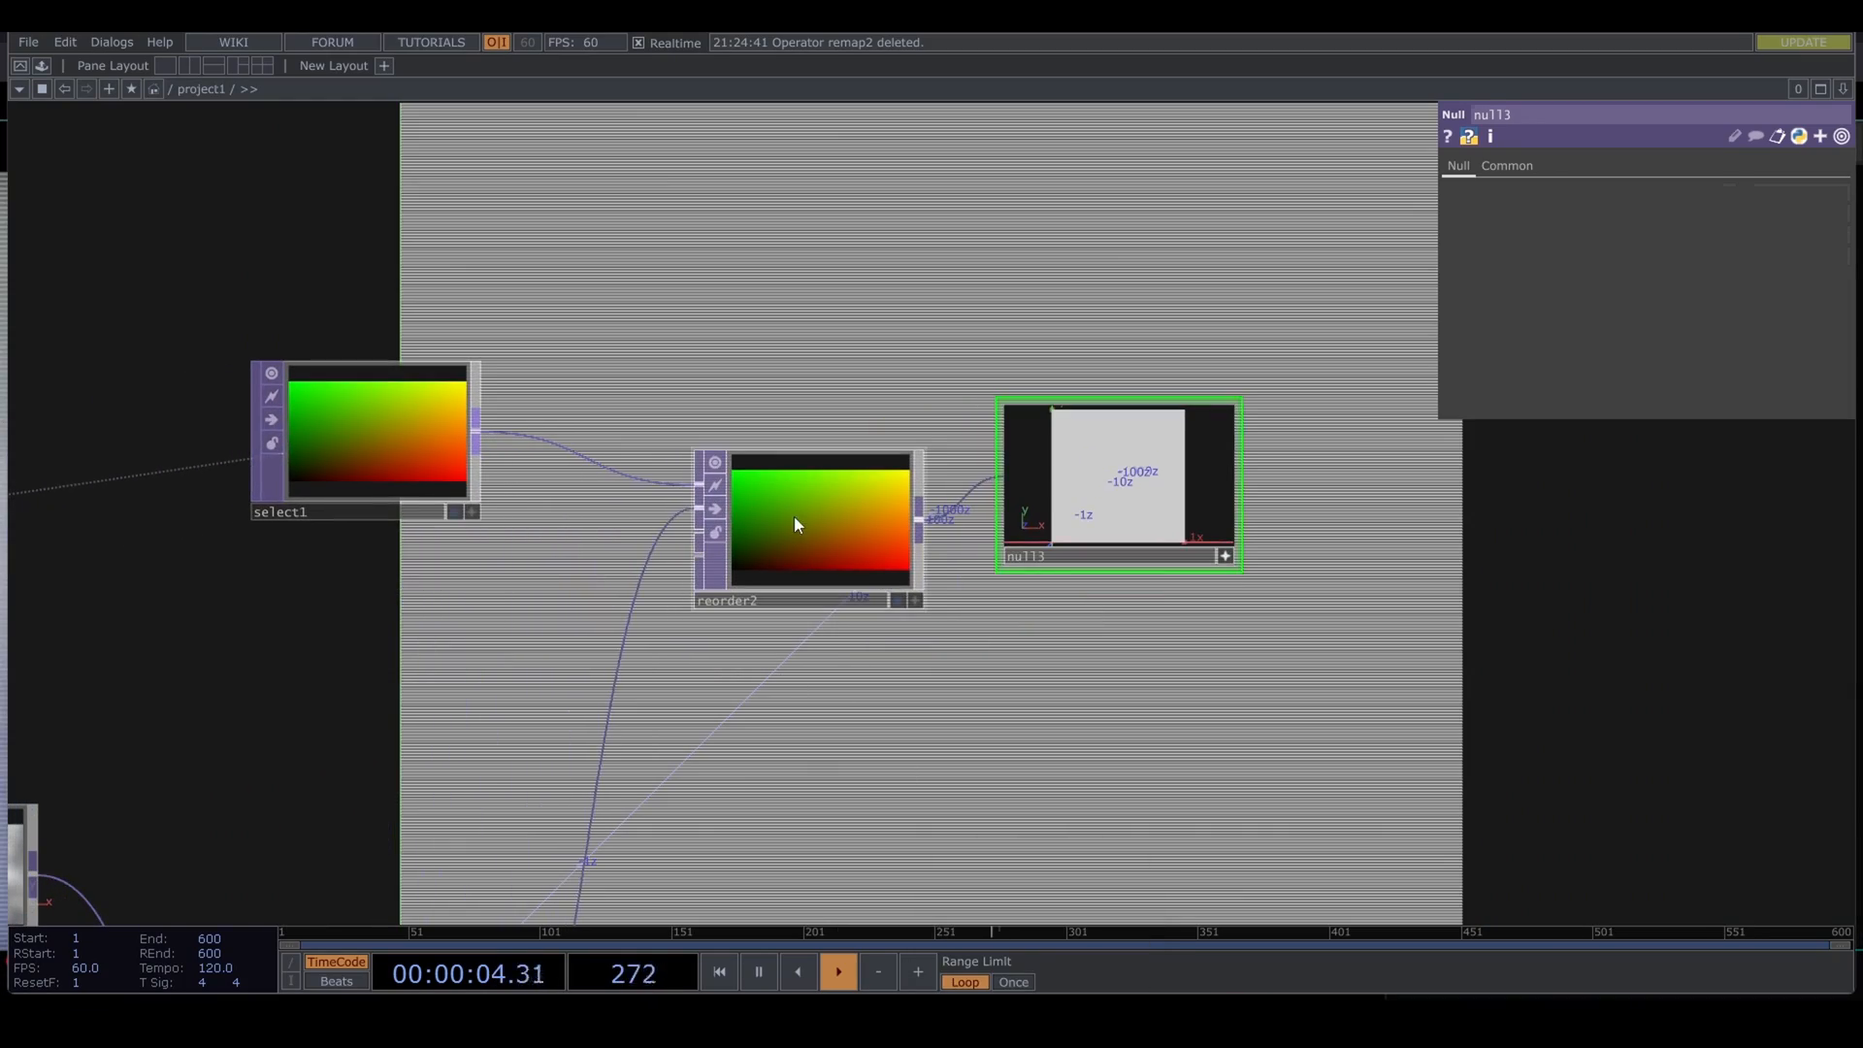
Step: Set reorder2's Output Blue source to Input 2 and tilt the null3 point view into an angled relief
click(1714, 237)
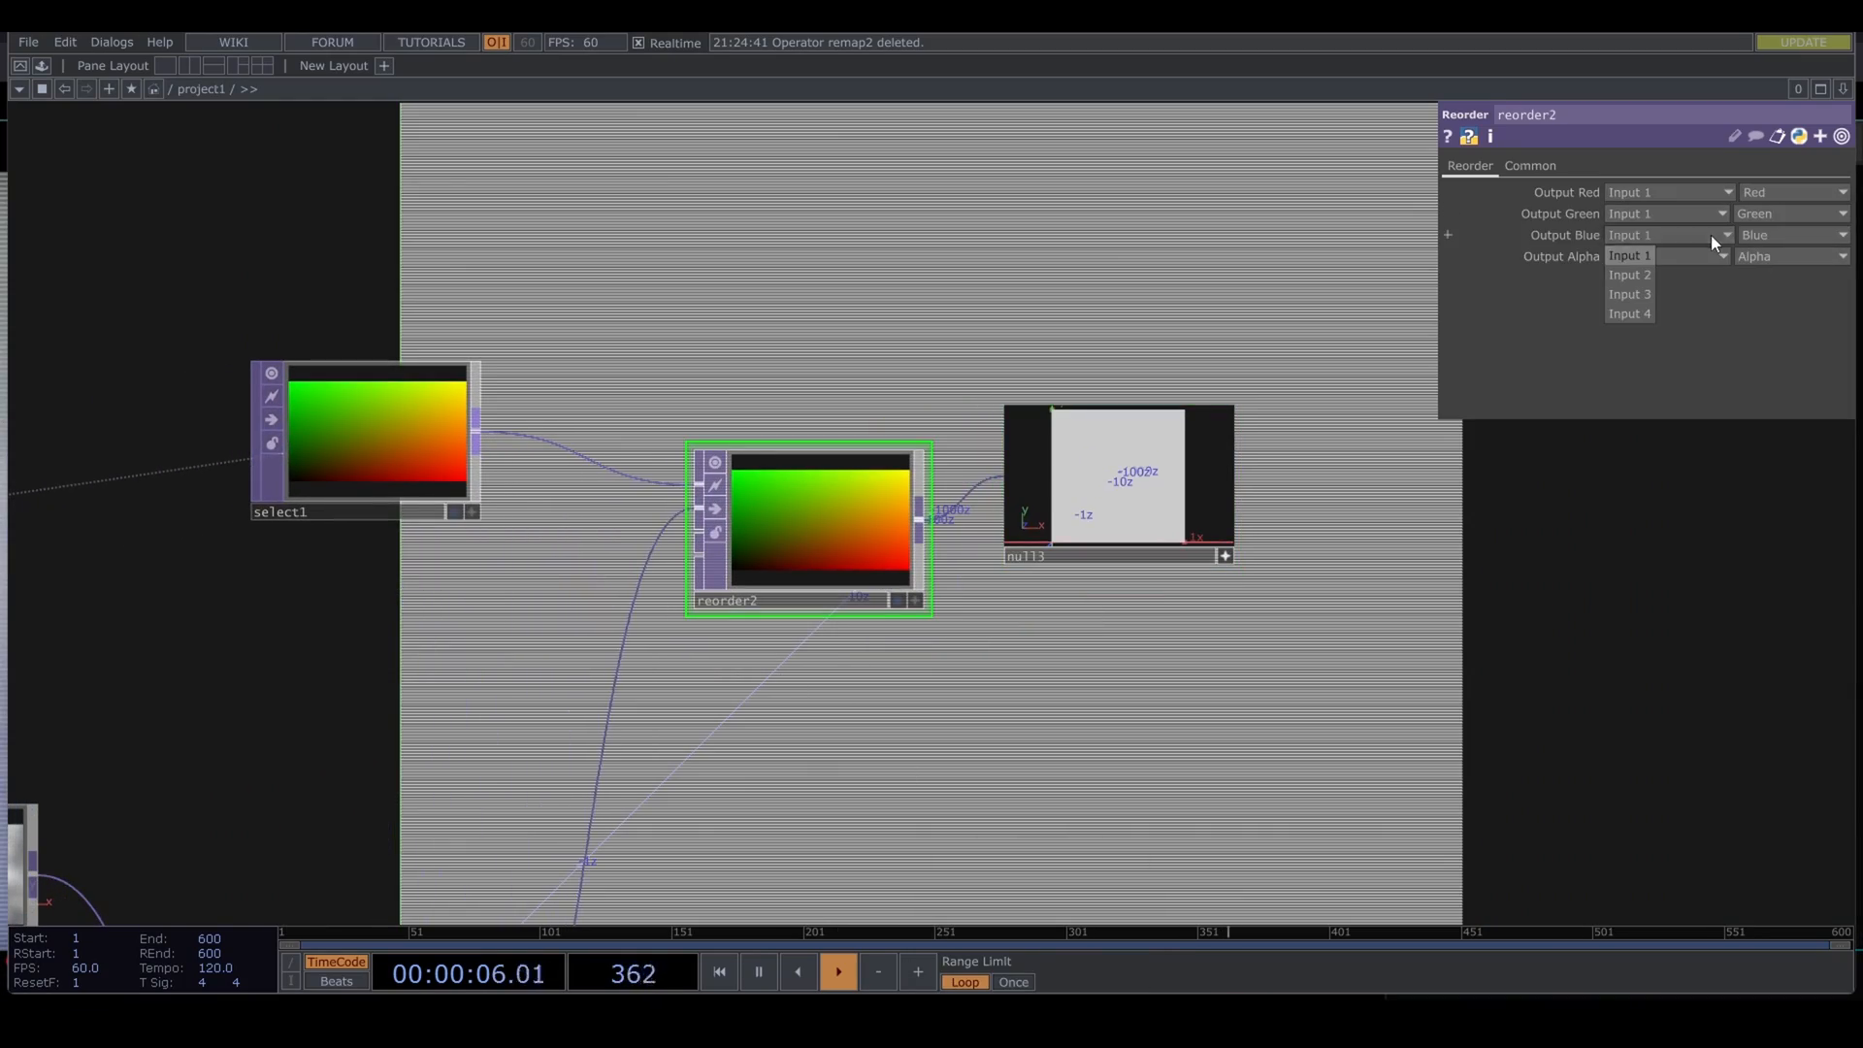
click(1640, 275)
scroll(1312, 522, up, 3)
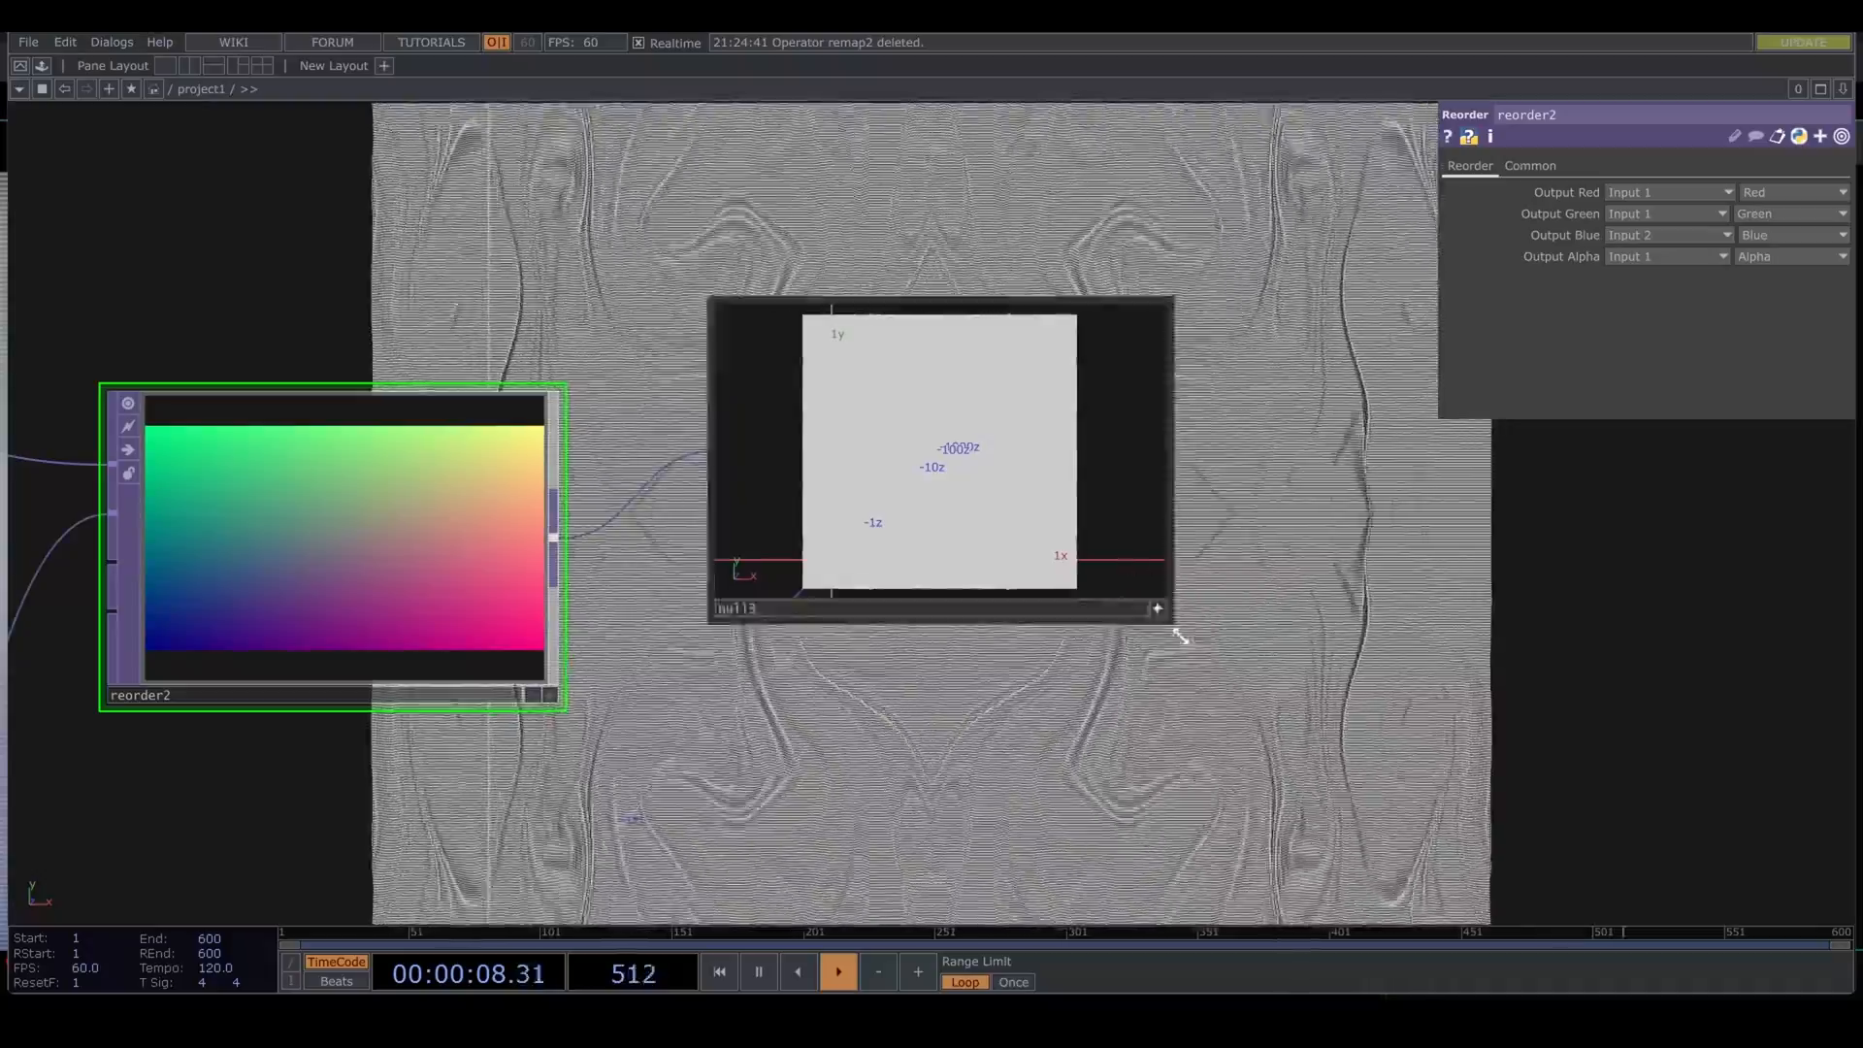
drag(957, 514, 957, 460)
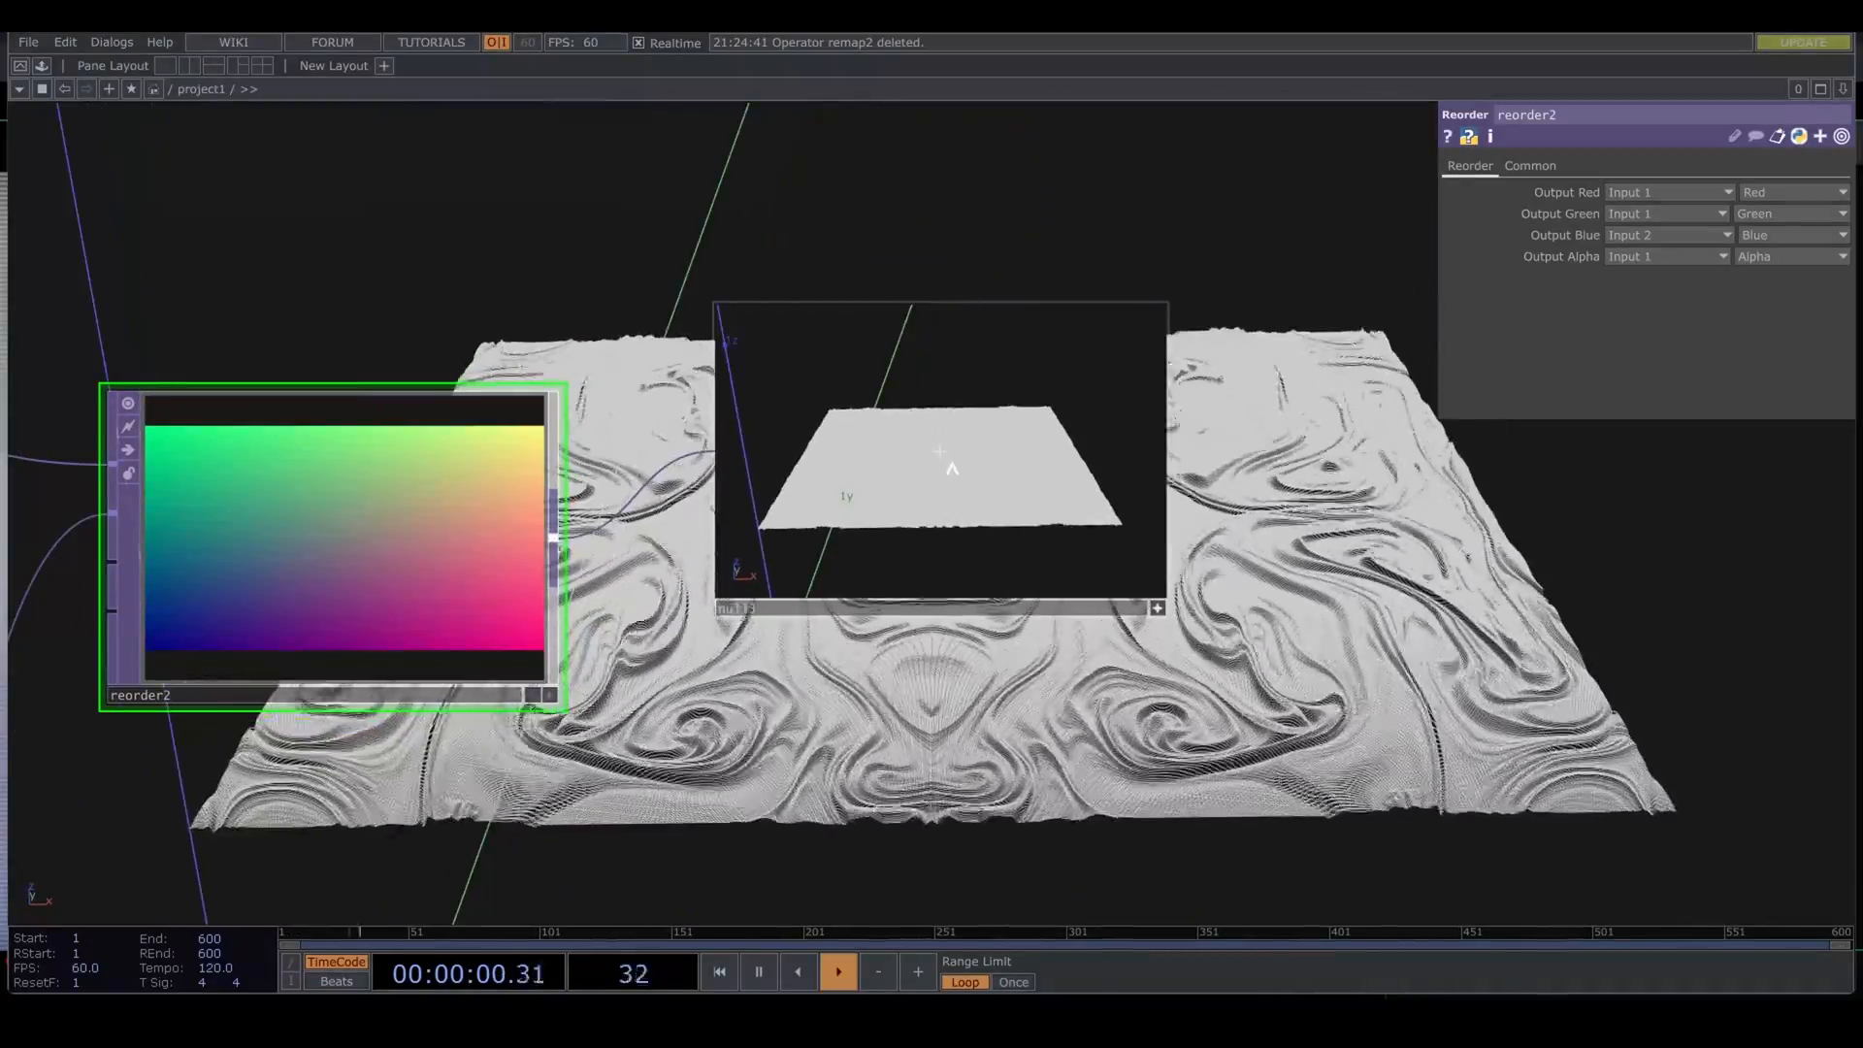
scroll(952, 470, up, 2)
drag(951, 470, 953, 463)
scroll(1274, 532, down, 6)
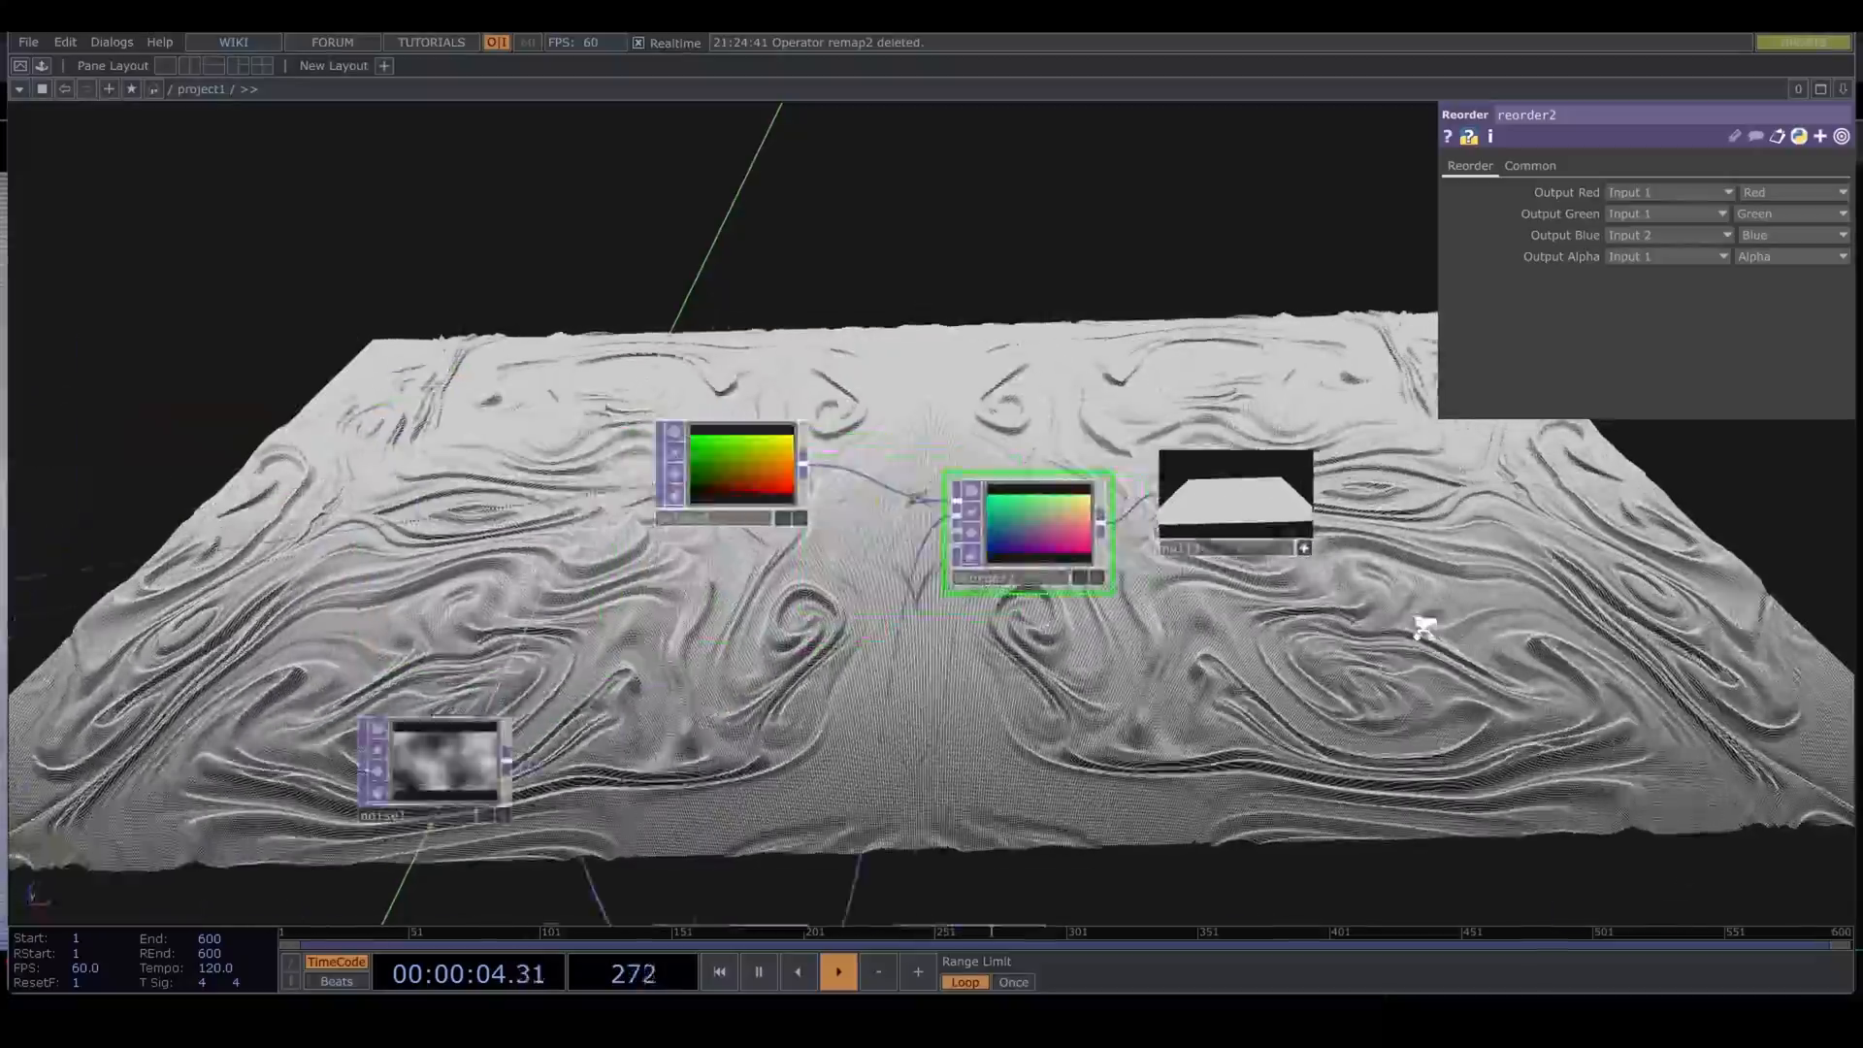
Step: Examine the background point relief across the network, from remap1 back to the feedback loop and the math1 multiply settings
scroll(889, 579, up, 6)
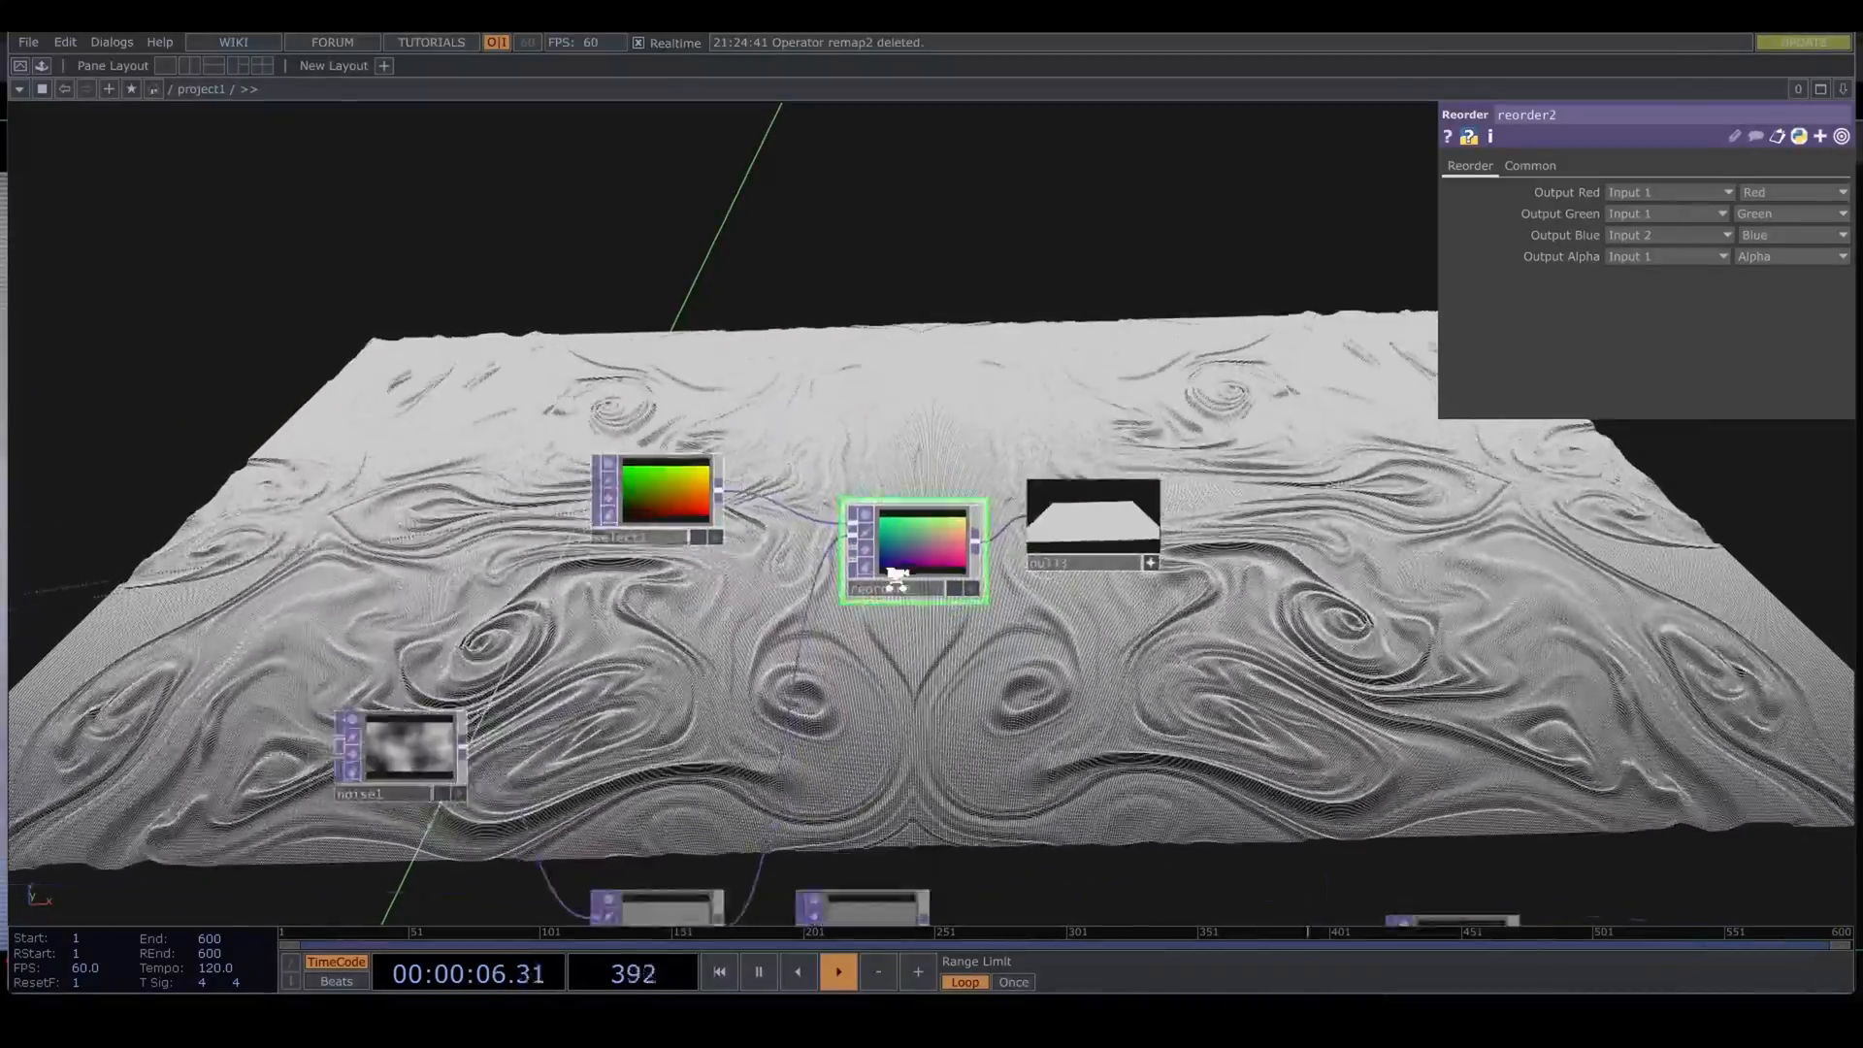
scroll(892, 578, down, 9)
drag(894, 699, 881, 646)
scroll(794, 684, up, 5)
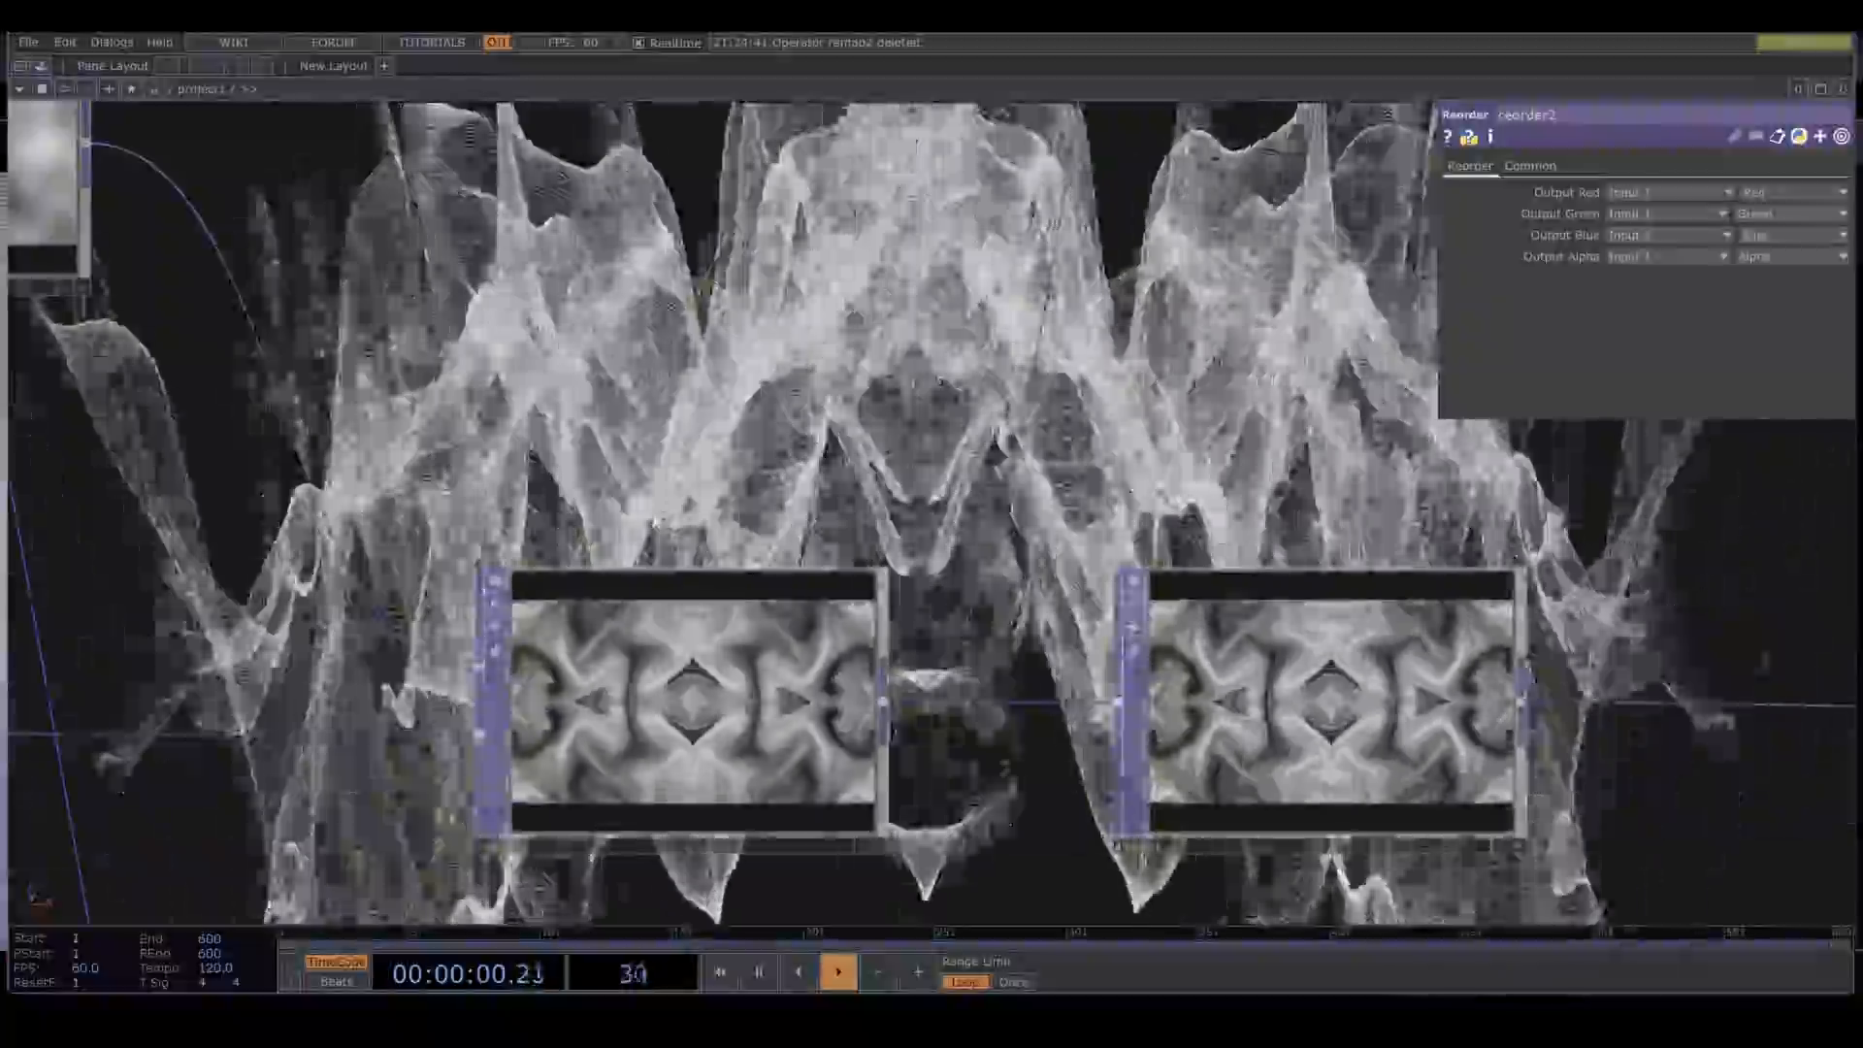
scroll(631, 500, down, 4)
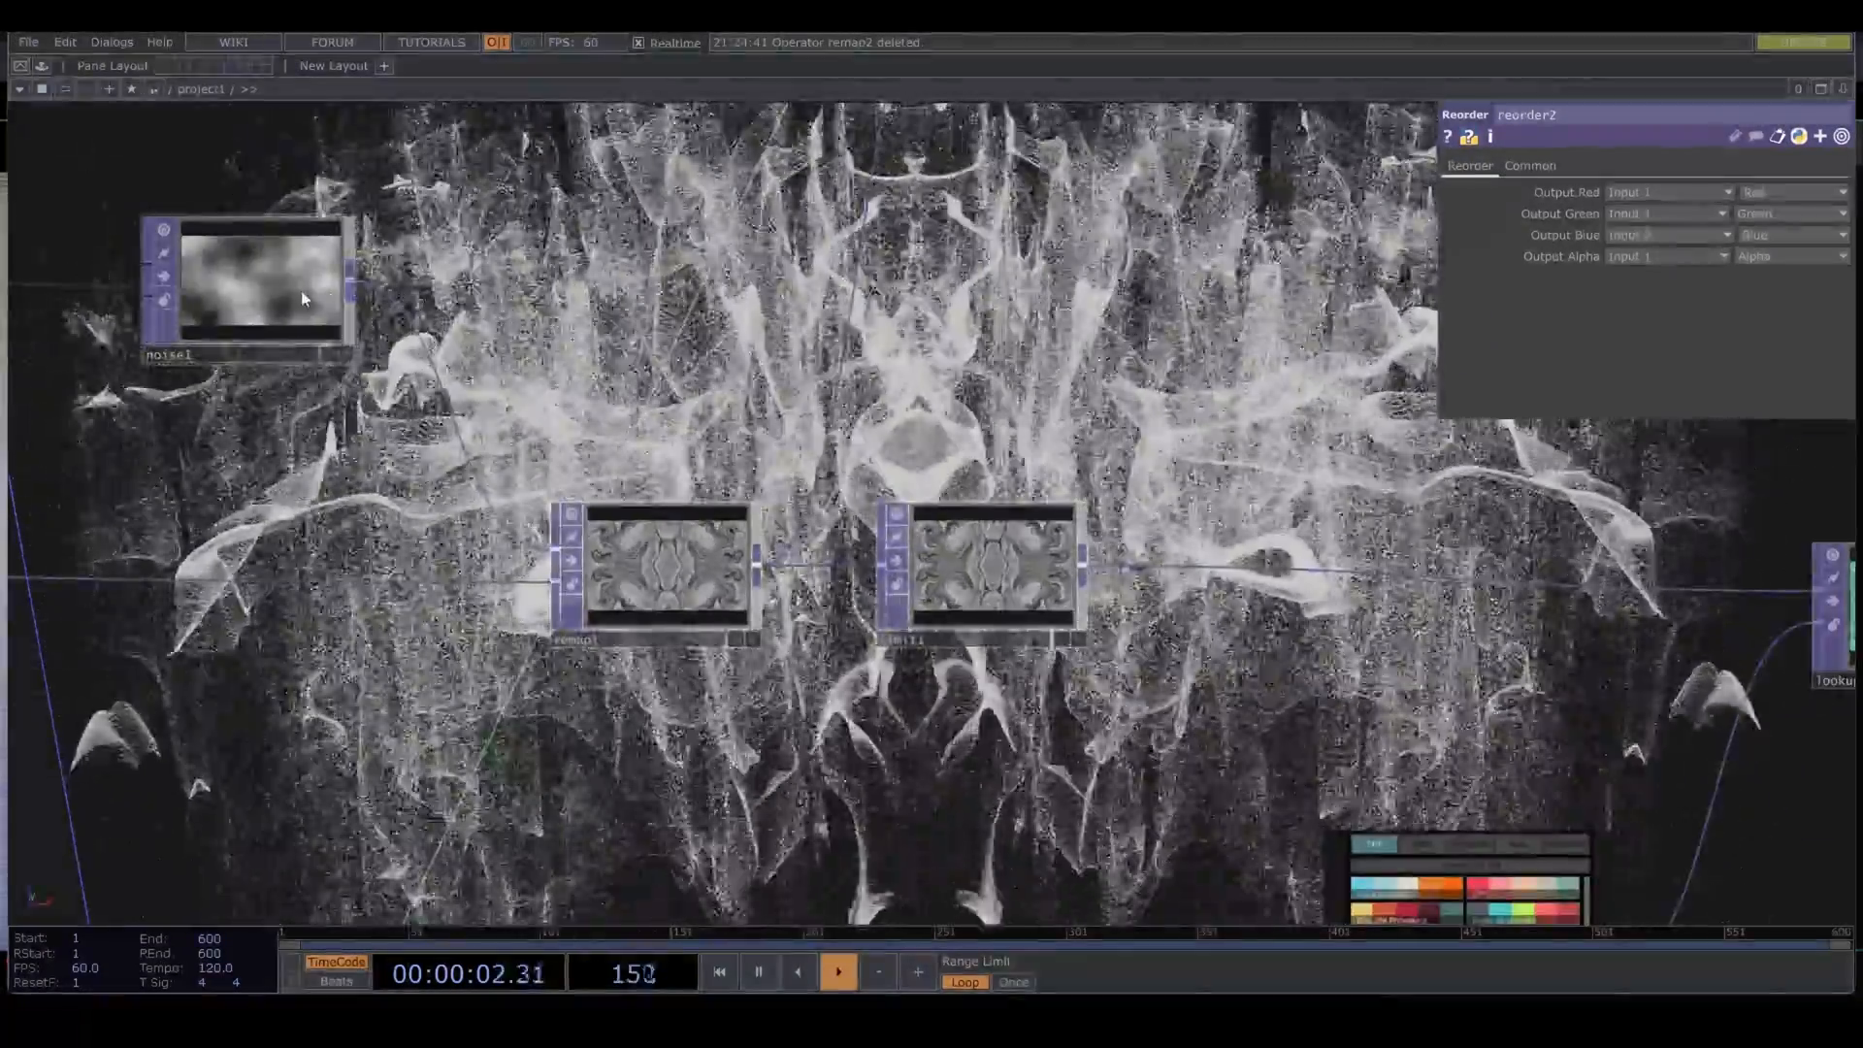
scroll(644, 583, up, 5)
scroll(645, 582, down, 8)
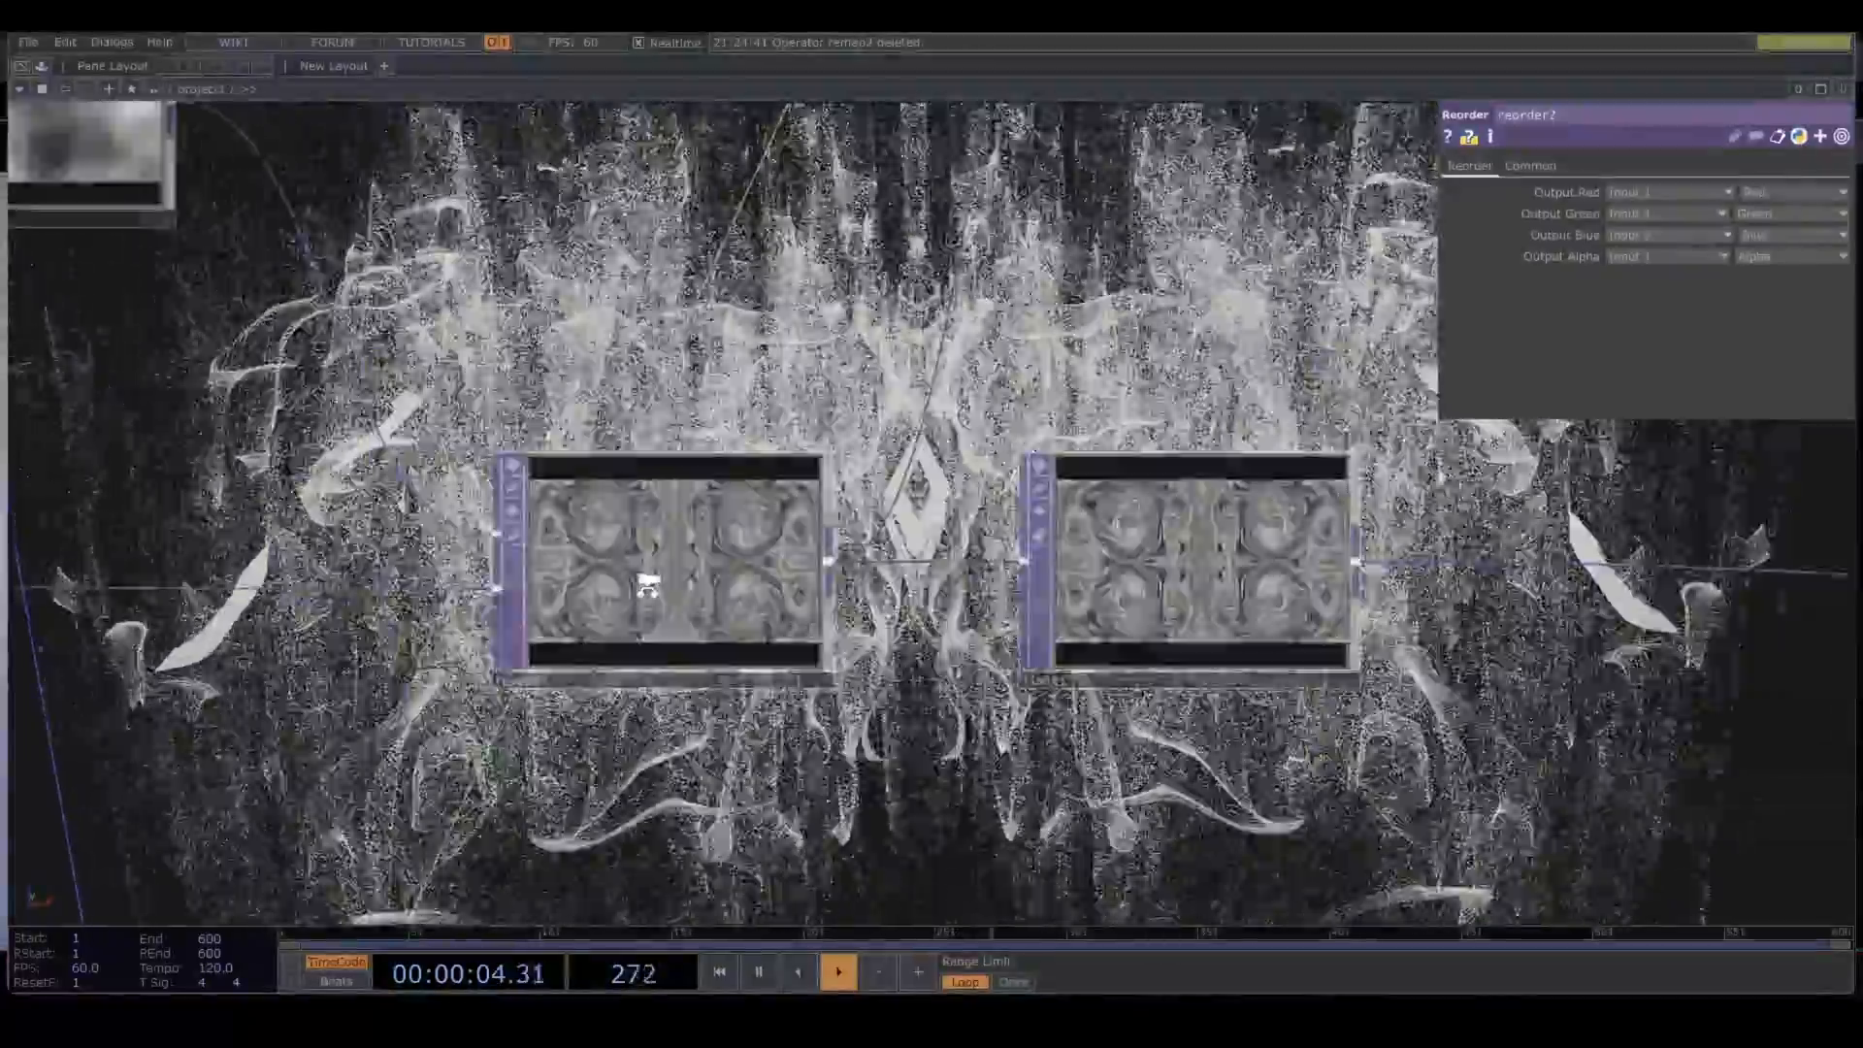
drag(420, 664, 1366, 659)
scroll(701, 641, up, 4)
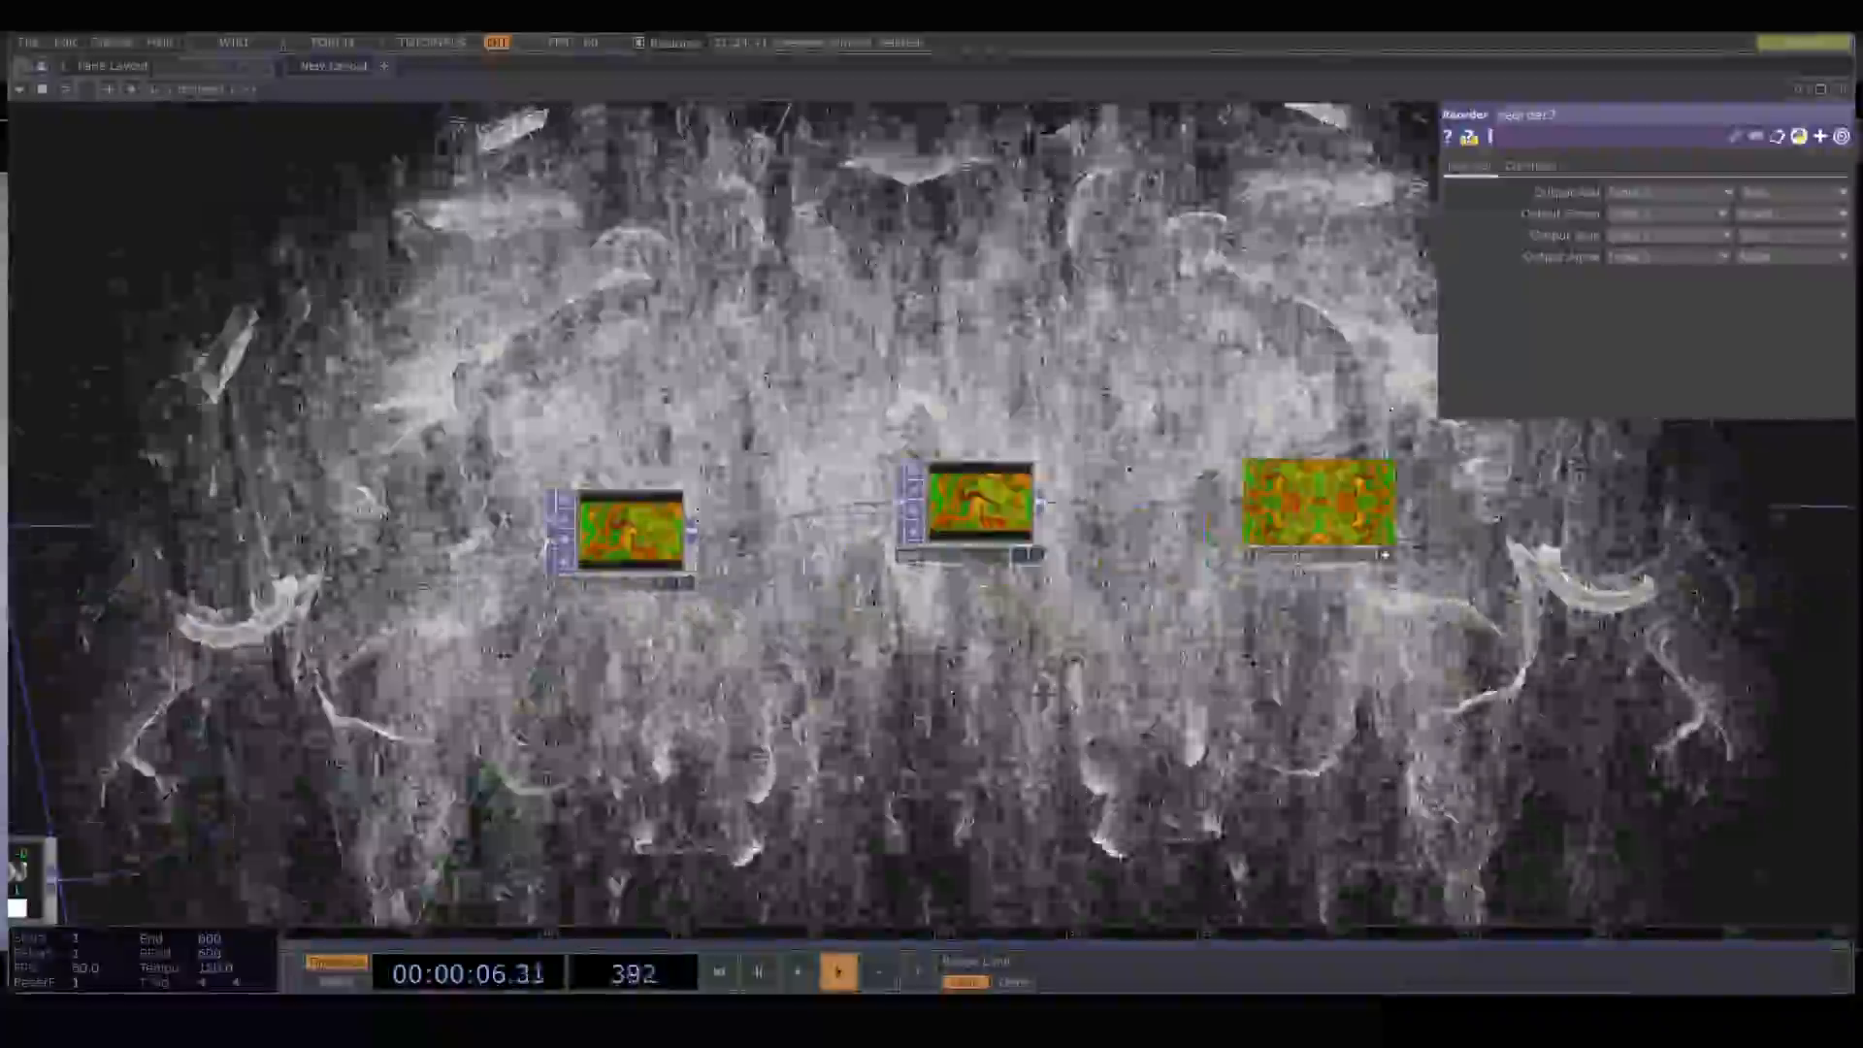
scroll(907, 626, up, 5)
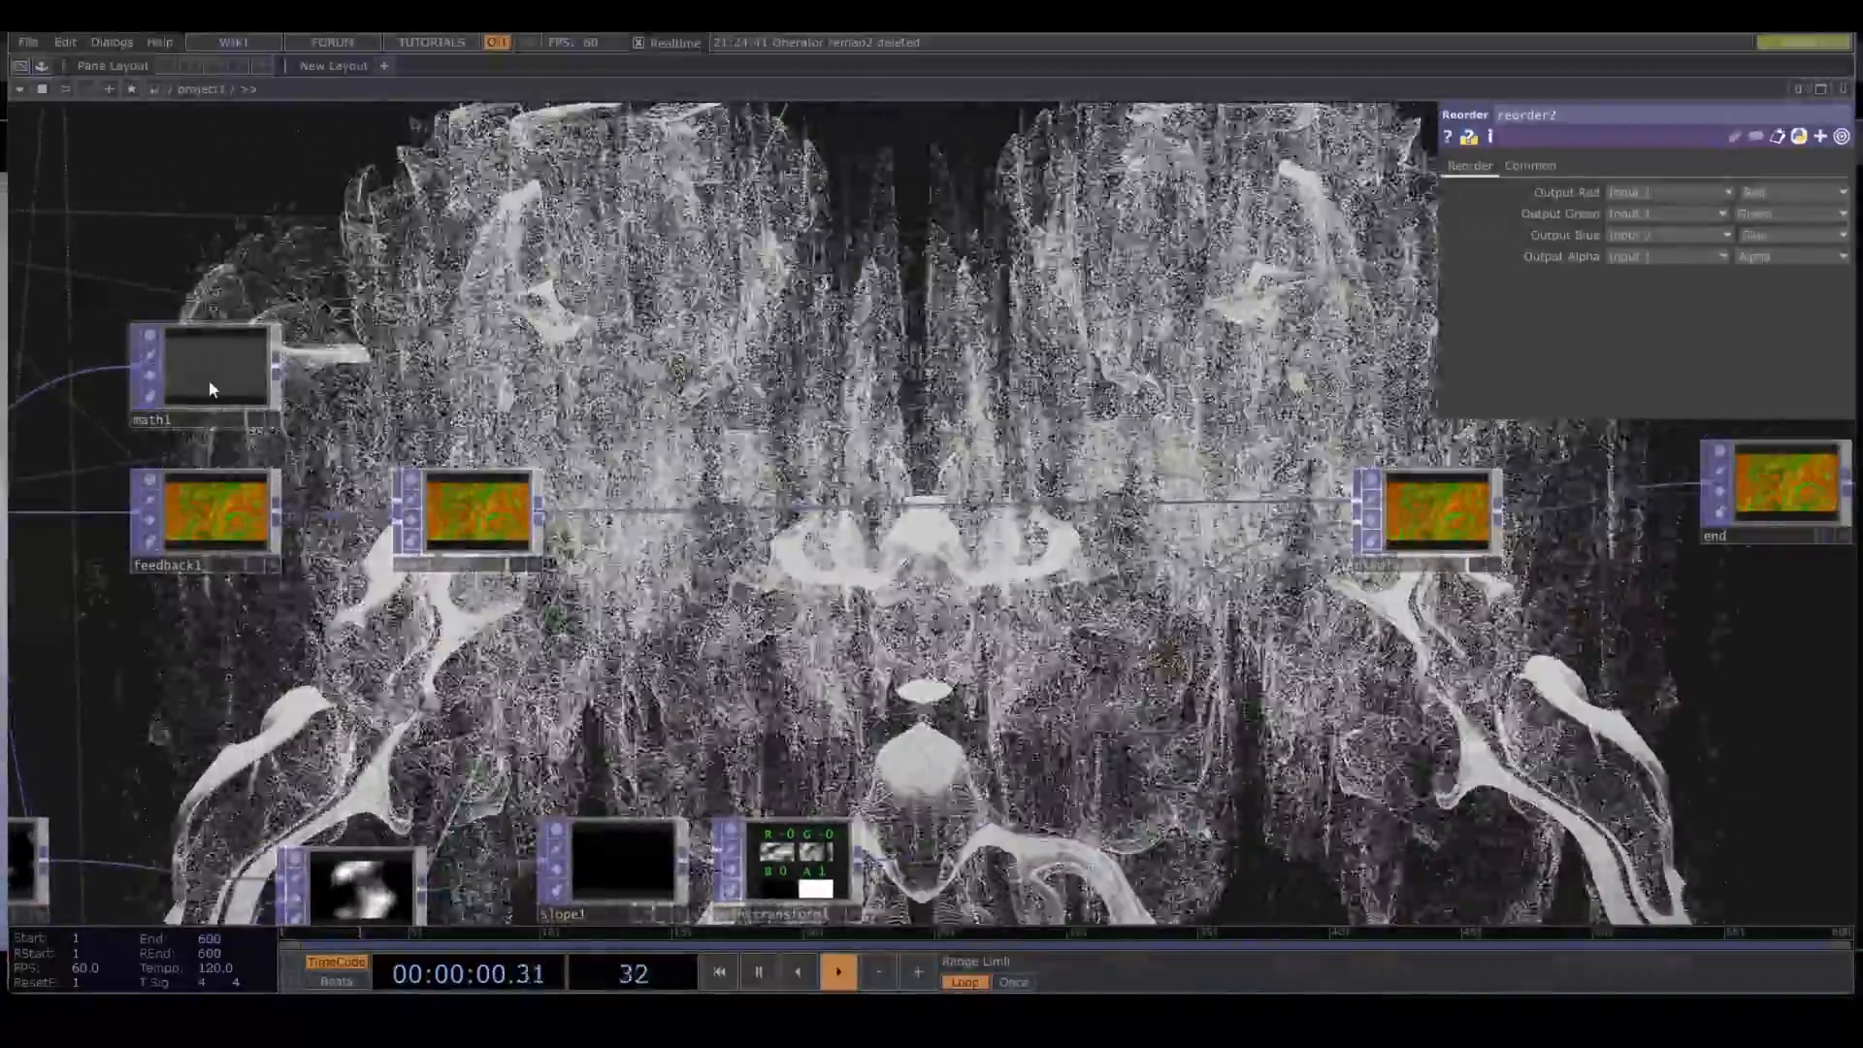
click(211, 388)
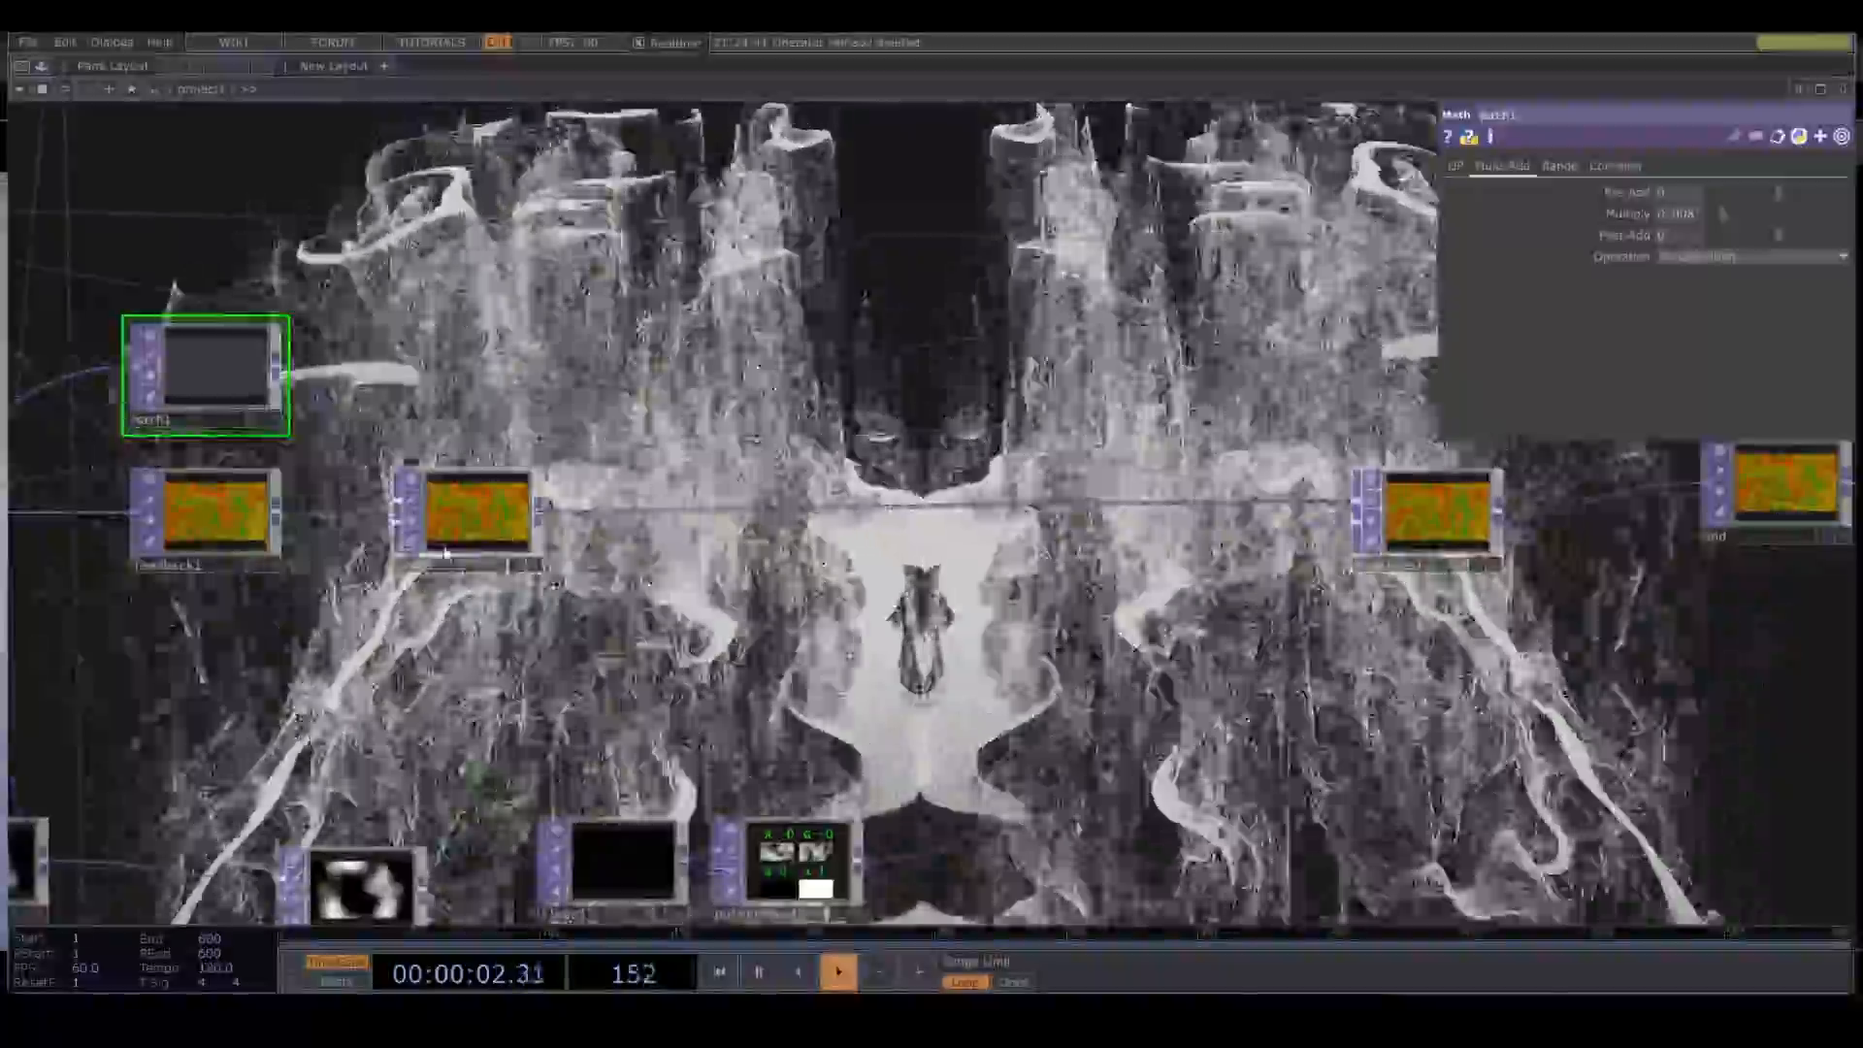
scroll(444, 553, up, 3)
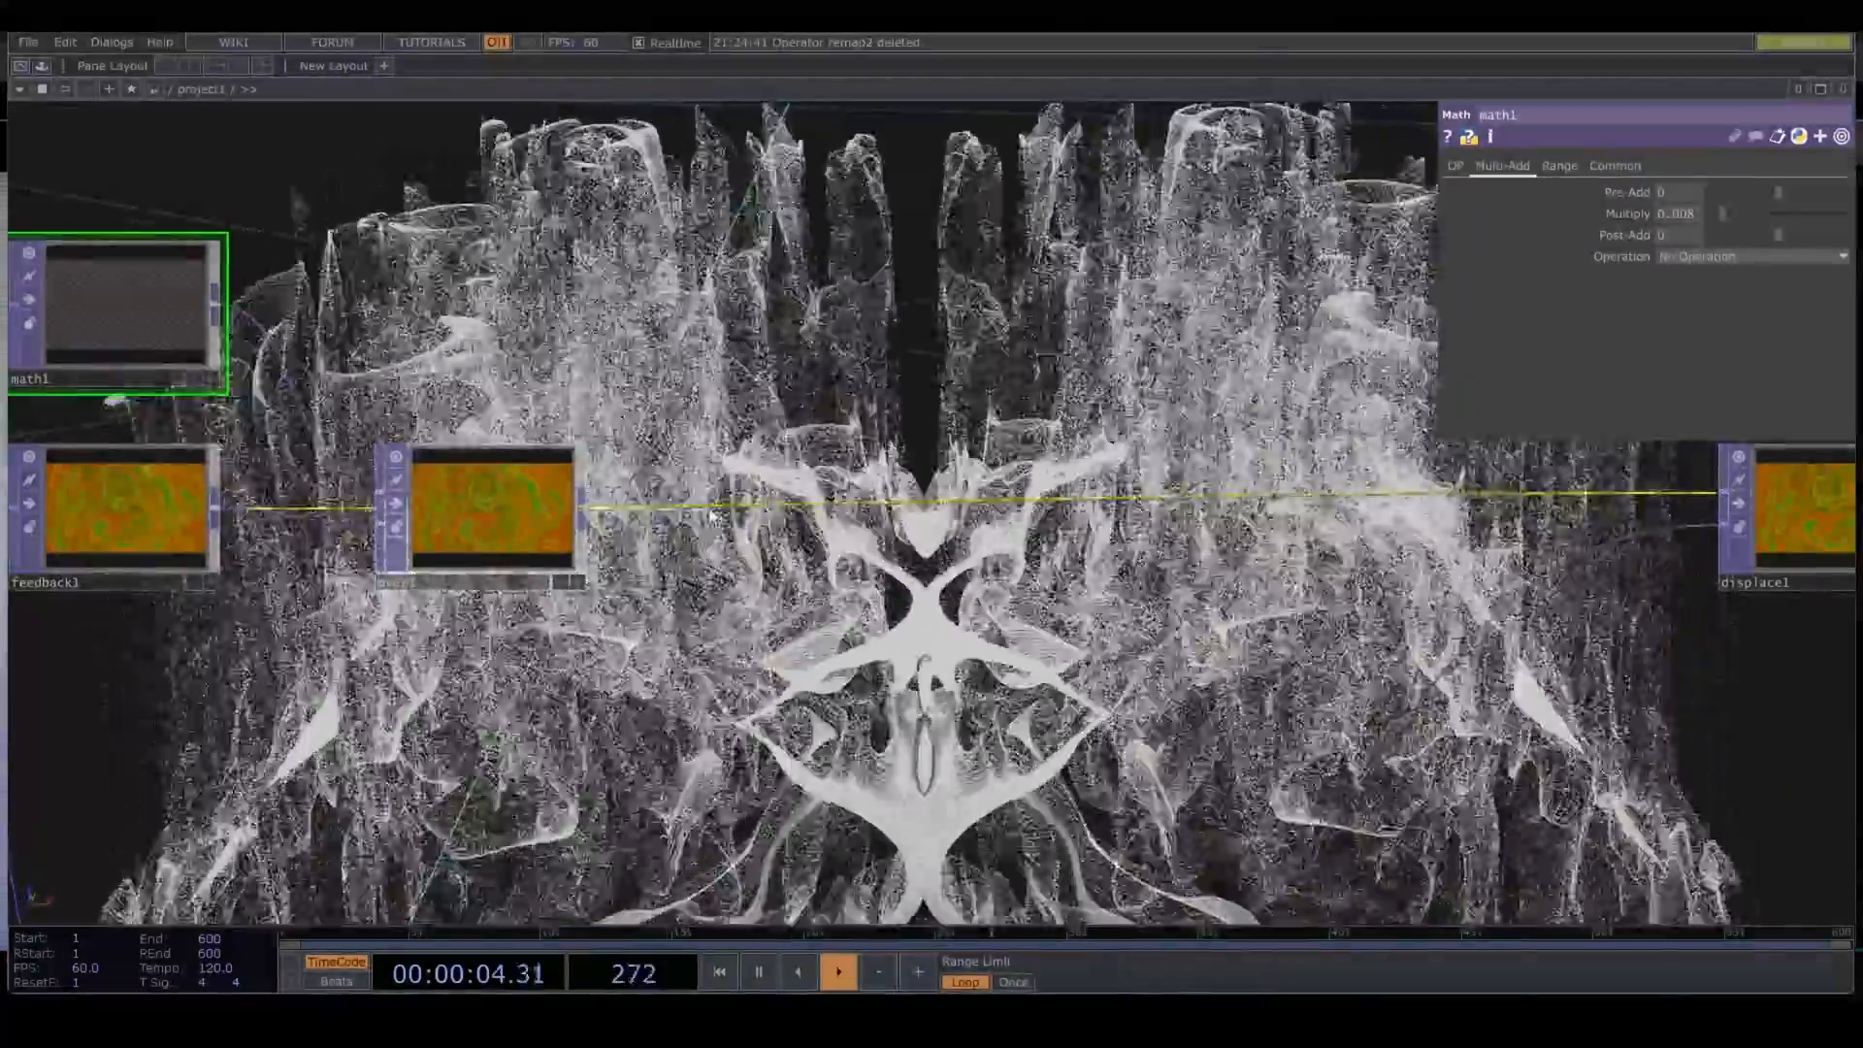
scroll(289, 679, down, 2)
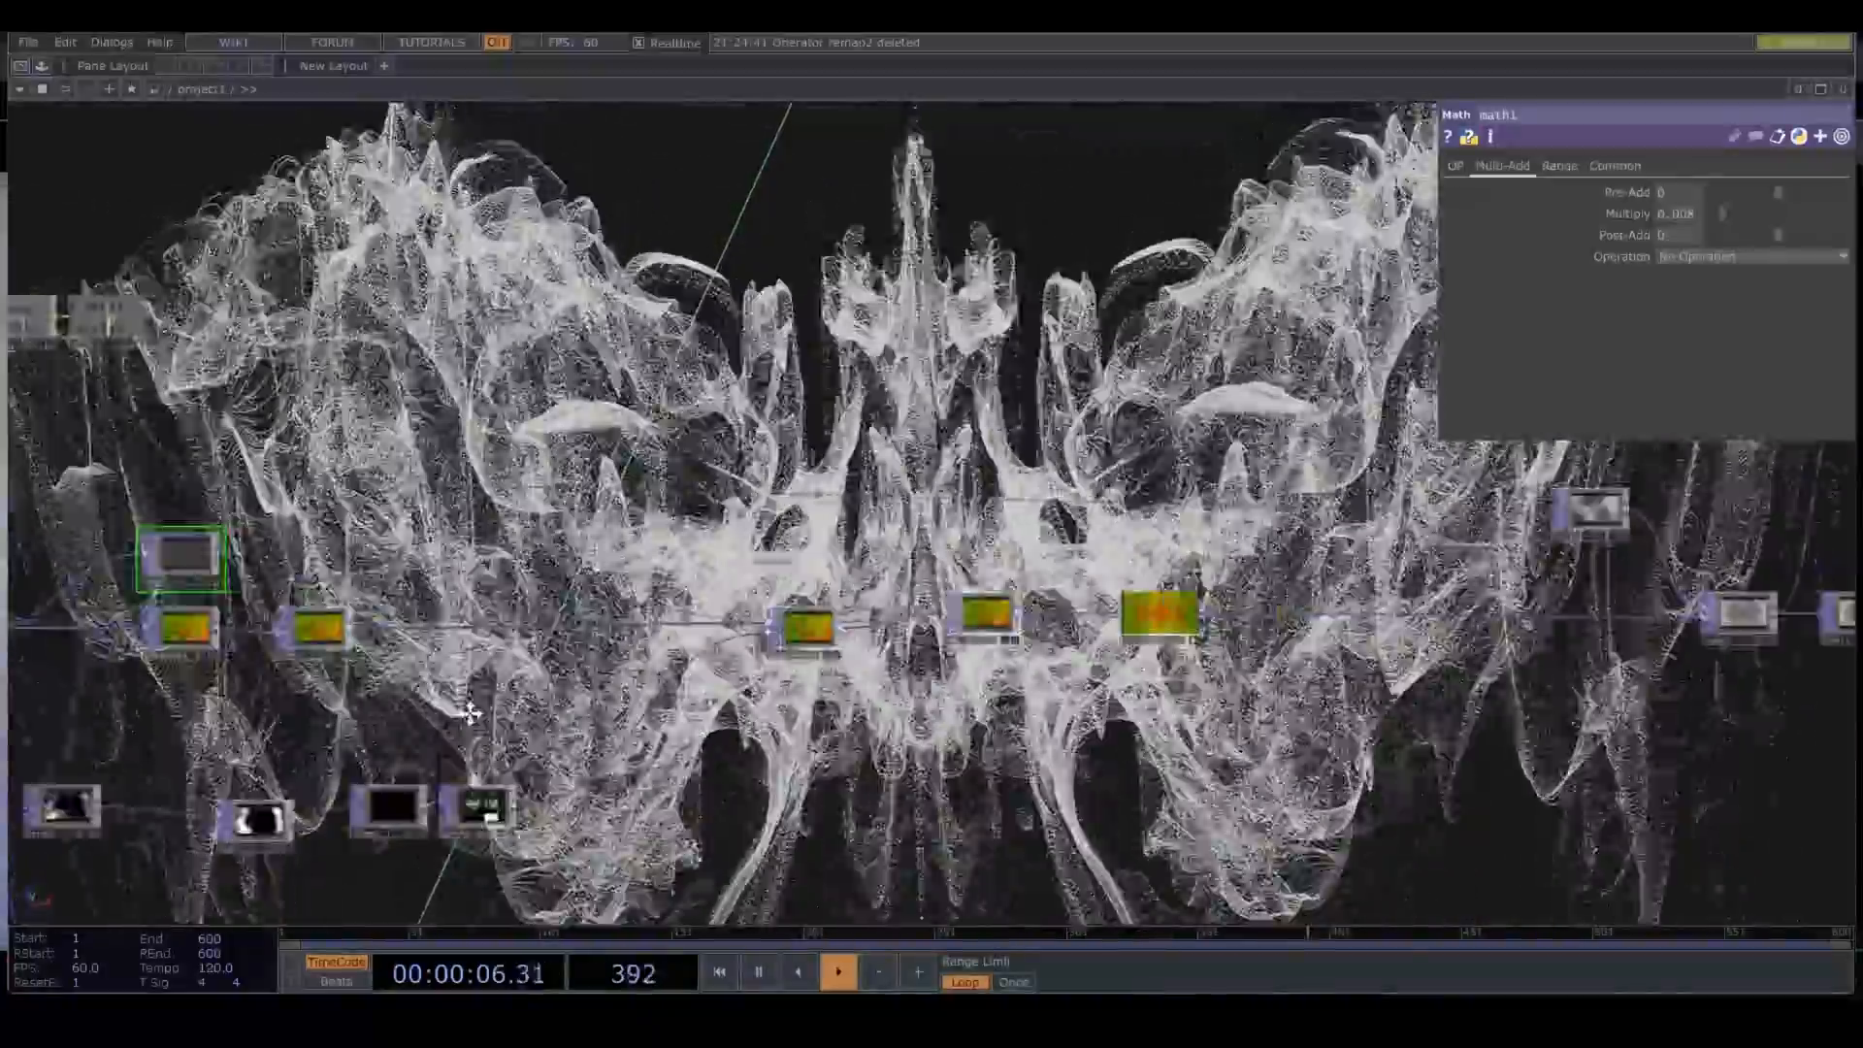
drag(470, 714, 10, 670)
drag(853, 478, 844, 478)
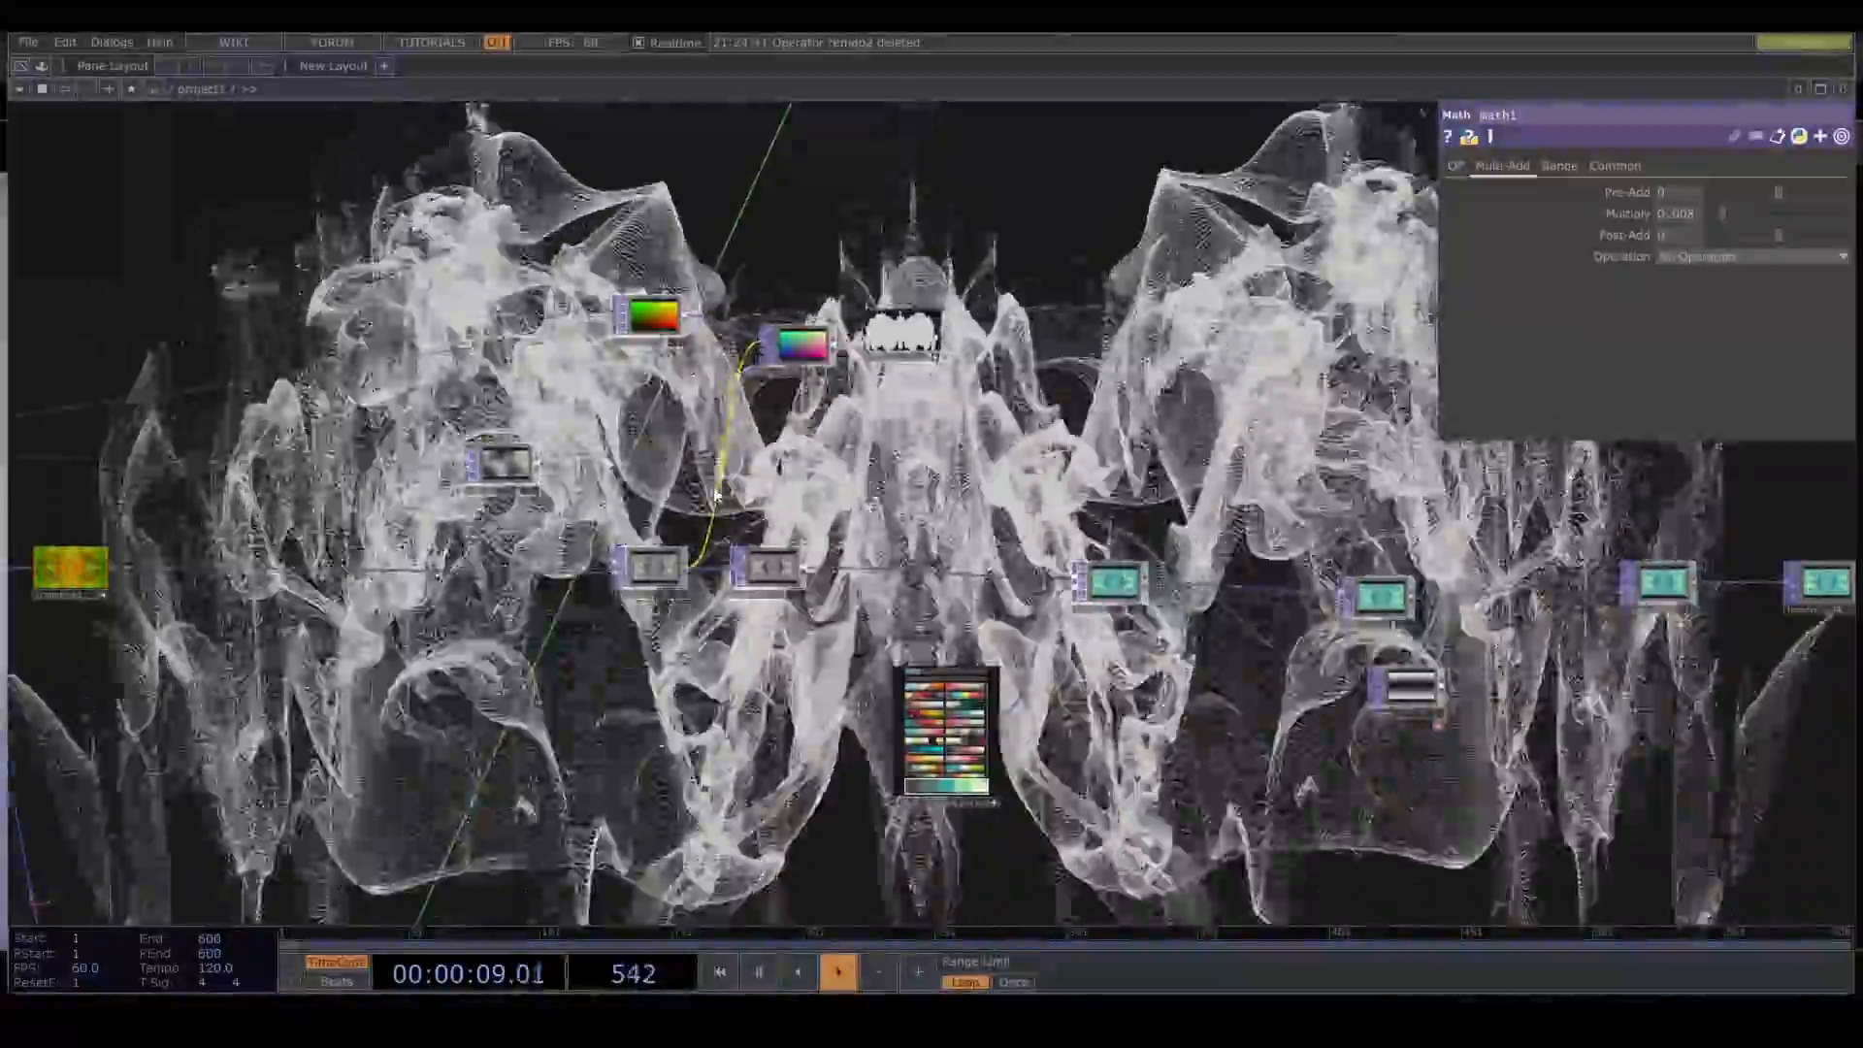
Step: Insert a Math TOP on the wire between remap1 and reorder2
right_click(717, 494)
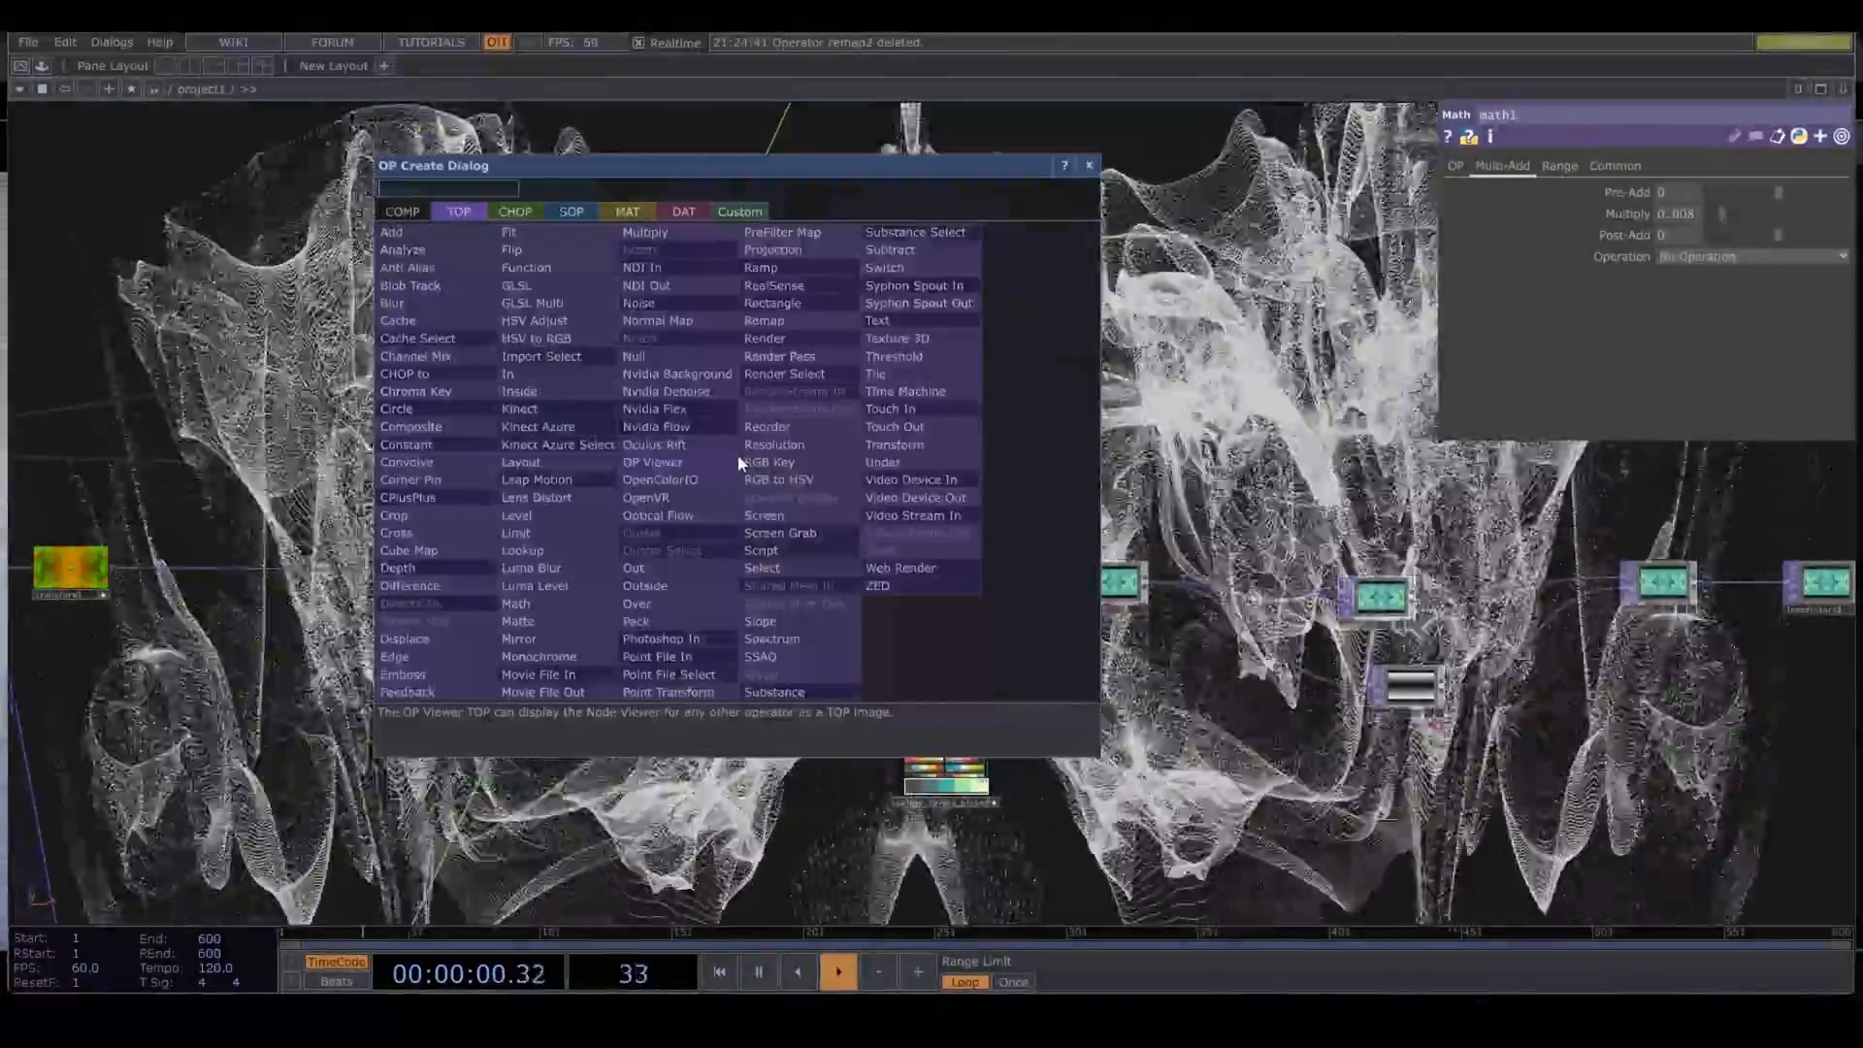
text(ma)
click(549, 604)
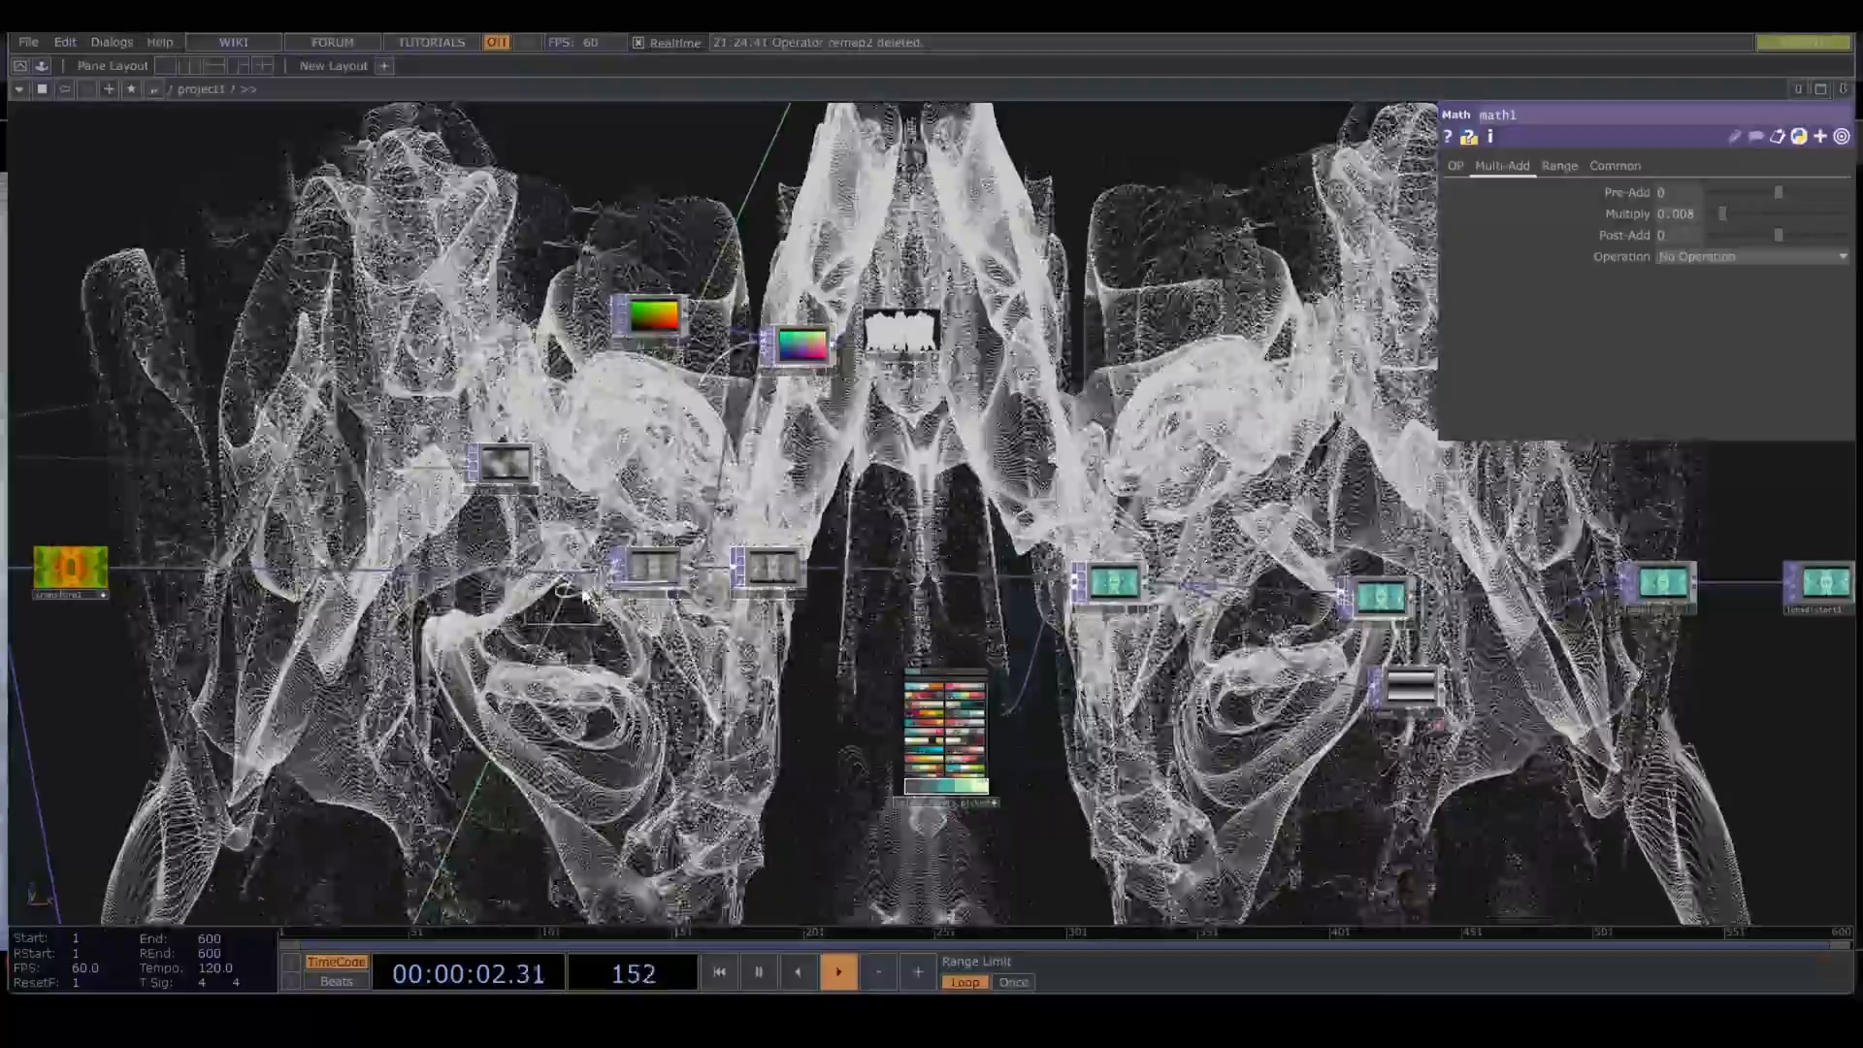
click(728, 465)
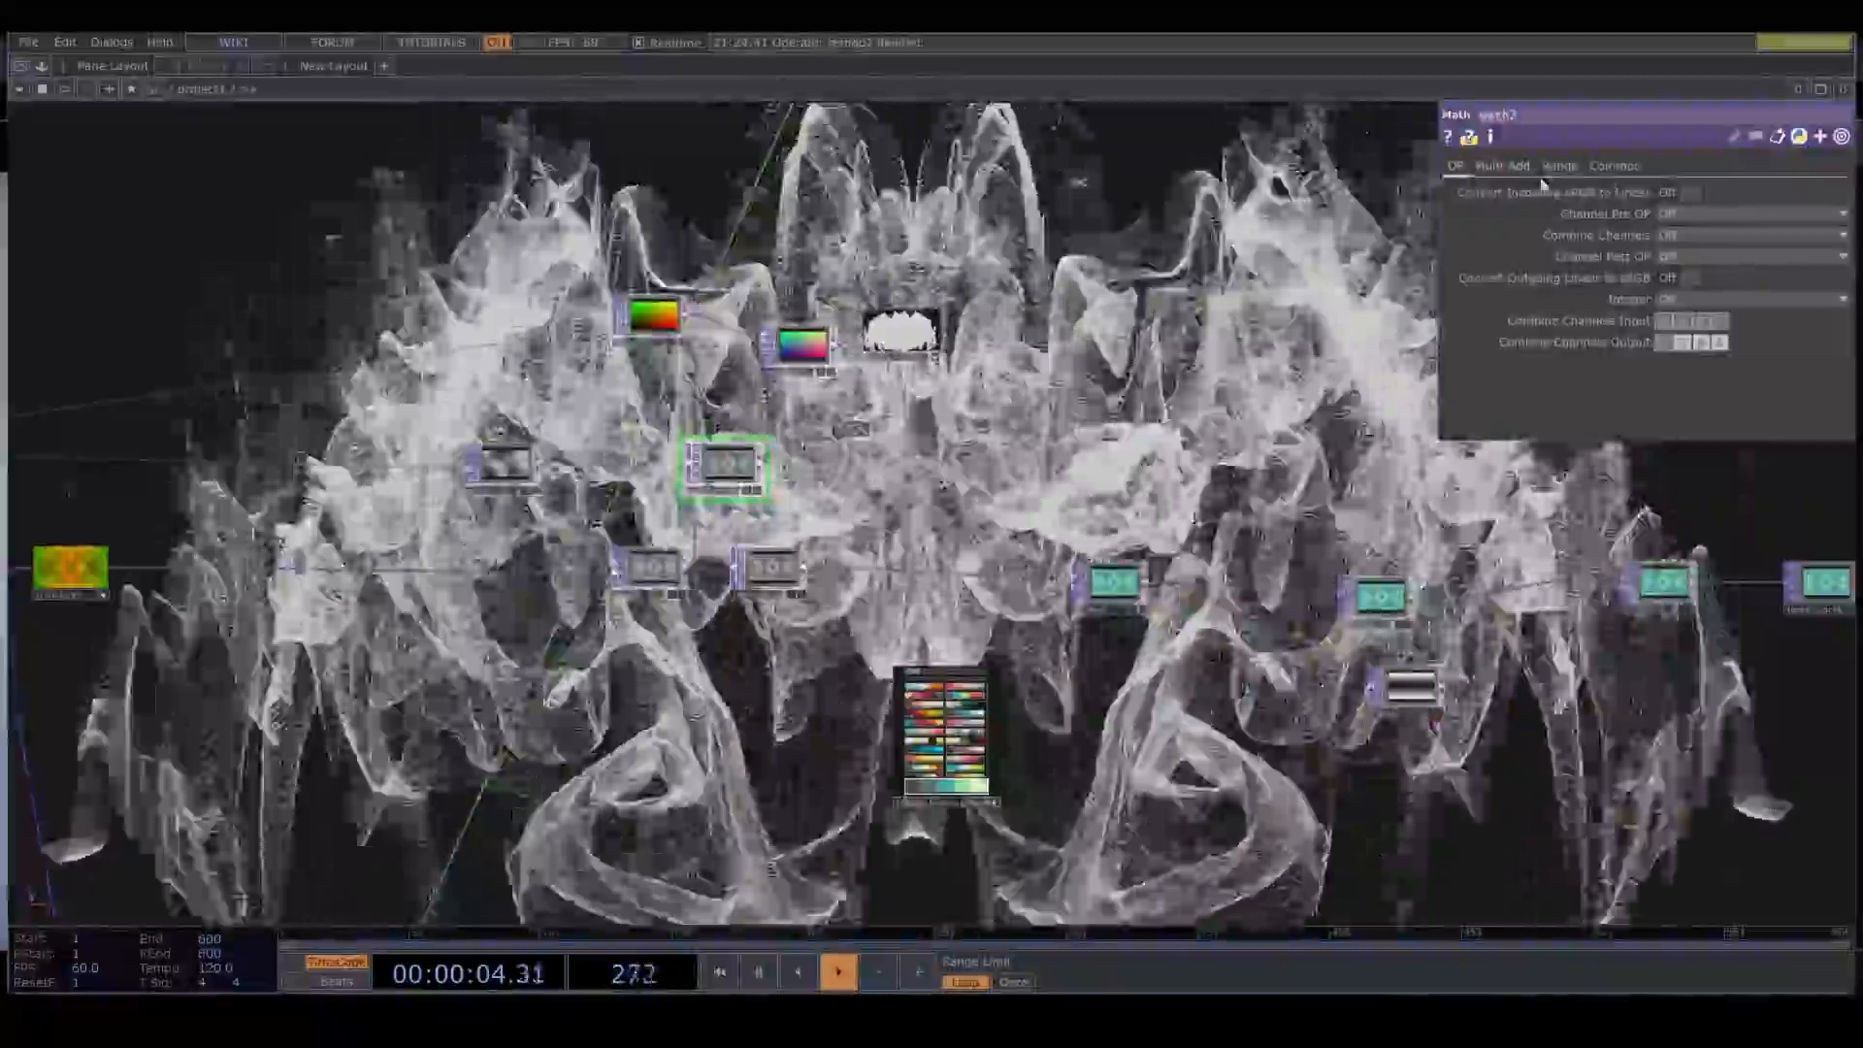
Step: Set the Multiply value of math2 to 0.3 to scale the relief's depth
click(1559, 165)
scroll(924, 400, up, 2)
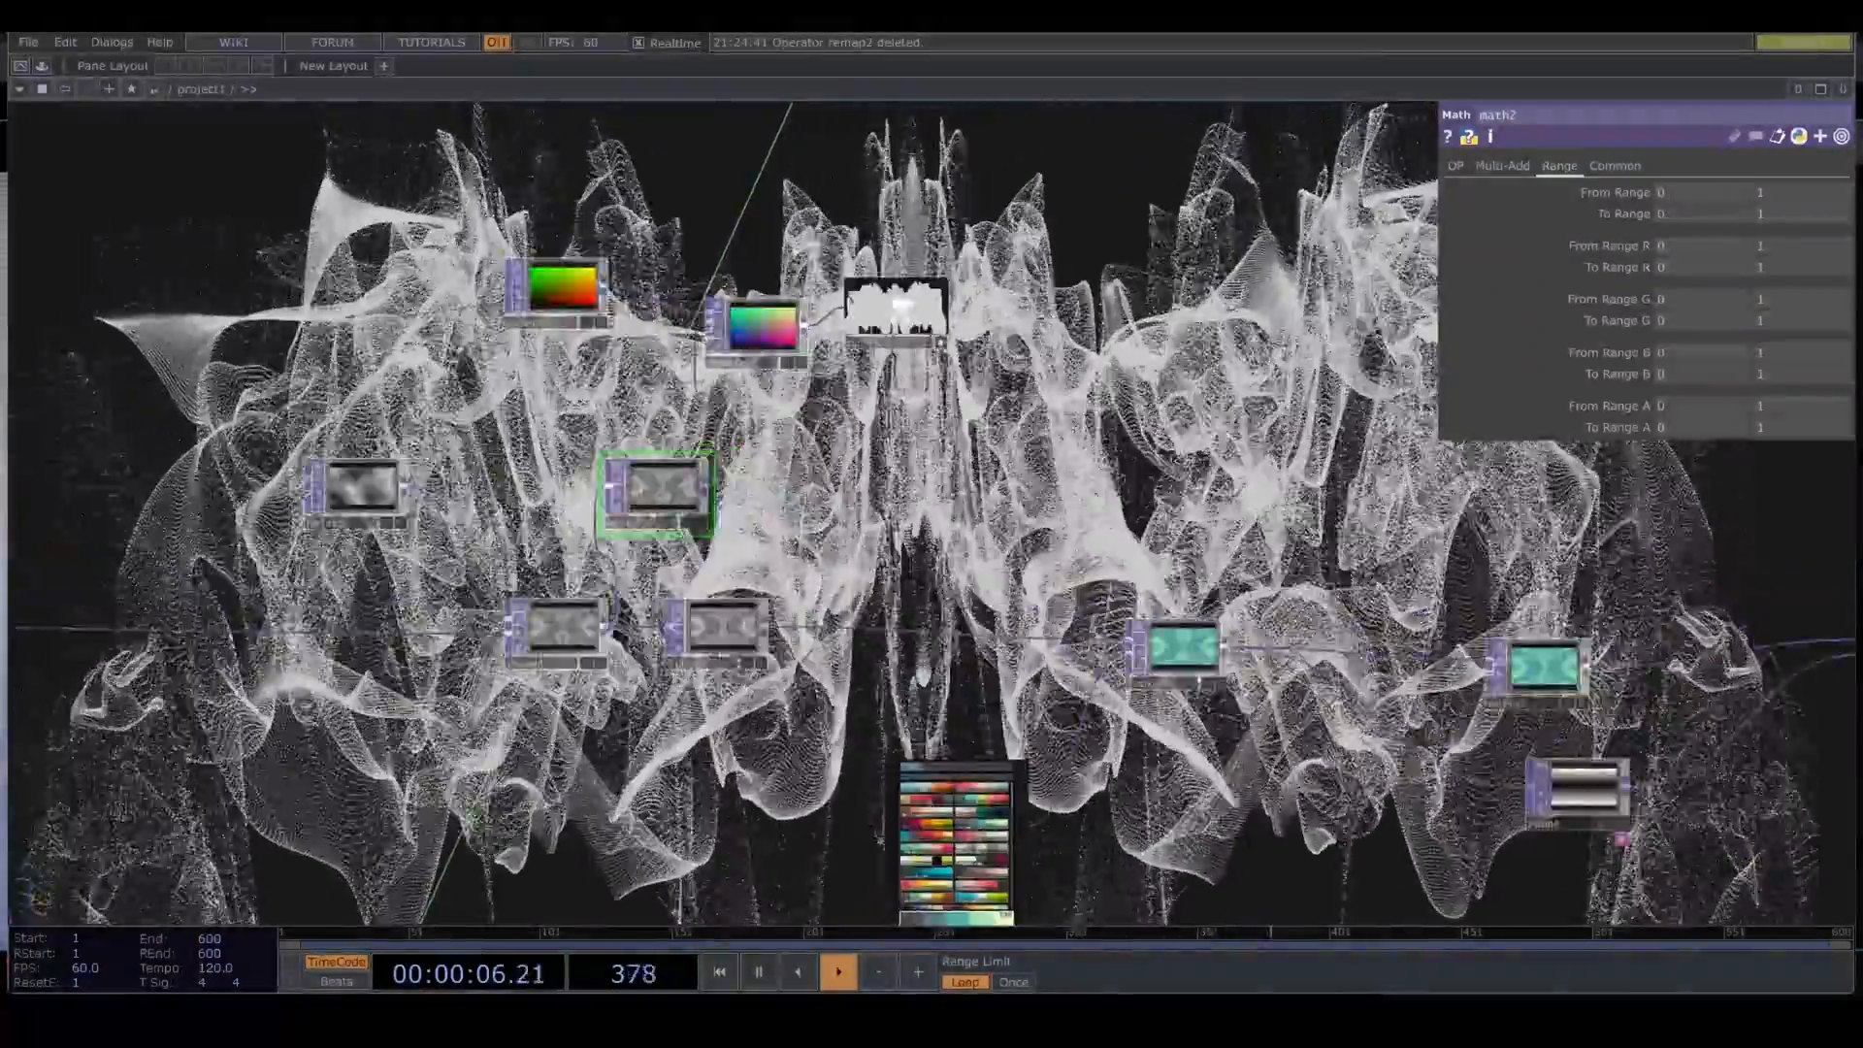
scroll(919, 399, up, 2)
right_click(905, 159)
click(955, 247)
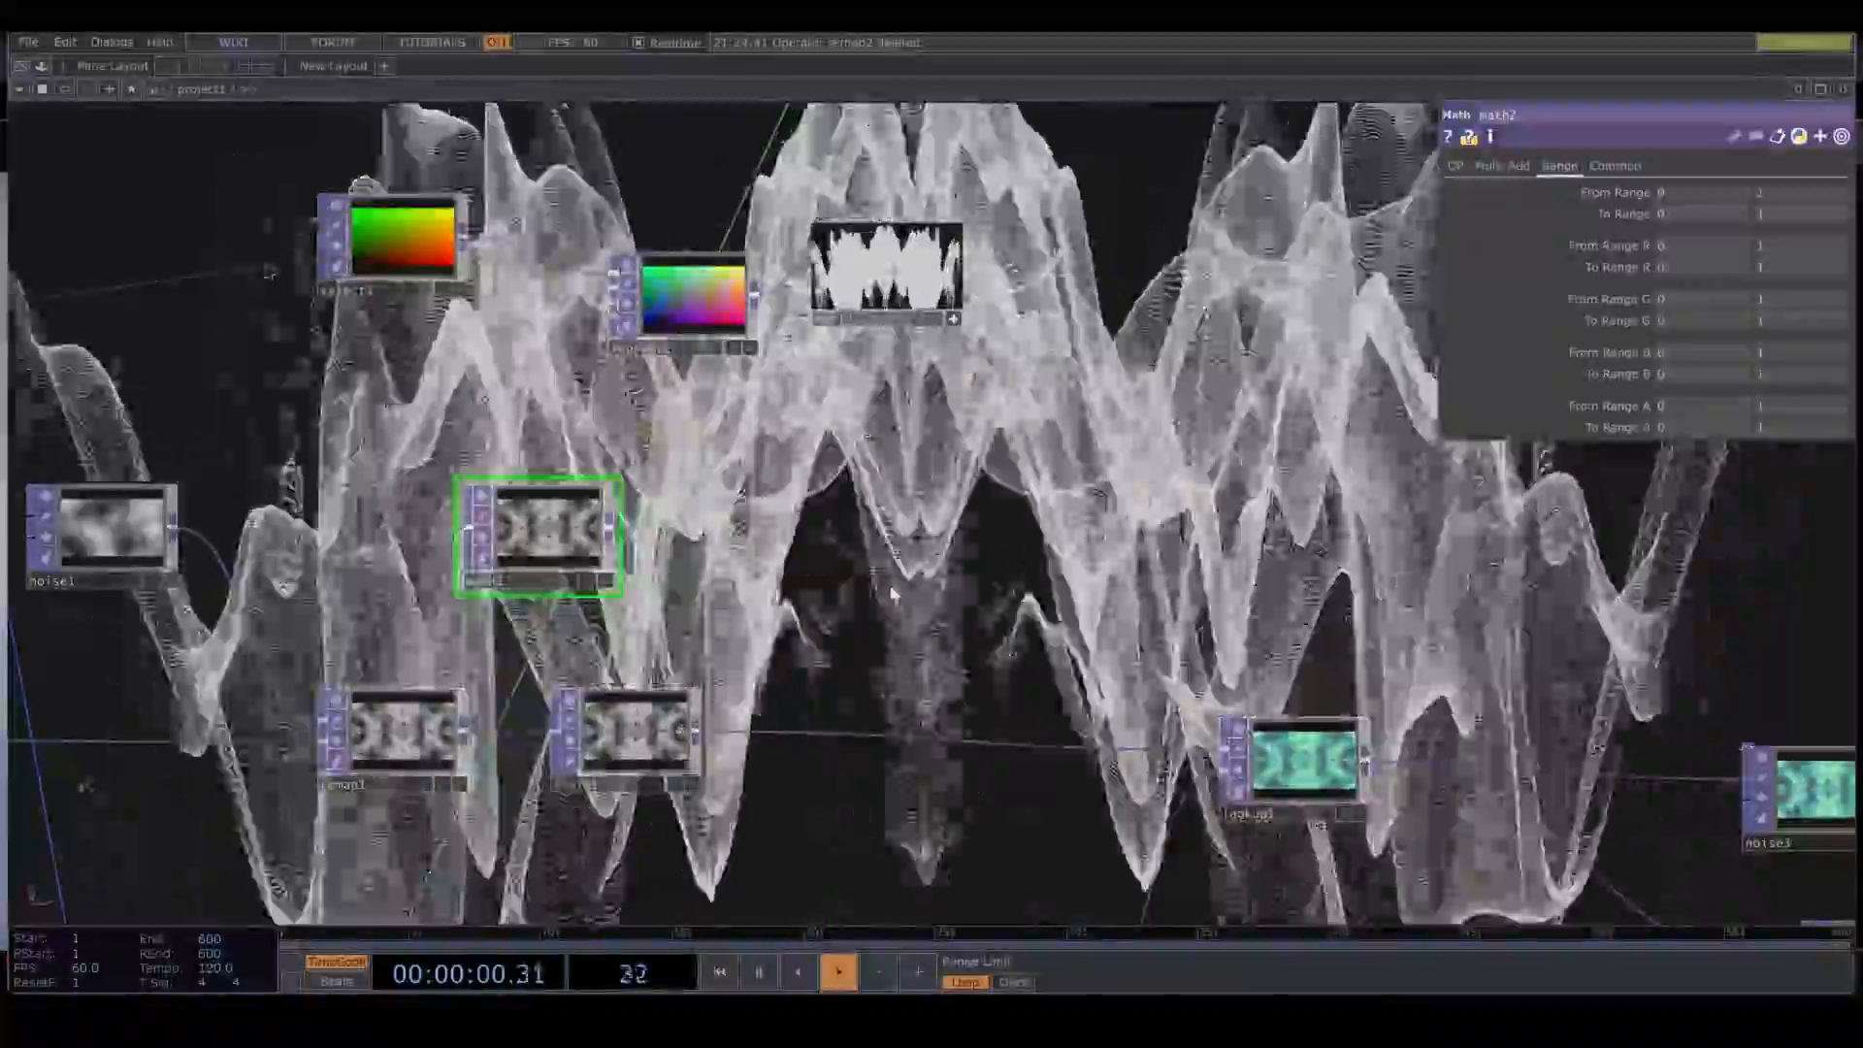
click(1494, 167)
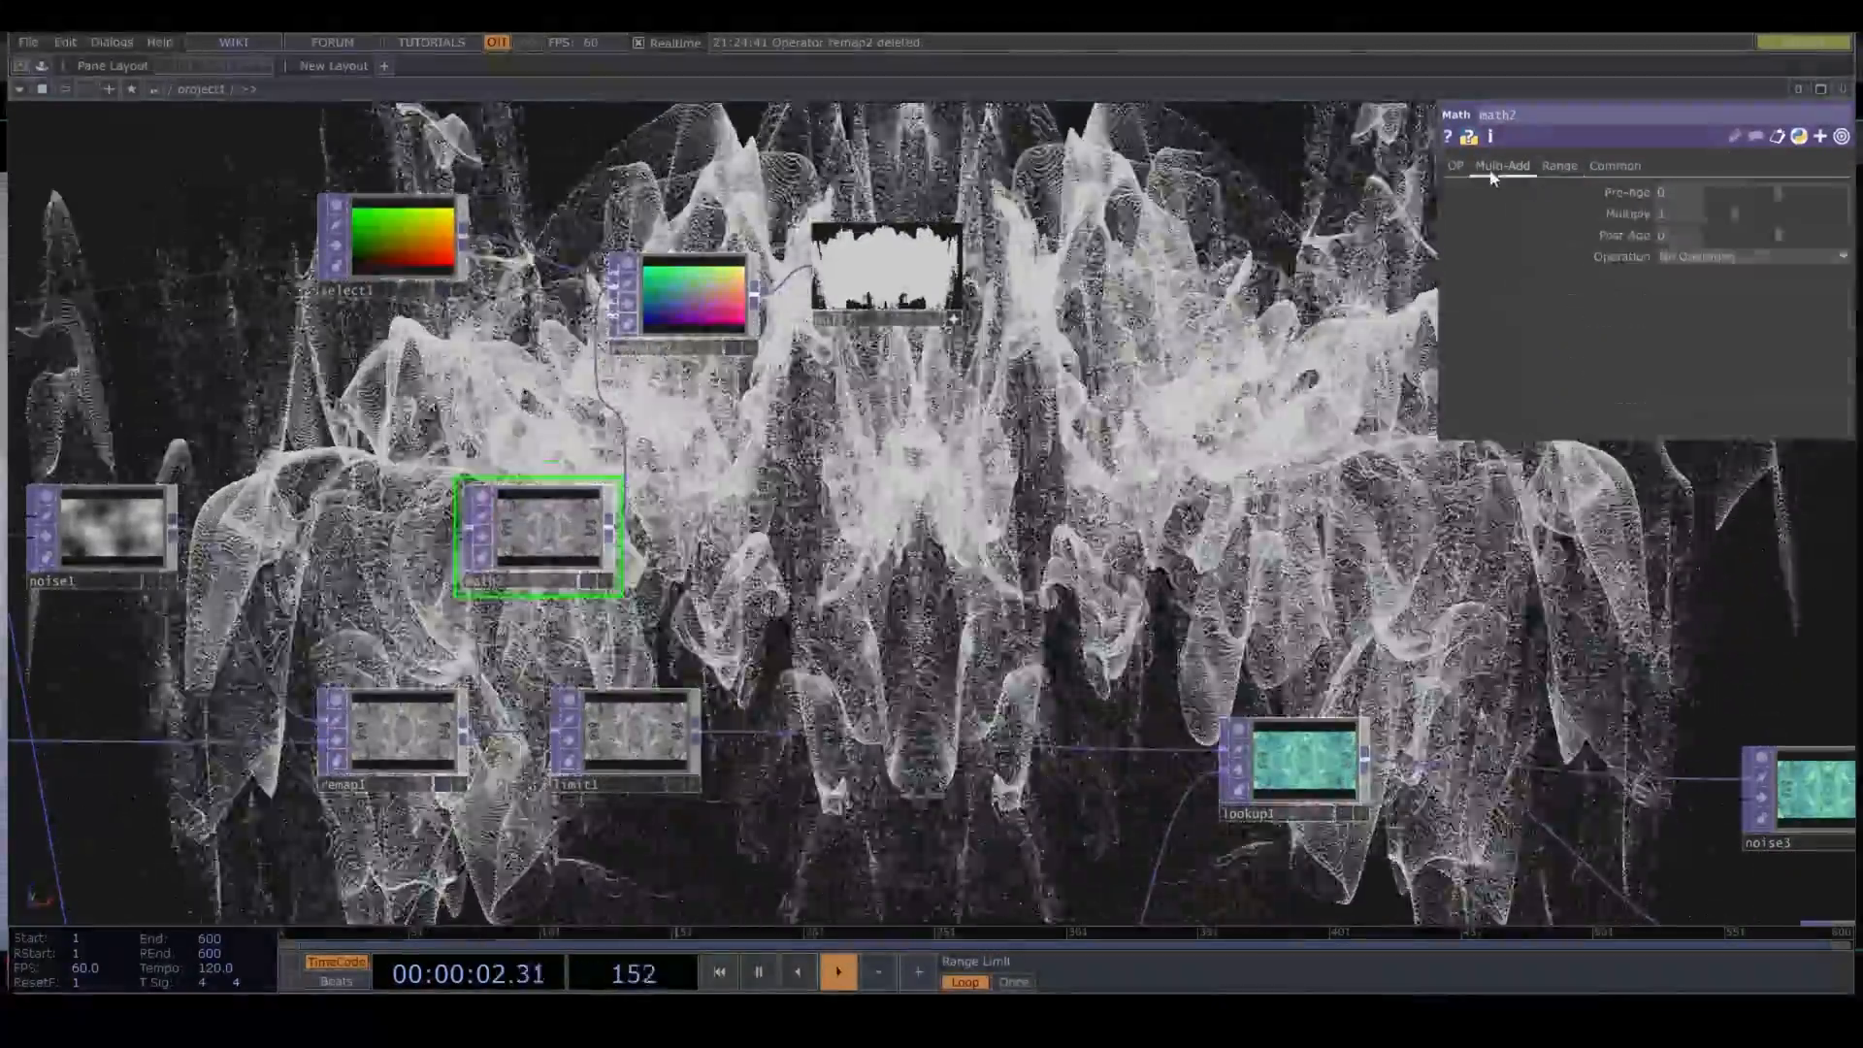
mouse_move(1660, 213)
middle_down()
mouse_move(1640, 194)
mouse_move(1665, 177)
middle_up()
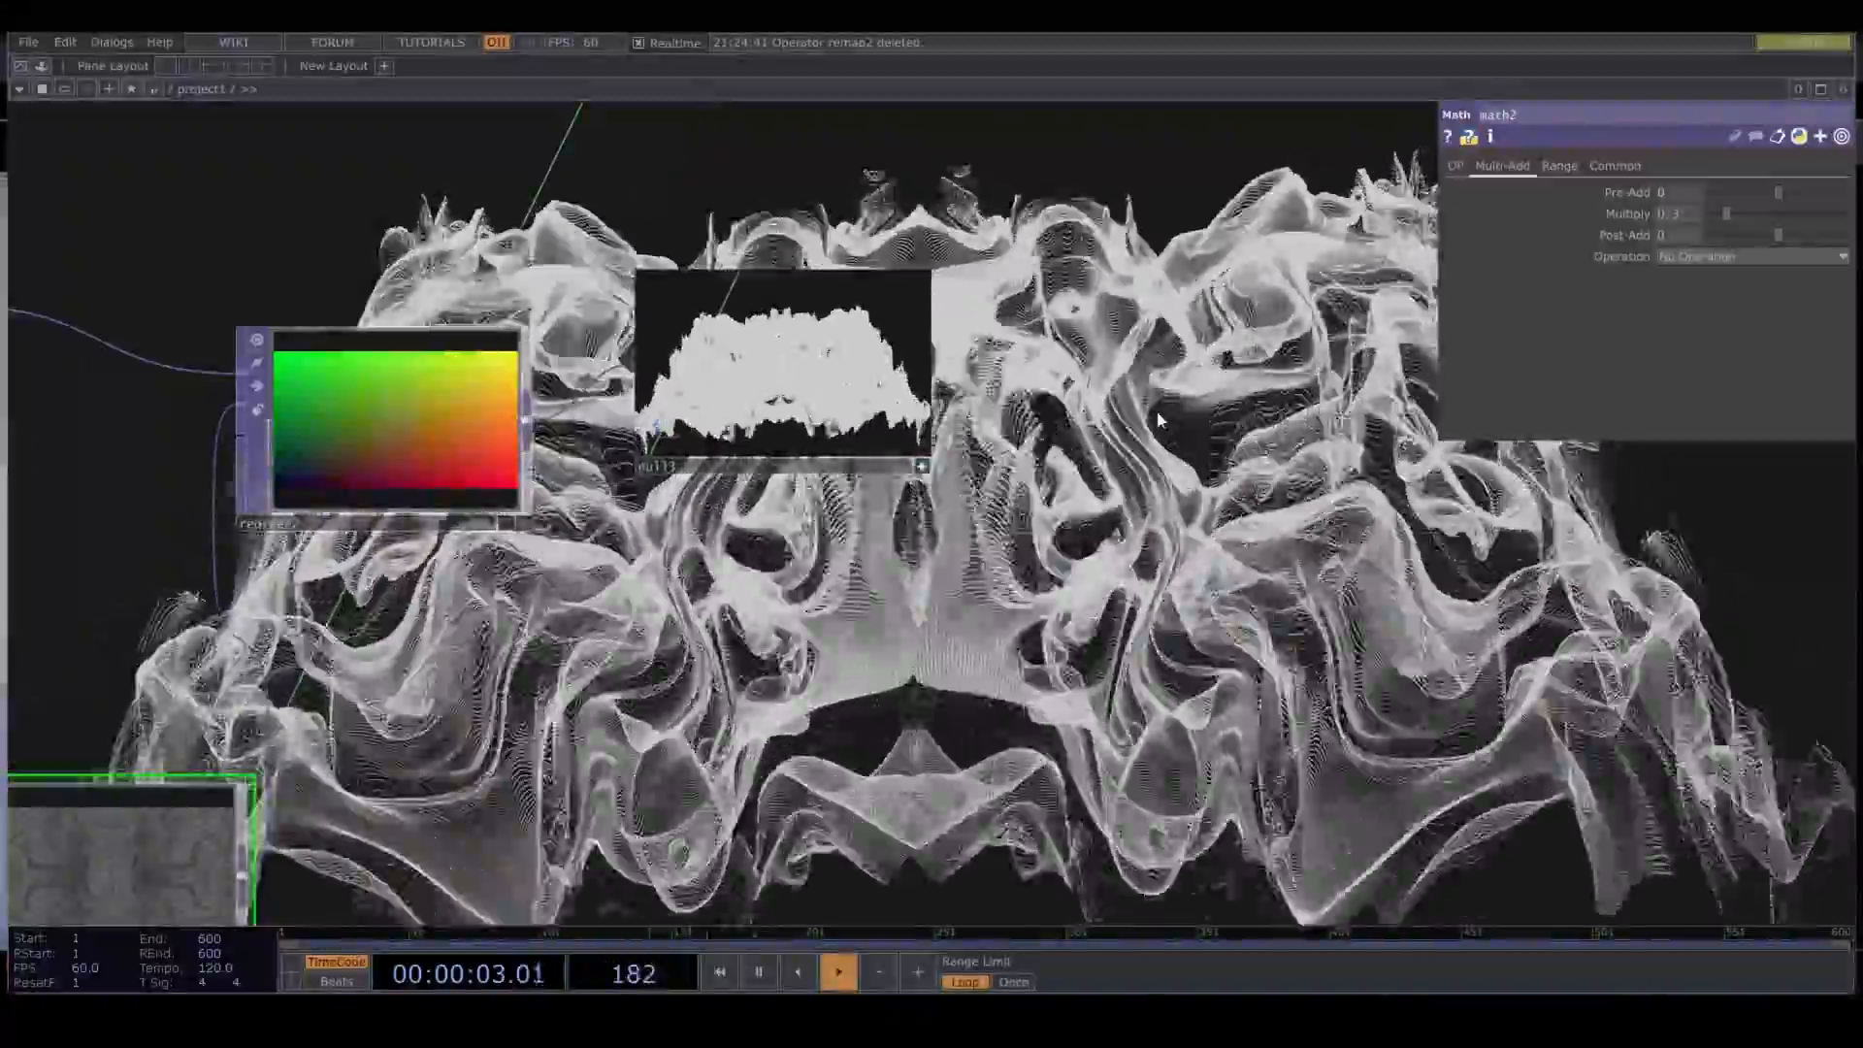
Step: Turn off the active viewer on transform1 and bypass the operator to remove the mirroring from the relief
scroll(1157, 421, down, 5)
drag(1157, 420, 1542, 337)
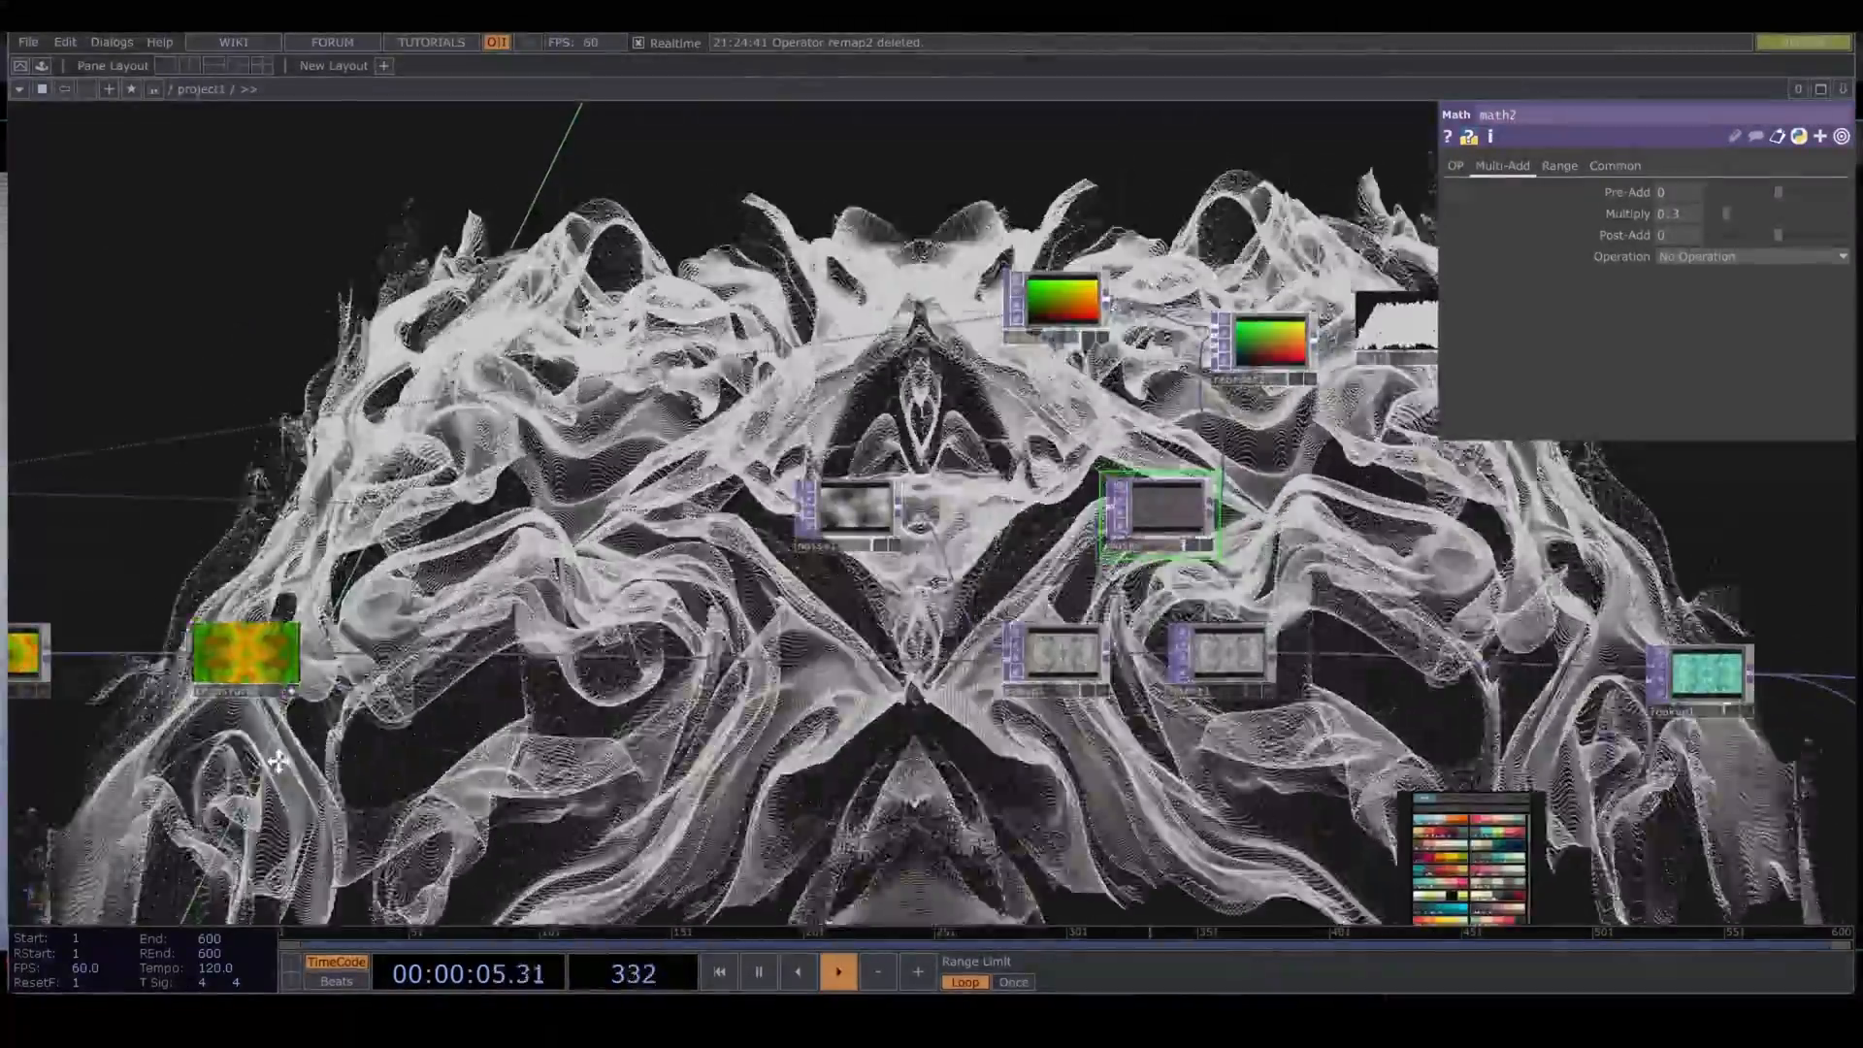
drag(279, 707, 452, 712)
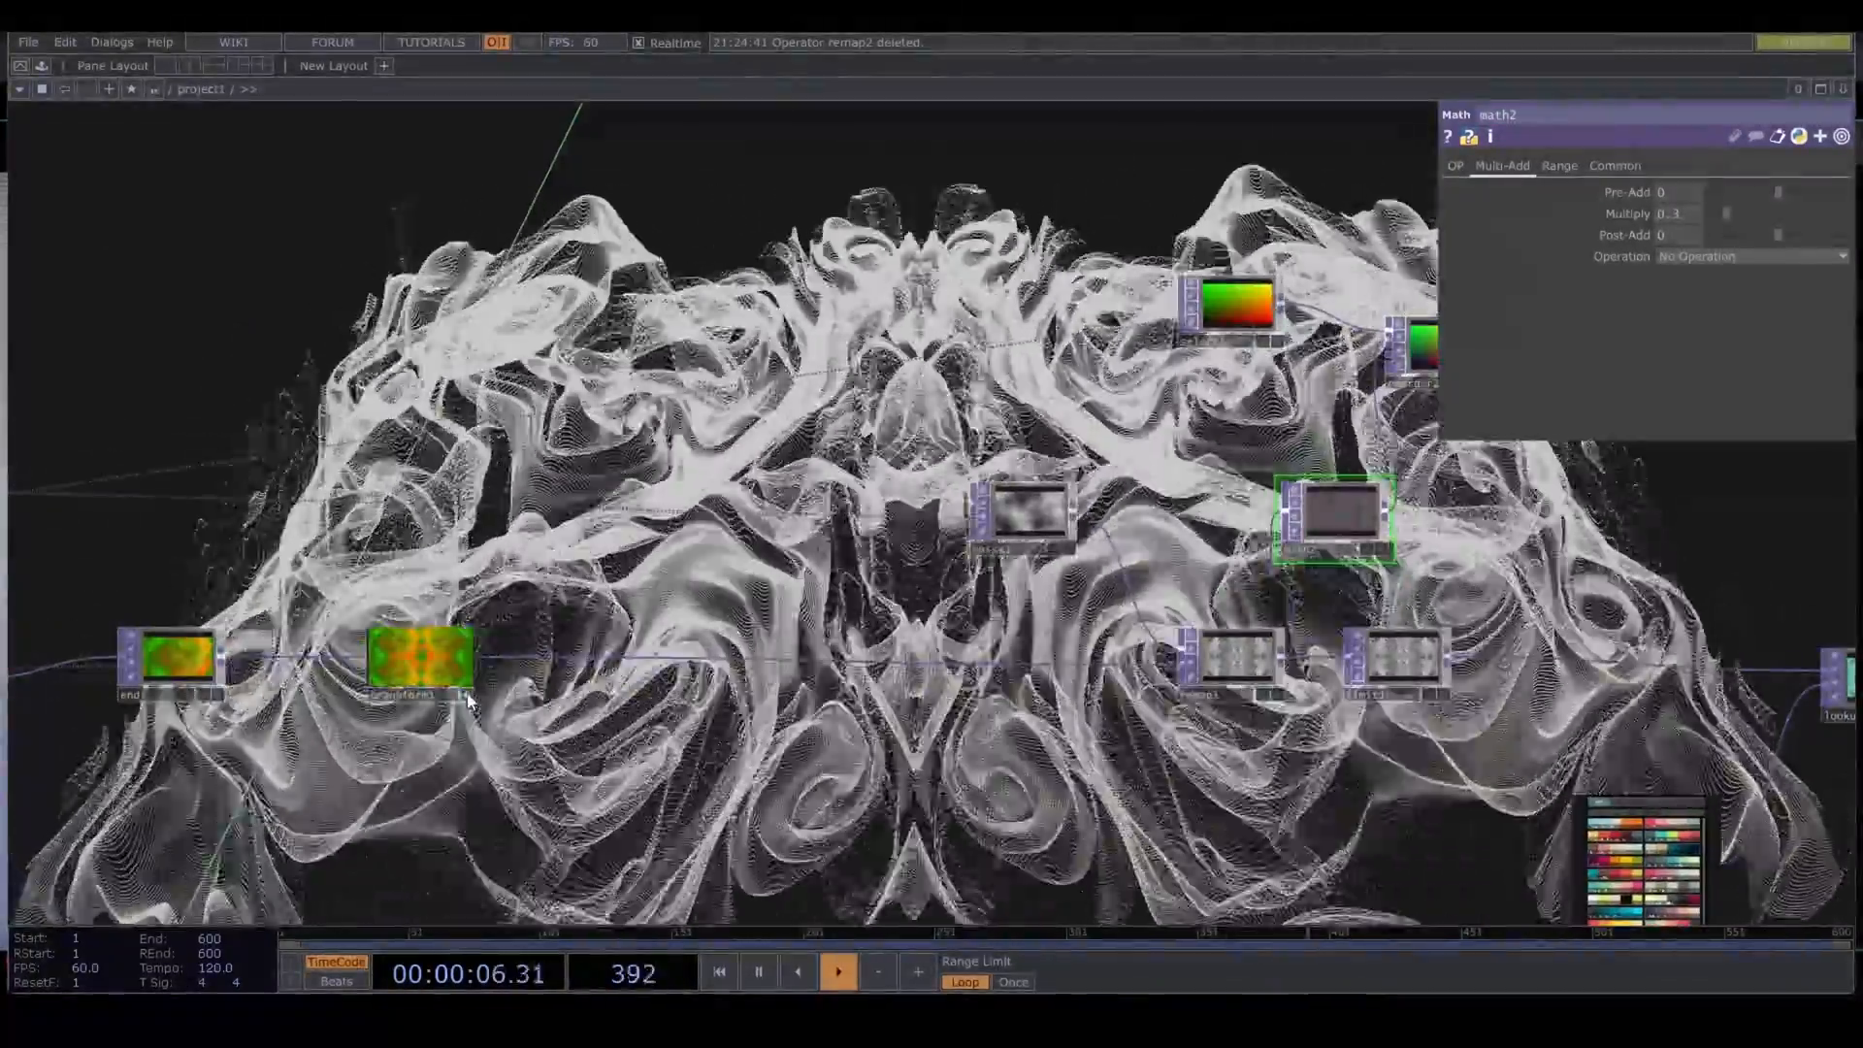
click(465, 694)
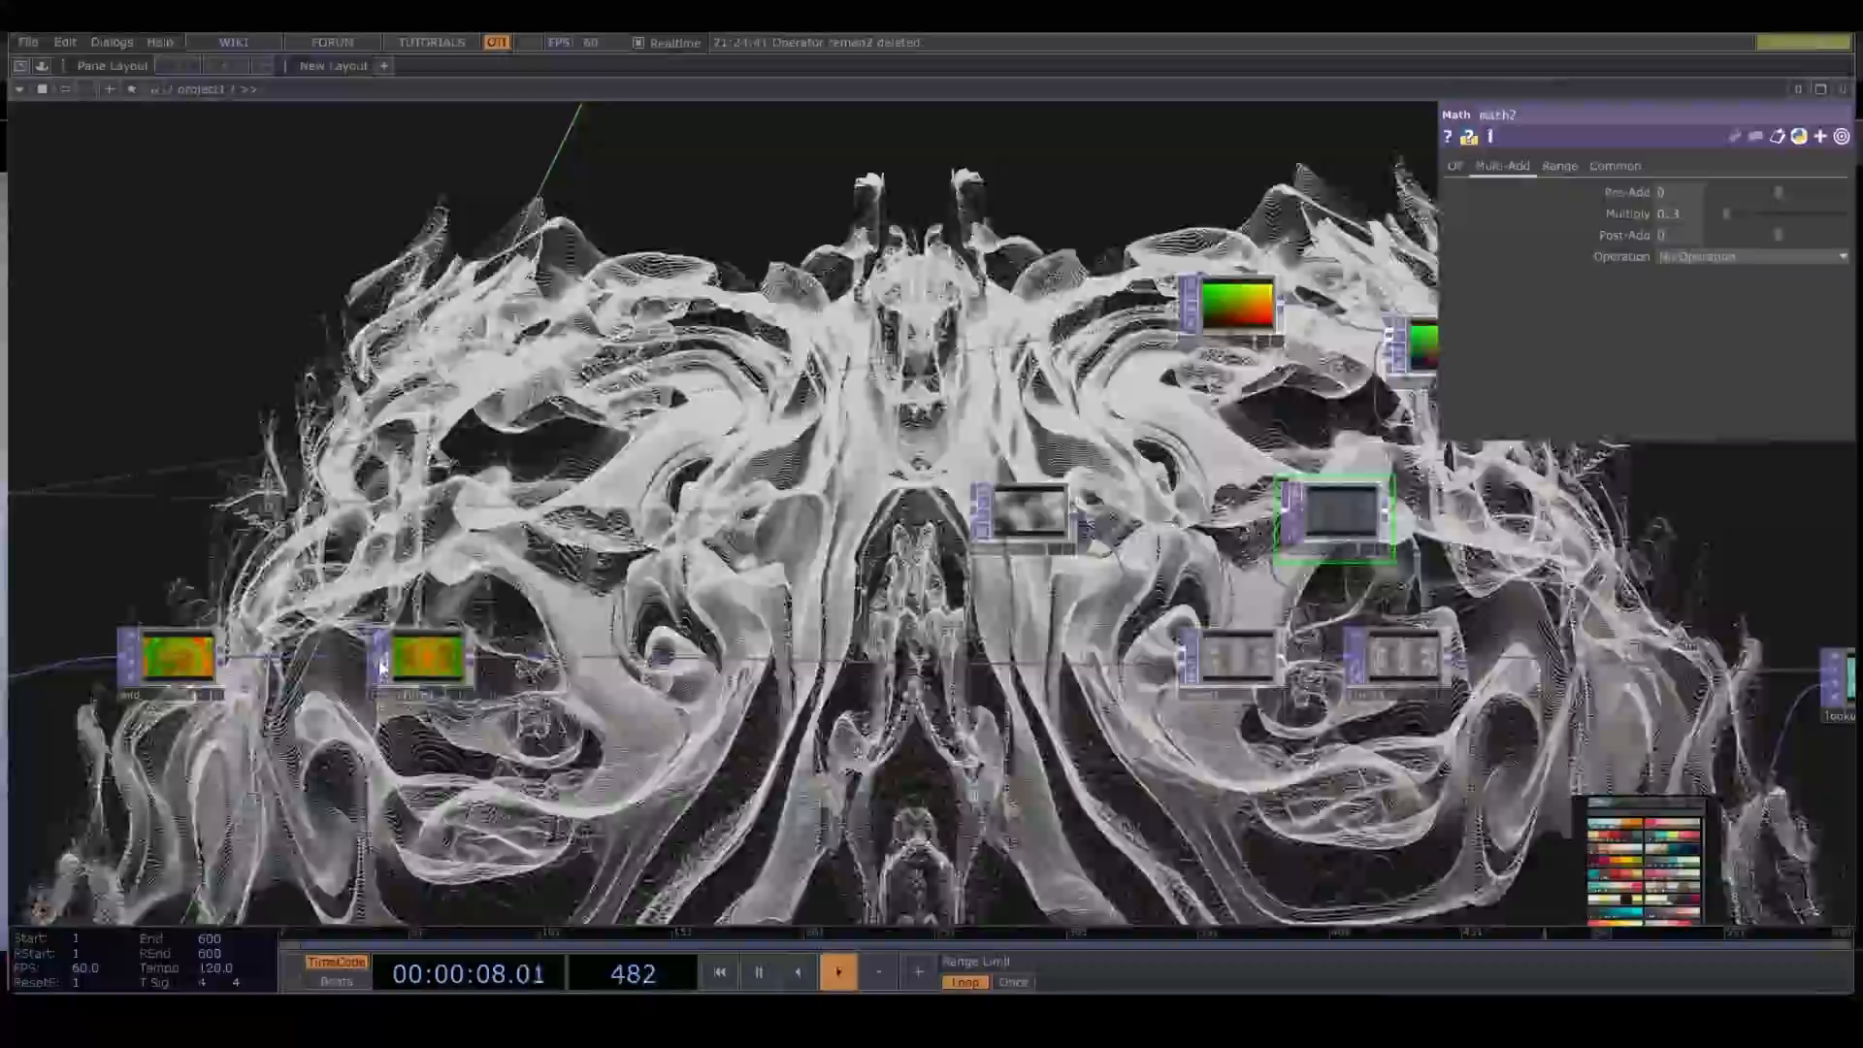
click(379, 672)
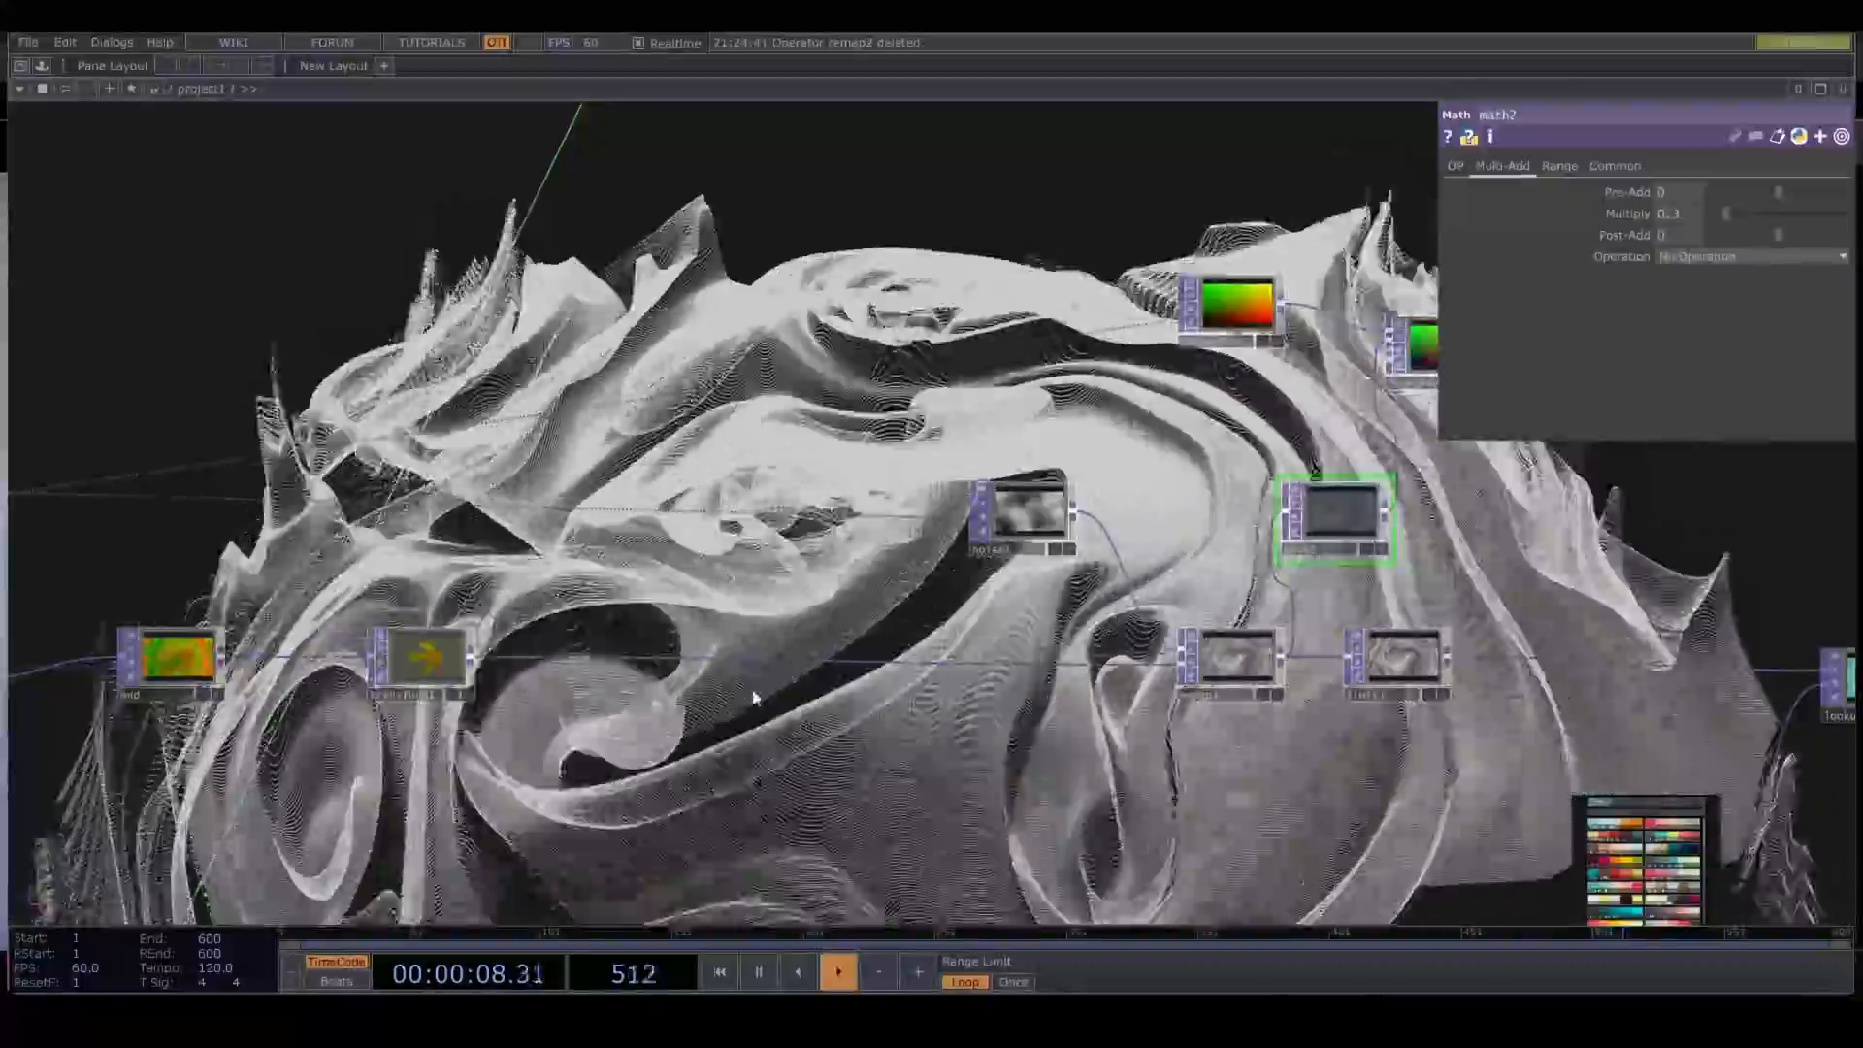
Step: Examine the unmirrored point relief in the background from several angles, moving between null3 and the operators feeding it
drag(752, 698, 444, 717)
drag(249, 718, 37, 728)
scroll(1224, 386, up, 6)
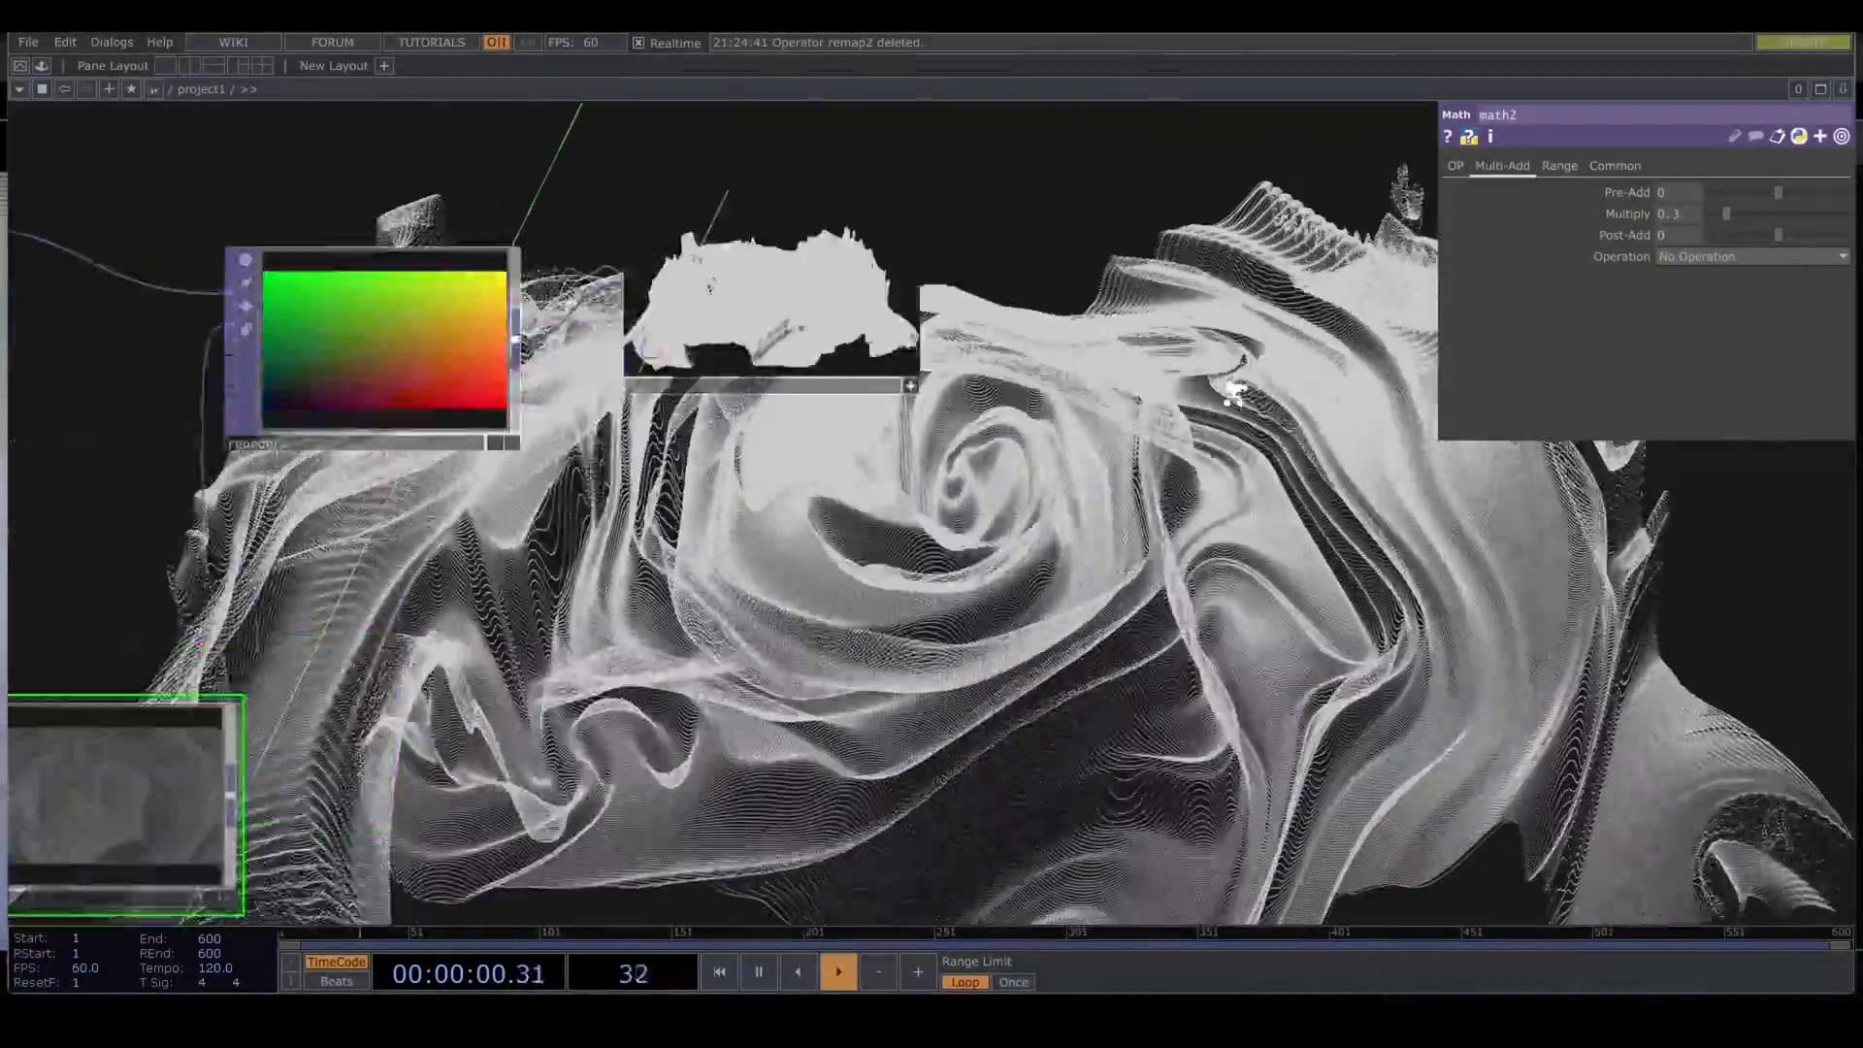
drag(1179, 474, 1360, 667)
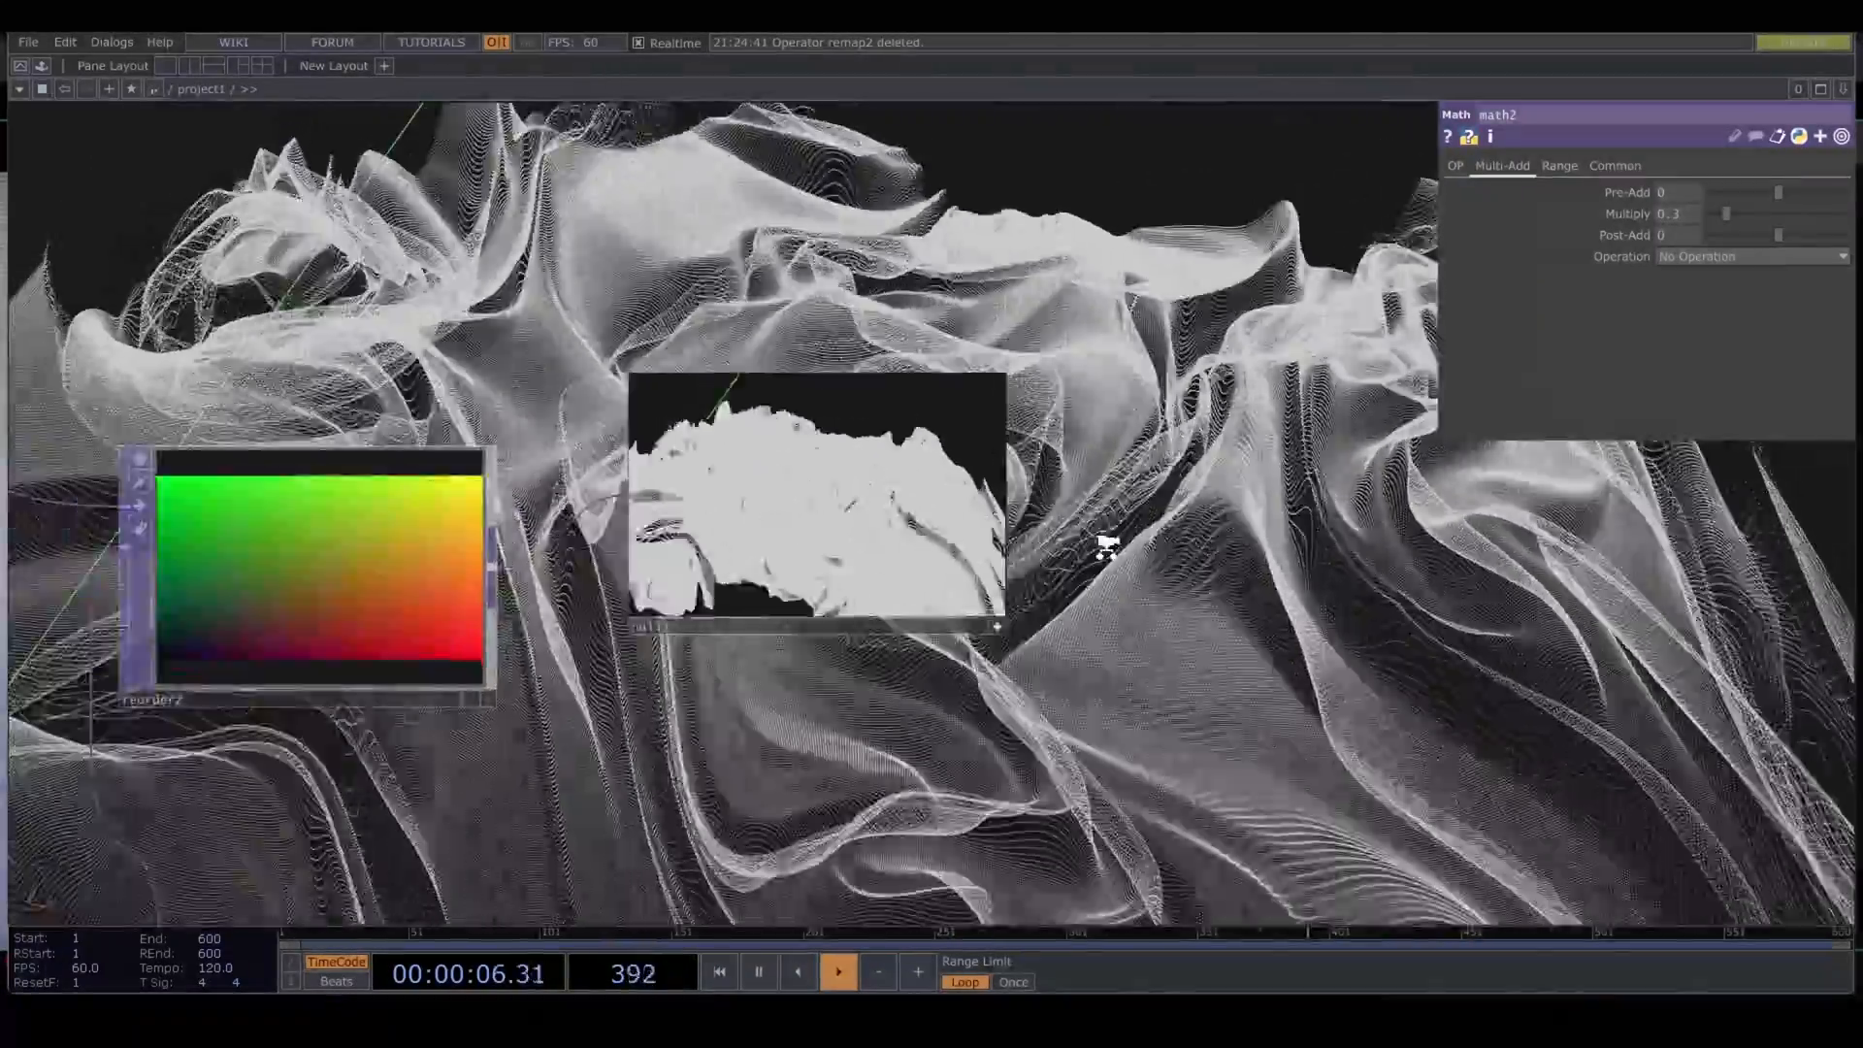
scroll(1106, 546, down, 10)
drag(1308, 677, 885, 571)
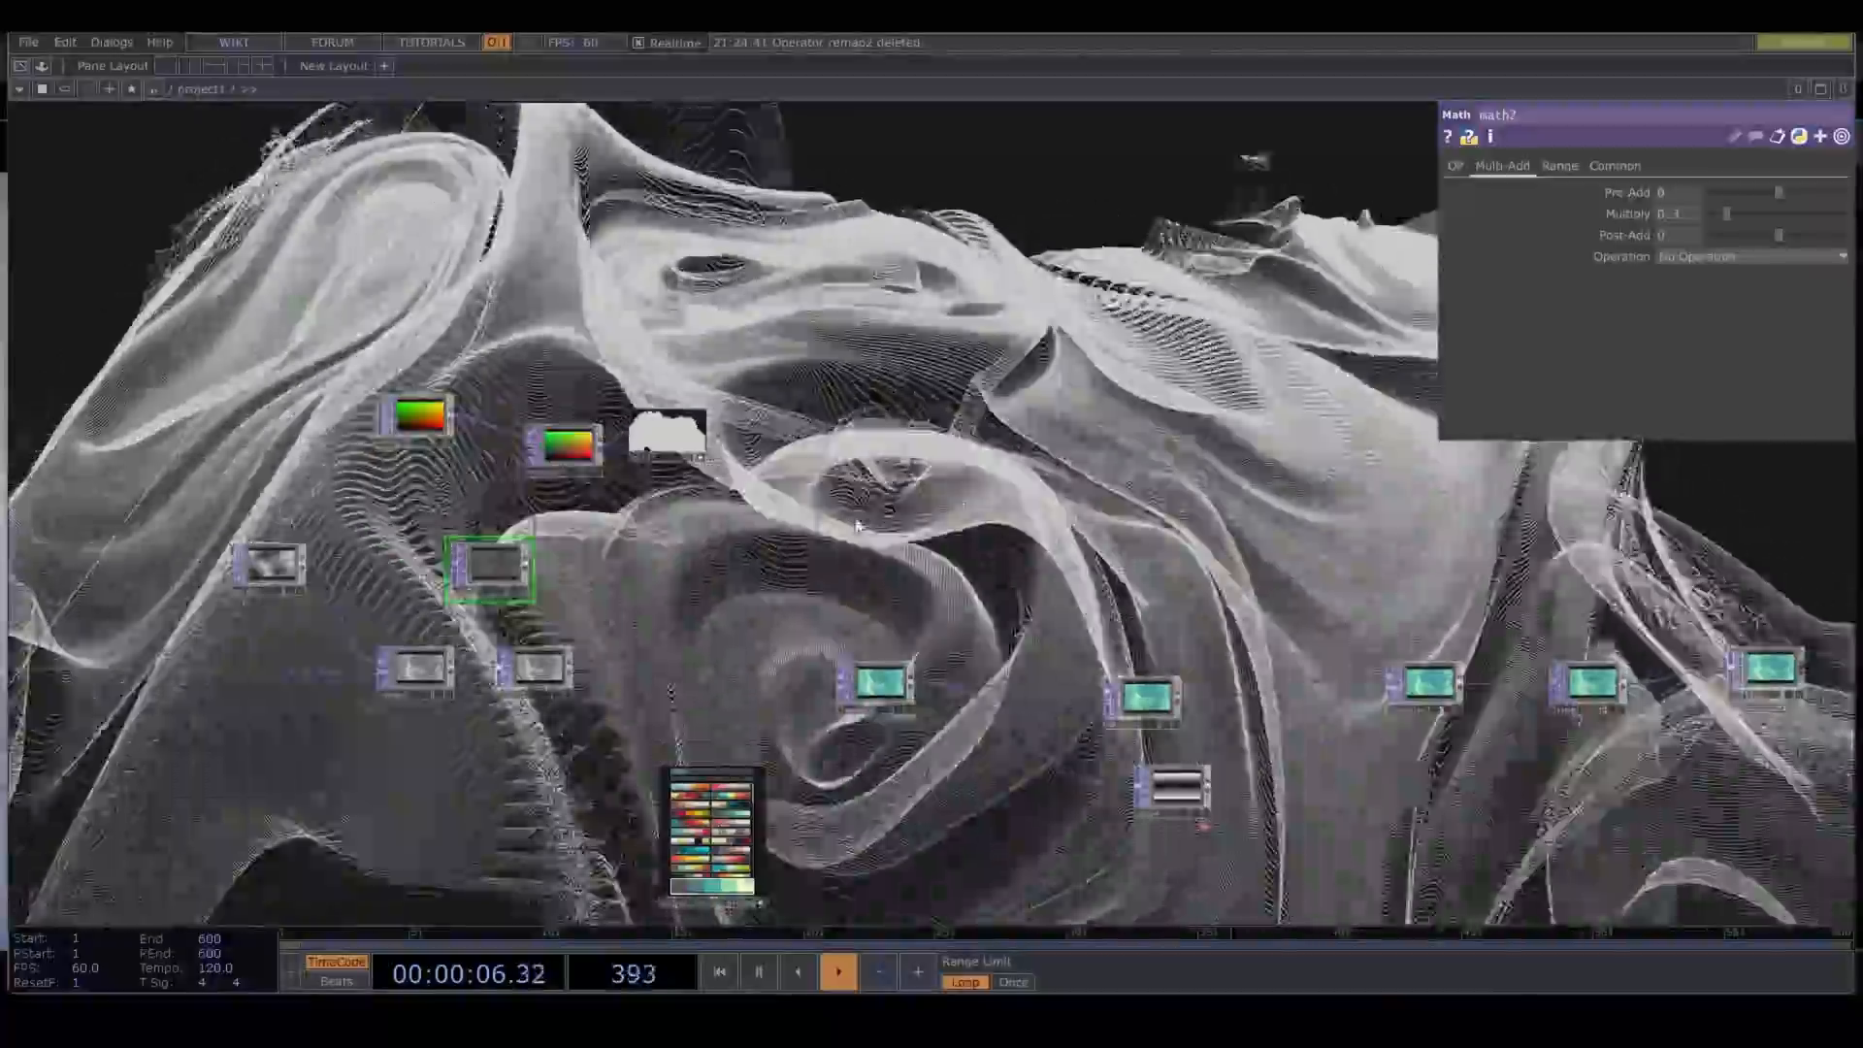
scroll(748, 445, up, 5)
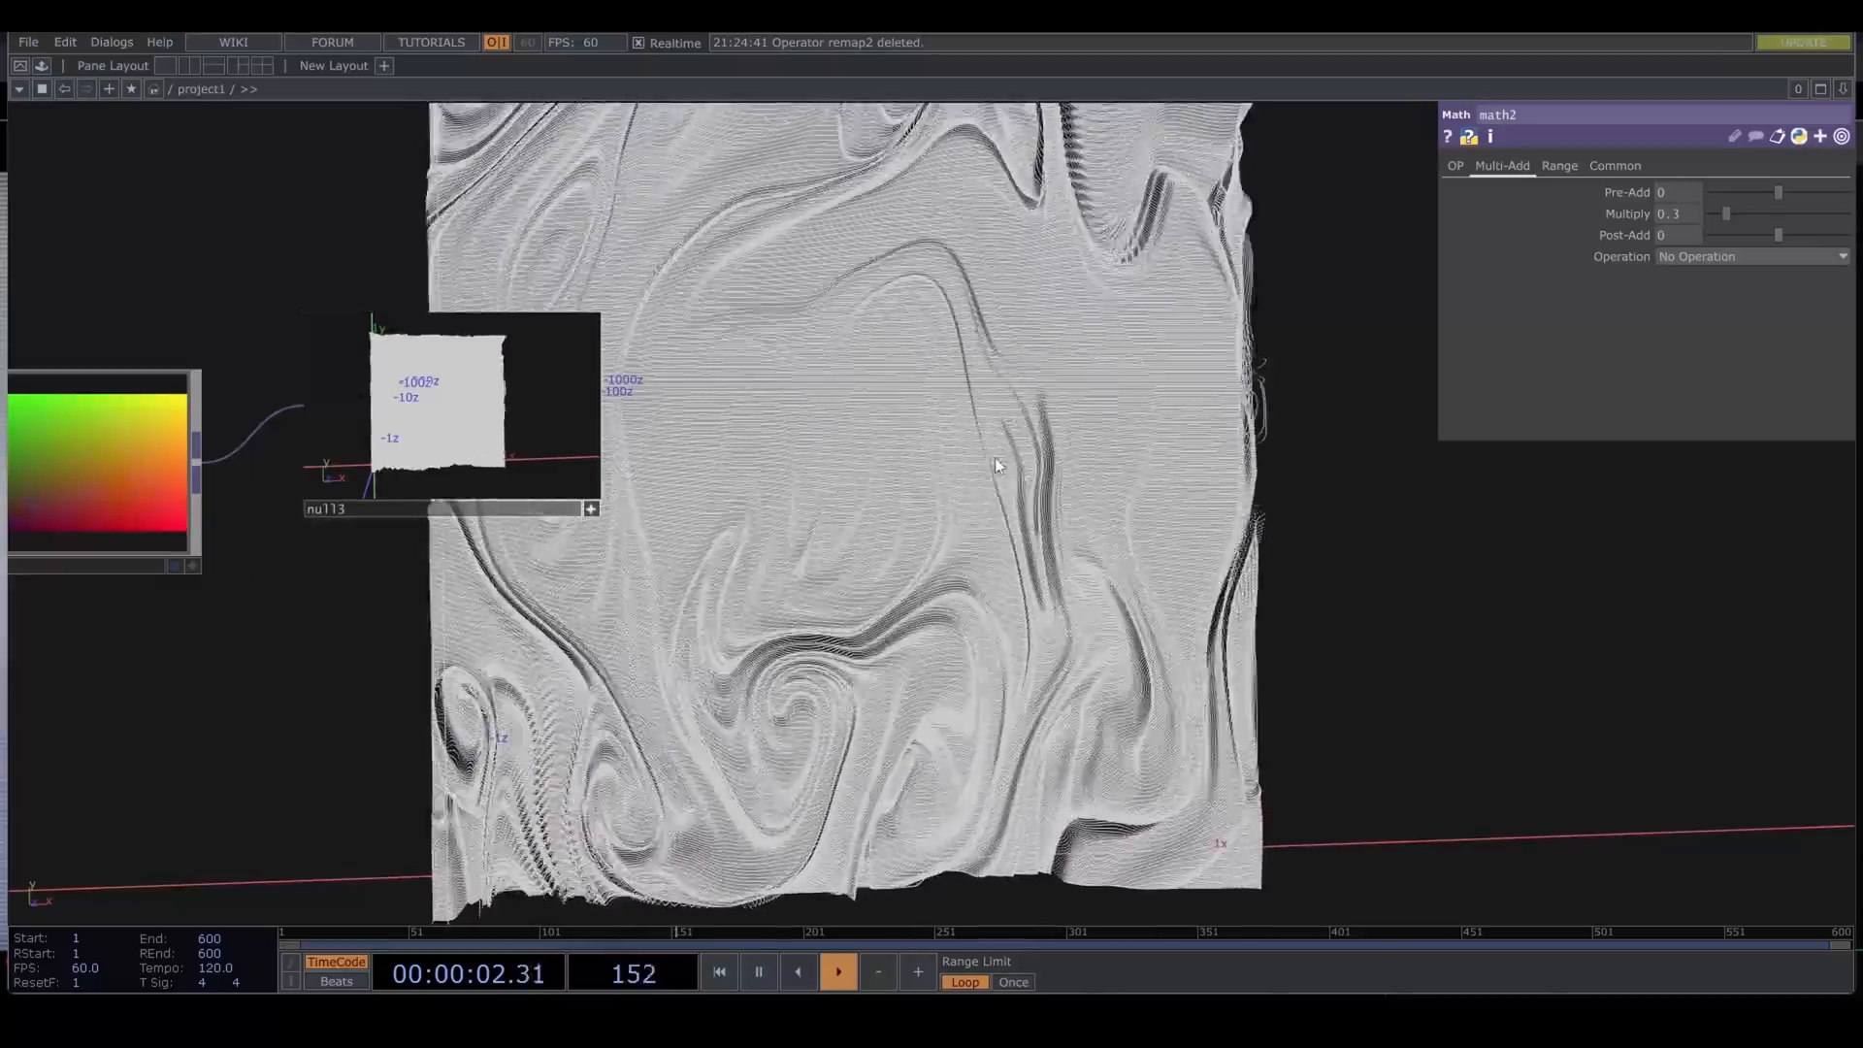
drag(917, 530, 1366, 450)
scroll(1291, 490, down, 6)
scroll(1231, 511, up, 2)
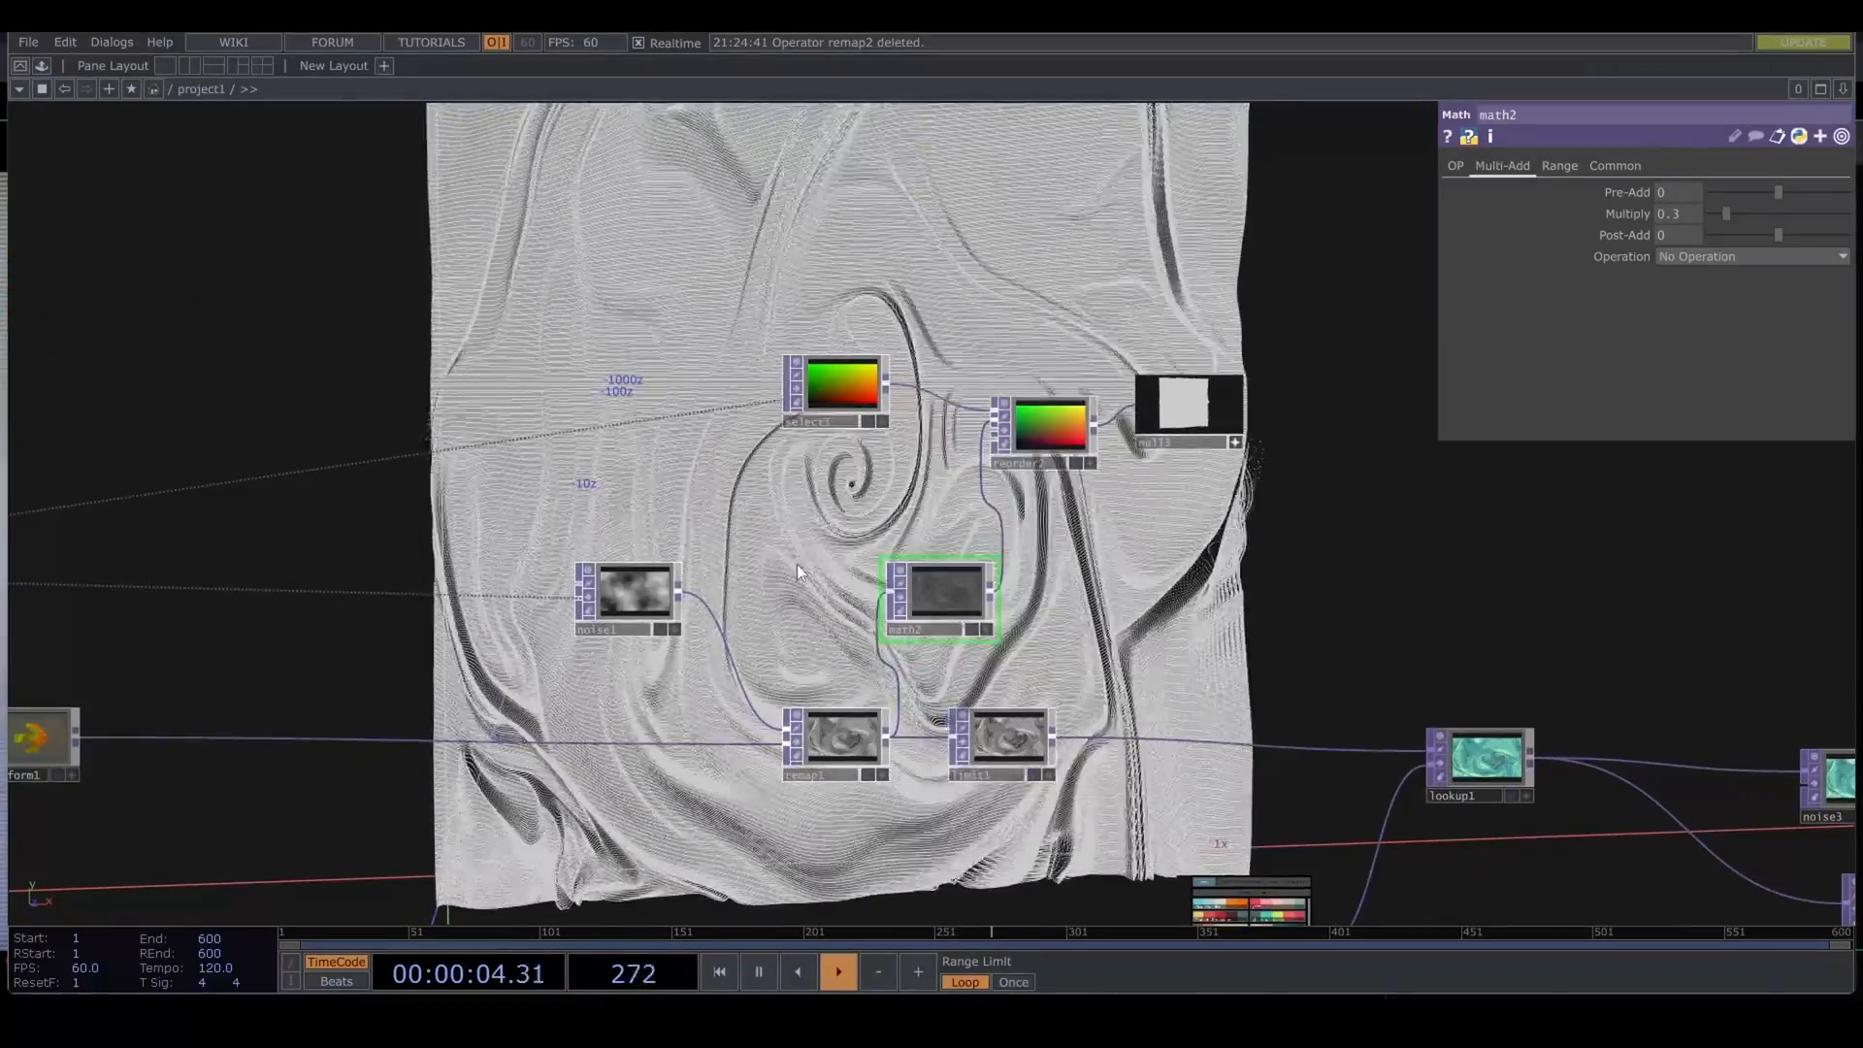
Step: Delete the relief operators select2, reorder2, null3 and math2 from the network
right_drag(1304, 497, 1302, 494)
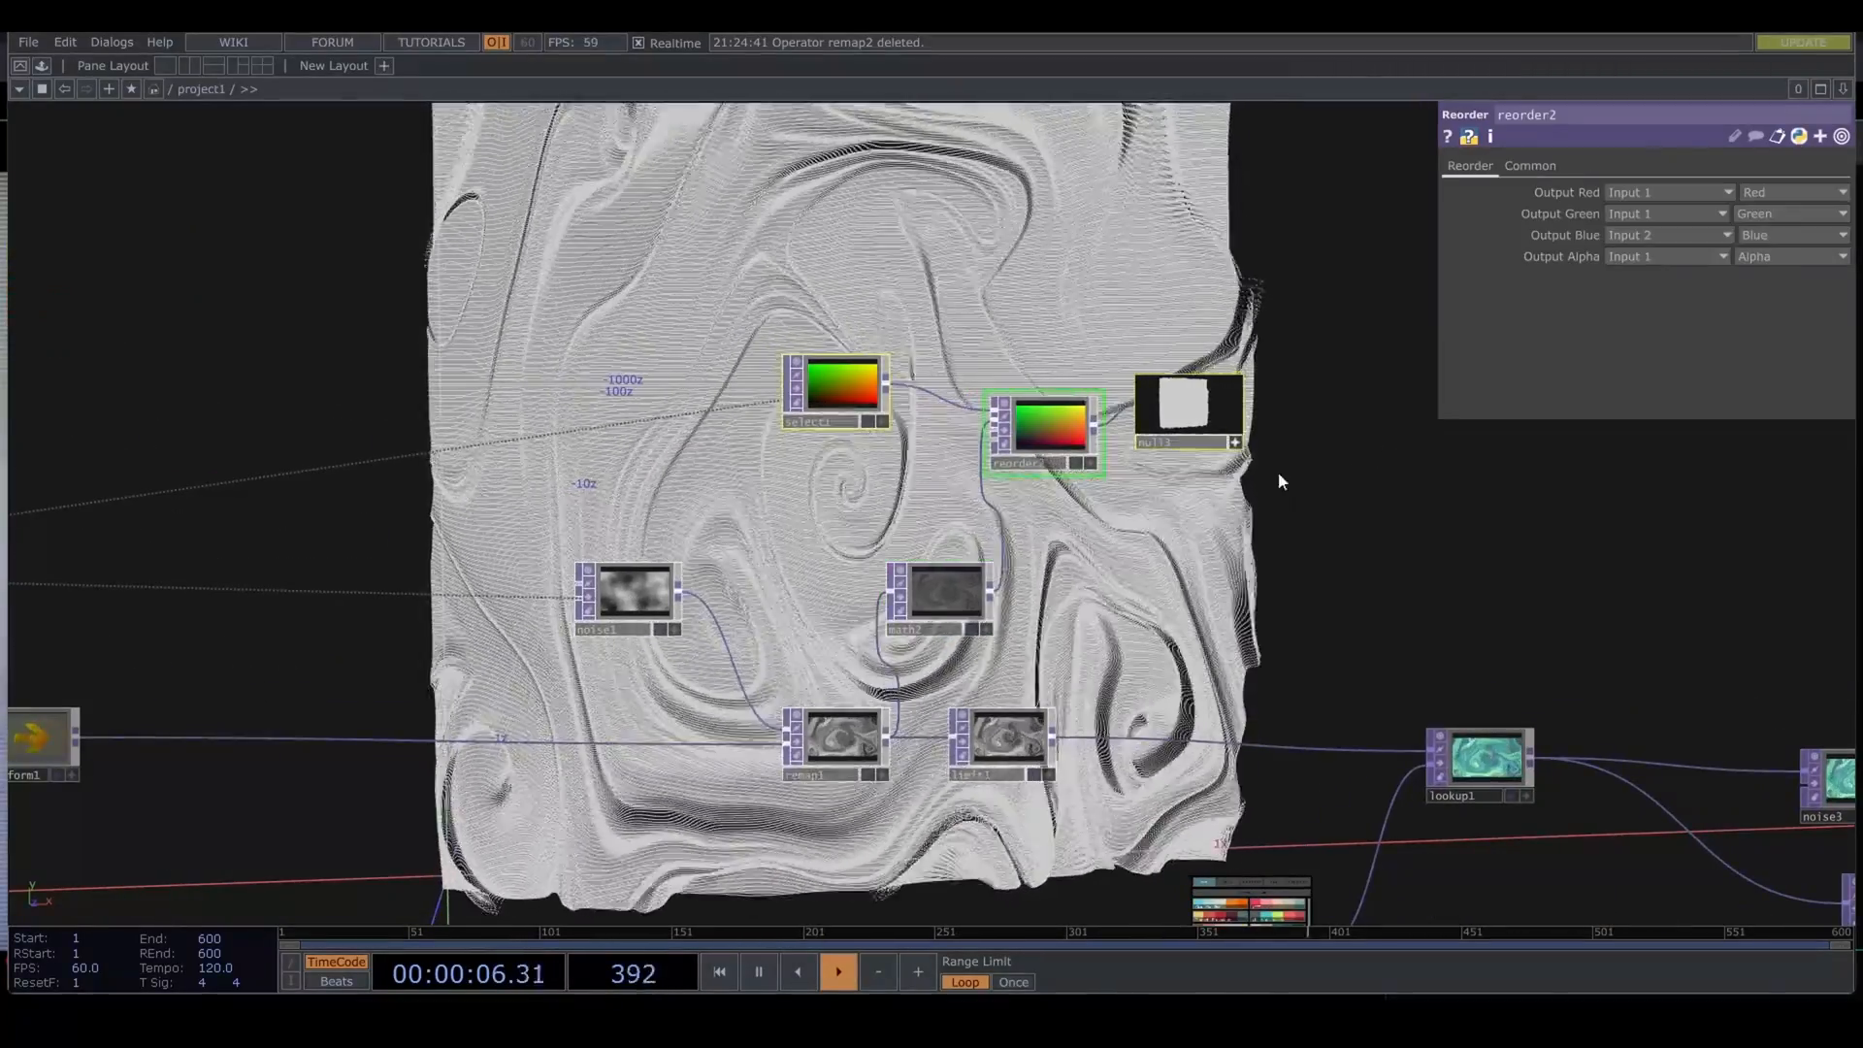
key(Delete)
key(Delete)
Step: Display null1 as the network background and move it farther from lensdistort1 to make room between them
drag(716, 525, 146, 463)
scroll(879, 532, down, 2)
drag(1428, 661, 1368, 658)
scroll(1368, 657, up, 3)
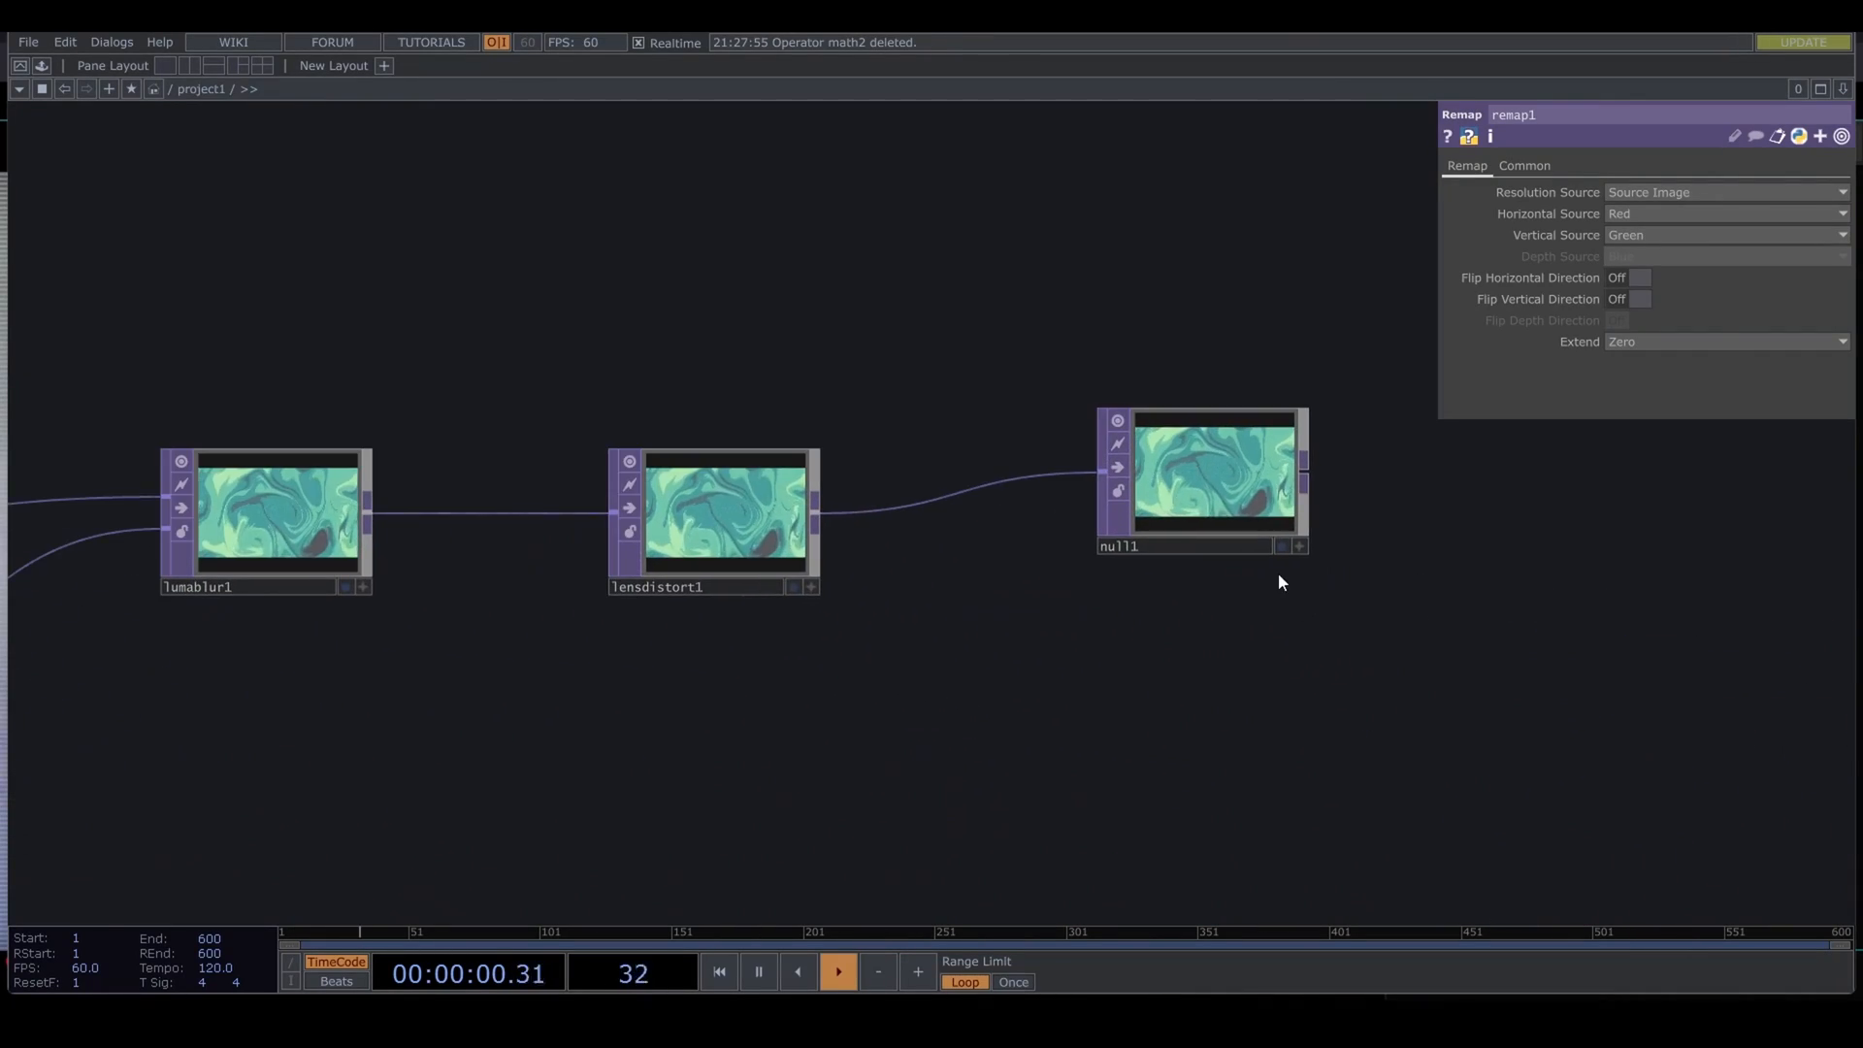
click(1281, 547)
drag(1261, 514, 1710, 514)
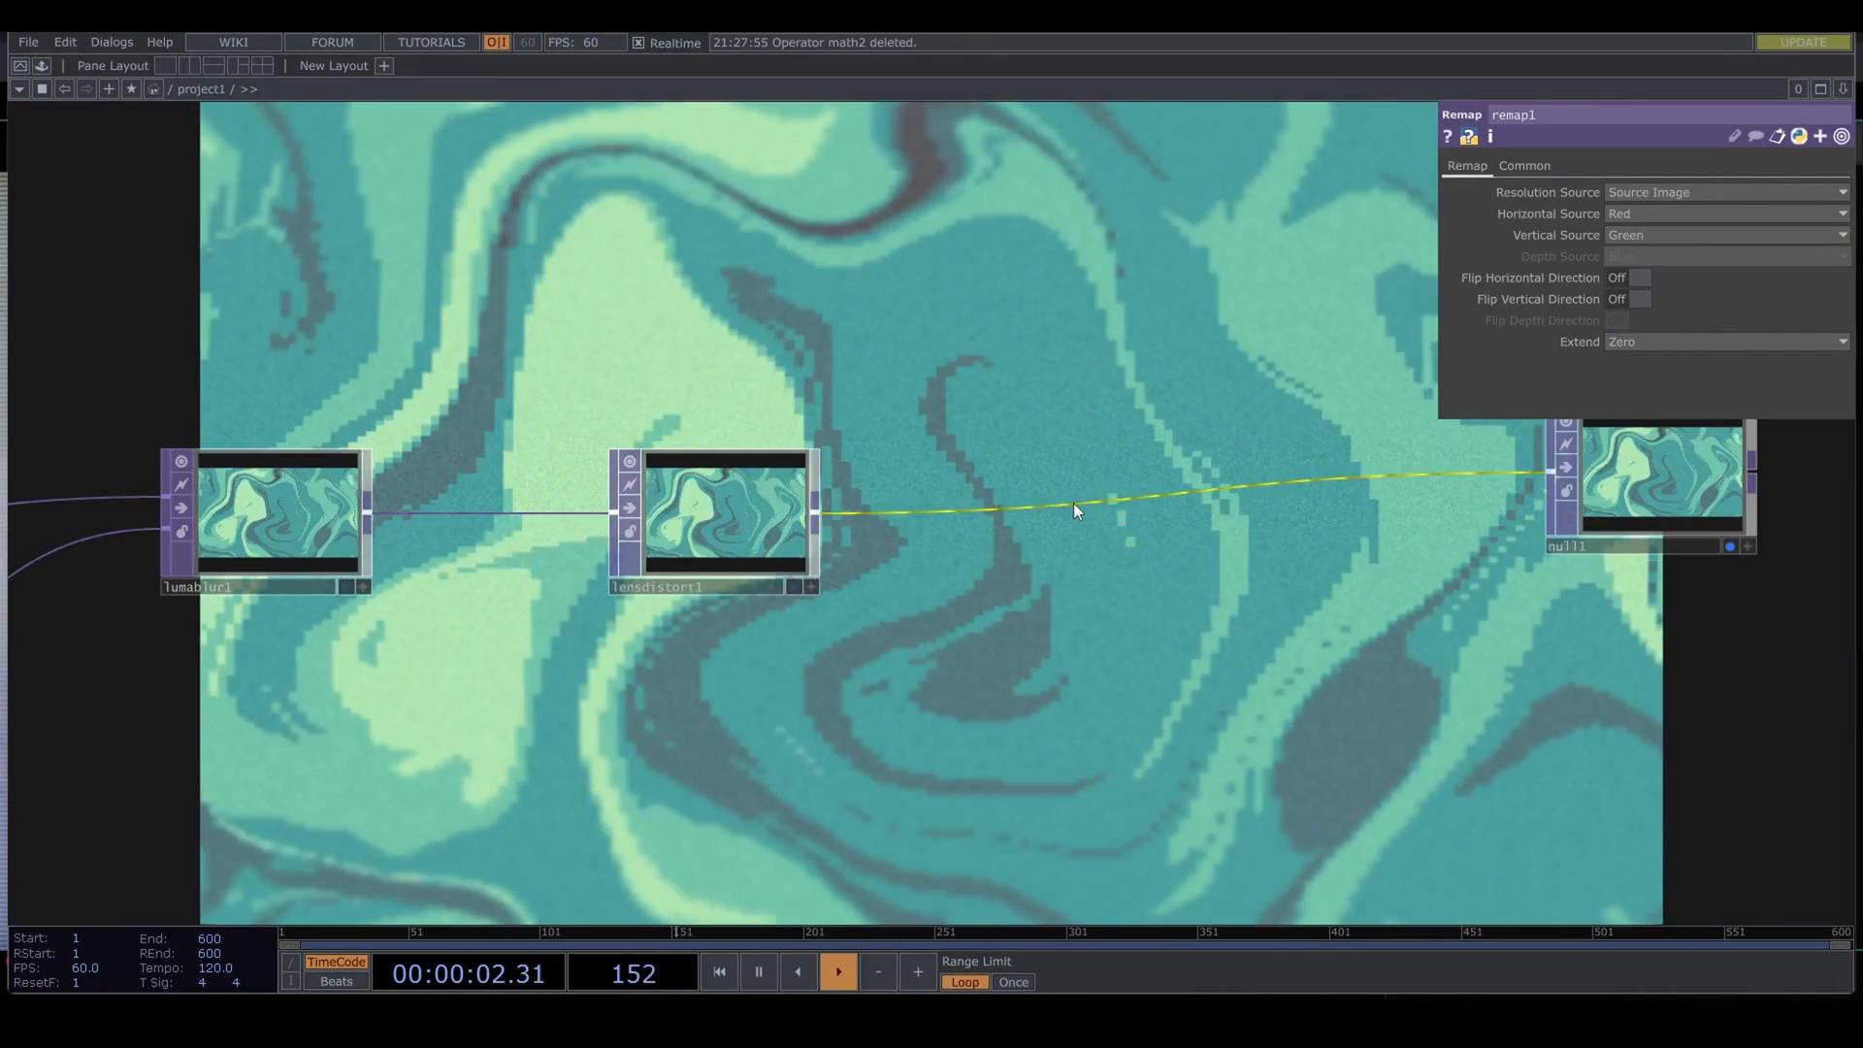
Step: Insert a Ramp TOP on the wire between lensdistort1 and null1
right_click(1073, 503)
click(1131, 485)
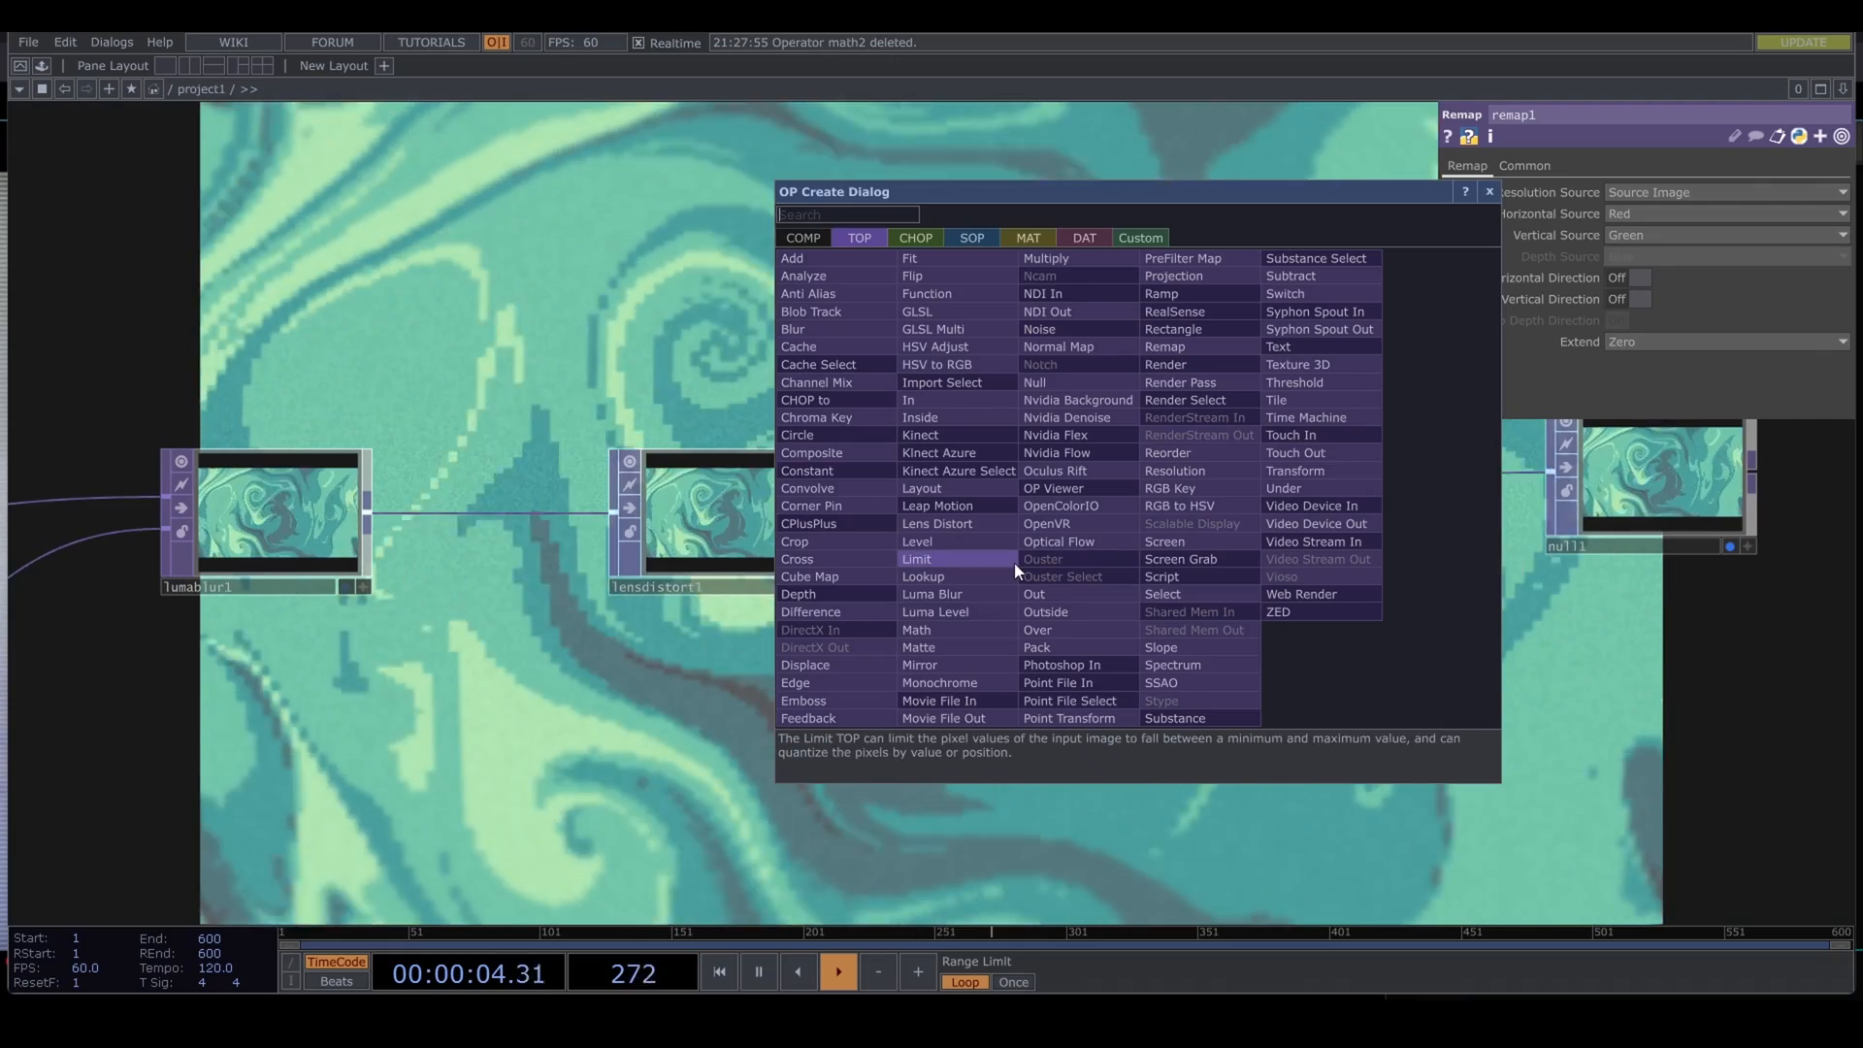
text(ra)
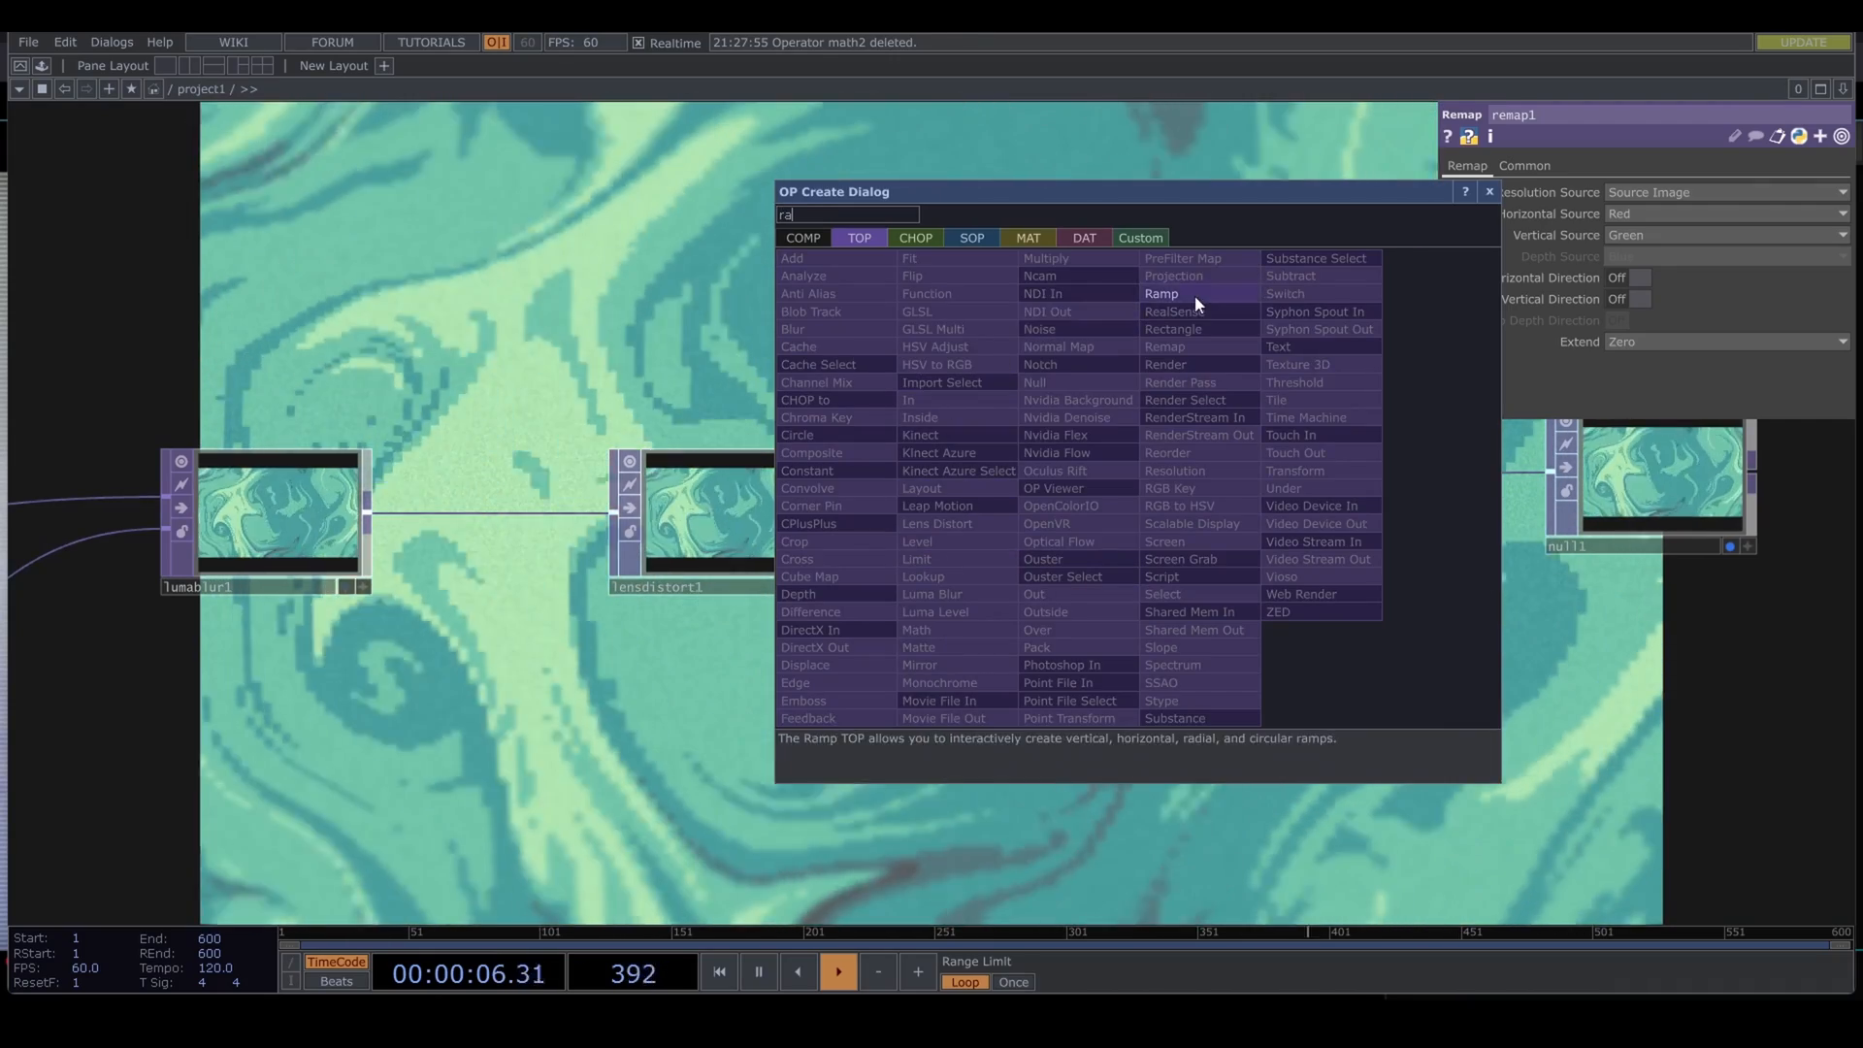
click(1196, 295)
click(1125, 519)
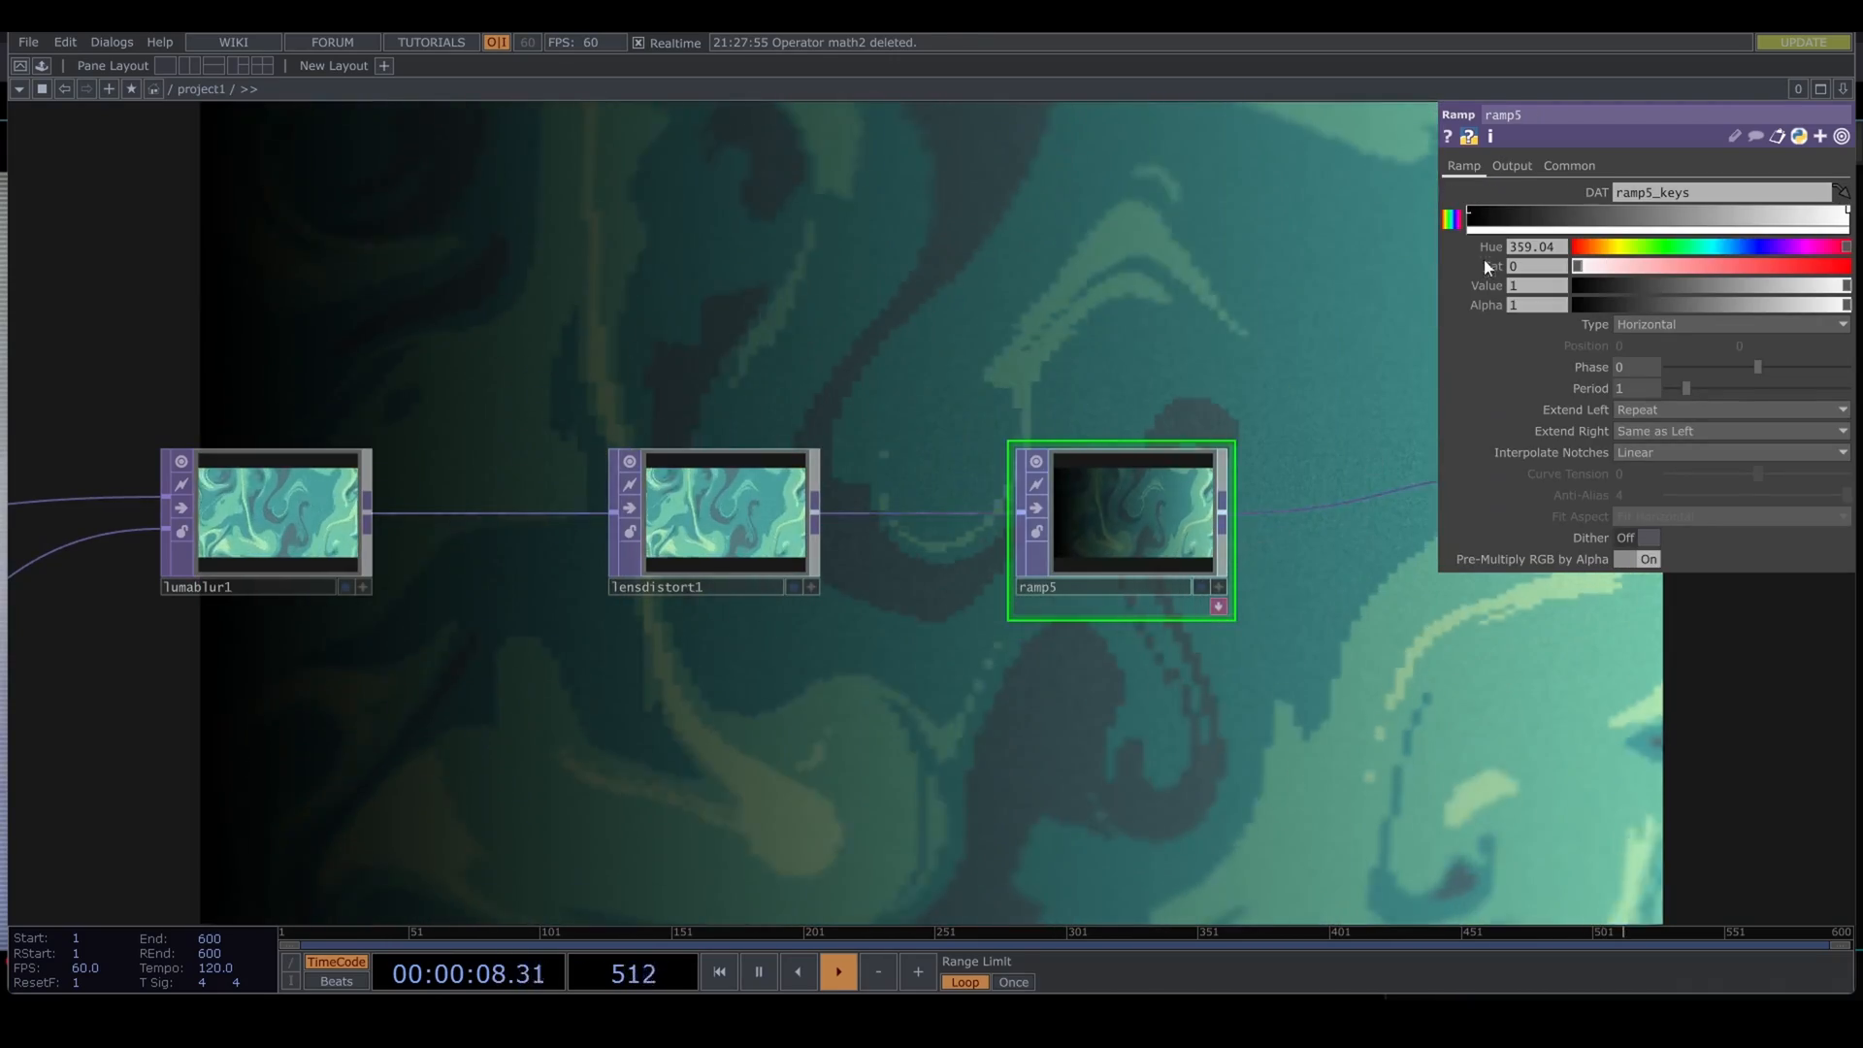
Step: Set the first key of ramp5 to Value 0.4, the Type to Vertical and Interpolate Notches to Ease-in, Ease-out
click(1470, 213)
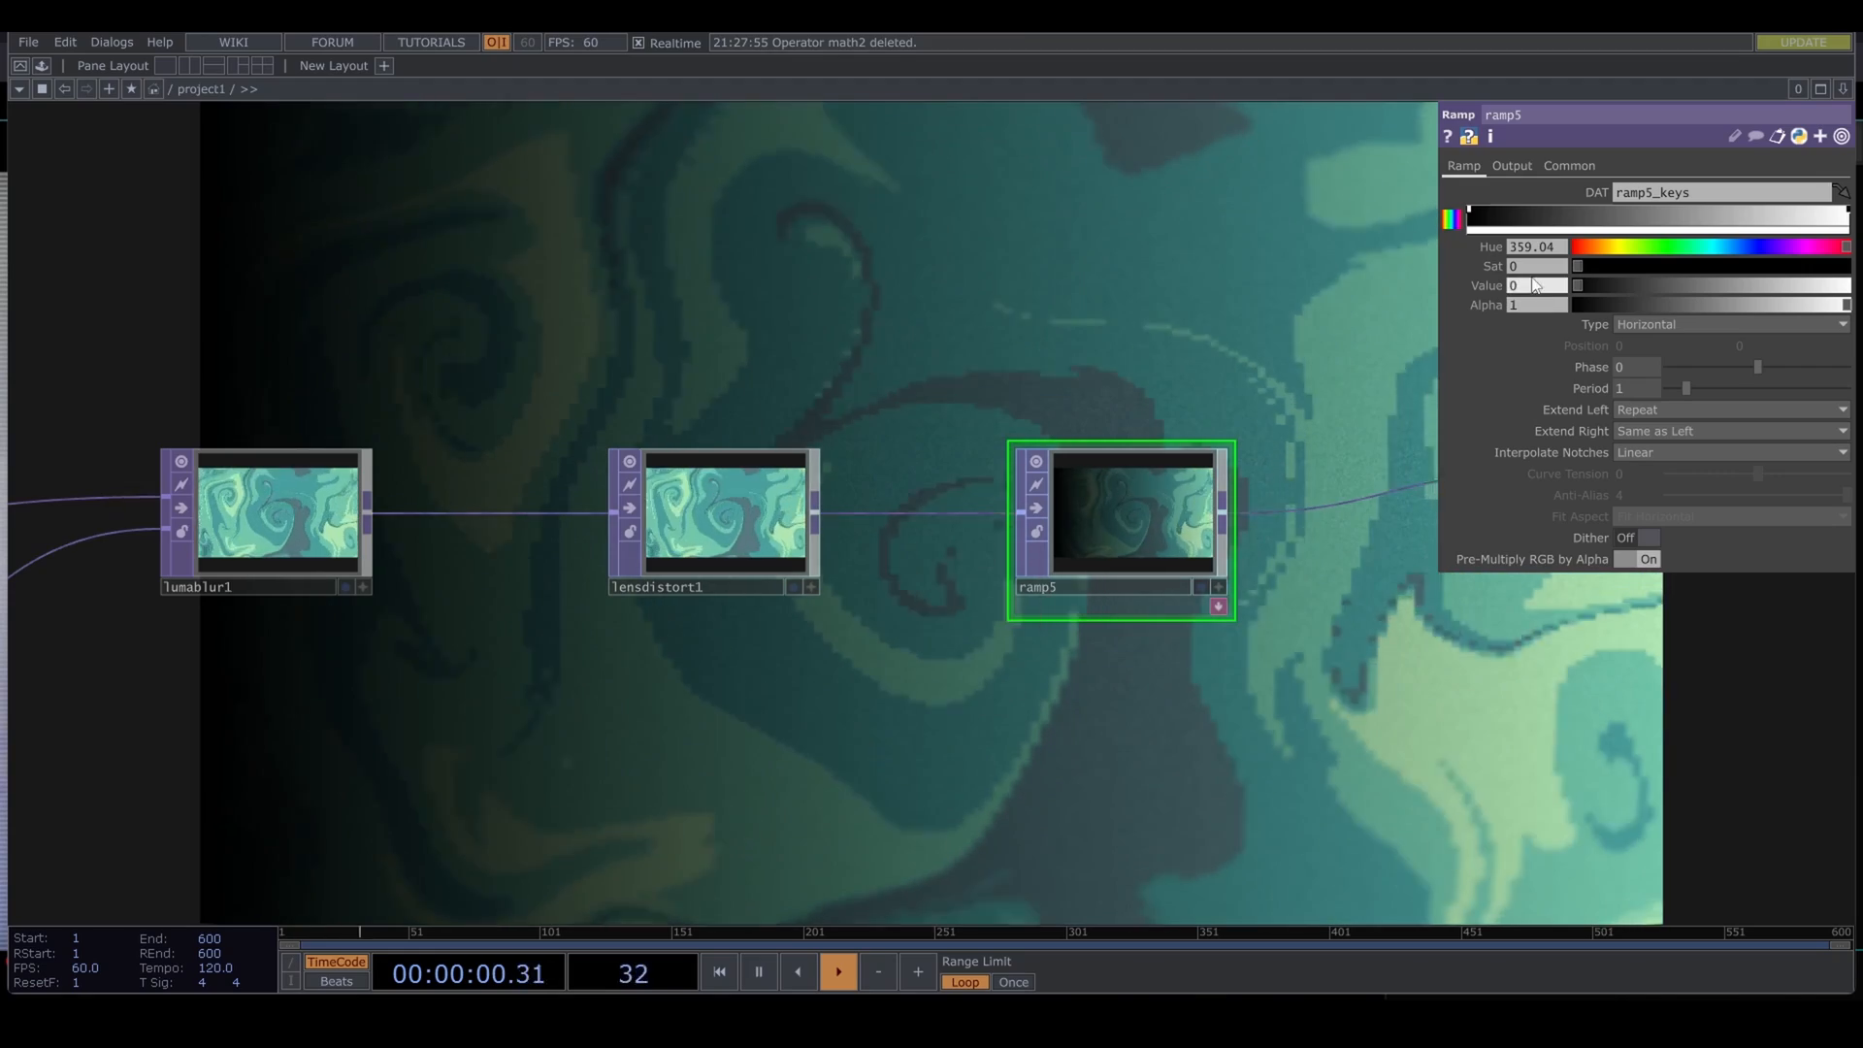
middle_drag(1528, 287, 1601, 267)
click(1643, 320)
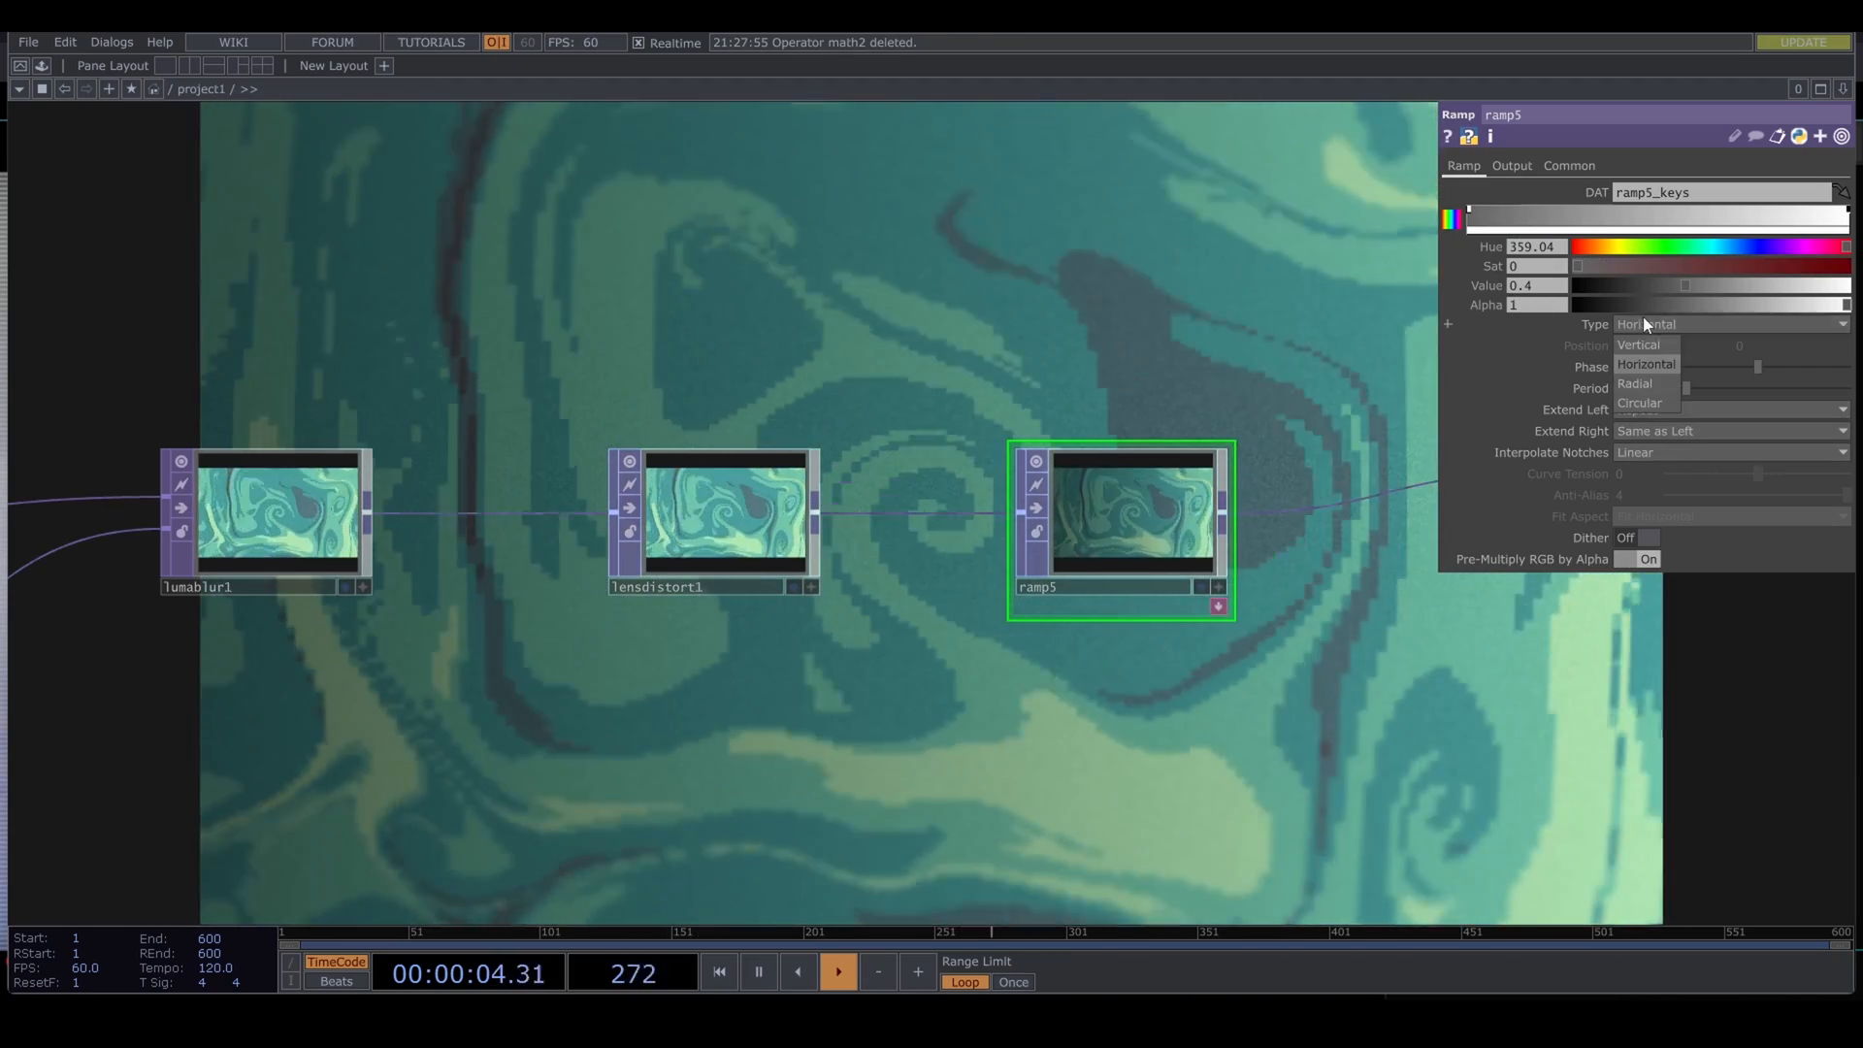
click(1661, 347)
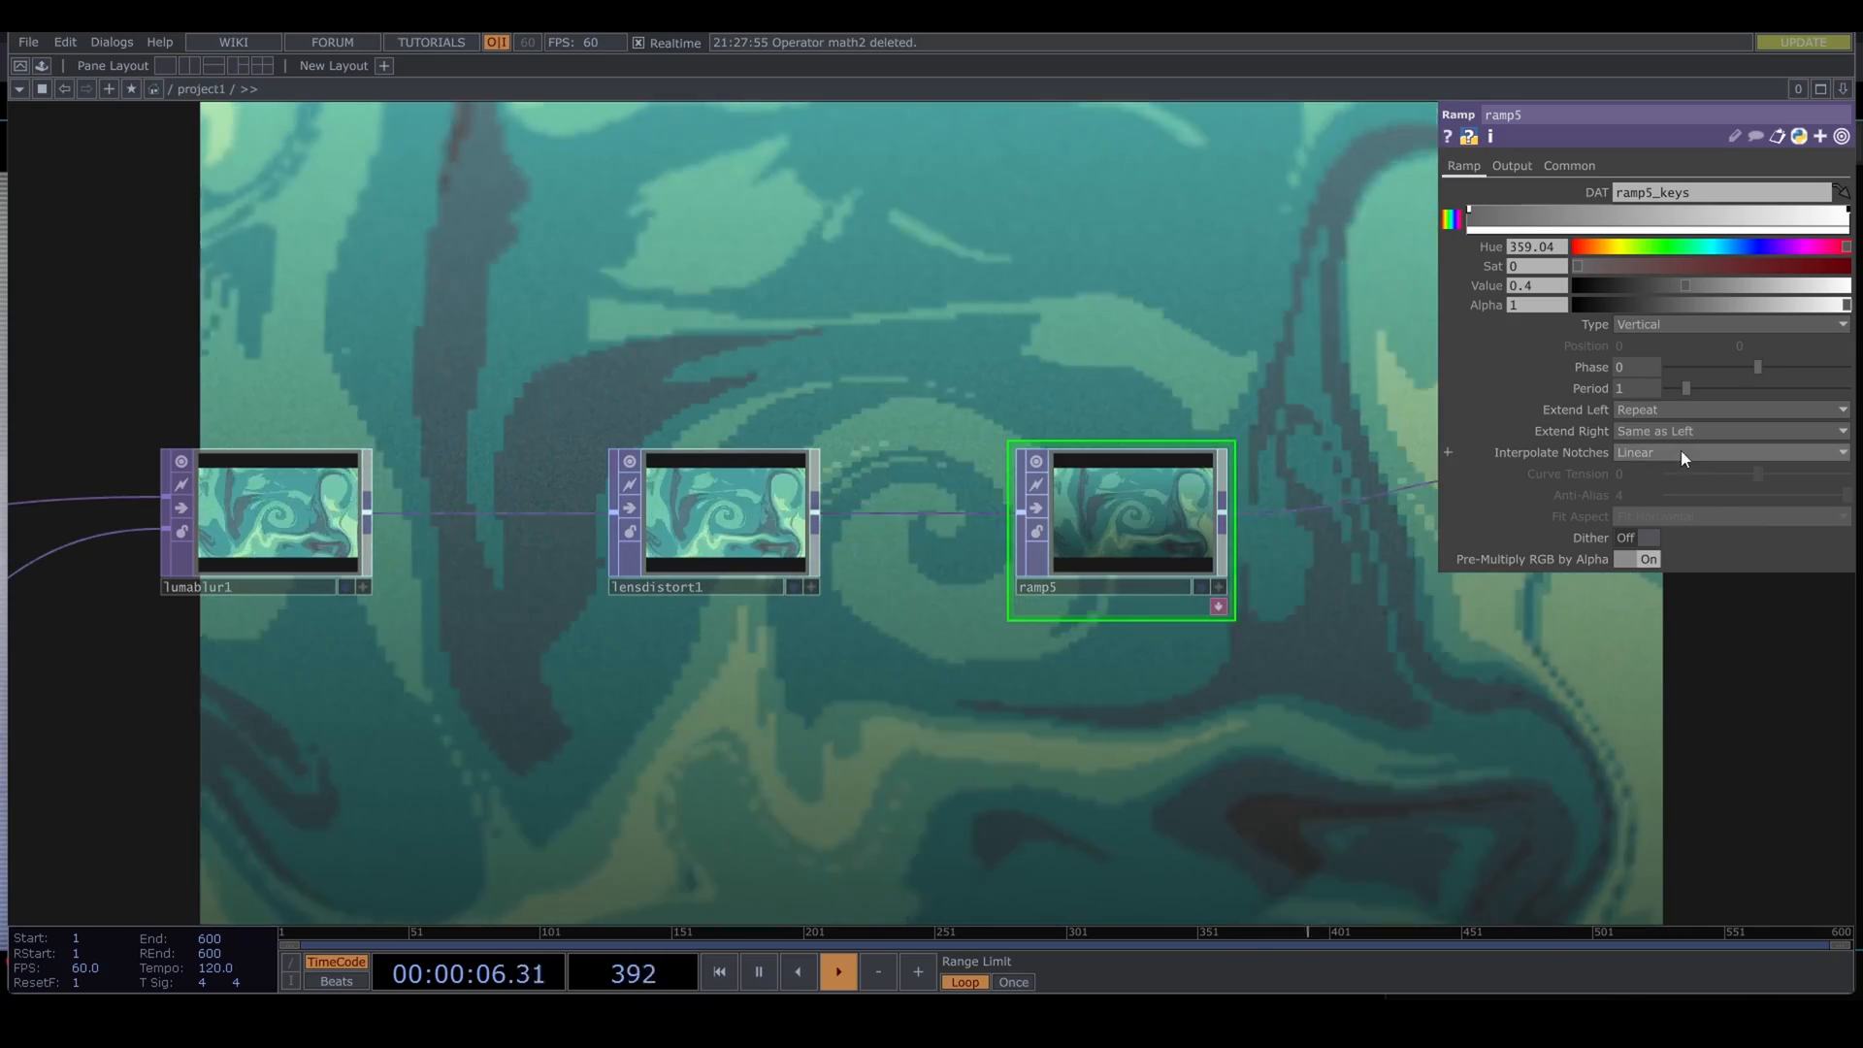
click(1681, 450)
click(1666, 518)
Step: Remove the bypass from transform1 to mirror the pattern again
scroll(1524, 742, down, 8)
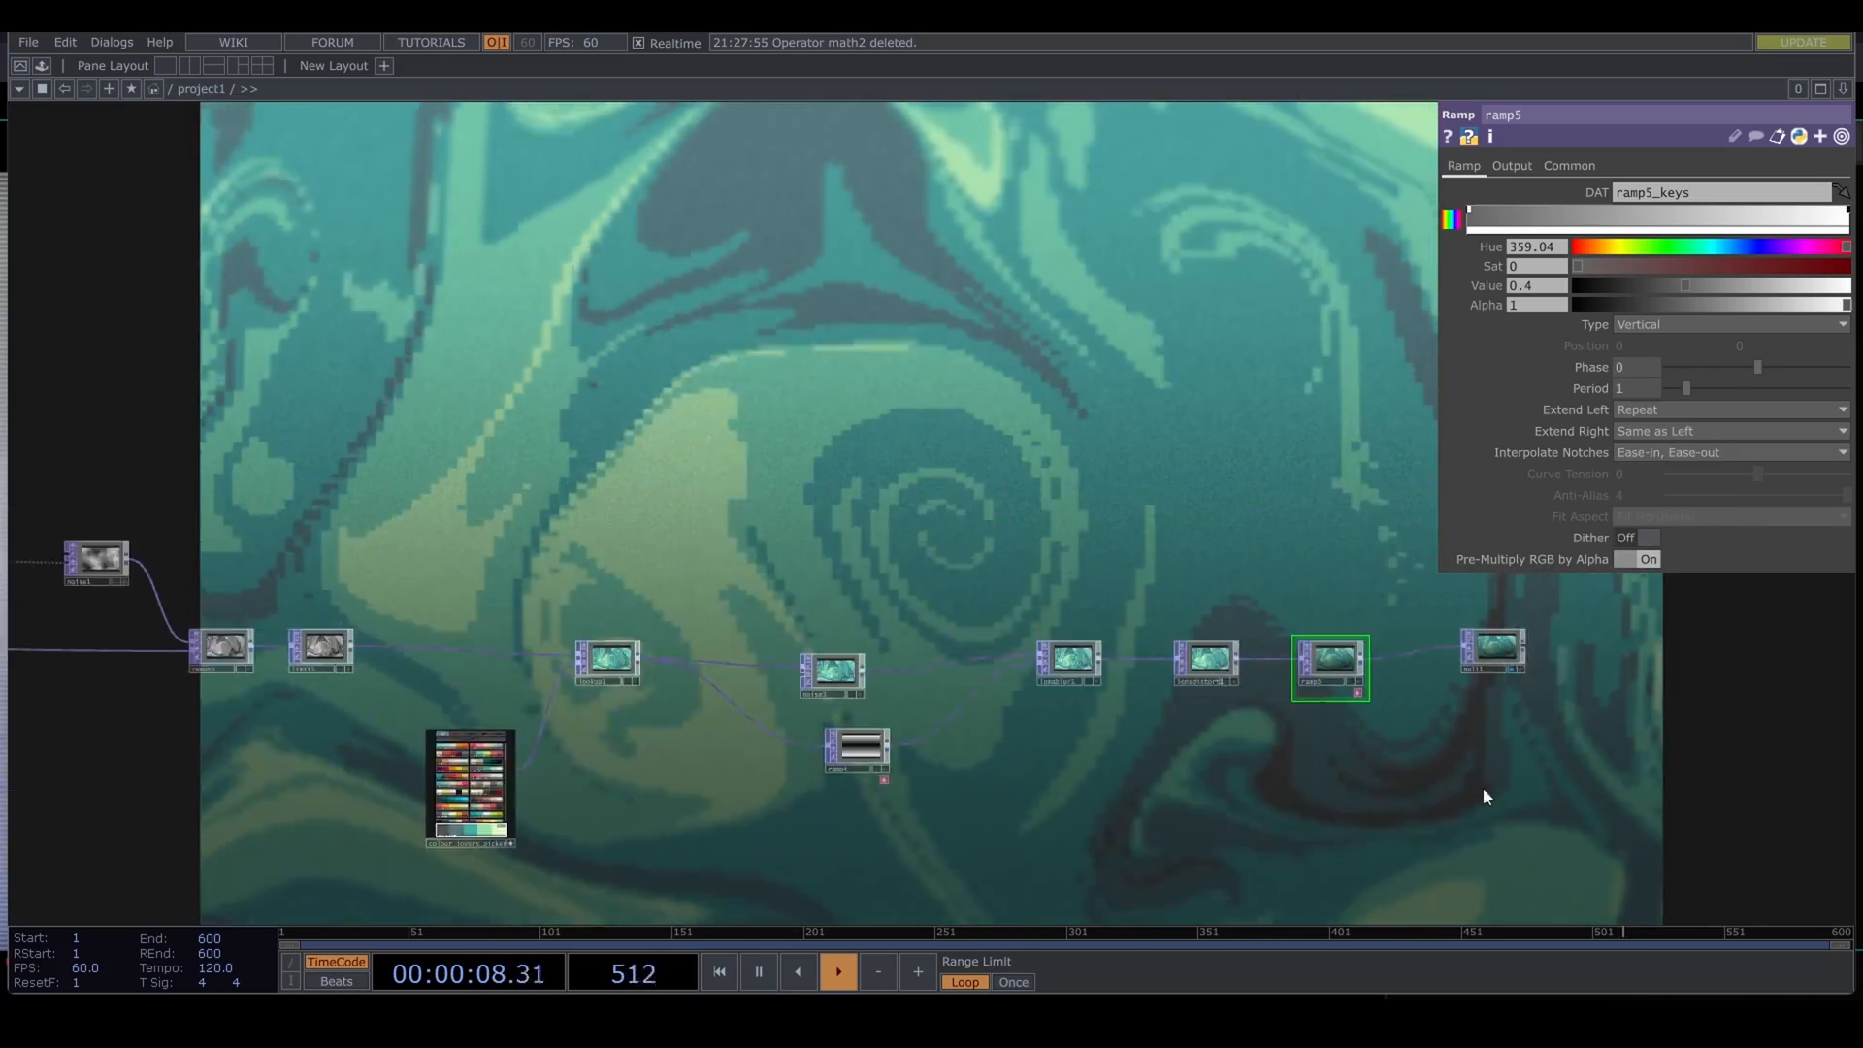
drag(1481, 789, 644, 902)
scroll(845, 826, down, 3)
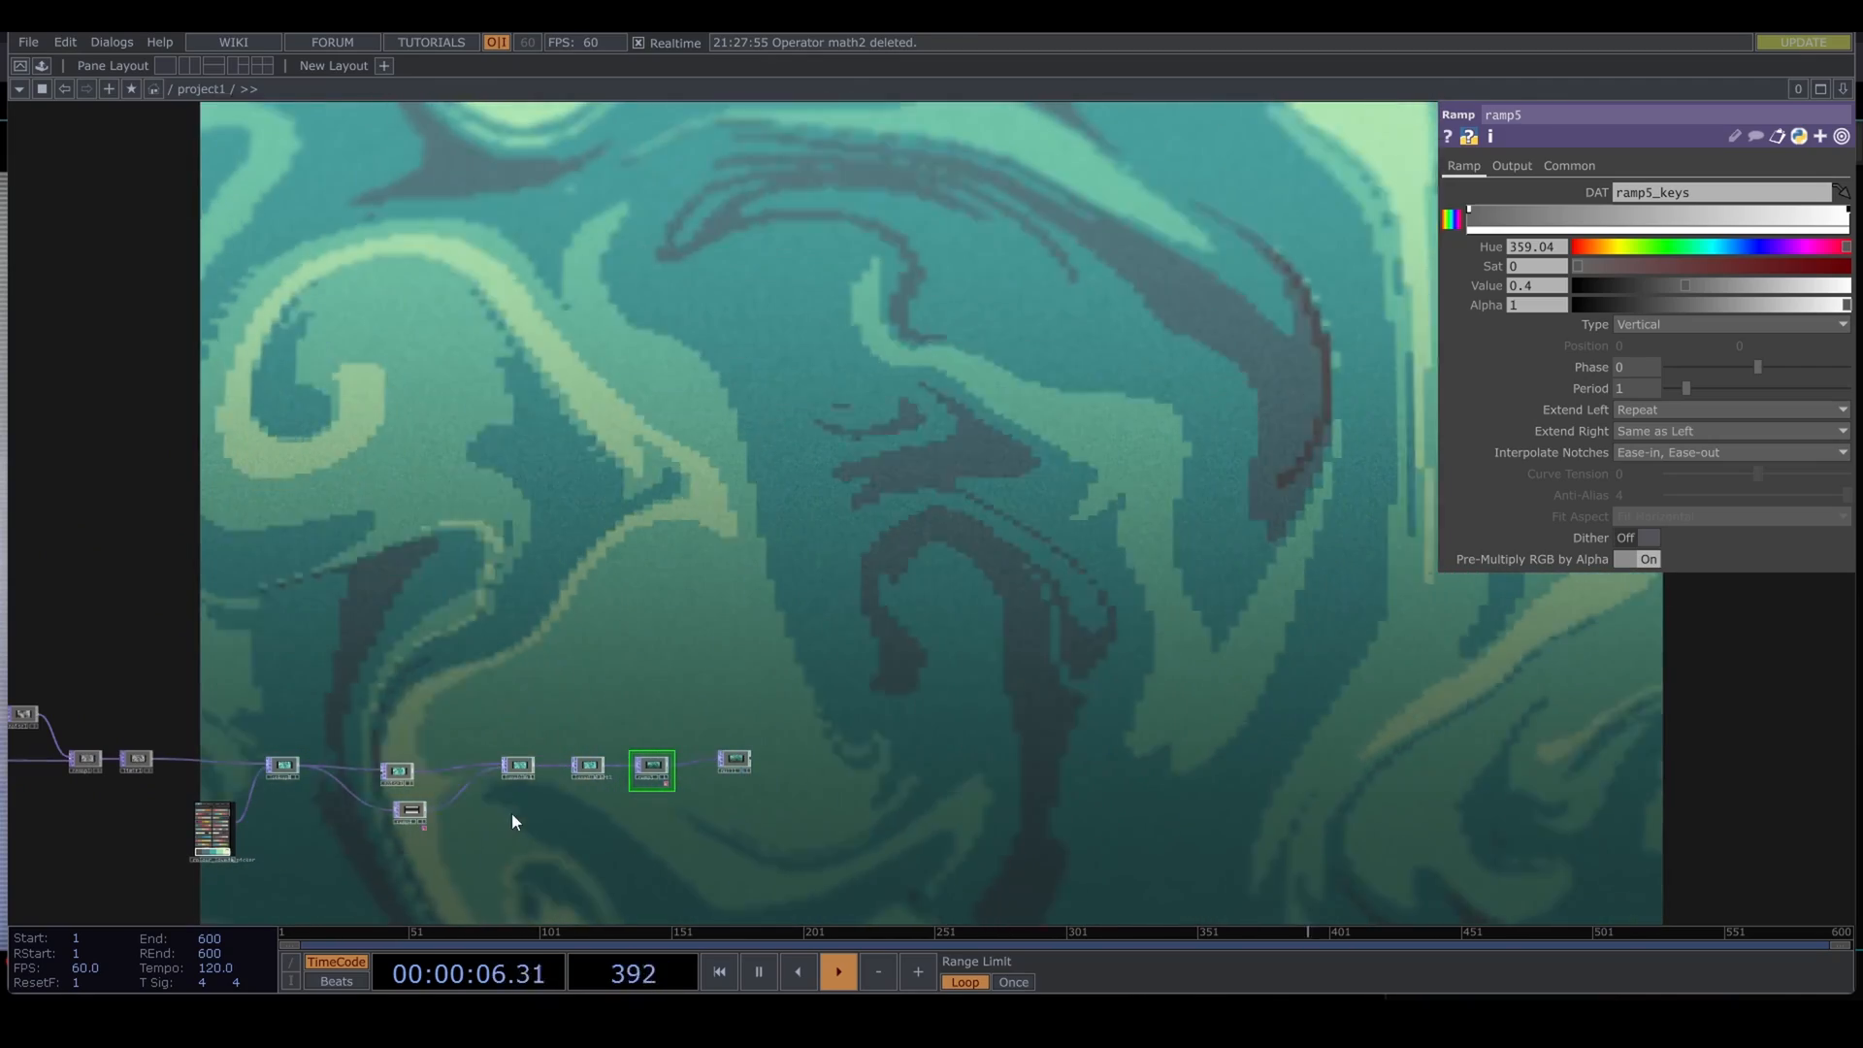
drag(673, 839, 1426, 741)
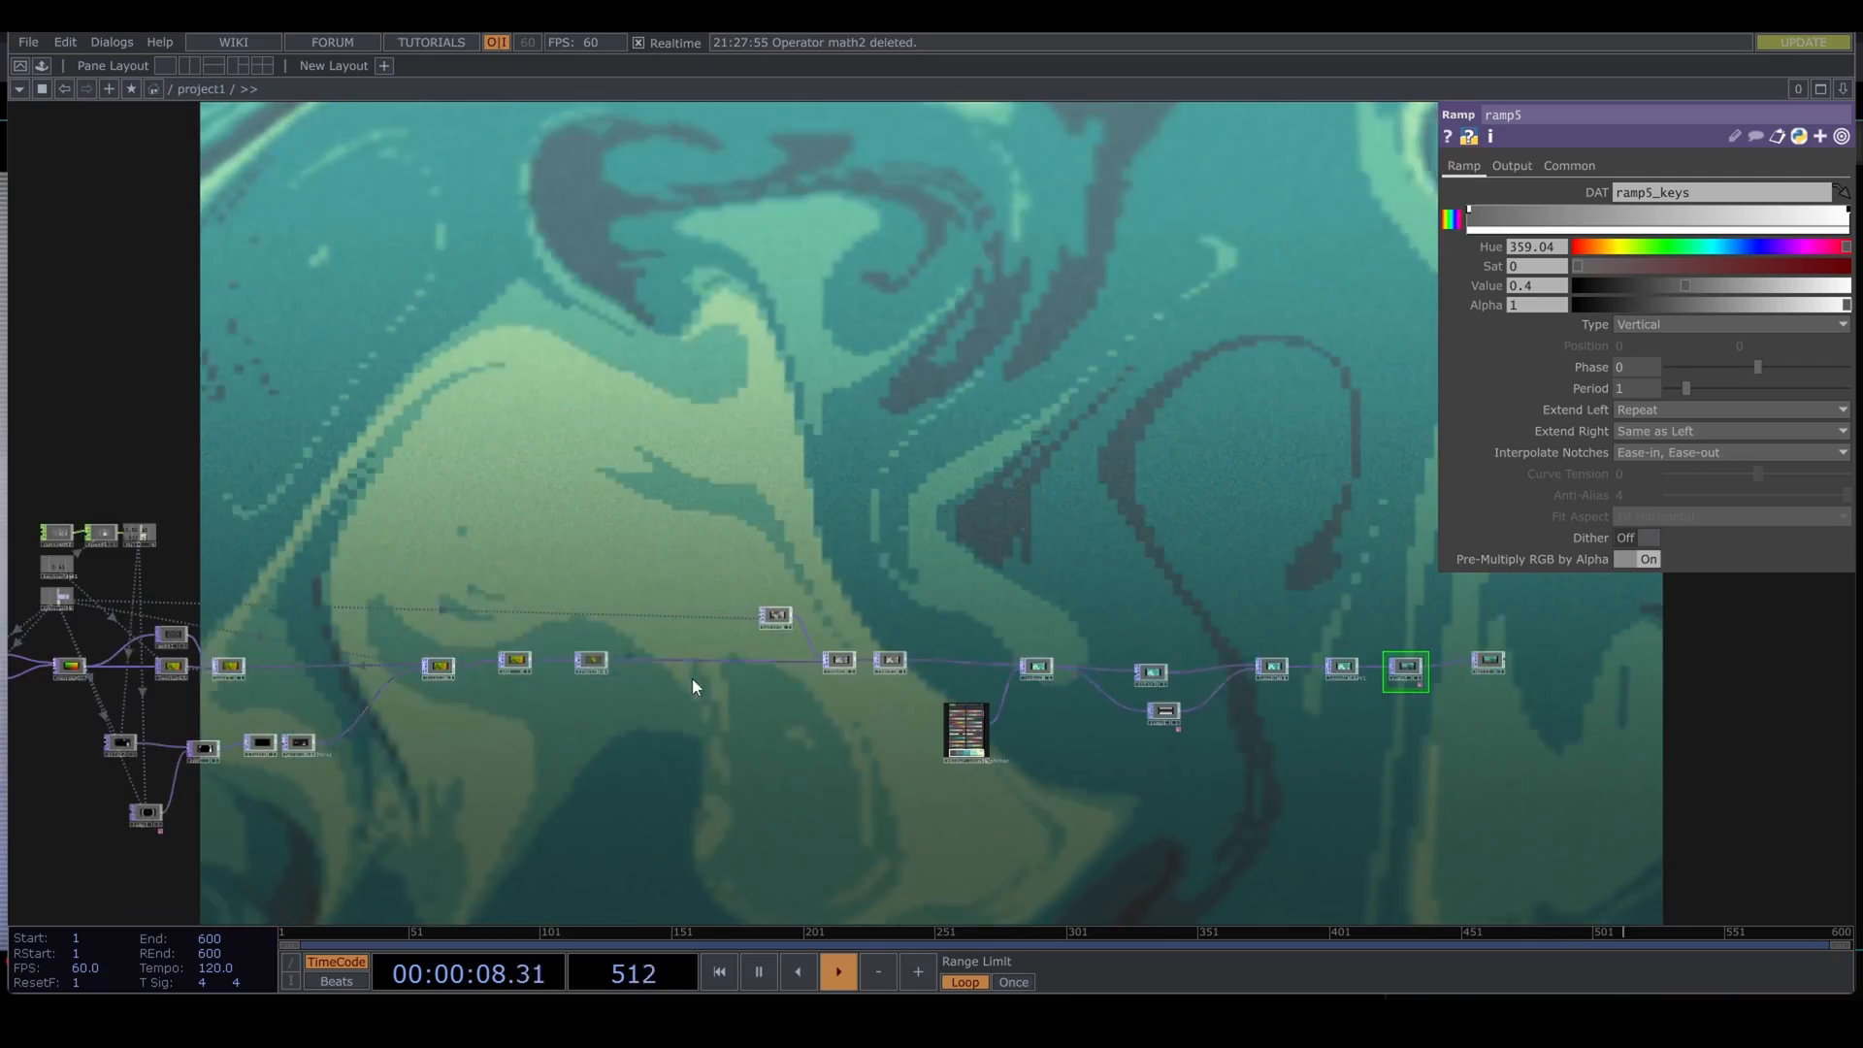
scroll(692, 679, up, 3)
scroll(456, 646, up, 3)
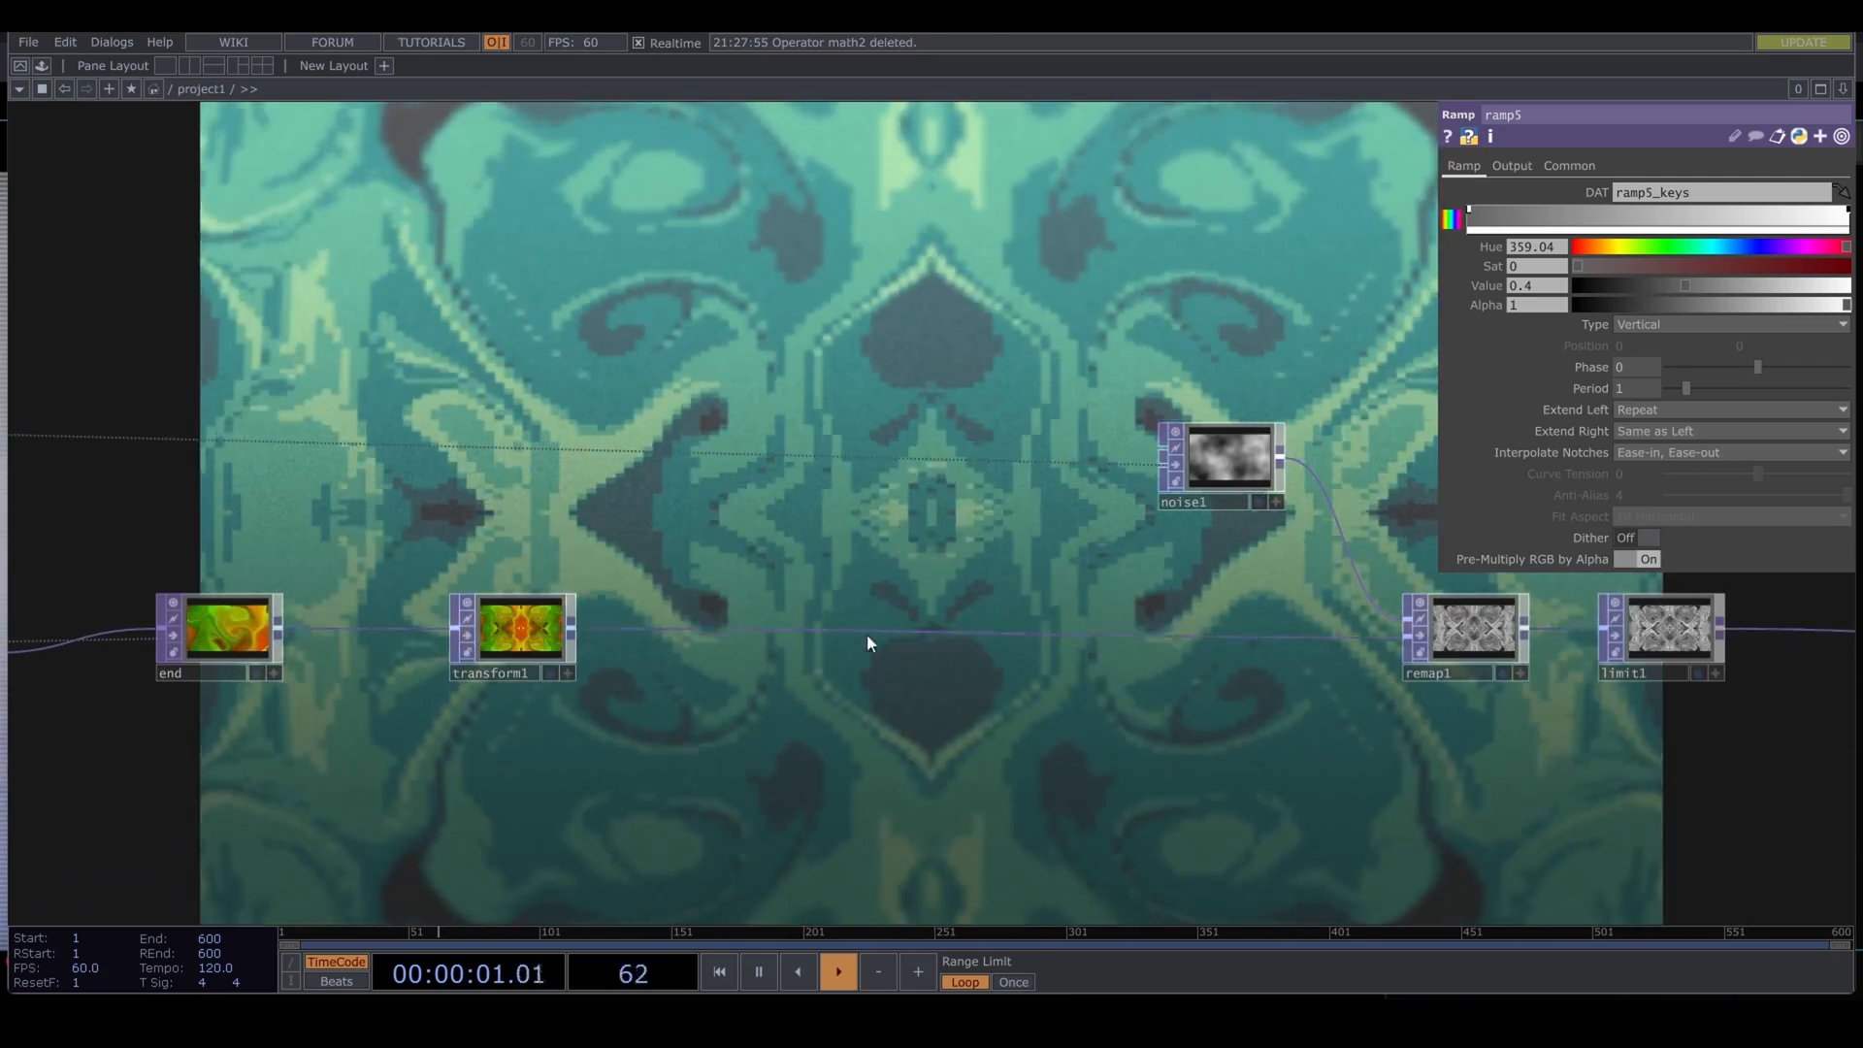
drag(759, 632, 290, 631)
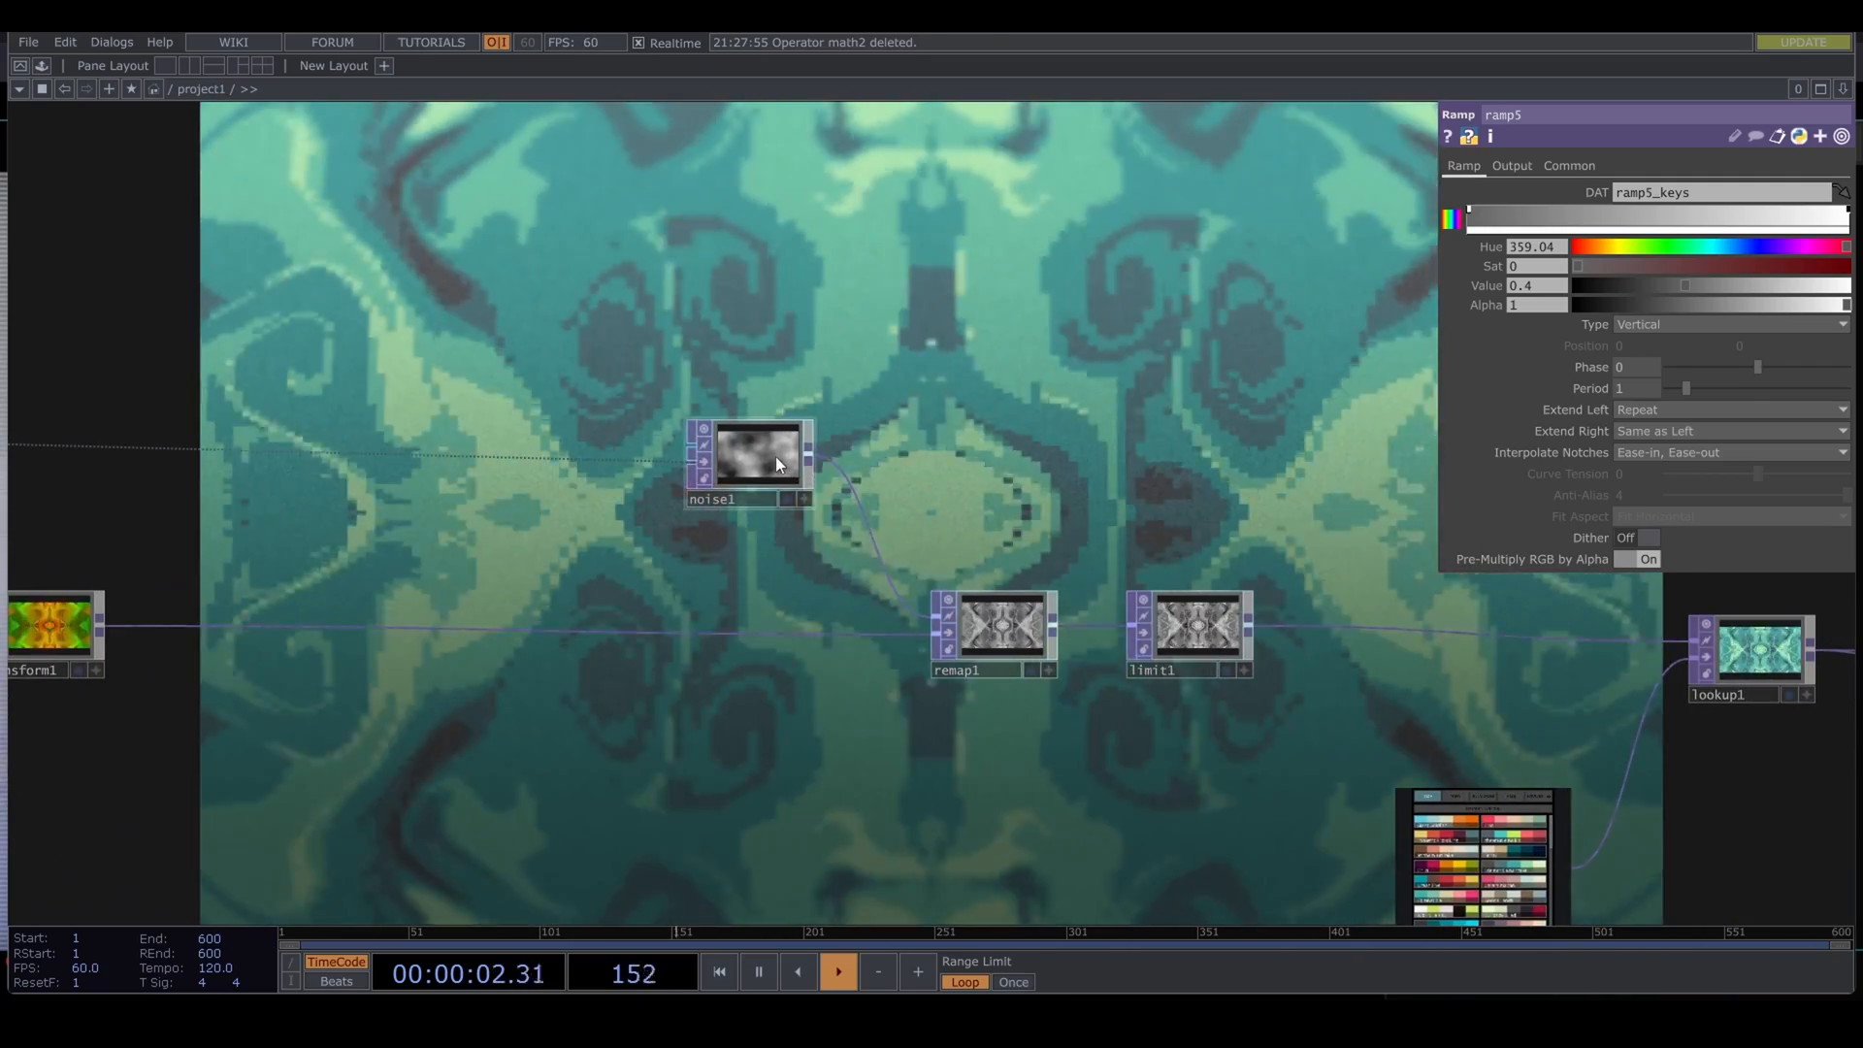
Step: Set the Period of noise1 to 2
click(776, 456)
drag(1801, 236, 1851, 235)
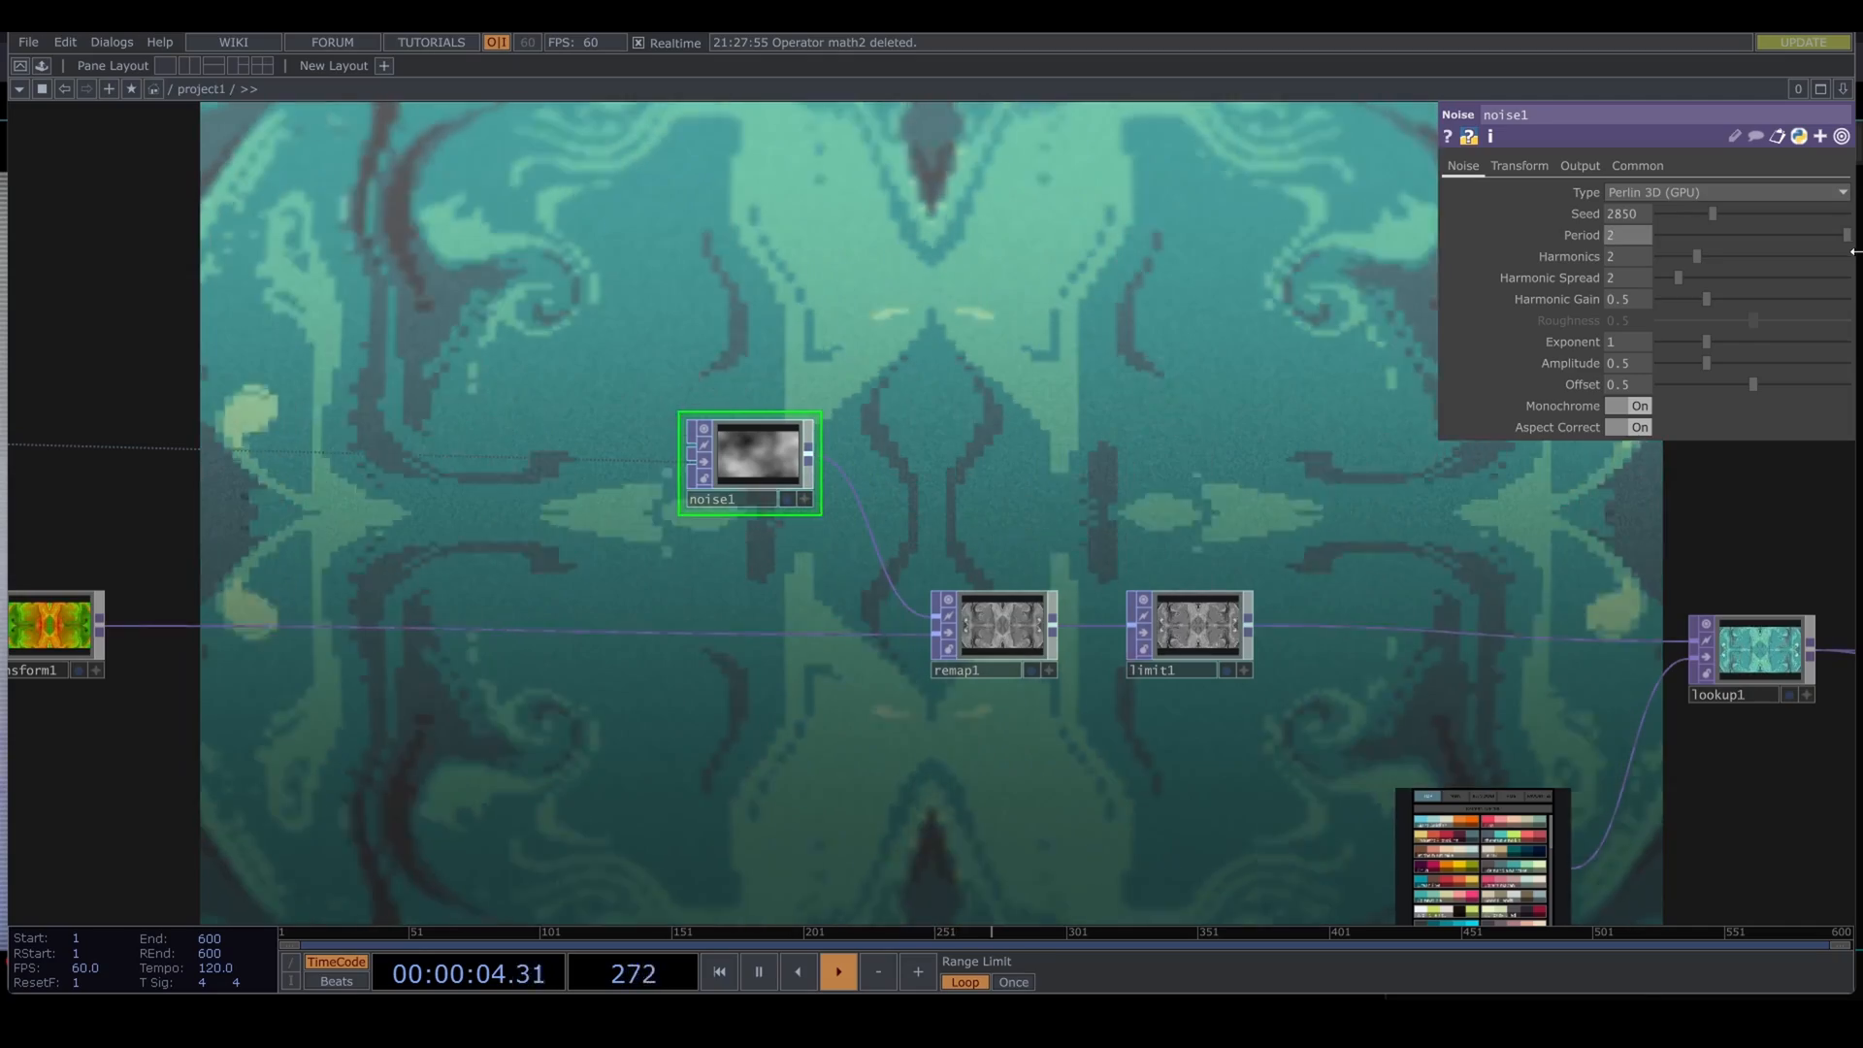
drag(1041, 516, 623, 516)
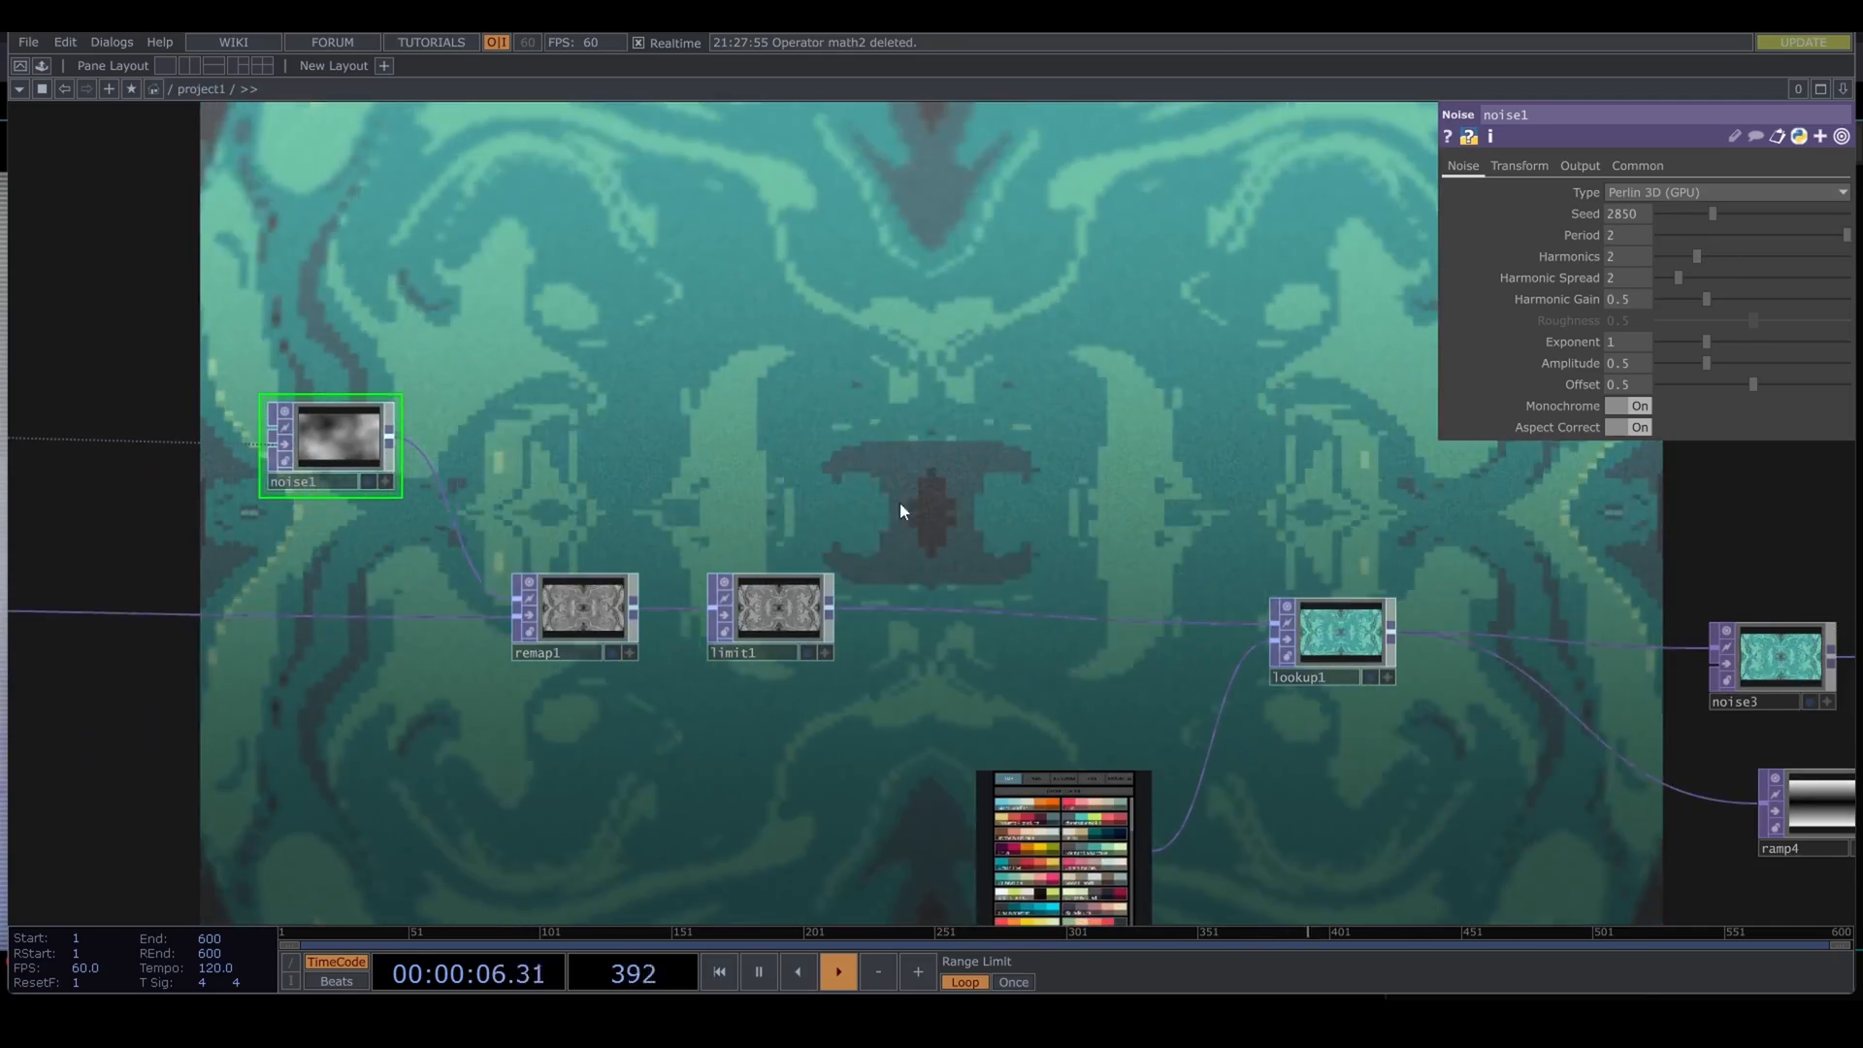
Step: Select every operator in project1 and delete them all to empty the network
scroll(829, 468, down, 2)
scroll(828, 468, down, 6)
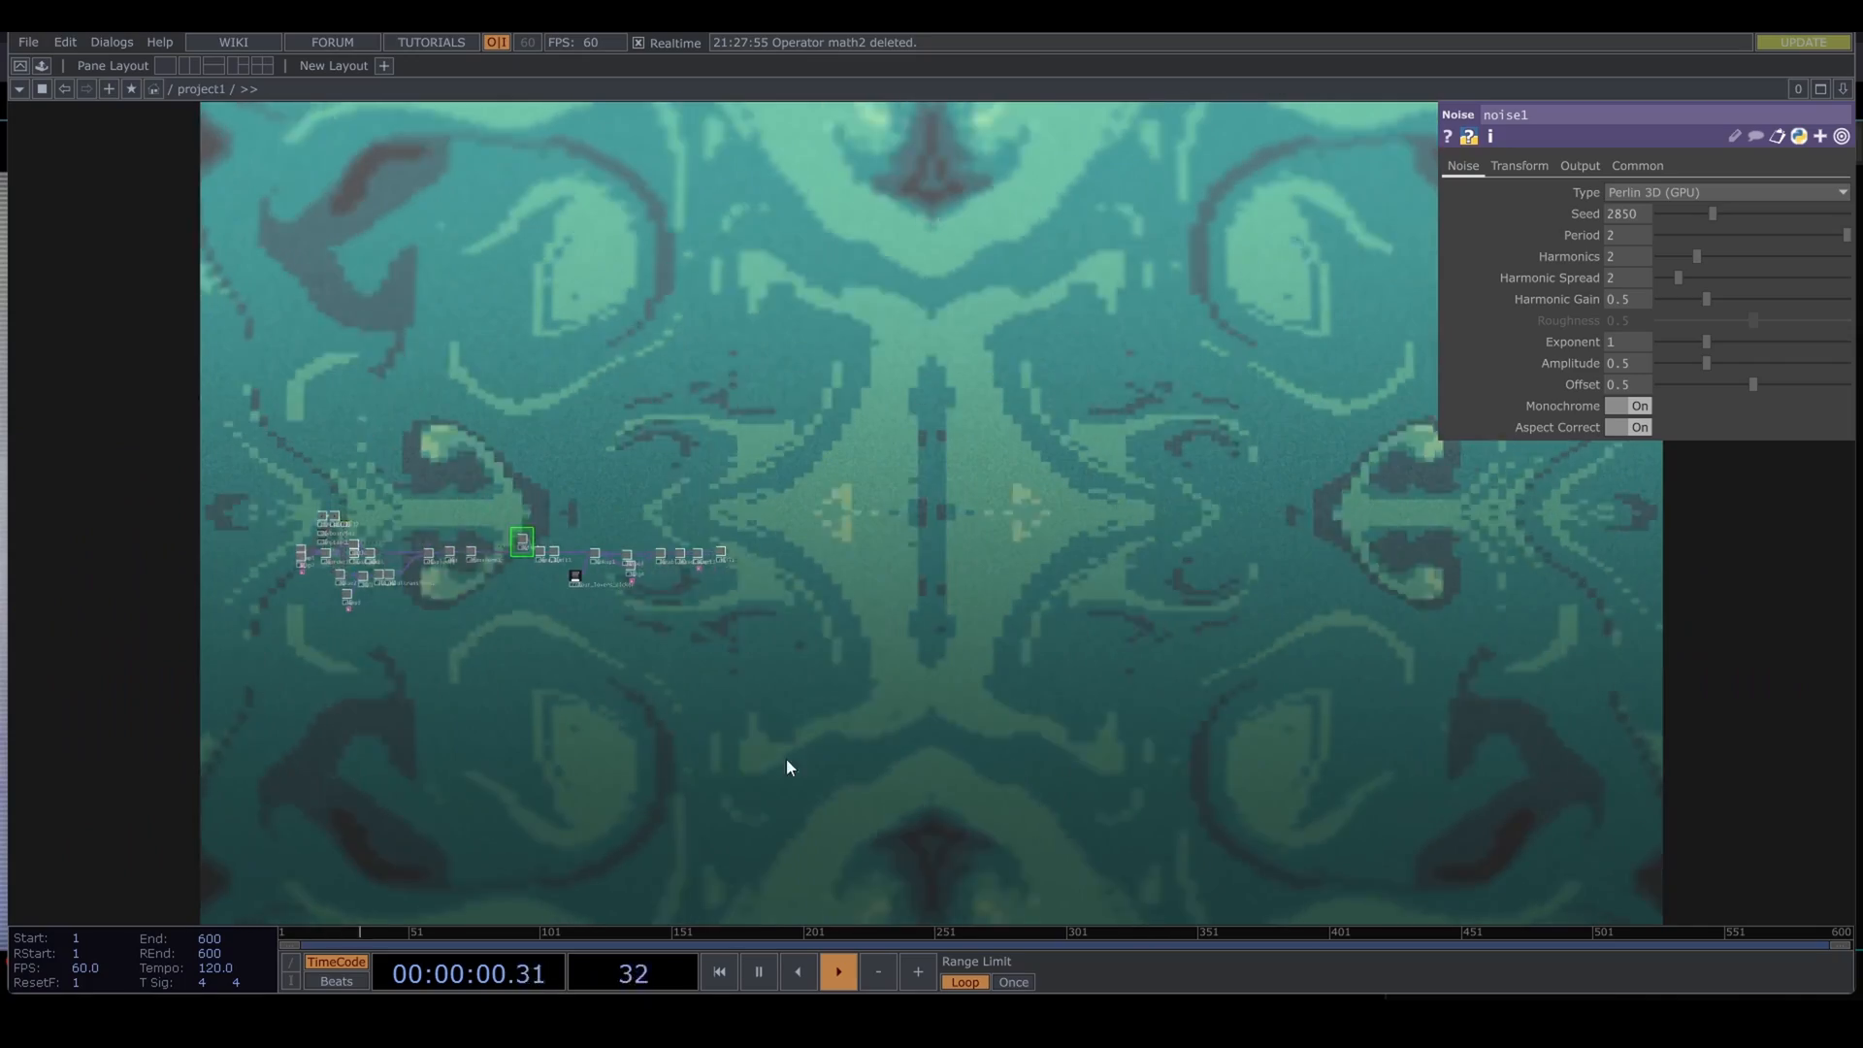
drag(787, 760, 979, 767)
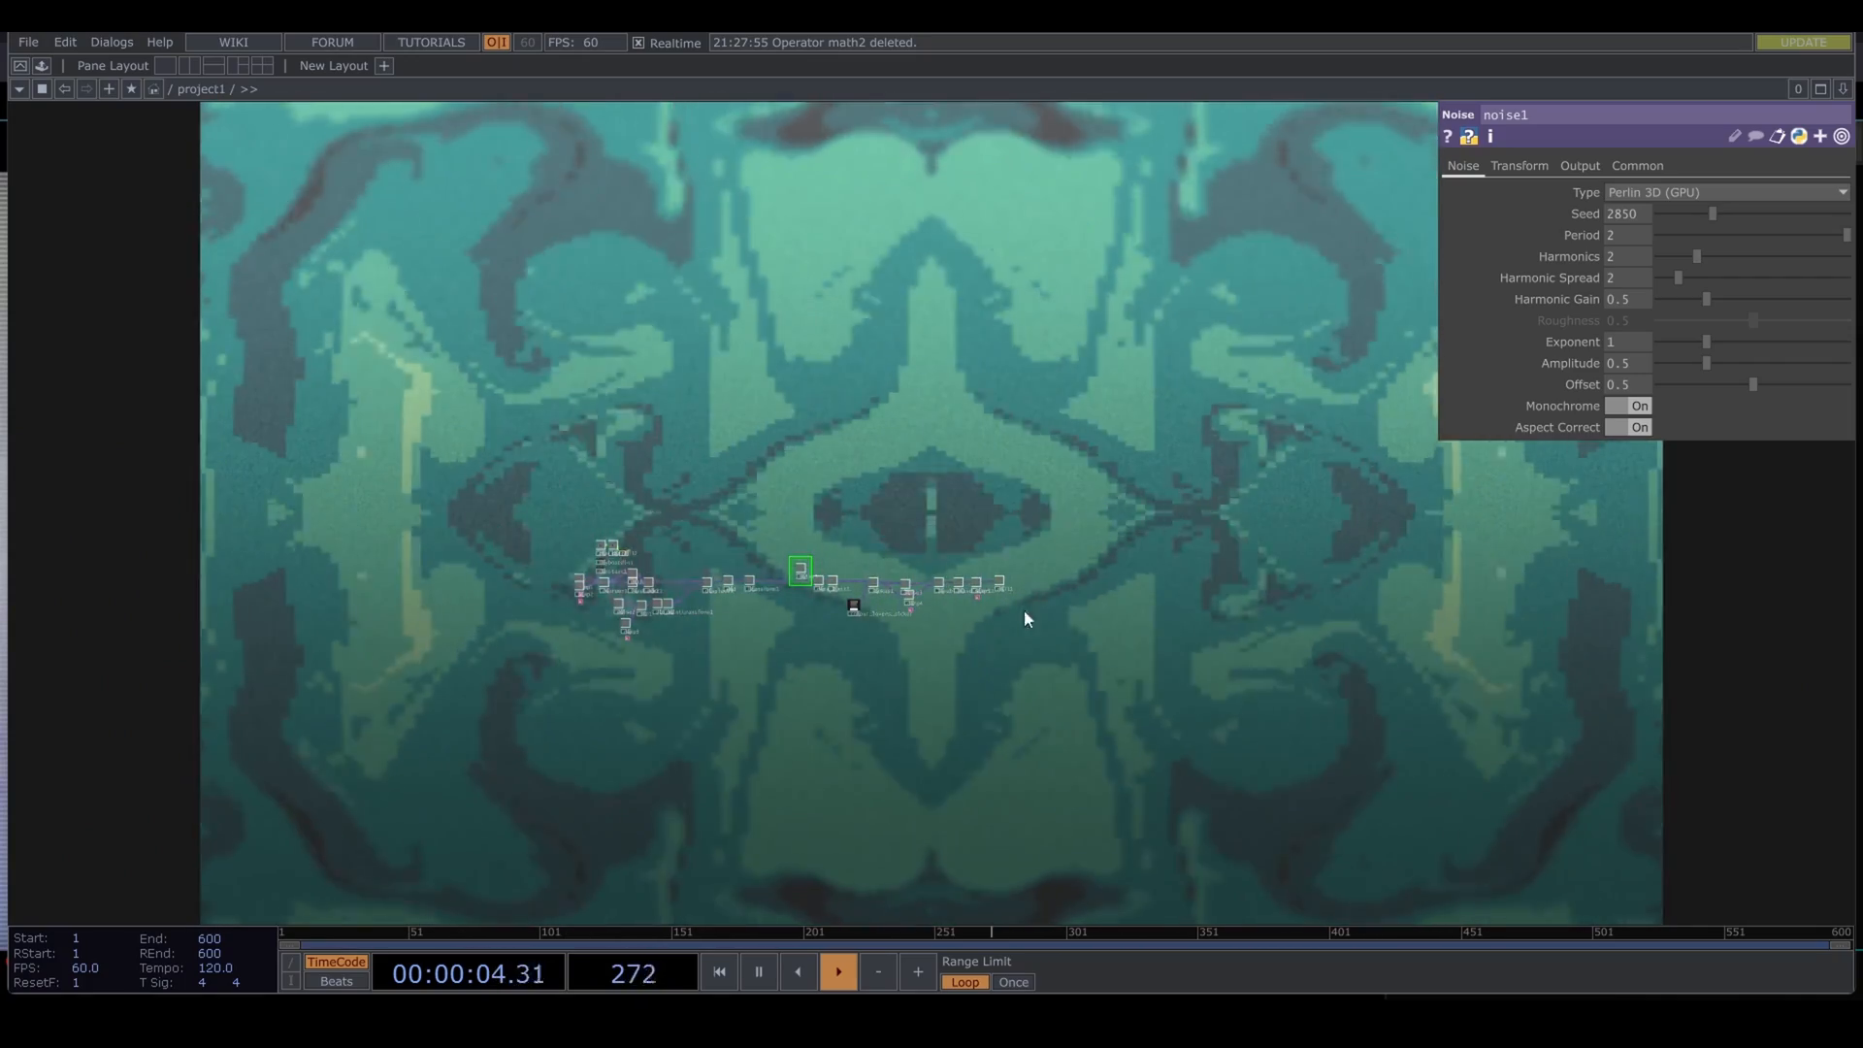
drag(1059, 694, 1078, 707)
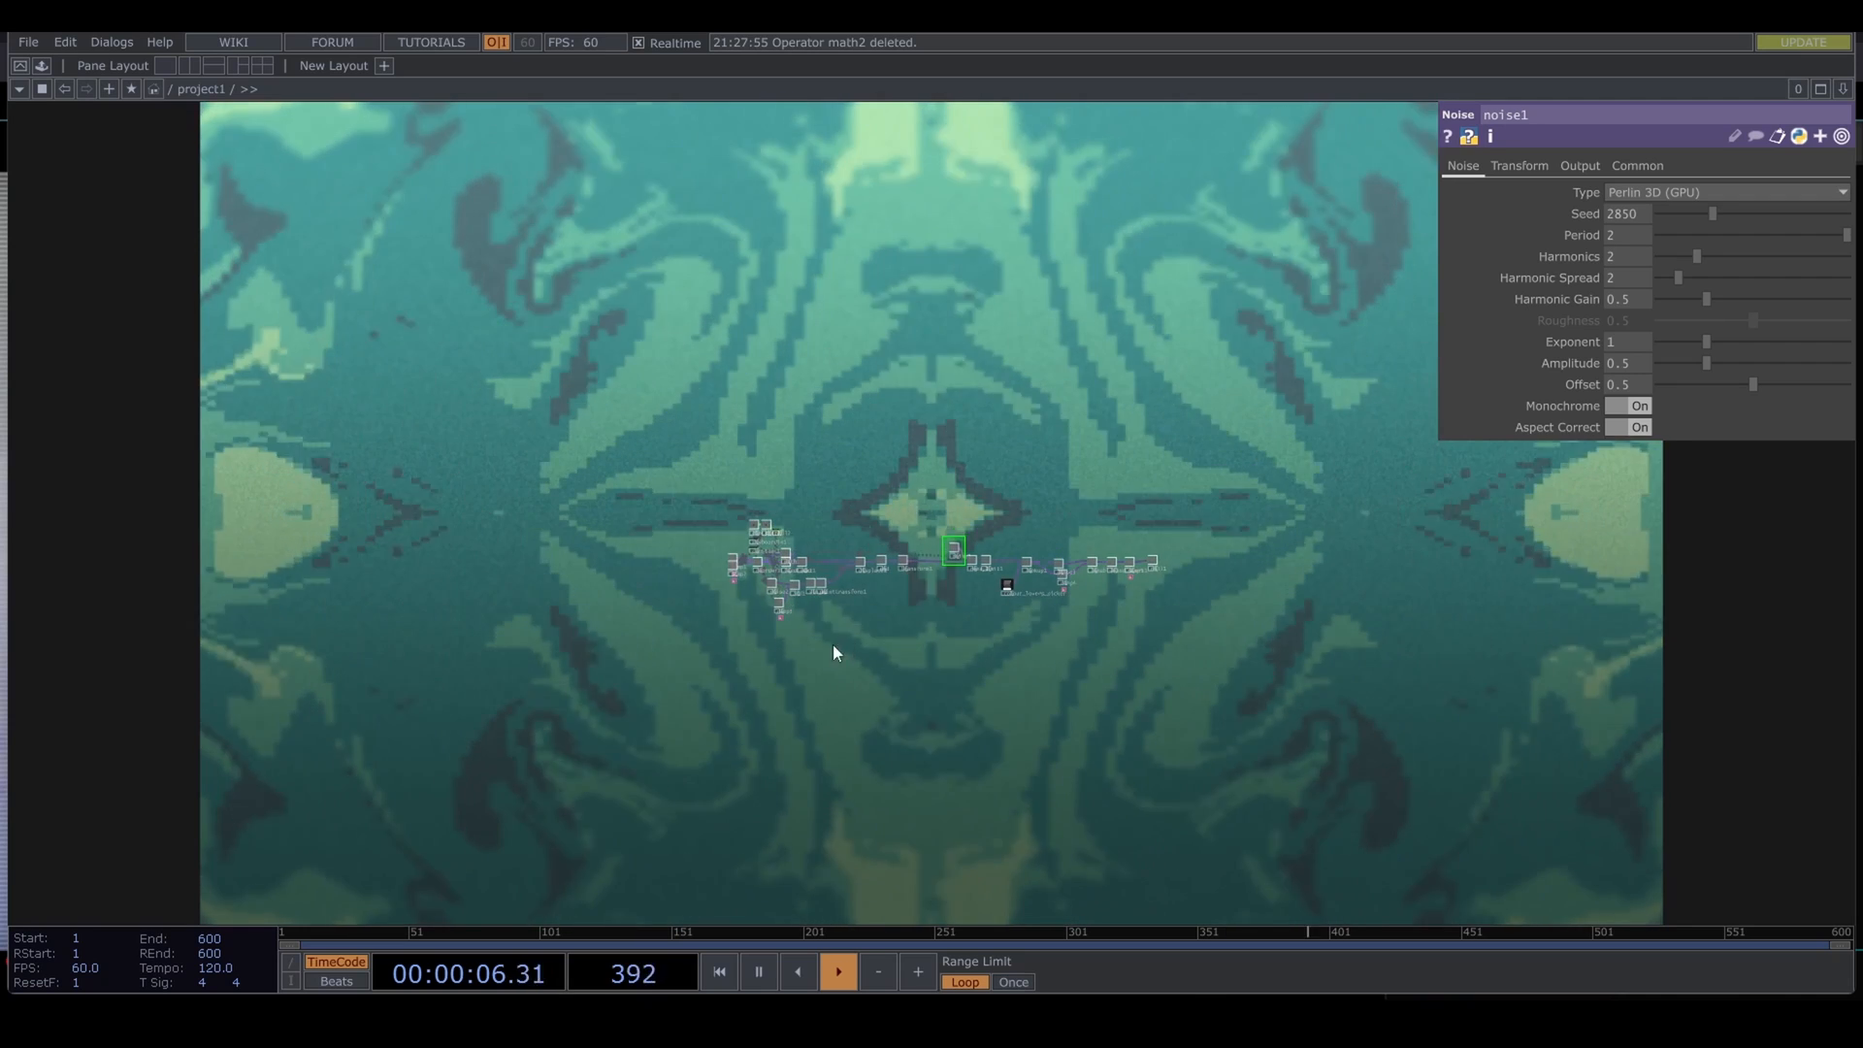
drag(649, 473, 660, 462)
drag(651, 349, 1230, 634)
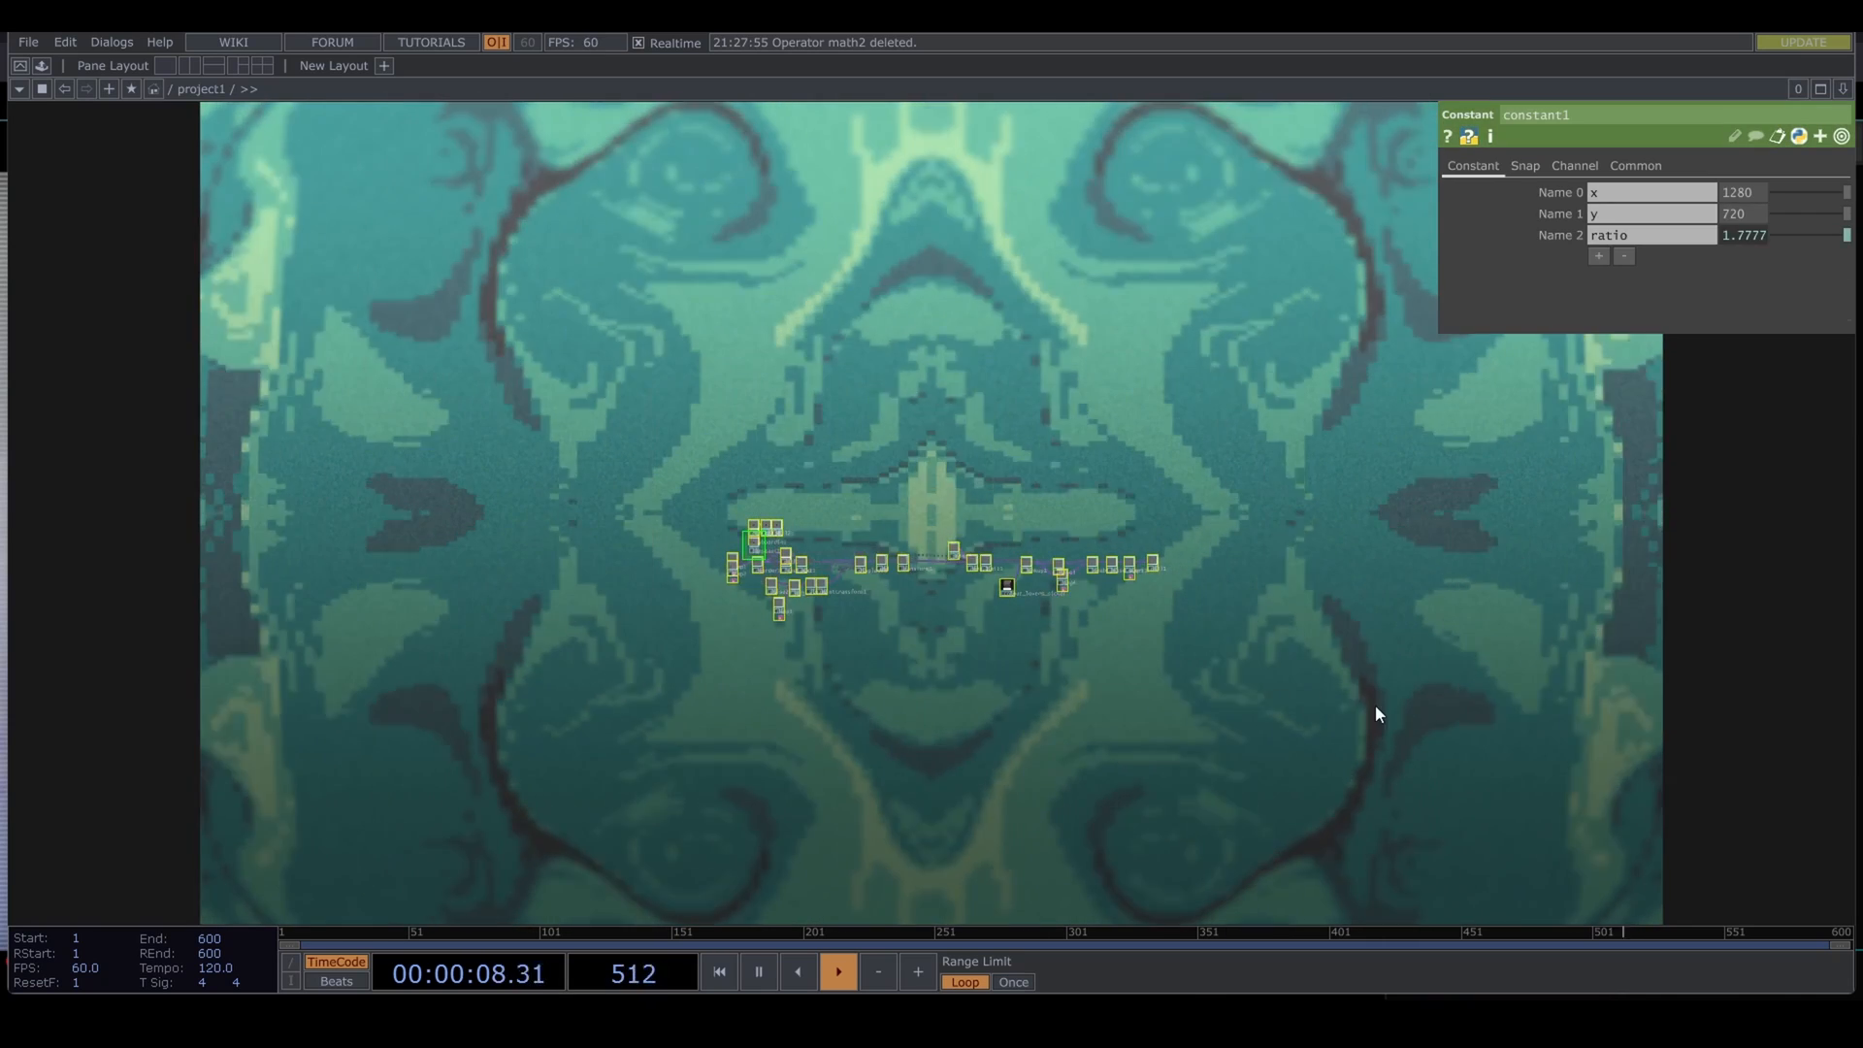
key(Delete)
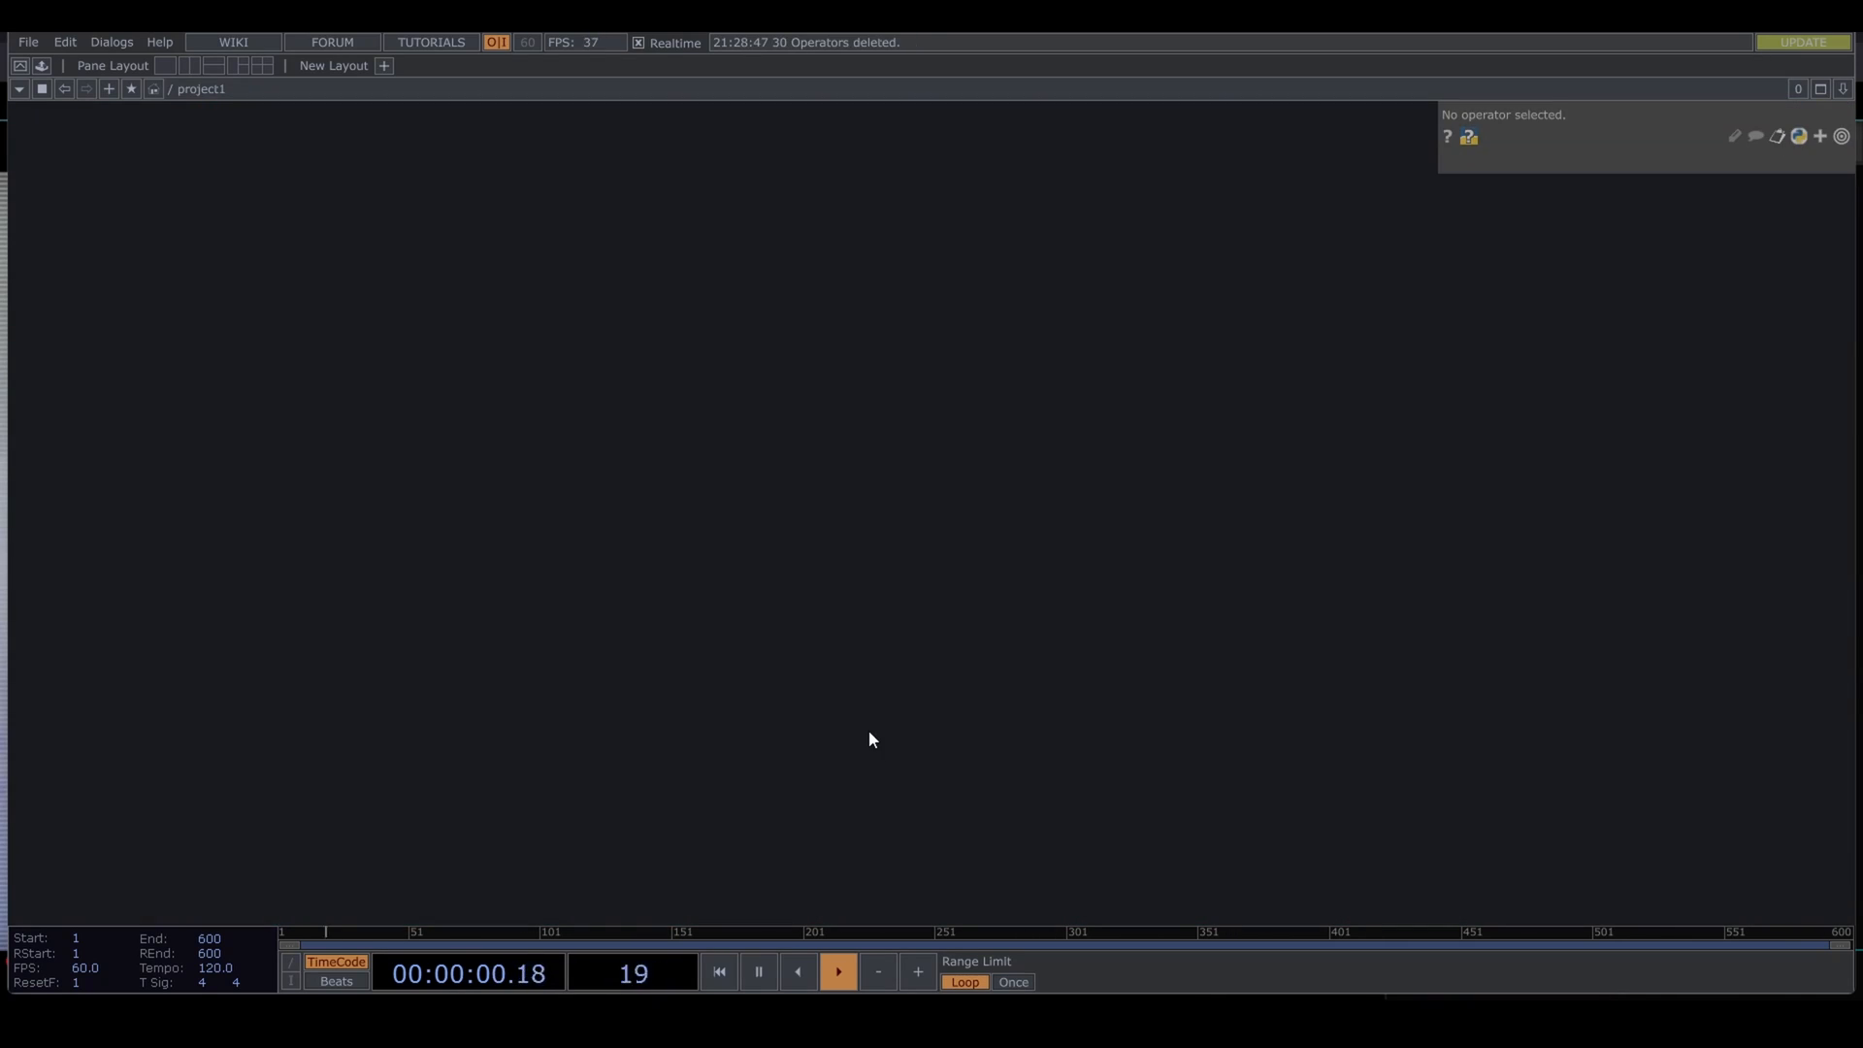